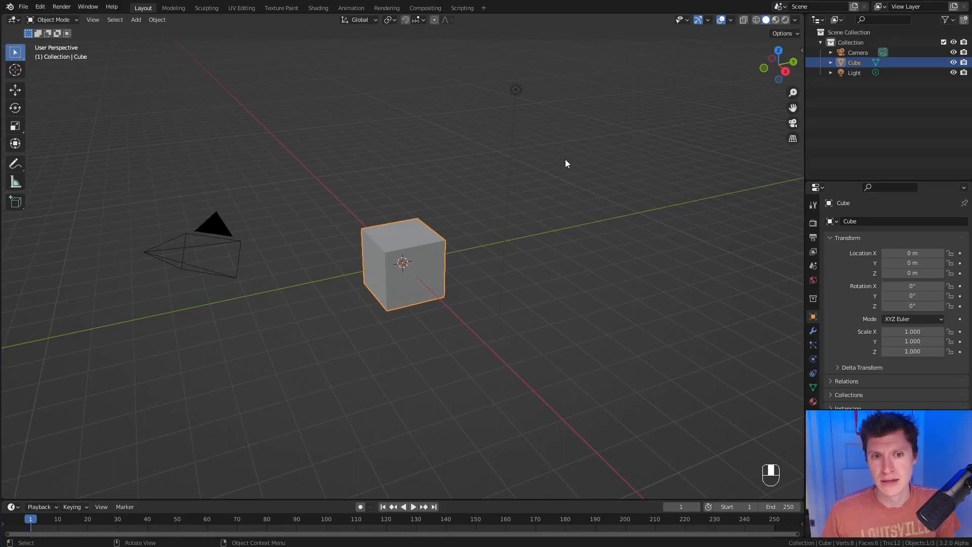
Raise the default cube's whole mesh 1 m along Z in Edit Mode so the origin sits at its base
{"action": "middle_click_drag", "start_coordinate": [496, 268], "coordinate": [529, 282], "text": "ctrl"}
{"action": "middle_click_drag", "start_coordinate": [529, 282], "coordinate": [544, 286]}
{"action": "middle_click_drag", "start_coordinate": [533, 252], "coordinate": [517, 294], "text": "shift"}
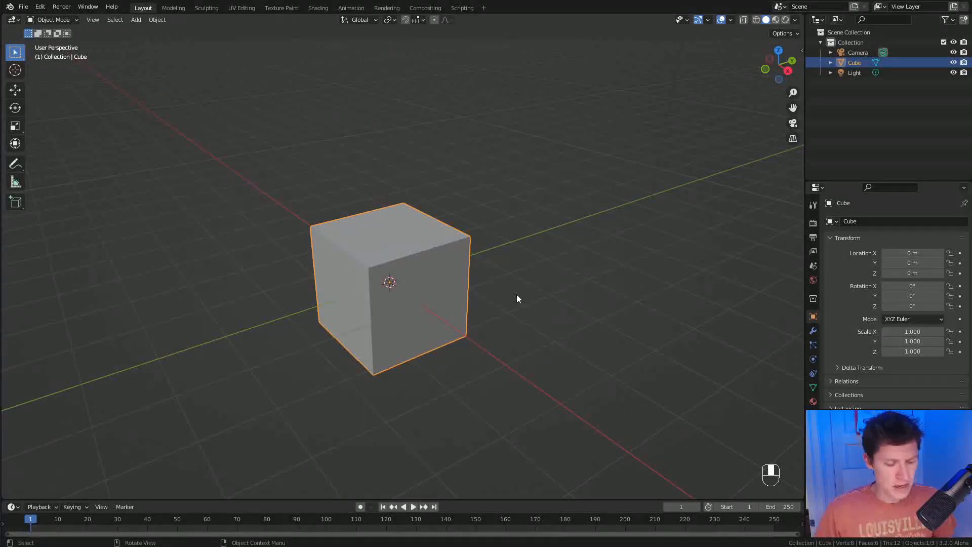
{"action": "middle_click_drag", "start_coordinate": [517, 295], "coordinate": [510, 257]}
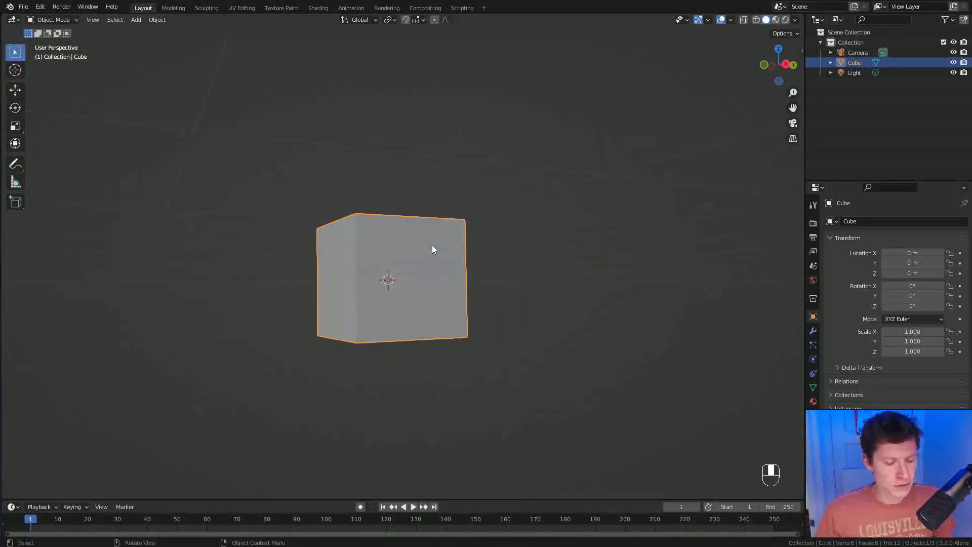
{"action": "key", "text": "Tab"}
{"action": "key", "text": "a"}
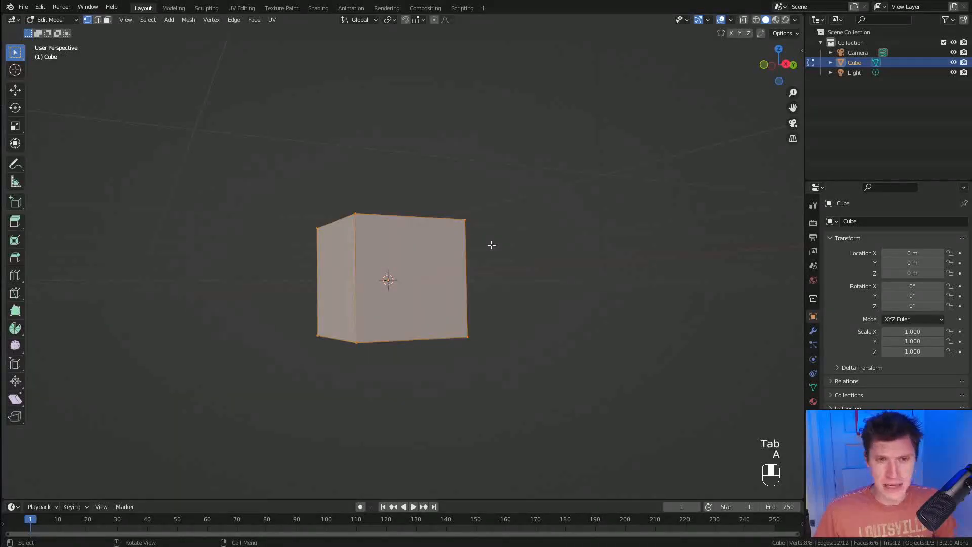
{"action": "key", "text": "g"}
{"action": "key", "text": "z"}
{"action": "key", "text": "1"}
{"action": "key", "text": "Return"}
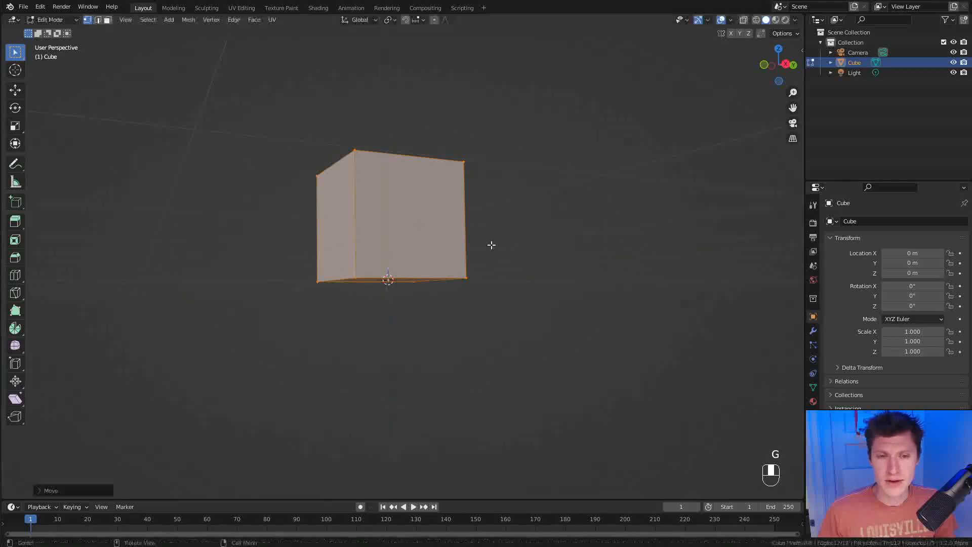
{"action": "middle_click_drag", "start_coordinate": [491, 244], "coordinate": [522, 262]}
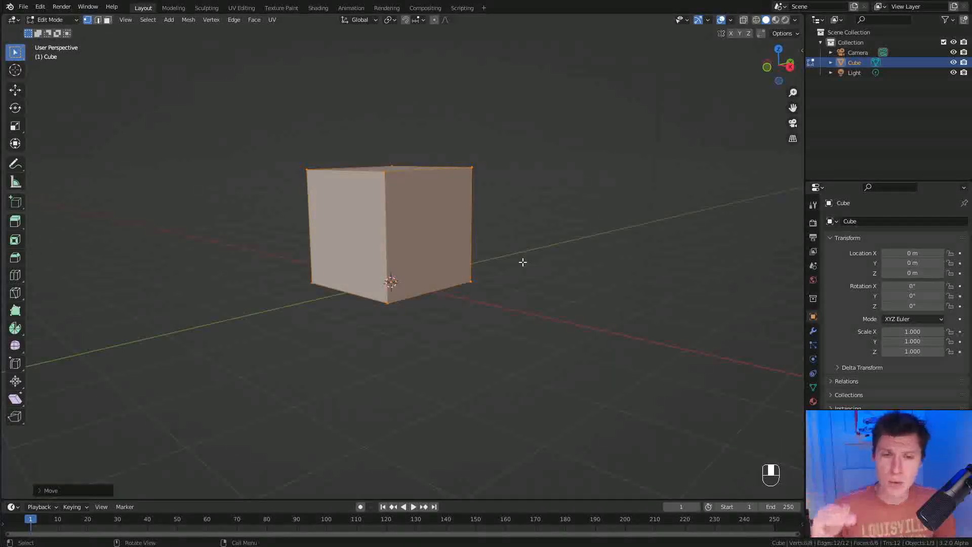
{"action": "middle_click_drag", "start_coordinate": [525, 287], "coordinate": [514, 241], "text": "ctrl"}
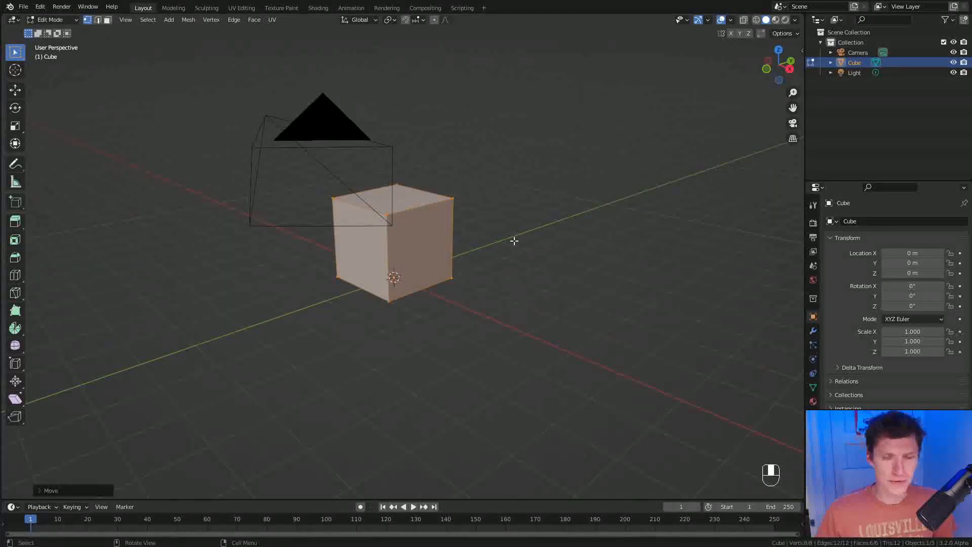
{"action": "key", "text": "Tab"}
Try moving the cube across the ground plane with Z locked and increment snapping, ending back at the world origin
{"action": "middle_click_drag", "start_coordinate": [480, 233], "coordinate": [519, 242]}
{"action": "scroll", "coordinate": [501, 232], "scroll_direction": "up", "scroll_amount": 1}
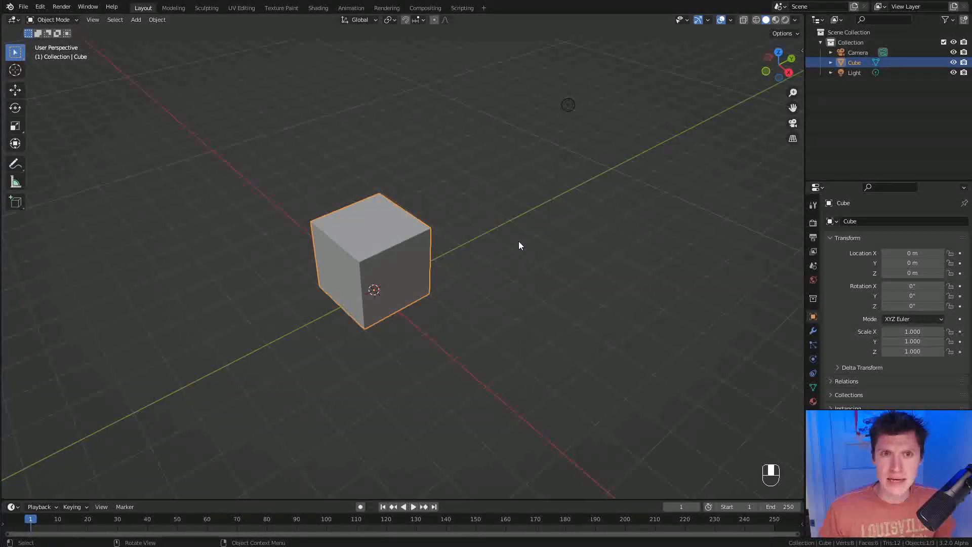
{"action": "left_click", "coordinate": [421, 20]}
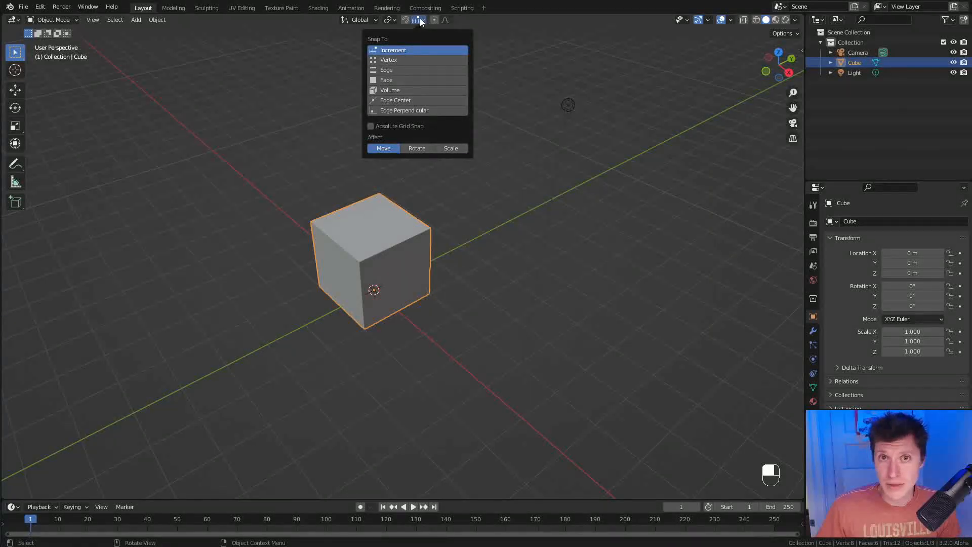
{"action": "key", "text": "g"}
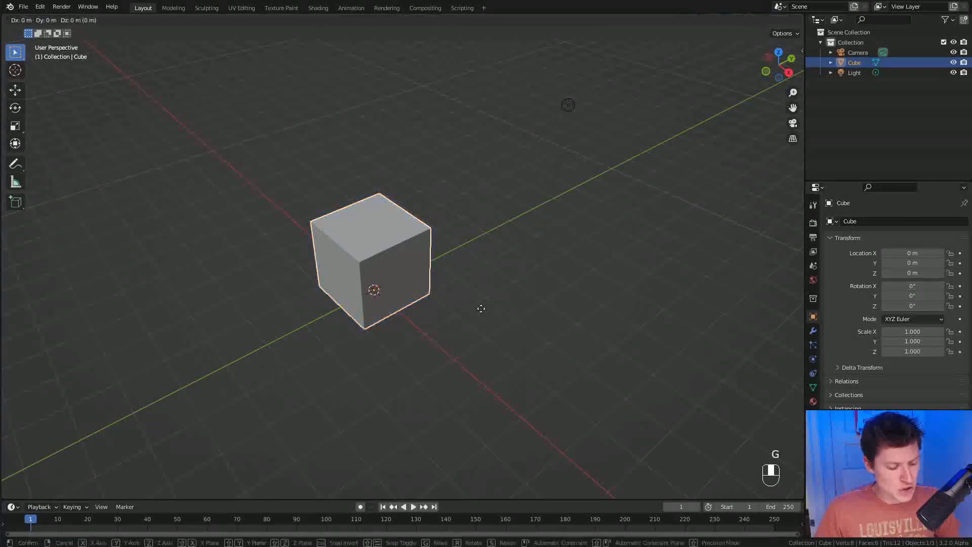
{"action": "key", "text": "shift+z"}
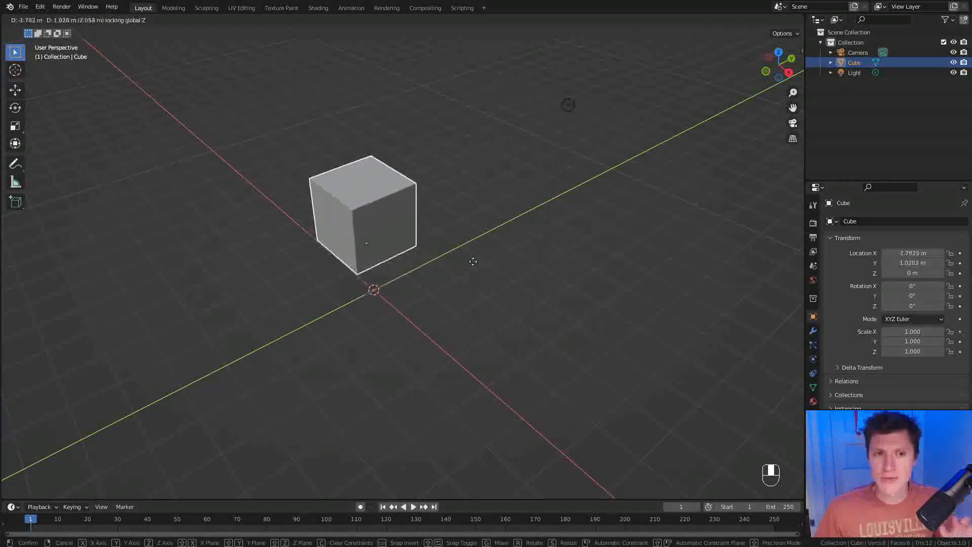
{"action": "key", "text": "ctrl"}
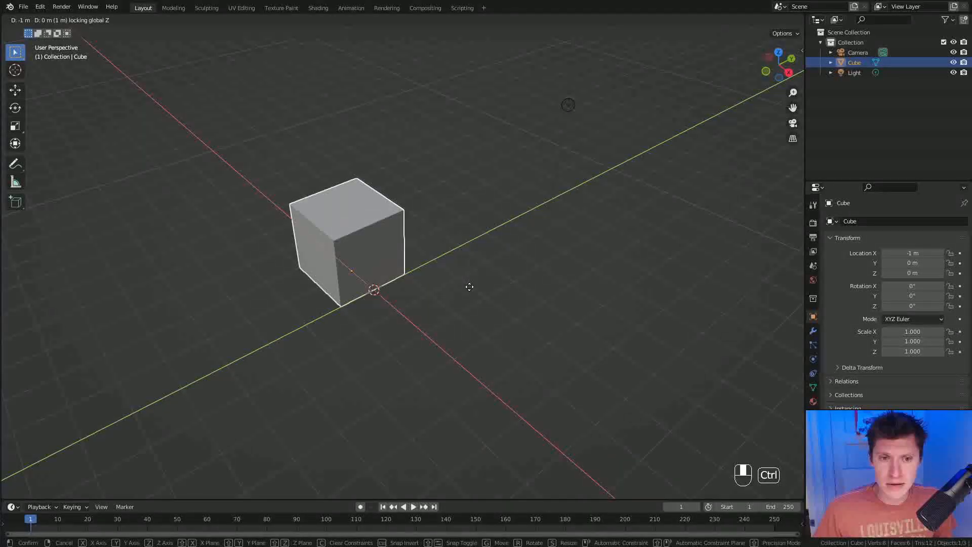
{"action": "left_click", "coordinate": [486, 306]}
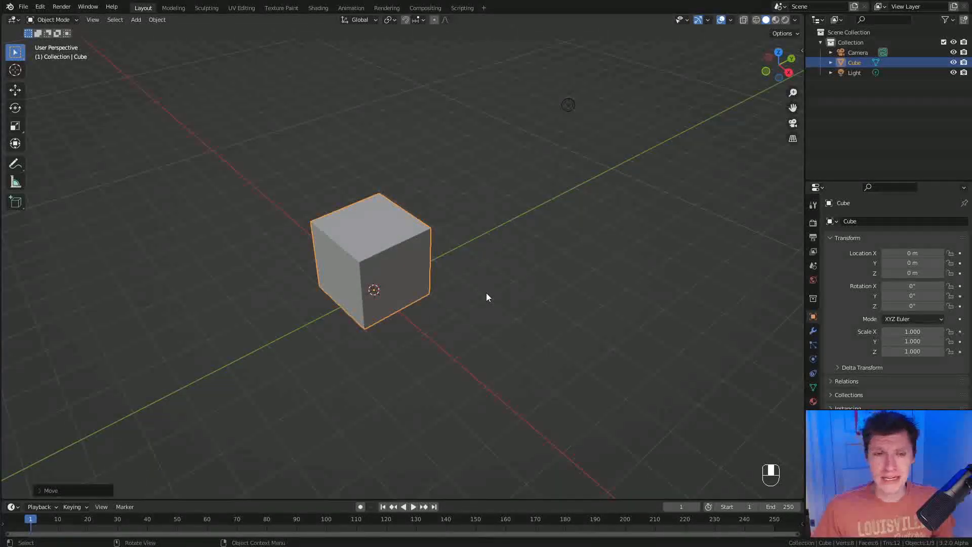
Set the cube's scale to 0.2 on all three axes
{"action": "middle_click_drag", "start_coordinate": [487, 294], "coordinate": [518, 296], "text": "ctrl"}
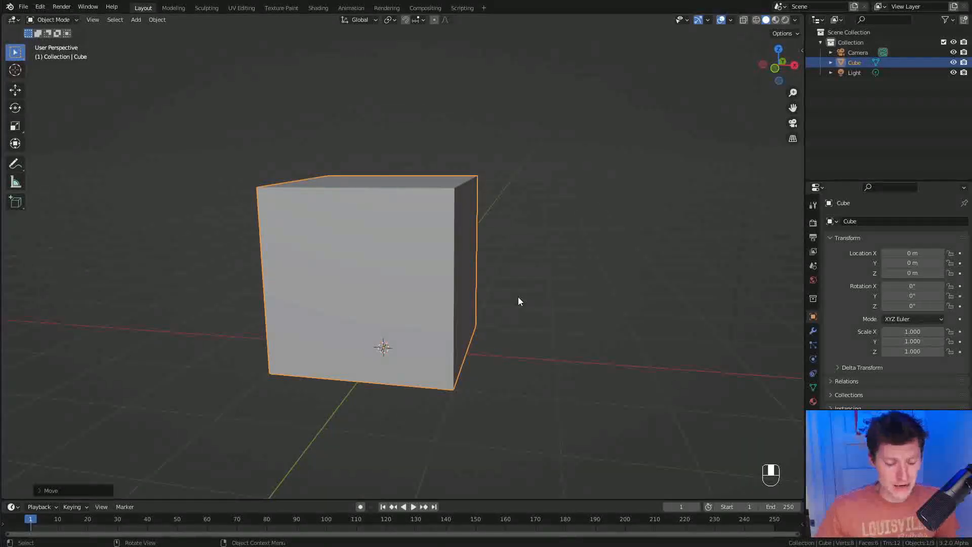
{"action": "key", "text": "n"}
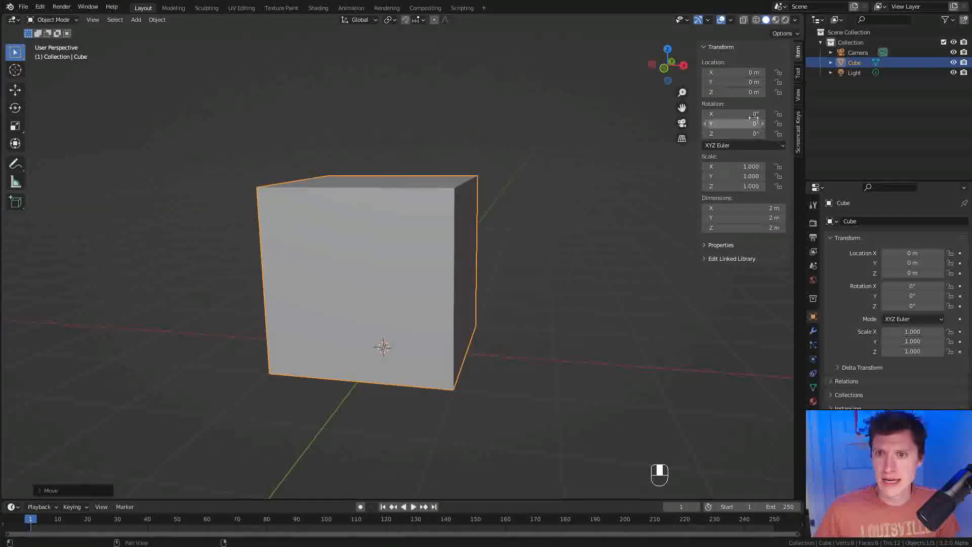
{"action": "left_click_drag", "start_coordinate": [742, 166], "coordinate": [741, 187]}
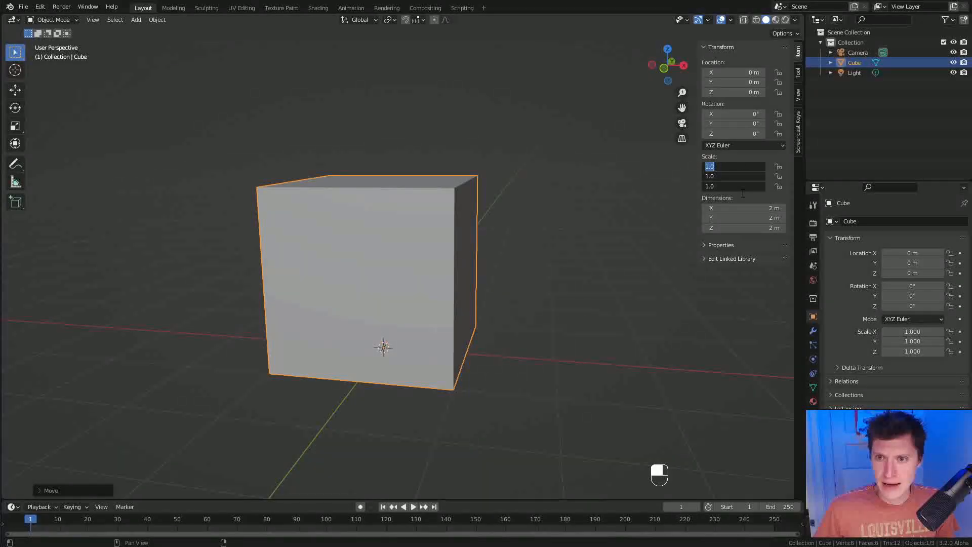
{"action": "type", "text": ".2"}
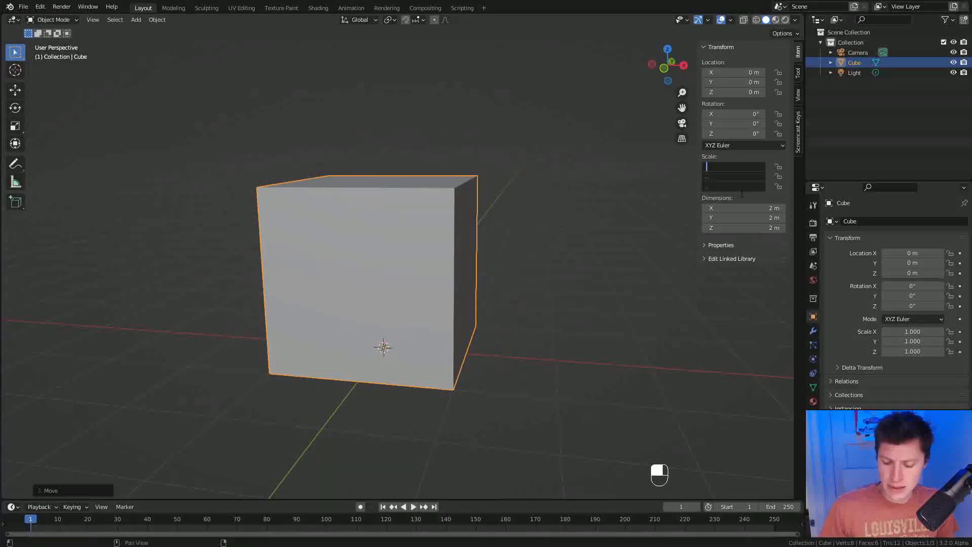
{"action": "key", "text": "Return"}
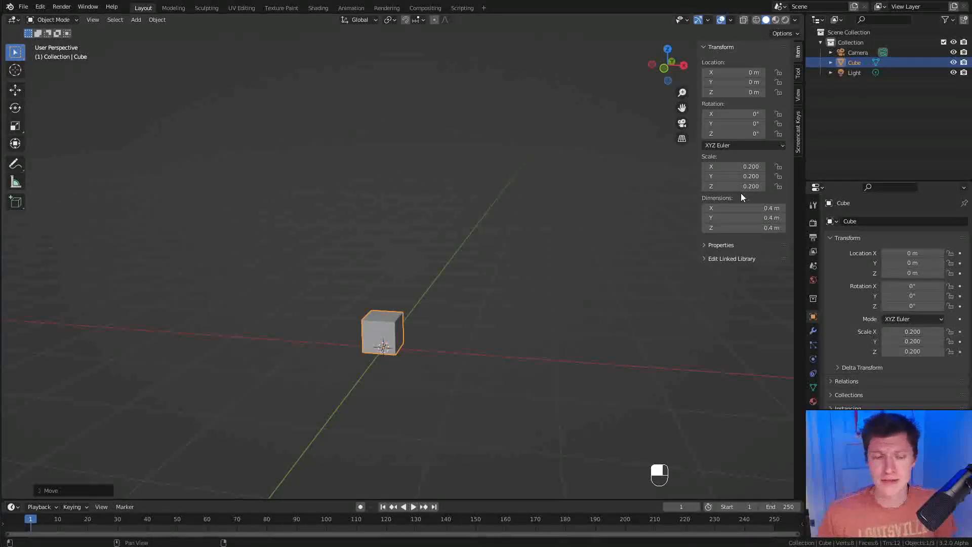
Set the cube's X and Y scale to 0.05 to make a slim upright block
{"action": "middle_click_drag", "start_coordinate": [570, 224], "coordinate": [463, 226], "text": "ctrl"}
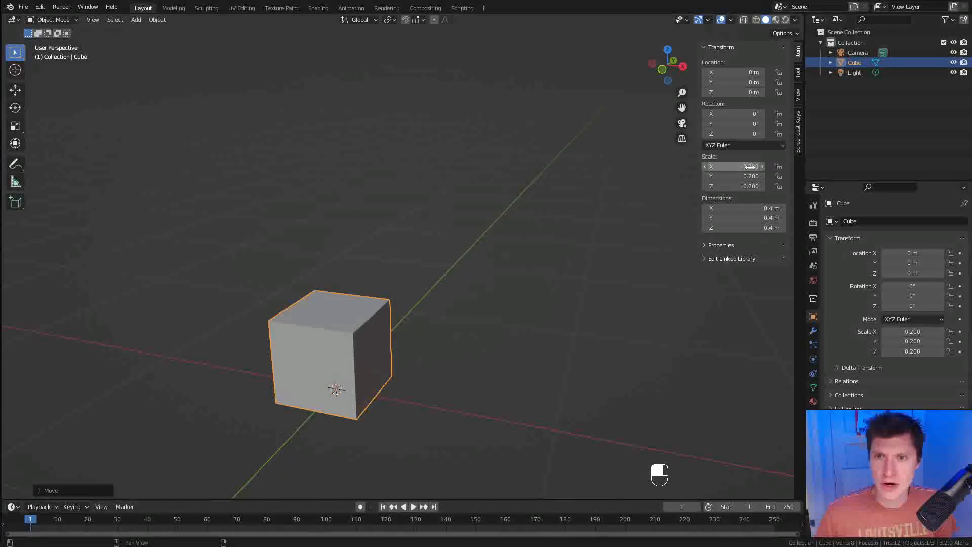
{"action": "left_click_drag", "start_coordinate": [744, 167], "coordinate": [744, 176]}
{"action": "type", "text": "0.05"}
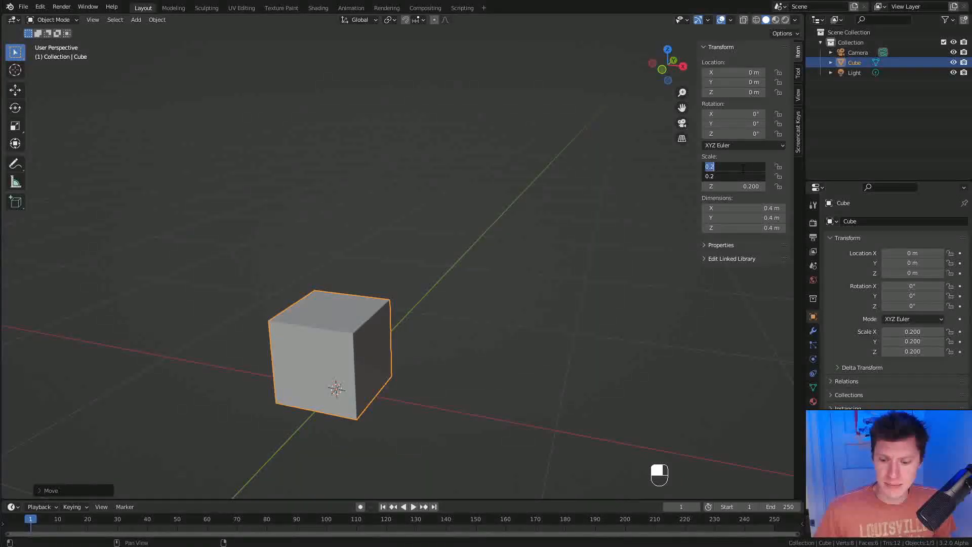
{"action": "key", "text": "Return"}
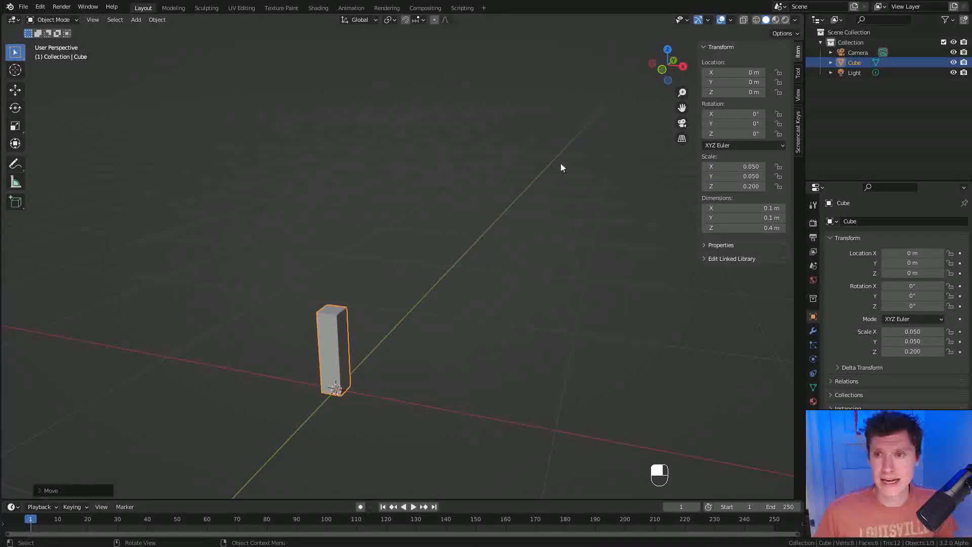
Rename the Cube object as ref_human
{"action": "double_click", "coordinate": [855, 62]}
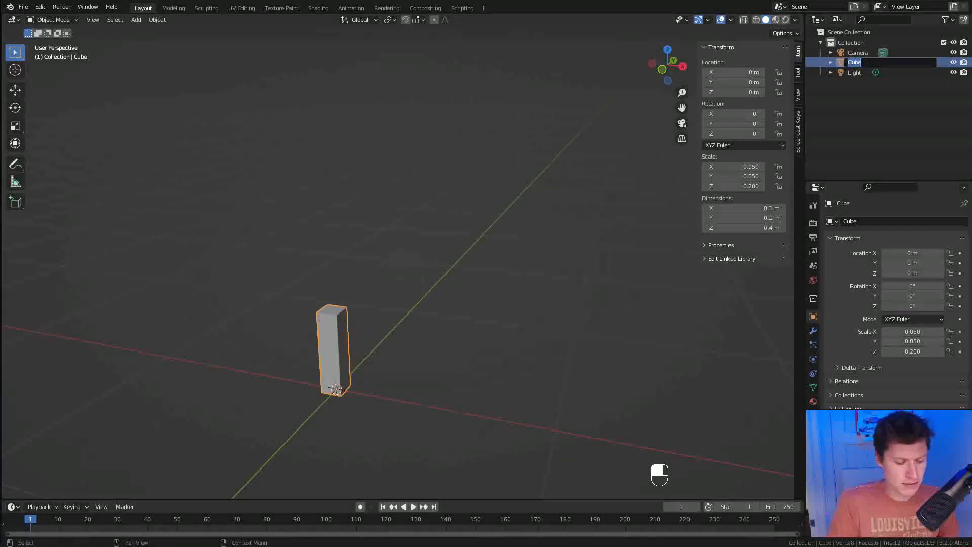
{"action": "type", "text": "hamm"}
{"action": "key", "text": "BackSpace"}
{"action": "key", "text": "BackSpace"}
{"action": "key", "text": "BackSpace"}
{"action": "key", "text": "BackSpace"}
{"action": "key", "text": "BackSpace"}
{"action": "type", "text": "ref_human"}
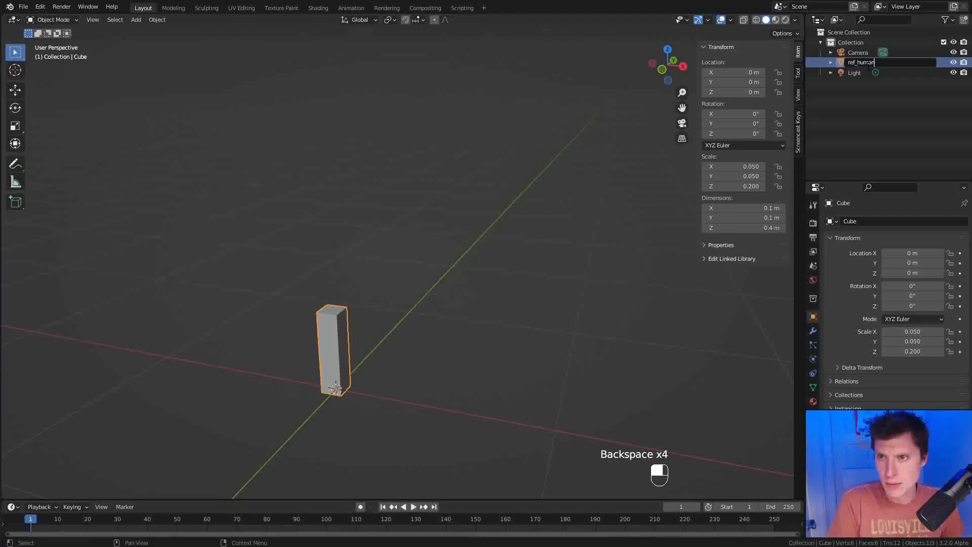
{"action": "left_click", "coordinate": [867, 65]}
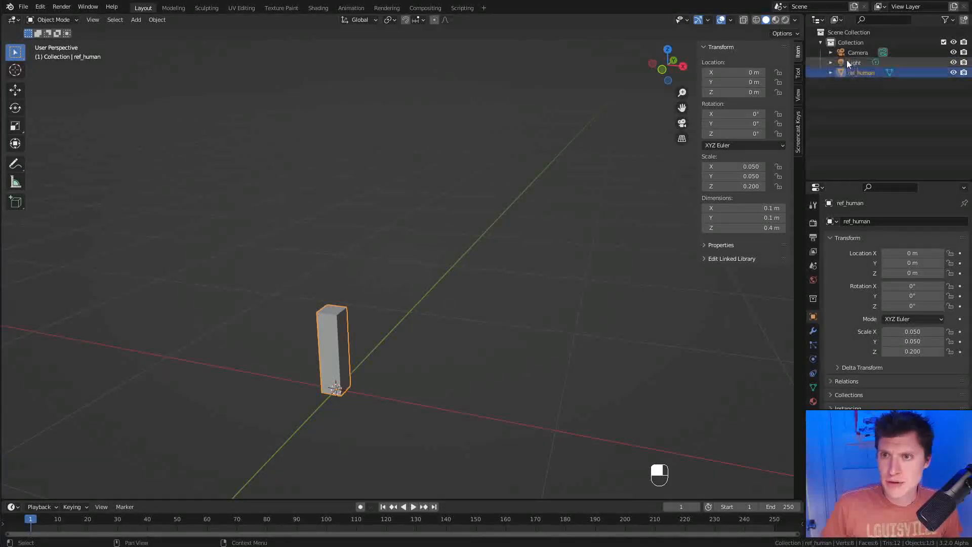
Delete the camera and the light from the scene
{"action": "left_click", "coordinate": [856, 52]}
{"action": "left_click", "coordinate": [855, 63], "text": "shift"}
{"action": "middle_click_drag", "start_coordinate": [544, 195], "coordinate": [517, 142], "text": "ctrl"}
{"action": "key", "text": "x"}
{"action": "left_click", "coordinate": [550, 159]}
Rename the collection holding the human reference block as REF and collapse it
{"action": "double_click", "coordinate": [852, 42]}
{"action": "type", "text": "REF"}
{"action": "key", "text": "Return"}
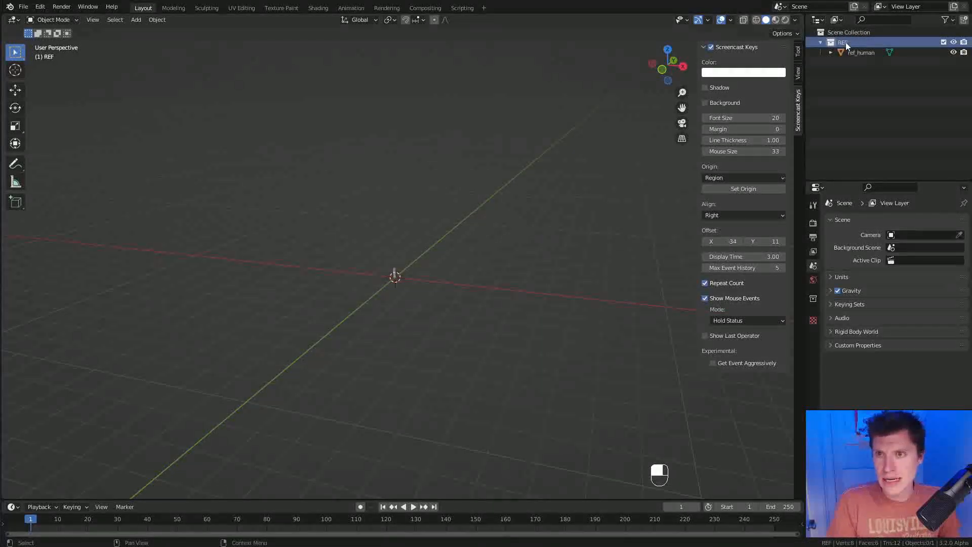
{"action": "left_click", "coordinate": [821, 42]}
Create a new collection directly under Scene Collection and name it ASSETS
{"action": "left_click", "coordinate": [873, 32]}
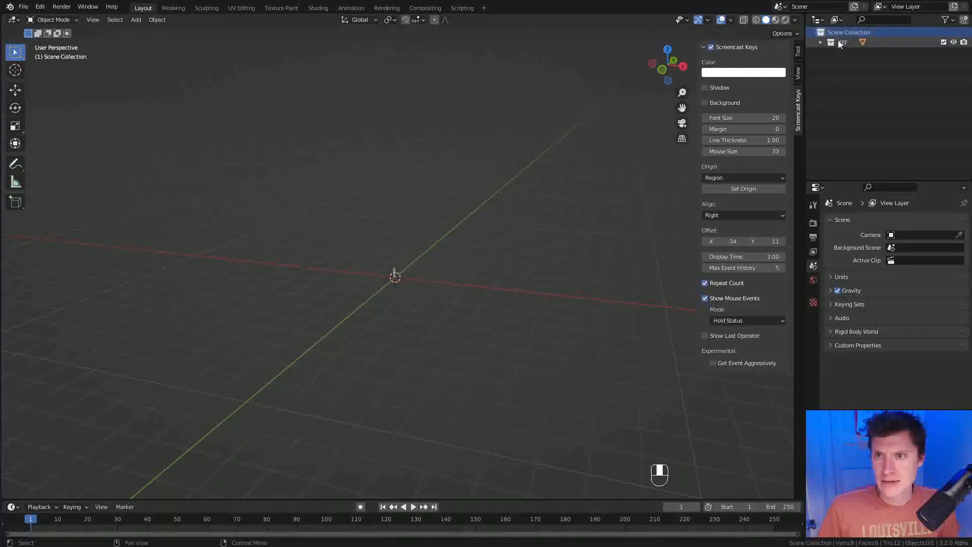
{"action": "left_click", "coordinate": [964, 19]}
{"action": "double_click", "coordinate": [865, 52]}
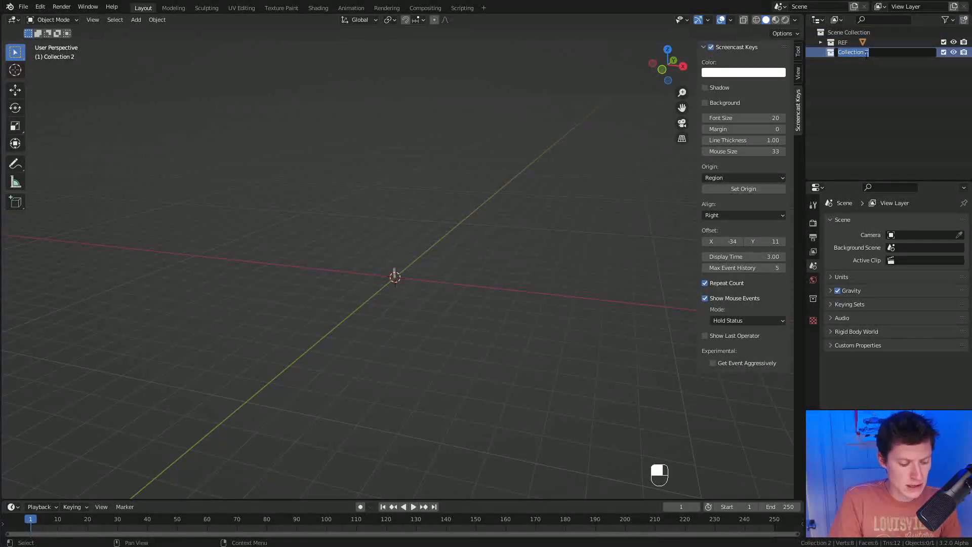
{"action": "type", "text": "ASSETS"}
{"action": "key", "text": "Return"}
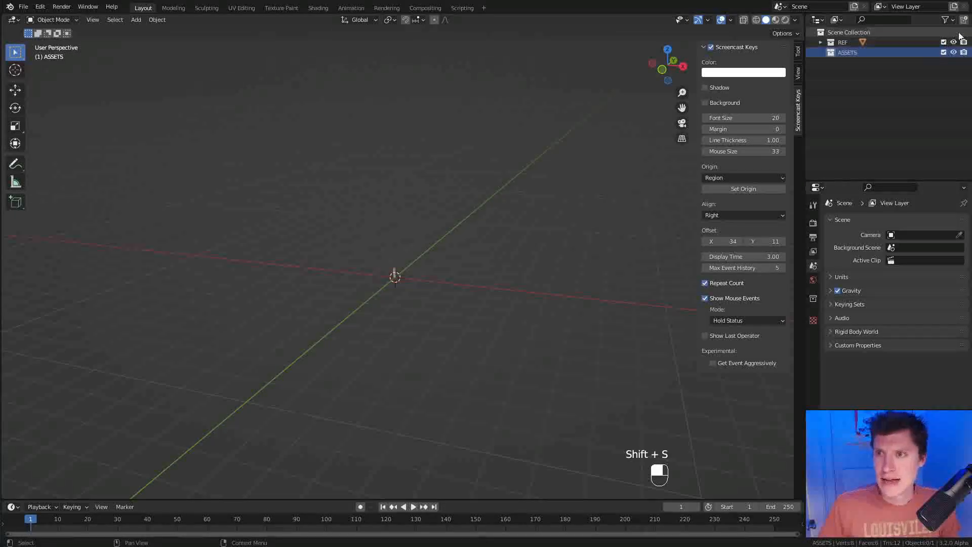
Create a nested collection inside ASSETS and name it STANDALONE
{"action": "left_click", "coordinate": [964, 19]}
{"action": "double_click", "coordinate": [859, 62]}
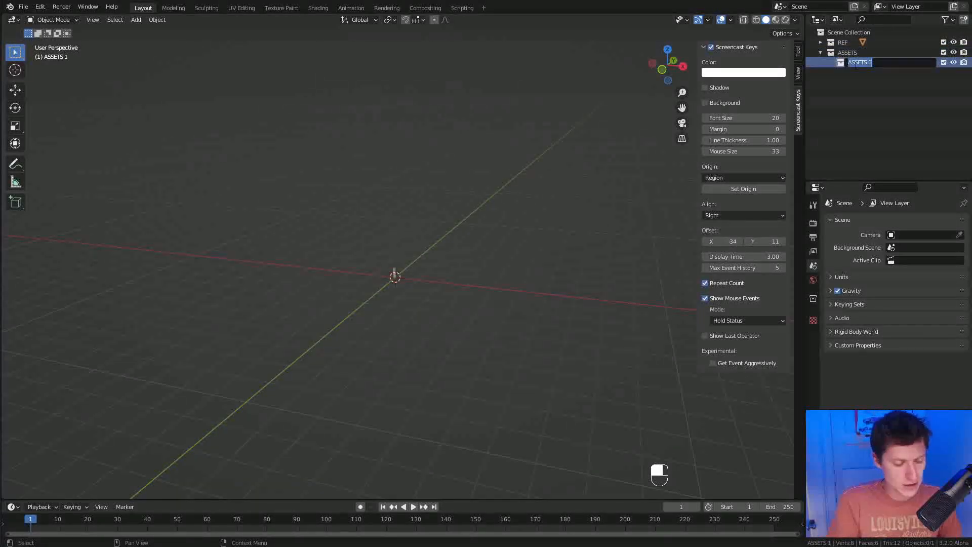
{"action": "type", "text": "STANDALONE"}
{"action": "key", "text": "Return"}
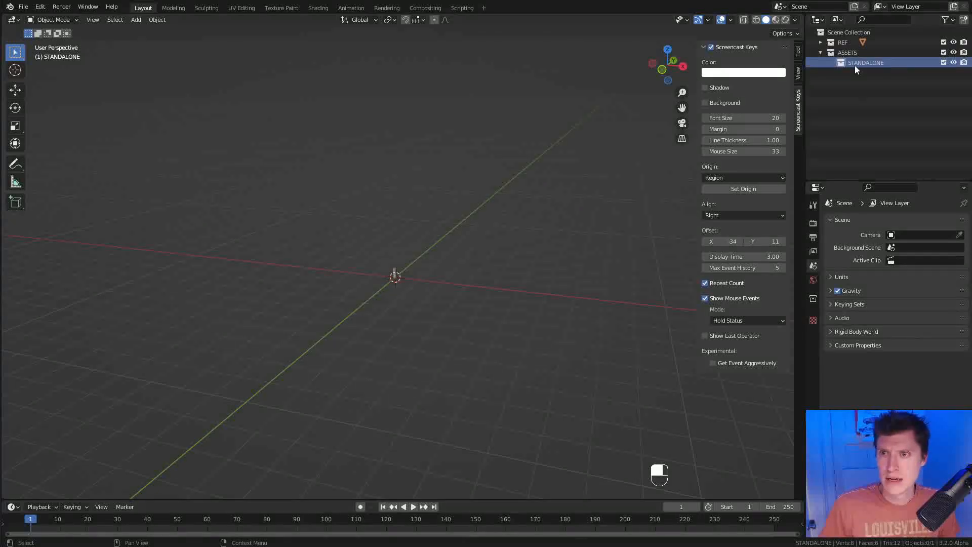
Move the ref_human block about 0.36 m in the negative X direction, away from the origin
{"action": "middle_click_drag", "start_coordinate": [436, 266], "coordinate": [437, 241], "text": "ctrl"}
{"action": "scroll", "coordinate": [436, 241], "scroll_direction": "up", "scroll_amount": 3}
{"action": "left_click", "coordinate": [410, 255]}
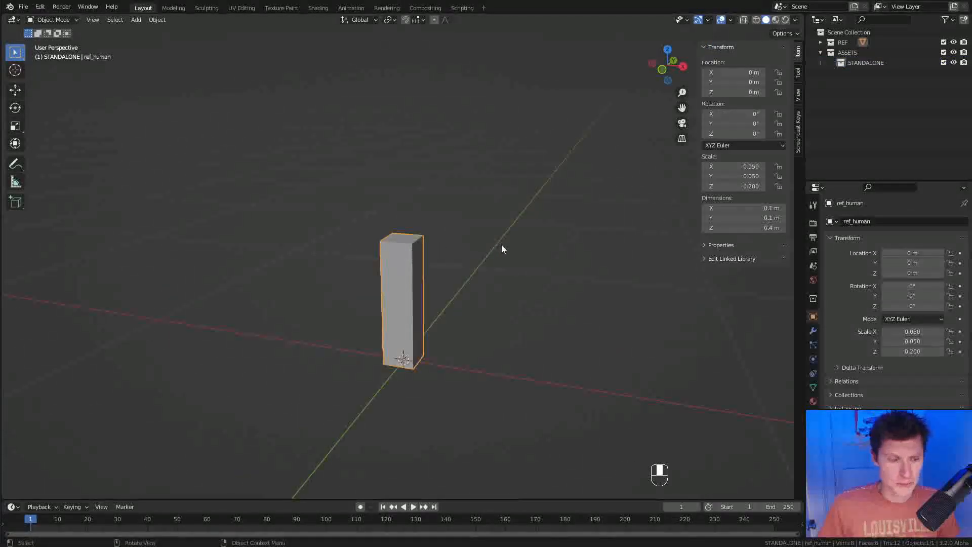
{"action": "key", "text": "g"}
{"action": "key", "text": "g"}
{"action": "key", "text": "x"}
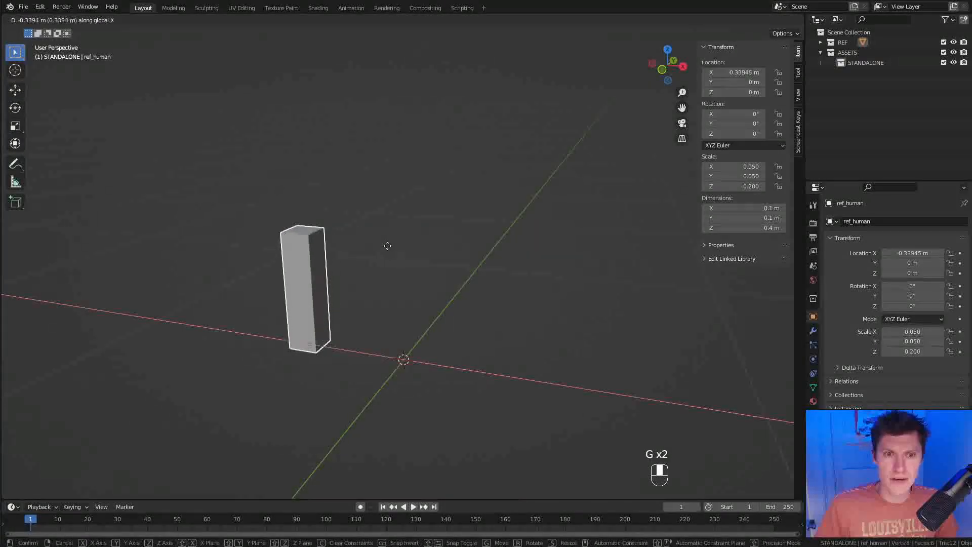
{"action": "left_click", "coordinate": [385, 248]}
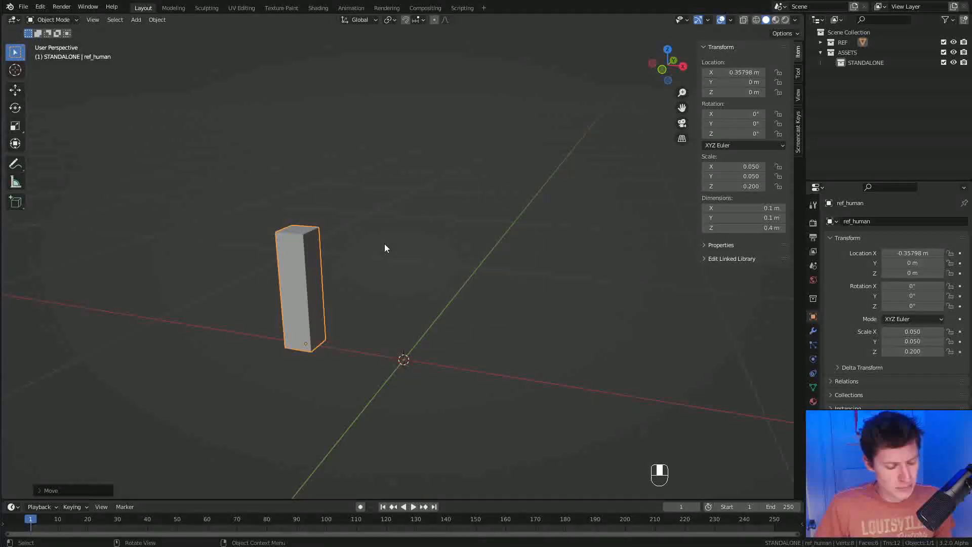
Duplicate the ref_human block and clear the copy's location so it sits at the world origin
{"action": "key", "text": "shift+d"}
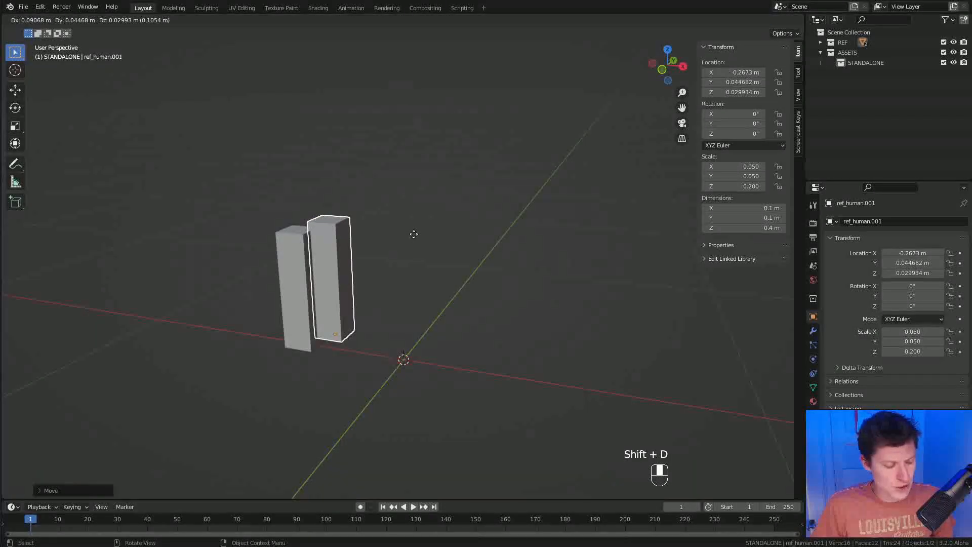
{"action": "right_click", "coordinate": [414, 234]}
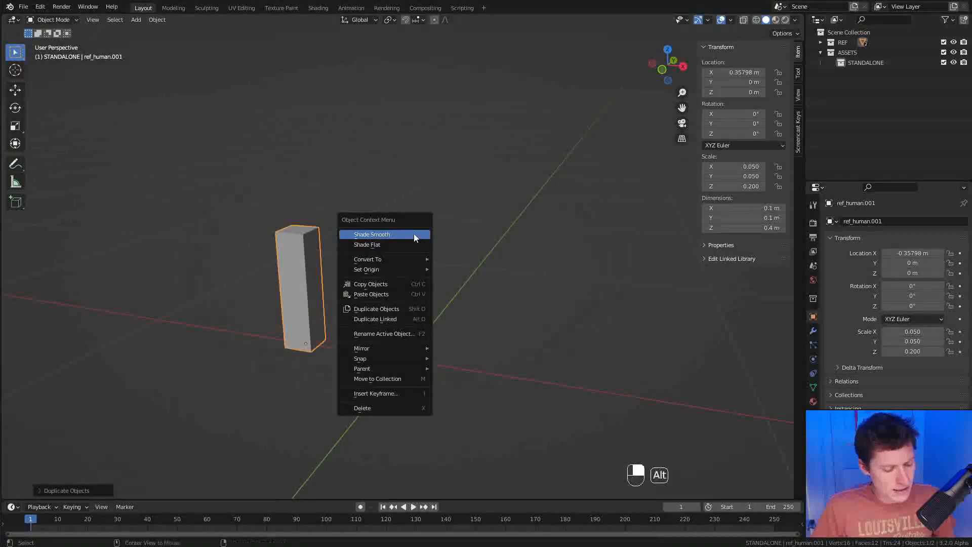
{"action": "key", "text": "alt+g"}
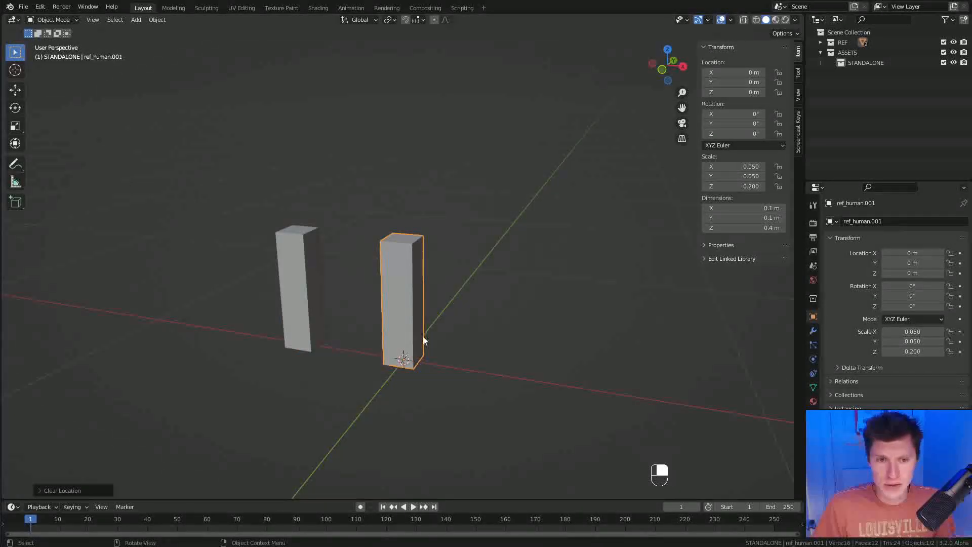
Rename the duplicated block at the origin to lamp-post and move it from the REF collection into STANDALONE
{"action": "mouse_move", "coordinate": [478, 297]}
{"action": "middle_mouse_down"}
{"action": "mouse_move", "coordinate": [482, 275]}
{"action": "mouse_move", "coordinate": [483, 298]}
{"action": "middle_mouse_up"}
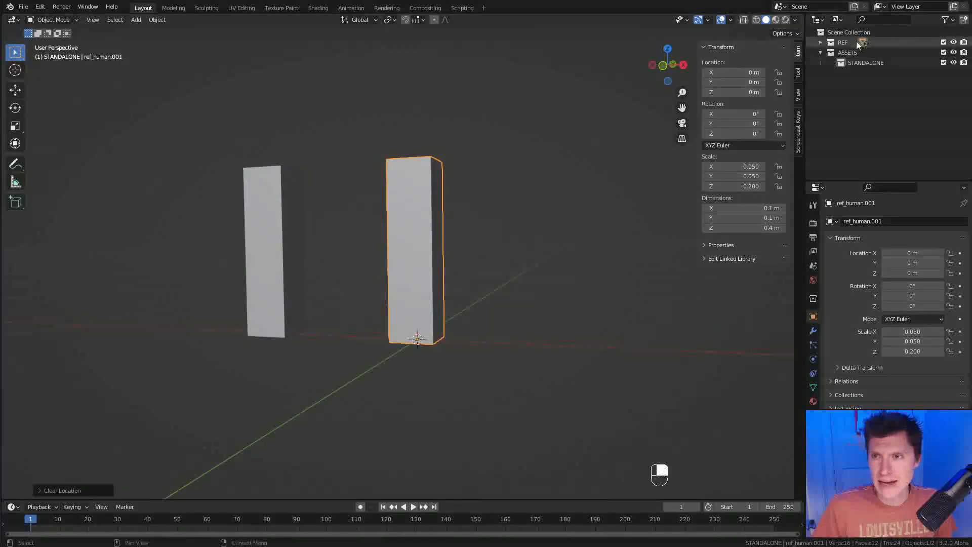
{"action": "left_click", "coordinate": [821, 43]}
{"action": "double_click", "coordinate": [856, 62]}
{"action": "type", "text": "lamp-post"}
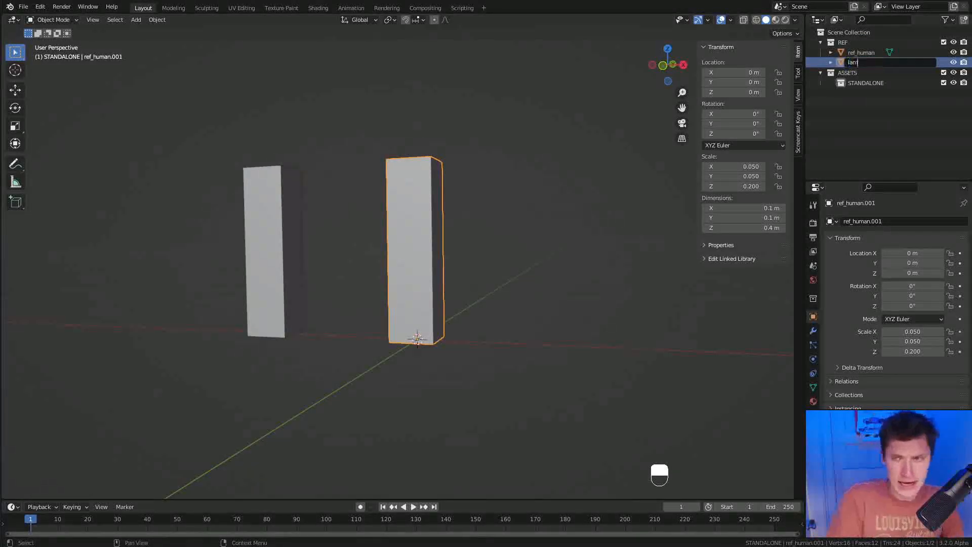
{"action": "key", "text": "Return"}
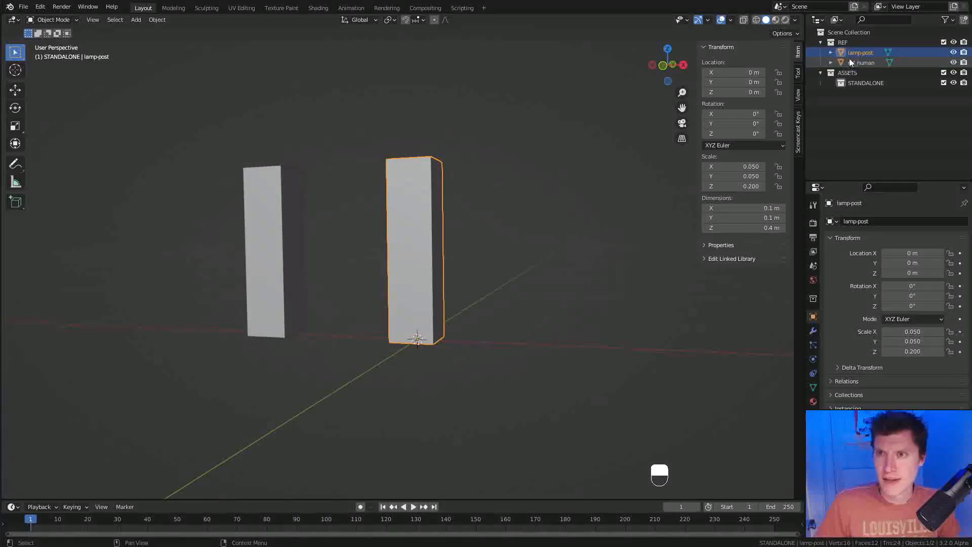
{"action": "left_click_drag", "start_coordinate": [851, 53], "coordinate": [858, 82]}
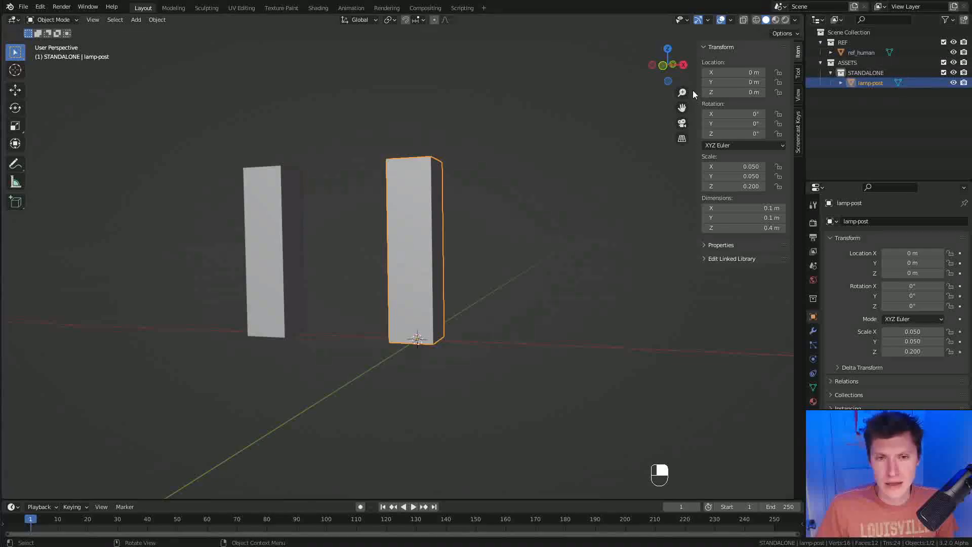
{"action": "middle_click_drag", "start_coordinate": [451, 179], "coordinate": [471, 235]}
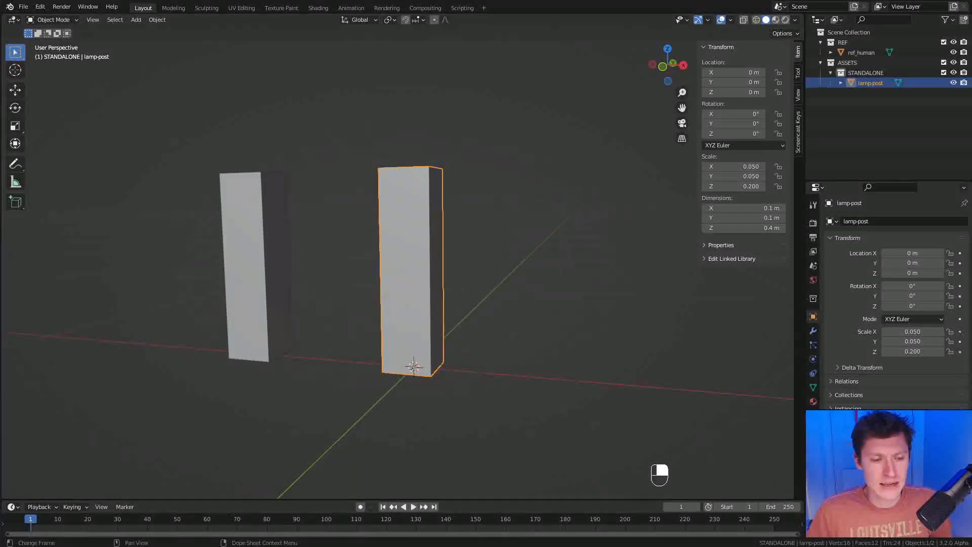
Switch to Unsplash in the browser, search for "lamp post" and look through the photos for a modelling reference
{"action": "key", "text": "alt+Tab"}
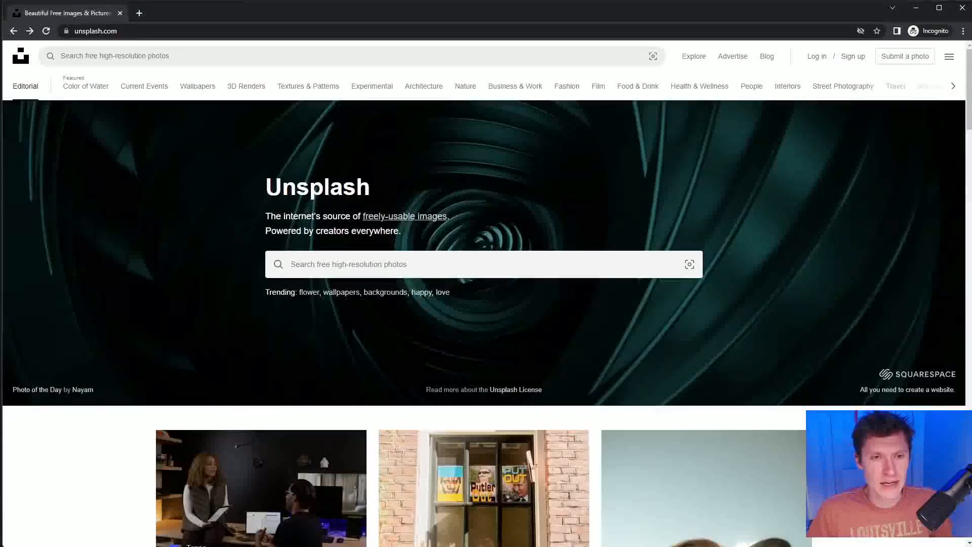
{"action": "left_click", "coordinate": [372, 269]}
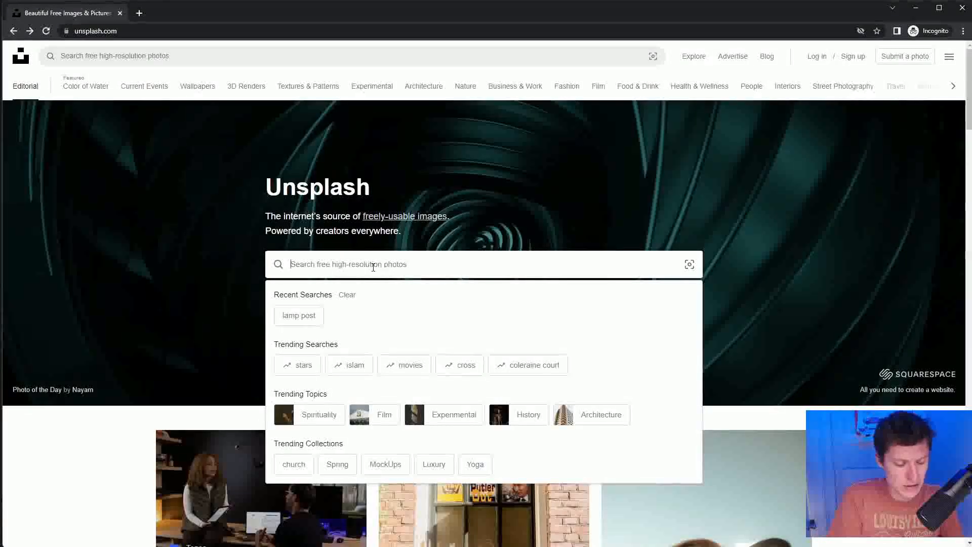
{"action": "type", "text": "lamp post"}
{"action": "key", "text": "Return"}
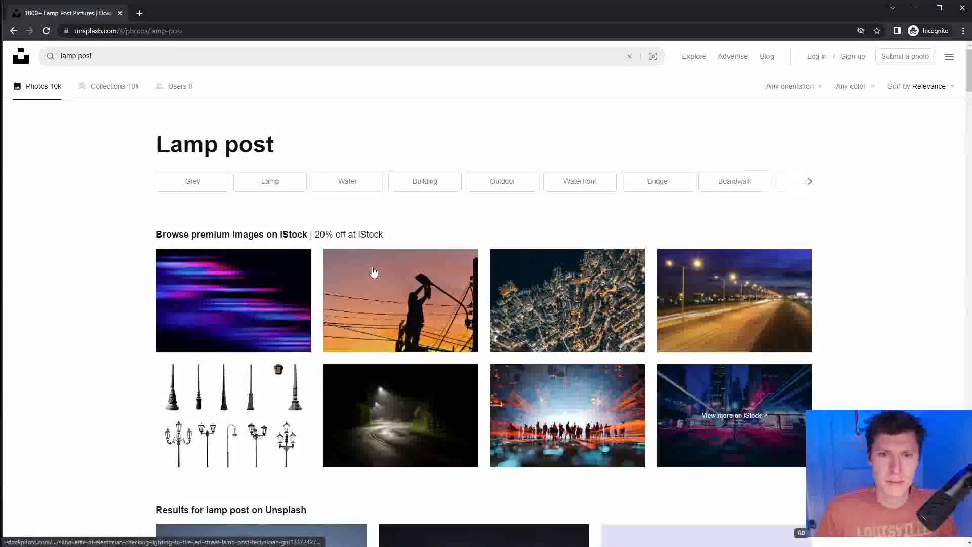
{"action": "scroll", "coordinate": [722, 267], "scroll_direction": "down", "scroll_amount": 8}
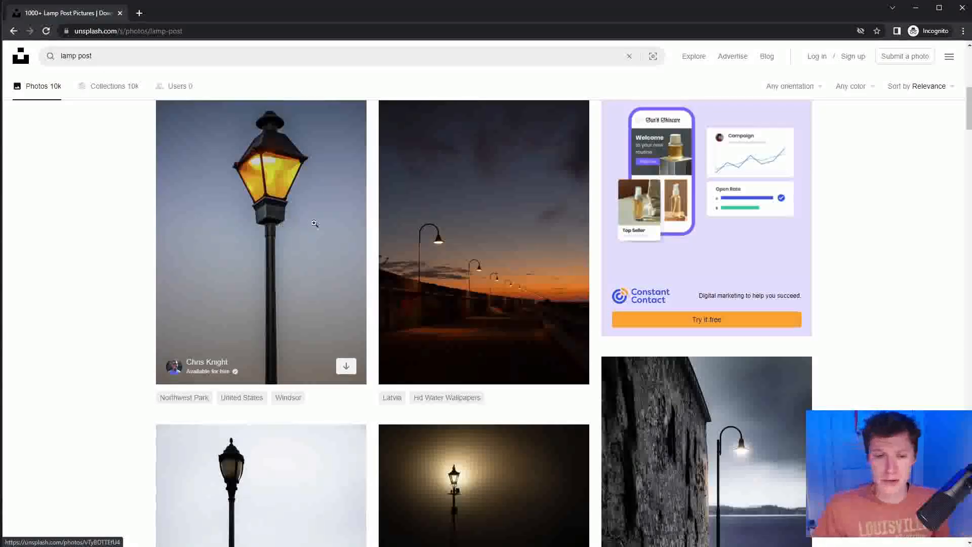
{"action": "scroll", "coordinate": [379, 243], "scroll_direction": "down", "scroll_amount": 8}
{"action": "scroll", "coordinate": [384, 245], "scroll_direction": "up", "scroll_amount": 3}
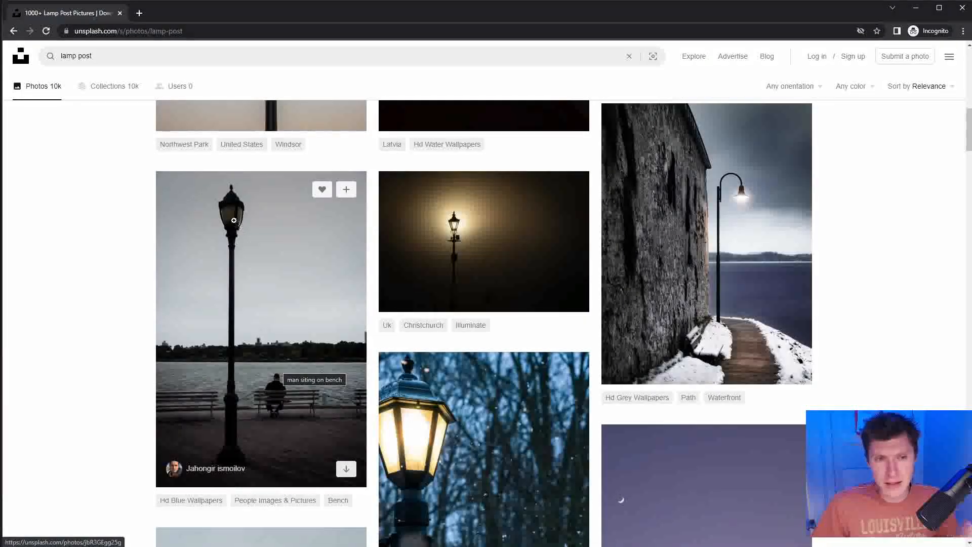
{"action": "scroll", "coordinate": [442, 213], "scroll_direction": "down", "scroll_amount": 15}
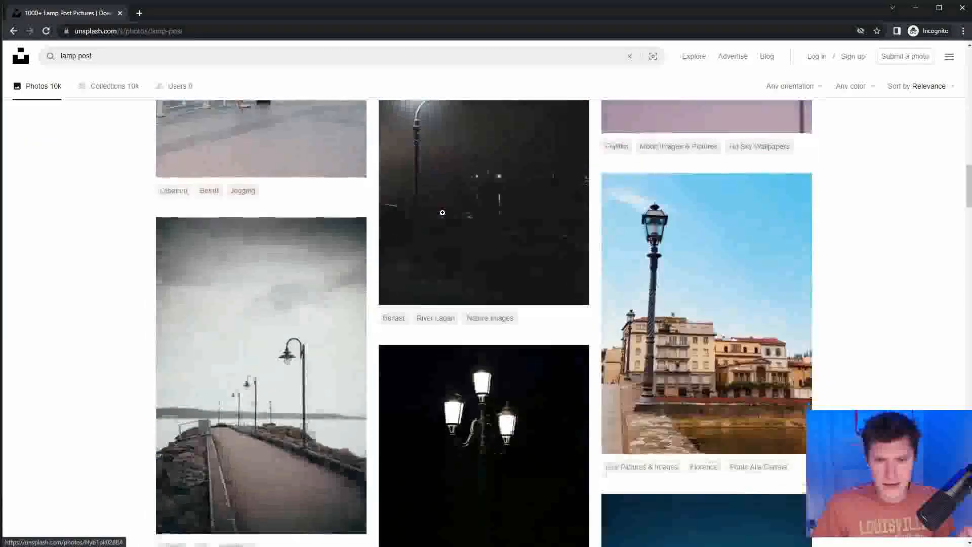
{"action": "scroll", "coordinate": [442, 213], "scroll_direction": "down", "scroll_amount": 20}
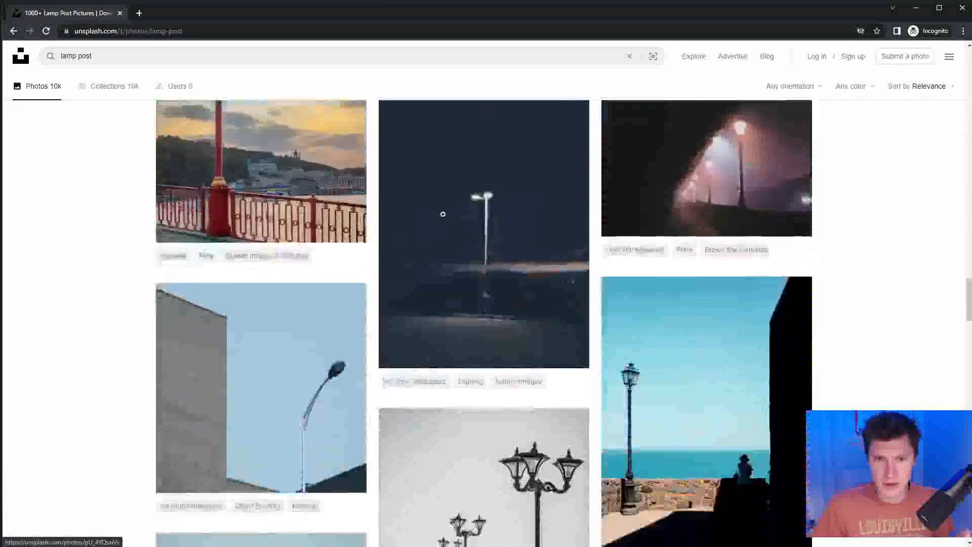
{"action": "scroll", "coordinate": [443, 215], "scroll_direction": "down", "scroll_amount": 10}
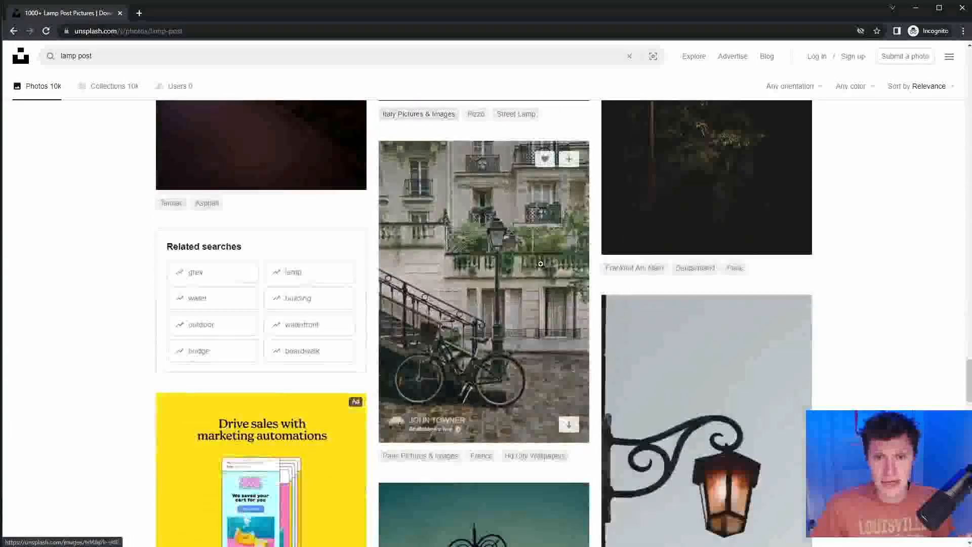
Open the photo of the bicycle beside a street lamp and examine the lamp's head, pole and base enlarged
{"action": "left_click", "coordinate": [541, 264]}
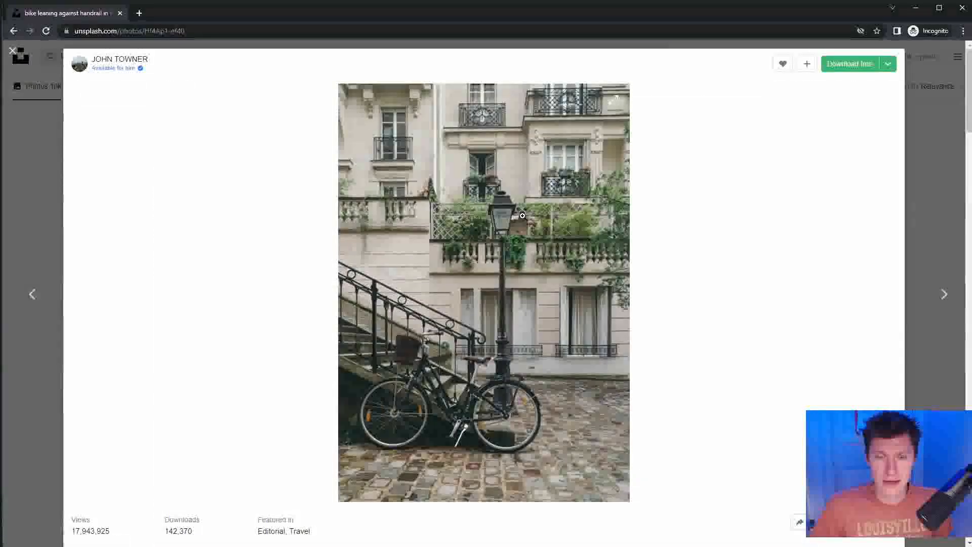
{"action": "left_click", "coordinate": [512, 279]}
{"action": "scroll", "coordinate": [637, 295], "scroll_direction": "down", "scroll_amount": 10}
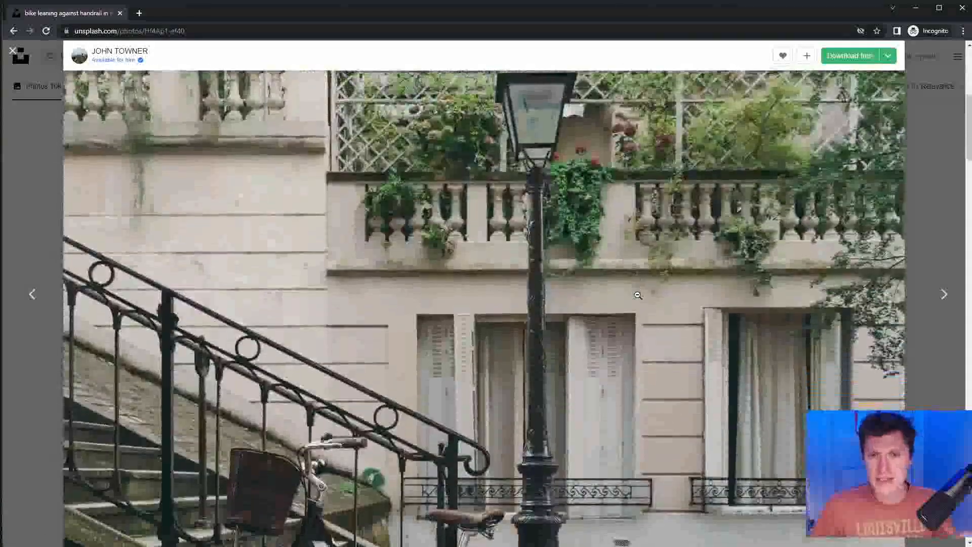
{"action": "scroll", "coordinate": [639, 359], "scroll_direction": "up", "scroll_amount": 5}
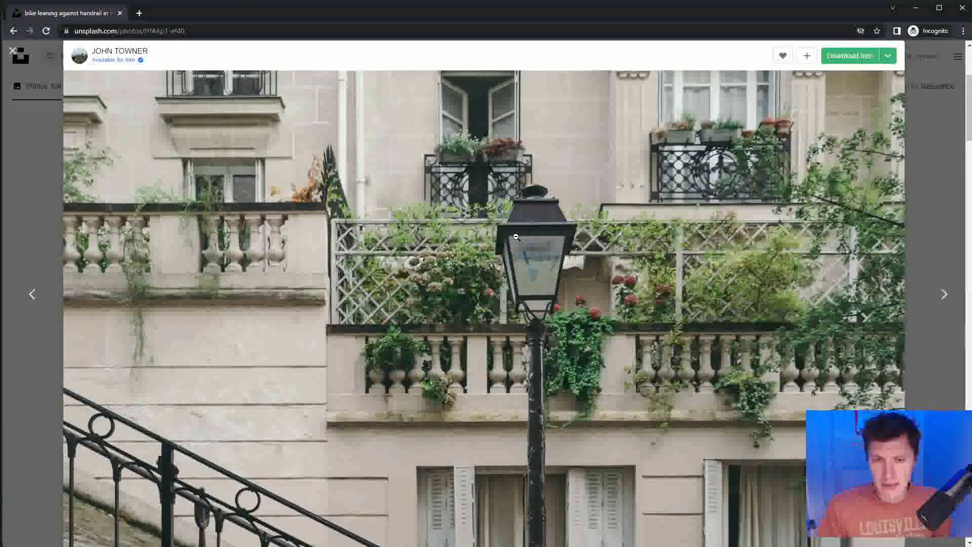
{"action": "scroll", "coordinate": [516, 236], "scroll_direction": "down", "scroll_amount": 5}
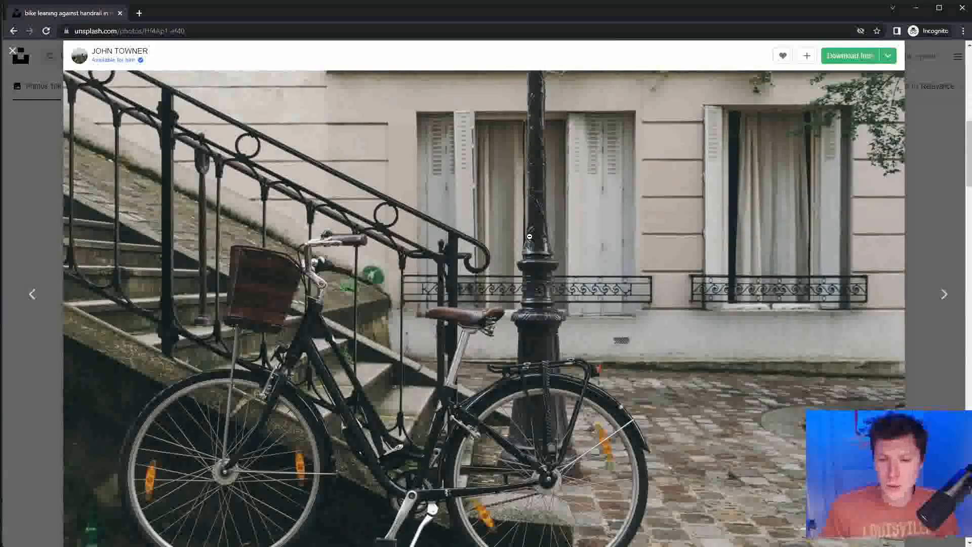
{"action": "left_click", "coordinate": [529, 236]}
{"action": "left_click", "coordinate": [508, 499]}
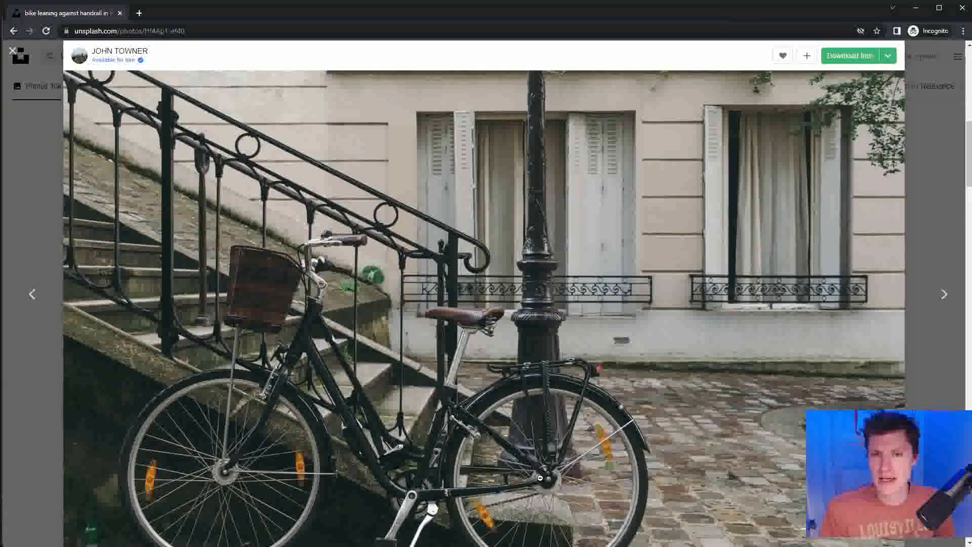
{"action": "scroll", "coordinate": [565, 426], "scroll_direction": "up", "scroll_amount": 5}
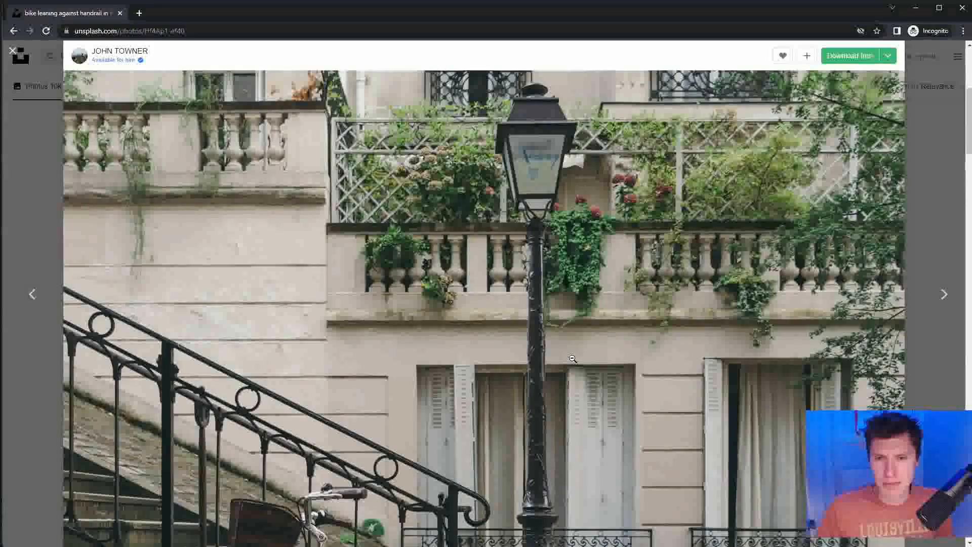
{"action": "scroll", "coordinate": [588, 340], "scroll_direction": "down", "scroll_amount": 4}
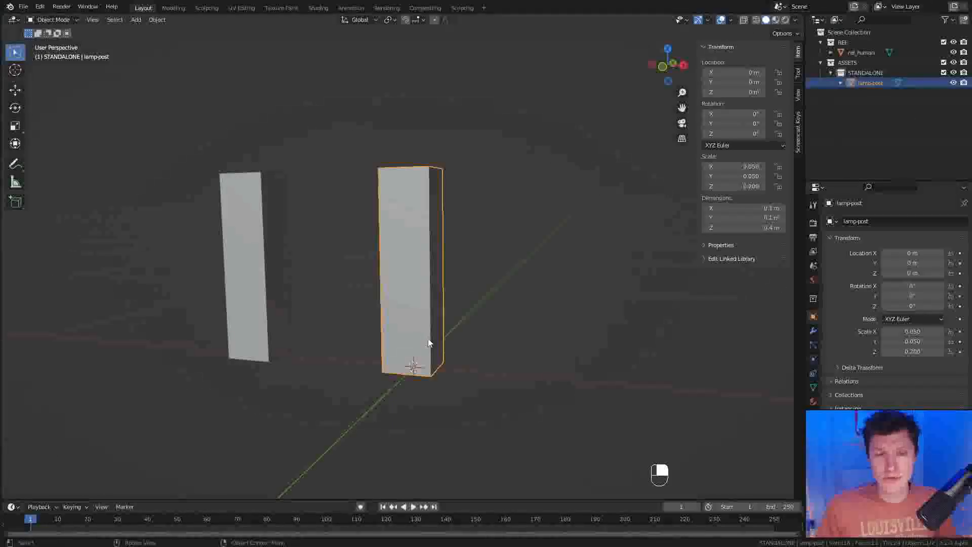
Back in Blender, try a bevel on the whole lamp-post mesh with its scale unapplied, undo it and leave Edit Mode
{"action": "mouse_move", "coordinate": [426, 259]}
{"action": "middle_mouse_down"}
{"action": "mouse_move", "coordinate": [438, 216]}
{"action": "mouse_move", "coordinate": [434, 244]}
{"action": "middle_mouse_up"}
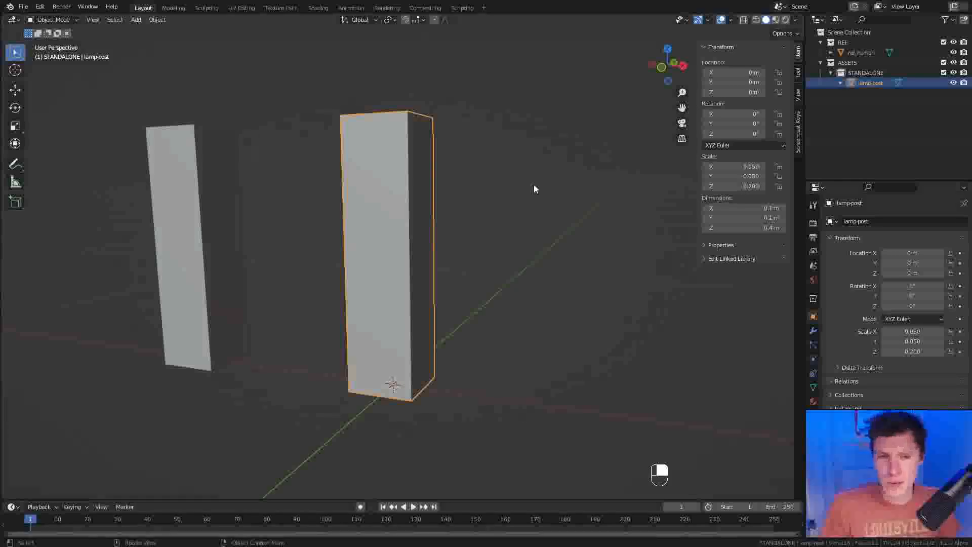
{"action": "key", "text": "Tab"}
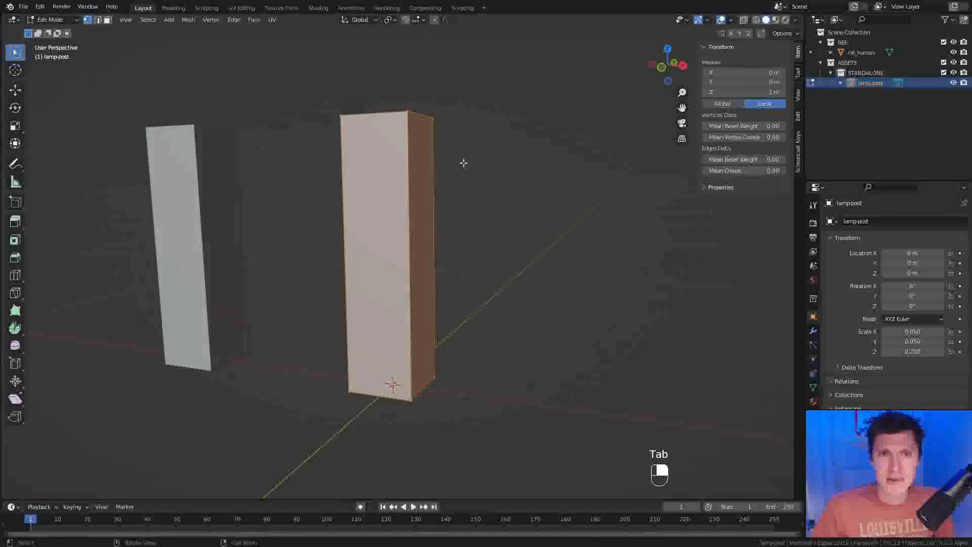
{"action": "middle_click_drag", "start_coordinate": [513, 183], "coordinate": [458, 171]}
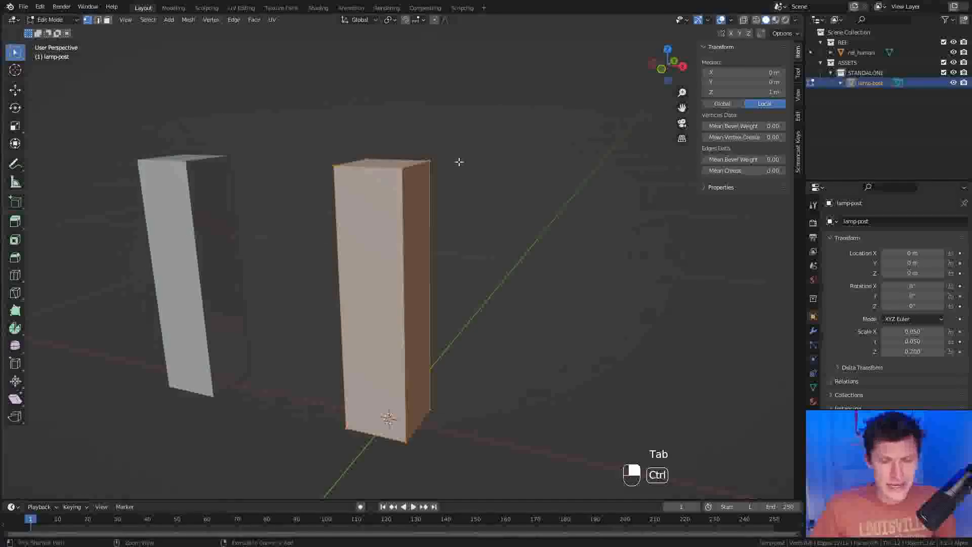
{"action": "key", "text": "ctrl+b"}
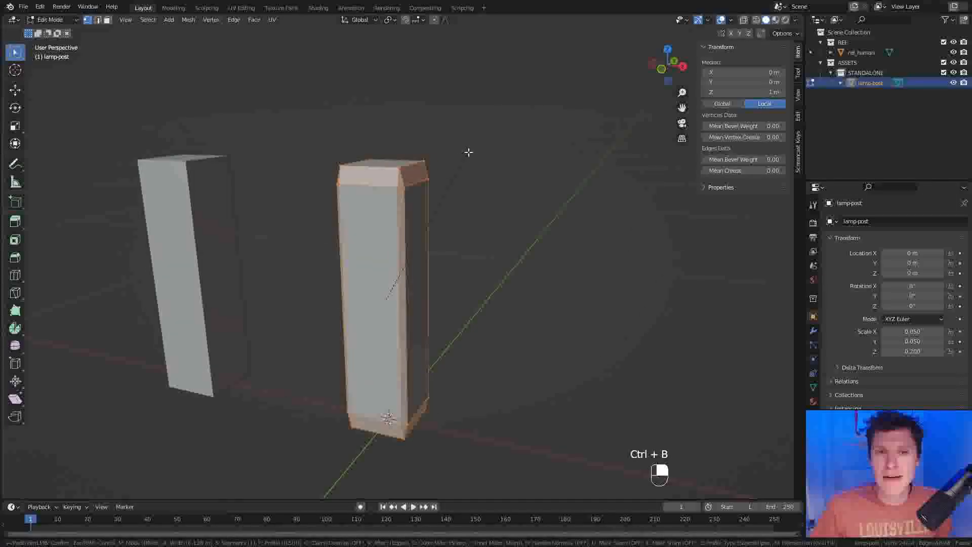
{"action": "left_click", "coordinate": [473, 147]}
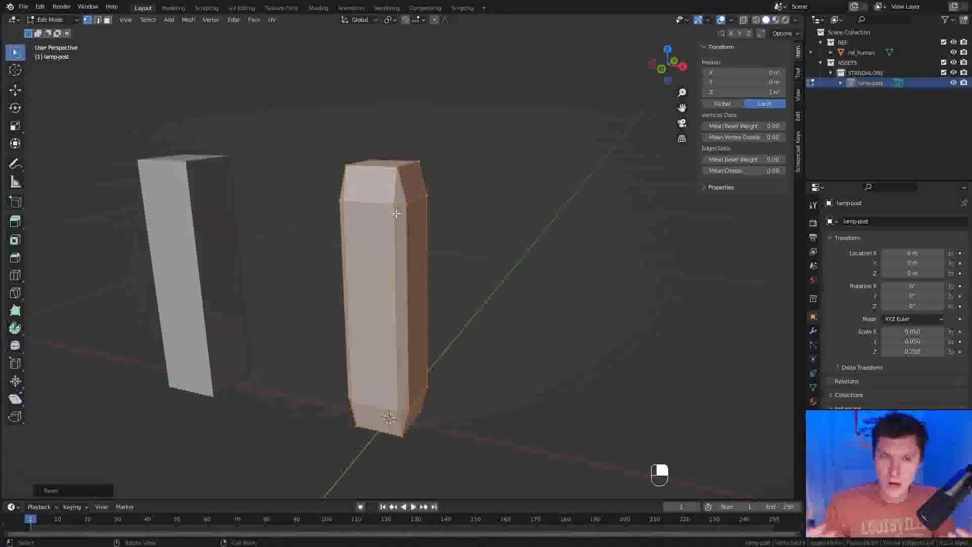
{"action": "key", "text": "ctrl+z"}
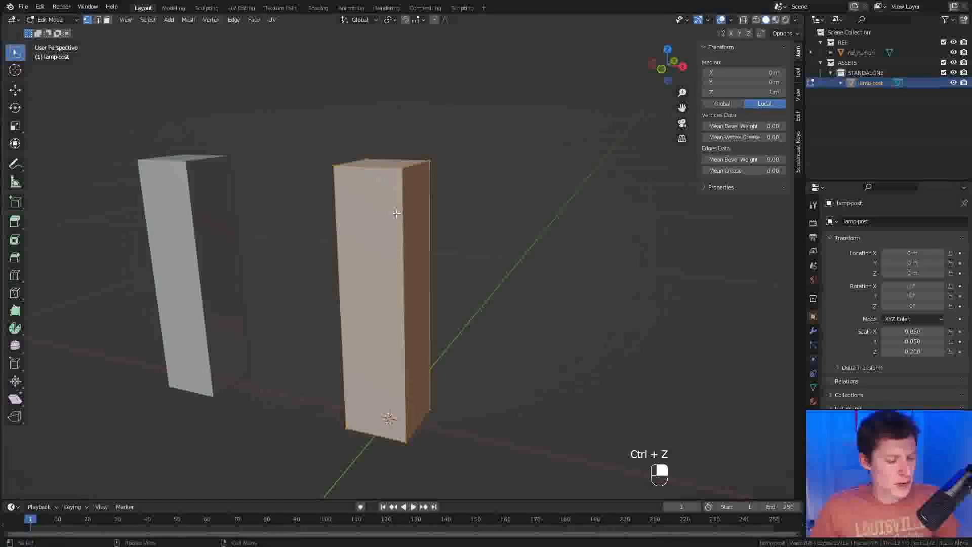
{"action": "key", "text": "Tab"}
Apply the lamp-post object's scale and enter Edit Mode on it
{"action": "middle_click_drag", "start_coordinate": [429, 207], "coordinate": [425, 196], "text": "shift"}
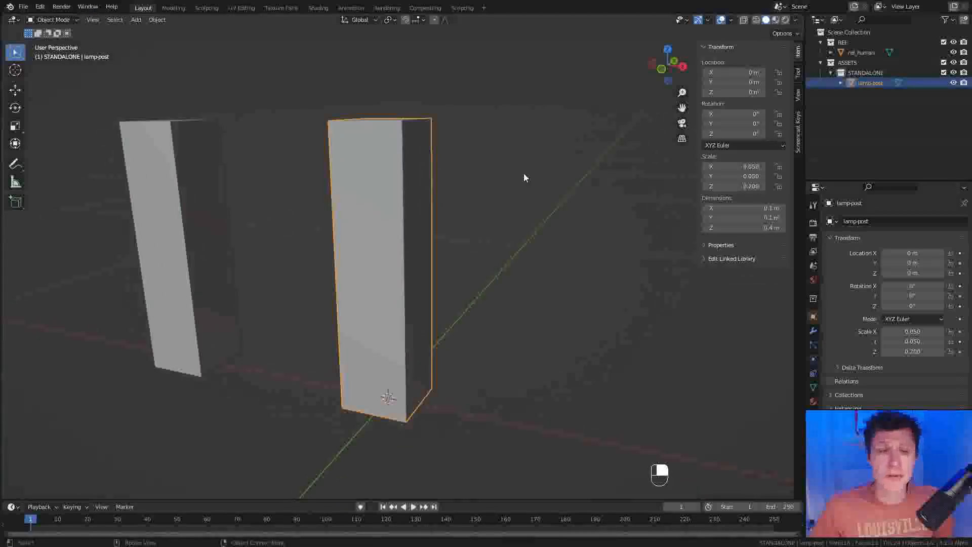
{"action": "key", "text": "ctrl+a"}
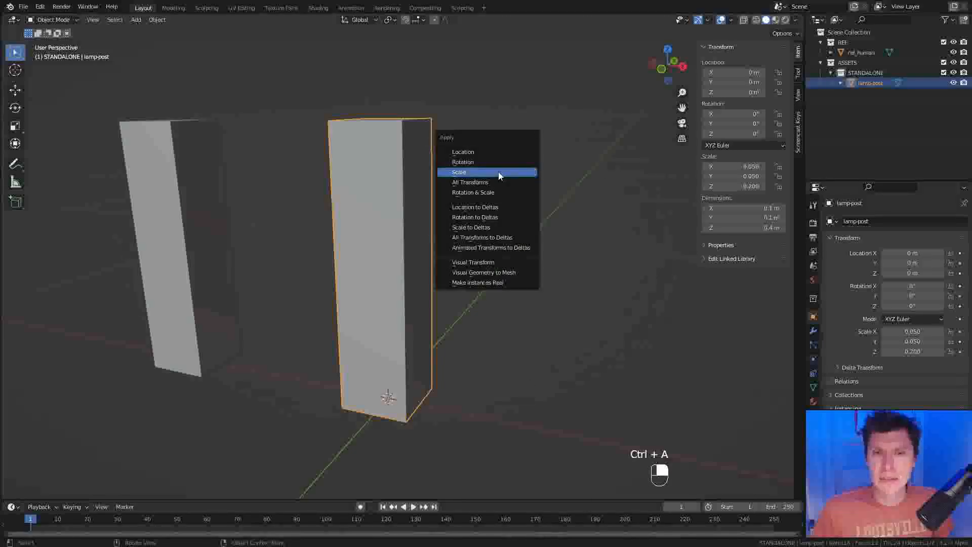
{"action": "left_click", "coordinate": [500, 172]}
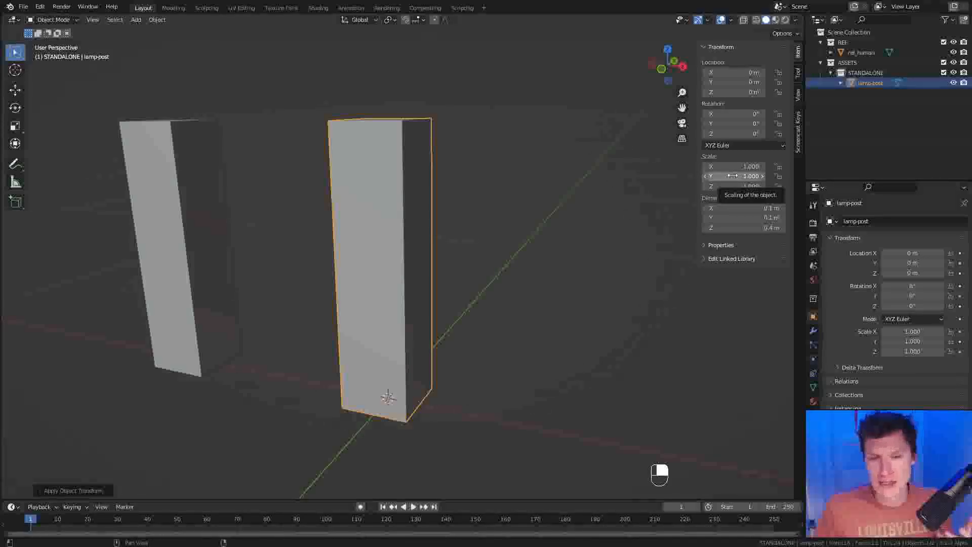
{"action": "key", "text": "Tab"}
Test a bevel on all edges of the lamp-post block with the scale applied, and undo it
{"action": "middle_click_drag", "start_coordinate": [427, 126], "coordinate": [445, 135]}
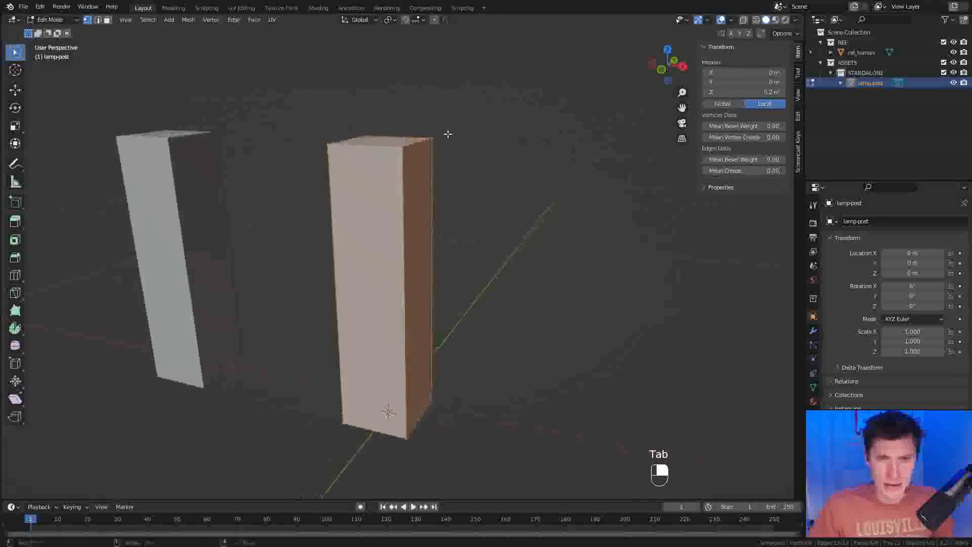
{"action": "key", "text": "ctrl+b"}
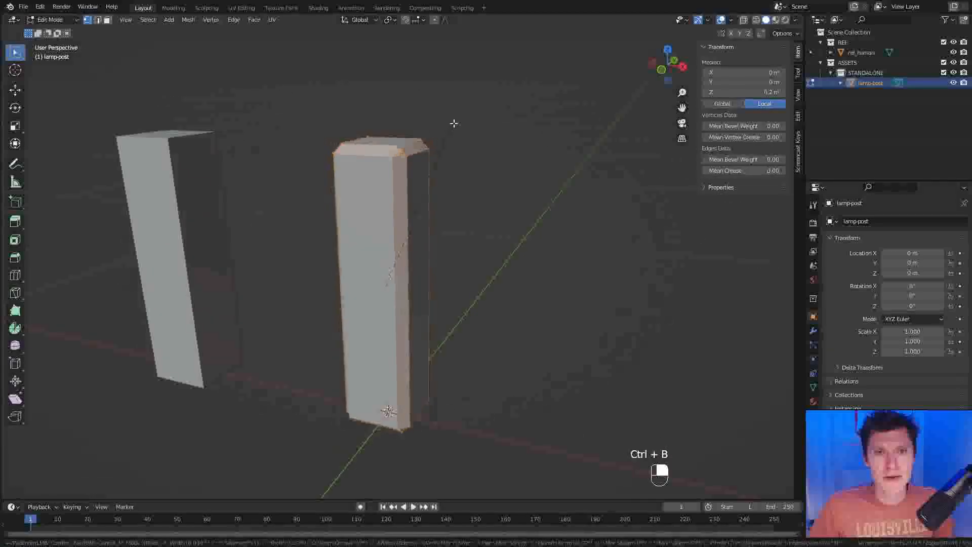
{"action": "left_click", "coordinate": [454, 123]}
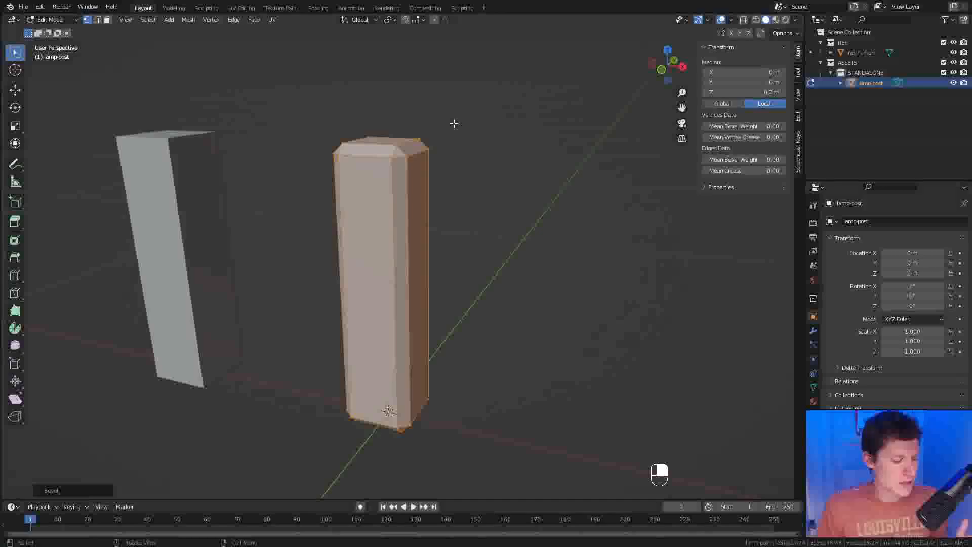
{"action": "key", "text": "ctrl+z"}
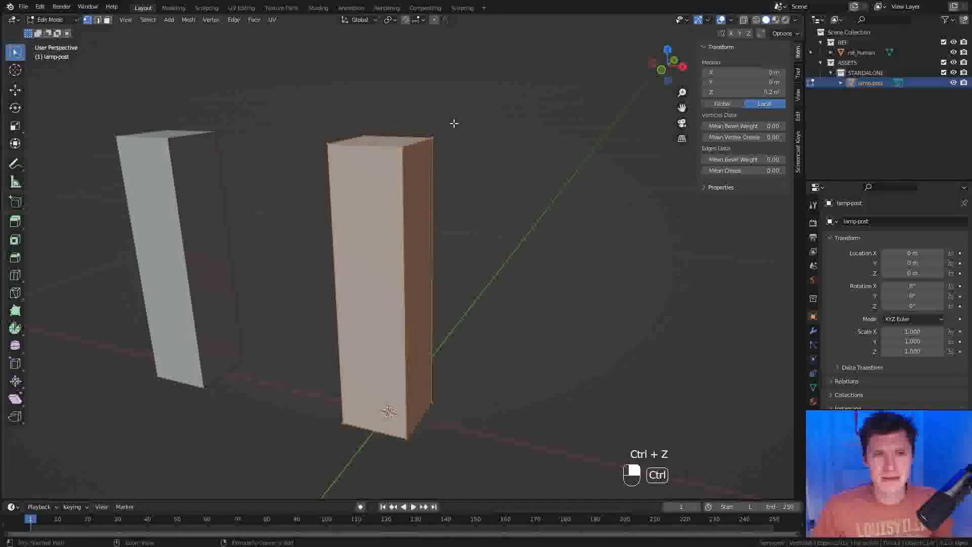
Select the lamp-post block's top face and lower it along Z to about 0.02 m, leaving a thin slab
{"action": "key", "text": "2"}
{"action": "left_click", "coordinate": [384, 136]}
{"action": "key", "text": "3"}
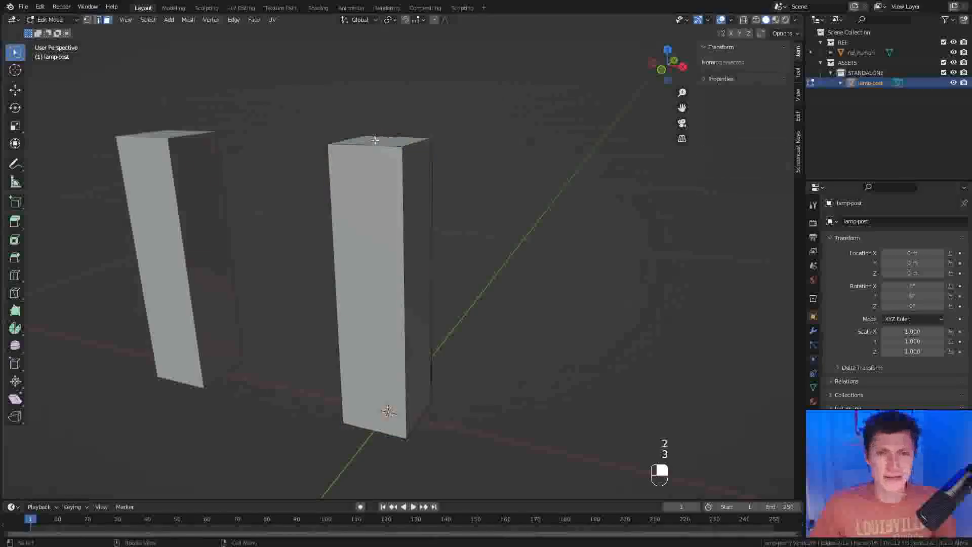
{"action": "left_click", "coordinate": [384, 139]}
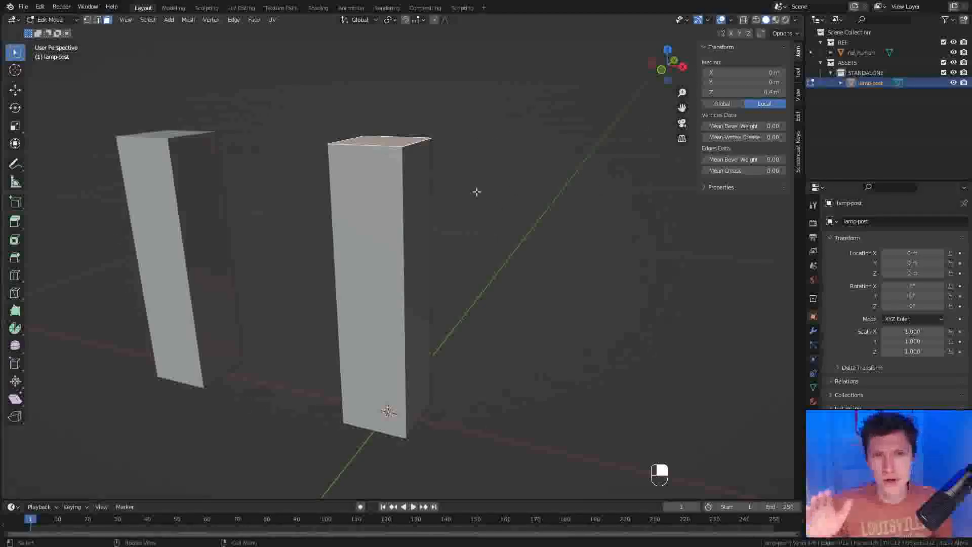
{"action": "middle_click_drag", "start_coordinate": [468, 201], "coordinate": [449, 160]}
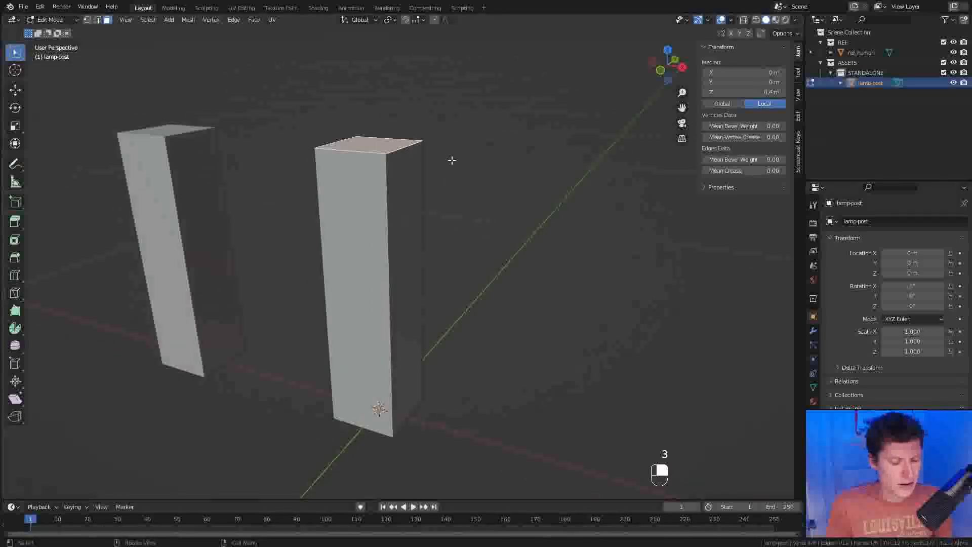
{"action": "key", "text": "g"}
{"action": "key", "text": "z"}
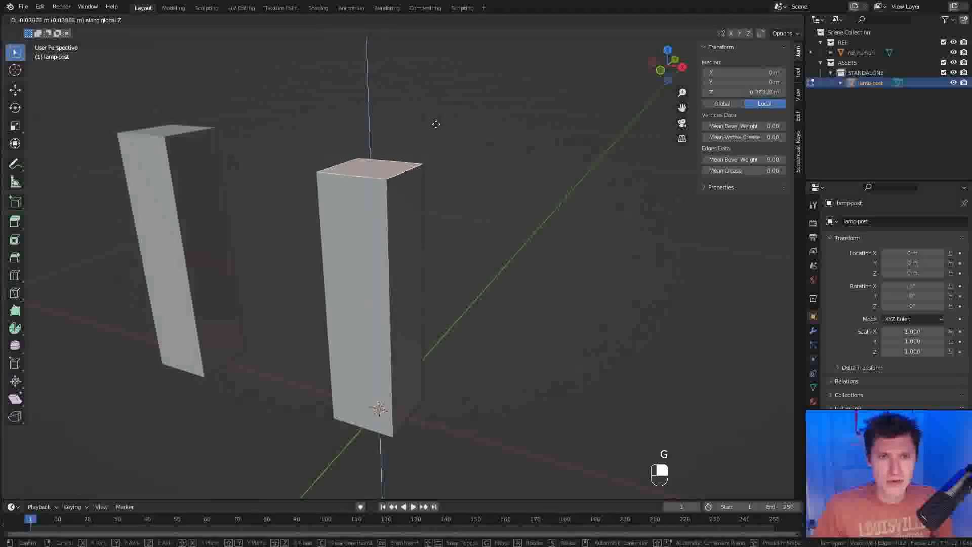
{"action": "left_click", "coordinate": [425, 356]}
{"action": "middle_click_drag", "start_coordinate": [493, 309], "coordinate": [634, 76], "text": "ctrl"}
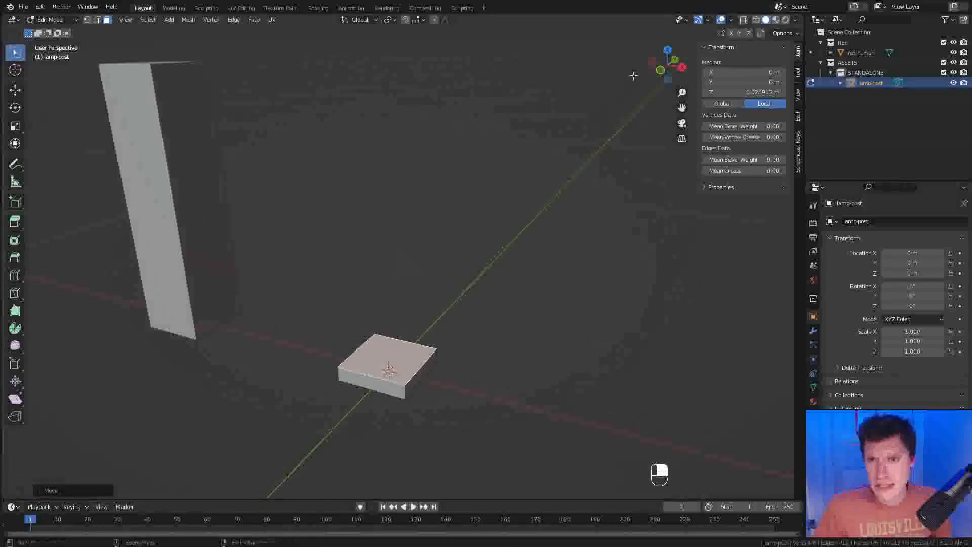
Show the viewport's transform gizmos, use them to raise the top face to about 0.095 m, and hide the gizmos
{"action": "left_click", "coordinate": [709, 21]}
{"action": "left_click", "coordinate": [670, 117]}
{"action": "left_click", "coordinate": [670, 127]}
{"action": "left_click", "coordinate": [670, 139]}
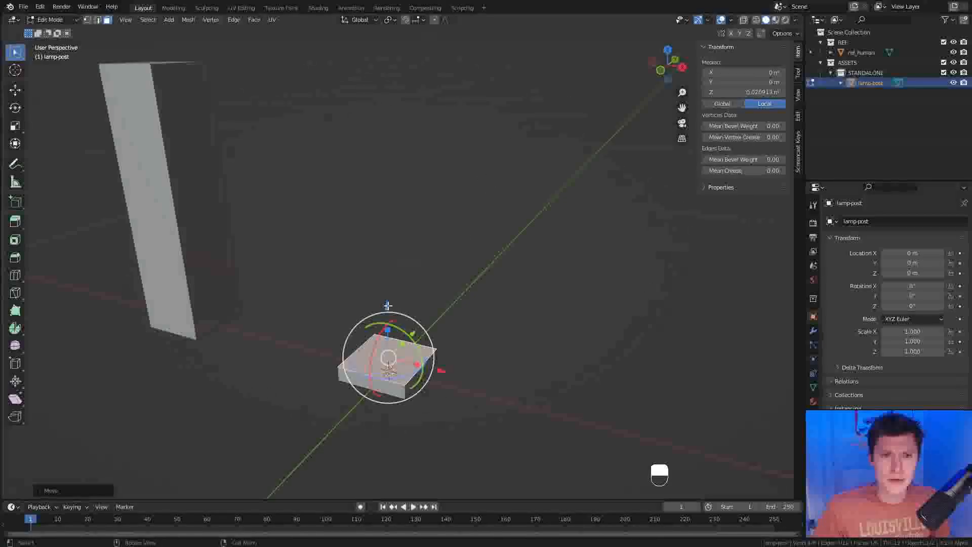
{"action": "left_click_drag", "start_coordinate": [387, 305], "coordinate": [388, 248]}
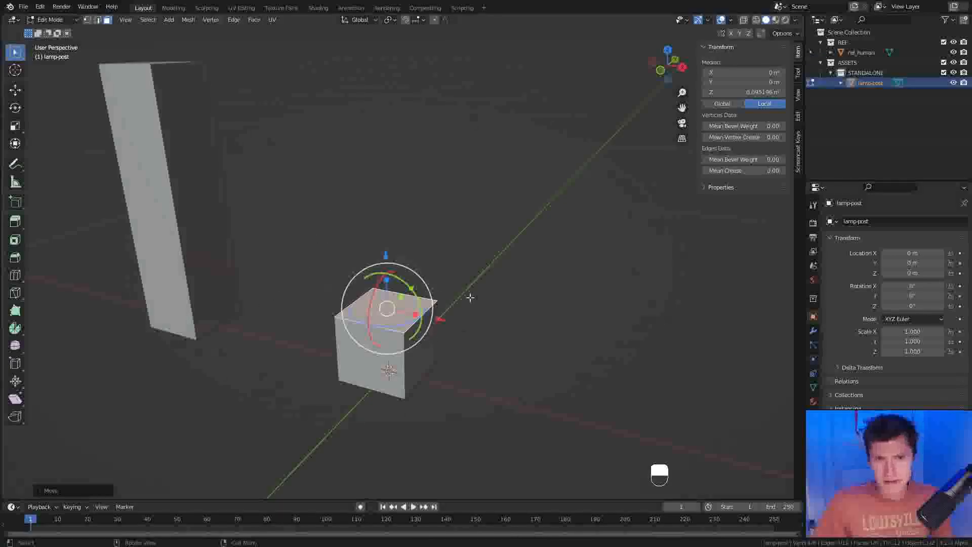
{"action": "left_click", "coordinate": [698, 21]}
Lower the block's top face along Z to about 0.014 m to make a thin base slab
{"action": "middle_click_drag", "start_coordinate": [439, 298], "coordinate": [466, 263]}
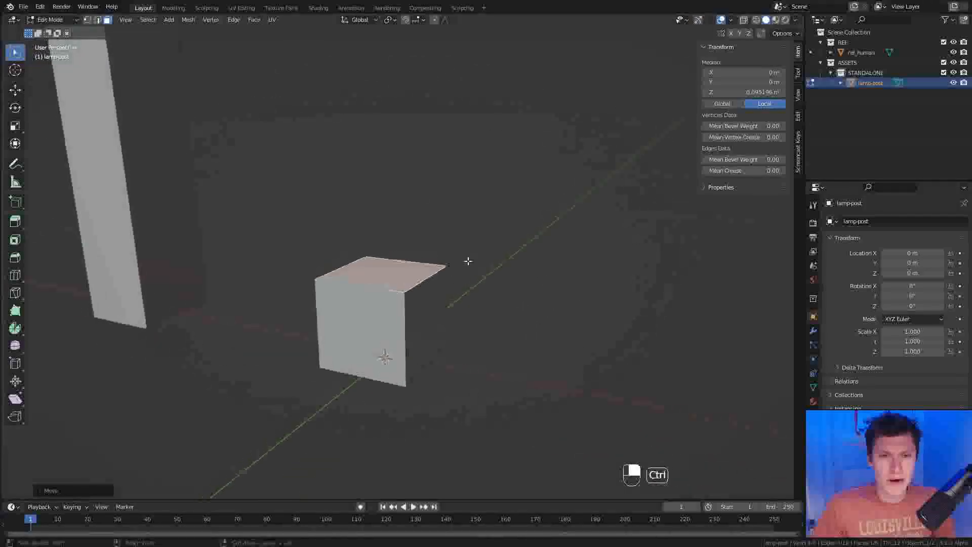
{"action": "key", "text": "g"}
{"action": "key", "text": "z"}
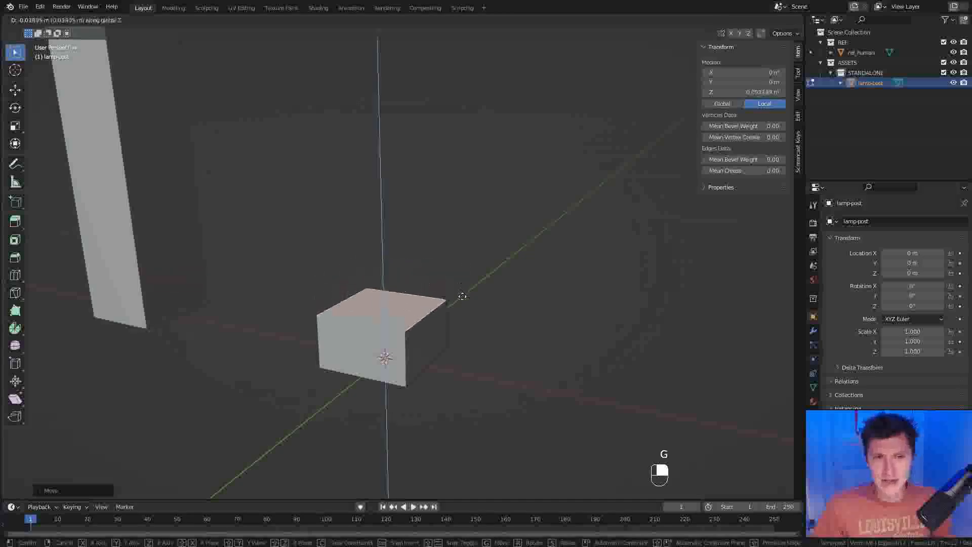
{"action": "left_click", "coordinate": [460, 333]}
{"action": "middle_click_drag", "start_coordinate": [457, 334], "coordinate": [479, 297]}
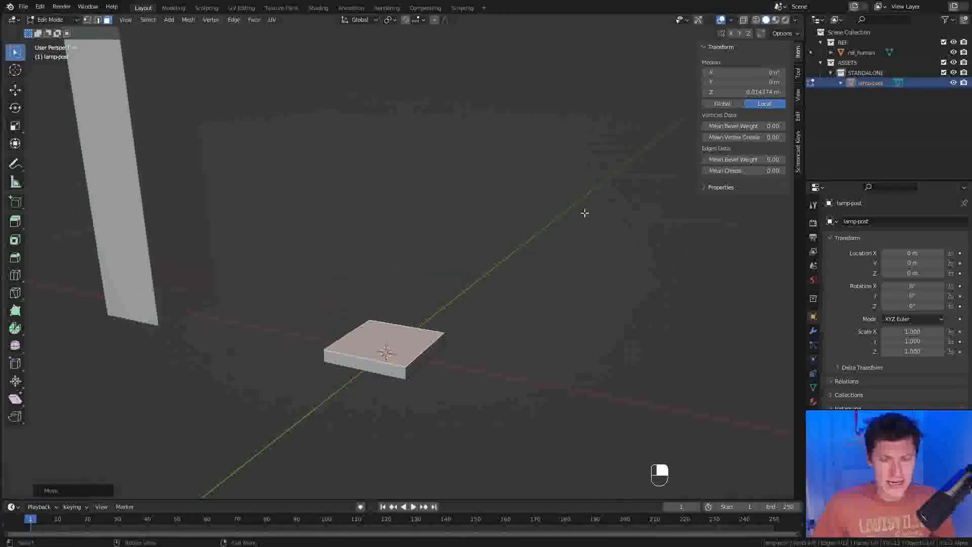
Inset the slab's top face and raise the inner face along Z into a tapered column about 0.26 m high
{"action": "key", "text": "i"}
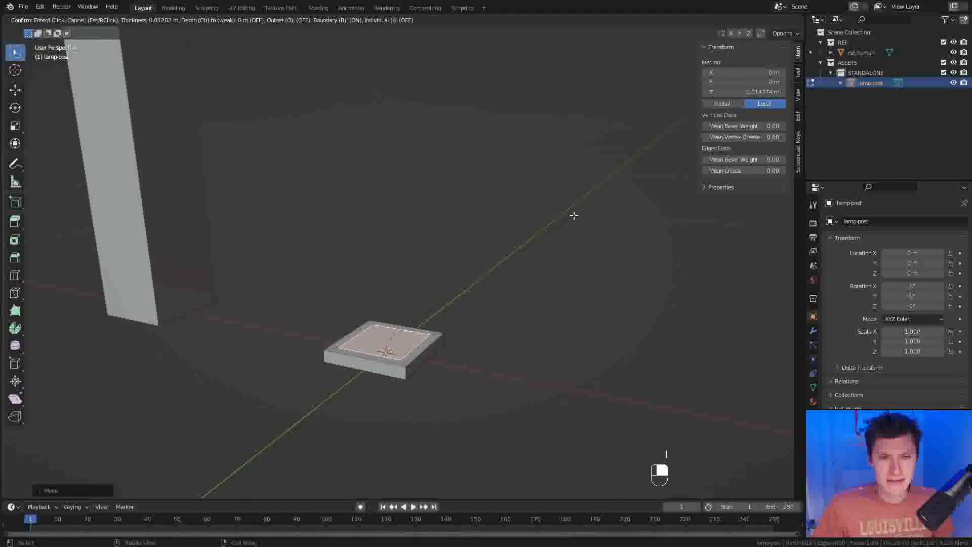
{"action": "left_click", "coordinate": [570, 217]}
{"action": "middle_click_drag", "start_coordinate": [570, 217], "coordinate": [491, 293]}
{"action": "key", "text": "g"}
{"action": "key", "text": "z"}
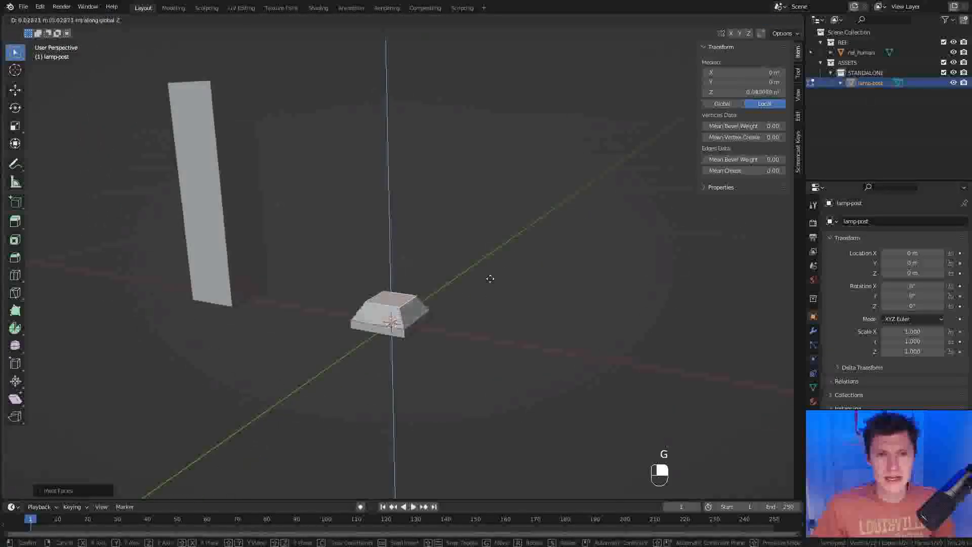
{"action": "left_click", "coordinate": [478, 184]}
{"action": "middle_click_drag", "start_coordinate": [478, 185], "coordinate": [491, 239], "text": "ctrl"}
{"action": "key", "text": "g"}
{"action": "key", "text": "z"}
{"action": "left_click", "coordinate": [490, 229]}
{"action": "mouse_move", "coordinate": [490, 239]}
{"action": "middle_mouse_down", "text": "ctrl"}
{"action": "mouse_move", "coordinate": [489, 250]}
{"action": "mouse_move", "coordinate": [486, 233]}
{"action": "middle_mouse_up", "text": "ctrl"}
Add a horizontal loop cut around the column and lower it along Z to about 0.05 m, forming a flared foot
{"action": "key", "text": "ctrl+r"}
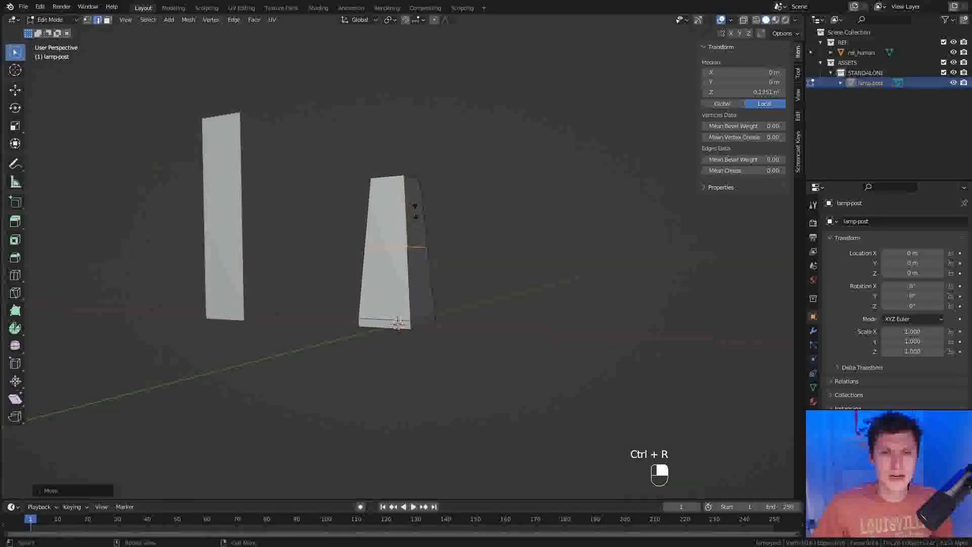
{"action": "left_click", "coordinate": [415, 206]}
{"action": "left_click", "coordinate": [416, 188]}
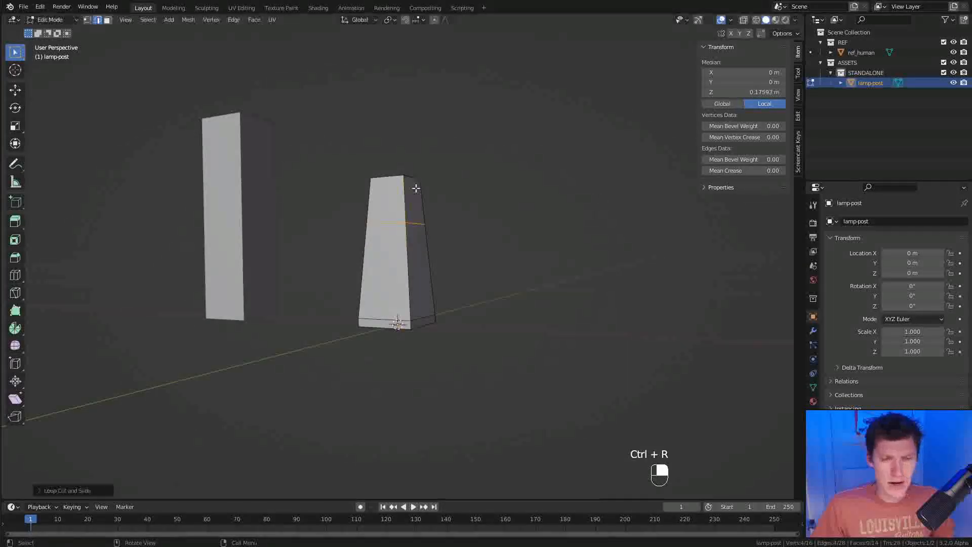
{"action": "key", "text": "g"}
{"action": "key", "text": "z"}
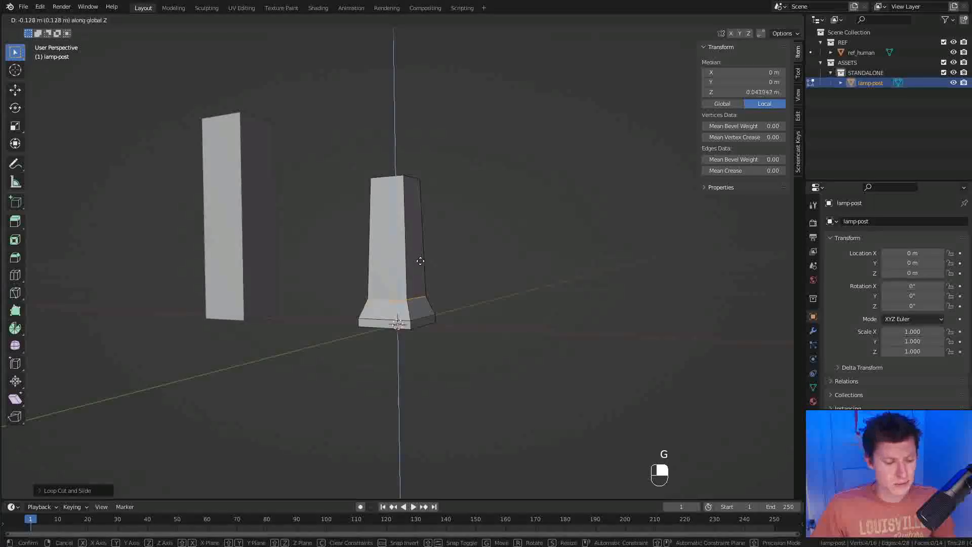
{"action": "left_click", "coordinate": [421, 259]}
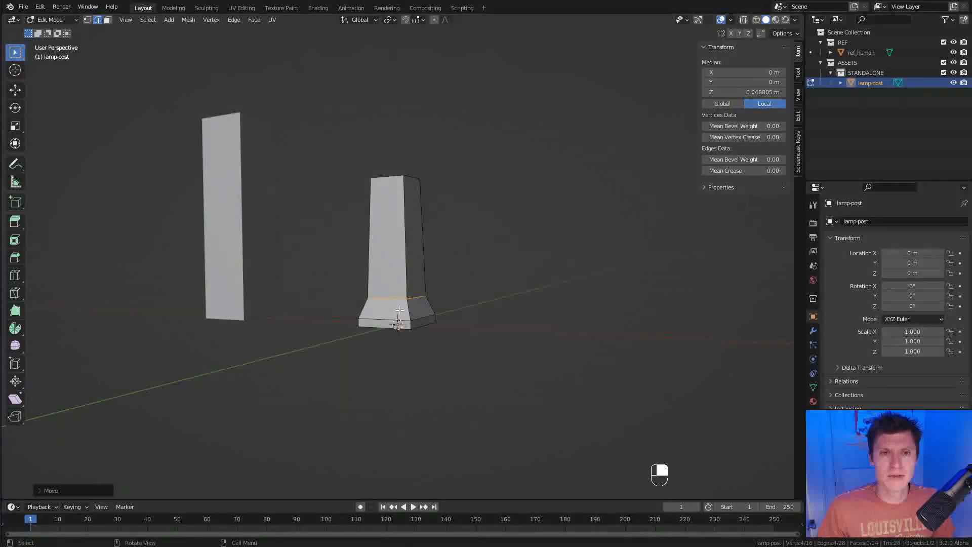
Extrude the column's top face upward along Z by about 0.026 m to add a narrow top band
{"action": "middle_click_drag", "start_coordinate": [400, 310], "coordinate": [432, 275]}
{"action": "key", "text": "3"}
{"action": "left_click", "coordinate": [400, 300]}
{"action": "key", "text": "e"}
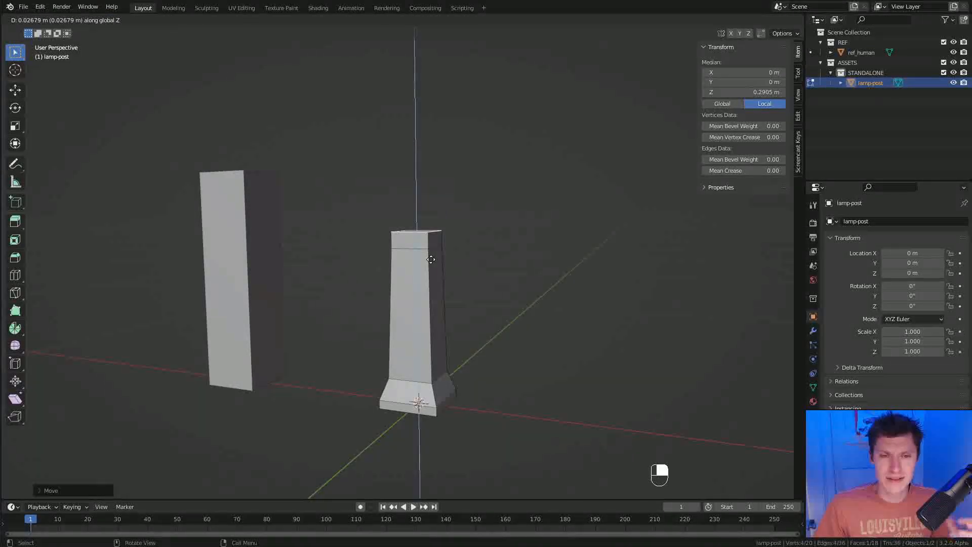
{"action": "left_click", "coordinate": [434, 260]}
Add a loop cut around the column's shaft and slide it down to about 0.077 m, just above the flared foot
{"action": "middle_click_drag", "start_coordinate": [436, 339], "coordinate": [436, 326]}
{"action": "key", "text": "ctrl+r"}
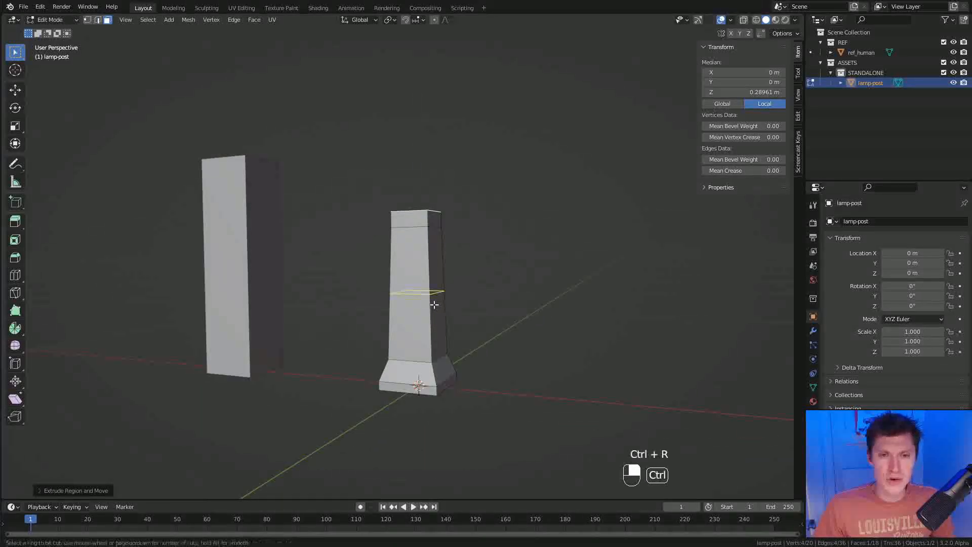
{"action": "left_click", "coordinate": [436, 319]}
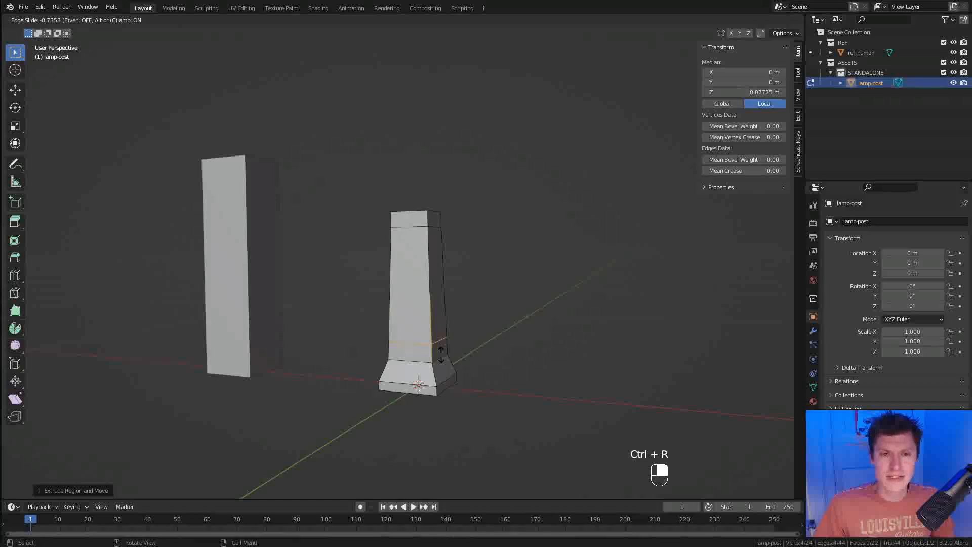
{"action": "left_click", "coordinate": [441, 354]}
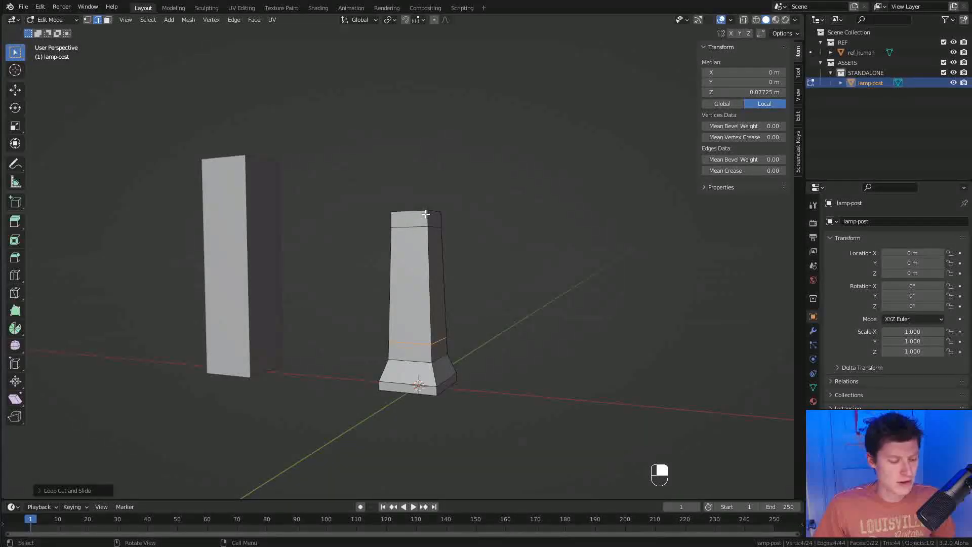
Select the face loops of the top band and the band above the foot, and inset them by about 0.005 m
{"action": "key", "text": "3"}
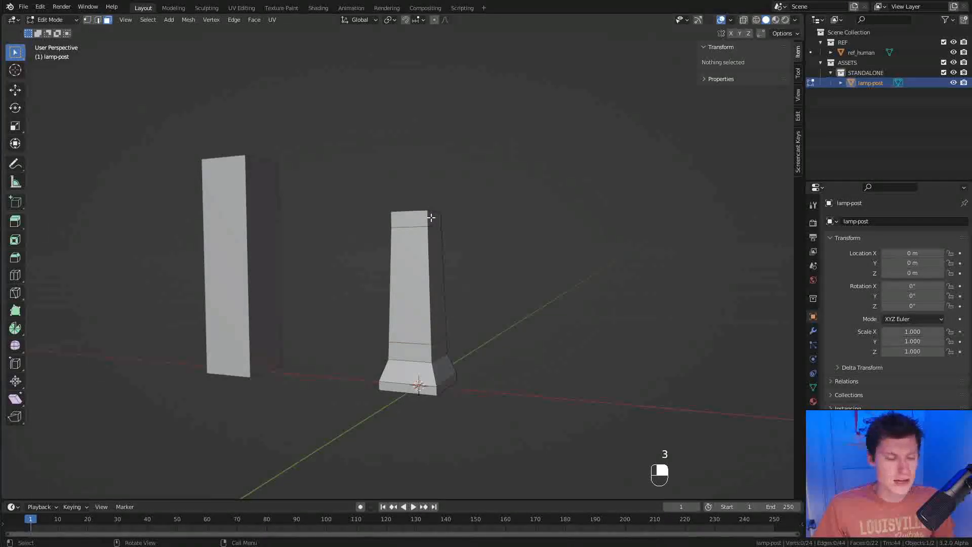
{"action": "left_click", "coordinate": [431, 217], "text": "alt"}
{"action": "middle_click_drag", "start_coordinate": [431, 217], "coordinate": [414, 330]}
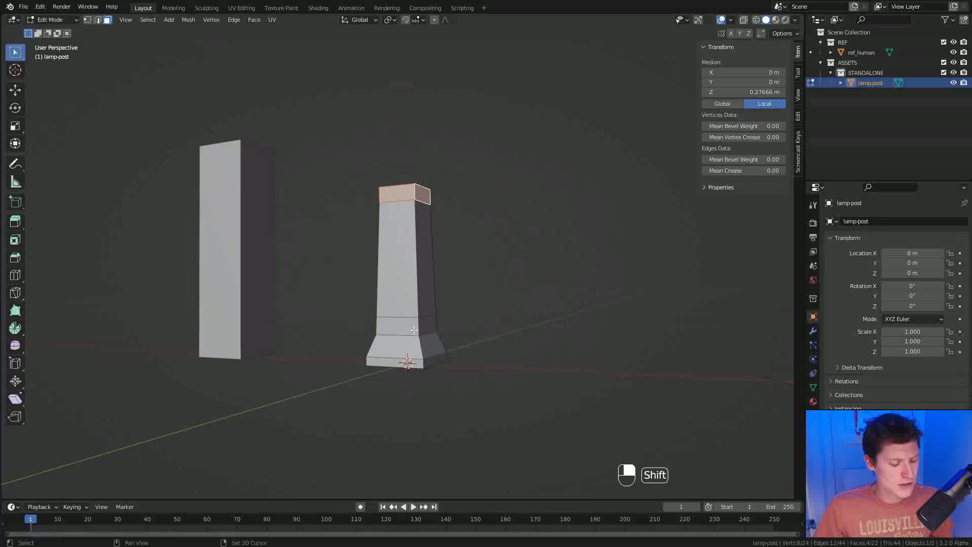
{"action": "left_click", "coordinate": [420, 324], "text": "alt+shift"}
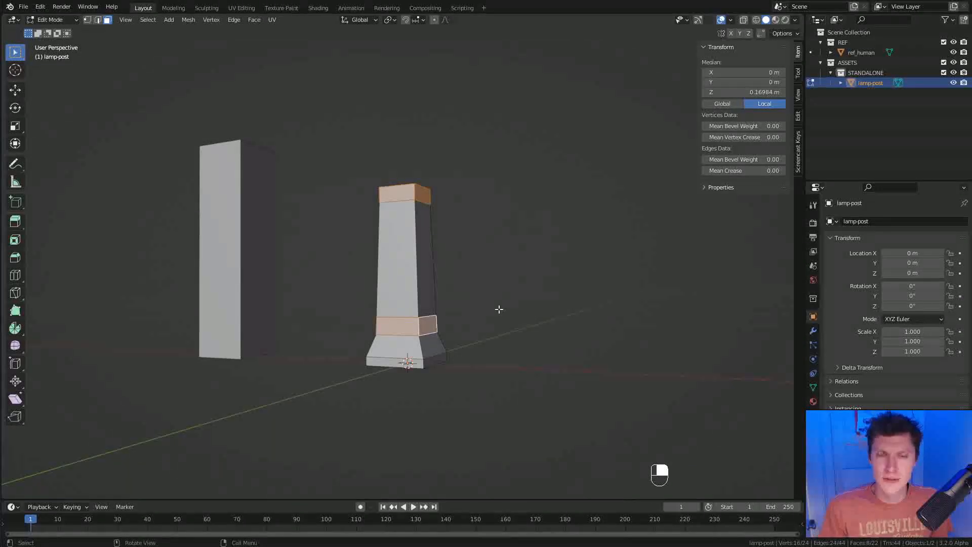
{"action": "middle_click_drag", "start_coordinate": [467, 342], "coordinate": [498, 273], "text": "ctrl"}
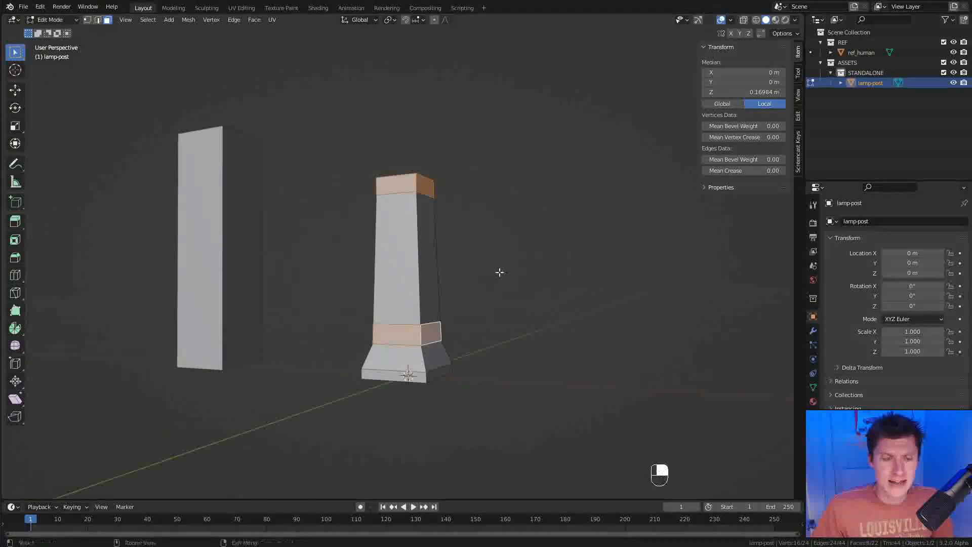
{"action": "key", "text": "i"}
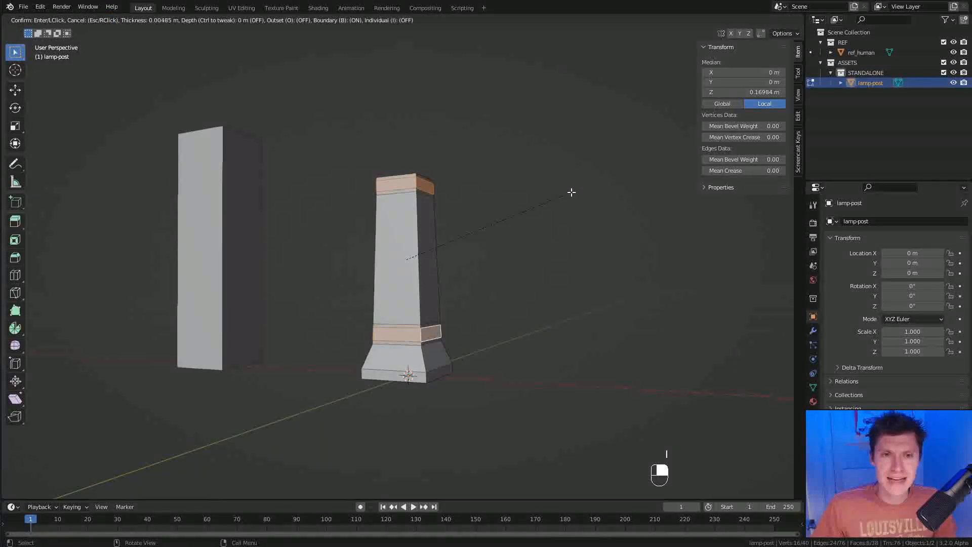
{"action": "left_click", "coordinate": [564, 201]}
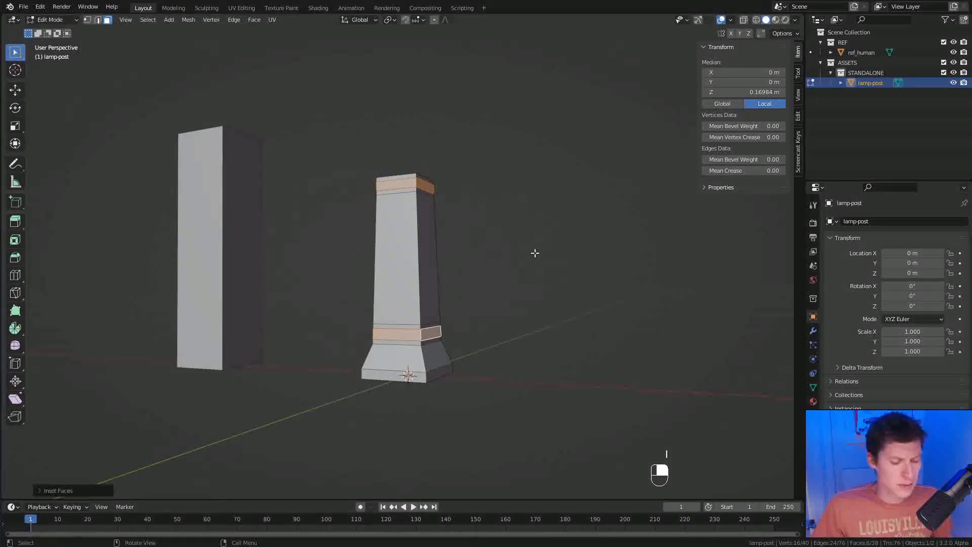
Fatten the two inset bands slightly outward with Shrink/Fatten and check the trim in Object Mode
{"action": "key", "text": "alt+s"}
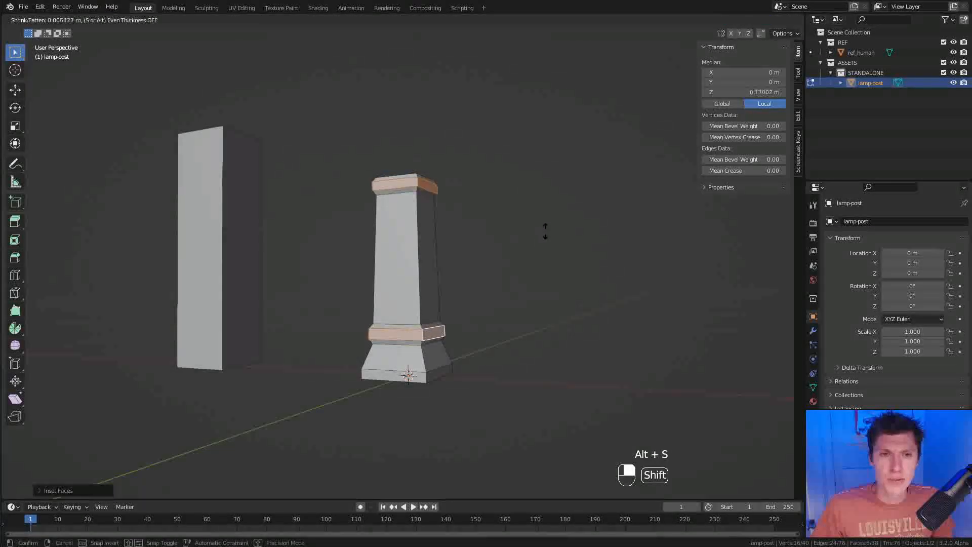
{"action": "left_click", "coordinate": [546, 219]}
{"action": "middle_click_drag", "start_coordinate": [545, 215], "coordinate": [522, 231], "text": "ctrl"}
{"action": "key", "text": "Tab"}
{"action": "middle_click_drag", "start_coordinate": [386, 262], "coordinate": [497, 273]}
Return to Edit Mode and scale down the column's top face
{"action": "key", "text": "Tab"}
{"action": "key", "text": "s"}
{"action": "left_click", "coordinate": [534, 240]}
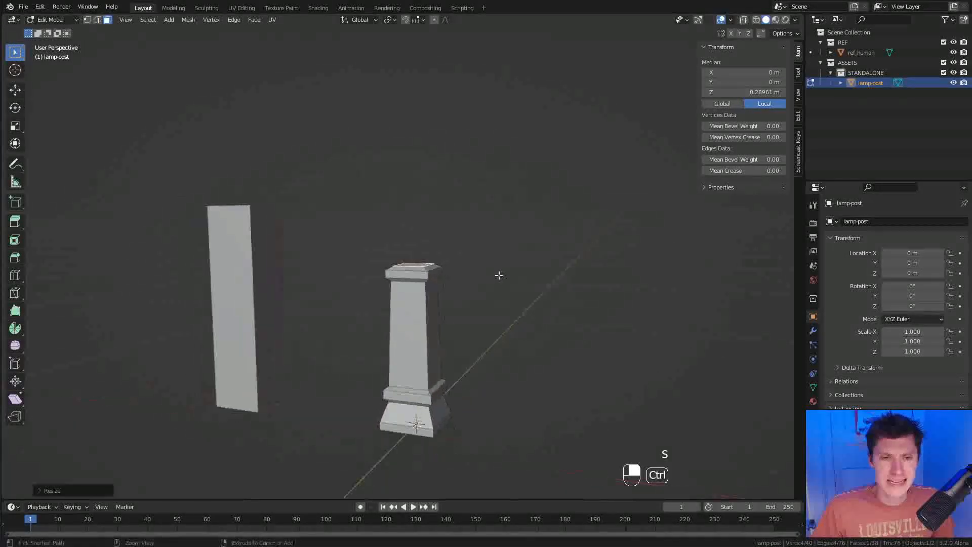
Try extruding the narrowed top face up to about 0.66 m, and undo the extrusion
{"action": "key", "text": "e"}
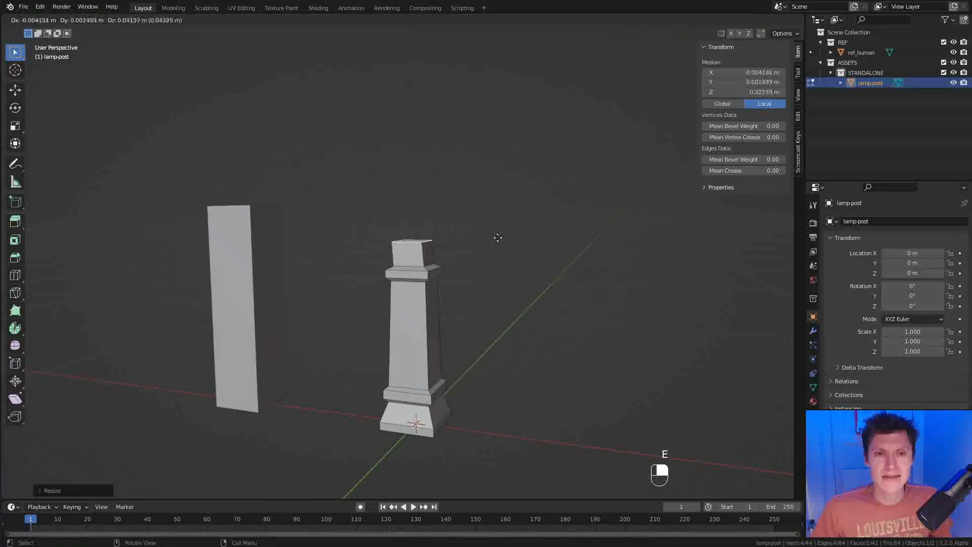
{"action": "left_click", "coordinate": [499, 59]}
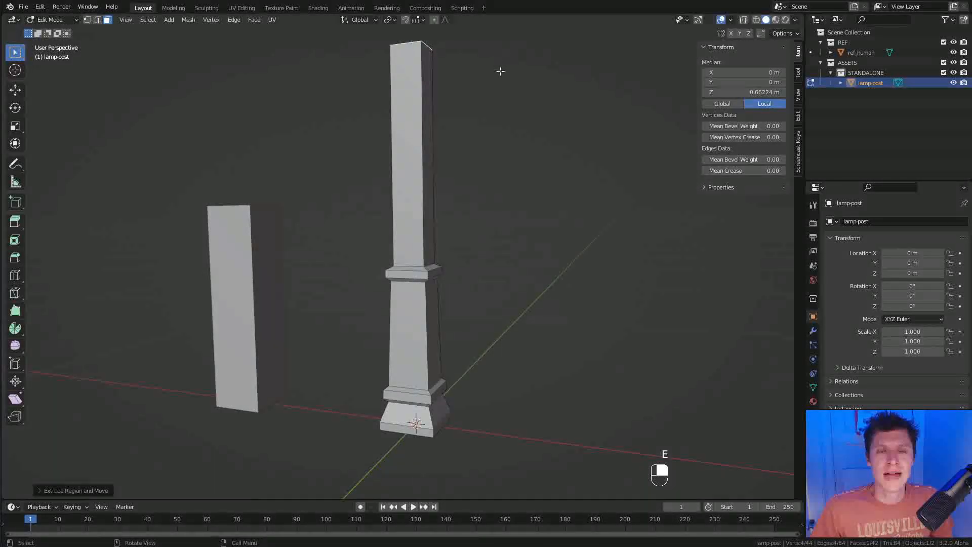
{"action": "middle_click_drag", "start_coordinate": [499, 60], "coordinate": [499, 117]}
{"action": "key", "text": "x"}
{"action": "key", "text": "ctrl+z"}
{"action": "key", "text": "ctrl+z"}
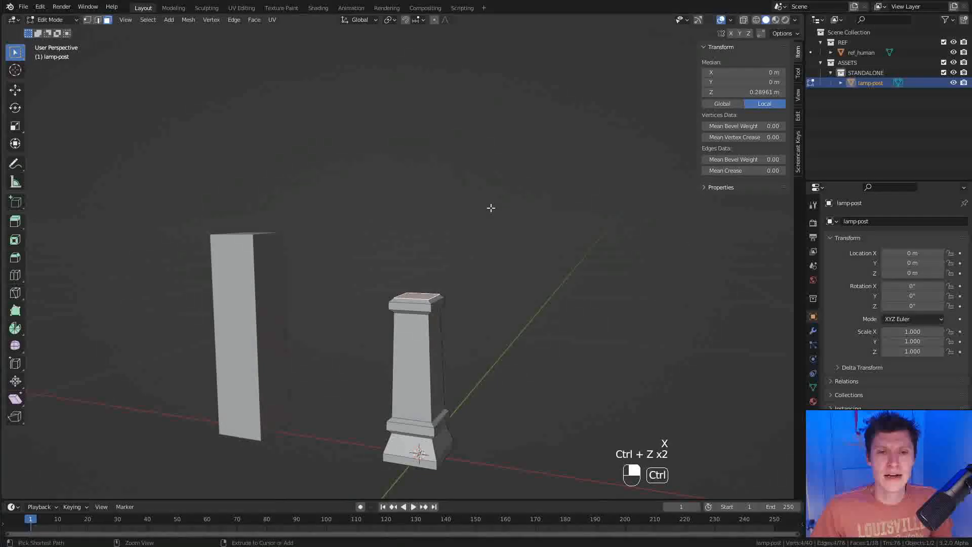
{"action": "key", "text": "ctrl+shift+z"}
Extrude the narrowed top face upward along global Z by about 0.37 m to form the lamp-post's pole
{"action": "key", "text": "e"}
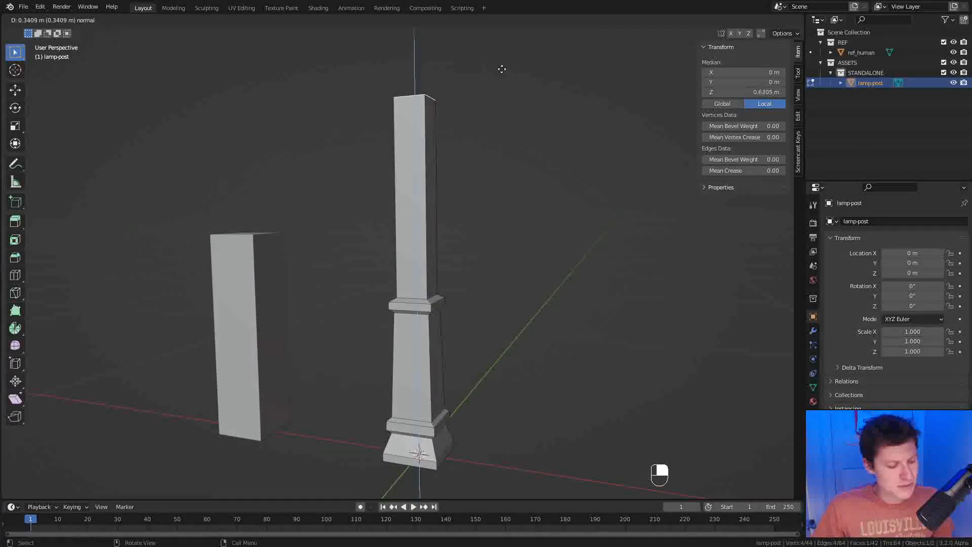
{"action": "key", "text": "z"}
{"action": "key", "text": "z"}
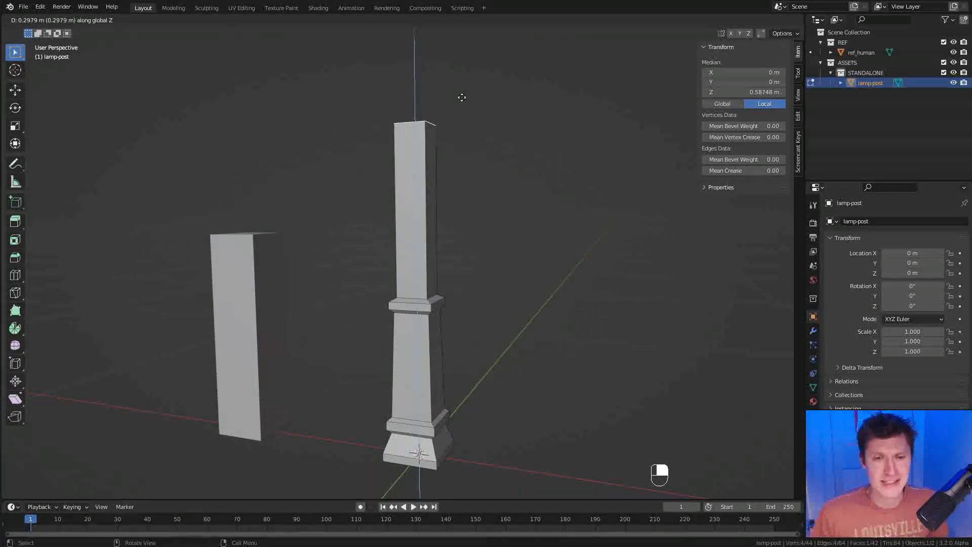
{"action": "left_click", "coordinate": [465, 54]}
Try tapering the pole by scaling down its top face and raising it about 0.045 m along Z, and undo both changes
{"action": "middle_click_drag", "start_coordinate": [467, 136], "coordinate": [468, 152], "text": "shift"}
{"action": "scroll", "coordinate": [469, 152], "scroll_direction": "down", "scroll_amount": 1}
{"action": "middle_click_drag", "start_coordinate": [519, 112], "coordinate": [516, 144], "text": "shift"}
{"action": "key", "text": "s"}
{"action": "left_click", "coordinate": [501, 131]}
{"action": "key", "text": "g"}
{"action": "key", "text": "z"}
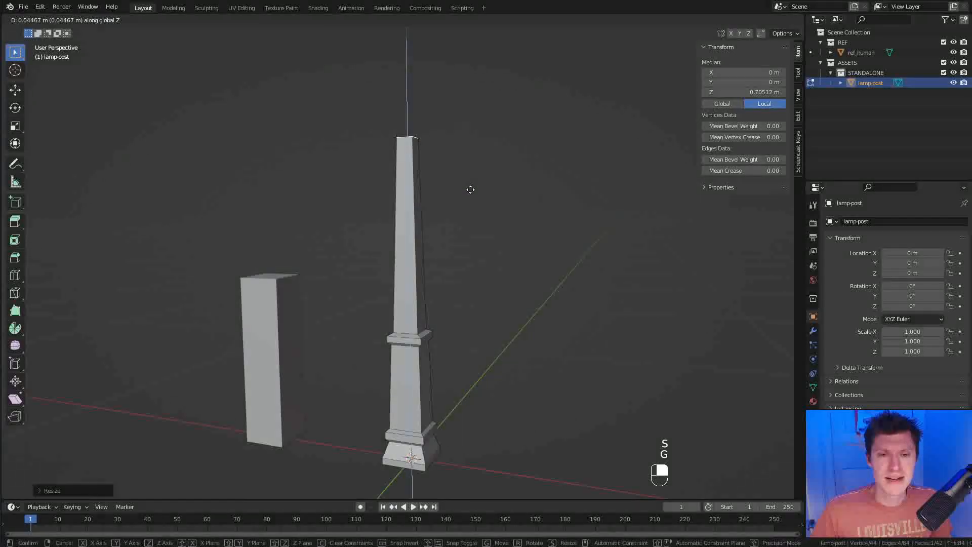
{"action": "left_click", "coordinate": [470, 190]}
{"action": "key", "text": "ctrl+z"}
{"action": "key", "text": "ctrl+z"}
{"action": "key", "text": "ctrl+z"}
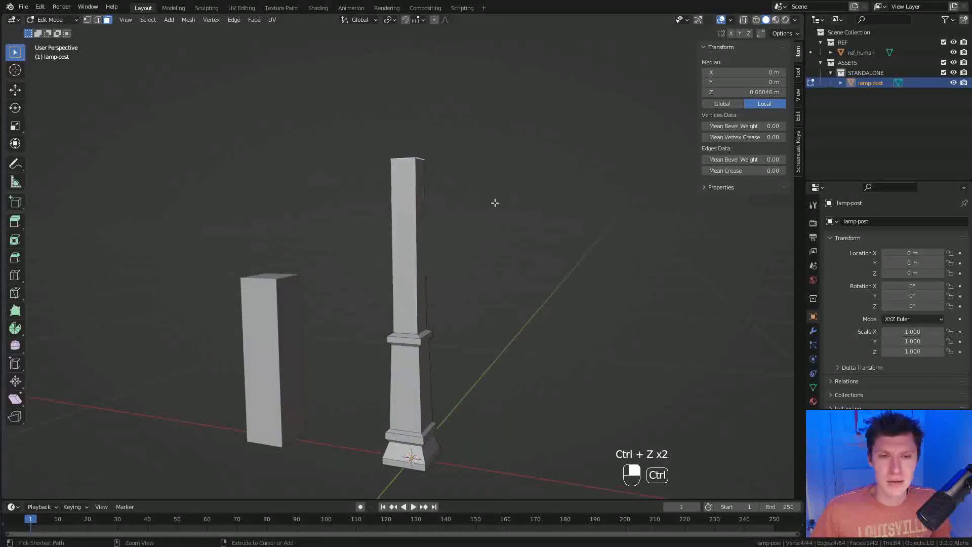
Scale down the column's top face slightly and extrude it upward by about 0.49 m to form the pole
{"action": "middle_click_drag", "start_coordinate": [492, 200], "coordinate": [566, 227], "text": "ctrl"}
{"action": "key", "text": "s"}
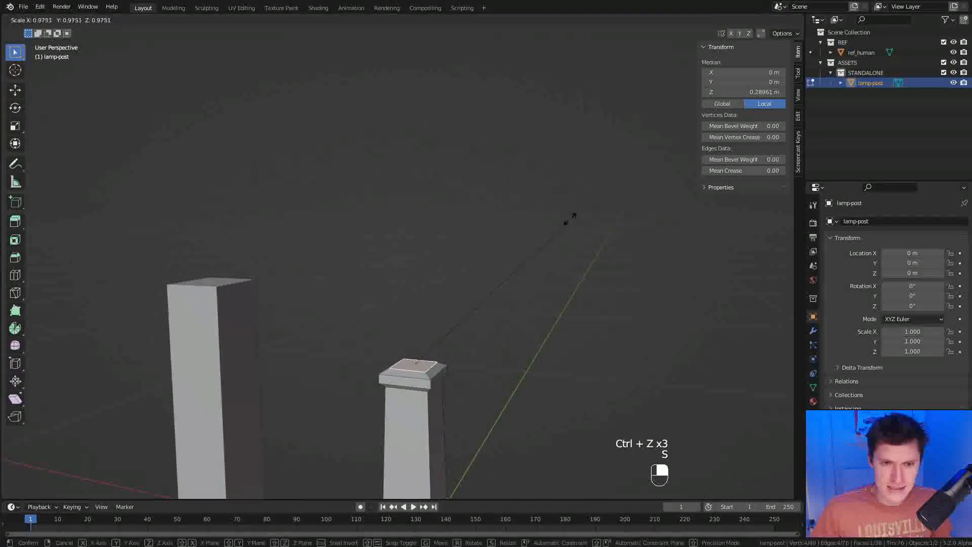
{"action": "left_click", "coordinate": [548, 229]}
{"action": "middle_click_drag", "start_coordinate": [523, 273], "coordinate": [481, 284], "text": "ctrl"}
{"action": "key", "text": "e"}
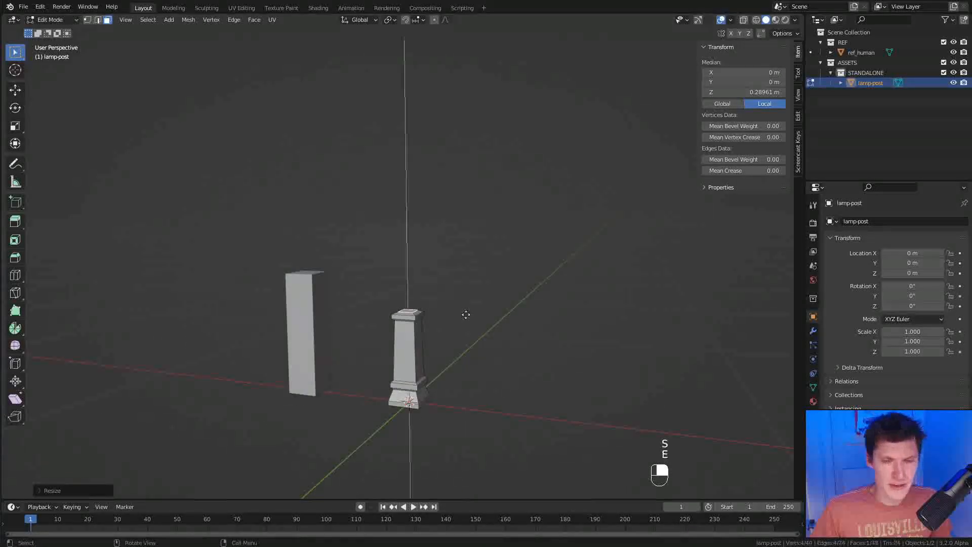
{"action": "left_click", "coordinate": [457, 151]}
Taper the pole by scaling down its top face, and raise that face along Z to about 0.89 m
{"action": "middle_click_drag", "start_coordinate": [458, 151], "coordinate": [601, 165]}
{"action": "key", "text": "s"}
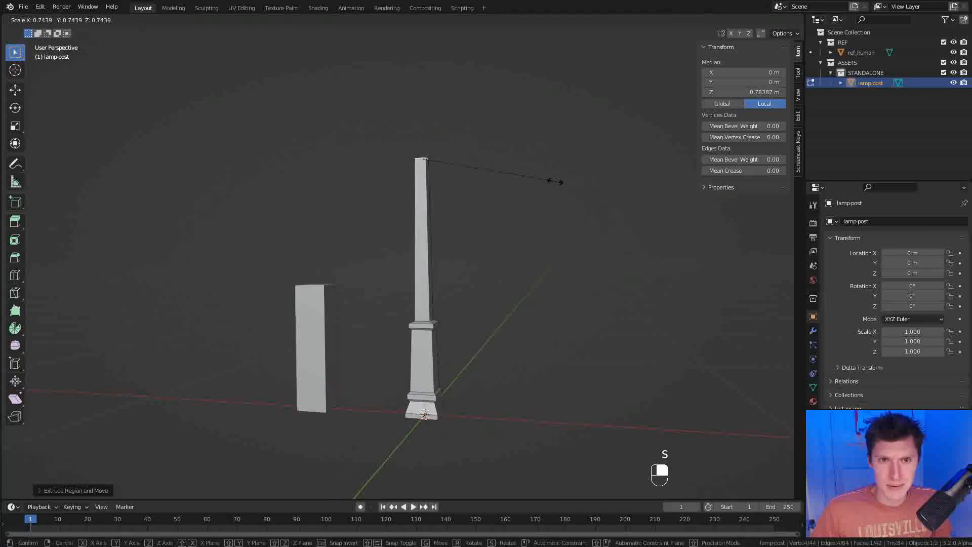
{"action": "left_click", "coordinate": [533, 181]}
{"action": "middle_click_drag", "start_coordinate": [533, 182], "coordinate": [510, 196]}
{"action": "key", "text": "g"}
{"action": "left_click", "coordinate": [562, 185]}
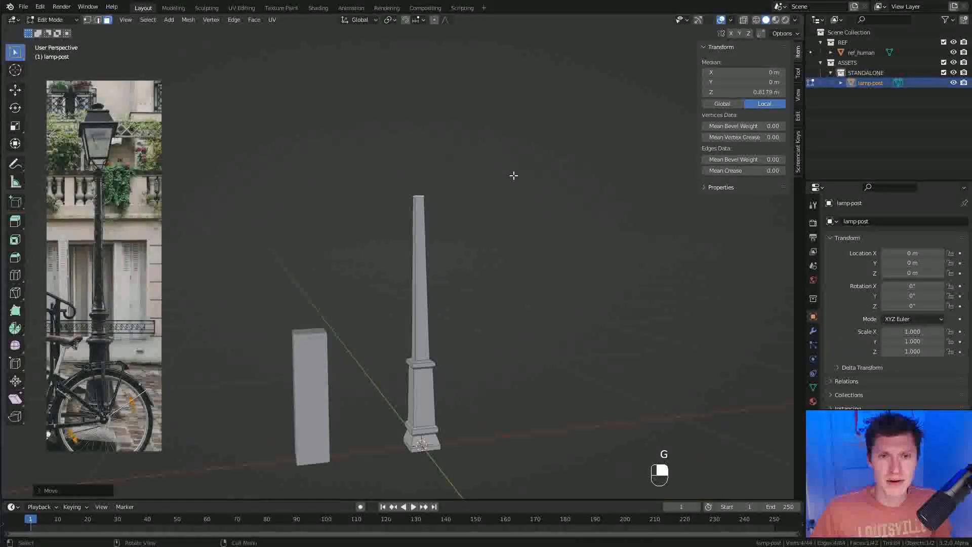
{"action": "key", "text": "g"}
{"action": "middle_click", "coordinate": [514, 161]}
{"action": "left_click", "coordinate": [514, 153]}
Extrude the pole's top face upward by about 0.015 m and raise it along Z to about 0.91 m
{"action": "middle_click_drag", "start_coordinate": [499, 155], "coordinate": [446, 218], "text": "shift"}
{"action": "scroll", "coordinate": [451, 225], "scroll_direction": "up", "scroll_amount": 2}
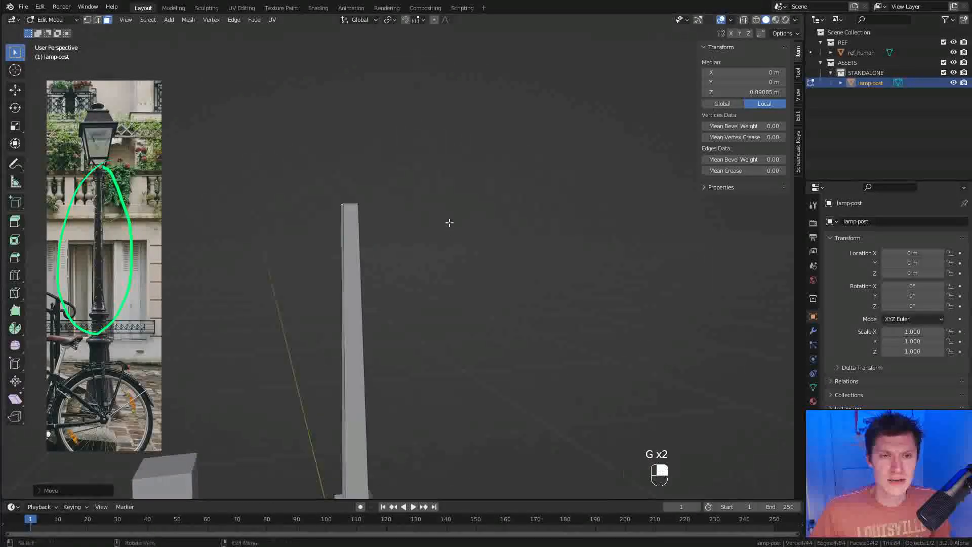
{"action": "key", "text": "e"}
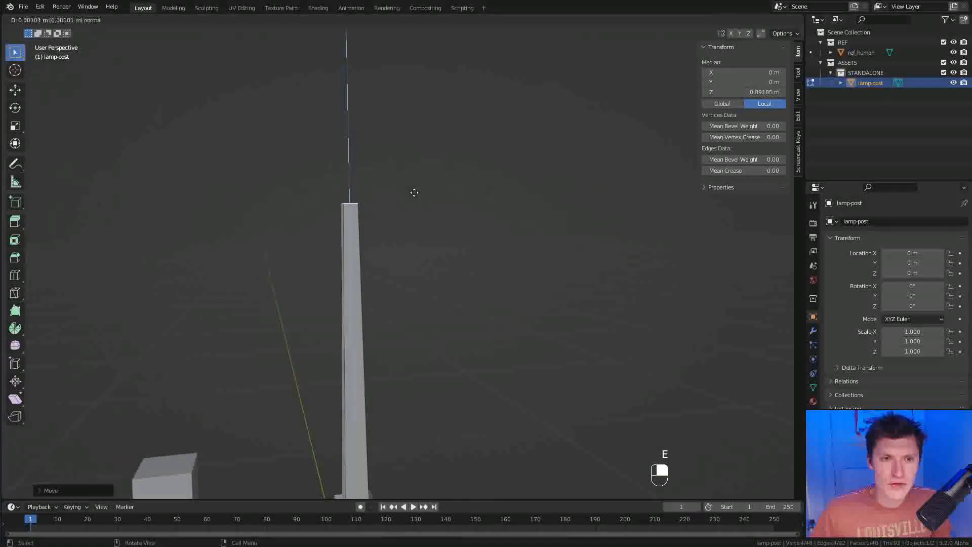
{"action": "left_click", "coordinate": [414, 186]}
{"action": "scroll", "coordinate": [415, 167], "scroll_direction": "down", "scroll_amount": 2}
{"action": "middle_click_drag", "start_coordinate": [415, 150], "coordinate": [423, 206], "text": "shift"}
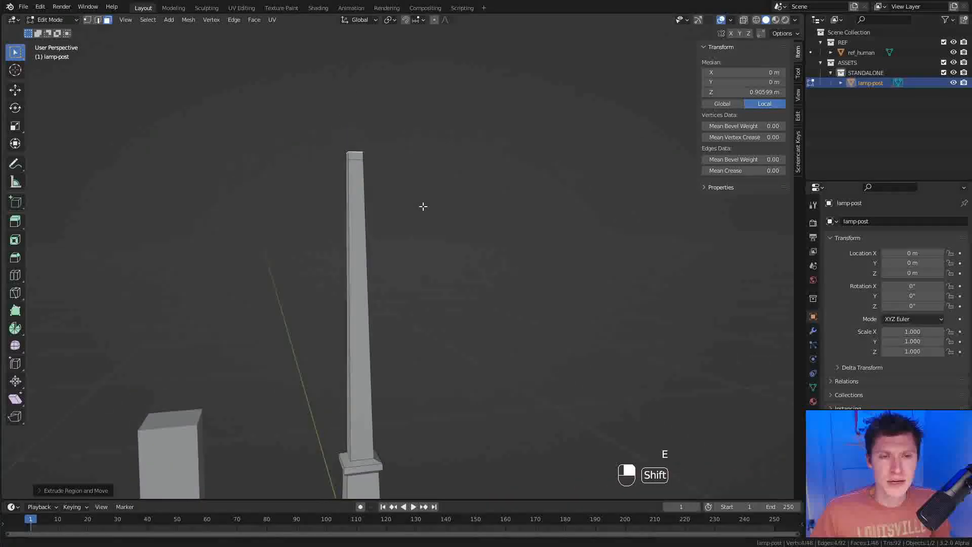
{"action": "key", "text": "g"}
{"action": "key", "text": "z"}
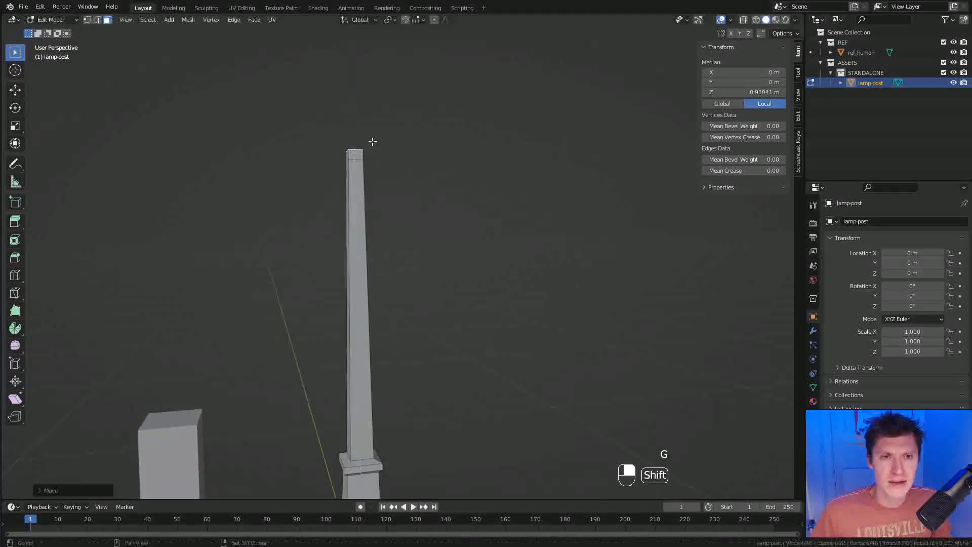
{"action": "left_click", "coordinate": [372, 141]}
Add two loop cuts around the lower part of the pole, slid close together to outline a narrow band
{"action": "middle_click_drag", "start_coordinate": [375, 314], "coordinate": [372, 298]}
{"action": "middle_click_drag", "start_coordinate": [360, 393], "coordinate": [360, 385]}
{"action": "key", "text": "ctrl+r"}
{"action": "left_click", "coordinate": [346, 356]}
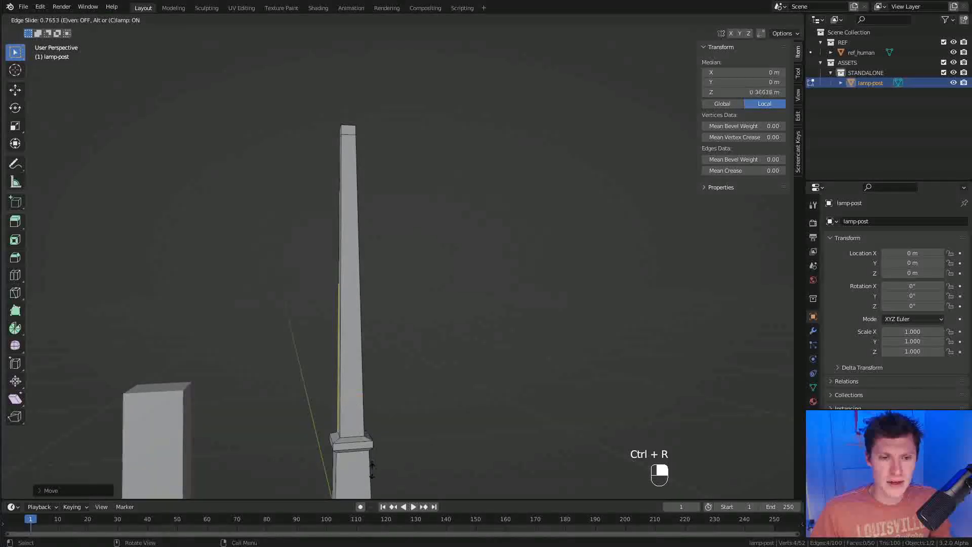
{"action": "left_click", "coordinate": [374, 477]}
{"action": "key", "text": "ctrl+r"}
{"action": "left_click", "coordinate": [352, 370]}
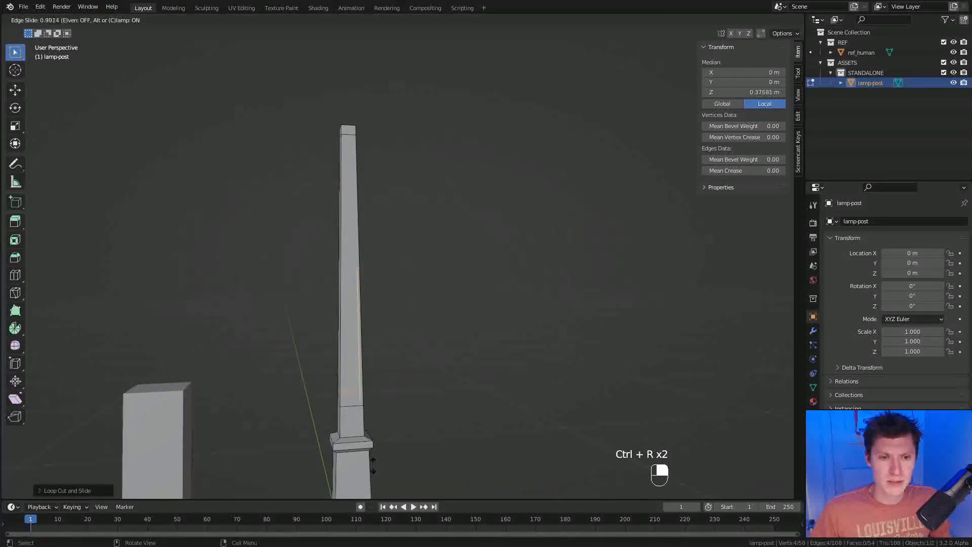
{"action": "left_click", "coordinate": [375, 466]}
Inset the face loops of the lower band and the pole's top segment, and fatten them outward by about 0.008 m
{"action": "middle_click_drag", "start_coordinate": [364, 423], "coordinate": [393, 158], "text": "shift"}
{"action": "key", "text": "3"}
{"action": "left_click", "coordinate": [343, 390], "text": "alt"}
{"action": "left_click", "coordinate": [344, 389], "text": "alt"}
{"action": "left_click", "coordinate": [383, 128], "text": "alt+shift"}
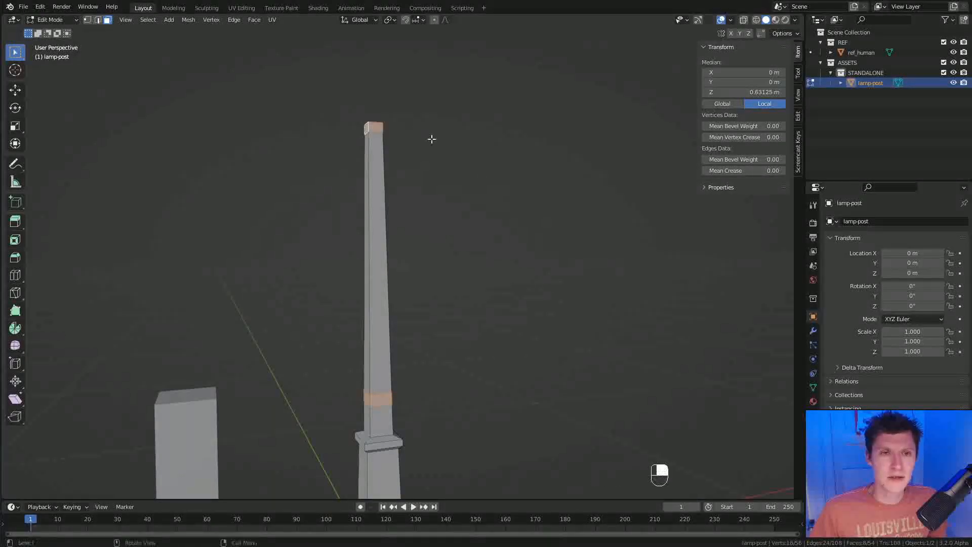
{"action": "key", "text": "i"}
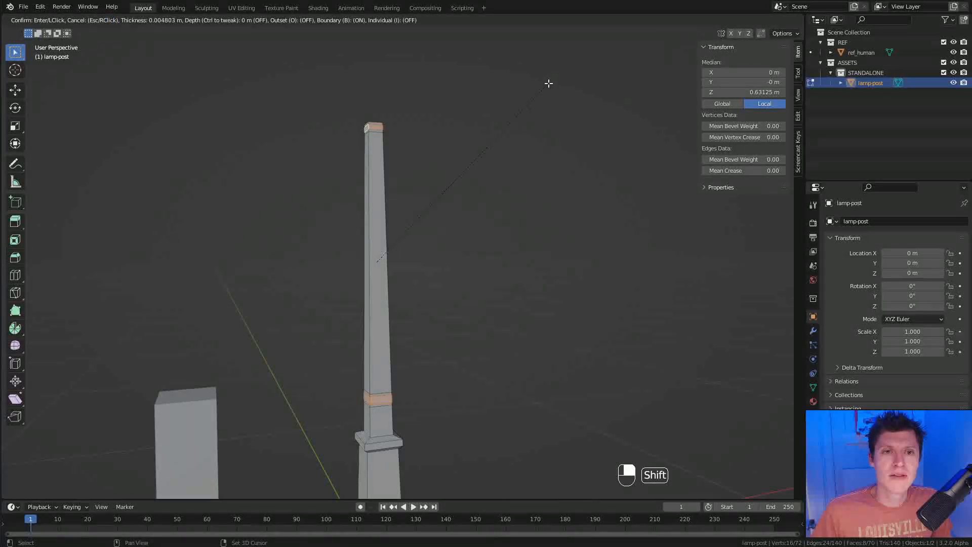
{"action": "left_click", "coordinate": [504, 123]}
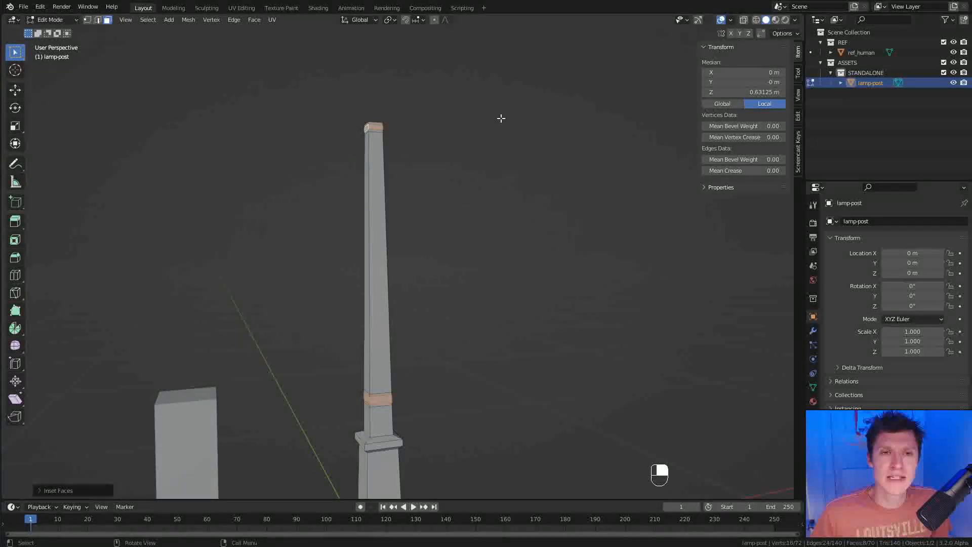
{"action": "key", "text": "alt+s"}
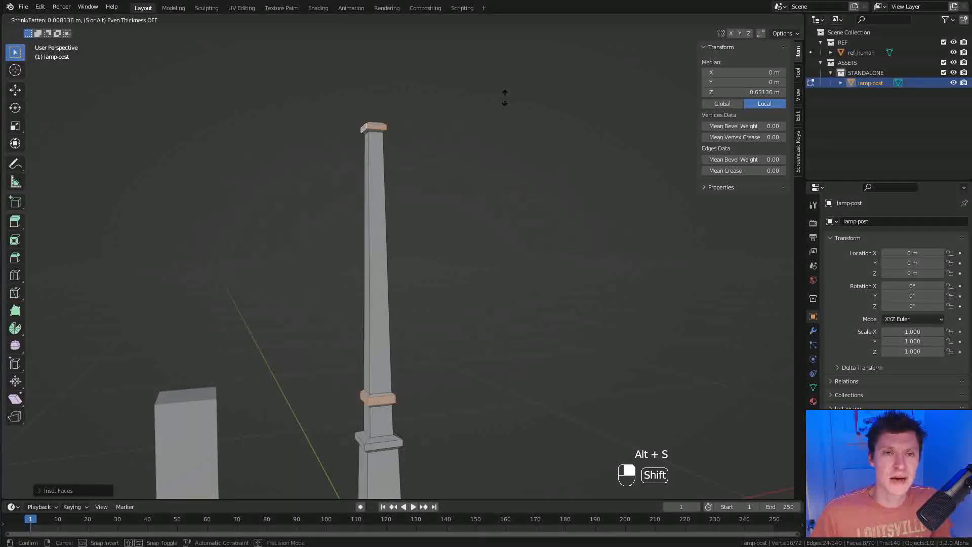
{"action": "left_click", "coordinate": [505, 93]}
Inset the pole's top face and extrude it about 0.013 m along global Z as a narrow neck
{"action": "middle_click_drag", "start_coordinate": [505, 93], "coordinate": [345, 297]}
{"action": "left_click", "coordinate": [349, 283]}
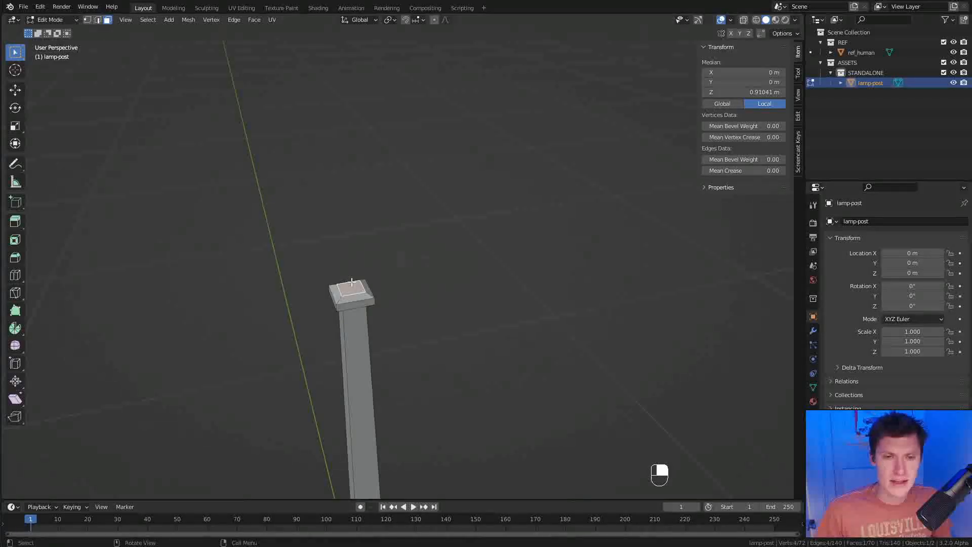
{"action": "key", "text": "KP_1"}
{"action": "middle_click_drag", "start_coordinate": [391, 178], "coordinate": [458, 280], "text": "ctrl"}
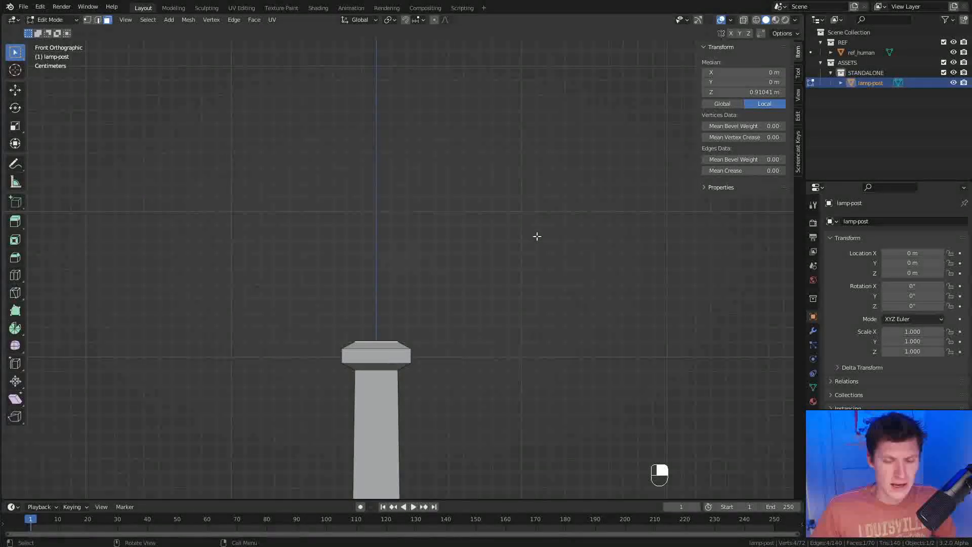
{"action": "key", "text": "i"}
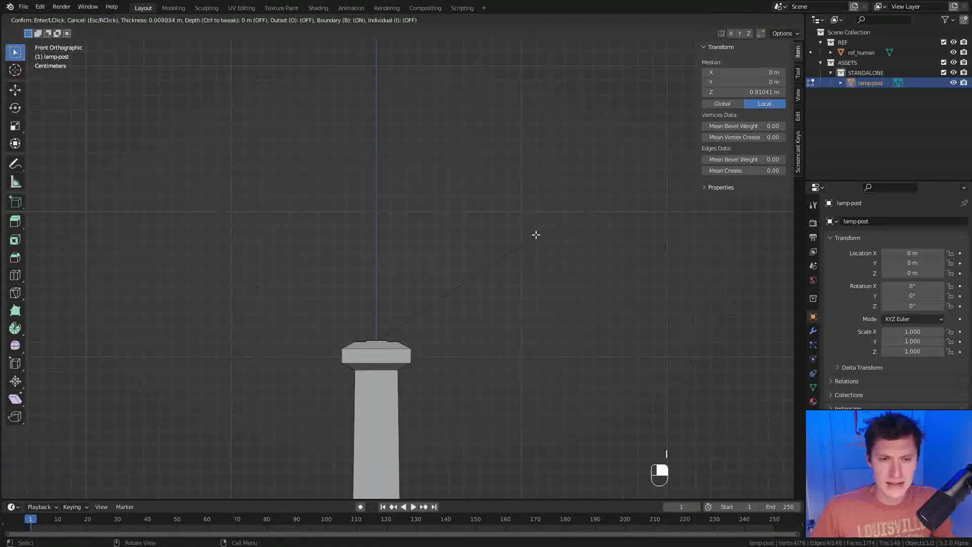
{"action": "left_click", "coordinate": [536, 234]}
{"action": "key", "text": "e"}
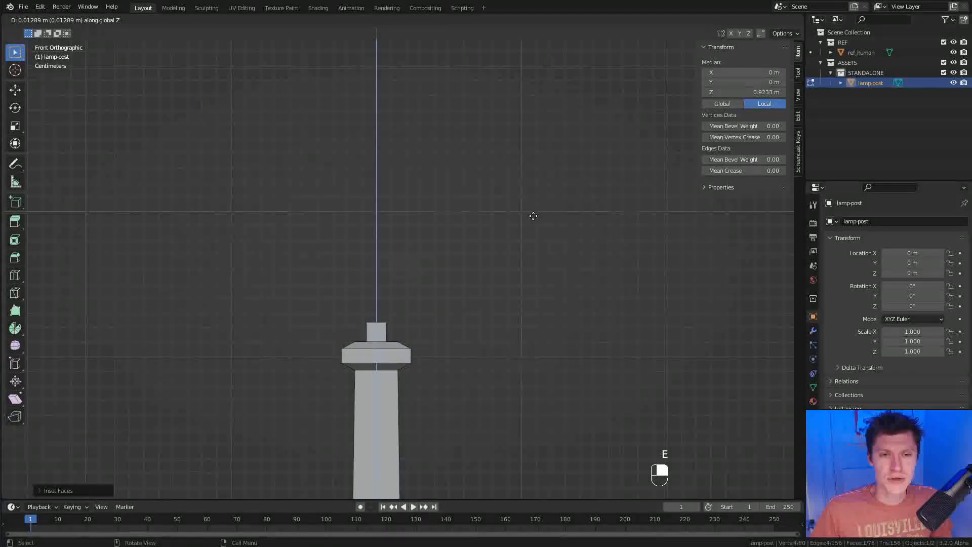
{"action": "left_click", "coordinate": [533, 216]}
Extrude the neck's top face in place, scale it up, and extrude it upward about 0.073 m for the lantern body
{"action": "key", "text": "e"}
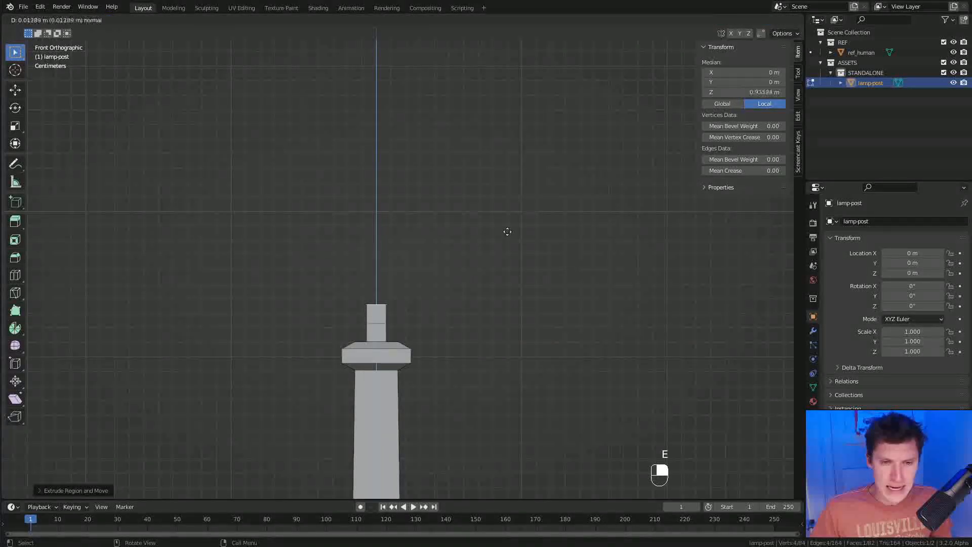
{"action": "right_click", "coordinate": [507, 218]}
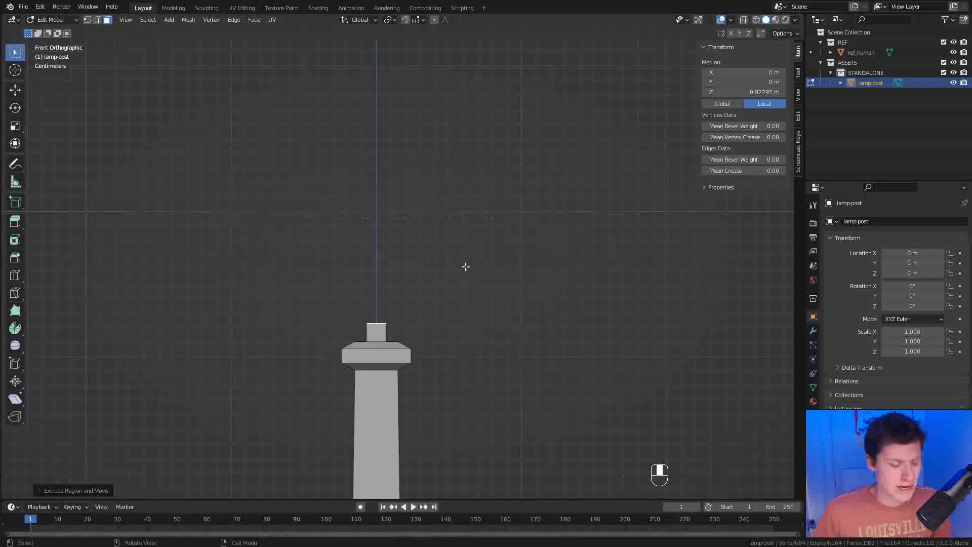
{"action": "key", "text": "s"}
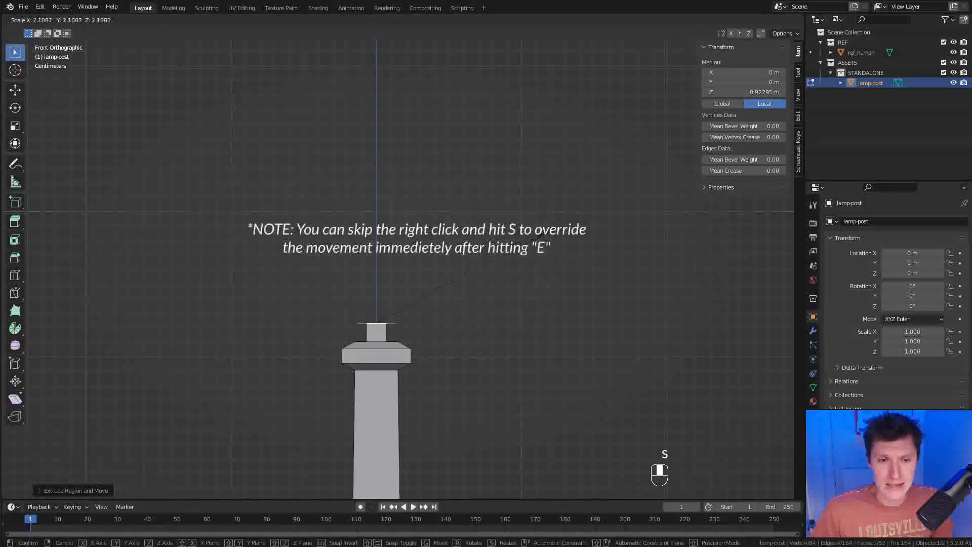
{"action": "left_click", "coordinate": [567, 223]}
{"action": "key", "text": "e"}
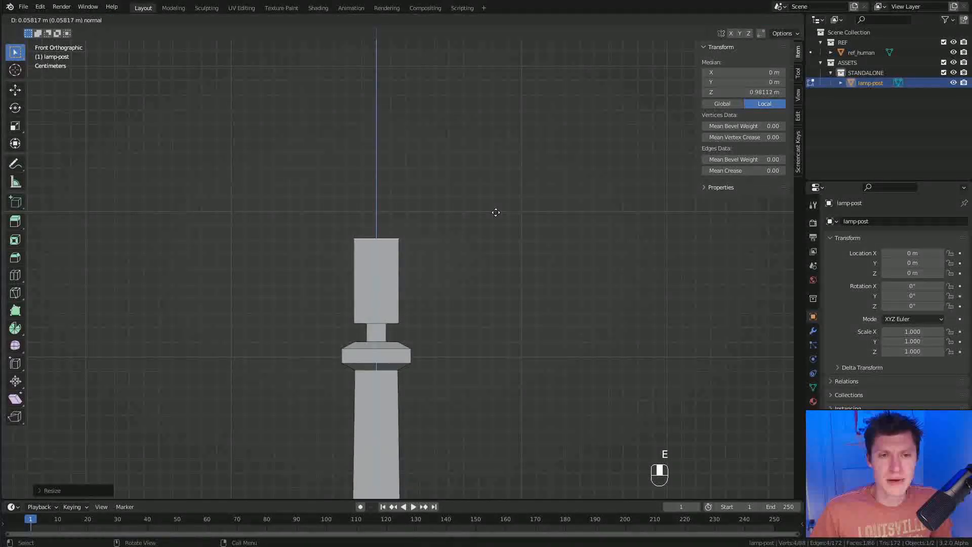
{"action": "left_click", "coordinate": [486, 210]}
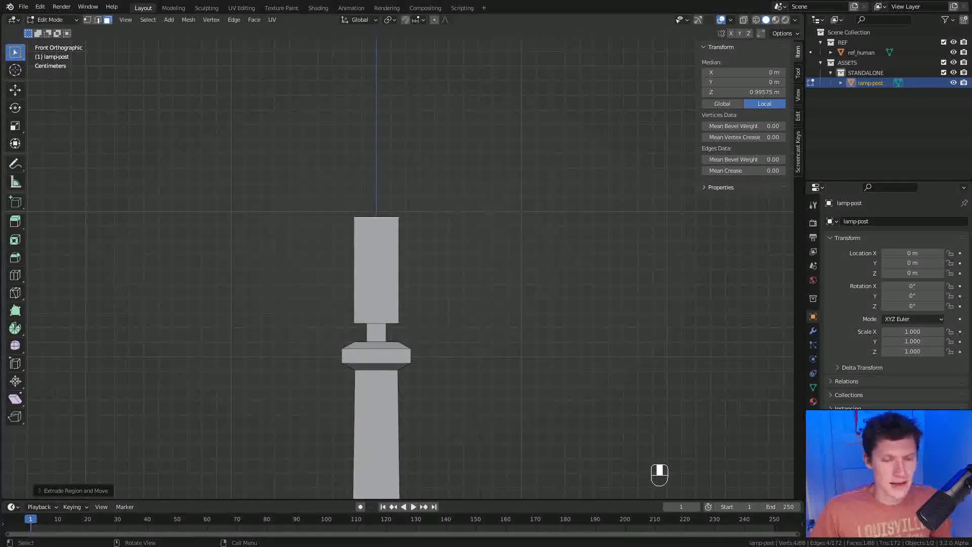
Flare the lantern body by scaling up its top face and raising it along Z to about 1.04 m
{"action": "key", "text": "s"}
{"action": "left_click", "coordinate": [603, 189]}
{"action": "middle_click_drag", "start_coordinate": [549, 157], "coordinate": [500, 284], "text": "ctrl"}
{"action": "key", "text": "g"}
{"action": "left_click", "coordinate": [490, 270]}
{"action": "key", "text": "s"}
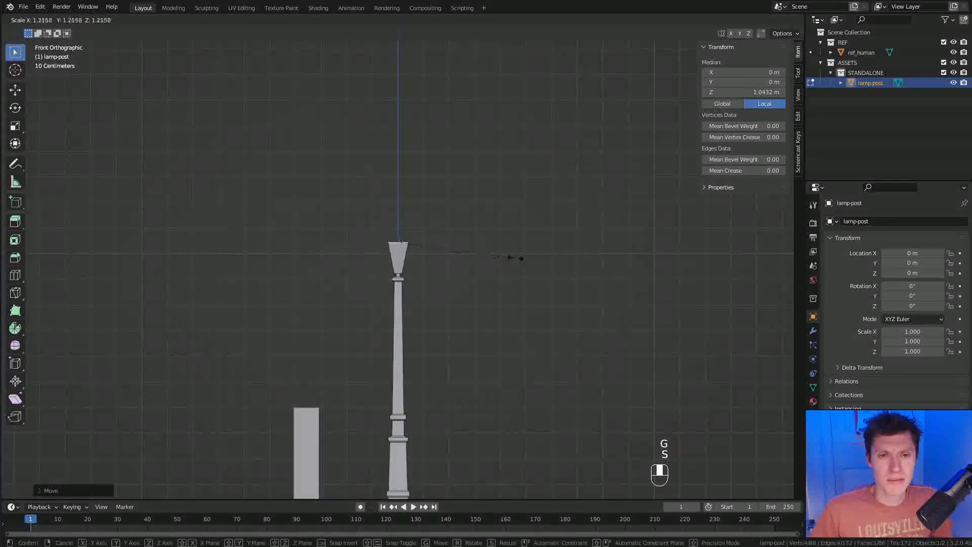
{"action": "left_click", "coordinate": [524, 255]}
{"action": "middle_click_drag", "start_coordinate": [523, 254], "coordinate": [446, 255], "text": "ctrl"}
{"action": "key", "text": "s"}
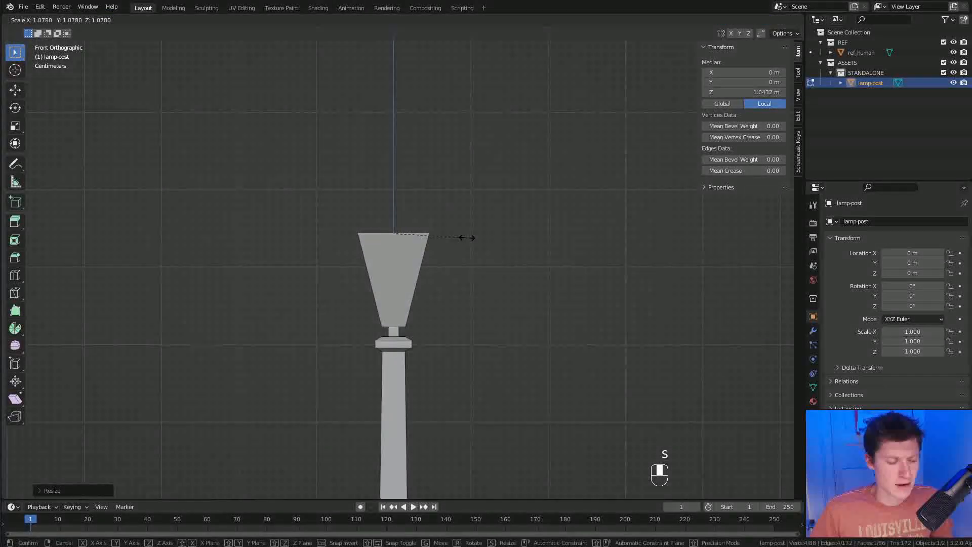
{"action": "left_click", "coordinate": [466, 234]}
Extrude the lantern's top face in place, scale it outward, and extrude it about 0.012 m along Z as an overhanging rim
{"action": "key", "text": "e"}
{"action": "left_click", "coordinate": [462, 217]}
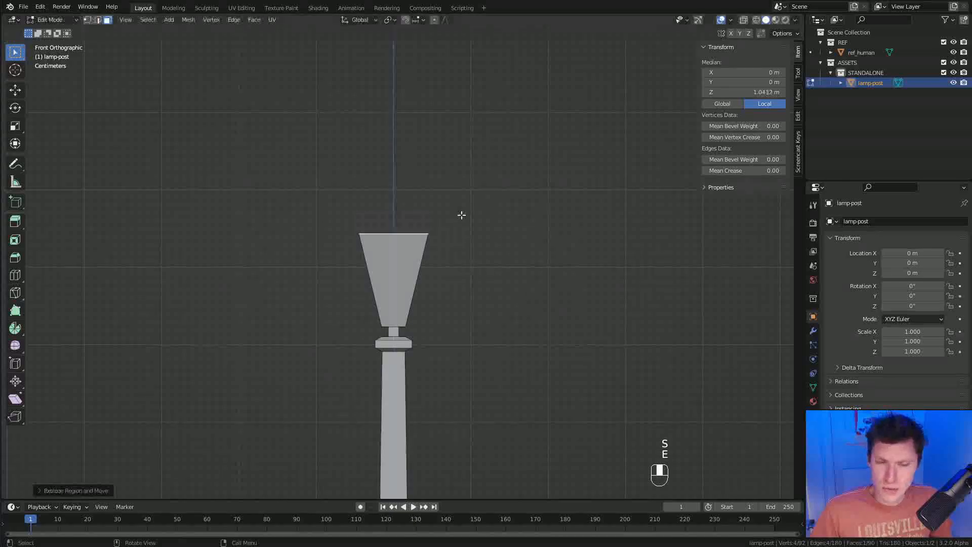
{"action": "key", "text": "s"}
{"action": "left_click", "coordinate": [485, 210]}
{"action": "key", "text": "e"}
{"action": "middle_click", "coordinate": [484, 207]}
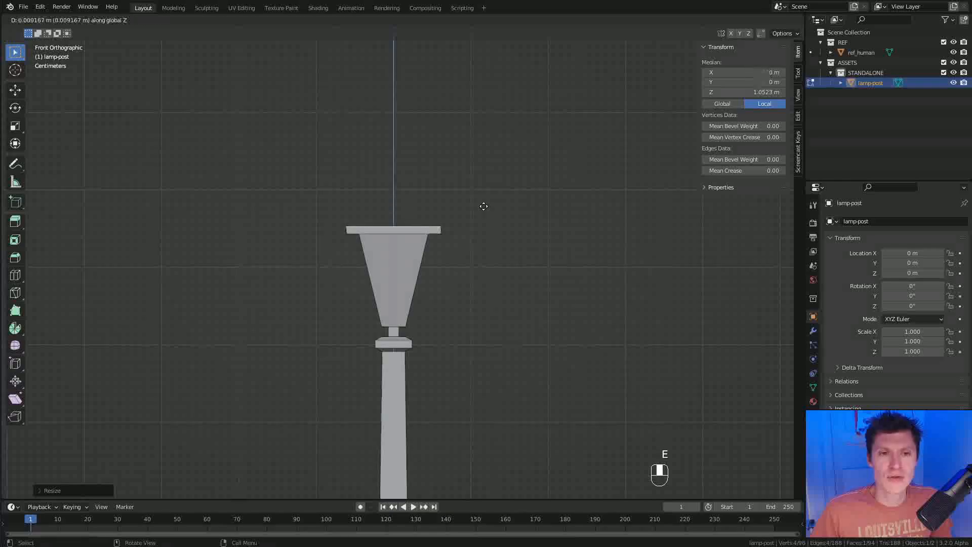
{"action": "left_click", "coordinate": [484, 205]}
Inset the rim's top face and extrude it upward by about 0.057 m for the lantern roof
{"action": "middle_click_drag", "start_coordinate": [484, 205], "coordinate": [488, 262], "text": "shift"}
{"action": "middle_click_drag", "start_coordinate": [488, 262], "coordinate": [501, 257], "text": "ctrl"}
{"action": "middle_click_drag", "start_coordinate": [569, 223], "coordinate": [556, 303]}
{"action": "key", "text": "KP_Decimal"}
{"action": "scroll", "coordinate": [507, 268], "scroll_direction": "down", "scroll_amount": 4}
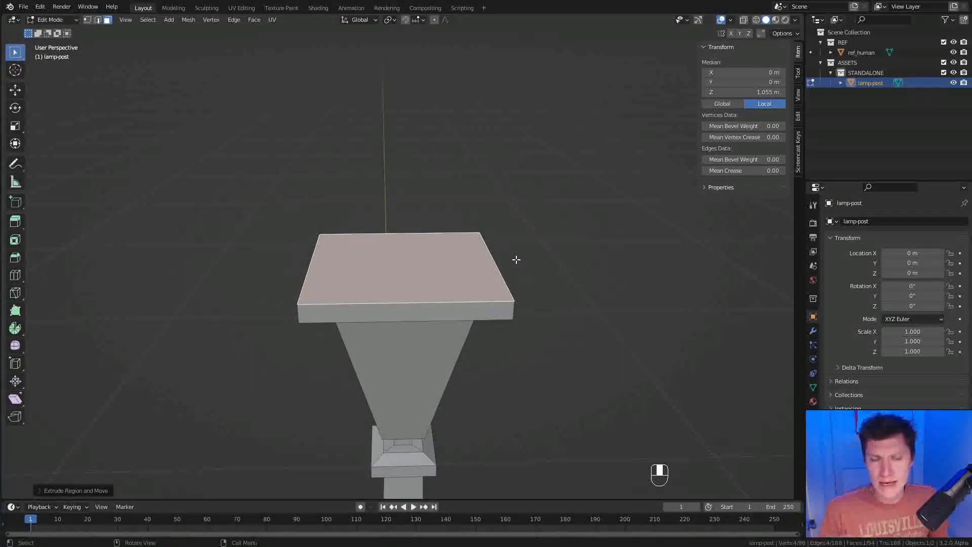
{"action": "mouse_move", "coordinate": [524, 242]}
{"action": "middle_mouse_down"}
{"action": "mouse_move", "coordinate": [527, 230]}
{"action": "mouse_move", "coordinate": [519, 234]}
{"action": "middle_mouse_up"}
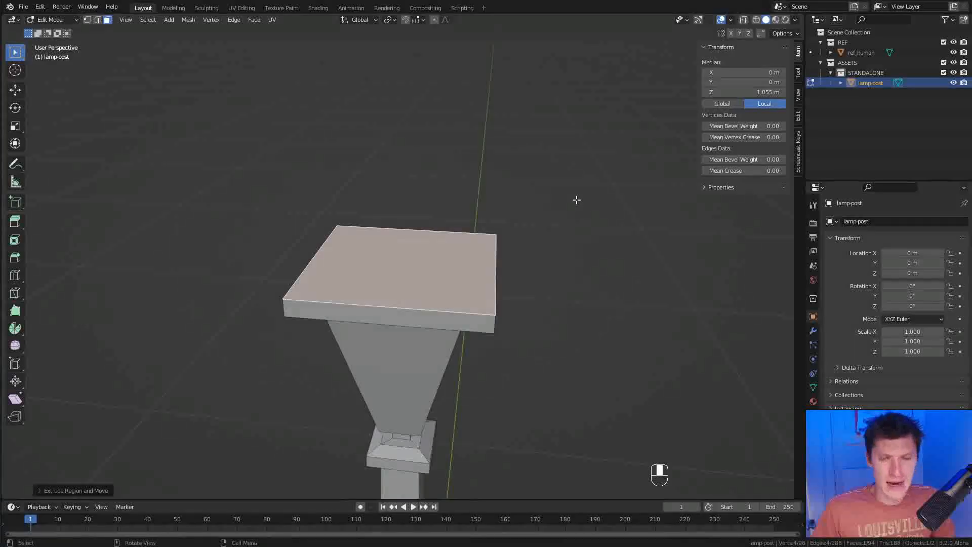
{"action": "key", "text": "i"}
{"action": "left_click", "coordinate": [544, 209]}
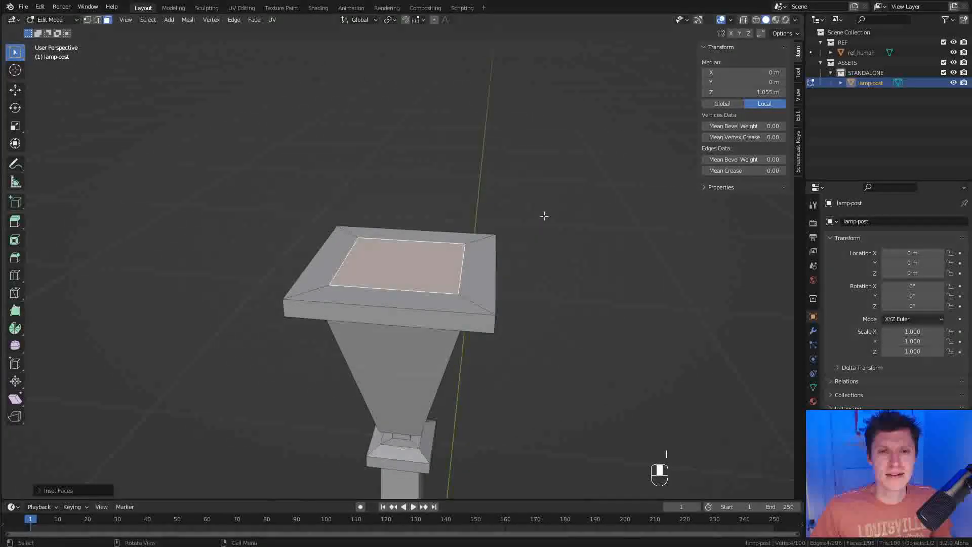
{"action": "key", "text": "e"}
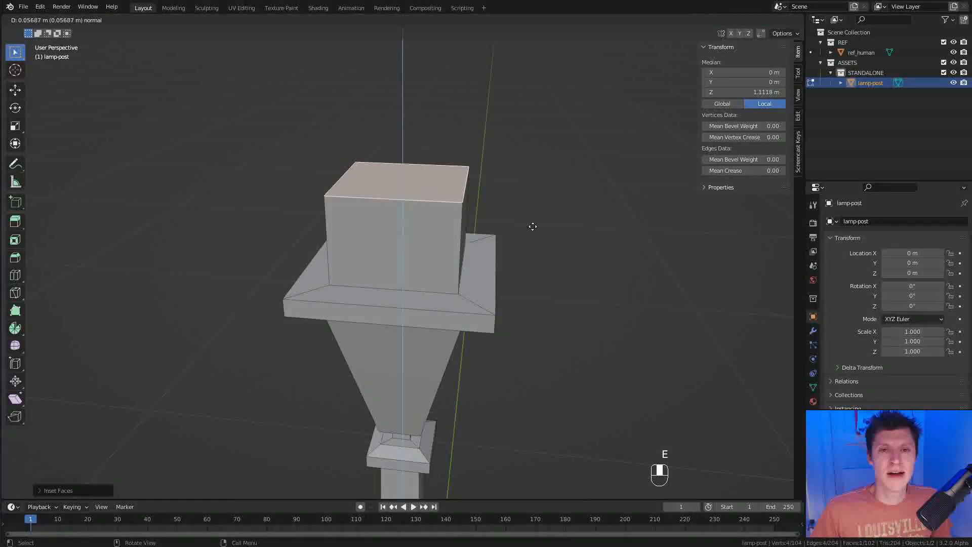
{"action": "left_click", "coordinate": [537, 236]}
Taper the lantern roof by scaling its top face to about 0.6 and lowering it slightly along Z
{"action": "middle_click_drag", "start_coordinate": [538, 236], "coordinate": [560, 198]}
{"action": "key", "text": "s"}
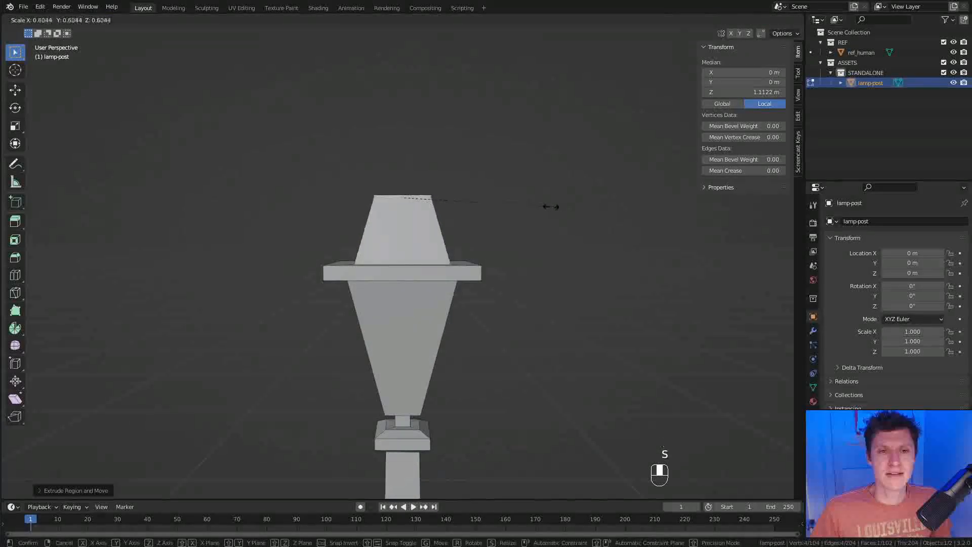
{"action": "left_click", "coordinate": [547, 215]}
{"action": "key", "text": "g"}
{"action": "middle_click", "coordinate": [545, 217]}
{"action": "left_click", "coordinate": [543, 219]}
Inset the lantern body's four side faces individually with a thickness of about 0.008 m
{"action": "middle_click_drag", "start_coordinate": [540, 146], "coordinate": [485, 269], "text": "ctrl"}
{"action": "middle_click_drag", "start_coordinate": [485, 268], "coordinate": [418, 228], "text": "shift"}
{"action": "left_click", "coordinate": [410, 240]}
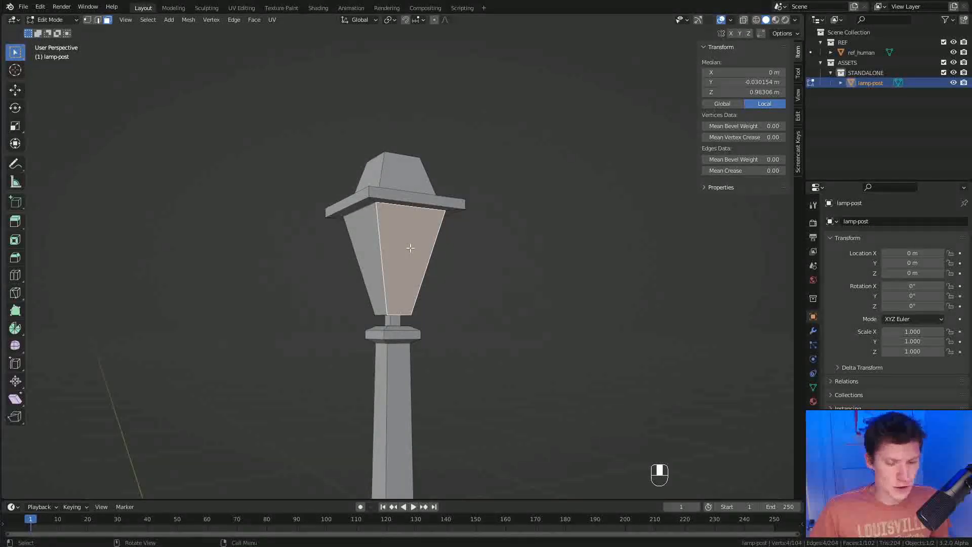
{"action": "left_click", "coordinate": [411, 249], "text": "alt"}
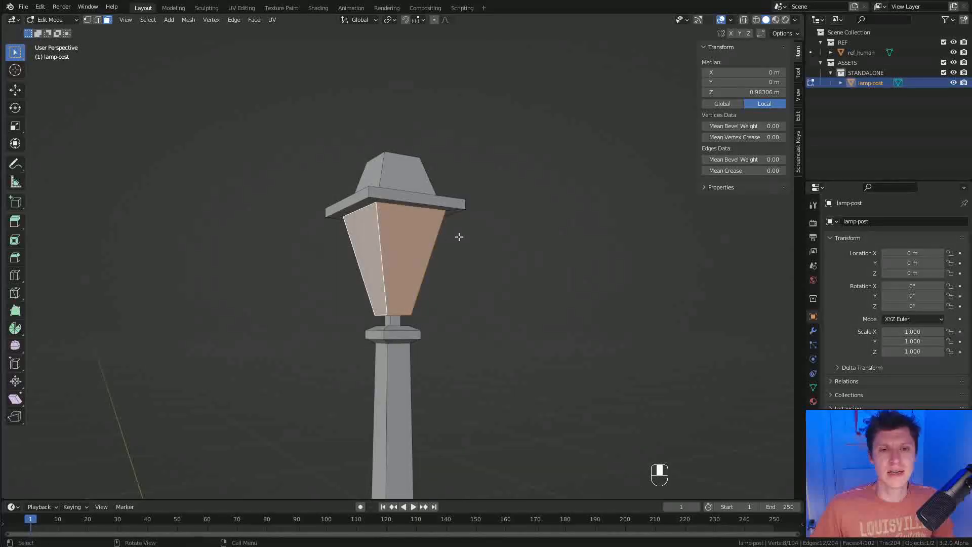
{"action": "key", "text": "i"}
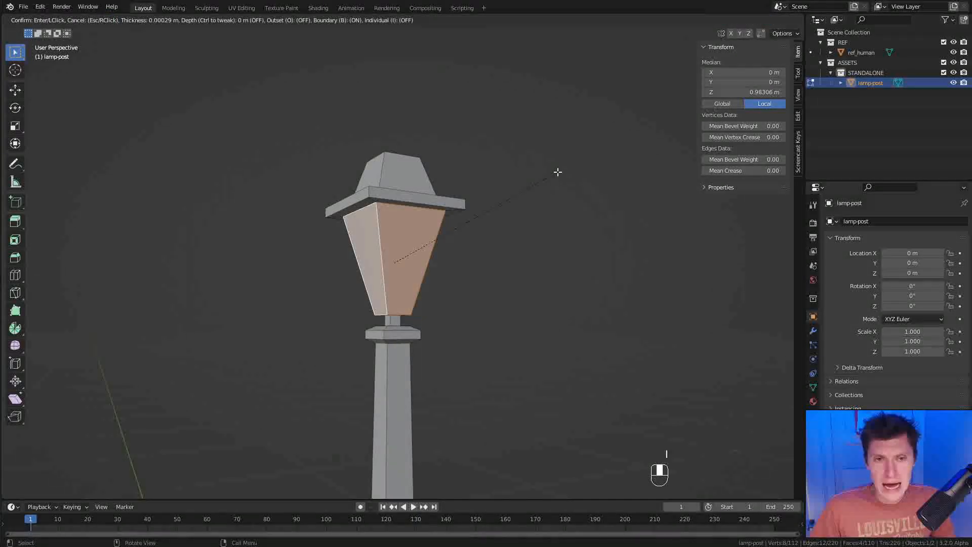
{"action": "left_click", "coordinate": [553, 176]}
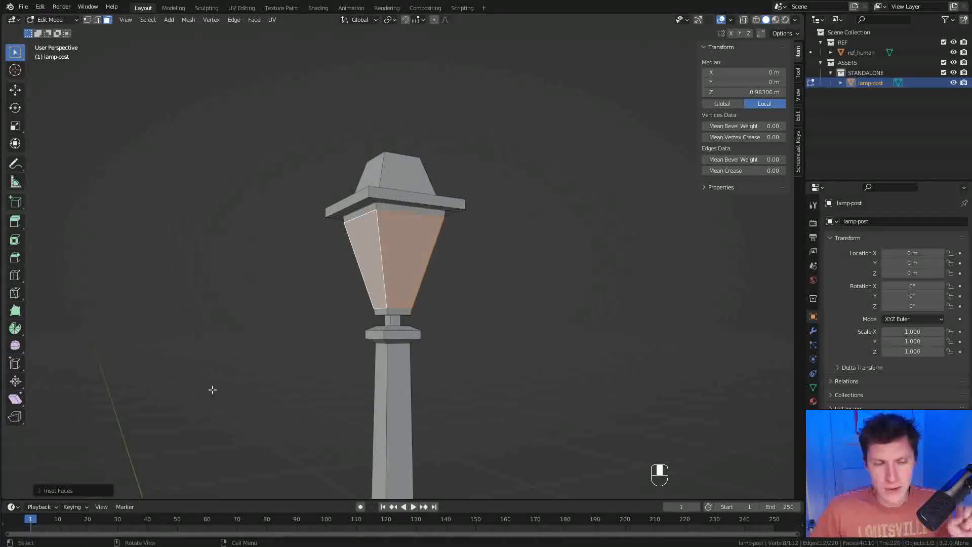
{"action": "left_click", "coordinate": [63, 491]}
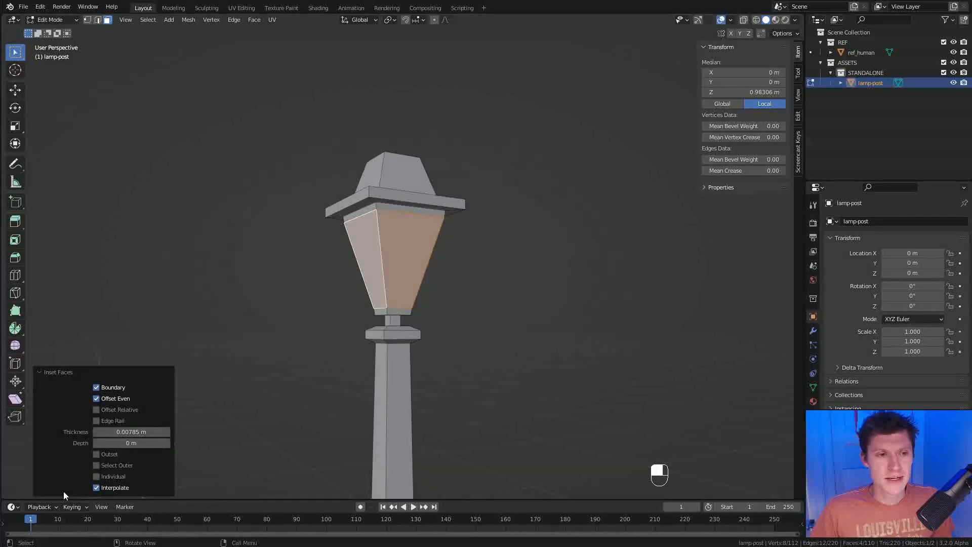
{"action": "left_click", "coordinate": [97, 476]}
{"action": "middle_click_drag", "start_coordinate": [401, 254], "coordinate": [468, 277], "text": "ctrl"}
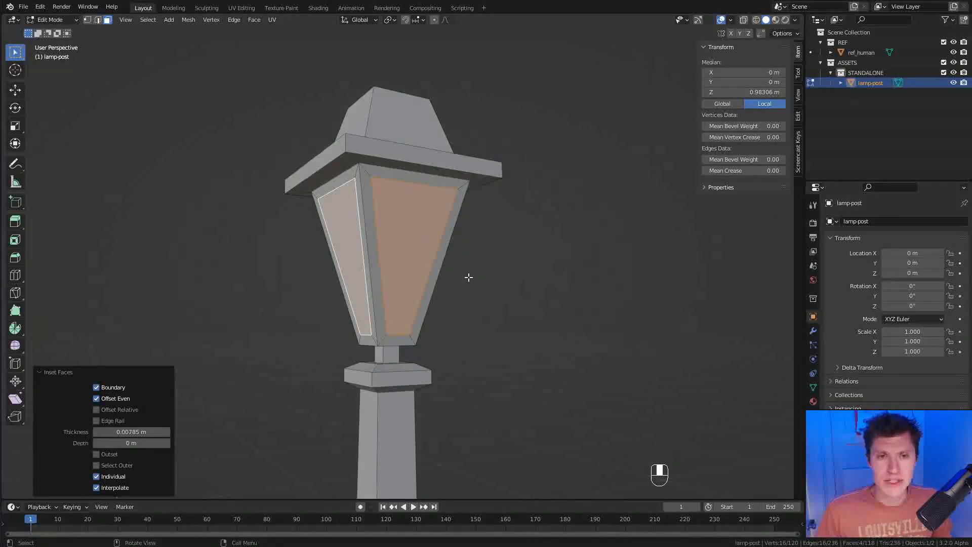
Inset the four lantern panels again by about 0.0057 m and shrink them inward by about 0.0038 m to recess the glass
{"action": "middle_click_drag", "start_coordinate": [494, 261], "coordinate": [516, 220]}
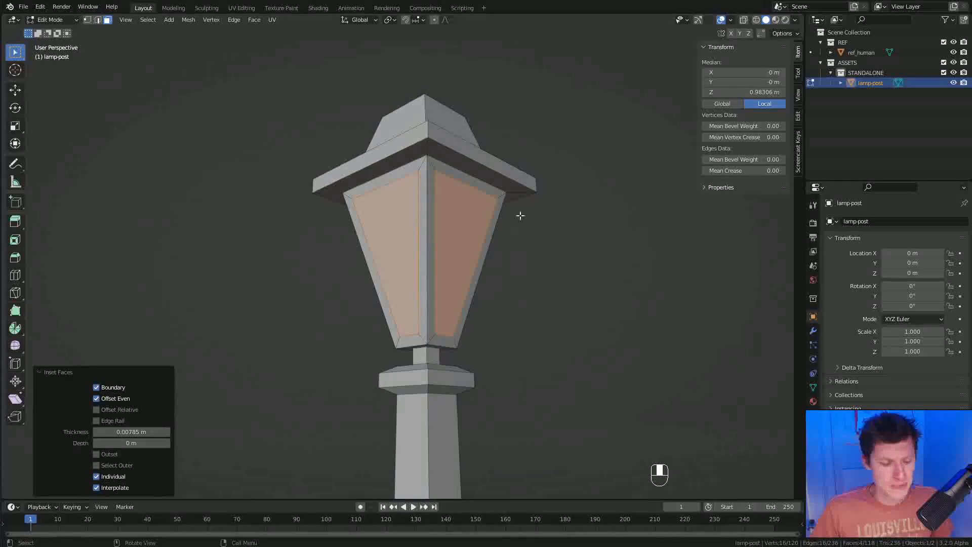
{"action": "key", "text": "i"}
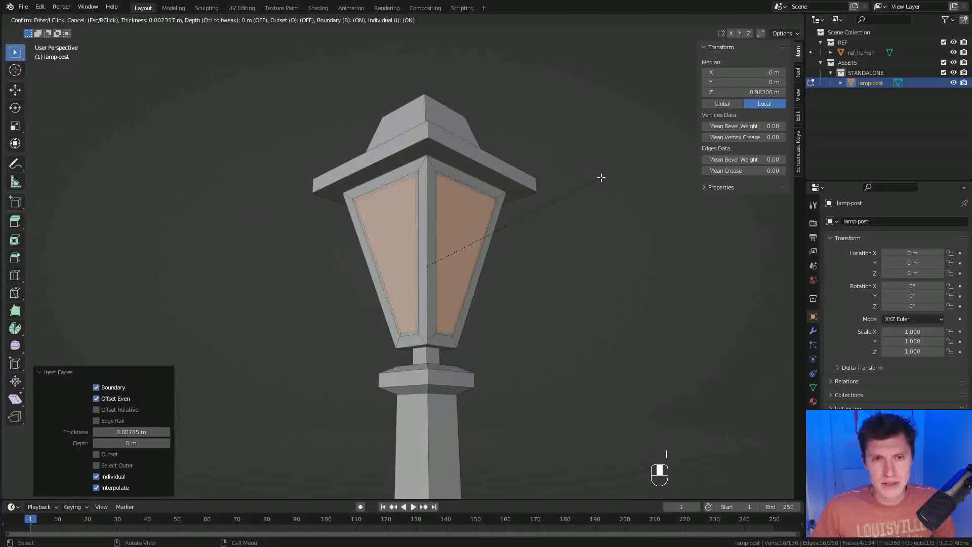
{"action": "left_click", "coordinate": [597, 178]}
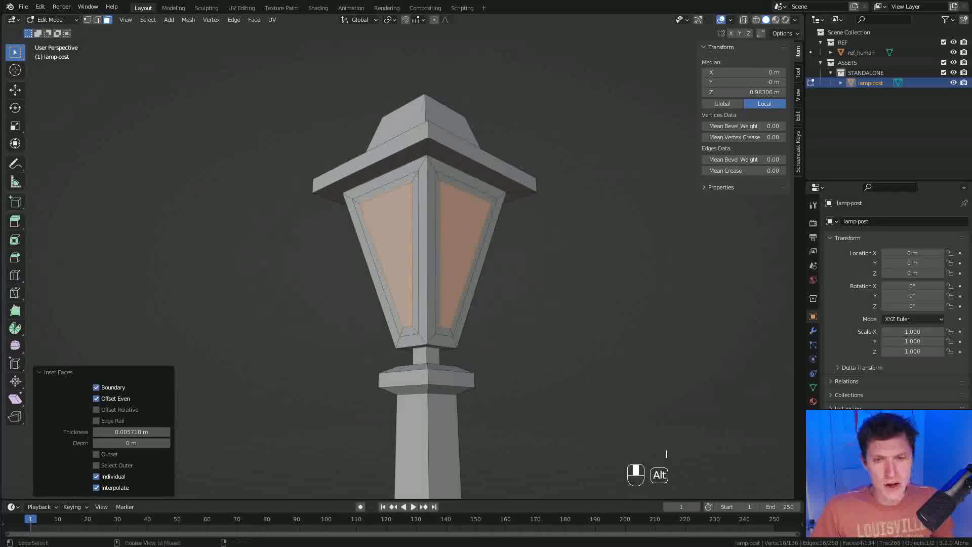
{"action": "key", "text": "alt+s"}
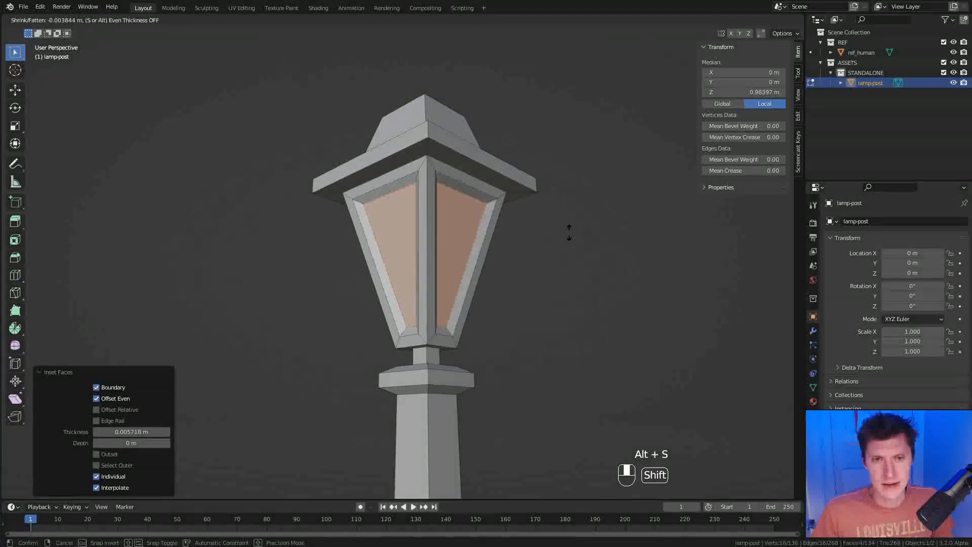
{"action": "left_click", "coordinate": [569, 232]}
Return to Object Mode and hide the ref_human reference object
{"action": "scroll", "coordinate": [568, 213], "scroll_direction": "down", "scroll_amount": 4}
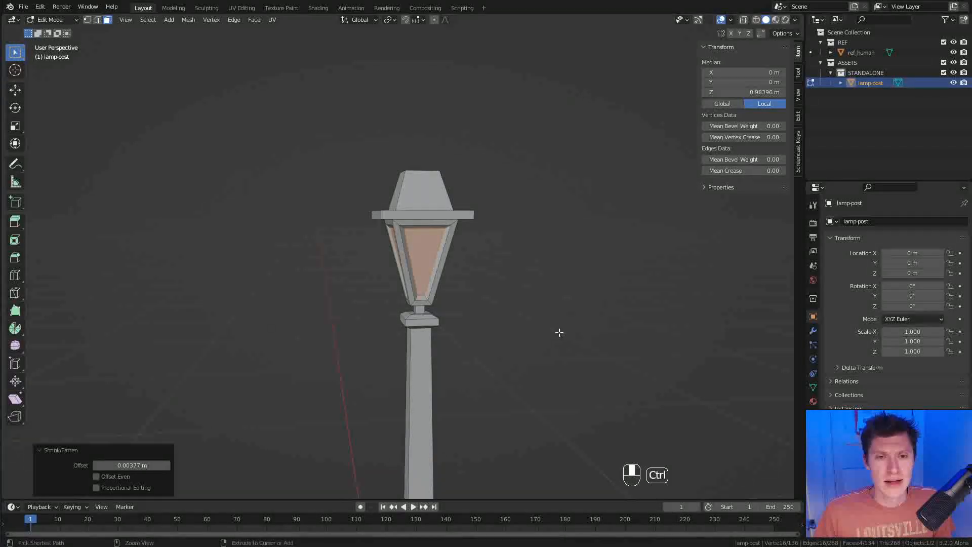
{"action": "scroll", "coordinate": [551, 327], "scroll_direction": "down", "scroll_amount": 3}
{"action": "middle_click_drag", "start_coordinate": [545, 321], "coordinate": [530, 198]}
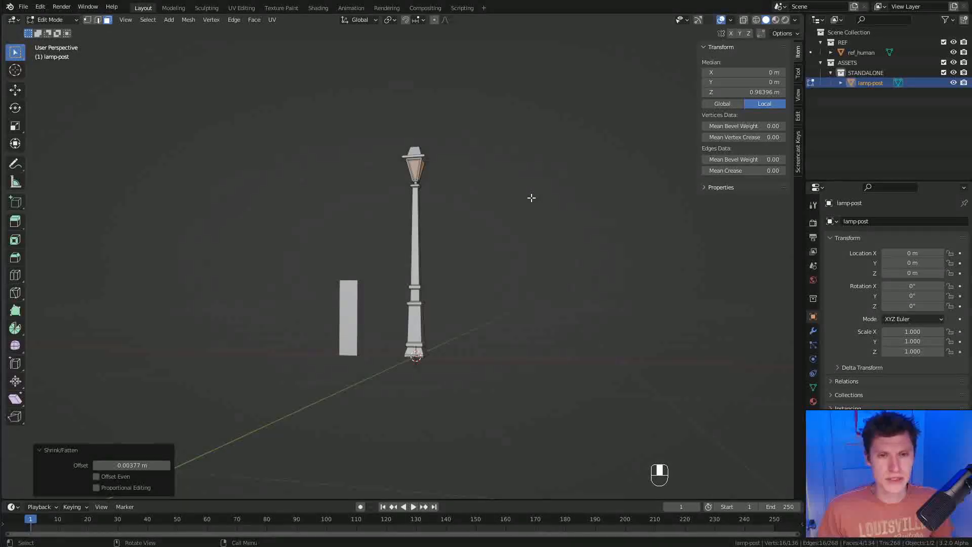
{"action": "middle_click_drag", "start_coordinate": [506, 237], "coordinate": [548, 229], "text": "ctrl"}
{"action": "key", "text": "Tab"}
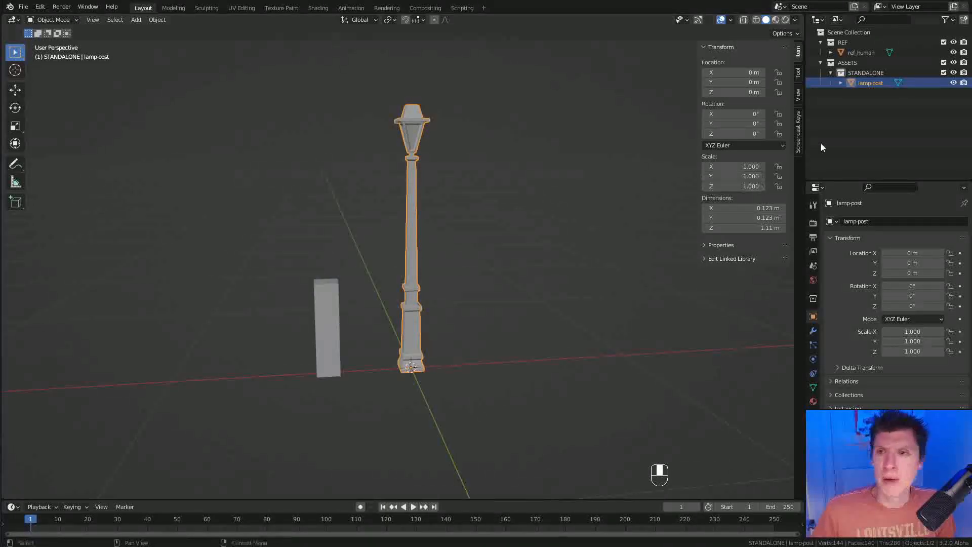
{"action": "left_click", "coordinate": [952, 52]}
{"action": "middle_click_drag", "start_coordinate": [572, 220], "coordinate": [517, 202]}
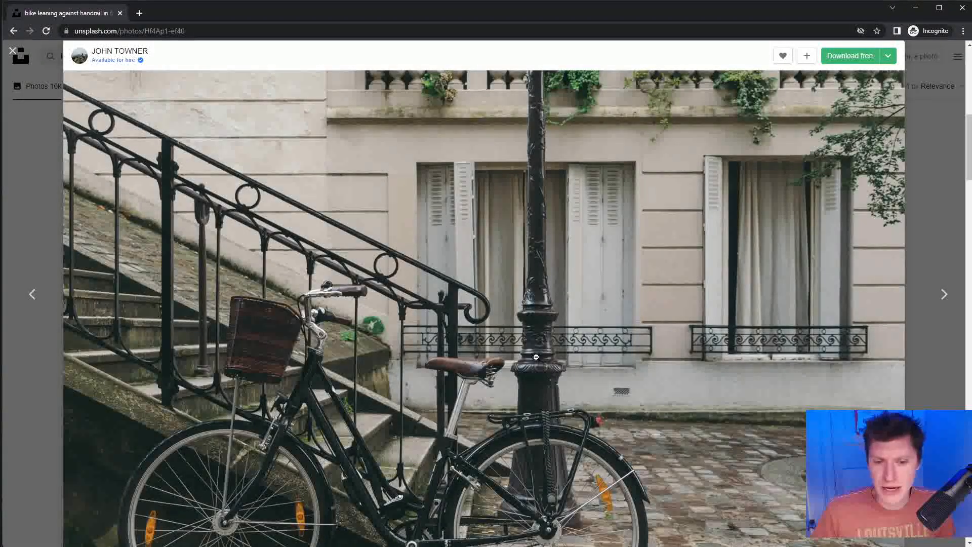
Examine the street-lamp reference photo in the browser and compare the lamp post model with it from several angles
{"action": "scroll", "coordinate": [536, 357], "scroll_direction": "down", "scroll_amount": 1}
{"action": "scroll", "coordinate": [539, 359], "scroll_direction": "up", "scroll_amount": 5}
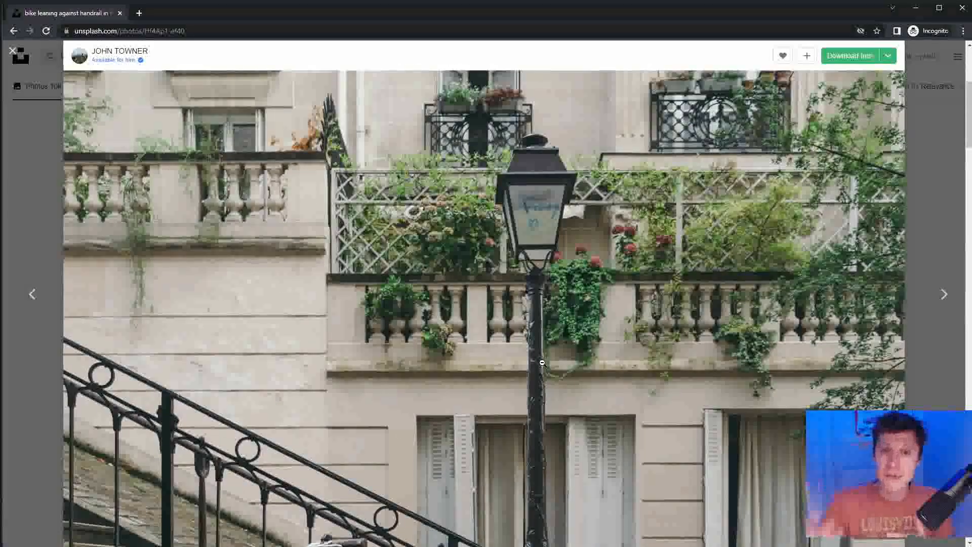
{"action": "left_click", "coordinate": [542, 363]}
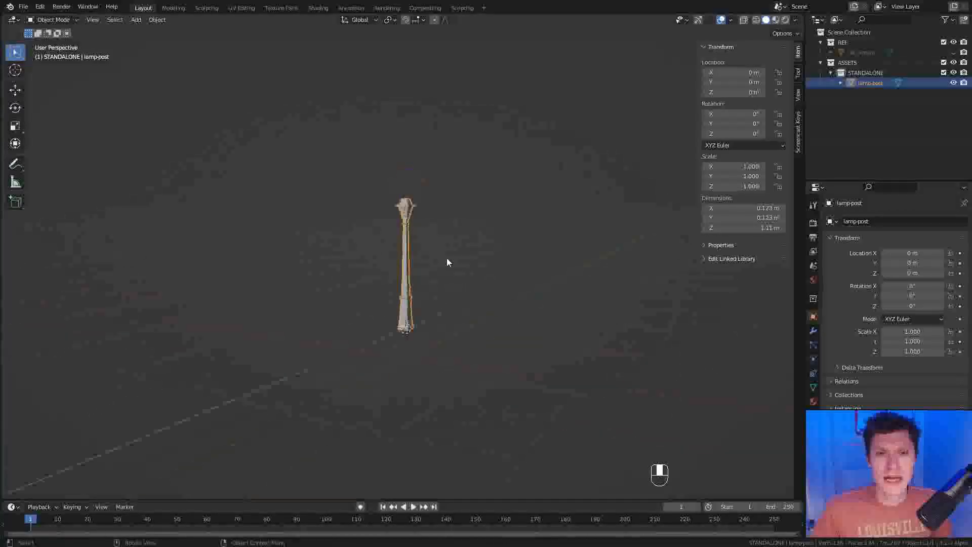
{"action": "scroll", "coordinate": [447, 262], "scroll_direction": "down", "scroll_amount": 6}
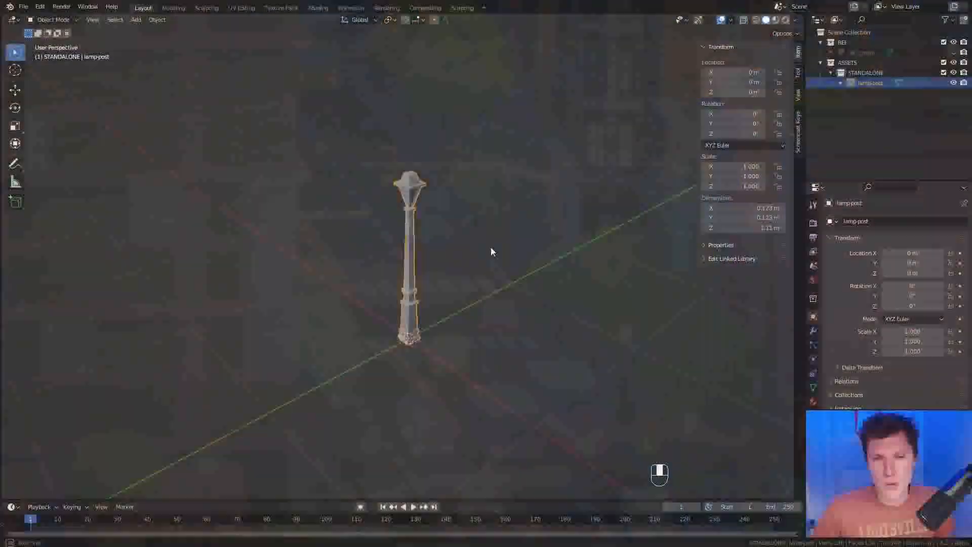
{"action": "middle_click_drag", "start_coordinate": [490, 247], "coordinate": [521, 230], "text": "ctrl"}
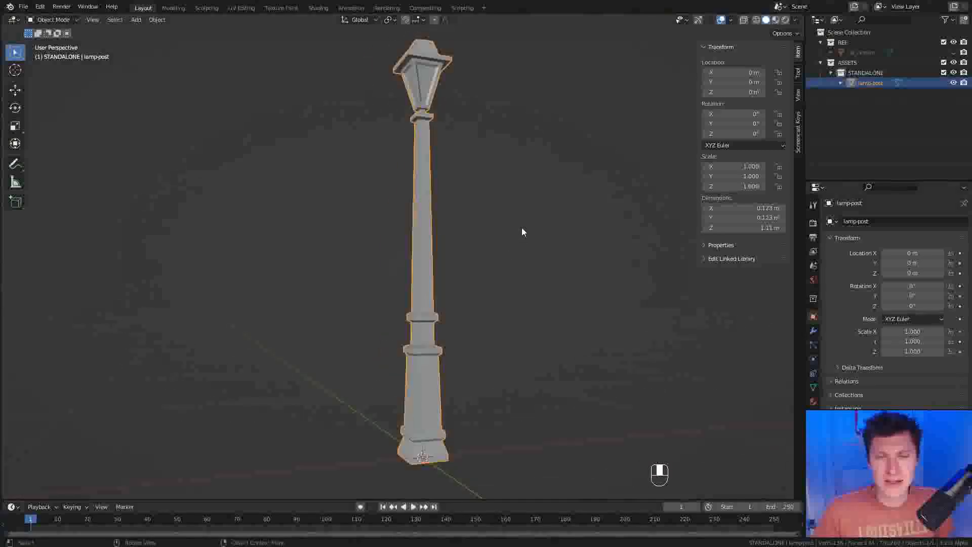
{"action": "middle_click_drag", "start_coordinate": [571, 285], "coordinate": [527, 217], "text": "ctrl"}
{"action": "mouse_move", "coordinate": [534, 260]}
{"action": "middle_mouse_down", "text": "ctrl"}
{"action": "mouse_move", "coordinate": [582, 187]}
{"action": "mouse_move", "coordinate": [546, 202]}
{"action": "mouse_move", "coordinate": [548, 251]}
{"action": "middle_mouse_up", "text": "ctrl"}
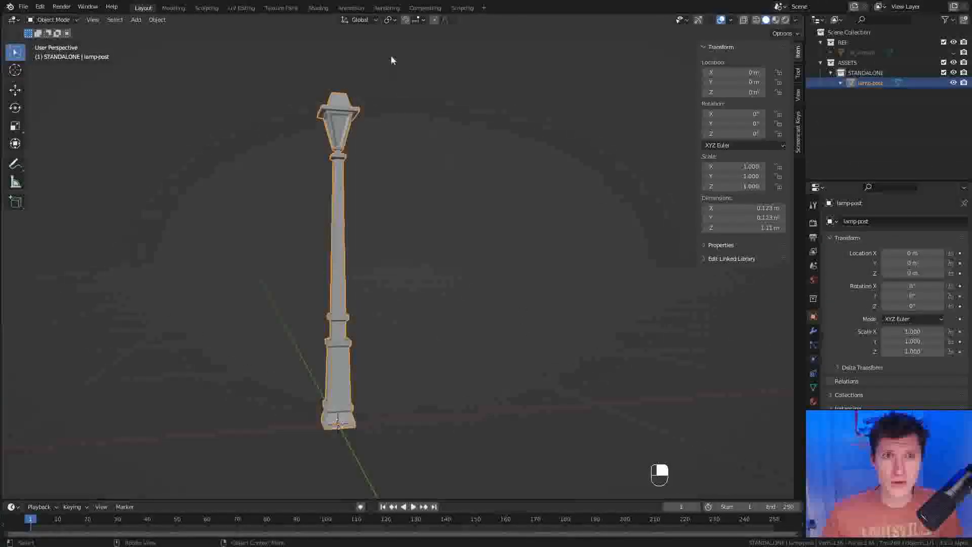
Switch to the Shading workspace and reduce its layout to a large shader editor beside a full-height 3D viewport framing the lamp post
{"action": "left_click", "coordinate": [318, 8]}
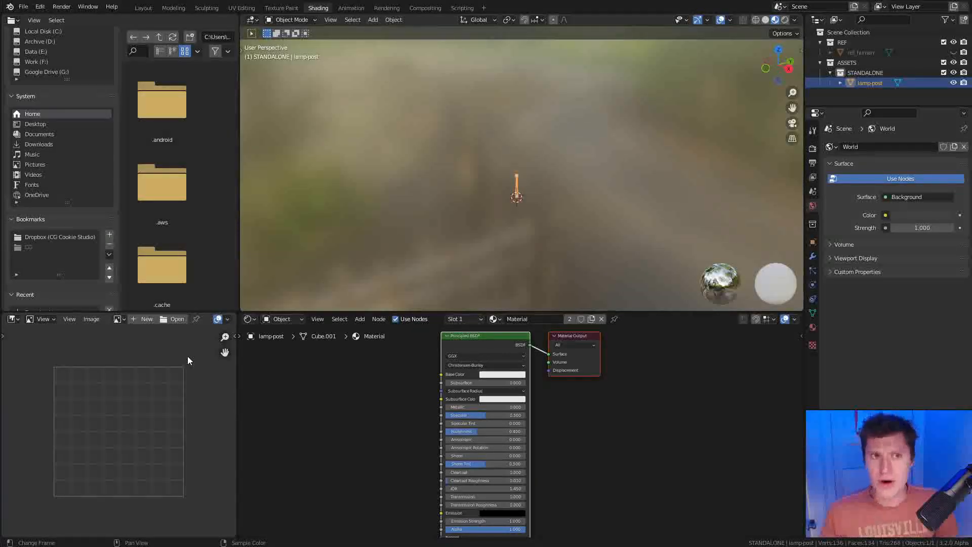
{"action": "scroll", "coordinate": [545, 202], "scroll_direction": "up", "scroll_amount": 7}
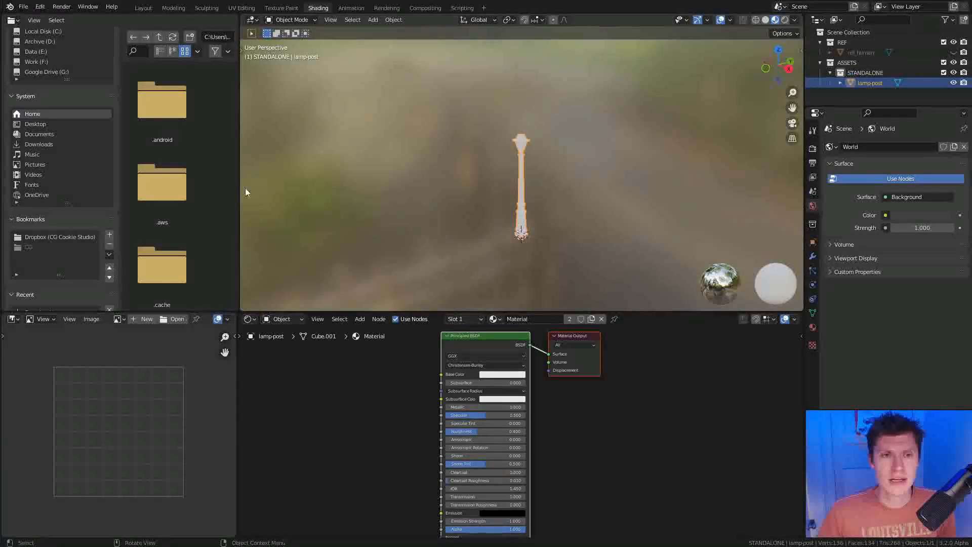
{"action": "left_click_drag", "start_coordinate": [238, 187], "coordinate": [583, 185]}
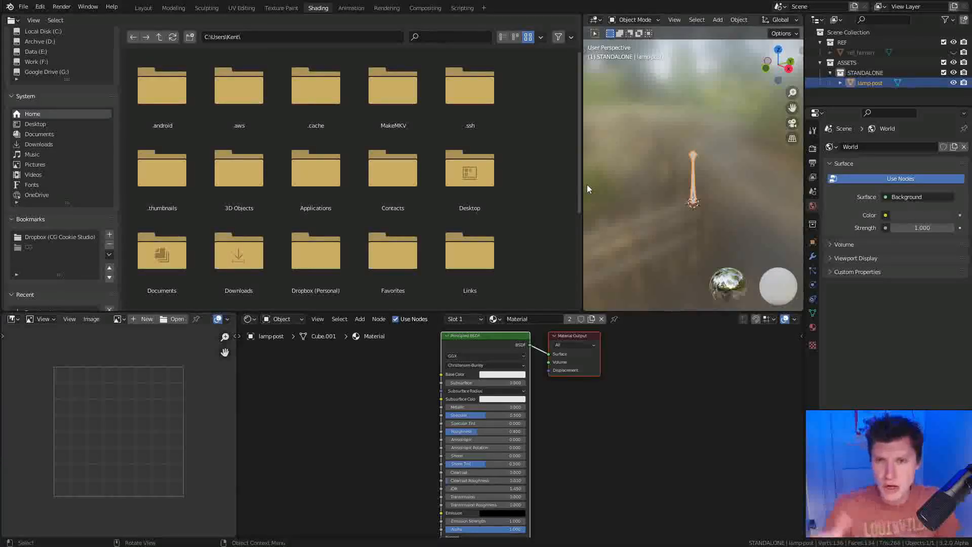
{"action": "left_click_drag", "start_coordinate": [236, 328], "coordinate": [495, 332]}
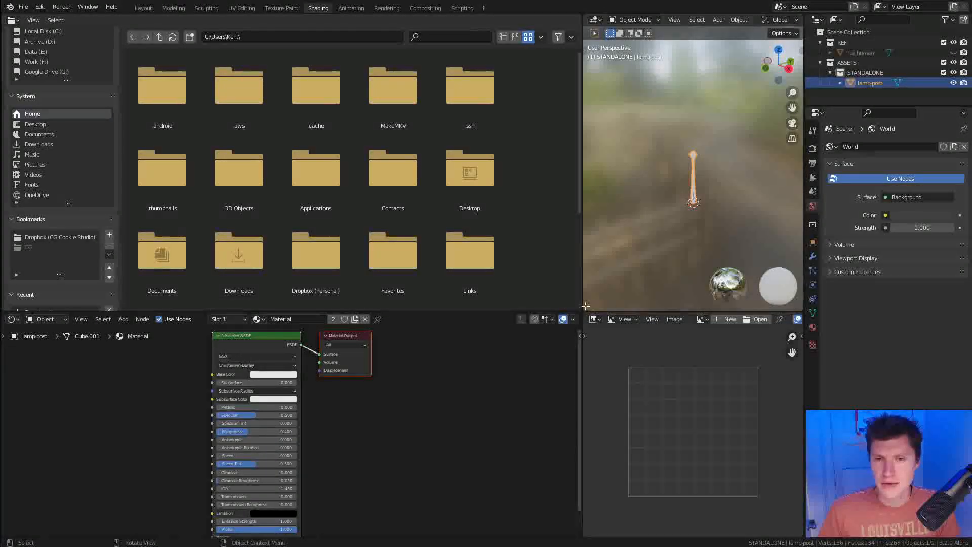
{"action": "left_click_drag", "start_coordinate": [586, 306], "coordinate": [593, 343]}
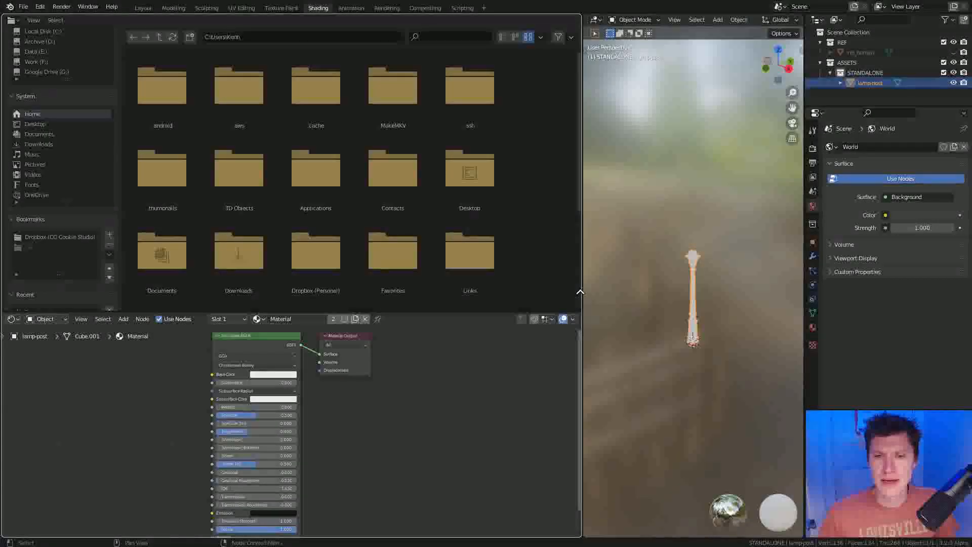
{"action": "left_click_drag", "start_coordinate": [580, 292], "coordinate": [581, 292]}
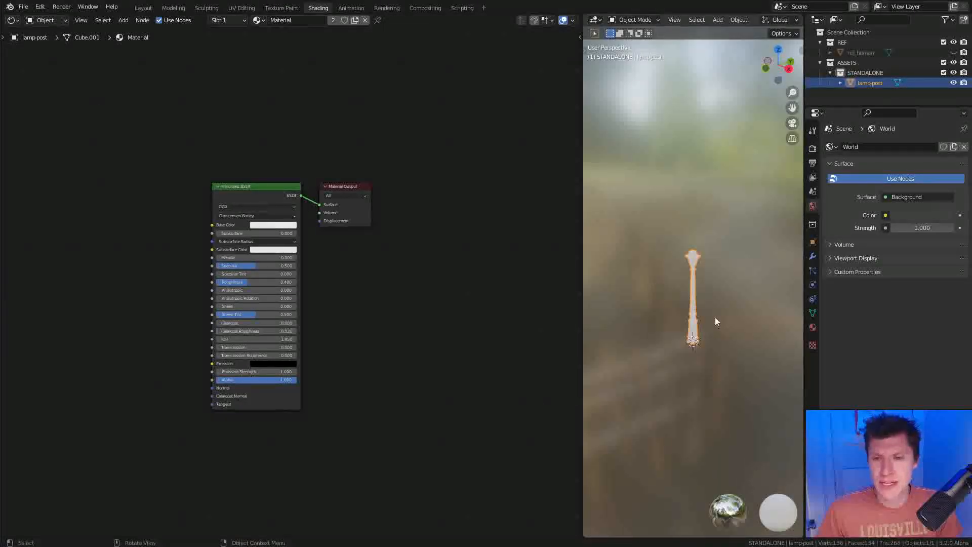
{"action": "scroll", "coordinate": [715, 310], "scroll_direction": "up", "scroll_amount": 5}
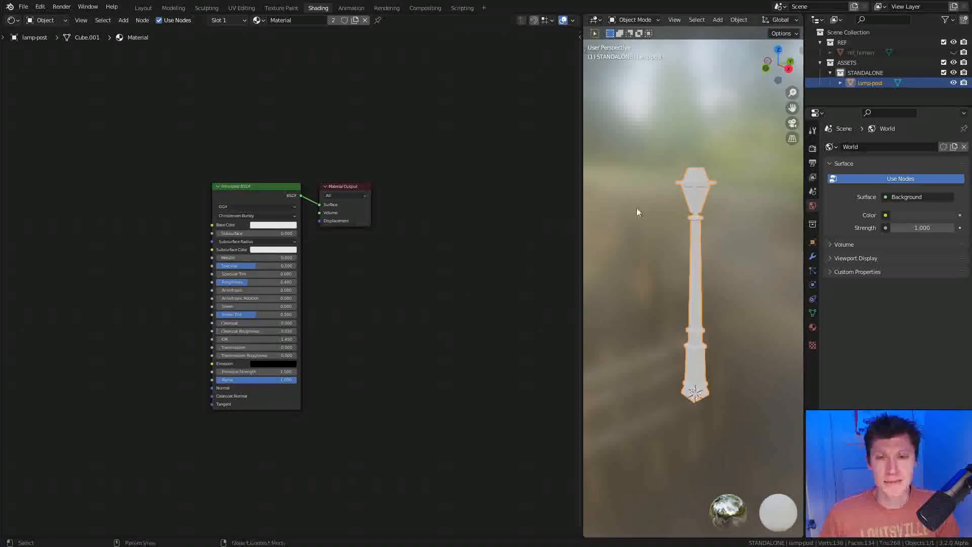
{"action": "scroll", "coordinate": [719, 238], "scroll_direction": "up", "scroll_amount": 2}
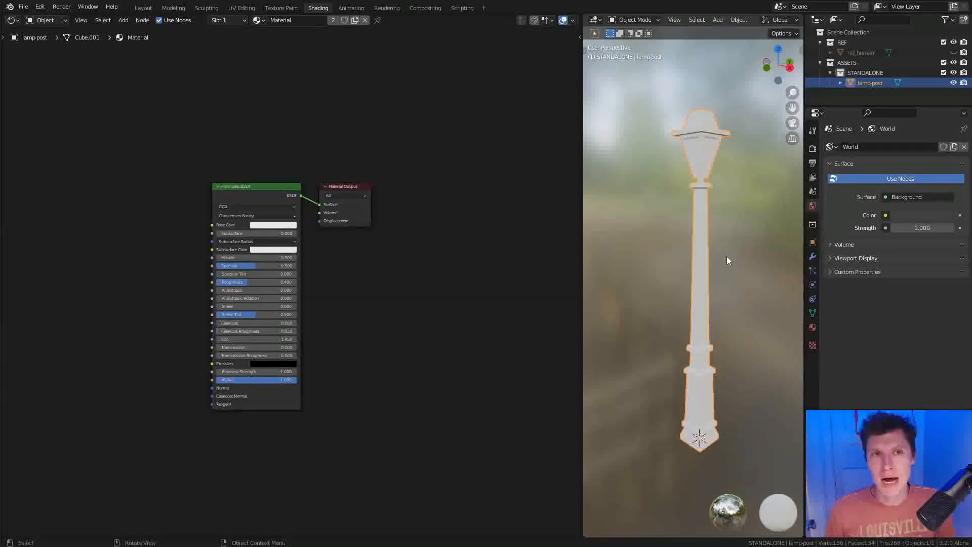
Rename the lamp post's material as cubicity_painted
{"action": "left_click", "coordinate": [295, 21]}
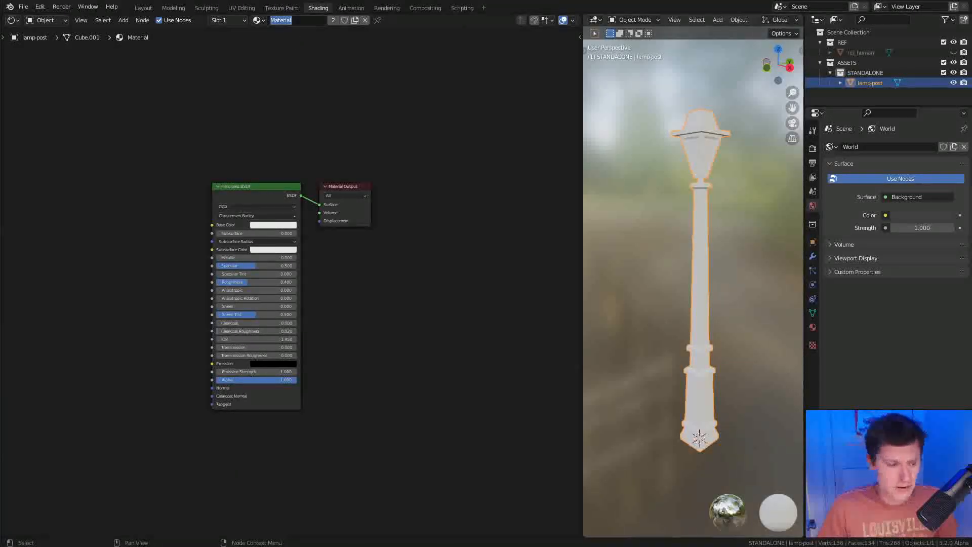
{"action": "type", "text": "cubicity"}
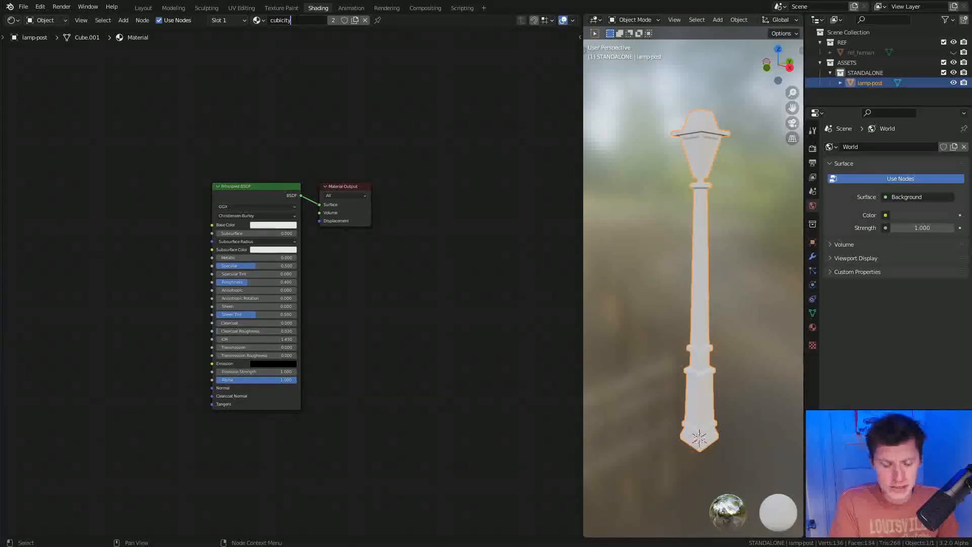
{"action": "type", "text": " painted"}
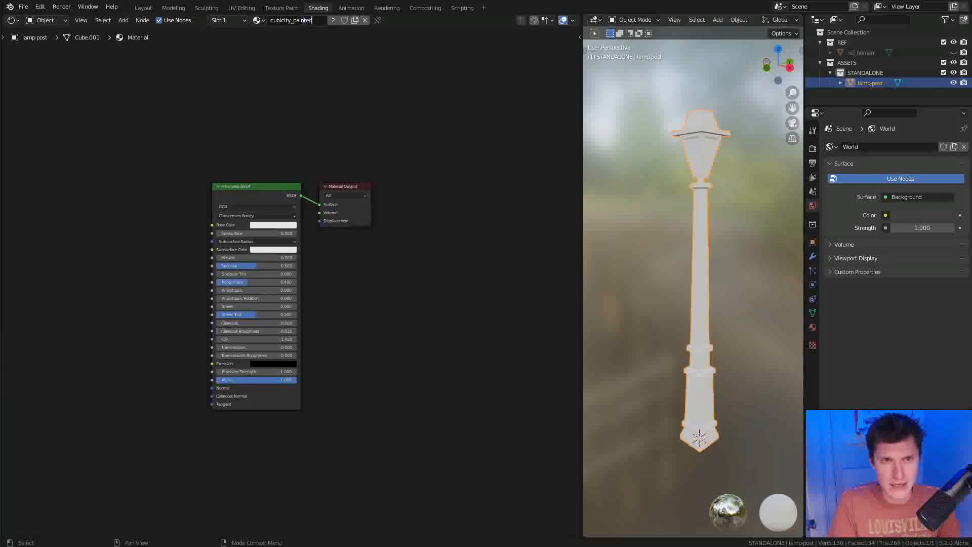
{"action": "key", "text": "Return"}
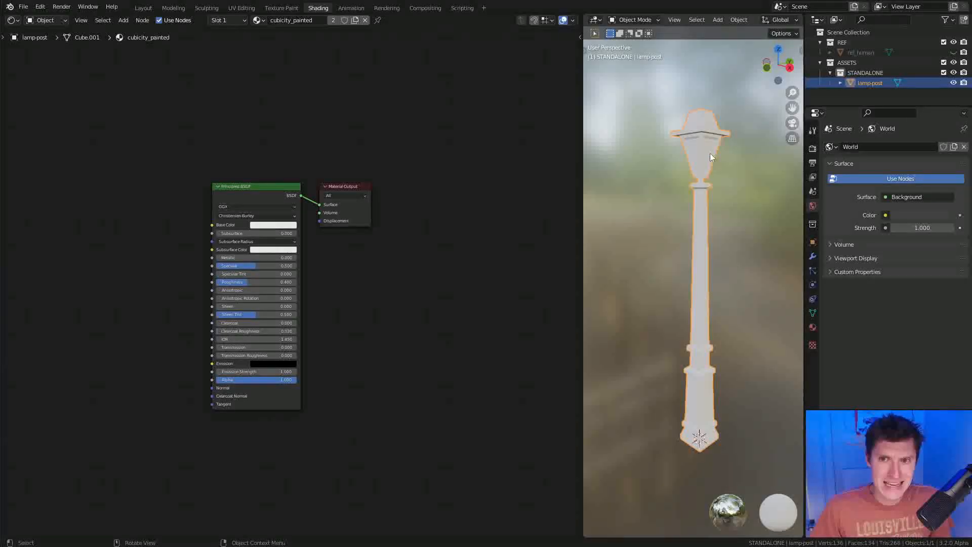
Add a second material slot to the lamp post and create a new material in it named cubicty_glass-emit
{"action": "scroll", "coordinate": [685, 217], "scroll_direction": "up", "scroll_amount": 2}
{"action": "middle_click_drag", "start_coordinate": [710, 153], "coordinate": [677, 211], "text": "shift"}
{"action": "scroll", "coordinate": [674, 198], "scroll_direction": "up", "scroll_amount": 2}
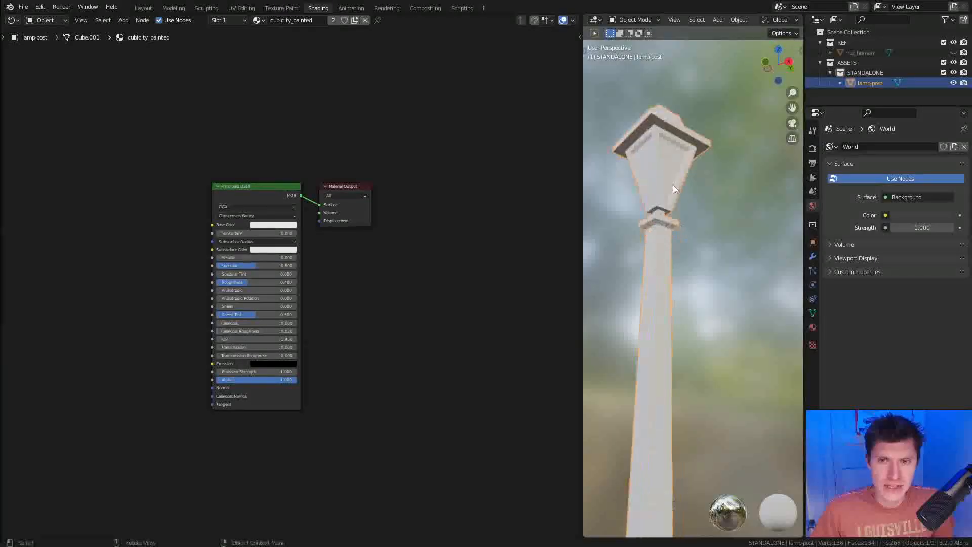
{"action": "left_click", "coordinate": [233, 19]}
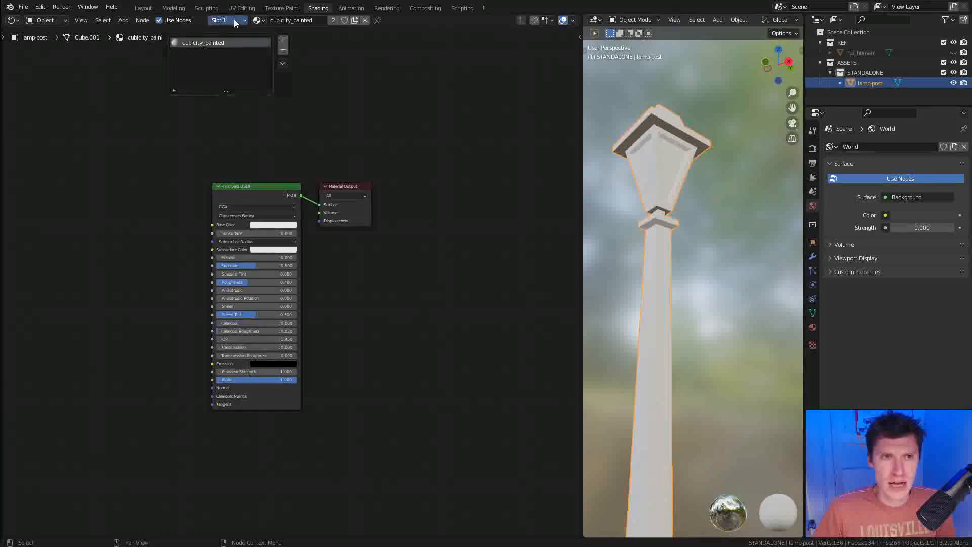
{"action": "left_click", "coordinate": [282, 41]}
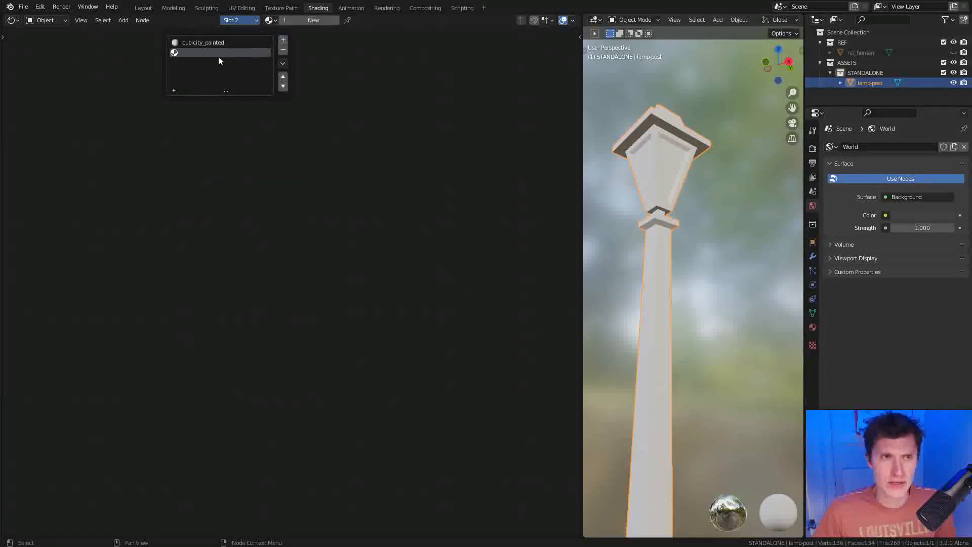
{"action": "left_click", "coordinate": [305, 21]}
{"action": "left_click", "coordinate": [305, 21]}
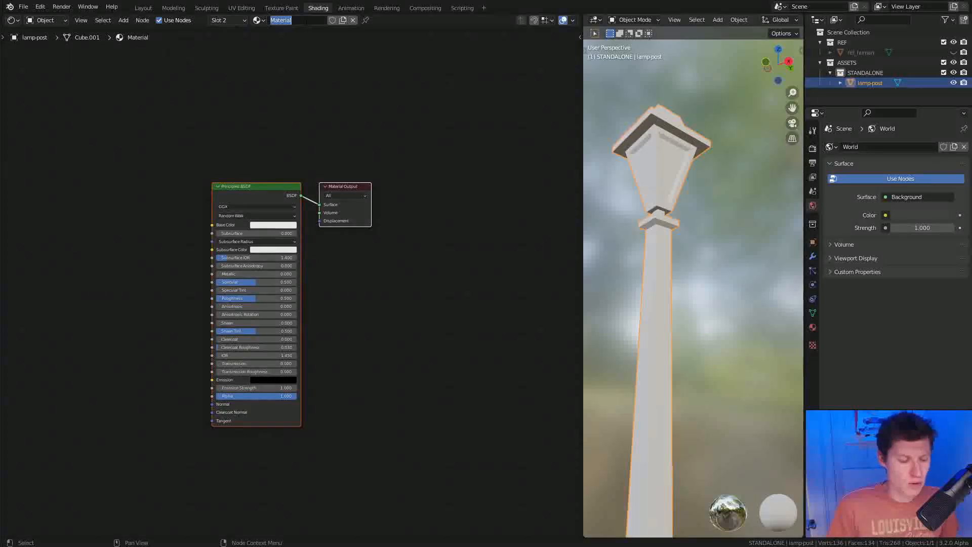
{"action": "type", "text": "cubicty"}
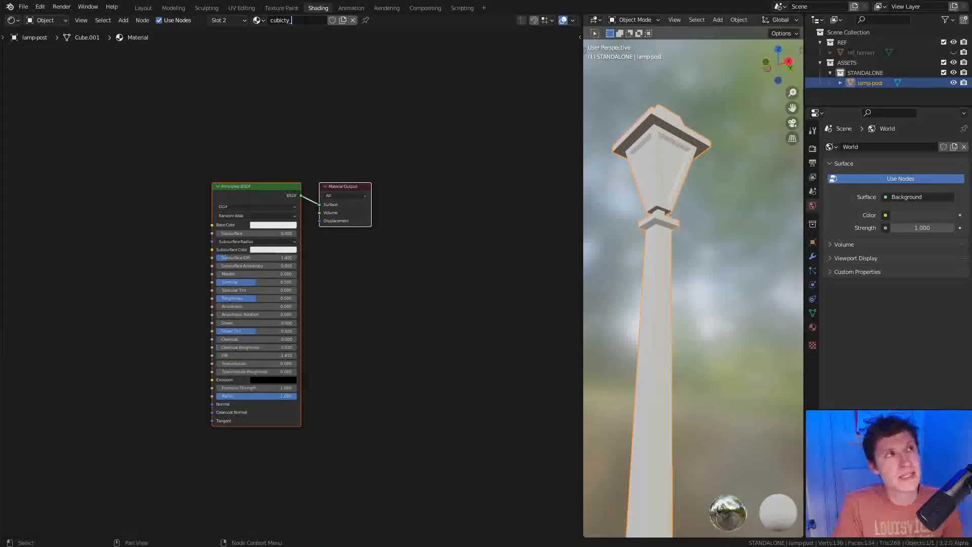
{"action": "type", "text": "_glas"}
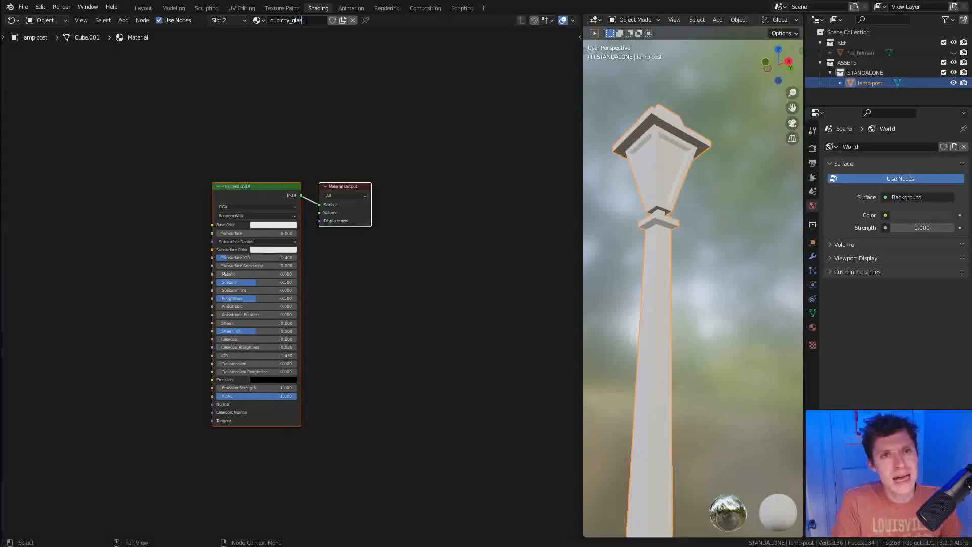
{"action": "type", "text": "s-emit"}
{"action": "key", "text": "Return"}
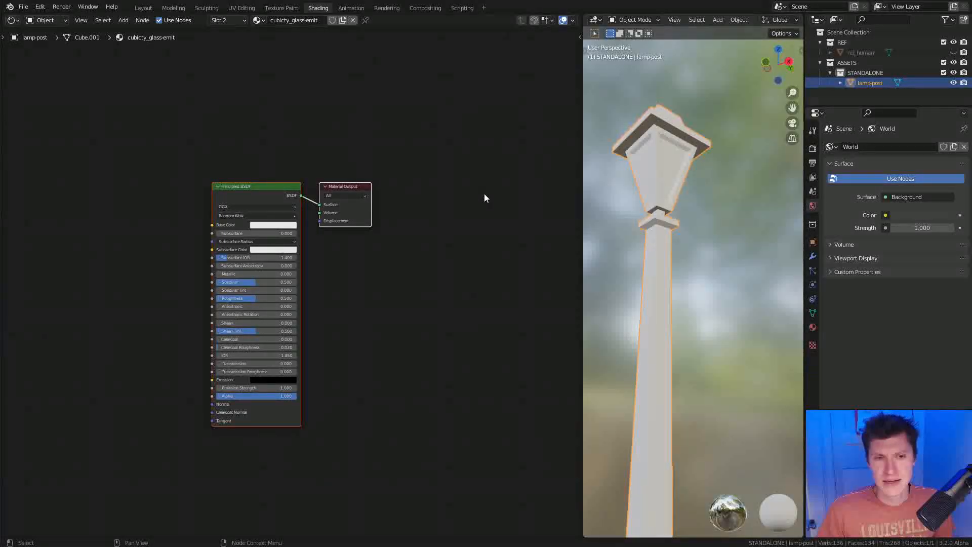
Set the value (V) of the glass material's base color to 0.9
{"action": "scroll", "coordinate": [354, 198], "scroll_direction": "up", "scroll_amount": 2}
{"action": "left_click", "coordinate": [271, 191]}
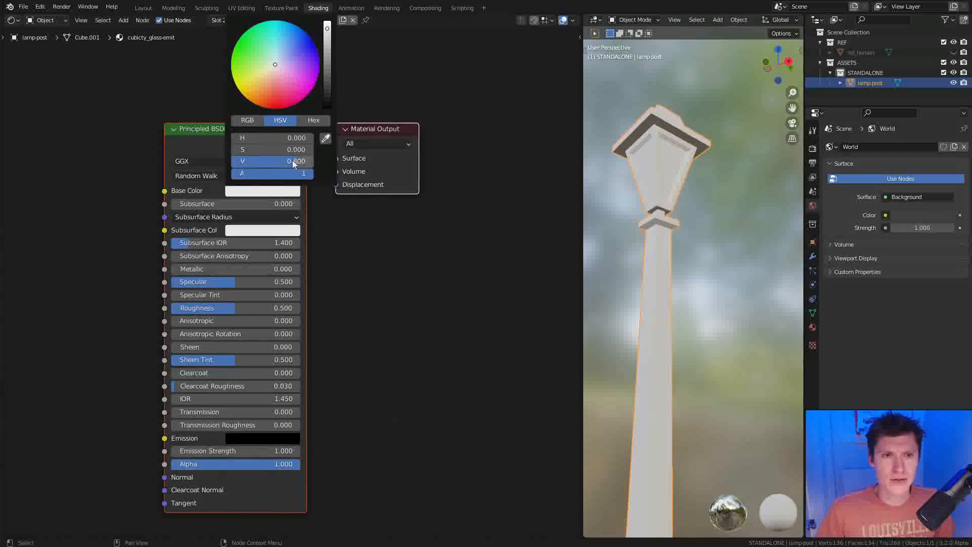
{"action": "left_click", "coordinate": [289, 161]}
{"action": "type", "text": "0.9"}
{"action": "key", "text": "Return"}
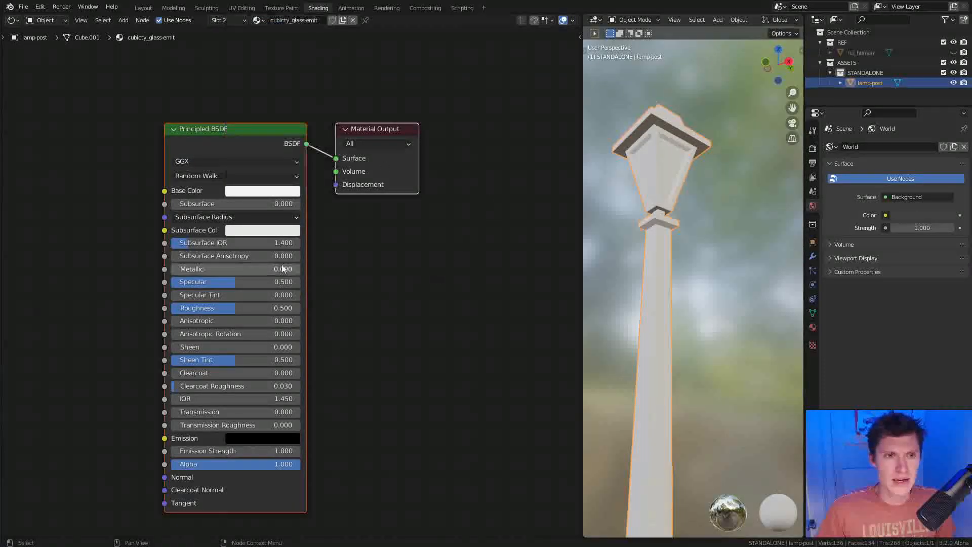
Set the glass material's Specular to 0.3 and its Roughness to 0.05
{"action": "left_click", "coordinate": [231, 282]}
{"action": "key", "text": "BackSpace"}
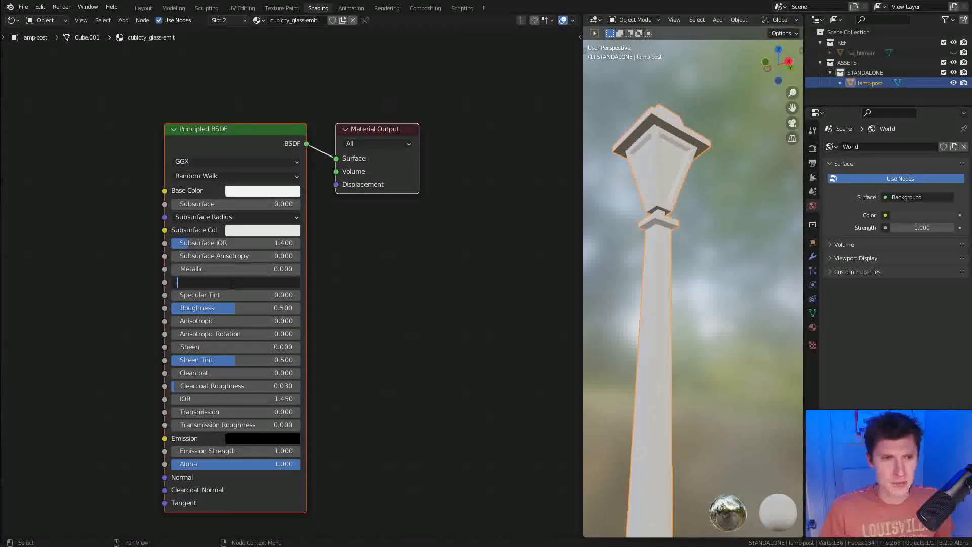
{"action": "type", "text": "0.3"}
{"action": "key", "text": "Return"}
{"action": "left_click", "coordinate": [230, 308]}
{"action": "type", "text": ".0"}
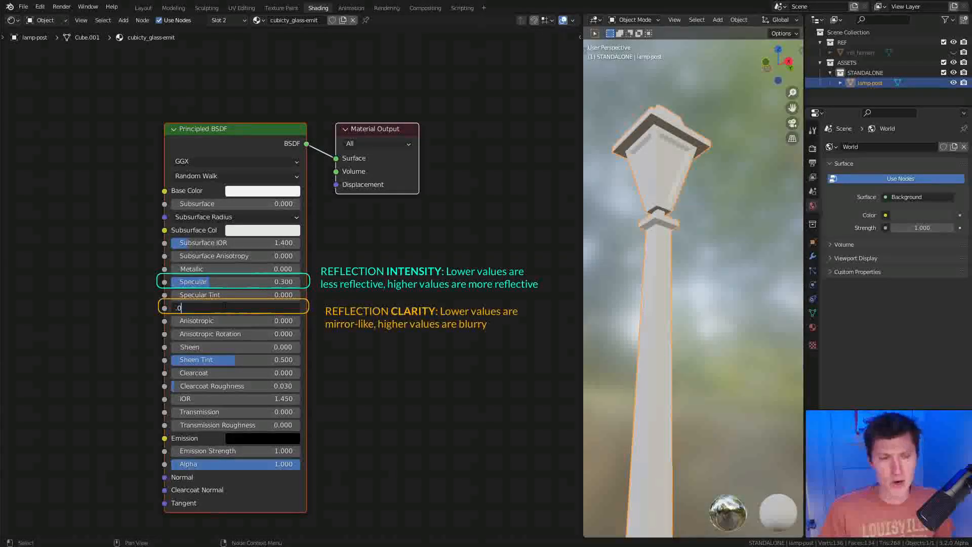
{"action": "type", "text": "5"}
{"action": "key", "text": "Return"}
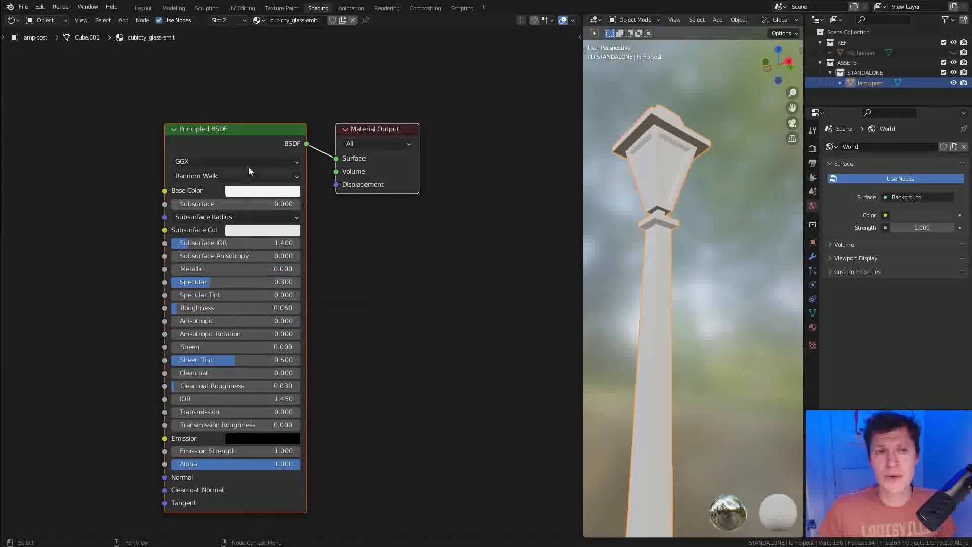
Enter Edit Mode and assign the cubicty_glass-emit material to the four selected glass pane faces of the lantern
{"action": "left_click", "coordinate": [235, 23]}
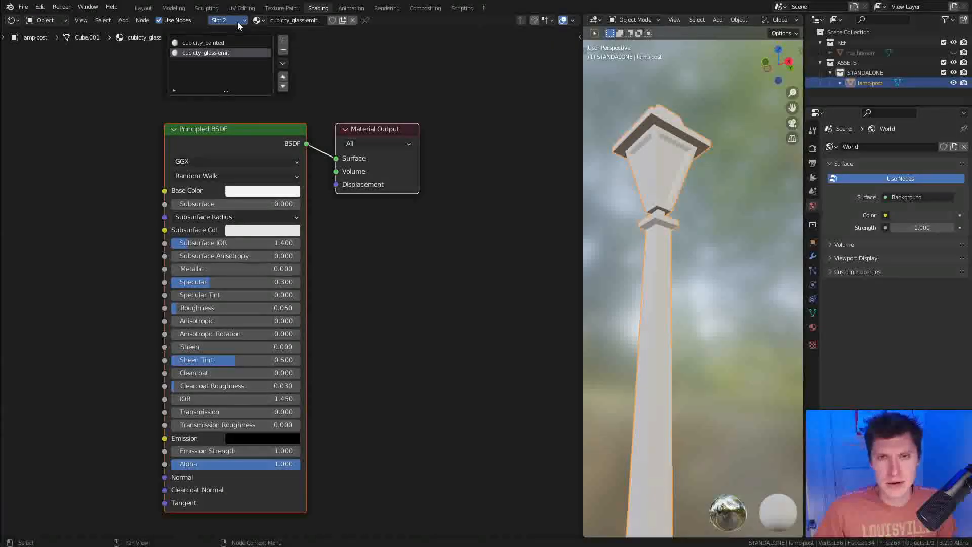
{"action": "middle_click_drag", "start_coordinate": [676, 196], "coordinate": [686, 261]}
{"action": "key", "text": "Tab"}
{"action": "middle_click_drag", "start_coordinate": [686, 260], "coordinate": [705, 207], "text": "ctrl"}
{"action": "middle_click_drag", "start_coordinate": [705, 208], "coordinate": [653, 180], "text": "ctrl"}
{"action": "middle_click_drag", "start_coordinate": [756, 228], "coordinate": [701, 221]}
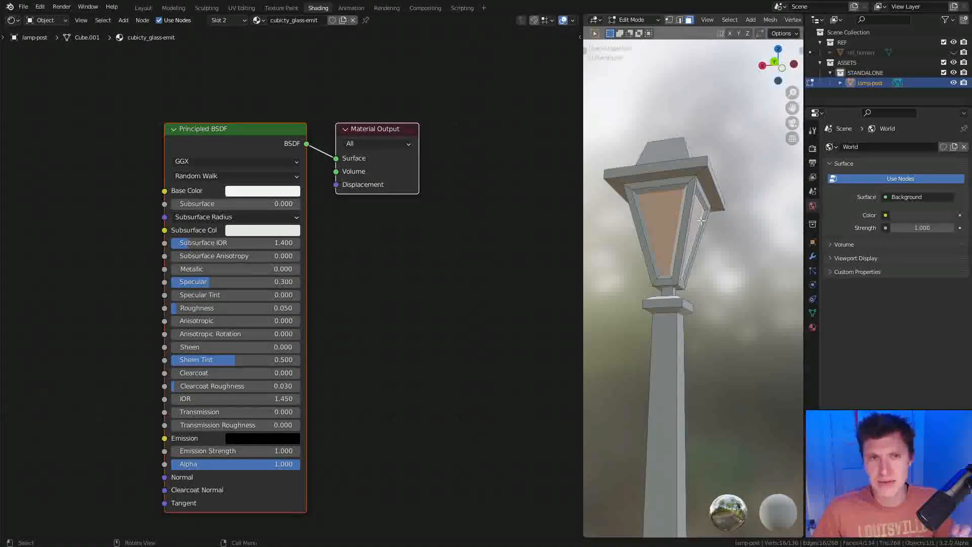
{"action": "left_click", "coordinate": [226, 20]}
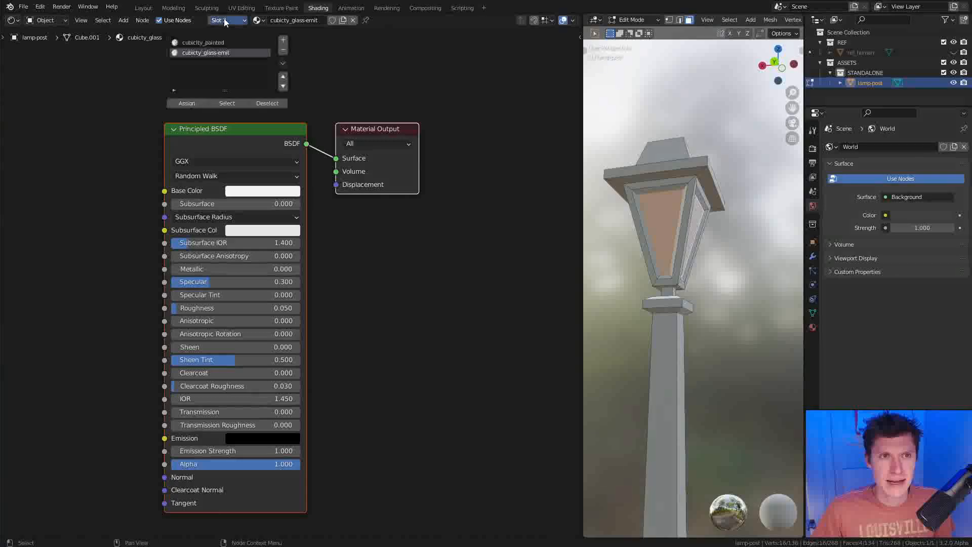
{"action": "left_click", "coordinate": [187, 103]}
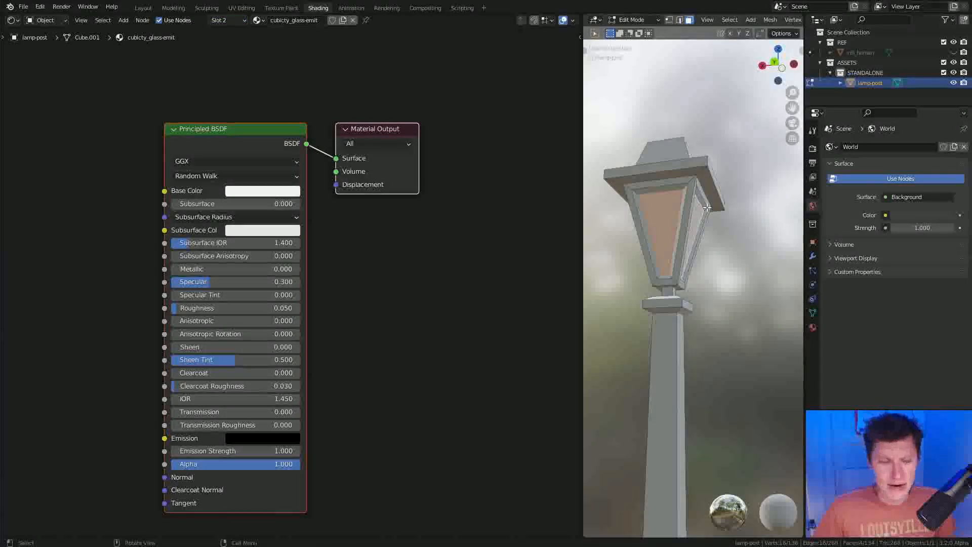
Return to Object Mode and give the cubicity_painted material in slot 1 a medium-light blue base color
{"action": "key", "text": "a"}
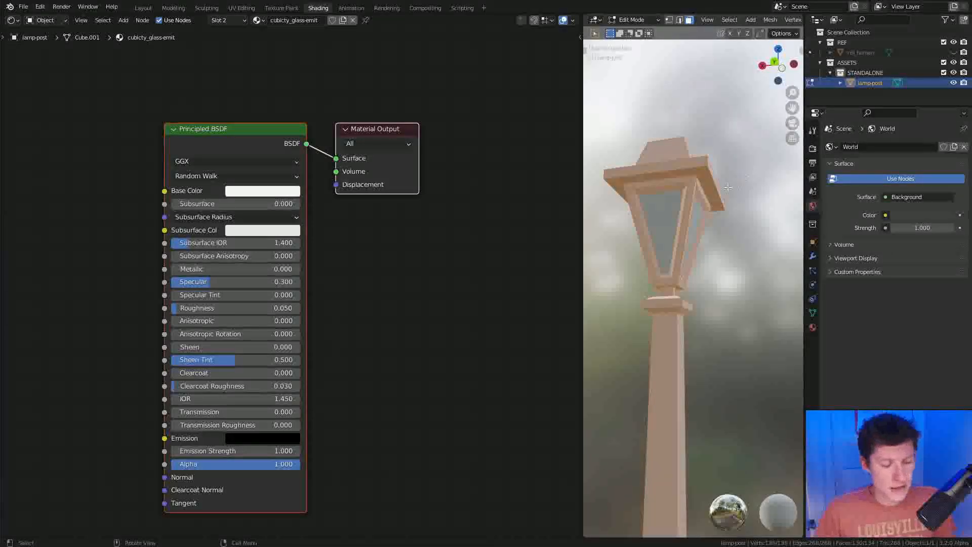
{"action": "key", "text": "Tab"}
{"action": "left_click", "coordinate": [223, 20]}
{"action": "left_click", "coordinate": [210, 43]}
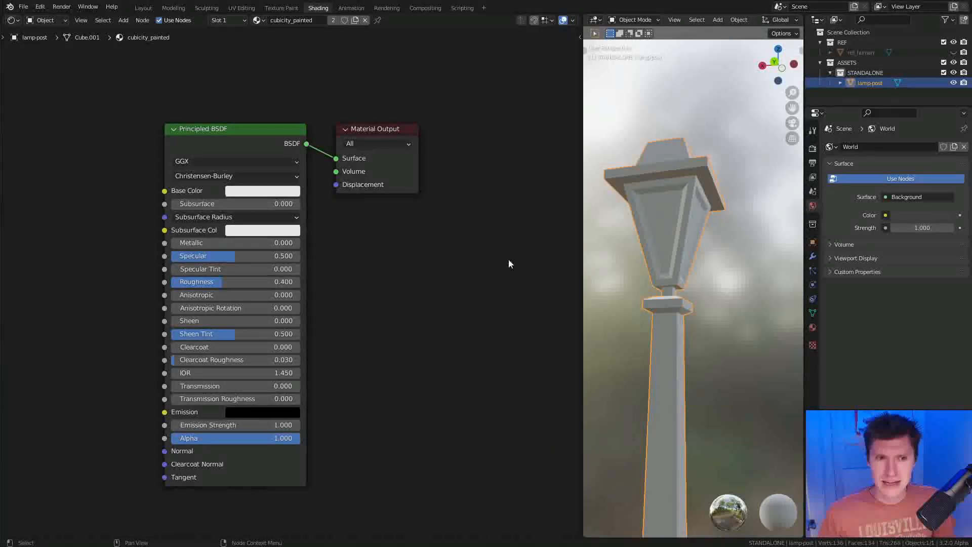
{"action": "left_click", "coordinate": [273, 191]}
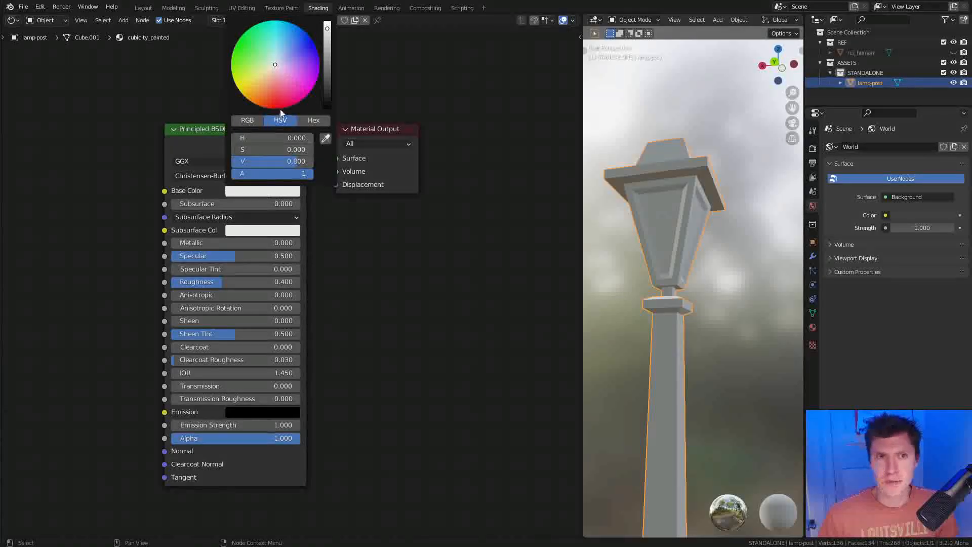
{"action": "left_click_drag", "start_coordinate": [280, 60], "coordinate": [292, 46]}
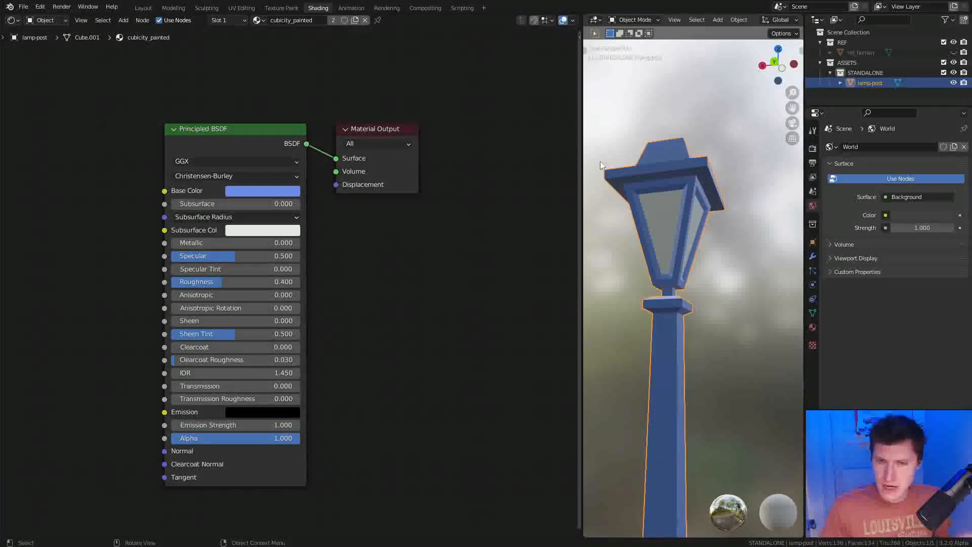
Display the Color Attributes list in the lamp post's mesh data properties
{"action": "middle_click_drag", "start_coordinate": [452, 236], "coordinate": [521, 263]}
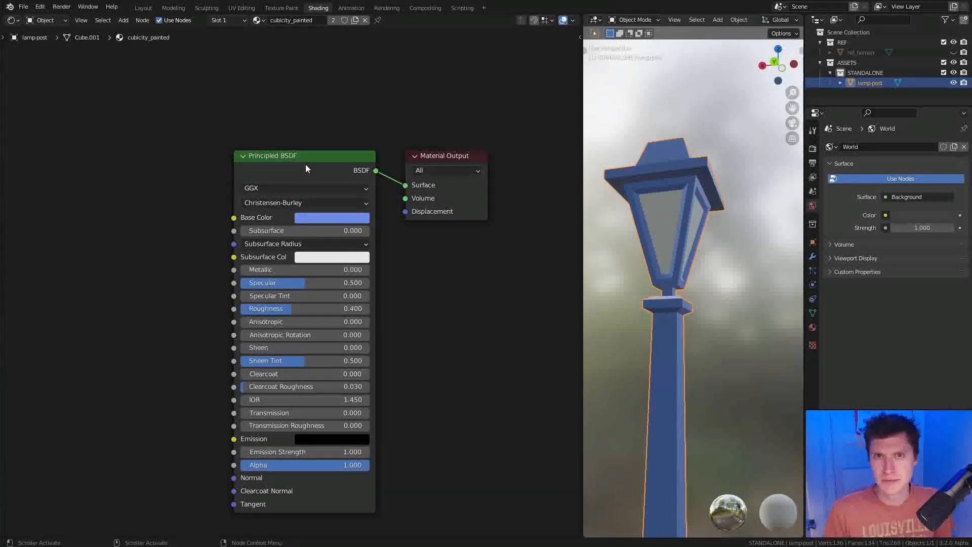
{"action": "left_click", "coordinate": [813, 313]}
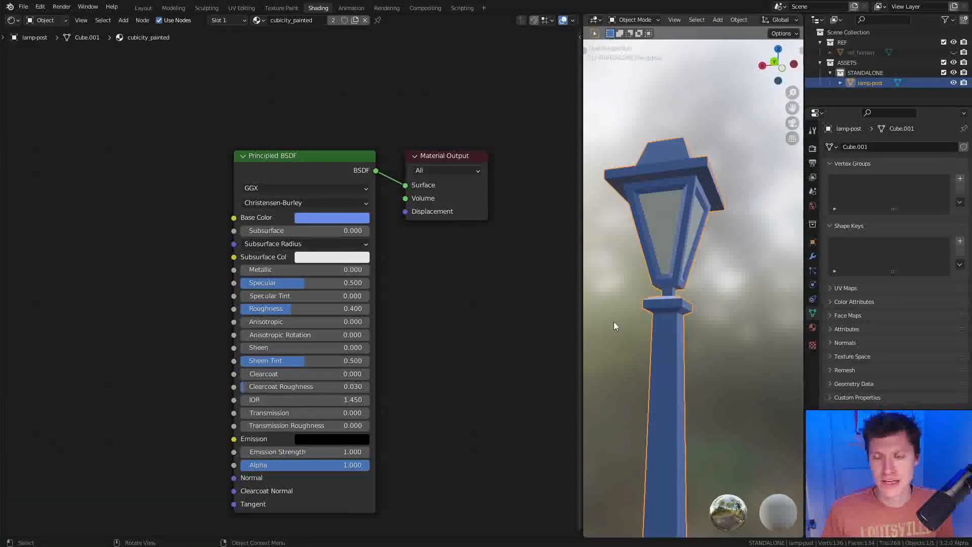
{"action": "left_click", "coordinate": [842, 302]}
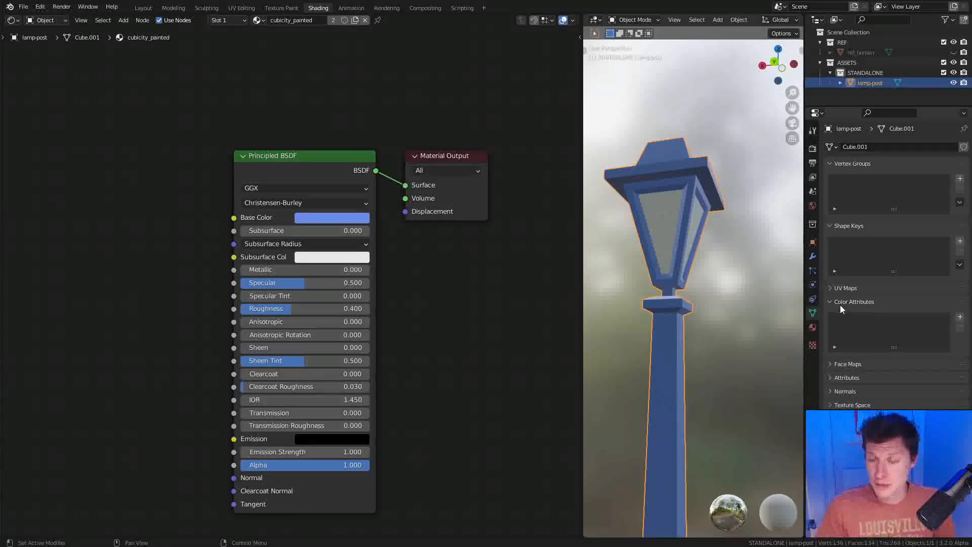
{"action": "left_click", "coordinate": [960, 317]}
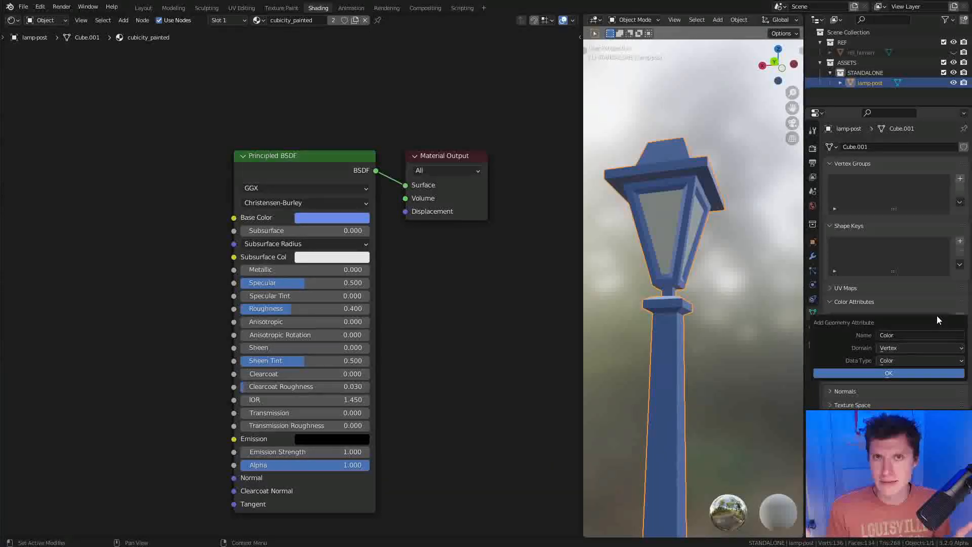
{"action": "left_click", "coordinate": [891, 349]}
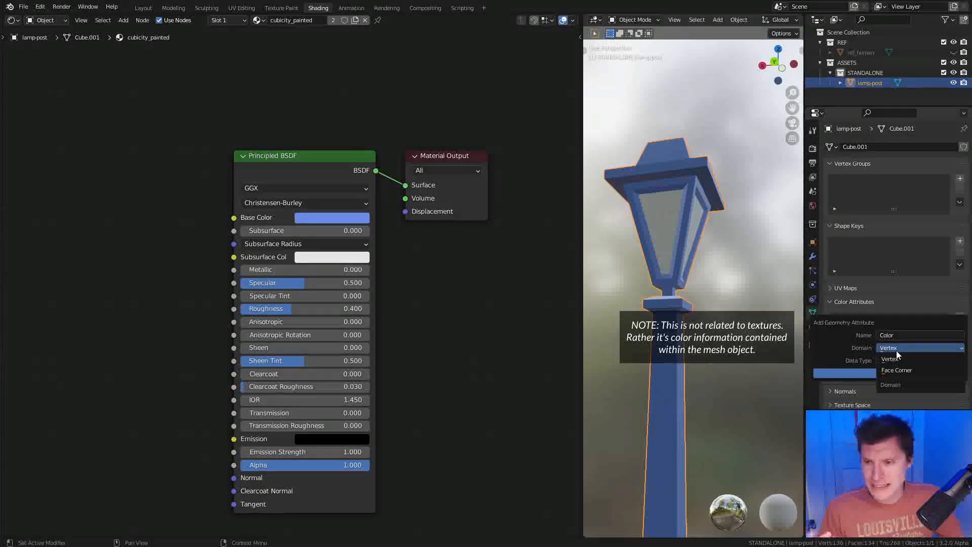
{"action": "left_click", "coordinate": [896, 355]}
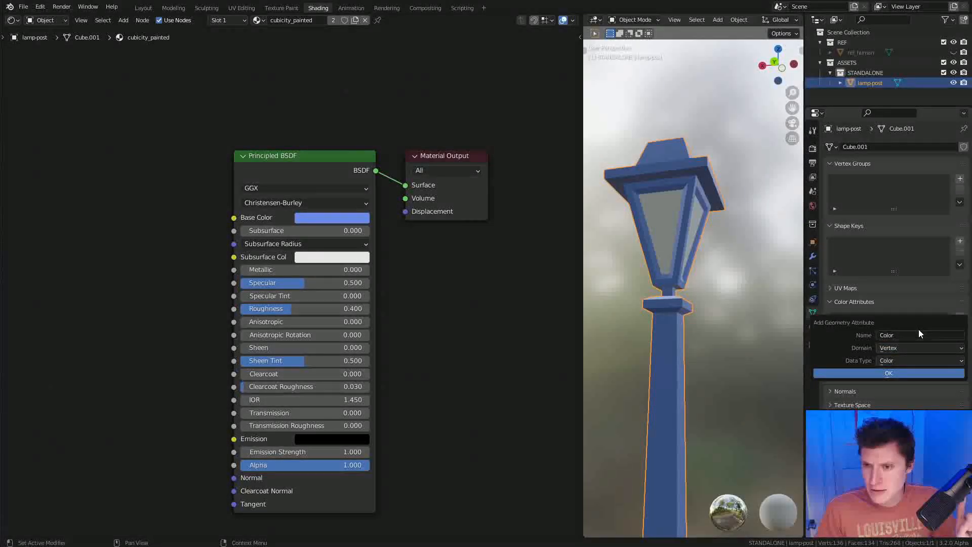
{"action": "left_click", "coordinate": [912, 348]}
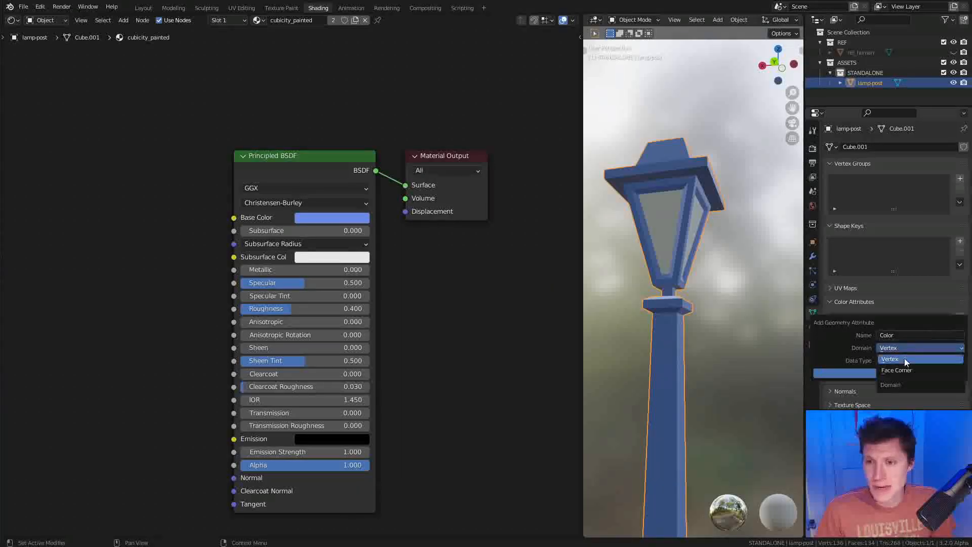
{"action": "left_click", "coordinate": [899, 370]}
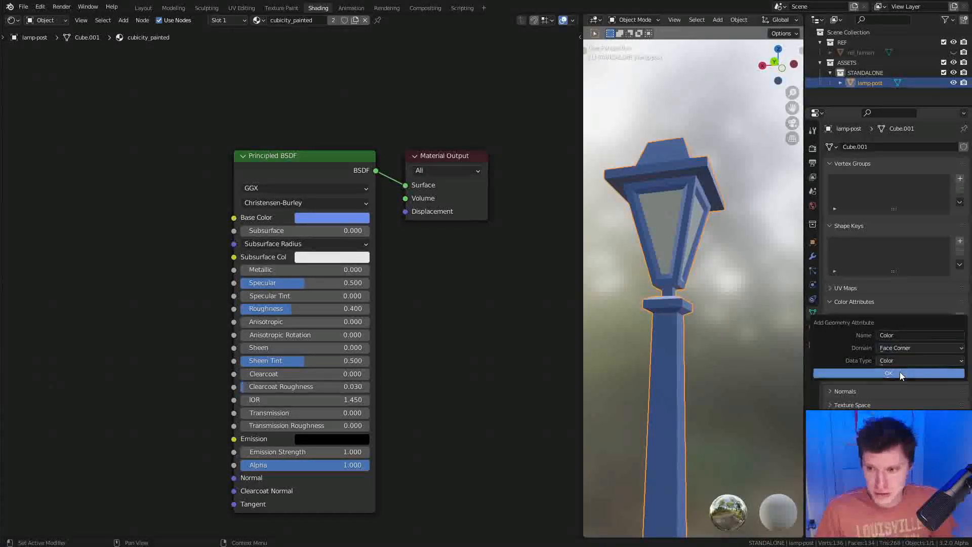
{"action": "left_click", "coordinate": [913, 358]}
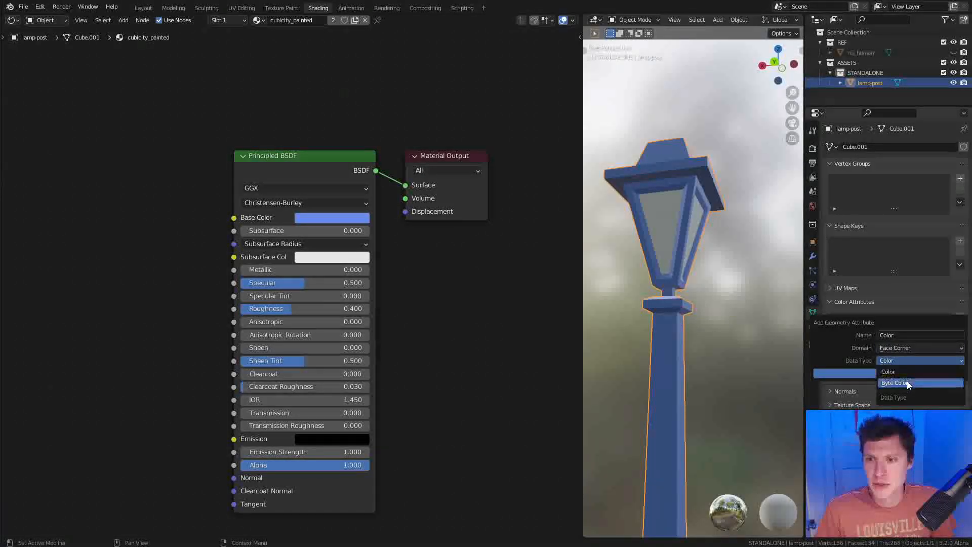
{"action": "left_click", "coordinate": [907, 382]}
{"action": "left_click", "coordinate": [906, 336]}
{"action": "type", "text": "Col"}
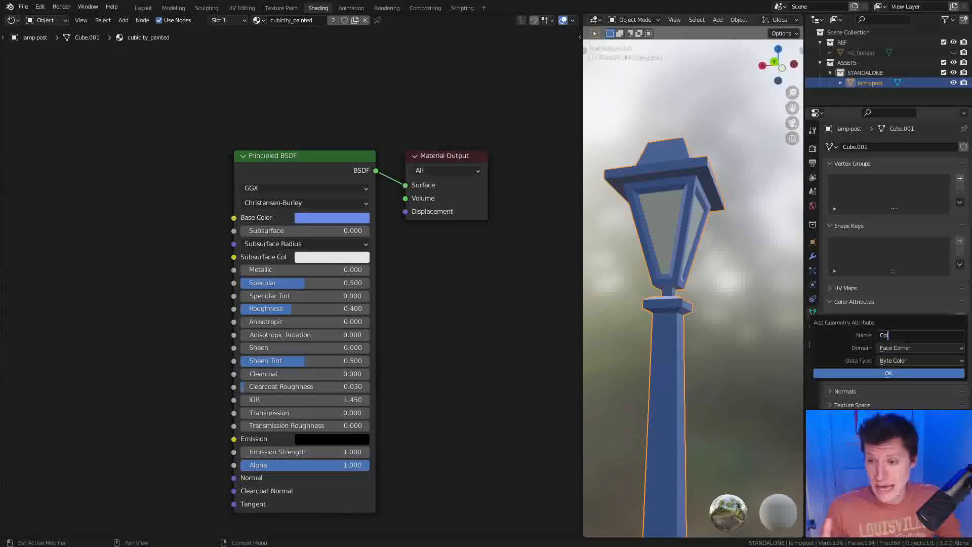
{"action": "type", "text": "or"}
{"action": "key", "text": "Return"}
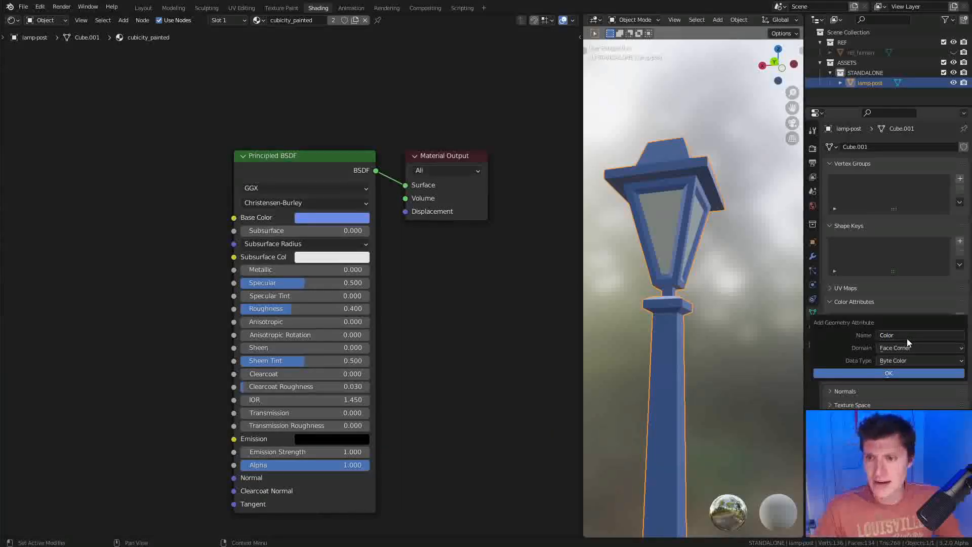
Switch the lamp post to Vertex Paint mode so that it gets a color attribute
{"action": "left_click", "coordinate": [630, 20]}
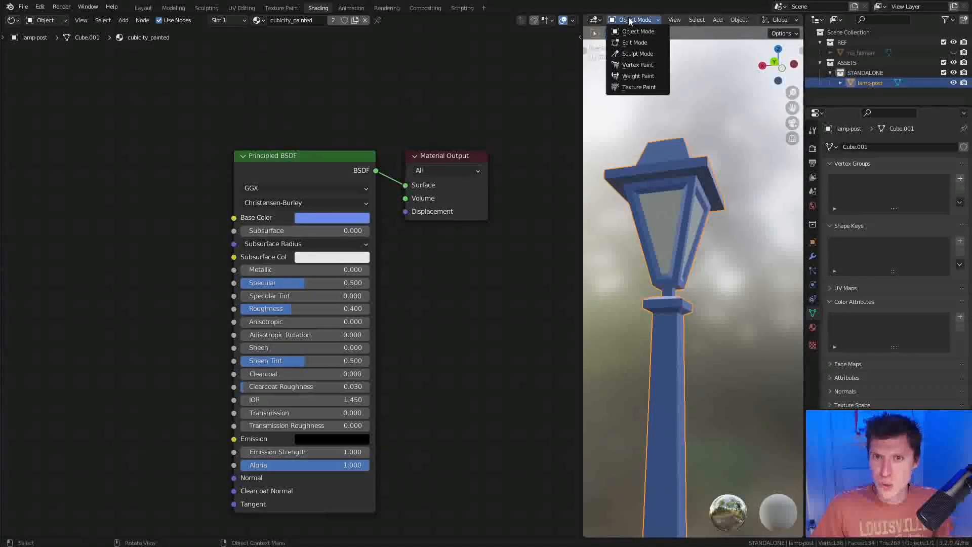
{"action": "left_click", "coordinate": [637, 65]}
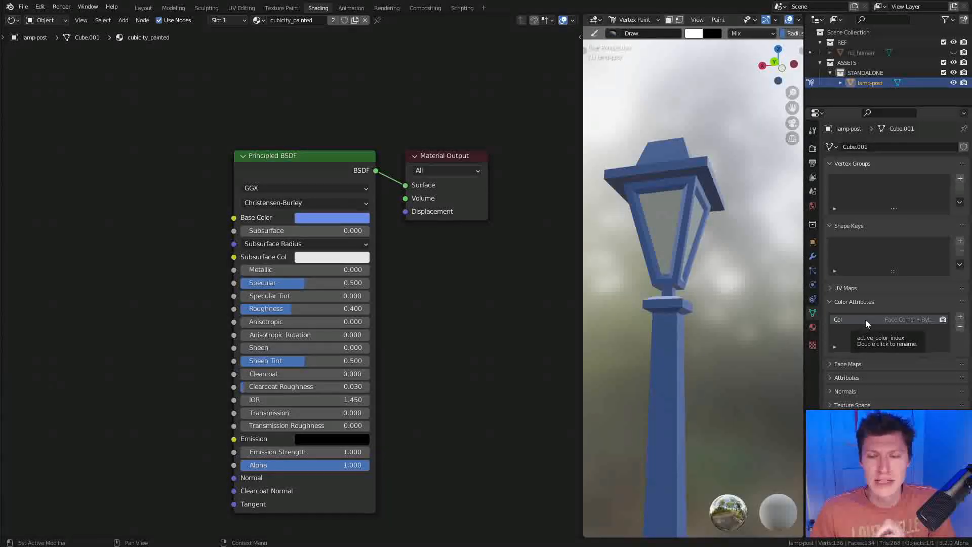
Add an Attribute node for the Col vertex colors to cubicity_painted and connect its Color output to Base Color
{"action": "scroll", "coordinate": [258, 117], "scroll_direction": "down", "scroll_amount": 2}
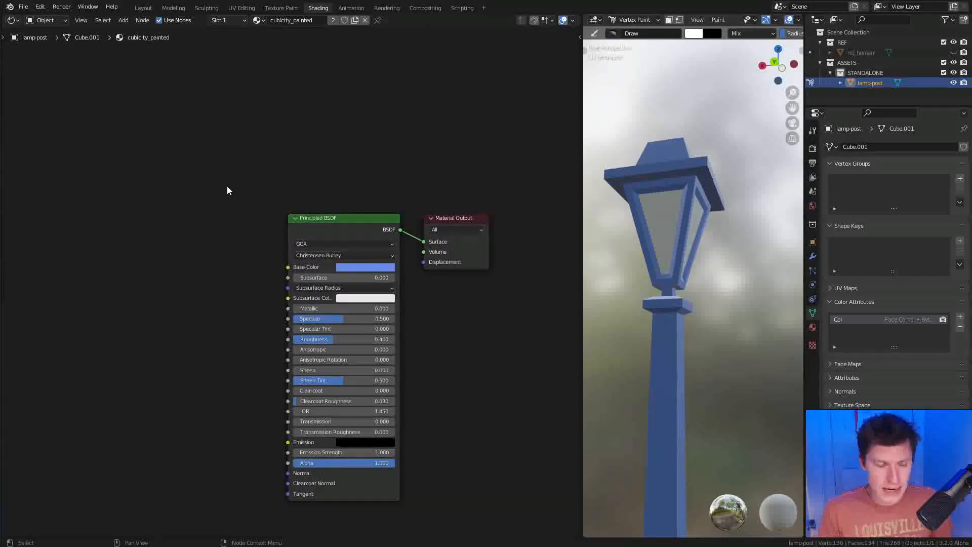
{"action": "key", "text": "shift+a"}
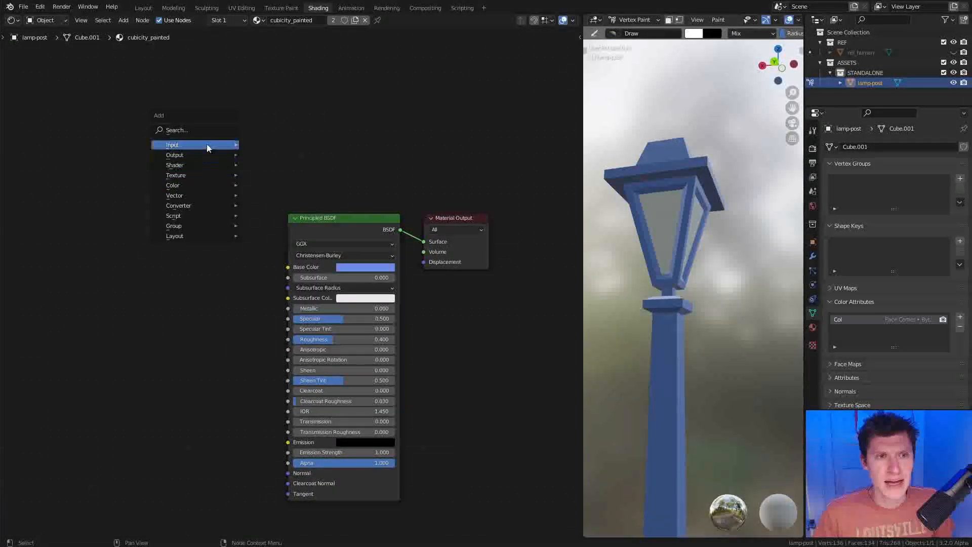
{"action": "mouse_move", "coordinate": [198, 146]}
{"action": "mouse_move", "coordinate": [304, 144]}
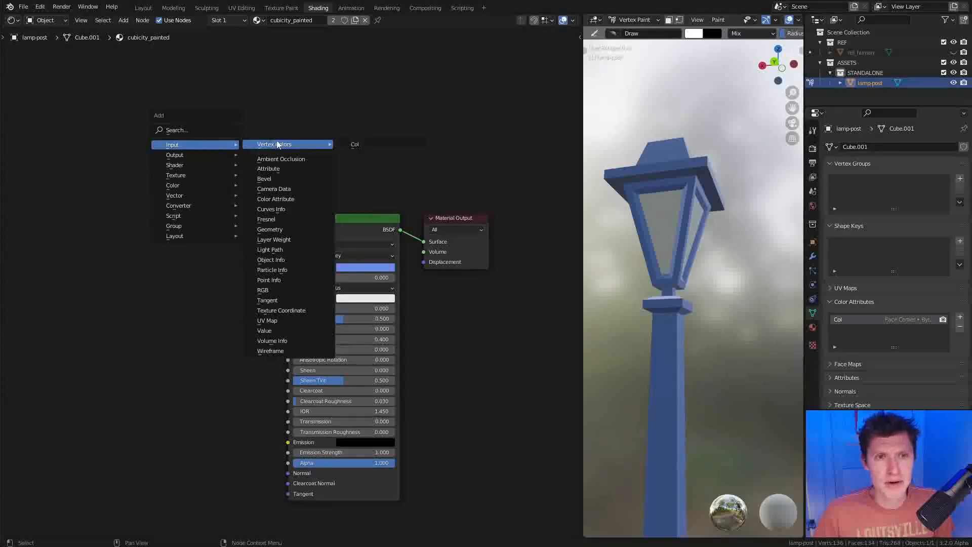
{"action": "left_click", "coordinate": [376, 146]}
{"action": "left_click", "coordinate": [203, 275]}
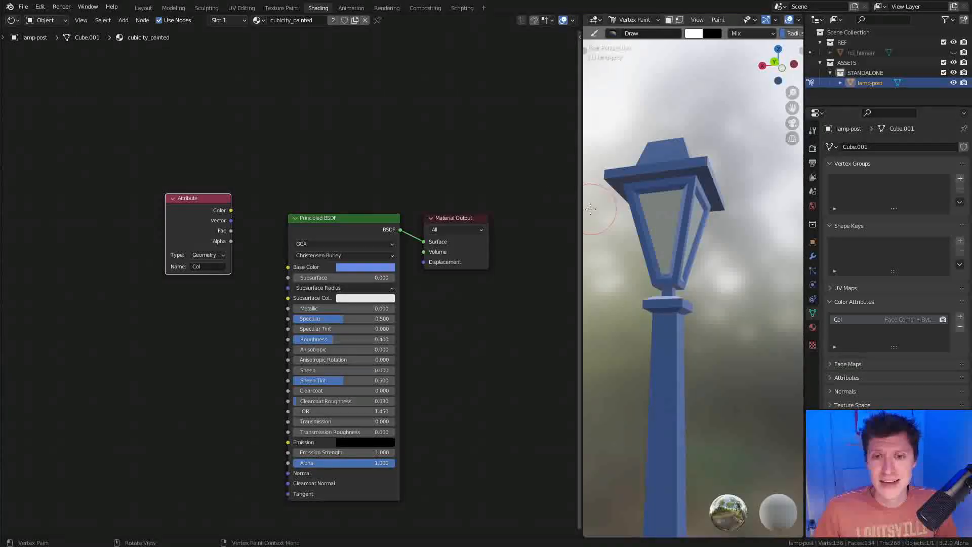
{"action": "left_click_drag", "start_coordinate": [582, 211], "coordinate": [521, 211]}
{"action": "left_click_drag", "start_coordinate": [172, 205], "coordinate": [257, 267]}
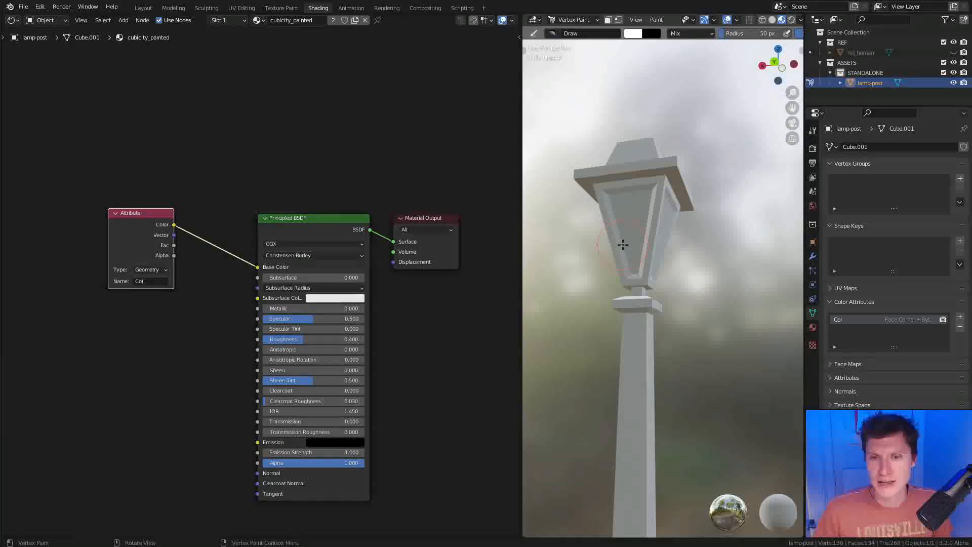
Set the vertex paint color to a dark grey with value 0.127 and fill the whole lamp post with it
{"action": "middle_click_drag", "start_coordinate": [624, 237], "coordinate": [679, 82]}
{"action": "key", "text": "x"}
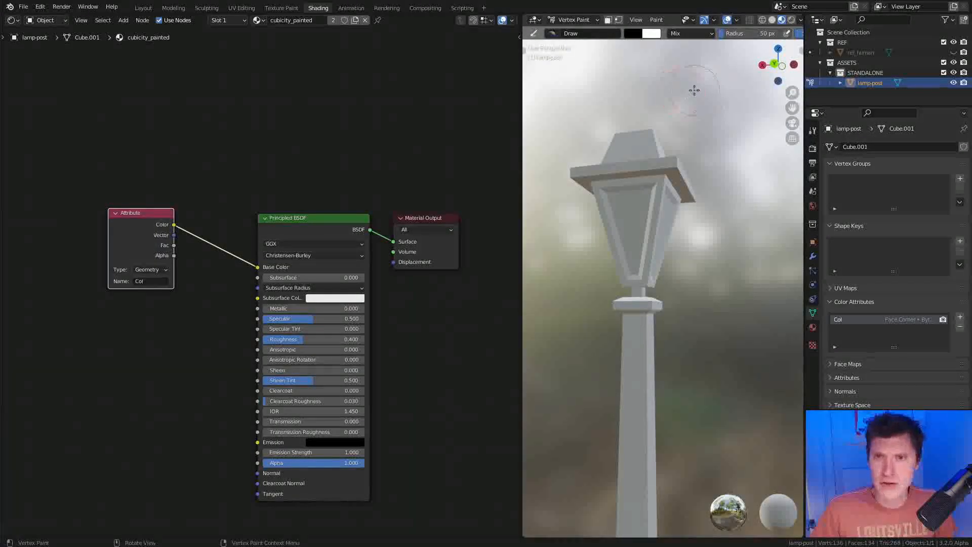
{"action": "left_click", "coordinate": [632, 34]}
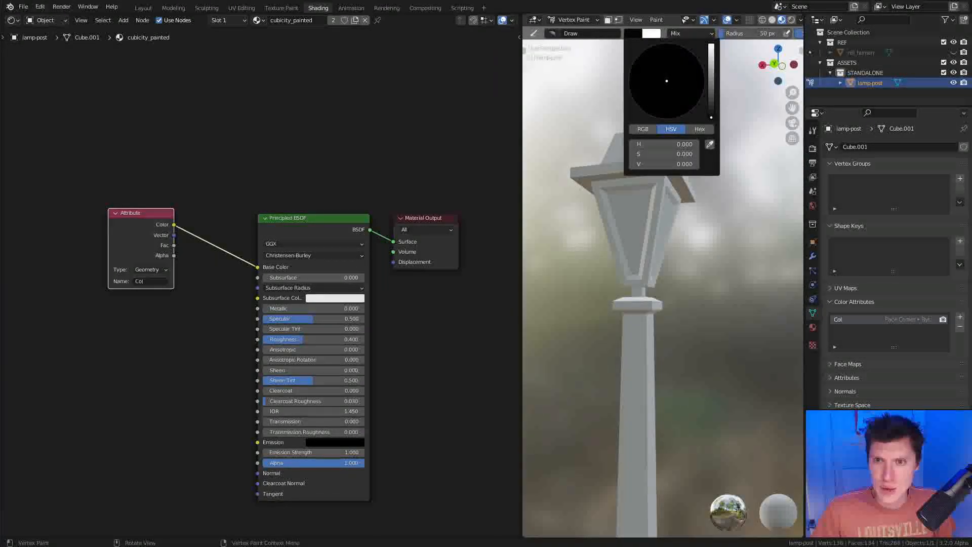
{"action": "left_click_drag", "start_coordinate": [711, 116], "coordinate": [711, 110]}
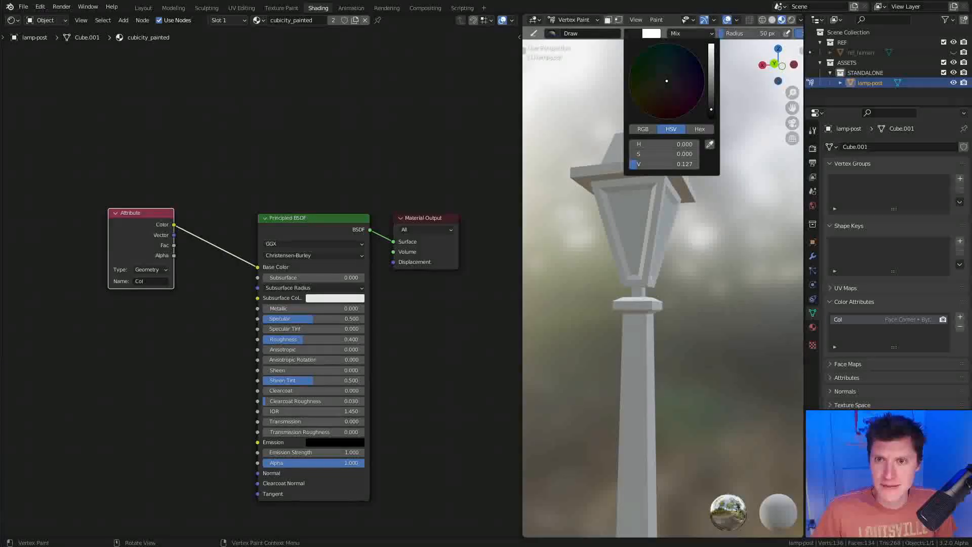
{"action": "key", "text": "shift+k"}
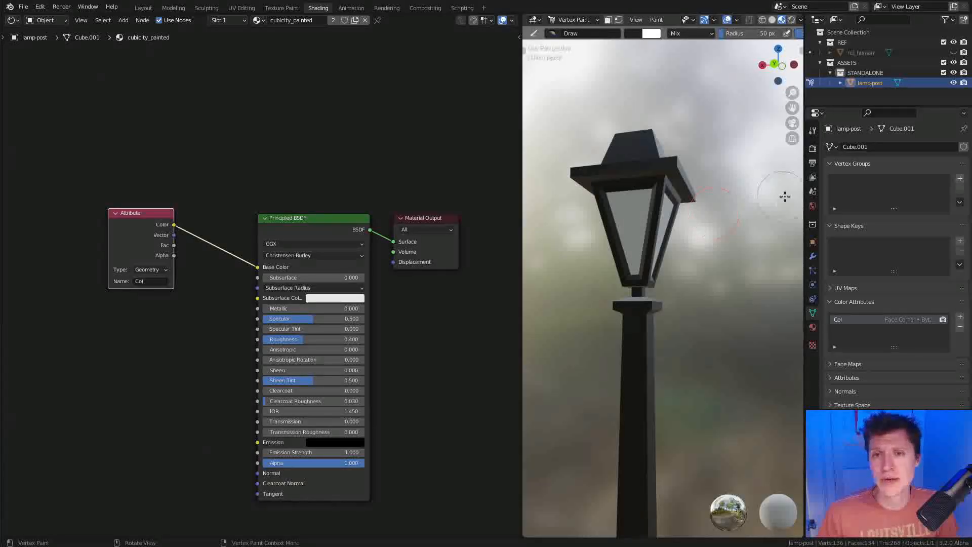
{"action": "middle_click_drag", "start_coordinate": [784, 199], "coordinate": [718, 159], "text": "ctrl"}
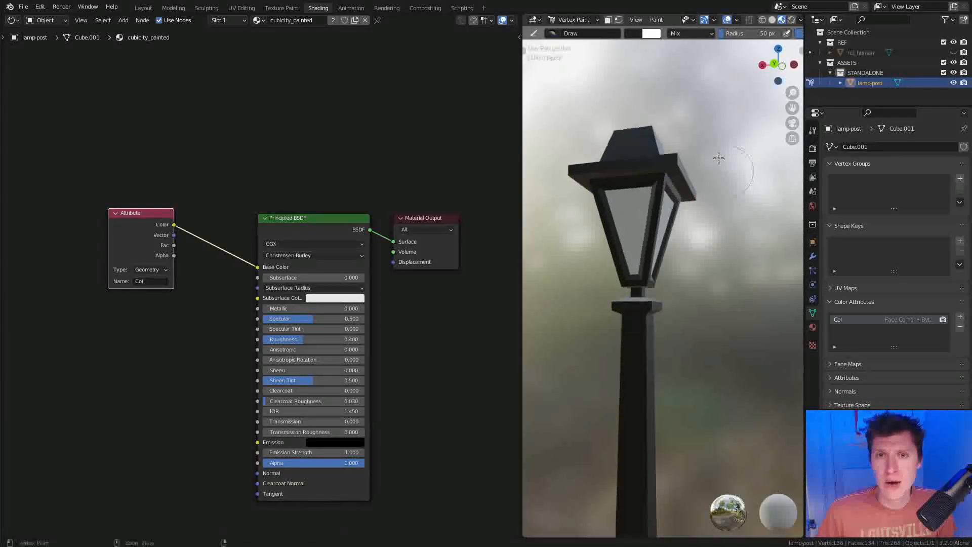
Enable face paint masking, invert the selection to only the four lantern glass faces, and fill them with white
{"action": "left_click", "coordinate": [608, 20]}
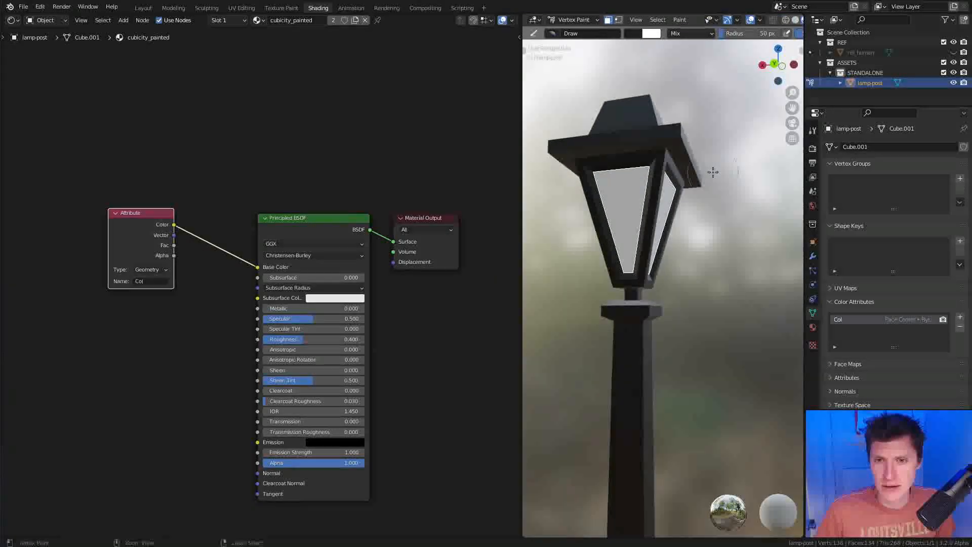
{"action": "key", "text": "Tab"}
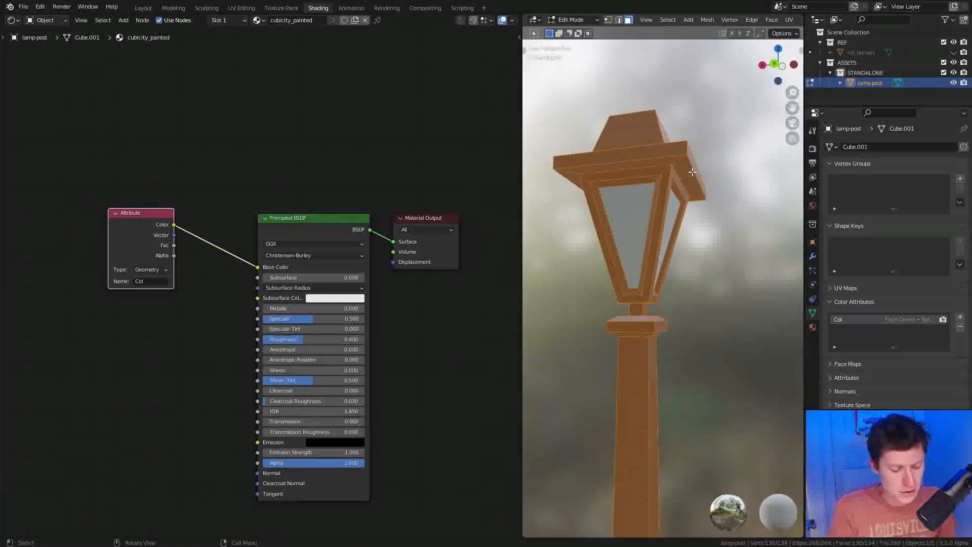
{"action": "key", "text": "ctrl+i"}
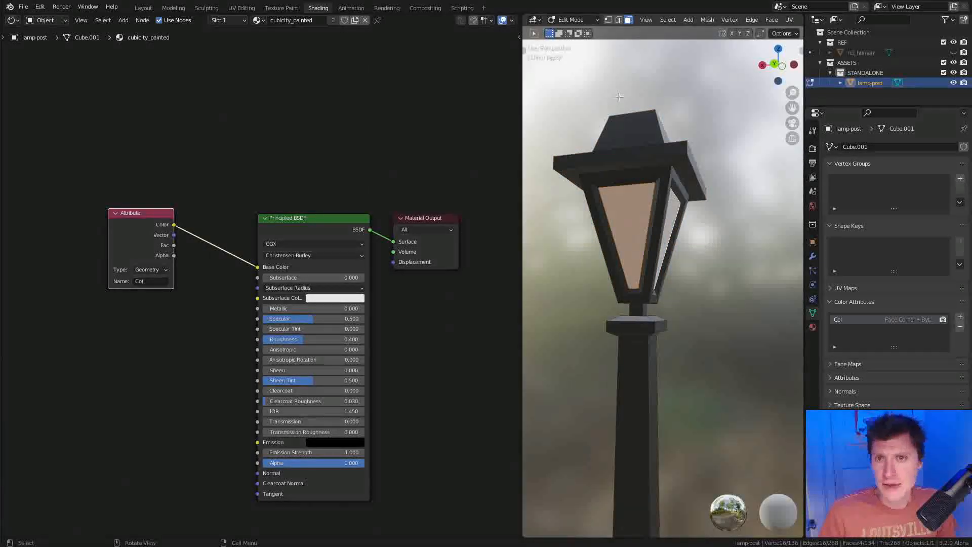
{"action": "key", "text": "Tab"}
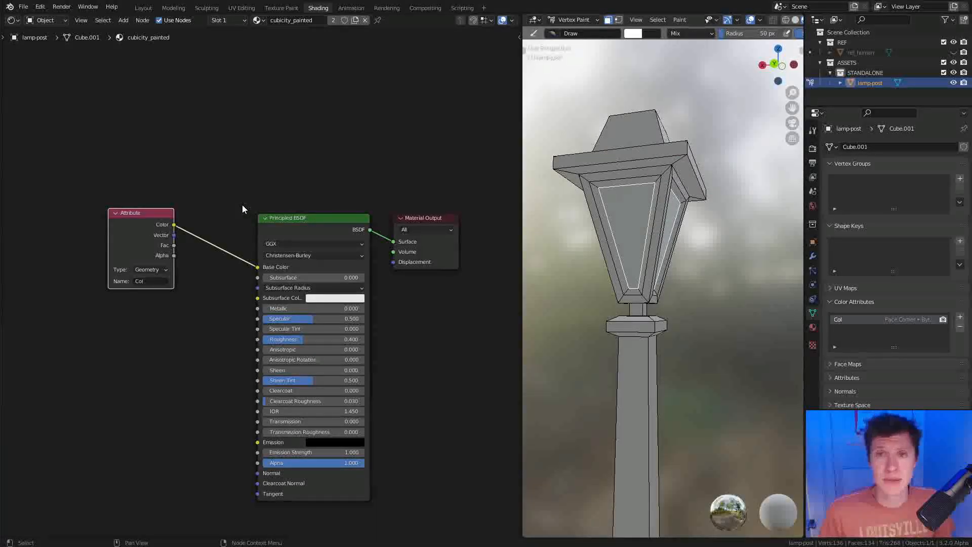
Display the vertex colors in solid shading with Flat lighting and Color set to Color, and turn off face paint masking
{"action": "scroll", "coordinate": [727, 19], "scroll_direction": "down", "scroll_amount": 2}
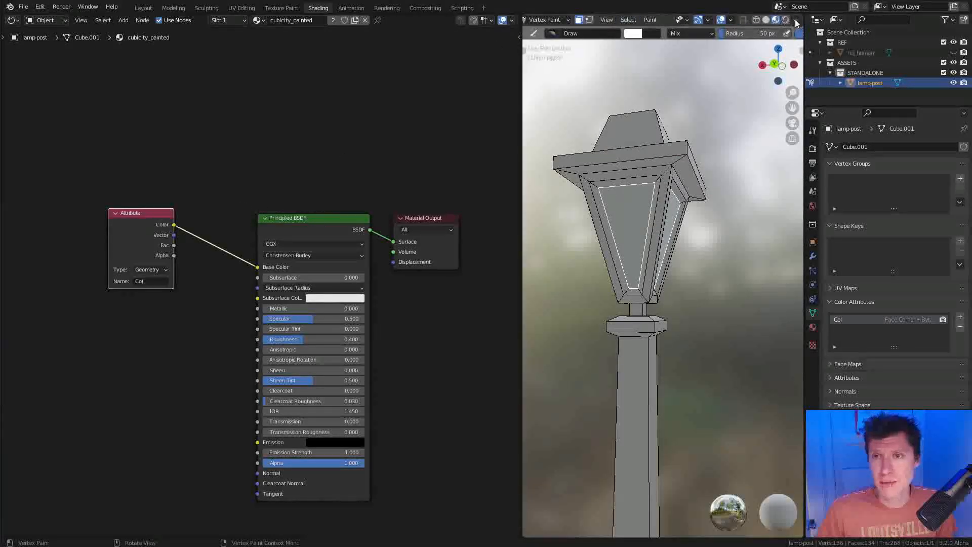
{"action": "left_click", "coordinate": [765, 19]}
{"action": "left_click", "coordinate": [794, 20]}
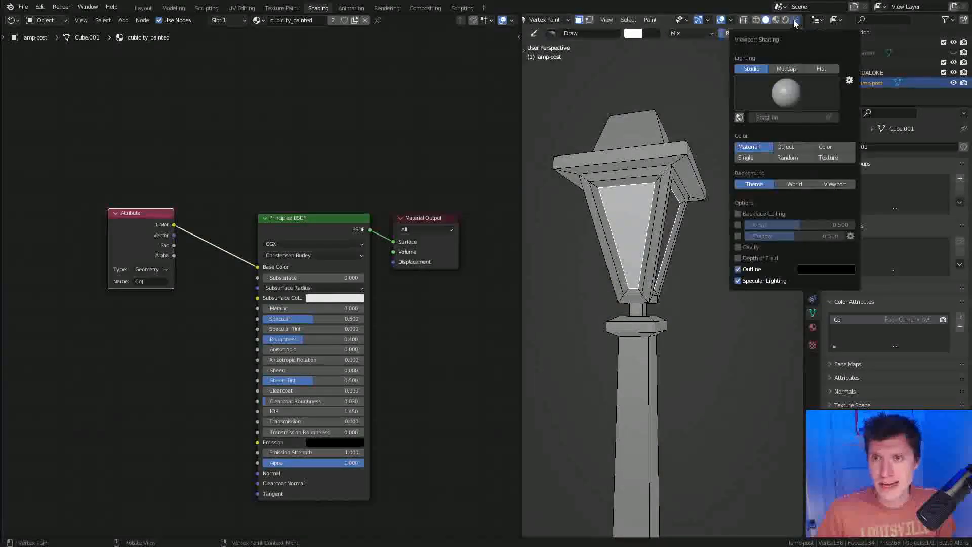
{"action": "left_click", "coordinate": [822, 69]}
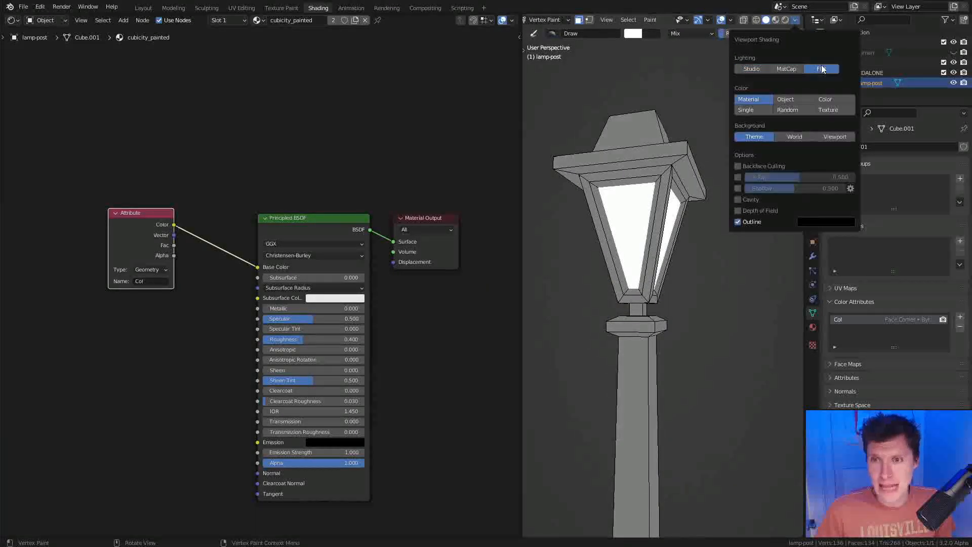
{"action": "left_click", "coordinate": [832, 101]}
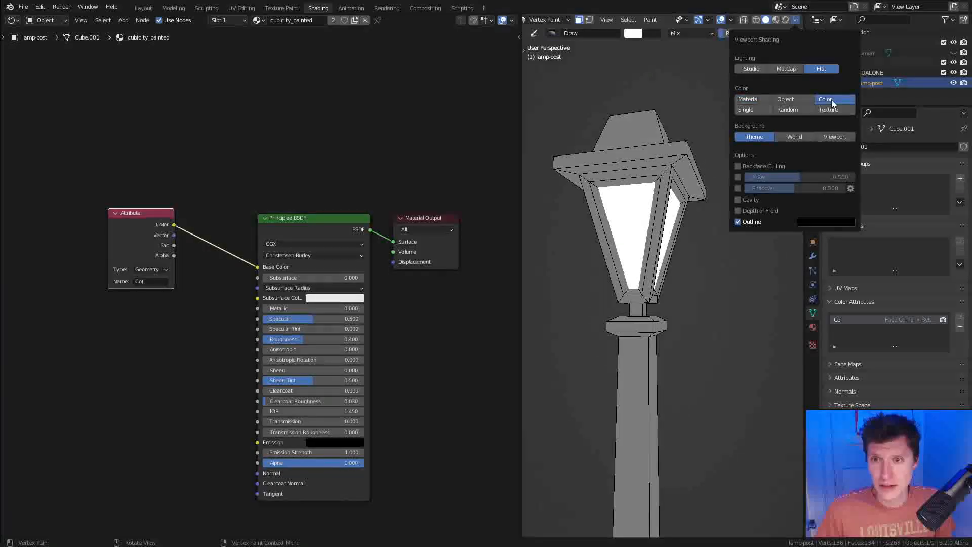
{"action": "left_click", "coordinate": [579, 20]}
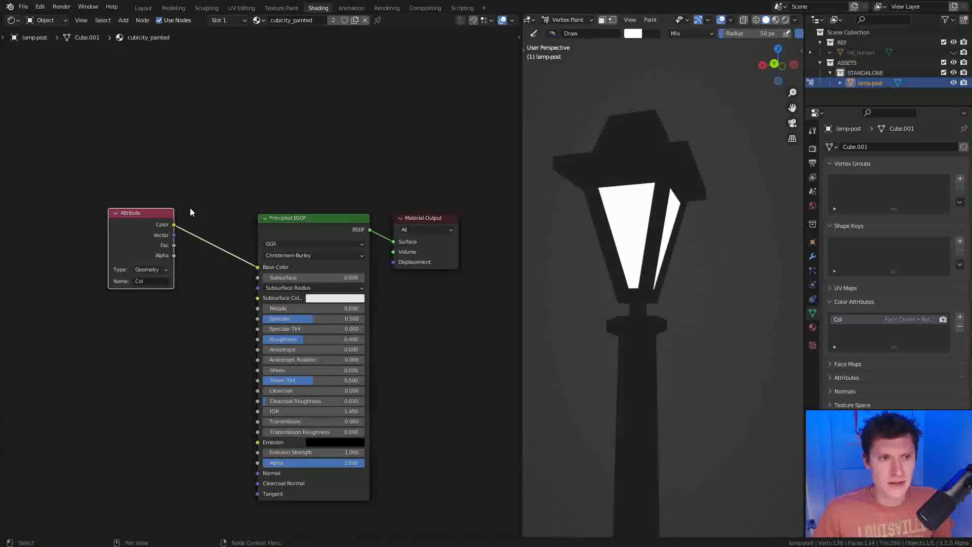
Copy the Attribute node into the cubicty_glass-emit material, connect its Color to Base Color, and return the viewport to Material Preview
{"action": "left_click", "coordinate": [242, 19]}
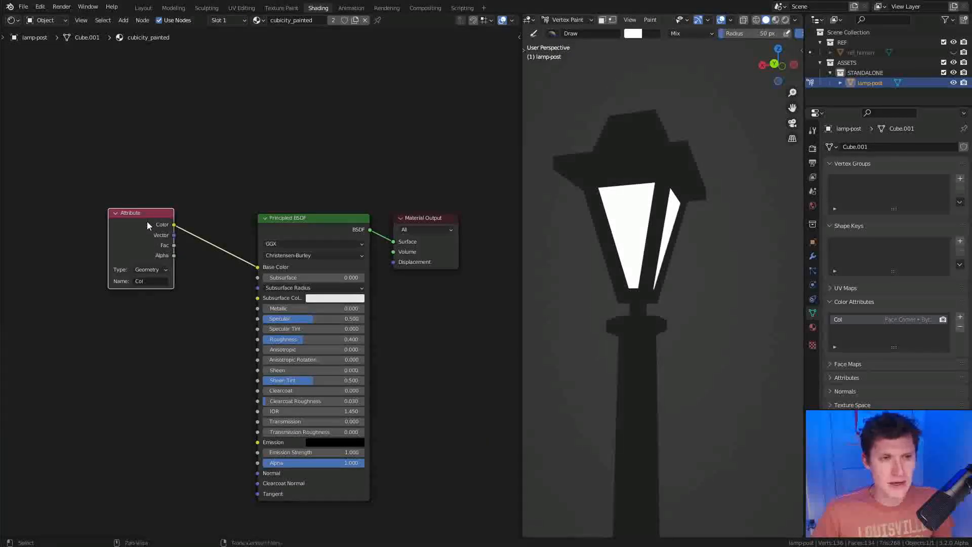
{"action": "left_click", "coordinate": [242, 20]}
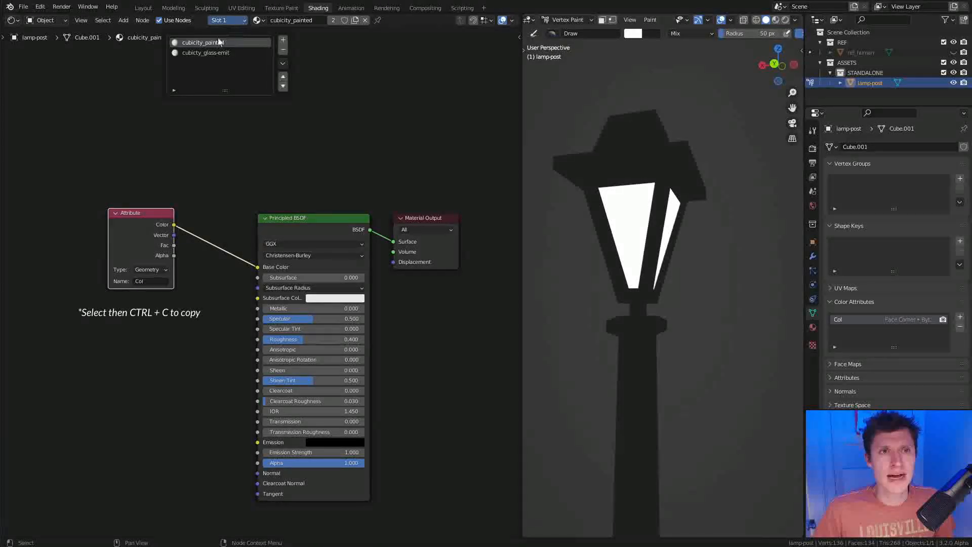
{"action": "left_click", "coordinate": [201, 53]}
{"action": "key", "text": "ctrl+v"}
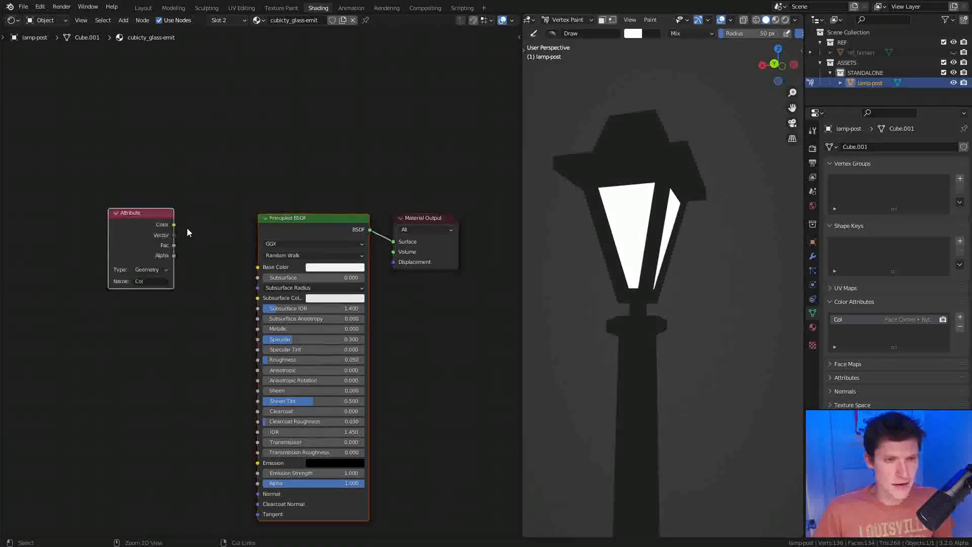
{"action": "left_click_drag", "start_coordinate": [174, 224], "coordinate": [258, 267]}
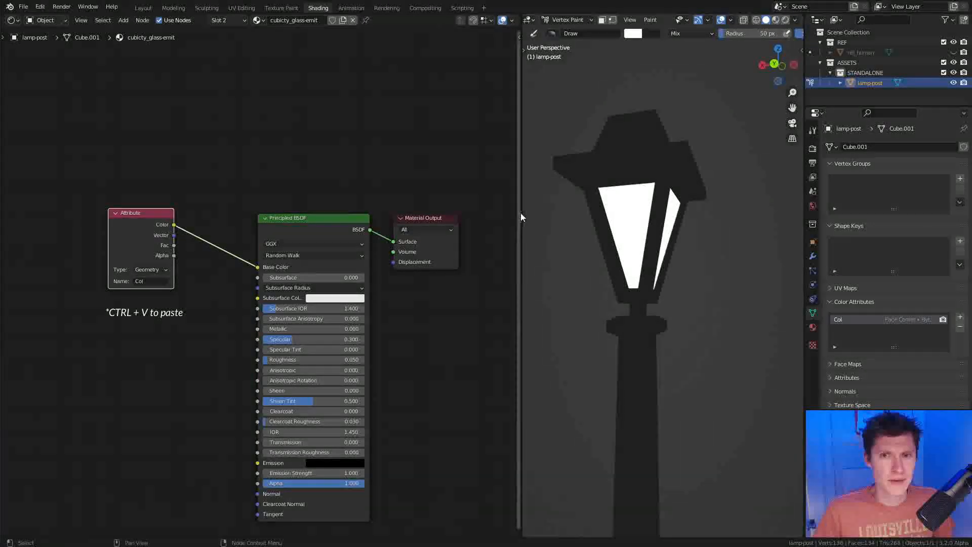
{"action": "key", "text": "z"}
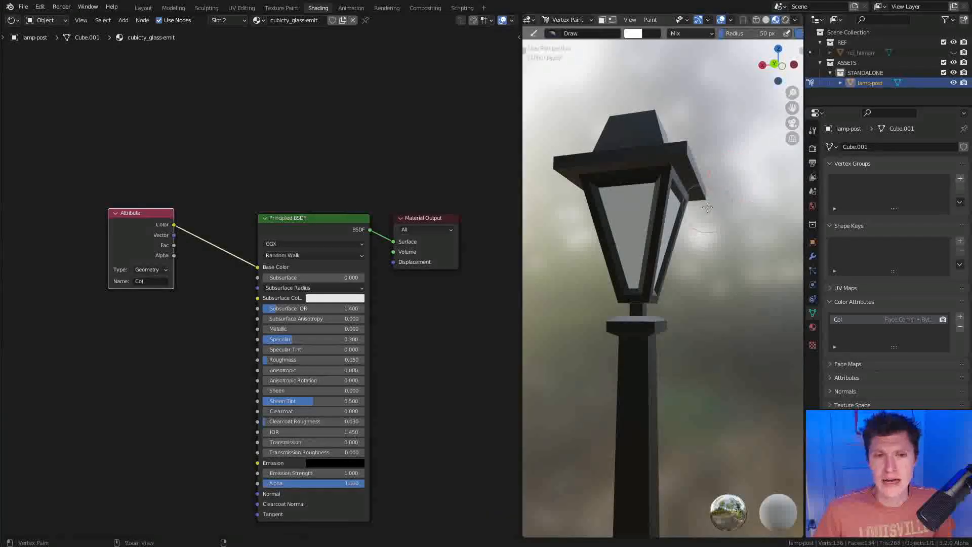
{"action": "left_click_drag", "start_coordinate": [149, 222], "coordinate": [157, 232]}
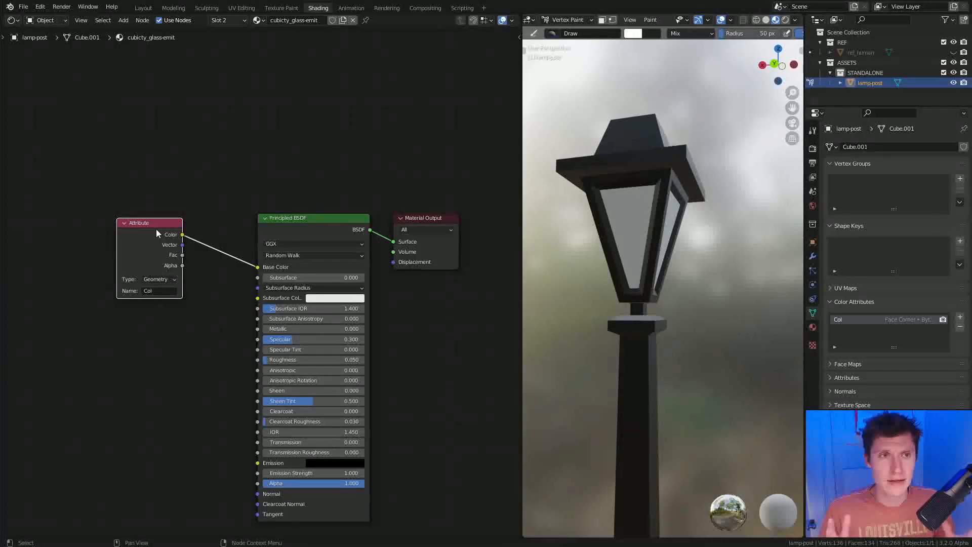
Switch the node editor to the cubicity_painted material in slot 1 and set its Specular to 0.1
{"action": "left_click", "coordinate": [225, 21]}
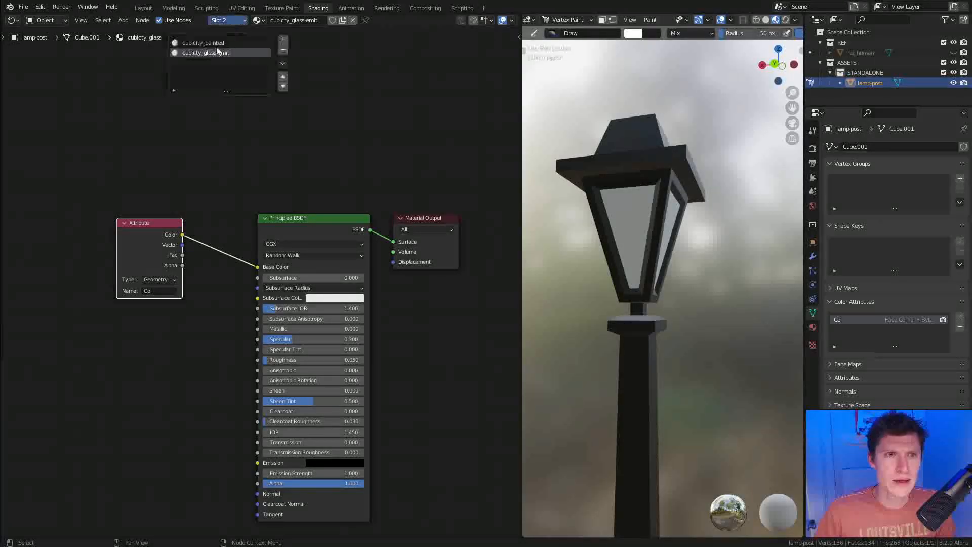
{"action": "left_click", "coordinate": [216, 44]}
{"action": "left_click", "coordinate": [324, 315]}
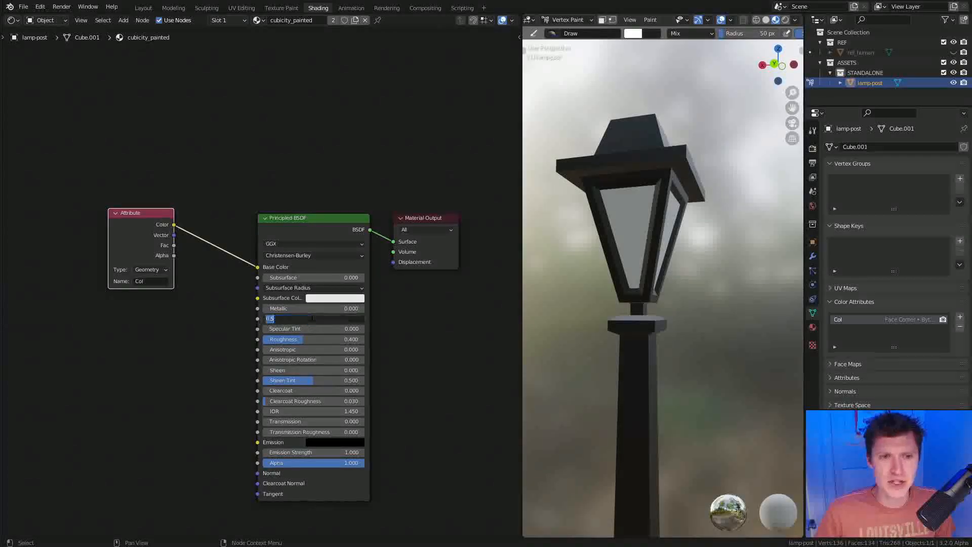
{"action": "type", "text": "0.1"}
{"action": "key", "text": "Return"}
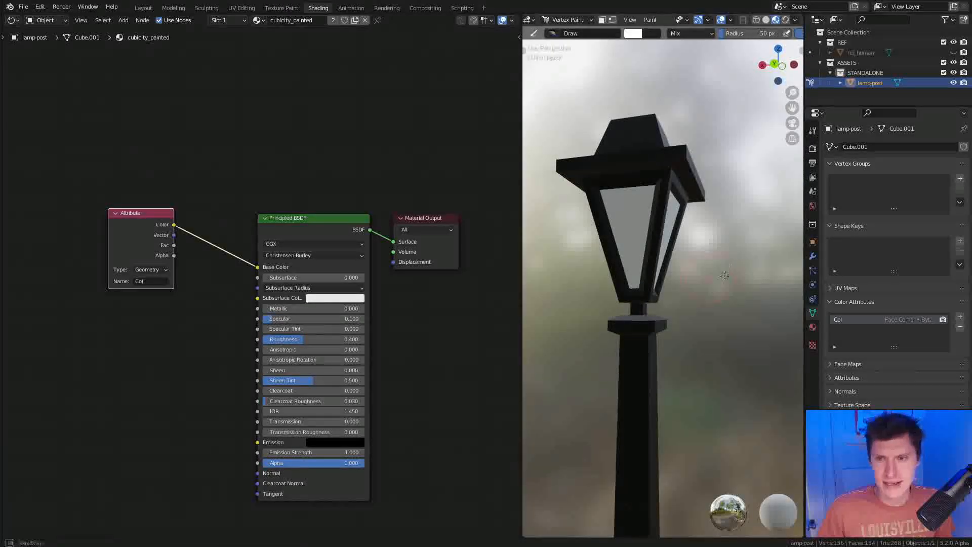
Set the Roughness of cubicity_painted to 0.2 and check the reflections from around the lamp post
{"action": "middle_click_drag", "start_coordinate": [653, 284], "coordinate": [667, 270]}
{"action": "scroll", "coordinate": [668, 270], "scroll_direction": "down", "scroll_amount": 3}
{"action": "left_click", "coordinate": [309, 340]}
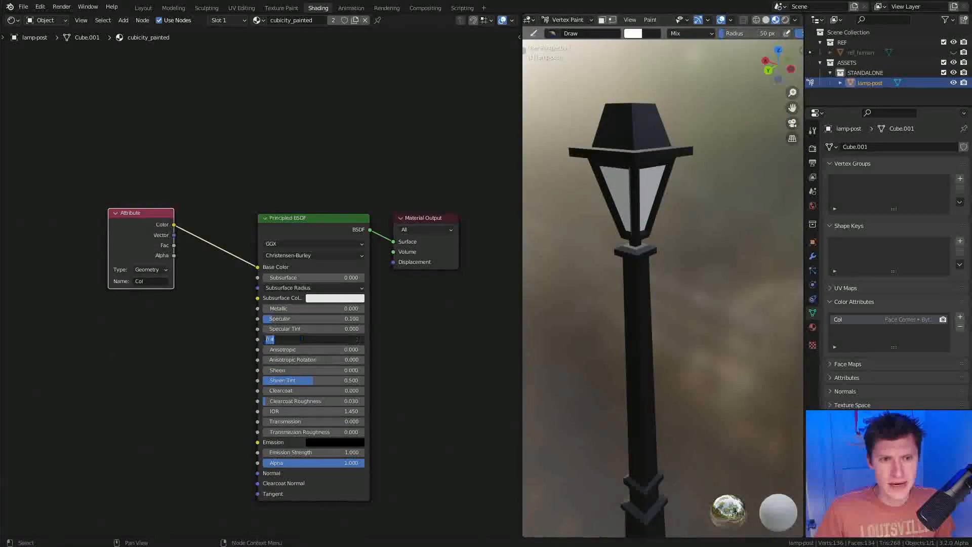
{"action": "type", "text": ".2"}
{"action": "key", "text": "Return"}
{"action": "mouse_move", "coordinate": [674, 238]}
{"action": "middle_mouse_down"}
{"action": "mouse_move", "coordinate": [707, 200]}
{"action": "mouse_move", "coordinate": [728, 277]}
{"action": "mouse_move", "coordinate": [712, 210]}
{"action": "mouse_move", "coordinate": [712, 250]}
{"action": "mouse_move", "coordinate": [753, 253]}
{"action": "mouse_move", "coordinate": [763, 229]}
{"action": "middle_mouse_up"}
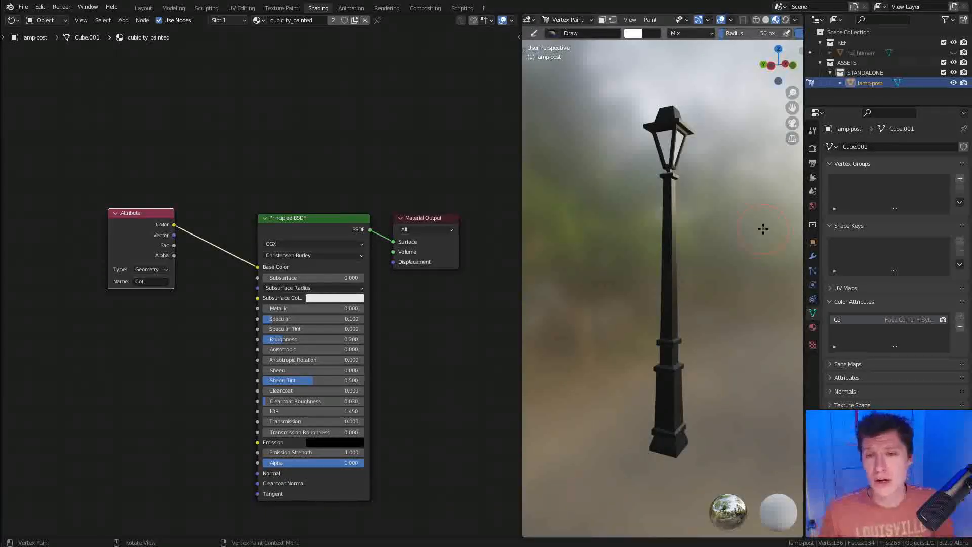
{"action": "middle_click_drag", "start_coordinate": [763, 229], "coordinate": [721, 268]}
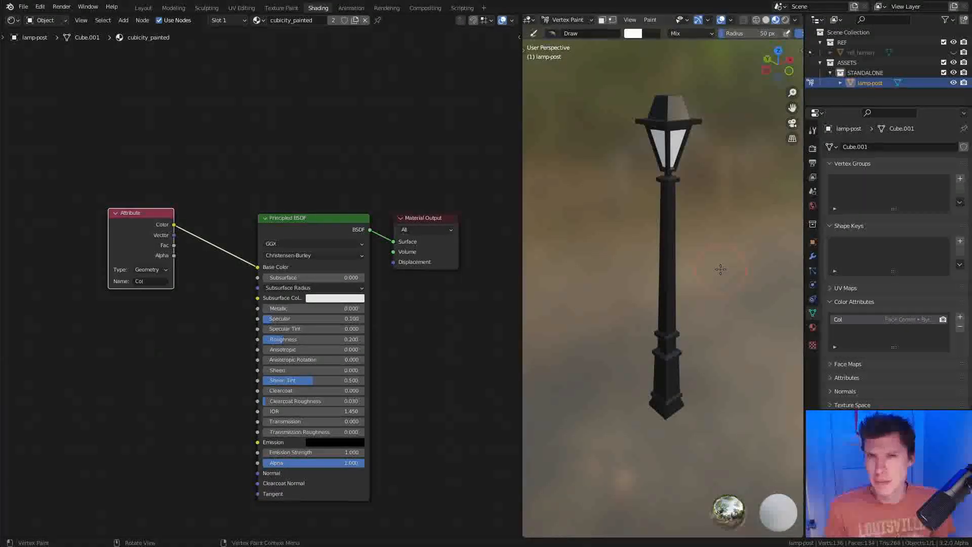
Add a linear Gradient Texture node beside the Attribute node, with Mapping and Texture Coordinate nodes feeding its Vector input
{"action": "middle_click_drag", "start_coordinate": [217, 287], "coordinate": [268, 261]}
{"action": "scroll", "coordinate": [268, 260], "scroll_direction": "down", "scroll_amount": 1}
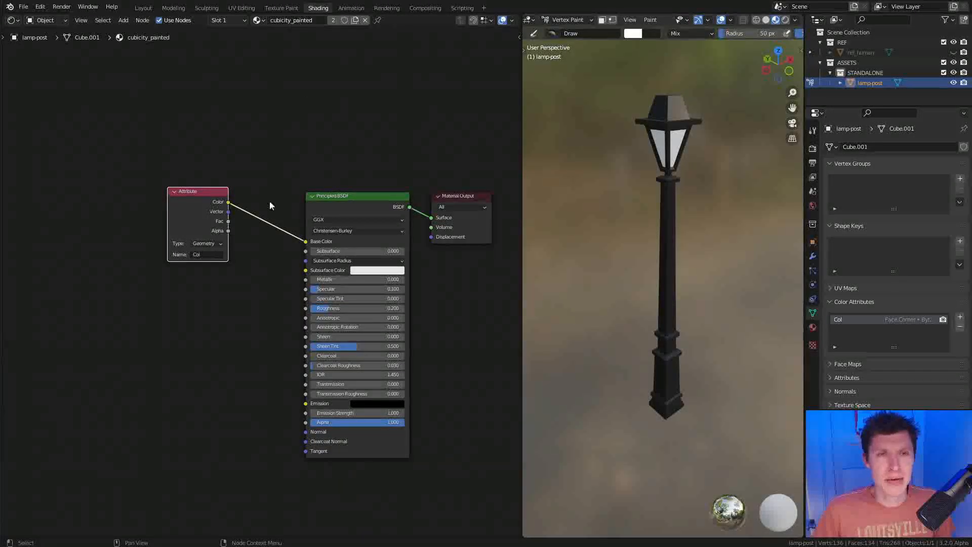
{"action": "middle_click_drag", "start_coordinate": [248, 284], "coordinate": [263, 295]}
{"action": "key", "text": "shift+a"}
{"action": "mouse_move", "coordinate": [225, 323]}
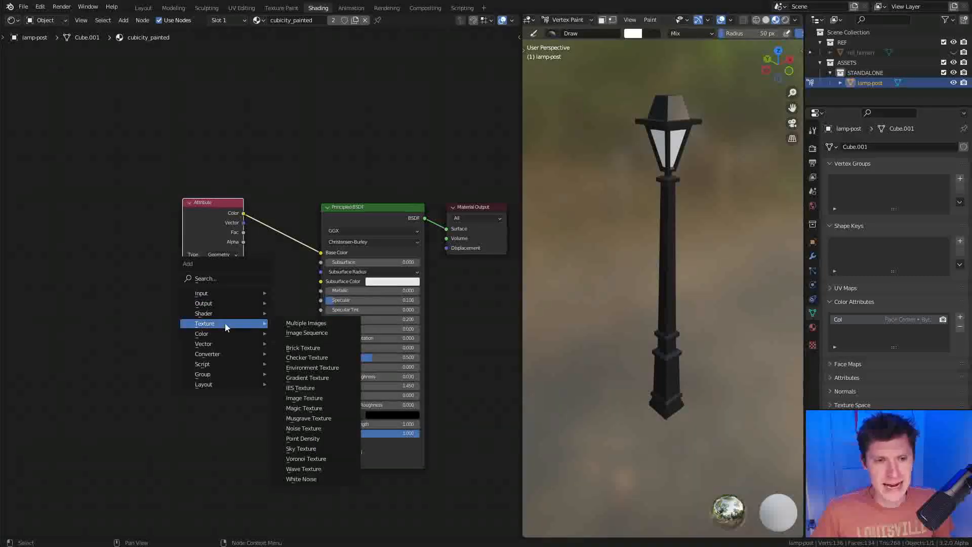
{"action": "left_click", "coordinate": [294, 378]}
{"action": "left_click", "coordinate": [126, 310]}
{"action": "middle_click_drag", "start_coordinate": [160, 286], "coordinate": [249, 286]}
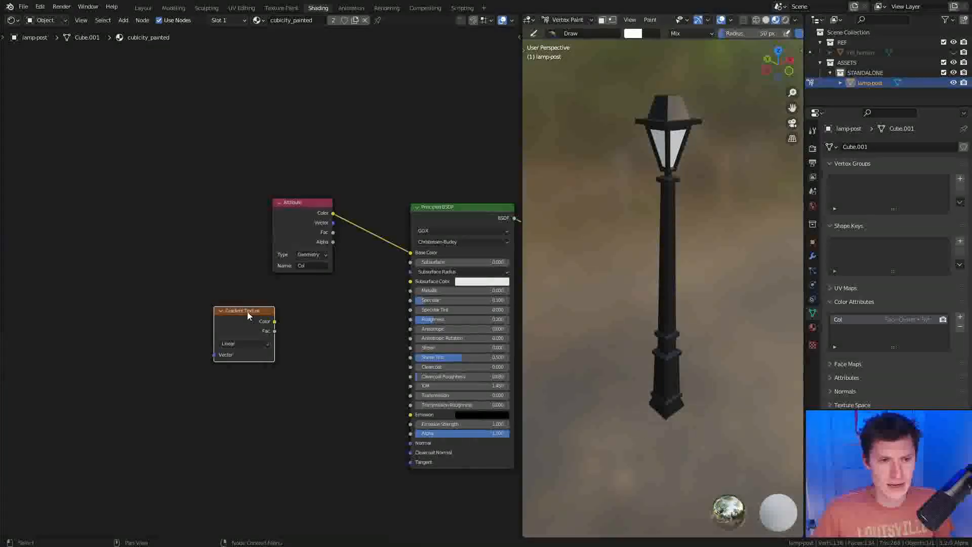
{"action": "key", "text": "ctrl+t"}
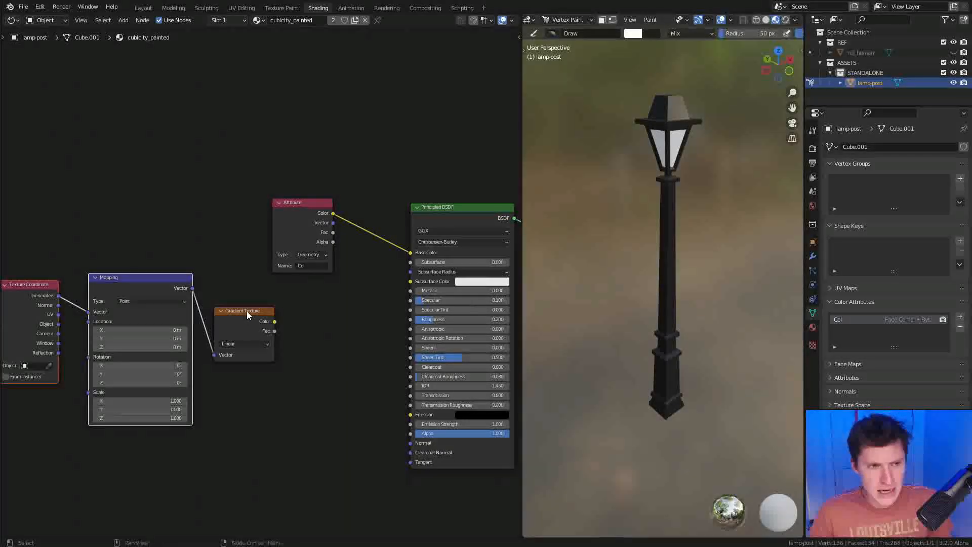
Look up the Node Wrangler add-on in the preferences, check that it is enabled, and view its details
{"action": "left_click", "coordinate": [40, 6]}
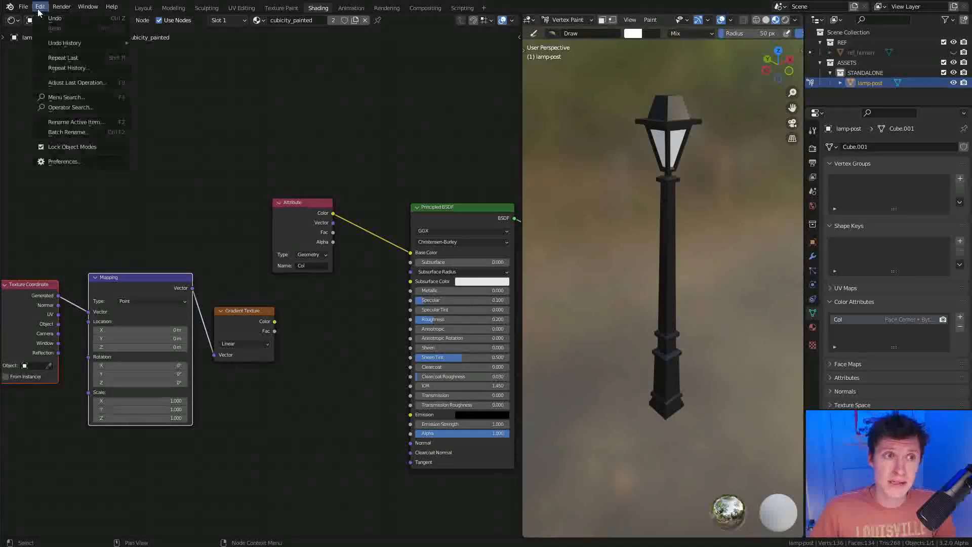
{"action": "left_click", "coordinate": [73, 157]}
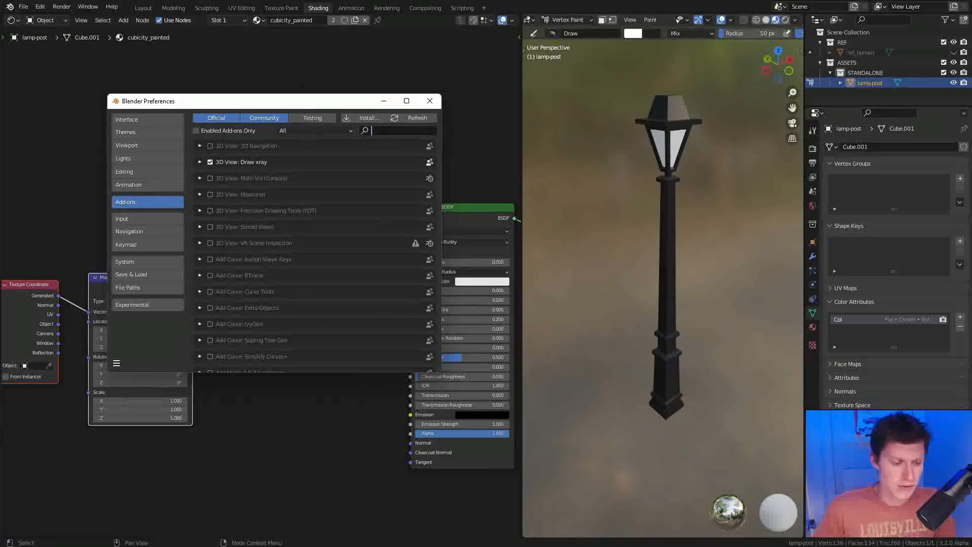
{"action": "type", "text": "wm"}
{"action": "type", "text": "ang"}
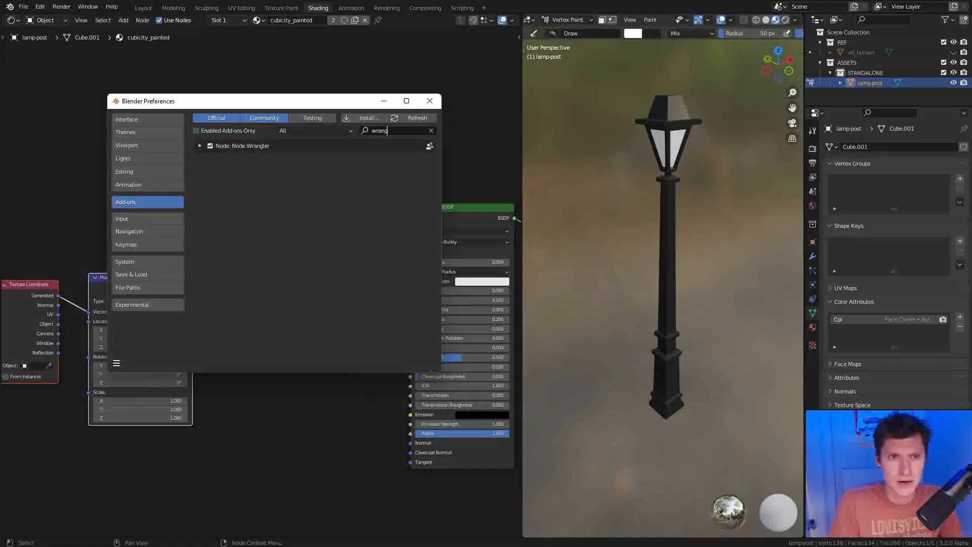
{"action": "left_click", "coordinate": [199, 146]}
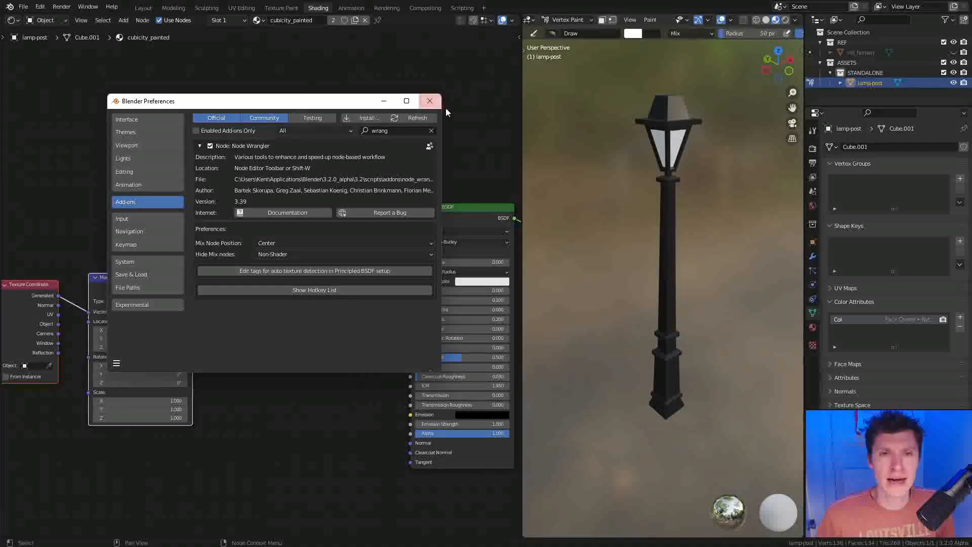
{"action": "left_click", "coordinate": [428, 101]}
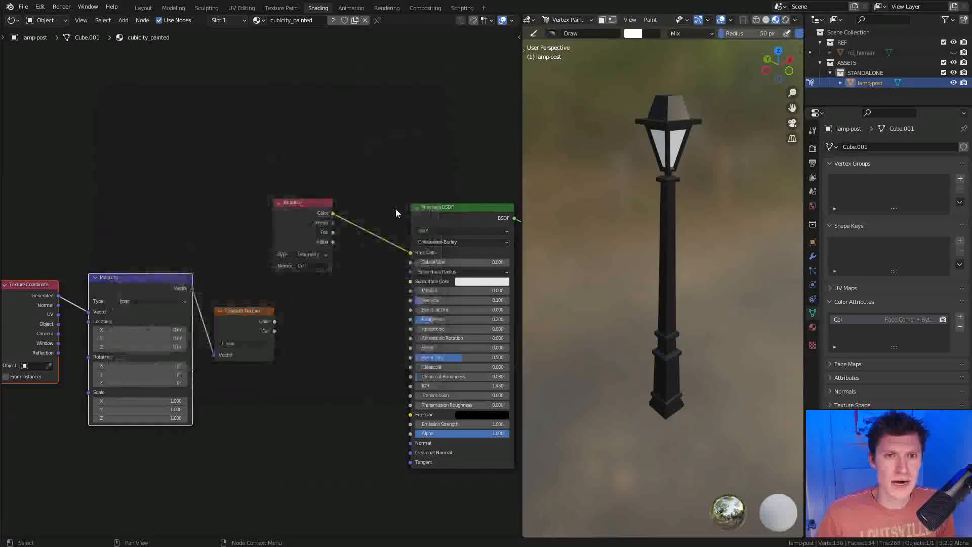
Preview the Gradient Texture output on the lamp post through a Viewer node and examine its link to the Material Output
{"action": "scroll", "coordinate": [139, 278], "scroll_direction": "down", "scroll_amount": 2}
{"action": "middle_click_drag", "start_coordinate": [130, 278], "coordinate": [185, 272]}
{"action": "scroll", "coordinate": [179, 303], "scroll_direction": "up", "scroll_amount": 2}
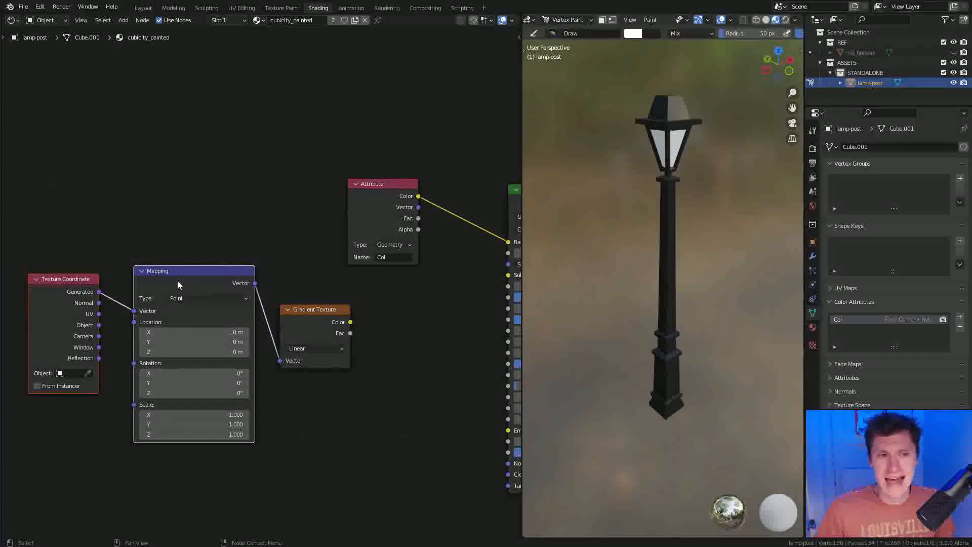
{"action": "left_click", "coordinate": [68, 287]}
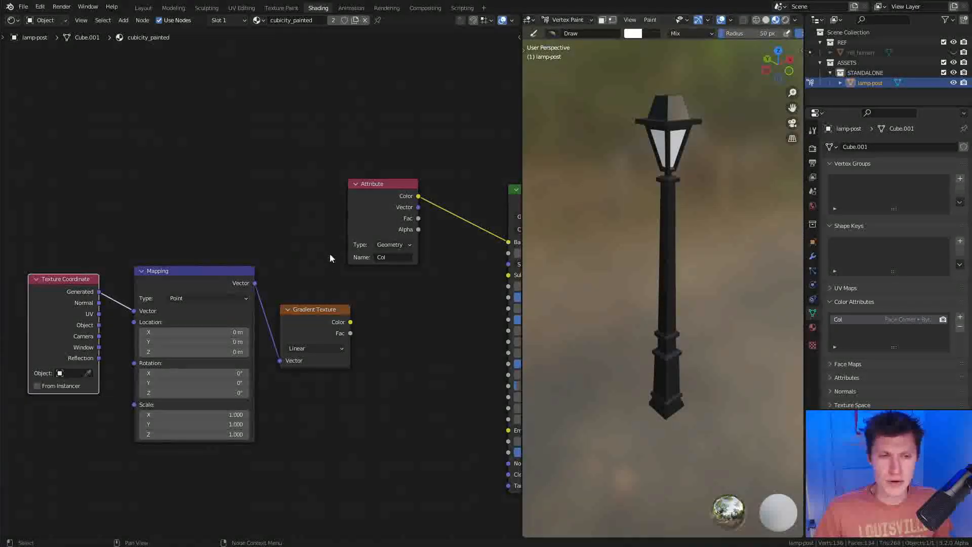
{"action": "left_click", "coordinate": [321, 316], "text": "ctrl+shift"}
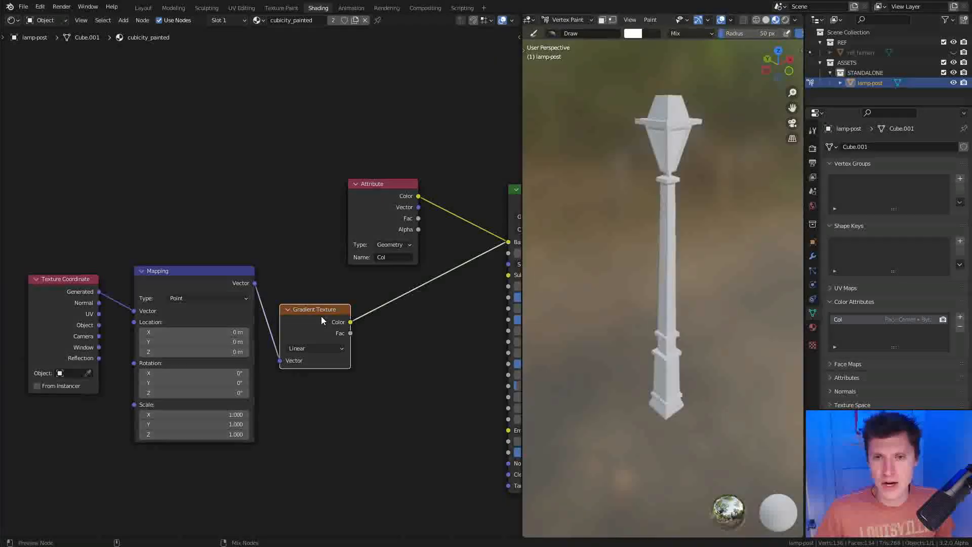
{"action": "middle_click_drag", "start_coordinate": [400, 268], "coordinate": [279, 290]}
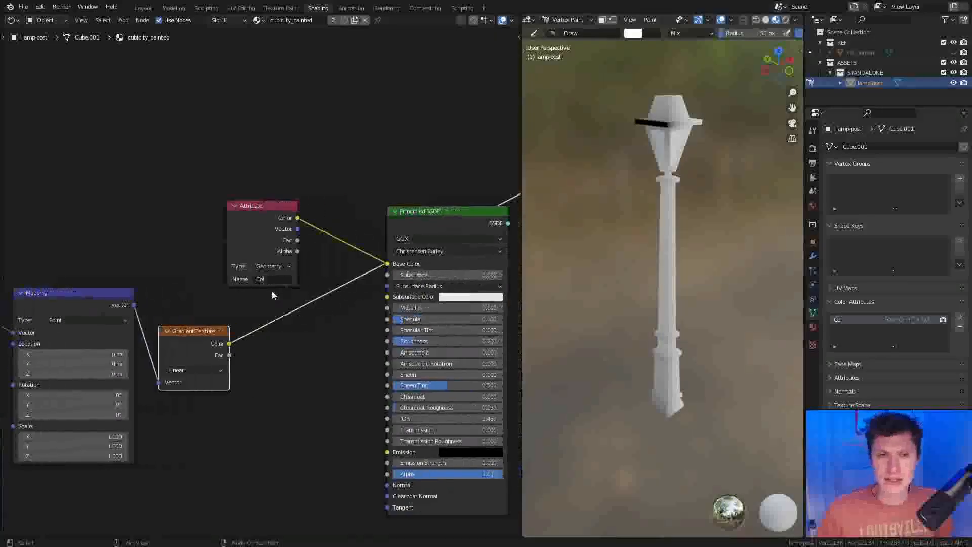
{"action": "middle_click_drag", "start_coordinate": [374, 256], "coordinate": [204, 309]}
{"action": "left_click", "coordinate": [374, 245]}
{"action": "left_click", "coordinate": [373, 244]}
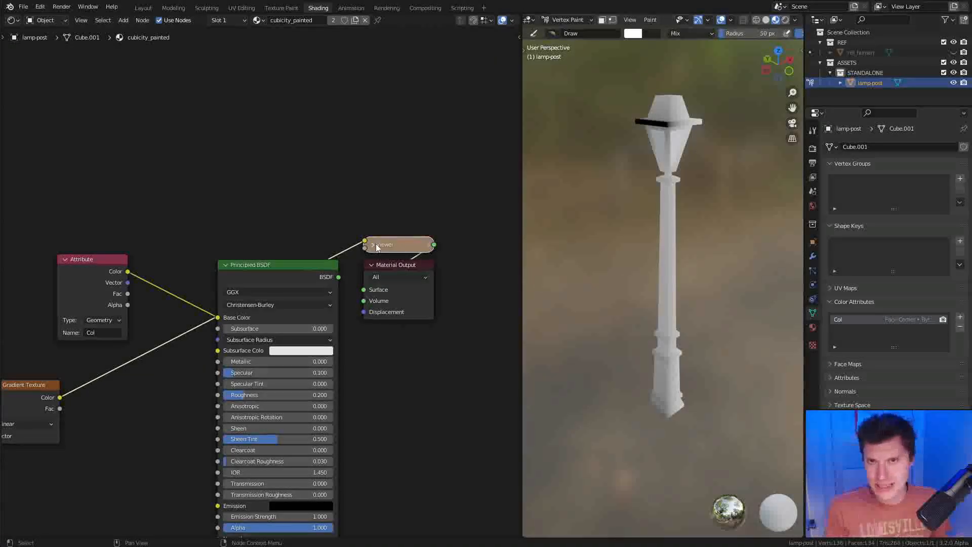
Move the Gradient Texture, Mapping and Texture Coordinate nodes together farther away from the Attribute node
{"action": "middle_click_drag", "start_coordinate": [136, 334], "coordinate": [304, 265]}
{"action": "scroll", "coordinate": [266, 278], "scroll_direction": "down", "scroll_amount": 2}
{"action": "middle_click_drag", "start_coordinate": [218, 339], "coordinate": [304, 323]}
{"action": "left_click", "coordinate": [285, 308]}
{"action": "left_click", "coordinate": [193, 273], "text": "shift"}
{"action": "left_click", "coordinate": [86, 282], "text": "shift"}
{"action": "key", "text": "g"}
{"action": "left_click", "coordinate": [161, 282]}
{"action": "scroll", "coordinate": [267, 284], "scroll_direction": "down", "scroll_amount": 1}
Switch the lamp post from Vertex Paint to Object Mode
{"action": "middle_click_drag", "start_coordinate": [714, 200], "coordinate": [708, 228]}
{"action": "scroll", "coordinate": [729, 230], "scroll_direction": "down", "scroll_amount": 3}
{"action": "left_click", "coordinate": [567, 19]}
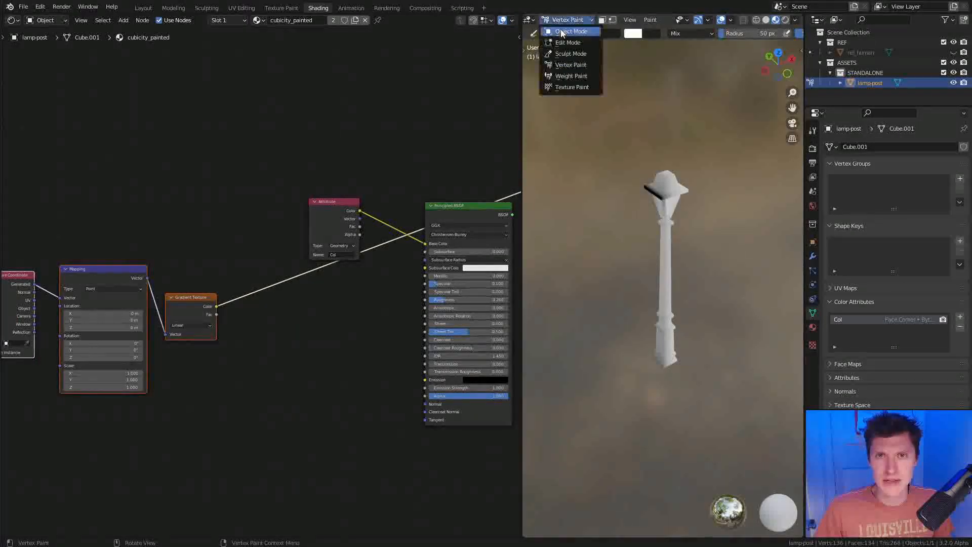
{"action": "left_click", "coordinate": [563, 30]}
{"action": "scroll", "coordinate": [712, 239], "scroll_direction": "down", "scroll_amount": 2}
Add a test cube and move it along the Y axis beside the lamp post
{"action": "key", "text": "shift+a"}
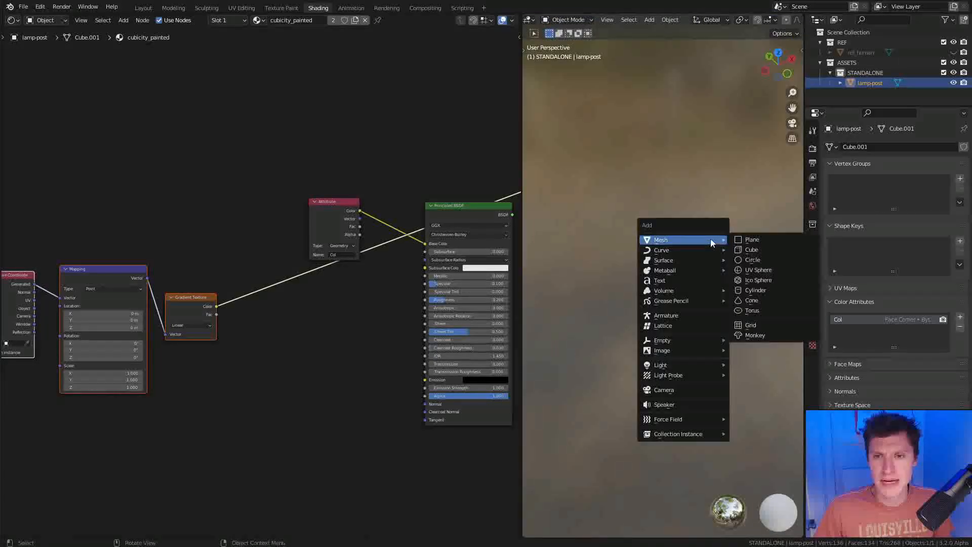
{"action": "left_click", "coordinate": [751, 248]}
{"action": "key", "text": "g"}
{"action": "key", "text": "y"}
{"action": "left_click", "coordinate": [655, 106]}
{"action": "middle_click_drag", "start_coordinate": [597, 177], "coordinate": [776, 200]}
{"action": "scroll", "coordinate": [764, 195], "scroll_direction": "down", "scroll_amount": 2}
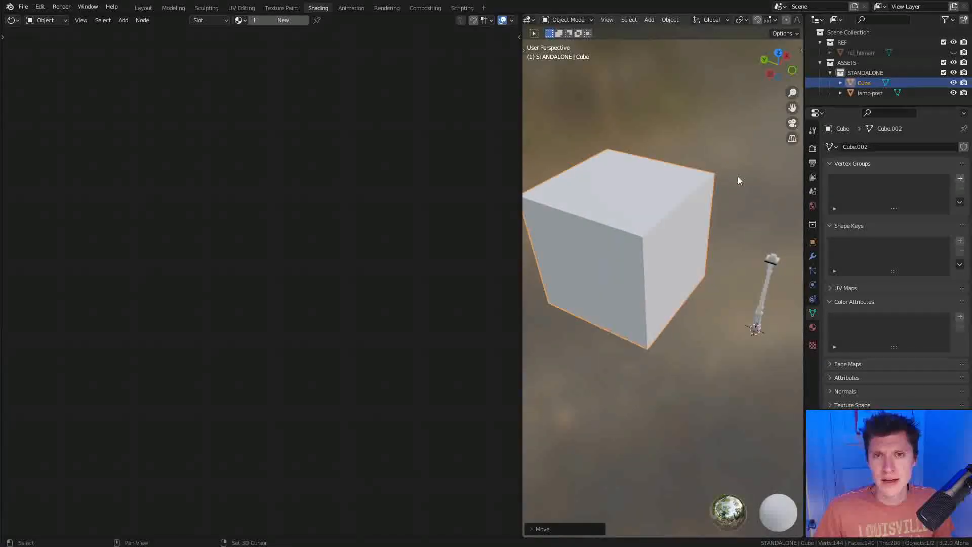
Assign the cubicity_painted material to the cube and examine the gradient across its faces
{"action": "left_click", "coordinate": [239, 20]}
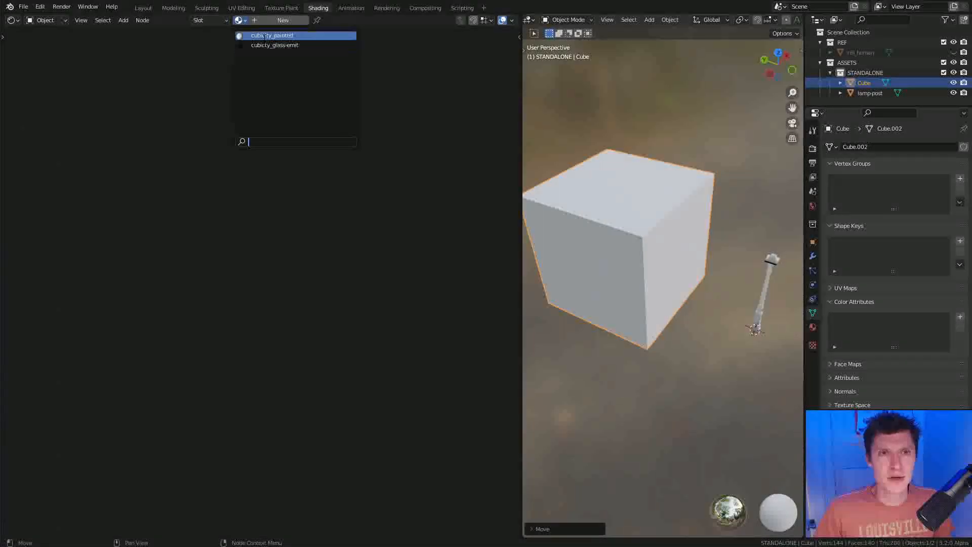
{"action": "left_click", "coordinate": [260, 36]}
{"action": "middle_click_drag", "start_coordinate": [679, 266], "coordinate": [706, 232]}
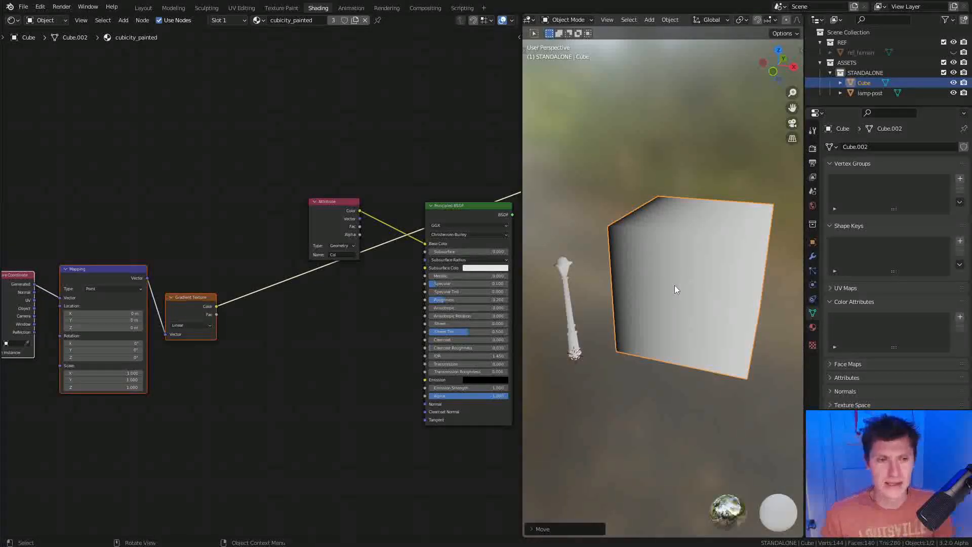
Set the Mapping node's Y rotation to 90° so the gradient runs vertically
{"action": "scroll", "coordinate": [171, 362], "scroll_direction": "up", "scroll_amount": 2}
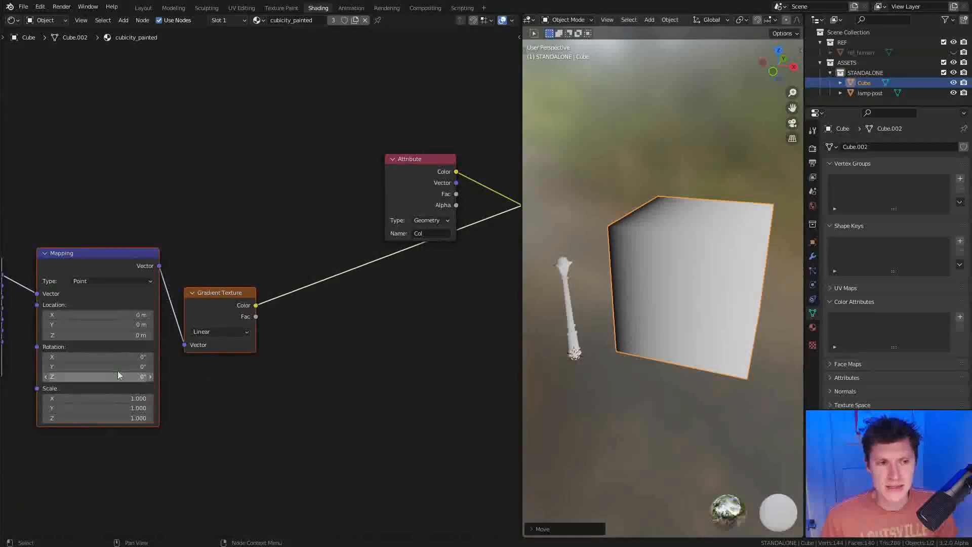
{"action": "mouse_move", "coordinate": [88, 367]}
{"action": "left_mouse_down"}
{"action": "mouse_move", "coordinate": [96, 366]}
{"action": "mouse_move", "coordinate": [87, 371]}
{"action": "left_mouse_up"}
{"action": "left_click", "coordinate": [87, 371]}
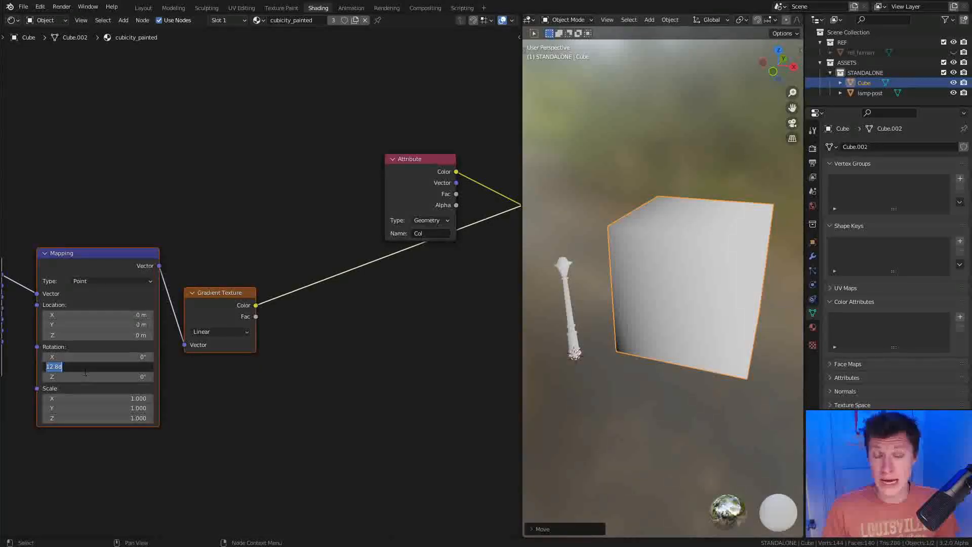
{"action": "type", "text": "90"}
{"action": "key", "text": "Return"}
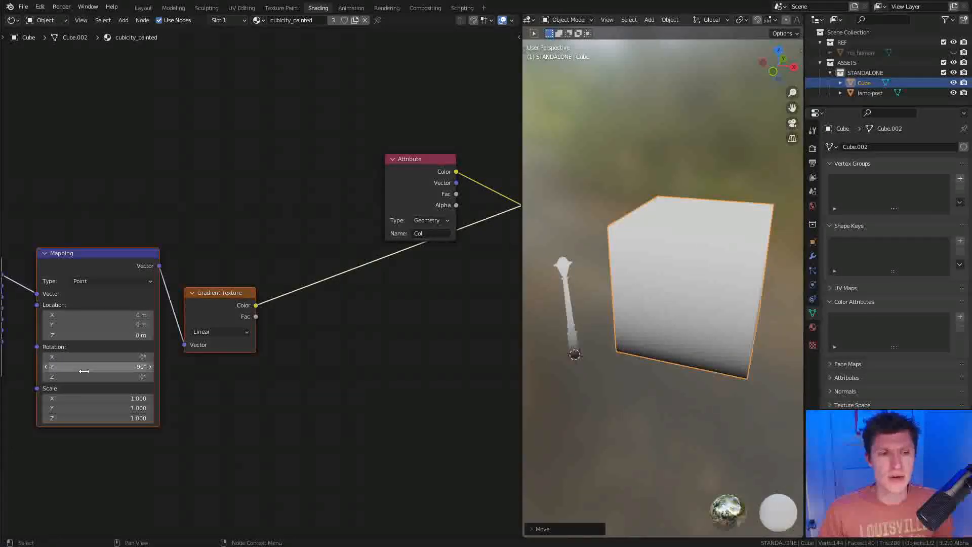
Check the vertical gradient on the test cube, delete the cube, and bring the lamp post into view
{"action": "middle_click_drag", "start_coordinate": [741, 310], "coordinate": [694, 278]}
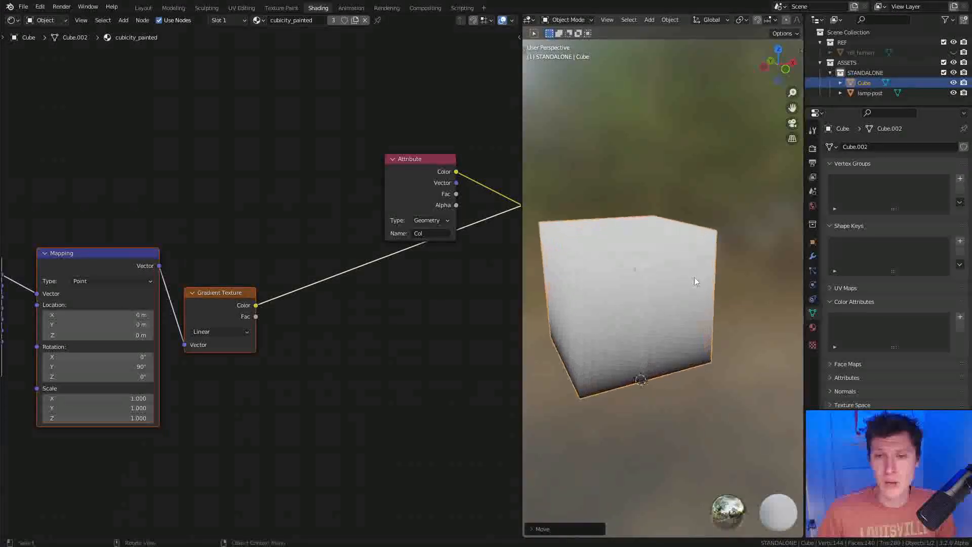
{"action": "key", "text": "x"}
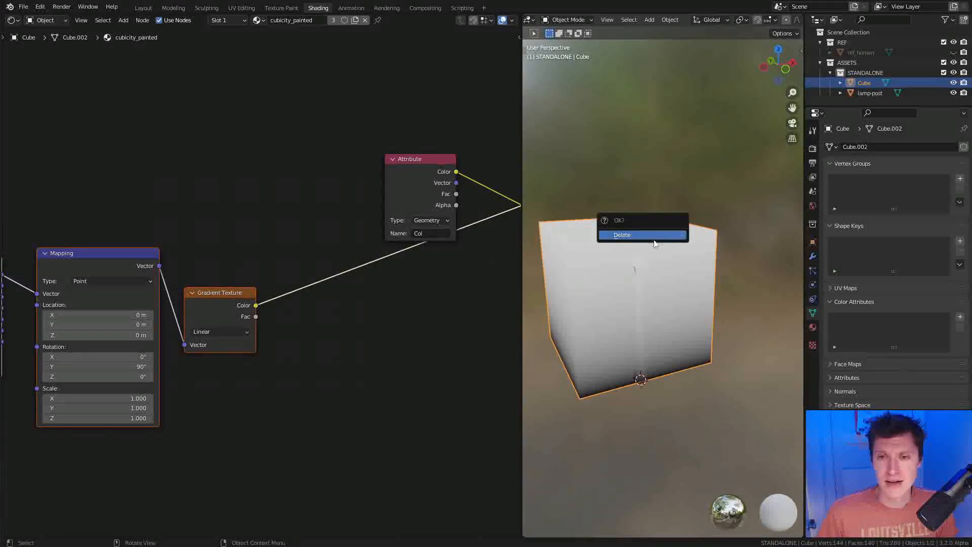
{"action": "left_click", "coordinate": [656, 236]}
{"action": "scroll", "coordinate": [642, 309], "scroll_direction": "up", "scroll_amount": 3}
{"action": "middle_click_drag", "start_coordinate": [642, 308], "coordinate": [636, 385]}
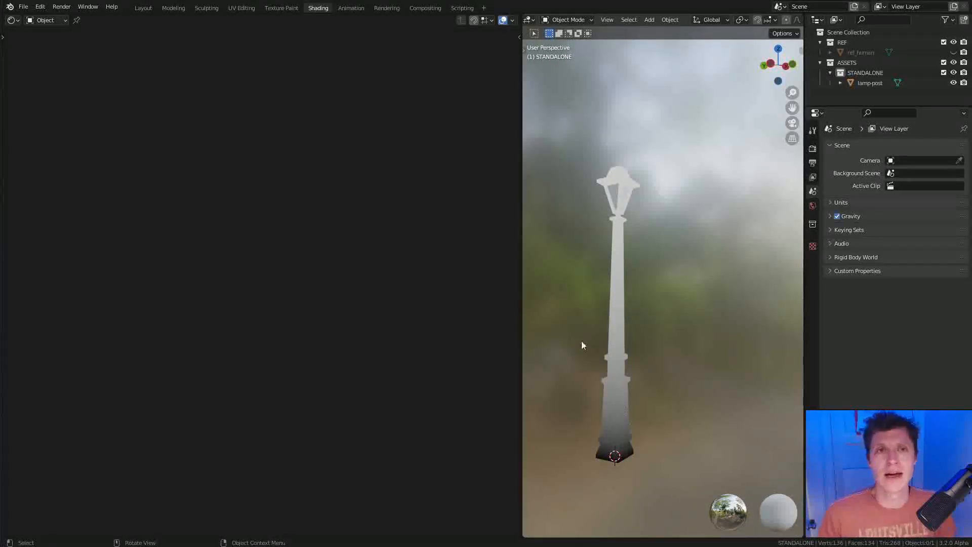
Insert a MixRGB node between the lamp post's Attribute and Principled BSDF nodes and set its blending mode to Soft Light
{"action": "left_click", "coordinate": [617, 248]}
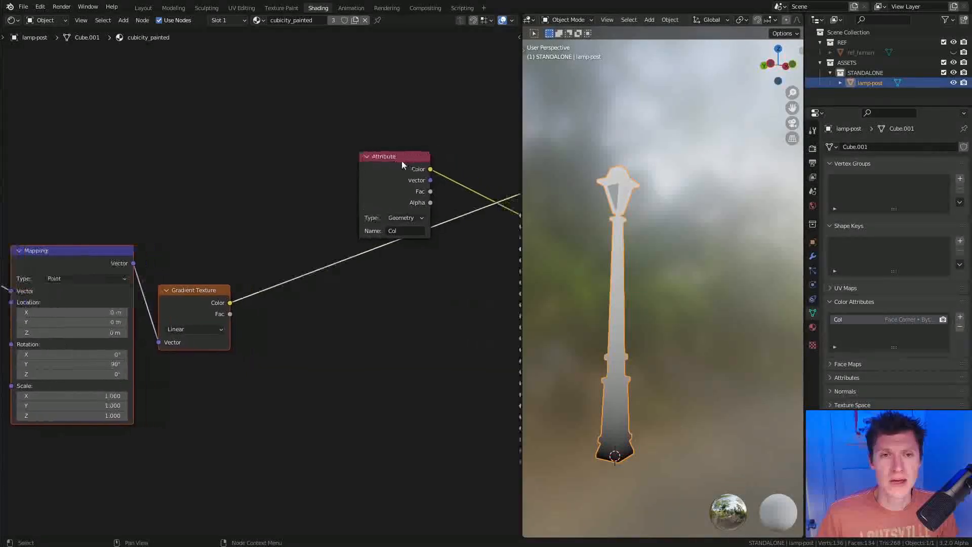
{"action": "key", "text": "shift+a"}
{"action": "mouse_move", "coordinate": [350, 255]}
{"action": "left_click", "coordinate": [419, 309]}
{"action": "left_click", "coordinate": [398, 173]}
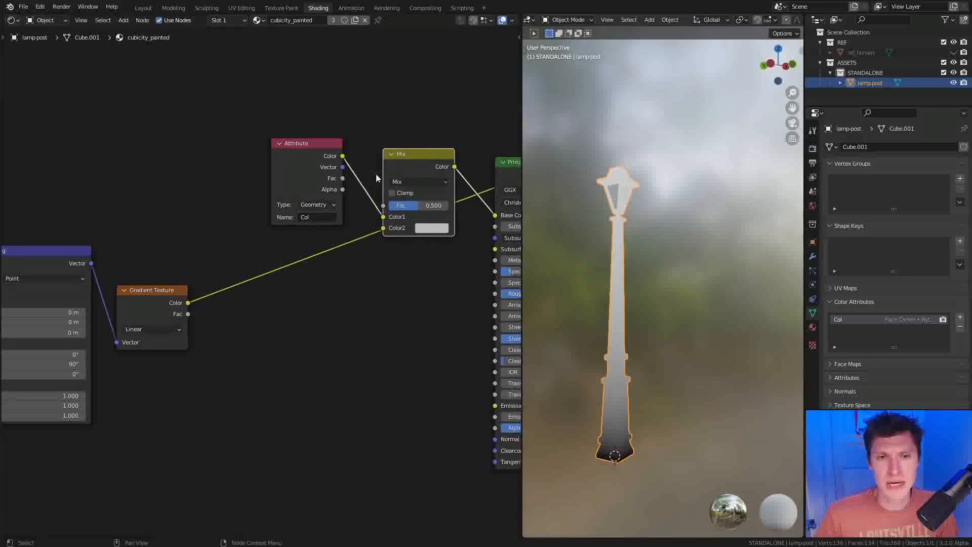
{"action": "left_click", "coordinate": [399, 174]}
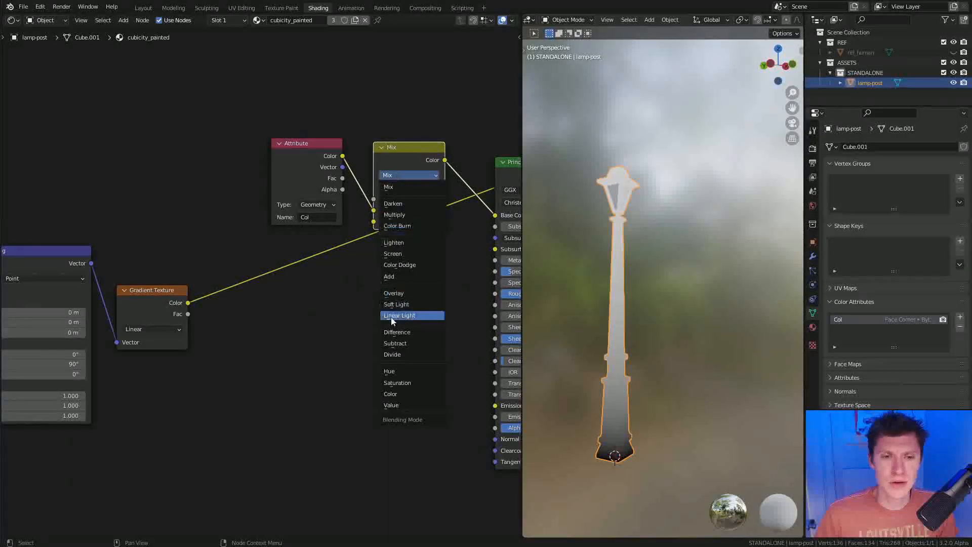
{"action": "left_click", "coordinate": [401, 304]}
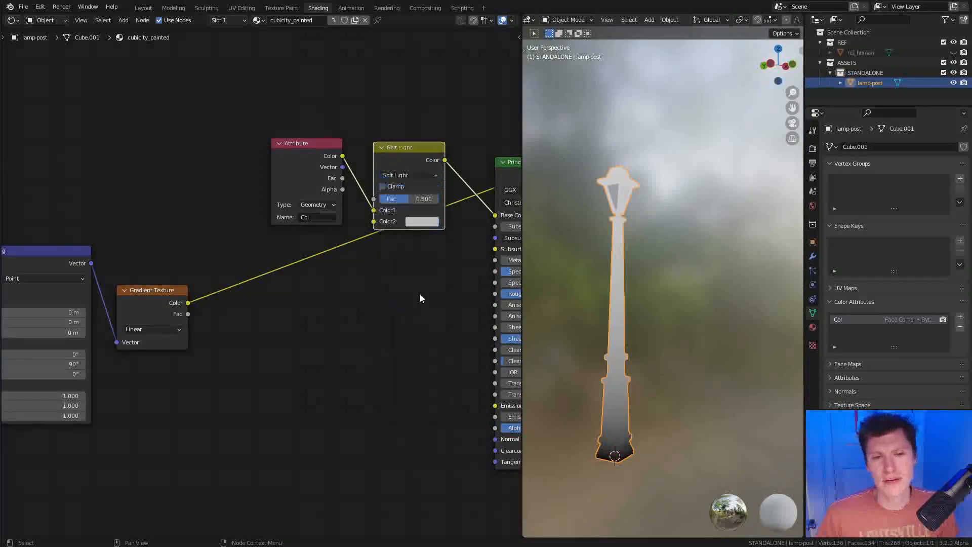
Connect the Gradient Texture's Color to Color2 of the Soft Light node and preview that node's output
{"action": "middle_click_drag", "start_coordinate": [247, 302], "coordinate": [188, 317]}
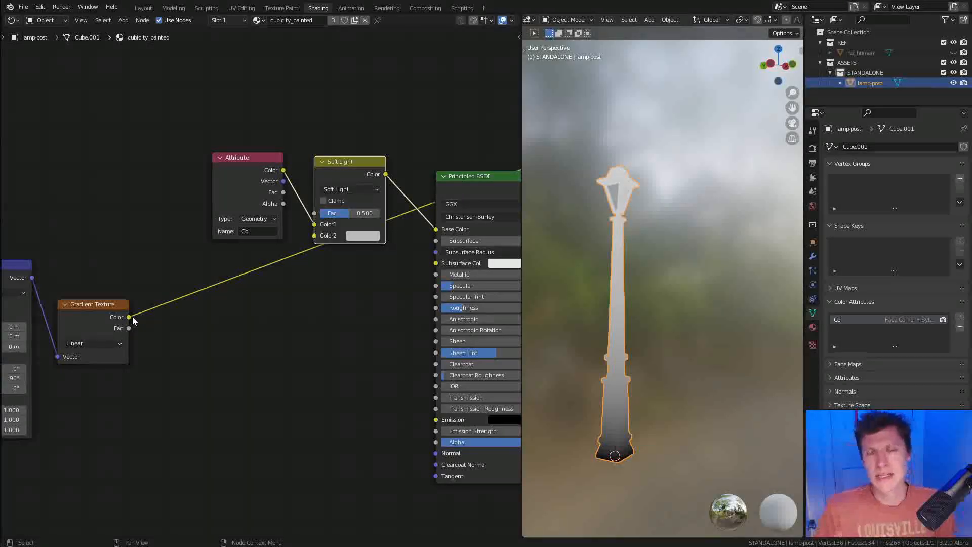
{"action": "left_click_drag", "start_coordinate": [130, 317], "coordinate": [318, 237]}
{"action": "left_click", "coordinate": [371, 175], "text": "ctrl+shift"}
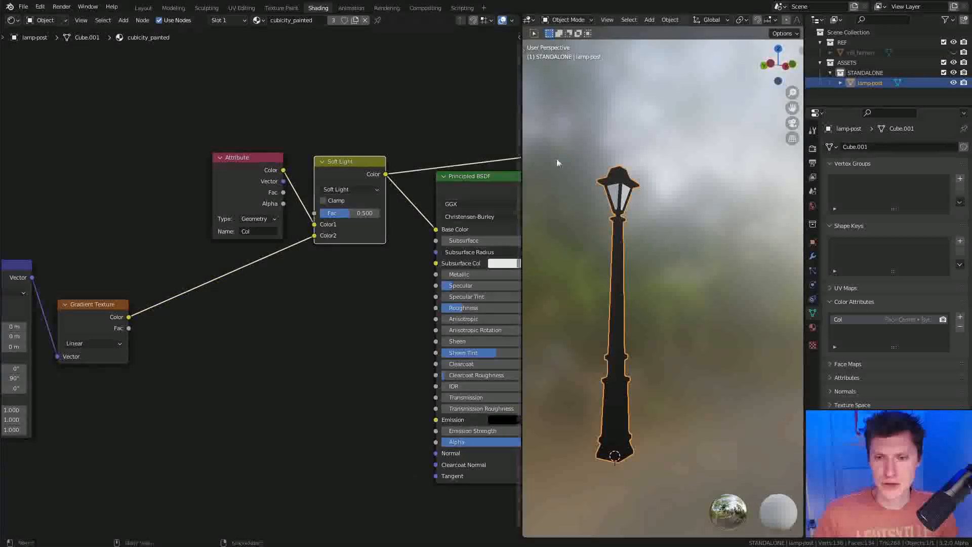
Lower the World Opacity in the viewport shading settings until the background behind the lamp post is plain gray
{"action": "middle_click_drag", "start_coordinate": [682, 112], "coordinate": [600, 137]}
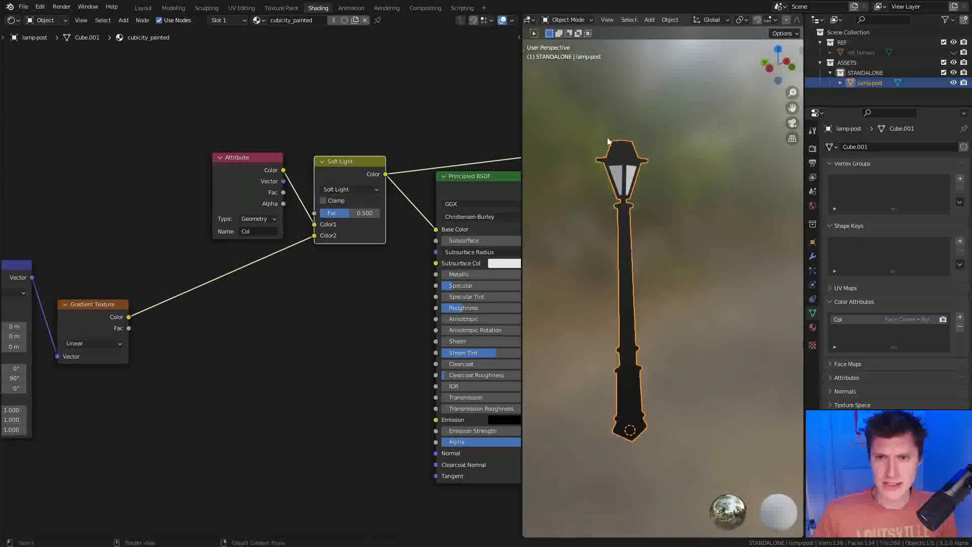
{"action": "scroll", "coordinate": [787, 21], "scroll_direction": "down", "scroll_amount": 5}
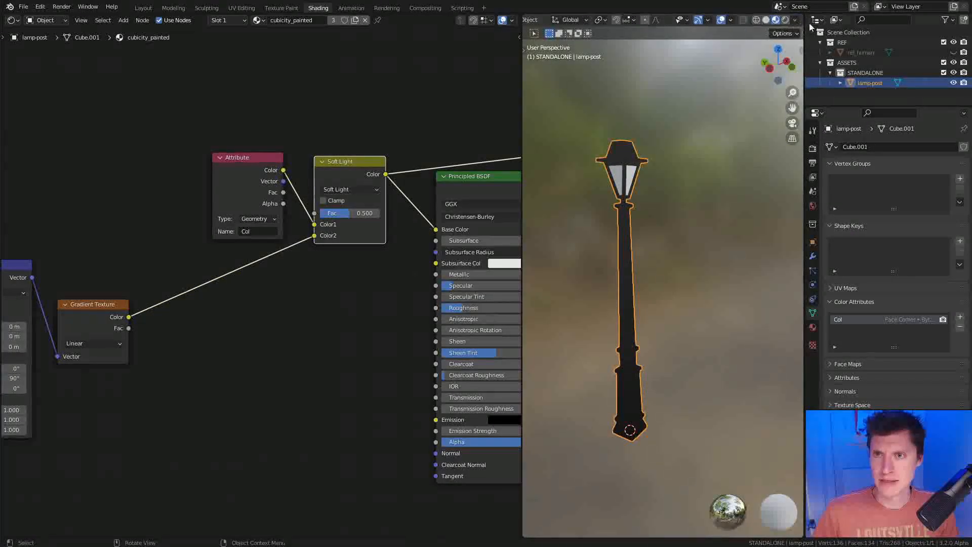
{"action": "left_click", "coordinate": [796, 20]}
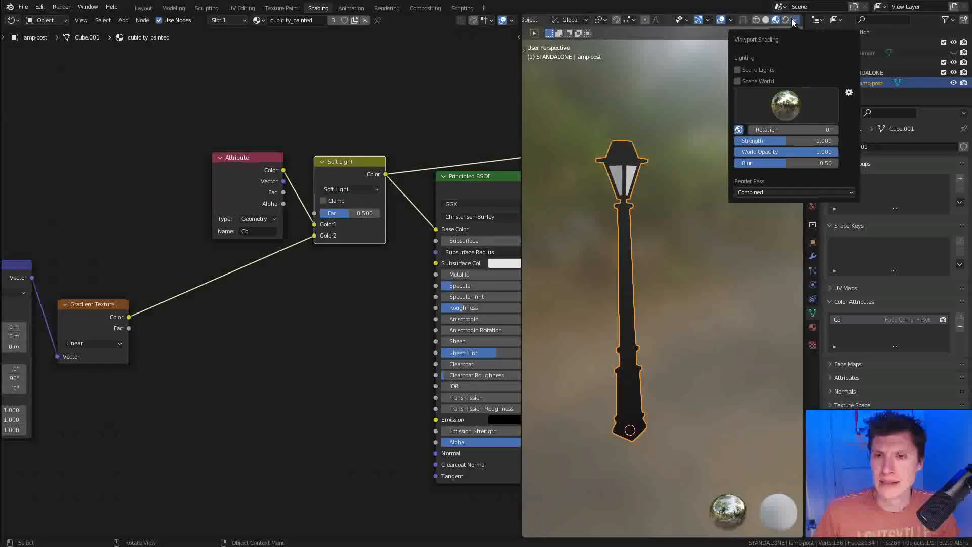
{"action": "left_click", "coordinate": [794, 20]}
{"action": "left_click", "coordinate": [794, 20]}
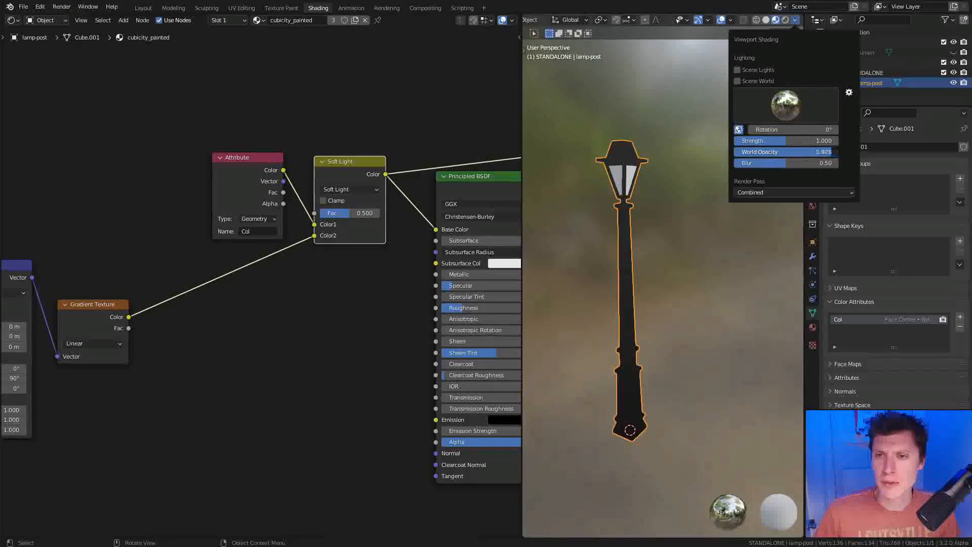
{"action": "left_click_drag", "start_coordinate": [824, 152], "coordinate": [739, 151]}
{"action": "scroll", "coordinate": [676, 243], "scroll_direction": "up", "scroll_amount": 3}
{"action": "middle_click_drag", "start_coordinate": [695, 189], "coordinate": [724, 182]}
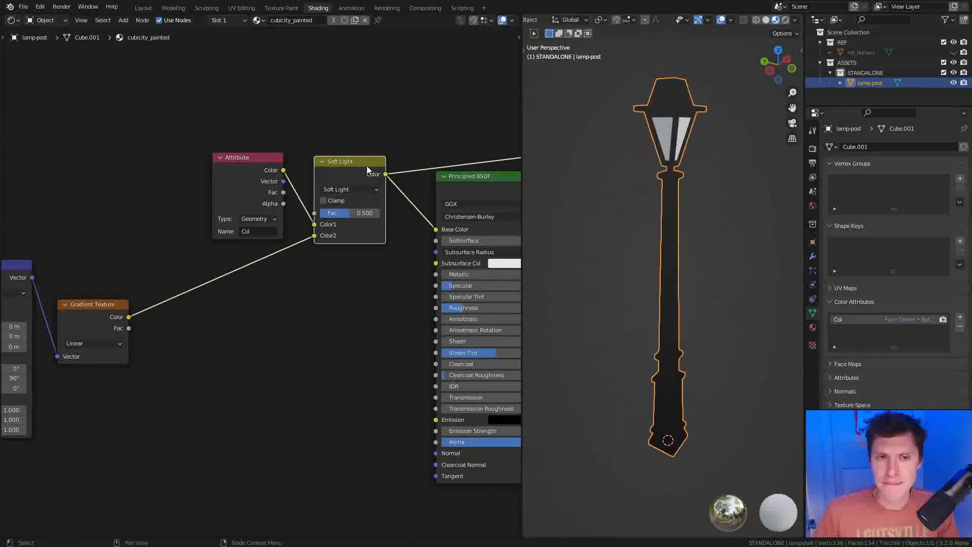
Mute and unmute the Soft Light node to compare the lamp post with and without the gradient
{"action": "middle_click_drag", "start_coordinate": [385, 168], "coordinate": [272, 186]}
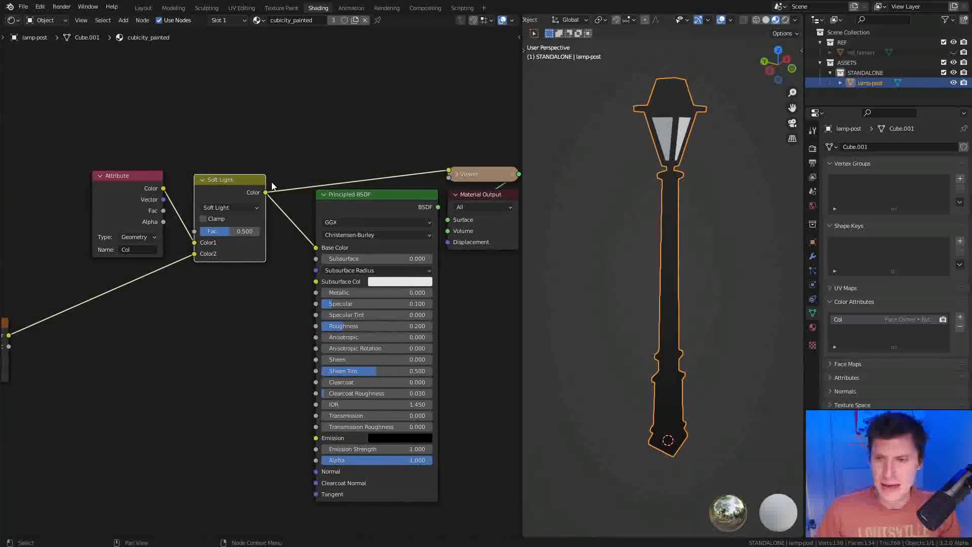
{"action": "key", "text": "m"}
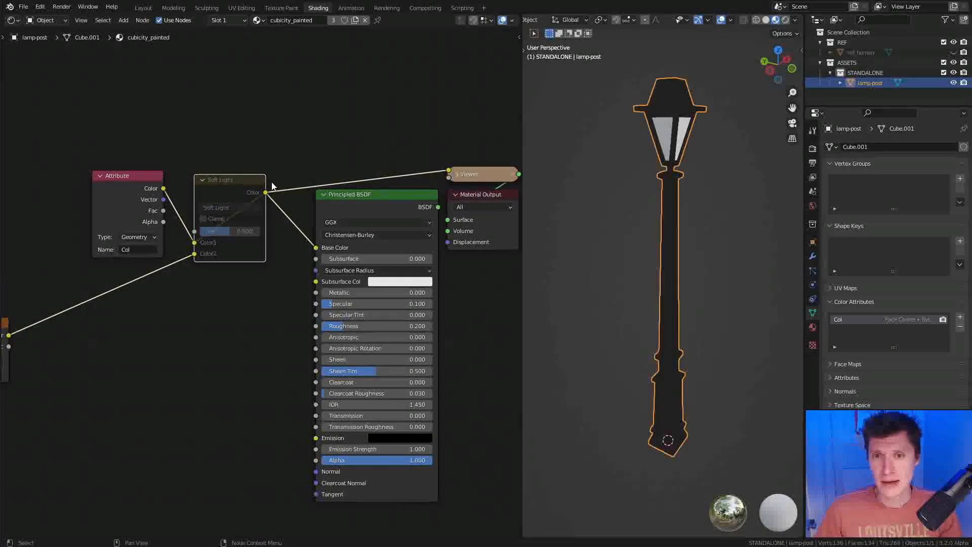
{"action": "key", "text": "m"}
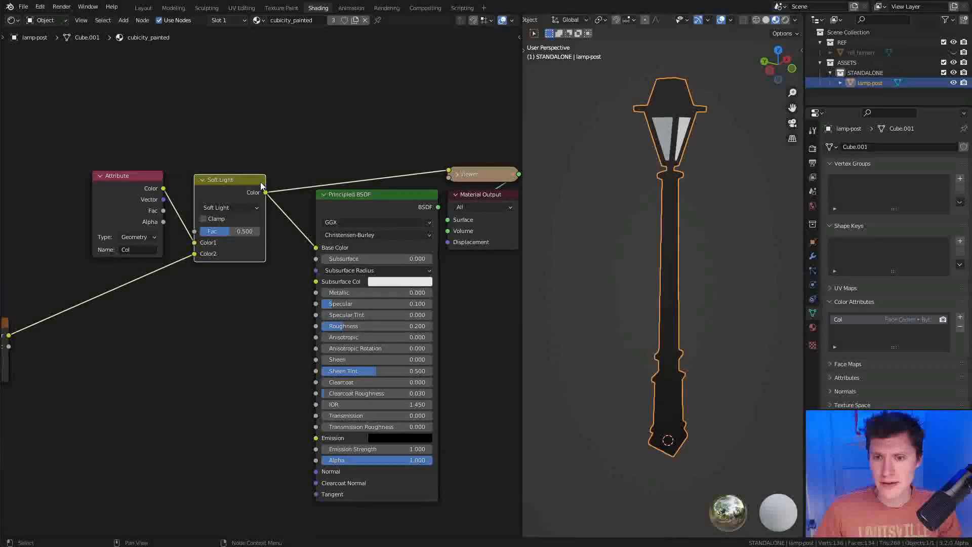
Toggle the Soft Light node's mute again to compare the shading, and examine the lamp post from farther away
{"action": "key", "text": "m"}
{"action": "key", "text": "m"}
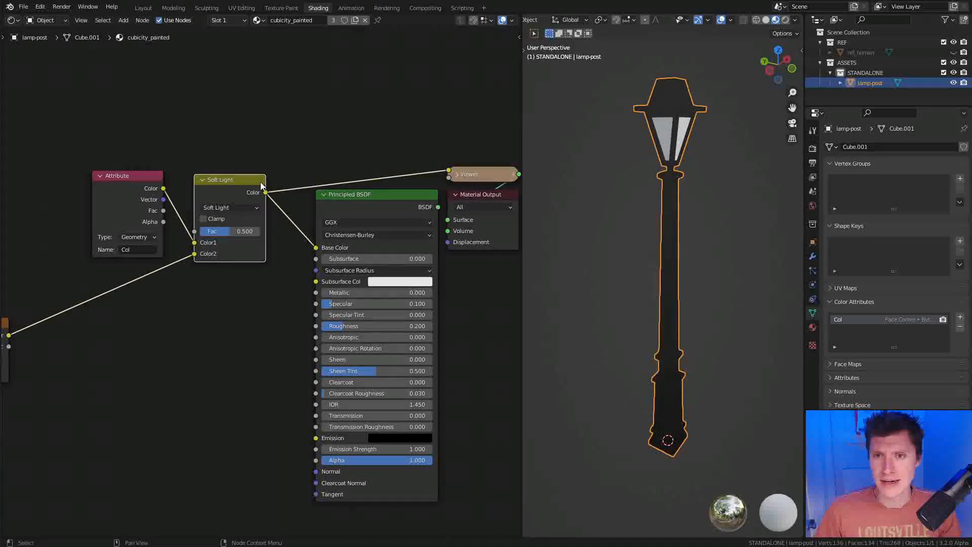
{"action": "scroll", "coordinate": [701, 188], "scroll_direction": "down", "scroll_amount": 5}
{"action": "middle_click_drag", "start_coordinate": [705, 193], "coordinate": [703, 196]}
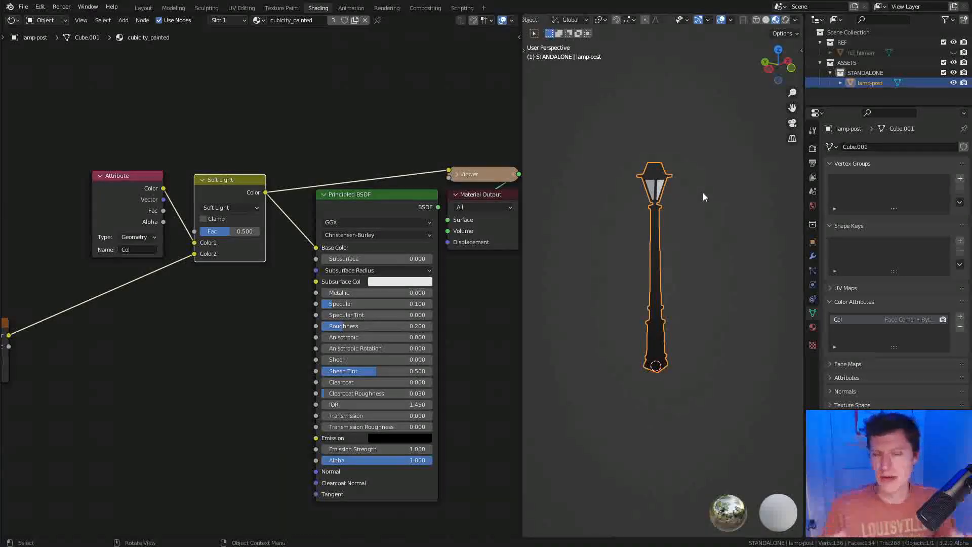
Move the Texture Coordinate, Mapping and Gradient Texture nodes together so they sit close beside the Attribute and Soft Light nodes
{"action": "scroll", "coordinate": [176, 328], "scroll_direction": "down", "scroll_amount": 2}
{"action": "middle_click_drag", "start_coordinate": [176, 328], "coordinate": [304, 306]}
{"action": "left_click", "coordinate": [143, 294]}
{"action": "middle_click_drag", "start_coordinate": [137, 282], "coordinate": [320, 288]}
{"action": "left_click", "coordinate": [190, 284], "text": "shift"}
{"action": "left_click", "coordinate": [115, 283], "text": "shift"}
{"action": "key", "text": "g"}
{"action": "left_click", "coordinate": [443, 288]}
{"action": "middle_click_drag", "start_coordinate": [378, 271], "coordinate": [240, 264]}
{"action": "scroll", "coordinate": [252, 286], "scroll_direction": "up", "scroll_amount": 3}
{"action": "left_click", "coordinate": [105, 282]}
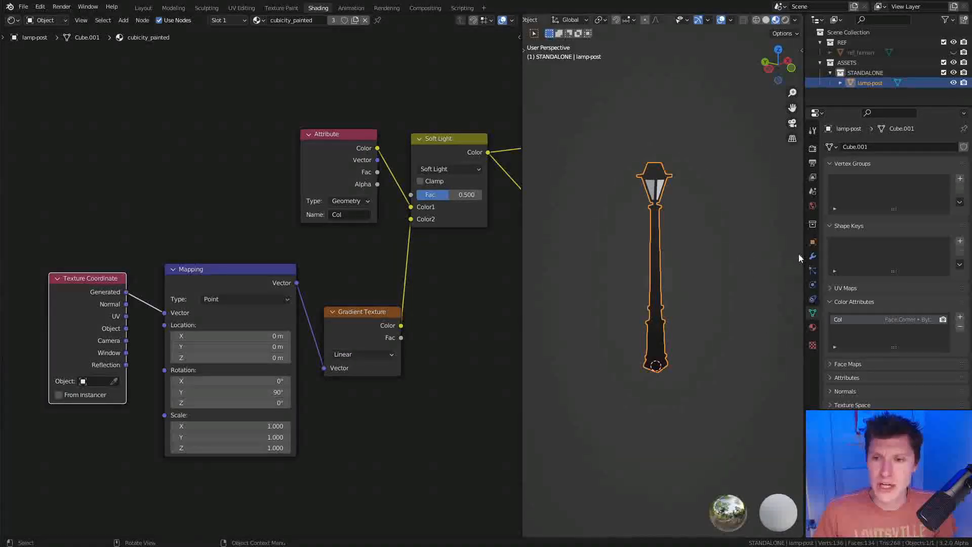
Examine the lamp post's Texture Space settings in its mesh data properties
{"action": "left_click", "coordinate": [813, 241]}
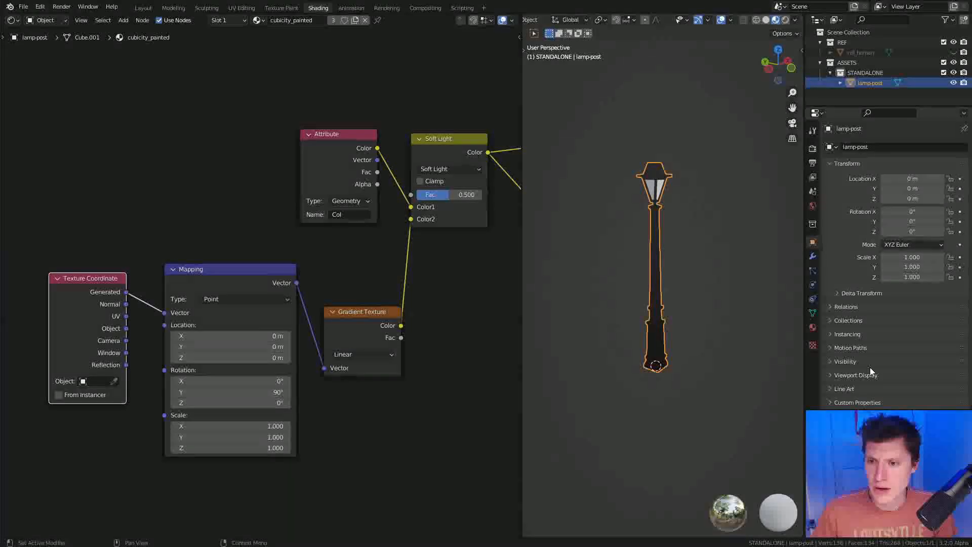
{"action": "left_click", "coordinate": [813, 312]}
{"action": "scroll", "coordinate": [885, 289], "scroll_direction": "down", "scroll_amount": 2}
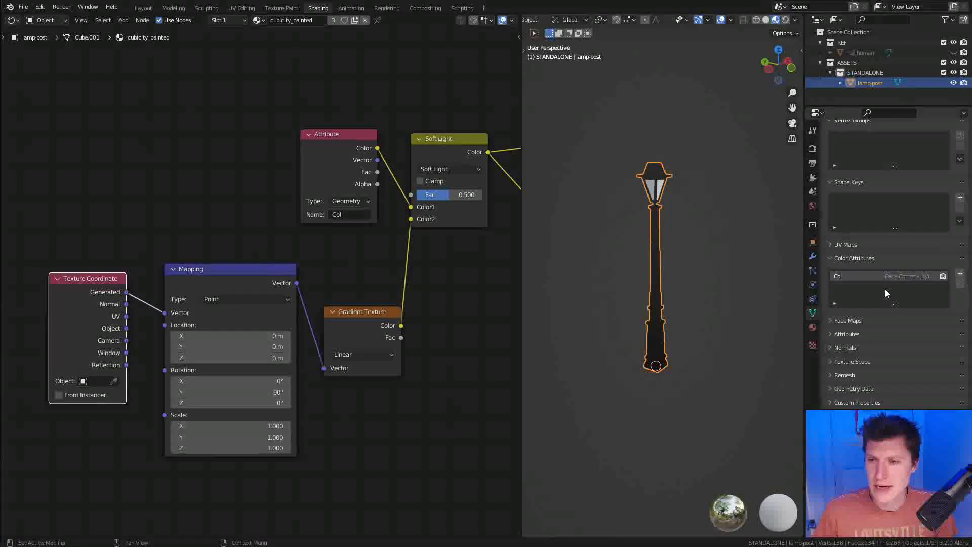
{"action": "left_click", "coordinate": [862, 361]}
{"action": "scroll", "coordinate": [887, 348], "scroll_direction": "down", "scroll_amount": 4}
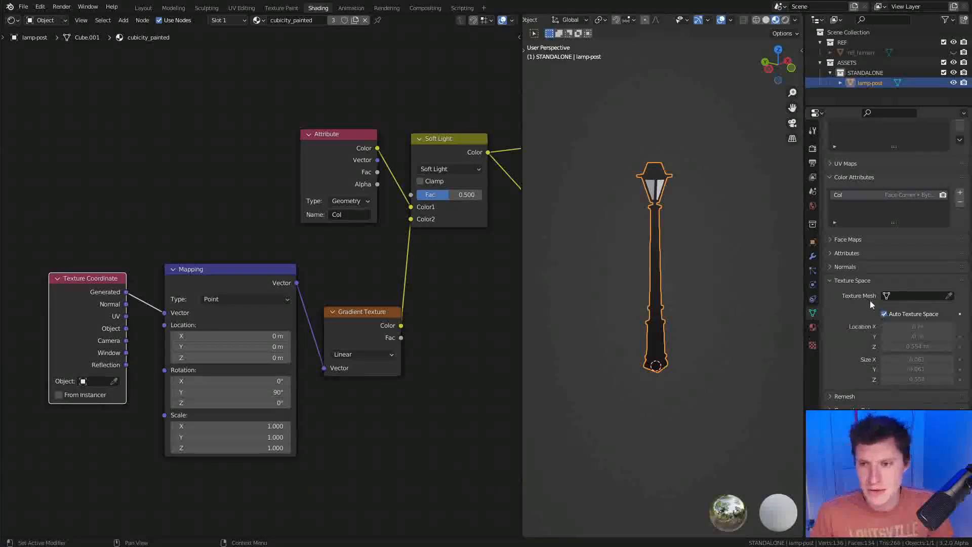
{"action": "left_click", "coordinate": [855, 280]}
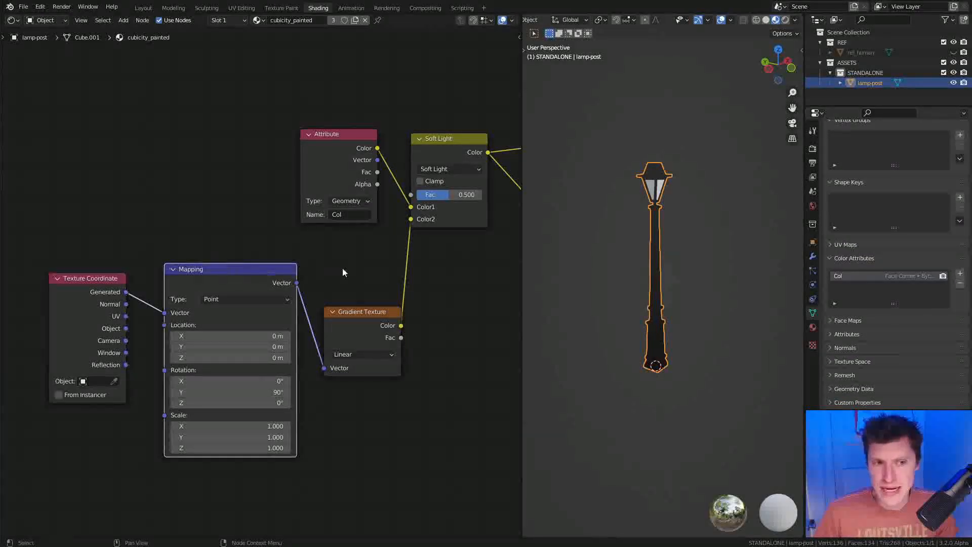
Add a test cube, move it about 4 m away from the lamp post along the ground plane, and raise it 1 m in Z
{"action": "middle_click_drag", "start_coordinate": [341, 274], "coordinate": [307, 265]}
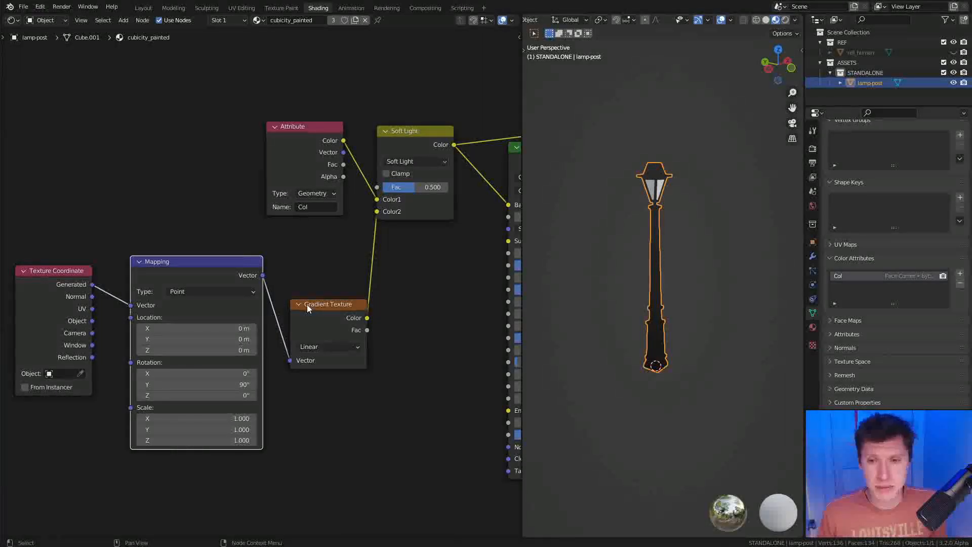
{"action": "middle_click_drag", "start_coordinate": [632, 306], "coordinate": [655, 303]}
{"action": "scroll", "coordinate": [658, 167], "scroll_direction": "down", "scroll_amount": 7}
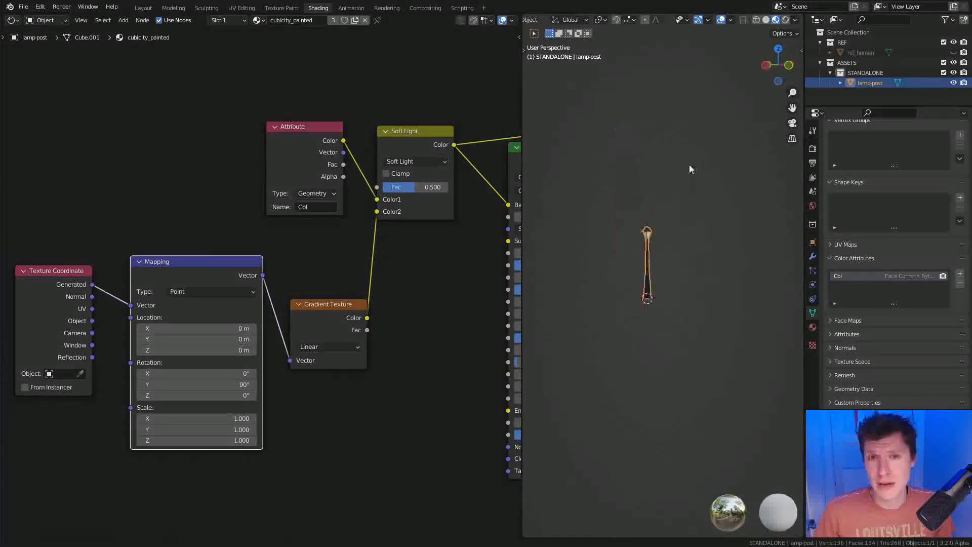
{"action": "key", "text": "shift+a"}
{"action": "mouse_move", "coordinate": [688, 256]}
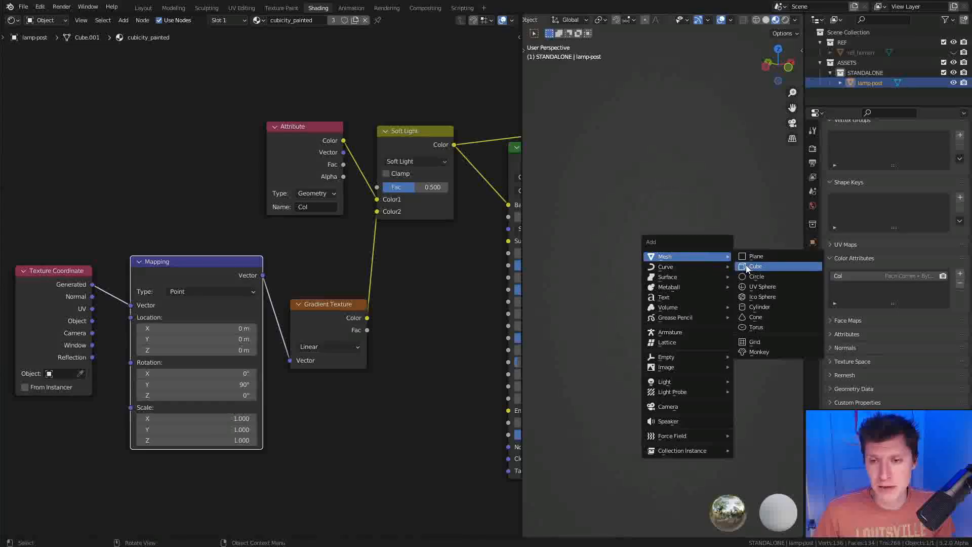
{"action": "left_click", "coordinate": [746, 267]}
{"action": "key", "text": "g"}
{"action": "key", "text": "shift+z"}
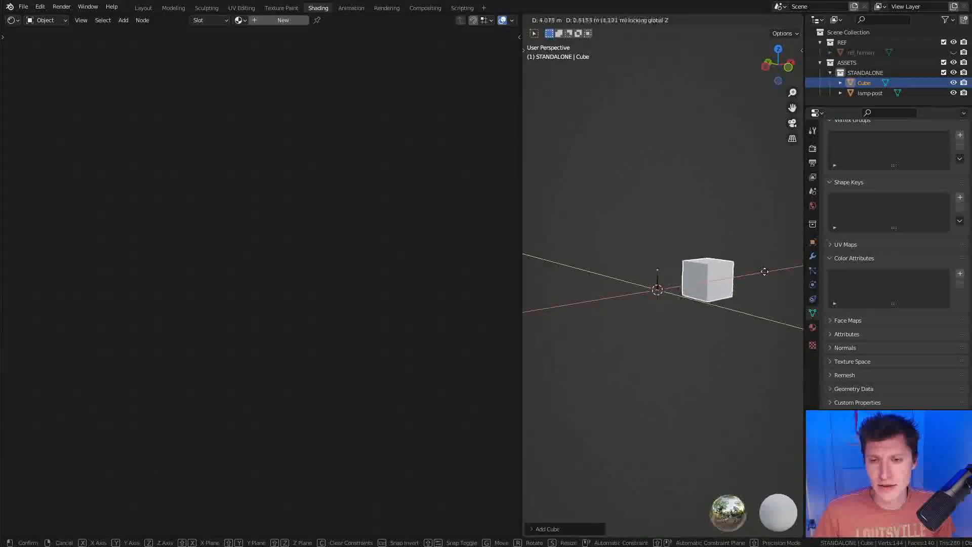
{"action": "left_click", "coordinate": [752, 284]}
{"action": "key", "text": "g"}
{"action": "key", "text": "z"}
{"action": "key", "text": "1"}
{"action": "key", "text": "Return"}
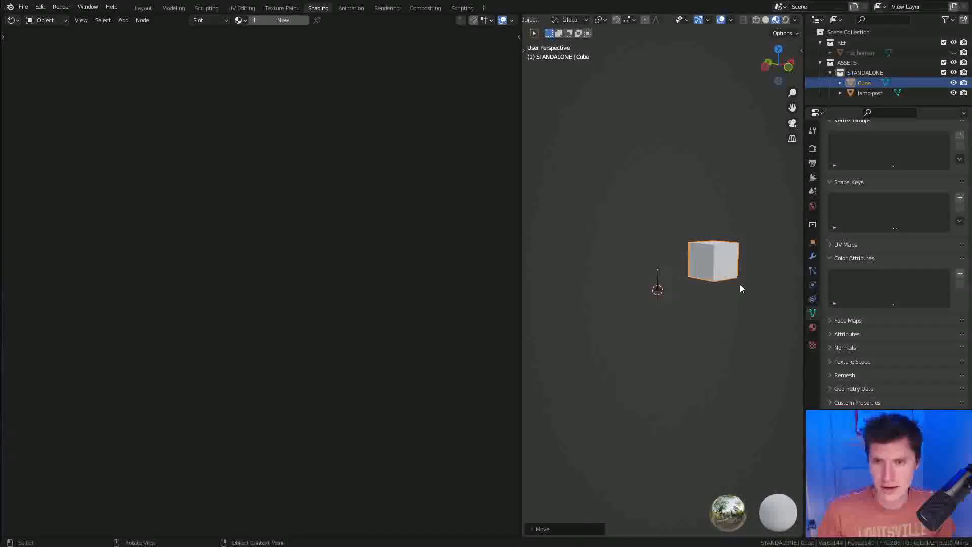
Assign the cubicity_painted material to the test cube and preview the Gradient Texture node's output on it
{"action": "left_click", "coordinate": [239, 20]}
{"action": "left_click", "coordinate": [276, 35]}
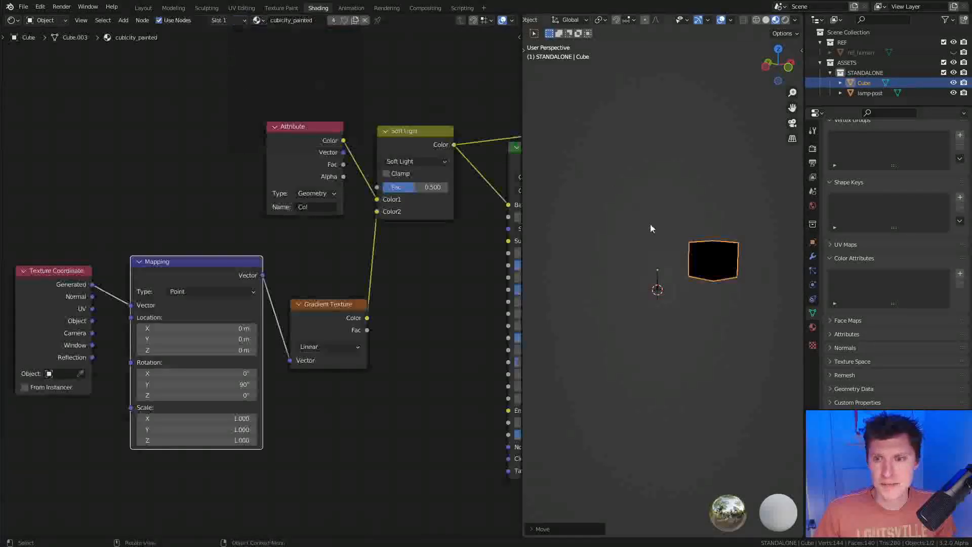
{"action": "left_click", "coordinate": [319, 310], "text": "ctrl+shift"}
{"action": "scroll", "coordinate": [741, 196], "scroll_direction": "up", "scroll_amount": 4}
{"action": "middle_click_drag", "start_coordinate": [731, 228], "coordinate": [719, 264], "text": "shift"}
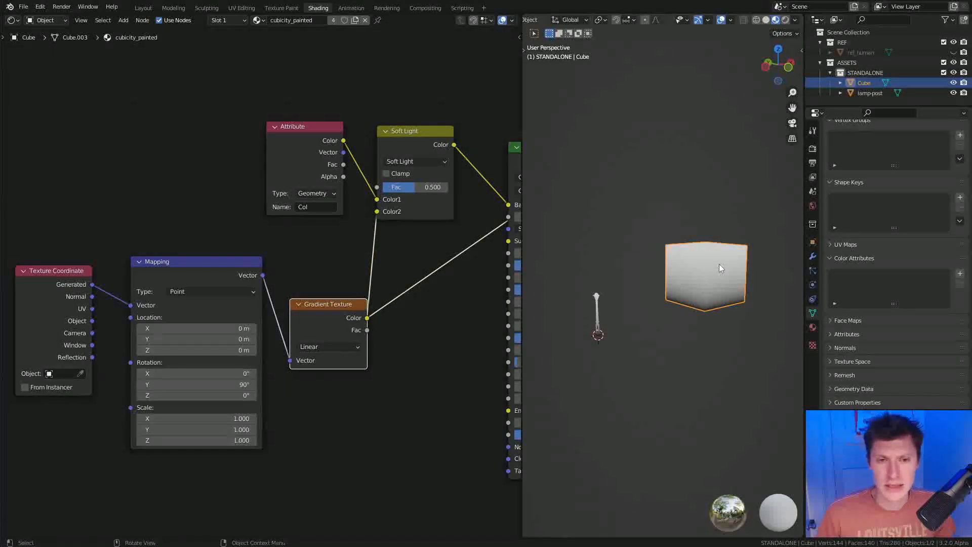
{"action": "middle_click_drag", "start_coordinate": [376, 219], "coordinate": [239, 216]}
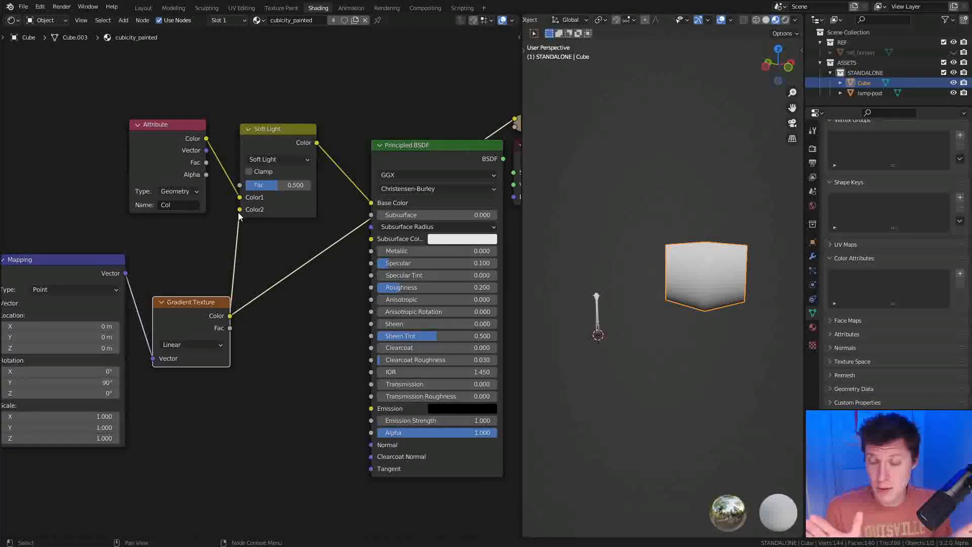
Delete the test cube and select the lamp post again with its head in close view
{"action": "key", "text": "x"}
{"action": "left_click", "coordinate": [679, 260]}
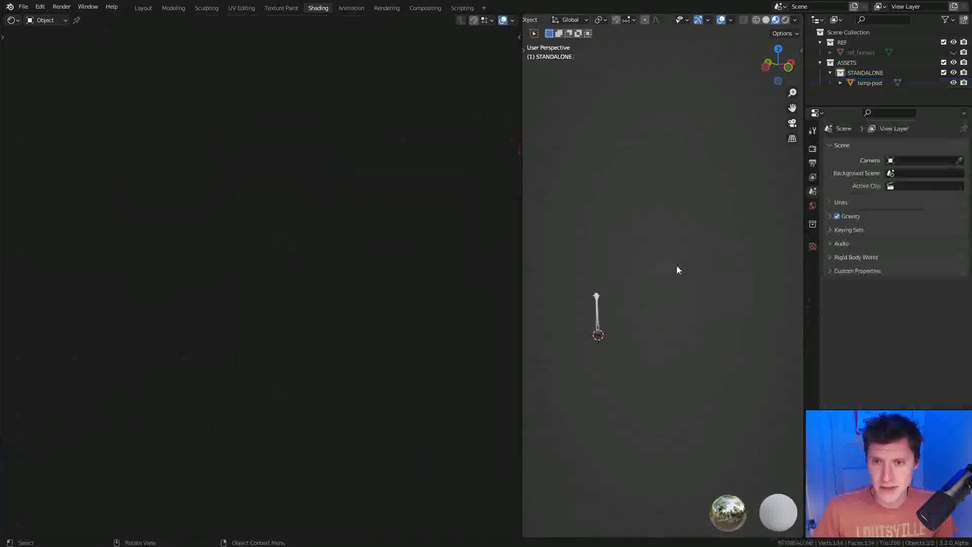
{"action": "key", "text": "Home"}
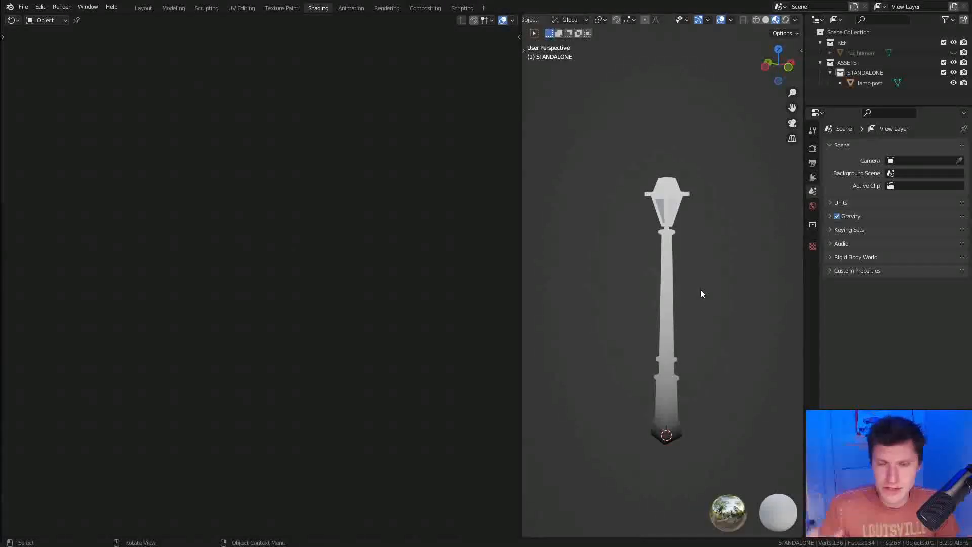
{"action": "middle_click_drag", "start_coordinate": [686, 207], "coordinate": [615, 235], "text": "shift"}
{"action": "scroll", "coordinate": [612, 262], "scroll_direction": "up", "scroll_amount": 2}
{"action": "left_click", "coordinate": [606, 263]}
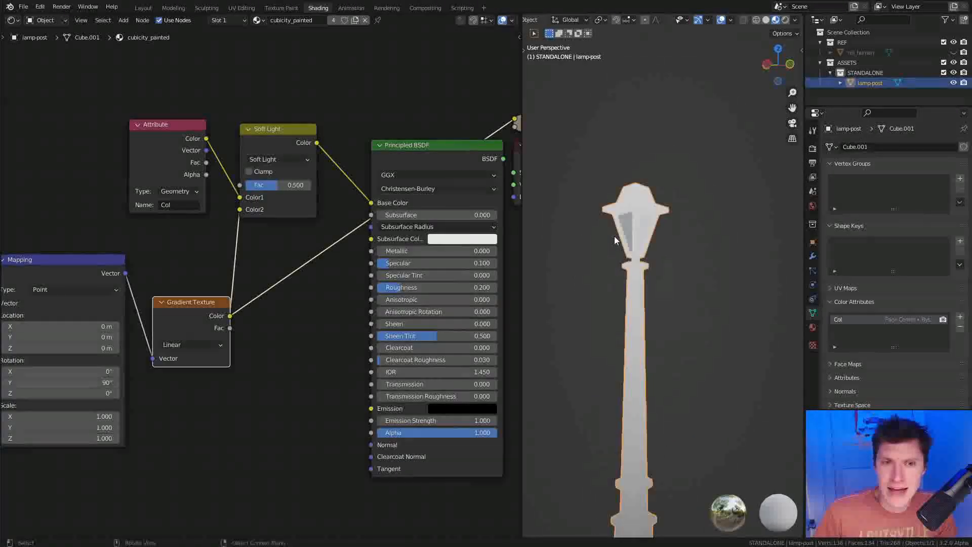
{"action": "left_click", "coordinate": [236, 24]}
{"action": "left_click", "coordinate": [218, 53]}
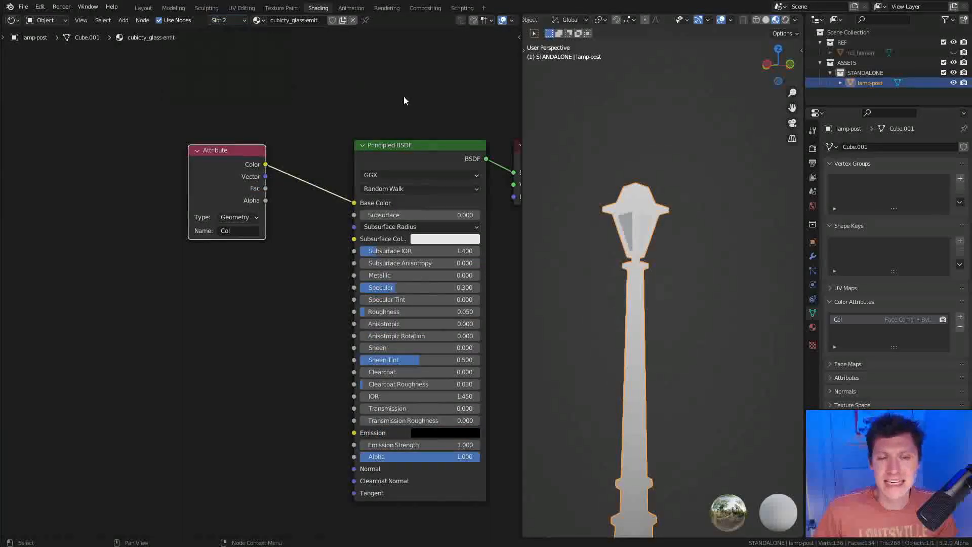
{"action": "key", "text": "z"}
{"action": "left_click", "coordinate": [704, 275]}
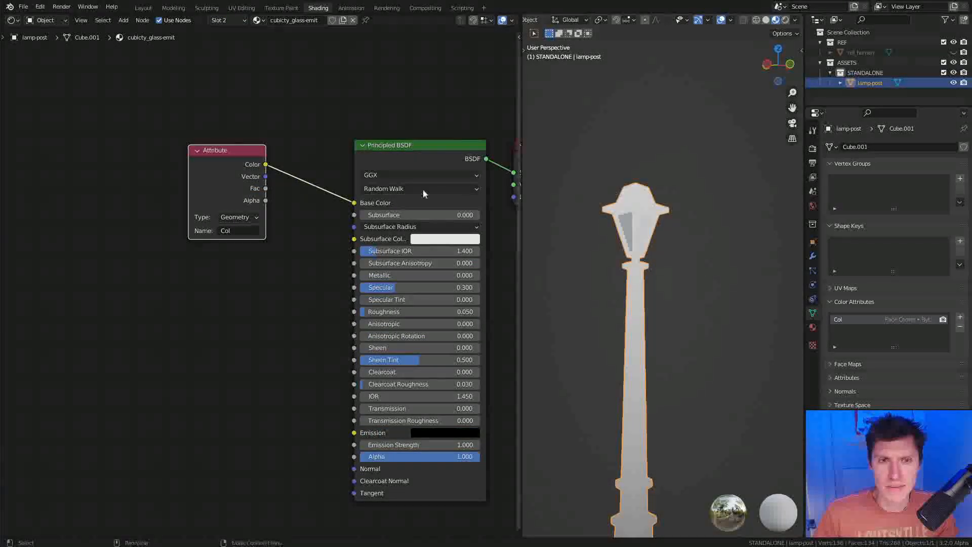
Return to the cubicity_painted material slot and route its Principled BSDF back to the Material Output
{"action": "left_click", "coordinate": [228, 20]}
{"action": "left_click", "coordinate": [225, 42]}
{"action": "scroll", "coordinate": [260, 258], "scroll_direction": "down", "scroll_amount": 2}
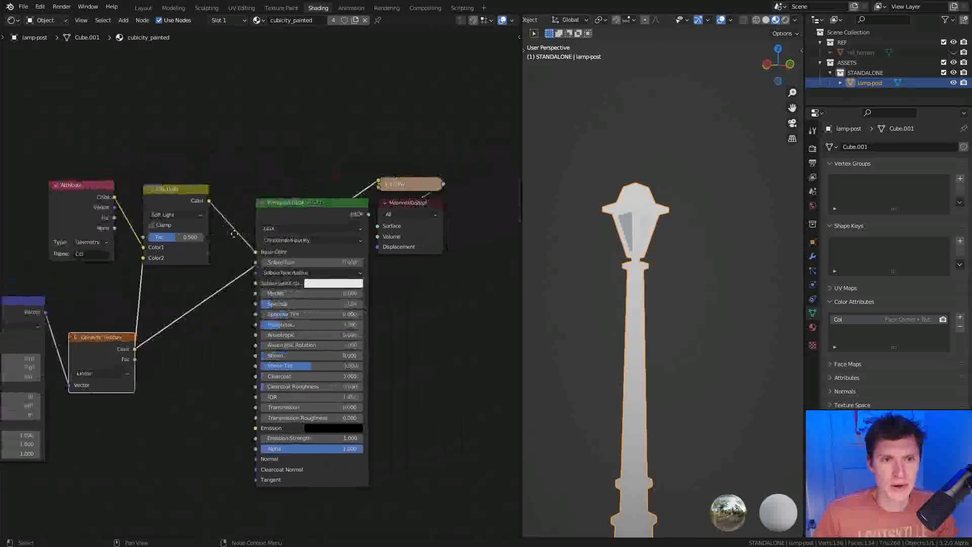
{"action": "middle_click_drag", "start_coordinate": [308, 222], "coordinate": [281, 207]}
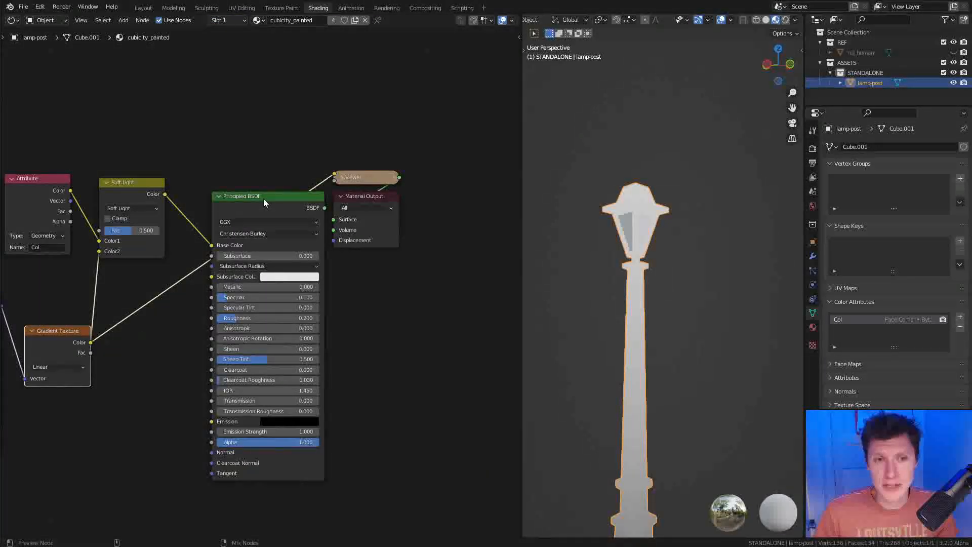
{"action": "left_click", "coordinate": [264, 198], "text": "ctrl+shift"}
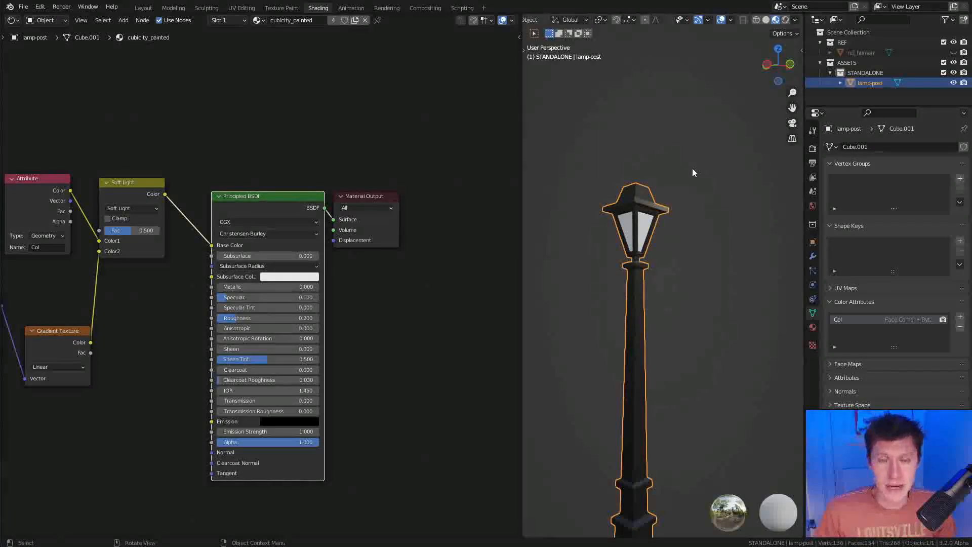
Open the cubicty_glass-emit material in slot 2 and bring its nodes and the lamp head's glass panes into view
{"action": "left_click", "coordinate": [222, 21]}
{"action": "left_click", "coordinate": [220, 53]}
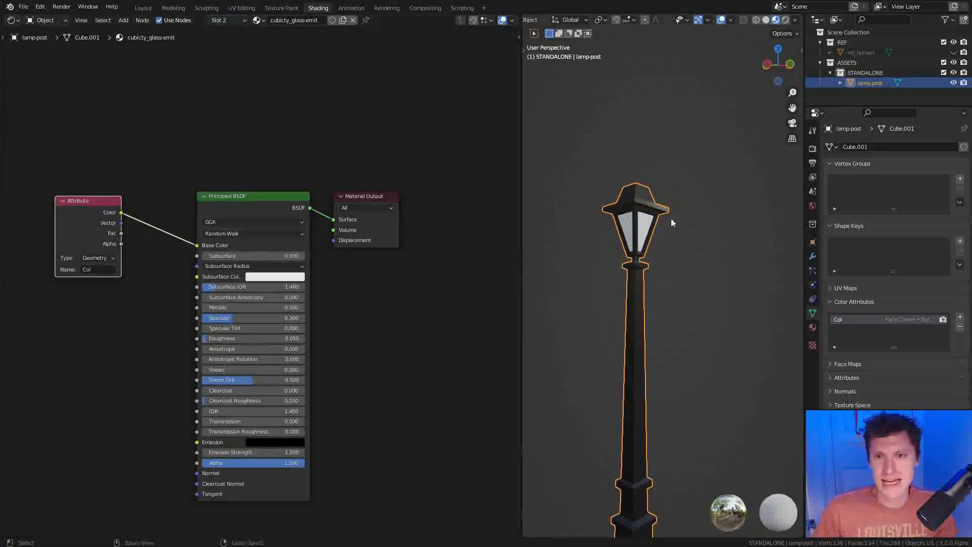
{"action": "scroll", "coordinate": [646, 205], "scroll_direction": "up", "scroll_amount": 6}
{"action": "scroll", "coordinate": [622, 194], "scroll_direction": "down", "scroll_amount": 6}
{"action": "middle_click_drag", "start_coordinate": [623, 194], "coordinate": [663, 218]}
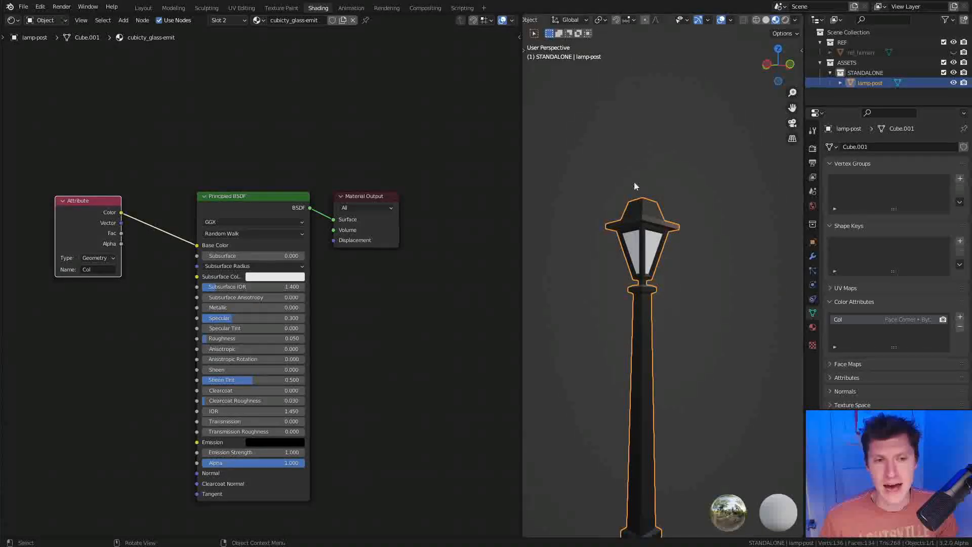
{"action": "middle_click_drag", "start_coordinate": [312, 253], "coordinate": [305, 232]}
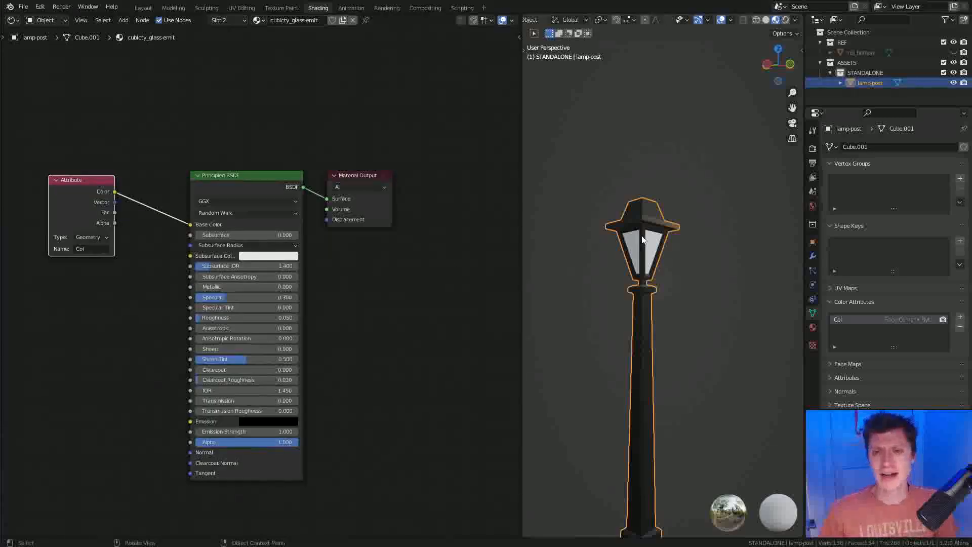
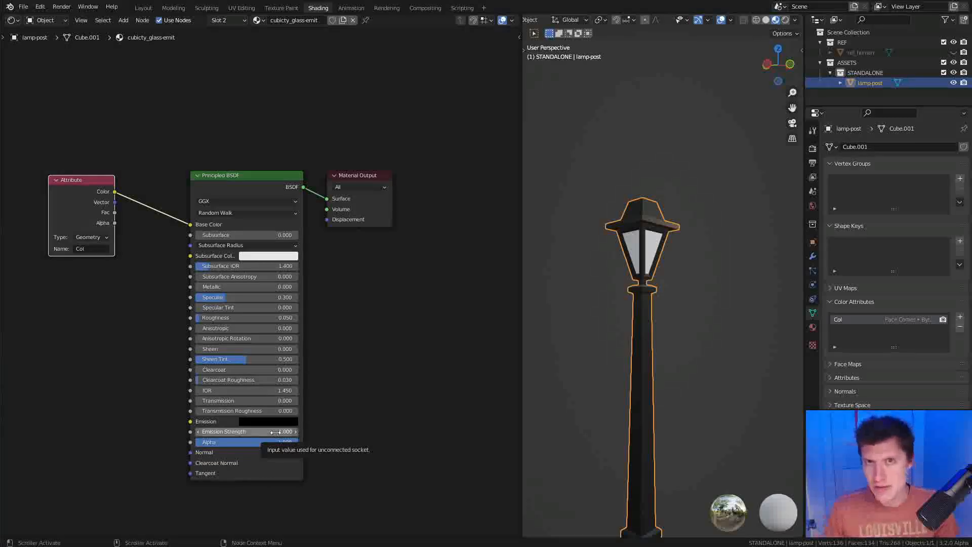
Set the Emission color of the glass material's Principled BSDF to pale warm yellow, about hue 0.125, saturation 0.467 and value 1
{"action": "scroll", "coordinate": [276, 432], "scroll_direction": "up", "scroll_amount": 2}
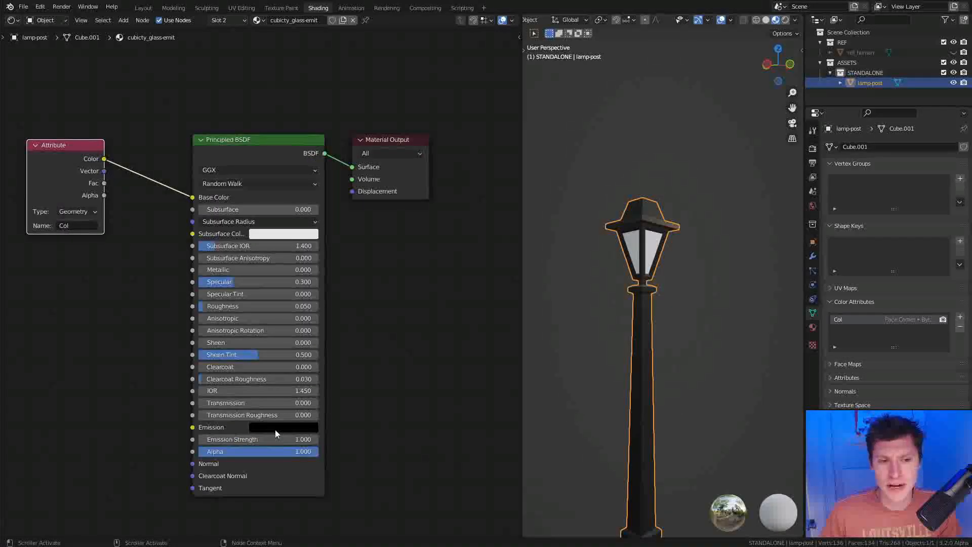
{"action": "left_click", "coordinate": [226, 151]}
{"action": "middle_click_drag", "start_coordinate": [315, 344], "coordinate": [311, 327]}
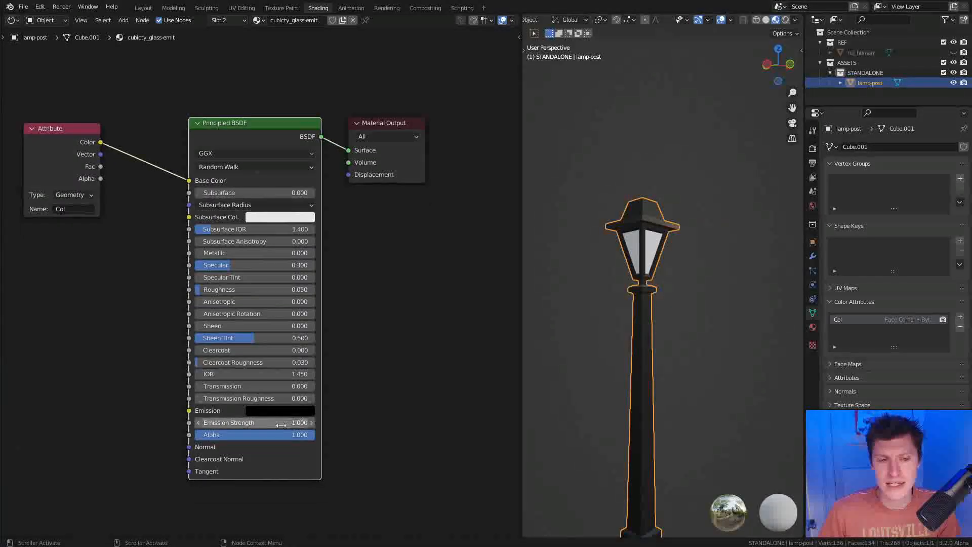
{"action": "left_click", "coordinate": [273, 411]}
{"action": "left_click_drag", "start_coordinate": [339, 323], "coordinate": [340, 253]}
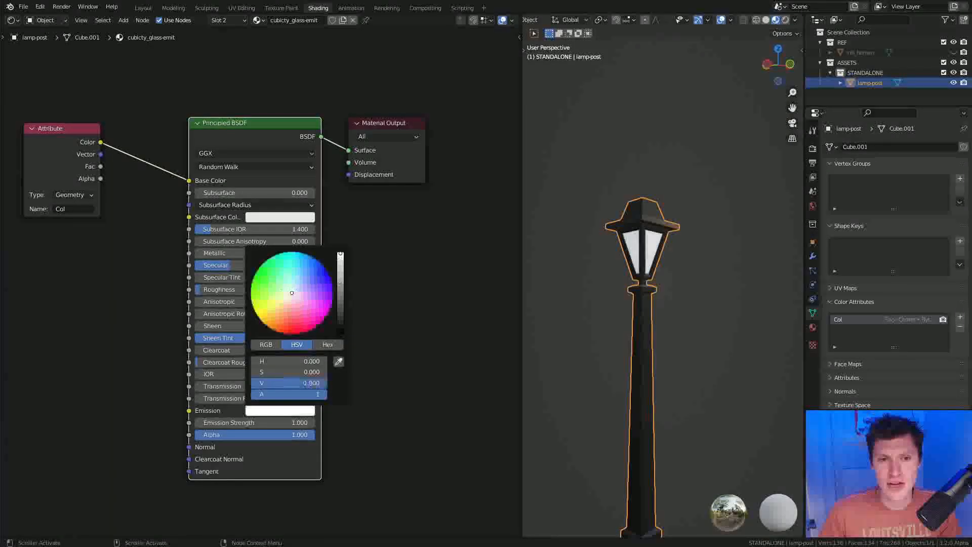
{"action": "left_click", "coordinate": [285, 301]}
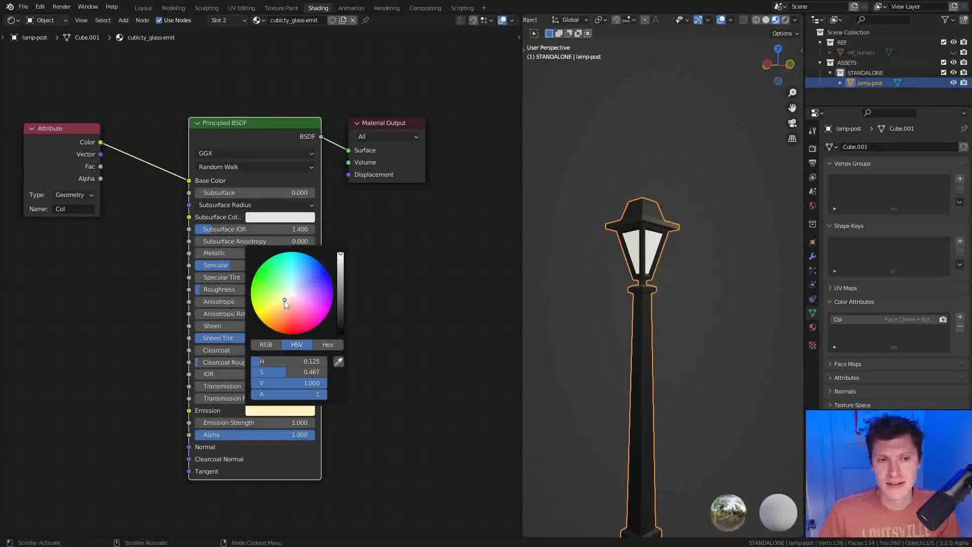
Set the glass material's Emission Strength to 10 and enable Bloom in the Eevee render settings
{"action": "left_click", "coordinate": [267, 426]}
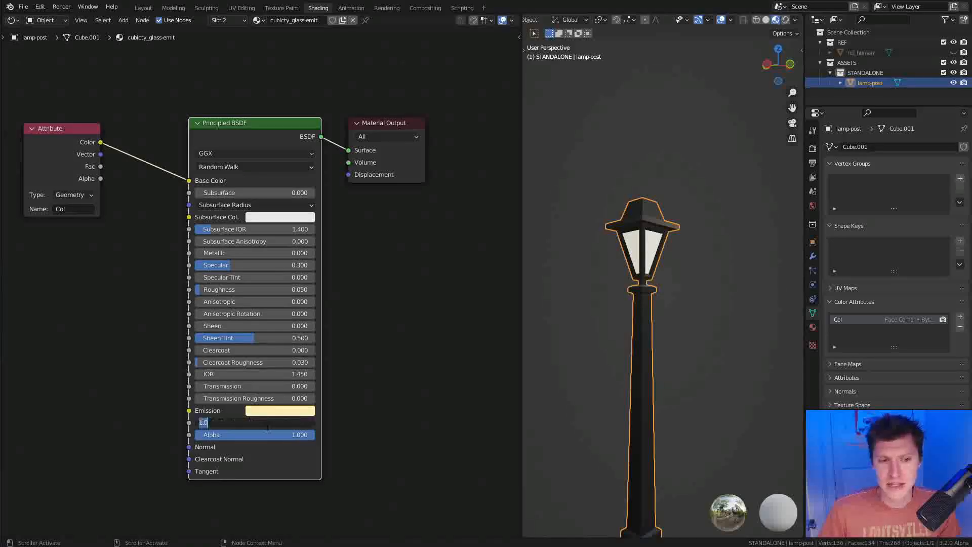
{"action": "type", "text": "10"}
{"action": "key", "text": "Return"}
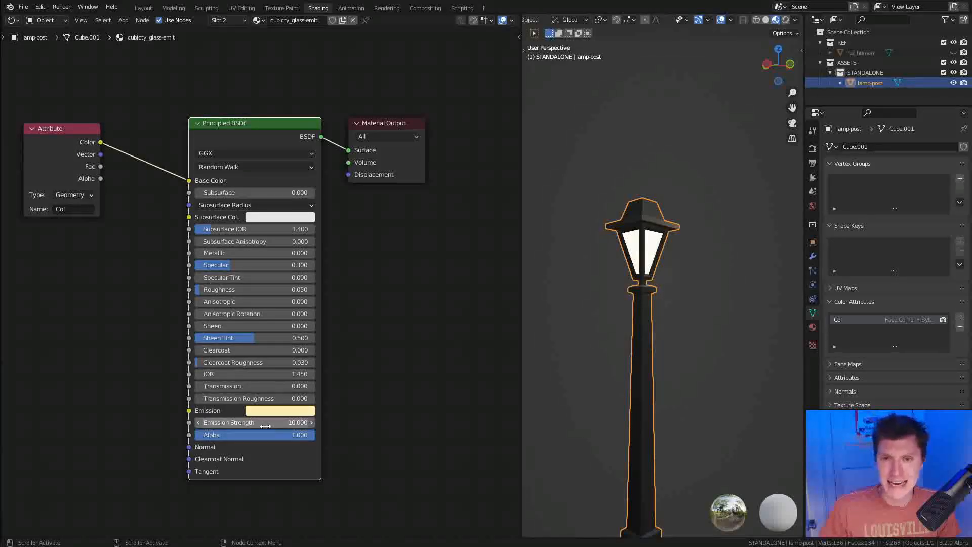
{"action": "left_click", "coordinate": [813, 148]}
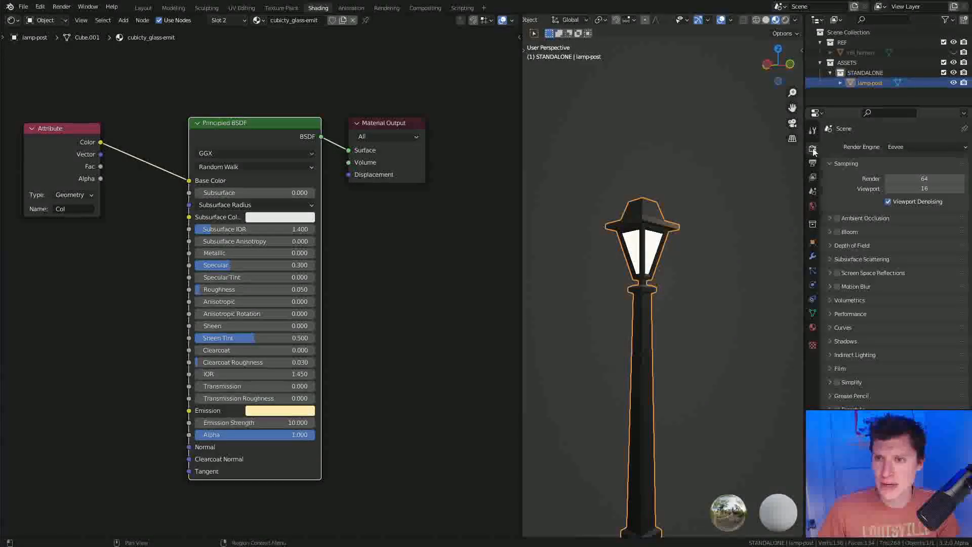
{"action": "left_click", "coordinate": [837, 232]}
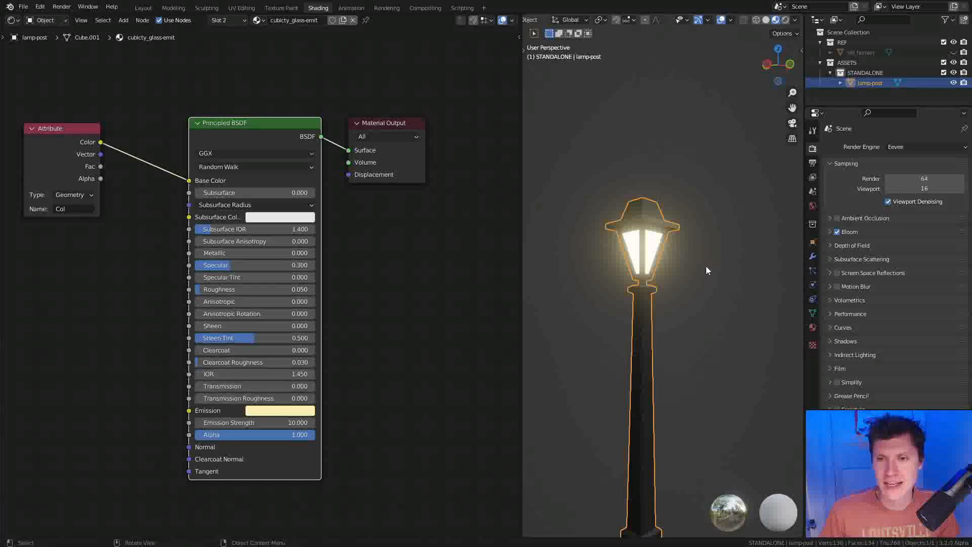
Set the Emission color of the cubicty_glass-emit material's Principled BSDF to black and view the whole lamp post unlit
{"action": "scroll", "coordinate": [705, 265], "scroll_direction": "down", "scroll_amount": 5}
{"action": "scroll", "coordinate": [712, 285], "scroll_direction": "down", "scroll_amount": 2}
{"action": "middle_click_drag", "start_coordinate": [711, 292], "coordinate": [721, 250], "text": "shift"}
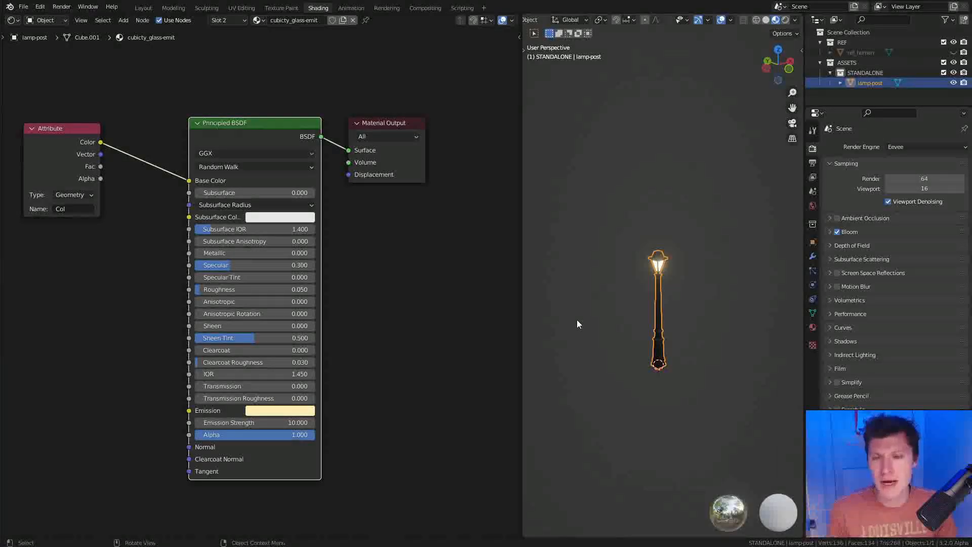
{"action": "scroll", "coordinate": [694, 275], "scroll_direction": "up", "scroll_amount": 4}
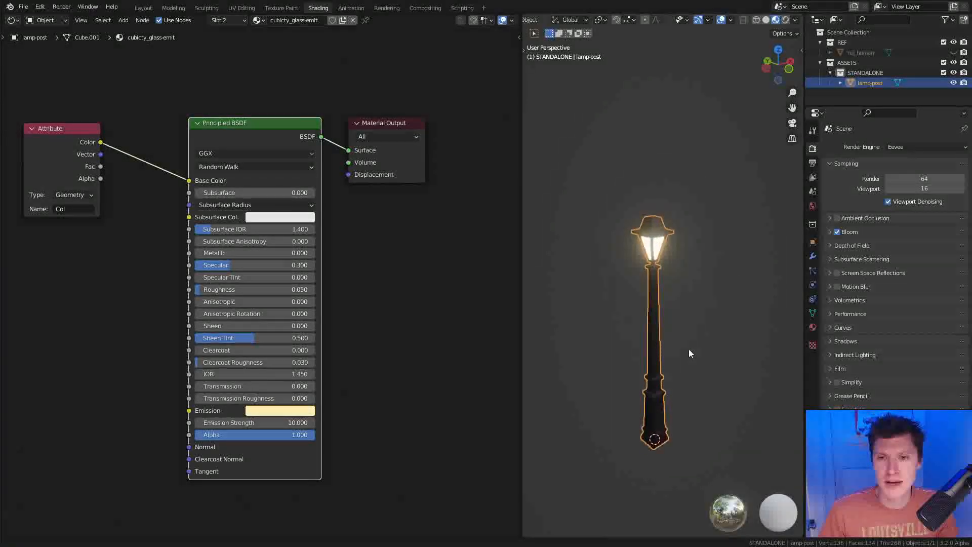
{"action": "left_click", "coordinate": [297, 413]}
{"action": "left_click_drag", "start_coordinate": [344, 261], "coordinate": [341, 335]}
{"action": "scroll", "coordinate": [639, 277], "scroll_direction": "up", "scroll_amount": 3}
{"action": "scroll", "coordinate": [646, 253], "scroll_direction": "down", "scroll_amount": 3}
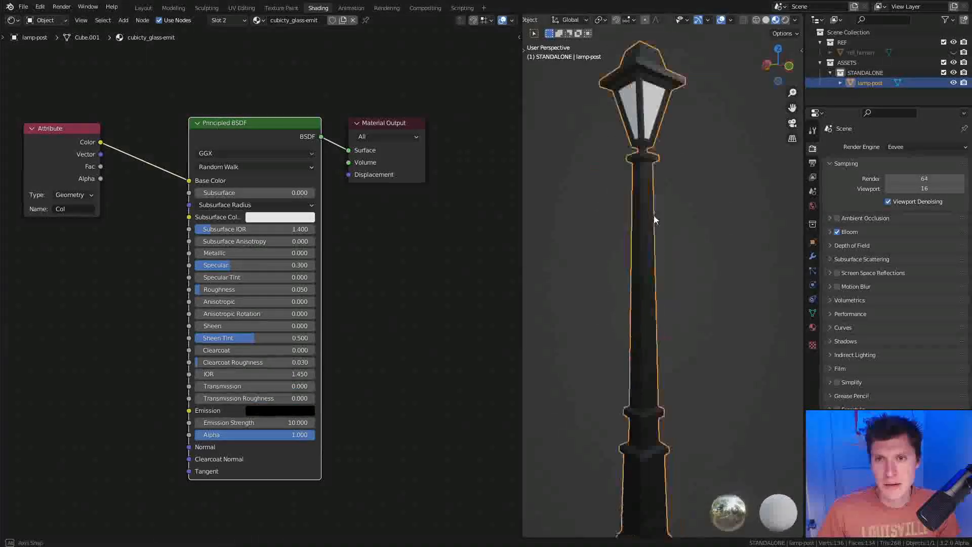
{"action": "scroll", "coordinate": [657, 247], "scroll_direction": "up", "scroll_amount": 3}
{"action": "scroll", "coordinate": [658, 244], "scroll_direction": "down", "scroll_amount": 4}
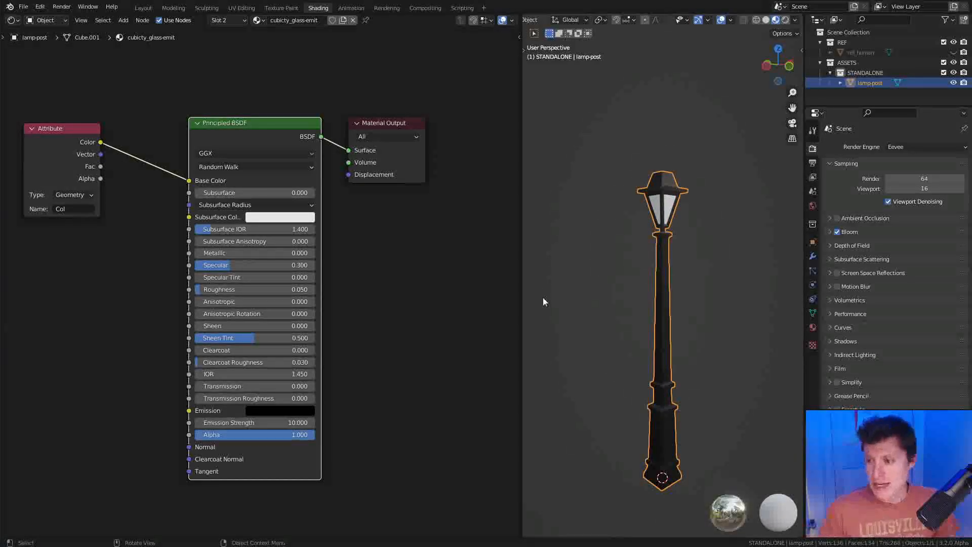
{"action": "middle_click_drag", "start_coordinate": [646, 291], "coordinate": [690, 277], "text": "shift"}
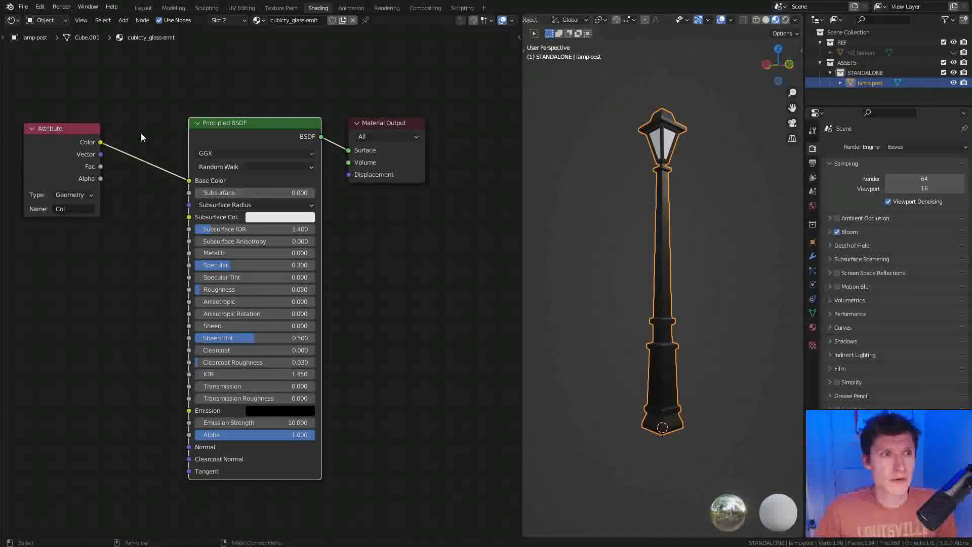
Start saving the file under a new name and browse to the scn folder inside CUBICITY_asset-libraries\source
{"action": "left_click", "coordinate": [22, 8]}
{"action": "left_click", "coordinate": [42, 84]}
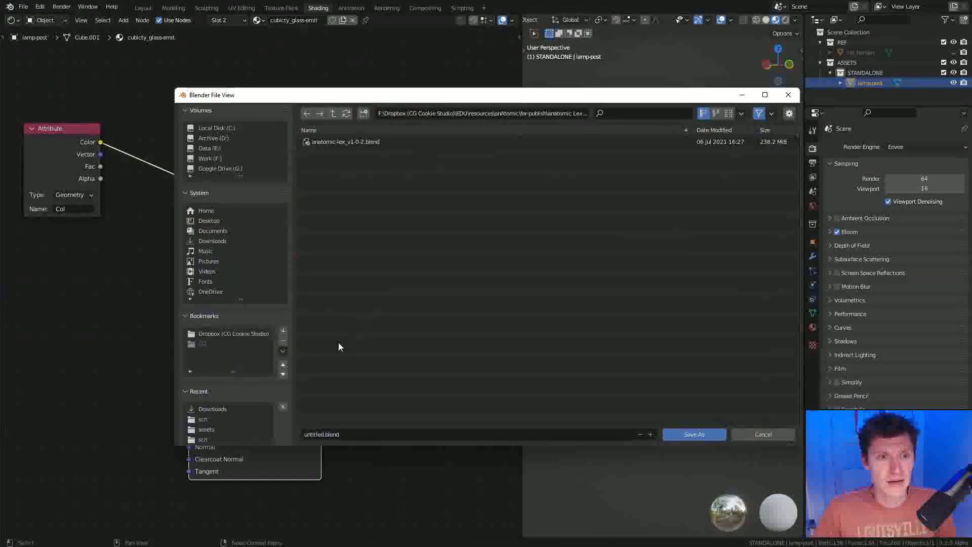
{"action": "left_click", "coordinate": [252, 335]}
{"action": "double_click", "coordinate": [317, 152]}
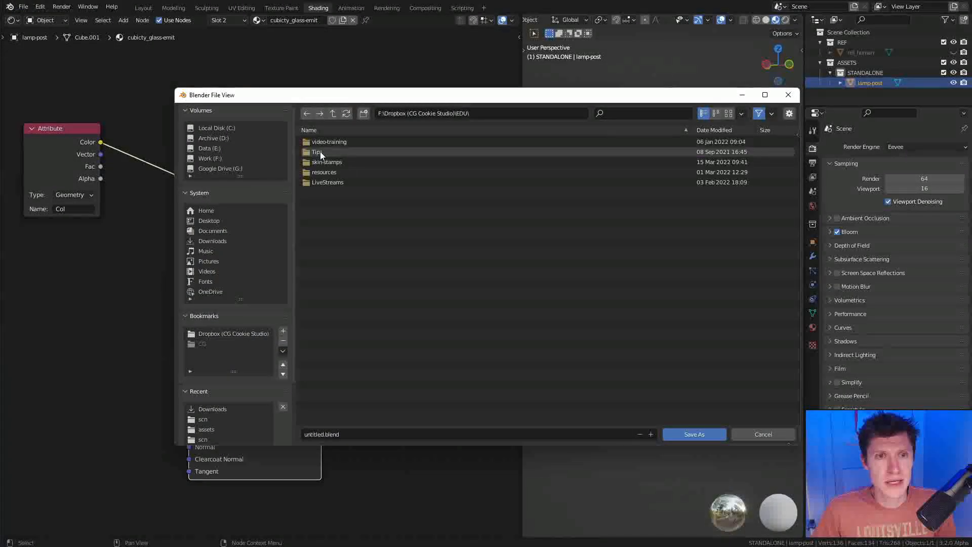
{"action": "double_click", "coordinate": [327, 142]}
{"action": "double_click", "coordinate": [333, 141]}
{"action": "double_click", "coordinate": [333, 141]}
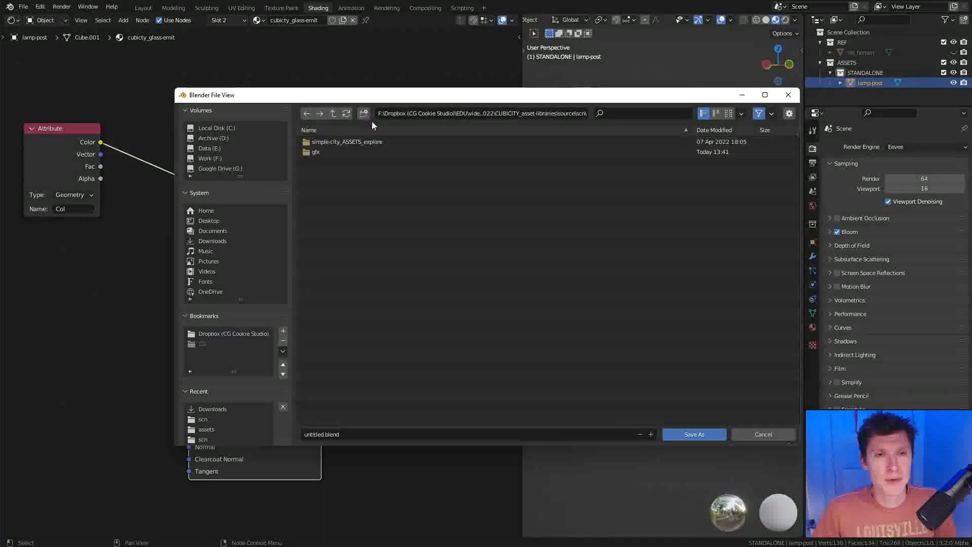
Create a folder named cubicity_ASSETS inside the scn folder and open it
{"action": "left_click", "coordinate": [364, 113]}
{"action": "type", "text": "cubicity_ASSETS"}
{"action": "key", "text": "Return"}
{"action": "double_click", "coordinate": [331, 161]}
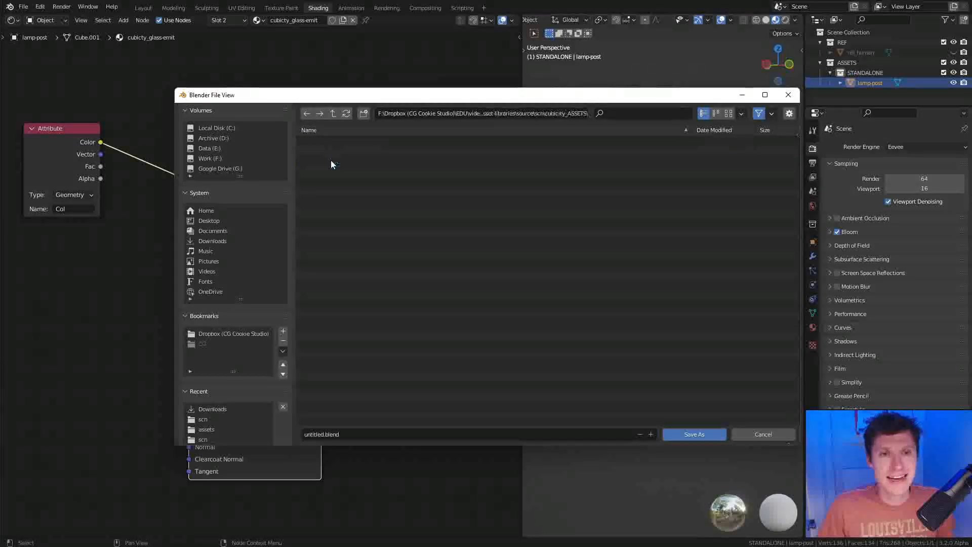
Name the file cubicity_ASSETS.blend and save it in the cubicity_ASSETS folder
{"action": "left_click", "coordinate": [338, 434]}
{"action": "left_click_drag", "start_coordinate": [324, 435], "coordinate": [299, 435]}
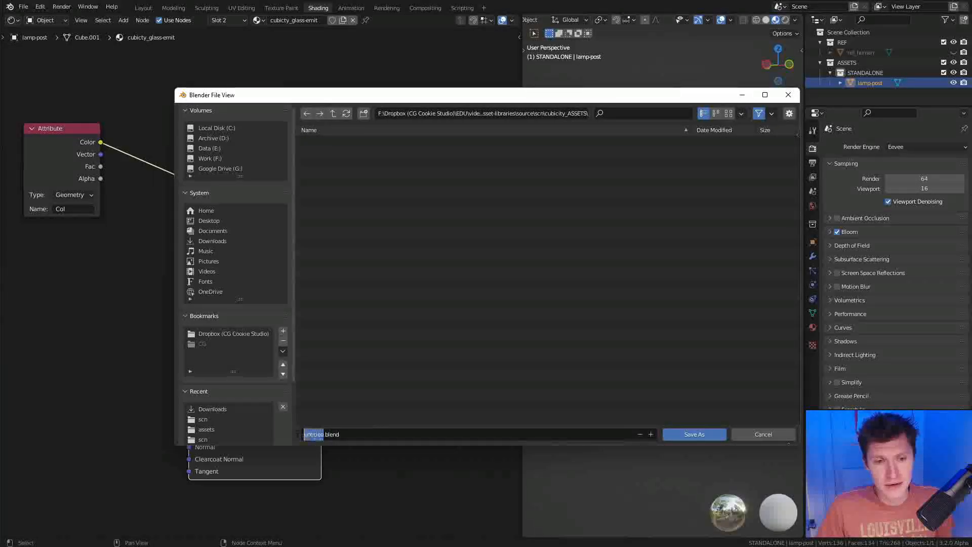
{"action": "type", "text": "cubicity_"}
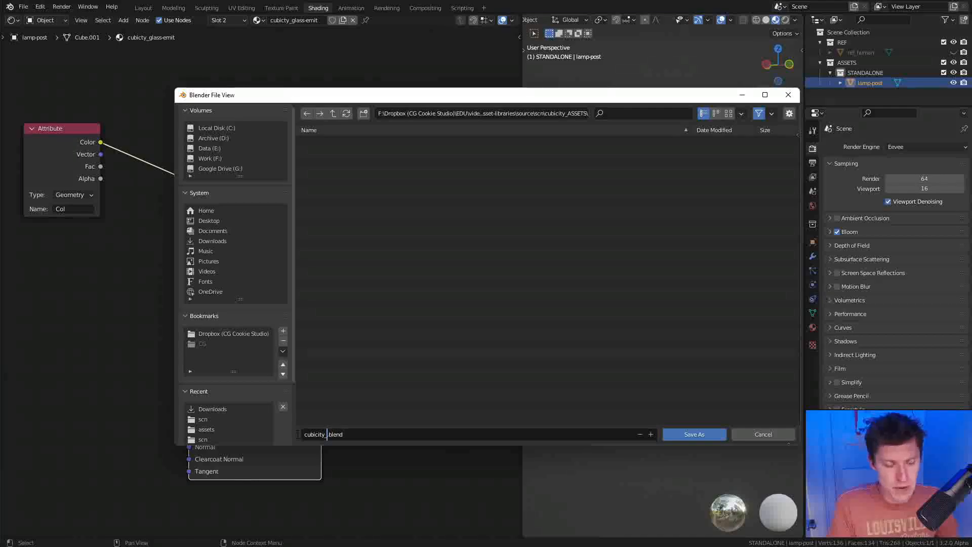
{"action": "type", "text": "ASSETS"}
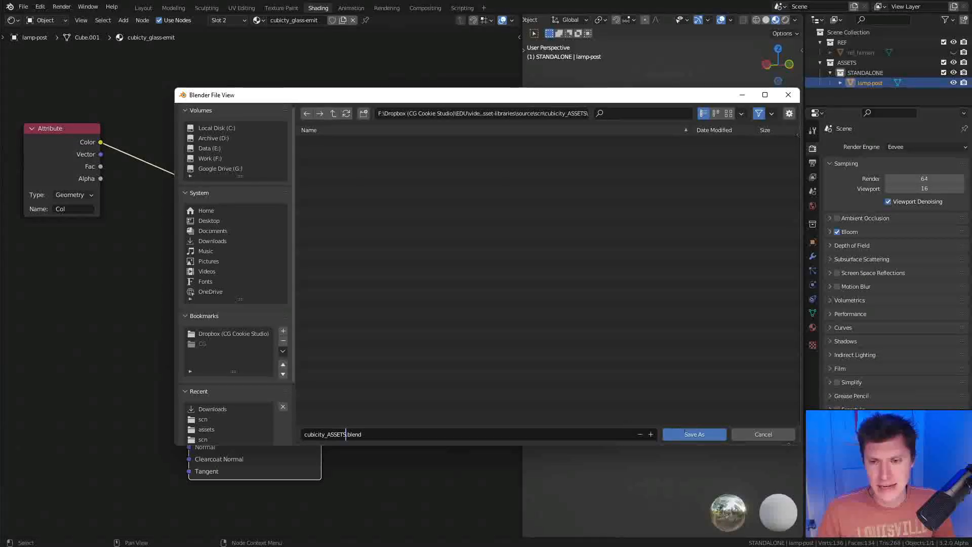
{"action": "left_click", "coordinate": [701, 437]}
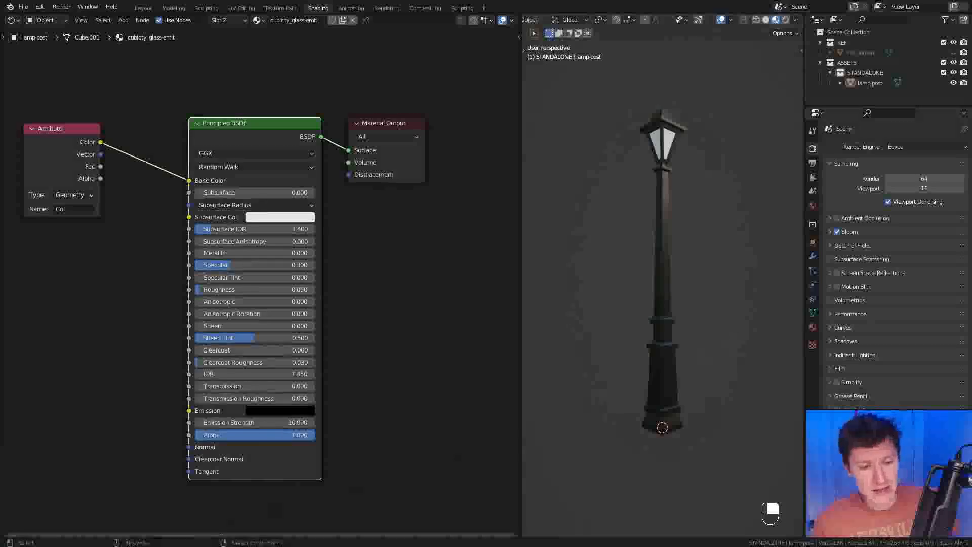
Switch to the Unsplash page in the browser, search for bench and look through the photos for reference
{"action": "key", "text": "alt+Tab"}
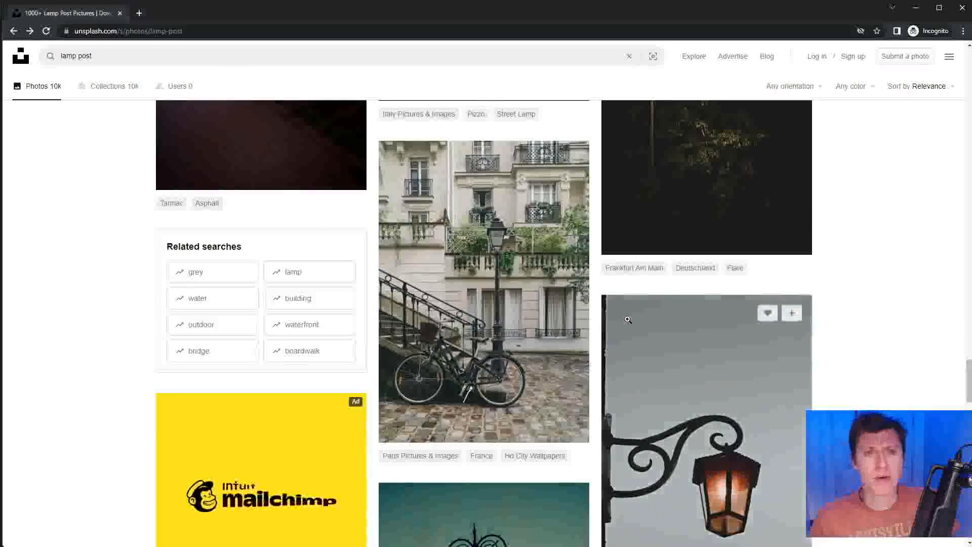
{"action": "double_click", "coordinate": [288, 58]}
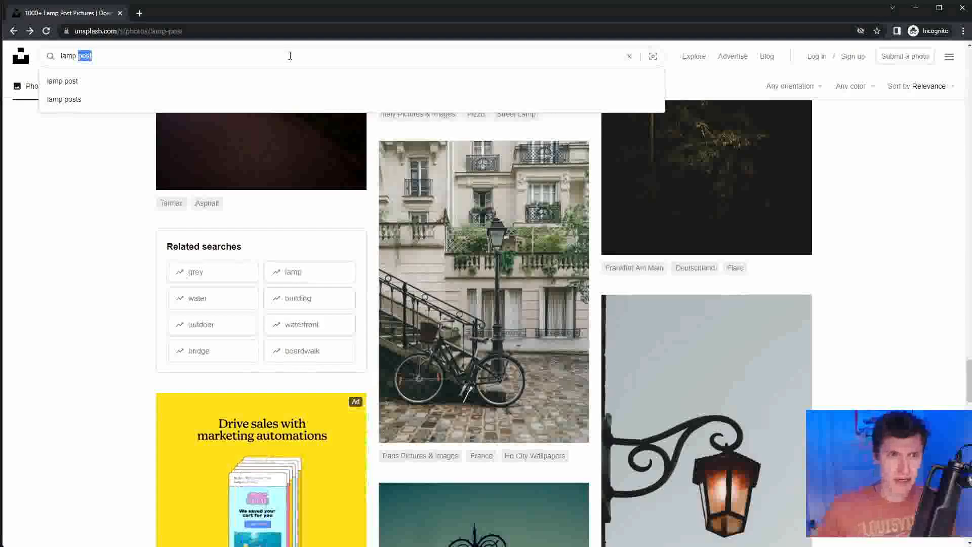
{"action": "triple_click", "coordinate": [290, 56]}
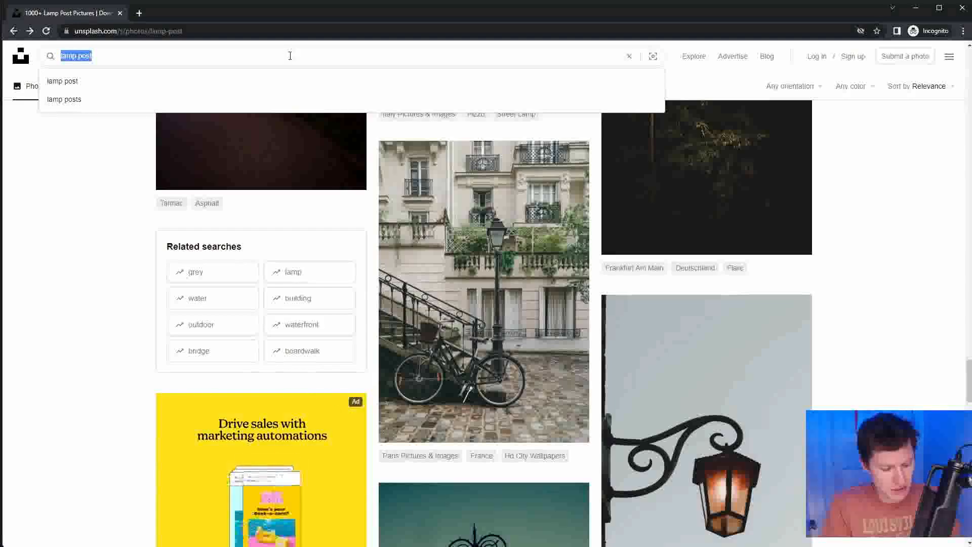
{"action": "type", "text": "bench"}
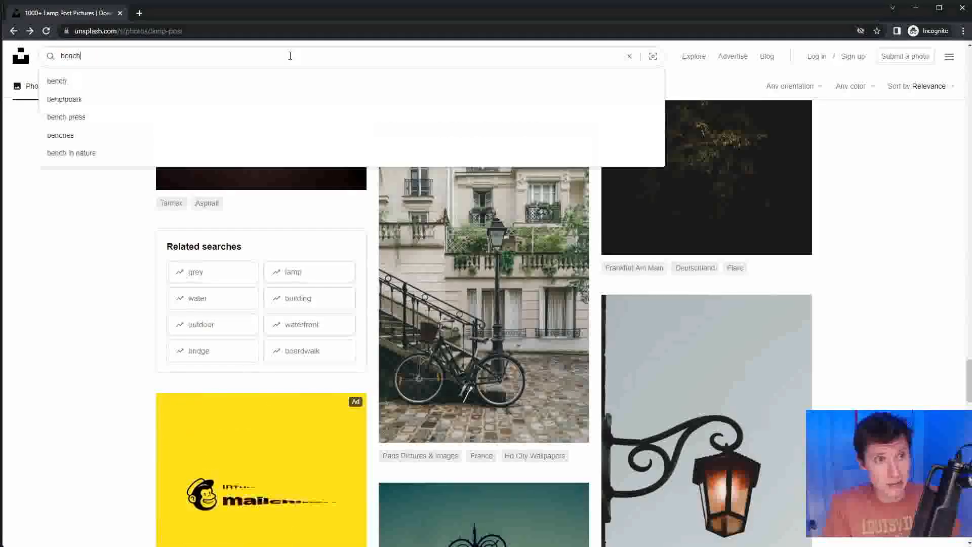
{"action": "key", "text": "Return"}
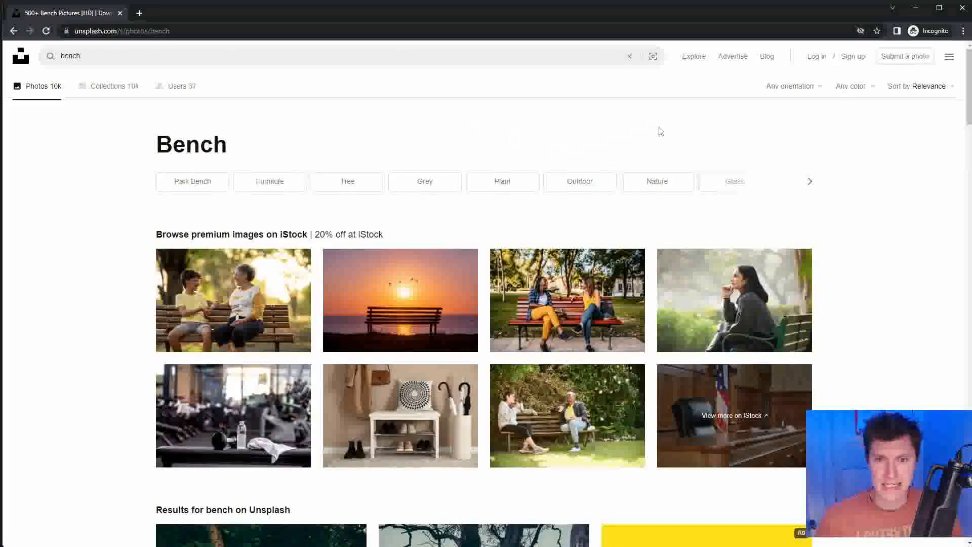
{"action": "scroll", "coordinate": [660, 130], "scroll_direction": "down", "scroll_amount": 7}
{"action": "scroll", "coordinate": [816, 163], "scroll_direction": "down", "scroll_amount": 4}
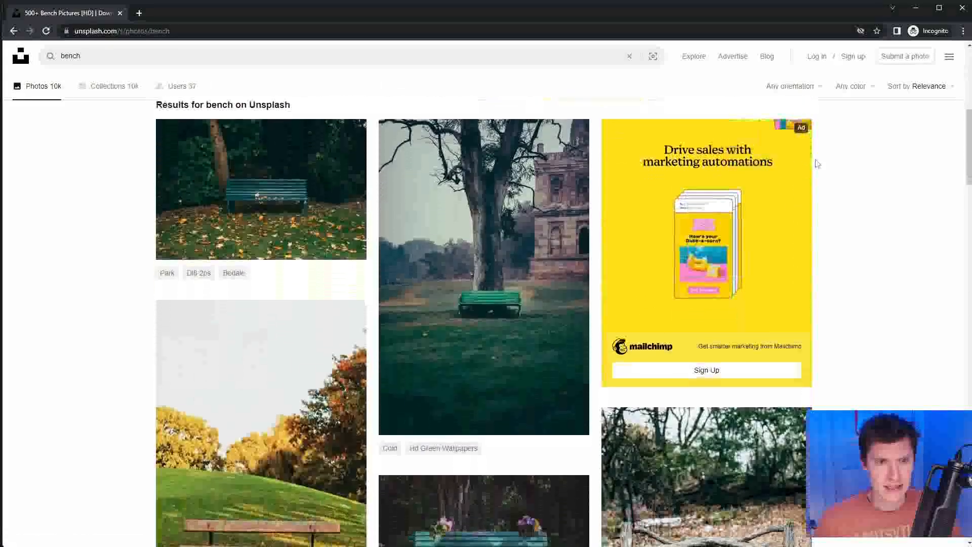
{"action": "scroll", "coordinate": [508, 353], "scroll_direction": "down", "scroll_amount": 4}
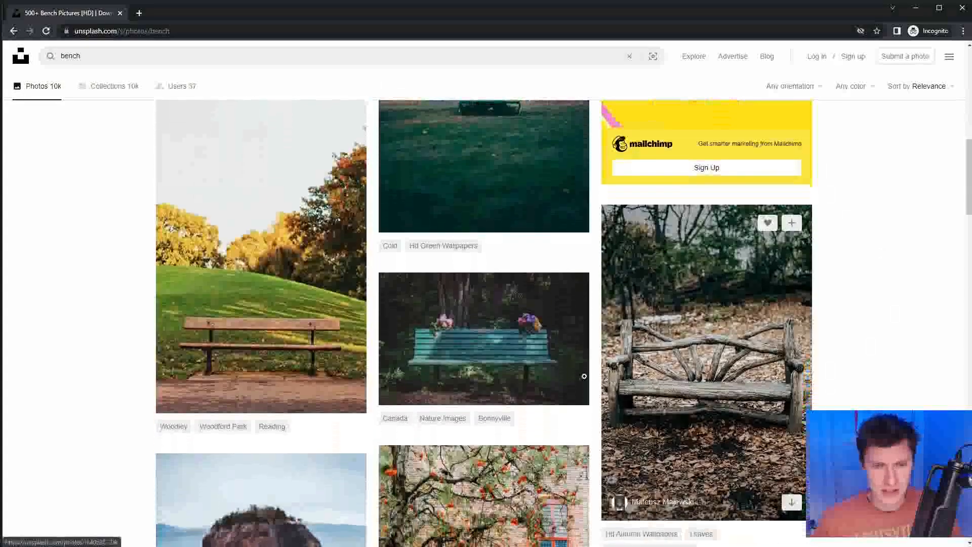
{"action": "scroll", "coordinate": [508, 353], "scroll_direction": "down", "scroll_amount": 8}
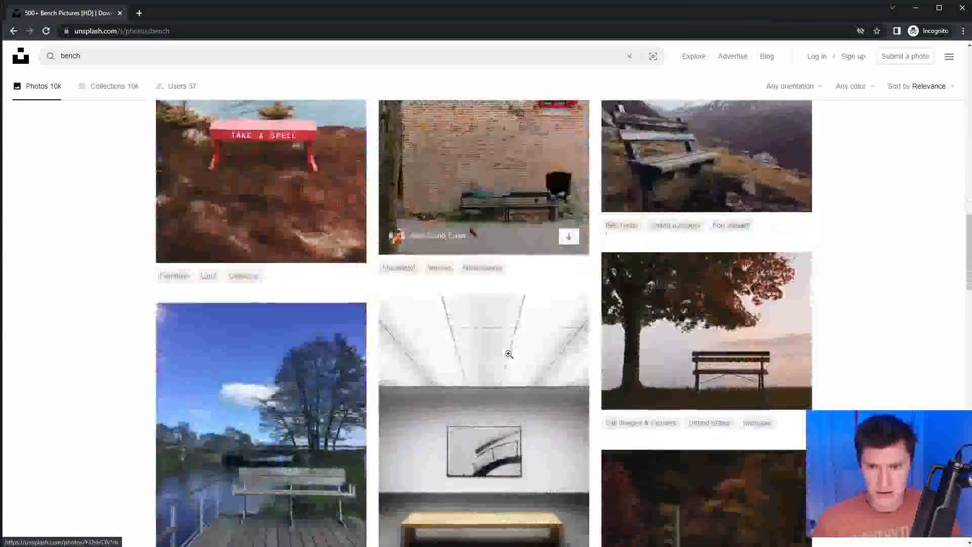
{"action": "scroll", "coordinate": [507, 342], "scroll_direction": "down", "scroll_amount": 3}
{"action": "scroll", "coordinate": [507, 342], "scroll_direction": "down", "scroll_amount": 9}
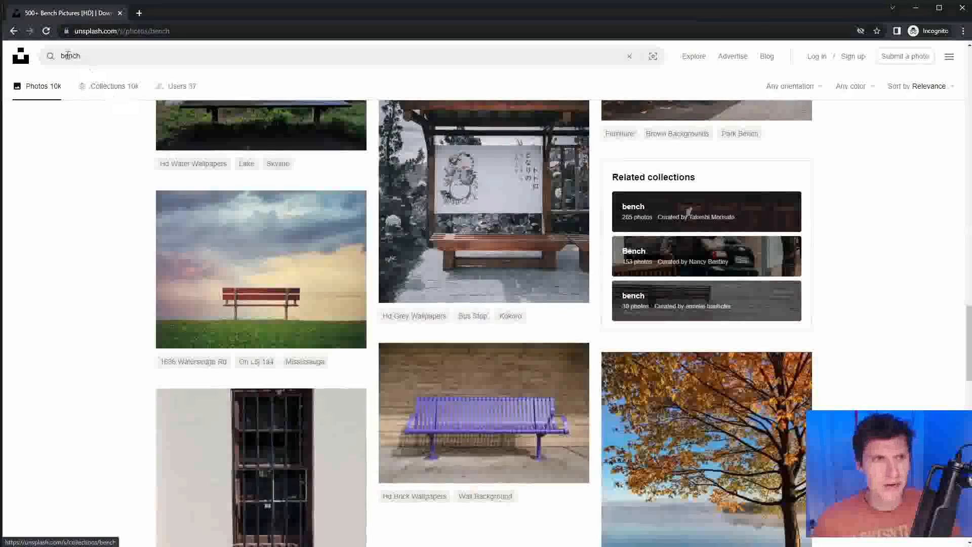
Refine the Unsplash search to city bench and look through the photos for a bench reference
{"action": "left_click", "coordinate": [67, 55]}
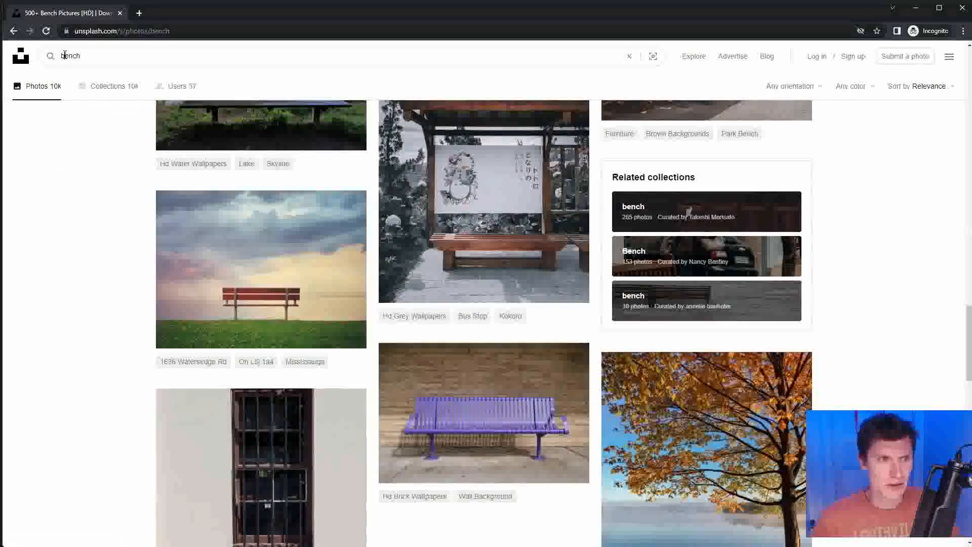
{"action": "type", "text": "city"}
{"action": "key", "text": "Return"}
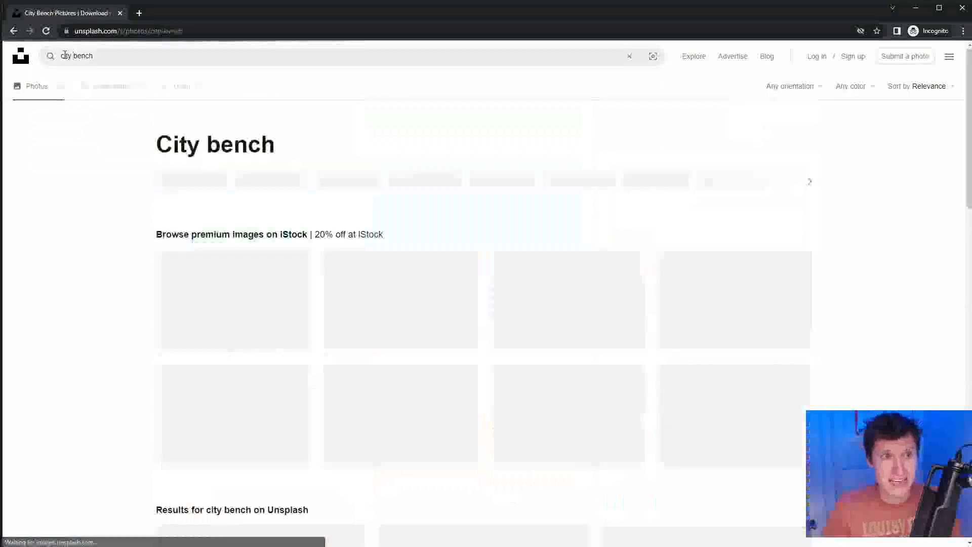
{"action": "scroll", "coordinate": [729, 243], "scroll_direction": "down", "scroll_amount": 6}
{"action": "scroll", "coordinate": [729, 243], "scroll_direction": "down", "scroll_amount": 15}
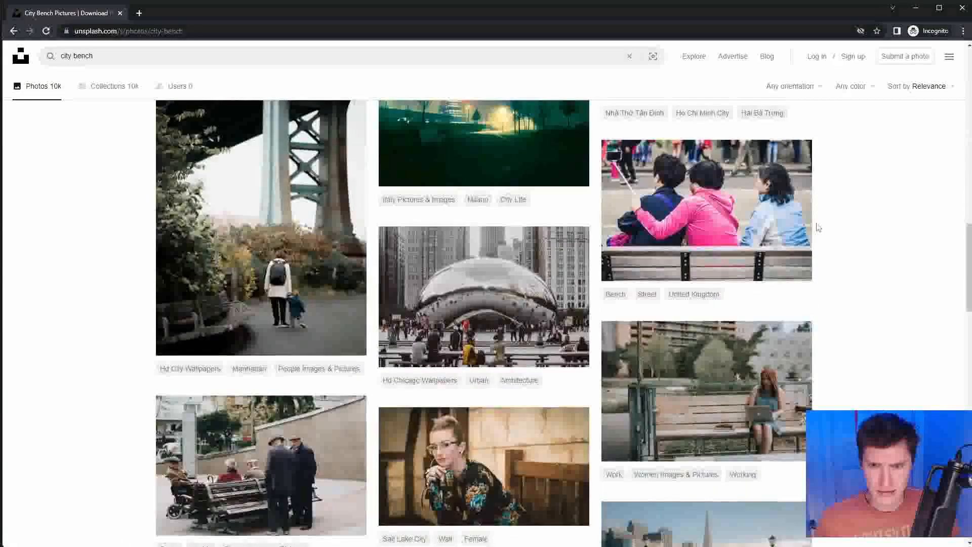
{"action": "scroll", "coordinate": [818, 225], "scroll_direction": "down", "scroll_amount": 7}
{"action": "scroll", "coordinate": [814, 231], "scroll_direction": "up", "scroll_amount": 4}
{"action": "scroll", "coordinate": [813, 231], "scroll_direction": "up", "scroll_amount": 1}
{"action": "left_click", "coordinate": [803, 243]}
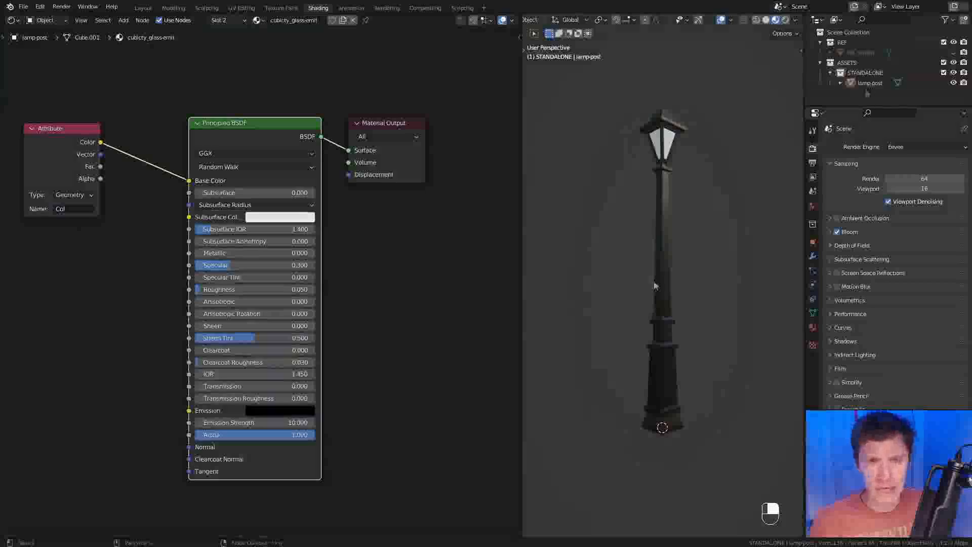
Switch back to Blender, select the lamp post and unhide the ref_human scale reference
{"action": "left_click", "coordinate": [694, 314]}
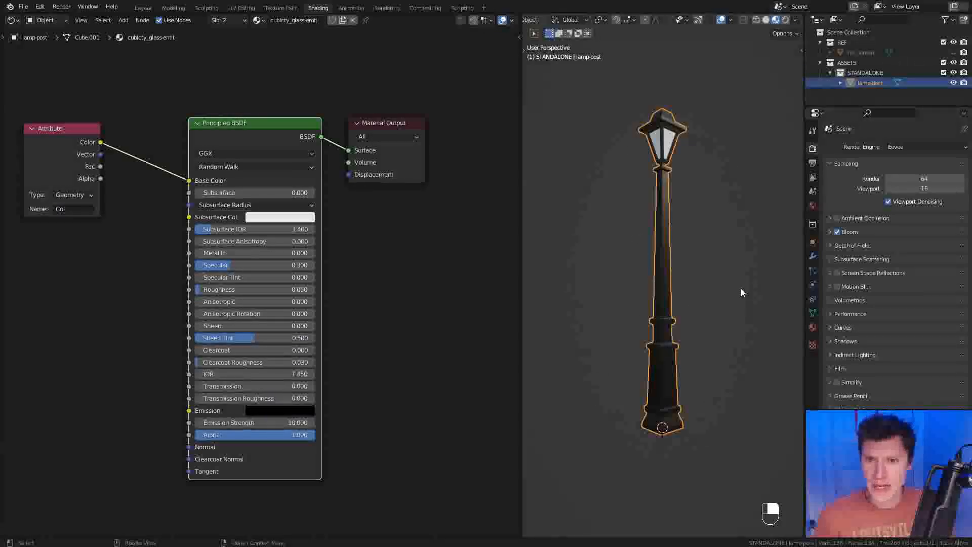
{"action": "key", "text": "KP_Decimal"}
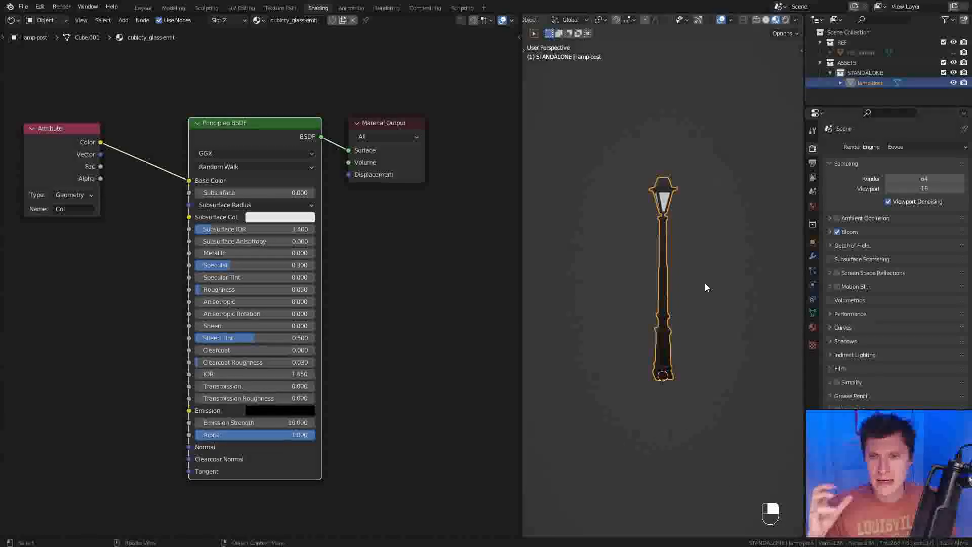
{"action": "left_click", "coordinate": [953, 53]}
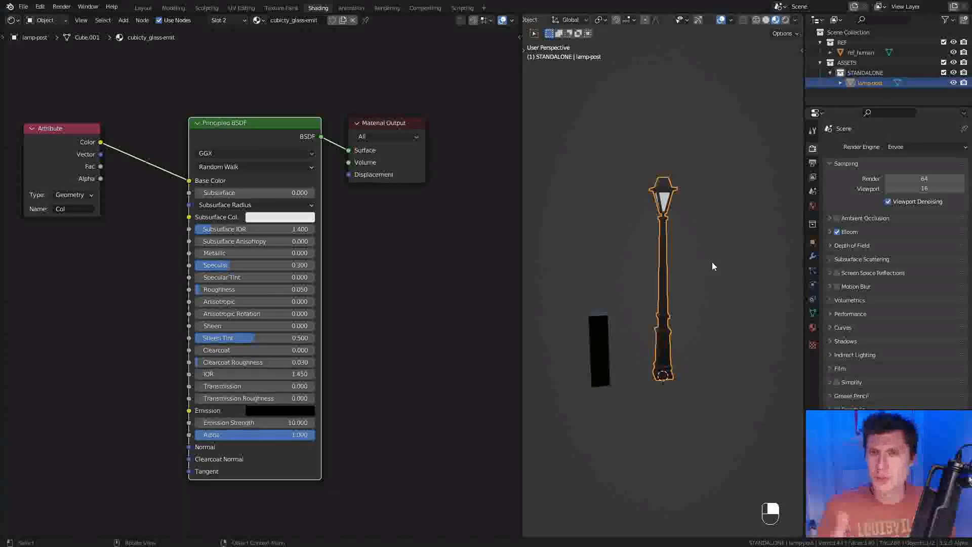
{"action": "key", "text": "shift+a"}
{"action": "mouse_move", "coordinate": [712, 262]}
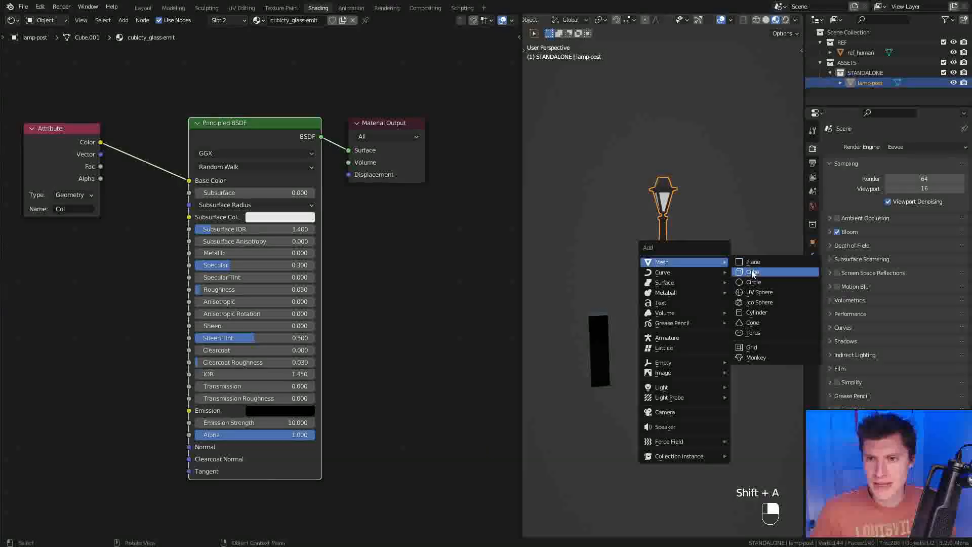
{"action": "left_click", "coordinate": [752, 272]}
{"action": "scroll", "coordinate": [716, 319], "scroll_direction": "down", "scroll_amount": 5}
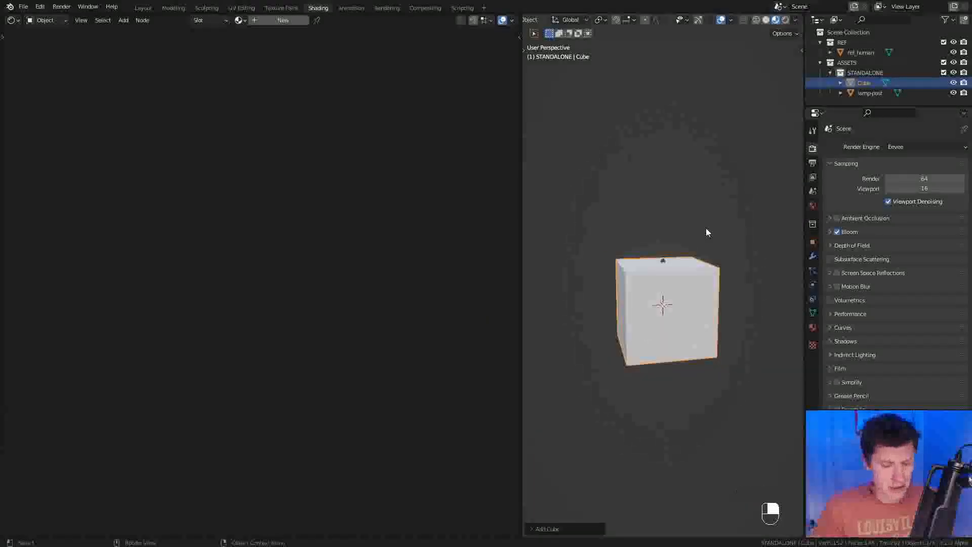
{"action": "key", "text": "x"}
{"action": "left_click", "coordinate": [706, 227]}
Duplicate the lamp-post object and leave the copy in place at the original's position
{"action": "scroll", "coordinate": [678, 294], "scroll_direction": "up", "scroll_amount": 5}
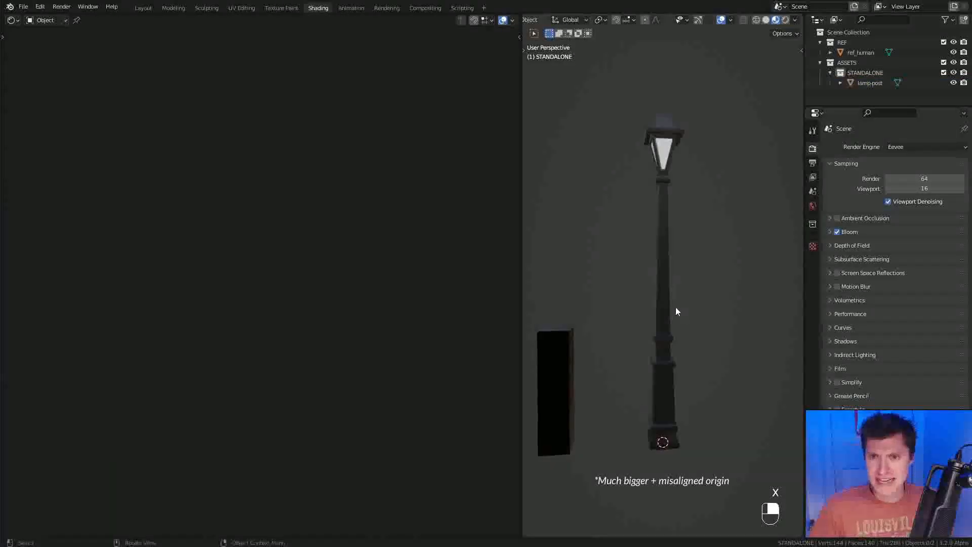
{"action": "mouse_move", "coordinate": [675, 307]}
{"action": "middle_mouse_down"}
{"action": "mouse_move", "coordinate": [686, 288]}
{"action": "mouse_move", "coordinate": [677, 289]}
{"action": "middle_mouse_up"}
{"action": "left_click", "coordinate": [861, 83]}
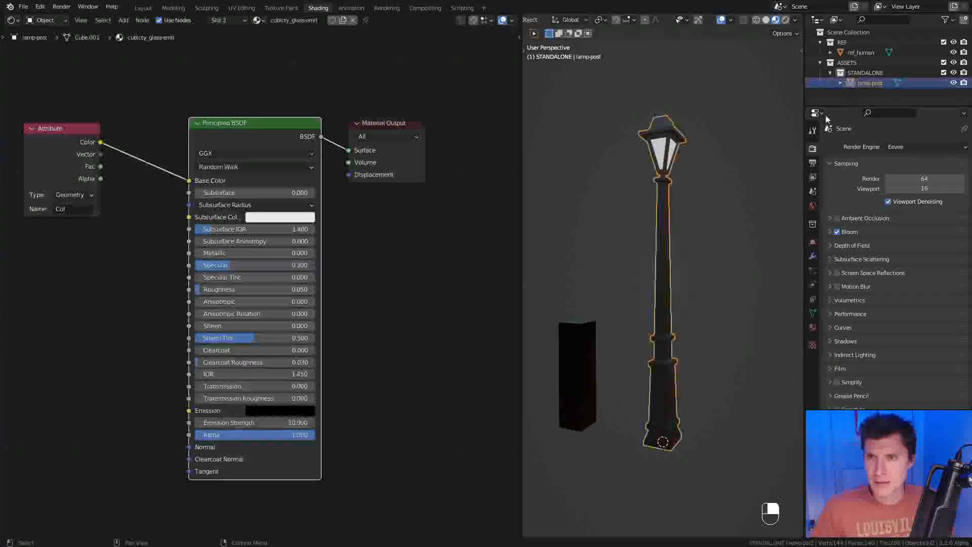
{"action": "key", "text": "shift+d"}
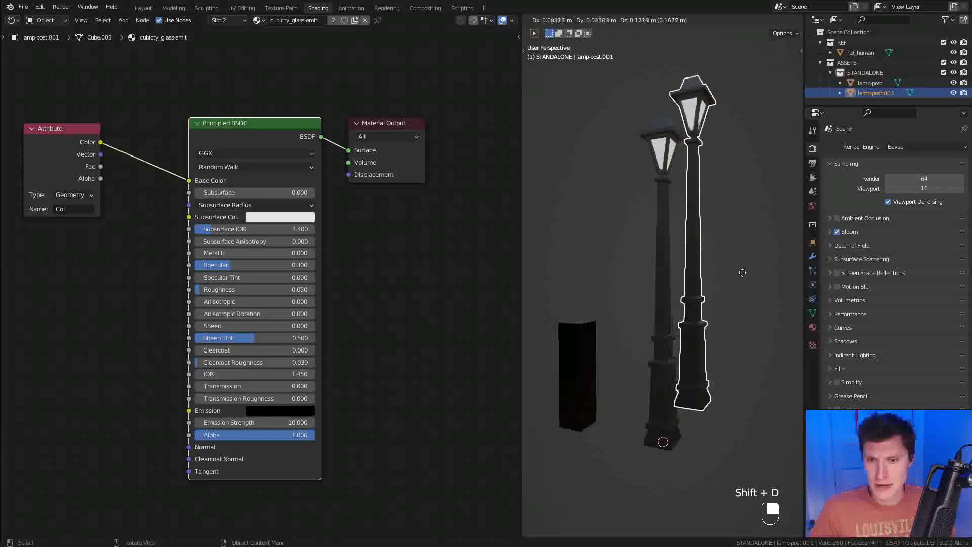
{"action": "right_click", "coordinate": [700, 178]}
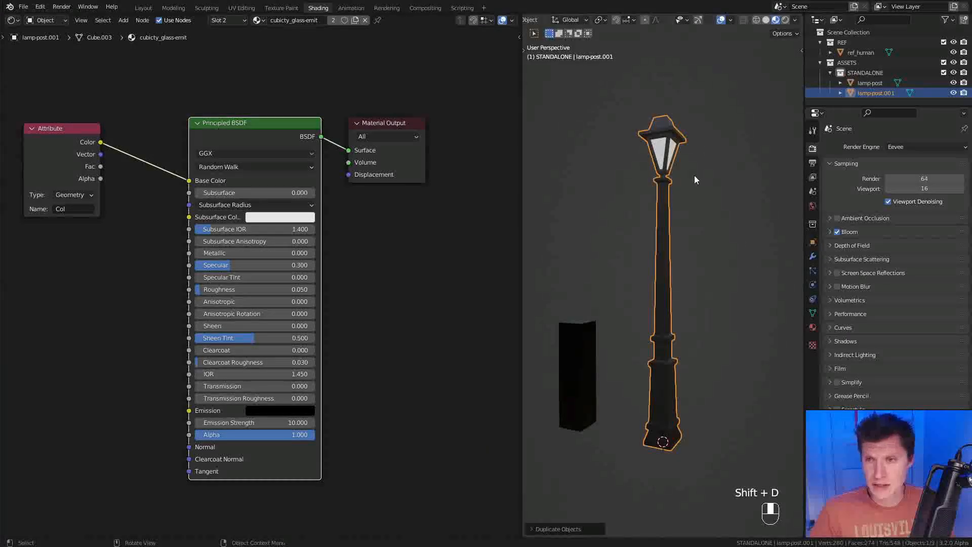
Rename the duplicated object bench_cgcookie and the original lamp post lamp-post_cgcookie
{"action": "double_click", "coordinate": [870, 93]}
{"action": "type", "text": "bench"}
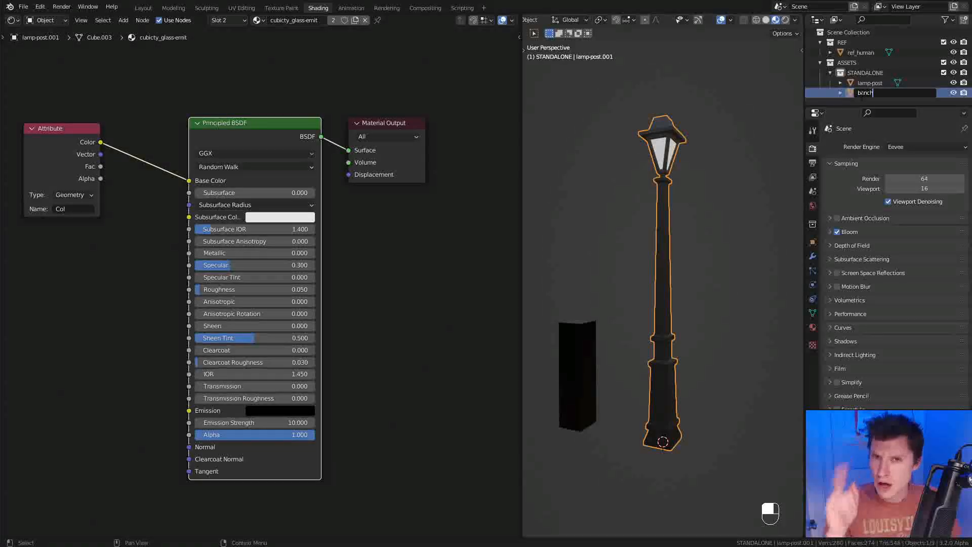
{"action": "type", "text": "_"}
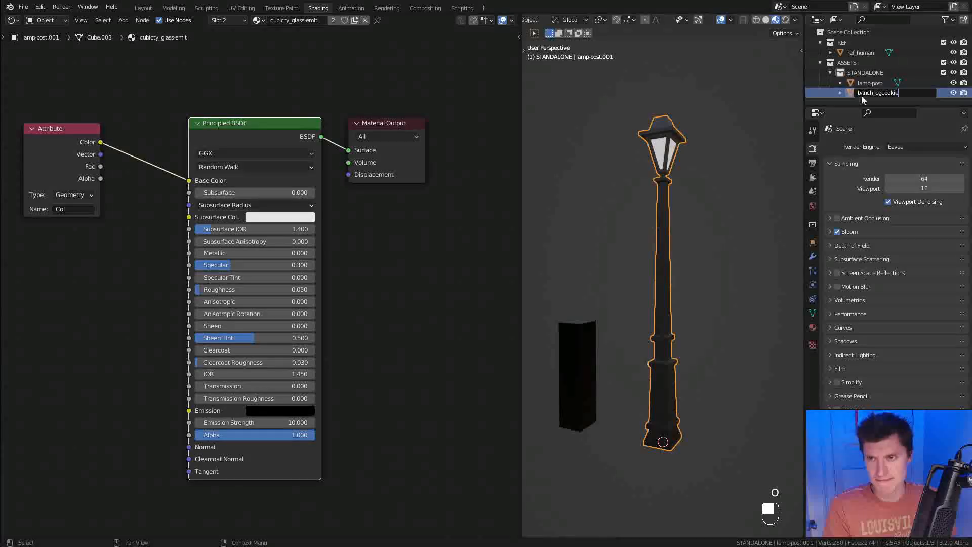
{"action": "type", "text": "cgcookie"}
{"action": "key", "text": "Return"}
{"action": "double_click", "coordinate": [876, 94]}
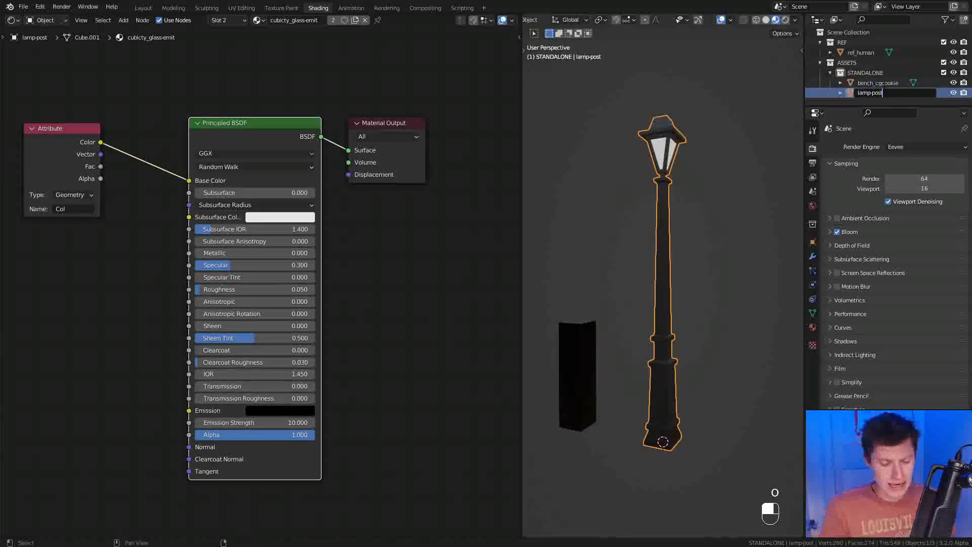
{"action": "type", "text": "_cgcookie"}
{"action": "key", "text": "Return"}
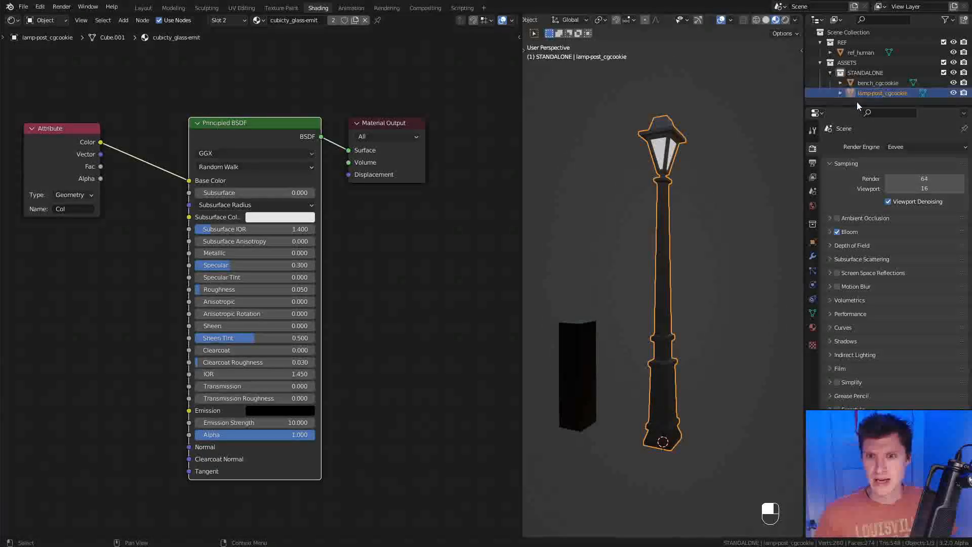
Hide the lamp-post_cgcookie object, select bench_cgcookie and bring it up for mesh editing in the Modeling workspace
{"action": "left_click", "coordinate": [953, 92]}
{"action": "left_click", "coordinate": [673, 372]}
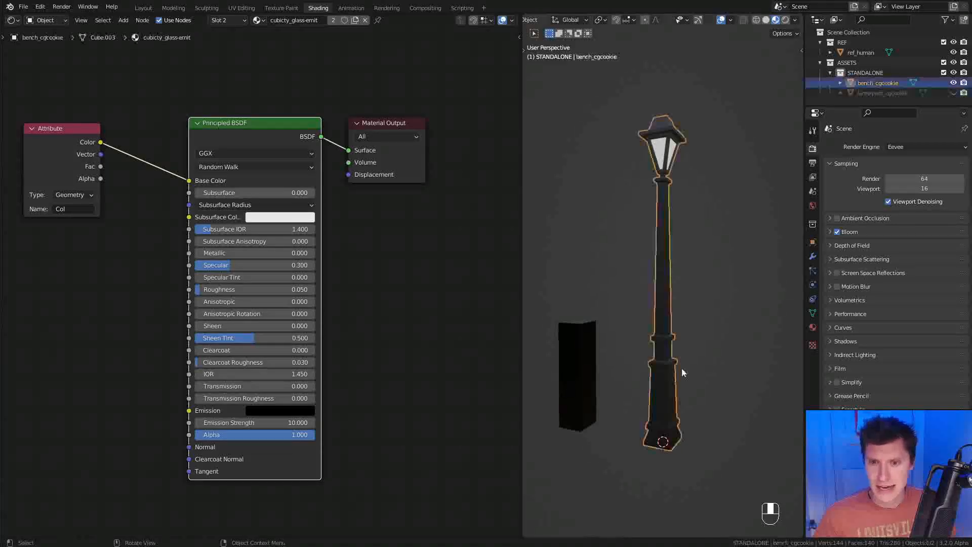
{"action": "left_click", "coordinate": [173, 8]}
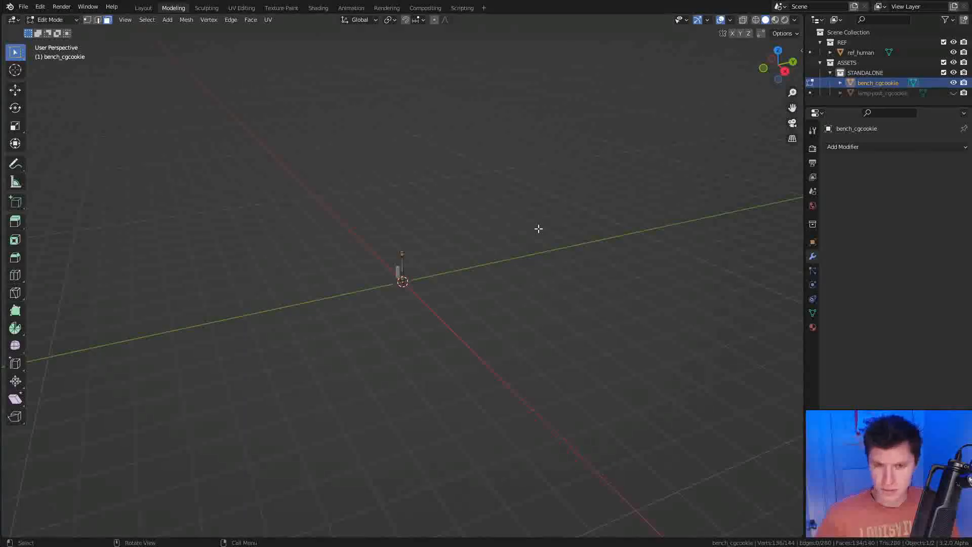
Delete all faces of the bench_cgcookie mesh except the lowest slab at the base of the post
{"action": "key", "text": "KP_Decimal"}
{"action": "middle_click_drag", "start_coordinate": [610, 152], "coordinate": [588, 267], "text": "ctrl"}
{"action": "middle_click_drag", "start_coordinate": [527, 330], "coordinate": [536, 330]}
{"action": "middle_click_drag", "start_coordinate": [535, 330], "coordinate": [530, 199], "text": "shift"}
{"action": "middle_click_drag", "start_coordinate": [529, 285], "coordinate": [504, 221], "text": "shift"}
{"action": "middle_click_drag", "start_coordinate": [599, 215], "coordinate": [547, 280]}
{"action": "mouse_move", "coordinate": [540, 324]}
{"action": "middle_mouse_down", "text": "shift"}
{"action": "mouse_move", "coordinate": [538, 288]}
{"action": "mouse_move", "coordinate": [545, 352]}
{"action": "mouse_move", "coordinate": [532, 337]}
{"action": "middle_mouse_up", "text": "shift"}
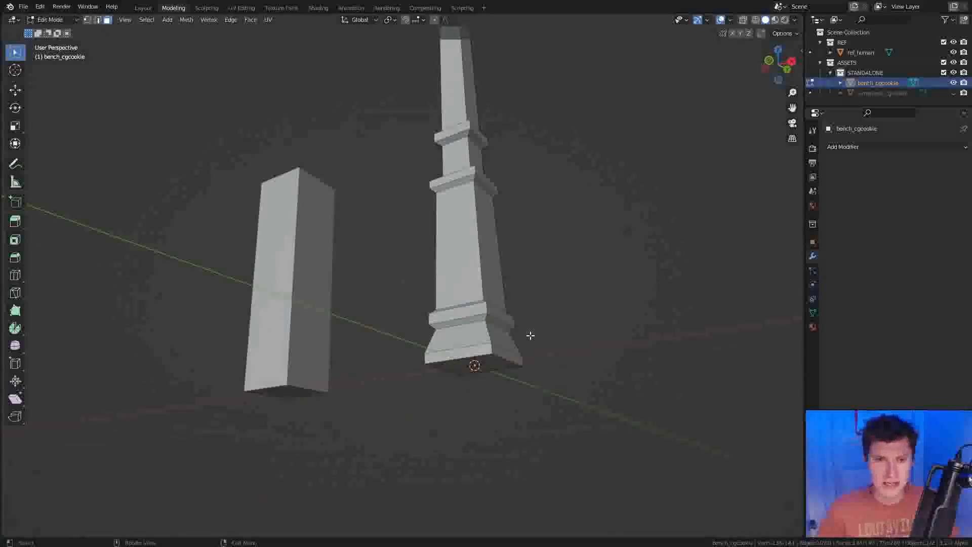
{"action": "left_click", "coordinate": [488, 364]}
{"action": "key", "text": "ctrl+KP_Add"}
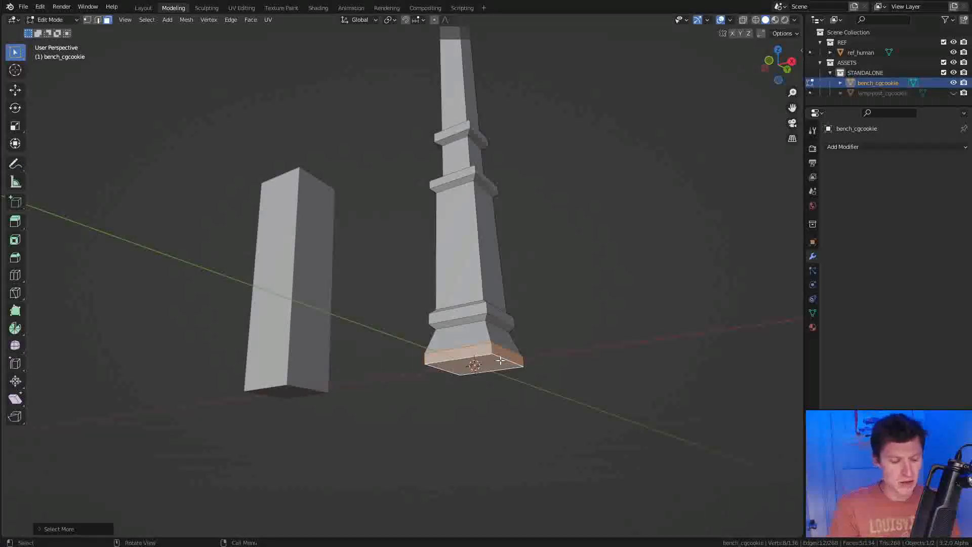
{"action": "key", "text": "ctrl+l"}
{"action": "key", "text": "x"}
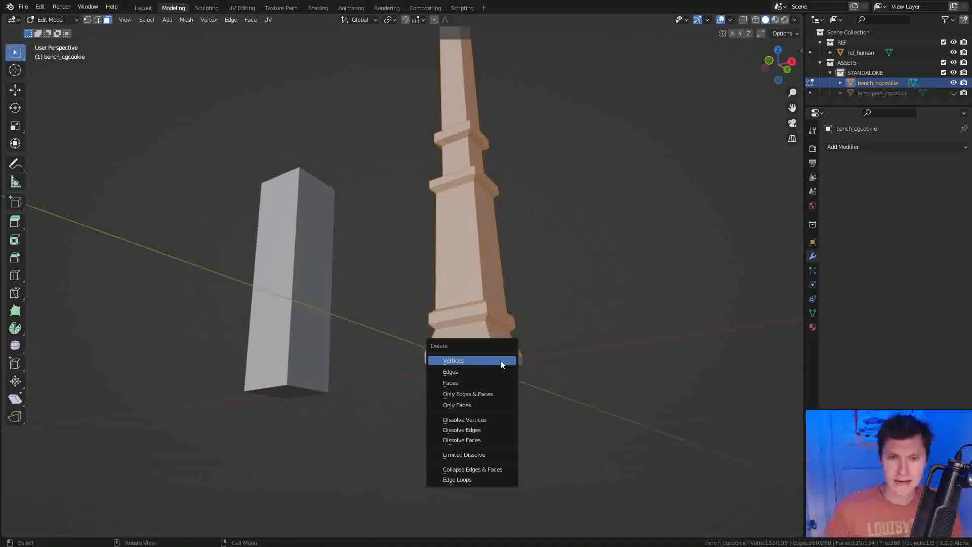
{"action": "left_click", "coordinate": [470, 383]}
Fill the open upper edge loop of the remaining base slab with a face
{"action": "middle_click_drag", "start_coordinate": [566, 339], "coordinate": [545, 351]}
{"action": "key", "text": "2"}
{"action": "left_click", "coordinate": [487, 352], "text": "alt"}
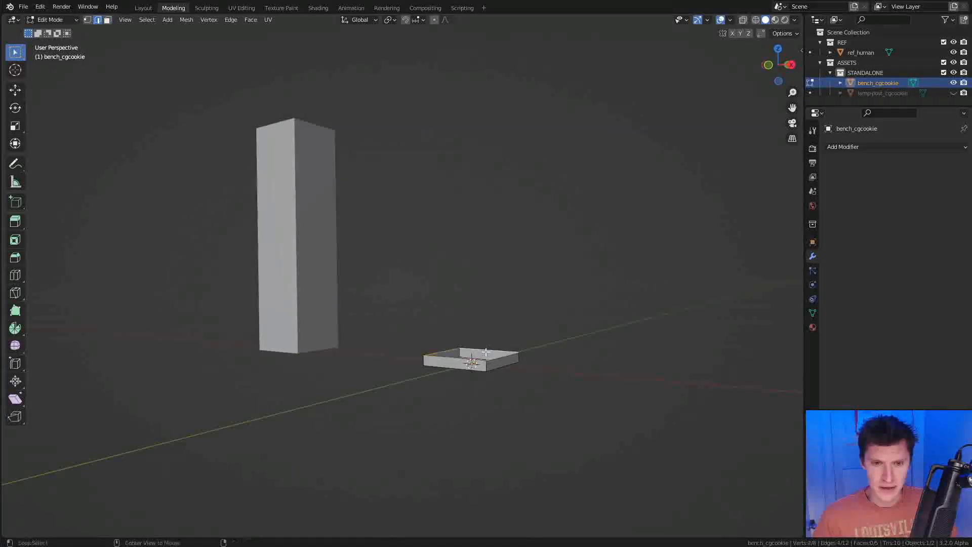
{"action": "key", "text": "f"}
Scale the whole slab down in X and Y only until it is a small cube-like block
{"action": "middle_click_drag", "start_coordinate": [560, 358], "coordinate": [640, 245]}
{"action": "key", "text": "a"}
{"action": "key", "text": "s"}
{"action": "key", "text": "shift+z"}
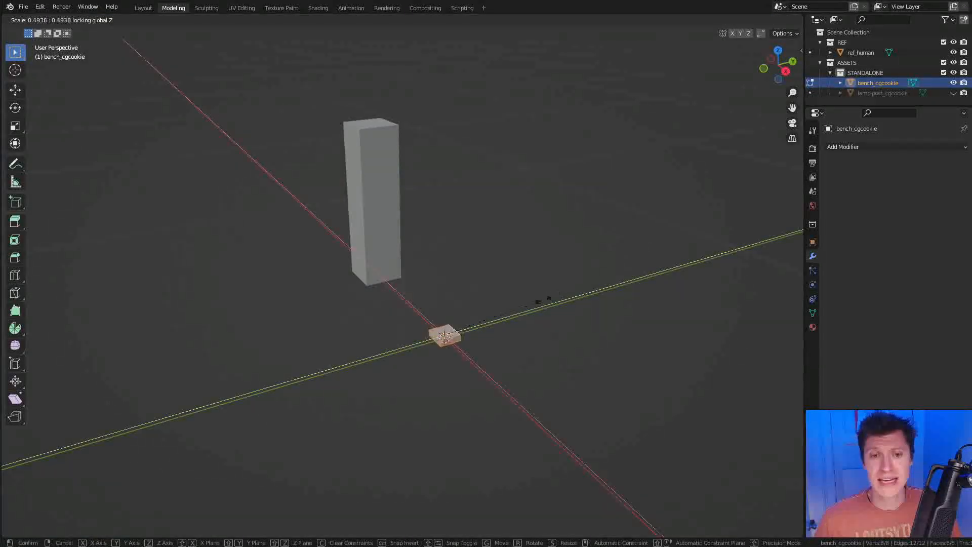
{"action": "left_click", "coordinate": [484, 323]}
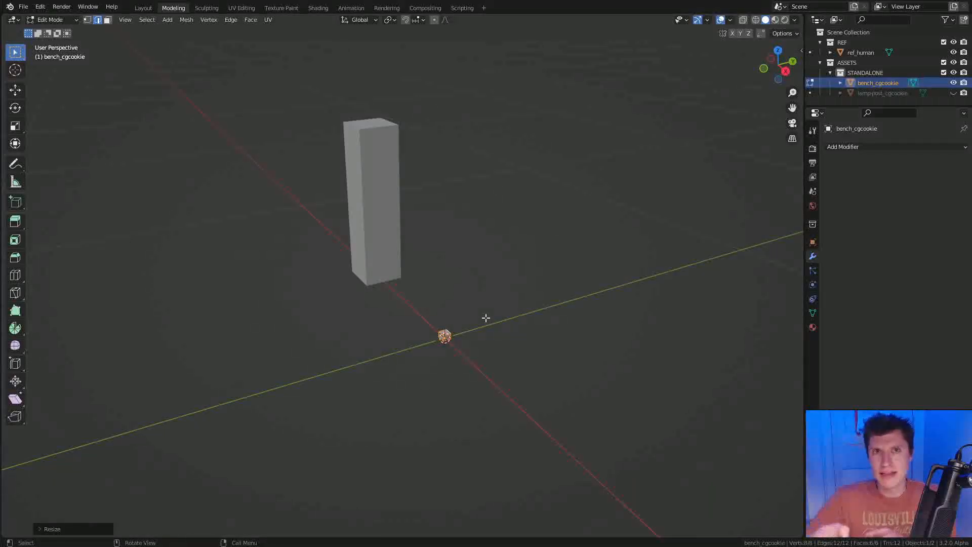
Move the block about 0.255 m away from the origin along positive X
{"action": "middle_click_drag", "start_coordinate": [483, 287], "coordinate": [553, 280]}
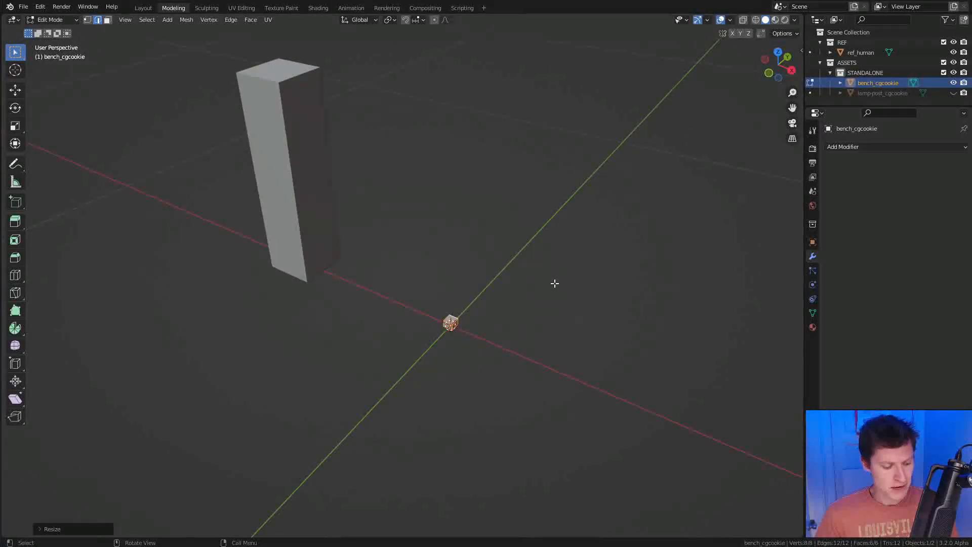
{"action": "key", "text": "g"}
{"action": "key", "text": "x"}
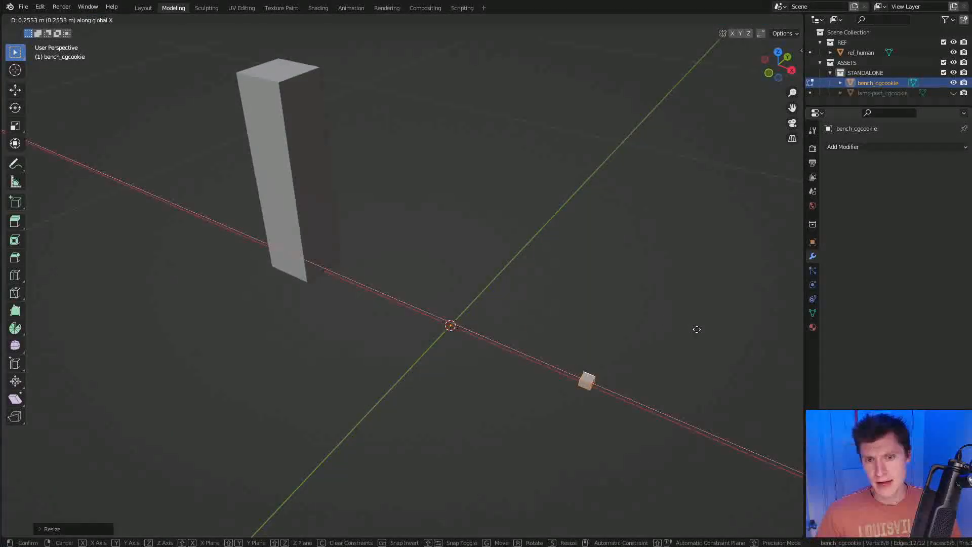
{"action": "left_click", "coordinate": [696, 330]}
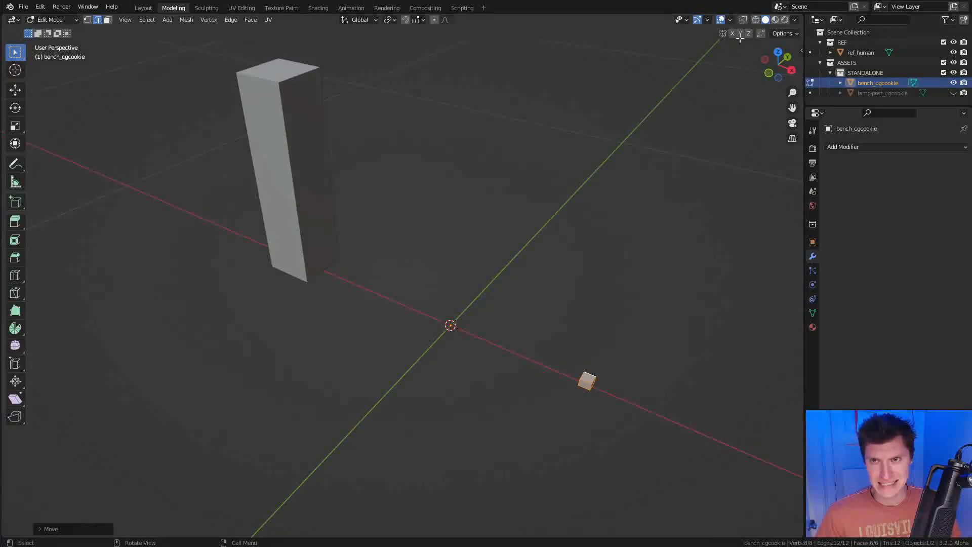
Re-enable the Screencast Keys overlay and turn off the viewport gizmos
{"action": "key", "text": "n"}
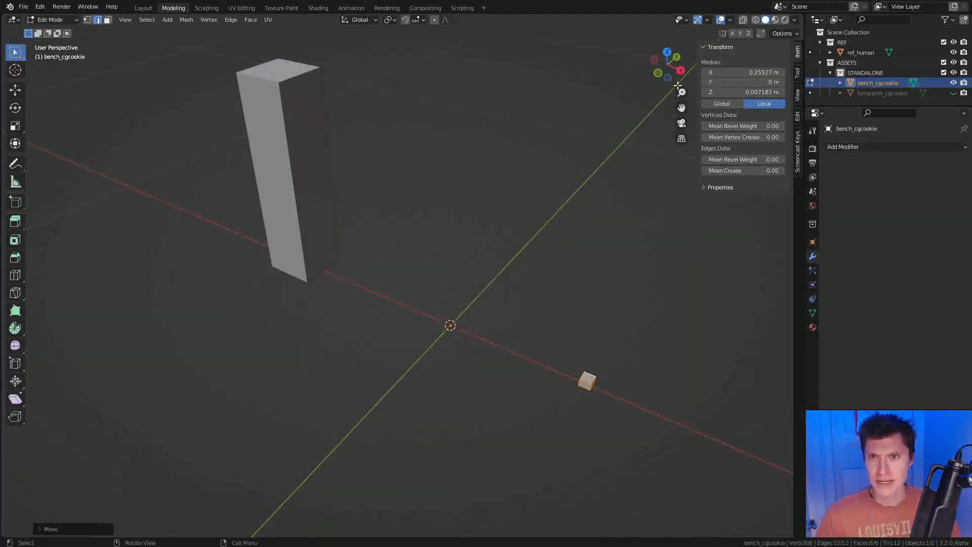
{"action": "left_click", "coordinate": [799, 153]}
{"action": "key", "text": "n"}
{"action": "key", "text": "n"}
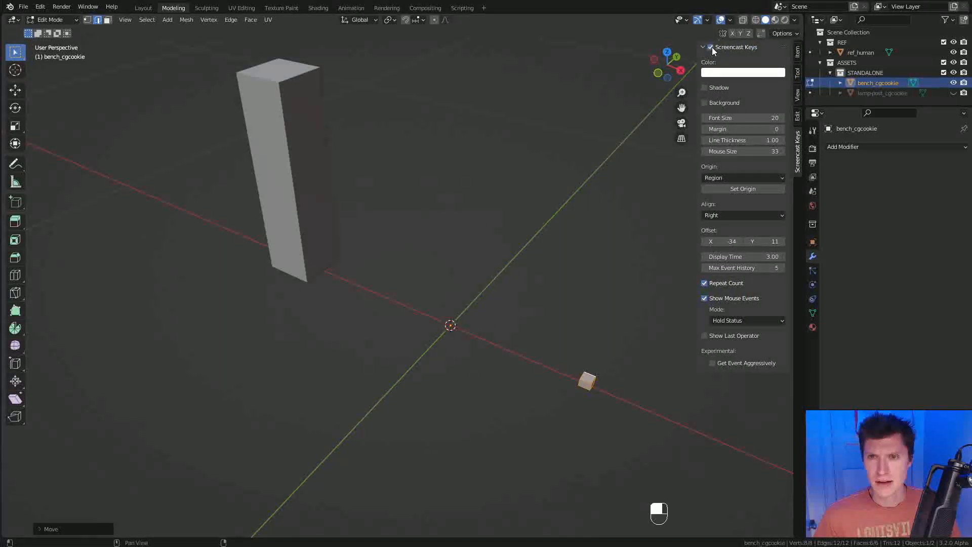
{"action": "key", "text": "n"}
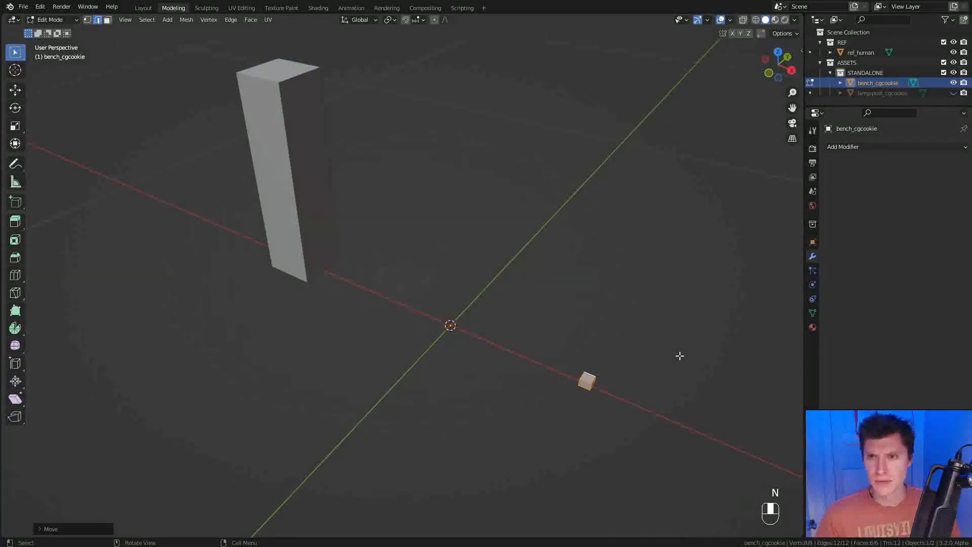
{"action": "left_click", "coordinate": [698, 19]}
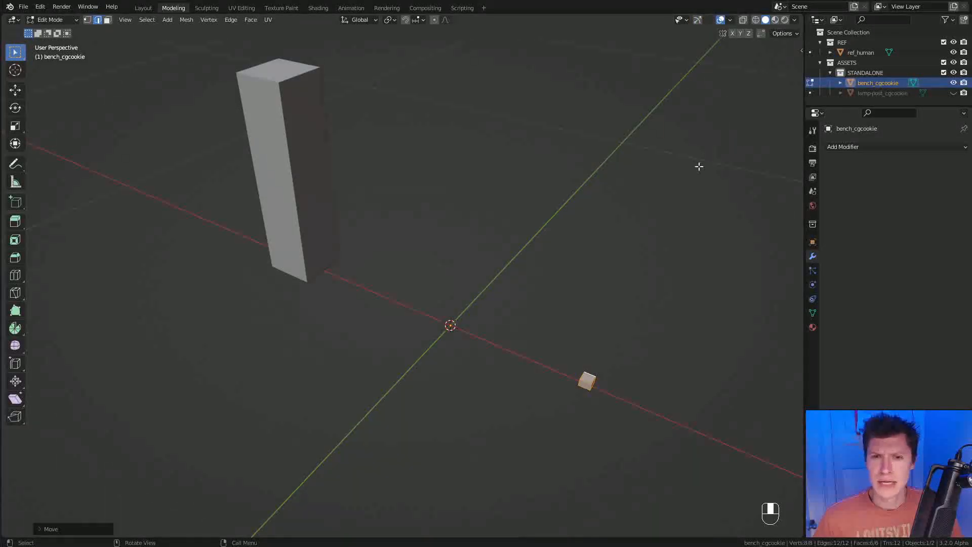
Add a Mirror modifier across X to the bench and adjust the block's distance from the centre along X
{"action": "left_click", "coordinate": [854, 147]}
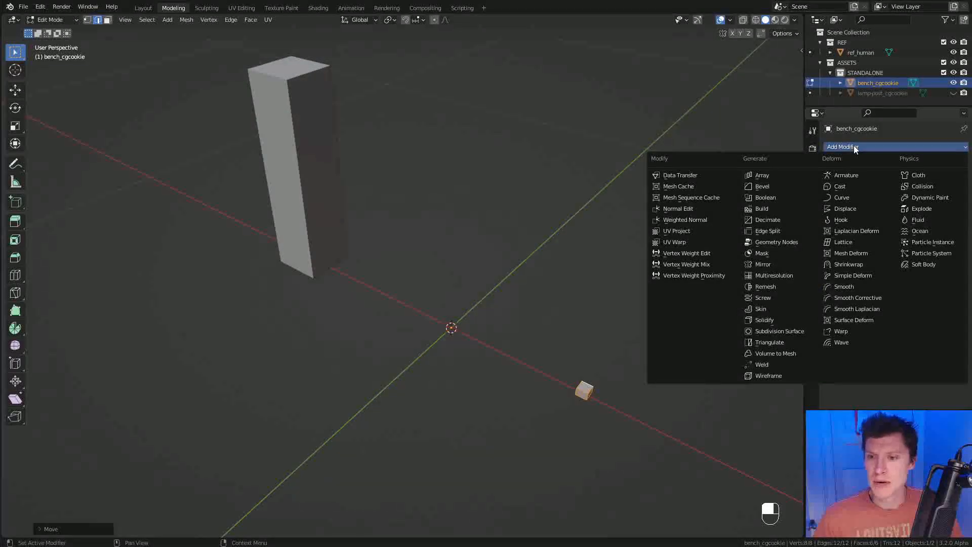
{"action": "left_click", "coordinate": [762, 264]}
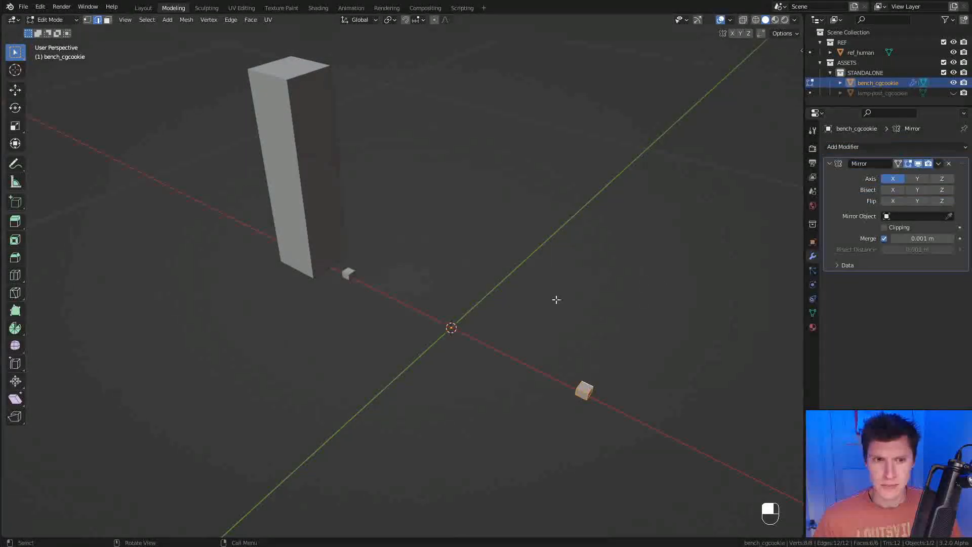
{"action": "middle_click_drag", "start_coordinate": [557, 297], "coordinate": [577, 321]}
{"action": "key", "text": "g"}
{"action": "key", "text": "x"}
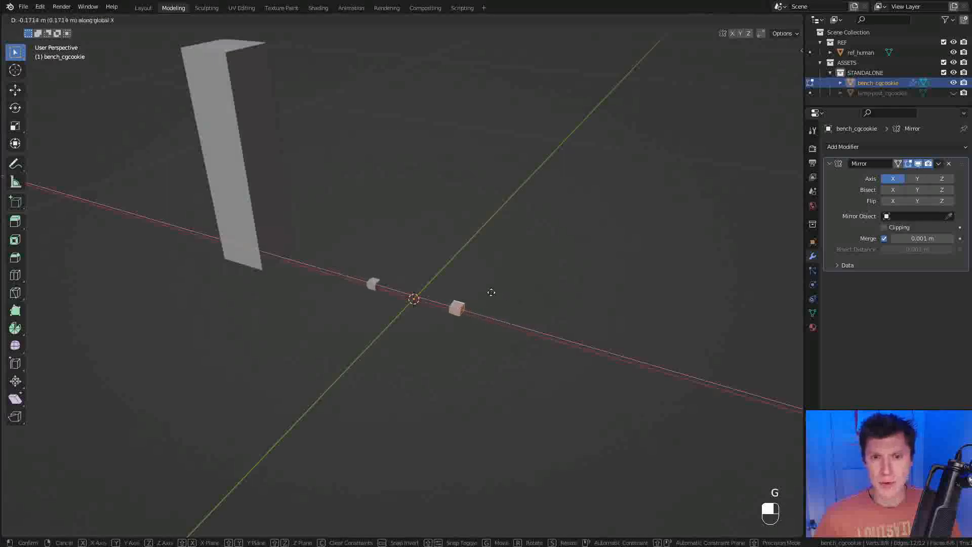
{"action": "left_click", "coordinate": [481, 290]}
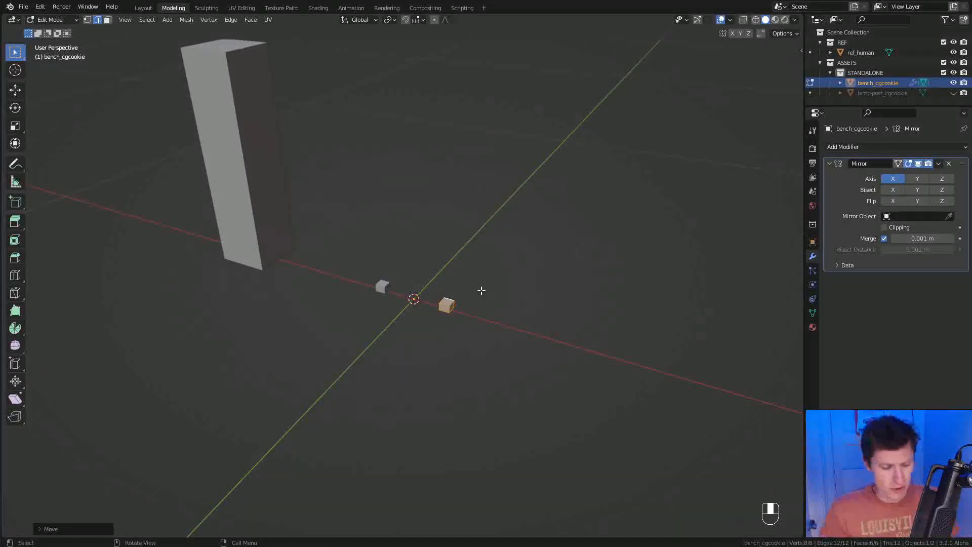
{"action": "key", "text": "g"}
{"action": "left_click", "coordinate": [581, 293]}
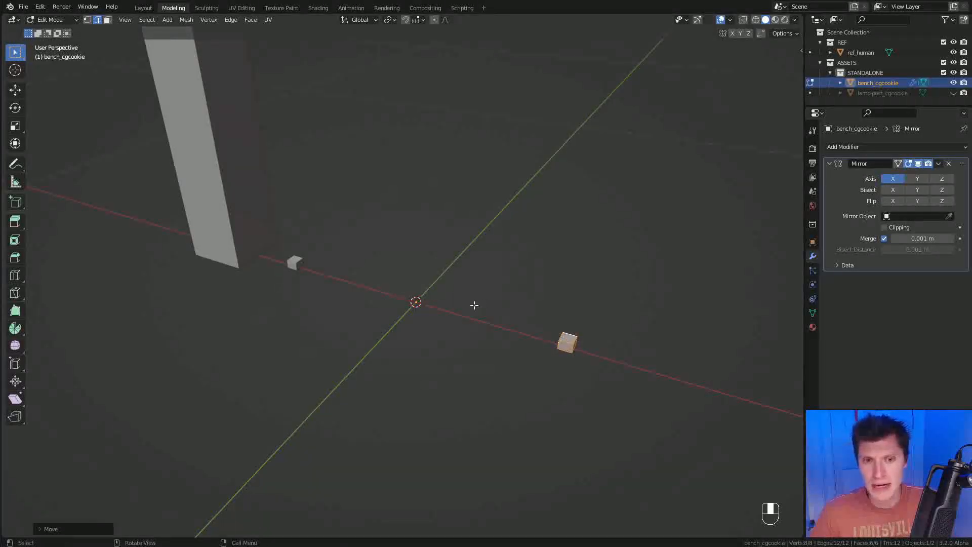
Move the block slightly off the X axis in the negative Y direction
{"action": "middle_click_drag", "start_coordinate": [502, 287], "coordinate": [532, 284]}
{"action": "key", "text": "g"}
{"action": "key", "text": "y"}
{"action": "left_click", "coordinate": [509, 296]}
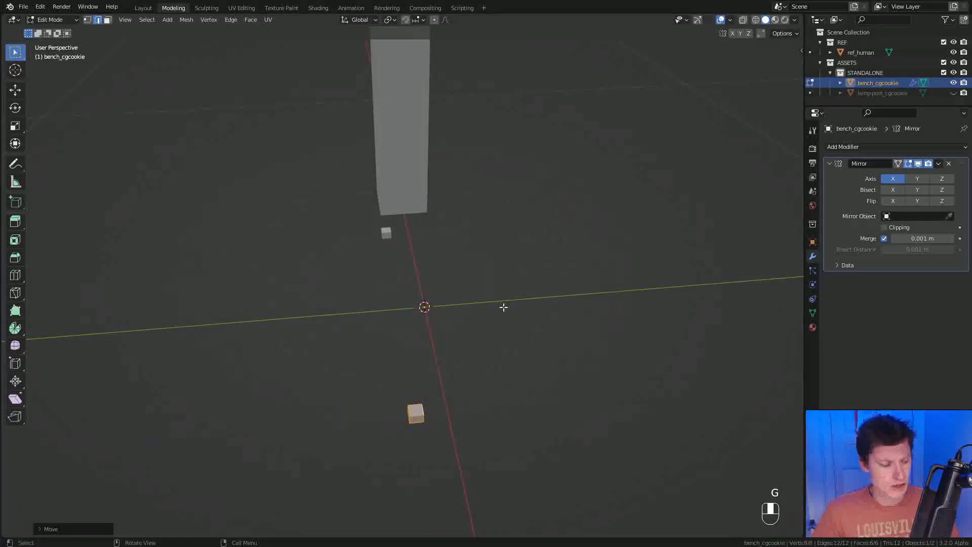
Raise the block's upper face along Z to form a bench leg a bit under half the reference human's height
{"action": "key", "text": "3"}
{"action": "middle_click_drag", "start_coordinate": [413, 413], "coordinate": [446, 349]}
{"action": "key", "text": "g"}
{"action": "key", "text": "z"}
{"action": "left_click", "coordinate": [472, 257]}
{"action": "middle_click_drag", "start_coordinate": [491, 253], "coordinate": [491, 272], "text": "ctrl"}
Select the entire leg and duplicate it along positive Y as the second leg of that side
{"action": "key", "text": "ctrl+l"}
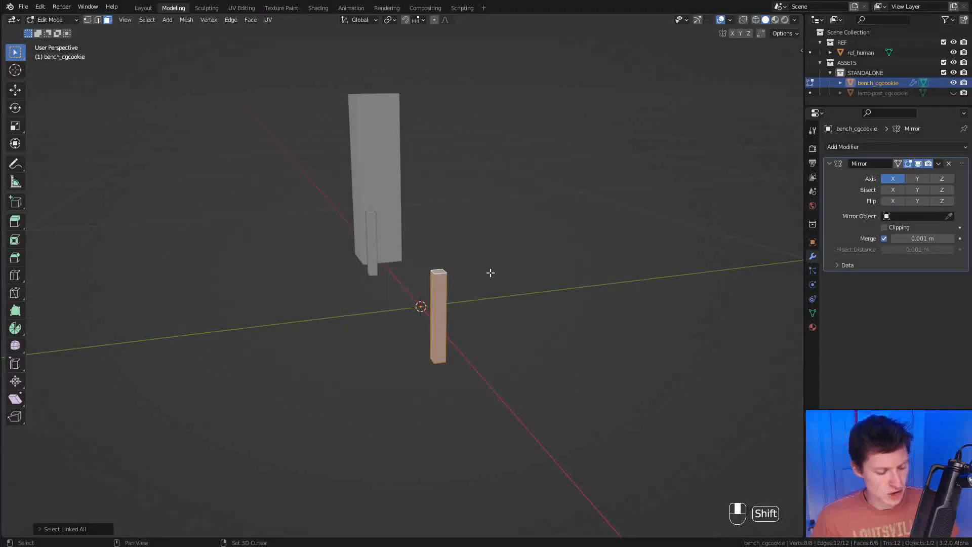
{"action": "key", "text": "shift+d"}
{"action": "key", "text": "y"}
{"action": "left_click", "coordinate": [562, 251]}
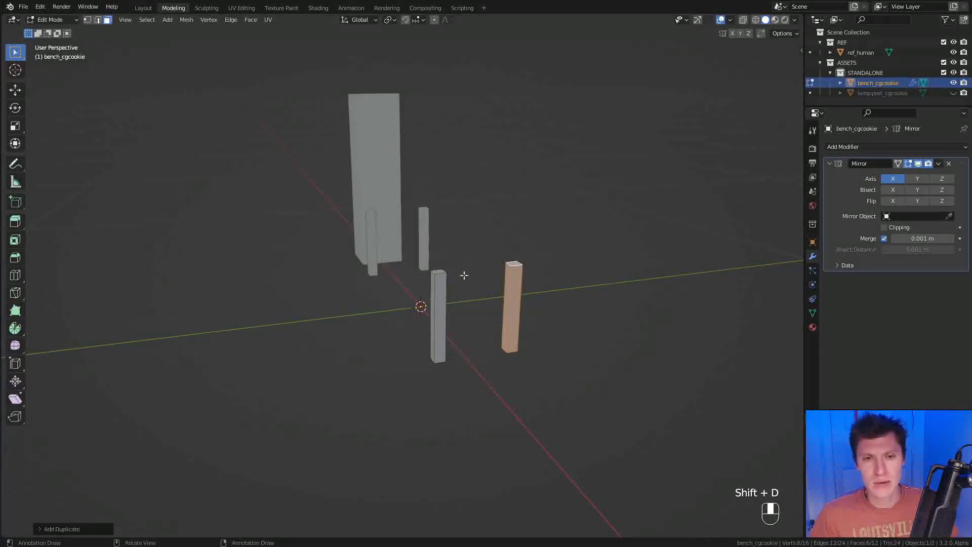
Raise the duplicated leg's upper face along Z so it serves as the tall backrest post
{"action": "left_click", "coordinate": [513, 265]}
{"action": "key", "text": "g"}
{"action": "key", "text": "z"}
{"action": "left_click", "coordinate": [518, 207]}
{"action": "middle_click_drag", "start_coordinate": [518, 207], "coordinate": [473, 207]}
In the right side view, shift both legs slightly along negative Y so they sit evenly around the reference human
{"action": "key", "text": "KP_3"}
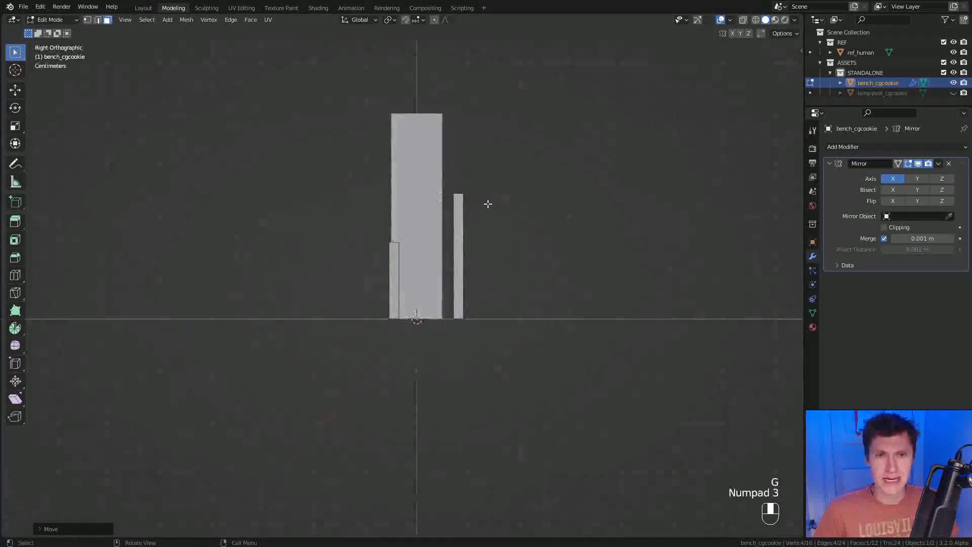
{"action": "key", "text": "a"}
{"action": "key", "text": "g"}
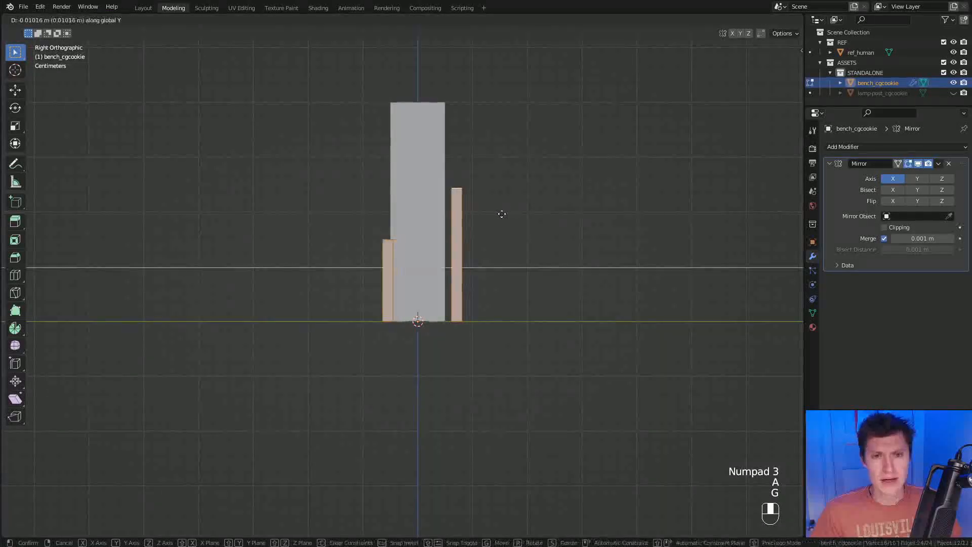
{"action": "left_click", "coordinate": [499, 213]}
{"action": "scroll", "coordinate": [450, 220], "scroll_direction": "up", "scroll_amount": 1}
{"action": "middle_click_drag", "start_coordinate": [435, 194], "coordinate": [451, 217], "text": "ctrl"}
{"action": "scroll", "coordinate": [451, 218], "scroll_direction": "down", "scroll_amount": 1}
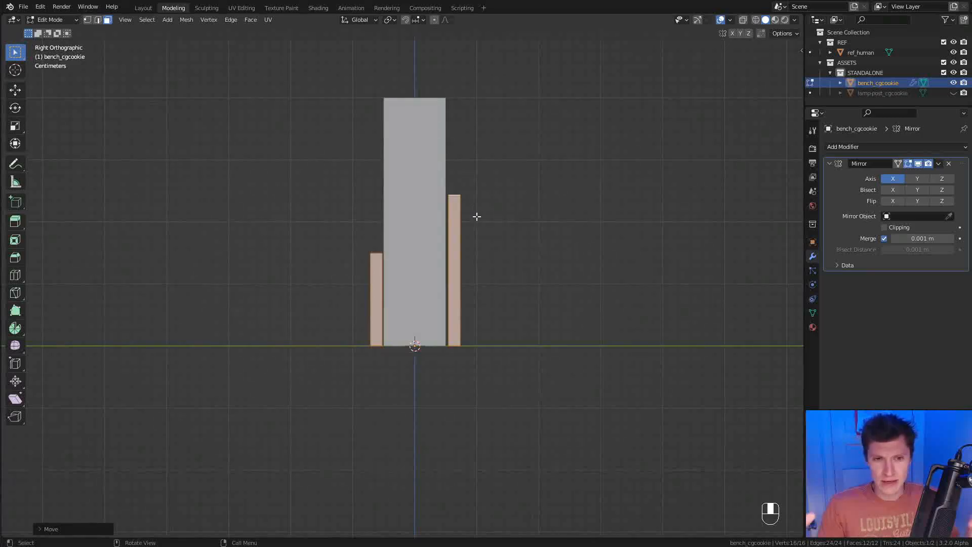
Add a horizontal loop cut around the short leg and another around the tall leg
{"action": "middle_click_drag", "start_coordinate": [475, 252], "coordinate": [503, 332]}
{"action": "key", "text": "ctrl+r"}
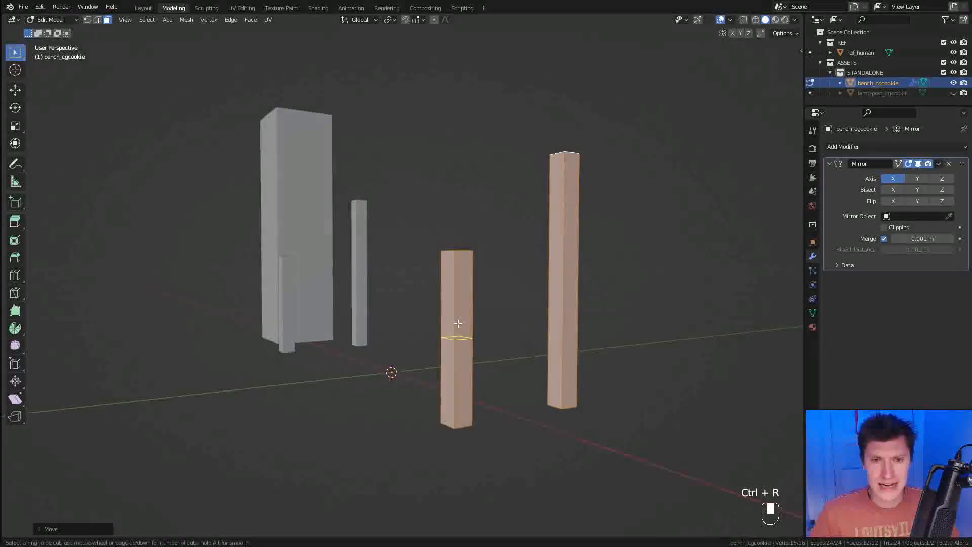
{"action": "left_click", "coordinate": [458, 323]}
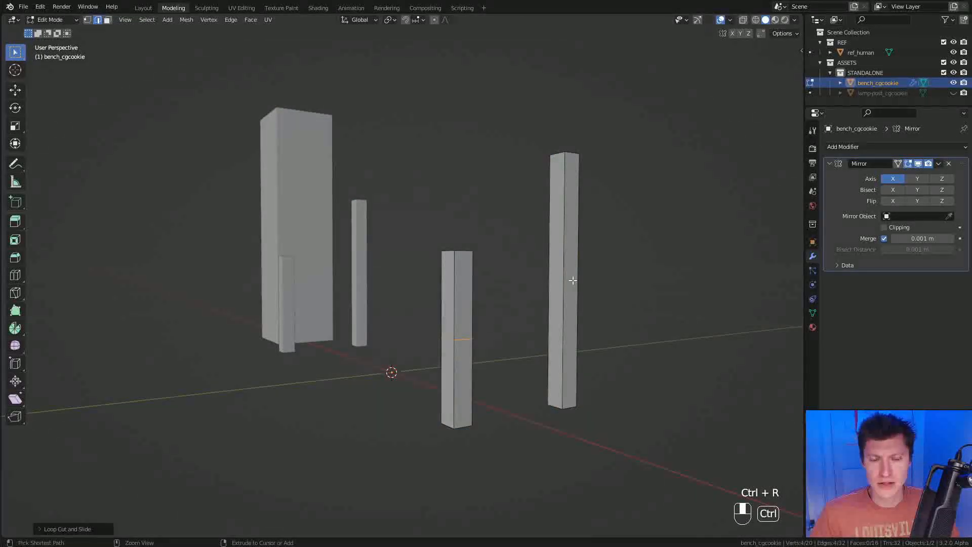
{"action": "key", "text": "ctrl+r"}
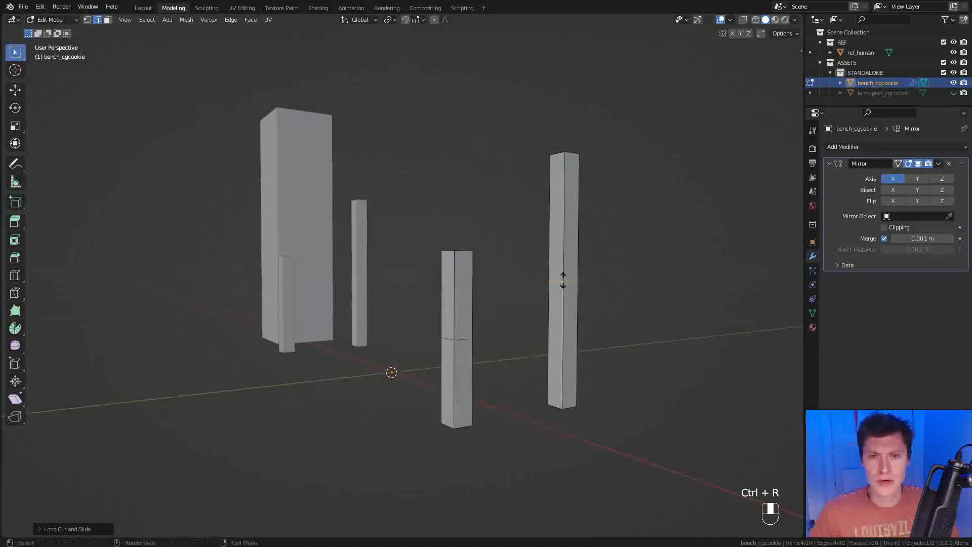
Select both loop cuts and flatten them to the same height by scaling Z to 0
{"action": "left_click", "coordinate": [462, 339], "text": "alt+shift"}
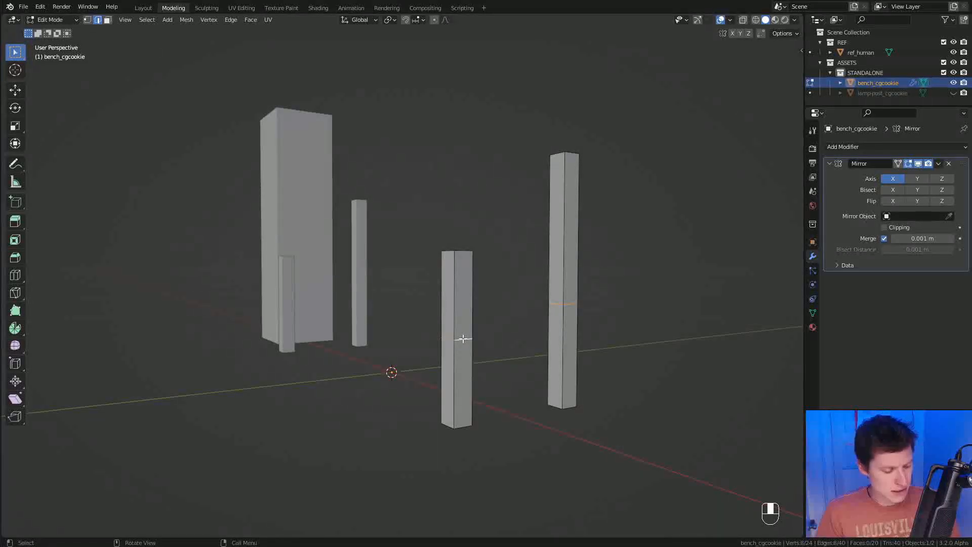
{"action": "key", "text": "s"}
{"action": "key", "text": "z"}
{"action": "key", "text": "0"}
{"action": "key", "text": "Return"}
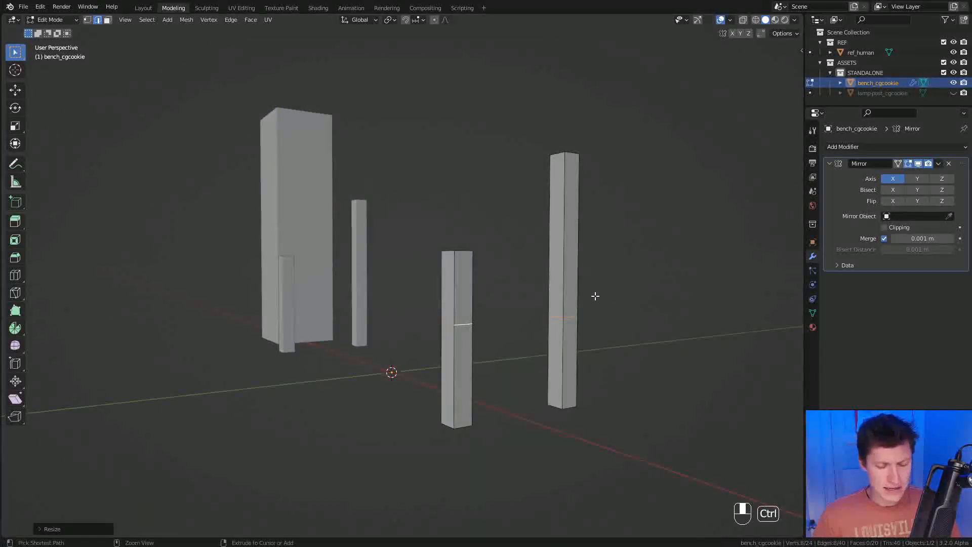
Bevel the middle edge loops of both legs and extrude the tall leg's inner beveled face along Y toward the short leg
{"action": "key", "text": "ctrl+b"}
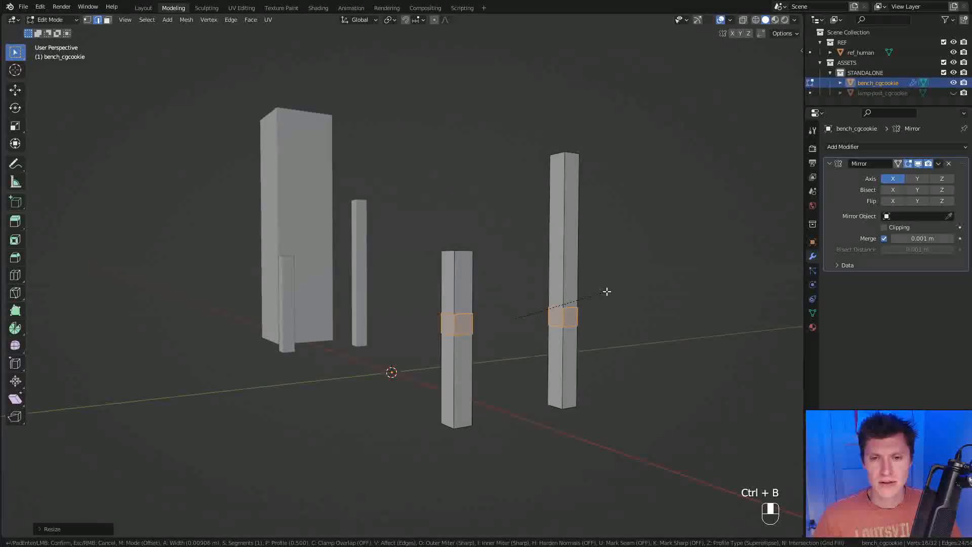
{"action": "left_click", "coordinate": [607, 292]}
{"action": "key", "text": "3"}
{"action": "left_click", "coordinate": [558, 309]}
{"action": "middle_click_drag", "start_coordinate": [558, 309], "coordinate": [682, 321]}
{"action": "key", "text": "e"}
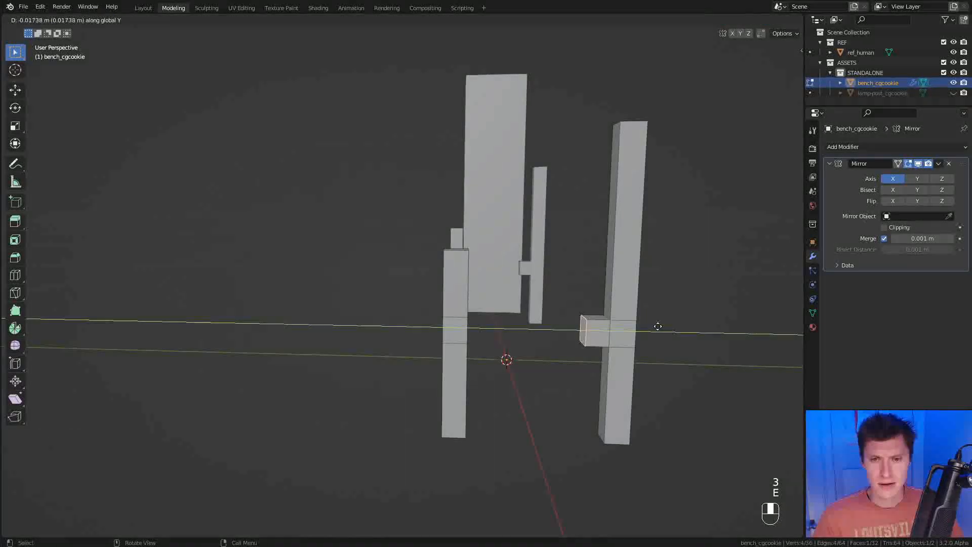
{"action": "left_click", "coordinate": [562, 330]}
Delete the short leg's beveled face that faces the extruded crossbar
{"action": "middle_click_drag", "start_coordinate": [525, 304], "coordinate": [523, 218]}
{"action": "left_click", "coordinate": [392, 358]}
{"action": "key", "text": "x"}
{"action": "left_click", "coordinate": [409, 346]}
Set the snap target to Vertex and snap the crossbar's free end along Y to the opening in the short leg
{"action": "left_click", "coordinate": [555, 328]}
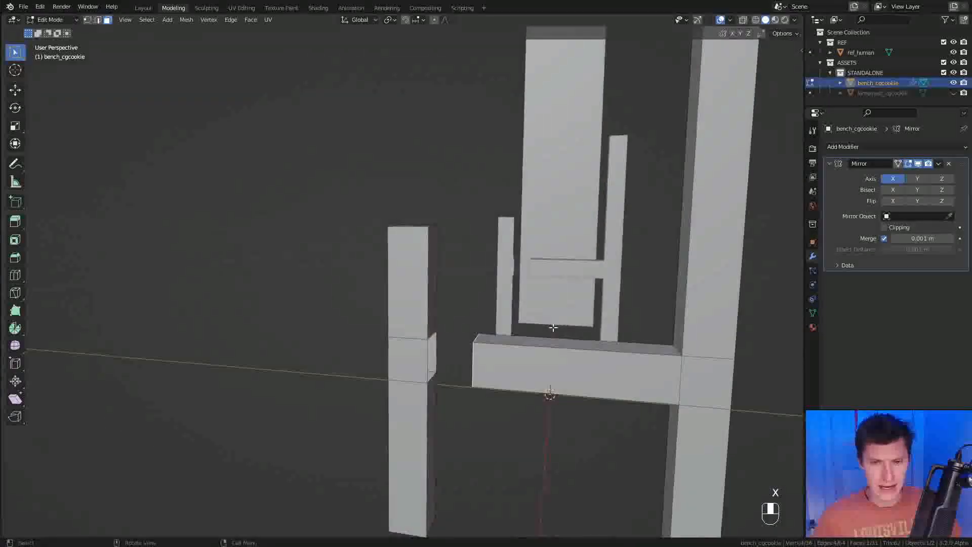
{"action": "left_click", "coordinate": [418, 20]}
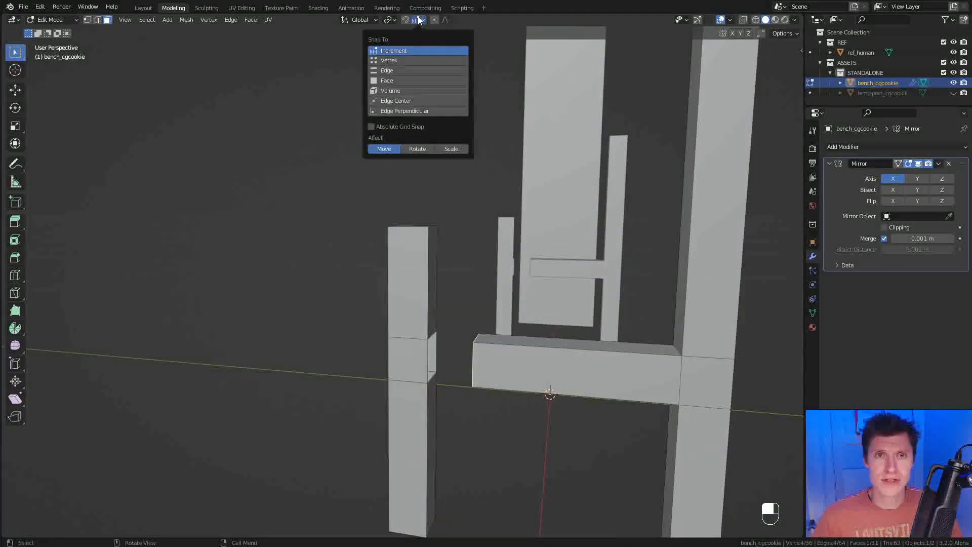
{"action": "left_click", "coordinate": [398, 61]}
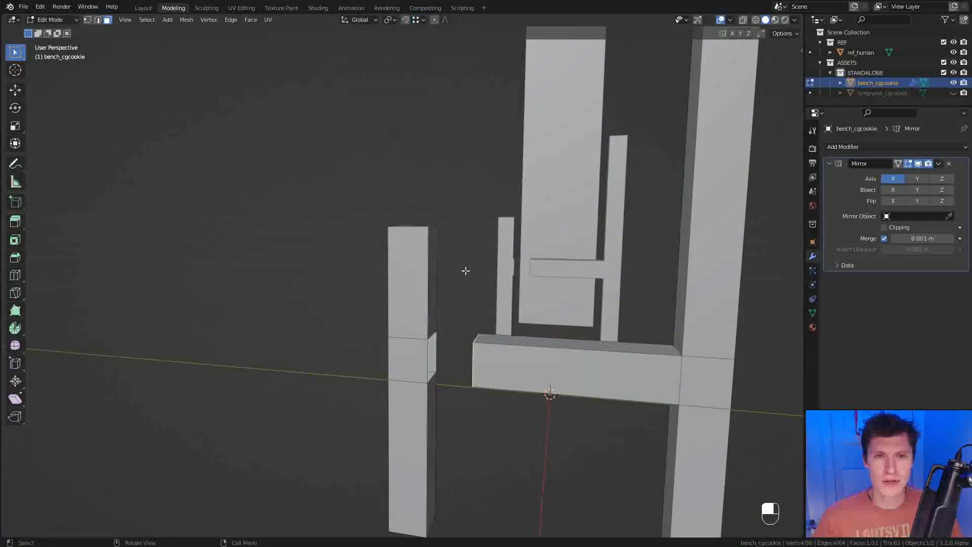
{"action": "left_click", "coordinate": [414, 20]}
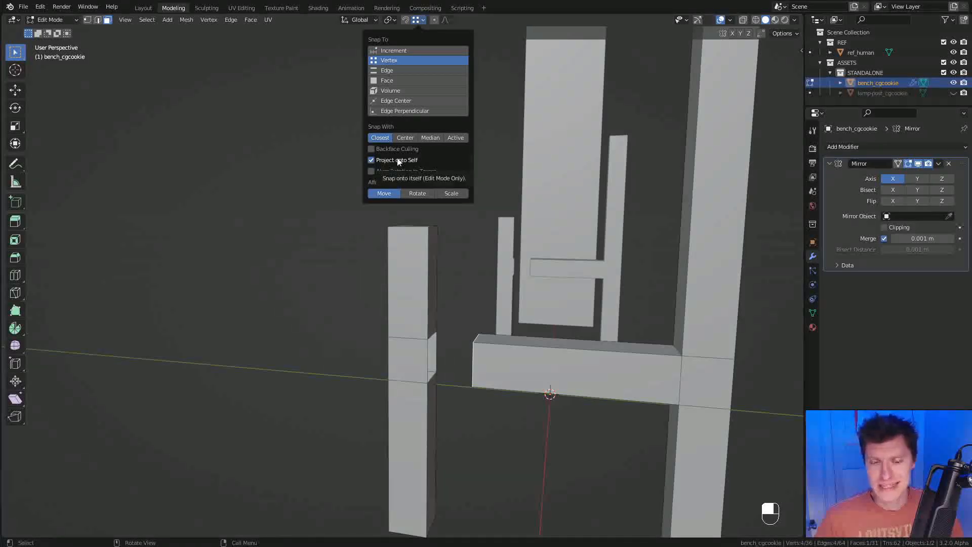
{"action": "mouse_move", "coordinate": [497, 336]}
{"action": "middle_mouse_down", "text": "shift"}
{"action": "mouse_move", "coordinate": [471, 323]}
{"action": "mouse_move", "coordinate": [508, 323]}
{"action": "middle_mouse_up", "text": "shift"}
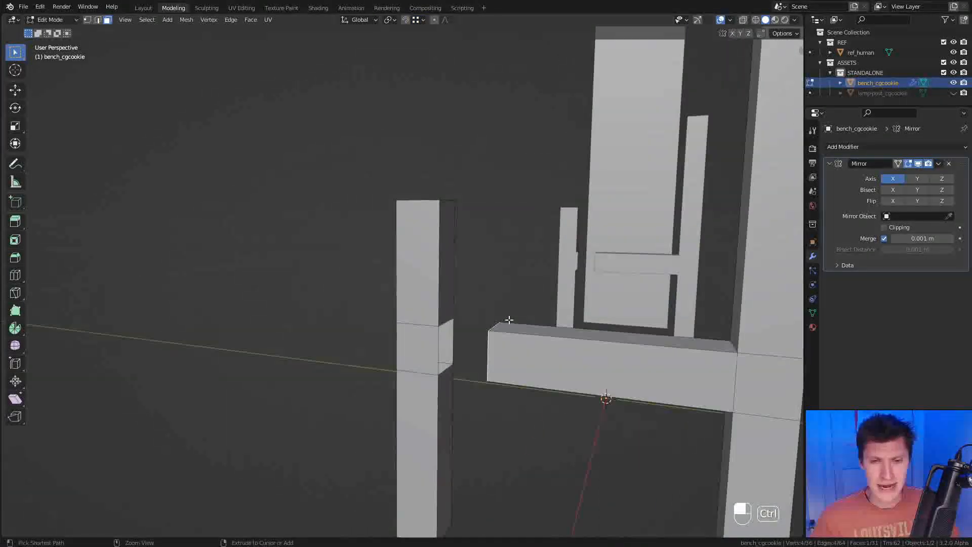
{"action": "key", "text": "1"}
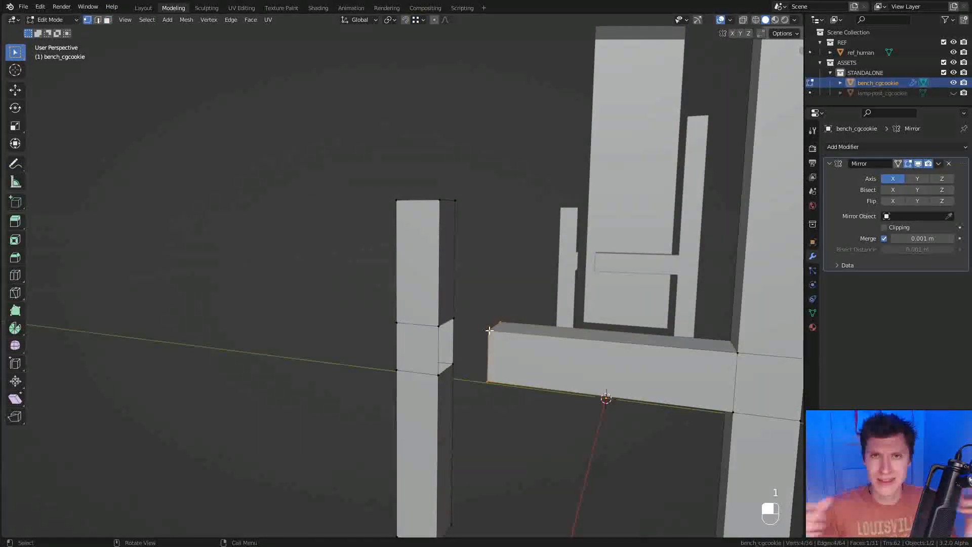
{"action": "key", "text": "g"}
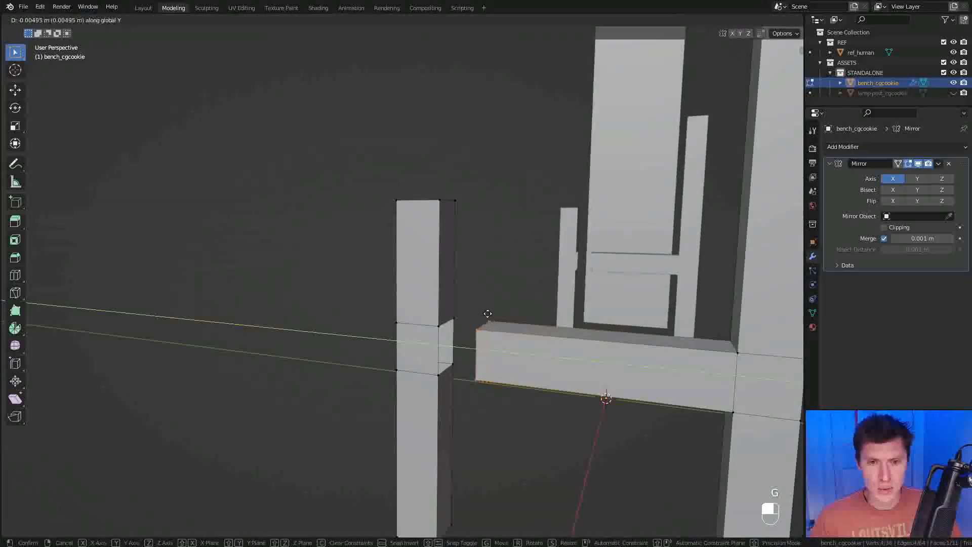
{"action": "left_click", "coordinate": [441, 326]}
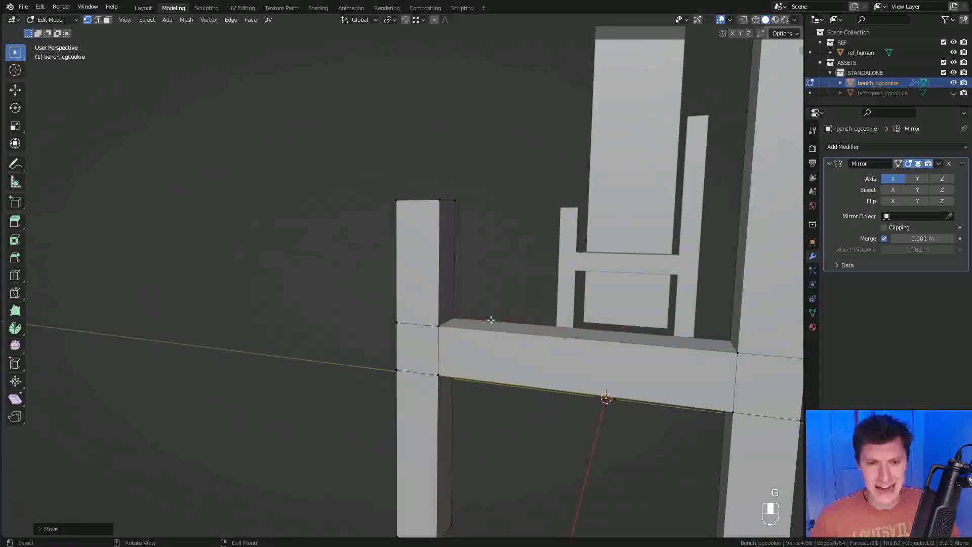
Delete the hidden end face of the crossbar inside its joint with the short leg, working in wireframe view
{"action": "middle_click_drag", "start_coordinate": [491, 319], "coordinate": [581, 313]}
{"action": "mouse_move", "coordinate": [636, 299]}
{"action": "middle_mouse_down"}
{"action": "mouse_move", "coordinate": [699, 287]}
{"action": "mouse_move", "coordinate": [418, 330]}
{"action": "mouse_move", "coordinate": [509, 302]}
{"action": "mouse_move", "coordinate": [603, 341]}
{"action": "middle_mouse_up"}
{"action": "key", "text": "z"}
{"action": "left_click", "coordinate": [542, 321]}
{"action": "key", "text": "x"}
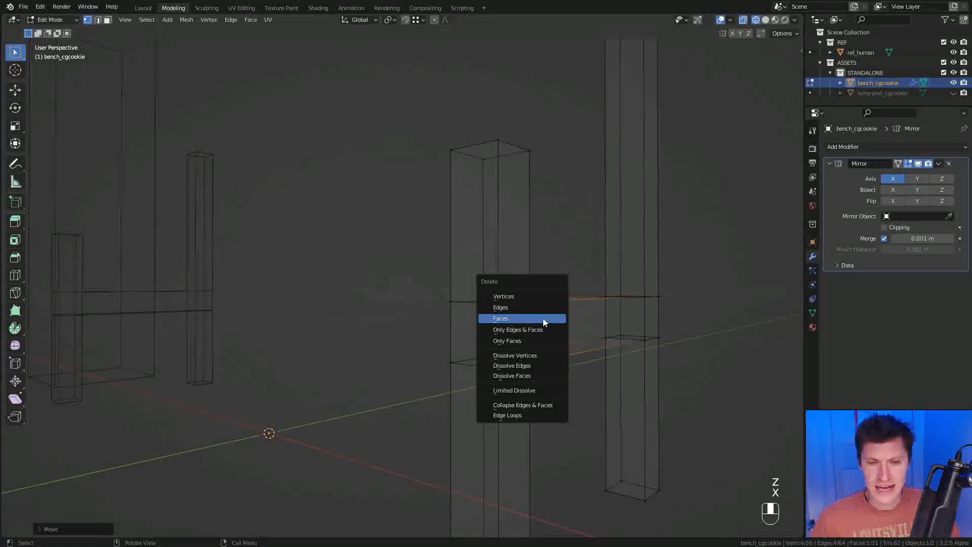
{"action": "left_click", "coordinate": [543, 318]}
Check whether the crossbar's corner vertex is joined to the short leg by test-moving it and cancelling the move
{"action": "middle_click_drag", "start_coordinate": [594, 284], "coordinate": [588, 289]}
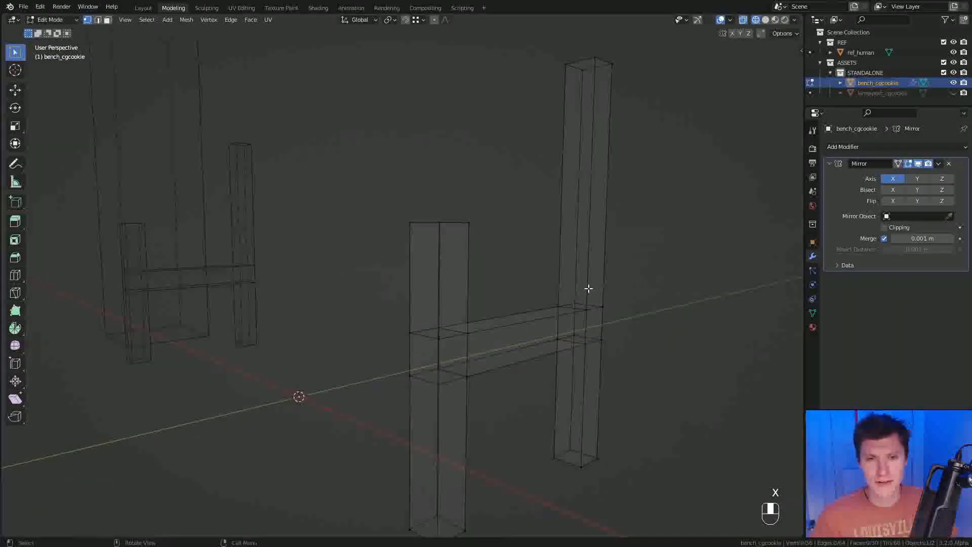
{"action": "key", "text": "z"}
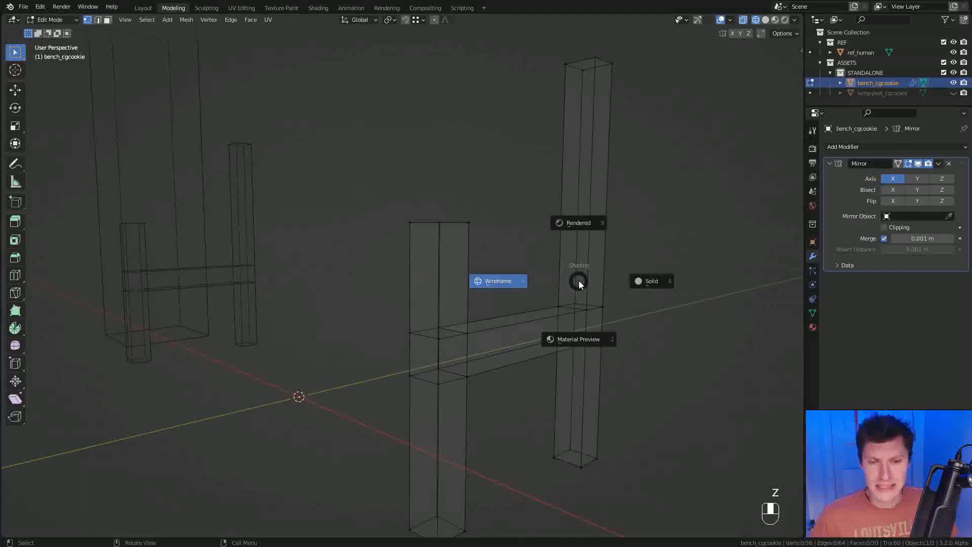
{"action": "left_click", "coordinate": [476, 281]}
{"action": "middle_click_drag", "start_coordinate": [501, 299], "coordinate": [385, 322]}
{"action": "left_click", "coordinate": [385, 322]}
{"action": "key", "text": "g"}
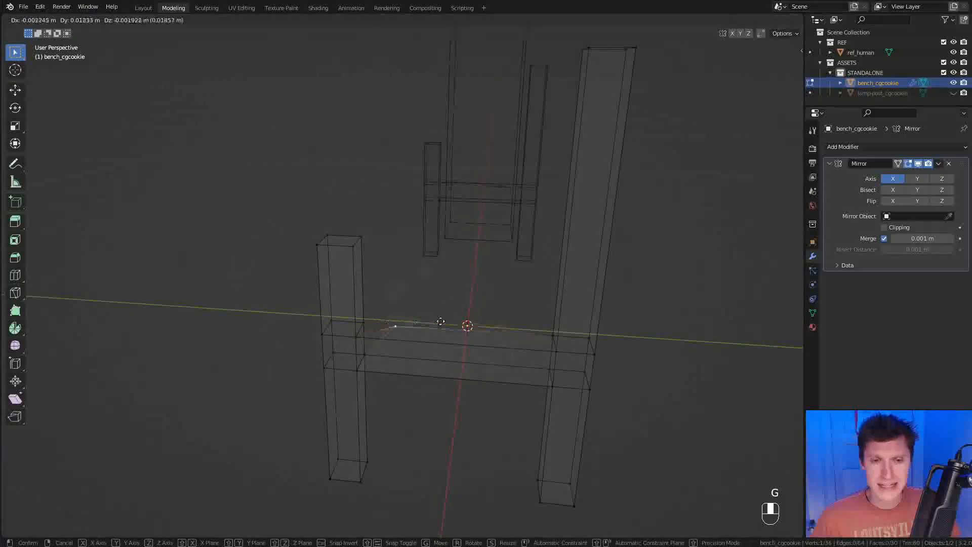
{"action": "right_click", "coordinate": [435, 292]}
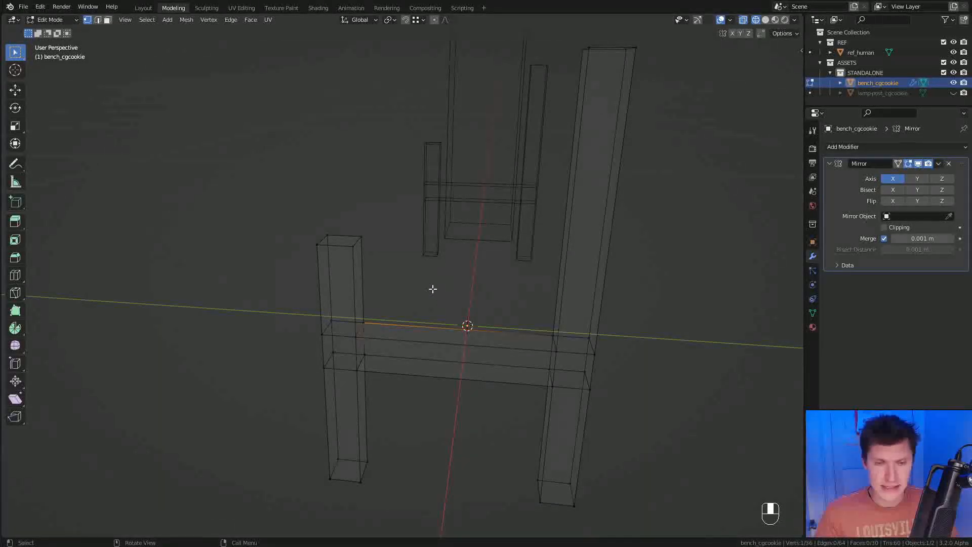
Merge all vertices of the leg frame by distance and test-move the joint's corner vertex
{"action": "key", "text": "a"}
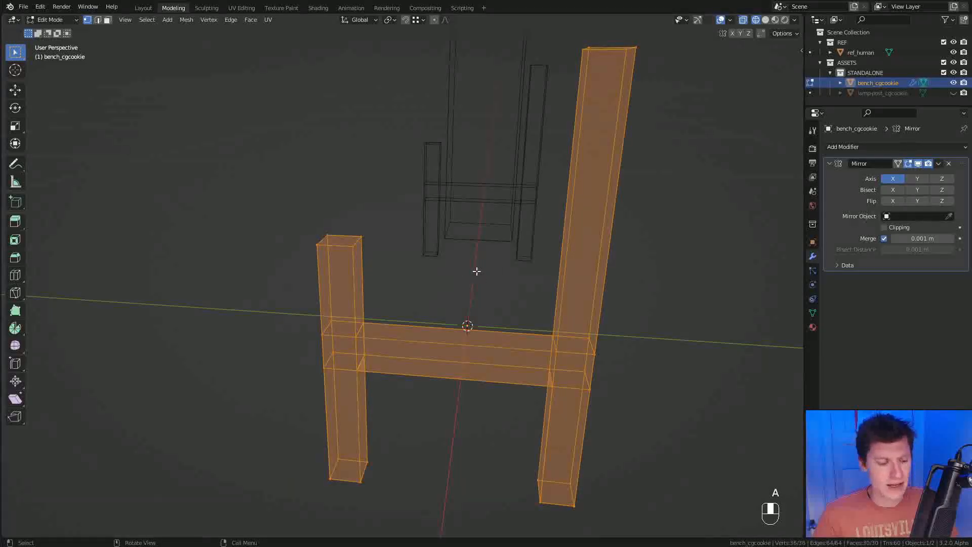
{"action": "key", "text": "m"}
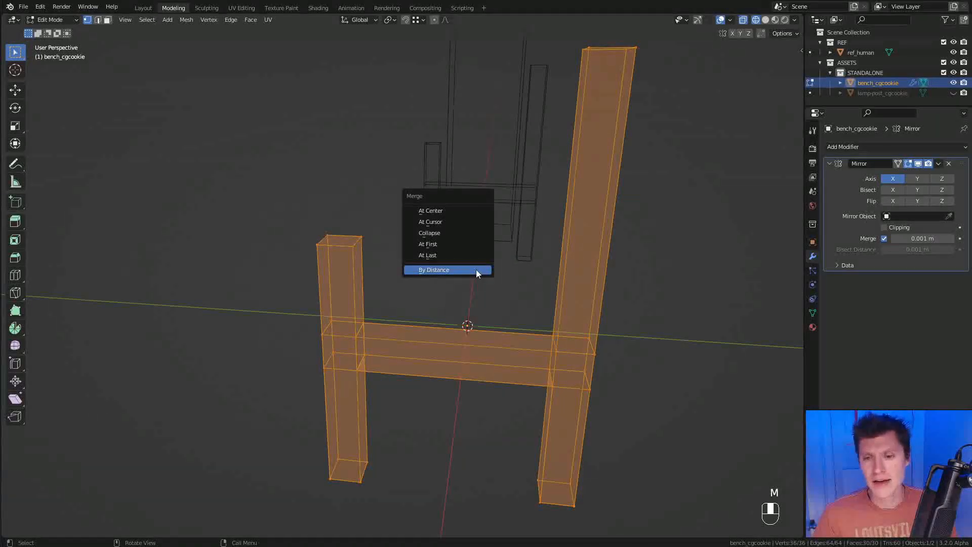
{"action": "left_click", "coordinate": [448, 270]}
{"action": "left_click", "coordinate": [364, 322]}
{"action": "key", "text": "g"}
{"action": "right_click", "coordinate": [435, 300]}
Return to solid view and extrude the beveled faces on the inner side of both legs toward the mirror centre as long rails
{"action": "key", "text": "z"}
{"action": "left_click", "coordinate": [501, 304]}
{"action": "scroll", "coordinate": [491, 274], "scroll_direction": "down", "scroll_amount": 1}
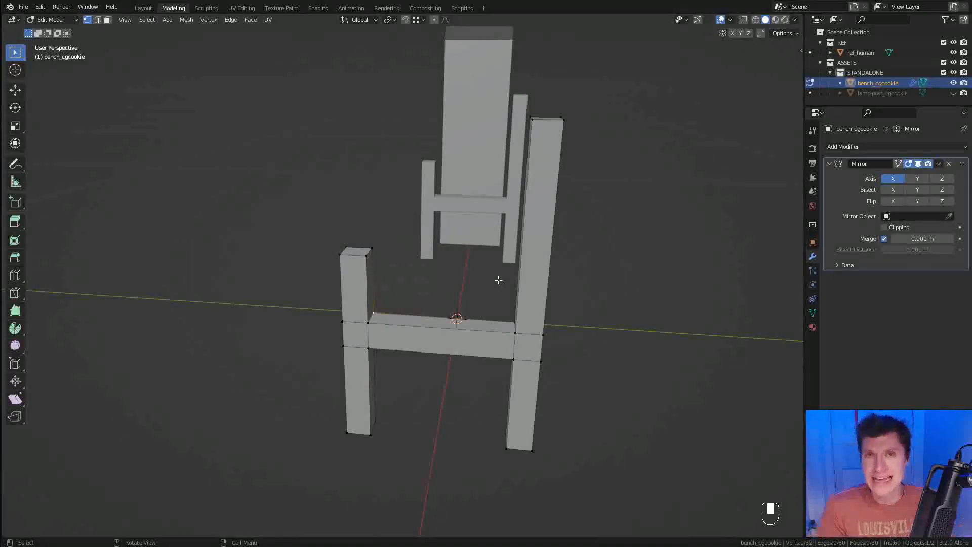
{"action": "middle_click_drag", "start_coordinate": [492, 270], "coordinate": [554, 260]}
{"action": "middle_click_drag", "start_coordinate": [554, 260], "coordinate": [582, 265], "text": "shift"}
{"action": "scroll", "coordinate": [542, 259], "scroll_direction": "up", "scroll_amount": 1}
{"action": "middle_click_drag", "start_coordinate": [581, 265], "coordinate": [604, 245], "text": "shift"}
{"action": "key", "text": "3"}
{"action": "left_click", "coordinate": [526, 290]}
{"action": "left_click", "coordinate": [506, 254], "text": "shift"}
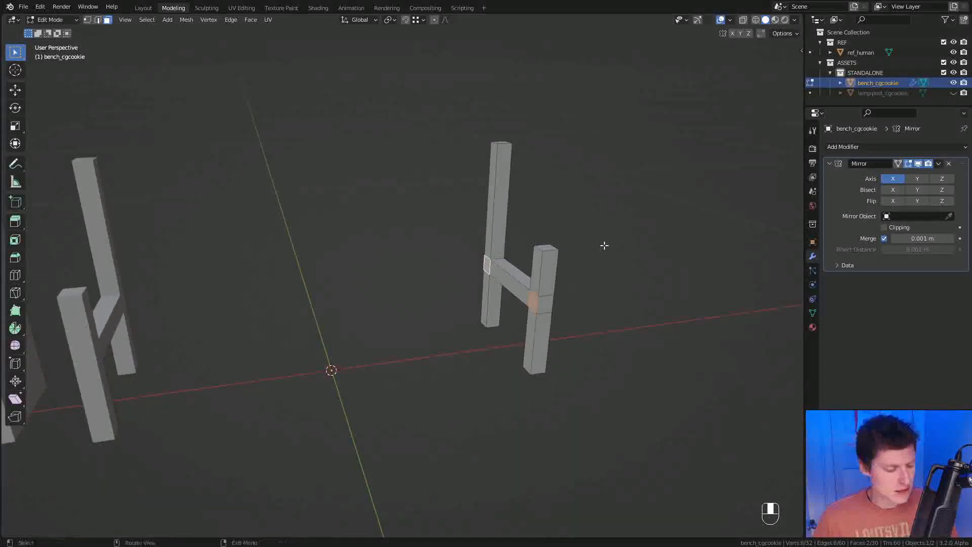
{"action": "key", "text": "e"}
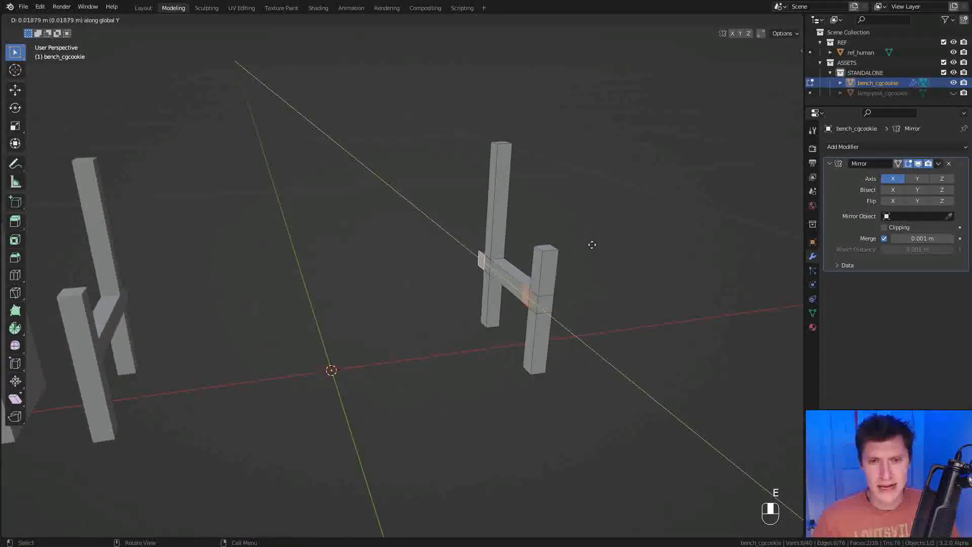
{"action": "left_click", "coordinate": [421, 278]}
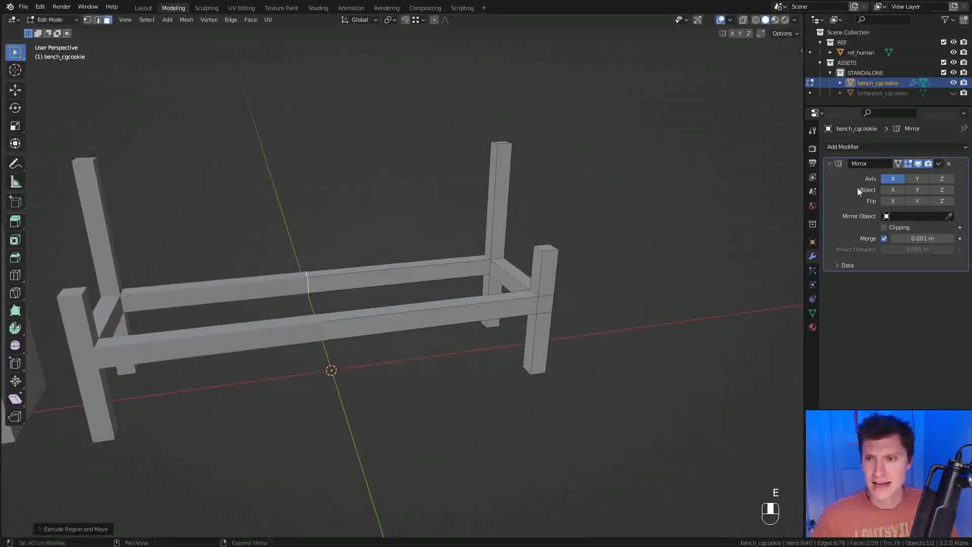
Try moving the rails' end faces along X past the mirror centre in wireframe view
{"action": "key", "text": "z"}
{"action": "middle_click_drag", "start_coordinate": [408, 246], "coordinate": [405, 243]}
{"action": "key", "text": "g"}
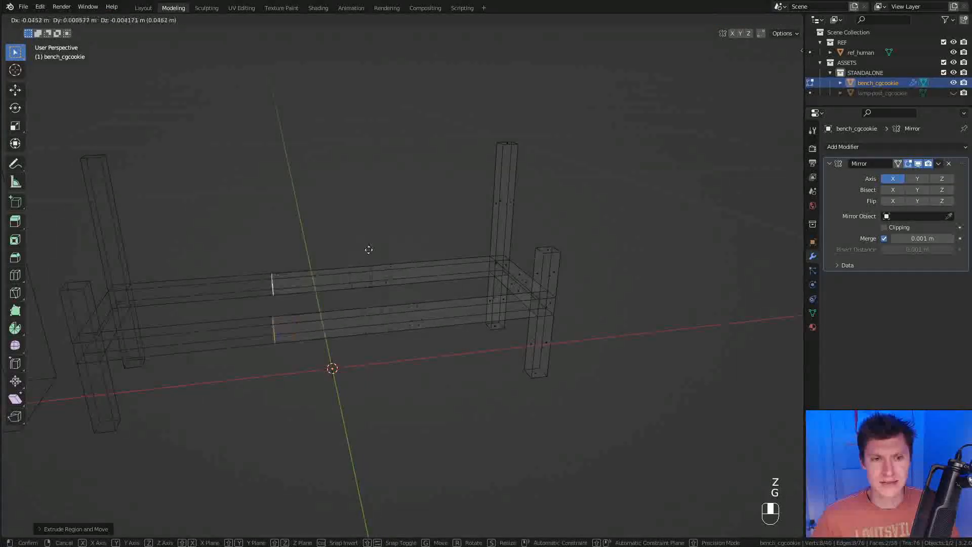
{"action": "left_click", "coordinate": [404, 252]}
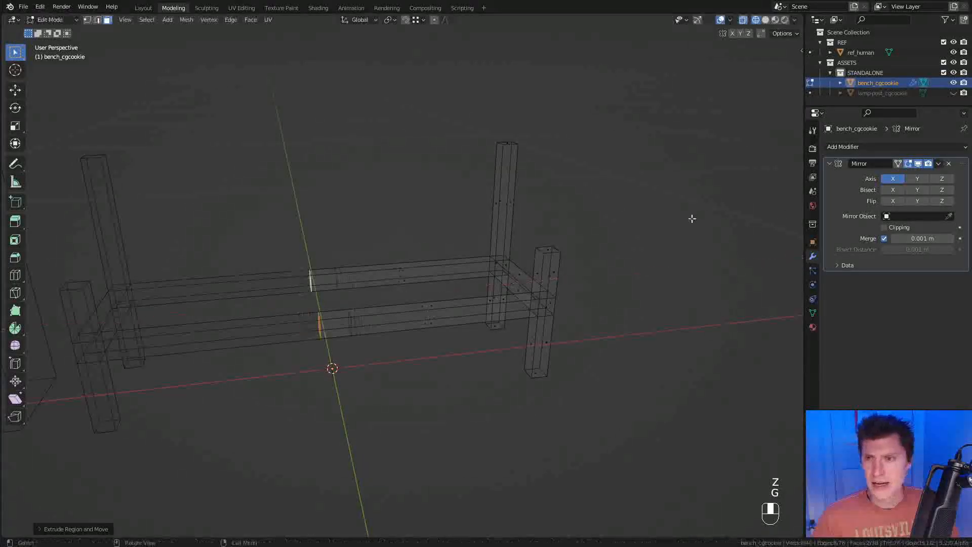
Enable Clipping on the Mirror modifier and move the rails' end faces along X onto the mirror plane
{"action": "left_click", "coordinate": [884, 227]}
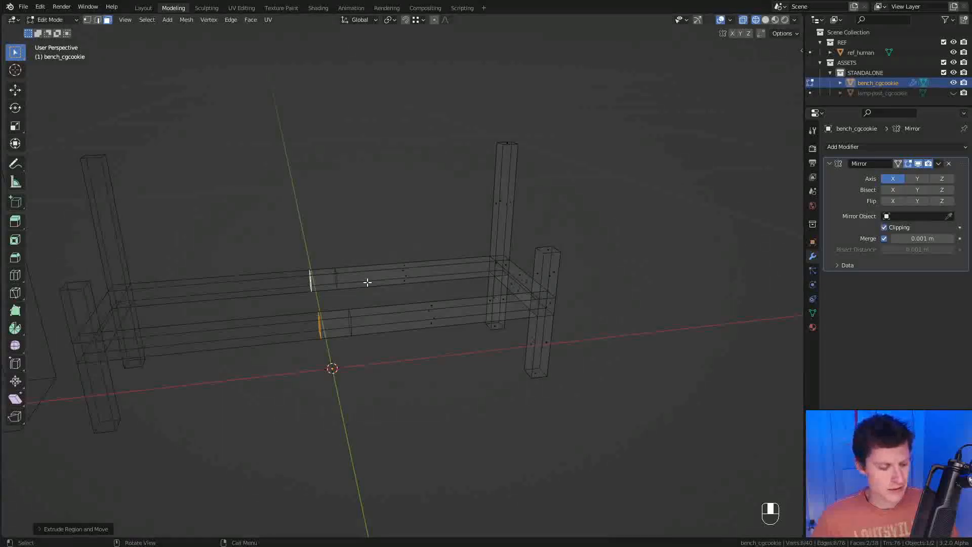
{"action": "key", "text": "g"}
{"action": "middle_click", "coordinate": [366, 281]}
{"action": "left_click", "coordinate": [408, 257]}
Delete both rails' end faces at the mirror centre and switch back to solid view
{"action": "middle_click_drag", "start_coordinate": [409, 256], "coordinate": [475, 253], "text": "shift"}
{"action": "scroll", "coordinate": [463, 248], "scroll_direction": "up", "scroll_amount": 1}
{"action": "key", "text": "x"}
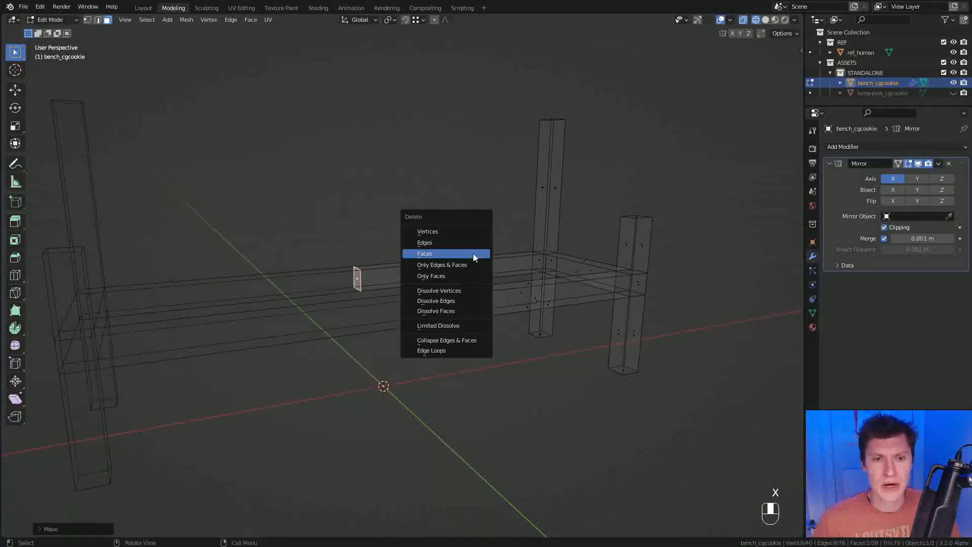
{"action": "key", "text": "Escape"}
{"action": "scroll", "coordinate": [456, 269], "scroll_direction": "up", "scroll_amount": 2}
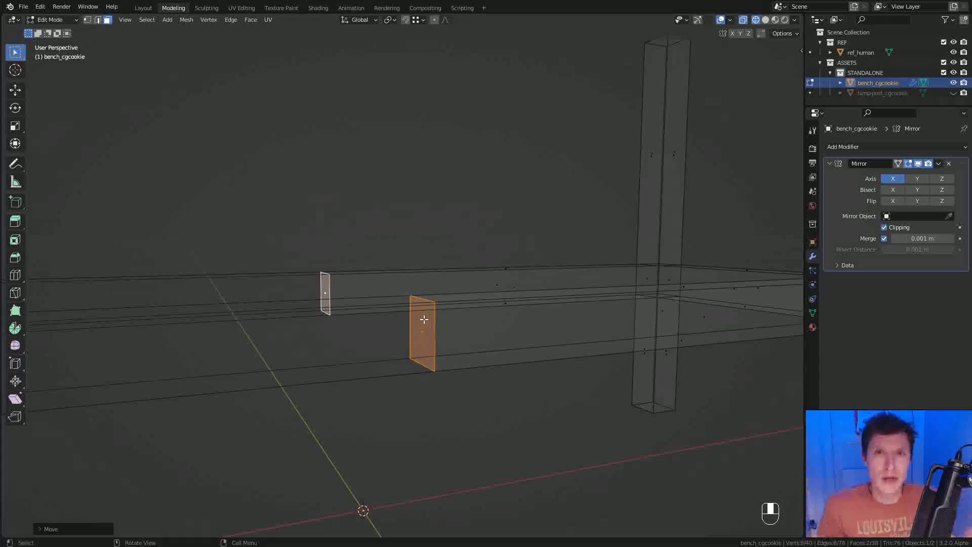
{"action": "key", "text": "x"}
{"action": "left_click", "coordinate": [479, 308]}
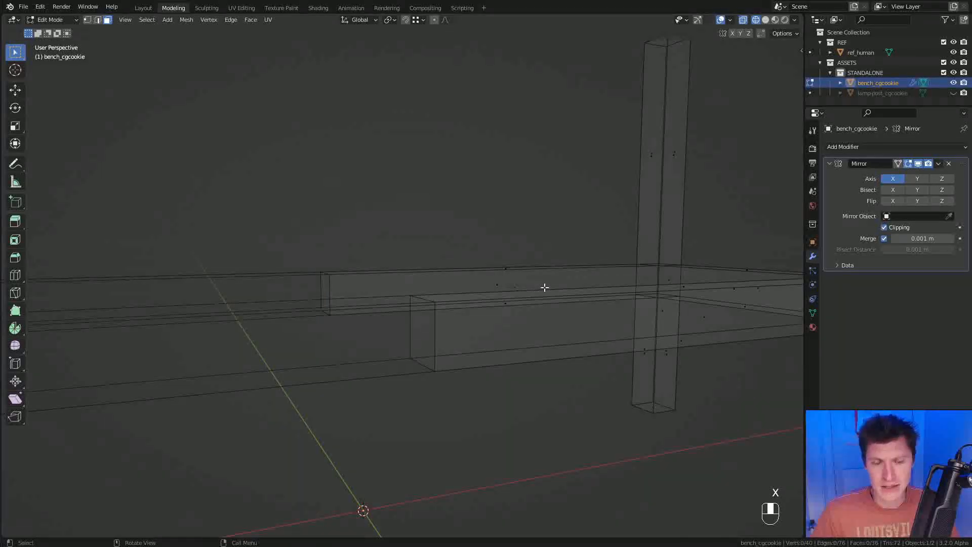
{"action": "key", "text": "z"}
{"action": "key", "text": "z"}
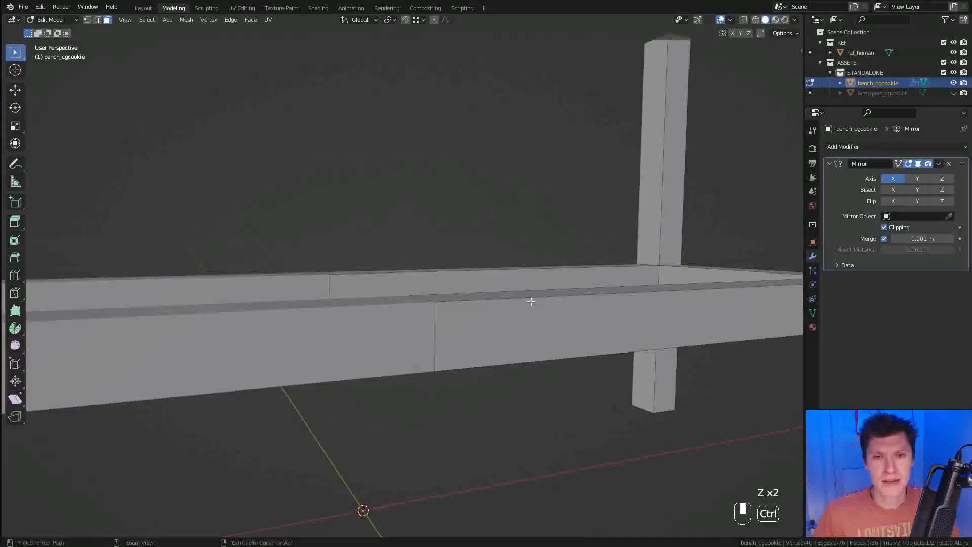
{"action": "middle_click_drag", "start_coordinate": [537, 308], "coordinate": [461, 302], "text": "ctrl"}
{"action": "middle_click_drag", "start_coordinate": [516, 314], "coordinate": [476, 212], "text": "ctrl"}
{"action": "left_click", "coordinate": [516, 258]}
{"action": "key", "text": "g"}
{"action": "middle_click", "coordinate": [526, 253]}
{"action": "left_click", "coordinate": [523, 247]}
Duplicate the four outer top corner vertices of the two rails in place and fill them with a seat face
{"action": "key", "text": "1"}
{"action": "left_click", "coordinate": [326, 295]}
{"action": "mouse_move", "coordinate": [441, 241]}
{"action": "middle_mouse_down"}
{"action": "mouse_move", "coordinate": [446, 264]}
{"action": "mouse_move", "coordinate": [433, 249]}
{"action": "middle_mouse_up"}
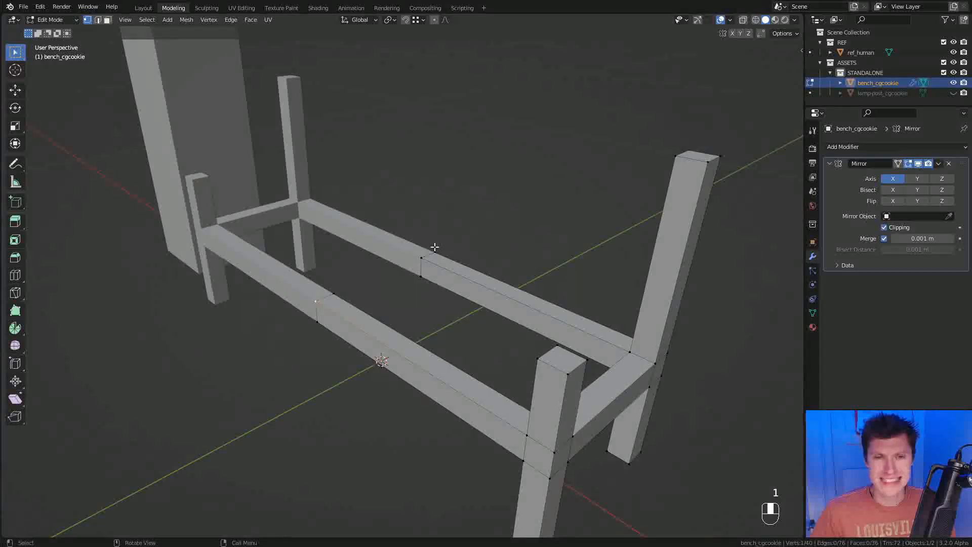
{"action": "left_click", "coordinate": [435, 248], "text": "shift"}
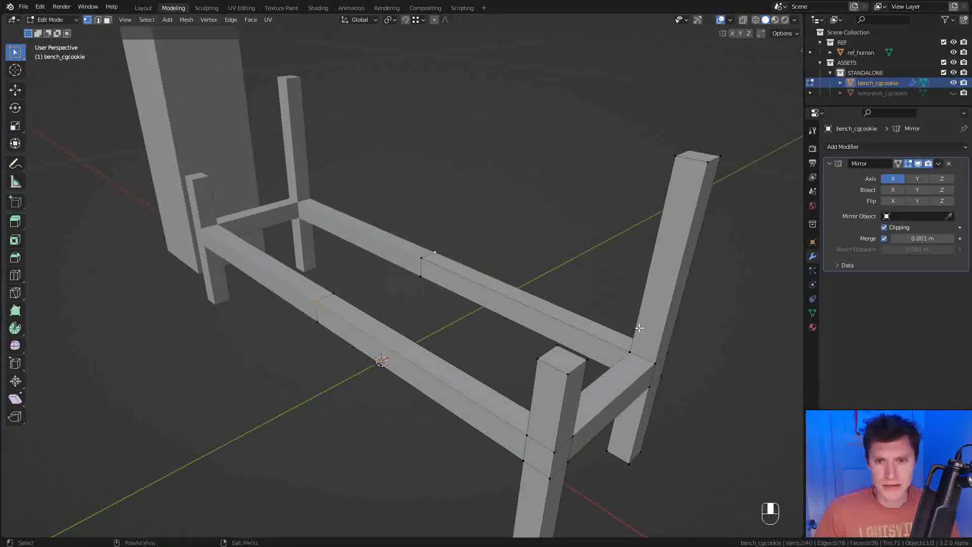
{"action": "middle_click_drag", "start_coordinate": [639, 329], "coordinate": [593, 252]}
{"action": "left_click", "coordinate": [643, 338], "text": "shift"}
{"action": "middle_click_drag", "start_coordinate": [643, 338], "coordinate": [598, 284]}
{"action": "key", "text": "shift+d"}
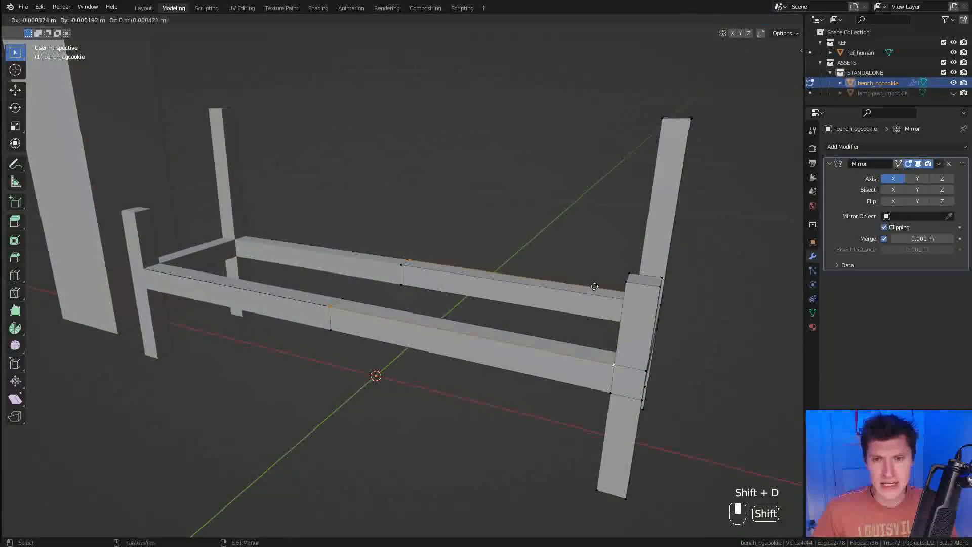
{"action": "left_click", "coordinate": [586, 216]}
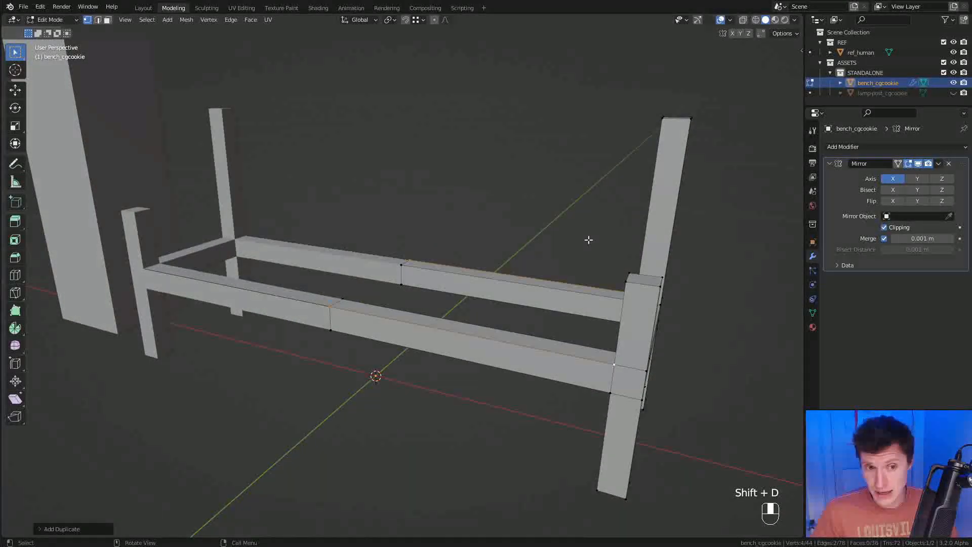
{"action": "middle_click_drag", "start_coordinate": [588, 240], "coordinate": [576, 243]}
{"action": "key", "text": "f"}
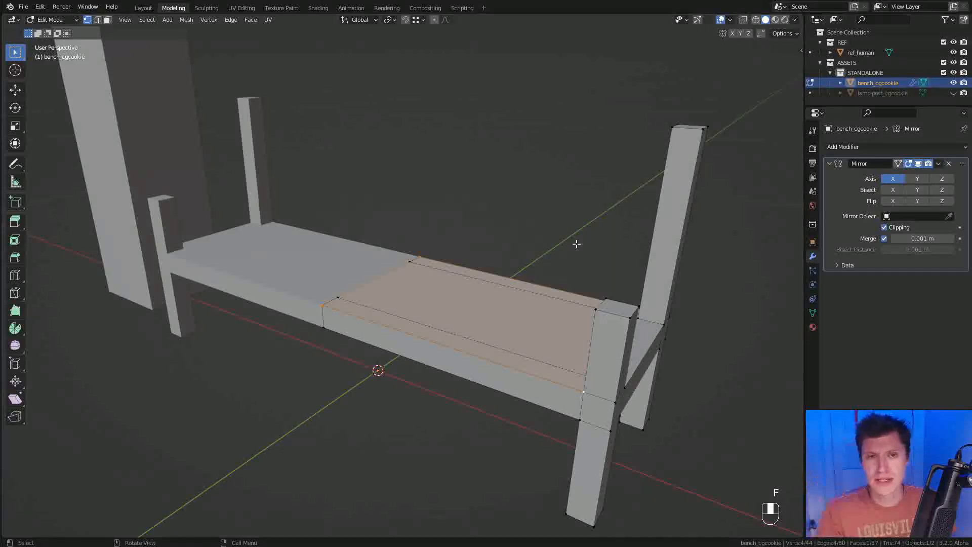
Scale the seat face along Y by about 1.12 so it overhangs the front and rear rails
{"action": "middle_click_drag", "start_coordinate": [581, 269], "coordinate": [557, 273]}
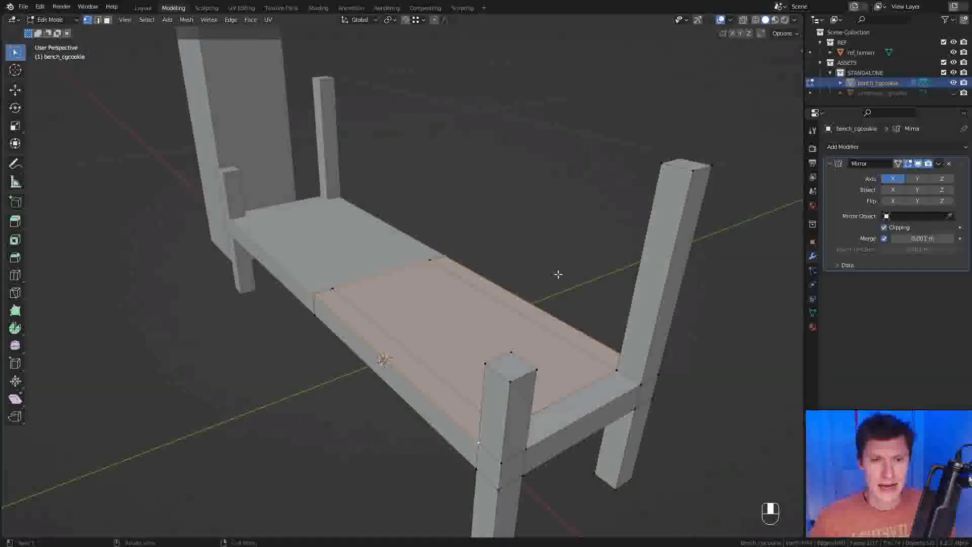
{"action": "key", "text": "s"}
{"action": "key", "text": "y"}
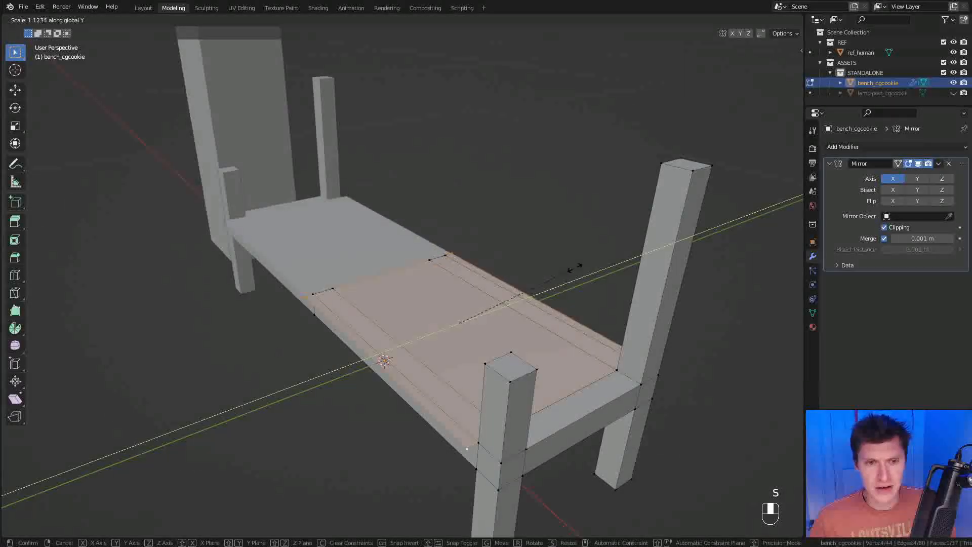
{"action": "left_click", "coordinate": [575, 268]}
Extrude the seat's rear edge straight up along Z nearly to the rear leg tops to form a backrest face
{"action": "middle_click_drag", "start_coordinate": [587, 268], "coordinate": [562, 269]}
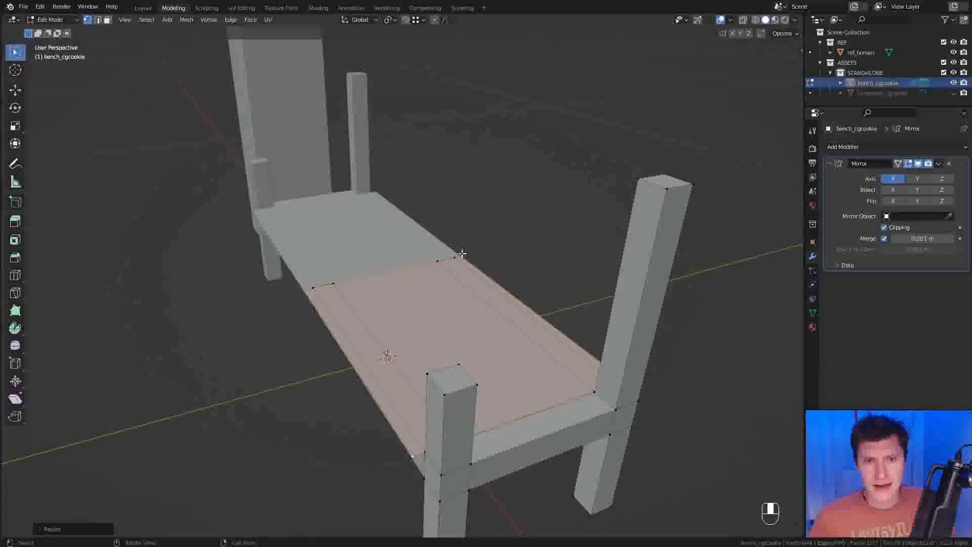
{"action": "left_click", "coordinate": [461, 257]}
{"action": "middle_click_drag", "start_coordinate": [606, 314], "coordinate": [620, 265]}
{"action": "left_click", "coordinate": [620, 264], "text": "shift"}
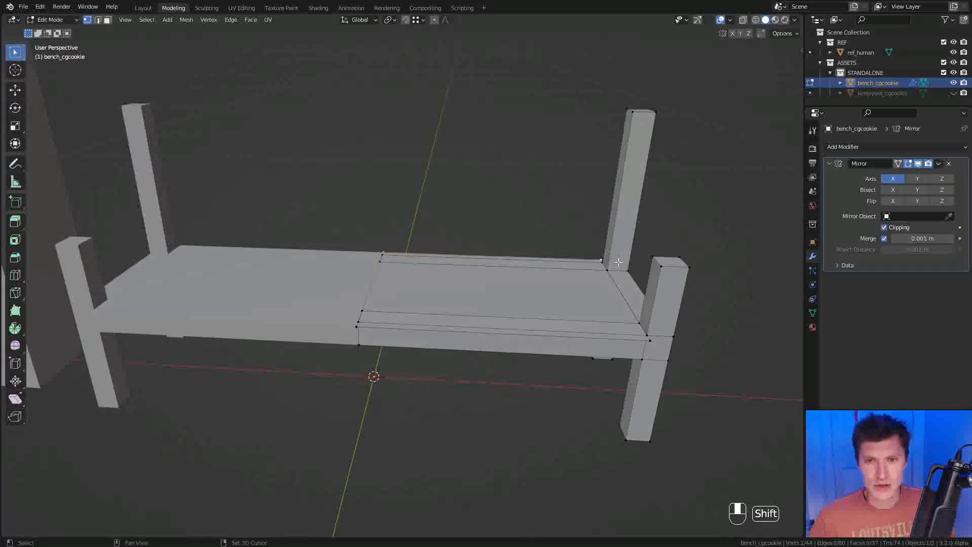
{"action": "key", "text": "e"}
{"action": "key", "text": "z"}
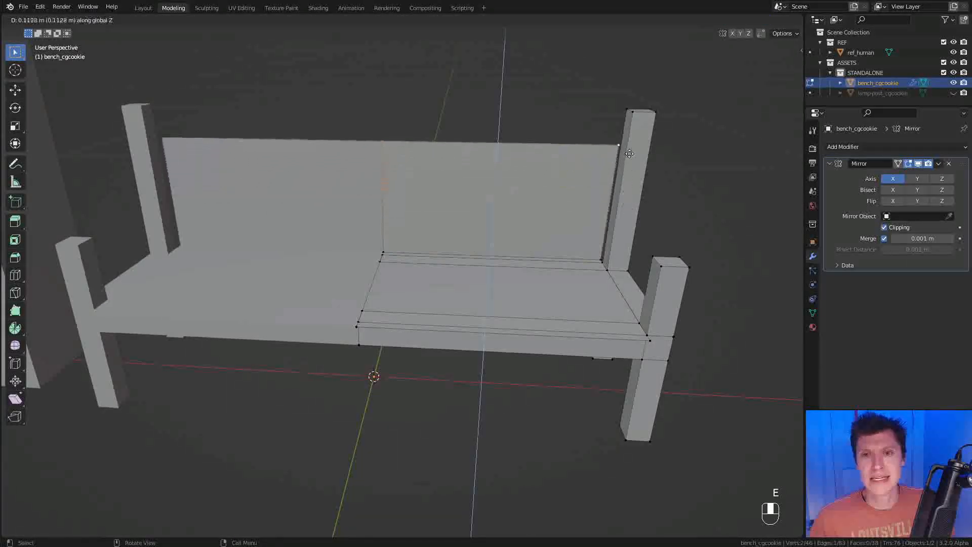
{"action": "left_click", "coordinate": [632, 129]}
Select the backrest face and shift it into line with the rear legs
{"action": "middle_click_drag", "start_coordinate": [631, 132], "coordinate": [517, 197]}
{"action": "key", "text": "3"}
{"action": "left_click", "coordinate": [532, 241]}
{"action": "key", "text": "g"}
{"action": "left_click", "coordinate": [507, 239]}
{"action": "middle_click_drag", "start_coordinate": [507, 239], "coordinate": [449, 306]}
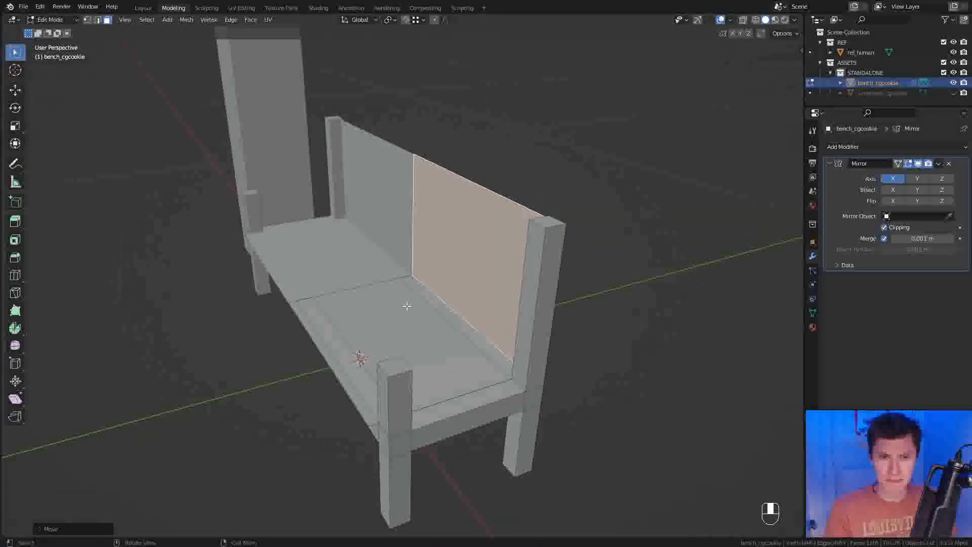
Select all geometry linked to the backrest and hide everything unselected to isolate the seat and backrest faces
{"action": "key", "text": "ctrl+l"}
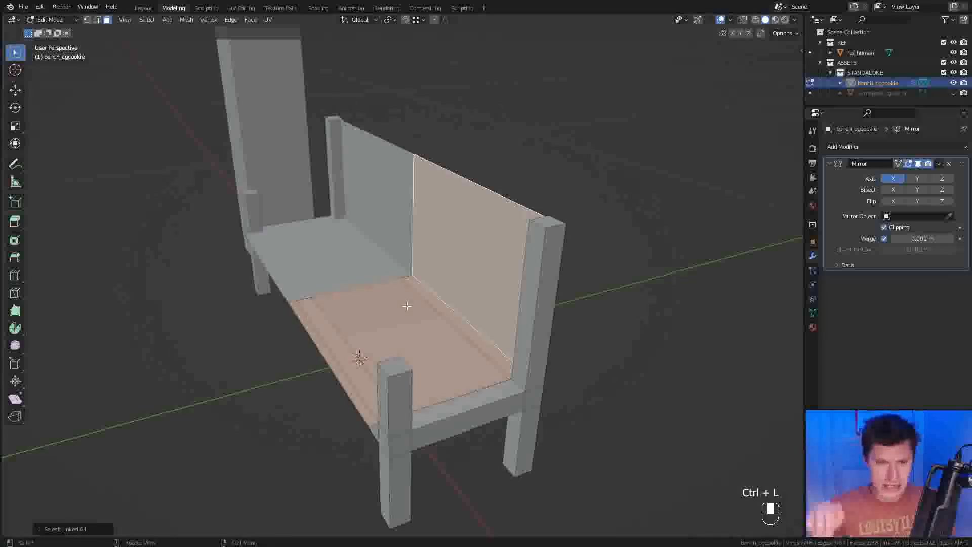
{"action": "key", "text": "shift+h"}
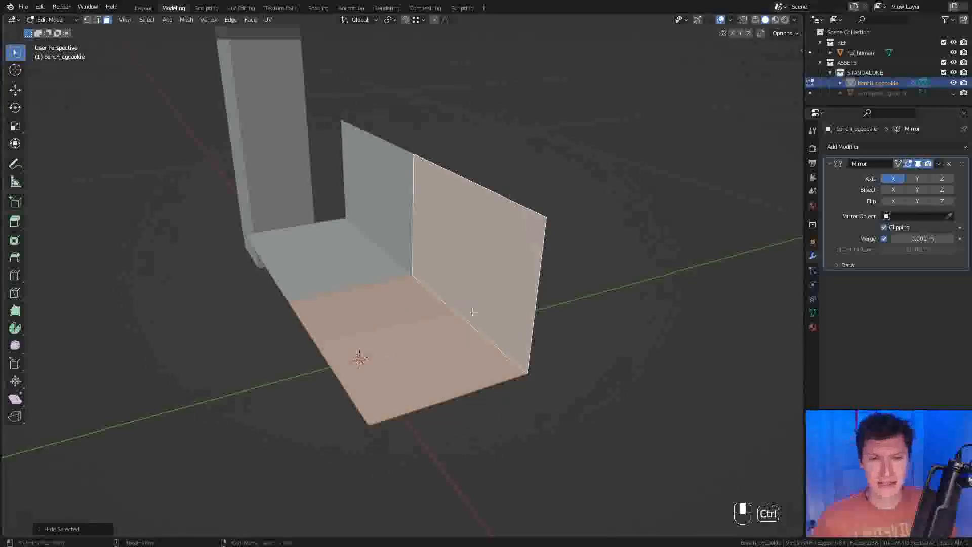
{"action": "middle_click_drag", "start_coordinate": [409, 306], "coordinate": [369, 309]}
Add two evenly spaced lengthwise loop cuts across the seat face and two across the backrest face
{"action": "key", "text": "ctrl+r"}
{"action": "scroll", "coordinate": [336, 297], "scroll_direction": "up", "scroll_amount": 1}
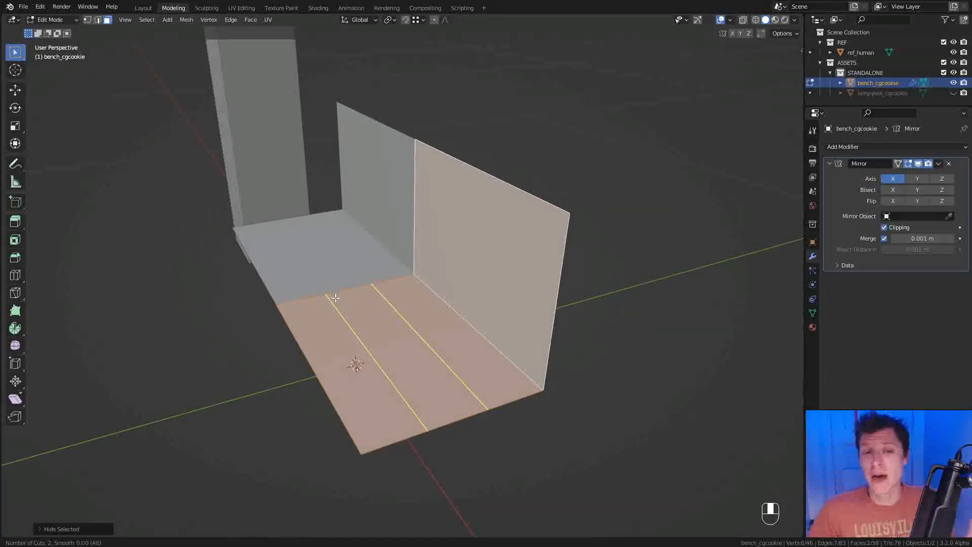
{"action": "left_click", "coordinate": [336, 298]}
{"action": "right_click", "coordinate": [336, 297]}
{"action": "key", "text": "ctrl+r"}
{"action": "left_click", "coordinate": [407, 217]}
{"action": "right_click", "coordinate": [408, 216]}
{"action": "middle_click_drag", "start_coordinate": [451, 250], "coordinate": [452, 260]}
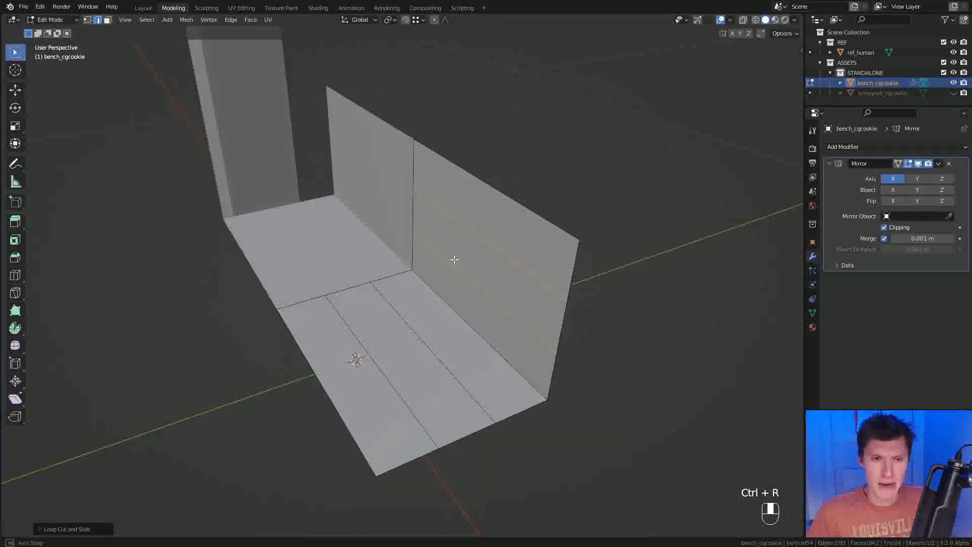
Bevel the four lengthwise cut edges into narrow strips and delete the strip faces to leave gaps between slats
{"action": "left_click", "coordinate": [365, 348], "text": "alt+shift"}
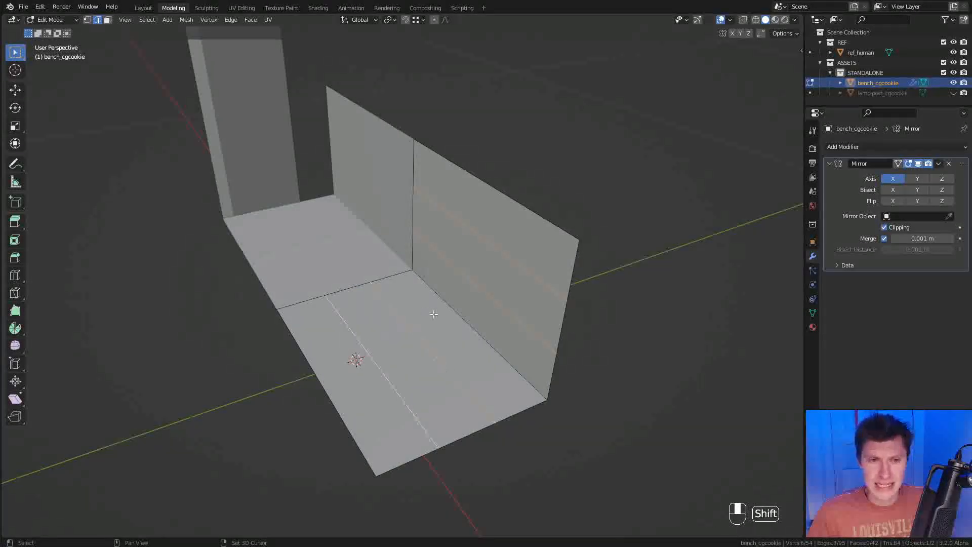
{"action": "key", "text": "ctrl+b"}
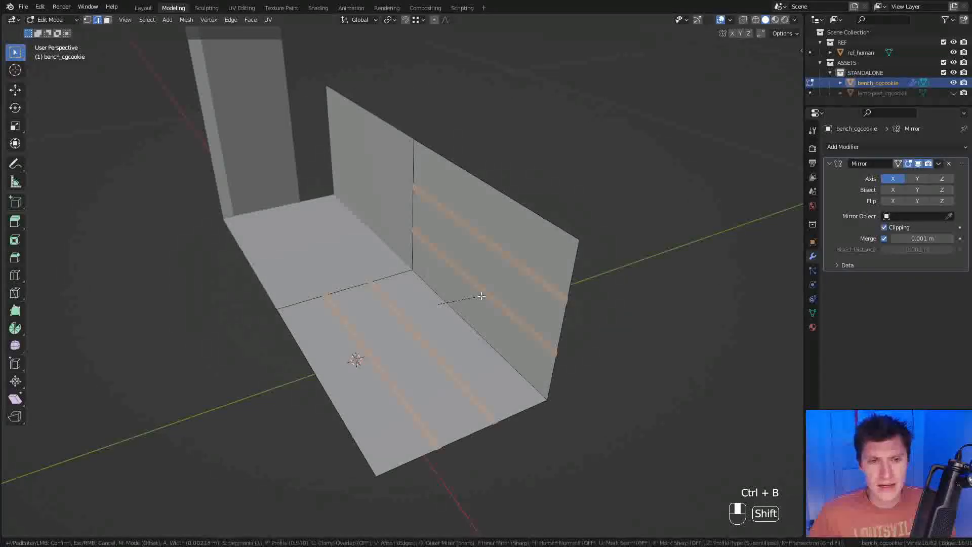
{"action": "left_click", "coordinate": [459, 327]}
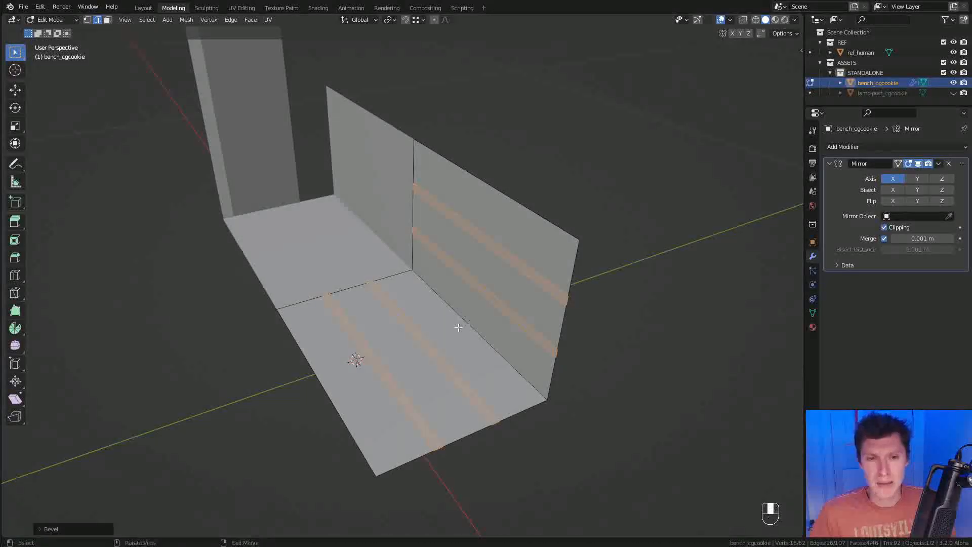
{"action": "key", "text": "x"}
{"action": "left_click", "coordinate": [459, 328]}
Bevel the edge shared by the seat and backrest into a narrow strip and delete its face
{"action": "middle_click_drag", "start_coordinate": [459, 327], "coordinate": [414, 281]}
{"action": "left_click", "coordinate": [439, 298]}
{"action": "key", "text": "ctrl+v"}
{"action": "key", "text": "Escape"}
{"action": "key", "text": "ctrl+b"}
{"action": "left_click", "coordinate": [490, 285]}
{"action": "key", "text": "x"}
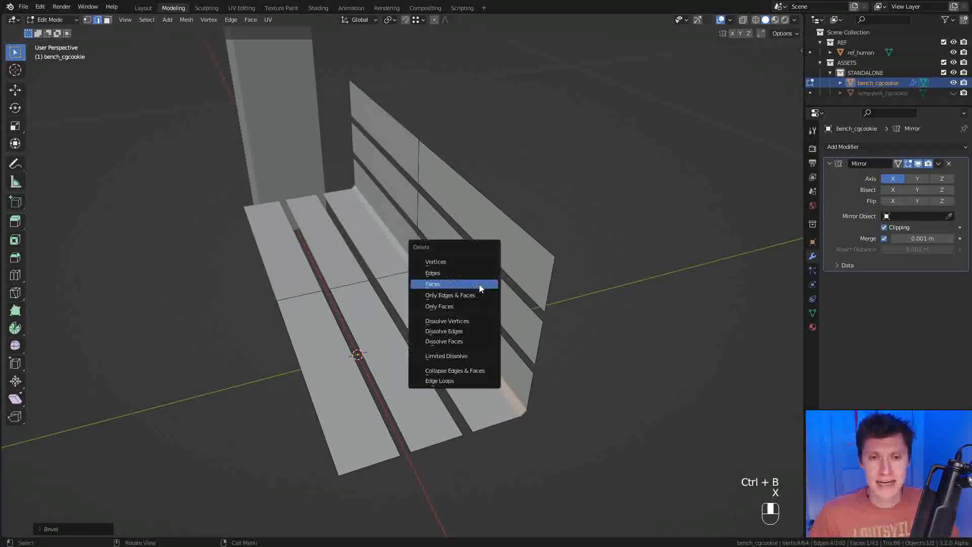
{"action": "left_click", "coordinate": [480, 284]}
Reveal the hidden bench frame and invert the selection to the seat and backrest slats
{"action": "key", "text": "KP_Divide"}
{"action": "key", "text": "KP_Divide"}
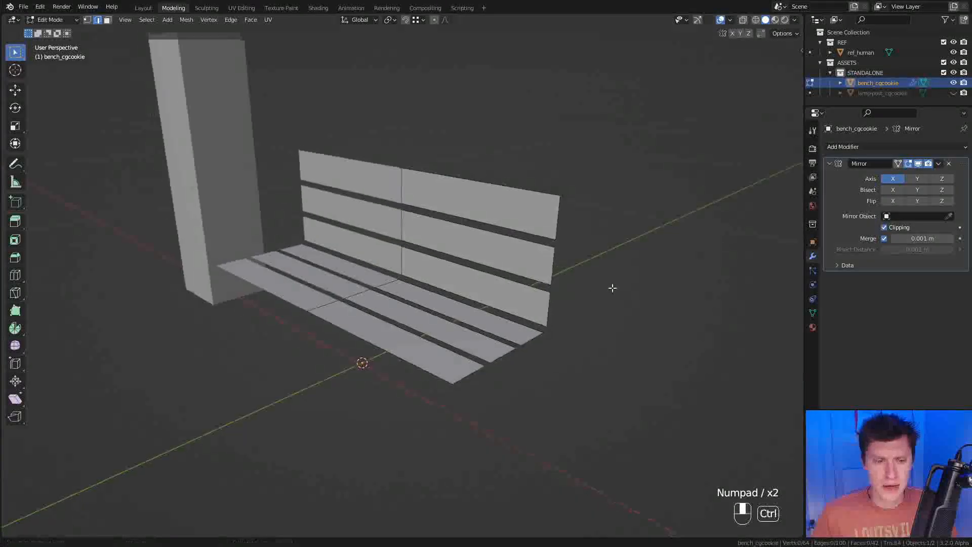
{"action": "key", "text": "alt+h"}
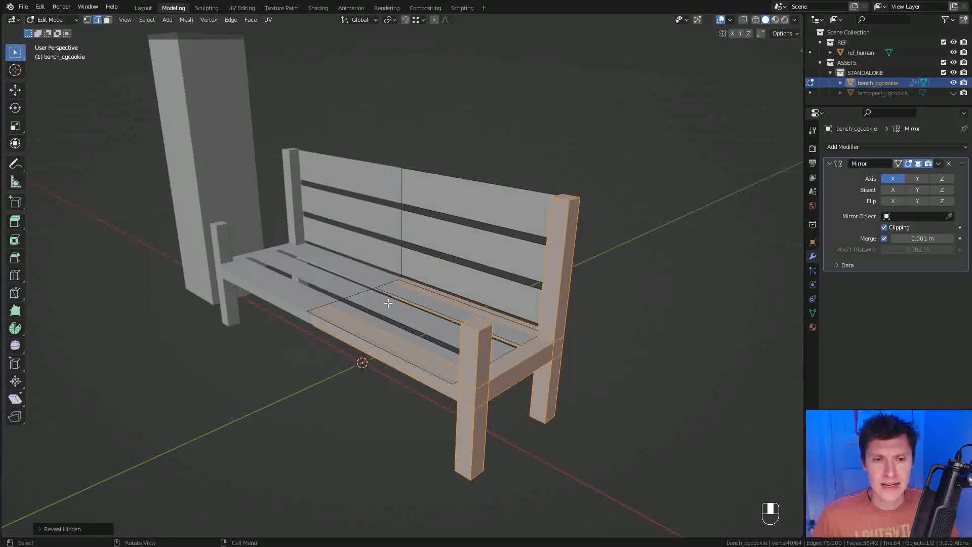
{"action": "key", "text": "ctrl+i"}
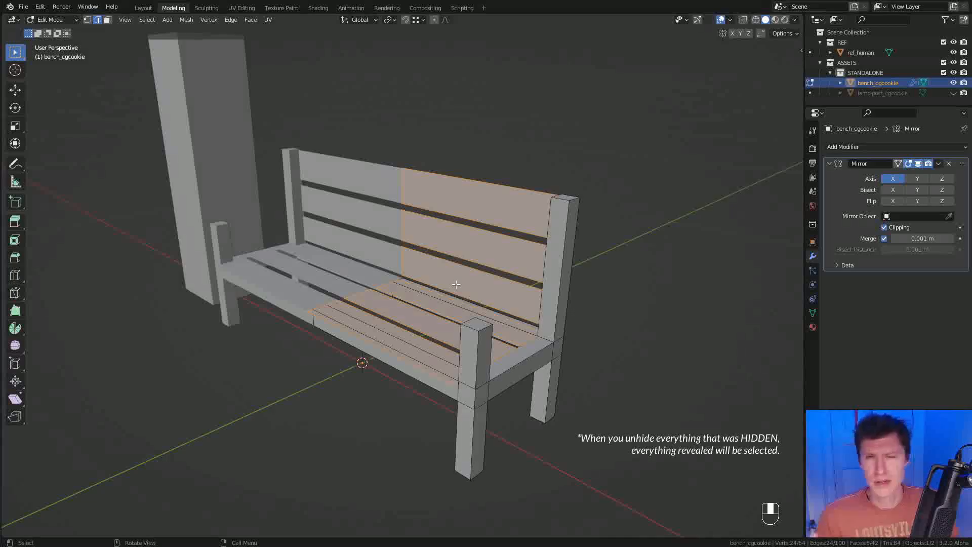
Extrude the slat faces in place and thicken them with Shrink/Fatten by about -0.008 m
{"action": "middle_click_drag", "start_coordinate": [565, 286], "coordinate": [540, 287]}
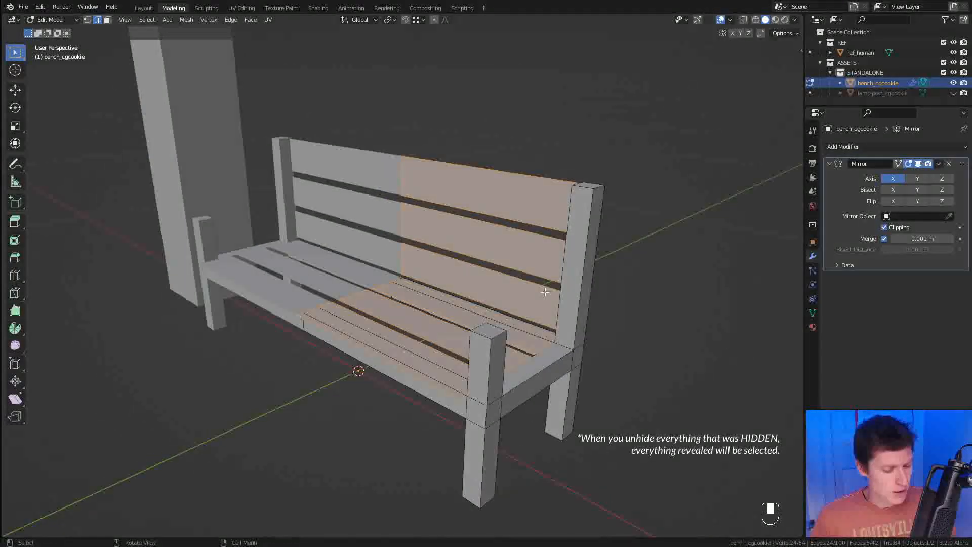
{"action": "key", "text": "e"}
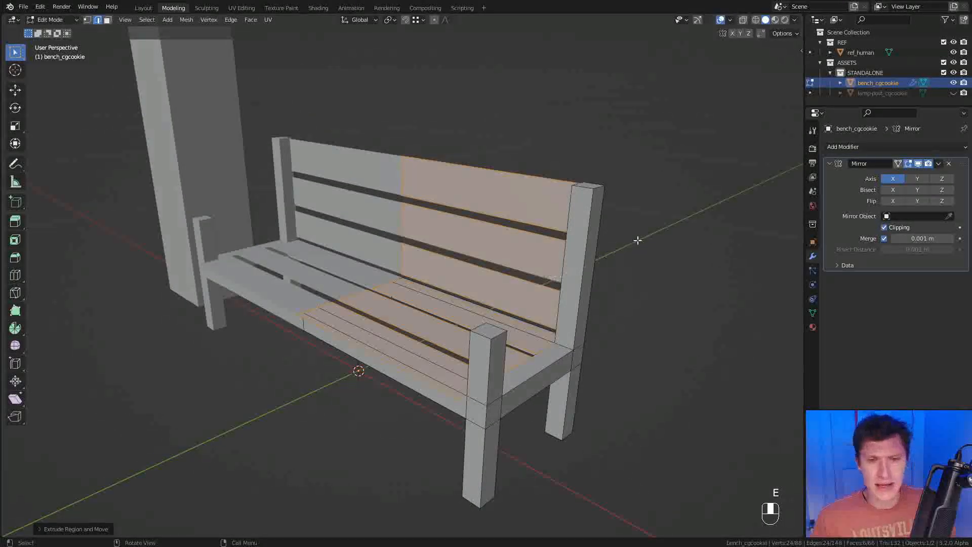
{"action": "key", "text": "alt+s"}
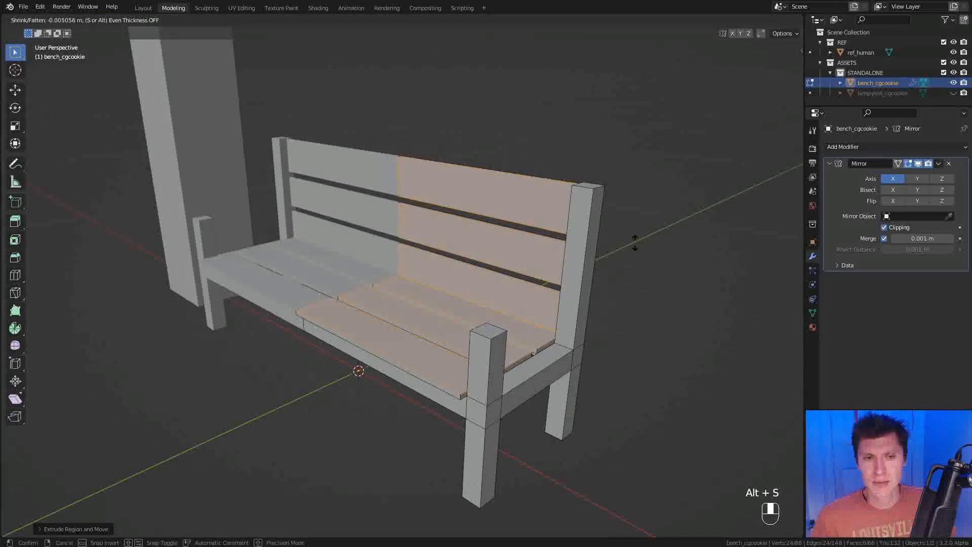
{"action": "key", "text": "shift"}
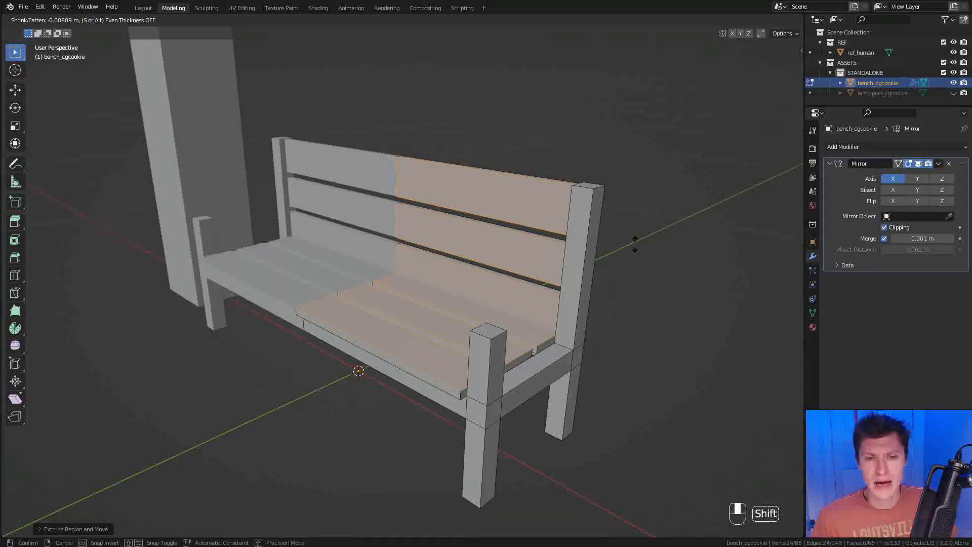
{"action": "left_click", "coordinate": [636, 238]}
Select the three linked seat slats and move them slightly forward along Y, away from the backrest
{"action": "middle_click_drag", "start_coordinate": [636, 233], "coordinate": [582, 230]}
{"action": "mouse_move", "coordinate": [446, 289]}
{"action": "middle_mouse_down"}
{"action": "mouse_move", "coordinate": [439, 314]}
{"action": "mouse_move", "coordinate": [431, 291]}
{"action": "middle_mouse_up"}
{"action": "middle_click_drag", "start_coordinate": [425, 329], "coordinate": [434, 288], "text": "ctrl"}
{"action": "left_click", "coordinate": [408, 287]}
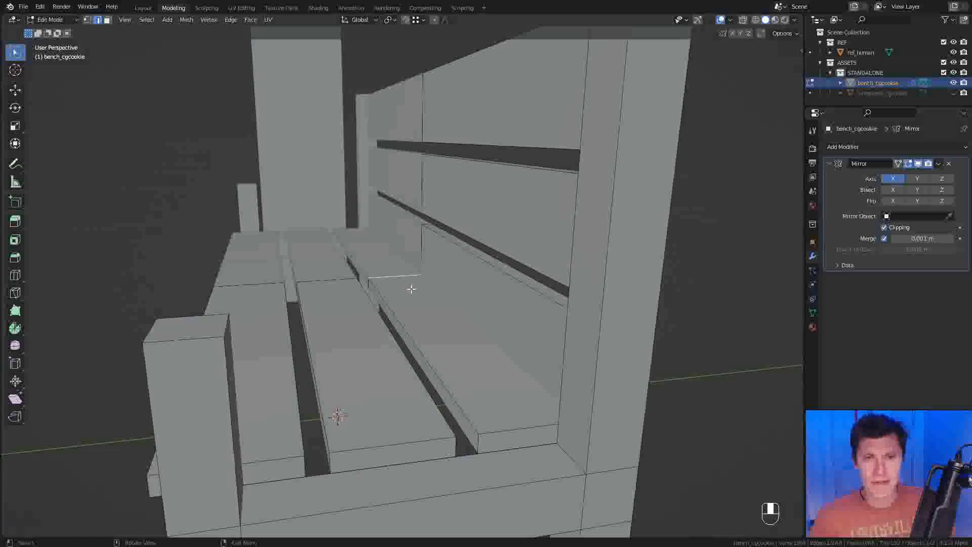
{"action": "key", "text": "l"}
{"action": "key", "text": "l"}
{"action": "key", "text": "l"}
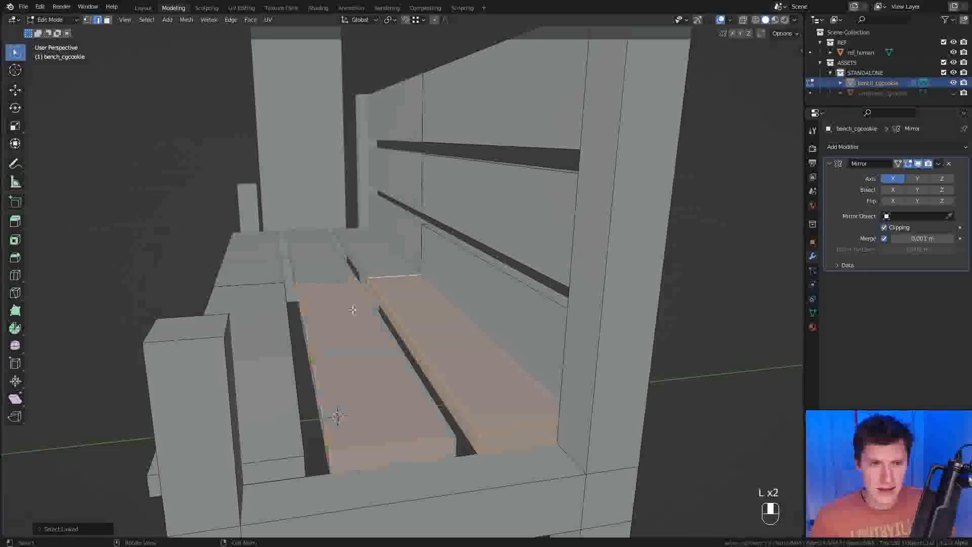
{"action": "key", "text": "g"}
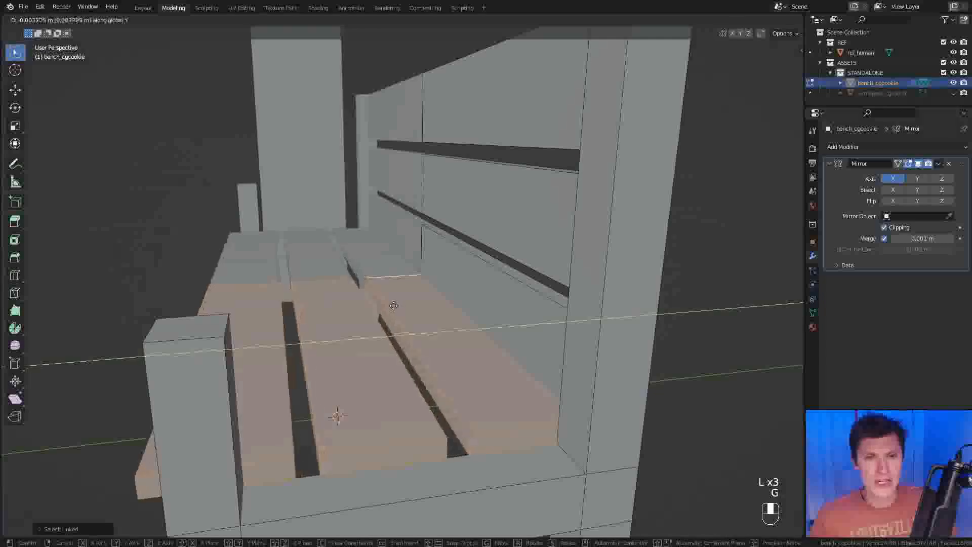
{"action": "left_click", "coordinate": [386, 305]}
Select the three seat slats' outer end faces and move them outward along X to the outer side of the legs
{"action": "middle_click_drag", "start_coordinate": [386, 306], "coordinate": [517, 385]}
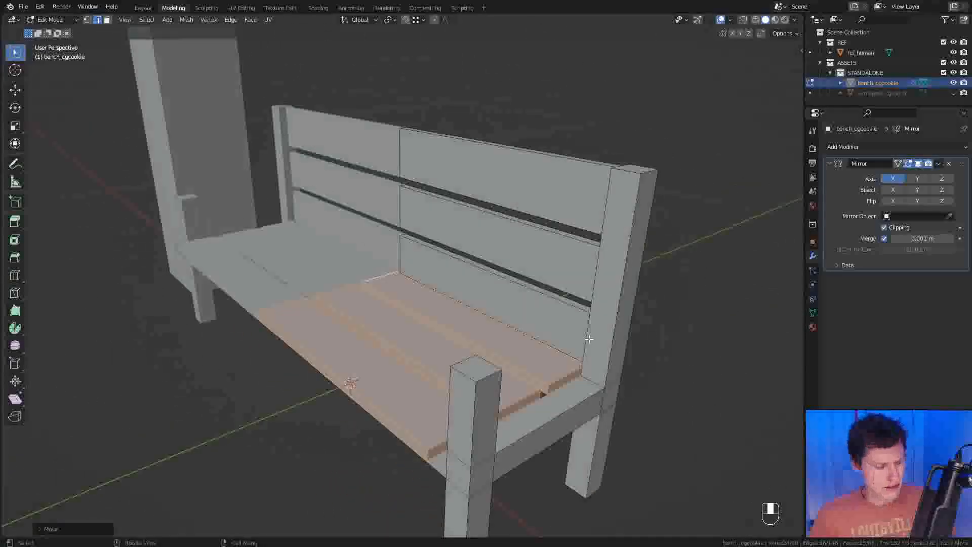
{"action": "key", "text": "3"}
{"action": "left_click", "coordinate": [531, 400]}
{"action": "left_click", "coordinate": [531, 400], "text": "shift"}
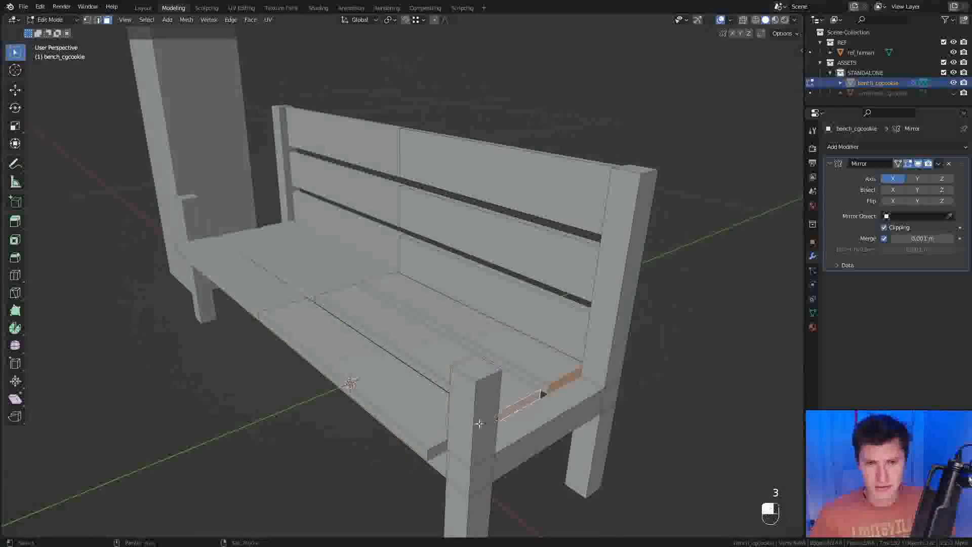
{"action": "left_click", "coordinate": [439, 450], "text": "shift"}
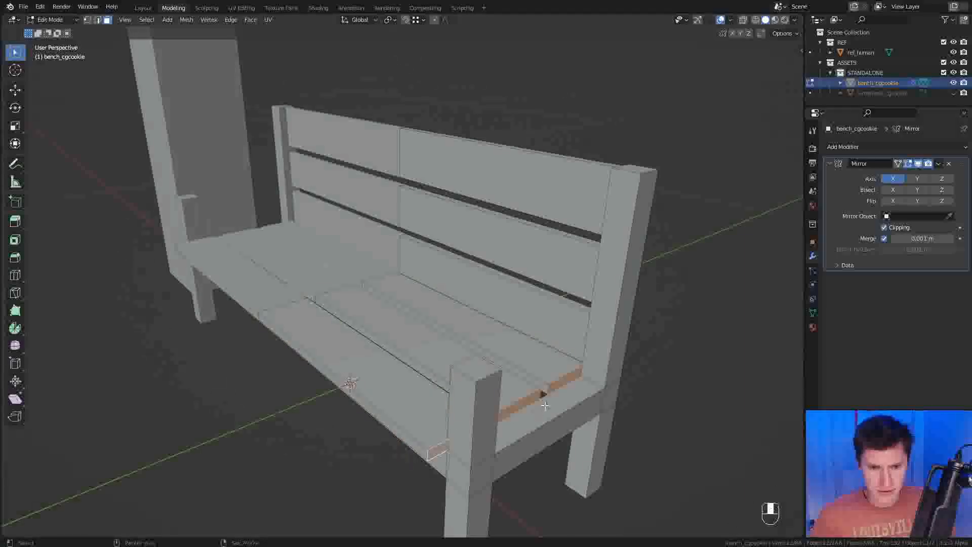
{"action": "key", "text": "g"}
{"action": "middle_click", "coordinate": [550, 399]}
{"action": "left_click", "coordinate": [556, 403]}
Duplicate the front leg's top face in place, scale it up slightly, and stretch it along Y
{"action": "middle_click_drag", "start_coordinate": [556, 403], "coordinate": [445, 355]}
{"action": "left_click", "coordinate": [435, 313]}
{"action": "scroll", "coordinate": [502, 299], "scroll_direction": "up", "scroll_amount": 2}
{"action": "middle_click_drag", "start_coordinate": [502, 300], "coordinate": [507, 307]}
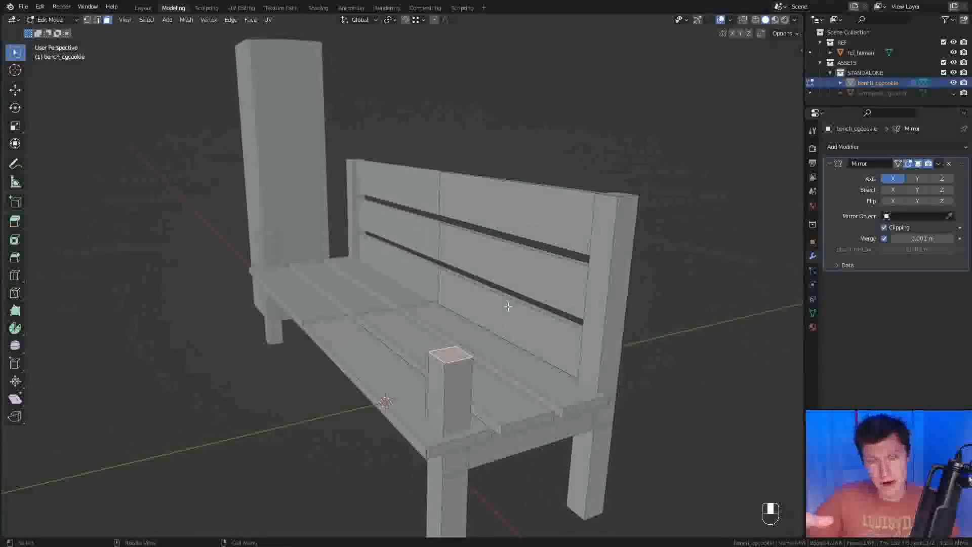
{"action": "middle_click_drag", "start_coordinate": [482, 336], "coordinate": [535, 310]}
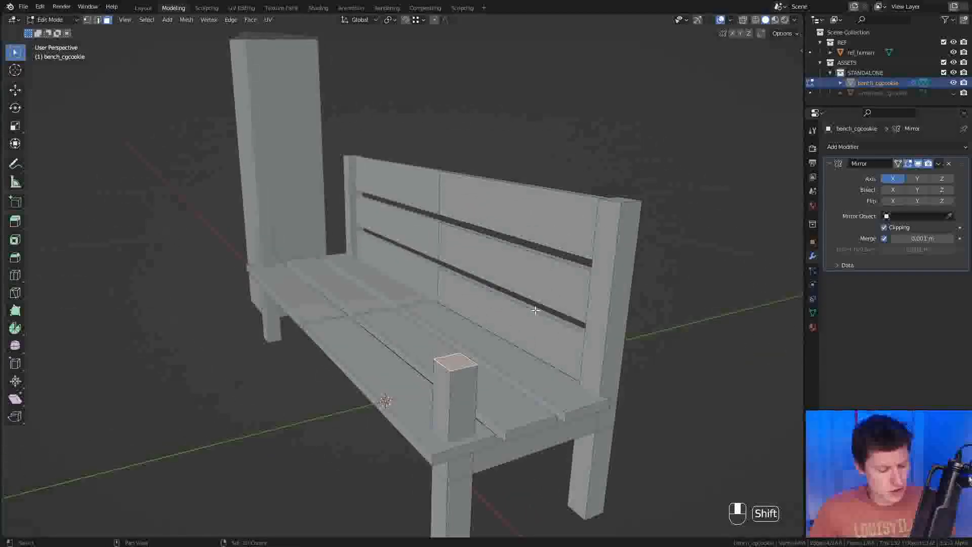
{"action": "key", "text": "shift+d"}
{"action": "key", "text": "s"}
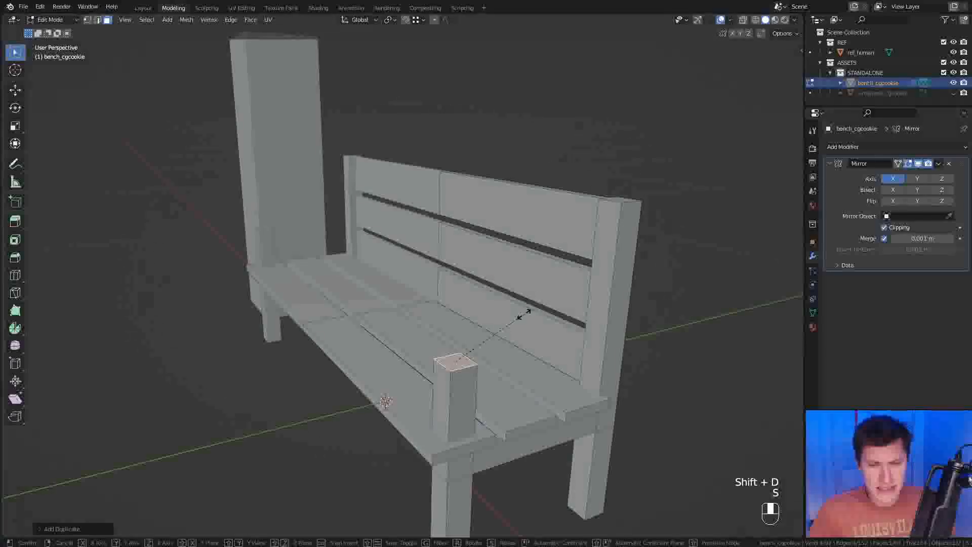
{"action": "left_click", "coordinate": [533, 321]}
{"action": "key", "text": "s"}
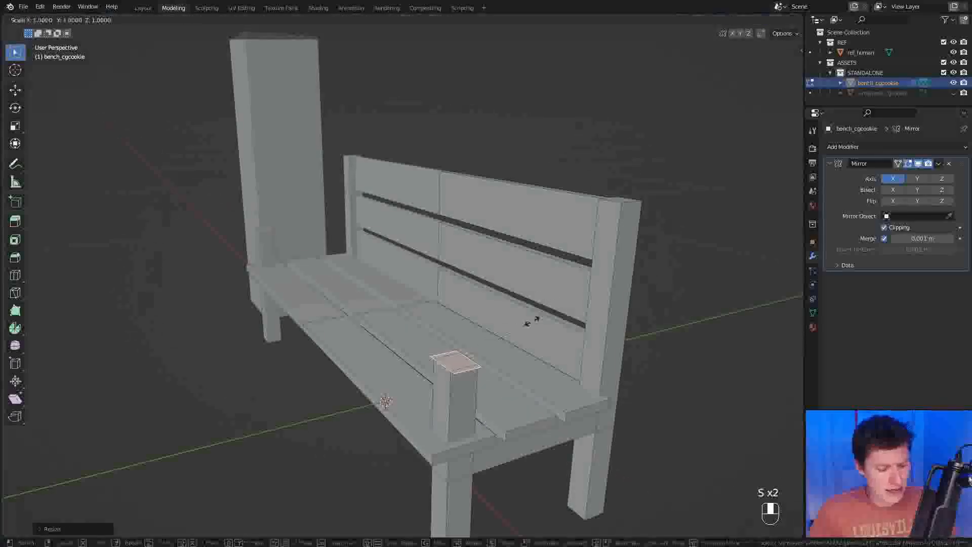
{"action": "middle_click", "coordinate": [562, 308]}
{"action": "left_click", "coordinate": [540, 328]}
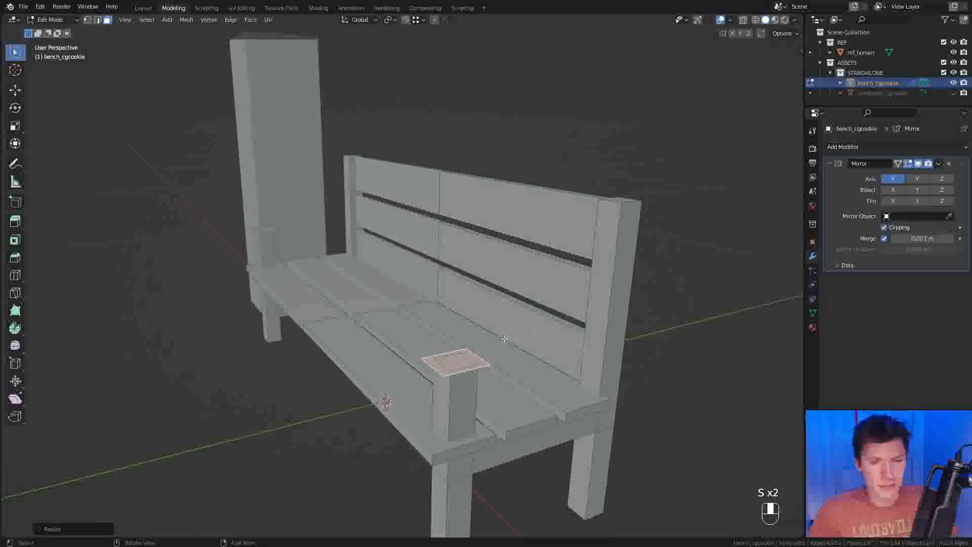
Move the rear edge of the duplicated top face back along Y to the rear leg to form the armrest
{"action": "key", "text": "2"}
{"action": "left_click", "coordinate": [476, 355]}
{"action": "middle_click_drag", "start_coordinate": [536, 350], "coordinate": [502, 351]}
{"action": "key", "text": "g"}
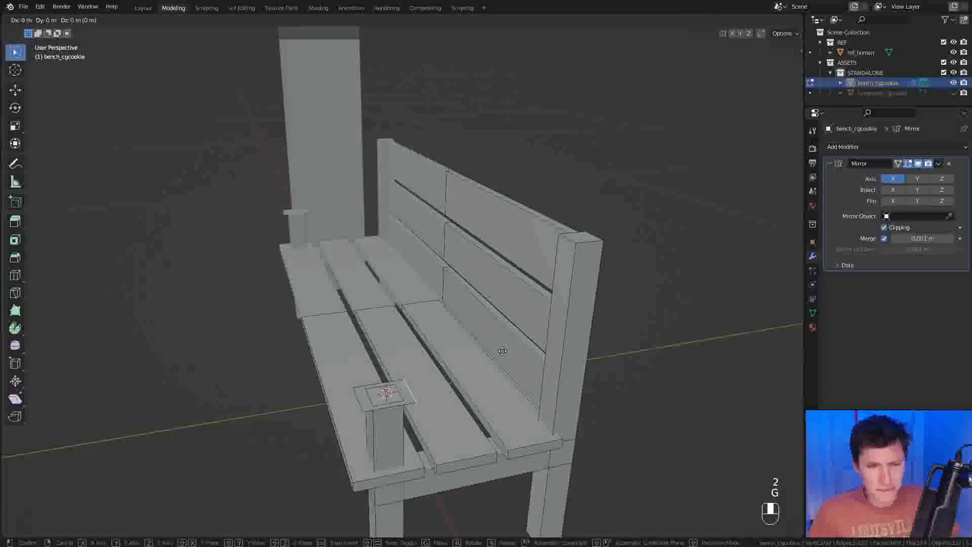
{"action": "middle_click", "coordinate": [502, 350]}
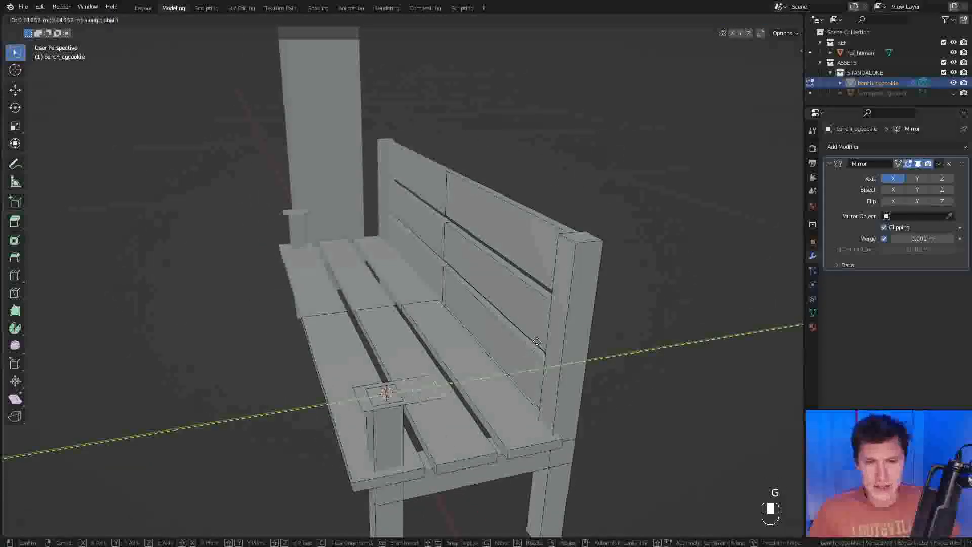
{"action": "left_click", "coordinate": [657, 313]}
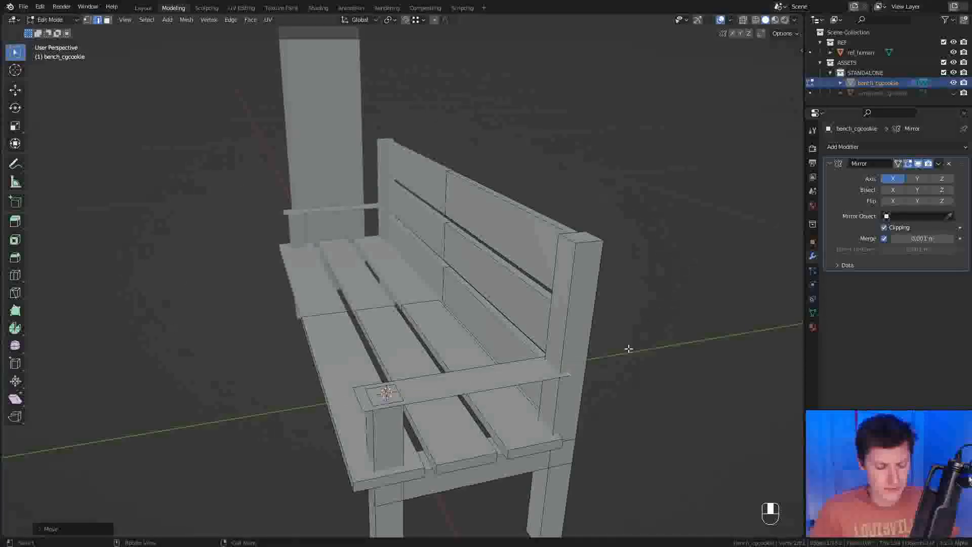
Select the linked armrest face and extrude it slightly upward along Z to give the armrest thickness
{"action": "key", "text": "ctrl+l"}
{"action": "middle_click_drag", "start_coordinate": [628, 348], "coordinate": [612, 330]}
{"action": "key", "text": "e"}
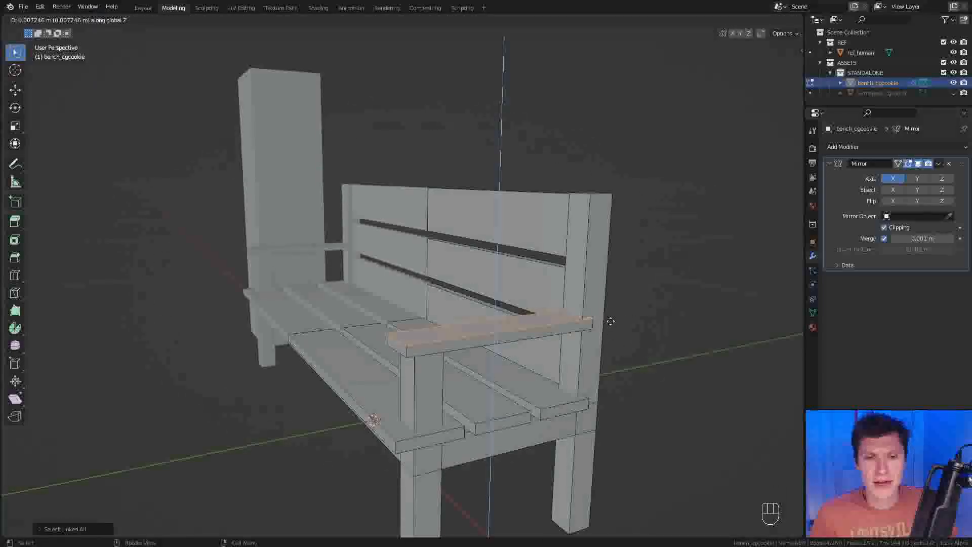
{"action": "left_click", "coordinate": [611, 321]}
{"action": "middle_click_drag", "start_coordinate": [610, 321], "coordinate": [615, 306]}
{"action": "middle_click_drag", "start_coordinate": [560, 273], "coordinate": [536, 232], "text": "ctrl"}
Show the bench mesh in wireframe from the right orthographic side, in vertex select mode with nothing selected
{"action": "key", "text": "Tab"}
{"action": "key", "text": "a"}
{"action": "key", "text": "a"}
{"action": "key", "text": "KP_3"}
{"action": "key", "text": "KP_3"}
{"action": "key", "text": "Tab"}
{"action": "key", "text": "z"}
{"action": "middle_click_drag", "start_coordinate": [411, 264], "coordinate": [405, 246], "text": "ctrl"}
{"action": "key", "text": "a"}
{"action": "key", "text": "a"}
{"action": "key", "text": "1"}
{"action": "key", "text": "a"}
{"action": "key", "text": "a"}
{"action": "scroll", "coordinate": [353, 248], "scroll_direction": "up", "scroll_amount": 1}
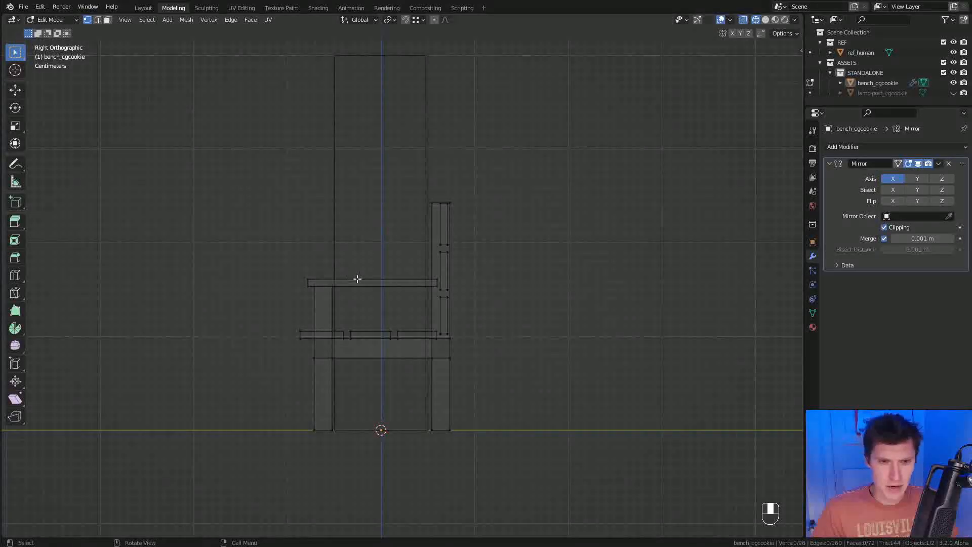
Select the linked leg frame, remove its rear part from the selection, and move the front leg slightly back along Y
{"action": "key", "text": "l"}
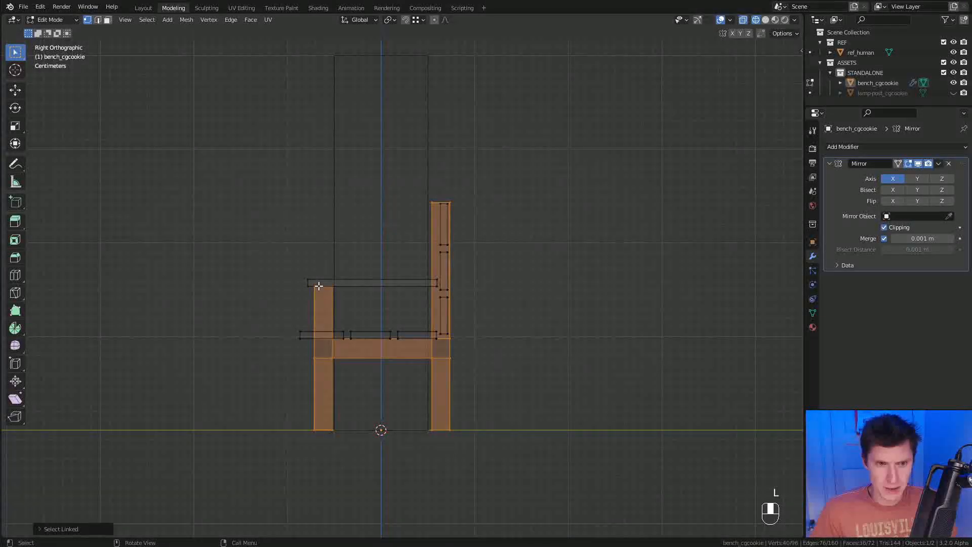
{"action": "key", "text": "b"}
{"action": "middle_click_drag", "start_coordinate": [390, 170], "coordinate": [500, 484]}
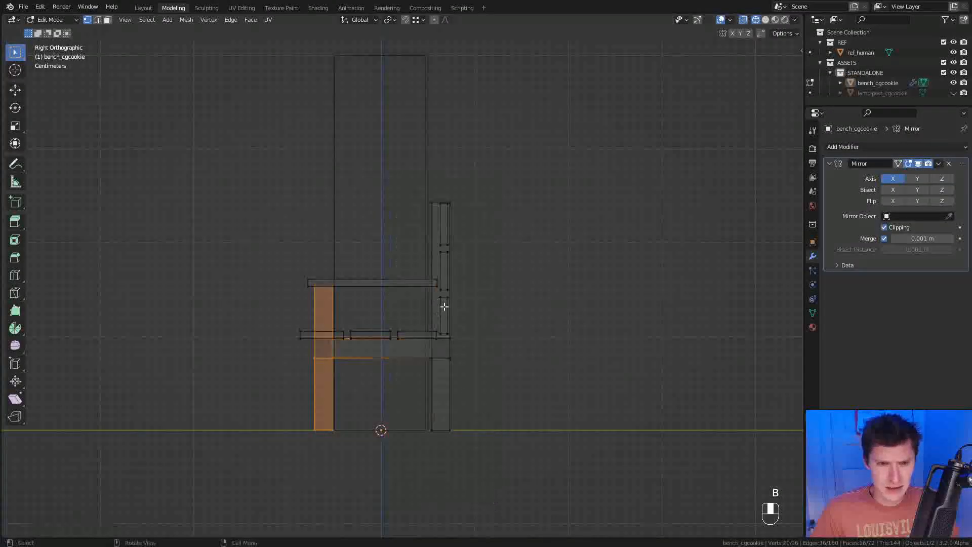
{"action": "key", "text": "g"}
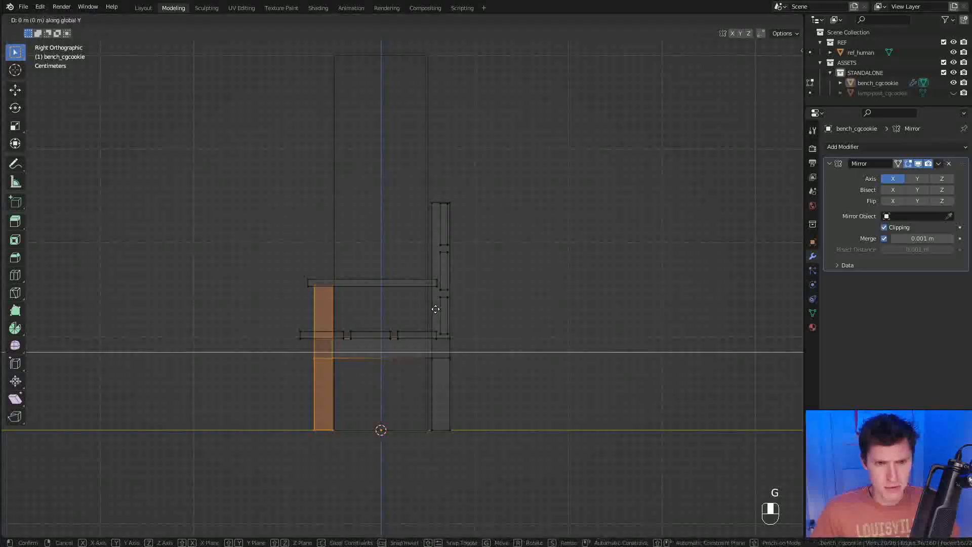
{"action": "left_click", "coordinate": [445, 307]}
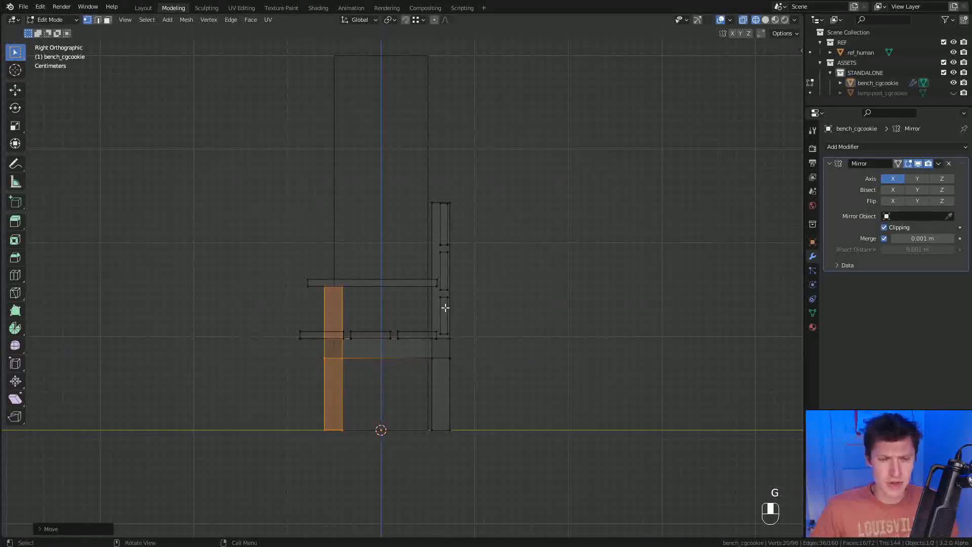
Select the entire bench mesh and move it slightly forward along Y to sit more centrally over the origin
{"action": "key", "text": "ctrl"}
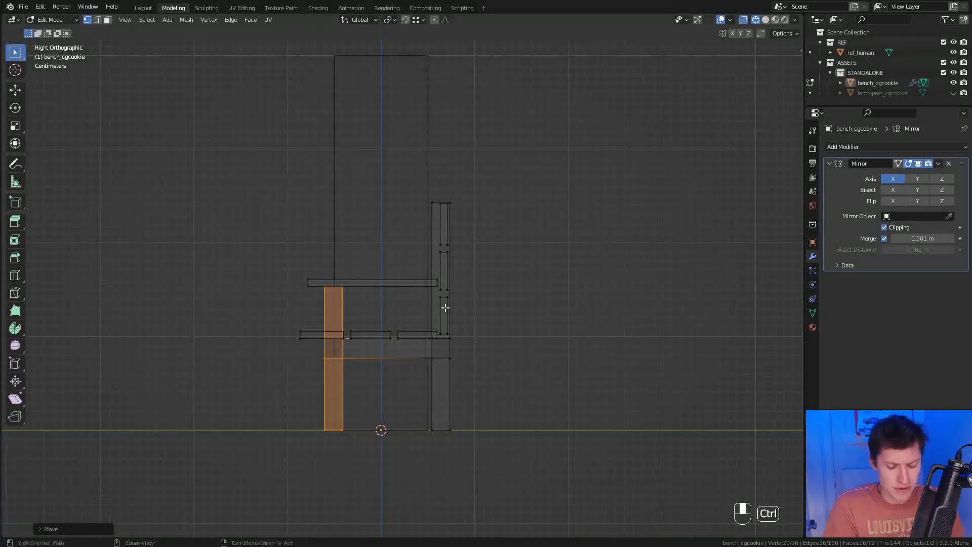
{"action": "key", "text": "ctrl+l"}
{"action": "key", "text": "a"}
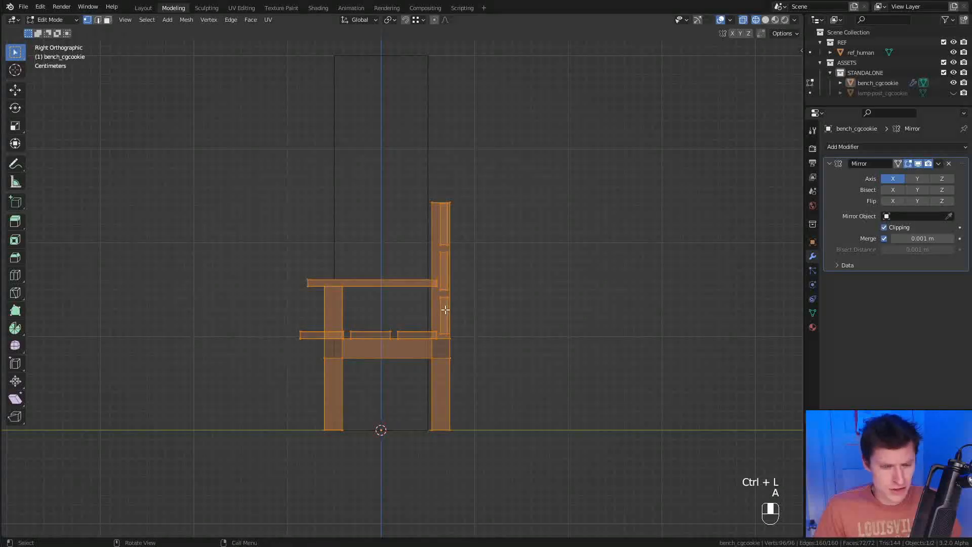
{"action": "key", "text": "g"}
{"action": "key", "text": "y"}
{"action": "left_click", "coordinate": [437, 312]}
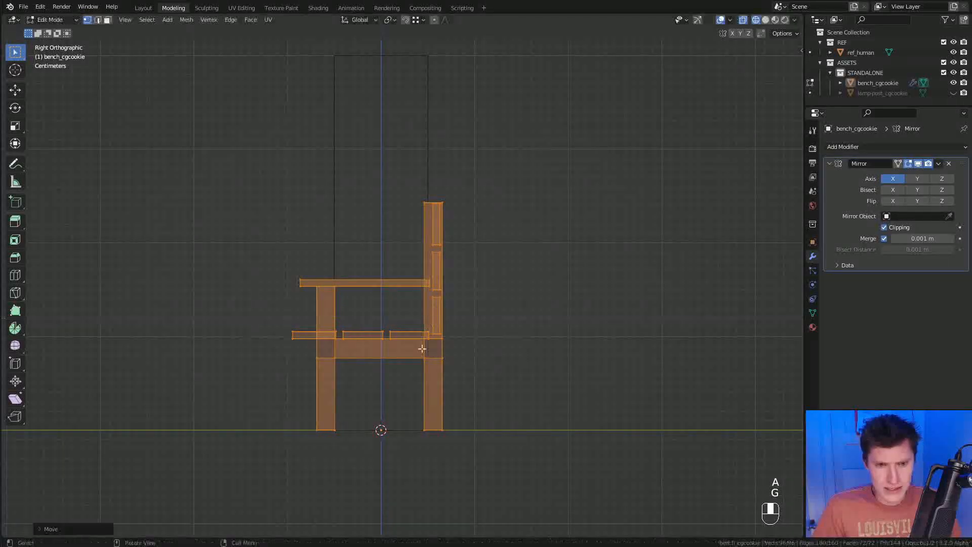
Select the three linked seat slats, make the rear slat's inner back corner vertex active, and set the pivot point to Active Element
{"action": "middle_click_drag", "start_coordinate": [384, 420], "coordinate": [404, 364], "text": "ctrl"}
{"action": "middle_click_drag", "start_coordinate": [351, 334], "coordinate": [398, 243], "text": "shift"}
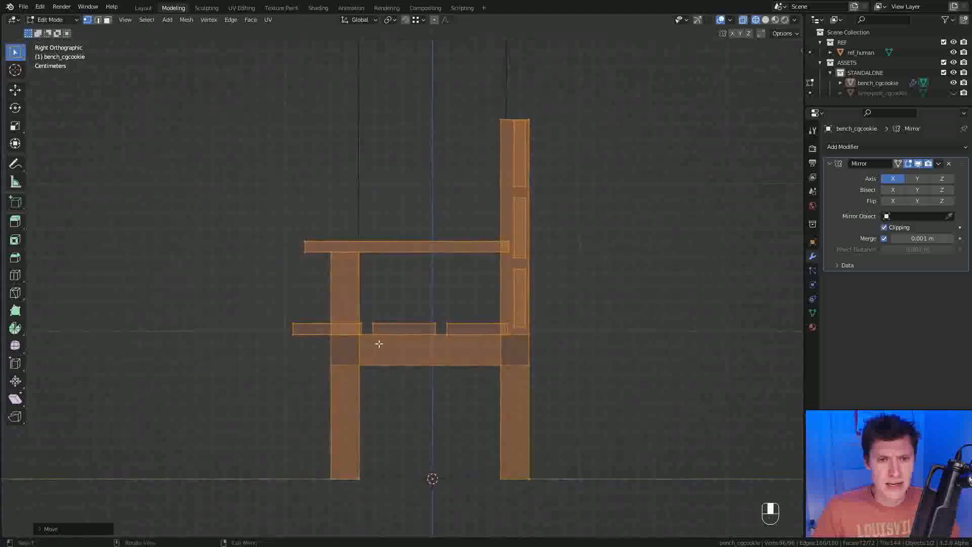
{"action": "key", "text": "a"}
{"action": "key", "text": "a"}
{"action": "key", "text": "l"}
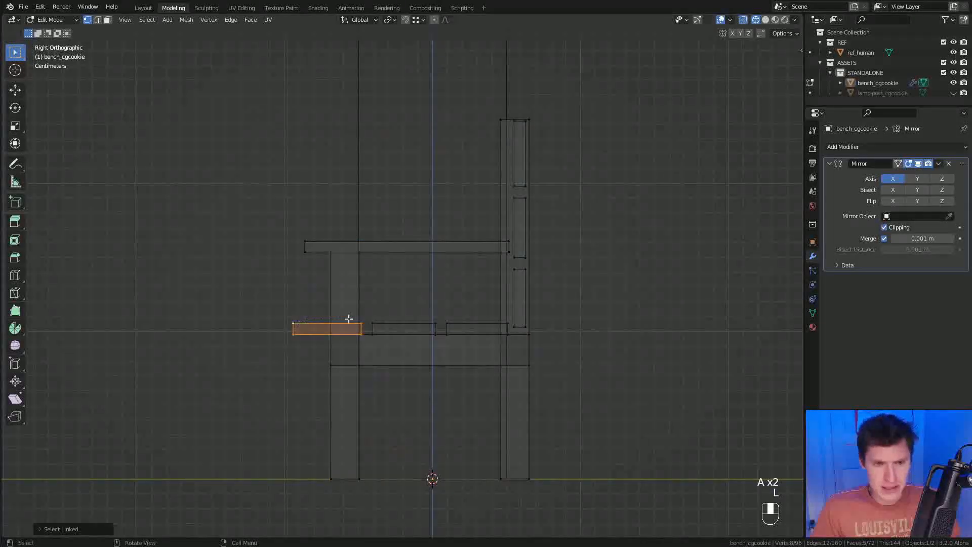
{"action": "key", "text": "l"}
{"action": "middle_click_drag", "start_coordinate": [520, 315], "coordinate": [491, 283]}
{"action": "key", "text": "z"}
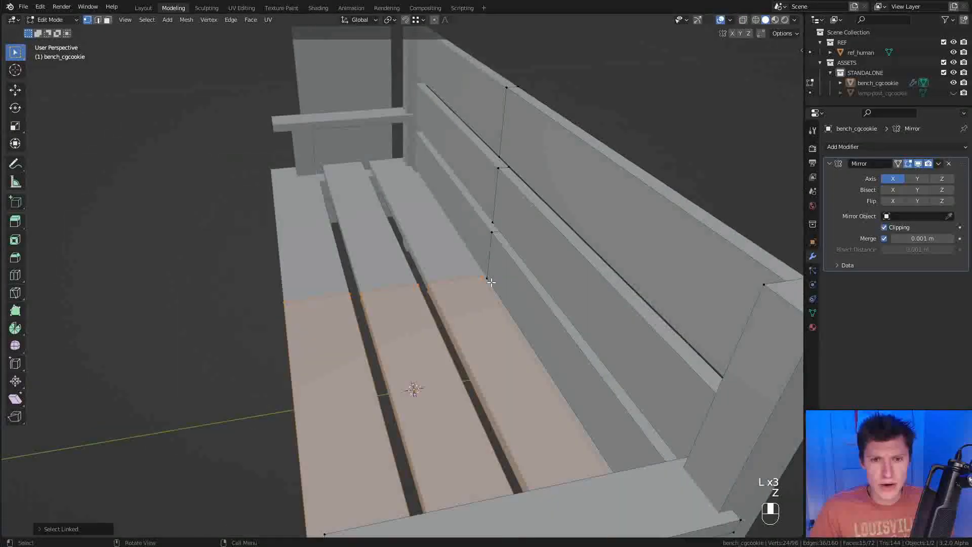
{"action": "left_click", "coordinate": [482, 275], "text": "shift"}
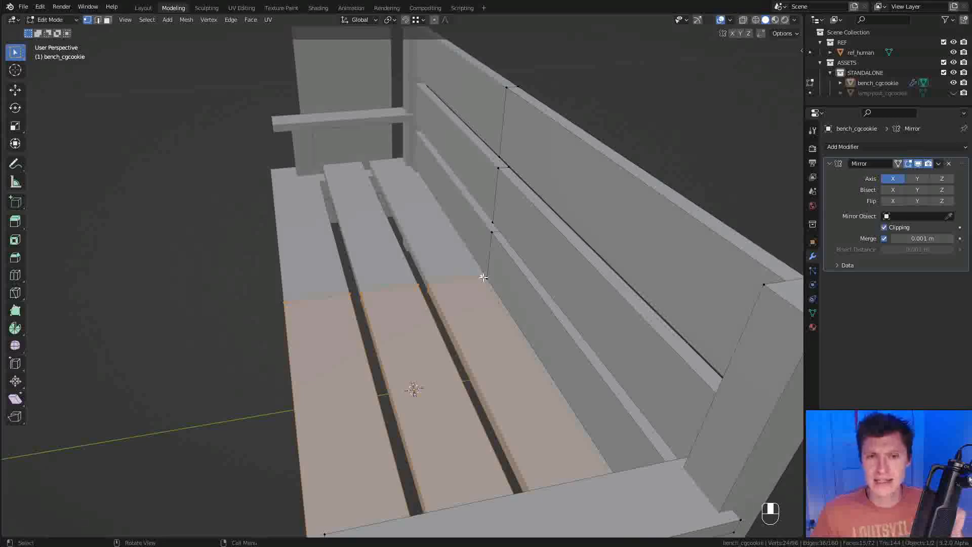
{"action": "left_click", "coordinate": [396, 21]}
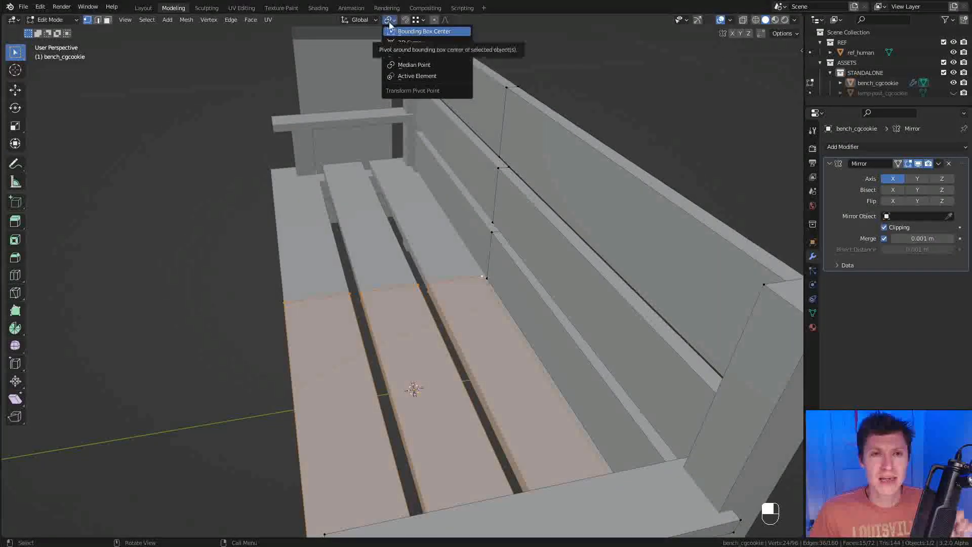
{"action": "left_click", "coordinate": [408, 77]}
Scale the three seat slats down along Y toward the backrest so they overhang the front leg less
{"action": "middle_click_drag", "start_coordinate": [567, 264], "coordinate": [567, 243], "text": "shift"}
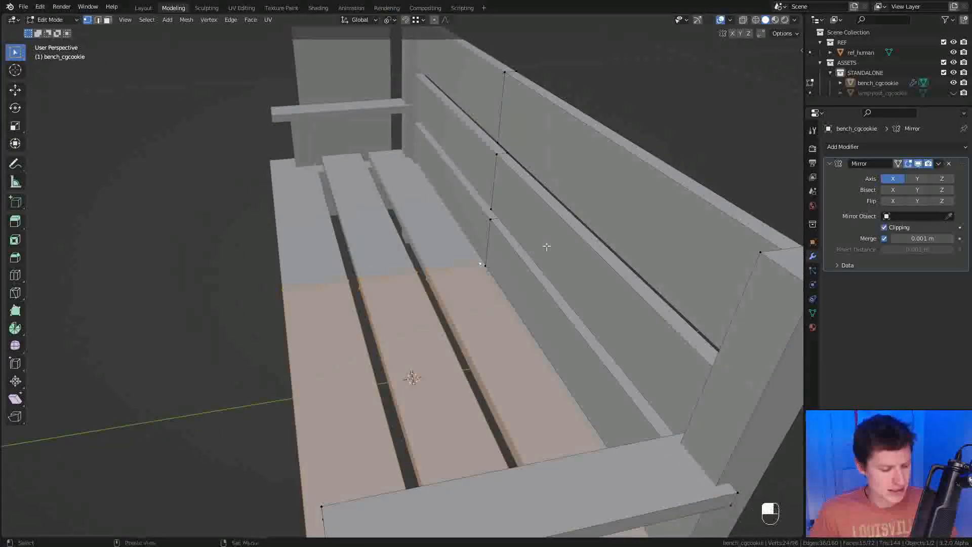
{"action": "key", "text": "s"}
{"action": "key", "text": "y"}
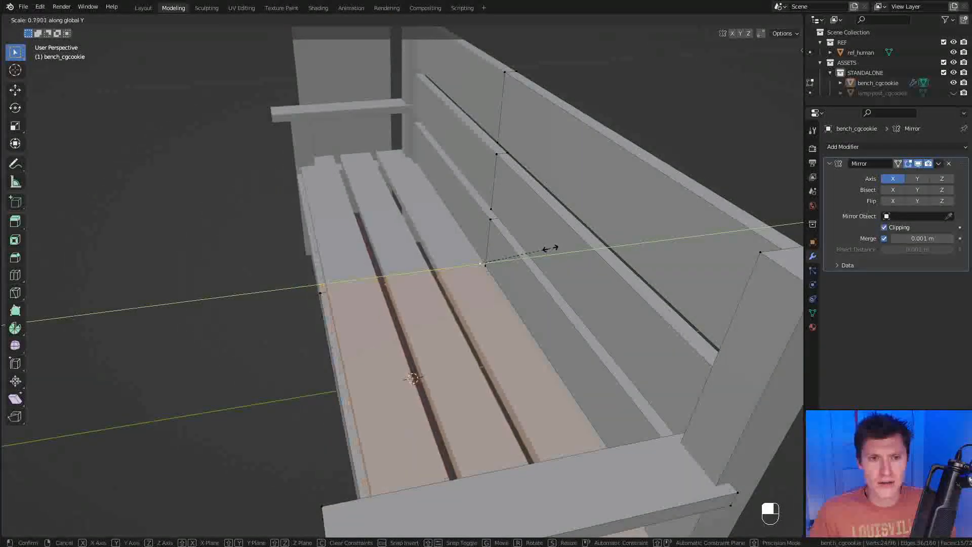
{"action": "left_click", "coordinate": [535, 277]}
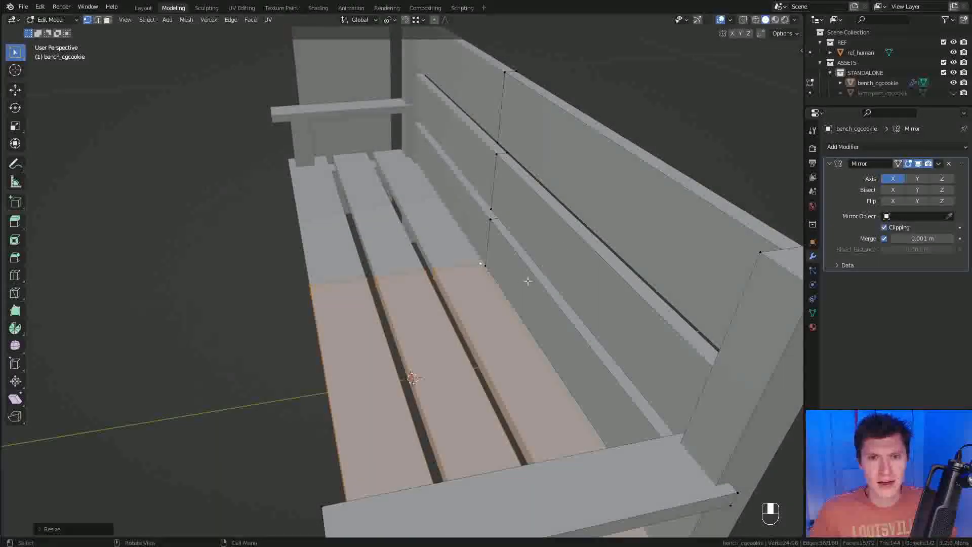
{"action": "middle_click_drag", "start_coordinate": [535, 277], "coordinate": [537, 324], "text": "ctrl"}
Return to Object Mode, review the bench from several sides, and hide the REF collection in the viewport
{"action": "middle_click_drag", "start_coordinate": [538, 273], "coordinate": [567, 233]}
{"action": "key", "text": "Tab"}
{"action": "middle_click_drag", "start_coordinate": [555, 267], "coordinate": [583, 241]}
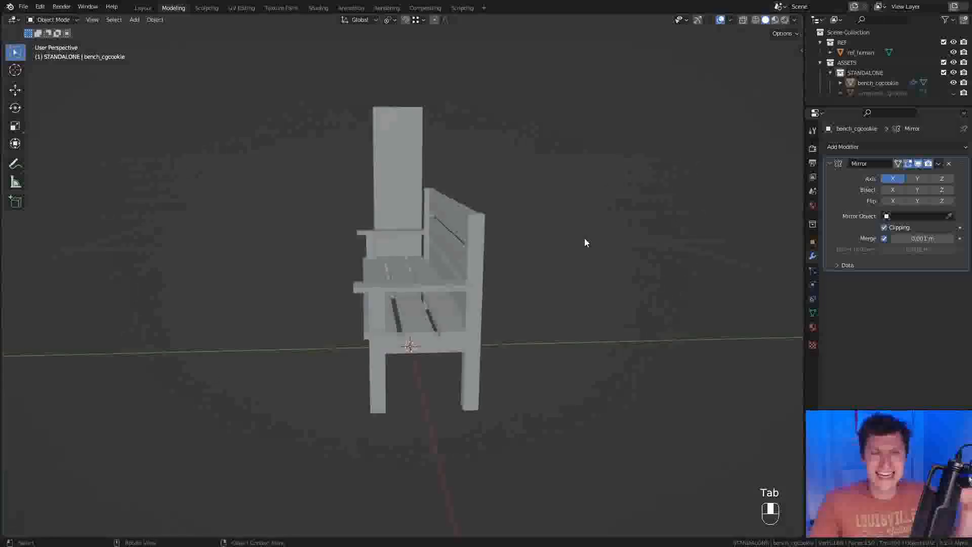
{"action": "middle_click_drag", "start_coordinate": [543, 253], "coordinate": [532, 211]}
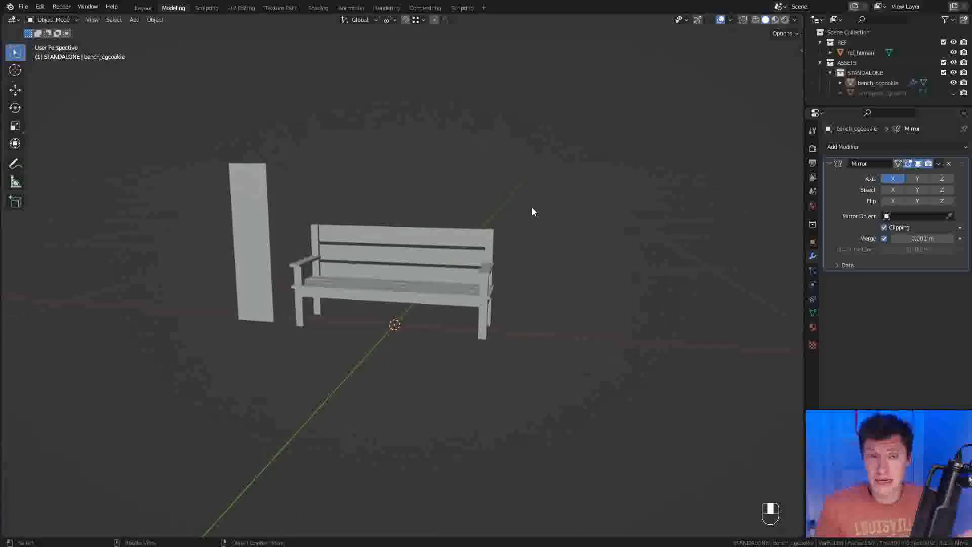
{"action": "middle_click_drag", "start_coordinate": [606, 241], "coordinate": [332, 184]}
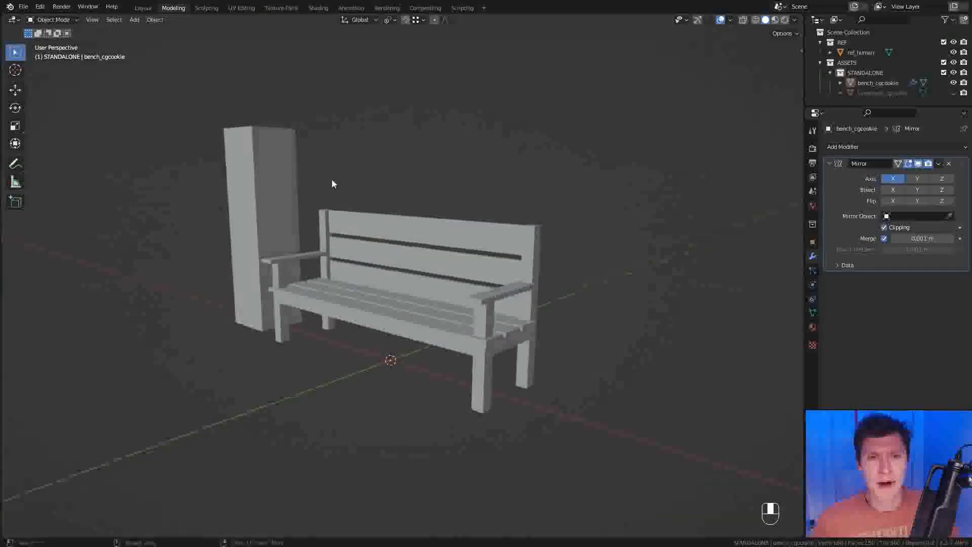
{"action": "mouse_move", "coordinate": [295, 239]}
{"action": "middle_mouse_down"}
{"action": "mouse_move", "coordinate": [336, 218]}
{"action": "mouse_move", "coordinate": [305, 230]}
{"action": "middle_mouse_up"}
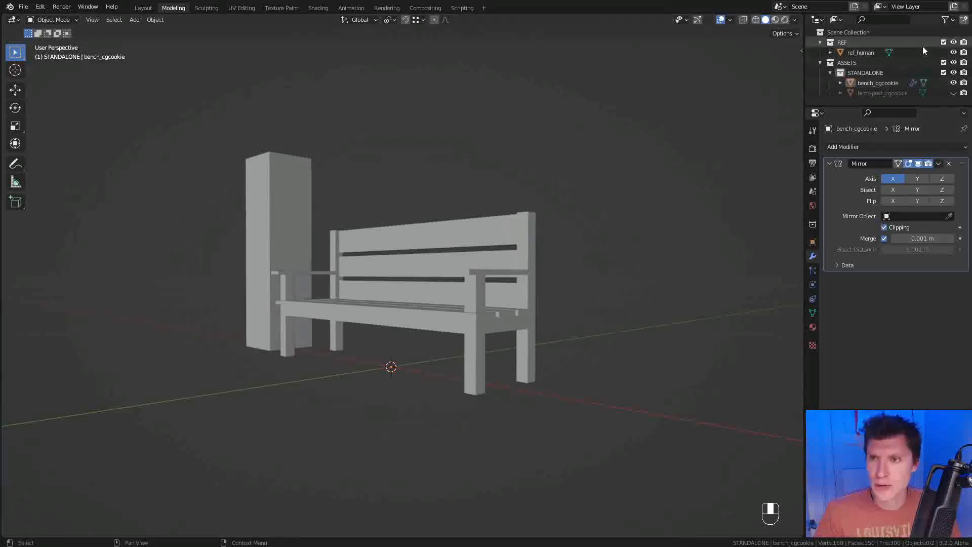
{"action": "left_click", "coordinate": [954, 43]}
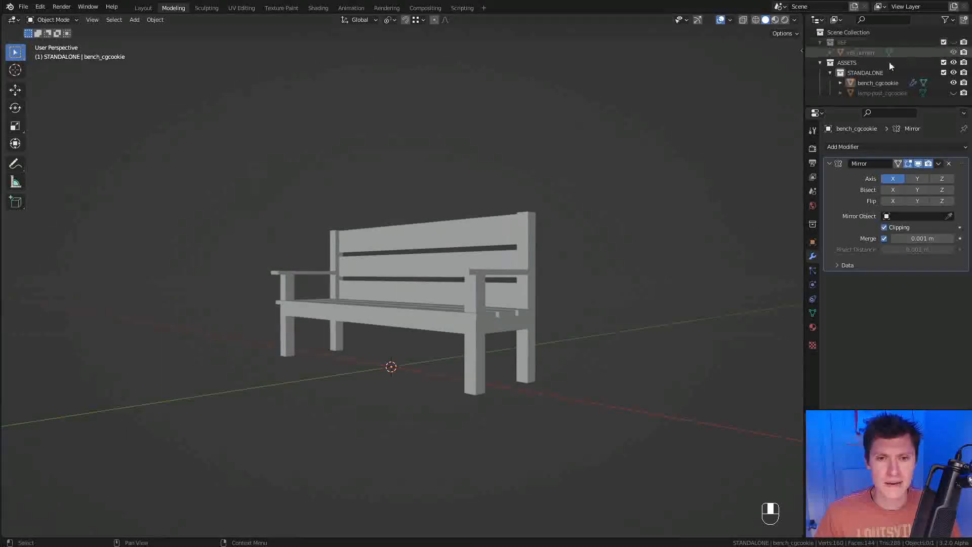
{"action": "middle_click_drag", "start_coordinate": [505, 208], "coordinate": [574, 253]}
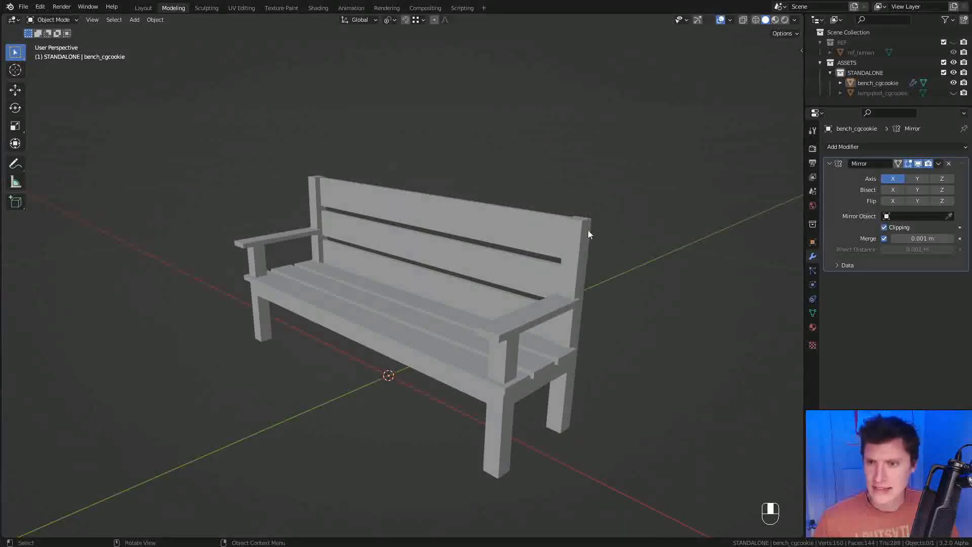
Switch to the Shading workspace and frame the bench in its material preview
{"action": "left_click", "coordinate": [318, 7]}
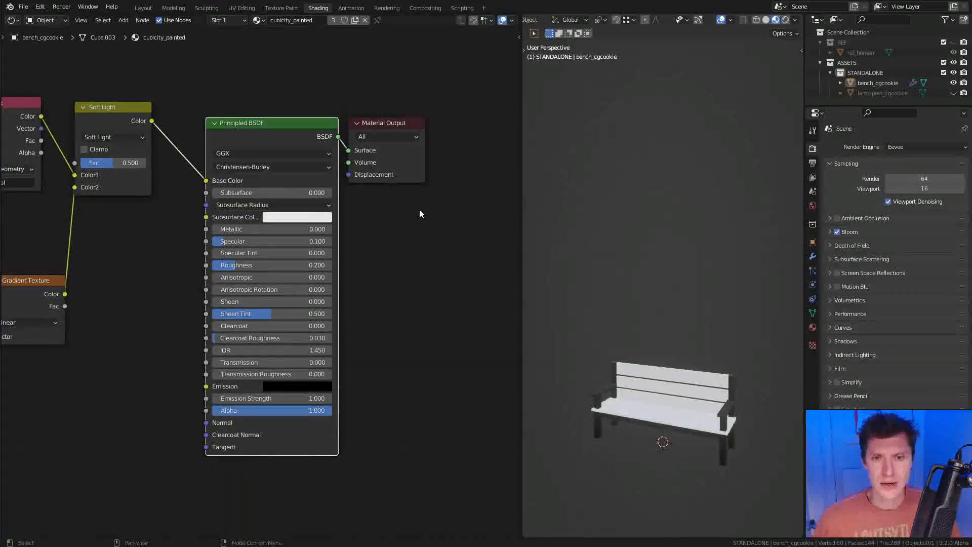
{"action": "middle_click_drag", "start_coordinate": [681, 399], "coordinate": [732, 288], "text": "shift"}
{"action": "scroll", "coordinate": [655, 297], "scroll_direction": "up", "scroll_amount": 2}
{"action": "scroll", "coordinate": [731, 288], "scroll_direction": "up", "scroll_amount": 2}
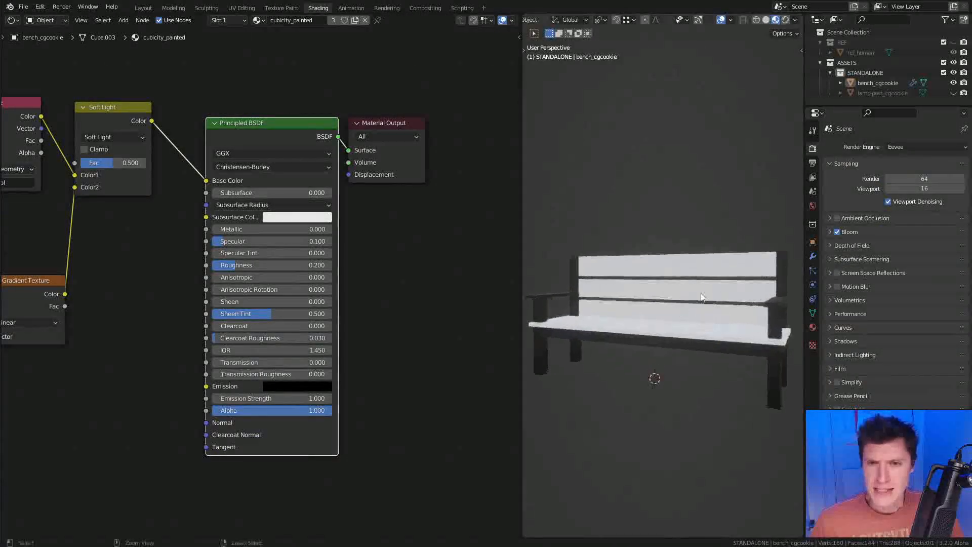
{"action": "scroll", "coordinate": [731, 288], "scroll_direction": "down", "scroll_amount": 1}
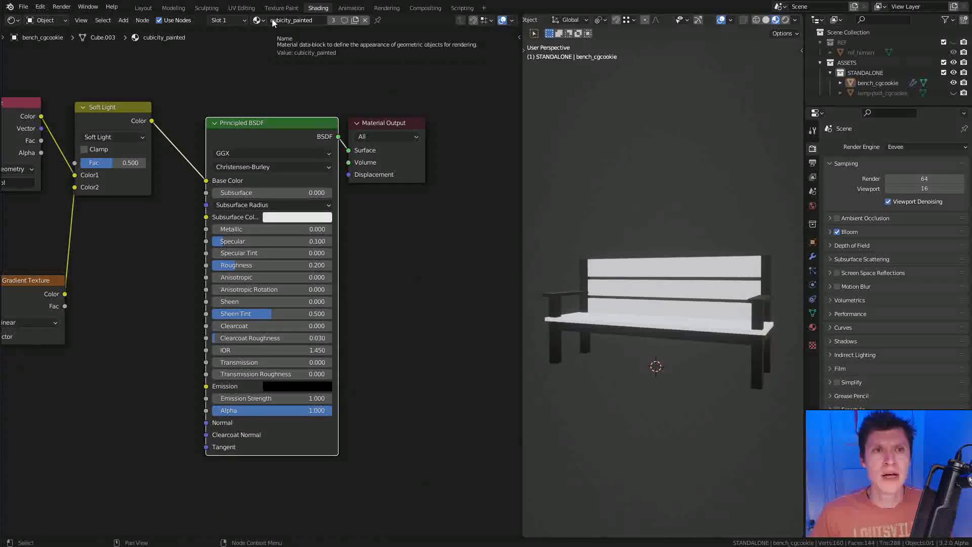
Inspect the glass-emit material in Slot 2, then return to the cubicity_painted material in Slot 1
{"action": "left_click", "coordinate": [237, 20]}
{"action": "left_click", "coordinate": [228, 52]}
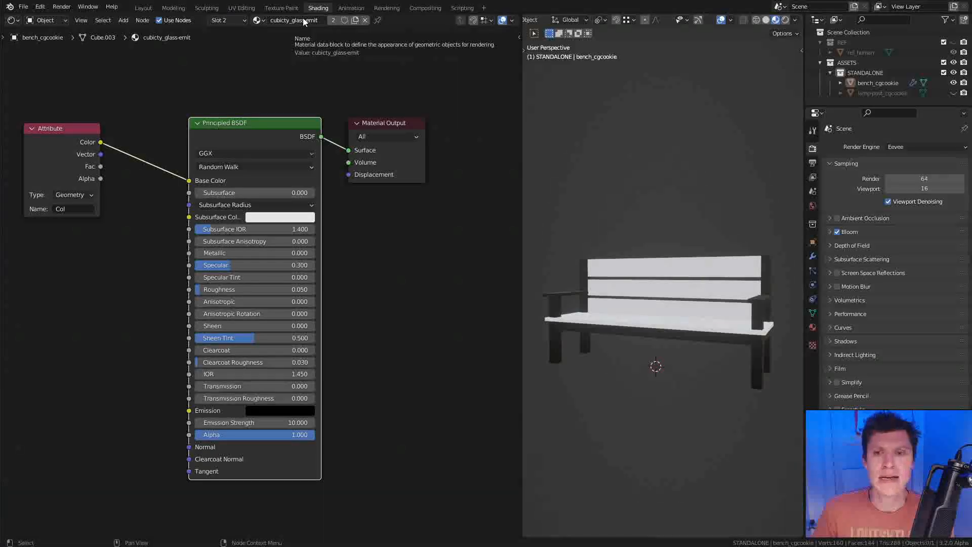
{"action": "left_click", "coordinate": [230, 20]}
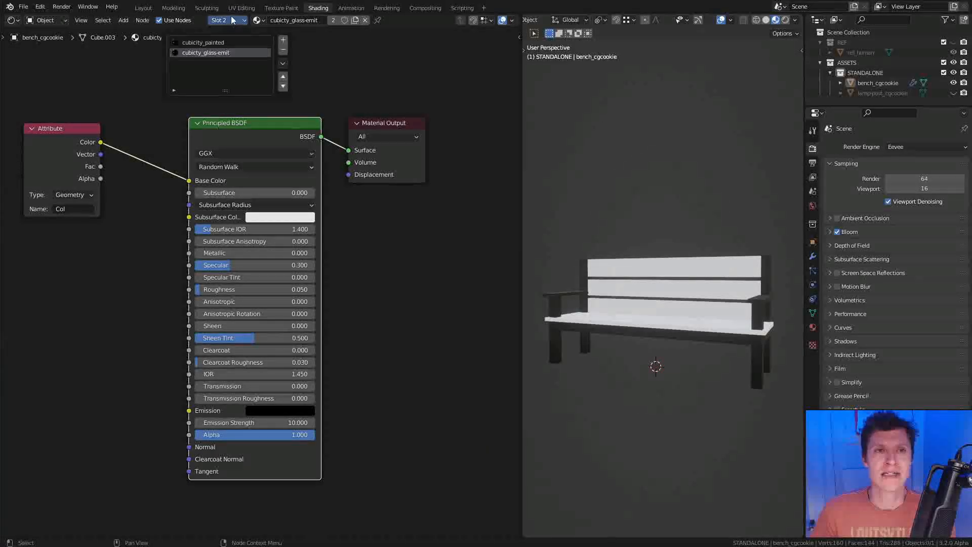
{"action": "middle_click_drag", "start_coordinate": [686, 311], "coordinate": [681, 288]}
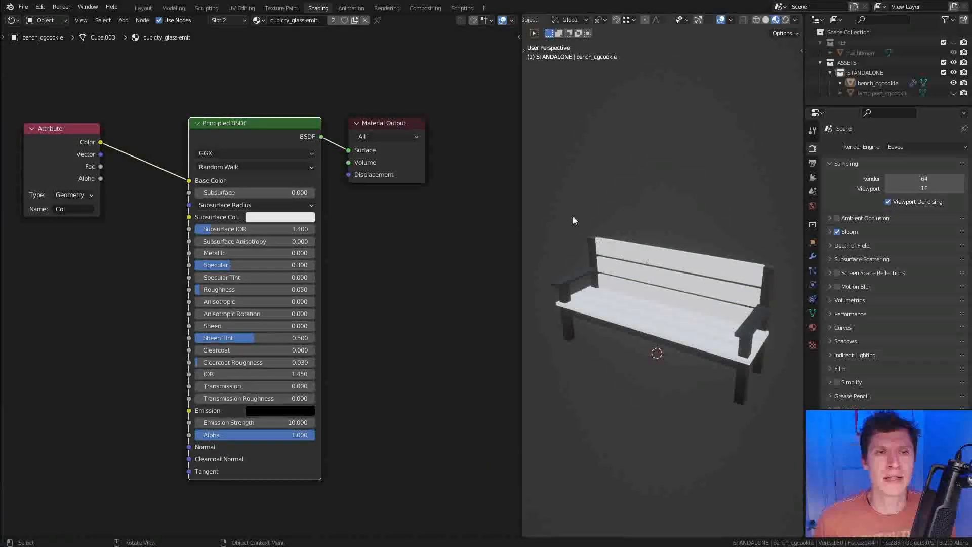
{"action": "left_click", "coordinate": [234, 19]}
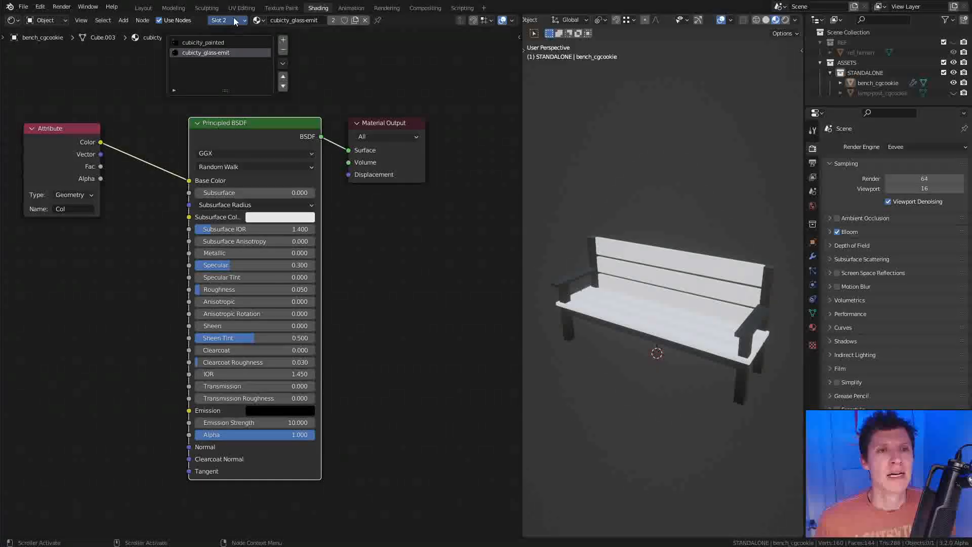
{"action": "left_click", "coordinate": [285, 50]}
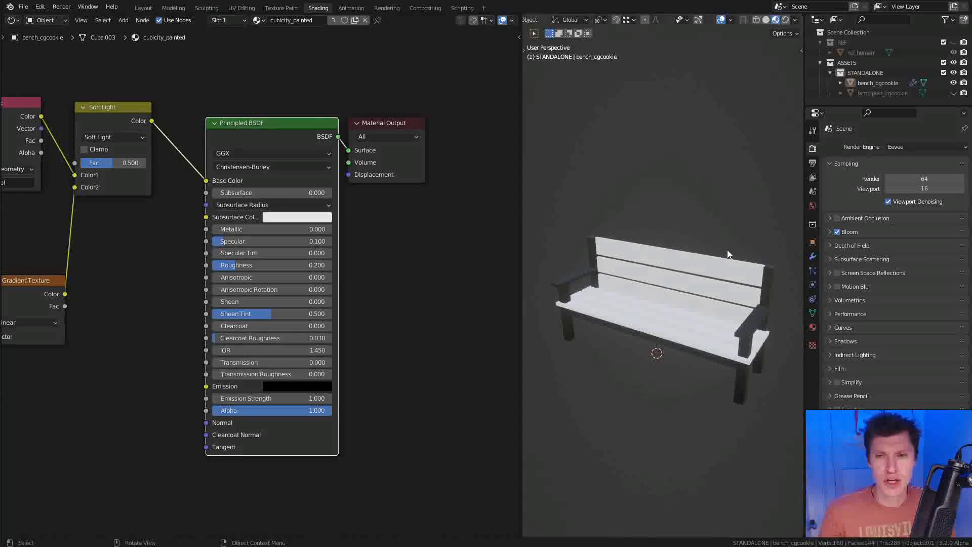
Widen the 3D viewport beside the node editor and select the bench
{"action": "scroll", "coordinate": [726, 264], "scroll_direction": "up", "scroll_amount": 1}
{"action": "middle_click_drag", "start_coordinate": [726, 264], "coordinate": [566, 245]}
{"action": "left_click_drag", "start_coordinate": [521, 216], "coordinate": [446, 218]}
{"action": "middle_click_drag", "start_coordinate": [586, 219], "coordinate": [645, 278]}
{"action": "left_click", "coordinate": [643, 279]}
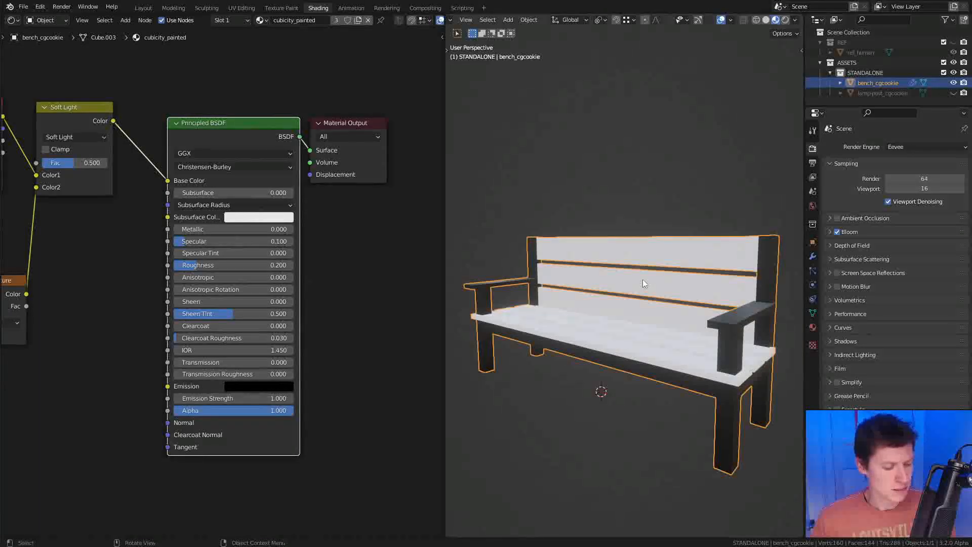
Enter Edit Mode and add the three linked backrest slats to the selected seat slats
{"action": "key", "text": "Tab"}
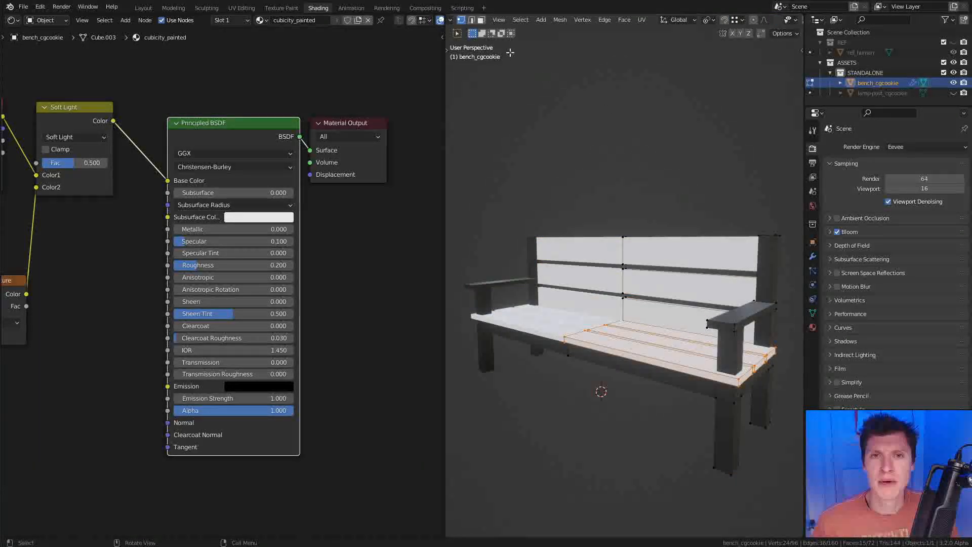
{"action": "middle_click_drag", "start_coordinate": [658, 299], "coordinate": [622, 271], "text": "shift"}
{"action": "key", "text": "l"}
{"action": "key", "text": "l"}
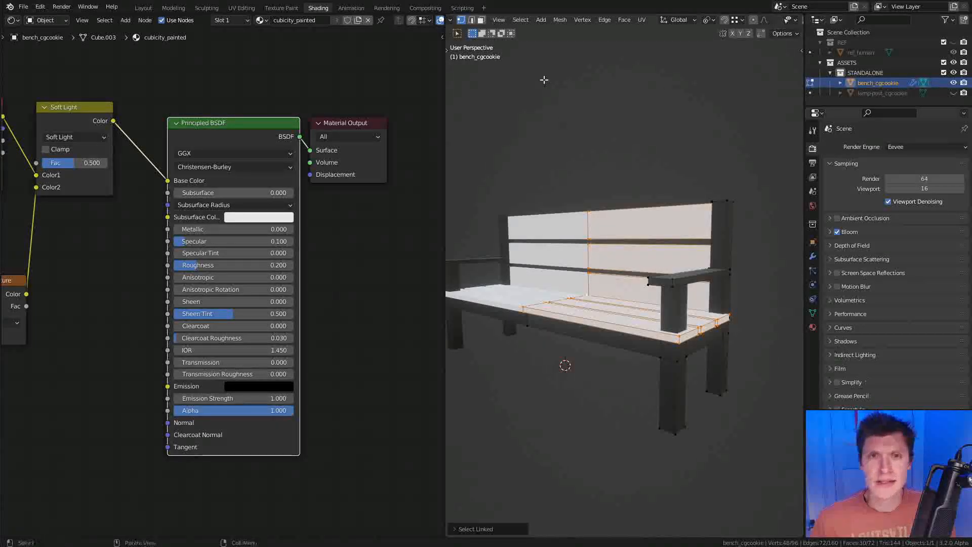
Return to Object Mode and open the bench's mesh data properties to examine its Color Attributes
{"action": "key", "text": "Tab"}
{"action": "left_click", "coordinate": [813, 313]}
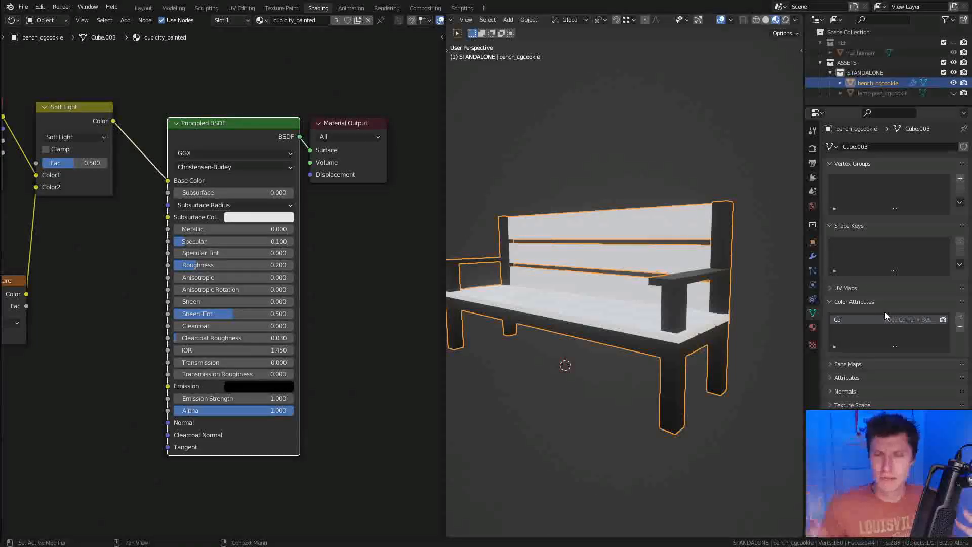
Switch the bench to Vertex Paint mode, choose an orange-brown brush color, and fill the whole bench with it
{"action": "scroll", "coordinate": [477, 20], "scroll_direction": "up", "scroll_amount": 5}
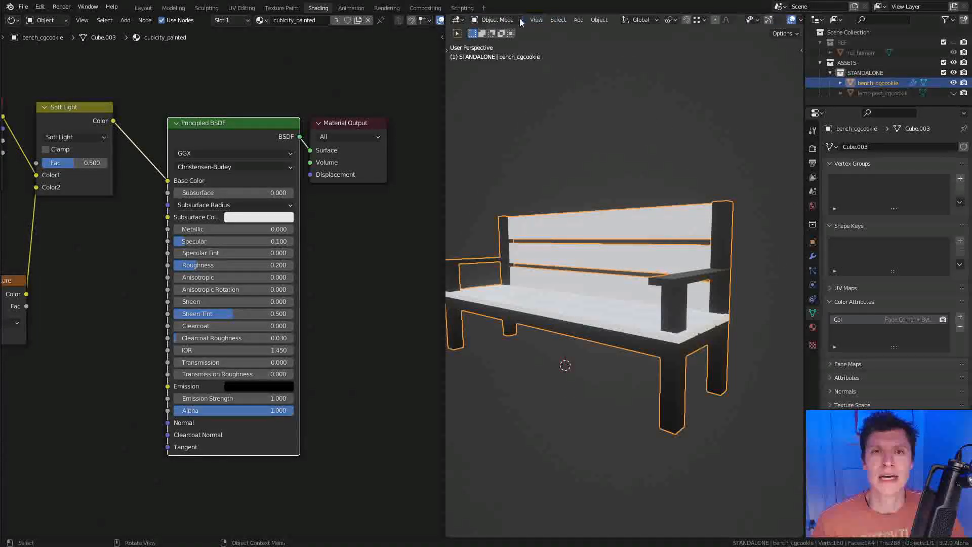
{"action": "left_click", "coordinate": [488, 20]}
{"action": "left_click", "coordinate": [496, 67]}
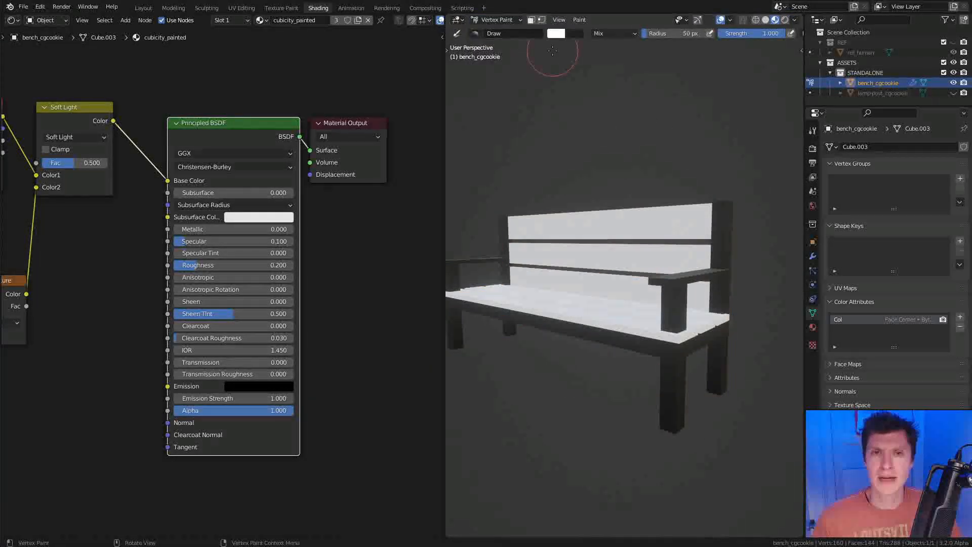
{"action": "left_click", "coordinate": [558, 34]}
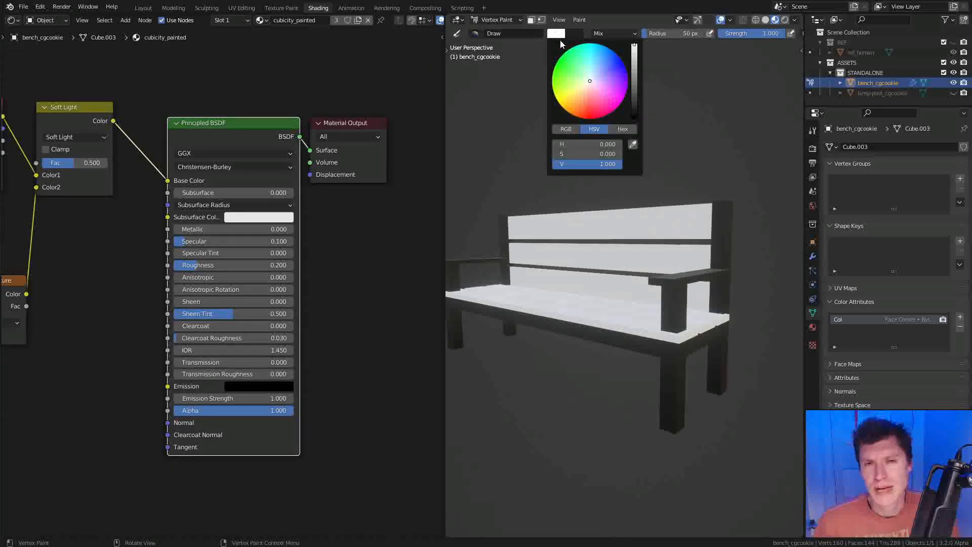
{"action": "left_click", "coordinate": [582, 94]}
{"action": "left_click_drag", "start_coordinate": [635, 59], "coordinate": [635, 69]}
{"action": "left_click_drag", "start_coordinate": [580, 96], "coordinate": [583, 95]}
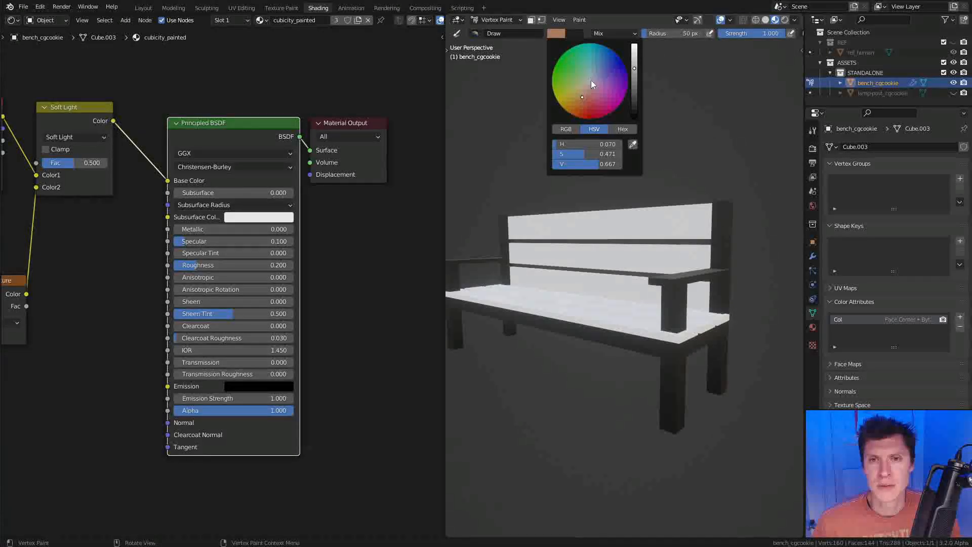
{"action": "left_click", "coordinate": [579, 103]}
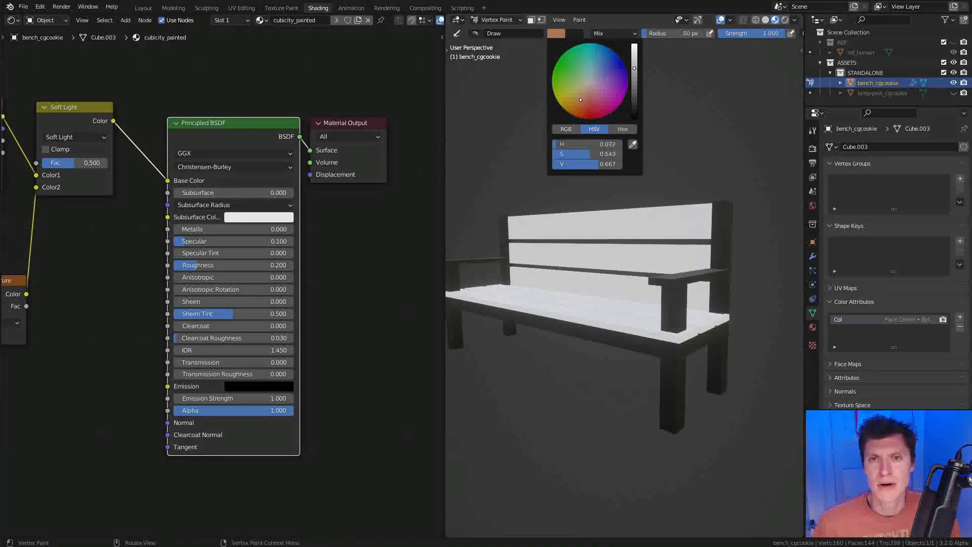
{"action": "left_click_drag", "start_coordinate": [635, 69], "coordinate": [634, 74]}
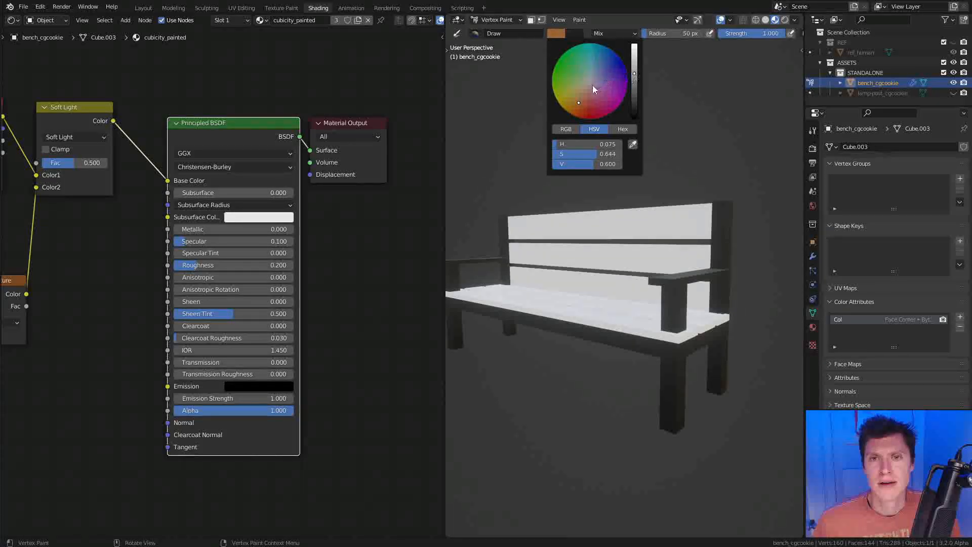
{"action": "left_click_drag", "start_coordinate": [584, 100], "coordinate": [582, 96]}
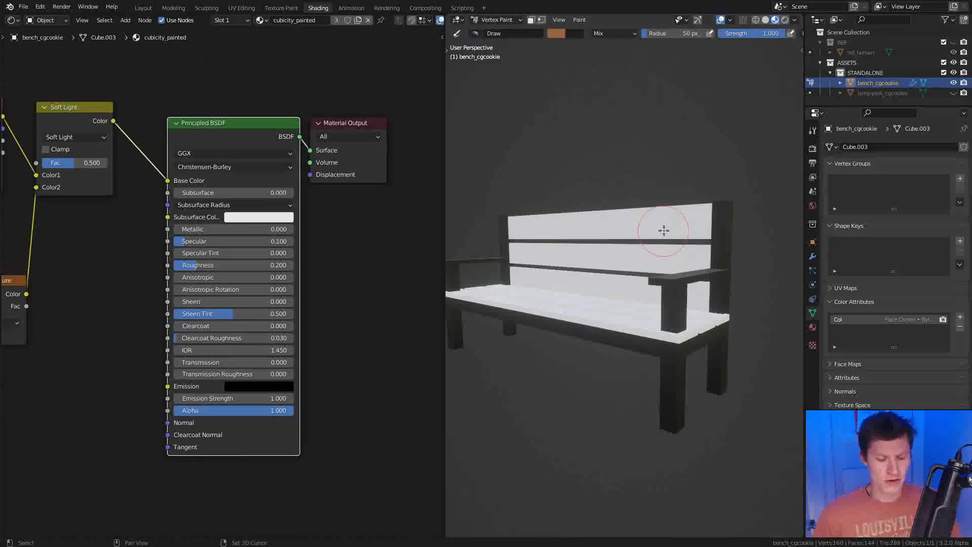
{"action": "key", "text": "shift+k"}
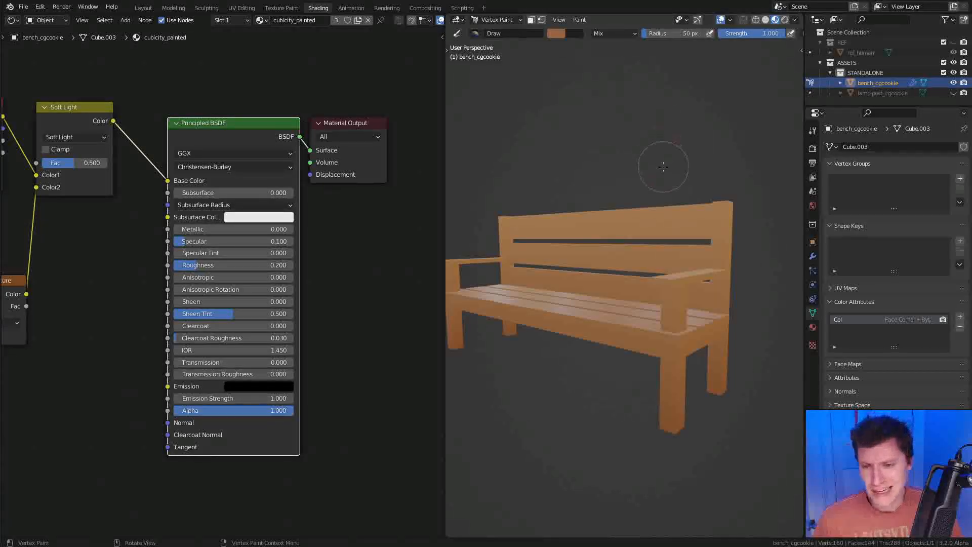
Invert the selection in Edit Mode so the bench frame is selected instead of the slats, and return to Vertex Paint
{"action": "key", "text": "Tab"}
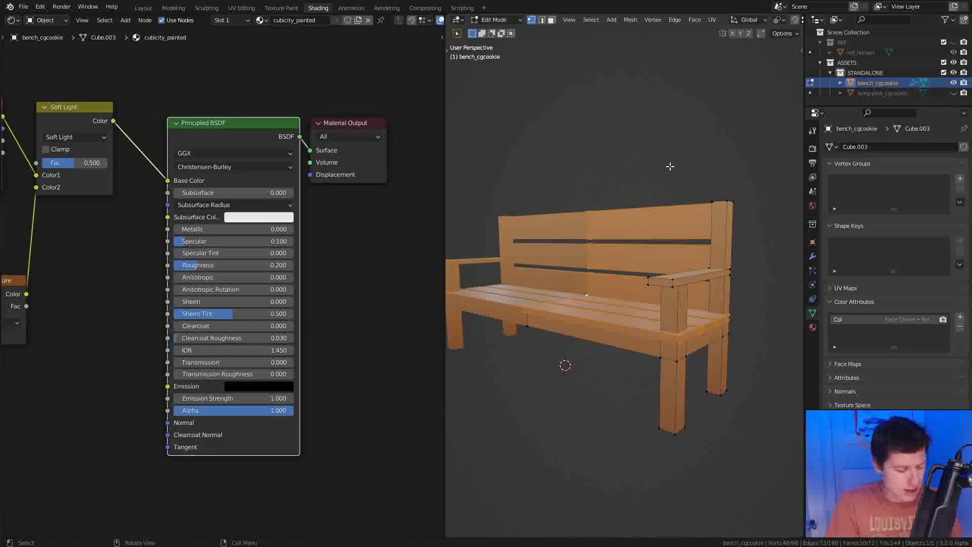
{"action": "key", "text": "ctrl+i"}
{"action": "key", "text": "ctrl+i"}
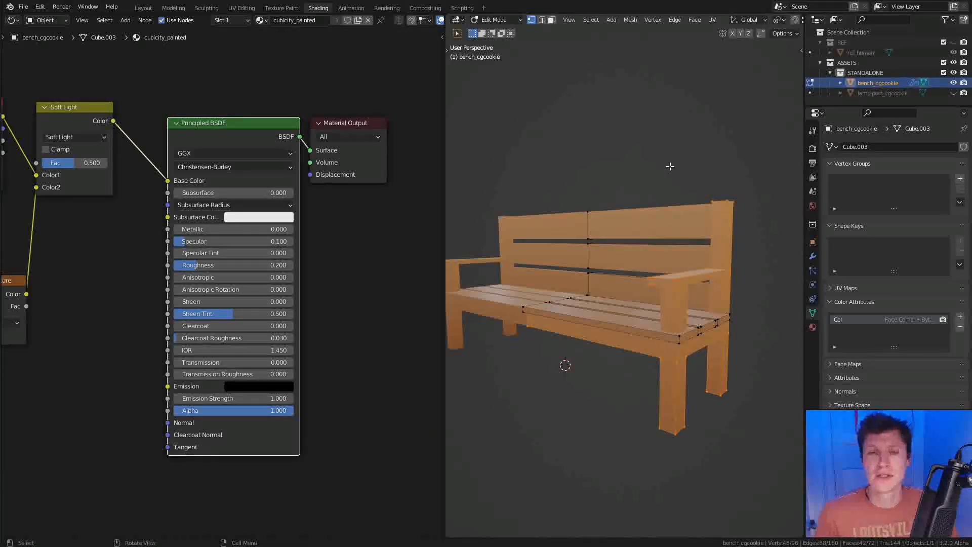
{"action": "key", "text": "Tab"}
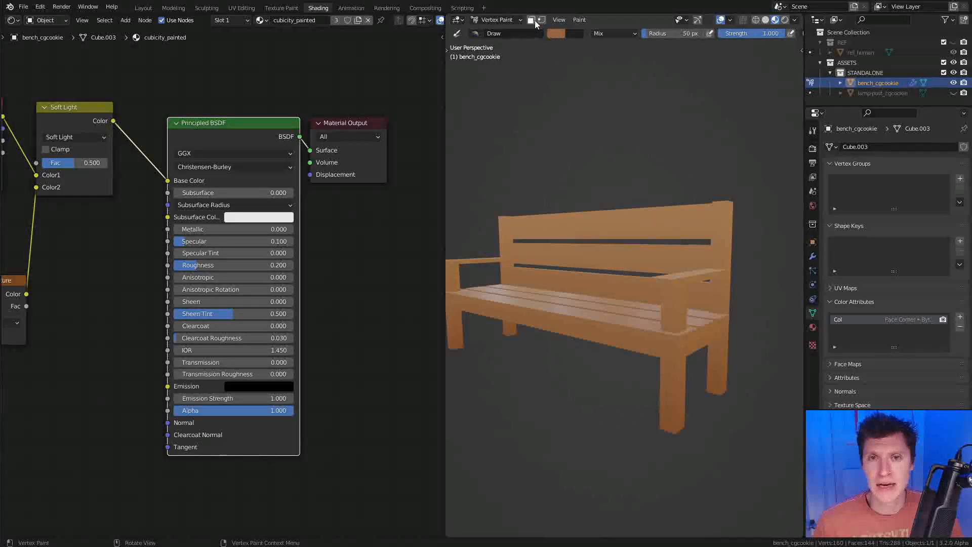
{"action": "key", "text": "n"}
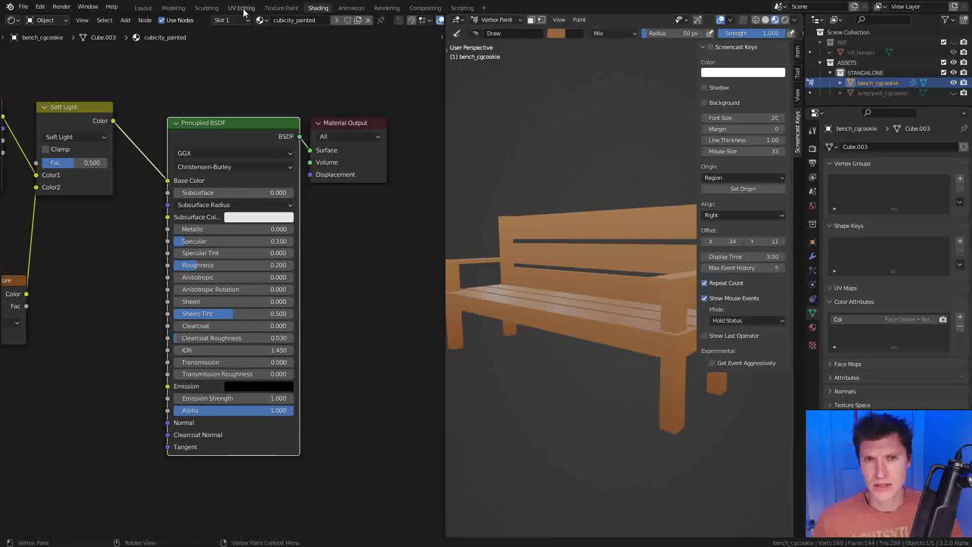
{"action": "key", "text": "n"}
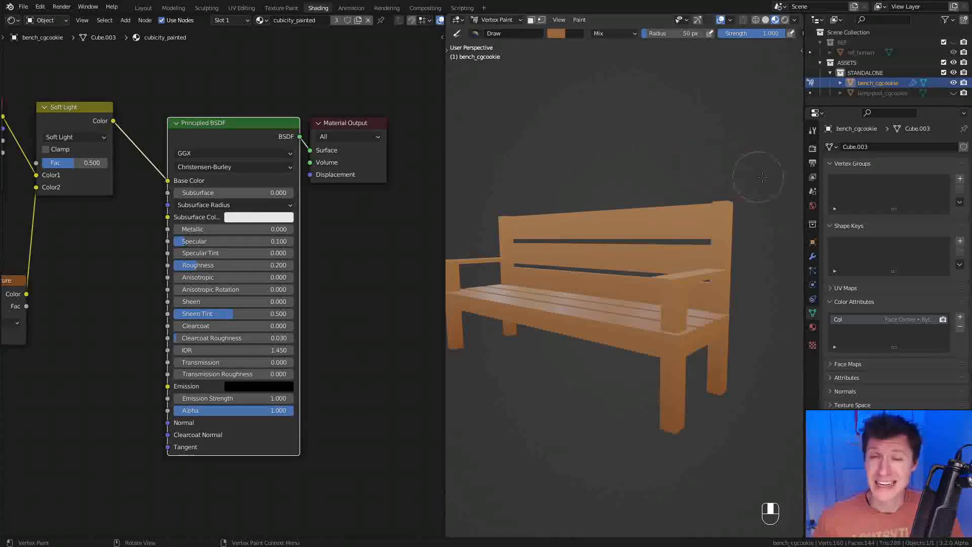
Enable face-selection masking, set the other brush color to a muted green, and fill the bench frame with it
{"action": "middle_click_drag", "start_coordinate": [686, 199], "coordinate": [690, 169]}
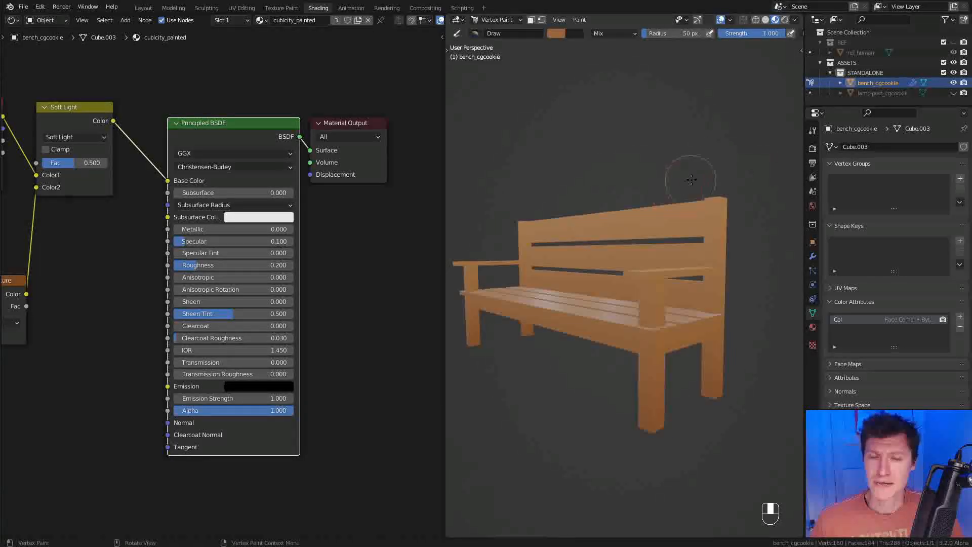
{"action": "left_click", "coordinate": [532, 20]}
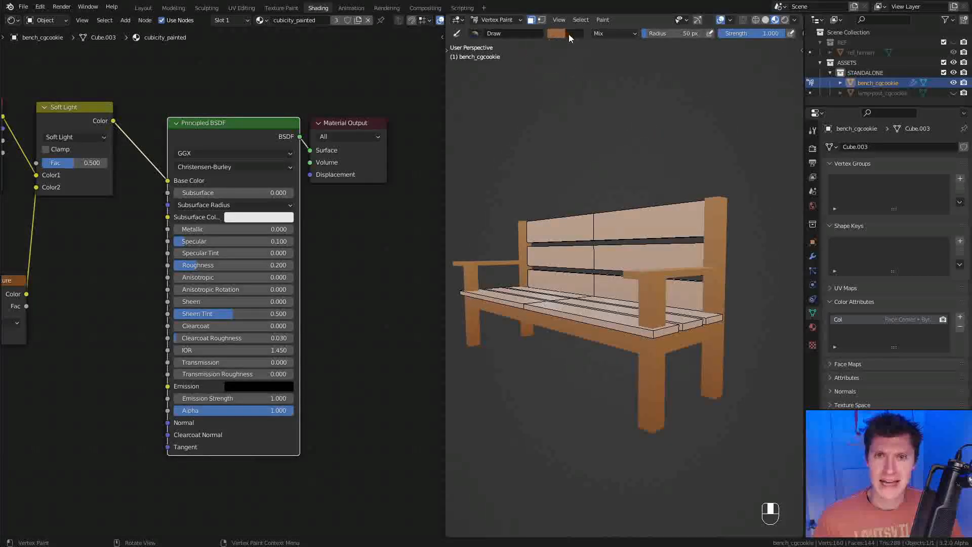
{"action": "key", "text": "x"}
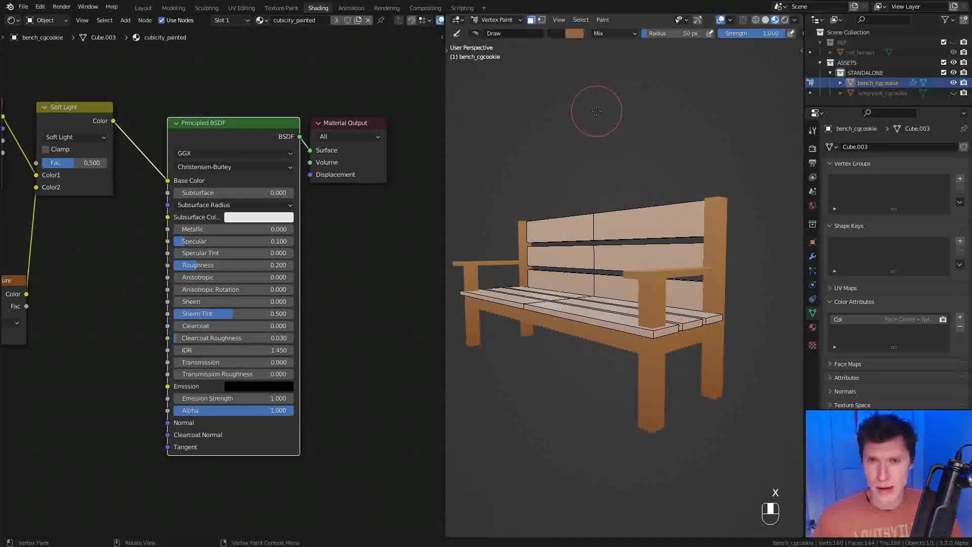
{"action": "left_click", "coordinate": [554, 33]}
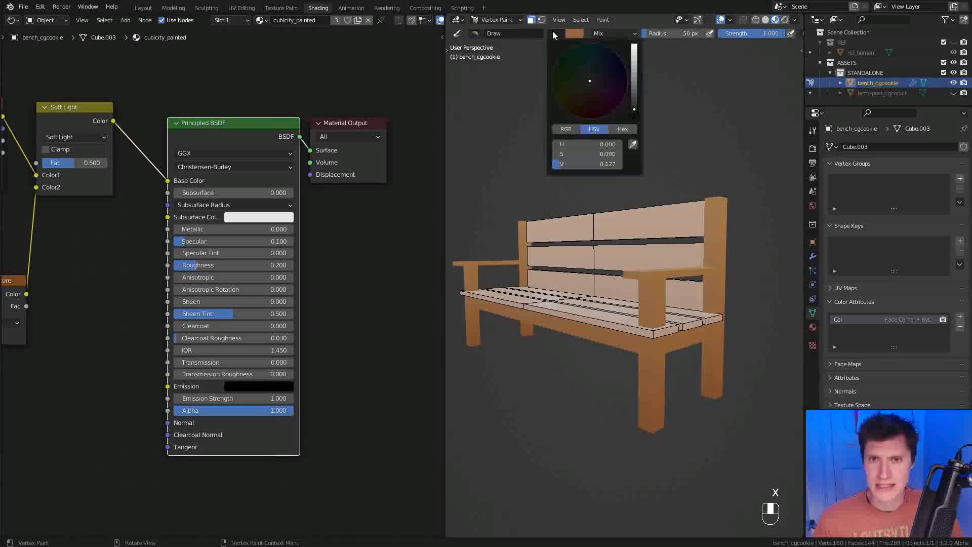
{"action": "scroll", "coordinate": [606, 87], "scroll_direction": "up", "scroll_amount": 3, "text": "ctrl"}
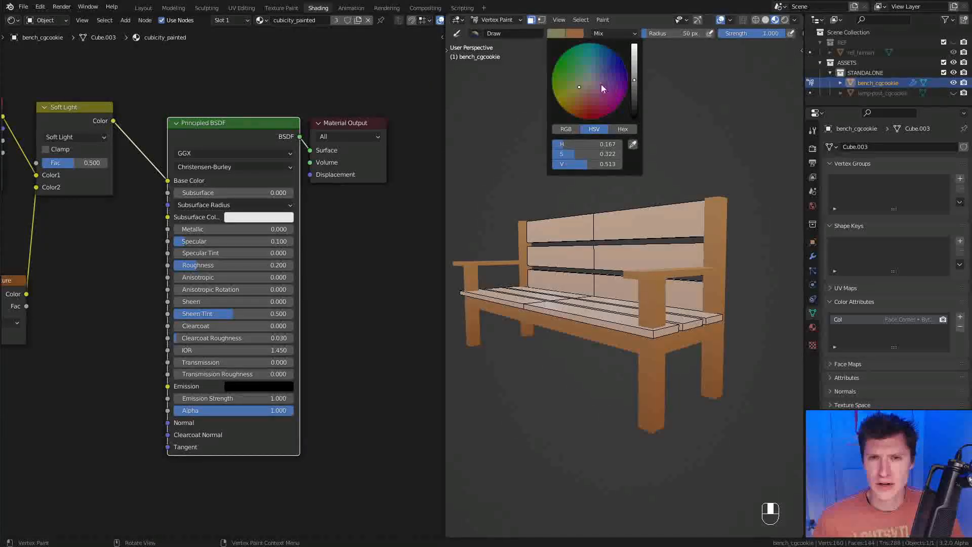
{"action": "left_click_drag", "start_coordinate": [577, 86], "coordinate": [576, 82]}
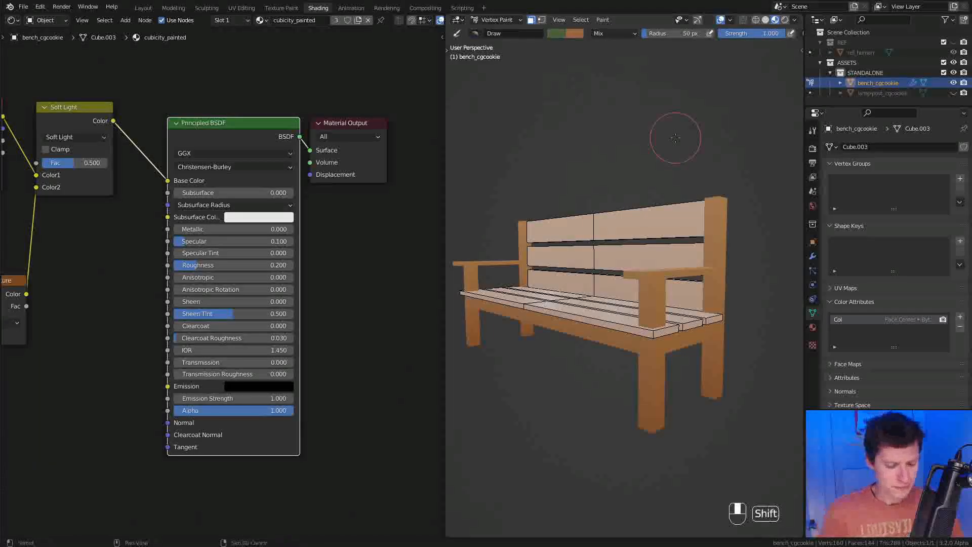
{"action": "key", "text": "shift+k"}
Return to Object Mode with nothing selected and unhide the lamp post to compare it with the painted bench
{"action": "left_click", "coordinate": [503, 22]}
{"action": "left_click", "coordinate": [500, 31]}
{"action": "middle_click_drag", "start_coordinate": [718, 236], "coordinate": [729, 248]}
{"action": "middle_click_drag", "start_coordinate": [729, 248], "coordinate": [674, 162], "text": "ctrl"}
{"action": "key", "text": "a"}
{"action": "key", "text": "a"}
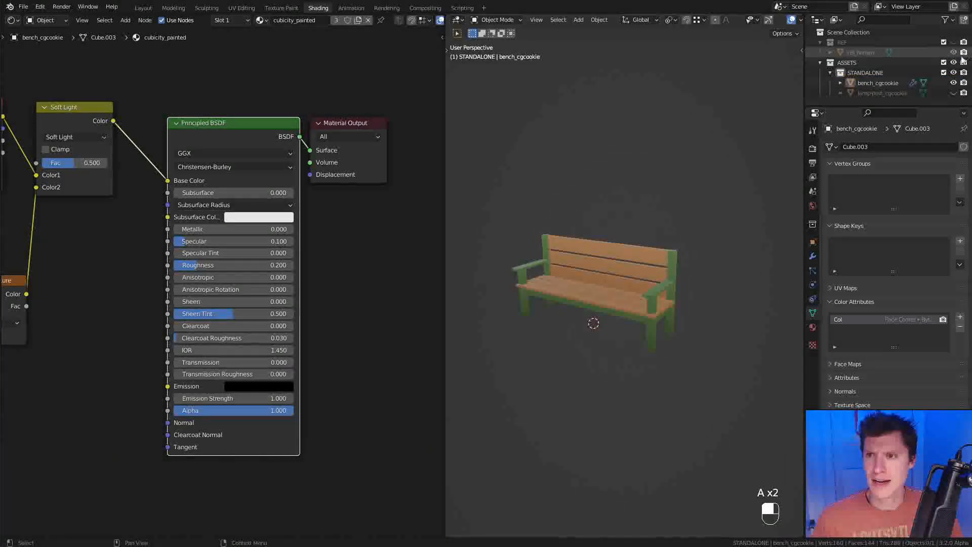
{"action": "left_click", "coordinate": [953, 93]}
{"action": "scroll", "coordinate": [649, 202], "scroll_direction": "down", "scroll_amount": 3}
{"action": "middle_click_drag", "start_coordinate": [649, 202], "coordinate": [640, 308]}
Put the bench back in Vertex Paint, darken the green to a value of about 0.37, and refill the frame
{"action": "left_click", "coordinate": [640, 308]}
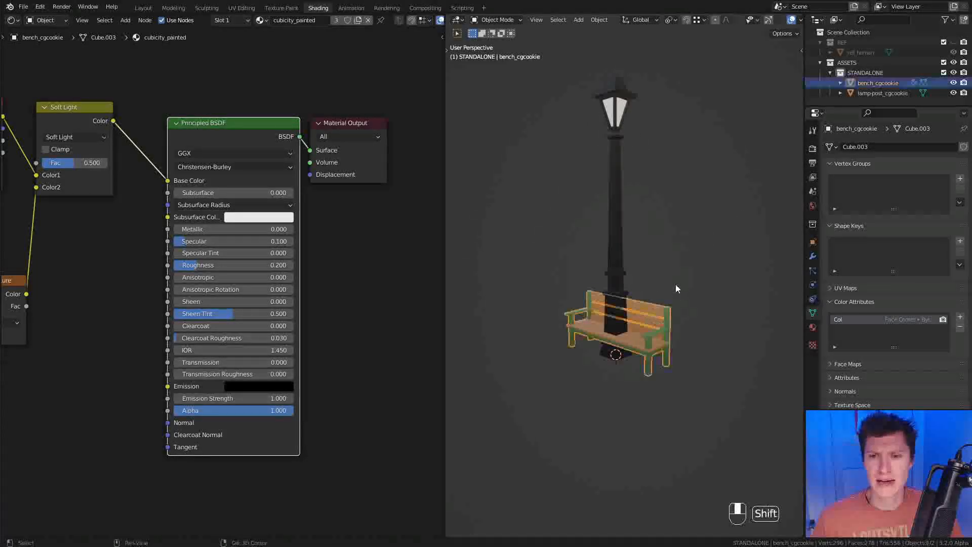
{"action": "scroll", "coordinate": [676, 287], "scroll_direction": "up", "scroll_amount": 3}
{"action": "key", "text": "Tab"}
{"action": "left_click", "coordinate": [498, 20]}
{"action": "left_click", "coordinate": [500, 65]}
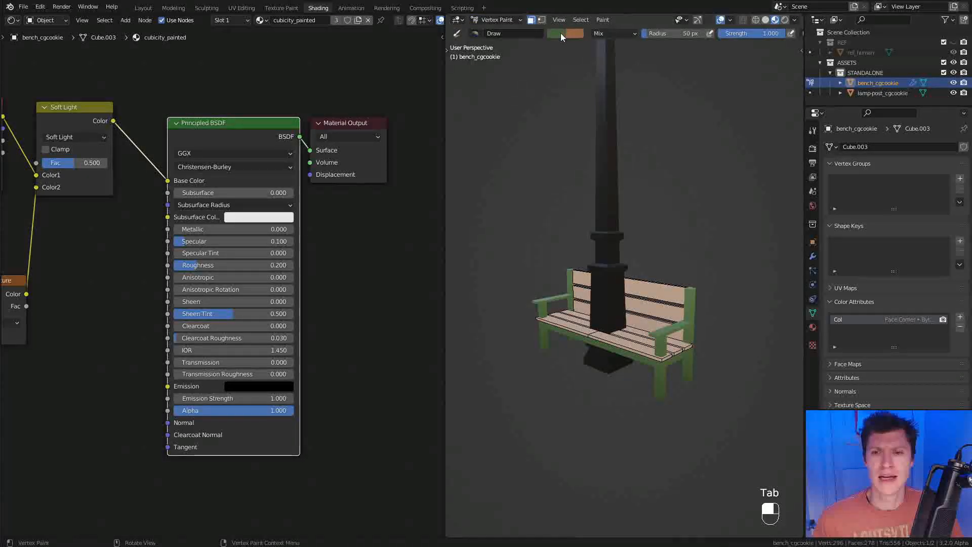
{"action": "left_click", "coordinate": [560, 35]}
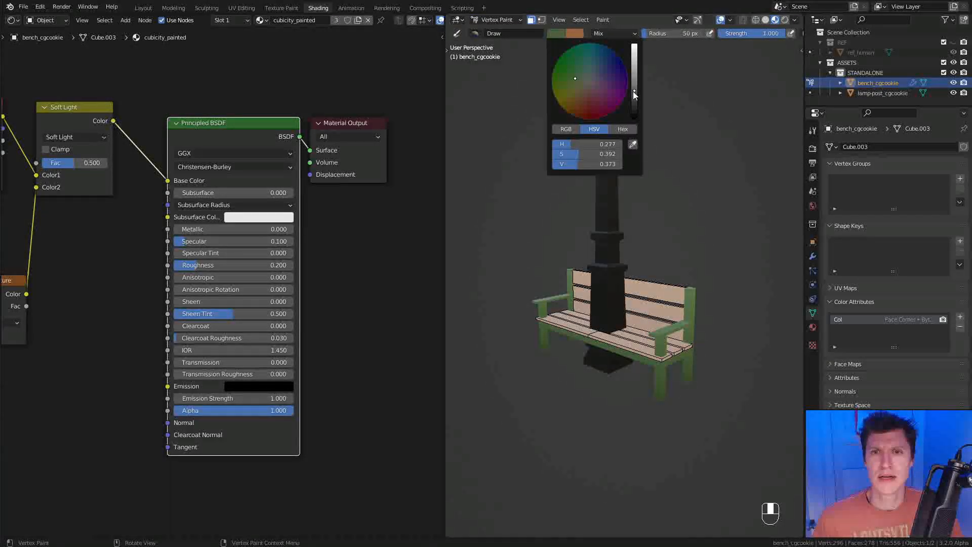
{"action": "key", "text": "shift+k"}
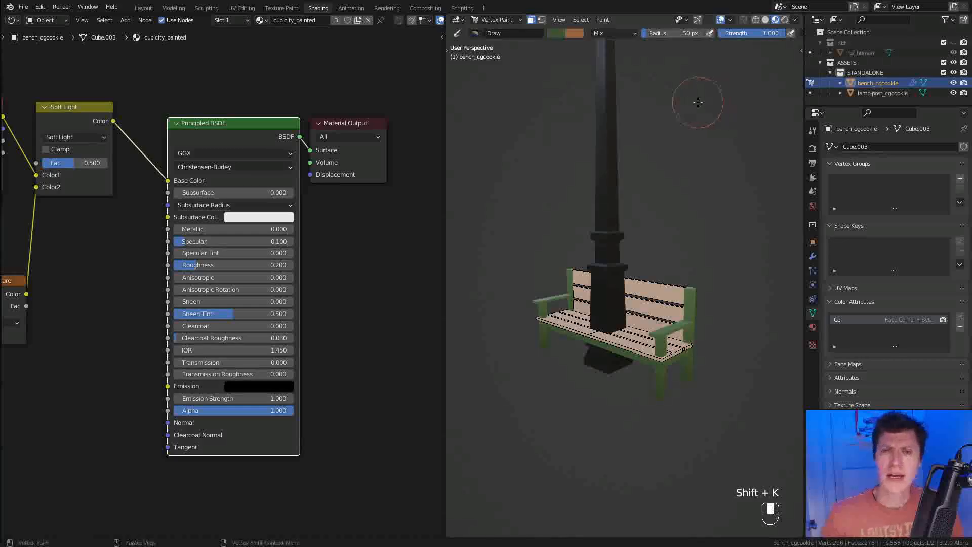
Invert the masked face selection to the slats, make the brown the active brush color, and refill the slats
{"action": "key", "text": "ctrl+i"}
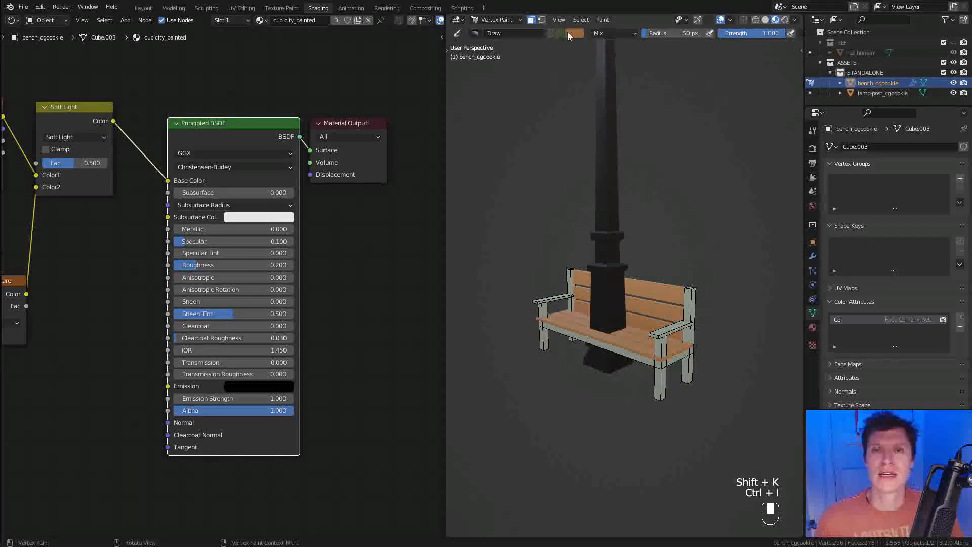
{"action": "left_click", "coordinate": [573, 35]}
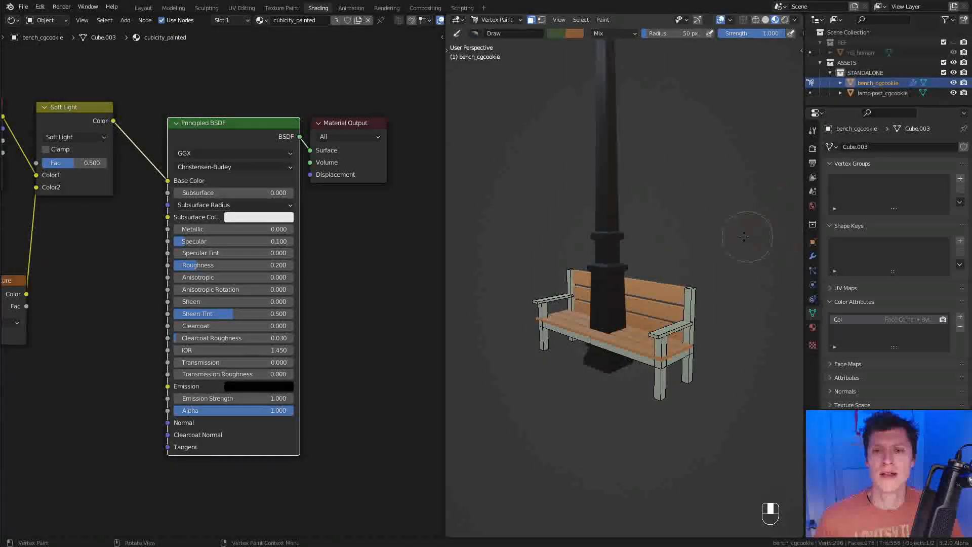
{"action": "key", "text": "ctrl+z"}
{"action": "key", "text": "x"}
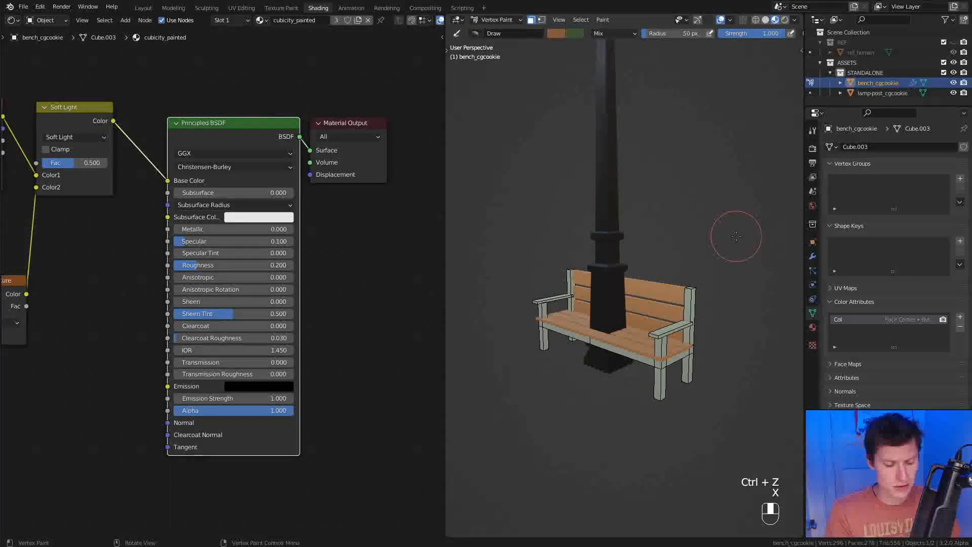
{"action": "key", "text": "shift+k"}
Return to Object Mode, clear the selection, and review the painted bench together with the lamp post
{"action": "left_click", "coordinate": [499, 20]}
{"action": "left_click", "coordinate": [497, 32]}
{"action": "key", "text": "a"}
{"action": "key", "text": "a"}
{"action": "middle_click_drag", "start_coordinate": [692, 304], "coordinate": [709, 334], "text": "ctrl"}
{"action": "middle_click_drag", "start_coordinate": [709, 334], "coordinate": [695, 222]}
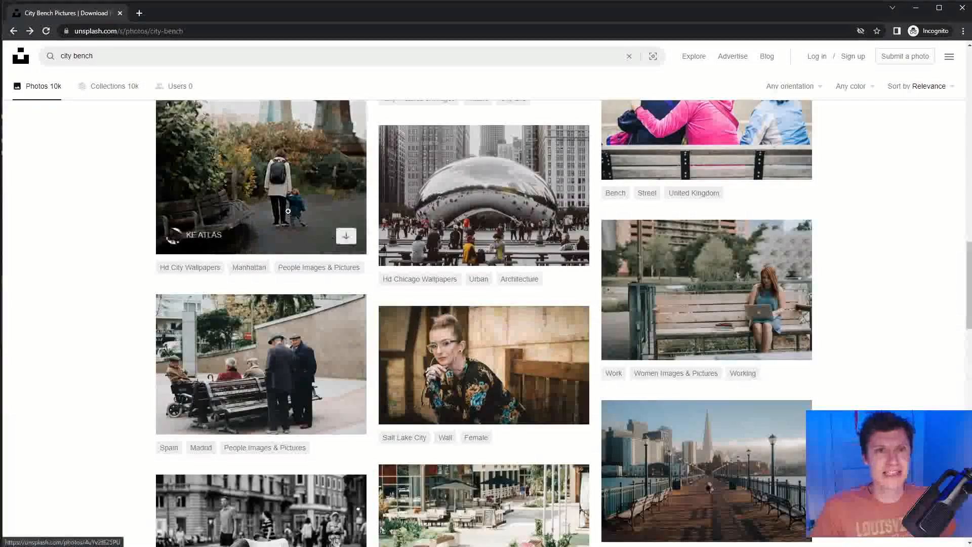
Switch to Unsplash in the browser, search for "sidewalk tree", and browse the photos for tree references
{"action": "left_click", "coordinate": [158, 51]}
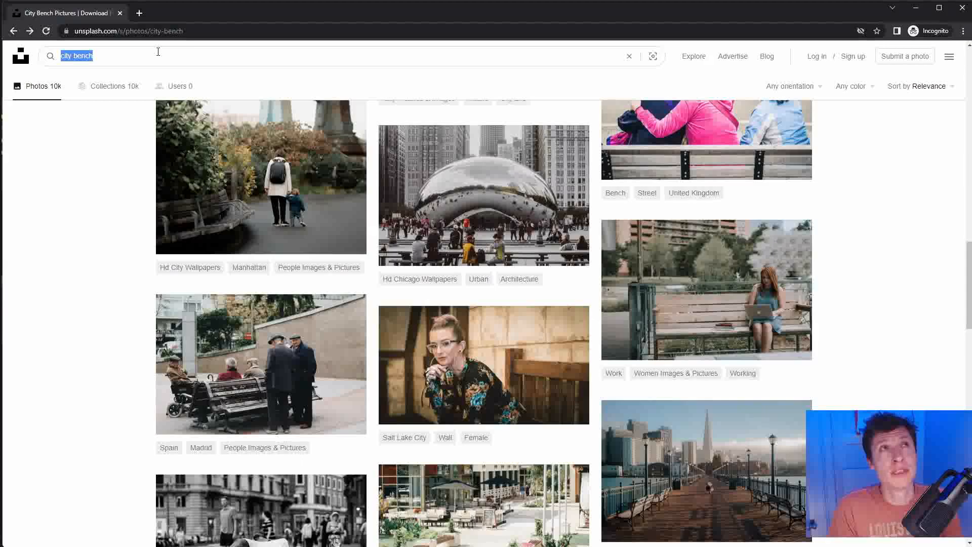
{"action": "type", "text": "sidewalk tree"}
{"action": "key", "text": "Return"}
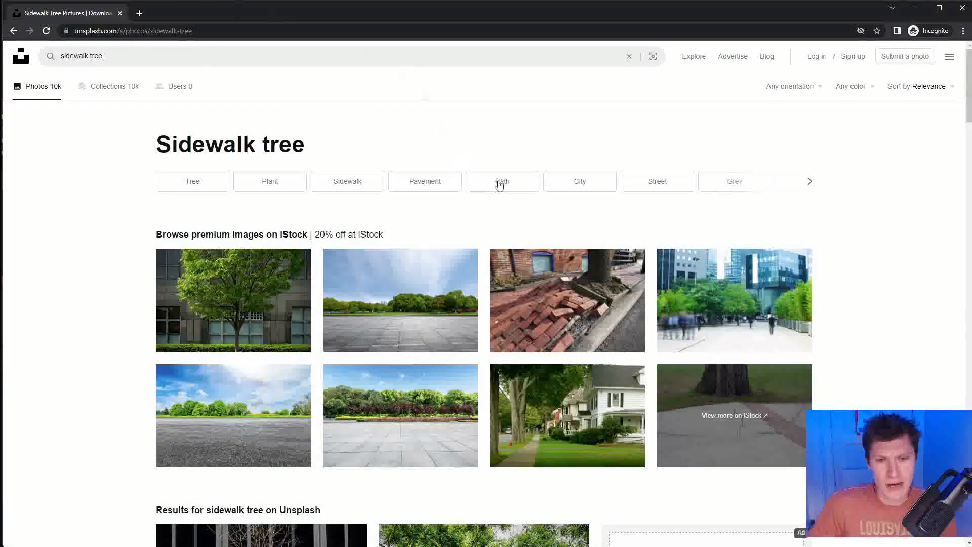
{"action": "scroll", "coordinate": [501, 168], "scroll_direction": "down", "scroll_amount": 2}
{"action": "scroll", "coordinate": [500, 168], "scroll_direction": "down", "scroll_amount": 13}
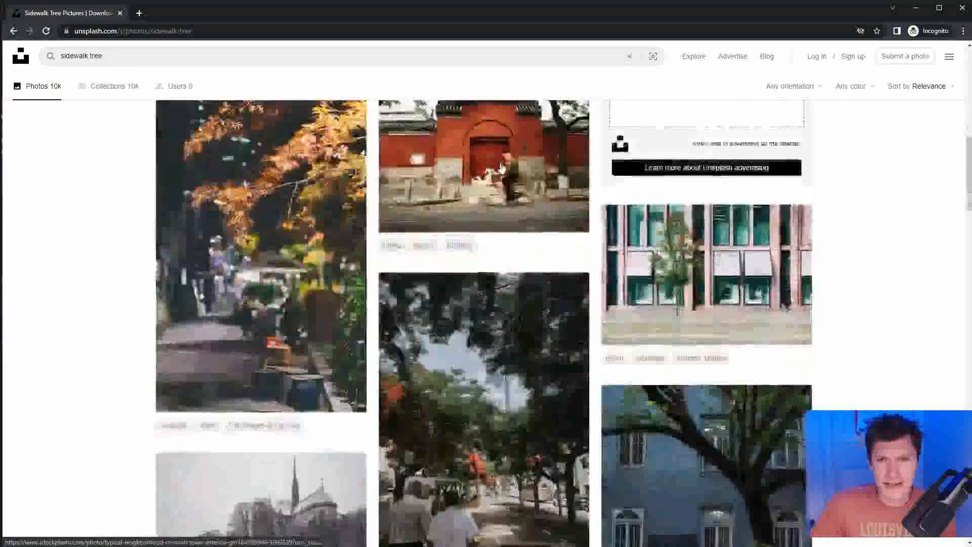
{"action": "scroll", "coordinate": [501, 162], "scroll_direction": "up", "scroll_amount": 2}
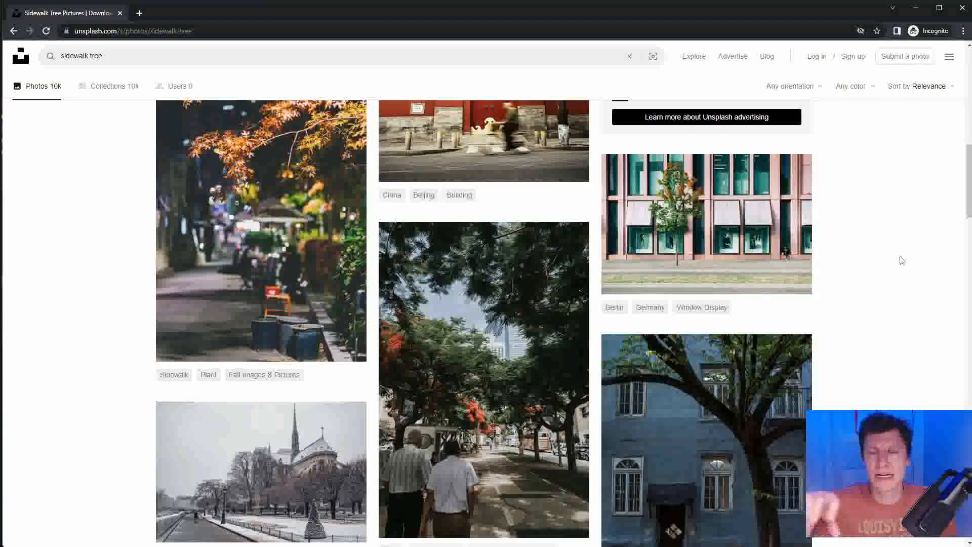
{"action": "scroll", "coordinate": [629, 316], "scroll_direction": "down", "scroll_amount": 3}
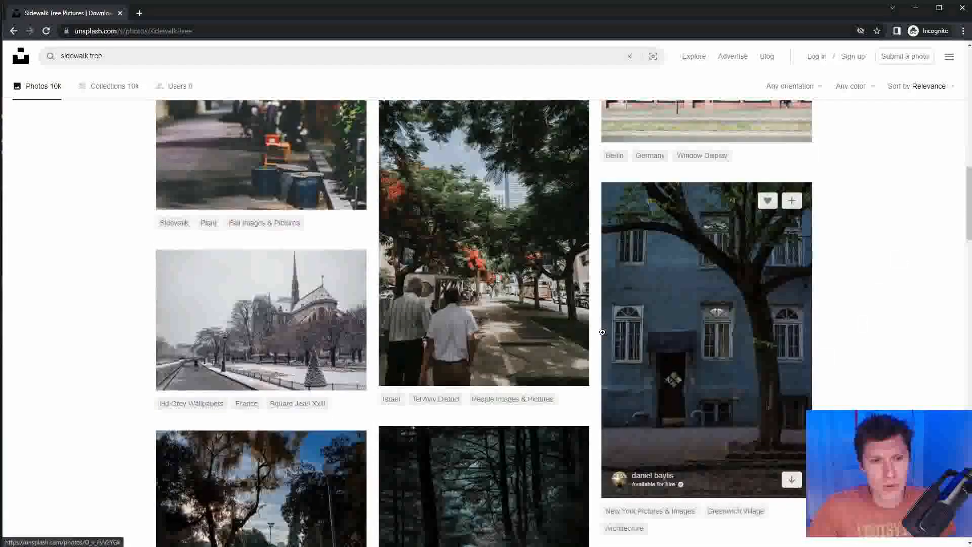
{"action": "scroll", "coordinate": [629, 316], "scroll_direction": "down", "scroll_amount": 1}
{"action": "scroll", "coordinate": [630, 316], "scroll_direction": "down", "scroll_amount": 1}
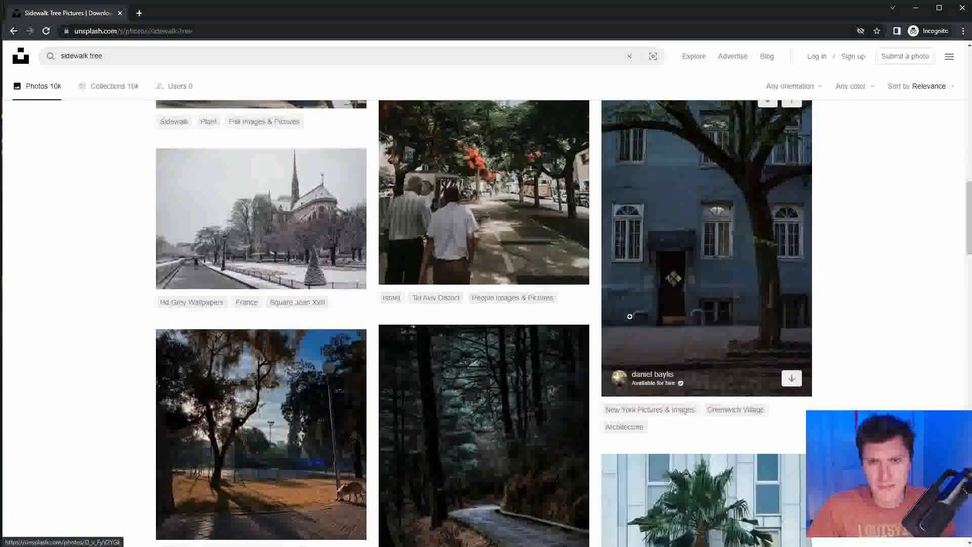
{"action": "scroll", "coordinate": [630, 322], "scroll_direction": "down", "scroll_amount": 1}
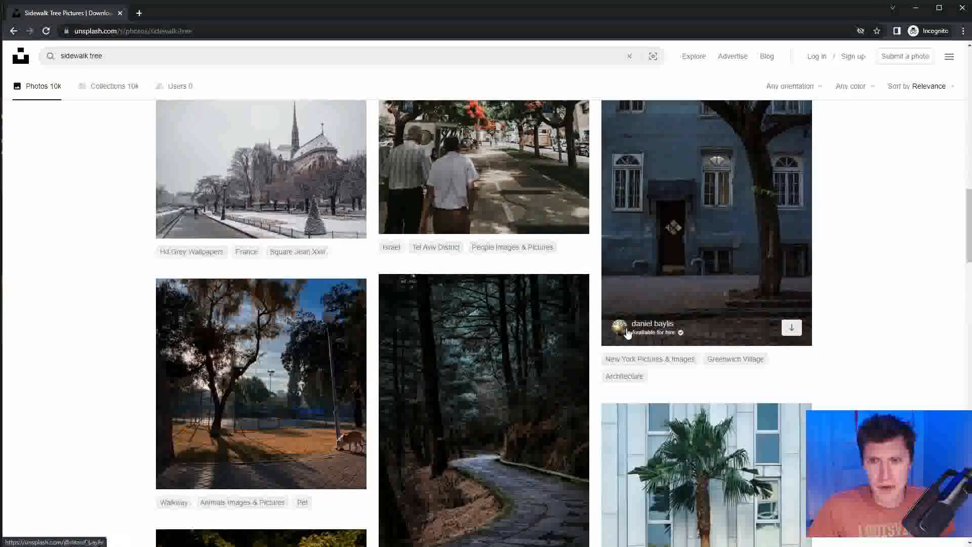
Switch back to Blender and duplicate the lamp post, leaving the copy in the original's position
{"action": "left_click", "coordinate": [629, 322]}
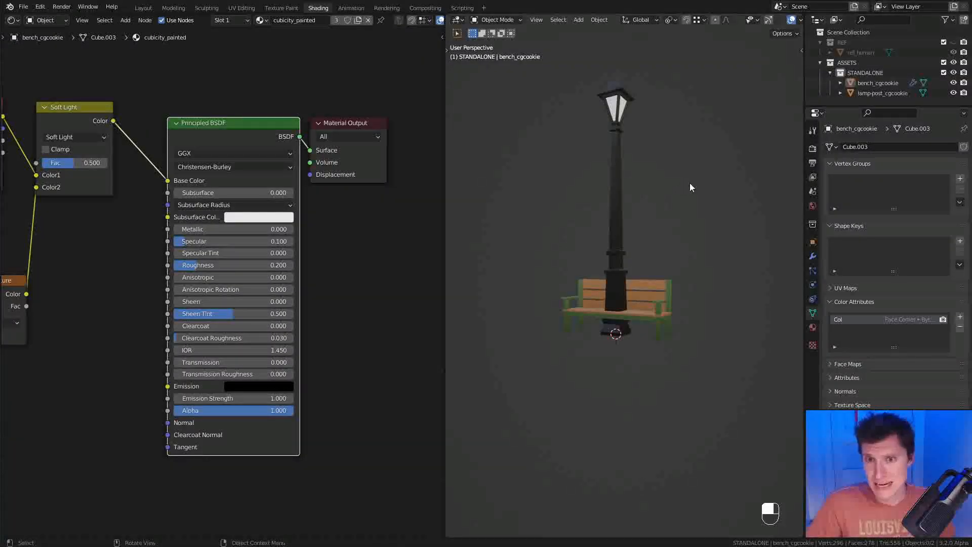
{"action": "left_click", "coordinate": [618, 230]}
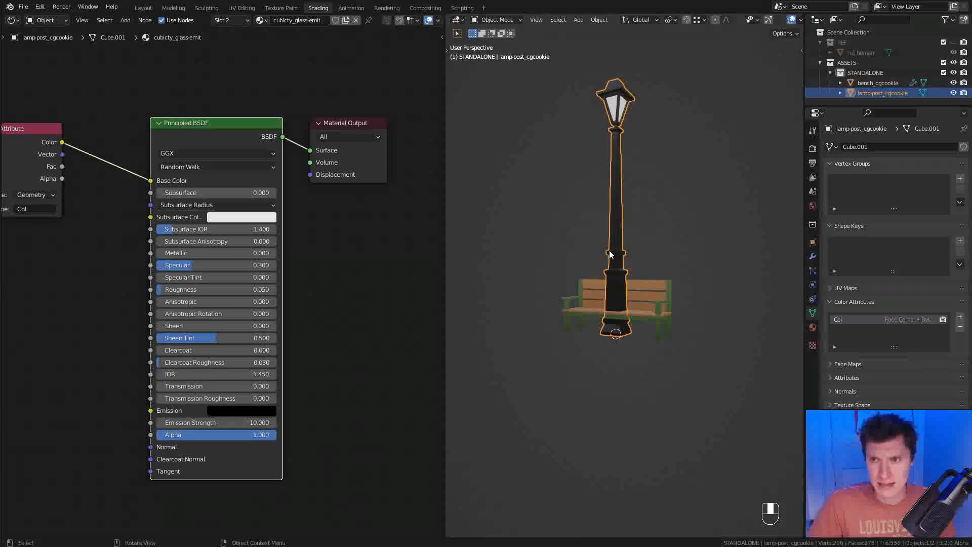
{"action": "key", "text": "shift"}
{"action": "key", "text": "shift+d"}
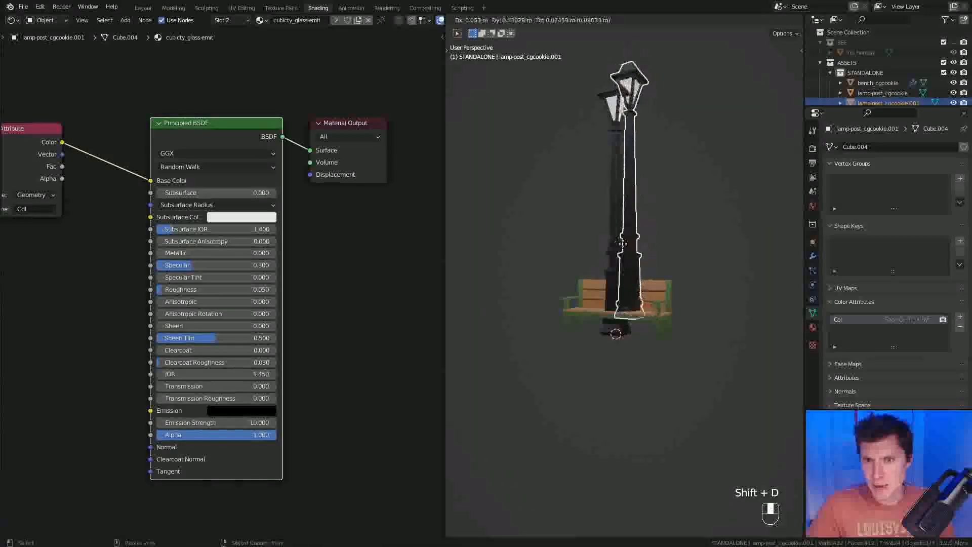
{"action": "right_click", "coordinate": [633, 261]}
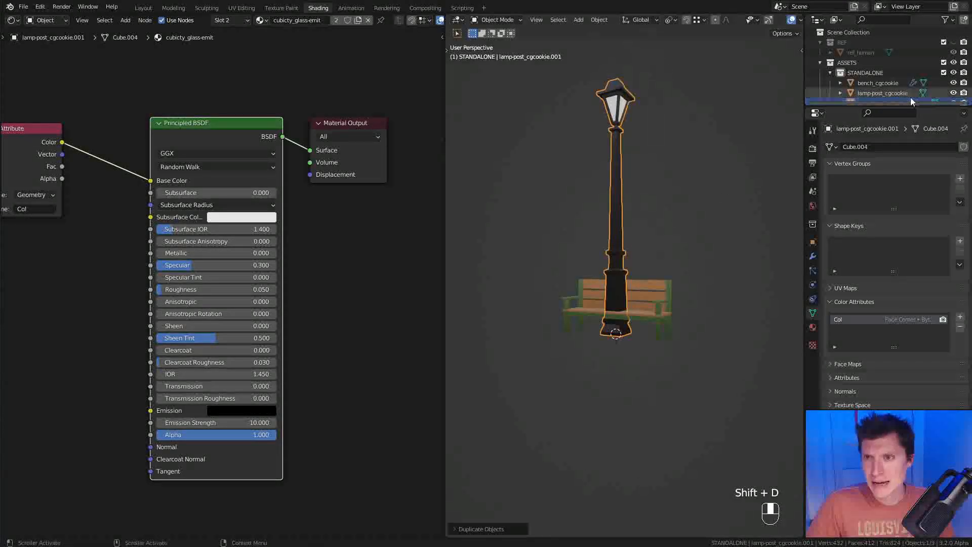
Rename the duplicated lamp post as tree-small_cgcookie, and hide the bench and the original lamp post
{"action": "double_click", "coordinate": [878, 100]}
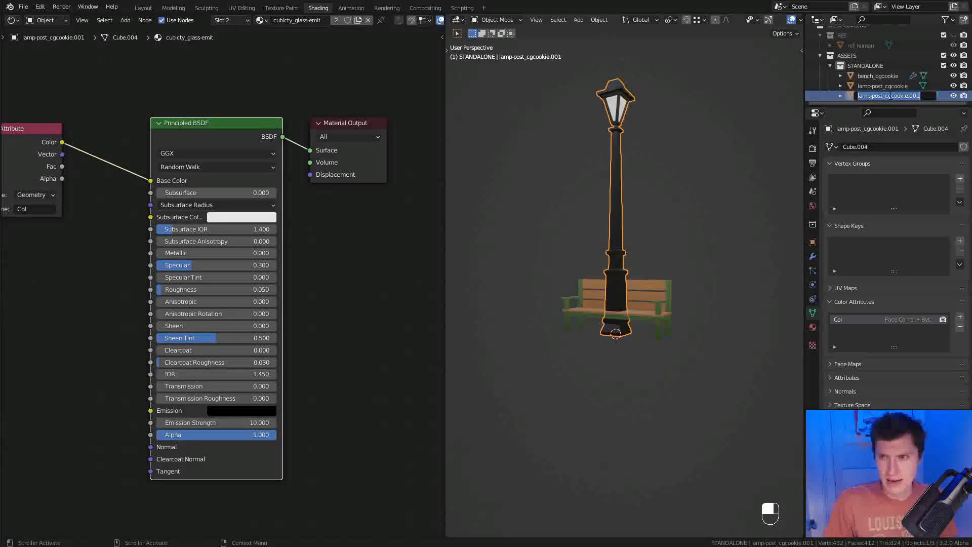
{"action": "key", "text": "Return"}
{"action": "left_click_drag", "start_coordinate": [901, 105], "coordinate": [906, 214]}
{"action": "double_click", "coordinate": [882, 103]}
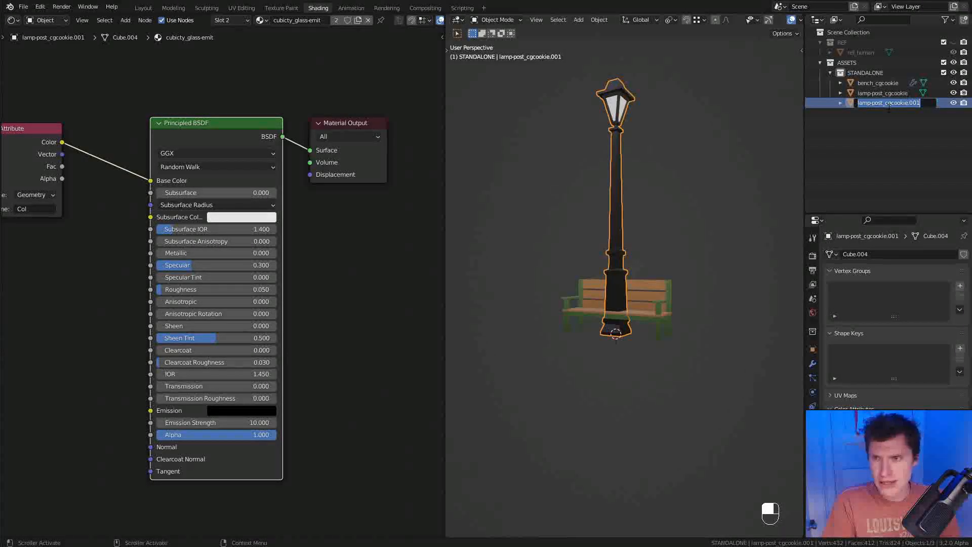
{"action": "type", "text": "tree_"}
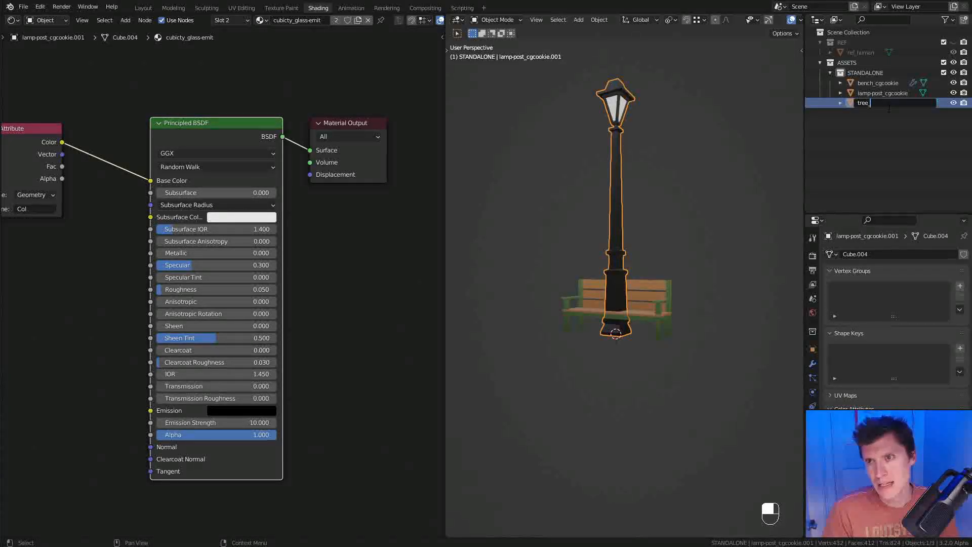
{"action": "key", "text": "BackSpace"}
{"action": "type", "text": "-small"}
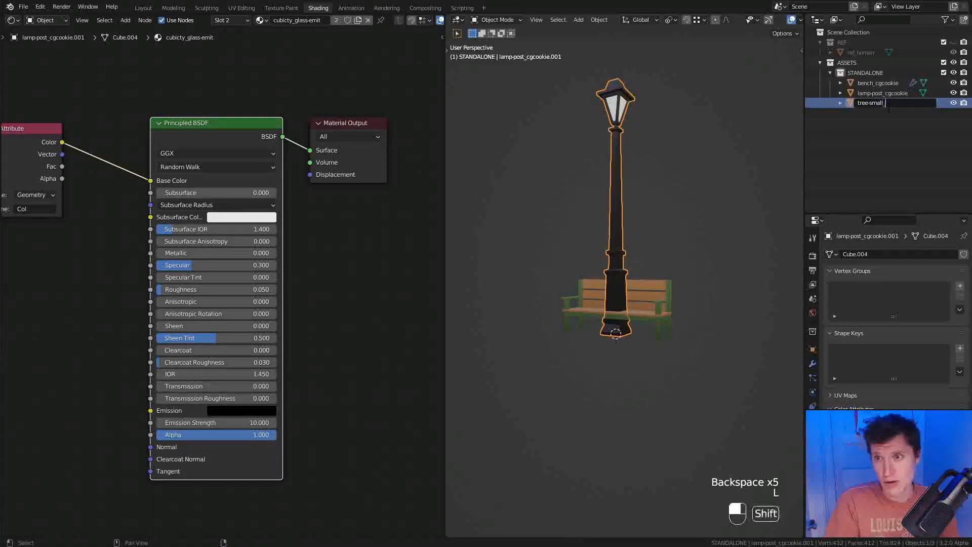
{"action": "type", "text": "_cgcookie"}
{"action": "key", "text": "Return"}
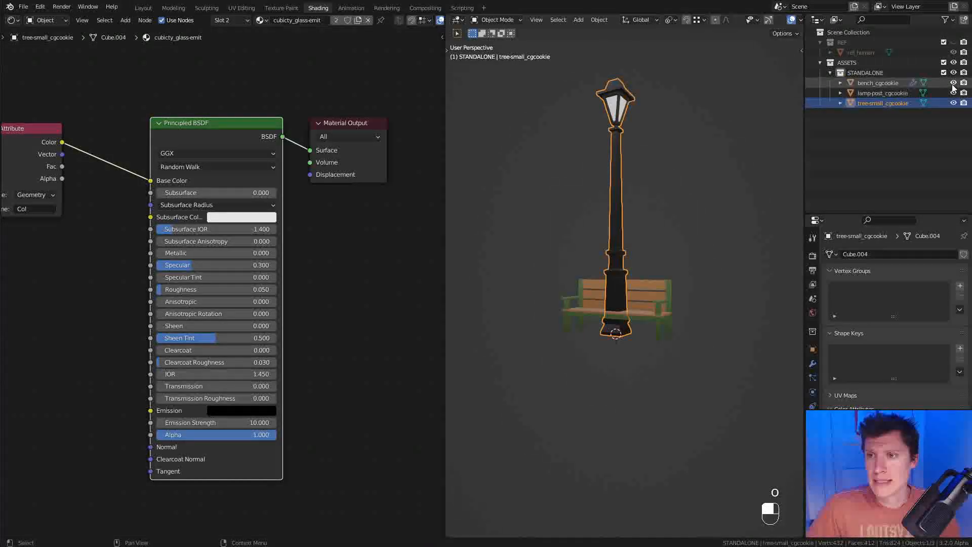
{"action": "left_click_drag", "start_coordinate": [953, 83], "coordinate": [953, 94]}
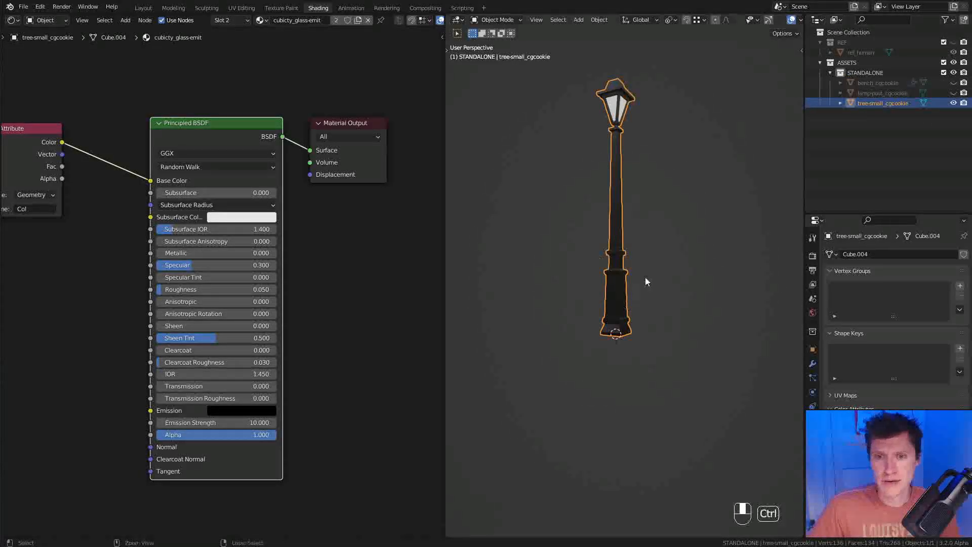
Enter Edit Mode on the tree-small_cgcookie mesh, select an edge loop at its base, and change the viewport to Solid shading
{"action": "key", "text": "Tab"}
{"action": "middle_click_drag", "start_coordinate": [653, 236], "coordinate": [648, 303], "text": "ctrl"}
{"action": "left_click", "coordinate": [616, 371], "text": "alt"}
{"action": "middle_click_drag", "start_coordinate": [681, 272], "coordinate": [680, 207], "text": "ctrl"}
{"action": "key", "text": "z"}
{"action": "left_click", "coordinate": [762, 182]}
{"action": "middle_click_drag", "start_coordinate": [672, 167], "coordinate": [672, 190]}
{"action": "middle_click_drag", "start_coordinate": [700, 120], "coordinate": [701, 150], "text": "shift"}
{"action": "scroll", "coordinate": [780, 20], "scroll_direction": "down", "scroll_amount": 5}
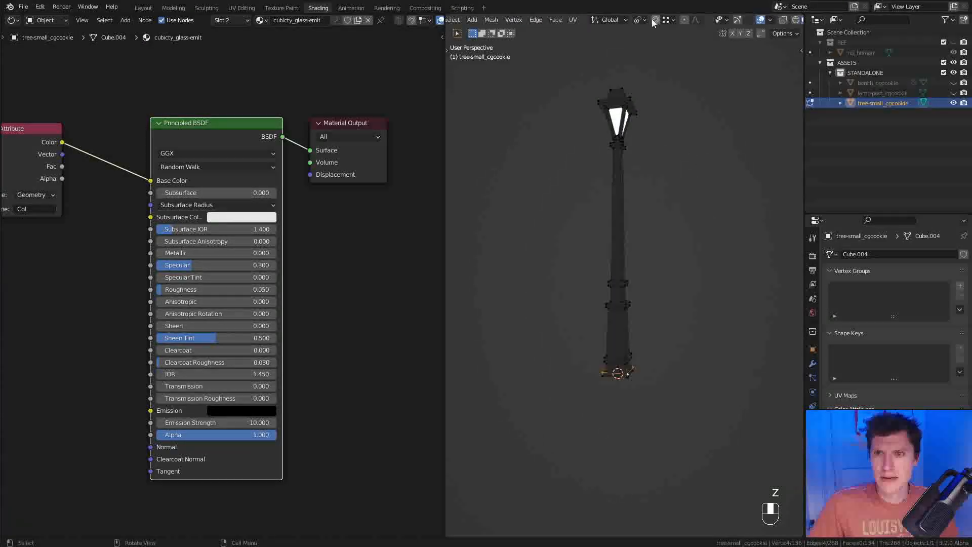
Set the solid viewport shading to Studio lighting with Material color
{"action": "left_click", "coordinate": [796, 19]}
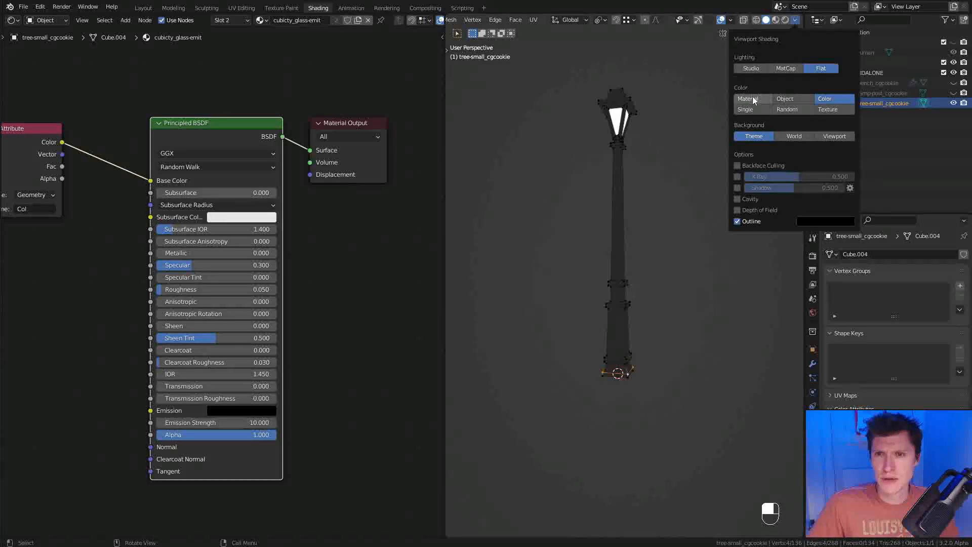
{"action": "left_click", "coordinate": [753, 68]}
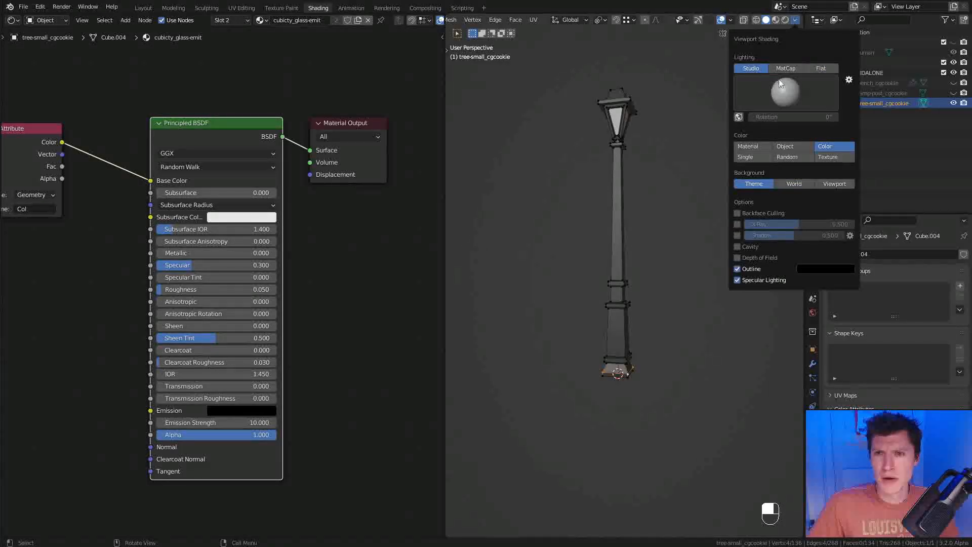
{"action": "left_click", "coordinate": [747, 145]}
{"action": "mouse_move", "coordinate": [687, 260]}
{"action": "middle_mouse_down", "text": "ctrl"}
{"action": "mouse_move", "coordinate": [661, 304]}
{"action": "mouse_move", "coordinate": [675, 238]}
{"action": "middle_mouse_up", "text": "ctrl"}
{"action": "mouse_move", "coordinate": [676, 238]}
{"action": "middle_mouse_down", "text": "ctrl"}
{"action": "mouse_move", "coordinate": [668, 312]}
{"action": "mouse_move", "coordinate": [655, 312]}
{"action": "middle_mouse_up", "text": "ctrl"}
{"action": "middle_click_drag", "start_coordinate": [654, 313], "coordinate": [671, 347], "text": "ctrl"}
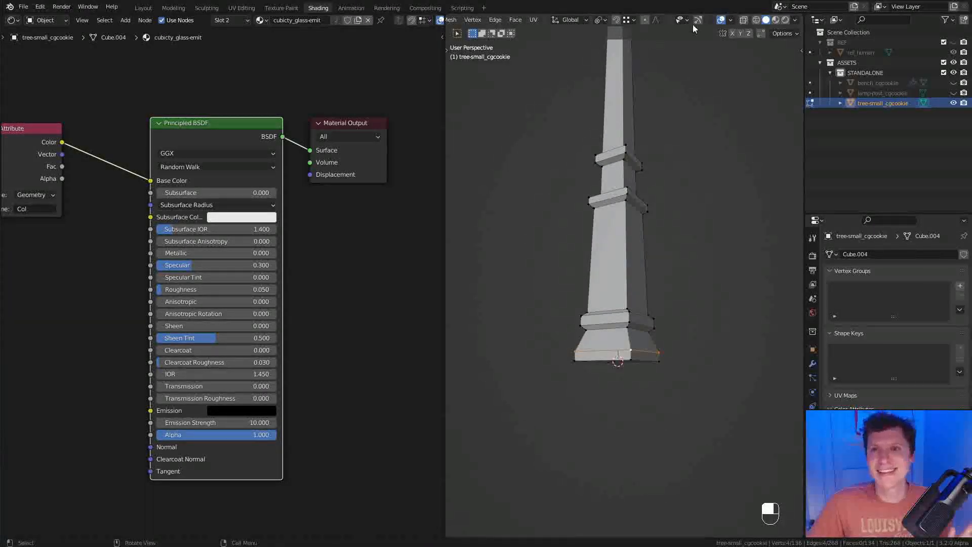
Set the solid shading color back to Color, and compare Flat lighting with Studio, keeping Studio
{"action": "left_click", "coordinate": [796, 20]}
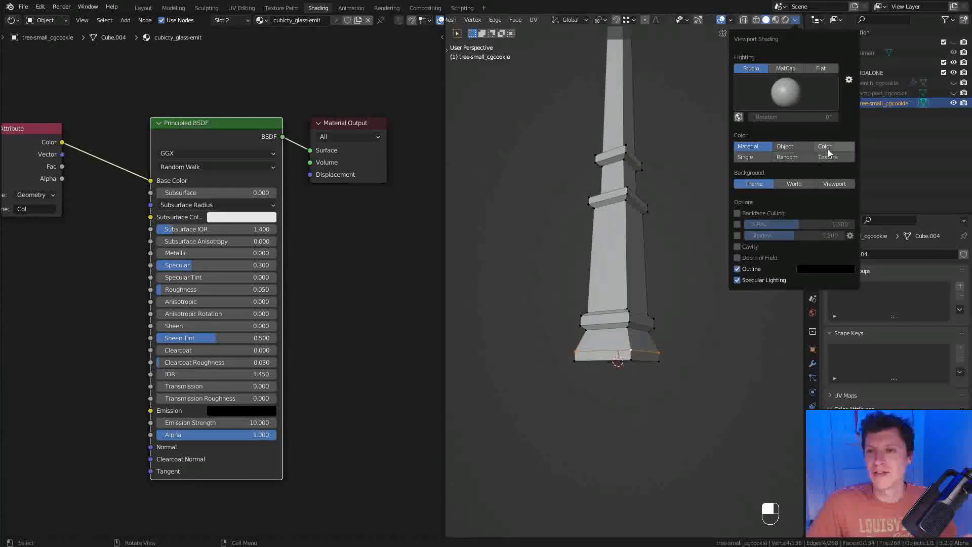
{"action": "left_click", "coordinate": [830, 147]}
{"action": "middle_click_drag", "start_coordinate": [562, 207], "coordinate": [762, 47]}
{"action": "left_click", "coordinate": [795, 20]}
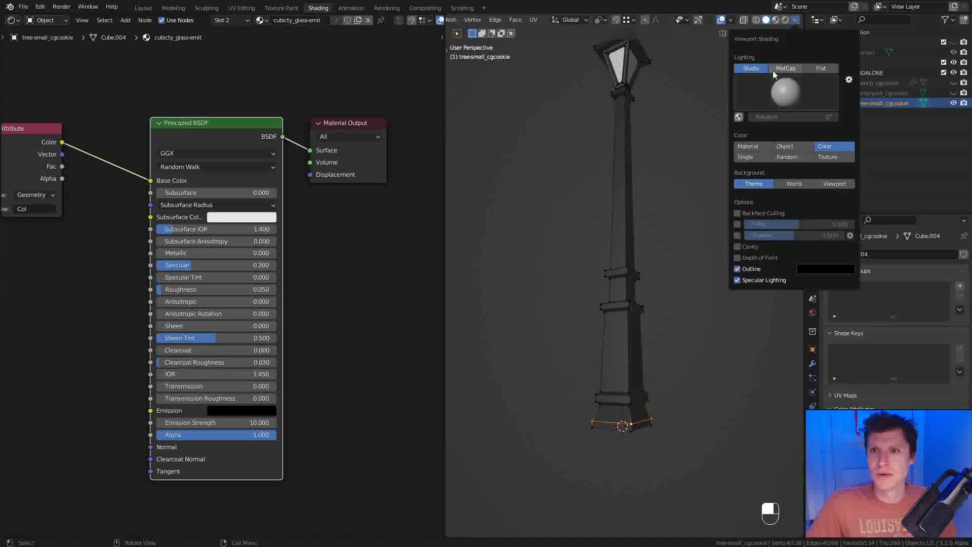
{"action": "left_click", "coordinate": [822, 69]}
{"action": "left_click", "coordinate": [751, 68]}
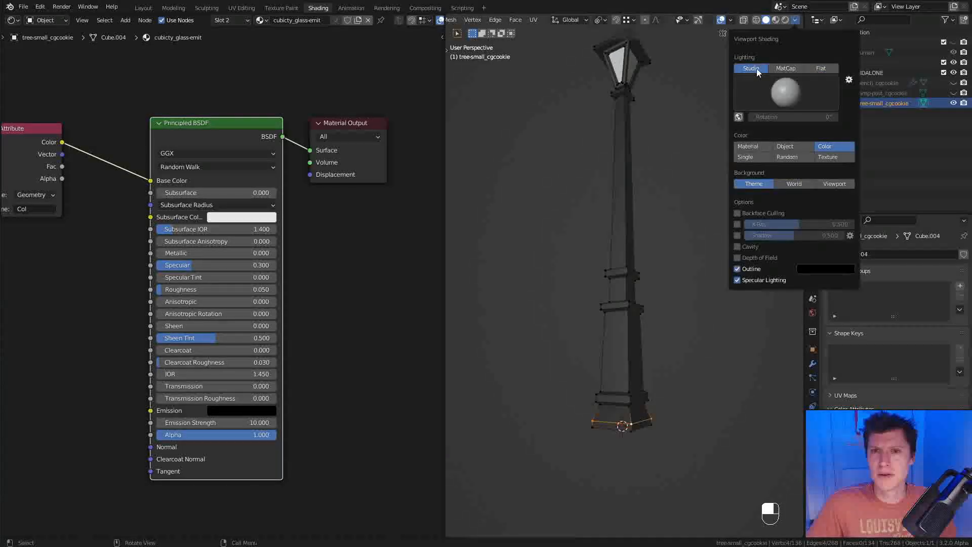
{"action": "mouse_move", "coordinate": [672, 147]}
{"action": "middle_mouse_down", "text": "shift"}
{"action": "mouse_move", "coordinate": [663, 154]}
{"action": "mouse_move", "coordinate": [677, 150]}
{"action": "middle_mouse_up", "text": "shift"}
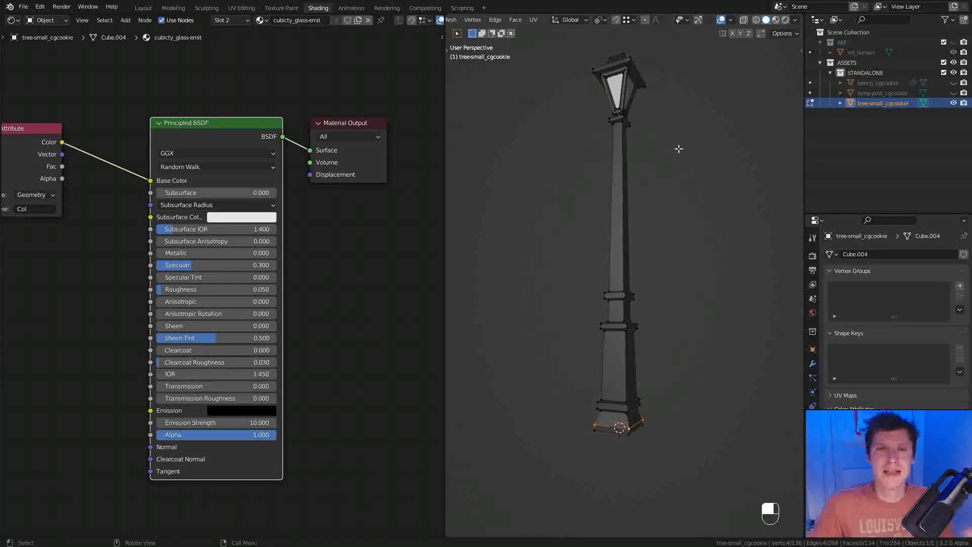
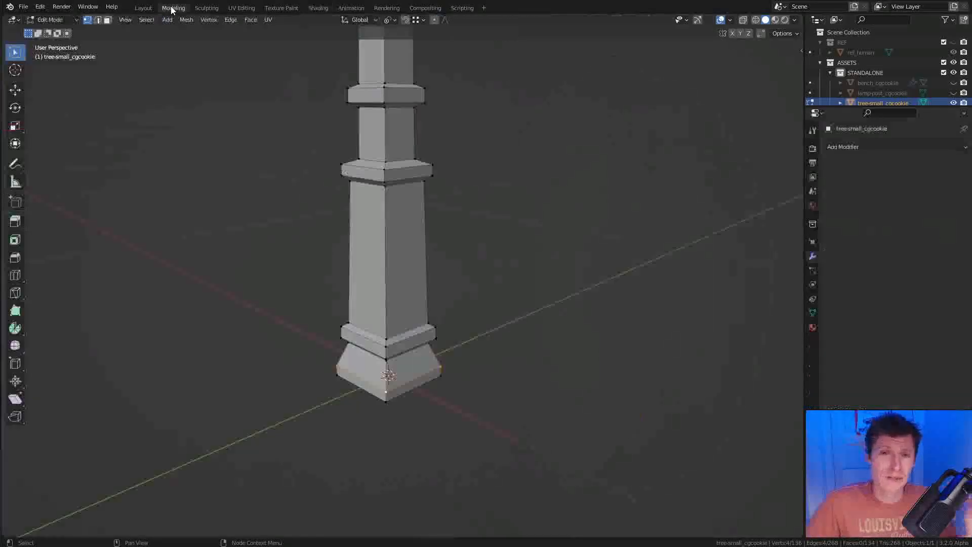
In the Modeling workspace, lasso the lamp head in wireframe and delete its faces, leaving only the post
{"action": "left_click", "coordinate": [172, 8]}
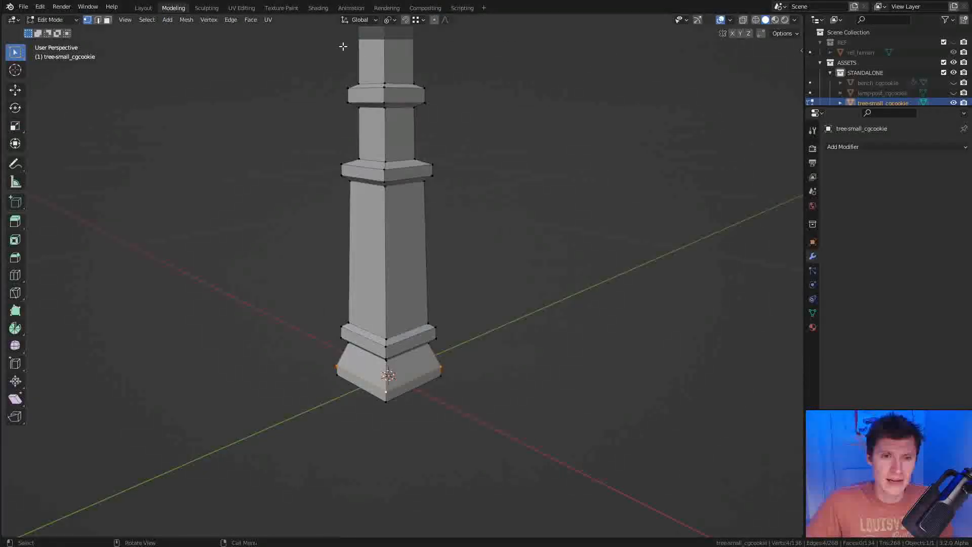
{"action": "mouse_move", "coordinate": [453, 265]}
{"action": "middle_mouse_down"}
{"action": "mouse_move", "coordinate": [542, 282]}
{"action": "mouse_move", "coordinate": [543, 244]}
{"action": "mouse_move", "coordinate": [555, 244]}
{"action": "mouse_move", "coordinate": [599, 342]}
{"action": "mouse_move", "coordinate": [564, 366]}
{"action": "mouse_move", "coordinate": [560, 336]}
{"action": "mouse_move", "coordinate": [532, 375]}
{"action": "mouse_move", "coordinate": [508, 263]}
{"action": "mouse_move", "coordinate": [478, 304]}
{"action": "mouse_move", "coordinate": [476, 293]}
{"action": "middle_mouse_up"}
{"action": "scroll", "coordinate": [471, 274], "scroll_direction": "down", "scroll_amount": 2}
{"action": "key", "text": "z"}
{"action": "key", "text": "alt+a"}
{"action": "right_click_drag", "start_coordinate": [419, 122], "coordinate": [483, 205], "text": "ctrl"}
{"action": "scroll", "coordinate": [491, 160], "scroll_direction": "up", "scroll_amount": 1}
{"action": "key", "text": "x"}
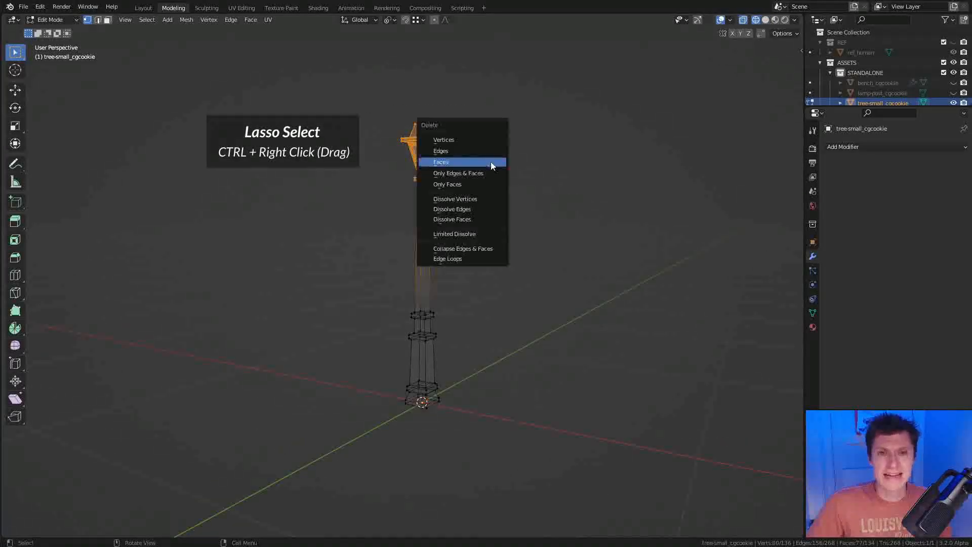
{"action": "left_click", "coordinate": [491, 165]}
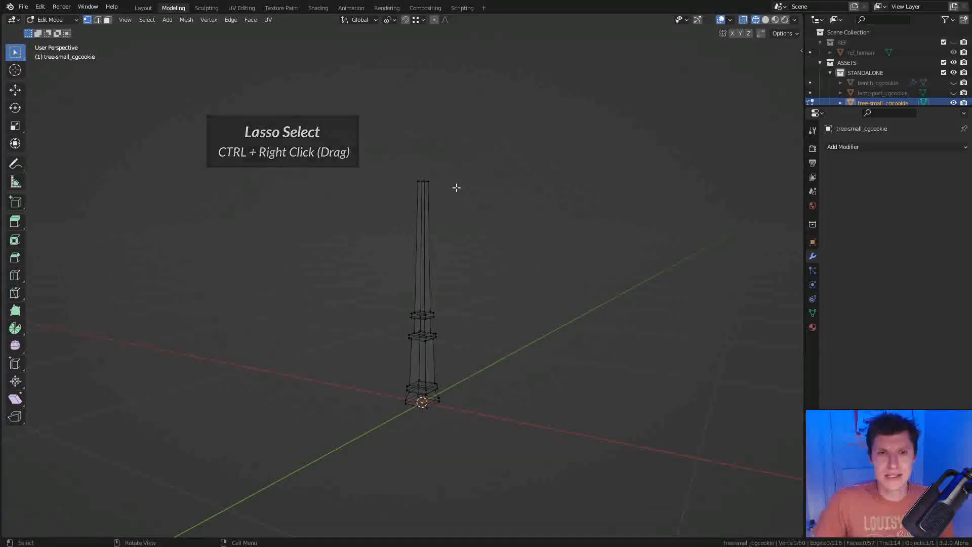
Add an edge loop near the middle of the upper post section and scale it slightly
{"action": "key", "text": "ctrl+r"}
{"action": "left_click", "coordinate": [427, 263]}
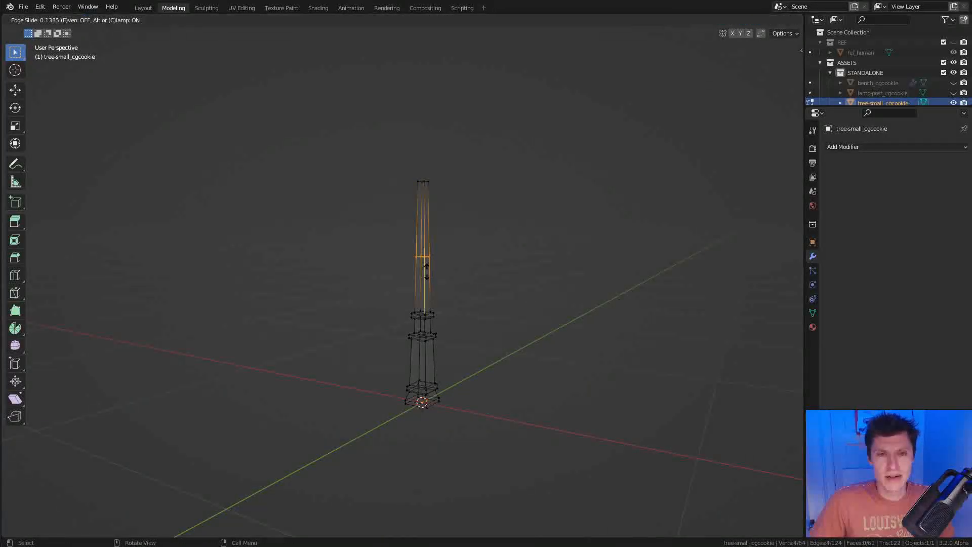
{"action": "left_click", "coordinate": [426, 272]}
{"action": "key", "text": "s"}
{"action": "left_click", "coordinate": [547, 235]}
{"action": "scroll", "coordinate": [456, 196], "scroll_direction": "up", "scroll_amount": 1}
{"action": "scroll", "coordinate": [472, 132], "scroll_direction": "up", "scroll_amount": 1}
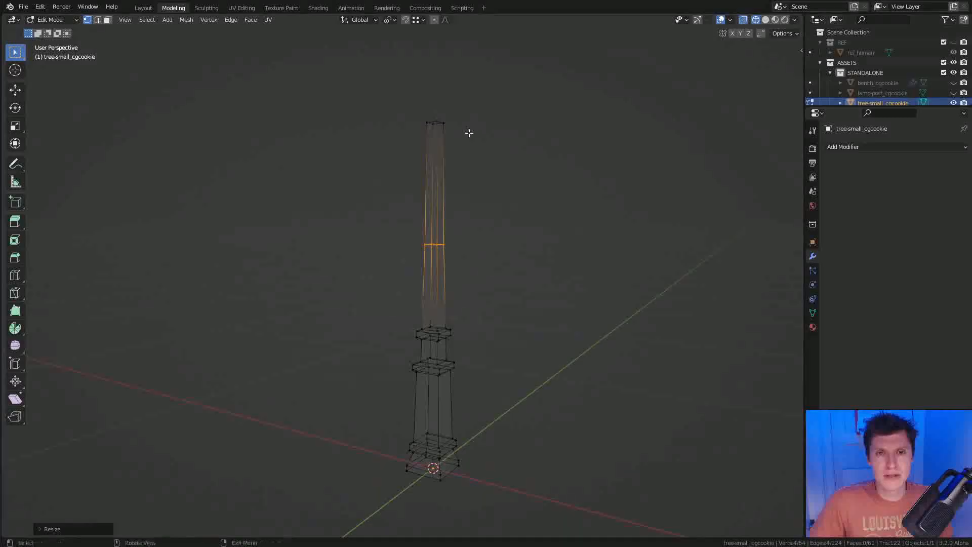
{"action": "middle_click_drag", "start_coordinate": [544, 221], "coordinate": [504, 199]}
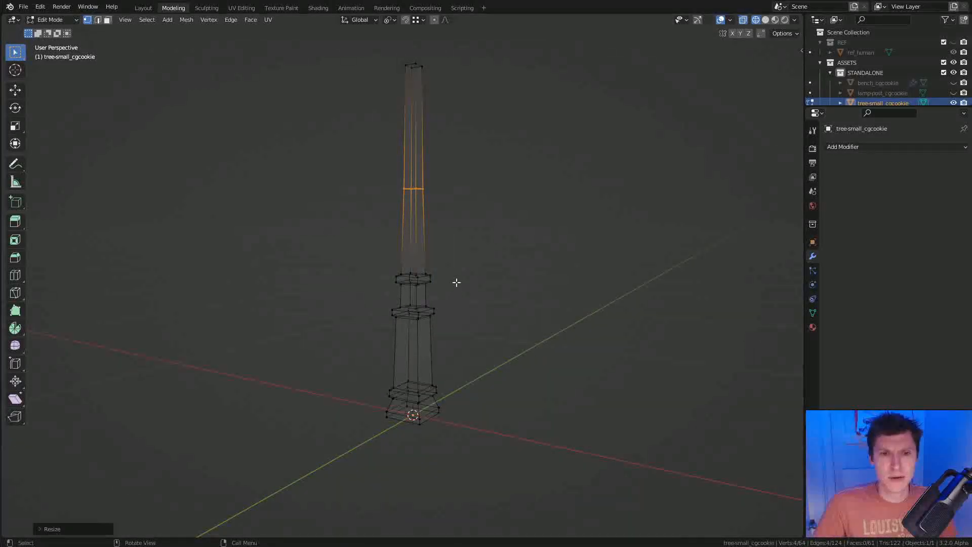
Try to dissolve both middle collars of the post at once using a lasso selection in edge select mode
{"action": "key", "text": "a"}
{"action": "key", "text": "alt+a"}
{"action": "key", "text": "2"}
{"action": "mouse_move", "coordinate": [433, 250]}
{"action": "right_mouse_down", "text": "ctrl"}
{"action": "mouse_move", "coordinate": [331, 314]}
{"action": "mouse_move", "coordinate": [482, 332]}
{"action": "mouse_move", "coordinate": [440, 306]}
{"action": "right_mouse_up", "text": "ctrl"}
{"action": "scroll", "coordinate": [441, 306], "scroll_direction": "up", "scroll_amount": 2}
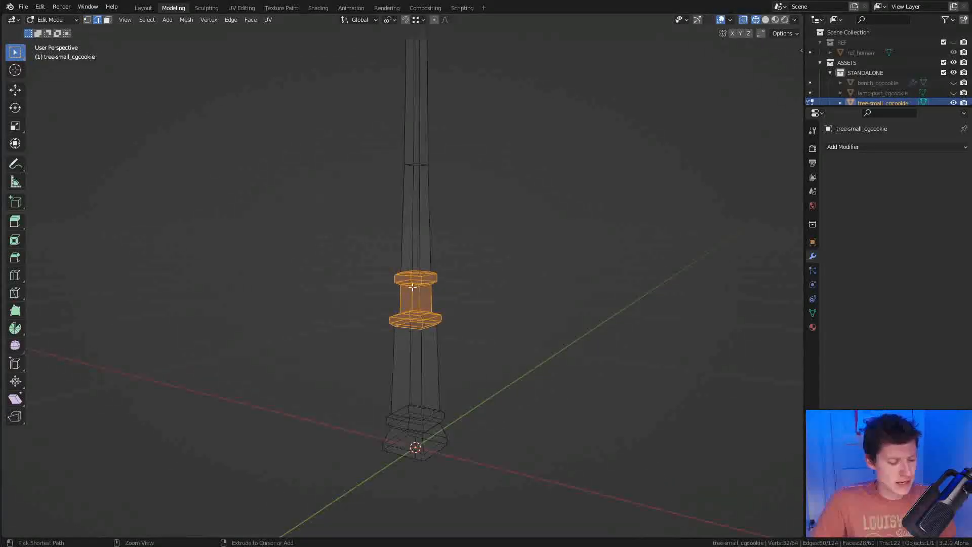
{"action": "key", "text": "ctrl+x"}
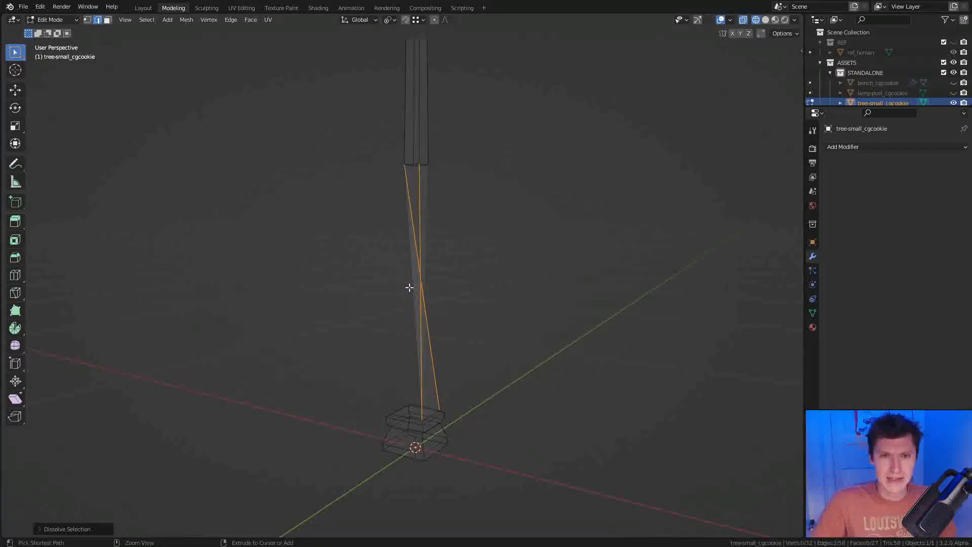
{"action": "key", "text": "ctrl+z"}
{"action": "scroll", "coordinate": [456, 274], "scroll_direction": "down", "scroll_amount": 2}
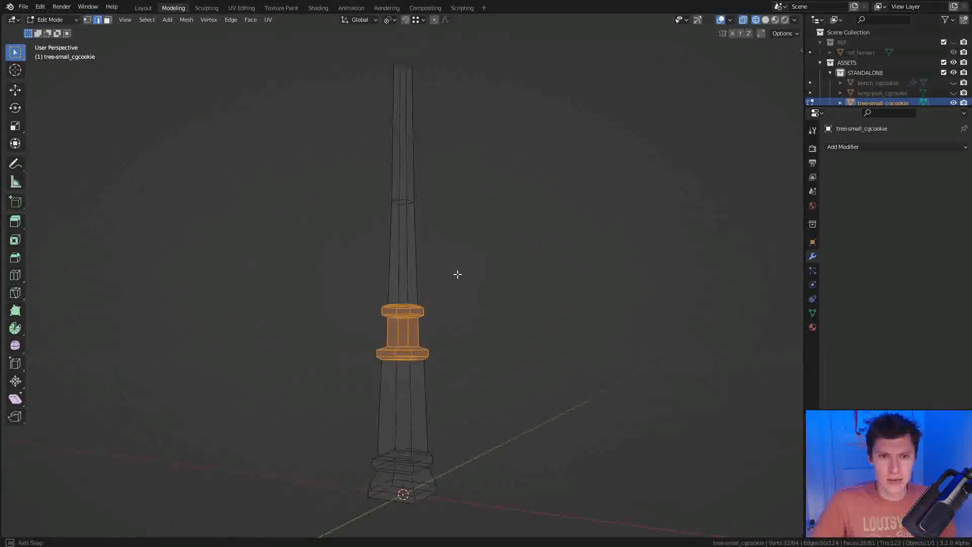
Dissolve the four edge loops of the upper middle collar one by one to smooth that part of the post
{"action": "scroll", "coordinate": [429, 320], "scroll_direction": "up", "scroll_amount": 3}
{"action": "left_click", "coordinate": [421, 238], "text": "alt"}
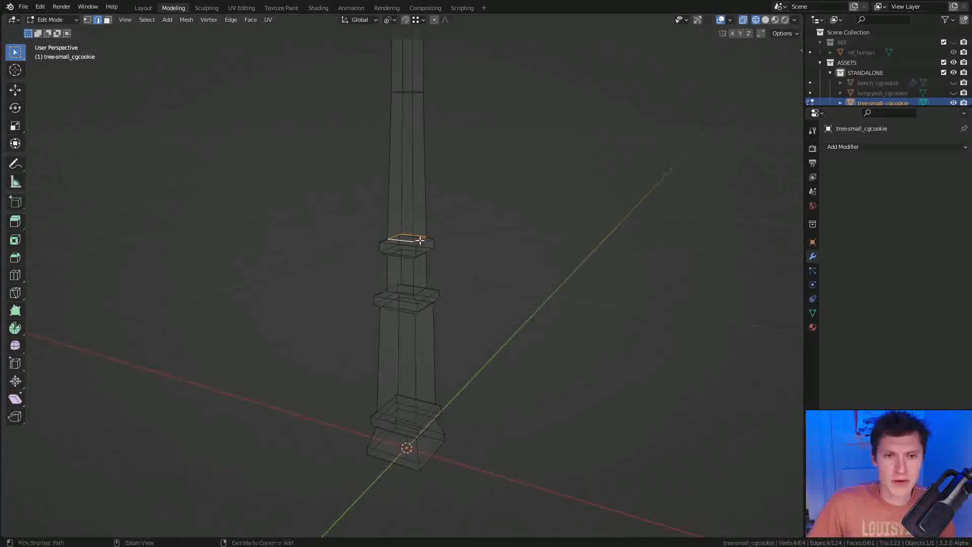
{"action": "key", "text": "ctrl+x"}
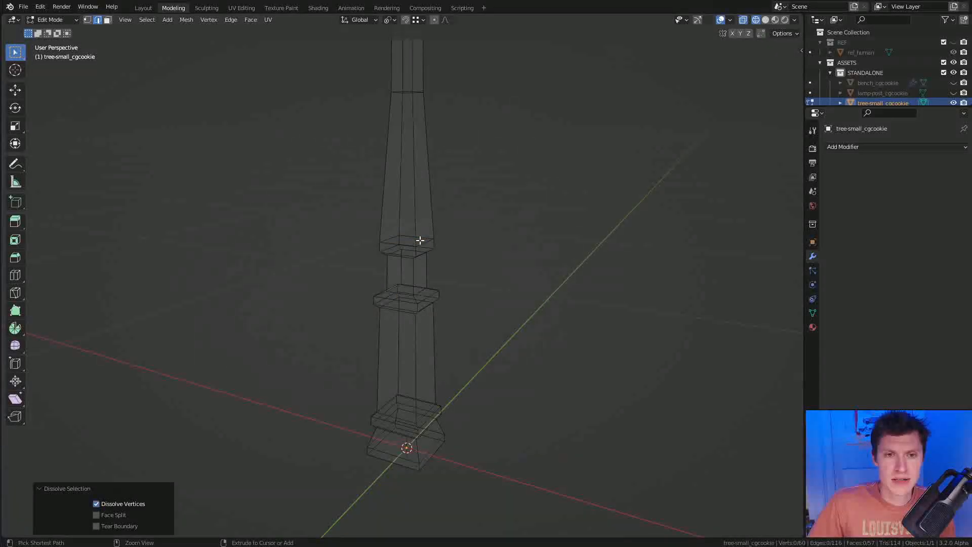
{"action": "left_click", "coordinate": [410, 245], "text": "alt"}
{"action": "key", "text": "ctrl+x"}
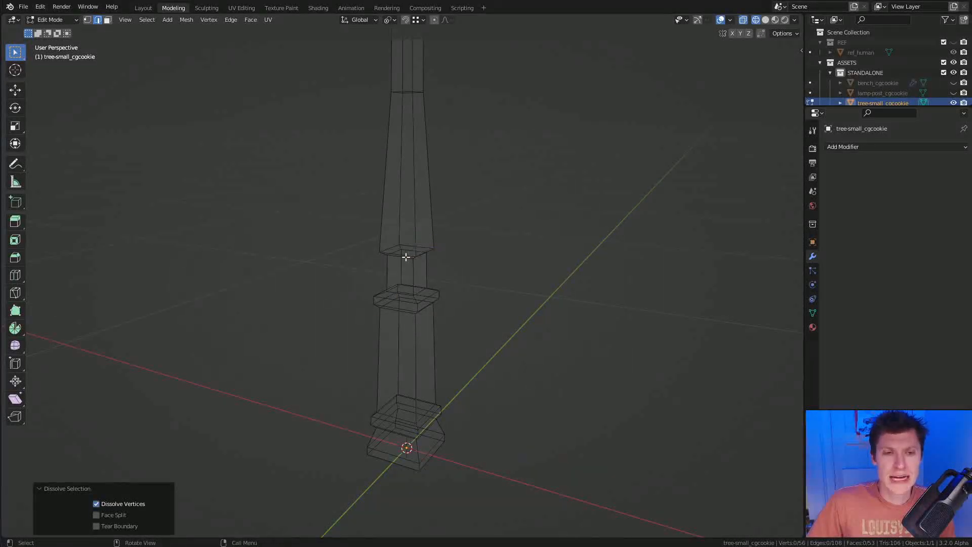
{"action": "left_click", "coordinate": [406, 257], "text": "alt"}
{"action": "middle_click_drag", "start_coordinate": [421, 257], "coordinate": [430, 226]}
{"action": "key", "text": "ctrl+x"}
{"action": "left_click", "coordinate": [408, 314], "text": "alt"}
{"action": "key", "text": "ctrl+x"}
Select the horizontal edges of the remaining middle collar on the post using edge ring selection
{"action": "mouse_move", "coordinate": [443, 319]}
{"action": "middle_mouse_down", "text": "shift"}
{"action": "mouse_move", "coordinate": [450, 294]}
{"action": "mouse_move", "coordinate": [484, 278]}
{"action": "middle_mouse_up", "text": "shift"}
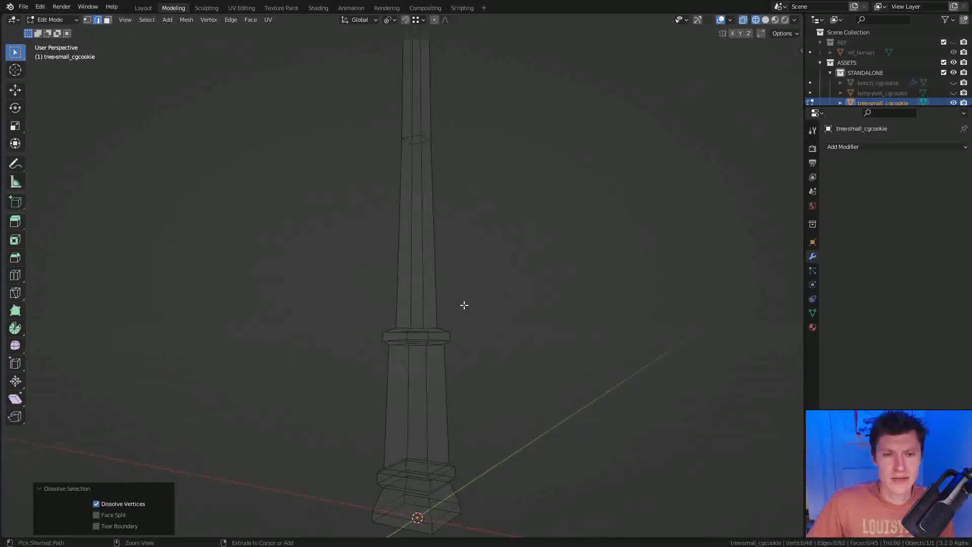
{"action": "scroll", "coordinate": [484, 278], "scroll_direction": "up", "scroll_amount": 1}
{"action": "mouse_move", "coordinate": [514, 284]}
{"action": "right_mouse_down", "text": "ctrl"}
{"action": "mouse_move", "coordinate": [379, 321]}
{"action": "mouse_move", "coordinate": [501, 349]}
{"action": "right_mouse_up", "text": "ctrl"}
{"action": "scroll", "coordinate": [454, 326], "scroll_direction": "up", "scroll_amount": 3}
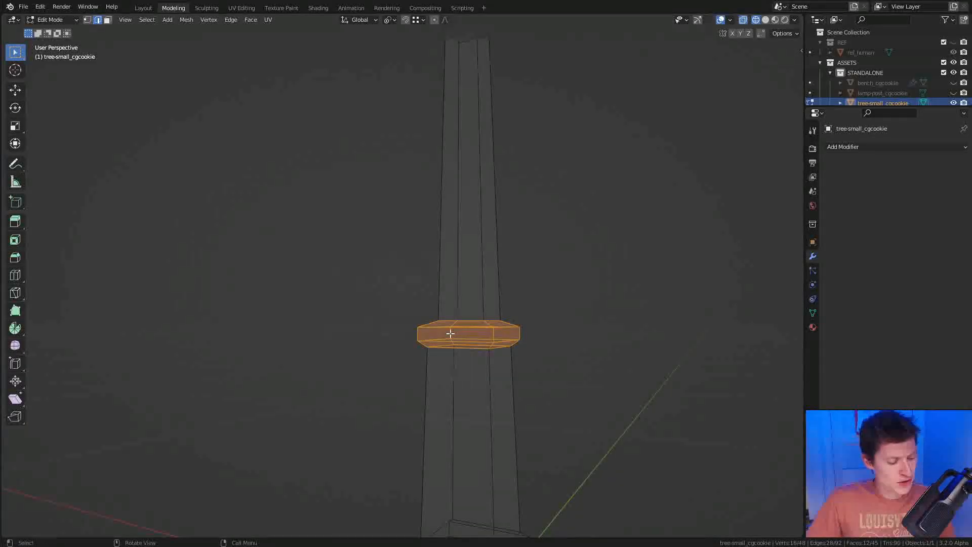
{"action": "left_click", "coordinate": [450, 333], "text": "ctrl+alt"}
{"action": "middle_click_drag", "start_coordinate": [450, 330], "coordinate": [456, 306]}
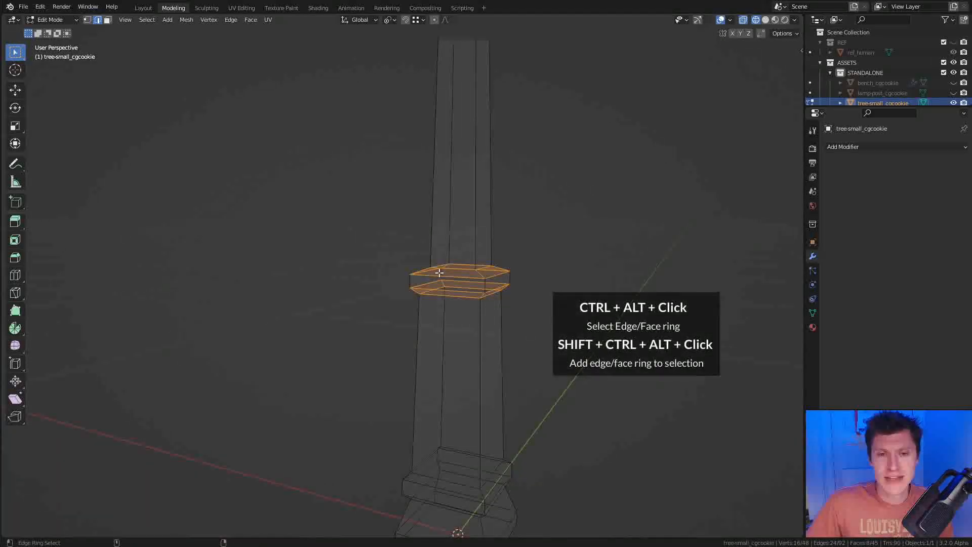
{"action": "left_click", "coordinate": [480, 286], "text": "ctrl+alt"}
{"action": "left_click", "coordinate": [482, 295], "text": "ctrl+alt"}
{"action": "middle_click_drag", "start_coordinate": [482, 295], "coordinate": [473, 219]}
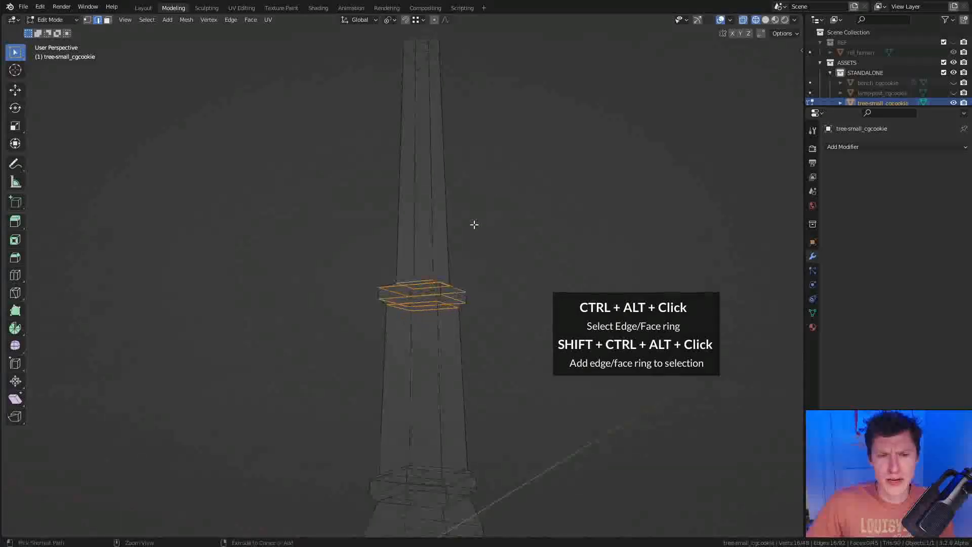
{"action": "scroll", "coordinate": [501, 269], "scroll_direction": "up", "scroll_amount": 2}
{"action": "middle_click_drag", "start_coordinate": [515, 295], "coordinate": [490, 223]}
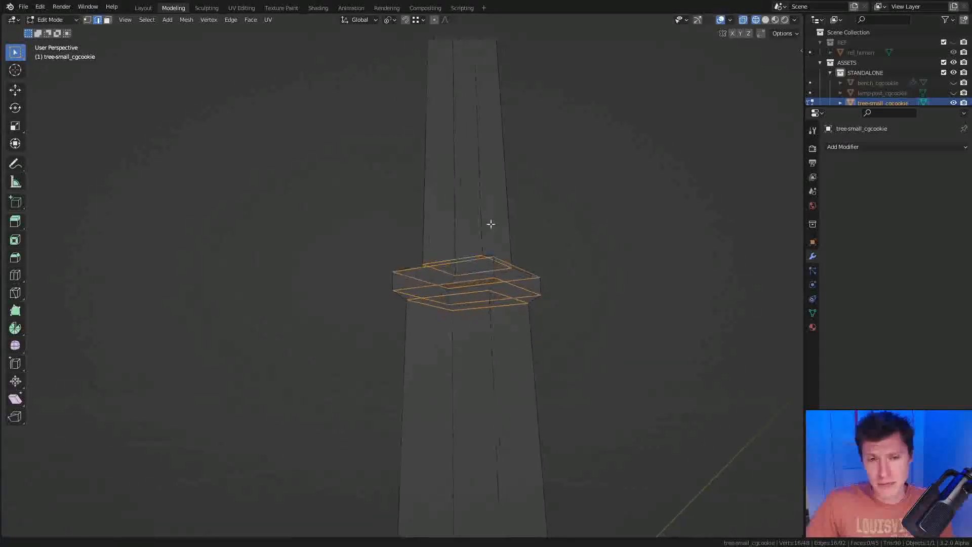
Compare edge loop and edge ring selection on a vertical edge of the middle collar
{"action": "left_click", "coordinate": [492, 286], "text": "alt"}
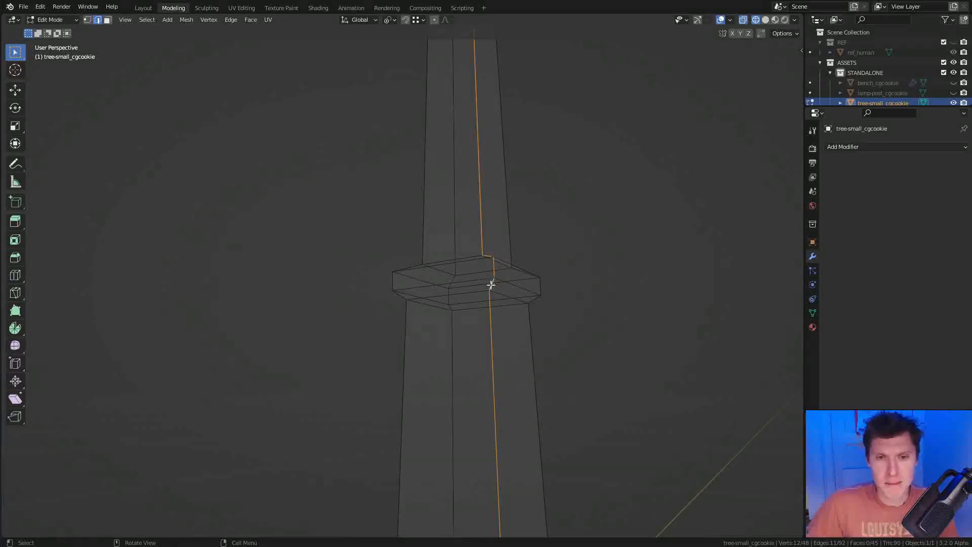
{"action": "left_click", "coordinate": [491, 287]}
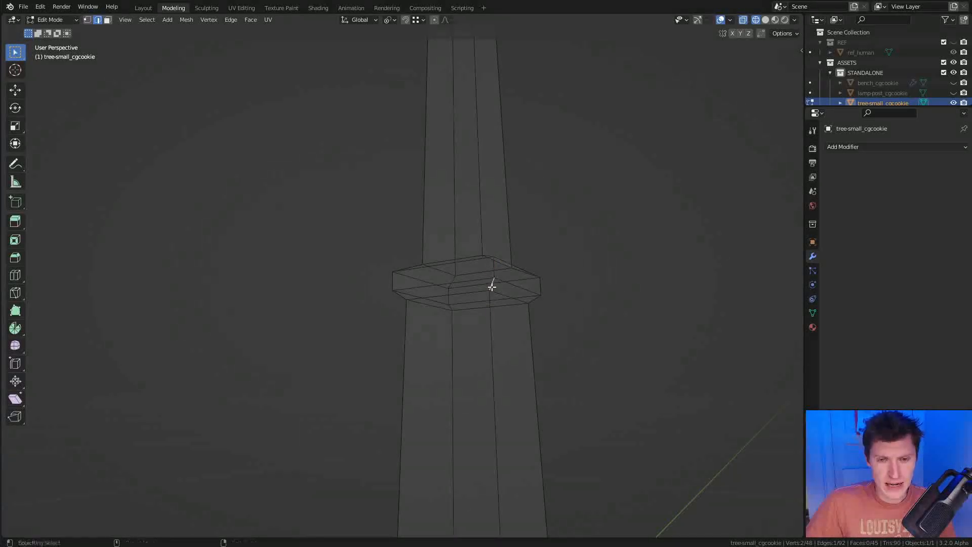
{"action": "middle_click_drag", "start_coordinate": [491, 287], "coordinate": [551, 244]}
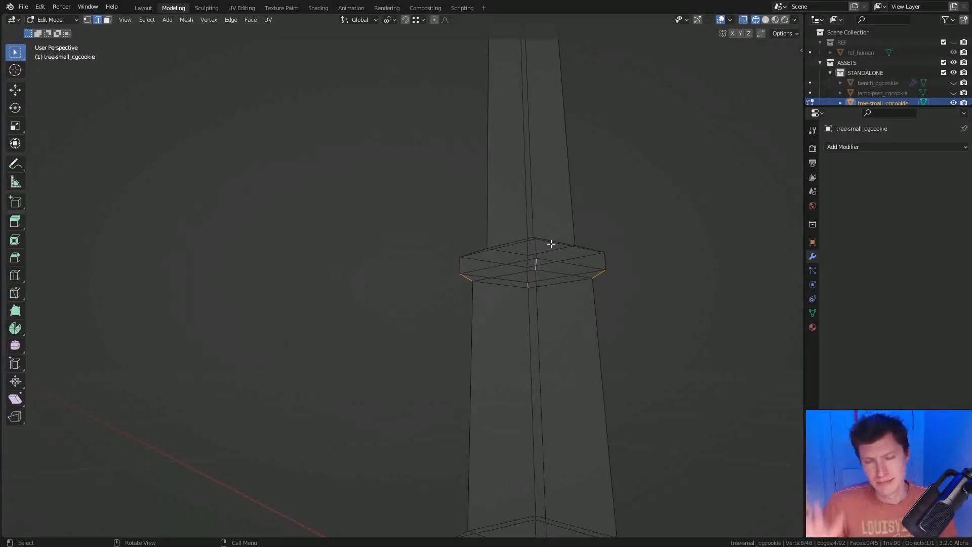
Ring-select all horizontal edge loops of the remaining middle collar together and dissolve them
{"action": "middle_click_drag", "start_coordinate": [551, 266], "coordinate": [568, 226]}
{"action": "mouse_move", "coordinate": [568, 226]}
{"action": "right_mouse_down", "text": "ctrl"}
{"action": "mouse_move", "coordinate": [343, 252]}
{"action": "mouse_move", "coordinate": [575, 278]}
{"action": "right_mouse_up", "text": "ctrl"}
{"action": "left_click", "coordinate": [475, 272], "text": "ctrl+alt"}
{"action": "left_click", "coordinate": [476, 259], "text": "ctrl+alt+shift"}
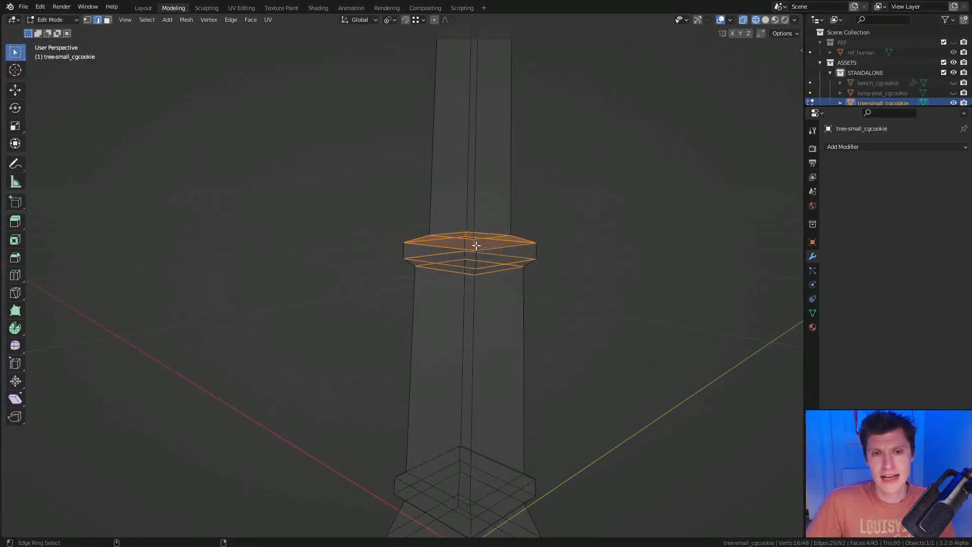
{"action": "left_click", "coordinate": [477, 245], "text": "ctrl+alt+shift"}
{"action": "key", "text": "ctrl+x"}
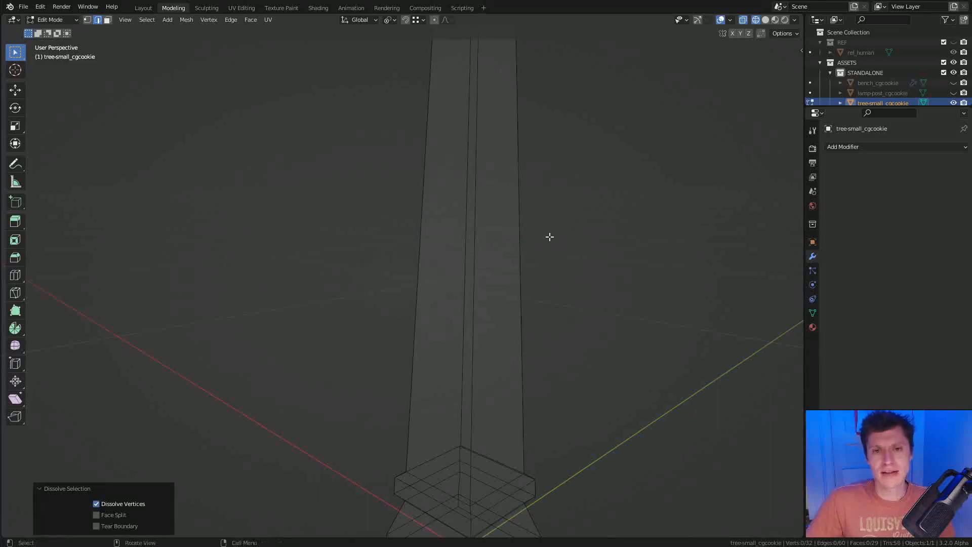
Ring-select the horizontal edge loops of the collar just above the base and delete their vertices
{"action": "scroll", "coordinate": [524, 295], "scroll_direction": "down", "scroll_amount": 3}
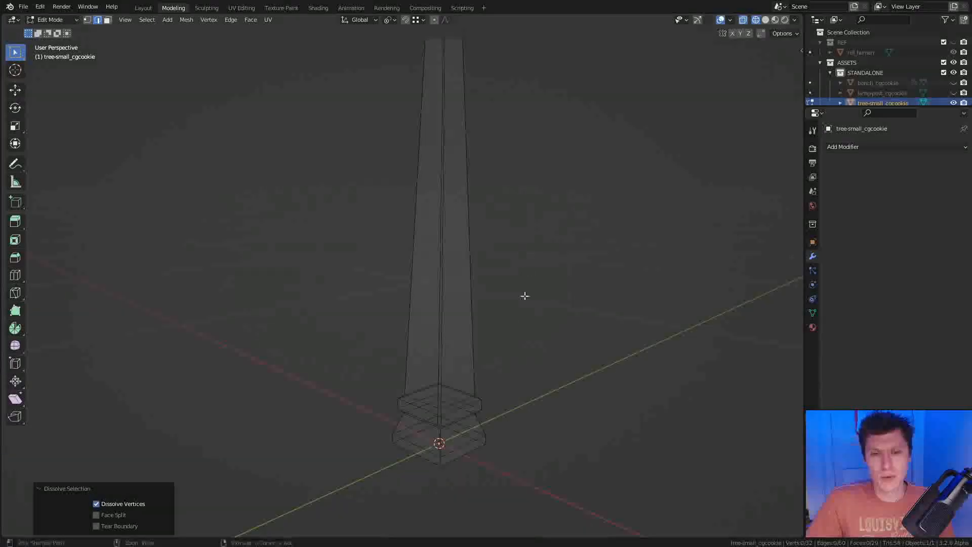
{"action": "middle_click_drag", "start_coordinate": [524, 295], "coordinate": [533, 325]}
{"action": "mouse_move", "coordinate": [537, 296]}
{"action": "right_mouse_down", "text": "ctrl"}
{"action": "mouse_move", "coordinate": [484, 372]}
{"action": "mouse_move", "coordinate": [495, 374]}
{"action": "right_mouse_up", "text": "ctrl"}
{"action": "mouse_move", "coordinate": [510, 395]}
{"action": "middle_mouse_down", "text": "ctrl"}
{"action": "mouse_move", "coordinate": [507, 362]}
{"action": "mouse_move", "coordinate": [540, 300]}
{"action": "mouse_move", "coordinate": [523, 273]}
{"action": "middle_mouse_up", "text": "ctrl"}
{"action": "left_click", "coordinate": [496, 345], "text": "ctrl+alt+shift"}
{"action": "left_click", "coordinate": [499, 356], "text": "ctrl+alt+shift"}
{"action": "left_click", "coordinate": [513, 280], "text": "ctrl+alt+shift"}
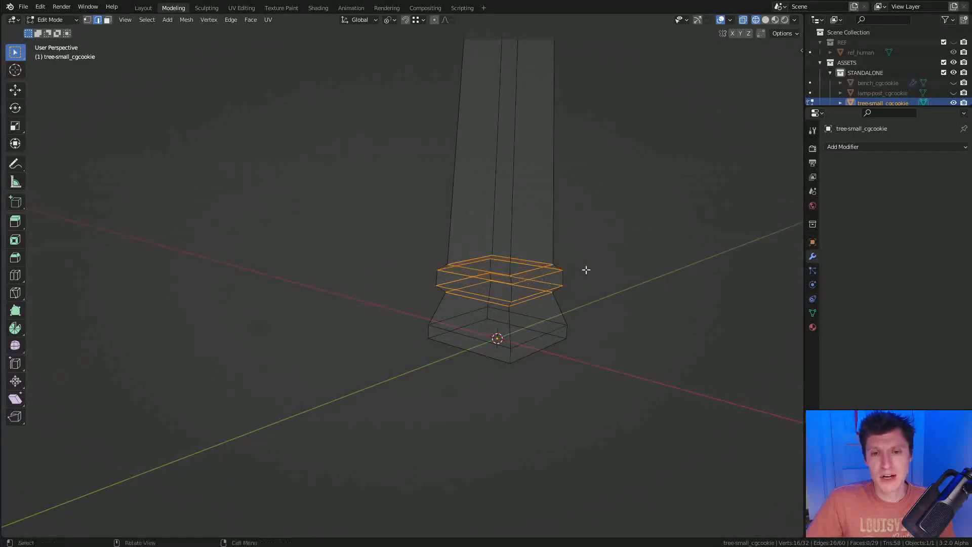
{"action": "key", "text": "x"}
{"action": "left_click", "coordinate": [545, 254]}
{"action": "scroll", "coordinate": [561, 217], "scroll_direction": "down", "scroll_amount": 4}
{"action": "middle_click_drag", "start_coordinate": [527, 170], "coordinate": [511, 322], "text": "shift"}
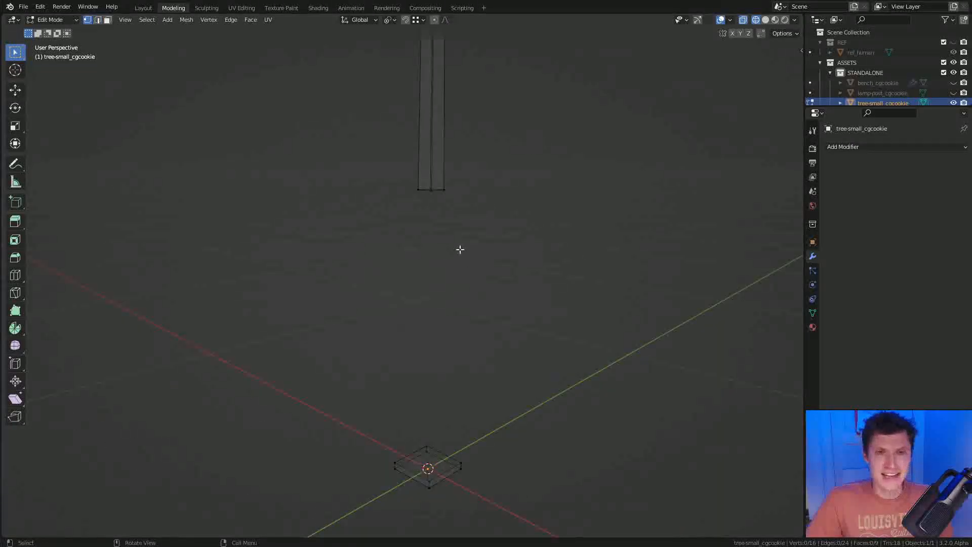
Select the open loop at the bottom of the upper post together with the top loop of the base
{"action": "left_click", "coordinate": [433, 195], "text": "alt"}
{"action": "middle_click_drag", "start_coordinate": [450, 317], "coordinate": [438, 253]}
{"action": "left_click", "coordinate": [416, 327], "text": "alt+shift"}
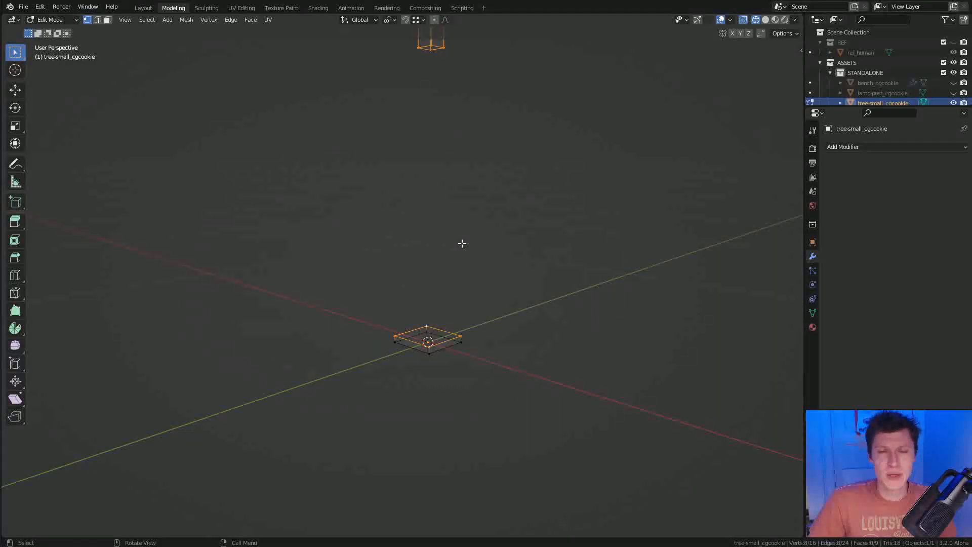
Check in the add-on preferences whether LoopTools is enabled
{"action": "left_click", "coordinate": [41, 7]}
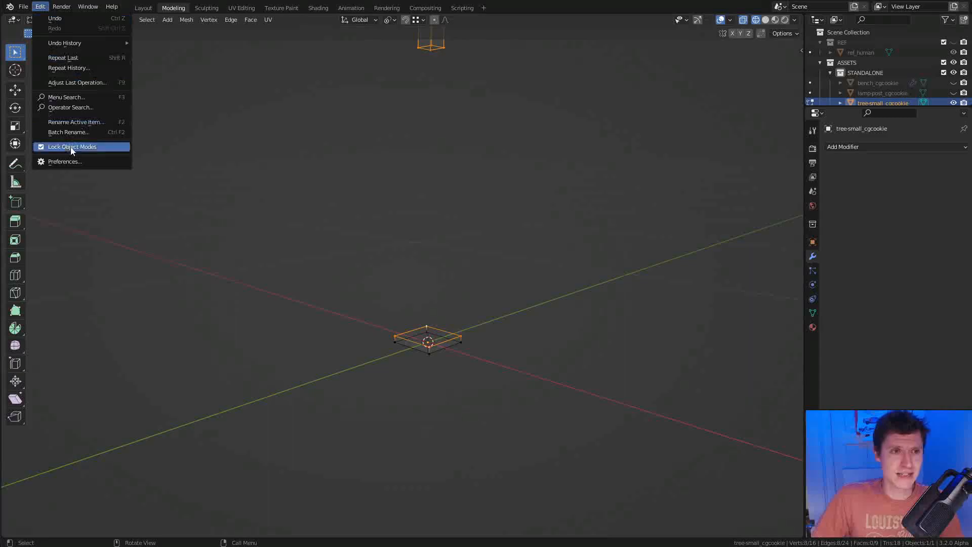
{"action": "left_click", "coordinate": [64, 161]}
{"action": "left_click_drag", "start_coordinate": [241, 26], "coordinate": [429, 125]}
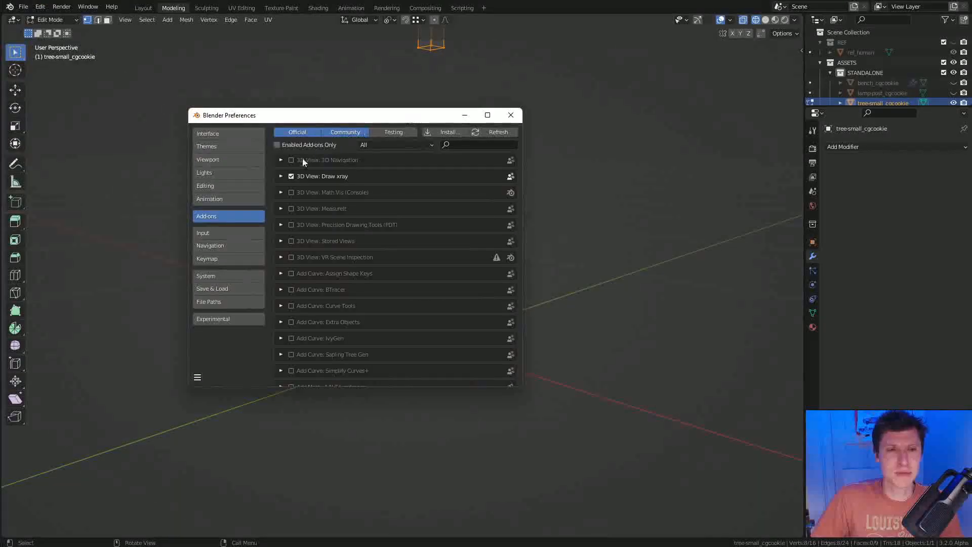
{"action": "type", "text": "loo"}
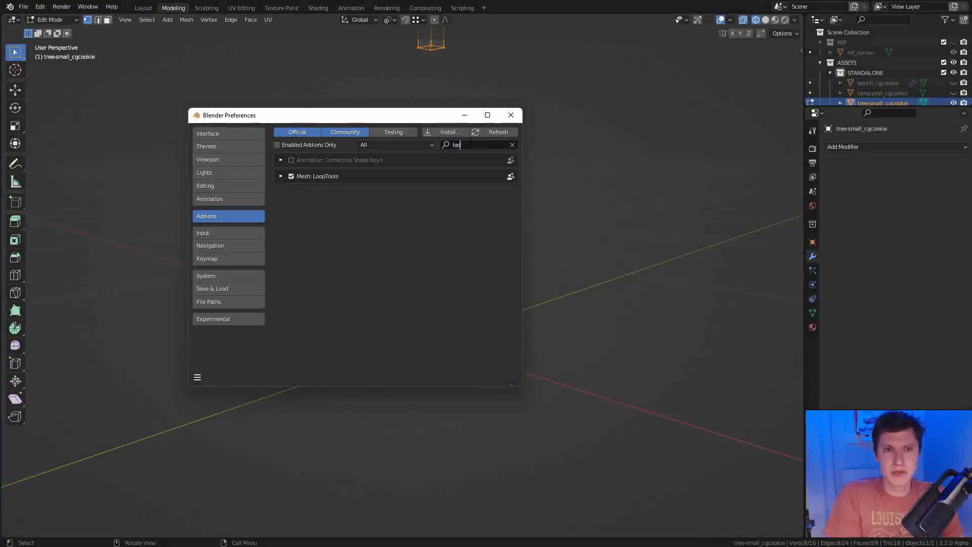
{"action": "left_click", "coordinate": [511, 116]}
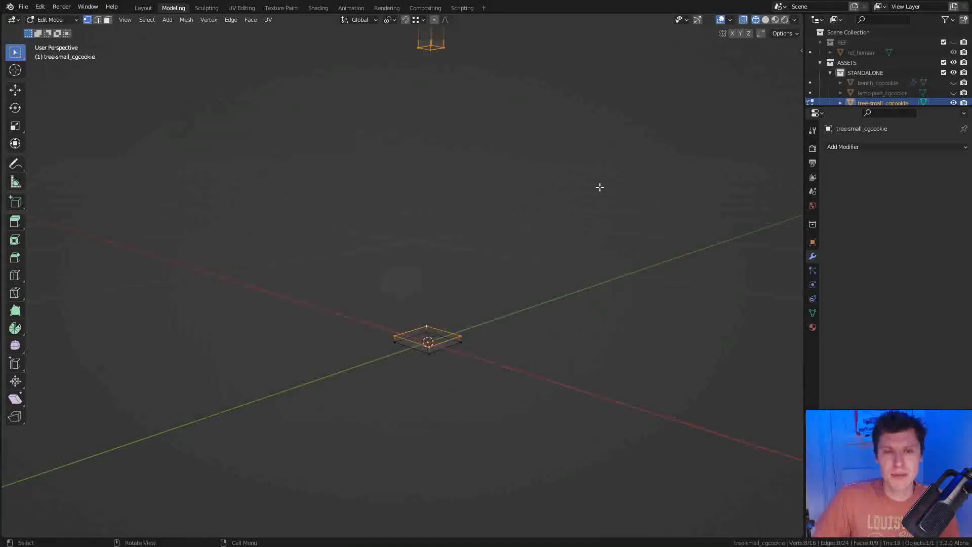
Bridge the post's open bottom loop to the base's top loop with LoopTools Bridge
{"action": "middle_click_drag", "start_coordinate": [467, 179], "coordinate": [435, 228], "text": "shift"}
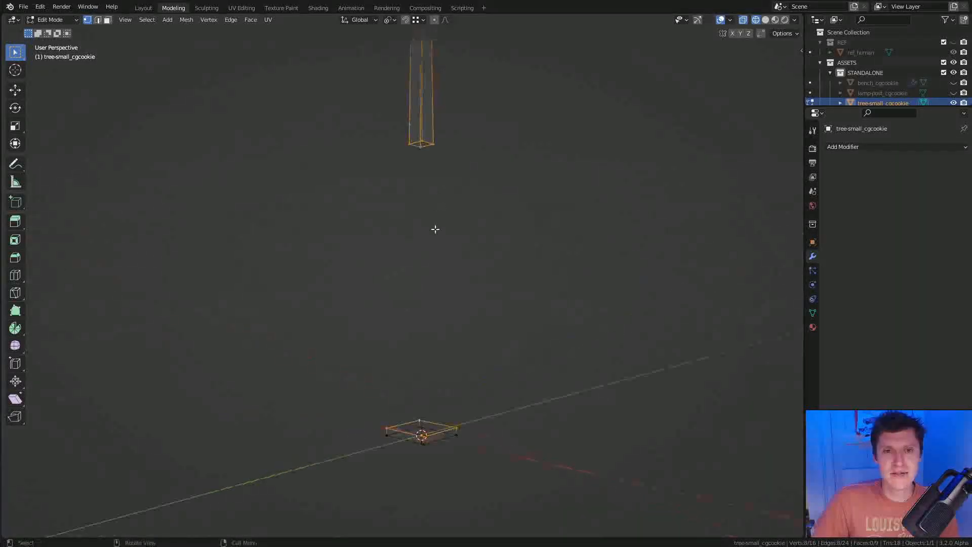
{"action": "right_click", "coordinate": [431, 200]}
{"action": "mouse_move", "coordinate": [409, 178]}
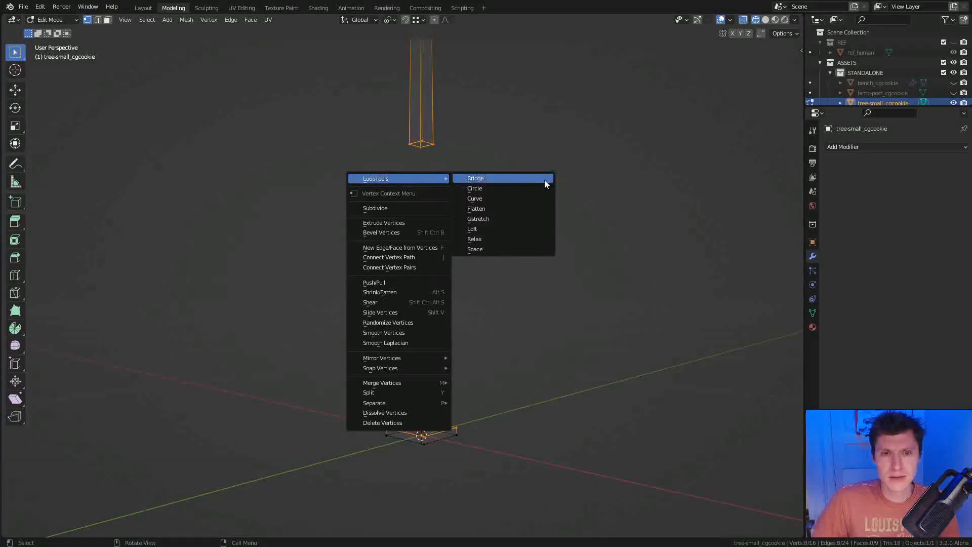
{"action": "left_click", "coordinate": [505, 180]}
{"action": "middle_click_drag", "start_coordinate": [525, 251], "coordinate": [471, 248], "text": "shift"}
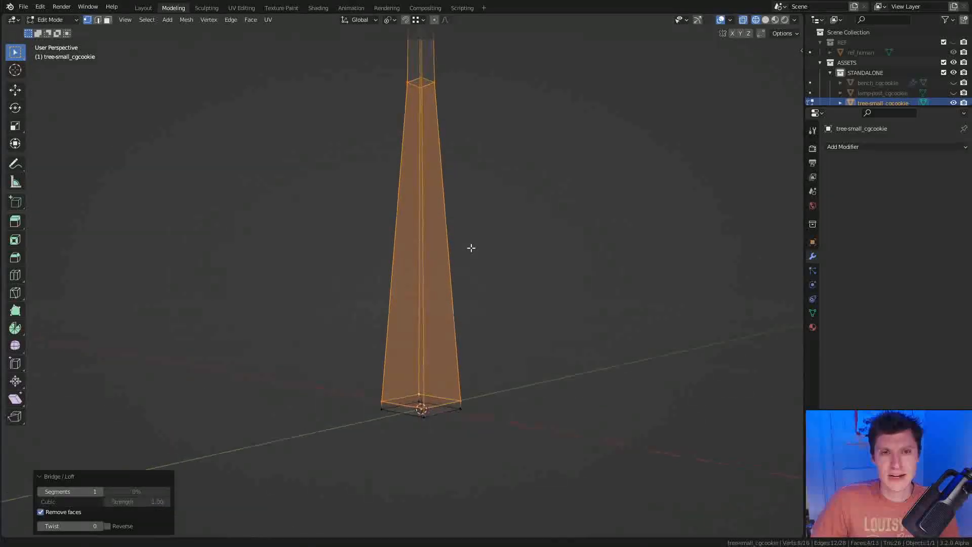
Select the loop at the upper end of the bridged section, and undo back to before the bridge
{"action": "left_click", "coordinate": [423, 78], "text": "alt"}
{"action": "middle_click_drag", "start_coordinate": [437, 91], "coordinate": [436, 114], "text": "shift"}
{"action": "left_click", "coordinate": [432, 104], "text": "alt"}
{"action": "key", "text": "ctrl+z"}
{"action": "key", "text": "ctrl+z"}
{"action": "key", "text": "ctrl+z"}
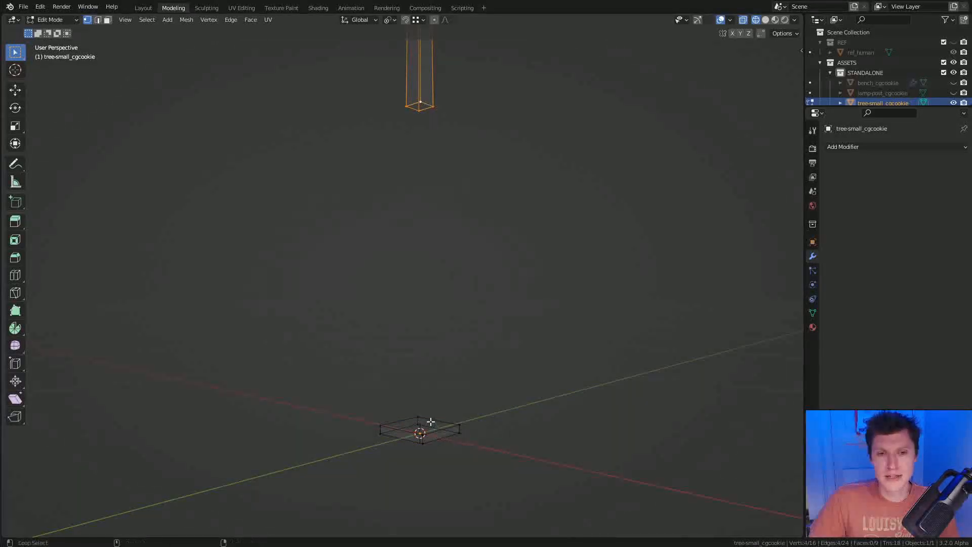
With both open loops selected, fill the gap between post and base again using LoopTools Bridge
{"action": "right_click", "coordinate": [490, 261]}
{"action": "mouse_move", "coordinate": [490, 262]}
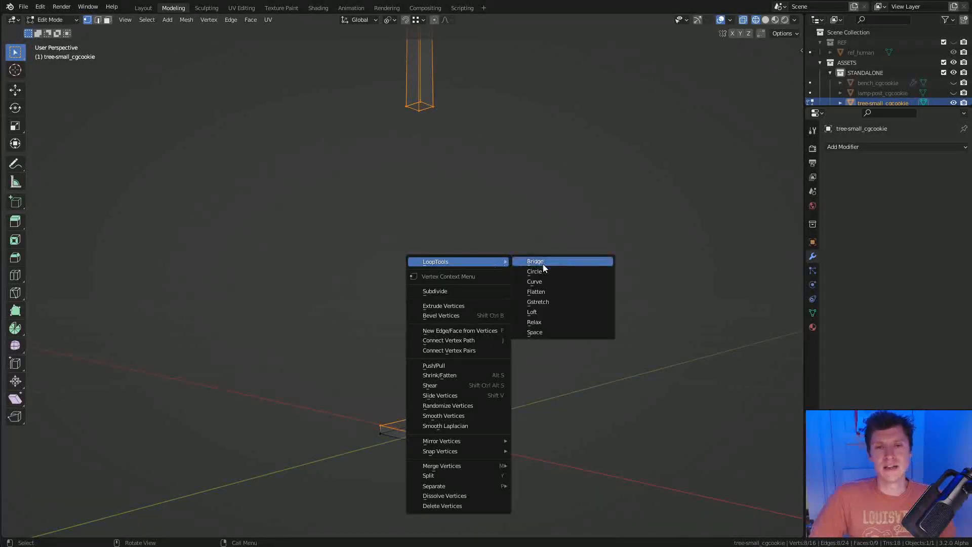
{"action": "left_click", "coordinate": [543, 263]}
Add one edge loop slightly below the middle of the bridged section and scale it down to taper the trunk
{"action": "key", "text": "ctrl+r"}
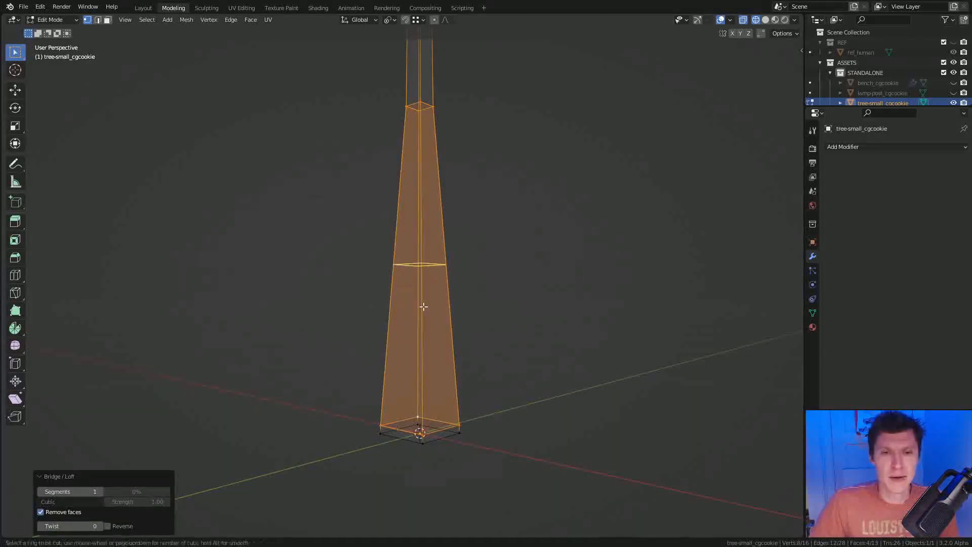
{"action": "left_click", "coordinate": [423, 307]}
{"action": "left_click", "coordinate": [425, 328]}
{"action": "key", "text": "s"}
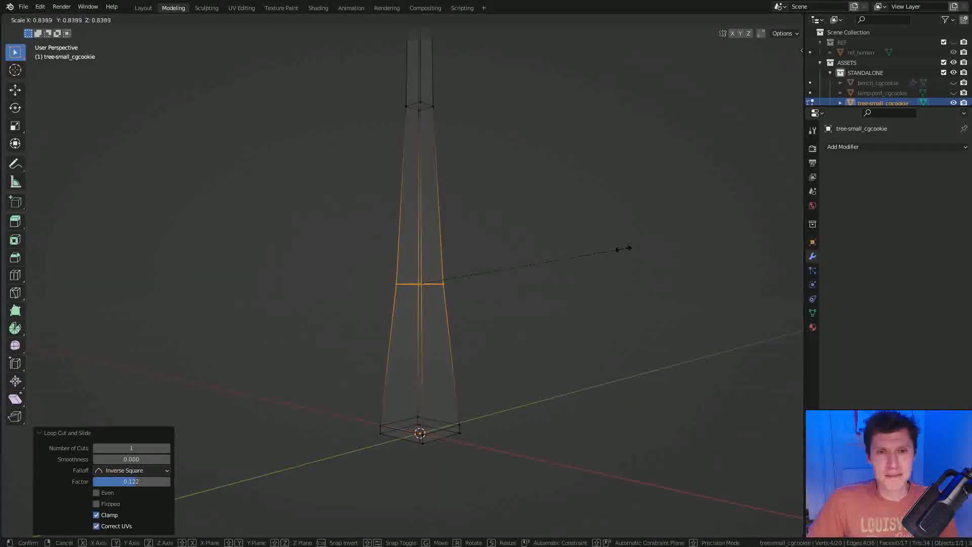
{"action": "left_click", "coordinate": [608, 258]}
Add another edge loop just above the base and scale it down slightly
{"action": "scroll", "coordinate": [549, 293], "scroll_direction": "down", "scroll_amount": 2}
{"action": "key", "text": "s"}
{"action": "key", "text": "o"}
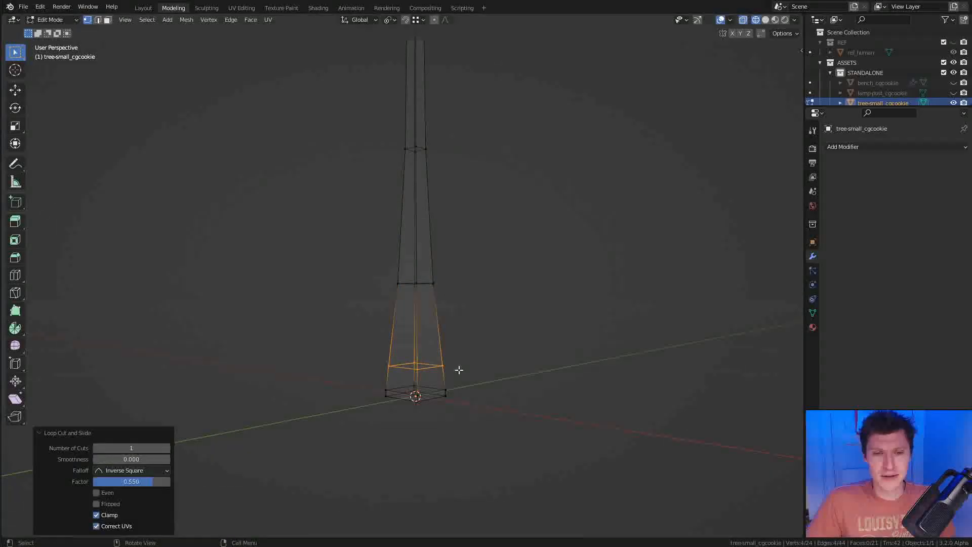
{"action": "left_click", "coordinate": [555, 343]}
Try dissolving the loop just above the base in vertex select mode, and undo it
{"action": "left_click", "coordinate": [429, 286], "text": "alt"}
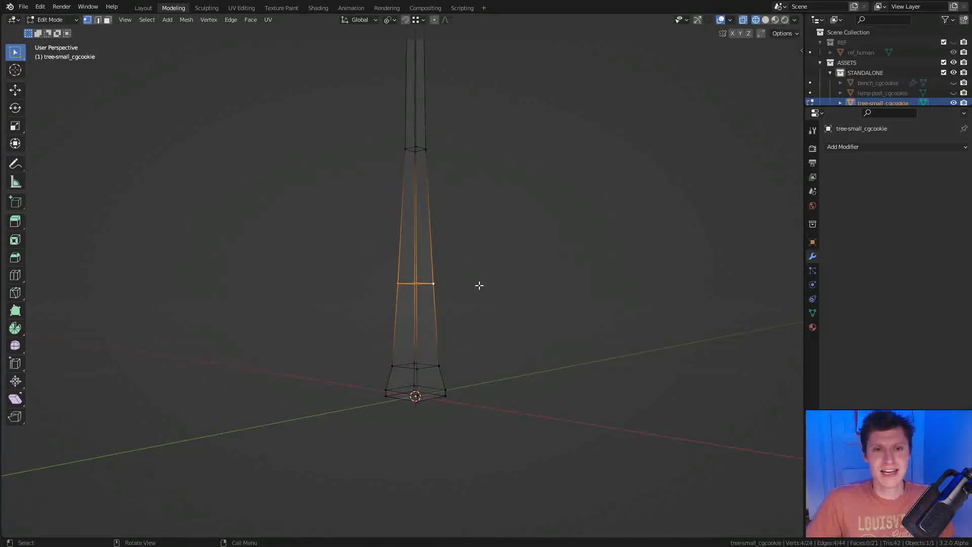
{"action": "middle_click_drag", "start_coordinate": [481, 301], "coordinate": [454, 293], "text": "ctrl"}
{"action": "key", "text": "a"}
{"action": "key", "text": "a"}
{"action": "mouse_move", "coordinate": [466, 354]}
{"action": "right_mouse_down", "text": "ctrl"}
{"action": "mouse_move", "coordinate": [356, 365]}
{"action": "mouse_move", "coordinate": [480, 366]}
{"action": "right_mouse_up", "text": "ctrl"}
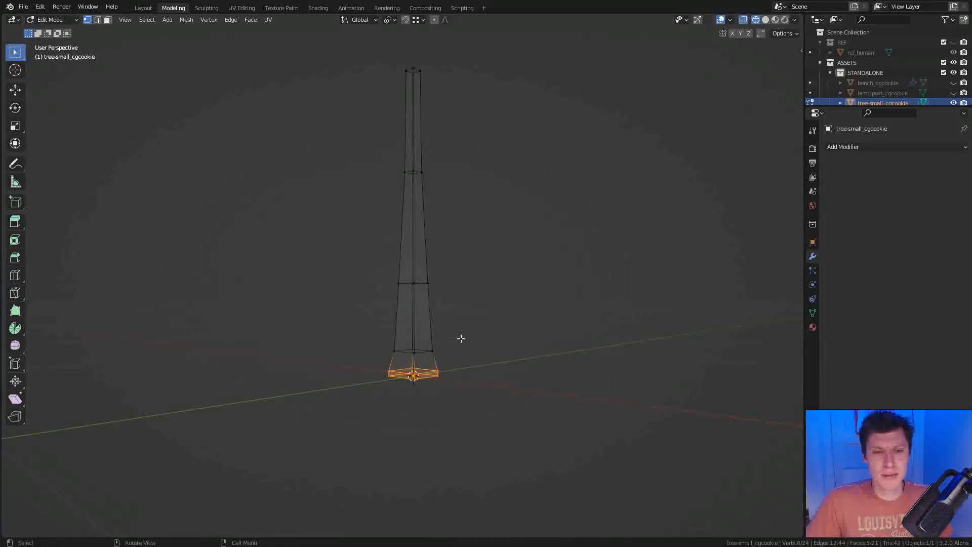
{"action": "key", "text": "ctrl+x"}
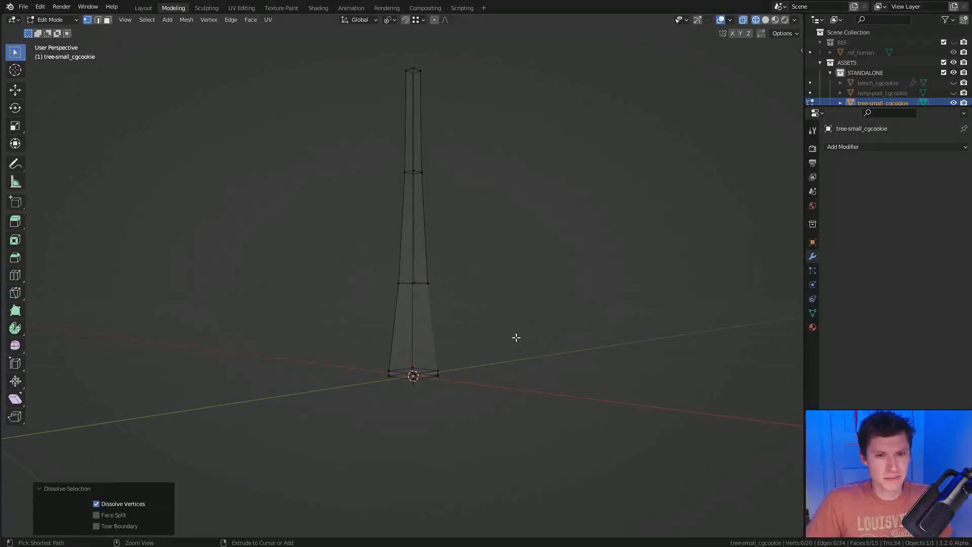
{"action": "middle_click_drag", "start_coordinate": [516, 337], "coordinate": [495, 325]}
{"action": "key", "text": "ctrl+z"}
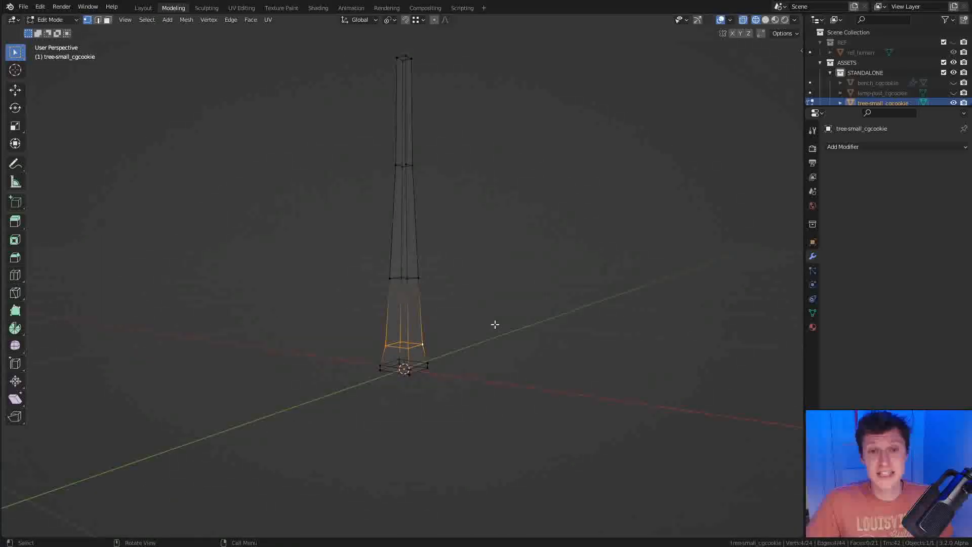
In edge select mode, dissolve the loop just above the base and the upper loop of the base block
{"action": "key", "text": "2"}
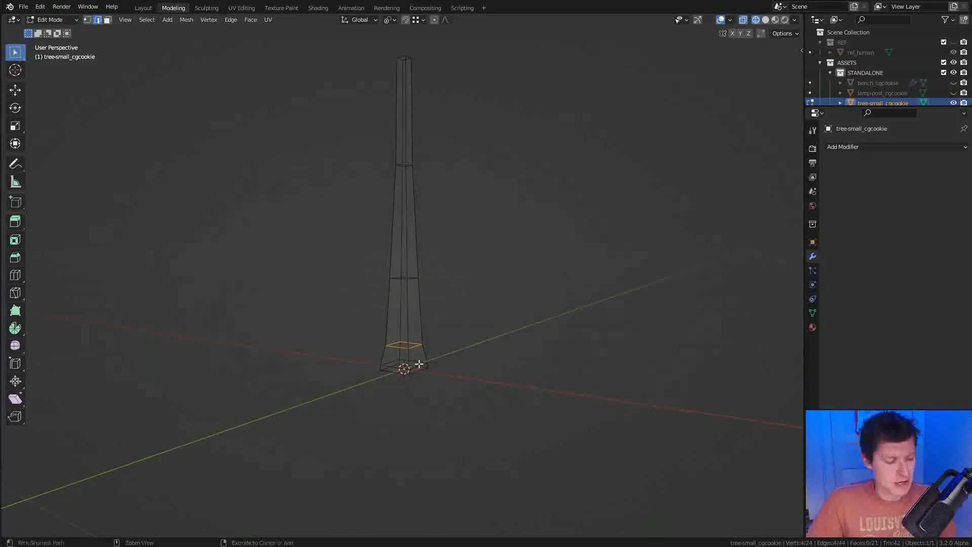
{"action": "key", "text": "ctrl+x"}
{"action": "middle_click_drag", "start_coordinate": [434, 351], "coordinate": [436, 364]}
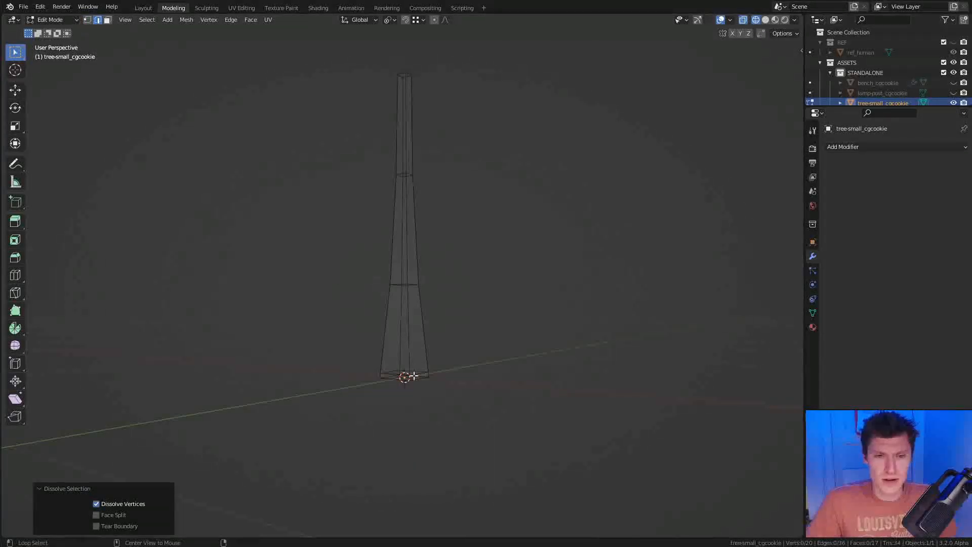
{"action": "left_click", "coordinate": [414, 373], "text": "alt"}
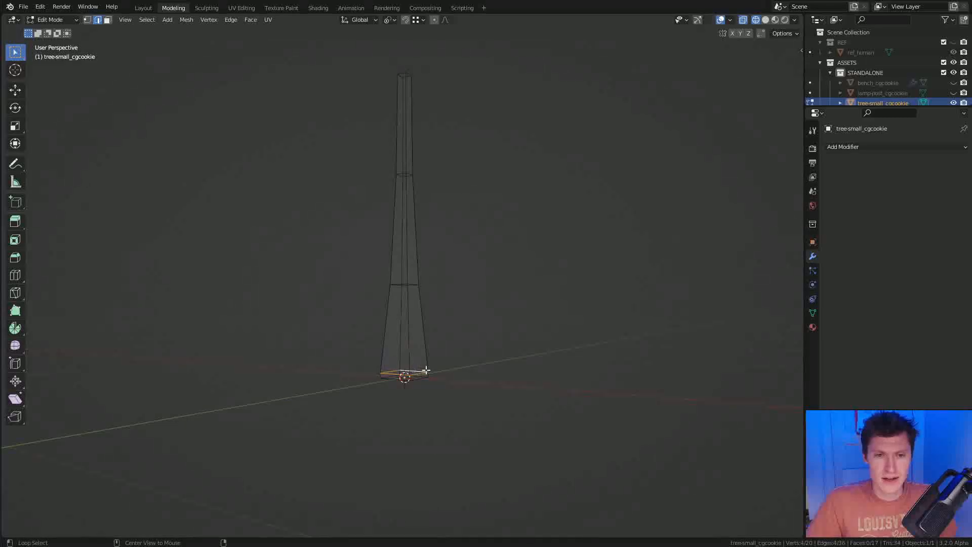
{"action": "key", "text": "ctrl+x"}
Scale down the trunk's bottom edge loop to narrow its foot
{"action": "mouse_move", "coordinate": [434, 349]}
{"action": "middle_mouse_down", "text": "ctrl"}
{"action": "mouse_move", "coordinate": [476, 326]}
{"action": "mouse_move", "coordinate": [436, 248]}
{"action": "mouse_move", "coordinate": [420, 351]}
{"action": "middle_mouse_up", "text": "ctrl"}
{"action": "left_click", "coordinate": [422, 373], "text": "alt"}
{"action": "key", "text": "s"}
{"action": "left_click", "coordinate": [474, 313]}
Scale the trunk's lower middle edge loop slightly to even out the taper, and return to Object Mode
{"action": "left_click", "coordinate": [414, 285], "text": "alt"}
{"action": "key", "text": "s"}
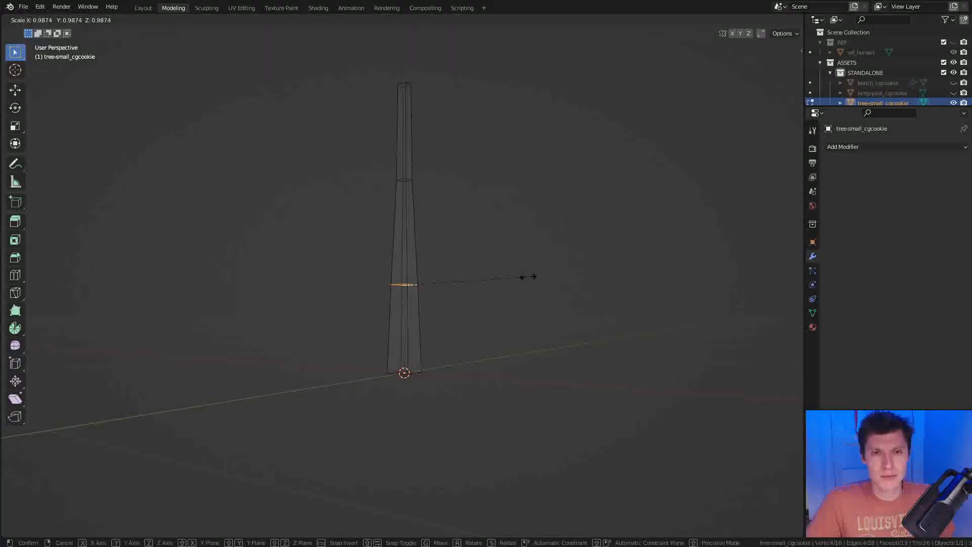
{"action": "left_click", "coordinate": [514, 278]}
{"action": "middle_click_drag", "start_coordinate": [458, 265], "coordinate": [460, 197]}
{"action": "key", "text": "Tab"}
{"action": "middle_click_drag", "start_coordinate": [520, 204], "coordinate": [485, 184]}
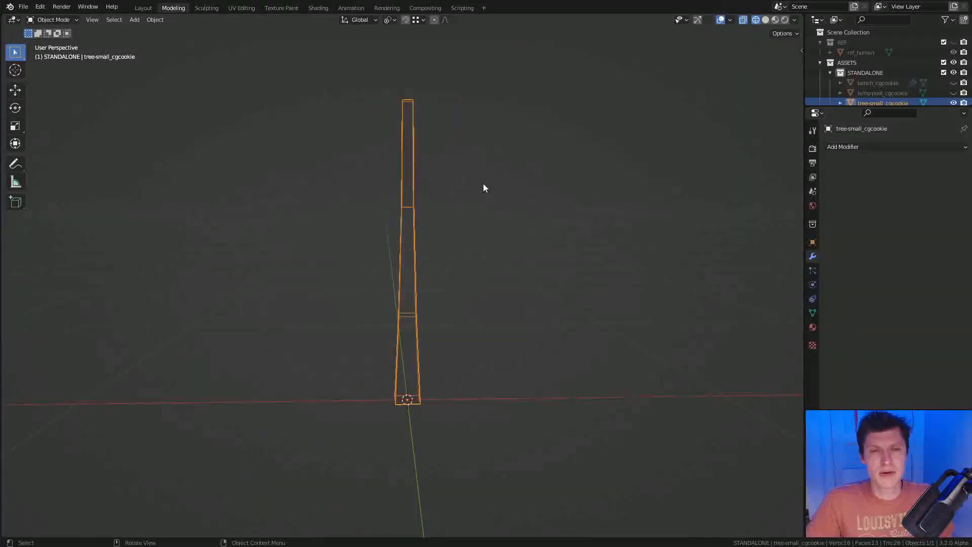
Set the transform pivot to Median Point and delete all trunk vertices above the bottom face in Edit Mode
{"action": "left_click", "coordinate": [389, 19]}
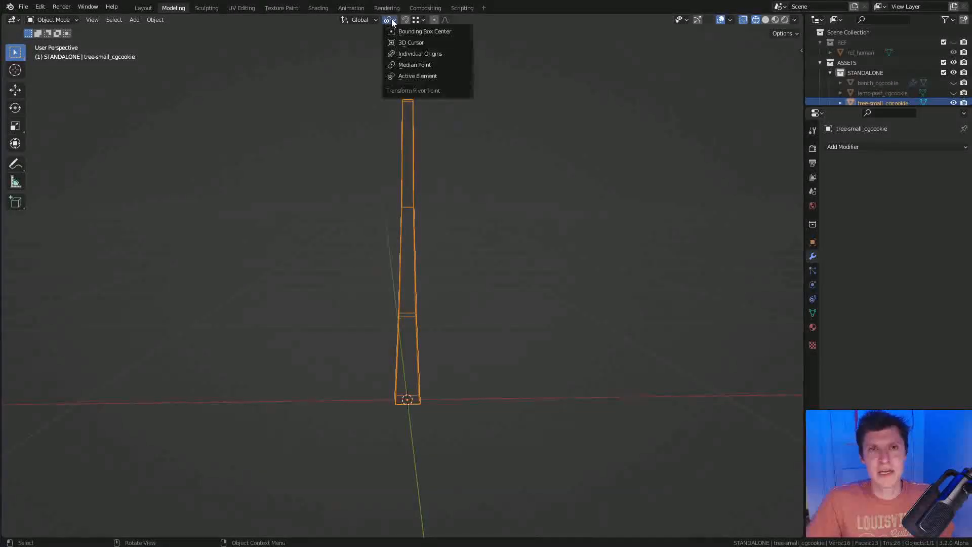
{"action": "left_click", "coordinate": [417, 65]}
{"action": "key", "text": "Tab"}
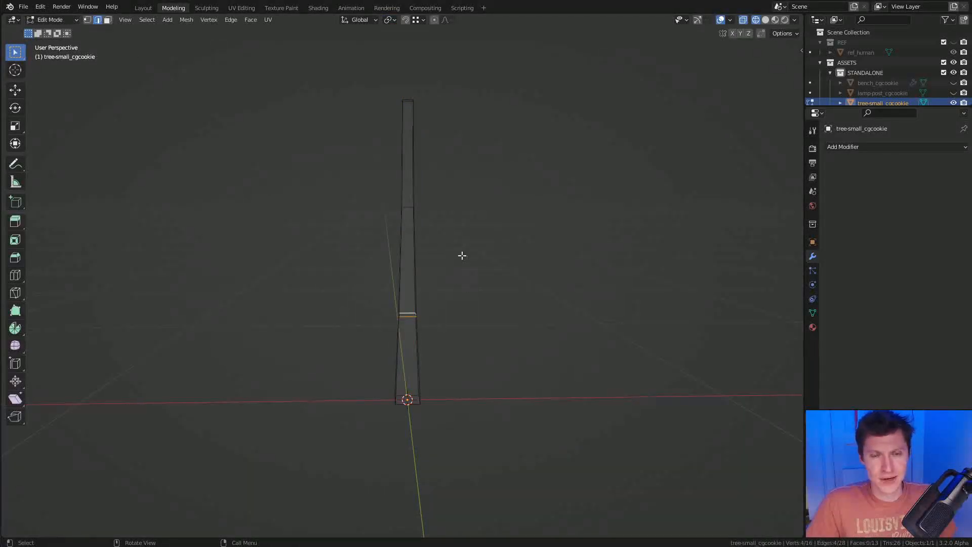
{"action": "mouse_move", "coordinate": [453, 77]}
{"action": "right_mouse_down", "text": "ctrl"}
{"action": "mouse_move", "coordinate": [387, 341]}
{"action": "mouse_move", "coordinate": [553, 318]}
{"action": "right_mouse_up", "text": "ctrl"}
{"action": "key", "text": "x"}
{"action": "left_click", "coordinate": [525, 268]}
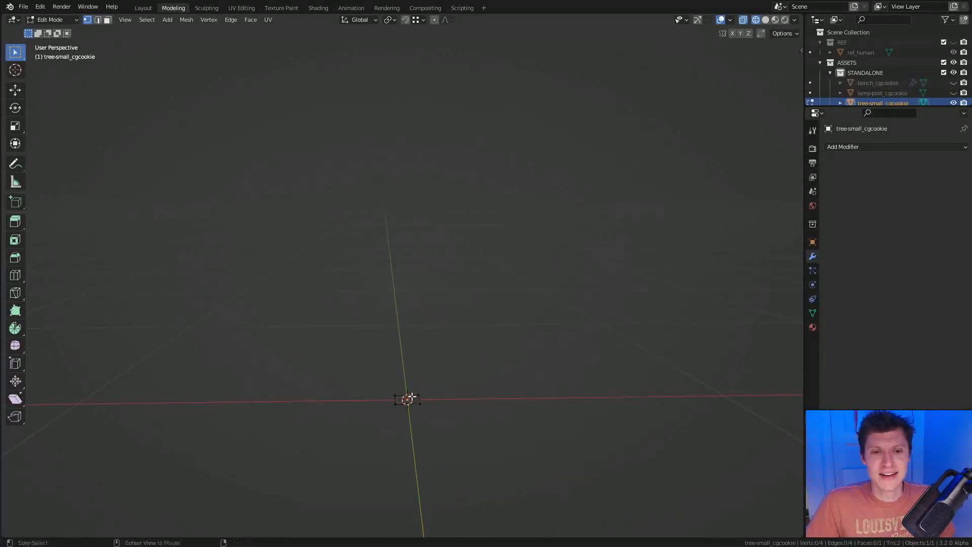
Extrude the remaining square bottom face upward about 0.9 m to form a new trunk
{"action": "key", "text": "a"}
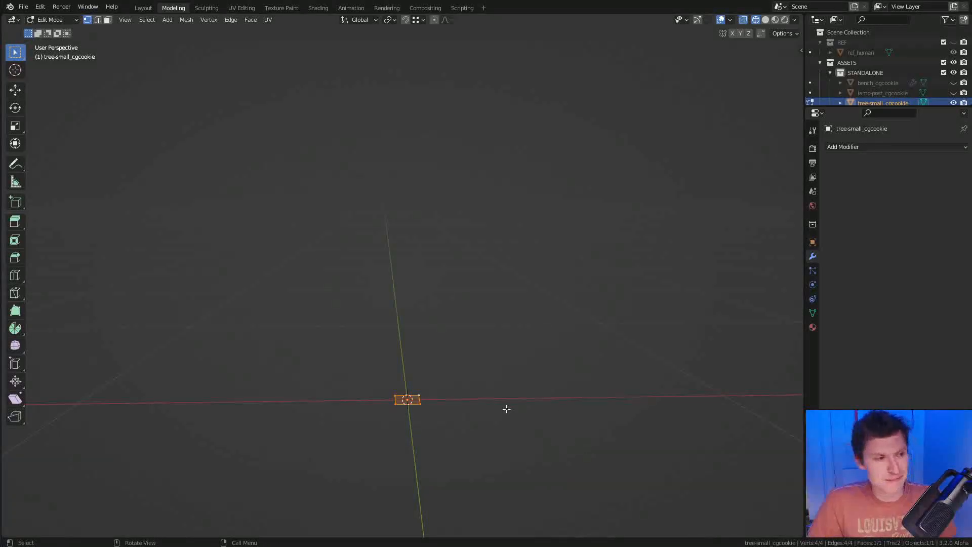
{"action": "middle_click_drag", "start_coordinate": [490, 392], "coordinate": [489, 401], "text": "shift"}
{"action": "middle_click_drag", "start_coordinate": [488, 401], "coordinate": [487, 396], "text": "ctrl"}
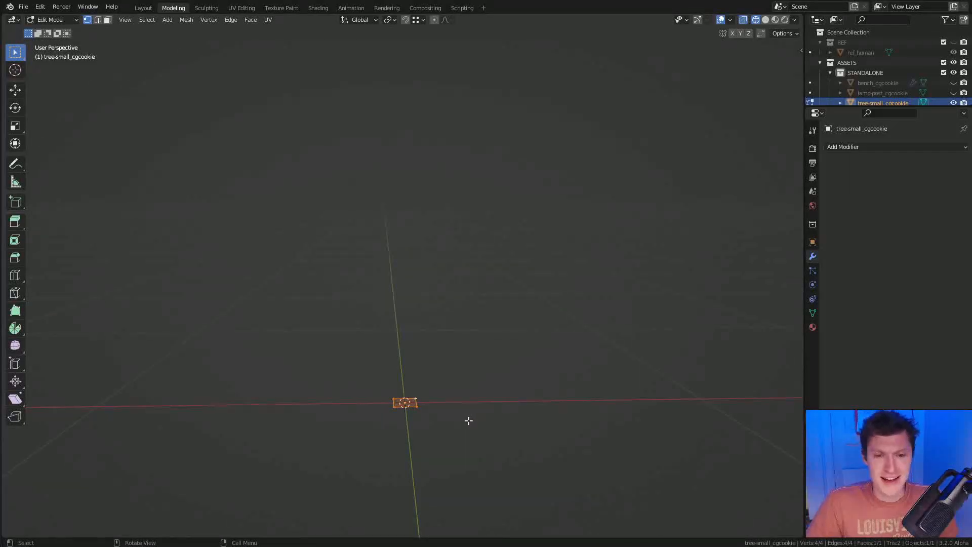
{"action": "key", "text": "e"}
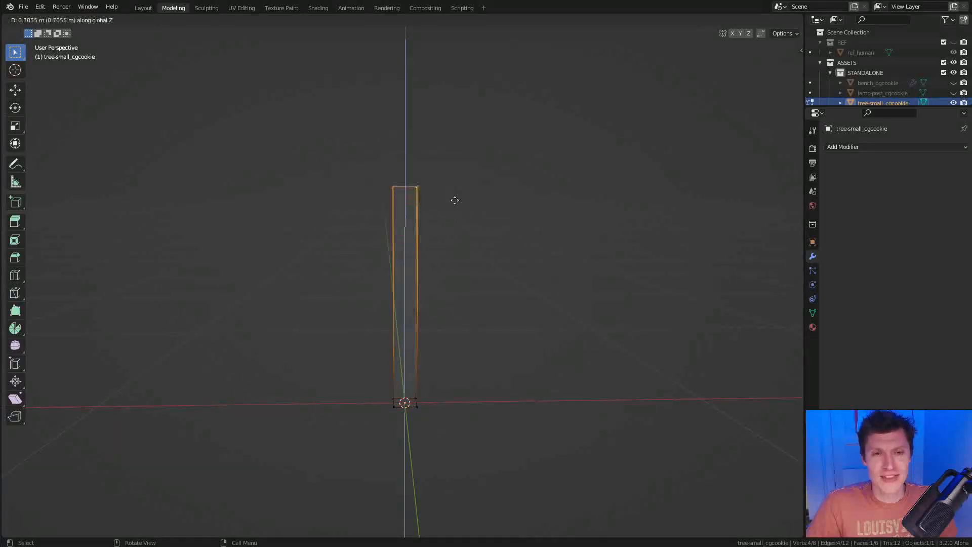
{"action": "left_click", "coordinate": [510, 154]}
Raise the trunk's top face about 0.09 m along Z and scale it to about 0.55 for a taper
{"action": "key", "text": "g"}
{"action": "key", "text": "z"}
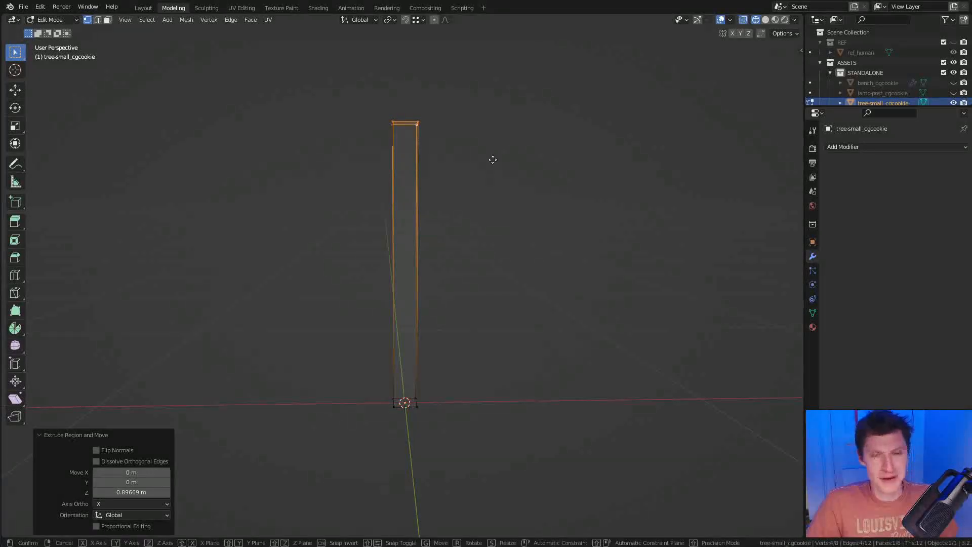
{"action": "left_click", "coordinate": [566, 117]}
{"action": "key", "text": "s"}
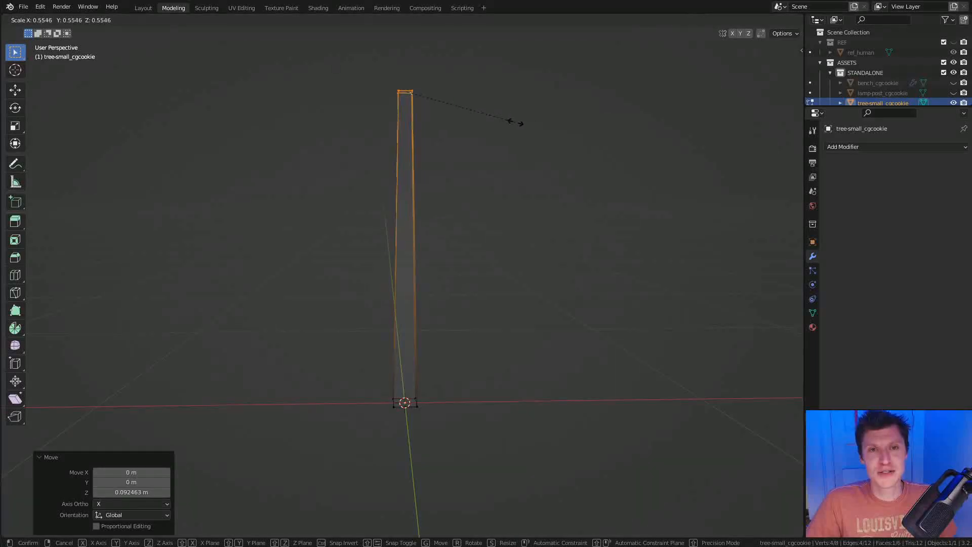
{"action": "left_click", "coordinate": [512, 120]}
Add two evenly spaced edge loops across the trunk, shrink them slightly inward with Shrink/Fatten, and clear the selection
{"action": "key", "text": "ctrl+r"}
{"action": "scroll", "coordinate": [412, 280], "scroll_direction": "up", "scroll_amount": 1}
{"action": "left_click", "coordinate": [412, 278]}
{"action": "right_click", "coordinate": [586, 282]}
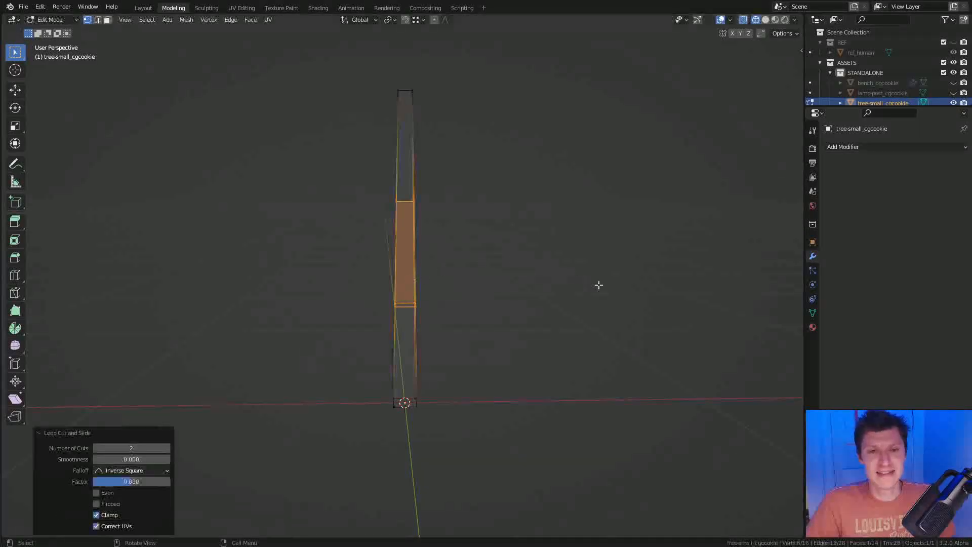
{"action": "key", "text": "alt+s"}
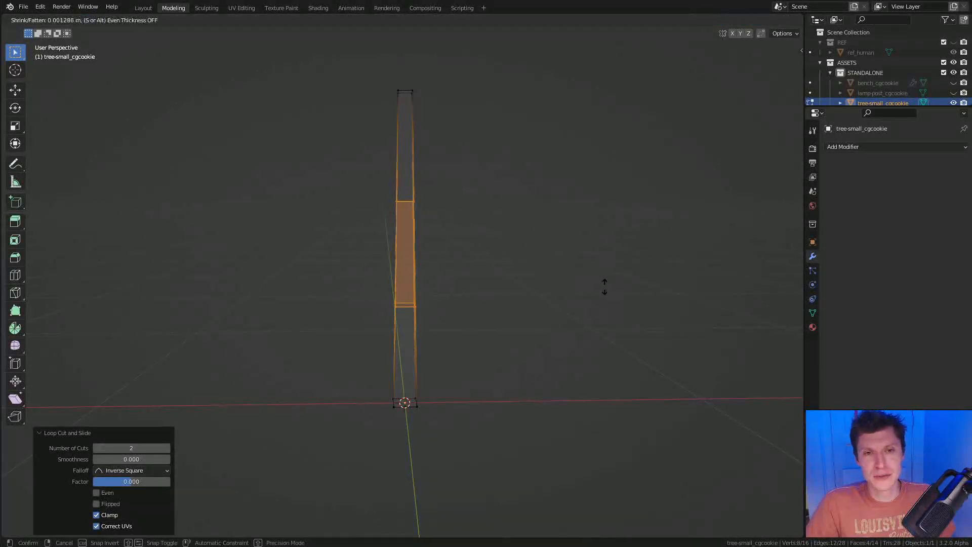
{"action": "left_click", "coordinate": [603, 277]}
{"action": "middle_click_drag", "start_coordinate": [513, 265], "coordinate": [477, 215]}
{"action": "key", "text": "alt+a"}
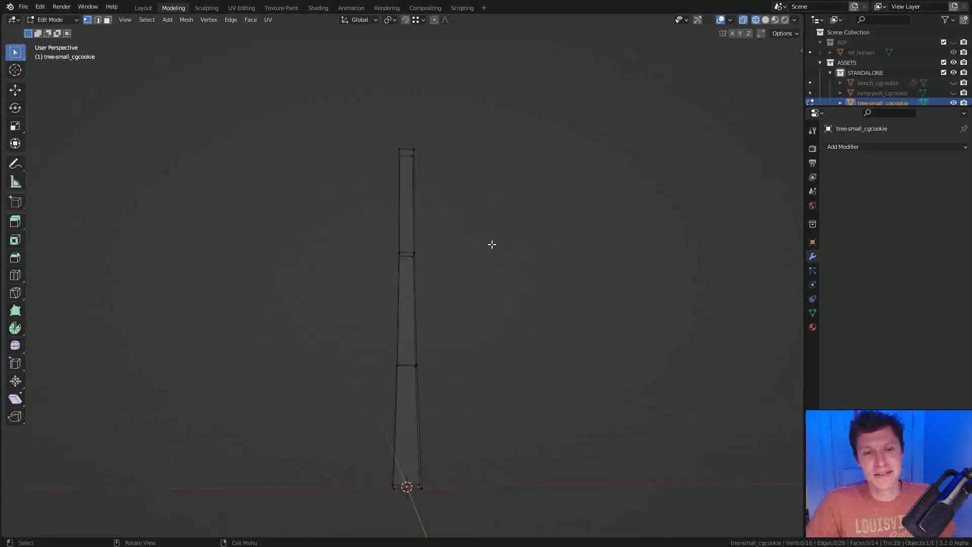
Return to Object Mode and inspect the tapered trunk in solid shading
{"action": "key", "text": "Tab"}
{"action": "mouse_move", "coordinate": [509, 269]}
{"action": "middle_mouse_down"}
{"action": "mouse_move", "coordinate": [527, 257]}
{"action": "mouse_move", "coordinate": [519, 263]}
{"action": "middle_mouse_up"}
{"action": "key", "text": "z"}
{"action": "left_click", "coordinate": [635, 278]}
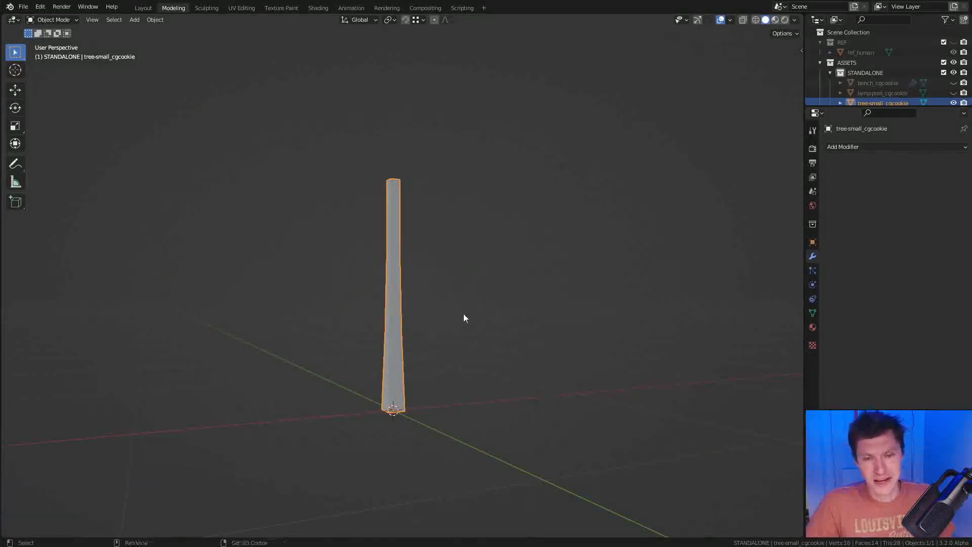
{"action": "middle_click_drag", "start_coordinate": [463, 317], "coordinate": [434, 321]}
Duplicate the trunk's bottom face in place and scale the copy up about 6.4 times as a planter base
{"action": "key", "text": "Tab"}
{"action": "scroll", "coordinate": [412, 296], "scroll_direction": "up", "scroll_amount": 2}
{"action": "key", "text": "z"}
{"action": "left_click", "coordinate": [295, 376]}
{"action": "right_click_drag", "start_coordinate": [443, 347], "coordinate": [495, 409], "text": "ctrl"}
{"action": "key", "text": "shift+z"}
{"action": "mouse_move", "coordinate": [518, 347]}
{"action": "middle_mouse_down"}
{"action": "mouse_move", "coordinate": [482, 337]}
{"action": "mouse_move", "coordinate": [523, 314]}
{"action": "middle_mouse_up"}
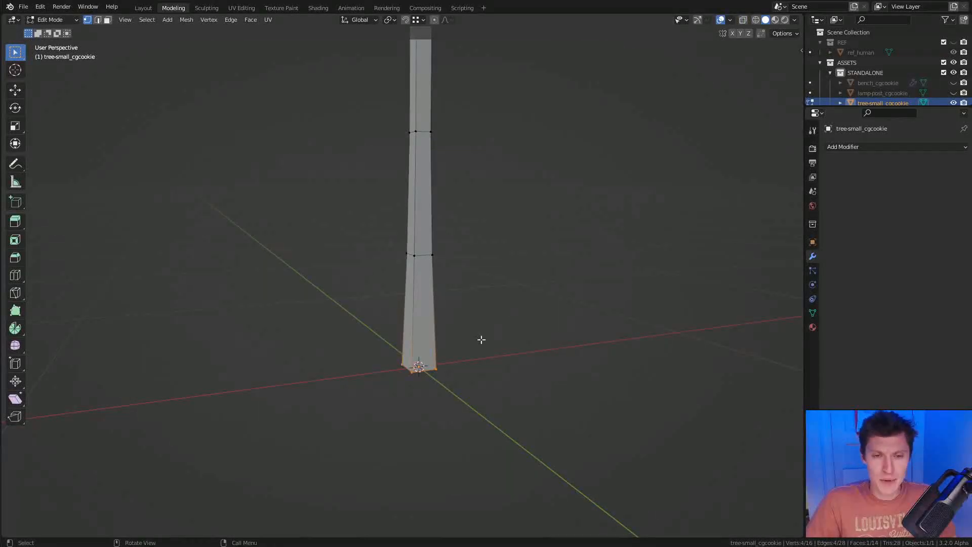
{"action": "key", "text": "shift+d"}
{"action": "right_click", "coordinate": [467, 341]}
{"action": "key", "text": "s"}
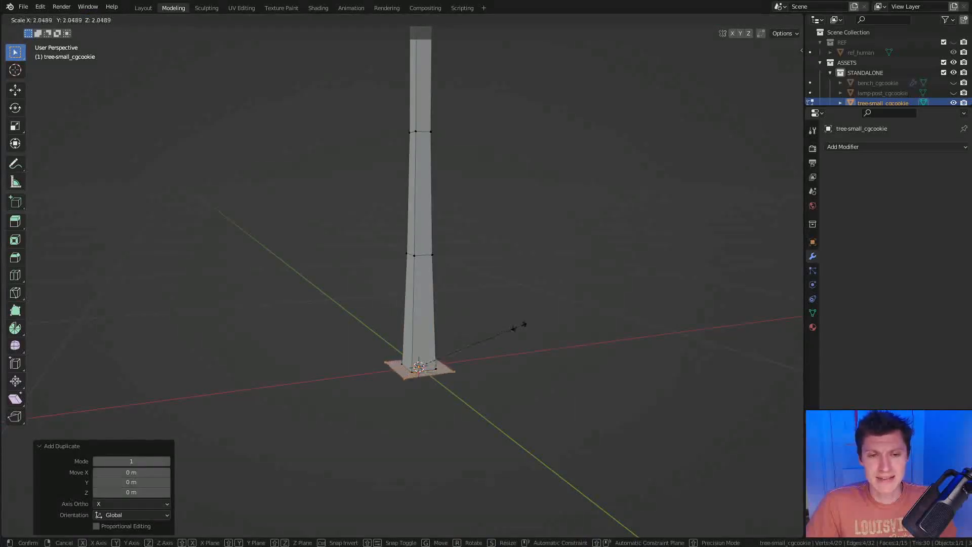
{"action": "left_click", "coordinate": [749, 276]}
Scale the planter's base face down to about 0.94
{"action": "scroll", "coordinate": [517, 251], "scroll_direction": "down", "scroll_amount": 3}
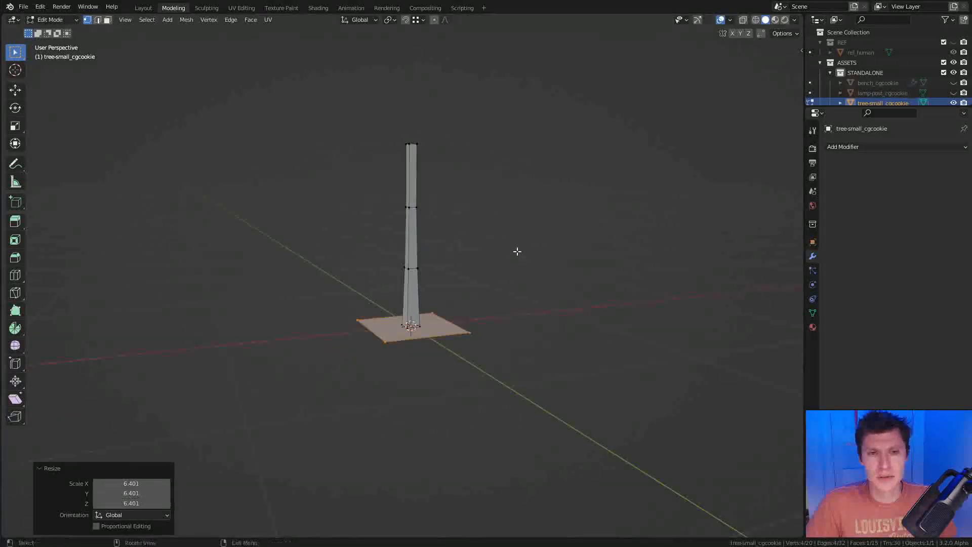
{"action": "middle_click_drag", "start_coordinate": [517, 252], "coordinate": [477, 280]}
{"action": "scroll", "coordinate": [477, 280], "scroll_direction": "up", "scroll_amount": 1}
{"action": "key", "text": "s"}
{"action": "left_click", "coordinate": [586, 264]}
Extrude the planter's base face upward about 0.036 m into a thin slab
{"action": "scroll", "coordinate": [525, 313], "scroll_direction": "up", "scroll_amount": 2}
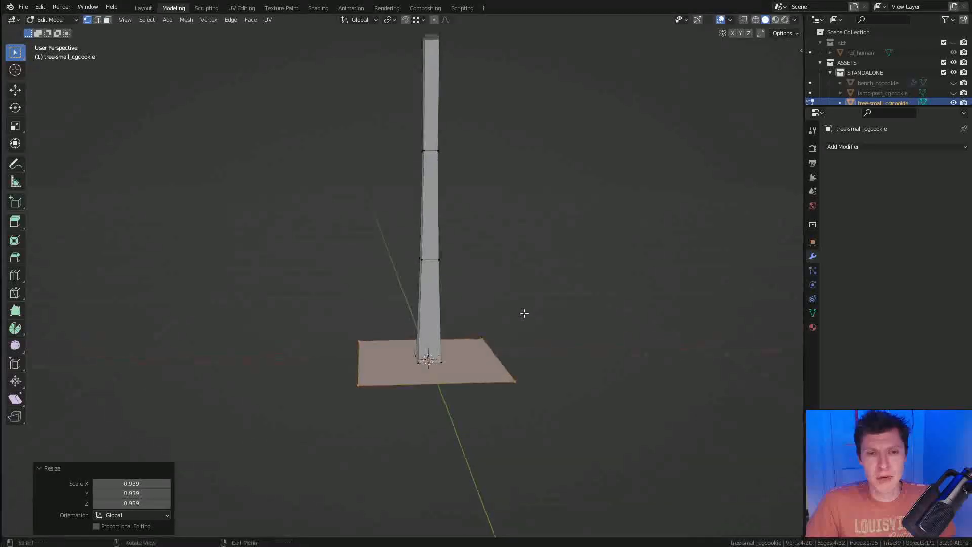
{"action": "key", "text": "e"}
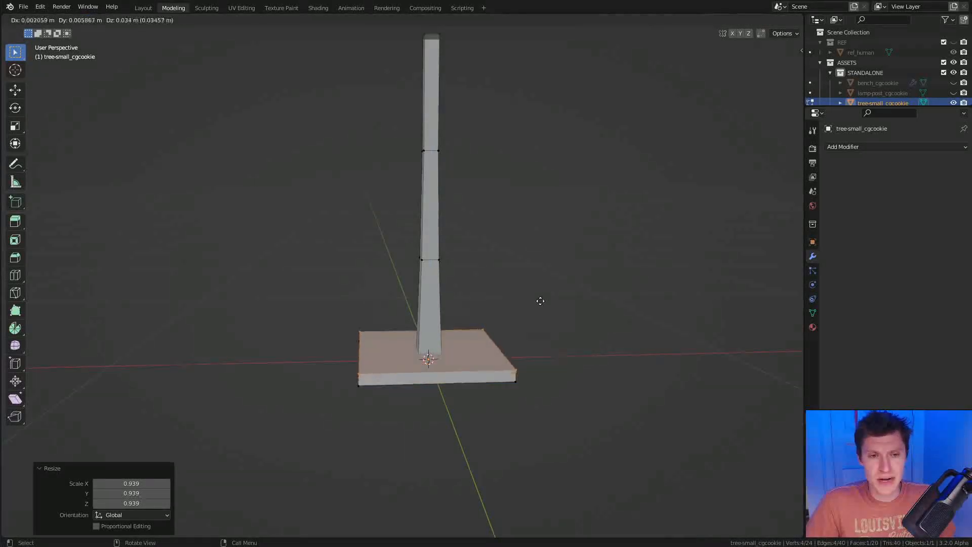
{"action": "left_click", "coordinate": [540, 303]}
{"action": "middle_click_drag", "start_coordinate": [538, 299], "coordinate": [497, 324]}
{"action": "middle_click_drag", "start_coordinate": [574, 292], "coordinate": [627, 277]}
Inset the slab's top face about 0.034 m and extrude the inner face down about 0.019 m to leave a rim
{"action": "key", "text": "i"}
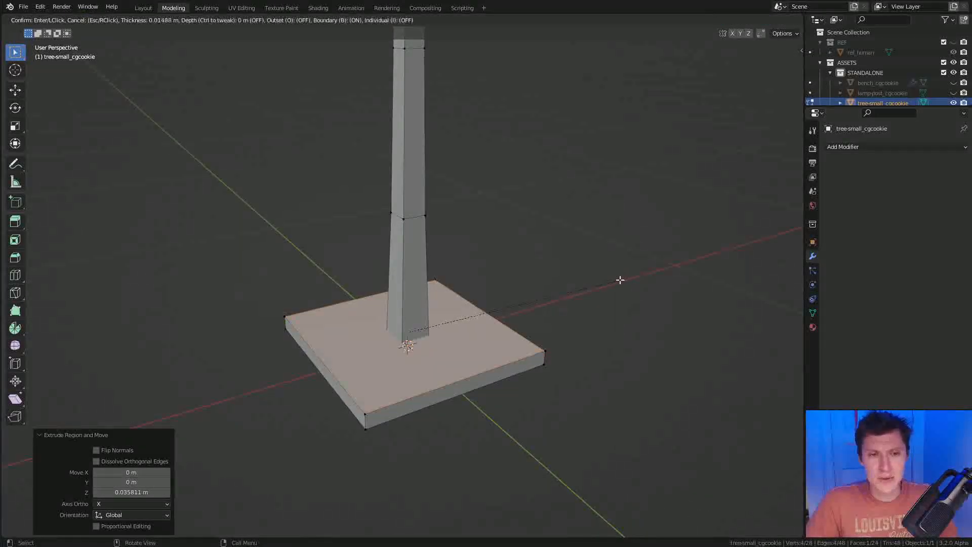
{"action": "left_click", "coordinate": [611, 281]}
{"action": "key", "text": "g"}
{"action": "key", "text": "z"}
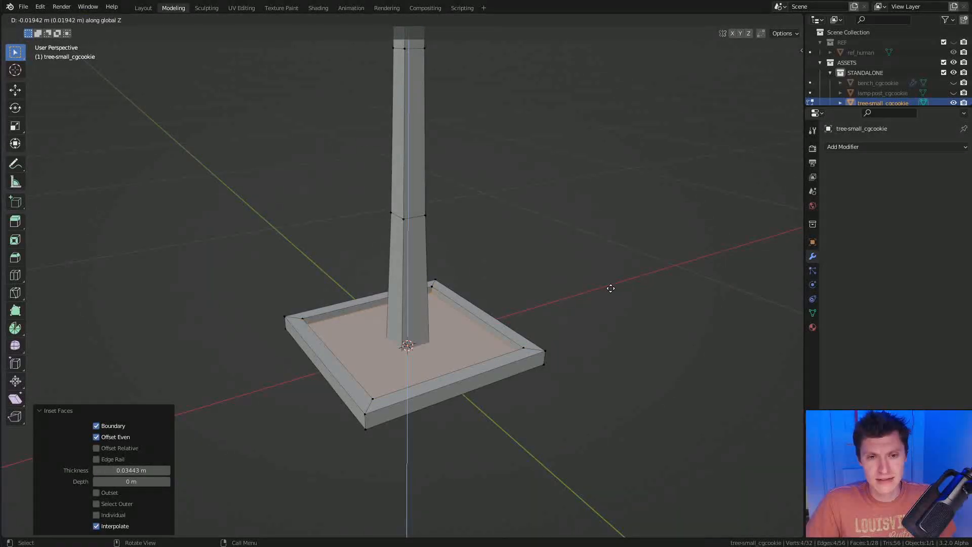
{"action": "left_click", "coordinate": [611, 288]}
{"action": "middle_click_drag", "start_coordinate": [558, 295], "coordinate": [538, 291]}
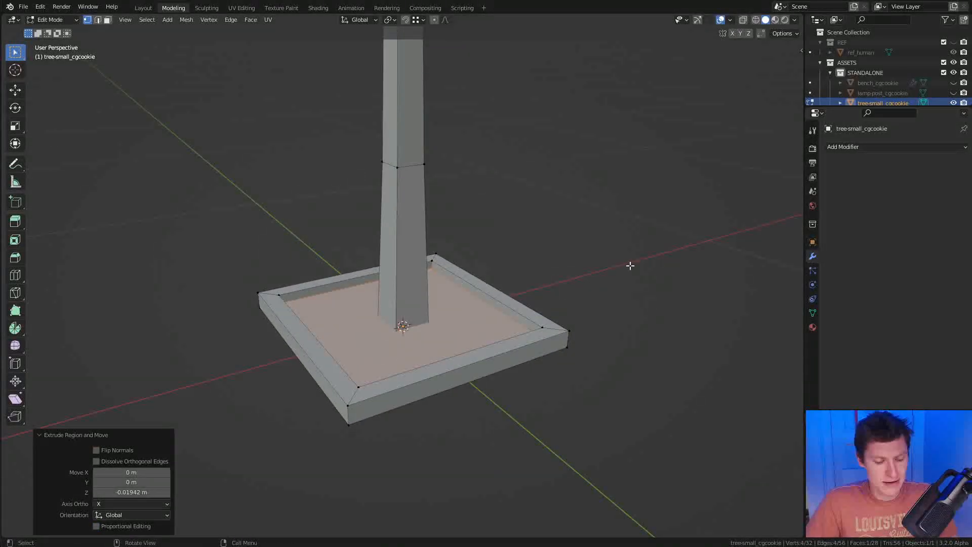
Inset the recessed planter face about 0.14 m toward the trunk and raise the inner face about 0.024 m into a soil mound
{"action": "key", "text": "i"}
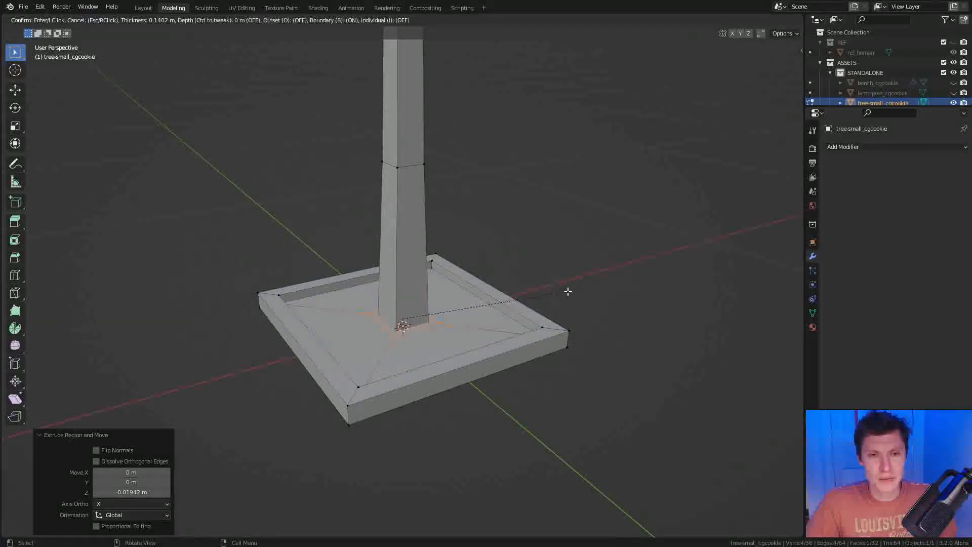
{"action": "left_click", "coordinate": [568, 291]}
{"action": "key", "text": "g"}
{"action": "key", "text": "z"}
{"action": "left_click", "coordinate": [571, 280]}
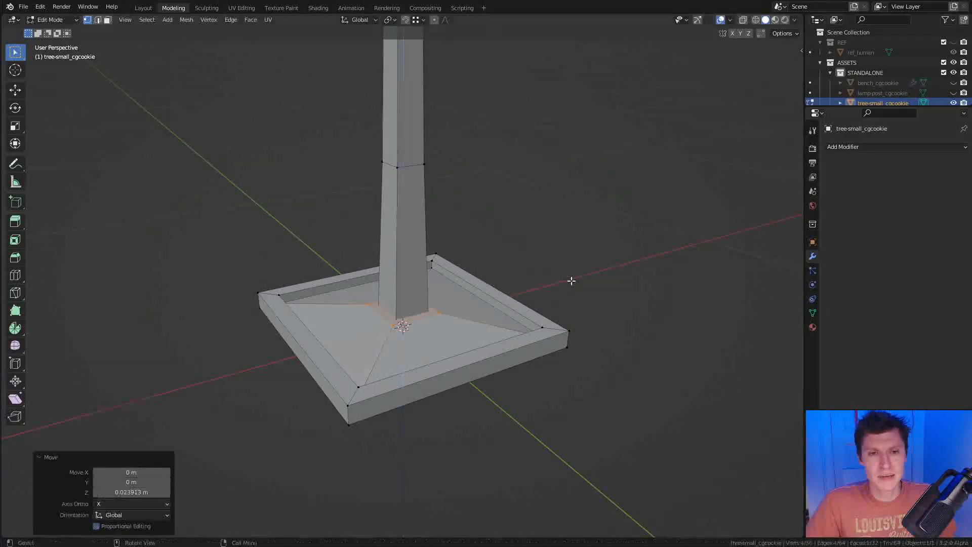
Add one edge loop around the mound's sloped faces and raise it about 0.003 m along Z
{"action": "scroll", "coordinate": [571, 280], "scroll_direction": "up", "scroll_amount": 1}
{"action": "middle_click_drag", "start_coordinate": [454, 283], "coordinate": [332, 332]}
{"action": "key", "text": "ctrl+r"}
{"action": "left_click", "coordinate": [331, 331]}
{"action": "right_click", "coordinate": [330, 329]}
{"action": "middle_click_drag", "start_coordinate": [391, 323], "coordinate": [484, 258]}
{"action": "key", "text": "g"}
{"action": "key", "text": "z"}
{"action": "left_click", "coordinate": [393, 288]}
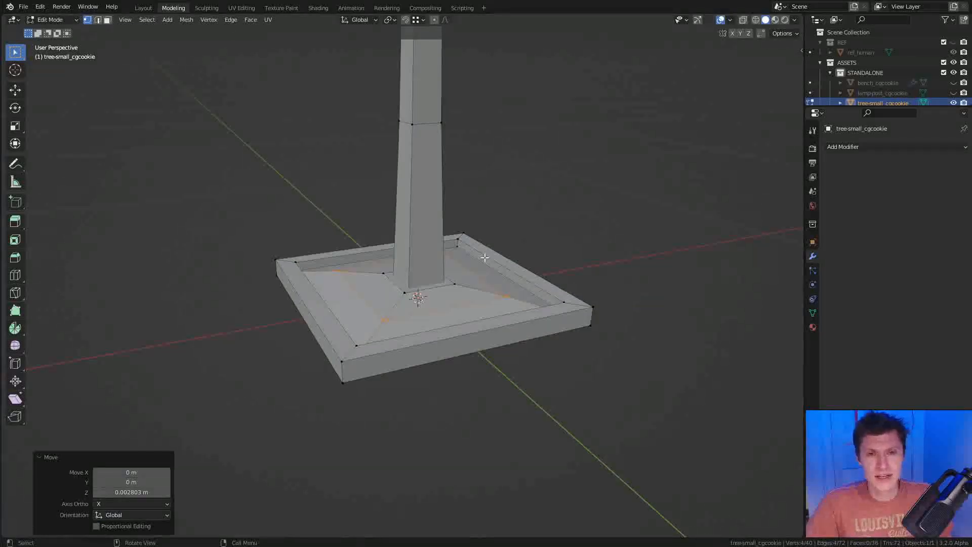
Return to Object Mode and inspect the proportions of the trunk and planter base
{"action": "scroll", "coordinate": [560, 188], "scroll_direction": "down", "scroll_amount": 12}
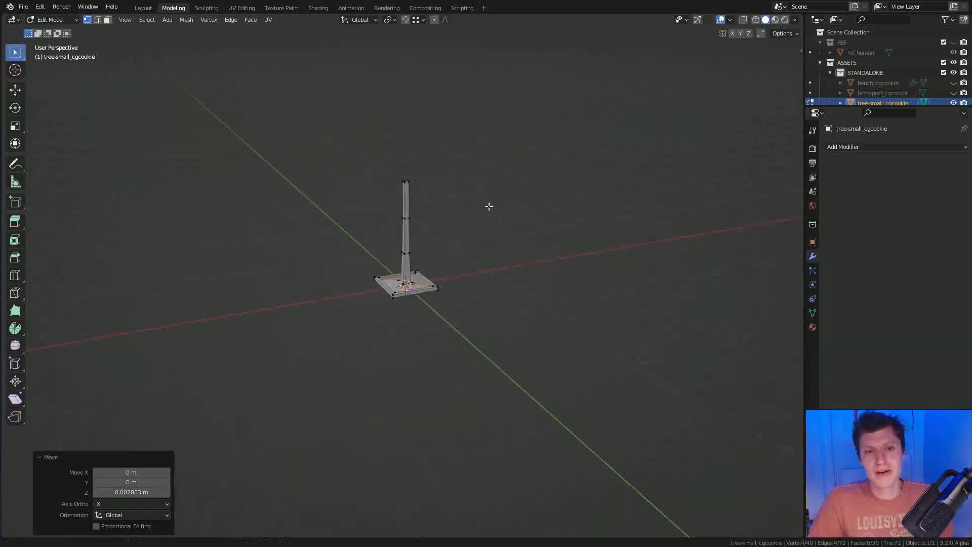
{"action": "scroll", "coordinate": [491, 263], "scroll_direction": "up", "scroll_amount": 10}
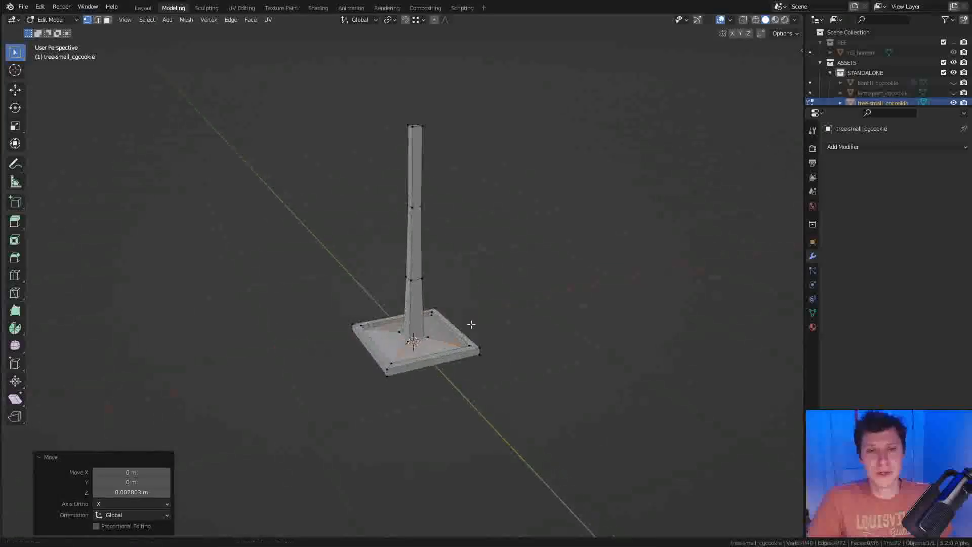
{"action": "key", "text": "Tab"}
{"action": "scroll", "coordinate": [472, 324], "scroll_direction": "up", "scroll_amount": 1}
{"action": "middle_click_drag", "start_coordinate": [469, 305], "coordinate": [469, 300]}
{"action": "middle_click_drag", "start_coordinate": [466, 230], "coordinate": [469, 206], "text": "ctrl"}
Show the REF collection and the lamp post to compare their size with the tree, and hide the lamp post again
{"action": "scroll", "coordinate": [935, 77], "scroll_direction": "down", "scroll_amount": 1}
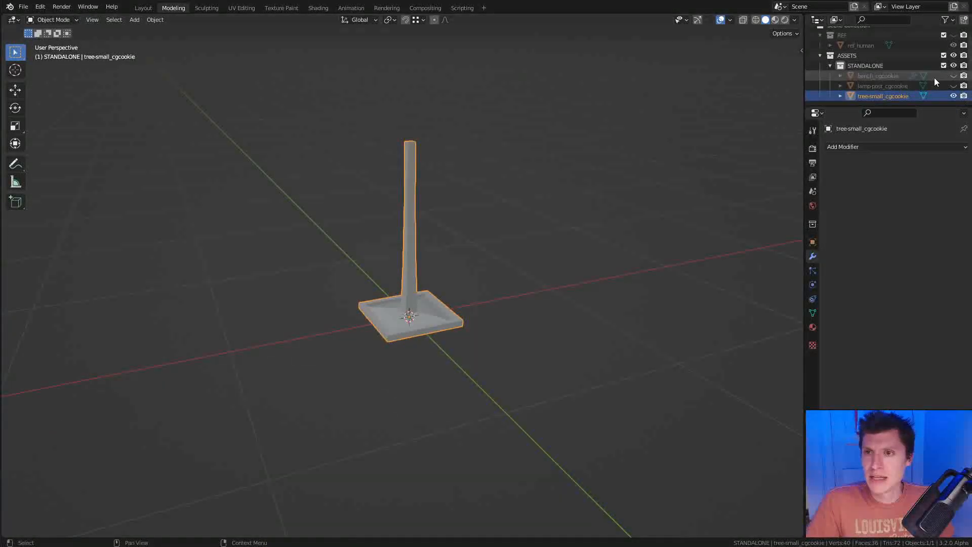
{"action": "scroll", "coordinate": [955, 65], "scroll_direction": "up", "scroll_amount": 1}
{"action": "scroll", "coordinate": [957, 46], "scroll_direction": "down", "scroll_amount": 1}
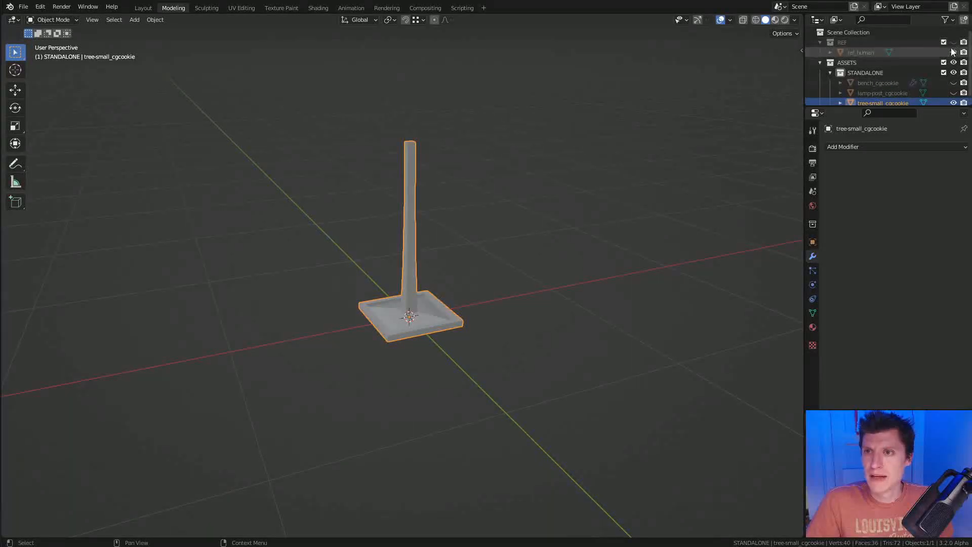
{"action": "left_click", "coordinate": [954, 42]}
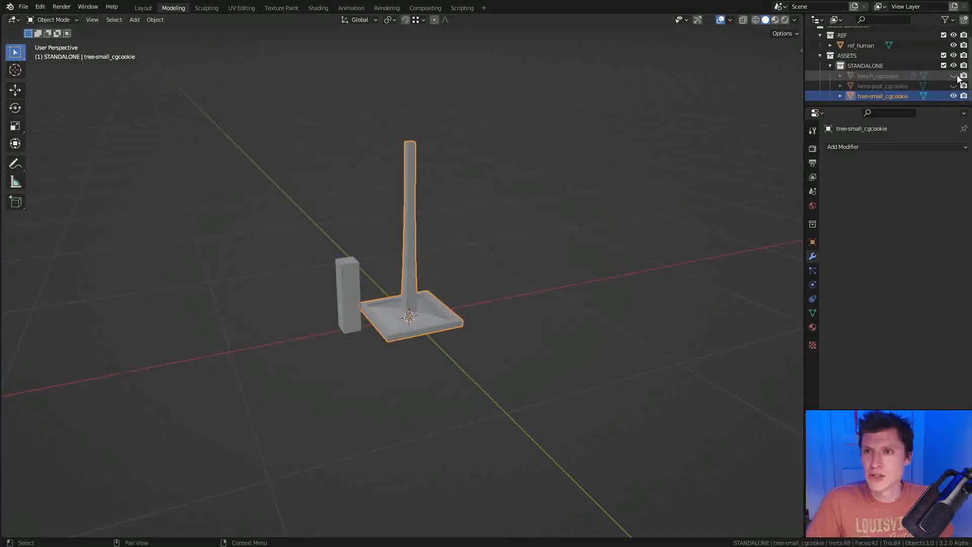
{"action": "left_click", "coordinate": [954, 86]}
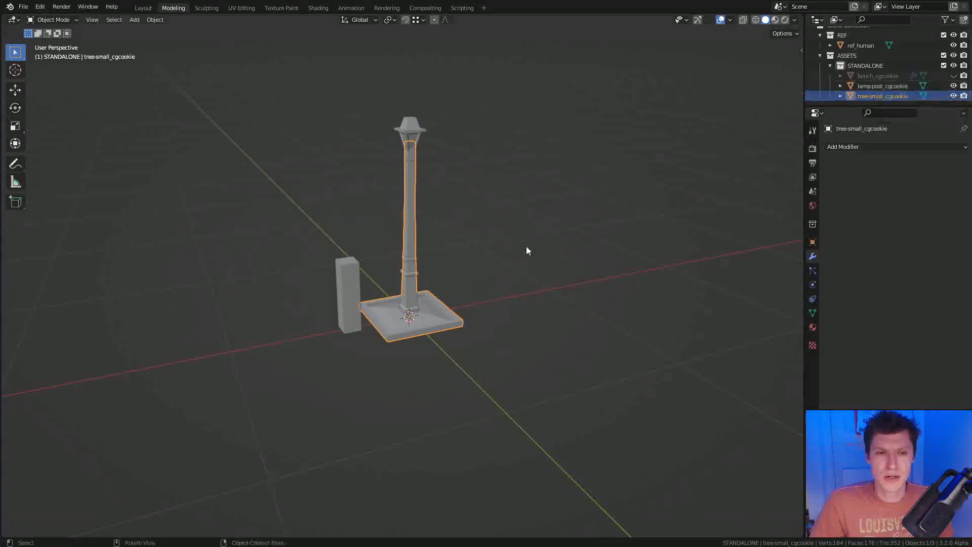
{"action": "middle_click_drag", "start_coordinate": [357, 327], "coordinate": [426, 333]}
{"action": "middle_click_drag", "start_coordinate": [551, 308], "coordinate": [486, 298]}
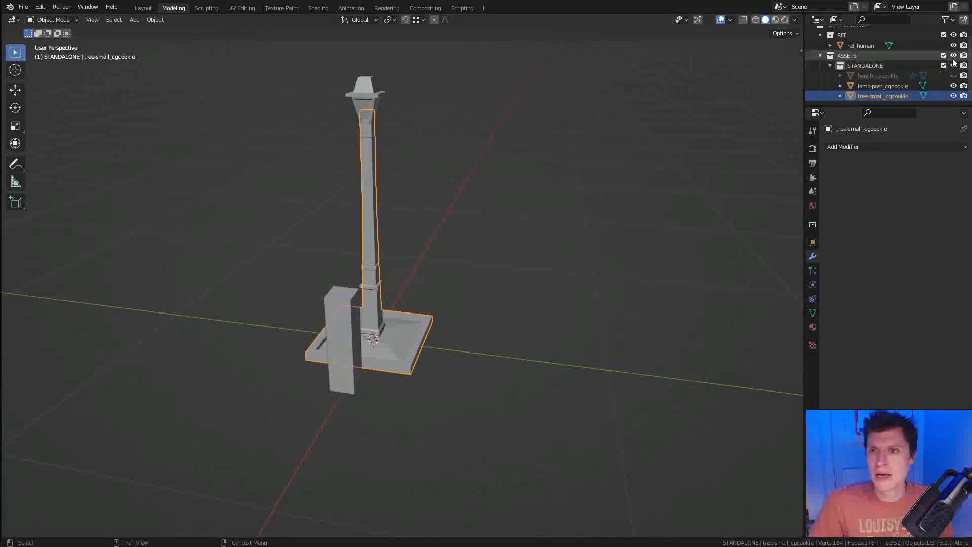
{"action": "left_click", "coordinate": [953, 86]}
Select the whole tree mesh in Edit Mode and scale it narrower in X and Y with Z locked
{"action": "mouse_move", "coordinate": [562, 266]}
{"action": "middle_mouse_down"}
{"action": "mouse_move", "coordinate": [542, 263]}
{"action": "mouse_move", "coordinate": [469, 293]}
{"action": "mouse_move", "coordinate": [471, 306]}
{"action": "mouse_move", "coordinate": [488, 233]}
{"action": "mouse_move", "coordinate": [467, 287]}
{"action": "mouse_move", "coordinate": [451, 271]}
{"action": "middle_mouse_up"}
{"action": "key", "text": "Tab"}
{"action": "key", "text": "shift+z"}
{"action": "key", "text": "a"}
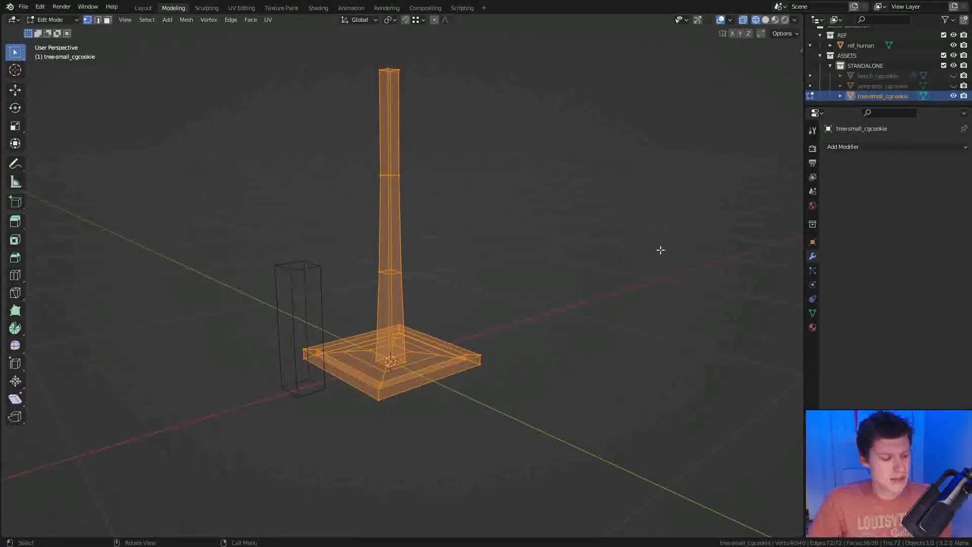
{"action": "key", "text": "s"}
{"action": "key", "text": "shift+z"}
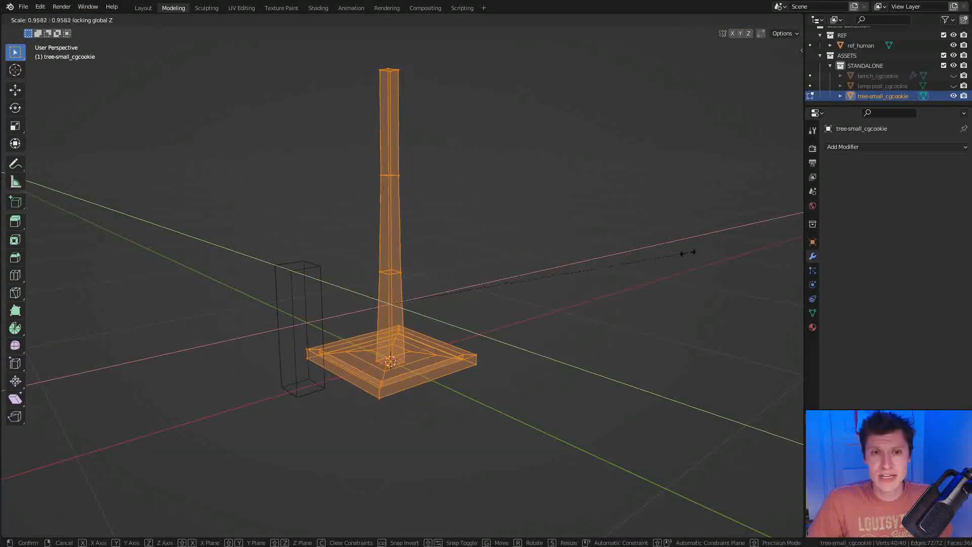
{"action": "left_click", "coordinate": [591, 284]}
Lower the trunk's top vertices about 0.07 m along Z
{"action": "middle_click_drag", "start_coordinate": [534, 284], "coordinate": [460, 181]}
{"action": "left_click_drag", "start_coordinate": [442, 105], "coordinate": [375, 152]}
{"action": "key", "text": "g"}
{"action": "key", "text": "z"}
{"action": "left_click", "coordinate": [427, 208]}
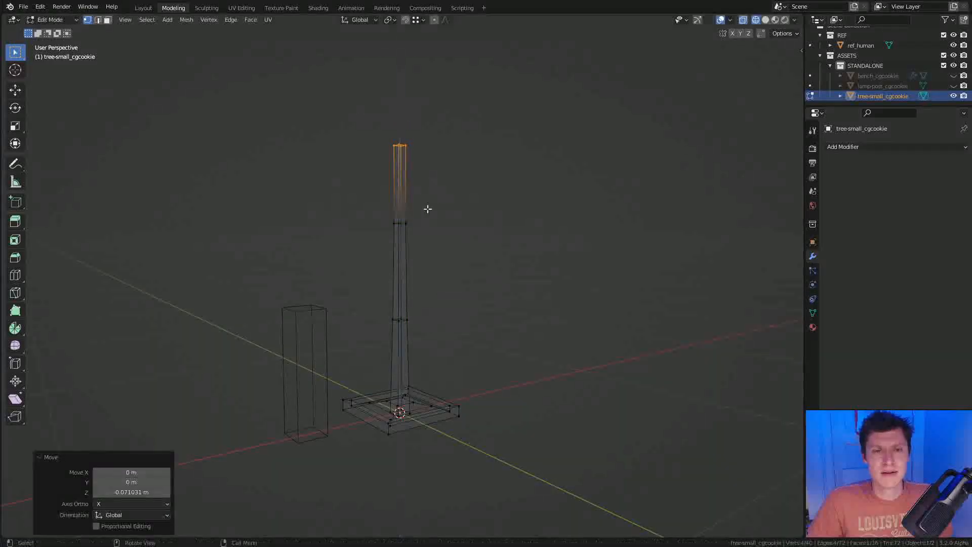
Adjust the height of the trunk's top together with its upper middle loop along Z, and return to solid shading in Object Mode
{"action": "left_click_drag", "start_coordinate": [448, 199], "coordinate": [375, 241], "text": "shift"}
{"action": "key", "text": "g"}
{"action": "key", "text": "z"}
{"action": "left_click", "coordinate": [479, 245]}
{"action": "left_click", "coordinate": [490, 280]}
{"action": "middle_click_drag", "start_coordinate": [491, 280], "coordinate": [530, 297]}
{"action": "key", "text": "shift+z"}
{"action": "scroll", "coordinate": [524, 257], "scroll_direction": "down", "scroll_amount": 3}
{"action": "key", "text": "Tab"}
{"action": "mouse_move", "coordinate": [523, 257]}
{"action": "middle_mouse_down"}
{"action": "mouse_move", "coordinate": [491, 248]}
{"action": "mouse_move", "coordinate": [473, 204]}
{"action": "mouse_move", "coordinate": [458, 243]}
{"action": "middle_mouse_up"}
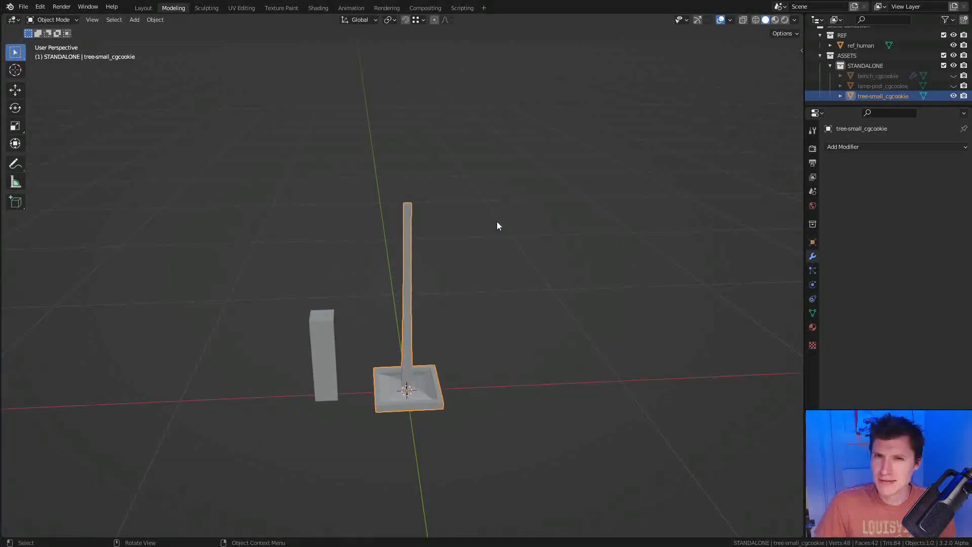
{"action": "middle_click_drag", "start_coordinate": [490, 262], "coordinate": [422, 232]}
{"action": "key", "text": "shift+a"}
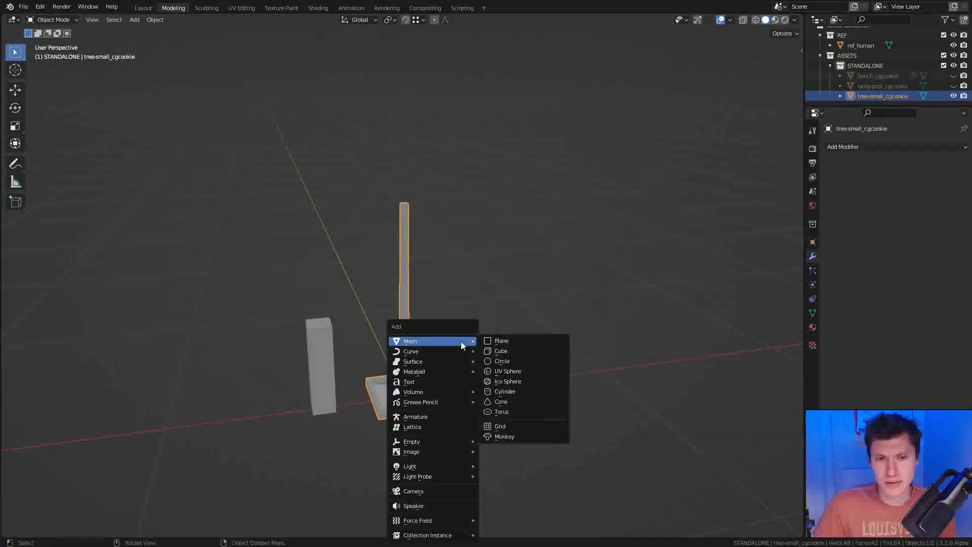
{"action": "key", "text": "shift+a"}
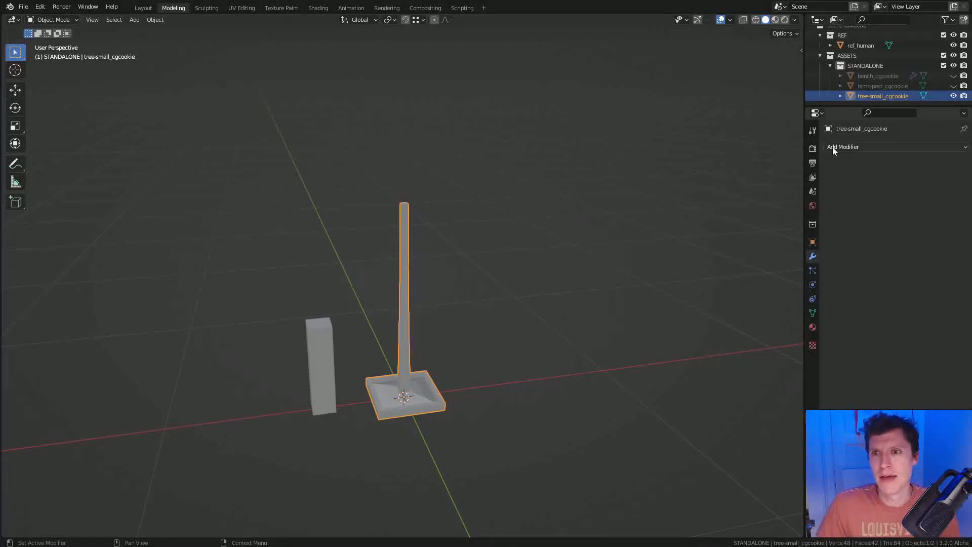
{"action": "double_click", "coordinate": [883, 96]}
{"action": "key", "text": "End"}
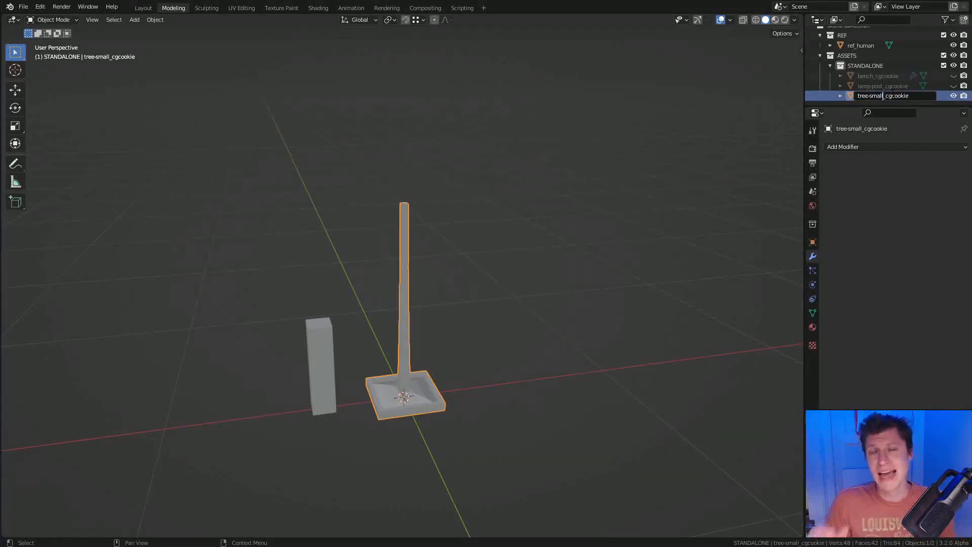
Create a collection inside STANDALONE and name it tree-small_cgcookie, reusing the tree object's name
{"action": "left_click", "coordinate": [864, 65]}
{"action": "left_click", "coordinate": [864, 65]}
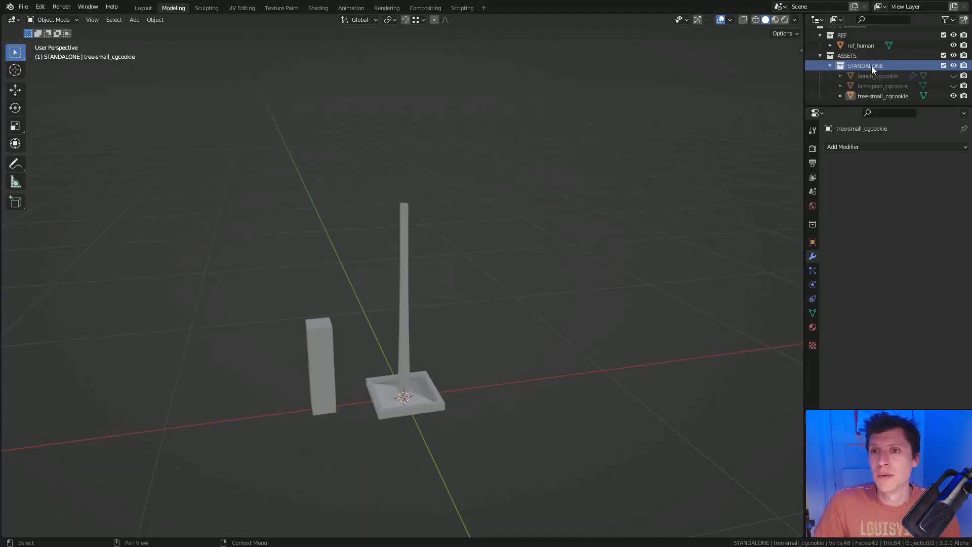
{"action": "left_click", "coordinate": [963, 20]}
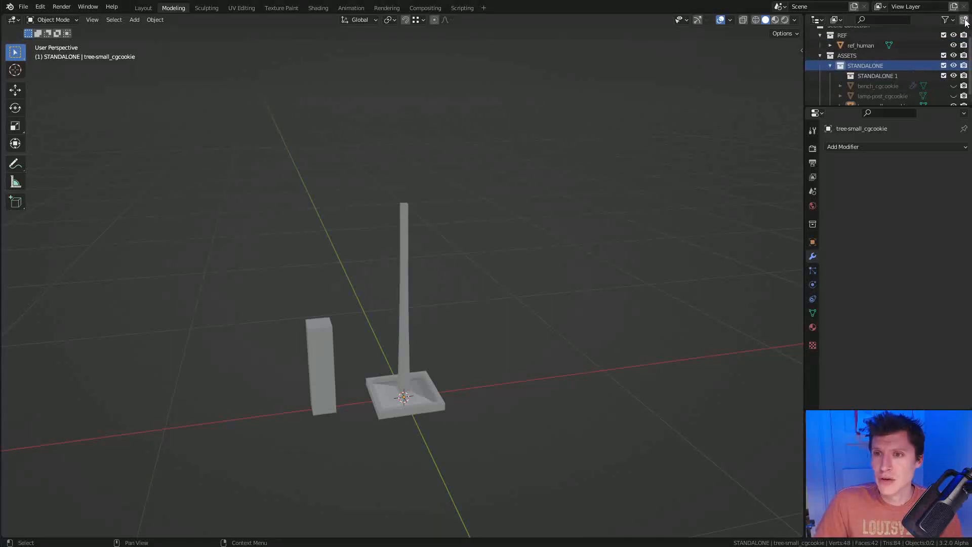
{"action": "scroll", "coordinate": [879, 75], "scroll_direction": "down", "scroll_amount": 1}
{"action": "double_click", "coordinate": [881, 96]}
{"action": "key", "text": "ctrl+c"}
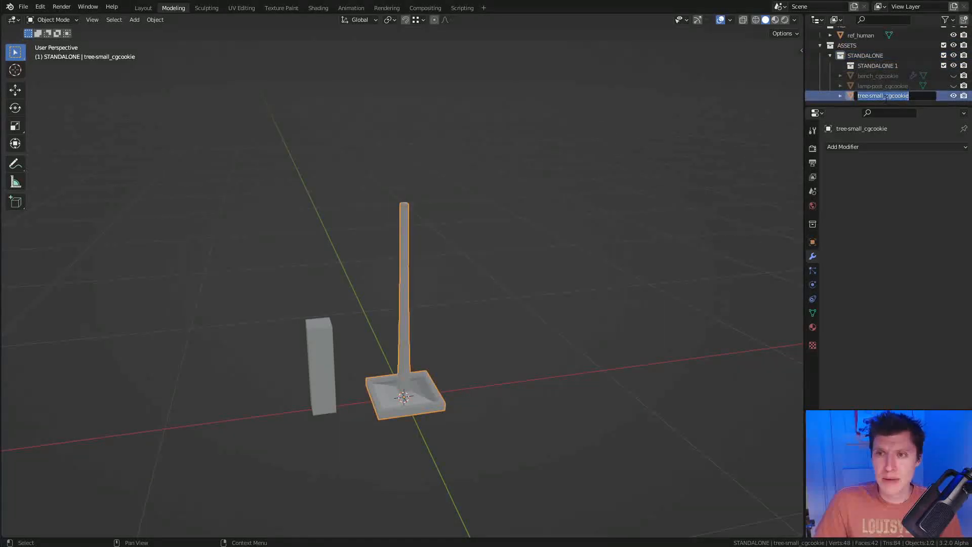
{"action": "double_click", "coordinate": [885, 66]}
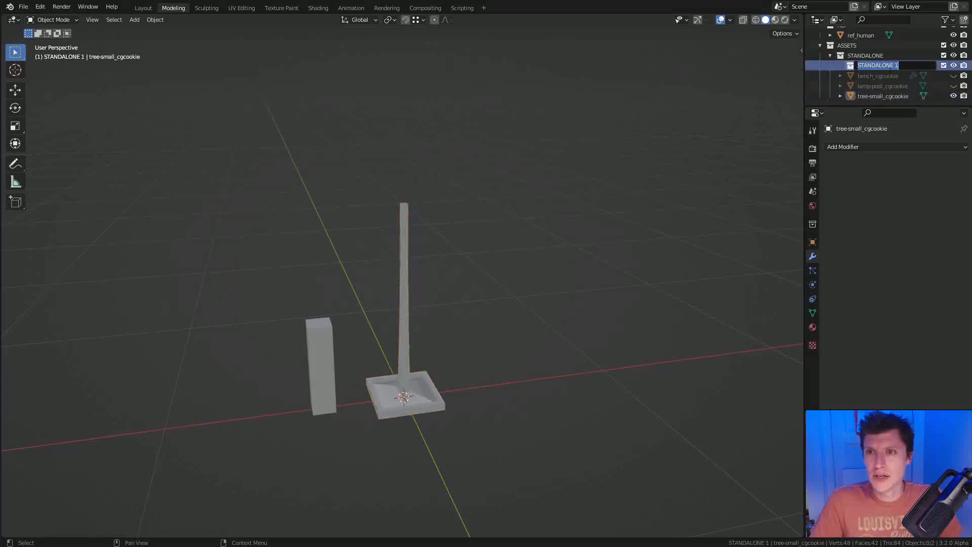
{"action": "key", "text": "ctrl+v"}
{"action": "key", "text": "Return"}
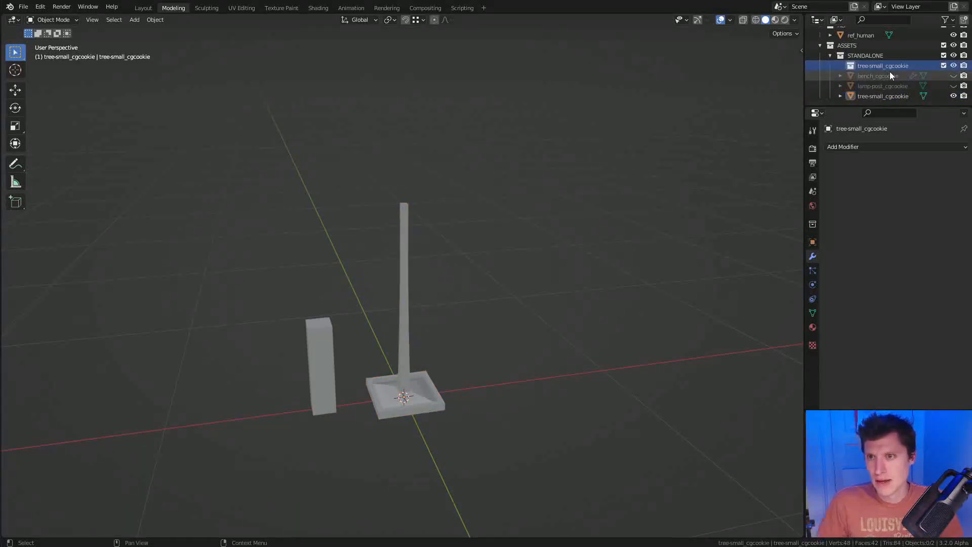
Rename the tree object as tree-small-trunk_cgcookie and put it in the tree-small_cgcookie collection
{"action": "double_click", "coordinate": [876, 96]}
{"action": "left_click", "coordinate": [883, 96]}
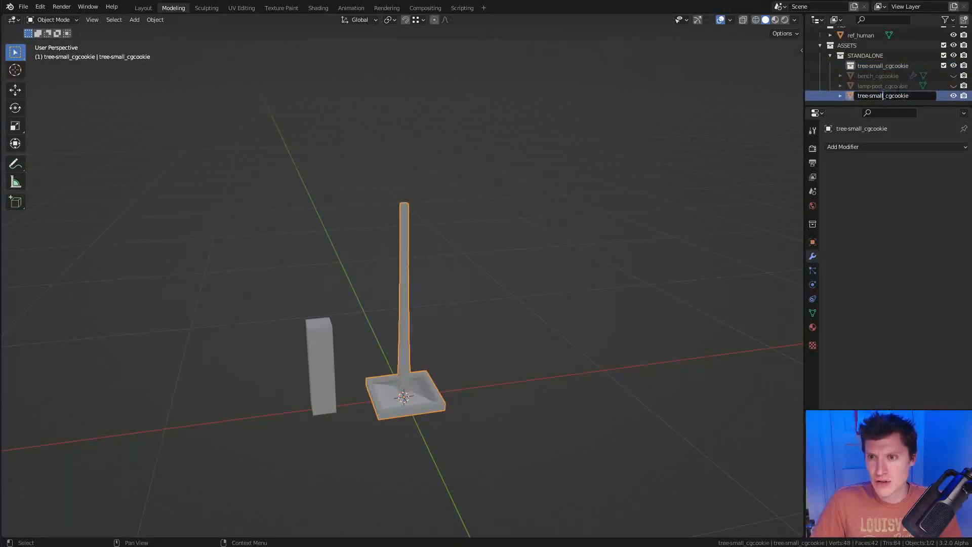
{"action": "type", "text": "-trun"}
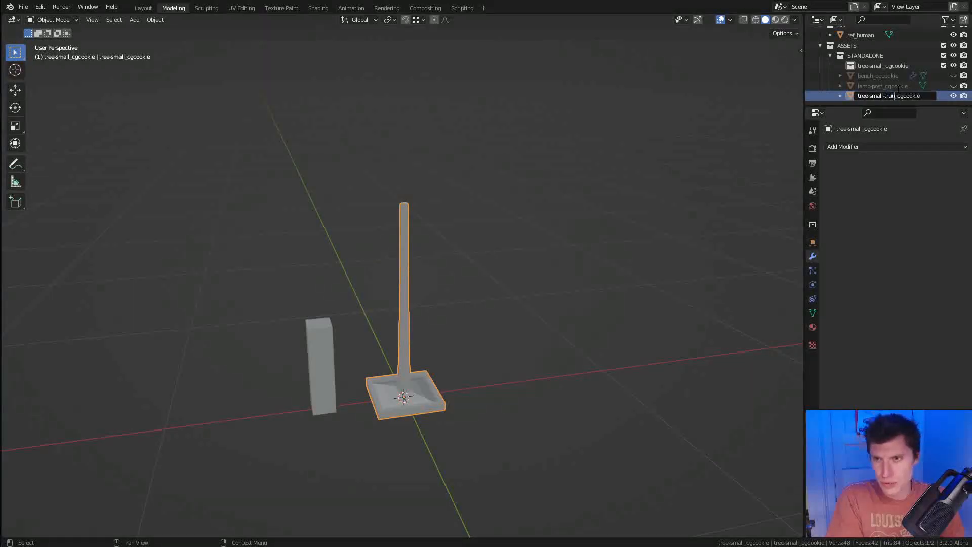
{"action": "type", "text": "k"}
{"action": "key", "text": "Return"}
{"action": "left_click_drag", "start_coordinate": [876, 99], "coordinate": [875, 68]}
Add a mesh cube to the tree-small_cgcookie collection and scale it uniformly to about 0.104
{"action": "left_click", "coordinate": [890, 66]}
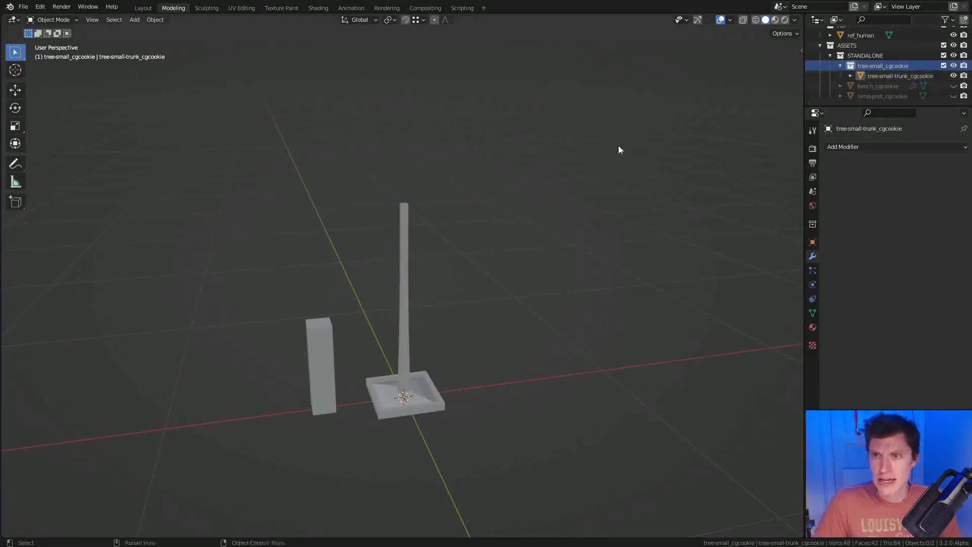
{"action": "key", "text": "shift+a"}
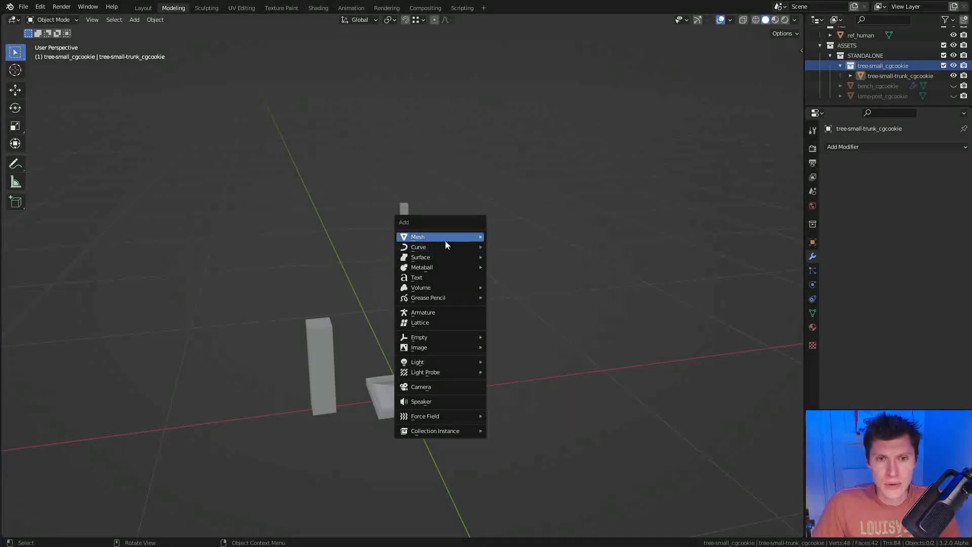
{"action": "left_click", "coordinate": [508, 247]}
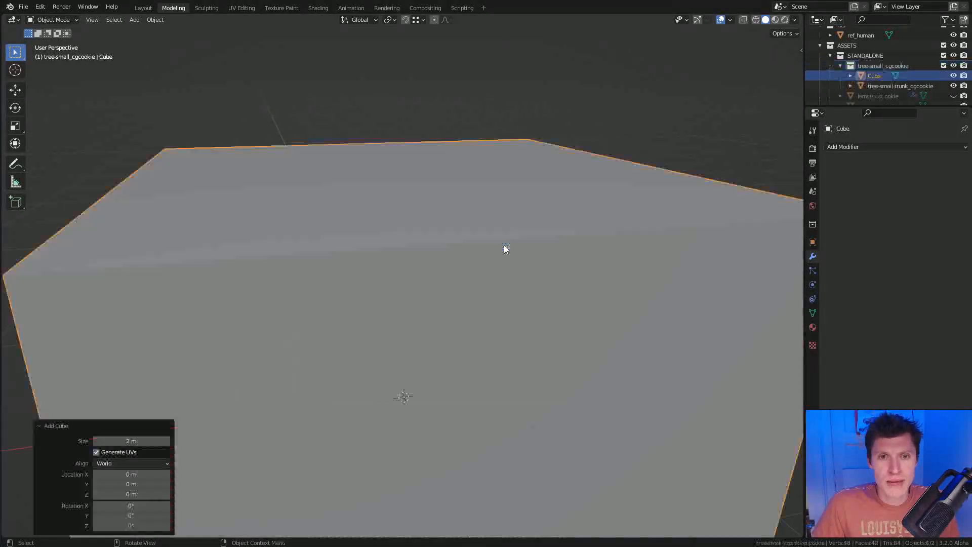
{"action": "key", "text": "s"}
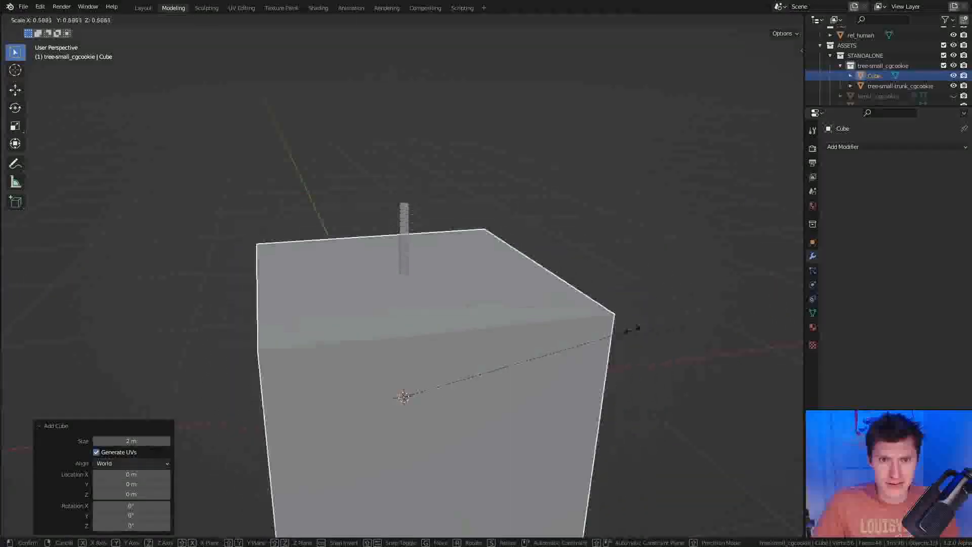
{"action": "left_click", "coordinate": [438, 419]}
Raise the cube along Z to the upper part of the trunk and scale it up as a foliage block
{"action": "key", "text": "g"}
{"action": "key", "text": "z"}
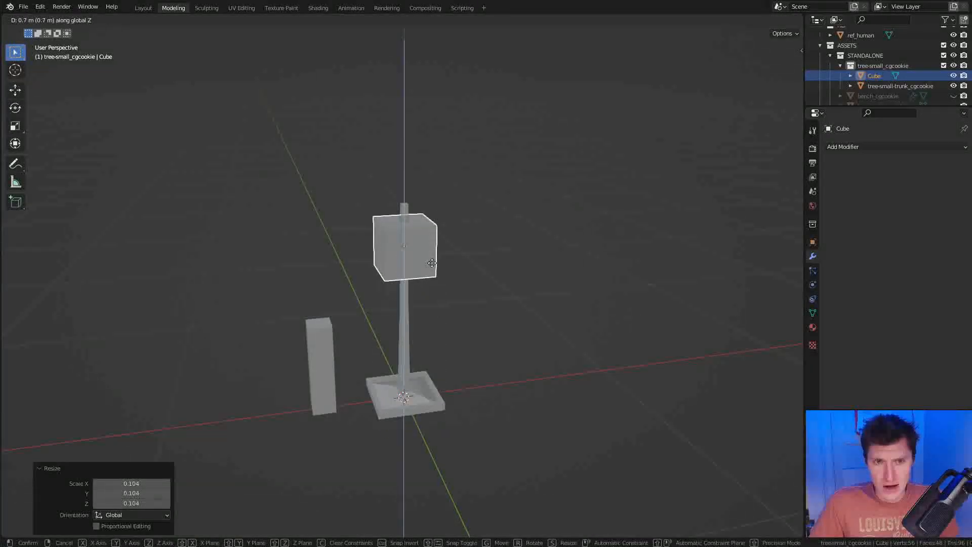
{"action": "left_click", "coordinate": [442, 208]}
{"action": "key", "text": "s"}
{"action": "left_click", "coordinate": [506, 185]}
Offset the foliage cube about -0.12 m in X and 0.1 m in Z, and trackball-rotate it about 30.9° and 16°
{"action": "middle_click_drag", "start_coordinate": [506, 185], "coordinate": [482, 261]}
{"action": "key", "text": "g"}
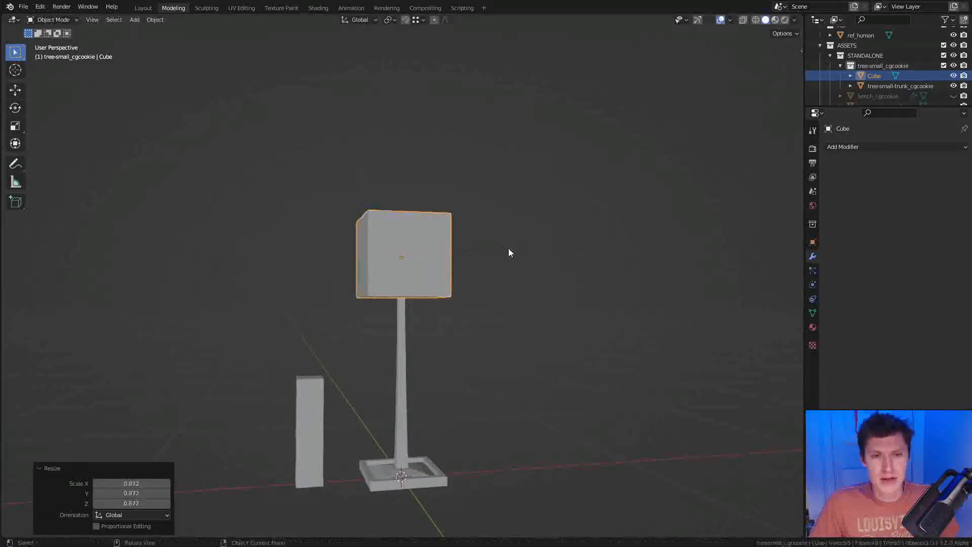
{"action": "left_click", "coordinate": [497, 223]}
{"action": "key", "text": "r"}
{"action": "key", "text": "r"}
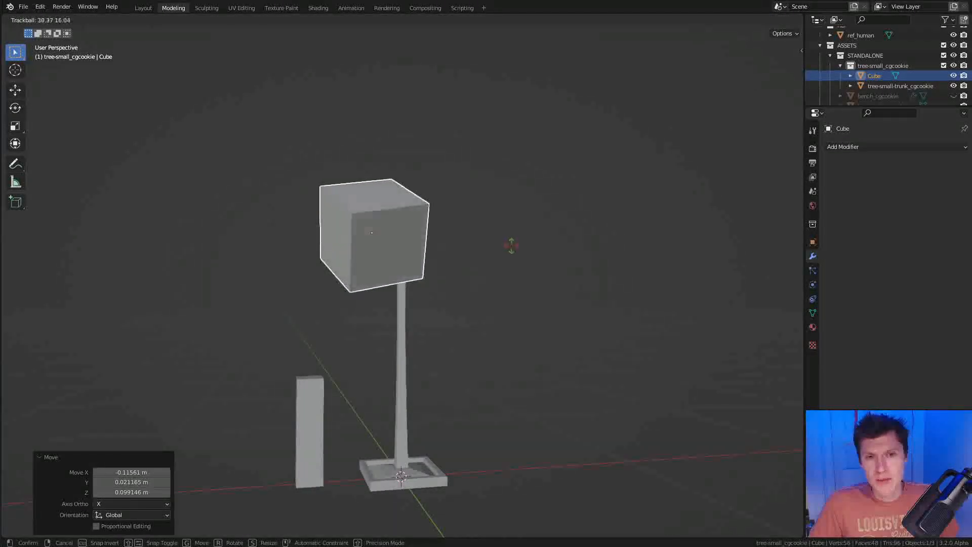
{"action": "left_click", "coordinate": [516, 243]}
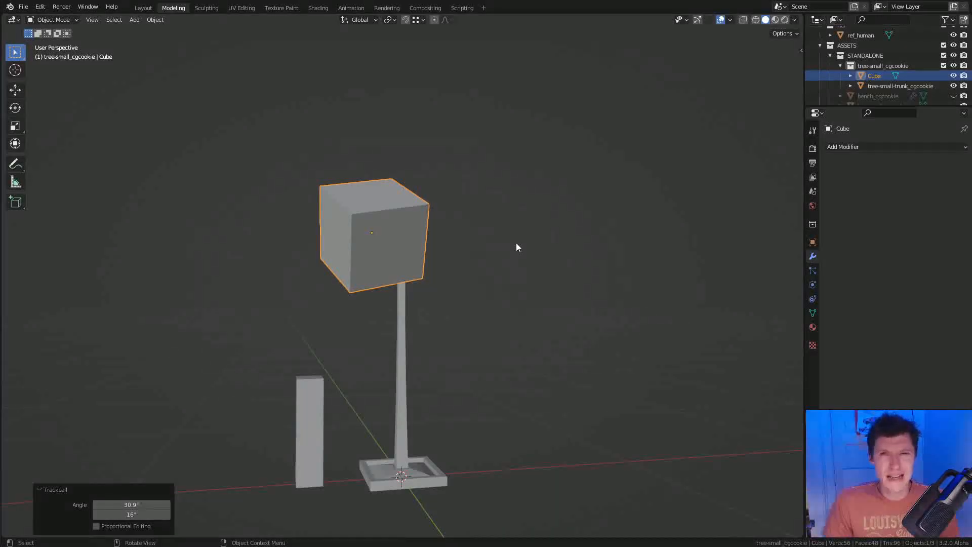
Duplicate the foliage cube about 0.16 m in X, 0.12 m in Y and -0.07 m in Z, and rotate the copy freely
{"action": "middle_click_drag", "start_coordinate": [490, 232], "coordinate": [499, 214]}
{"action": "key", "text": "shift+d"}
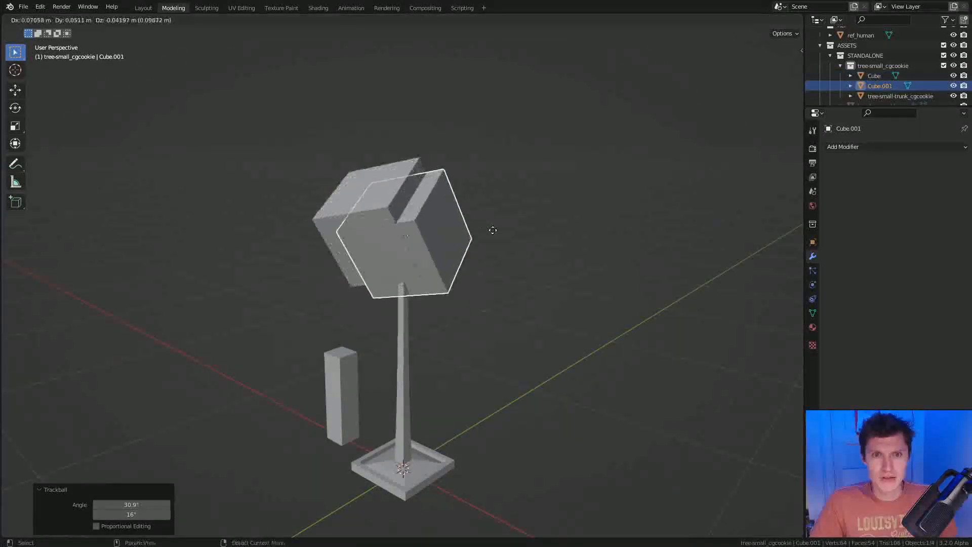
{"action": "left_click", "coordinate": [559, 222]}
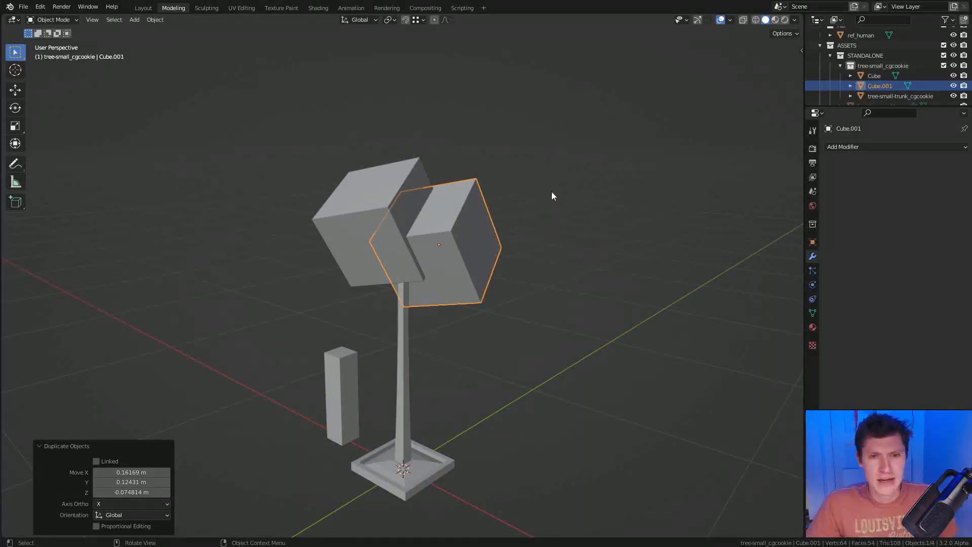
{"action": "key", "text": "r"}
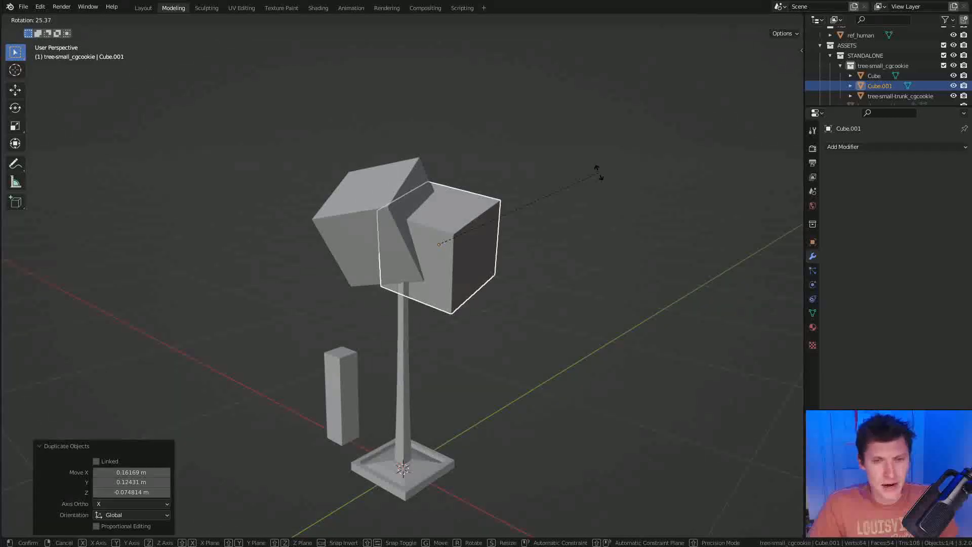
{"action": "key", "text": "r"}
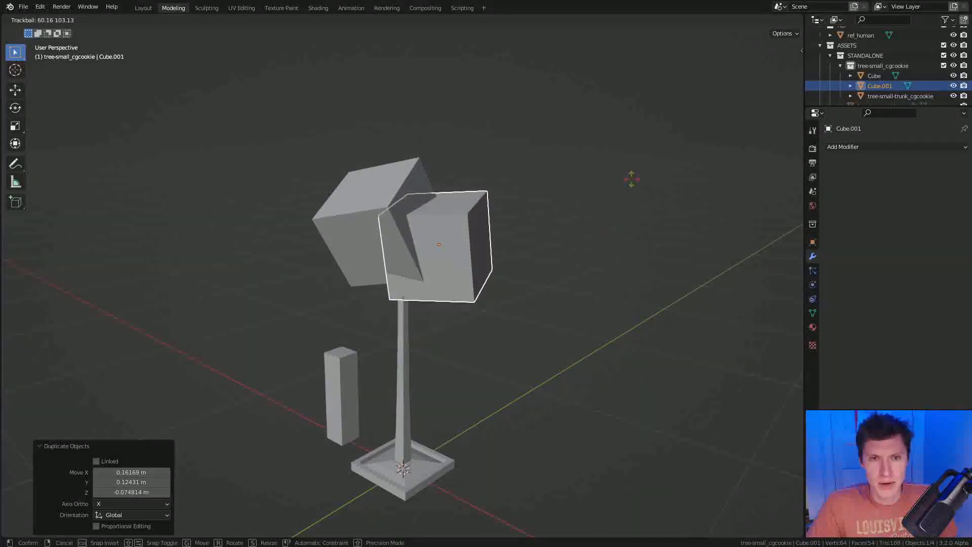
{"action": "left_click", "coordinate": [560, 191]}
Resize the second foliage cube and shift it about 0.04 m in Y and 0.01 m in Z
{"action": "middle_click_drag", "start_coordinate": [560, 191], "coordinate": [525, 187]}
{"action": "key", "text": "s"}
{"action": "left_click", "coordinate": [536, 202]}
{"action": "key", "text": "g"}
{"action": "left_click", "coordinate": [534, 183]}
Duplicate the second foliage cube about -0.35 m in Y and -0.15 m in Z, rotate the copy freely and adjust its height
{"action": "key", "text": "shift+d"}
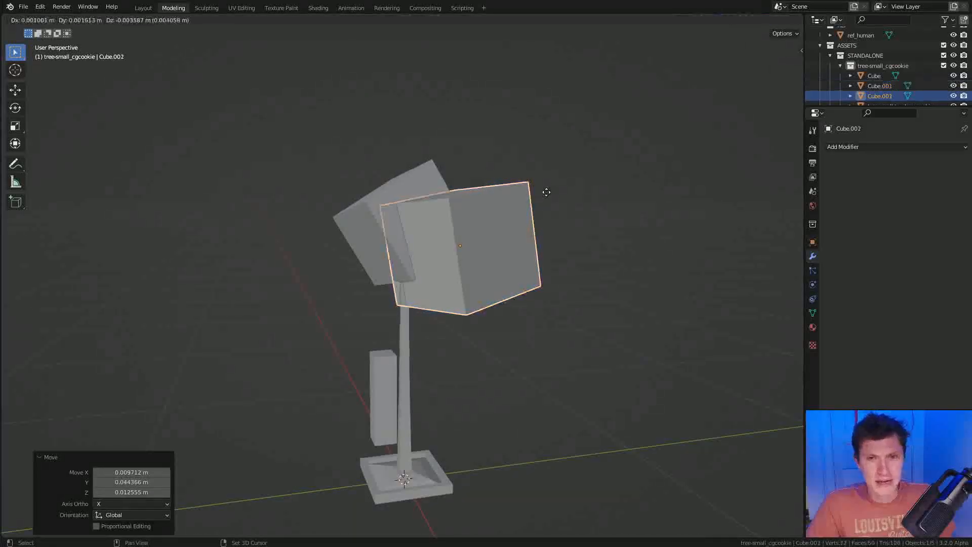
{"action": "left_click", "coordinate": [452, 228]}
{"action": "key", "text": "r"}
{"action": "key", "text": "r"}
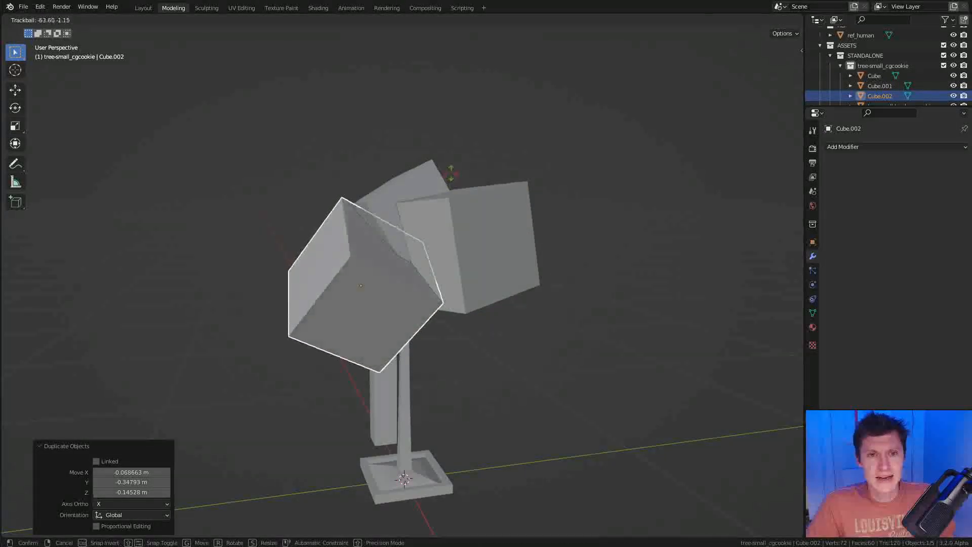
{"action": "left_click", "coordinate": [473, 231]}
{"action": "middle_click_drag", "start_coordinate": [473, 230], "coordinate": [515, 192]}
{"action": "key", "text": "g"}
{"action": "key", "text": "z"}
{"action": "left_click", "coordinate": [422, 212]}
Raise the first foliage cube about 0.083 m along Z
{"action": "left_click", "coordinate": [423, 199]}
{"action": "key", "text": "g"}
{"action": "key", "text": "z"}
{"action": "left_click", "coordinate": [438, 188]}
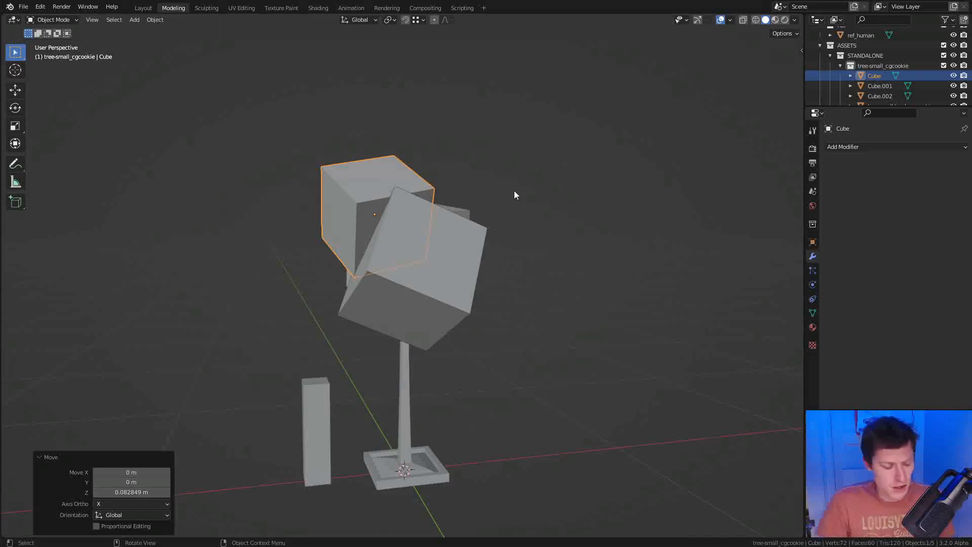
Duplicate the first foliage cube about -0.23 m in X, scale the copy to about 0.653 and rotate it freely
{"action": "key", "text": "shift+d"}
{"action": "left_click", "coordinate": [515, 180]}
{"action": "key", "text": "s"}
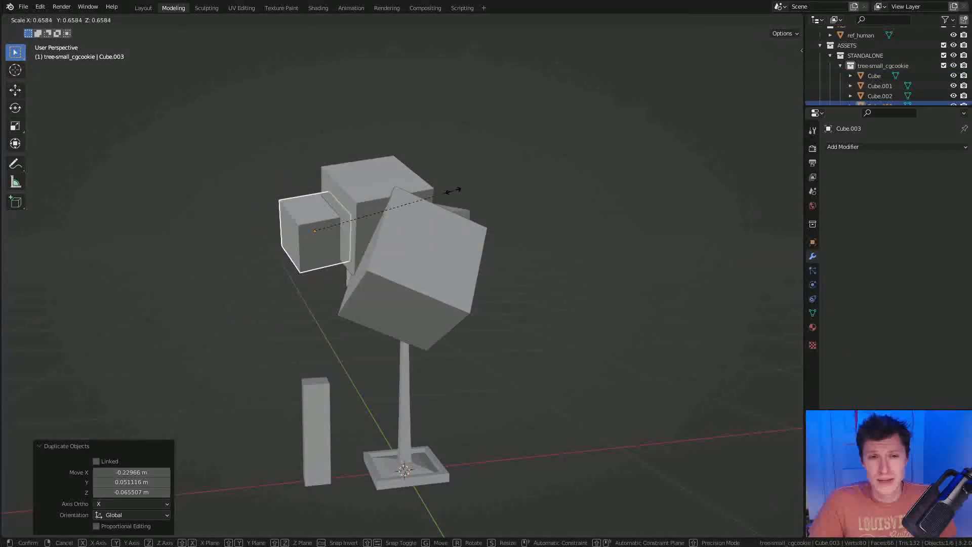
{"action": "left_click", "coordinate": [452, 190]}
{"action": "key", "text": "r"}
{"action": "key", "text": "r"}
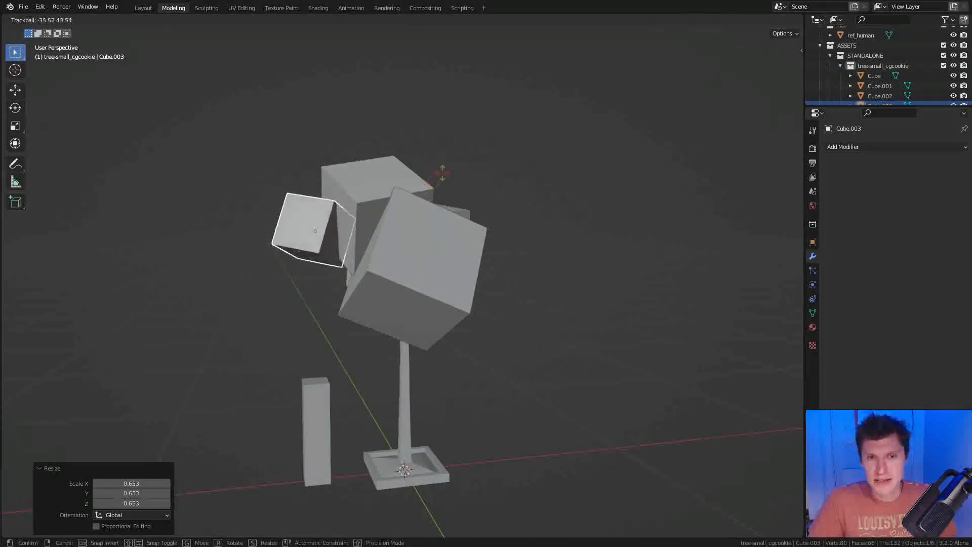
{"action": "left_click", "coordinate": [409, 196]}
Duplicate the small foliage cube about 0.11 m in X and -0.19 m in Y, and rotate the copy freely
{"action": "middle_click_drag", "start_coordinate": [409, 196], "coordinate": [382, 239]}
{"action": "key", "text": "shift+d"}
{"action": "left_click", "coordinate": [385, 237]}
{"action": "key", "text": "r"}
{"action": "key", "text": "r"}
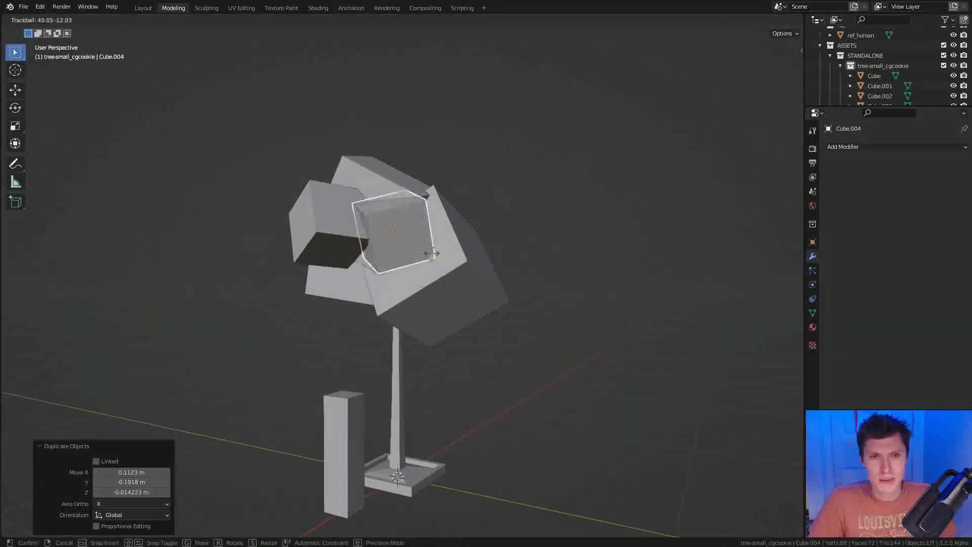
{"action": "left_click", "coordinate": [432, 252]}
Resize the newest small cube and shift it about -0.01 m in X, 0.02 m in Y and -0.04 m in Z
{"action": "key", "text": "s"}
{"action": "left_click", "coordinate": [451, 214]}
{"action": "key", "text": "g"}
{"action": "left_click", "coordinate": [441, 228]}
Duplicate the small cube onto the face of the large front foliage cube, rotate the copy freely and adjust its position
{"action": "middle_click_drag", "start_coordinate": [471, 223], "coordinate": [449, 235]}
{"action": "key", "text": "shift+d"}
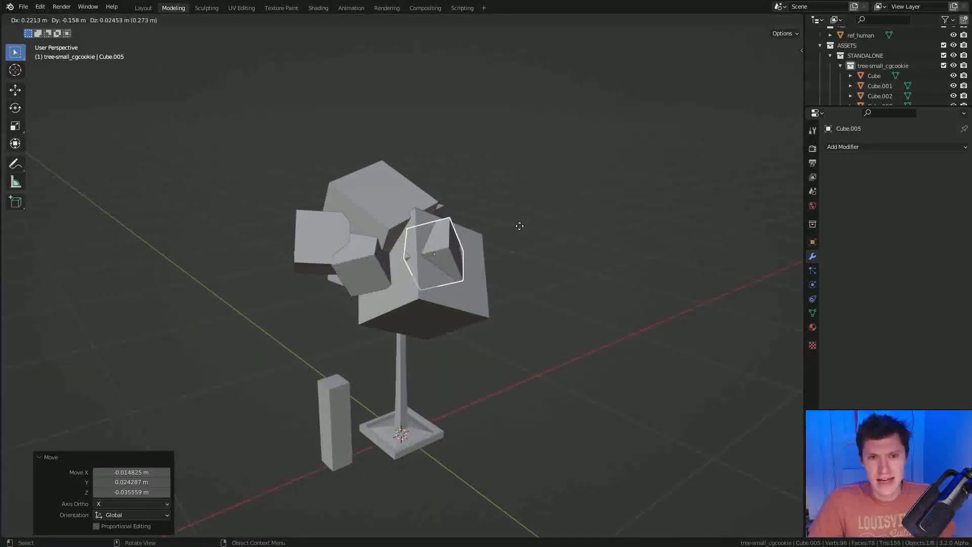
{"action": "left_click", "coordinate": [520, 230]}
{"action": "key", "text": "r"}
{"action": "key", "text": "r"}
{"action": "left_click", "coordinate": [504, 234]}
{"action": "middle_click_drag", "start_coordinate": [503, 233], "coordinate": [460, 263]}
{"action": "key", "text": "g"}
{"action": "left_click", "coordinate": [456, 221]}
Duplicate the small cube to the lower side of the foliage near the trunk and rotate the copy freely
{"action": "key", "text": "shift+d"}
{"action": "left_click", "coordinate": [471, 252]}
{"action": "key", "text": "r"}
{"action": "key", "text": "r"}
{"action": "left_click", "coordinate": [487, 226]}
Duplicate the small cube onto the upper side of another large foliage cube, then resize and rotate the copy
{"action": "key", "text": "shift+d"}
{"action": "left_click", "coordinate": [492, 206]}
{"action": "key", "text": "g"}
{"action": "left_click", "coordinate": [472, 191]}
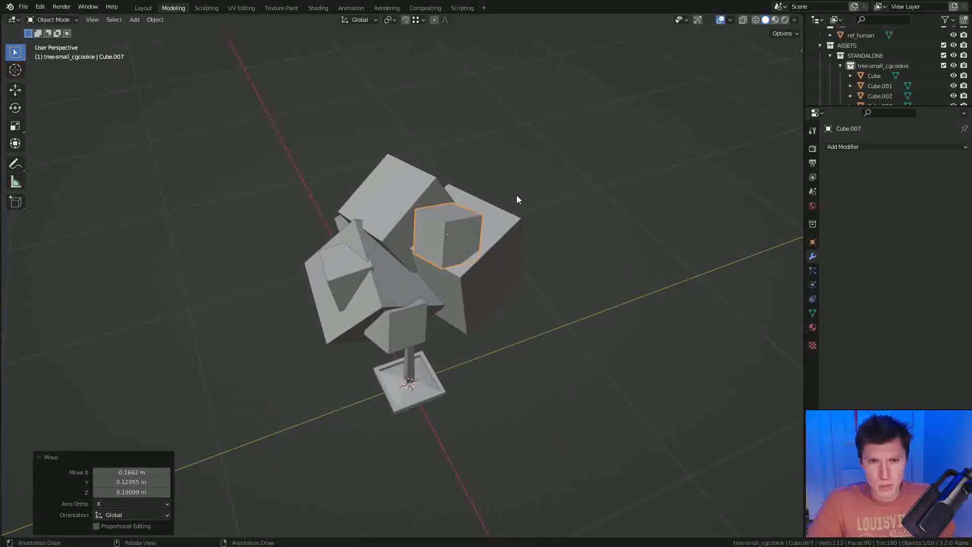
{"action": "key", "text": "s"}
{"action": "left_click", "coordinate": [495, 205]}
{"action": "middle_click_drag", "start_coordinate": [495, 205], "coordinate": [482, 181]}
{"action": "key", "text": "r"}
{"action": "left_click", "coordinate": [504, 218]}
Duplicate that small cube and move the copy to the lower edge of the adjacent large foliage cube
{"action": "middle_click_drag", "start_coordinate": [504, 217], "coordinate": [472, 255]}
{"action": "key", "text": "shift+d"}
{"action": "left_click", "coordinate": [526, 222]}
{"action": "key", "text": "g"}
{"action": "left_click", "coordinate": [408, 232]}
Resize the new lower cube and rotate it freely
{"action": "key", "text": "s"}
{"action": "left_click", "coordinate": [558, 224]}
{"action": "key", "text": "r"}
{"action": "key", "text": "r"}
{"action": "left_click", "coordinate": [537, 263]}
Duplicate four small foliage cubes together, turn the copies about Z and shift them horizontally to a barer side of the foliage
{"action": "middle_click_drag", "start_coordinate": [409, 240], "coordinate": [464, 257]}
{"action": "left_click", "coordinate": [413, 308], "text": "shift"}
{"action": "left_click", "coordinate": [357, 248], "text": "shift"}
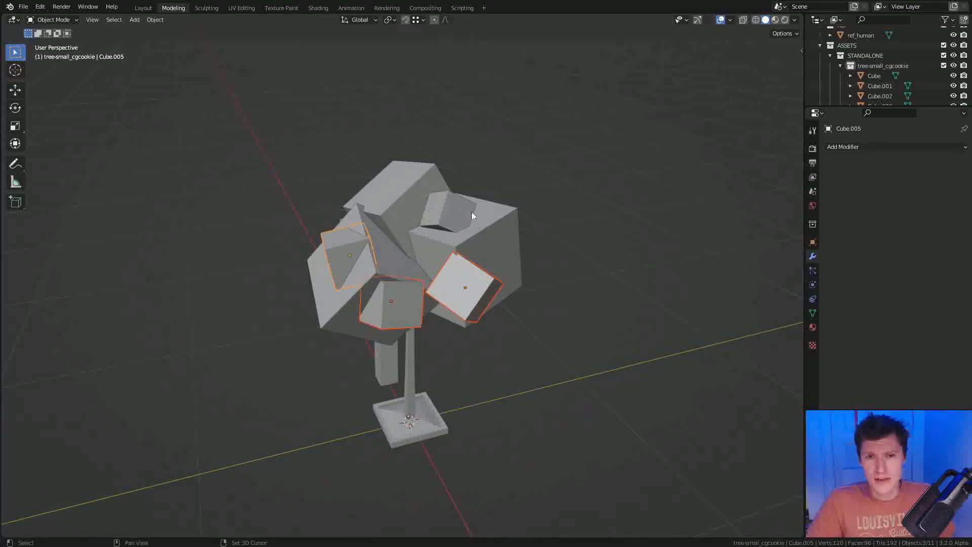
{"action": "middle_click_drag", "start_coordinate": [507, 189], "coordinate": [448, 222]}
{"action": "key", "text": "shift+d"}
{"action": "key", "text": "z"}
{"action": "left_click", "coordinate": [357, 211]}
{"action": "key", "text": "g"}
{"action": "key", "text": "shift+z"}
{"action": "left_click", "coordinate": [473, 209]}
Move the small cube buried inside a large foliage block to the outside of the foliage and rotate it
{"action": "middle_click_drag", "start_coordinate": [525, 206], "coordinate": [482, 171]}
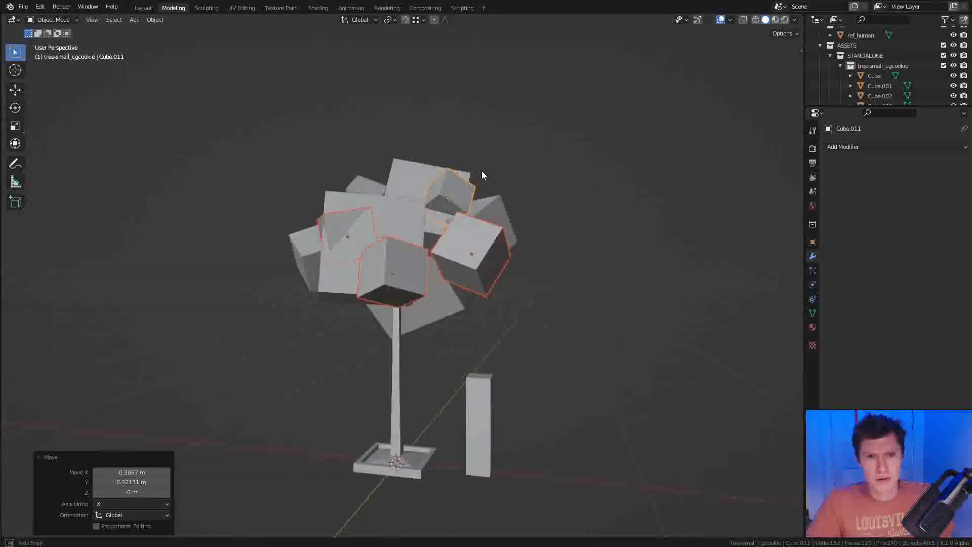
{"action": "left_click", "coordinate": [519, 137]}
{"action": "middle_click_drag", "start_coordinate": [518, 140], "coordinate": [412, 292]}
{"action": "left_click", "coordinate": [413, 292]}
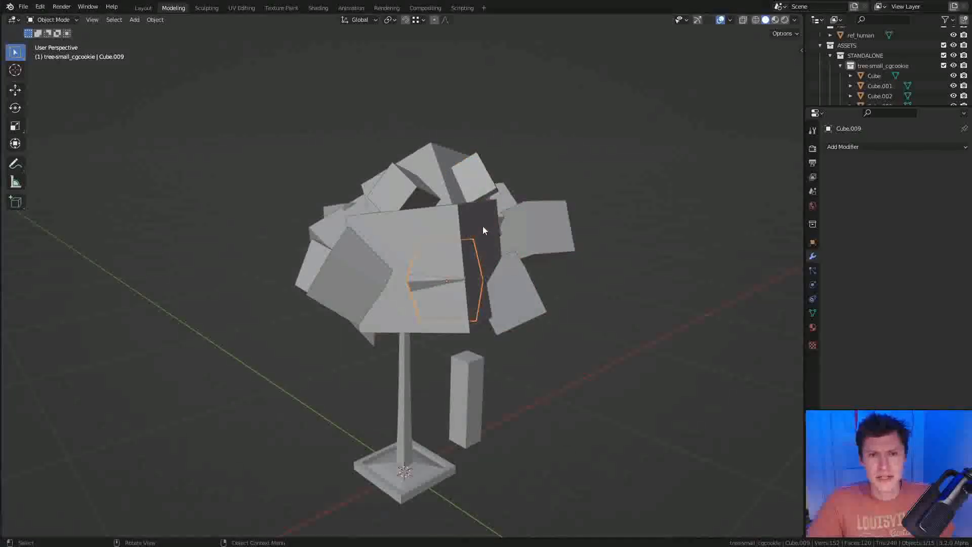
{"action": "middle_click_drag", "start_coordinate": [479, 227], "coordinate": [433, 251]}
{"action": "key", "text": "g"}
{"action": "left_click", "coordinate": [381, 305]}
{"action": "middle_click_drag", "start_coordinate": [381, 305], "coordinate": [549, 260]}
{"action": "key", "text": "r"}
{"action": "left_click", "coordinate": [540, 226]}
Move another copied small cube about -0.07 m in Y and 0.18 m in Z
{"action": "key", "text": "shift+d"}
{"action": "left_click", "coordinate": [576, 191]}
{"action": "middle_click_drag", "start_coordinate": [576, 193], "coordinate": [515, 231]}
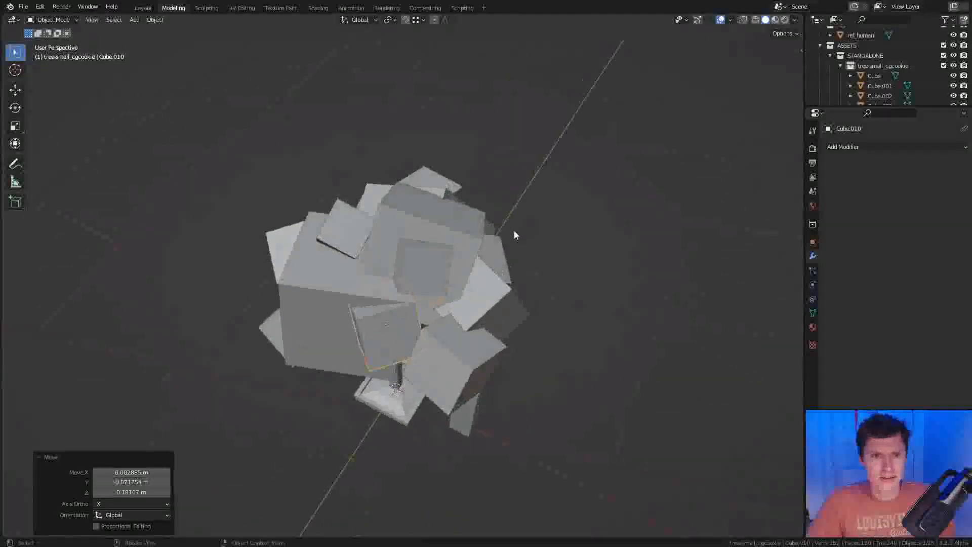
Duplicate the small foliage cube, rotate the copy freely, resize it and move it to another part of the foliage
{"action": "key", "text": "shift+d"}
{"action": "left_click", "coordinate": [472, 272]}
{"action": "key", "text": "r"}
{"action": "key", "text": "r"}
{"action": "left_click", "coordinate": [482, 207]}
{"action": "key", "text": "s"}
{"action": "left_click", "coordinate": [537, 283]}
{"action": "middle_click_drag", "start_coordinate": [538, 283], "coordinate": [398, 238]}
{"action": "key", "text": "g"}
{"action": "left_click", "coordinate": [582, 228]}
Rotate the copied cube freely again and shift it until it overlaps the foliage, finishing with a move of about 0.06 m in Z
{"action": "key", "text": "g"}
{"action": "left_click", "coordinate": [454, 213]}
{"action": "key", "text": "r"}
{"action": "key", "text": "r"}
{"action": "left_click", "coordinate": [444, 239]}
{"action": "key", "text": "g"}
{"action": "left_click", "coordinate": [481, 247]}
{"action": "key", "text": "g"}
{"action": "left_click", "coordinate": [453, 261]}
{"action": "mouse_move", "coordinate": [453, 261]}
{"action": "middle_mouse_down"}
{"action": "mouse_move", "coordinate": [421, 250]}
{"action": "mouse_move", "coordinate": [441, 235]}
{"action": "mouse_move", "coordinate": [439, 248]}
{"action": "middle_mouse_up"}
{"action": "key", "text": "g"}
{"action": "left_click", "coordinate": [426, 236]}
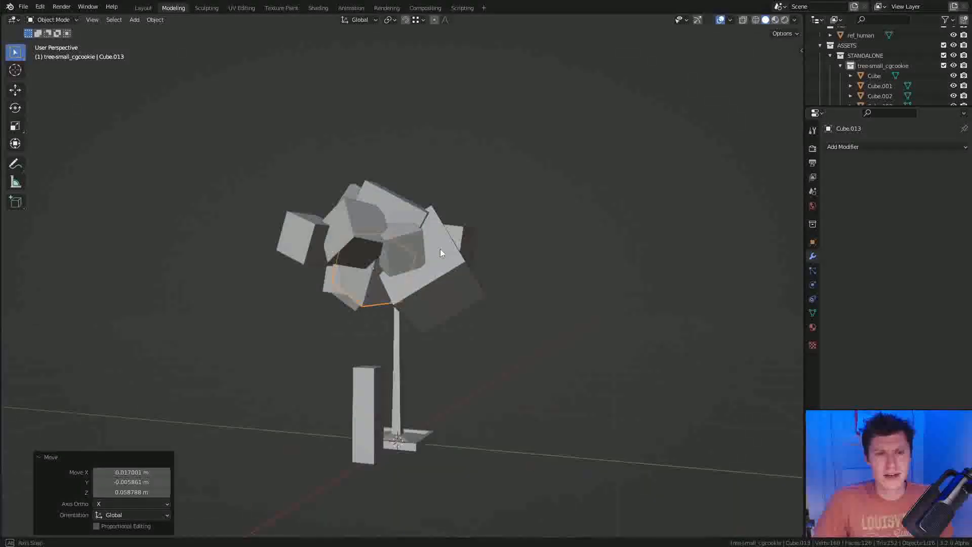
Move the outlying cube inward against the foliage, about 0.10 m in Y and 0.05 m in Z
{"action": "left_click", "coordinate": [308, 238]}
{"action": "middle_click_drag", "start_coordinate": [308, 238], "coordinate": [403, 221]}
{"action": "key", "text": "g"}
{"action": "left_click", "coordinate": [365, 247]}
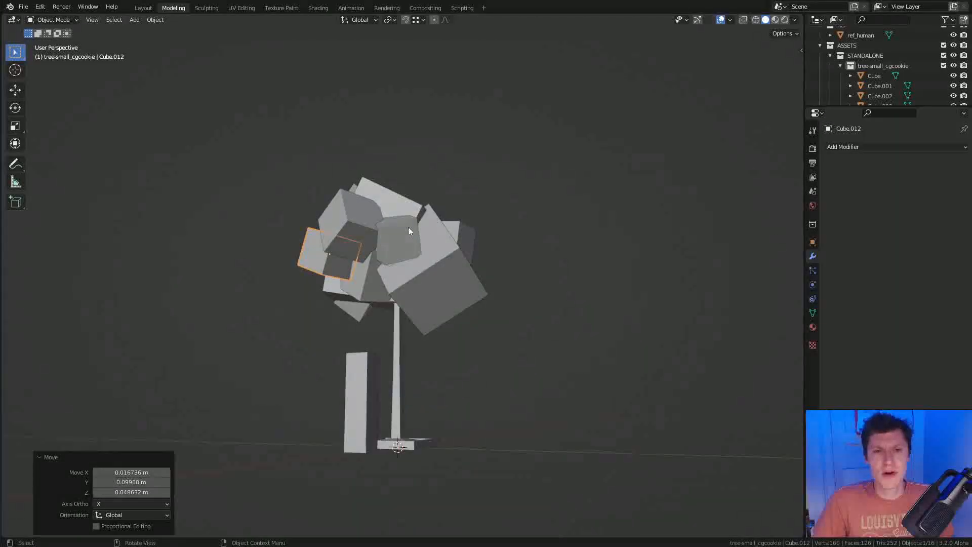
Select another foliage cube on the outside of the crown and resize it
{"action": "left_click", "coordinate": [402, 225]}
{"action": "mouse_move", "coordinate": [445, 269]}
{"action": "middle_mouse_down"}
{"action": "mouse_move", "coordinate": [466, 247]}
{"action": "mouse_move", "coordinate": [454, 256]}
{"action": "middle_mouse_up"}
{"action": "left_click", "coordinate": [454, 259]}
{"action": "middle_click_drag", "start_coordinate": [531, 226], "coordinate": [580, 254]}
{"action": "key", "text": "s"}
{"action": "left_click", "coordinate": [559, 255]}
Duplicate a foliage cube, move the copy to a barer side and rotate it freely by about -63.6° and 16.6°
{"action": "middle_click_drag", "start_coordinate": [410, 238], "coordinate": [461, 234]}
{"action": "left_click", "coordinate": [362, 221]}
{"action": "key", "text": "shift+d"}
{"action": "left_click", "coordinate": [530, 292]}
{"action": "key", "text": "g"}
{"action": "left_click", "coordinate": [529, 264]}
{"action": "key", "text": "g"}
{"action": "left_click", "coordinate": [416, 245]}
{"action": "key", "text": "r"}
{"action": "key", "text": "r"}
{"action": "left_click", "coordinate": [426, 194]}
Duplicate the cube about 0.37 m upward and 0.09 m in Y, then resize and reposition the copy near the crown's top
{"action": "middle_click_drag", "start_coordinate": [414, 195], "coordinate": [461, 281]}
{"action": "key", "text": "shift+d"}
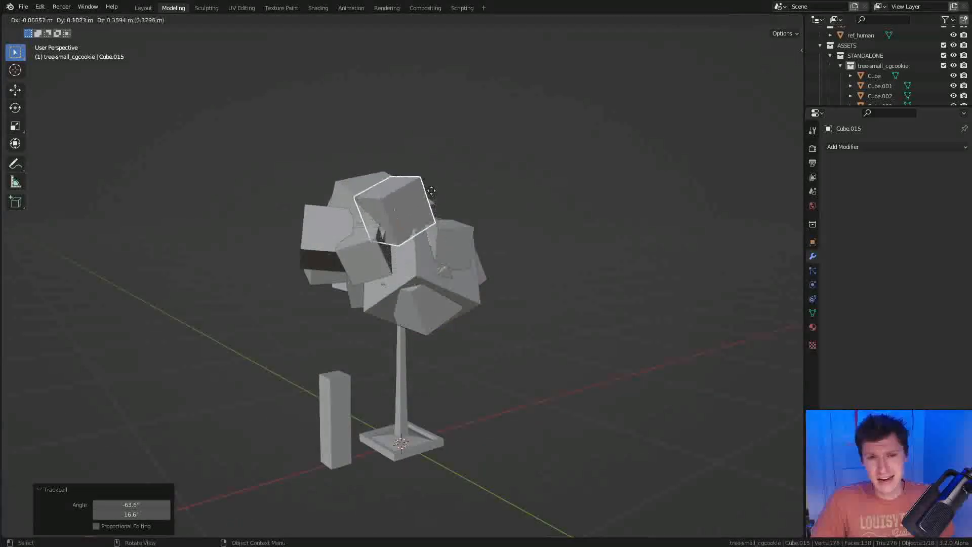
{"action": "left_click", "coordinate": [430, 194]}
{"action": "middle_click_drag", "start_coordinate": [430, 193], "coordinate": [405, 192]}
{"action": "key", "text": "s"}
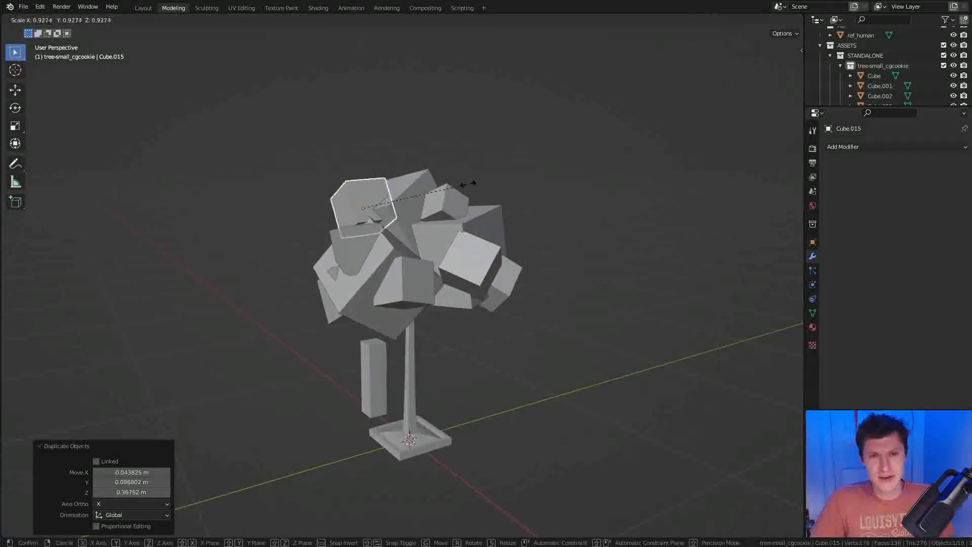
{"action": "left_click", "coordinate": [467, 183]}
{"action": "middle_click_drag", "start_coordinate": [467, 183], "coordinate": [440, 183]}
{"action": "key", "text": "g"}
{"action": "left_click", "coordinate": [383, 192]}
Rotate the upper copied cube freely and shift it into place on the foliage
{"action": "middle_click_drag", "start_coordinate": [383, 191], "coordinate": [435, 204]}
{"action": "key", "text": "r"}
{"action": "key", "text": "r"}
{"action": "left_click", "coordinate": [445, 160]}
{"action": "key", "text": "g"}
{"action": "left_click", "coordinate": [454, 192]}
Duplicate the low foliage cube above the planter, move the copy higher on the crown, resize it and rotate it freely
{"action": "left_click", "coordinate": [382, 253]}
{"action": "middle_click_drag", "start_coordinate": [381, 253], "coordinate": [443, 273]}
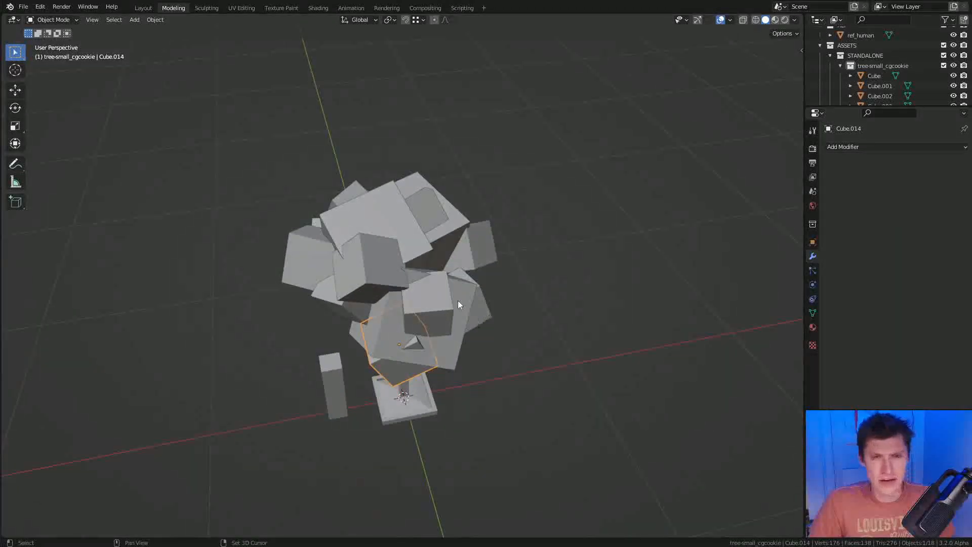
{"action": "key", "text": "shift+d"}
{"action": "left_click", "coordinate": [425, 180]}
{"action": "middle_click_drag", "start_coordinate": [546, 195], "coordinate": [471, 199]}
{"action": "key", "text": "s"}
{"action": "left_click", "coordinate": [435, 194]}
{"action": "key", "text": "g"}
{"action": "left_click", "coordinate": [424, 202]}
{"action": "key", "text": "r"}
{"action": "key", "text": "r"}
{"action": "left_click", "coordinate": [424, 212]}
{"action": "key", "text": "g"}
{"action": "left_click", "coordinate": [415, 206]}
Duplicate the small cube again, rotate the copy freely, move it about -0.09 m in Y and 0.04 m in Z, and resize it
{"action": "middle_click_drag", "start_coordinate": [416, 213], "coordinate": [417, 251]}
{"action": "key", "text": "shift+d"}
{"action": "left_click", "coordinate": [442, 258]}
{"action": "key", "text": "r"}
{"action": "key", "text": "r"}
{"action": "left_click", "coordinate": [453, 205]}
{"action": "key", "text": "g"}
{"action": "left_click", "coordinate": [449, 195]}
{"action": "key", "text": "s"}
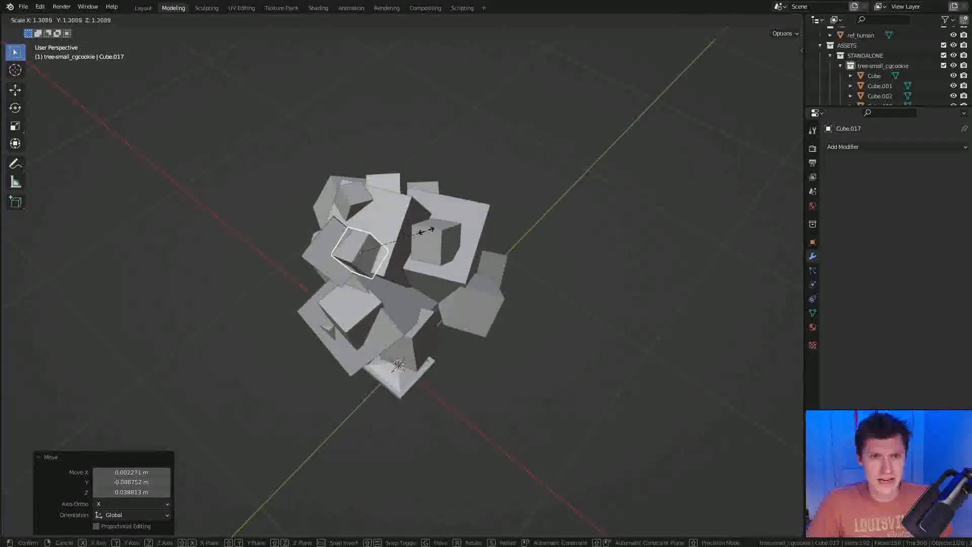
{"action": "left_click", "coordinate": [416, 229]}
Duplicate the cube about 0.19 m in Y and 0.08 m in Z, then resize the copy and reposition it on the crown
{"action": "key", "text": "shift+d"}
{"action": "left_click", "coordinate": [470, 227]}
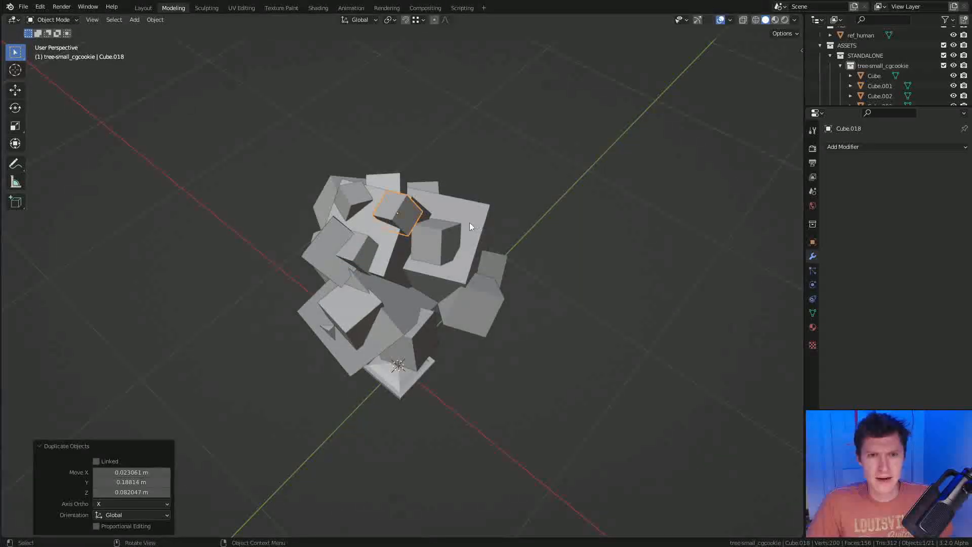
{"action": "key", "text": "g"}
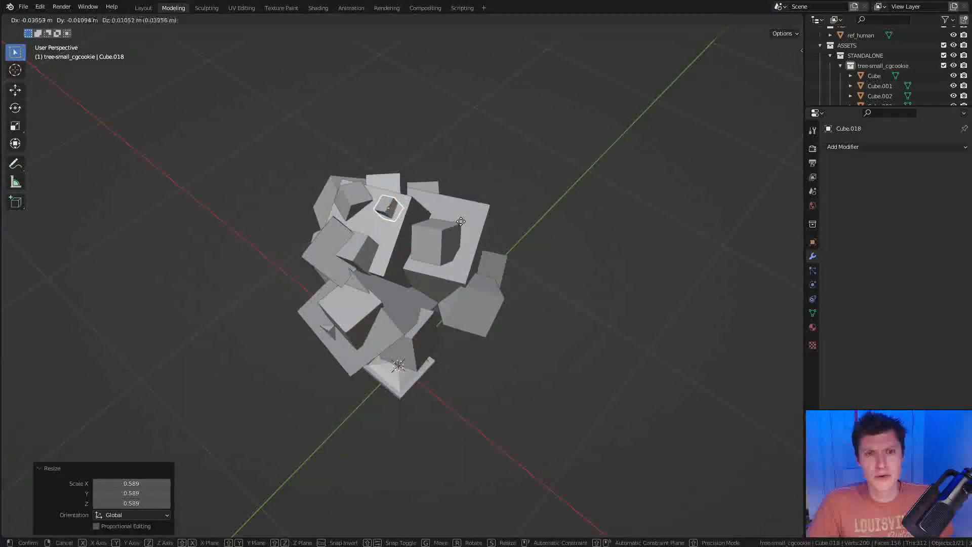
{"action": "left_click", "coordinate": [460, 226]}
{"action": "middle_click_drag", "start_coordinate": [461, 226], "coordinate": [357, 225]}
{"action": "key", "text": "s"}
{"action": "left_click", "coordinate": [504, 202]}
{"action": "key", "text": "g"}
{"action": "left_click", "coordinate": [500, 236]}
Duplicate two small upper foliage cubes together, rotate the copies about Z and shift them to a barer area
{"action": "left_click", "coordinate": [420, 196]}
{"action": "left_click", "coordinate": [356, 181], "text": "shift"}
{"action": "key", "text": "shift+d"}
{"action": "left_click", "coordinate": [444, 197]}
{"action": "mouse_move", "coordinate": [592, 201]}
{"action": "middle_mouse_down"}
{"action": "mouse_move", "coordinate": [510, 200]}
{"action": "mouse_move", "coordinate": [489, 151]}
{"action": "mouse_move", "coordinate": [569, 144]}
{"action": "mouse_move", "coordinate": [512, 200]}
{"action": "mouse_move", "coordinate": [590, 196]}
{"action": "middle_mouse_up"}
{"action": "key", "text": "r"}
{"action": "key", "text": "z"}
{"action": "left_click", "coordinate": [498, 179]}
{"action": "key", "text": "g"}
{"action": "left_click", "coordinate": [551, 211]}
Adjust the copied cubes' position against the foliage and duplicate them once more to fill another gap
{"action": "key", "text": "g"}
{"action": "left_click", "coordinate": [536, 147]}
{"action": "key", "text": "g"}
{"action": "left_click", "coordinate": [511, 200]}
{"action": "key", "text": "g"}
{"action": "left_click", "coordinate": [488, 169]}
{"action": "middle_click_drag", "start_coordinate": [489, 169], "coordinate": [531, 194]}
{"action": "key", "text": "shift+d"}
{"action": "left_click", "coordinate": [544, 229]}
{"action": "middle_click_drag", "start_coordinate": [545, 229], "coordinate": [390, 199]}
Add more small cubes to the selection, duplicate them, rotate the copies about Z and move them to another side of the crown
{"action": "left_click", "coordinate": [393, 196], "text": "shift"}
{"action": "left_click", "coordinate": [366, 212], "text": "shift"}
{"action": "middle_click_drag", "start_coordinate": [428, 224], "coordinate": [448, 197]}
{"action": "key", "text": "shift+d"}
{"action": "left_click", "coordinate": [473, 235]}
{"action": "key", "text": "r"}
{"action": "key", "text": "z"}
{"action": "left_click", "coordinate": [330, 207]}
{"action": "key", "text": "g"}
{"action": "middle_click_drag", "start_coordinate": [330, 206], "coordinate": [440, 284]}
{"action": "left_click", "coordinate": [530, 258]}
Move the stray copied cubes individually inward so they overlap the foliage
{"action": "left_click", "coordinate": [314, 263]}
{"action": "key", "text": "g"}
{"action": "left_click", "coordinate": [379, 258]}
{"action": "key", "text": "g"}
{"action": "left_click", "coordinate": [380, 275]}
{"action": "left_click", "coordinate": [345, 259]}
{"action": "key", "text": "g"}
{"action": "left_click", "coordinate": [342, 259]}
Duplicate a lower foliage cube and rotate the copy freely
{"action": "left_click", "coordinate": [389, 303]}
{"action": "key", "text": "shift+d"}
{"action": "left_click", "coordinate": [451, 253]}
{"action": "key", "text": "r"}
{"action": "key", "text": "r"}
{"action": "left_click", "coordinate": [494, 233]}
{"action": "middle_click_drag", "start_coordinate": [495, 232], "coordinate": [530, 229]}
Select several small foliage cubes, duplicate them, move the copies to another spot on the crown and rotate them
{"action": "left_click", "coordinate": [449, 262]}
{"action": "left_click", "coordinate": [435, 205], "text": "shift"}
{"action": "key", "text": "shift+d"}
{"action": "left_click", "coordinate": [507, 228]}
{"action": "key", "text": "r"}
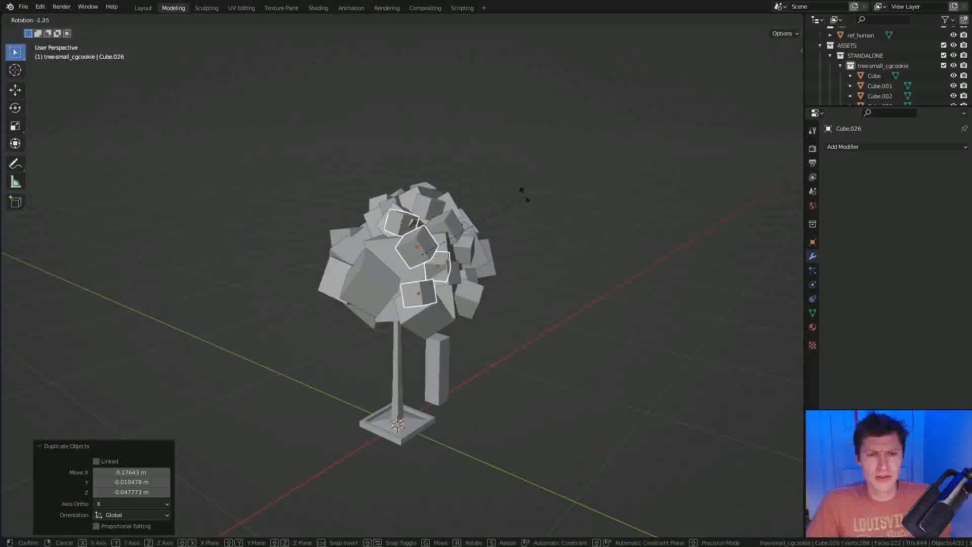
{"action": "left_click", "coordinate": [464, 197]}
Rotate the group of copied cubes freely, and turn it once more from another view of the crown
{"action": "key", "text": "r"}
{"action": "key", "text": "r"}
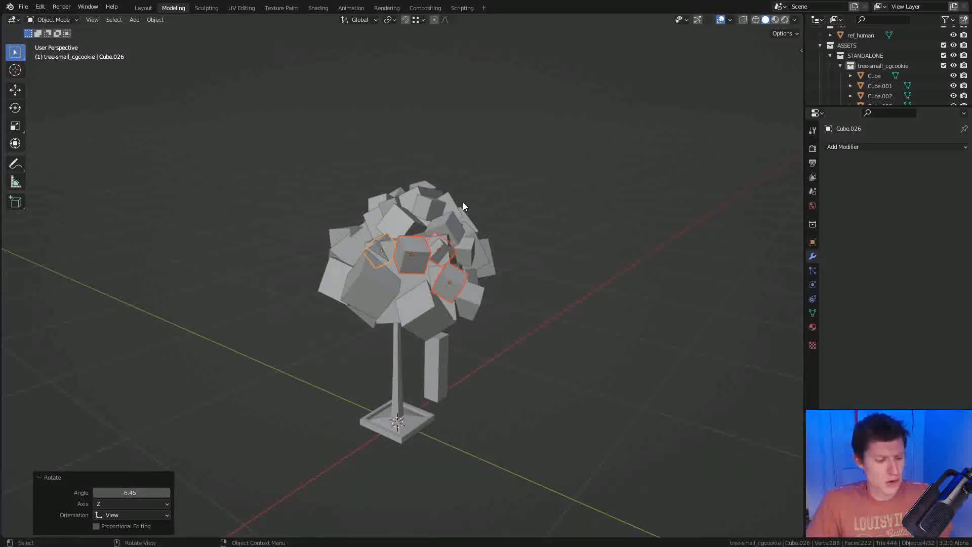
{"action": "left_click", "coordinate": [459, 238]}
{"action": "middle_click_drag", "start_coordinate": [458, 239], "coordinate": [509, 229]}
{"action": "key", "text": "r"}
{"action": "left_click", "coordinate": [512, 207]}
Move two of the copied cubes individually so they sit against the surrounding foliage
{"action": "middle_click_drag", "start_coordinate": [421, 248], "coordinate": [419, 229], "text": "ctrl"}
{"action": "left_click", "coordinate": [415, 223]}
{"action": "left_click", "coordinate": [395, 224]}
{"action": "key", "text": "g"}
{"action": "left_click", "coordinate": [395, 230]}
{"action": "left_click", "coordinate": [383, 263]}
{"action": "middle_click_drag", "start_coordinate": [387, 260], "coordinate": [419, 207]}
{"action": "key", "text": "g"}
{"action": "left_click", "coordinate": [538, 247]}
Reposition a stray small cube near the top of the crown in several short moves
{"action": "left_click", "coordinate": [419, 217]}
{"action": "key", "text": "g"}
{"action": "left_click", "coordinate": [420, 237]}
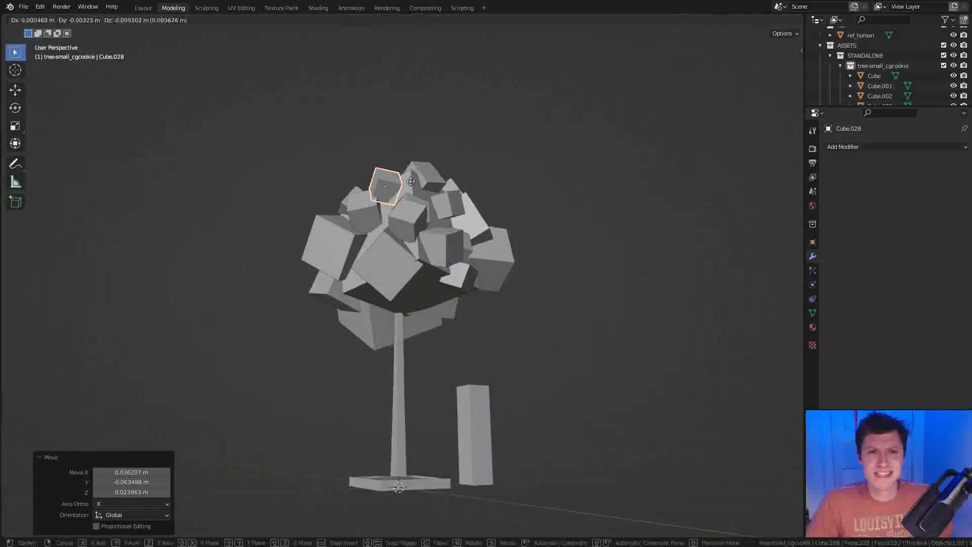
{"action": "left_click", "coordinate": [419, 209]}
{"action": "key", "text": "g"}
{"action": "left_click", "coordinate": [396, 239]}
Duplicate the small foliage cube and place the copy in another gap in the crown
{"action": "middle_click_drag", "start_coordinate": [396, 239], "coordinate": [473, 251]}
{"action": "key", "text": "shift+d"}
{"action": "left_click", "coordinate": [412, 266]}
{"action": "middle_click_drag", "start_coordinate": [412, 267], "coordinate": [434, 248]}
{"action": "scroll", "coordinate": [558, 208], "scroll_direction": "down", "scroll_amount": 3}
{"action": "middle_click_drag", "start_coordinate": [558, 208], "coordinate": [463, 209]}
{"action": "scroll", "coordinate": [465, 213], "scroll_direction": "up", "scroll_amount": 3}
Scale an existing cube in the middle of the crown, rotate it freely and nudge it against its neighbours
{"action": "left_click", "coordinate": [393, 215]}
{"action": "middle_click_drag", "start_coordinate": [394, 214], "coordinate": [443, 190]}
{"action": "key", "text": "s"}
{"action": "left_click", "coordinate": [462, 183]}
{"action": "key", "text": "r"}
{"action": "key", "text": "r"}
{"action": "left_click", "coordinate": [473, 195]}
{"action": "key", "text": "g"}
{"action": "left_click", "coordinate": [475, 196]}
{"action": "middle_click_drag", "start_coordinate": [475, 196], "coordinate": [520, 178]}
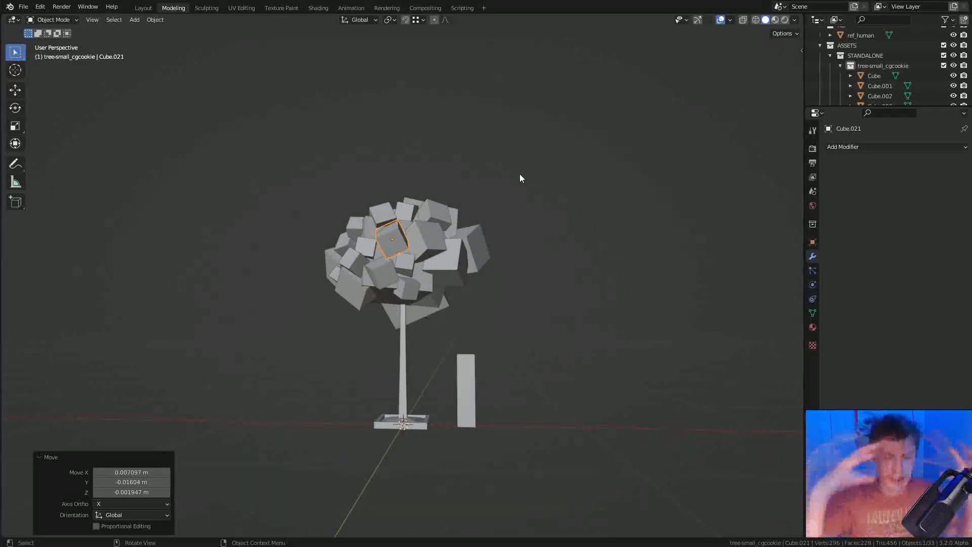
Delete the small cube sticking out at the upper side of the foliage
{"action": "scroll", "coordinate": [357, 245], "scroll_direction": "up", "scroll_amount": 2}
{"action": "middle_click_drag", "start_coordinate": [357, 245], "coordinate": [313, 237]}
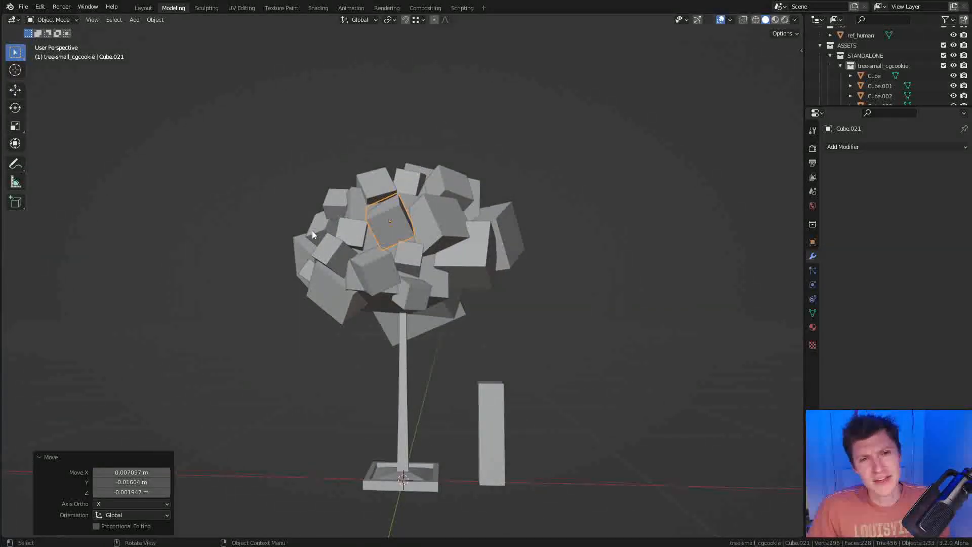
{"action": "left_click", "coordinate": [329, 197]}
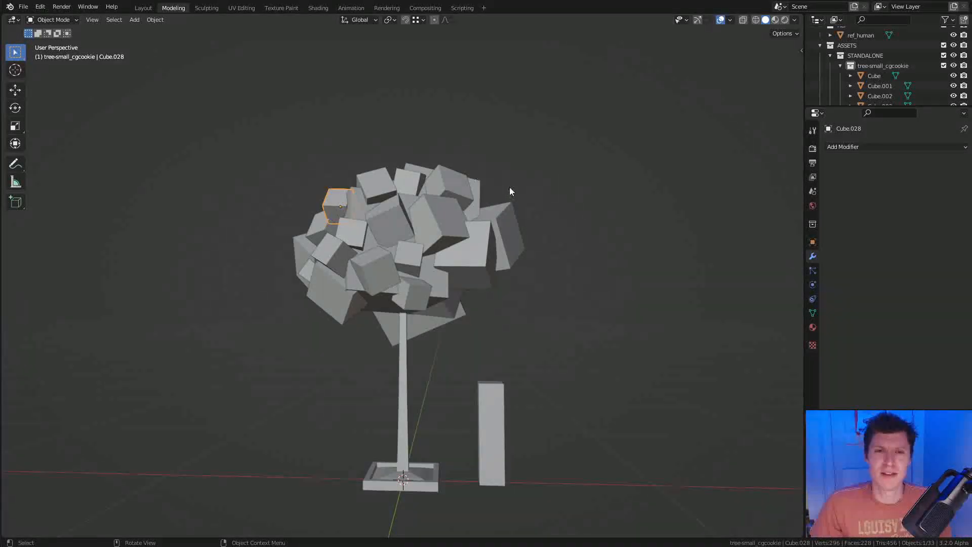
{"action": "key", "text": "x"}
{"action": "left_click", "coordinate": [394, 204]}
Move a cube at the top of the crown, and scale another cube on the side of the foliage
{"action": "middle_click_drag", "start_coordinate": [386, 188], "coordinate": [414, 162]}
{"action": "left_click", "coordinate": [393, 172]}
{"action": "key", "text": "g"}
{"action": "left_click", "coordinate": [413, 161]}
{"action": "middle_click_drag", "start_coordinate": [357, 171], "coordinate": [374, 213]}
{"action": "left_click", "coordinate": [322, 223]}
{"action": "key", "text": "s"}
{"action": "left_click", "coordinate": [374, 213]}
Select a cube on the lower side of the foliage and scale it to vary the cube sizes
{"action": "left_click", "coordinate": [333, 296]}
{"action": "middle_click_drag", "start_coordinate": [472, 282], "coordinate": [420, 271]}
{"action": "left_click", "coordinate": [348, 265]}
{"action": "middle_click_drag", "start_coordinate": [362, 264], "coordinate": [491, 257]}
{"action": "key", "text": "s"}
{"action": "left_click", "coordinate": [451, 268]}
Reselect the lower foliage cube and rotate it freely to vary its orientation
{"action": "key", "text": "alt+a"}
{"action": "scroll", "coordinate": [450, 268], "scroll_direction": "down", "scroll_amount": 1}
{"action": "key", "text": "ctrl+z"}
{"action": "key", "text": "r"}
{"action": "key", "text": "r"}
{"action": "left_click", "coordinate": [556, 223]}
{"action": "scroll", "coordinate": [500, 263], "scroll_direction": "up", "scroll_amount": 1}
{"action": "key", "text": "a"}
{"action": "key", "text": "alt+a"}
{"action": "key", "text": "ctrl+z"}
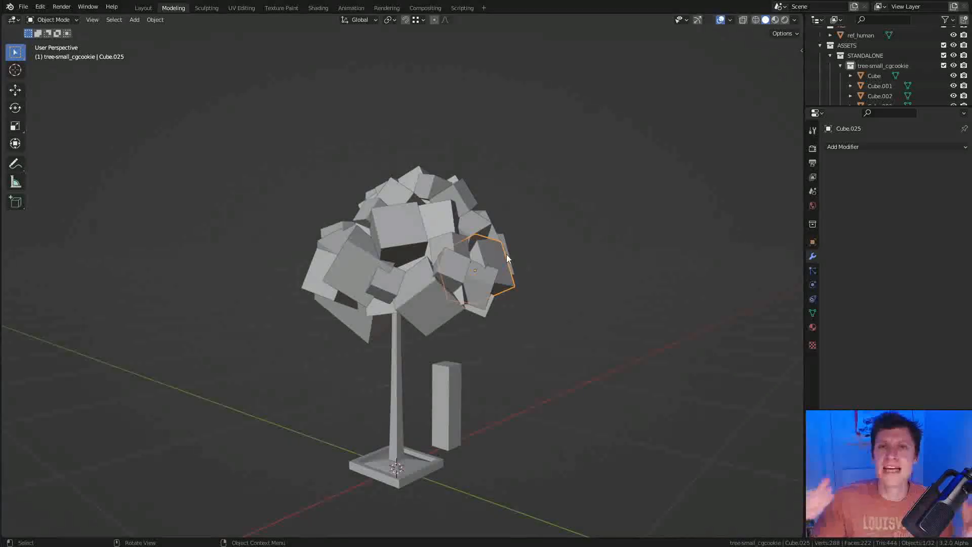
Duplicate a cube near the top of the crown, rotate the copy freely and move it into the foliage
{"action": "middle_click_drag", "start_coordinate": [506, 254], "coordinate": [448, 271]}
{"action": "left_click", "coordinate": [398, 201]}
{"action": "key", "text": "shift+d"}
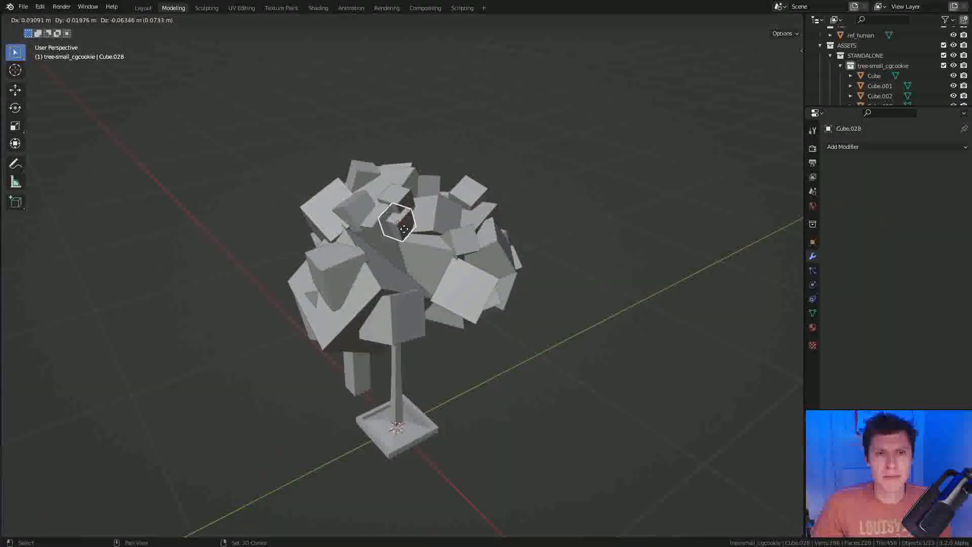
{"action": "left_click", "coordinate": [395, 263]}
{"action": "key", "text": "r"}
{"action": "key", "text": "r"}
{"action": "left_click", "coordinate": [437, 224]}
{"action": "key", "text": "g"}
{"action": "left_click", "coordinate": [454, 236]}
Duplicate that foliage cube onto another side of the crown, and rotate and move the copy to vary it
{"action": "middle_click_drag", "start_coordinate": [454, 235], "coordinate": [567, 235]}
{"action": "key", "text": "shift+d"}
{"action": "left_click", "coordinate": [569, 232]}
{"action": "key", "text": "r"}
{"action": "key", "text": "r"}
{"action": "left_click", "coordinate": [572, 213]}
{"action": "key", "text": "g"}
Make another copy of the cube for the lower foliage, rotate it freely and reposition it among its neighbours
{"action": "key", "text": "shift+d"}
{"action": "left_click", "coordinate": [469, 311]}
{"action": "key", "text": "r"}
{"action": "key", "text": "r"}
{"action": "left_click", "coordinate": [463, 268]}
{"action": "key", "text": "g"}
{"action": "left_click", "coordinate": [471, 238]}
Duplicate the cube across the crown and adjust the copy's depth by moving it from a second viewpoint
{"action": "middle_click_drag", "start_coordinate": [471, 238], "coordinate": [523, 252]}
{"action": "key", "text": "shift+d"}
{"action": "left_click", "coordinate": [400, 225]}
{"action": "middle_click_drag", "start_coordinate": [380, 226], "coordinate": [486, 284]}
{"action": "key", "text": "g"}
{"action": "left_click", "coordinate": [397, 241]}
Add one more duplicate to the foliage, rotate it freely and scale it to a different size
{"action": "key", "text": "shift+d"}
{"action": "left_click", "coordinate": [385, 213]}
{"action": "key", "text": "r"}
{"action": "key", "text": "r"}
{"action": "left_click", "coordinate": [512, 204]}
{"action": "key", "text": "s"}
{"action": "left_click", "coordinate": [506, 249]}
Duplicate the resized cube and move the copy to the lower side of the foliage above the trunk
{"action": "key", "text": "shift+d"}
{"action": "left_click", "coordinate": [546, 251]}
{"action": "key", "text": "g"}
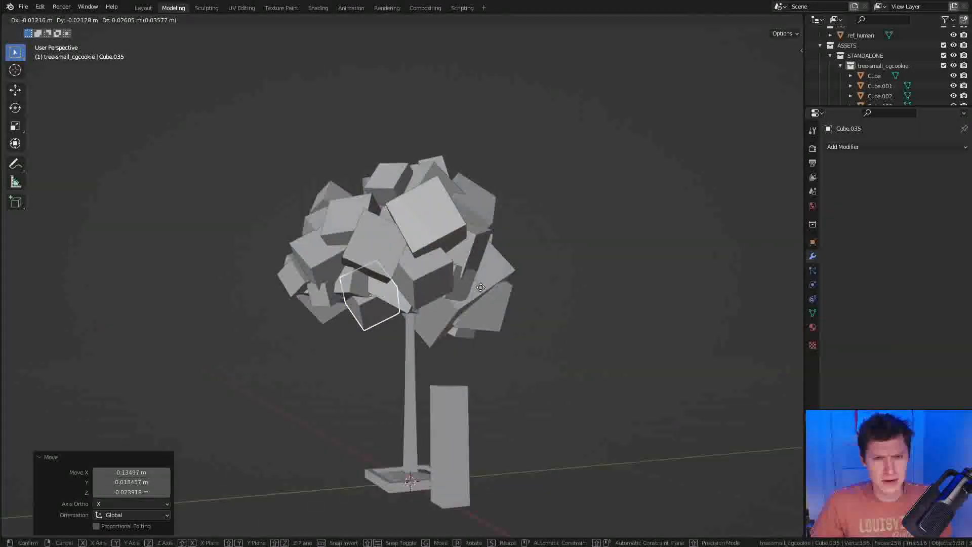
{"action": "left_click", "coordinate": [456, 283]}
Select a cube on the upper side of the foliage and scale it up by about 1.456
{"action": "scroll", "coordinate": [455, 253], "scroll_direction": "down", "scroll_amount": 3}
{"action": "middle_click_drag", "start_coordinate": [527, 228], "coordinate": [451, 217]}
{"action": "scroll", "coordinate": [538, 226], "scroll_direction": "up", "scroll_amount": 2}
{"action": "middle_click_drag", "start_coordinate": [597, 223], "coordinate": [497, 224]}
{"action": "left_click", "coordinate": [539, 226]}
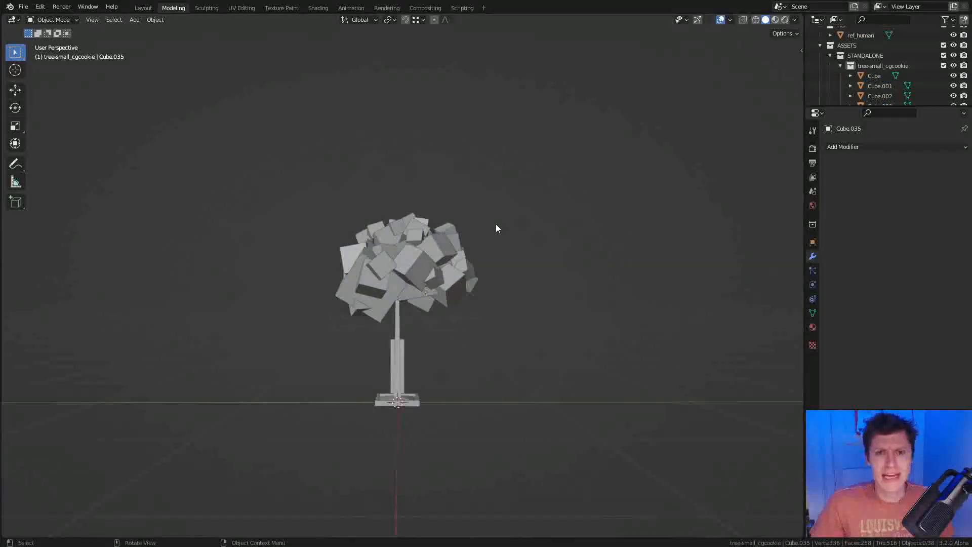
{"action": "key", "text": "s"}
{"action": "left_click", "coordinate": [496, 205]}
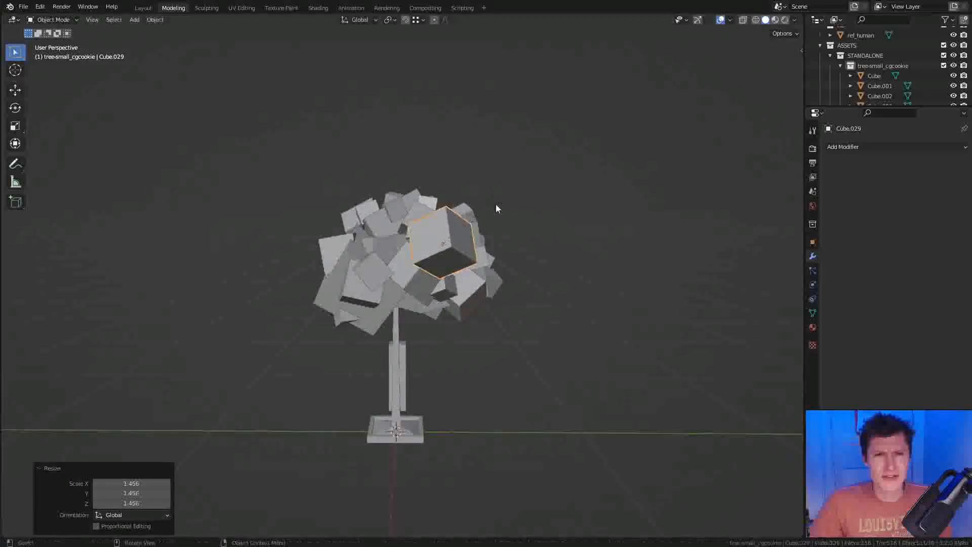
Move the enlarged cube to the upper part of the crown and rotate it freely so it sits within the foliage
{"action": "mouse_move", "coordinate": [496, 205]}
{"action": "middle_mouse_down"}
{"action": "mouse_move", "coordinate": [543, 207]}
{"action": "mouse_move", "coordinate": [543, 228]}
{"action": "mouse_move", "coordinate": [405, 177]}
{"action": "mouse_move", "coordinate": [464, 205]}
{"action": "mouse_move", "coordinate": [391, 200]}
{"action": "mouse_move", "coordinate": [550, 211]}
{"action": "mouse_move", "coordinate": [487, 203]}
{"action": "middle_mouse_up"}
{"action": "key", "text": "g"}
{"action": "left_click", "coordinate": [461, 201]}
{"action": "key", "text": "g"}
{"action": "left_click", "coordinate": [415, 184]}
{"action": "key", "text": "r"}
{"action": "key", "text": "r"}
{"action": "left_click", "coordinate": [420, 201]}
{"action": "key", "text": "g"}
{"action": "left_click", "coordinate": [389, 202]}
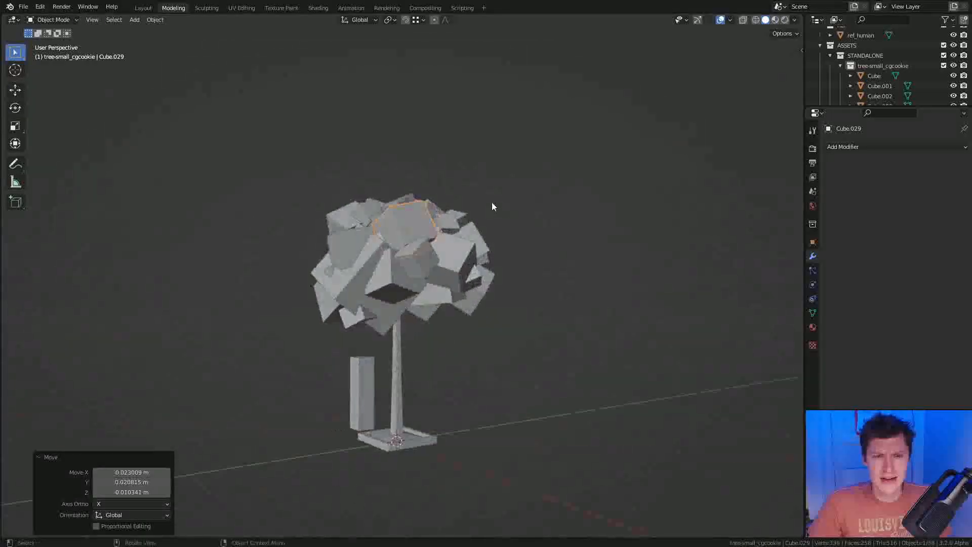
Preview the tree in Rendered and Material Preview shading, and turn on Scene World lighting for Material Preview
{"action": "key", "text": "z"}
{"action": "left_click", "coordinate": [500, 153]}
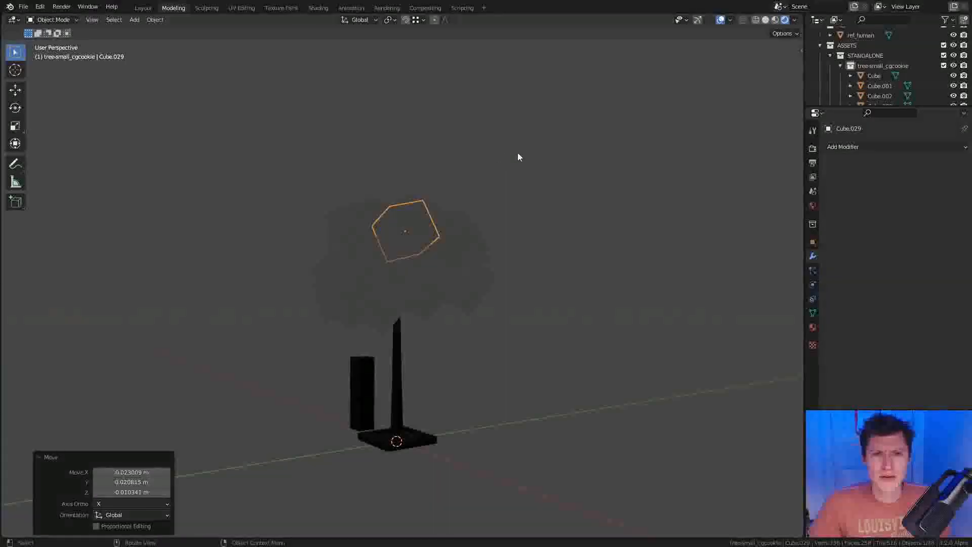
{"action": "left_click", "coordinate": [796, 19]}
{"action": "left_click", "coordinate": [796, 20]}
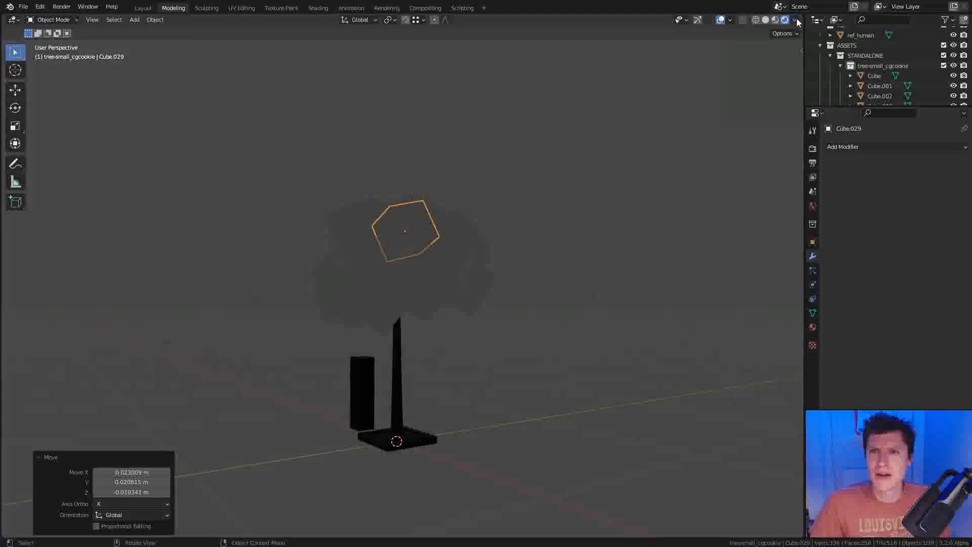
{"action": "left_click", "coordinate": [775, 20]}
{"action": "middle_click_drag", "start_coordinate": [765, 159], "coordinate": [650, 161]}
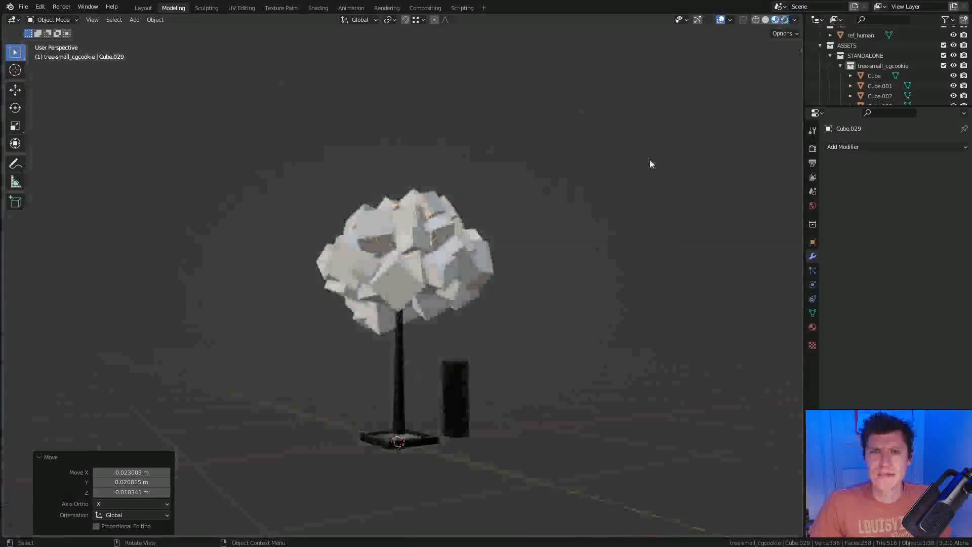
{"action": "left_click", "coordinate": [795, 20]}
{"action": "left_click", "coordinate": [737, 81]}
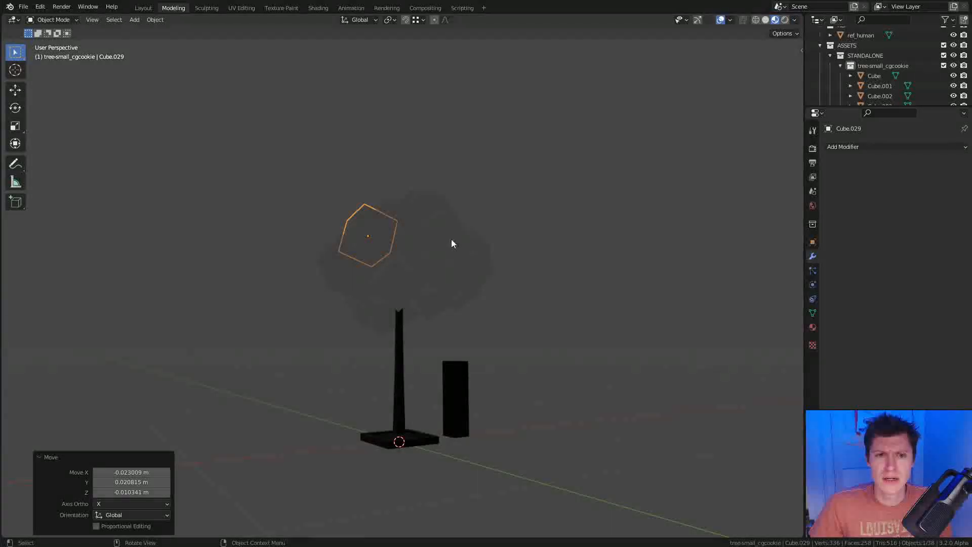
Select the foliage cubes together with the trunk as active object and link the trunk's material to all of them
{"action": "left_click", "coordinate": [417, 242]}
{"action": "middle_click_drag", "start_coordinate": [418, 242], "coordinate": [463, 228]}
{"action": "mouse_move", "coordinate": [304, 195]}
{"action": "left_mouse_down"}
{"action": "mouse_move", "coordinate": [519, 284]}
{"action": "mouse_move", "coordinate": [529, 332]}
{"action": "left_mouse_up"}
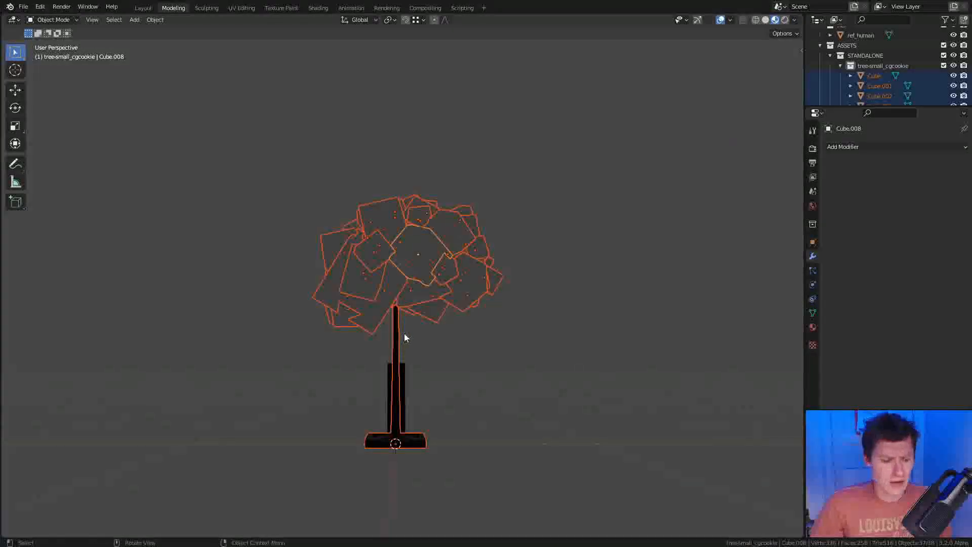
{"action": "key", "text": "ctrl+l"}
{"action": "left_click", "coordinate": [391, 360]}
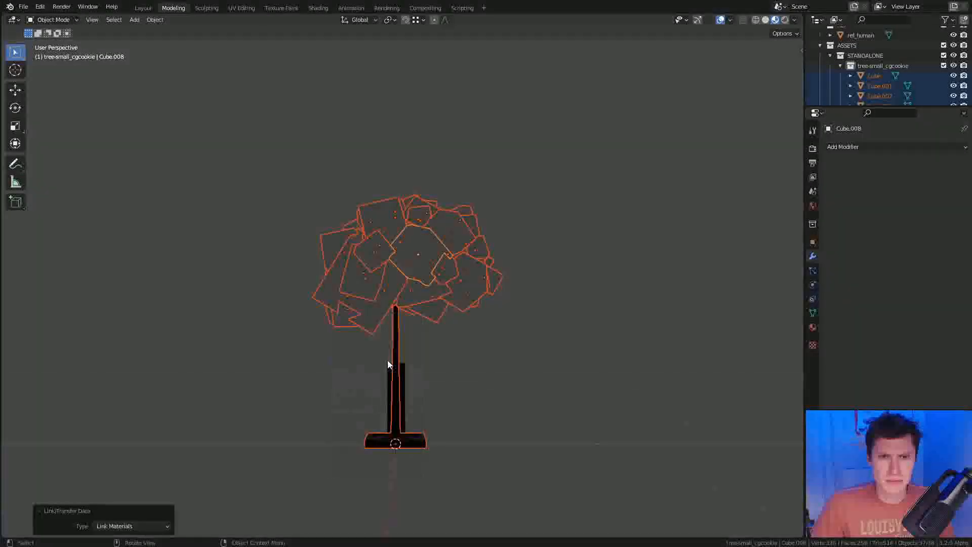
{"action": "left_click", "coordinate": [396, 345], "text": "shift"}
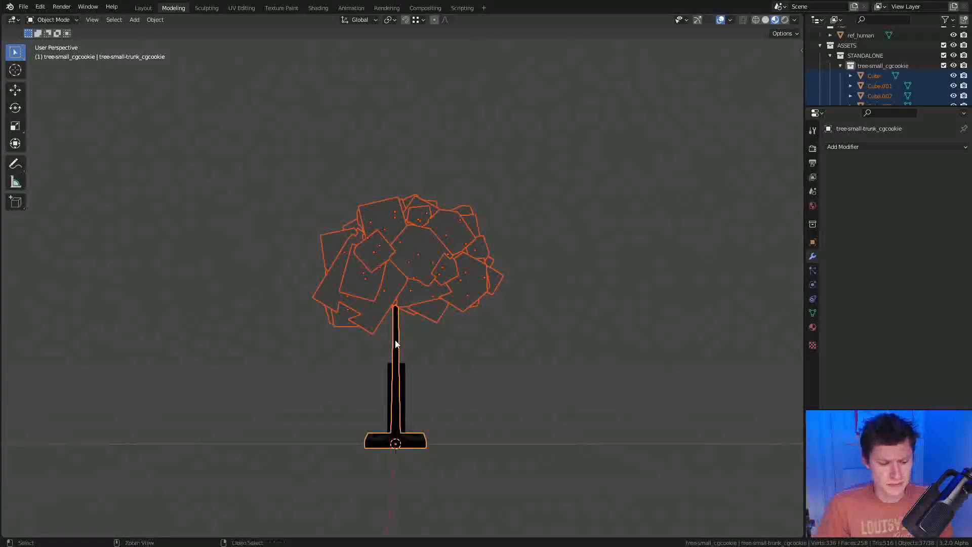
{"action": "key", "text": "ctrl+l"}
{"action": "left_click", "coordinate": [396, 342]}
{"action": "left_click", "coordinate": [507, 320]}
{"action": "middle_click_drag", "start_coordinate": [508, 320], "coordinate": [420, 297]}
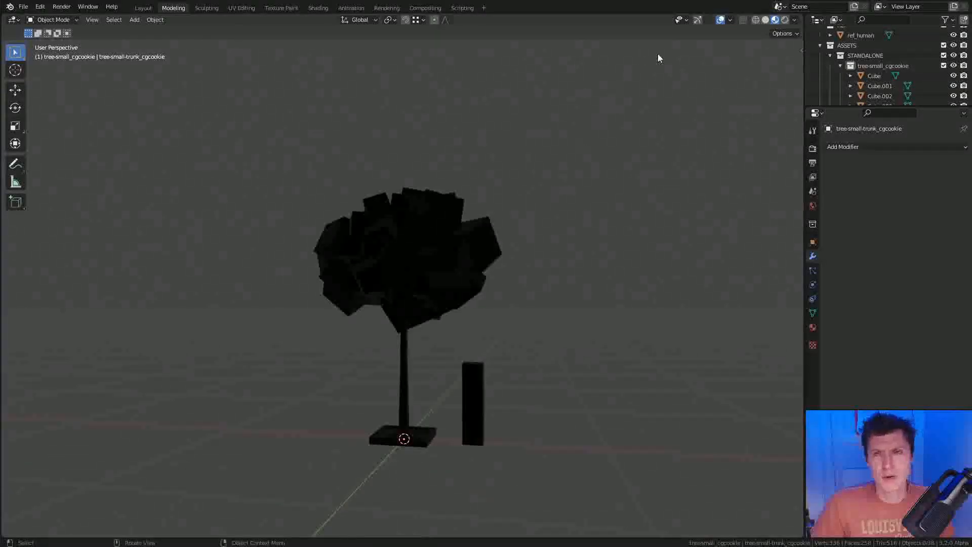
Turn off Scene Lights and Scene World for Material Preview, and set the viewport to Rendered shading
{"action": "left_click", "coordinate": [794, 20]}
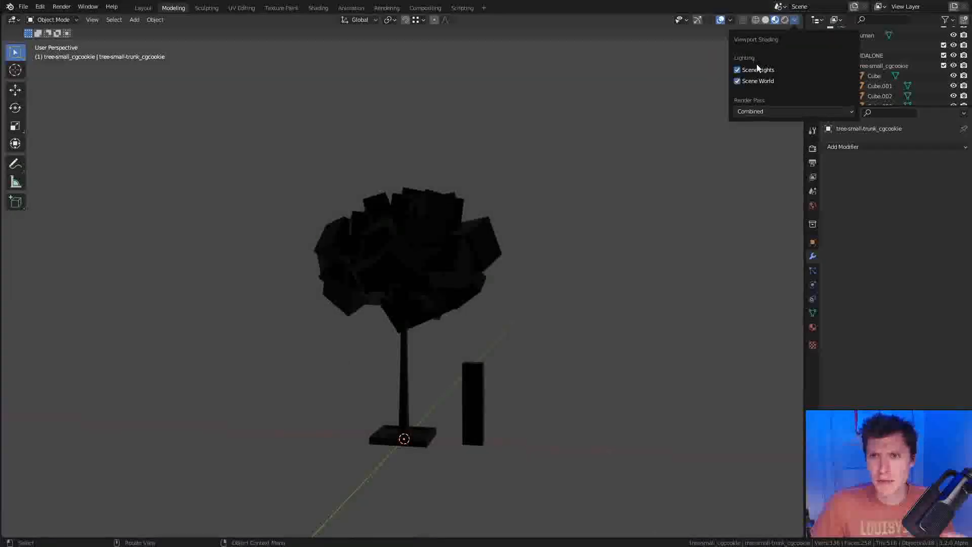
{"action": "left_click", "coordinate": [775, 20]}
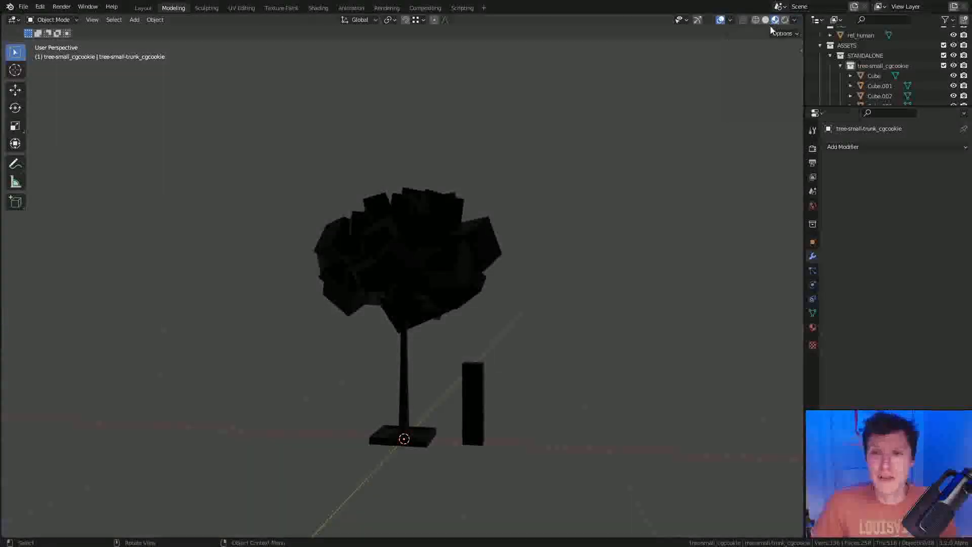
{"action": "left_click", "coordinate": [795, 19]}
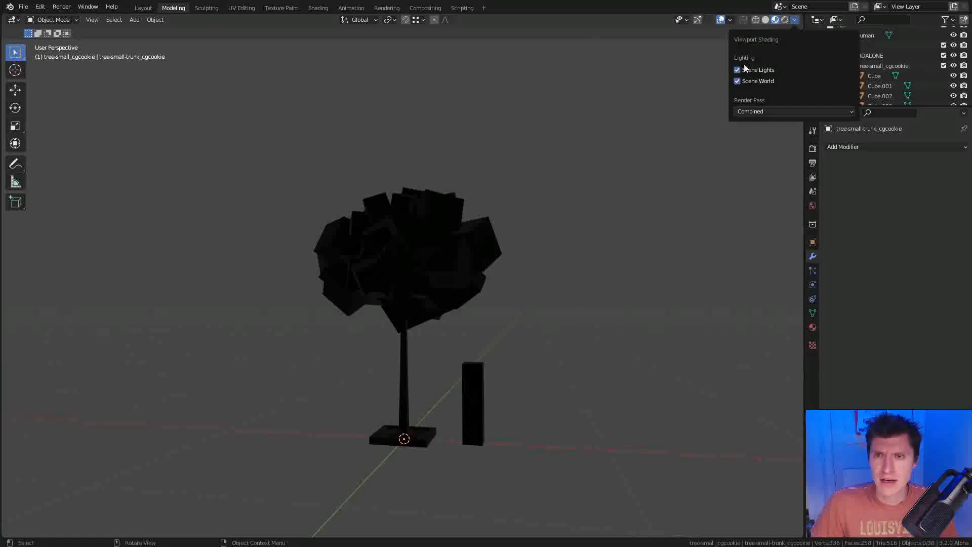
{"action": "left_click", "coordinate": [738, 69]}
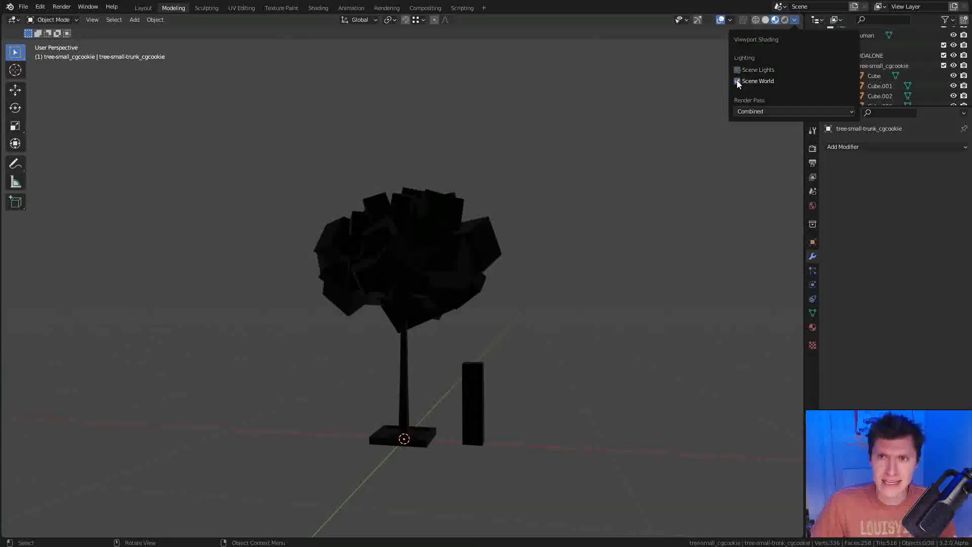
{"action": "left_click", "coordinate": [737, 81]}
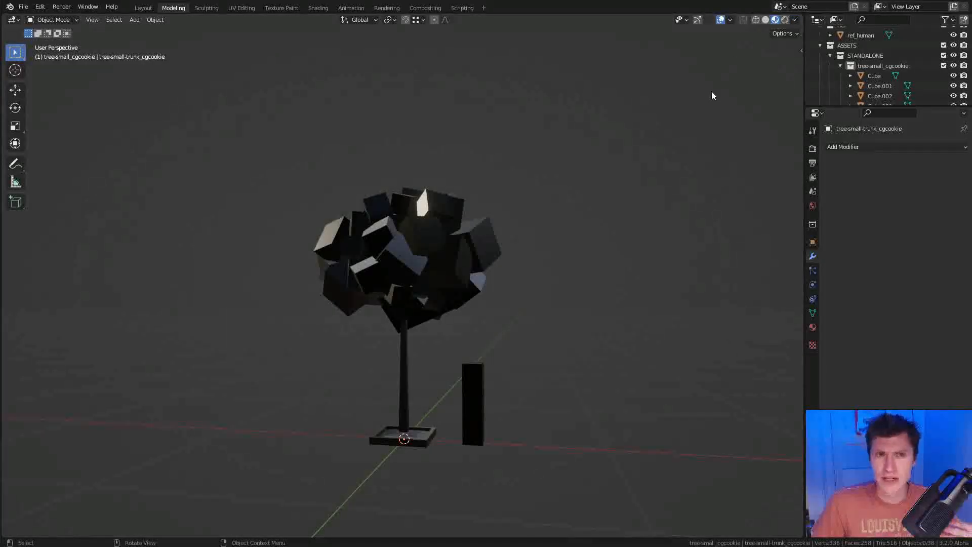
{"action": "left_click", "coordinate": [794, 20]}
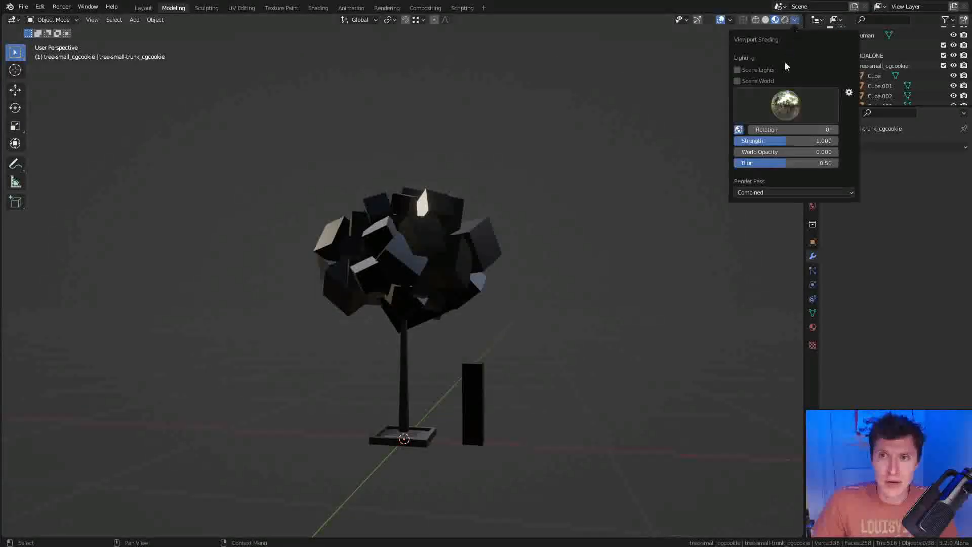
{"action": "left_click", "coordinate": [786, 20]}
{"action": "left_click", "coordinate": [794, 20]}
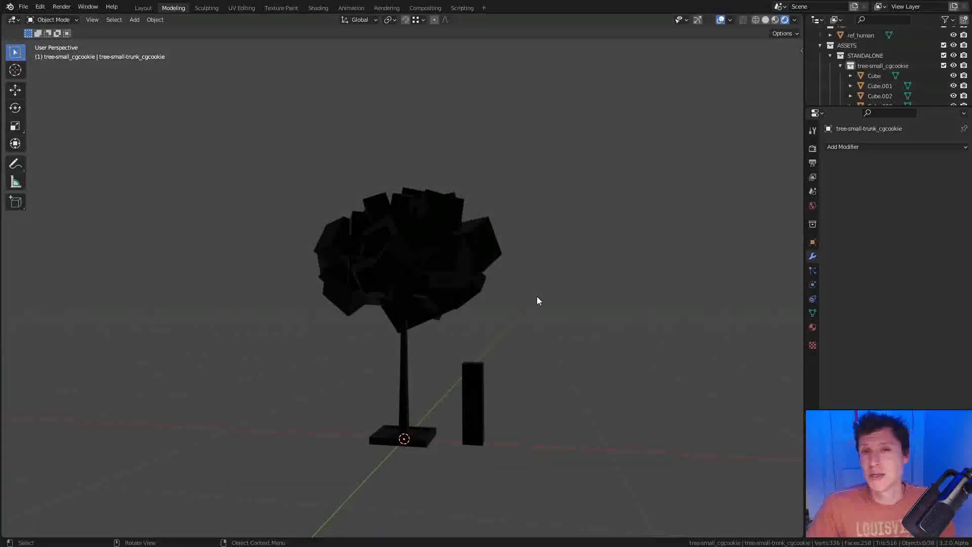
Hide the REF collection containing the human reference block
{"action": "middle_click_drag", "start_coordinate": [542, 304], "coordinate": [556, 246]}
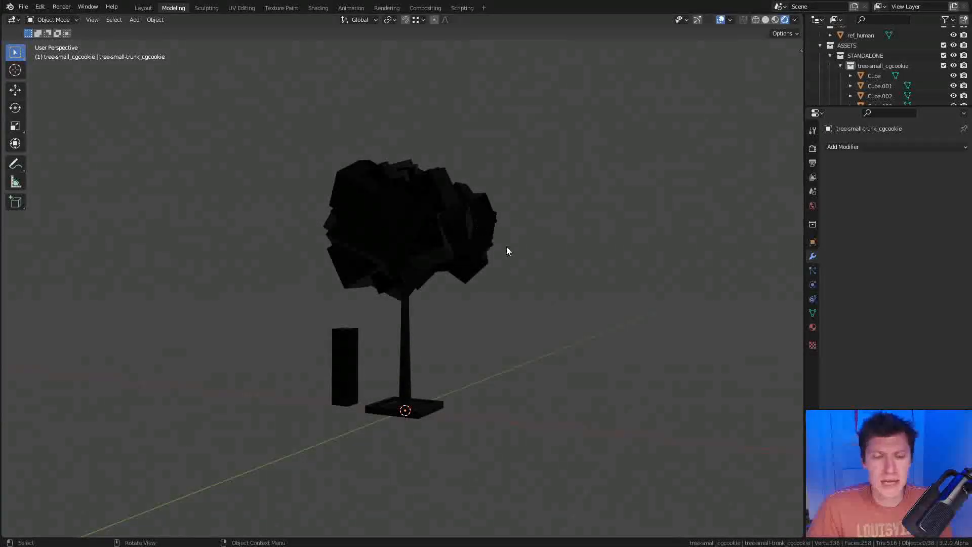
{"action": "middle_click_drag", "start_coordinate": [487, 254], "coordinate": [516, 254]}
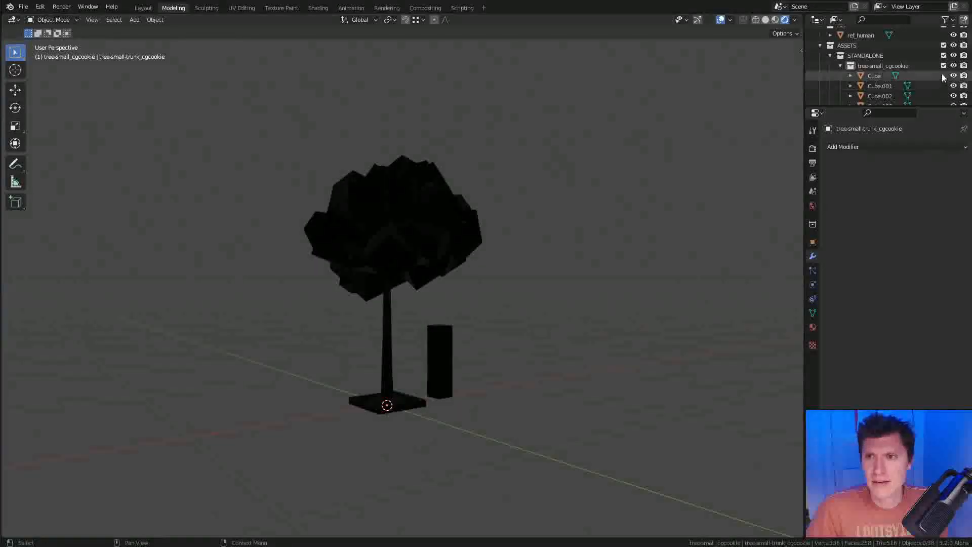
{"action": "scroll", "coordinate": [941, 75], "scroll_direction": "up", "scroll_amount": 2}
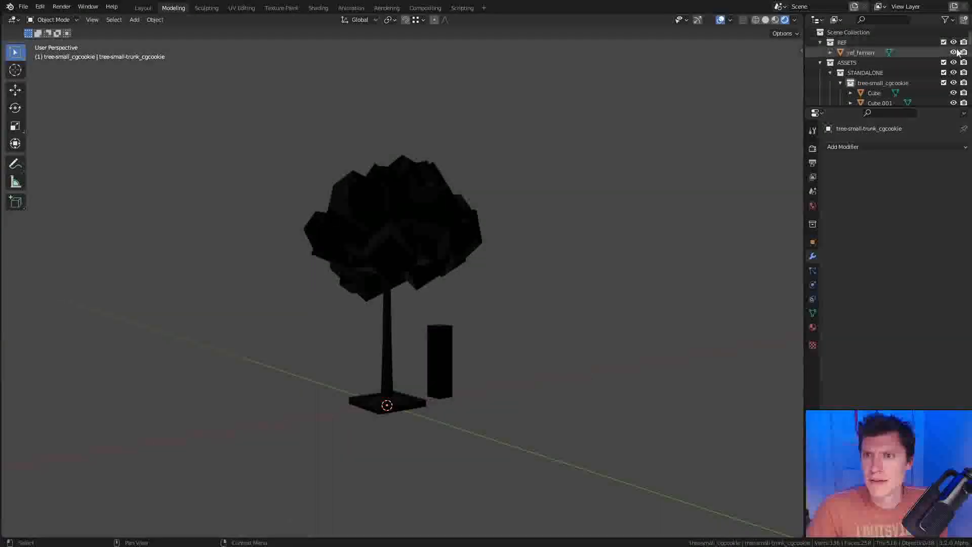
{"action": "left_click", "coordinate": [954, 42]}
Select the linked trunk geometry in the trunk object's mesh and scale it thicker, excluding the Z axis
{"action": "middle_click_drag", "start_coordinate": [533, 270], "coordinate": [458, 319]}
{"action": "key", "text": "Tab"}
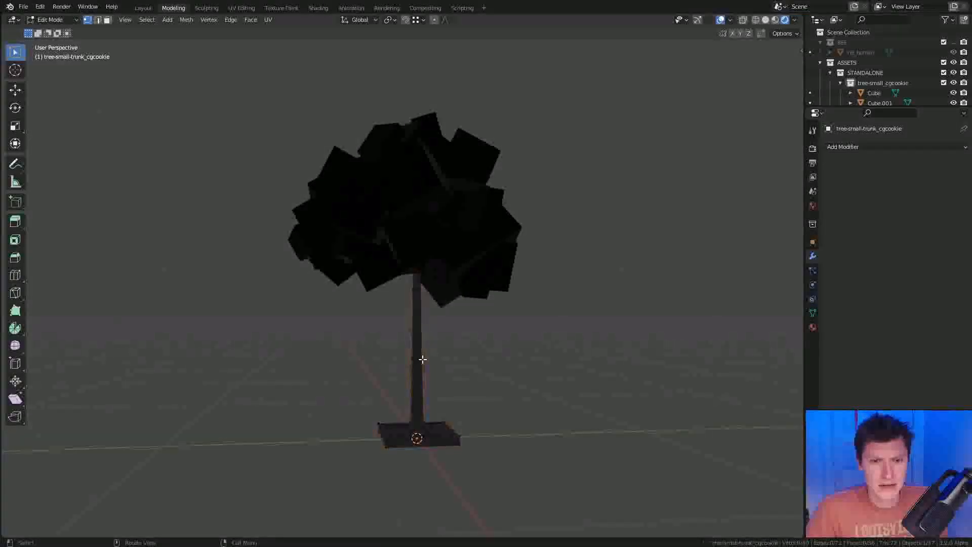
{"action": "key", "text": "ctrl+l"}
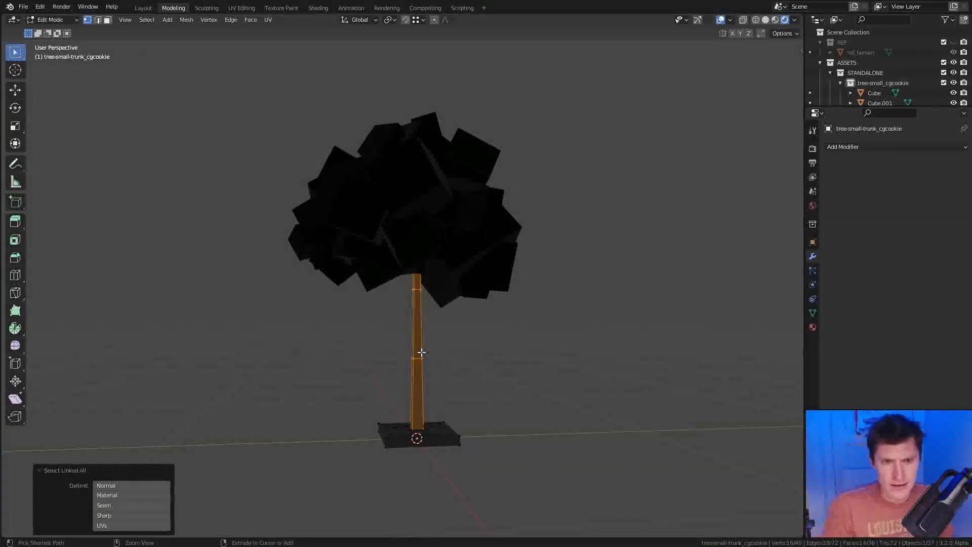
{"action": "key", "text": "s"}
{"action": "key", "text": "shift+z"}
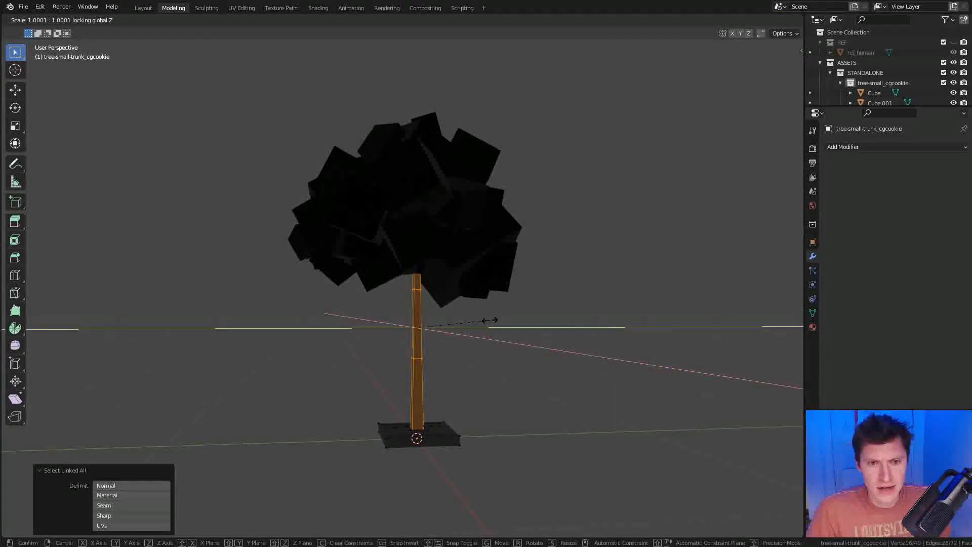
{"action": "left_click", "coordinate": [526, 310]}
{"action": "scroll", "coordinate": [537, 294], "scroll_direction": "down", "scroll_amount": 1}
{"action": "key", "text": "Tab"}
Move the small cube protruding from the upper side of the crown closer into the foliage, by about 0.08 m
{"action": "middle_click_drag", "start_coordinate": [544, 282], "coordinate": [430, 284]}
{"action": "key", "text": "a"}
{"action": "key", "text": "a"}
{"action": "scroll", "coordinate": [492, 300], "scroll_direction": "down", "scroll_amount": 1}
{"action": "scroll", "coordinate": [432, 287], "scroll_direction": "up", "scroll_amount": 1}
{"action": "middle_click_drag", "start_coordinate": [429, 247], "coordinate": [438, 242]}
{"action": "scroll", "coordinate": [441, 228], "scroll_direction": "up", "scroll_amount": 2}
{"action": "left_click", "coordinate": [458, 187]}
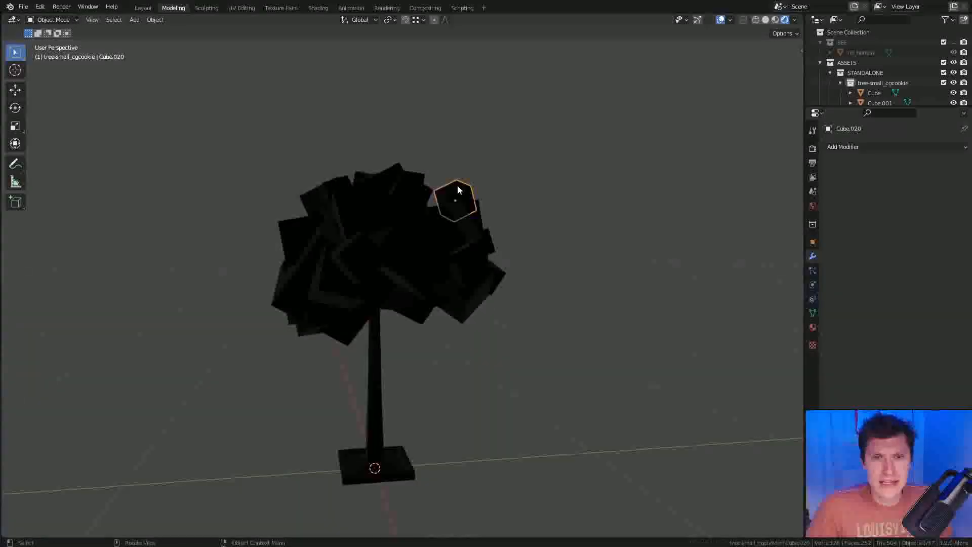
{"action": "key", "text": "g"}
{"action": "left_click", "coordinate": [454, 191]}
{"action": "scroll", "coordinate": [508, 182], "scroll_direction": "down", "scroll_amount": 2}
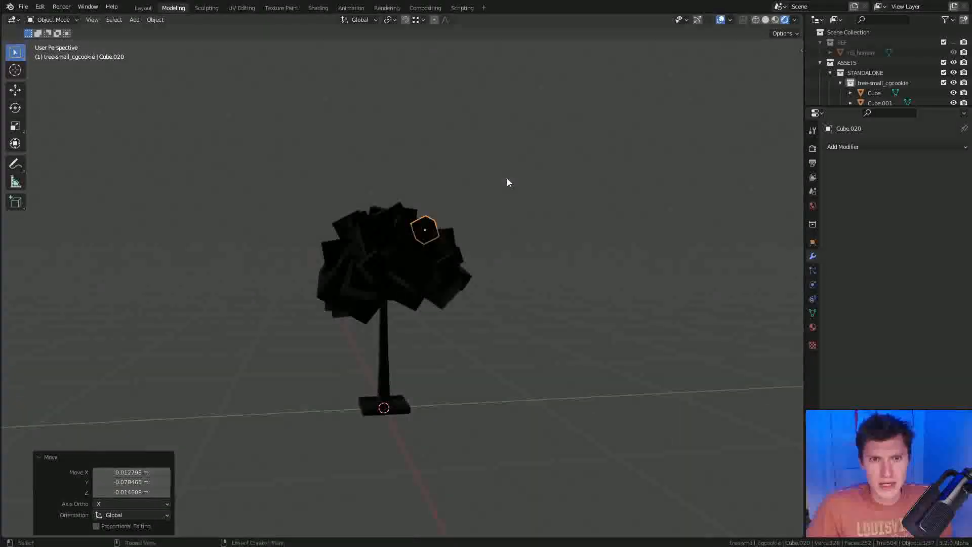
{"action": "left_click", "coordinate": [508, 181]}
Try pulling a cube outward from the side of the crown to test the silhouette, and undo the move
{"action": "scroll", "coordinate": [521, 177], "scroll_direction": "down", "scroll_amount": 4}
{"action": "scroll", "coordinate": [527, 205], "scroll_direction": "up", "scroll_amount": 3}
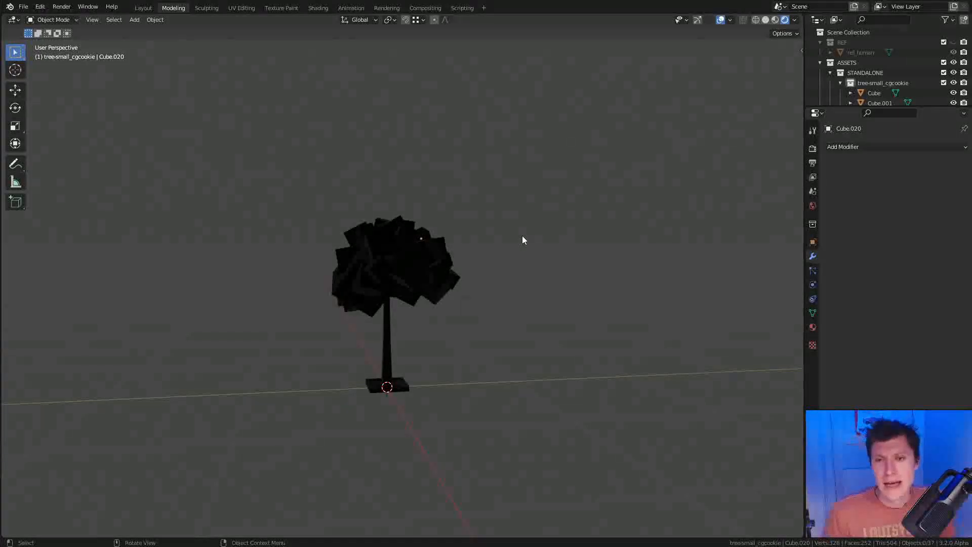
{"action": "middle_click_drag", "start_coordinate": [453, 236], "coordinate": [441, 273]}
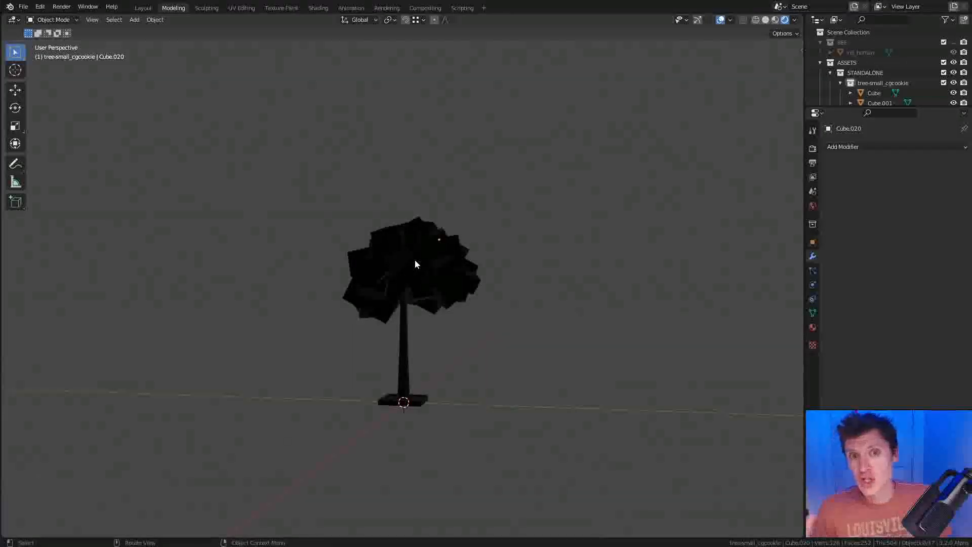
{"action": "key", "text": "g"}
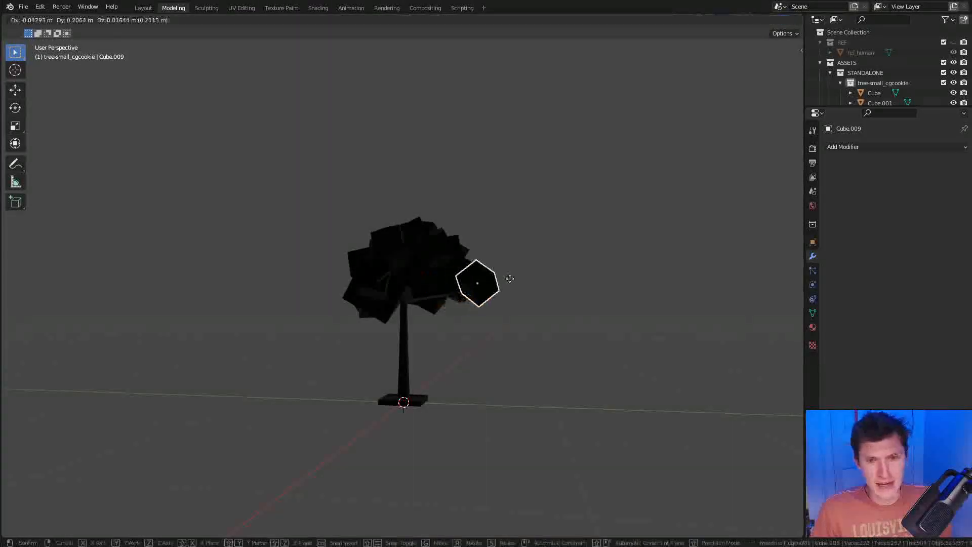
{"action": "left_click", "coordinate": [563, 273]}
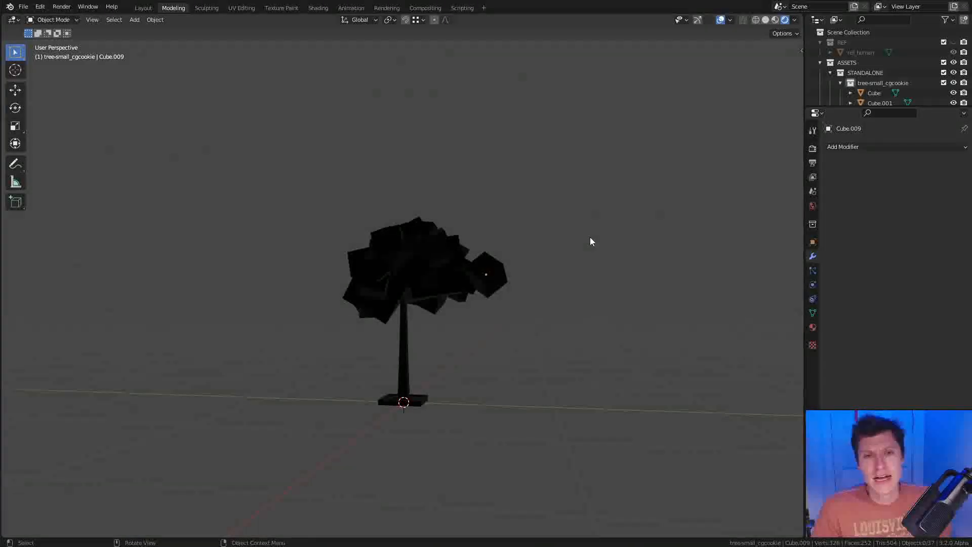
{"action": "middle_click_drag", "start_coordinate": [560, 269], "coordinate": [571, 321]}
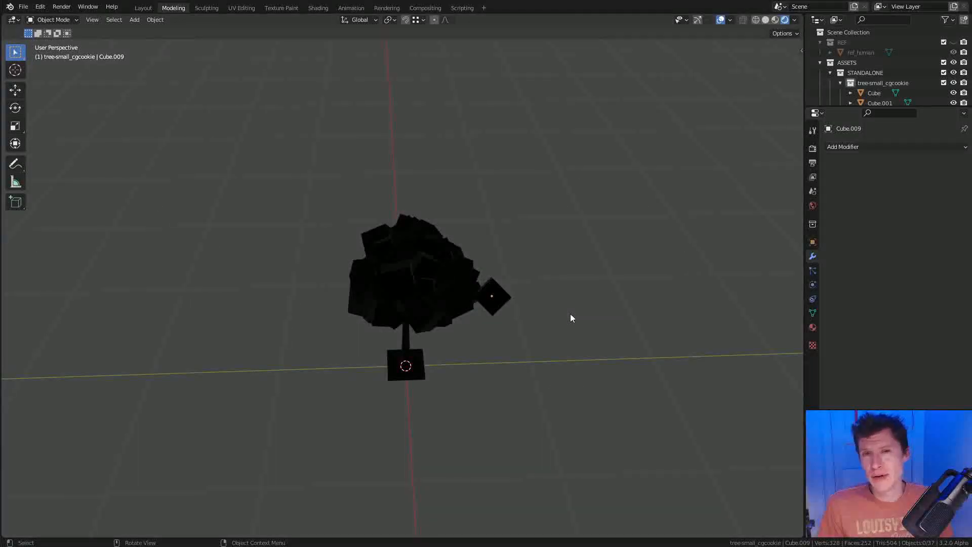
{"action": "key", "text": "ctrl+z"}
{"action": "key", "text": "ctrl+z"}
{"action": "key", "text": "ctrl+z"}
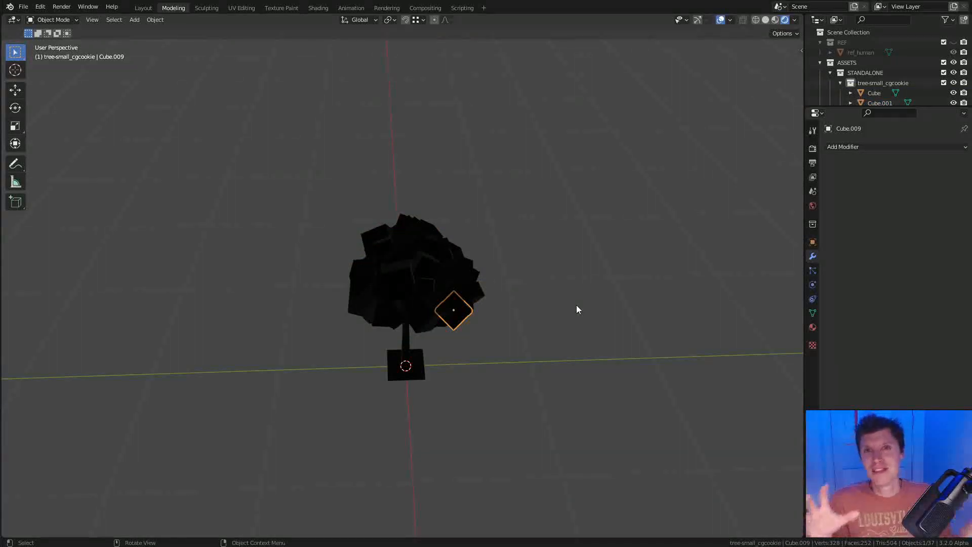
Deselect all objects, check the tree's silhouette, and switch the viewport to Solid shading
{"action": "middle_click_drag", "start_coordinate": [576, 310], "coordinate": [496, 164]}
{"action": "key", "text": "a"}
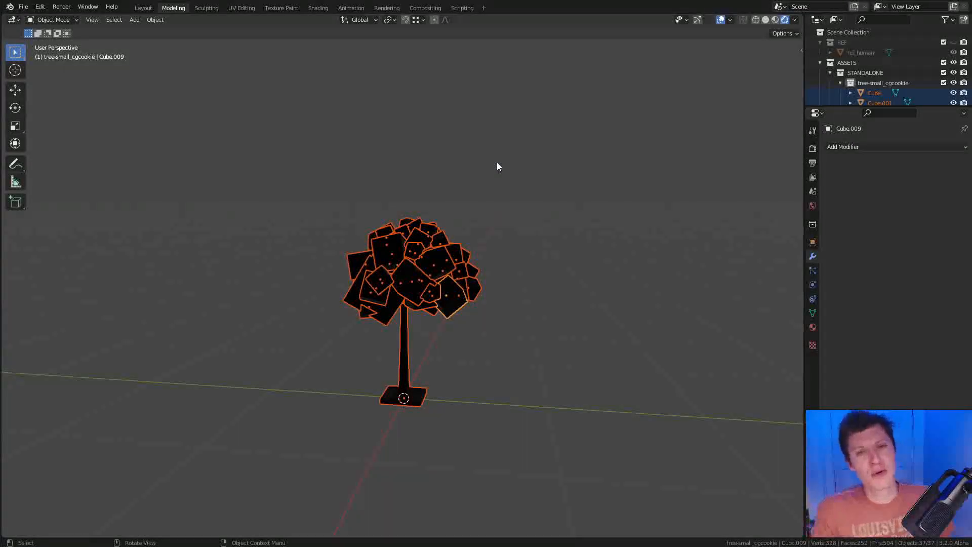
{"action": "key", "text": "alt+a"}
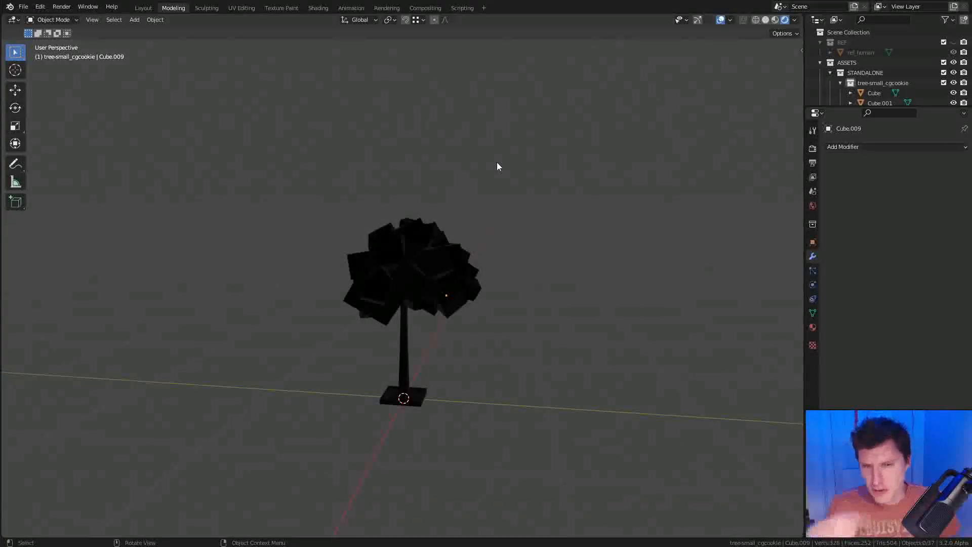
{"action": "middle_click_drag", "start_coordinate": [565, 294], "coordinate": [572, 268]}
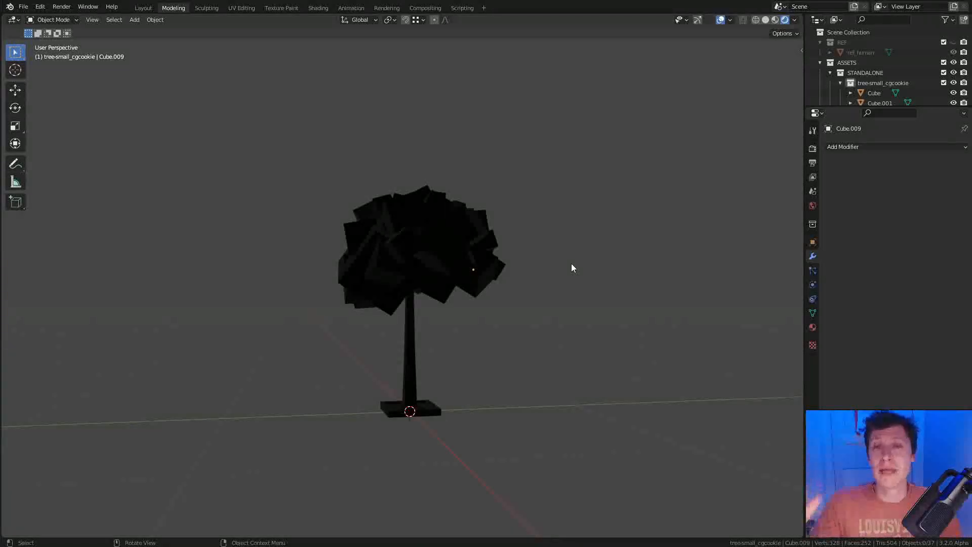
{"action": "mouse_move", "coordinate": [522, 263]}
{"action": "middle_mouse_down"}
{"action": "mouse_move", "coordinate": [527, 221]}
{"action": "mouse_move", "coordinate": [660, 115]}
{"action": "middle_mouse_up"}
{"action": "left_click", "coordinate": [775, 19]}
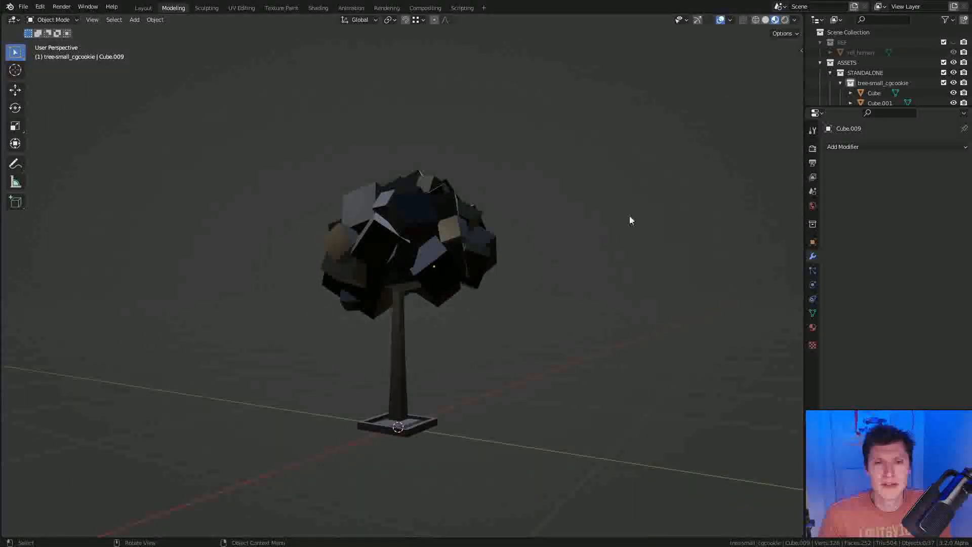
{"action": "left_click", "coordinate": [766, 20]}
{"action": "mouse_move", "coordinate": [664, 226]}
{"action": "middle_mouse_down"}
{"action": "mouse_move", "coordinate": [598, 221]}
{"action": "mouse_move", "coordinate": [635, 189]}
{"action": "mouse_move", "coordinate": [586, 202]}
{"action": "mouse_move", "coordinate": [664, 200]}
{"action": "mouse_move", "coordinate": [546, 212]}
{"action": "mouse_move", "coordinate": [566, 180]}
{"action": "mouse_move", "coordinate": [529, 193]}
{"action": "mouse_move", "coordinate": [524, 214]}
{"action": "middle_mouse_up"}
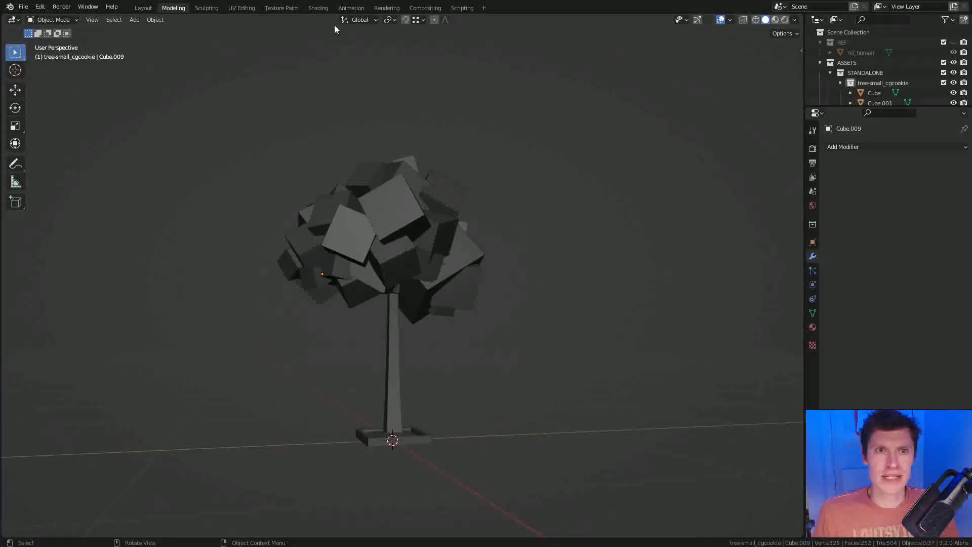
Open the Shading workspace and select the tree's trunk object to bring up its material nodes
{"action": "left_click", "coordinate": [318, 7]}
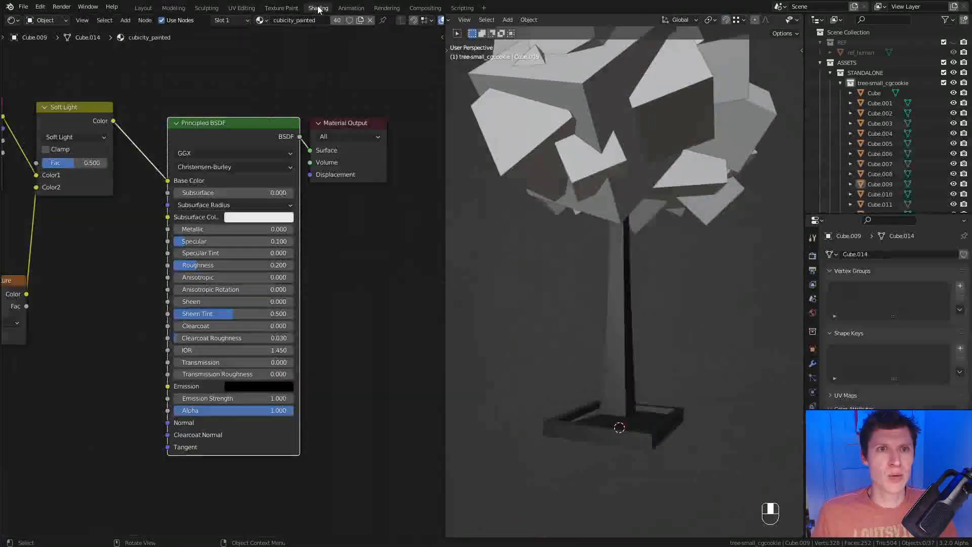
{"action": "mouse_move", "coordinate": [609, 238]}
{"action": "middle_mouse_down", "text": "ctrl"}
{"action": "mouse_move", "coordinate": [609, 252]}
{"action": "mouse_move", "coordinate": [631, 221]}
{"action": "middle_mouse_up", "text": "ctrl"}
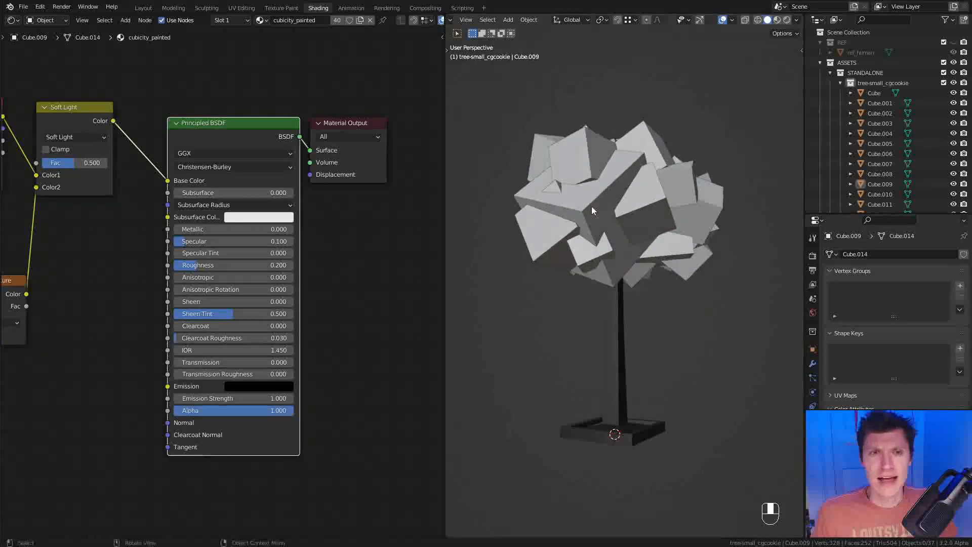
{"action": "left_click", "coordinate": [630, 201]}
{"action": "left_click", "coordinate": [624, 315]}
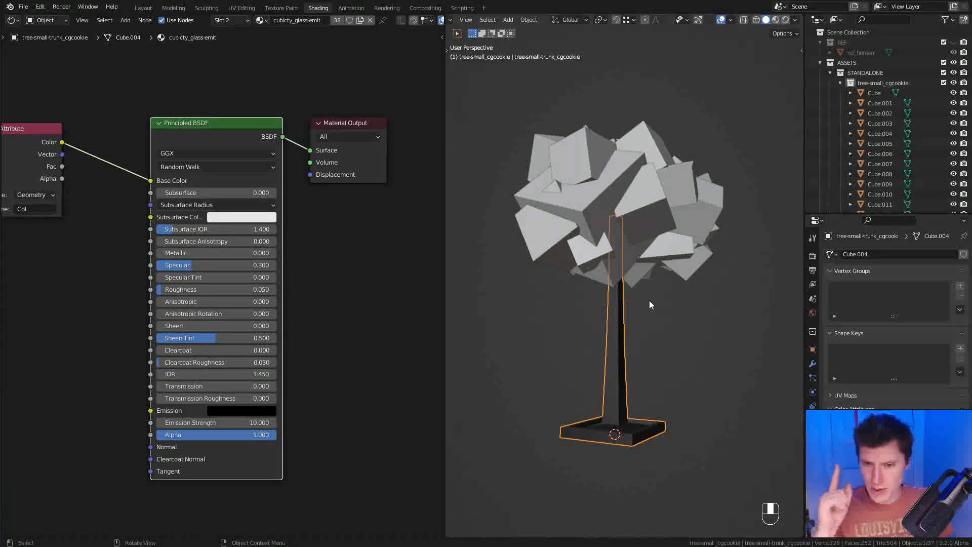
{"action": "middle_click_drag", "start_coordinate": [625, 305], "coordinate": [667, 309]}
{"action": "middle_click_drag", "start_coordinate": [667, 308], "coordinate": [639, 292]}
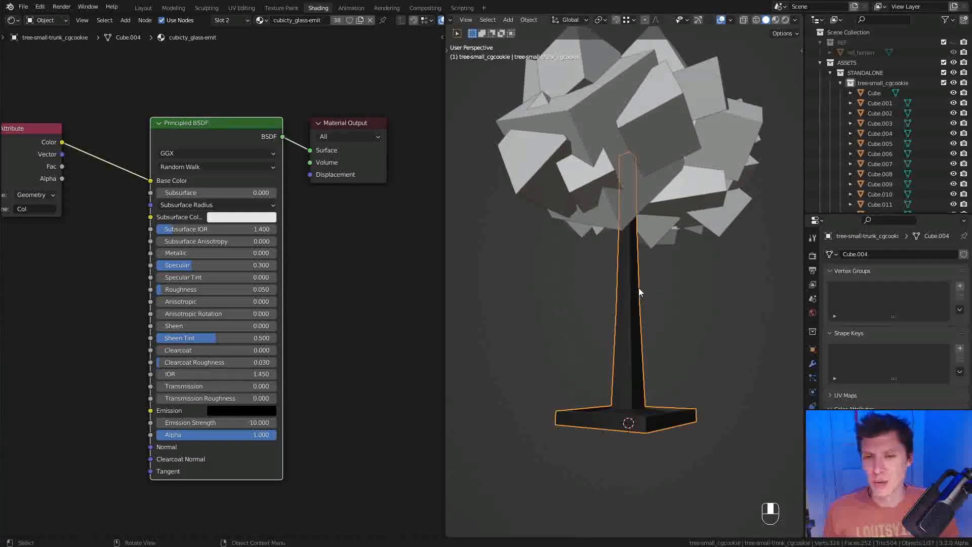
{"action": "middle_click_drag", "start_coordinate": [701, 306], "coordinate": [669, 269]}
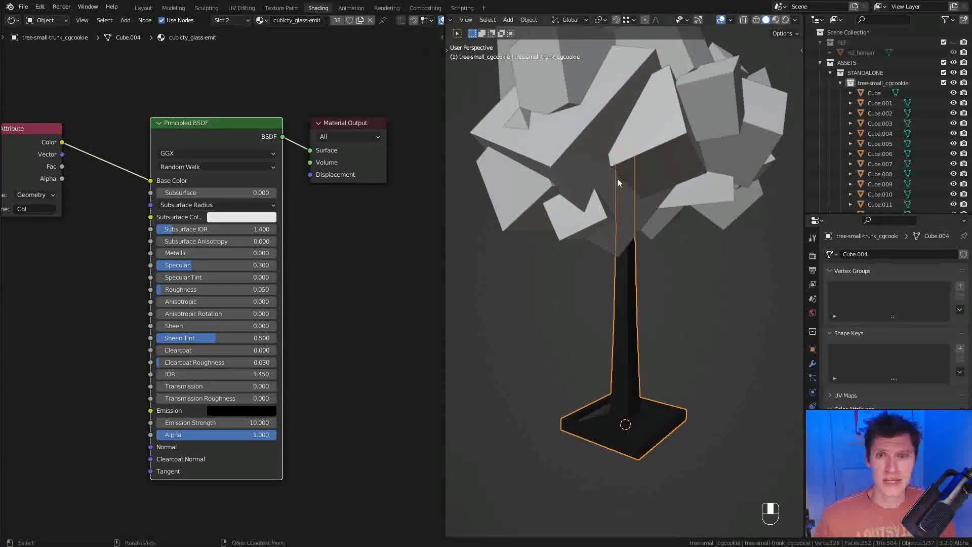
{"action": "key", "text": "Home"}
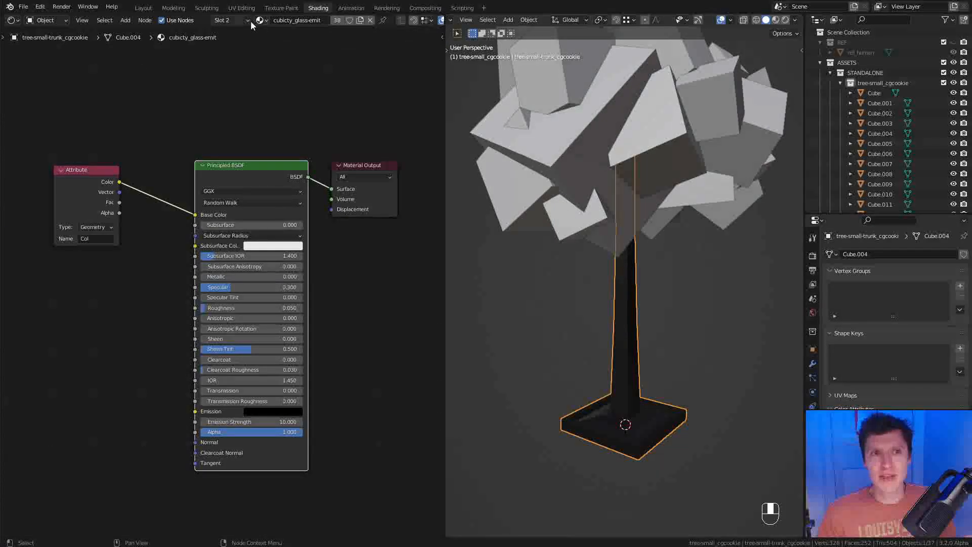
Duplicate the cubicity_painted material in the trunk's first slot and name the copy cubicity_concrete
{"action": "left_click", "coordinate": [236, 22]}
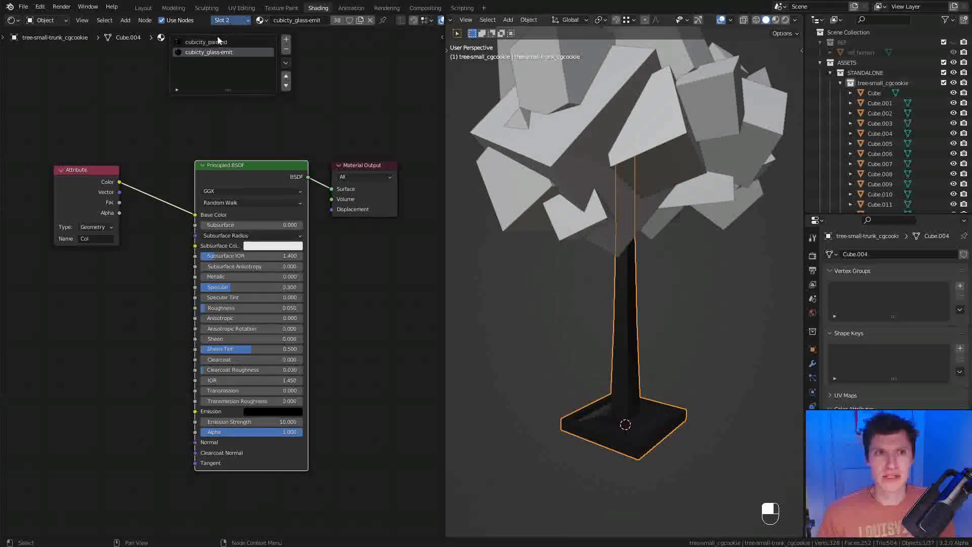
{"action": "left_click", "coordinate": [211, 42]}
{"action": "left_click", "coordinate": [244, 22]}
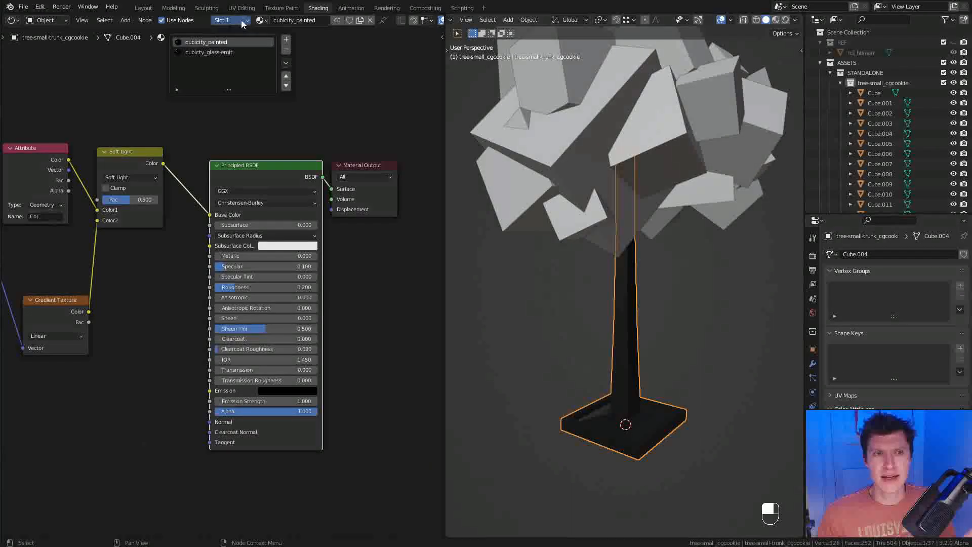
{"action": "left_click", "coordinate": [361, 20]}
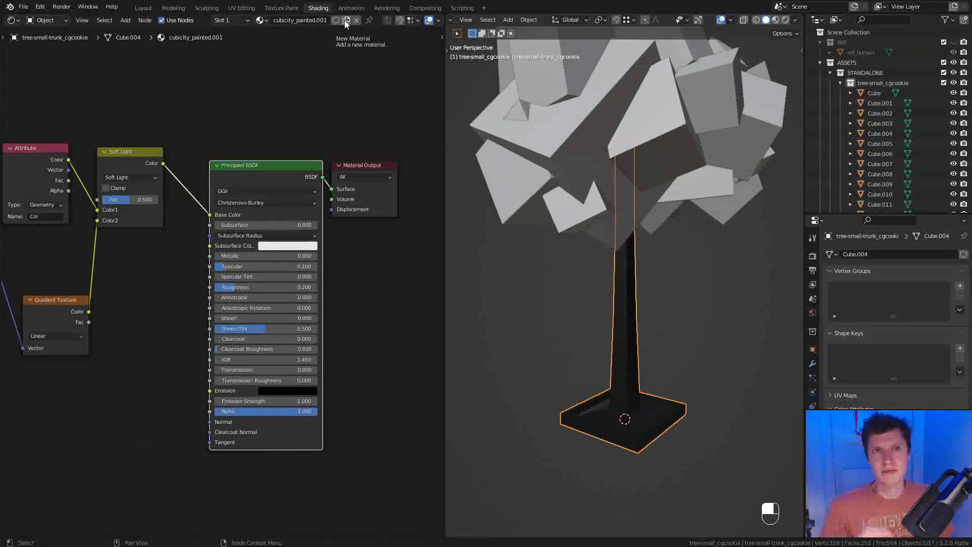
{"action": "left_click", "coordinate": [306, 20]}
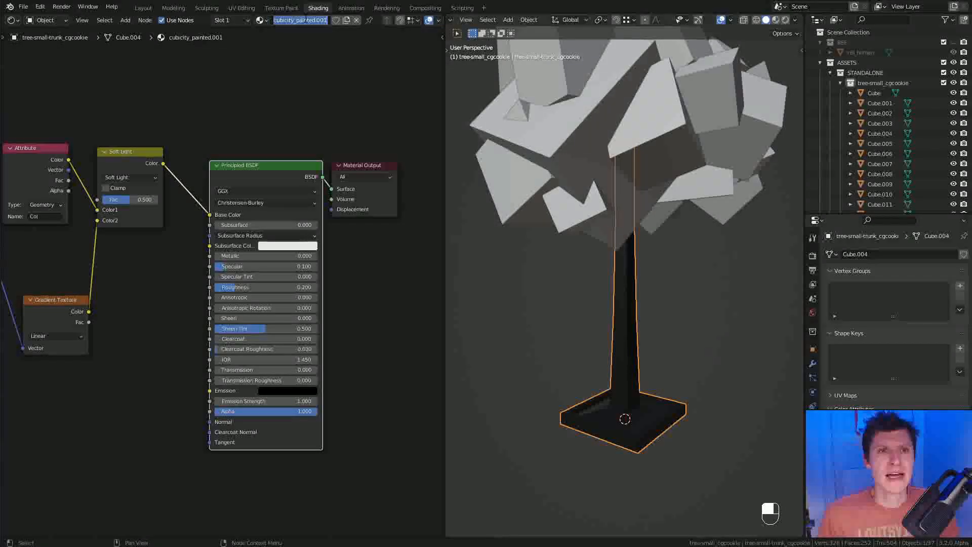
{"action": "left_click", "coordinate": [327, 20]}
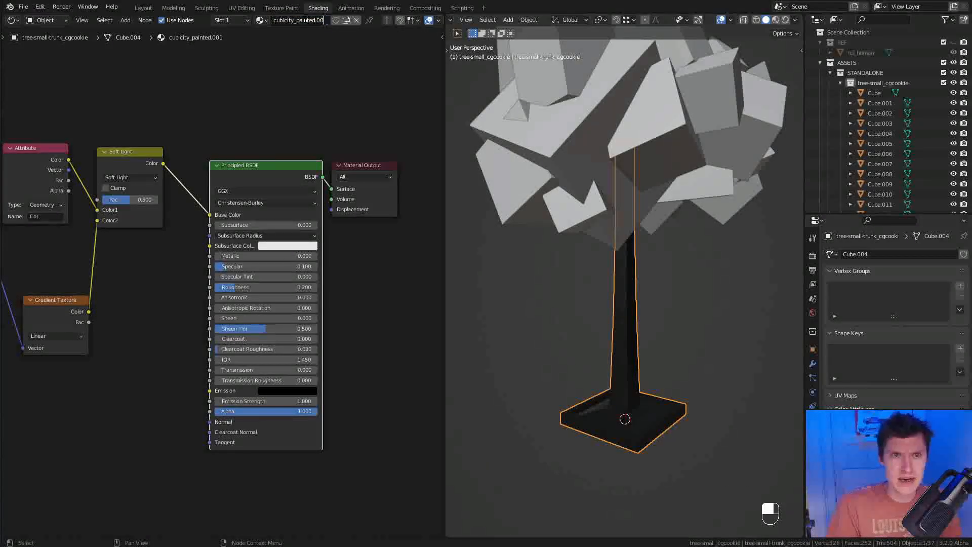
{"action": "key", "text": "BackSpace"}
{"action": "key", "text": "BackSpace"}
{"action": "key", "text": "BackSpace"}
{"action": "key", "text": "BackSpace"}
{"action": "key", "text": "BackSpace"}
{"action": "key", "text": "BackSpace"}
{"action": "key", "text": "BackSpace"}
{"action": "key", "text": "BackSpace"}
{"action": "key", "text": "BackSpace"}
{"action": "key", "text": "BackSpace"}
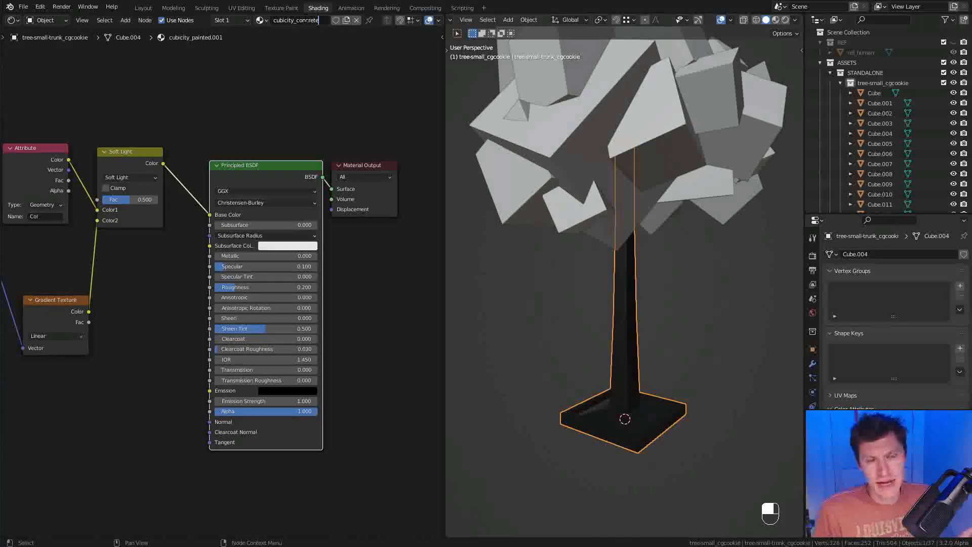
{"action": "key", "text": "Return"}
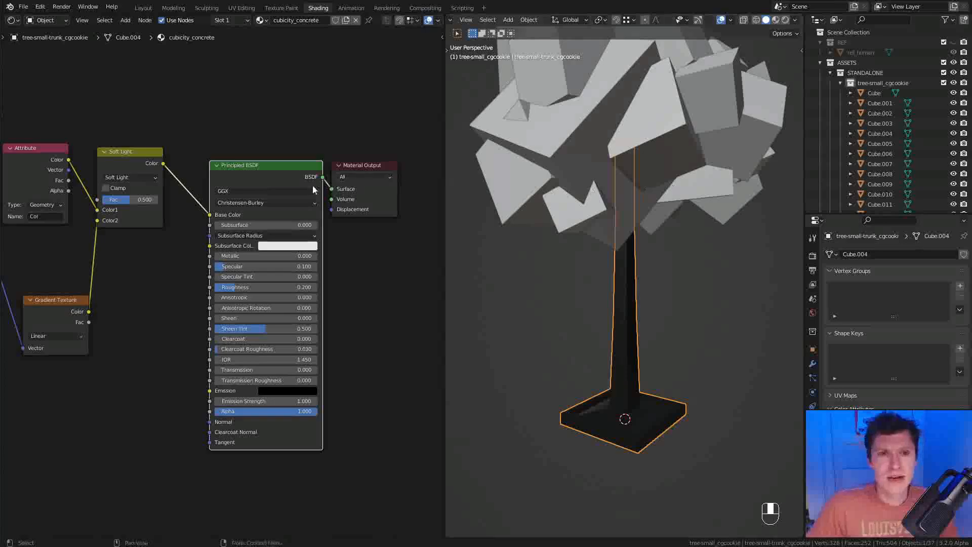
{"action": "middle_click_drag", "start_coordinate": [588, 229], "coordinate": [685, 251]}
{"action": "scroll", "coordinate": [641, 190], "scroll_direction": "down", "scroll_amount": 3}
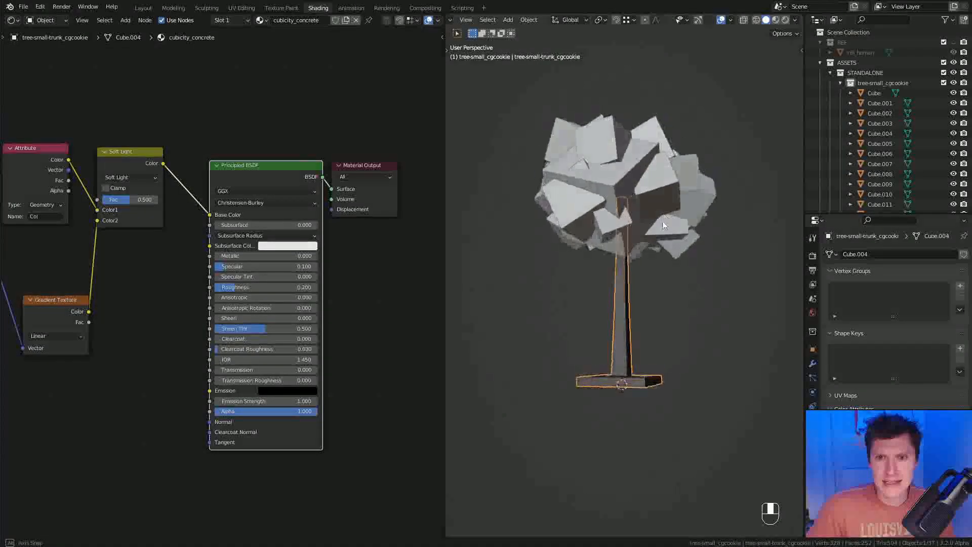
{"action": "key", "text": "a"}
{"action": "key", "text": "a"}
{"action": "middle_click_drag", "start_coordinate": [672, 131], "coordinate": [638, 129]}
{"action": "key", "text": "b"}
{"action": "left_click_drag", "start_coordinate": [500, 28], "coordinate": [708, 265]}
{"action": "left_click", "coordinate": [225, 24]}
{"action": "left_click", "coordinate": [223, 54]}
{"action": "left_click", "coordinate": [283, 53]}
{"action": "mouse_move", "coordinate": [630, 151]}
{"action": "middle_mouse_down"}
{"action": "mouse_move", "coordinate": [659, 158]}
{"action": "mouse_move", "coordinate": [658, 146]}
{"action": "mouse_move", "coordinate": [752, 110]}
{"action": "mouse_move", "coordinate": [744, 121]}
{"action": "middle_mouse_up"}
{"action": "key", "text": "a"}
{"action": "key", "text": "a"}
Switch to wireframe, select all the foliage cubes without the trunk, and join them into one object
{"action": "left_click", "coordinate": [642, 194]}
{"action": "scroll", "coordinate": [642, 195], "scroll_direction": "down", "scroll_amount": 2}
{"action": "key", "text": "z"}
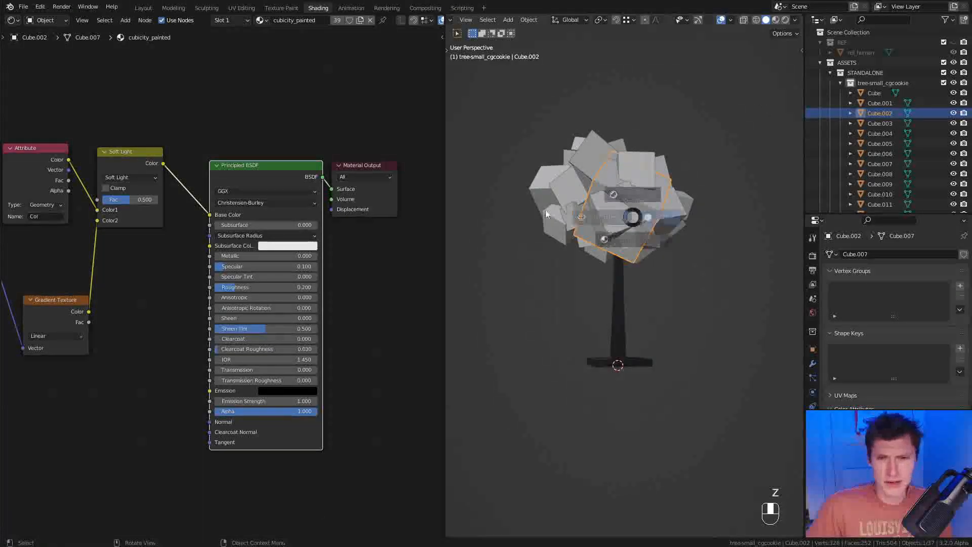
{"action": "left_click", "coordinate": [518, 124]}
{"action": "key", "text": "b"}
{"action": "left_click_drag", "start_coordinate": [517, 124], "coordinate": [675, 281]}
{"action": "key", "text": "b"}
{"action": "middle_click_drag", "start_coordinate": [577, 304], "coordinate": [656, 390]}
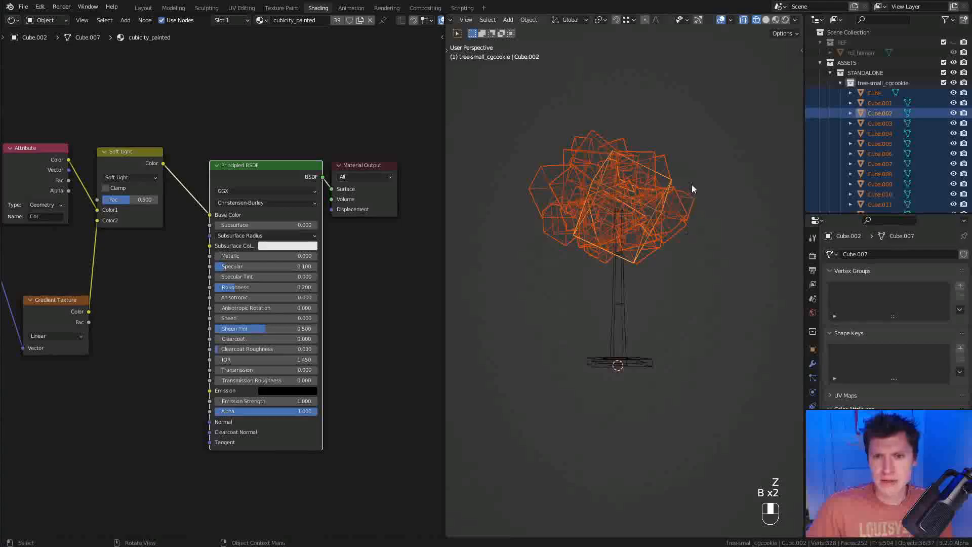
{"action": "key", "text": "ctrl+l"}
{"action": "left_click", "coordinate": [694, 138]}
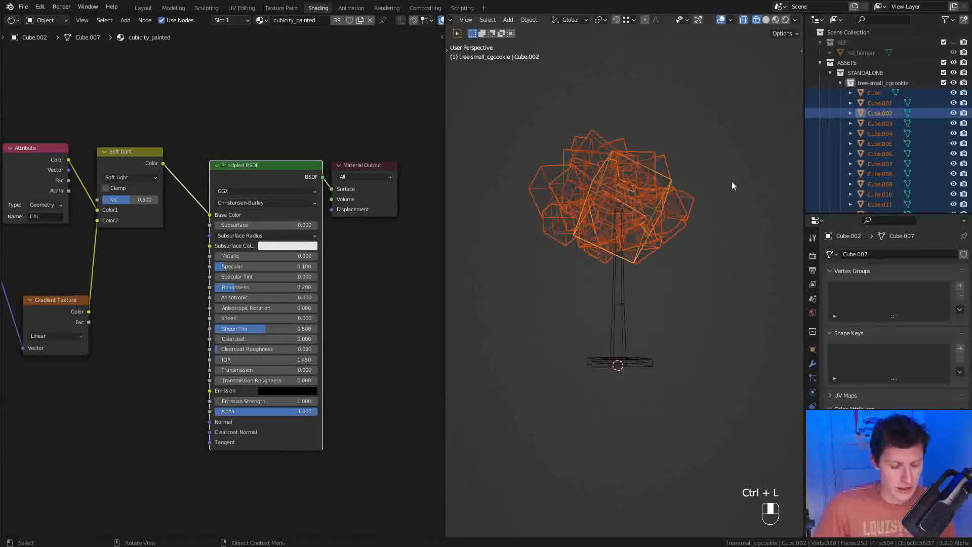
{"action": "key", "text": "ctrl+j"}
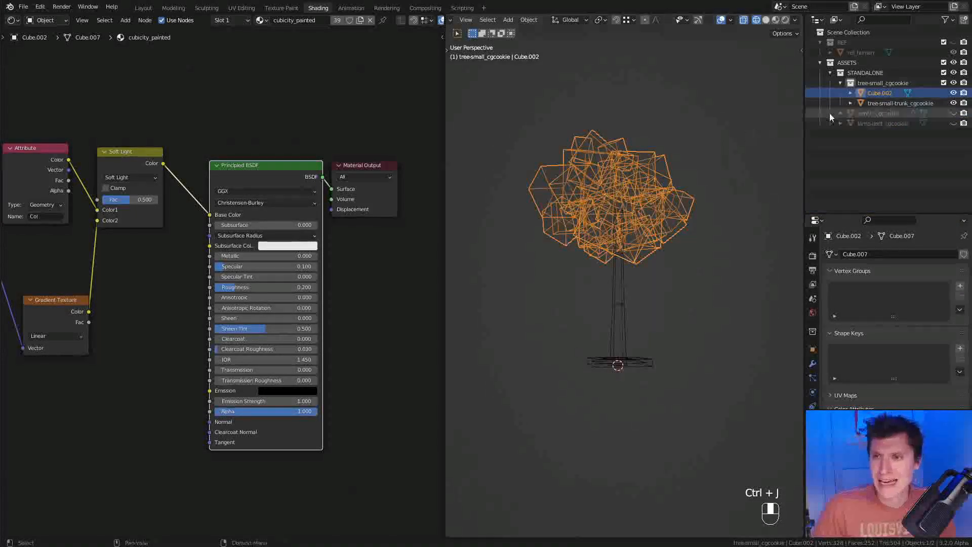
Rename the joined foliage object to tree-leaves_cgcookie, reusing the trunk object's name as the base
{"action": "double_click", "coordinate": [881, 92]}
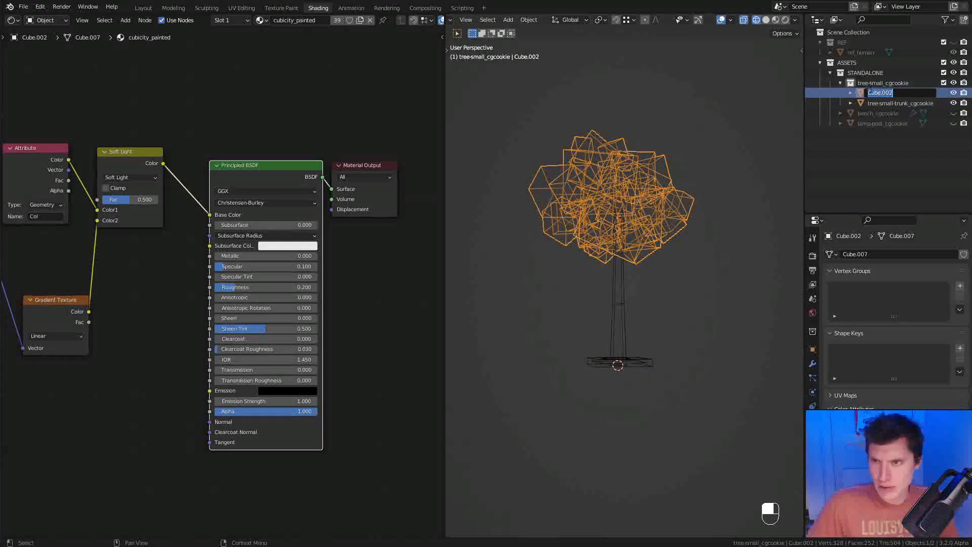
{"action": "double_click", "coordinate": [888, 104]}
{"action": "left_click", "coordinate": [886, 102]}
{"action": "key", "text": "ctrl+a"}
{"action": "key", "text": "ctrl+c"}
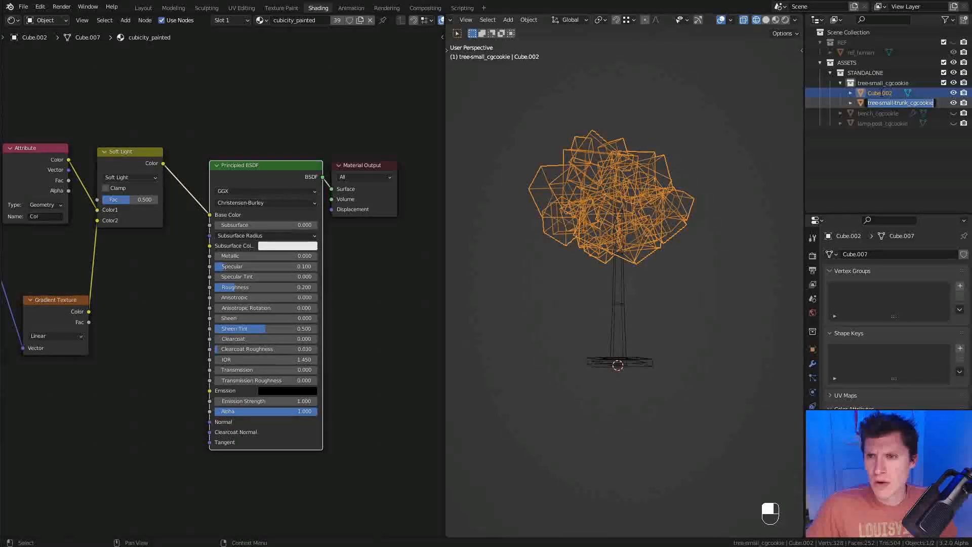
{"action": "double_click", "coordinate": [881, 92]}
{"action": "key", "text": "ctrl+v"}
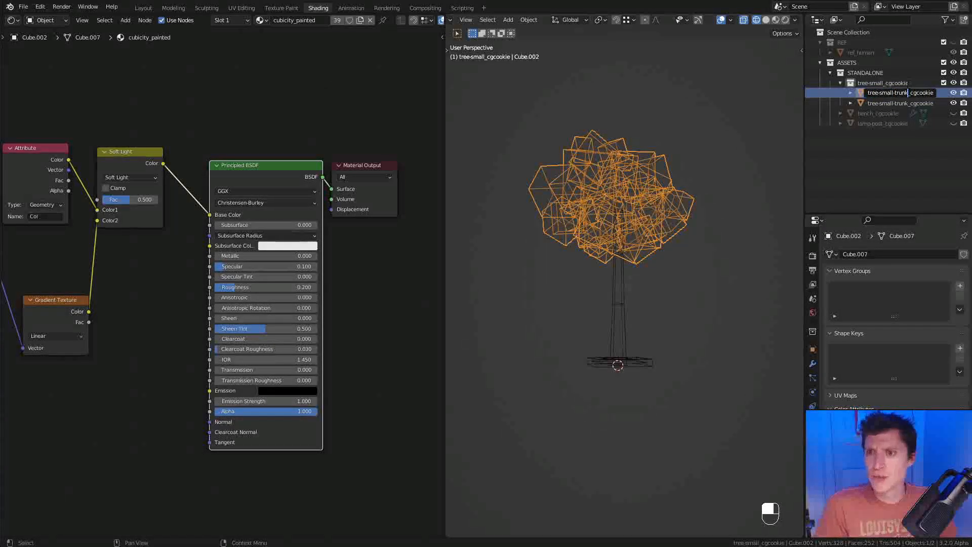
{"action": "key", "text": "BackSpace"}
{"action": "key", "text": "BackSpace"}
{"action": "key", "text": "BackSpace"}
{"action": "key", "text": "BackSpace"}
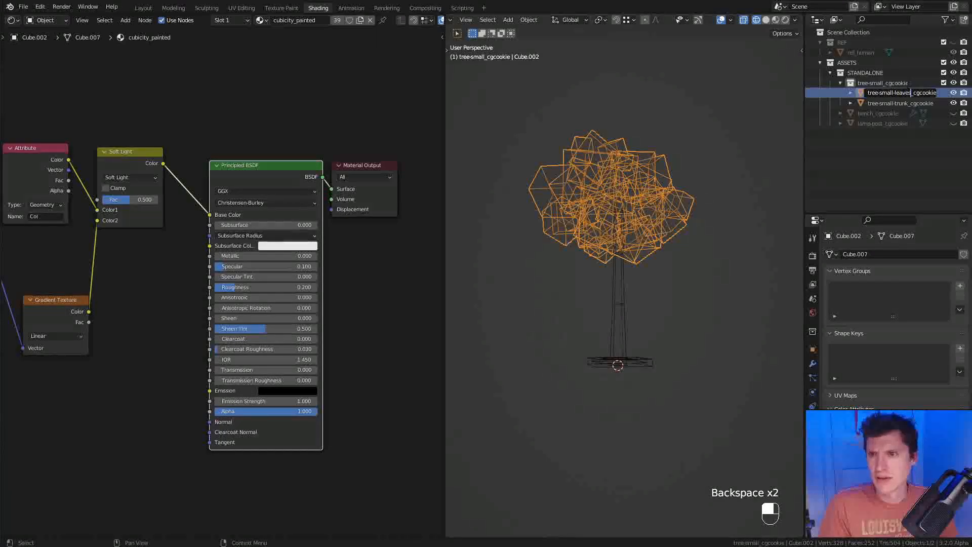
{"action": "key", "text": "Left"}
{"action": "key", "text": "Left"}
{"action": "key", "text": "Right"}
{"action": "key", "text": "Right"}
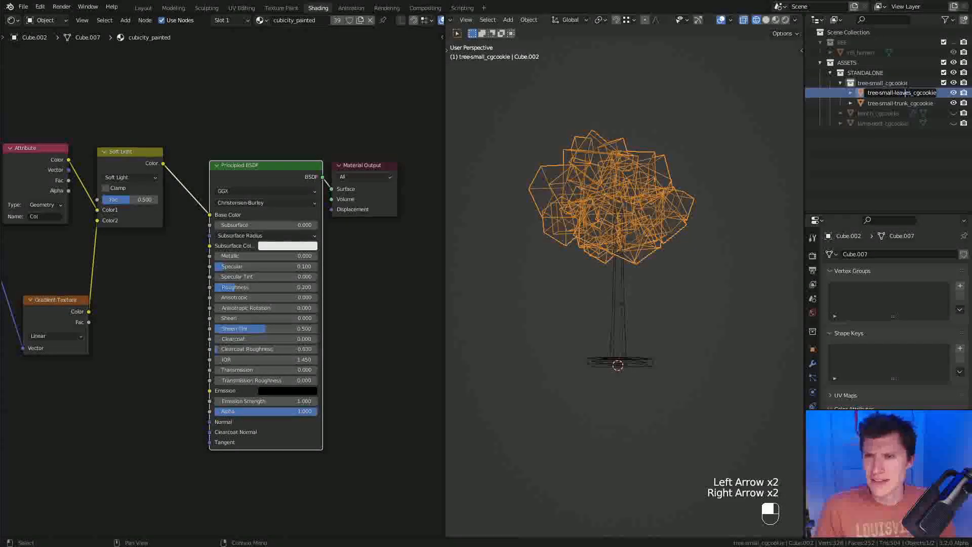
{"action": "key", "text": "Left"}
{"action": "key", "text": "Left"}
{"action": "key", "text": "BackSpace"}
{"action": "key", "text": "BackSpace"}
{"action": "key", "text": "BackSpace"}
{"action": "key", "text": "BackSpace"}
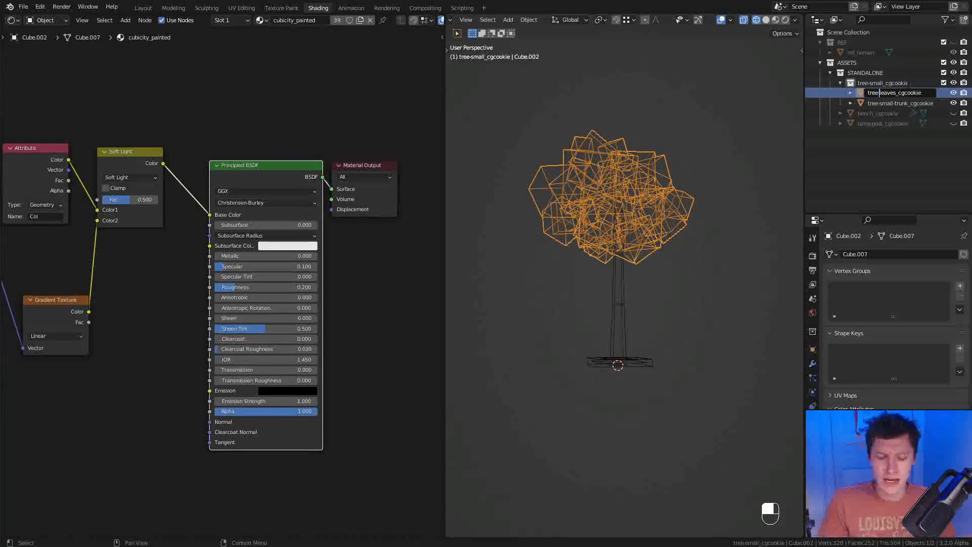
{"action": "type", "text": "-"}
{"action": "key", "text": "Return"}
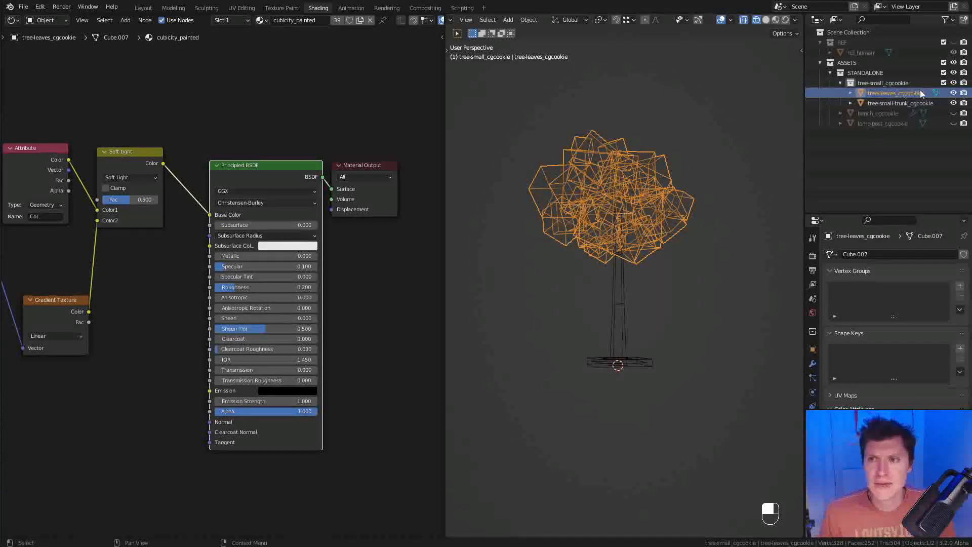
Select the trunk object and set its cubicity_concrete material's Roughness to 0.4
{"action": "middle_click_drag", "start_coordinate": [708, 163], "coordinate": [607, 177]}
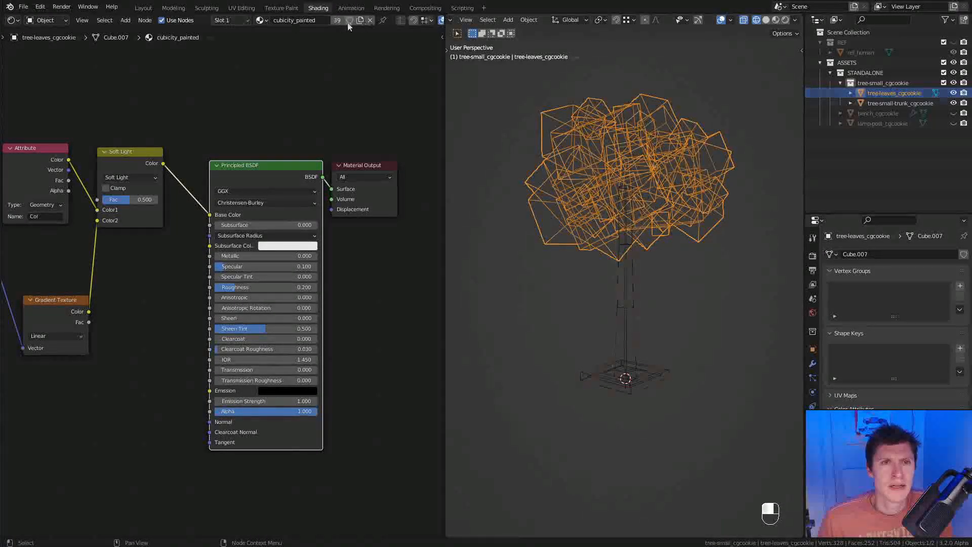
{"action": "left_click", "coordinate": [659, 192]}
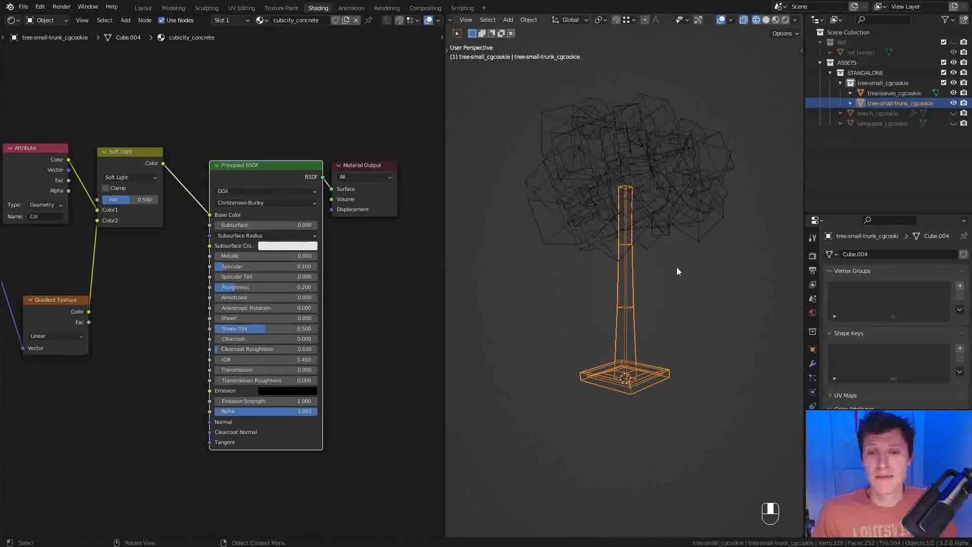
{"action": "scroll", "coordinate": [677, 283], "scroll_direction": "up", "scroll_amount": 5}
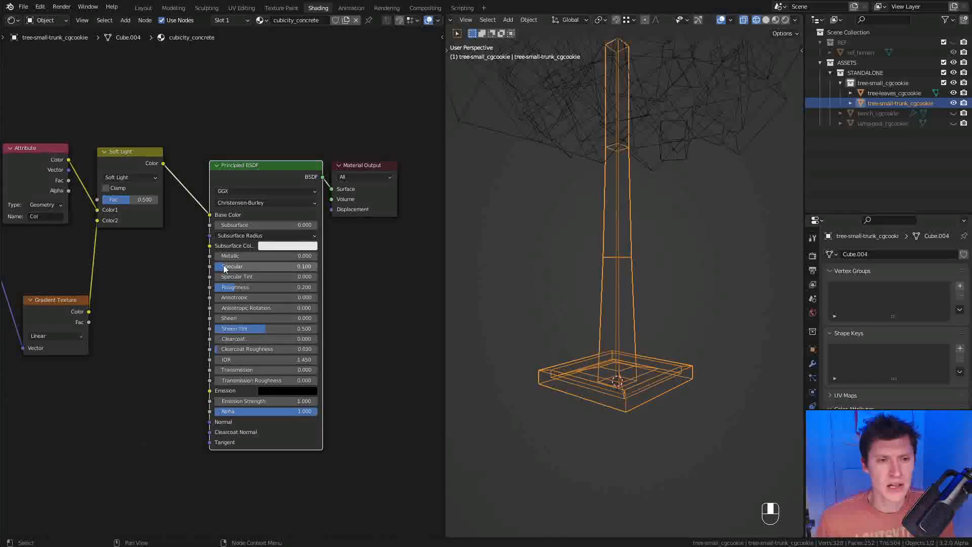
{"action": "left_click", "coordinate": [236, 287]}
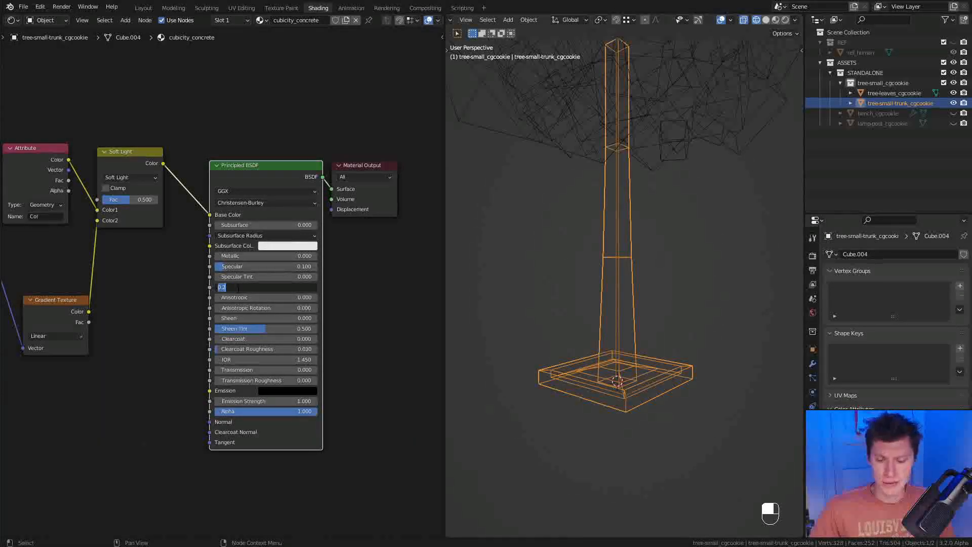
{"action": "type", "text": ".4"}
{"action": "key", "text": "Return"}
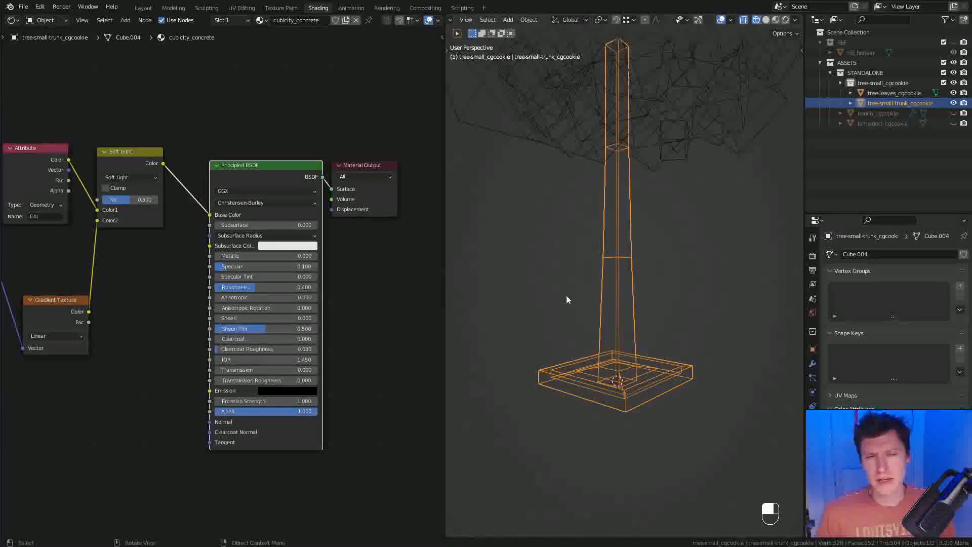
Enter Edit Mode on the tree trunk object and switch the viewport from wireframe to solid shading
{"action": "middle_click_drag", "start_coordinate": [595, 220], "coordinate": [634, 224]}
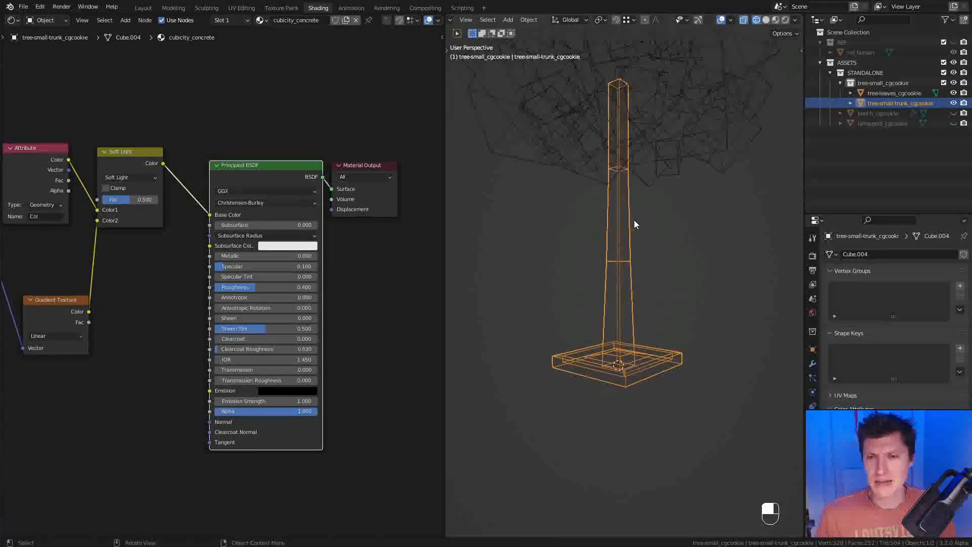
{"action": "key", "text": "Tab"}
{"action": "key", "text": "z"}
{"action": "scroll", "coordinate": [723, 235], "scroll_direction": "up", "scroll_amount": 3}
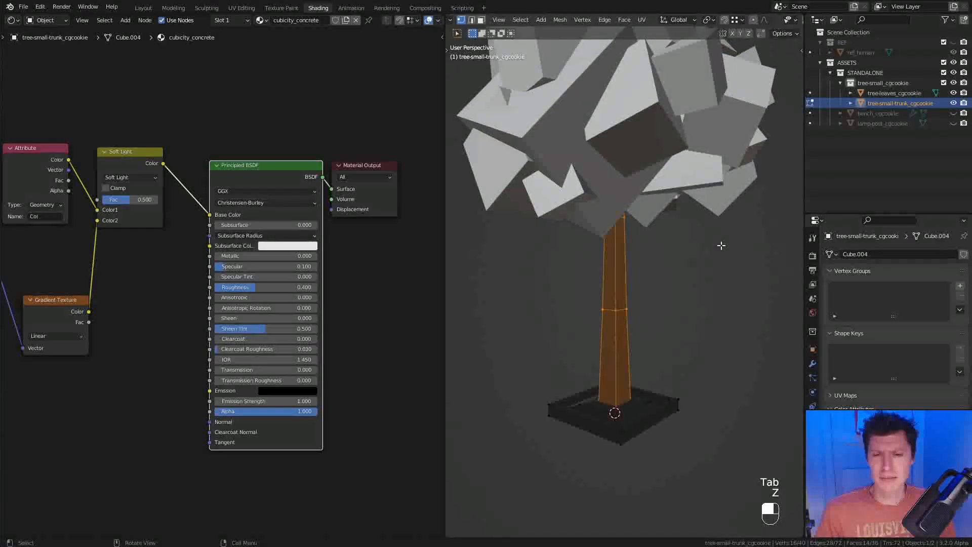
{"action": "scroll", "coordinate": [706, 295], "scroll_direction": "down", "scroll_amount": 2}
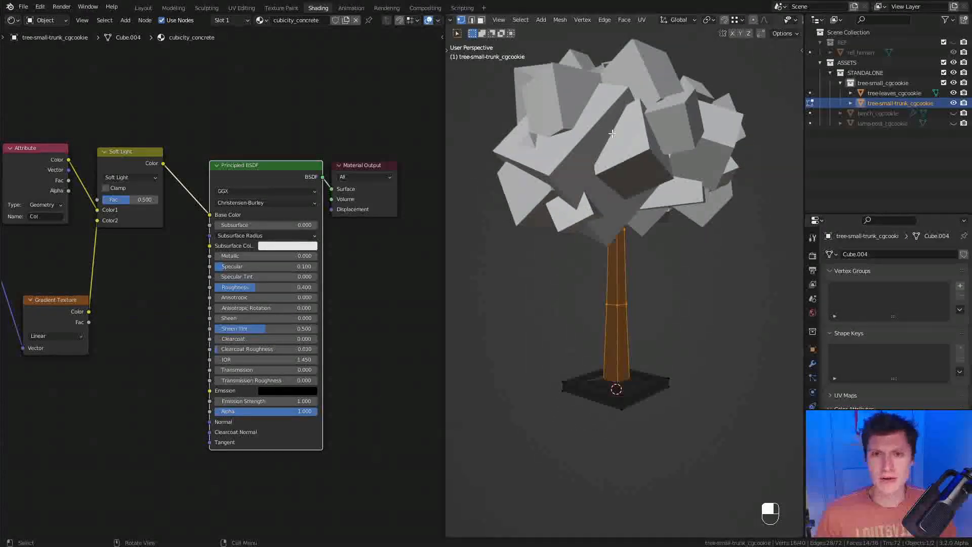
{"action": "scroll", "coordinate": [684, 272], "scroll_direction": "up", "scroll_amount": 3}
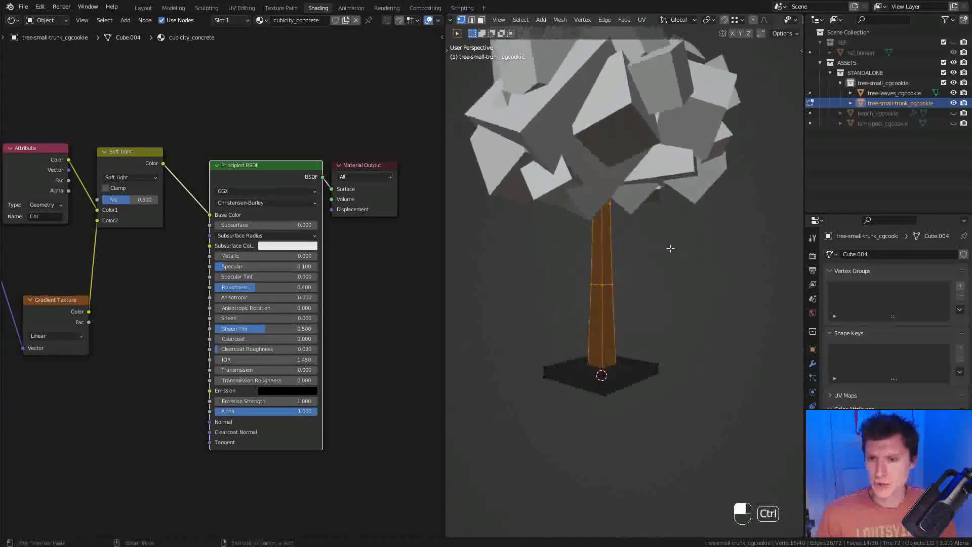
{"action": "scroll", "coordinate": [821, 388], "scroll_direction": "down", "scroll_amount": 2}
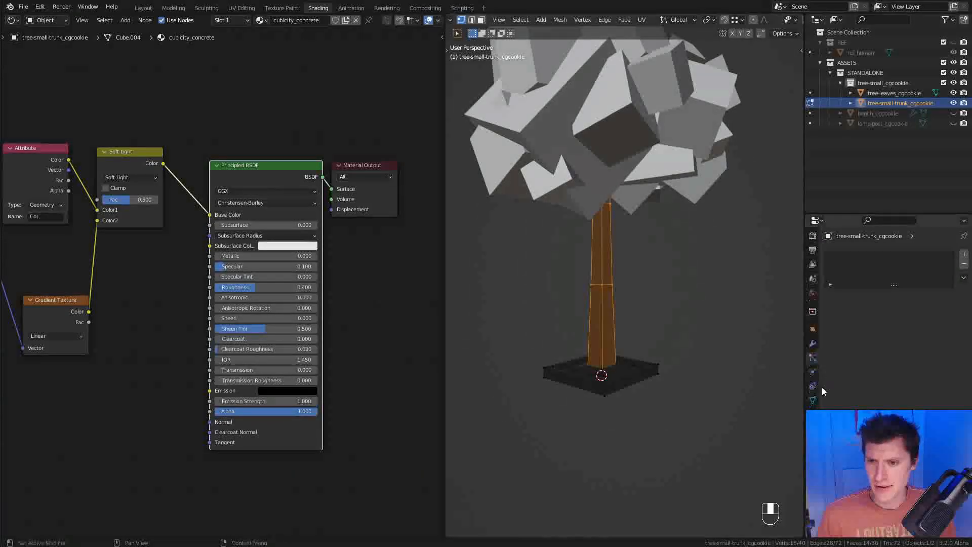
Show the trunk mesh's Color Attributes list in its object data properties
{"action": "left_click", "coordinate": [814, 385]}
{"action": "scroll", "coordinate": [885, 347], "scroll_direction": "down", "scroll_amount": 5}
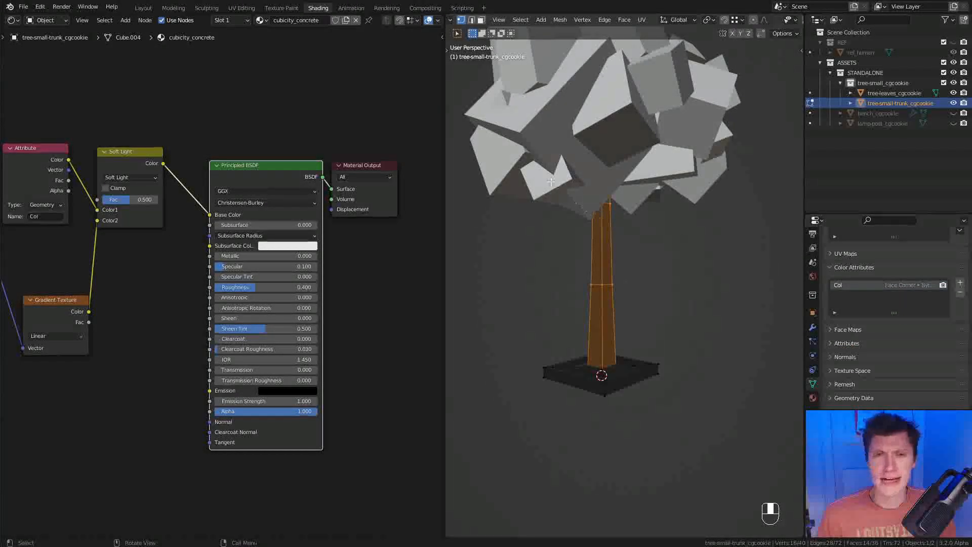
{"action": "middle_click_drag", "start_coordinate": [614, 223], "coordinate": [615, 265], "text": "shift"}
{"action": "middle_click_drag", "start_coordinate": [624, 309], "coordinate": [625, 298]}
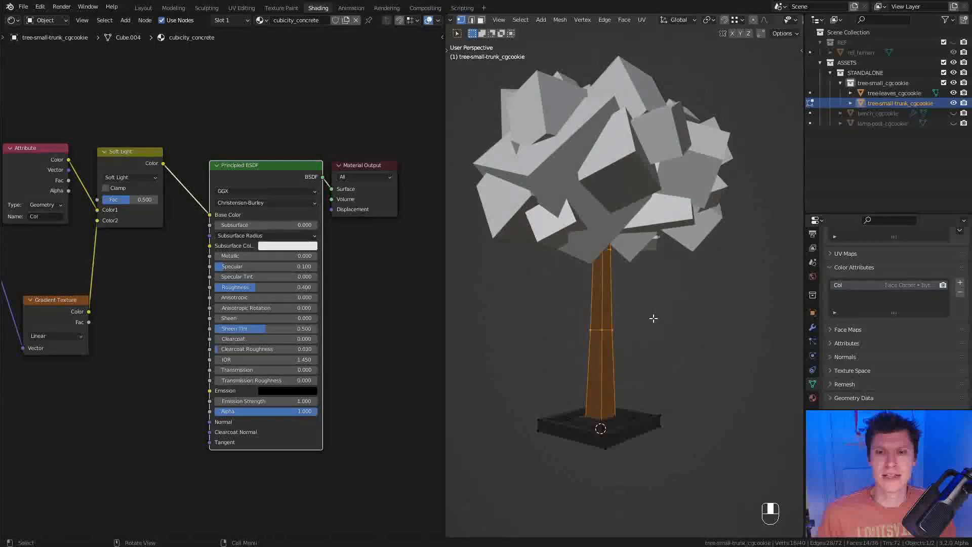
{"action": "scroll", "coordinate": [460, 22], "scroll_direction": "up", "scroll_amount": 3}
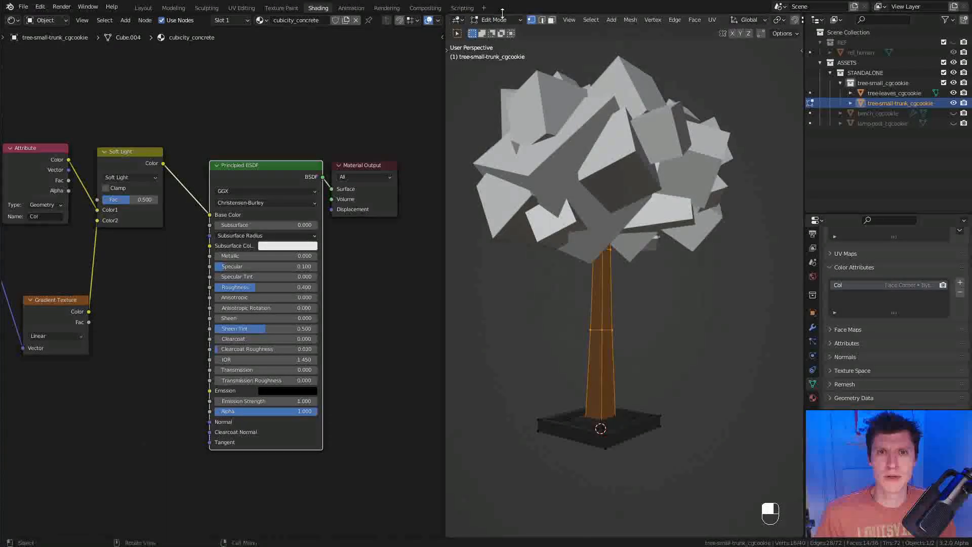
Switch the trunk object to Vertex Paint mode and fill its whole color attribute with the current brown brush color
{"action": "left_click", "coordinate": [496, 20]}
{"action": "left_click", "coordinate": [497, 65]}
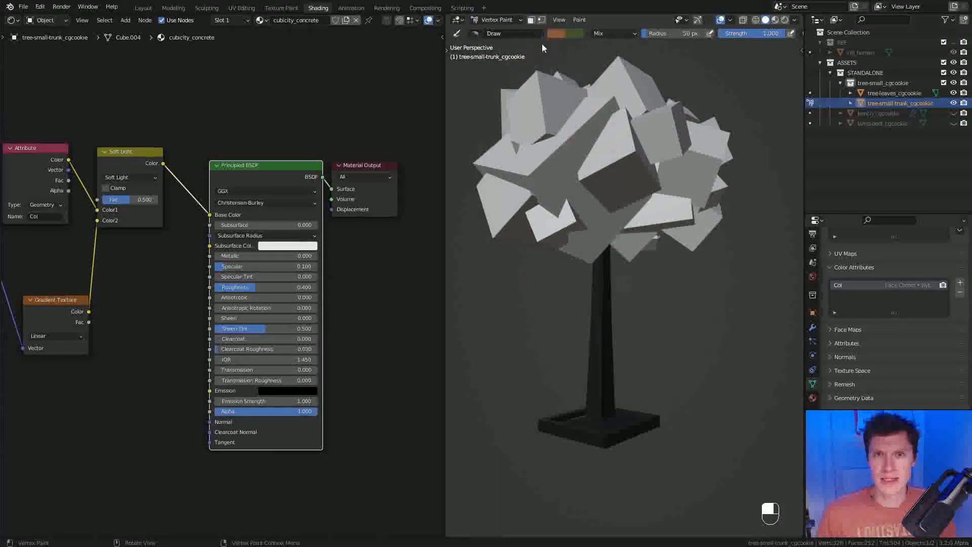
{"action": "key", "text": "shift+k"}
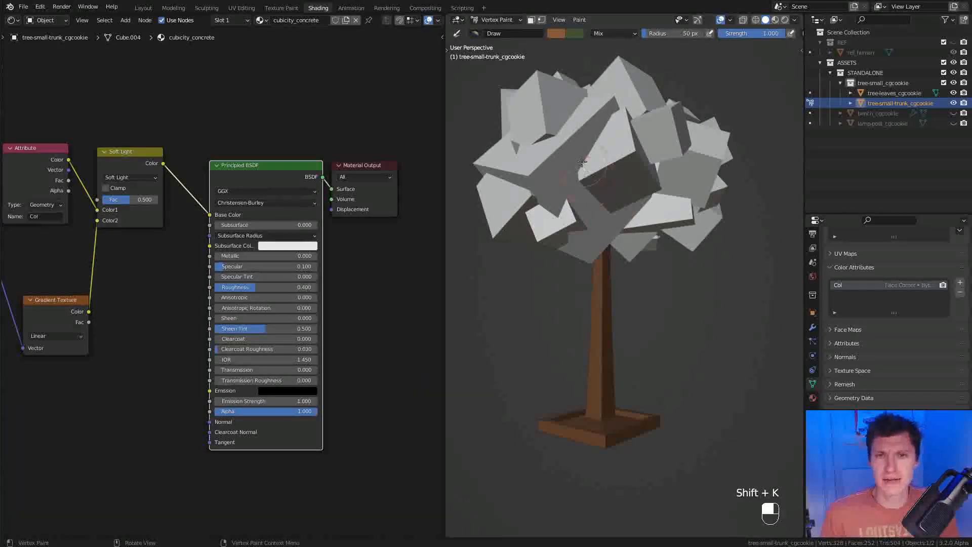
Return to Edit Mode, clear the selection, and select only the linked geometry of the square planter base under the trunk
{"action": "key", "text": "Tab"}
{"action": "middle_click_drag", "start_coordinate": [648, 408], "coordinate": [641, 423]}
{"action": "middle_click_drag", "start_coordinate": [641, 424], "coordinate": [635, 379], "text": "shift"}
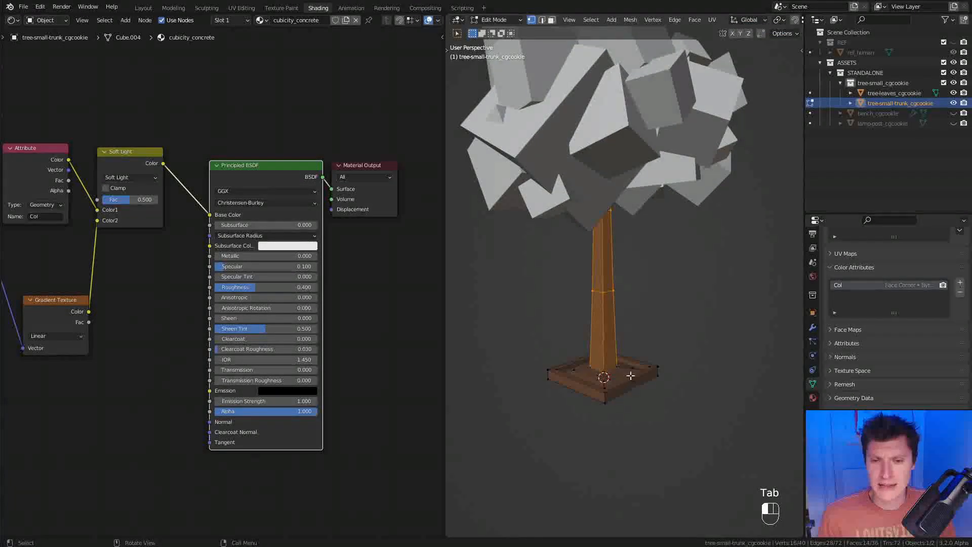
{"action": "scroll", "coordinate": [631, 380], "scroll_direction": "up", "scroll_amount": 2}
{"action": "key", "text": "a"}
{"action": "key", "text": "a"}
{"action": "key", "text": "a"}
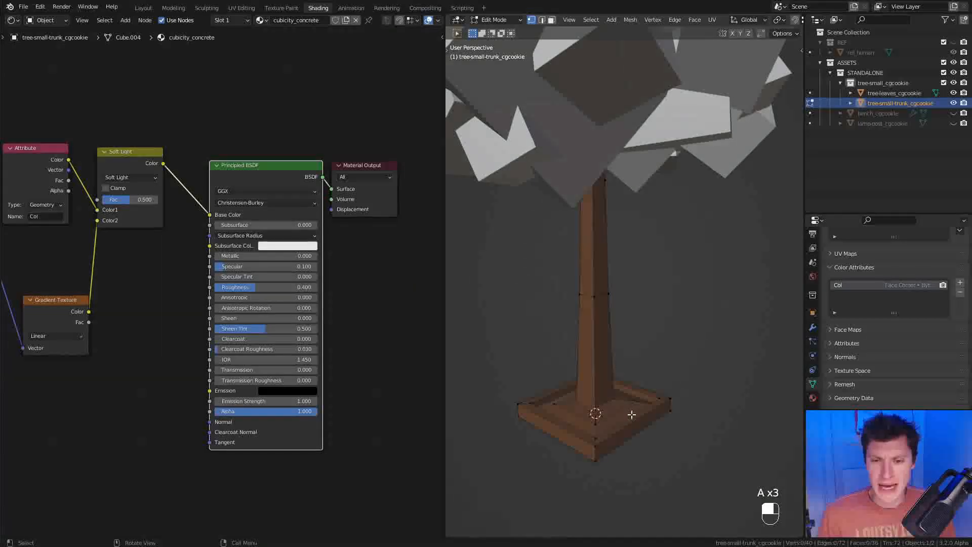
{"action": "key", "text": "l"}
Return to Vertex Paint mode and change the brush color to a light neutral gray with saturation 0
{"action": "left_click", "coordinate": [500, 20]}
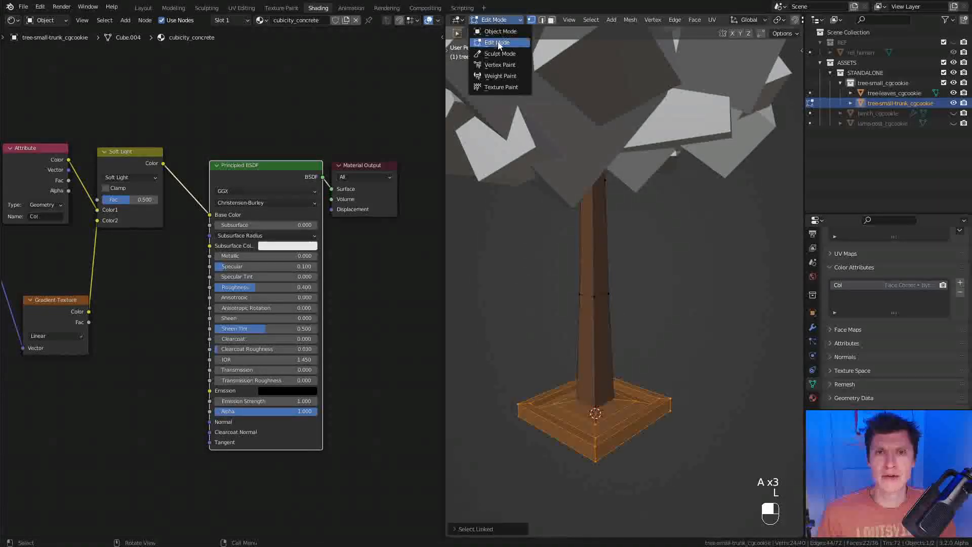
{"action": "left_click", "coordinate": [499, 66]}
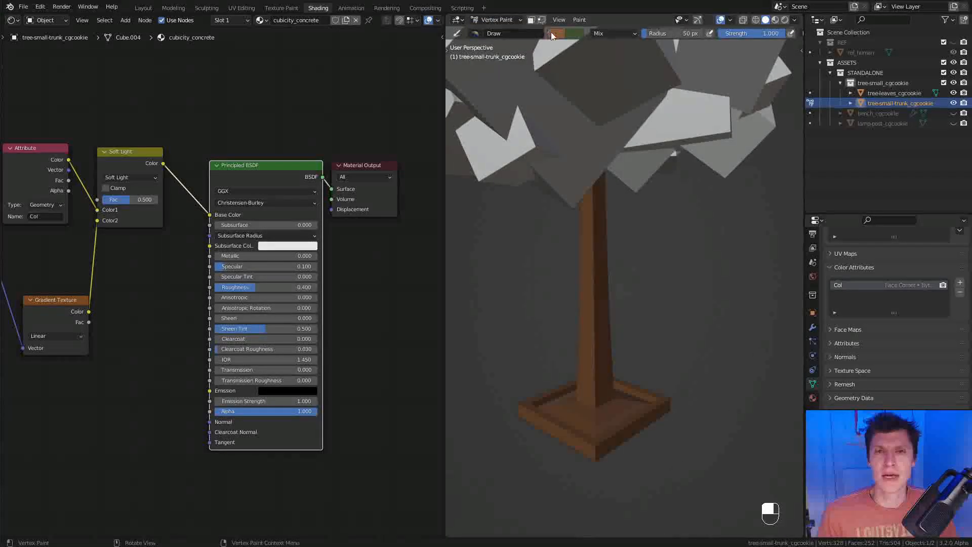
{"action": "left_click", "coordinate": [557, 33]}
{"action": "left_click", "coordinate": [584, 88]}
{"action": "left_click_drag", "start_coordinate": [574, 153], "coordinate": [554, 153]}
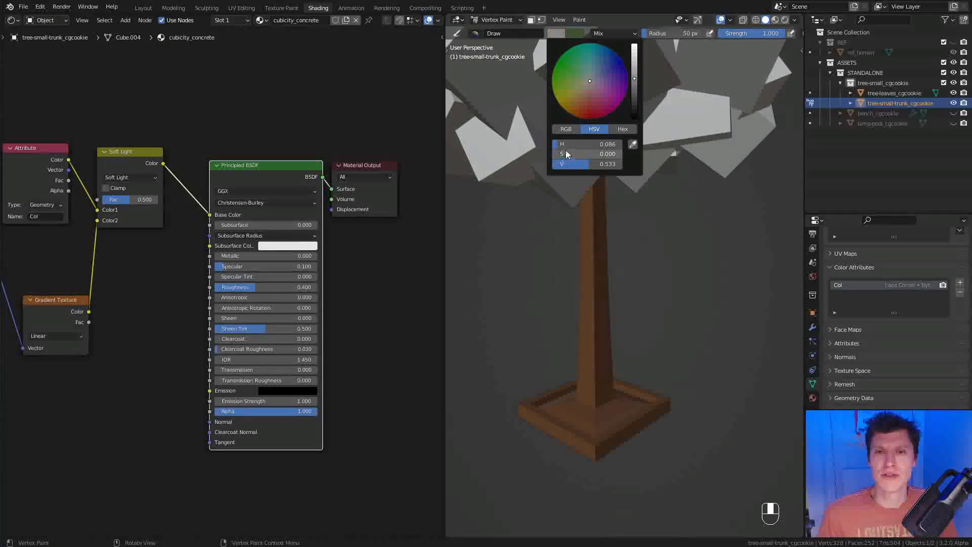
{"action": "left_click_drag", "start_coordinate": [635, 83], "coordinate": [635, 71]}
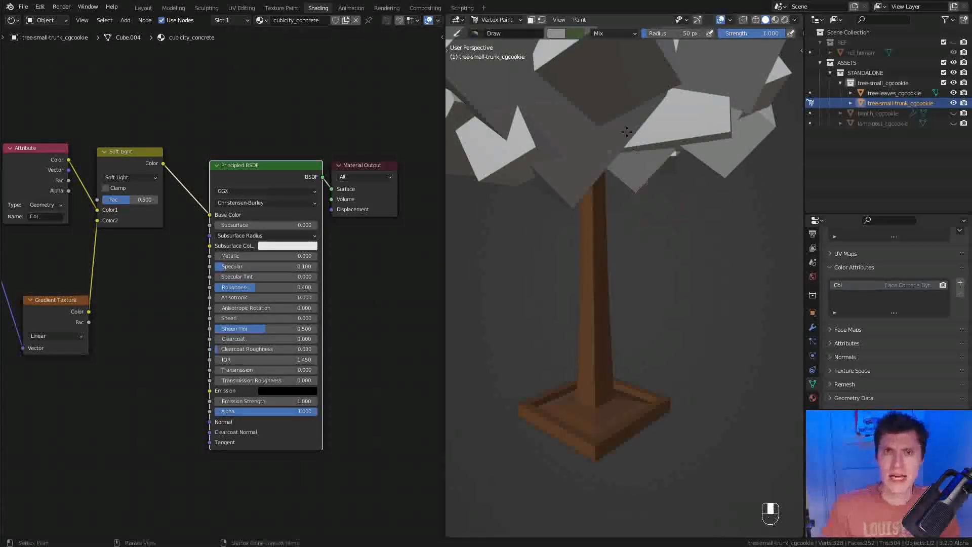
Try filling with gray without a mask, undo that fill, and enable face selection masking for painting
{"action": "key", "text": "shift+k"}
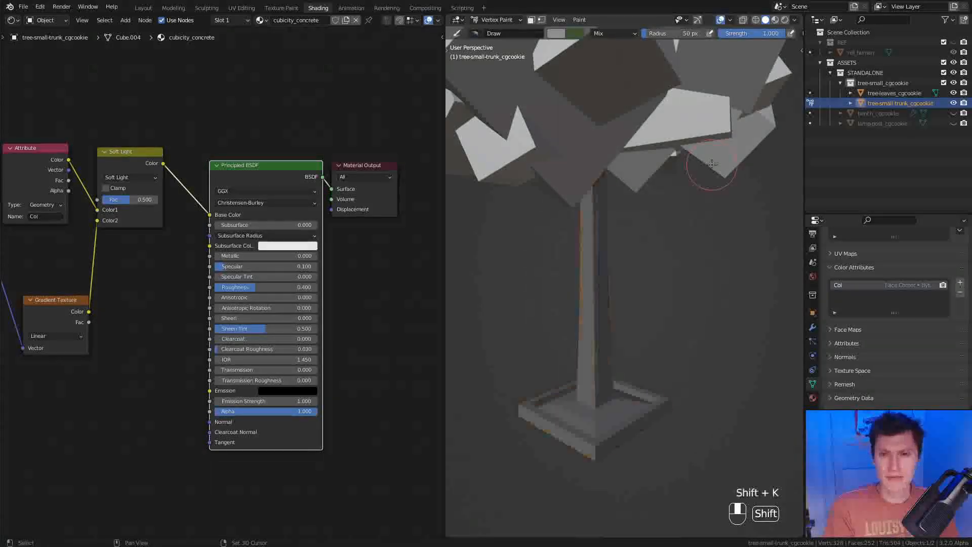
{"action": "key", "text": "ctrl+z"}
{"action": "left_click", "coordinate": [532, 19]}
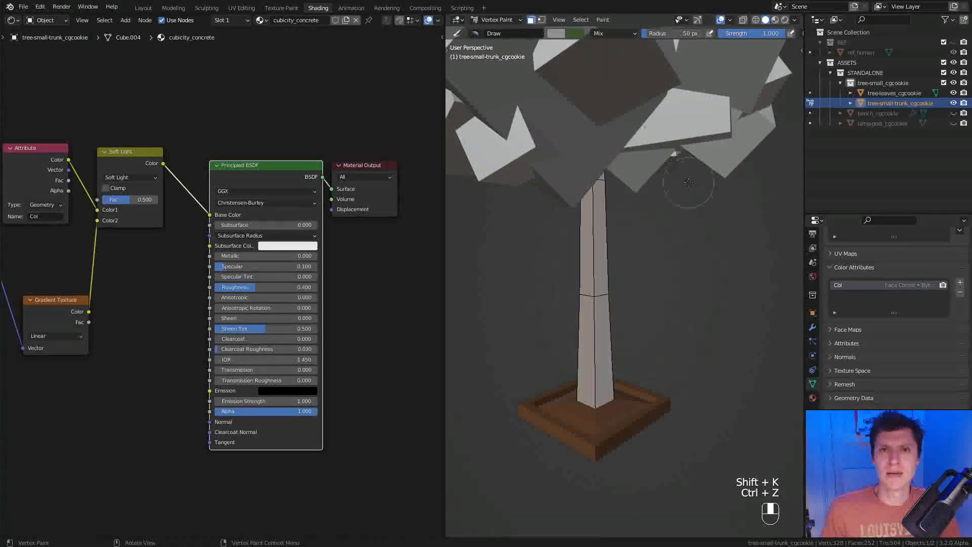
Fill the masked planter with grey vertex colour and select the soil faces around the trunk's base in Edit Mode
{"action": "key", "text": "shift+k"}
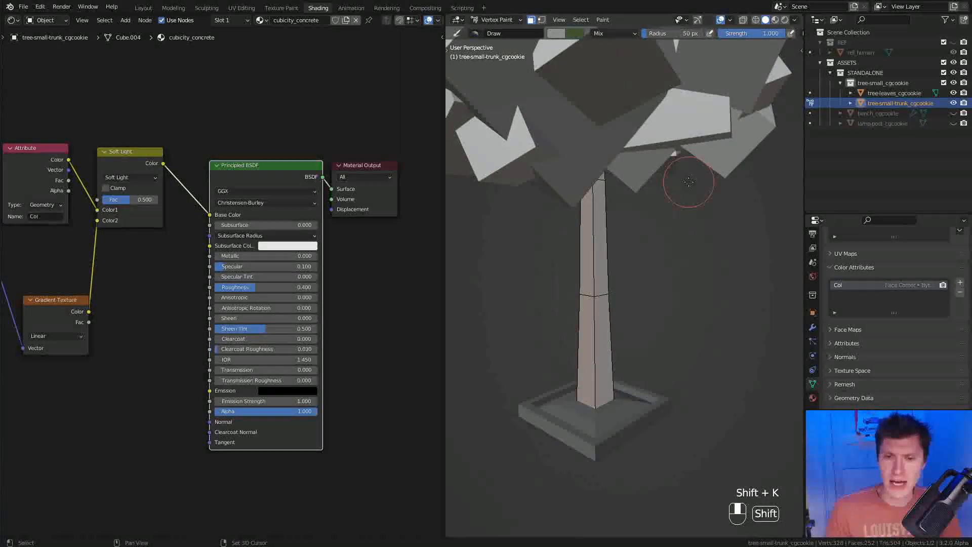
{"action": "key", "text": "Tab"}
{"action": "middle_click_drag", "start_coordinate": [606, 464], "coordinate": [606, 429], "text": "shift"}
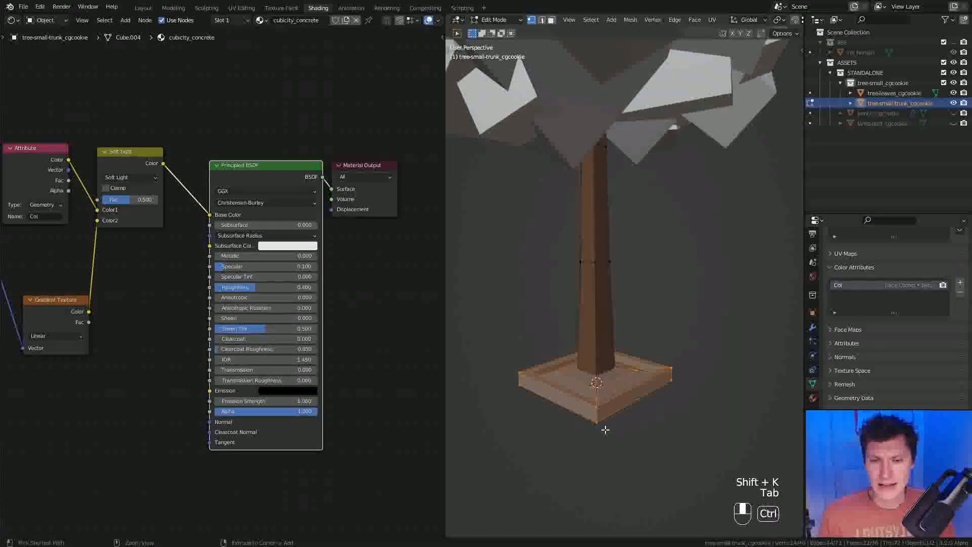
{"action": "left_click", "coordinate": [612, 381]}
{"action": "mouse_move", "coordinate": [613, 382]}
{"action": "middle_mouse_down", "text": "ctrl"}
{"action": "mouse_move", "coordinate": [646, 407]}
{"action": "mouse_move", "coordinate": [588, 432]}
{"action": "middle_mouse_up", "text": "ctrl"}
{"action": "key", "text": "ctrl+KP_Add"}
{"action": "mouse_move", "coordinate": [587, 432]}
{"action": "middle_mouse_down", "text": "shift"}
{"action": "mouse_move", "coordinate": [615, 382]}
{"action": "mouse_move", "coordinate": [705, 328]}
{"action": "mouse_move", "coordinate": [659, 353]}
{"action": "middle_mouse_up", "text": "shift"}
{"action": "key", "text": "z"}
{"action": "key", "text": "z"}
{"action": "middle_click_drag", "start_coordinate": [693, 325], "coordinate": [626, 286]}
In Vertex Paint mode, set the brush to dark brown (H 0.078, S 0.483, V 0.327) and fill the soil faces
{"action": "left_click", "coordinate": [496, 19]}
{"action": "left_click", "coordinate": [512, 66]}
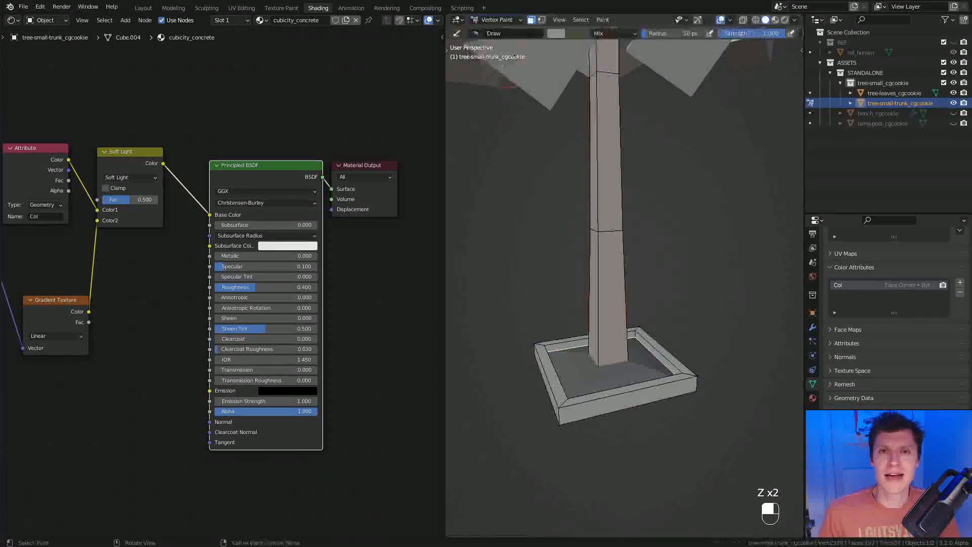
{"action": "left_click", "coordinate": [563, 33]}
{"action": "left_click", "coordinate": [581, 95]}
{"action": "left_click_drag", "start_coordinate": [635, 77], "coordinate": [634, 95]}
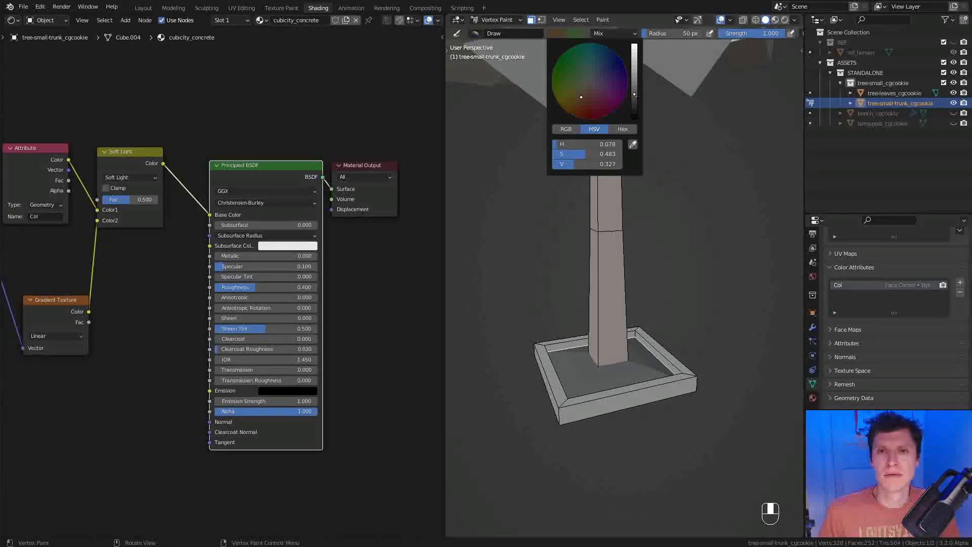
{"action": "key", "text": "shift+k"}
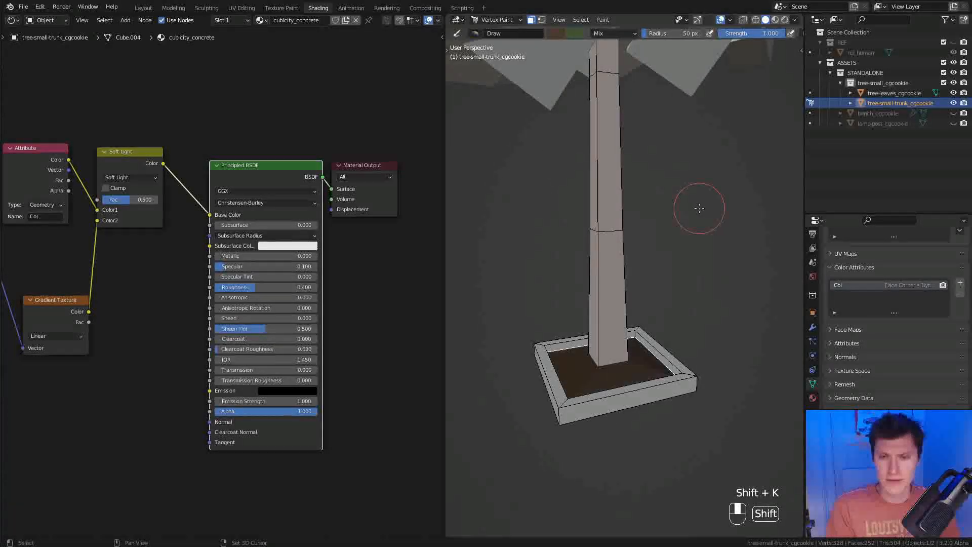
Return to Object Mode and deselect all objects
{"action": "left_click", "coordinate": [498, 20]}
{"action": "left_click", "coordinate": [497, 32]}
{"action": "mouse_move", "coordinate": [668, 188]}
{"action": "middle_mouse_down", "text": "ctrl"}
{"action": "mouse_move", "coordinate": [672, 215]}
{"action": "mouse_move", "coordinate": [687, 200]}
{"action": "mouse_move", "coordinate": [666, 232]}
{"action": "mouse_move", "coordinate": [667, 273]}
{"action": "middle_mouse_up", "text": "ctrl"}
{"action": "key", "text": "a"}
{"action": "key", "text": "a"}
{"action": "middle_click_drag", "start_coordinate": [632, 180], "coordinate": [641, 234], "text": "shift"}
{"action": "middle_click_drag", "start_coordinate": [641, 202], "coordinate": [668, 195]}
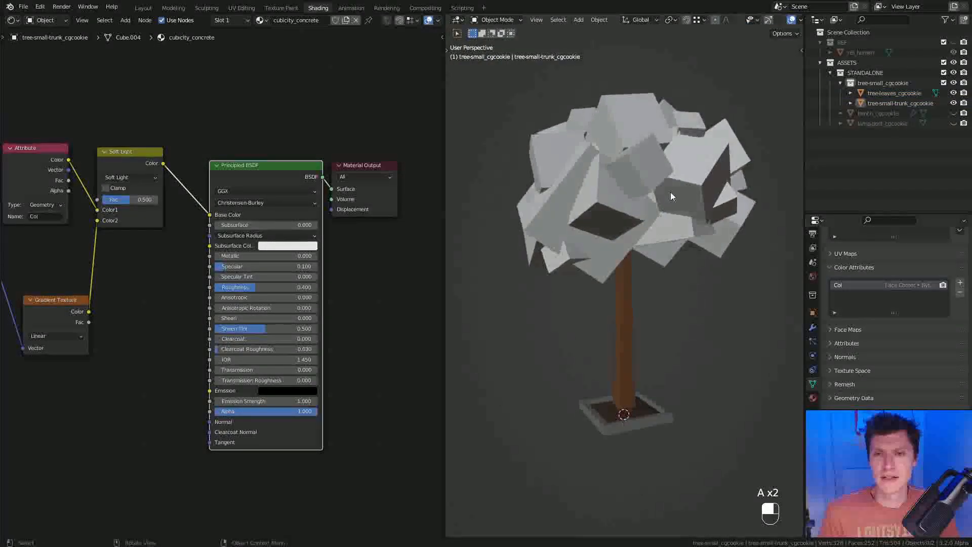
Select the tree leaves object and put it into Vertex Paint mode
{"action": "left_click", "coordinate": [701, 178]}
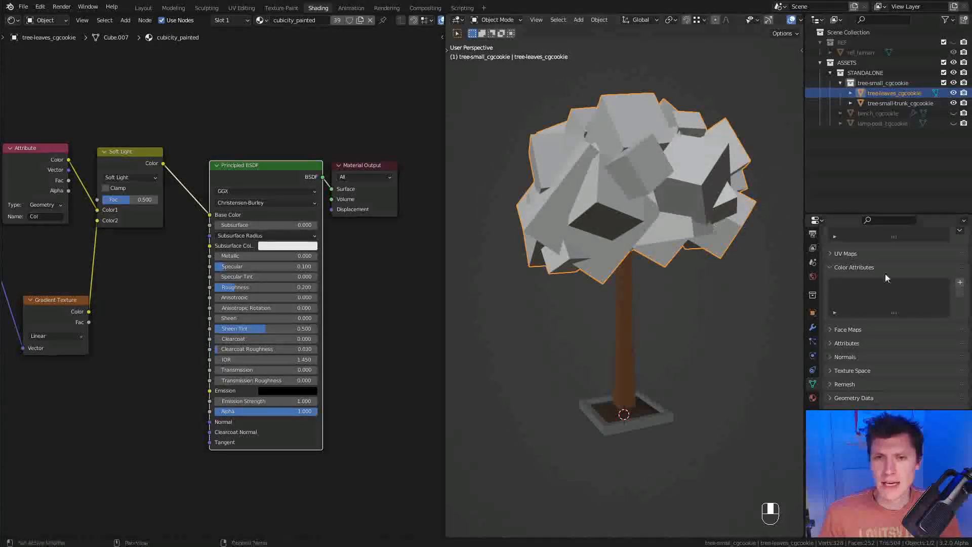
{"action": "scroll", "coordinate": [853, 381], "scroll_direction": "up", "scroll_amount": 3}
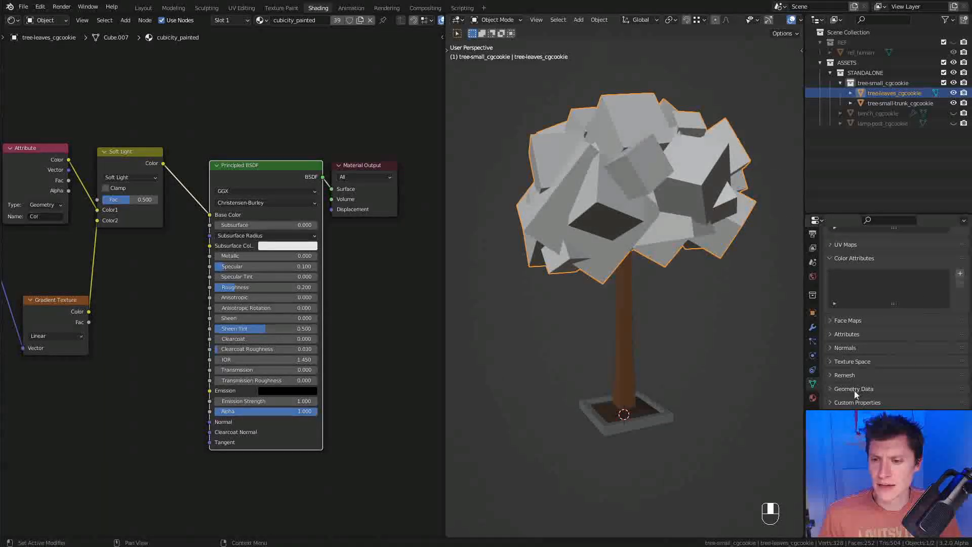
{"action": "scroll", "coordinate": [902, 345], "scroll_direction": "down", "scroll_amount": 2}
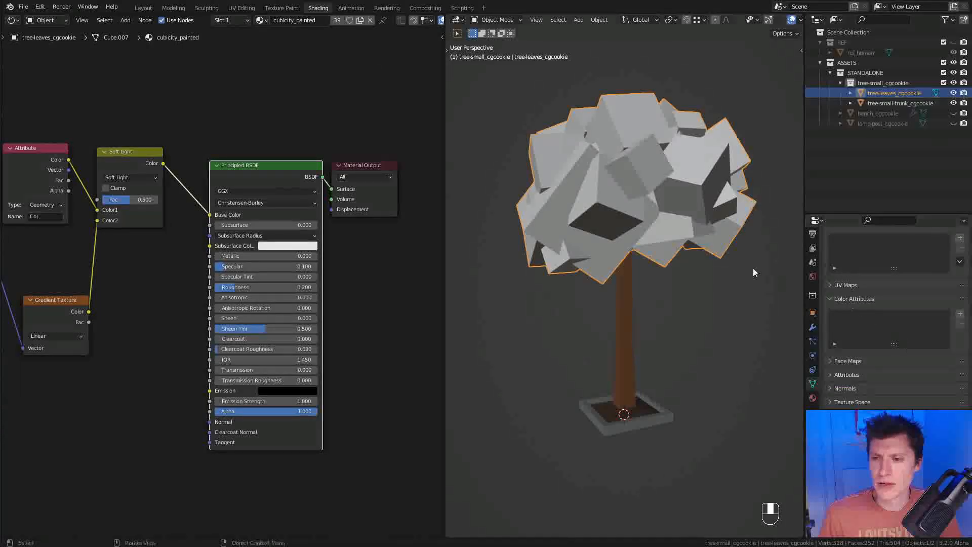
{"action": "left_click", "coordinate": [496, 20]}
{"action": "left_click", "coordinate": [500, 65]}
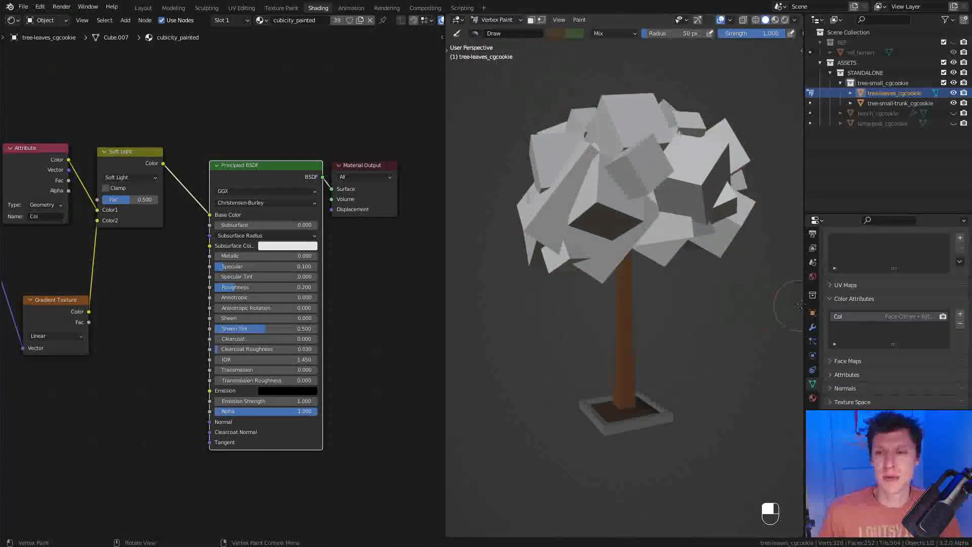
Set the brush to a bright yellowish green and fill all the leaves with that vertex colour
{"action": "left_click", "coordinate": [561, 37]}
{"action": "left_click", "coordinate": [574, 75]}
{"action": "scroll", "coordinate": [636, 100], "scroll_direction": "up", "scroll_amount": 8}
{"action": "scroll", "coordinate": [638, 60], "scroll_direction": "up", "scroll_amount": 4}
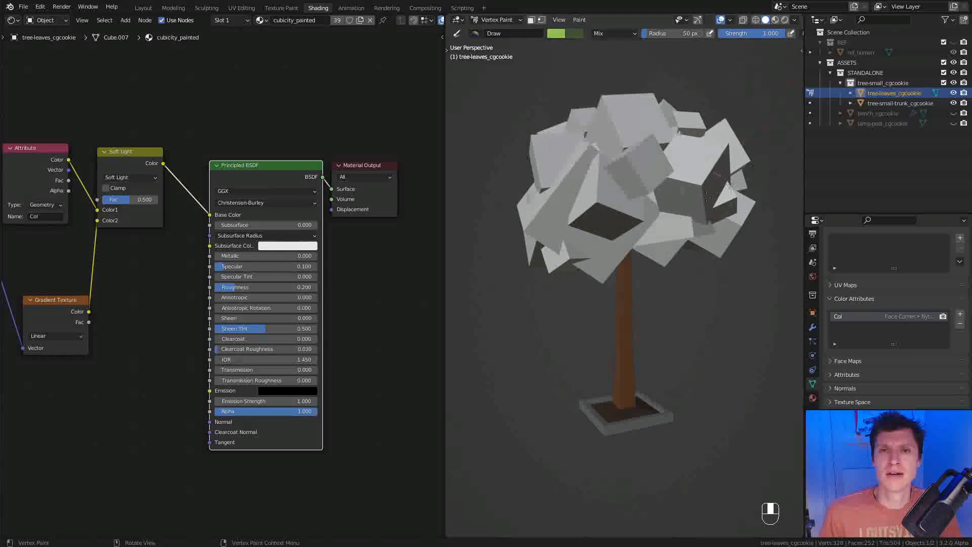
{"action": "key", "text": "shift+k"}
{"action": "middle_click_drag", "start_coordinate": [675, 203], "coordinate": [698, 172]}
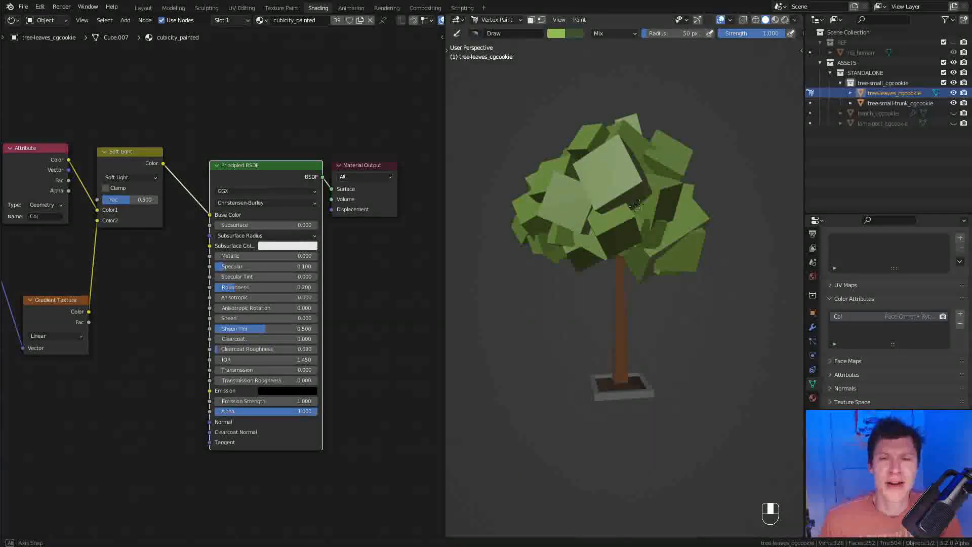
{"action": "middle_click_drag", "start_coordinate": [648, 192], "coordinate": [678, 198]}
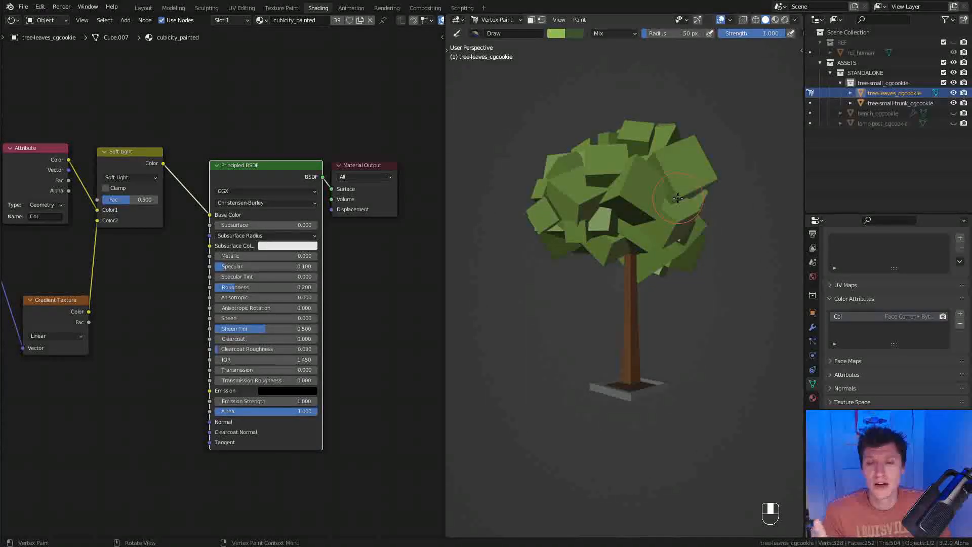
Return to Object Mode, apply Shade Smooth to the trunk and planter object, and deselect everything
{"action": "middle_click_drag", "start_coordinate": [747, 314], "coordinate": [673, 354], "text": "ctrl"}
{"action": "middle_click_drag", "start_coordinate": [638, 425], "coordinate": [635, 344], "text": "ctrl"}
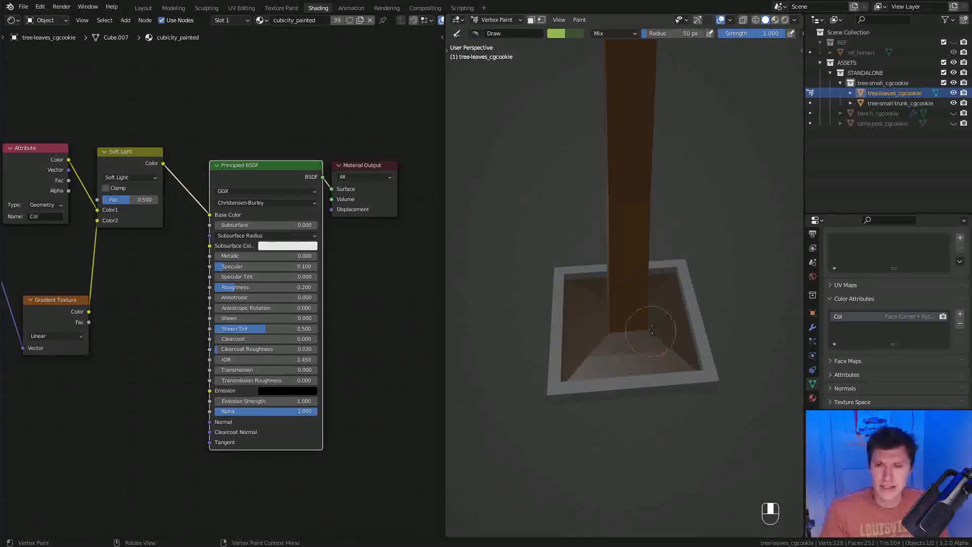
{"action": "left_click", "coordinate": [496, 20]}
{"action": "left_click", "coordinate": [494, 30]}
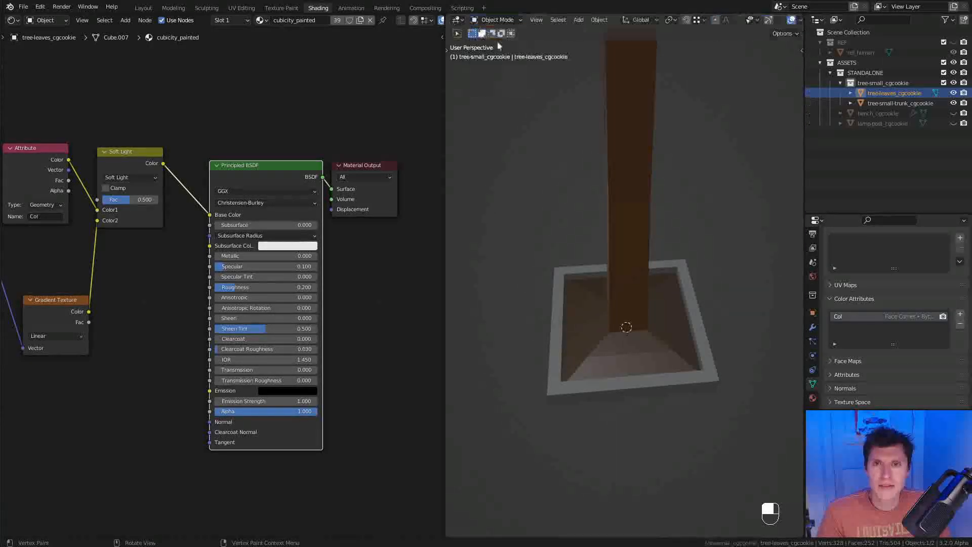
{"action": "left_click", "coordinate": [694, 344], "text": "ctrl"}
{"action": "mouse_move", "coordinate": [712, 315]}
{"action": "middle_mouse_down"}
{"action": "mouse_move", "coordinate": [724, 330]}
{"action": "mouse_move", "coordinate": [700, 296]}
{"action": "mouse_move", "coordinate": [707, 301]}
{"action": "middle_mouse_up"}
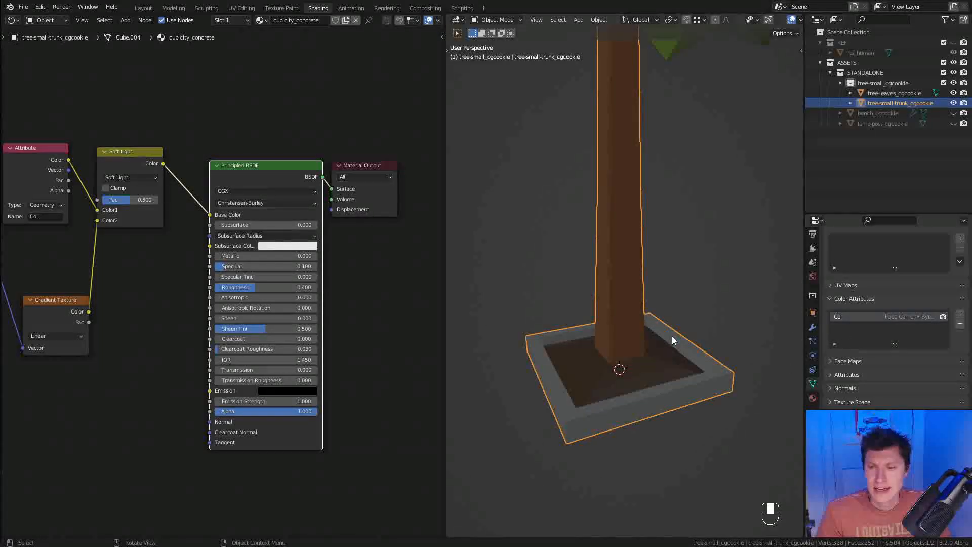
{"action": "right_click", "coordinate": [660, 326]}
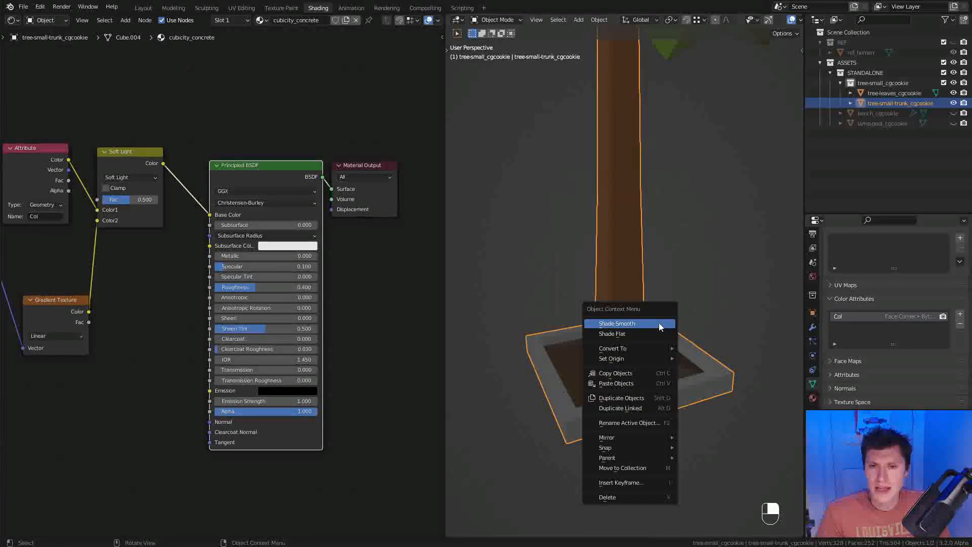
{"action": "left_click", "coordinate": [646, 327]}
{"action": "middle_click_drag", "start_coordinate": [634, 312], "coordinate": [665, 279]}
{"action": "key", "text": "a"}
{"action": "key", "text": "a"}
{"action": "middle_click_drag", "start_coordinate": [665, 278], "coordinate": [648, 263]}
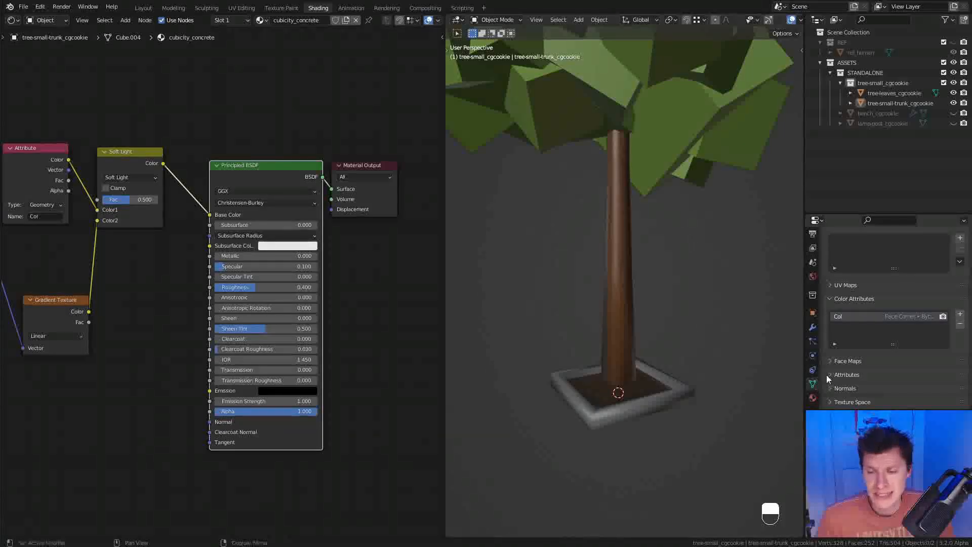
Enable Auto Smooth at 30° in the trunk mesh's normals settings
{"action": "scroll", "coordinate": [826, 374], "scroll_direction": "down", "scroll_amount": 2}
{"action": "left_click", "coordinate": [840, 350]}
{"action": "scroll", "coordinate": [871, 345], "scroll_direction": "down", "scroll_amount": 1}
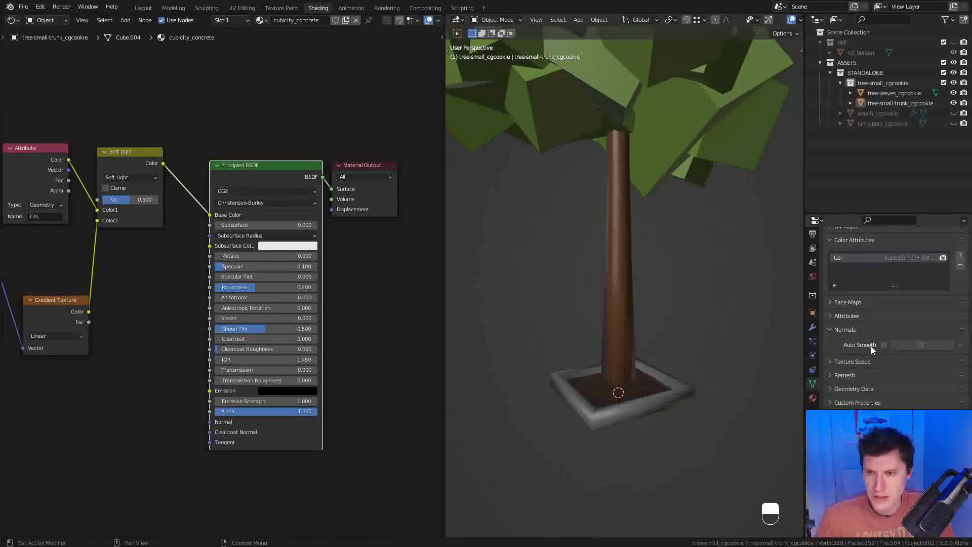
{"action": "left_click", "coordinate": [885, 346]}
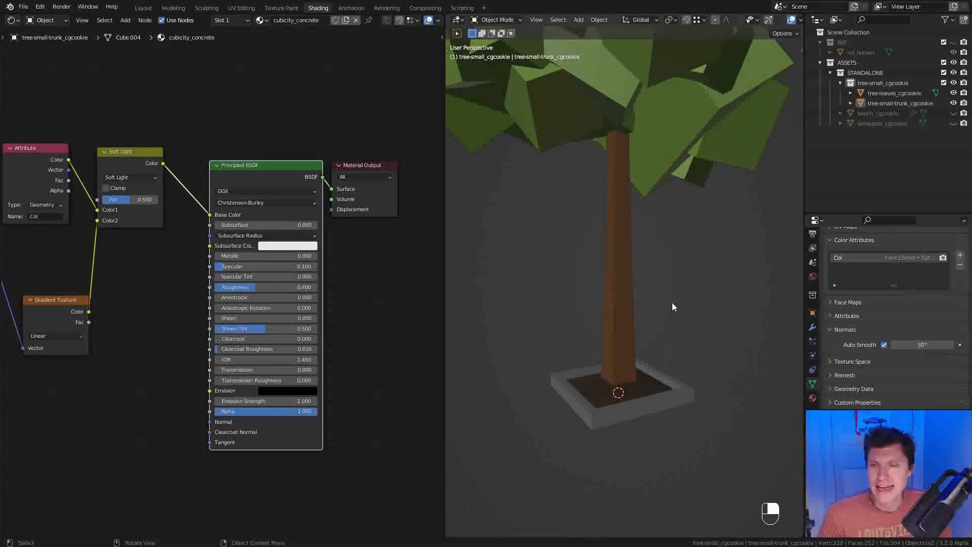
Try larger Auto Smooth angles such as 111° on the trunk mesh and reset the angle to 30°
{"action": "middle_click_drag", "start_coordinate": [600, 283], "coordinate": [732, 327], "text": "ctrl"}
{"action": "left_click_drag", "start_coordinate": [911, 345], "coordinate": [942, 346], "text": "shift"}
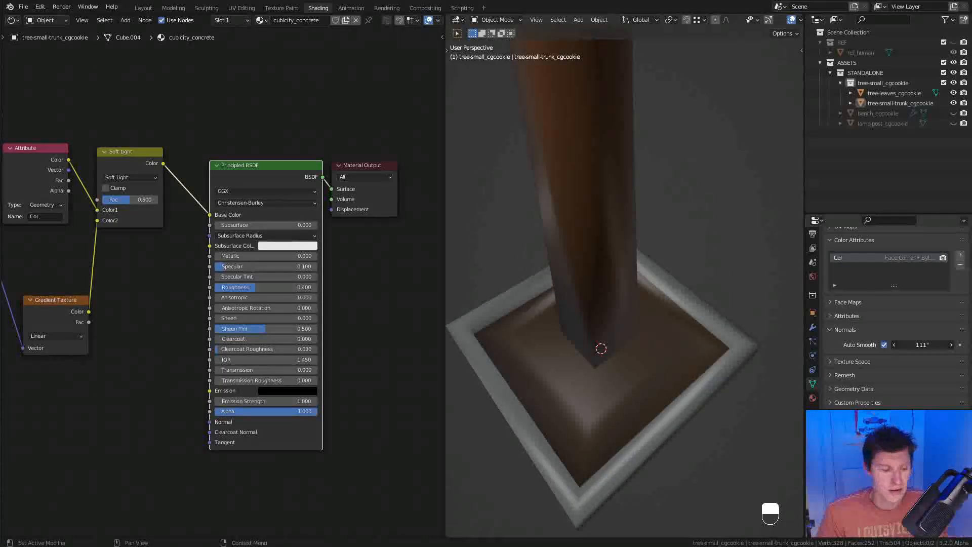
{"action": "left_click_drag", "start_coordinate": [922, 345], "coordinate": [905, 345]}
{"action": "left_click", "coordinate": [921, 344]}
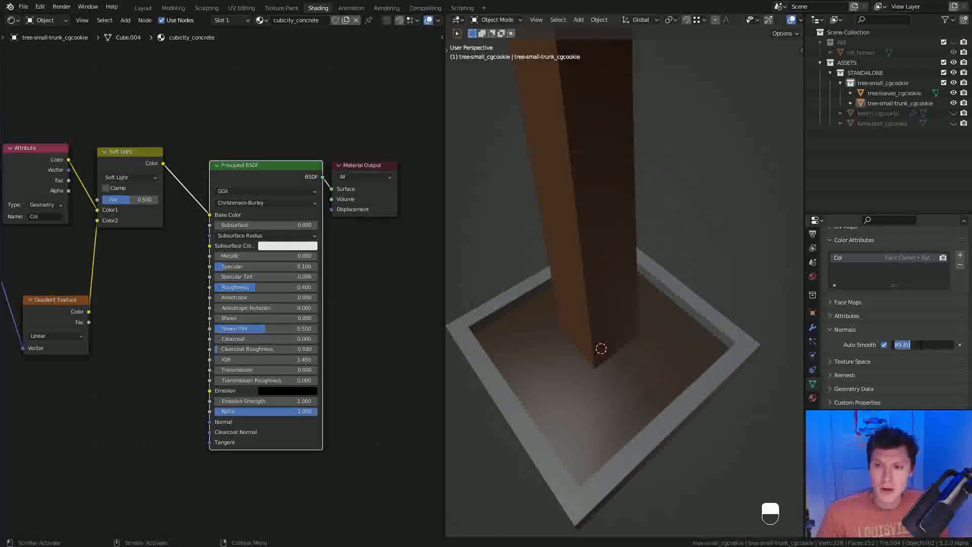
{"action": "type", "text": "30"}
{"action": "key", "text": "Return"}
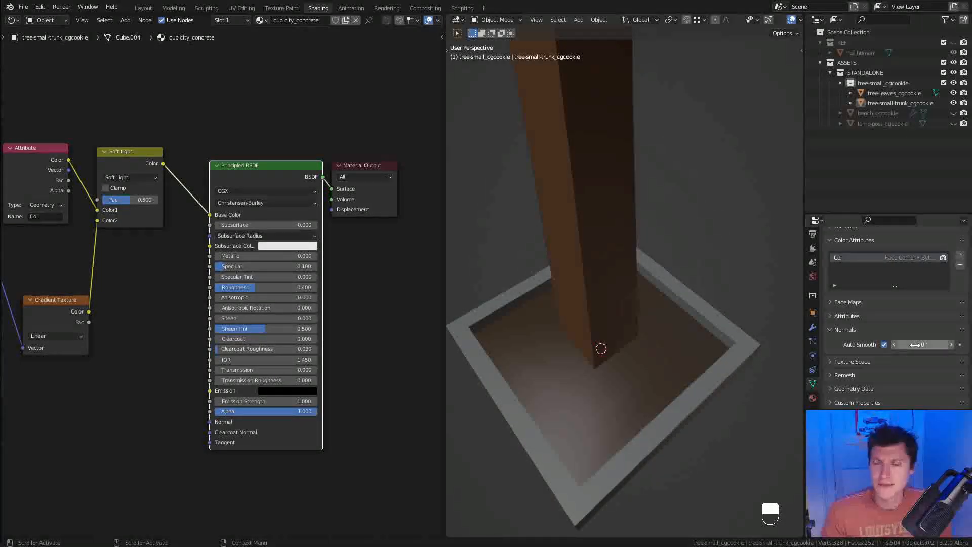
Select the trunk object and move its Gradient Texture node up beside the Mapping node
{"action": "middle_click_drag", "start_coordinate": [636, 337], "coordinate": [585, 358]}
{"action": "middle_click_drag", "start_coordinate": [605, 315], "coordinate": [656, 325], "text": "ctrl"}
{"action": "middle_click_drag", "start_coordinate": [656, 324], "coordinate": [621, 307]}
{"action": "left_click", "coordinate": [621, 308]}
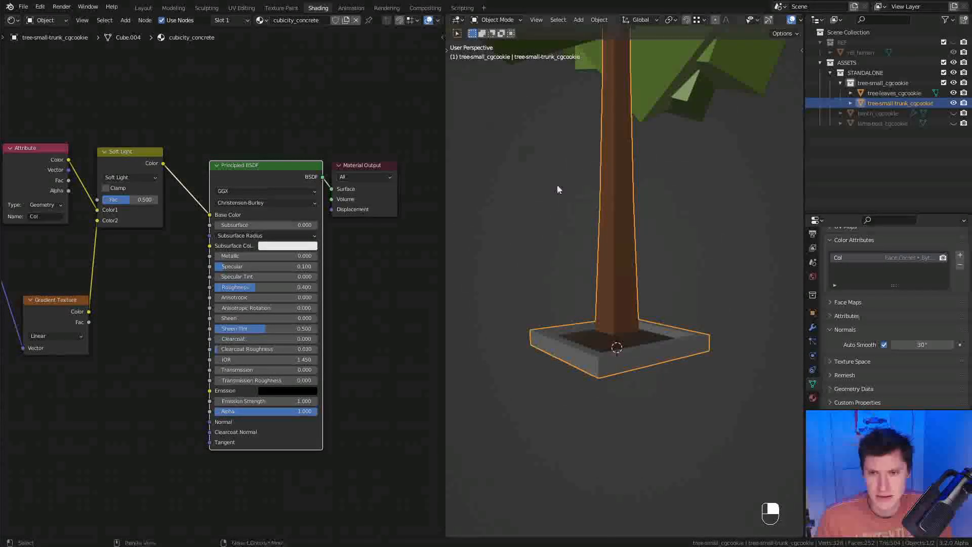
{"action": "middle_click_drag", "start_coordinate": [639, 330], "coordinate": [651, 180]}
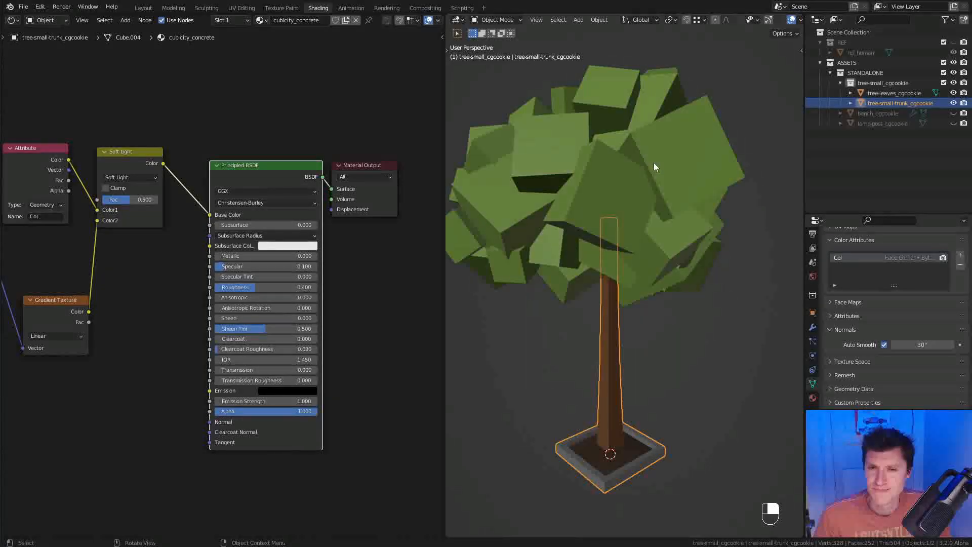
{"action": "middle_click_drag", "start_coordinate": [646, 166], "coordinate": [639, 378], "text": "shift"}
{"action": "middle_click_drag", "start_coordinate": [93, 290], "coordinate": [274, 312]}
{"action": "key", "text": "g"}
{"action": "left_click", "coordinate": [271, 272]}
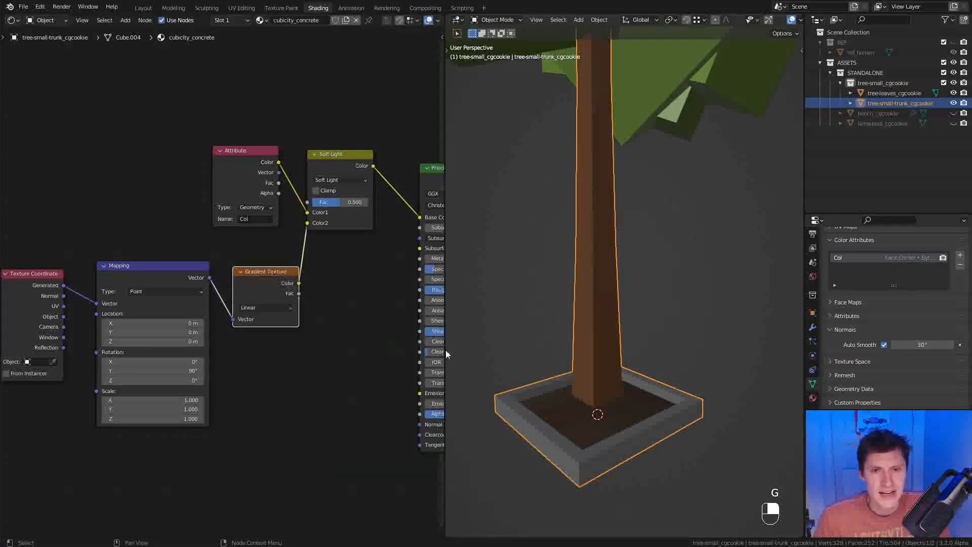
Switch the 3D viewport to a shading mode with brighter environment lighting and deselect all objects
{"action": "scroll", "coordinate": [419, 346], "scroll_direction": "down", "scroll_amount": 2}
{"action": "scroll", "coordinate": [620, 225], "scroll_direction": "down", "scroll_amount": 3}
{"action": "key", "text": "z"}
{"action": "left_click", "coordinate": [618, 252]}
{"action": "middle_click_drag", "start_coordinate": [668, 245], "coordinate": [669, 305], "text": "shift"}
{"action": "key", "text": "a"}
{"action": "key", "text": "a"}
{"action": "middle_click_drag", "start_coordinate": [296, 318], "coordinate": [302, 295], "text": "shift"}
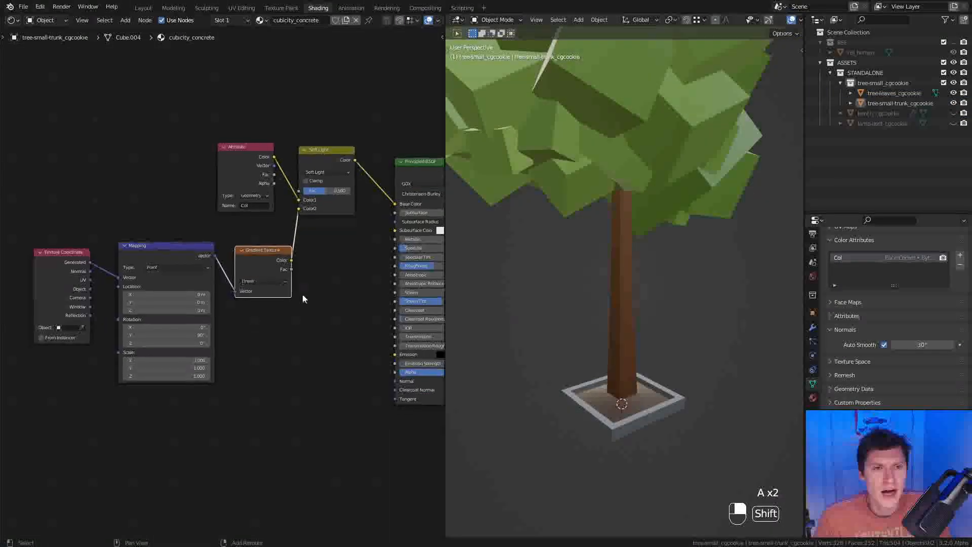
Add a Noise Texture node to the cubicity_concrete material, placed below the Mapping node
{"action": "scroll", "coordinate": [313, 288], "scroll_direction": "down", "scroll_amount": 2}
{"action": "middle_click_drag", "start_coordinate": [342, 264], "coordinate": [300, 286]}
{"action": "key", "text": "shift+a"}
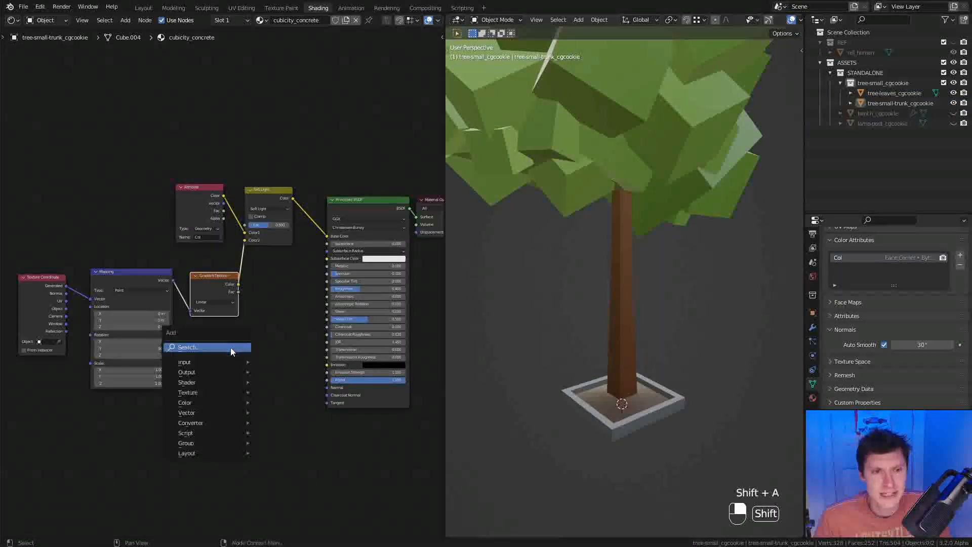
{"action": "mouse_move", "coordinate": [223, 393]}
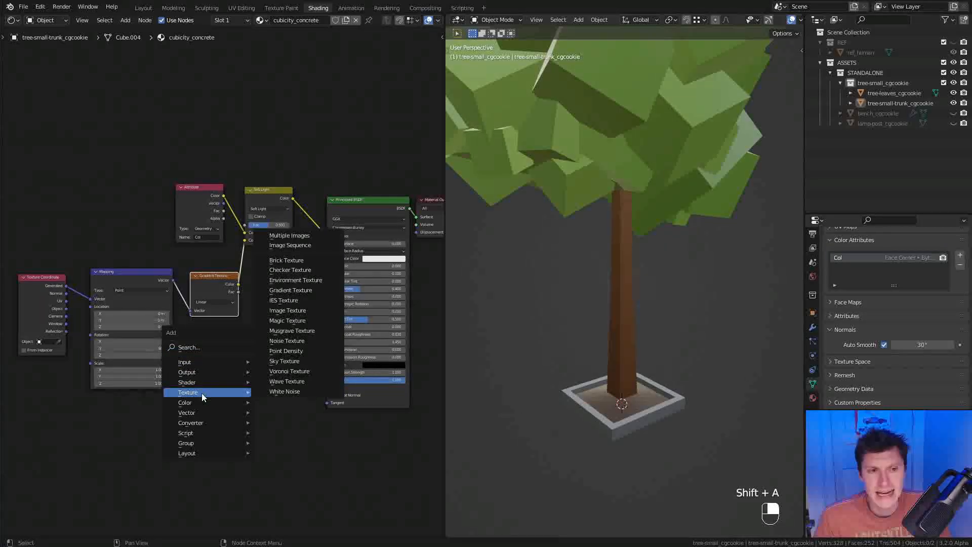
{"action": "left_click", "coordinate": [293, 341]}
{"action": "left_click", "coordinate": [156, 397]}
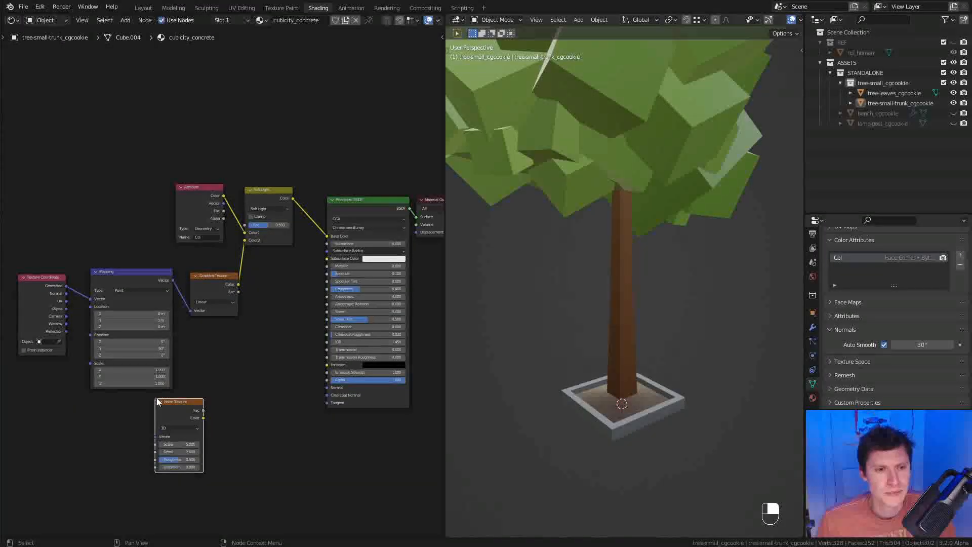
Preview the Noise Texture node's Fac output directly on the trunk and planter
{"action": "scroll", "coordinate": [197, 360], "scroll_direction": "up", "scroll_amount": 1}
{"action": "middle_click_drag", "start_coordinate": [198, 359], "coordinate": [254, 360]}
{"action": "left_click", "coordinate": [248, 382], "text": "ctrl+shift"}
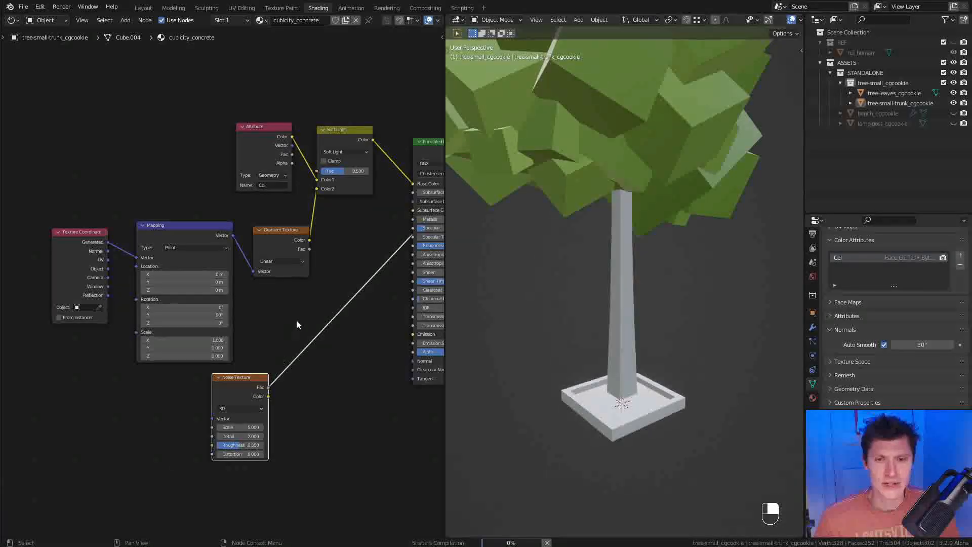
{"action": "scroll", "coordinate": [576, 356], "scroll_direction": "up", "scroll_amount": 2}
{"action": "middle_click_drag", "start_coordinate": [641, 420], "coordinate": [610, 359], "text": "shift"}
{"action": "middle_click_drag", "start_coordinate": [620, 366], "coordinate": [641, 379]}
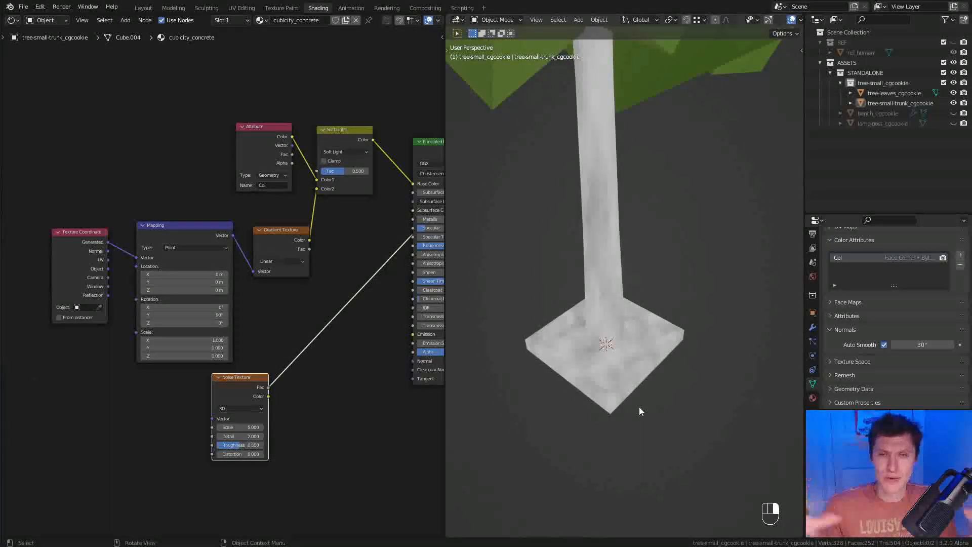
Move the Texture Coordinate node farther away from the Mapping node
{"action": "left_click_drag", "start_coordinate": [76, 235], "coordinate": [59, 240]}
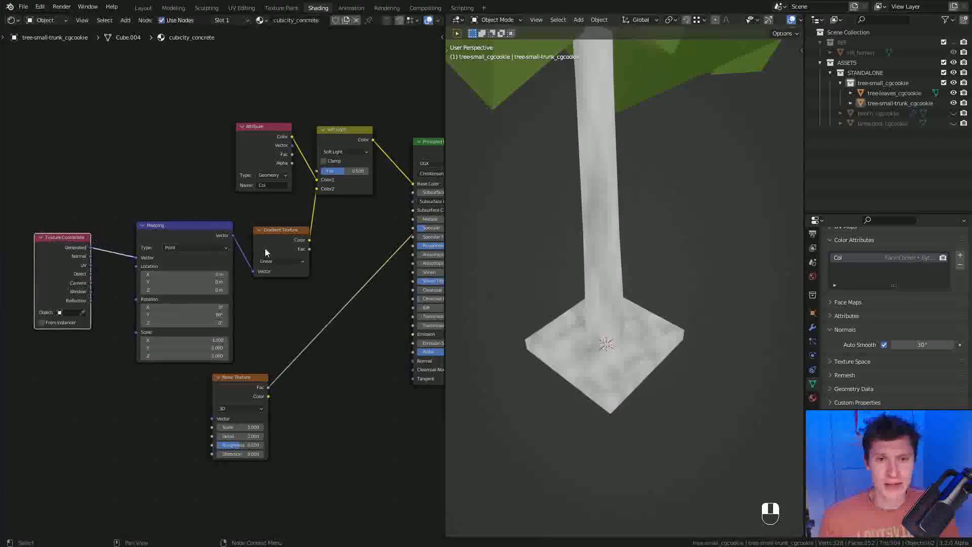
{"action": "middle_click_drag", "start_coordinate": [311, 255], "coordinate": [248, 268]}
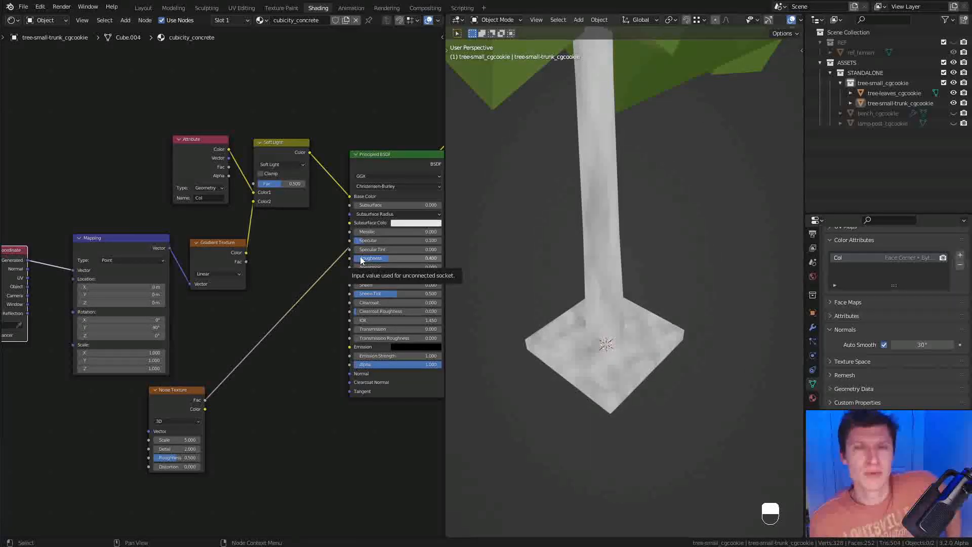
{"action": "middle_click_drag", "start_coordinate": [158, 325], "coordinate": [219, 323]}
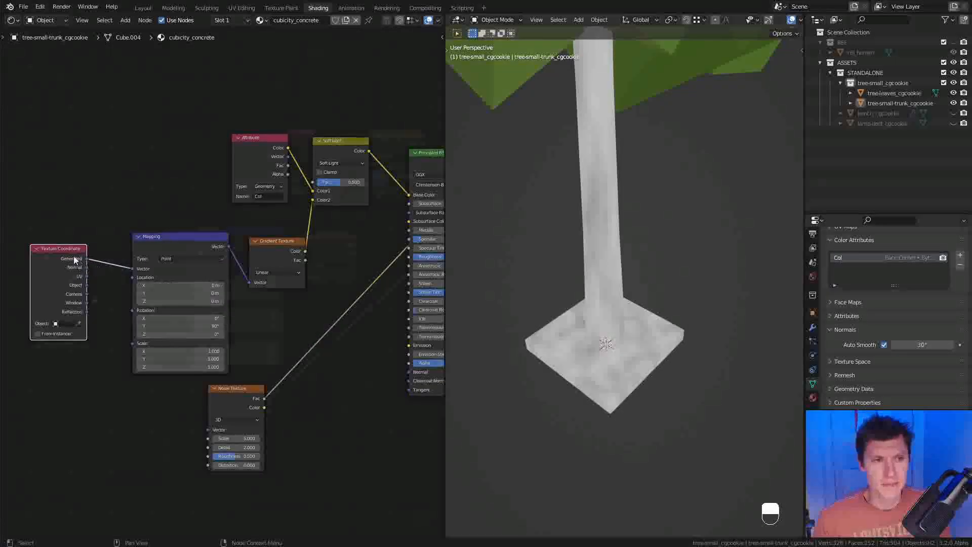
Feed Object coordinates into the Noise Texture and set its Detail to 10, Roughness to 0.6 and Distortion to 0.2
{"action": "mouse_move", "coordinate": [90, 294]}
{"action": "left_mouse_down"}
{"action": "mouse_move", "coordinate": [180, 427]}
{"action": "mouse_move", "coordinate": [213, 432]}
{"action": "left_mouse_up"}
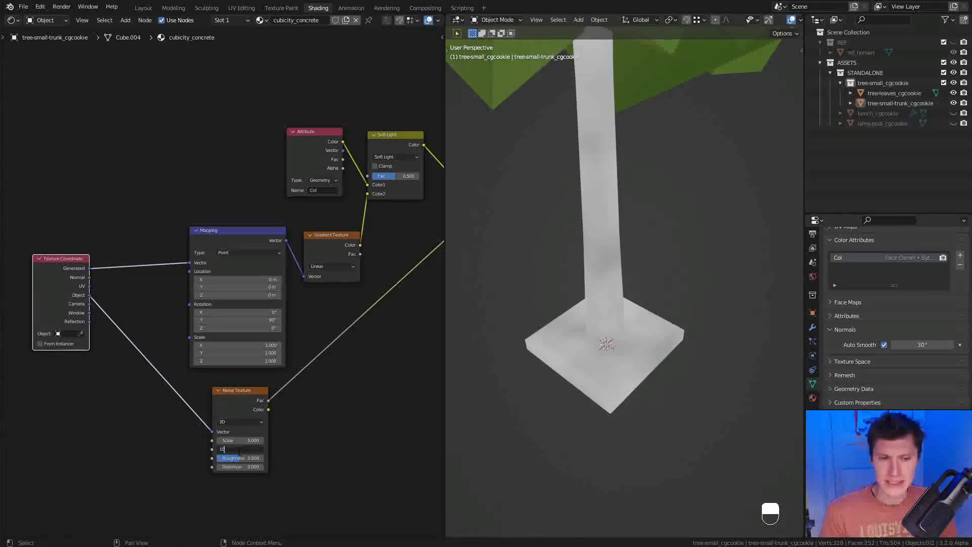
{"action": "middle_click_drag", "start_coordinate": [700, 212], "coordinate": [675, 258]}
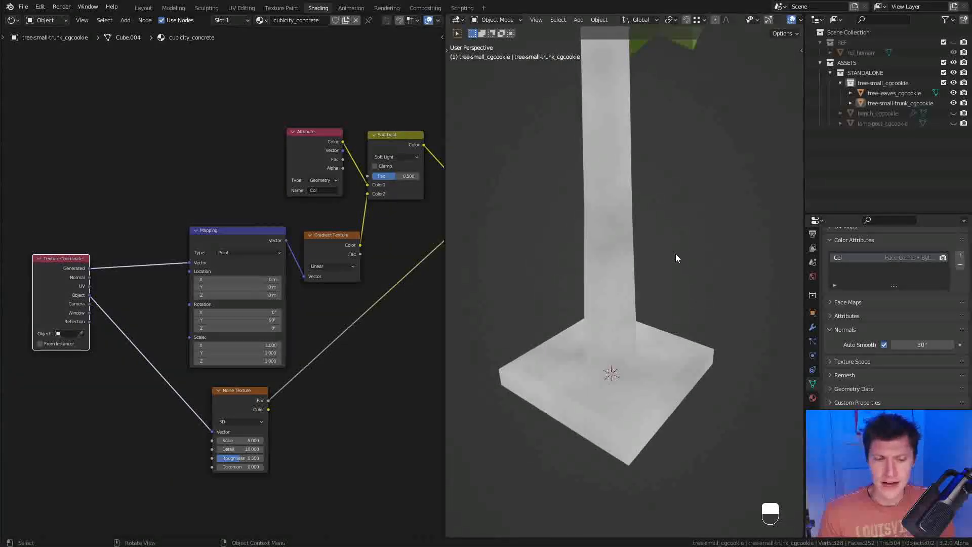
{"action": "left_click", "coordinate": [237, 467]}
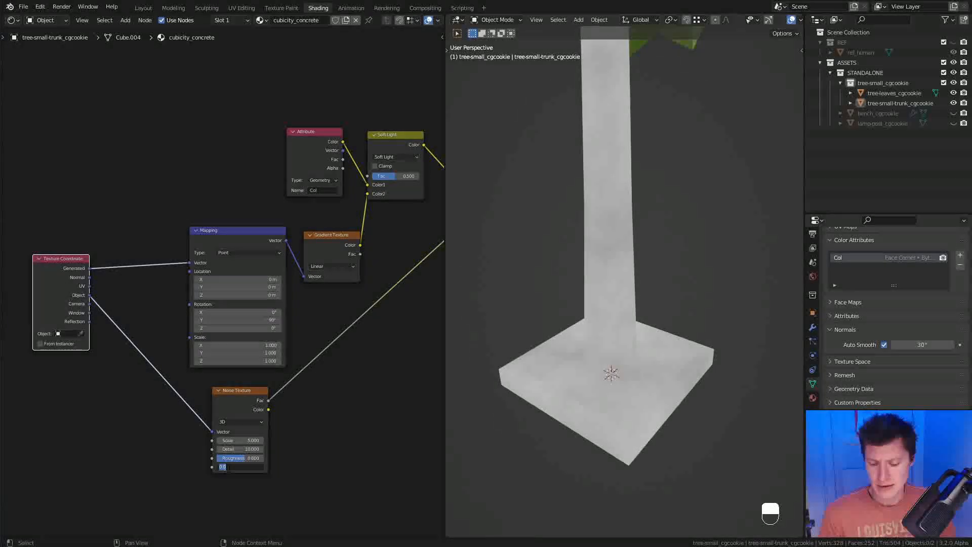
{"action": "mouse_move", "coordinate": [671, 290]}
{"action": "middle_mouse_down"}
{"action": "mouse_move", "coordinate": [669, 268]}
{"action": "mouse_move", "coordinate": [670, 303]}
{"action": "middle_mouse_up"}
Insert a ColorRamp node on the link coming out of the Noise Texture
{"action": "middle_click_drag", "start_coordinate": [358, 325], "coordinate": [257, 339], "text": "shift"}
{"action": "key", "text": "shift+a"}
{"action": "mouse_move", "coordinate": [243, 369]}
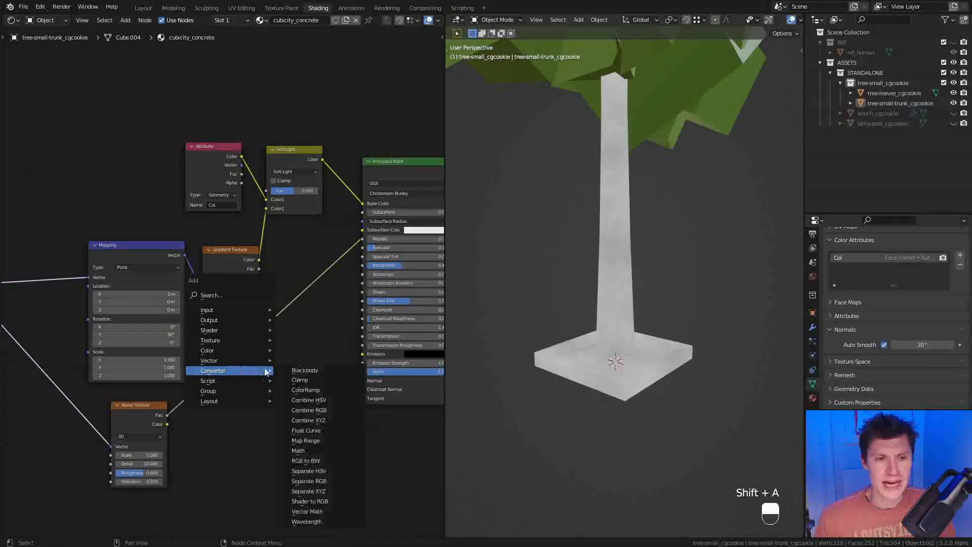
{"action": "left_click", "coordinate": [304, 387]}
{"action": "left_click", "coordinate": [200, 378]}
{"action": "scroll", "coordinate": [228, 296], "scroll_direction": "up", "scroll_amount": 2}
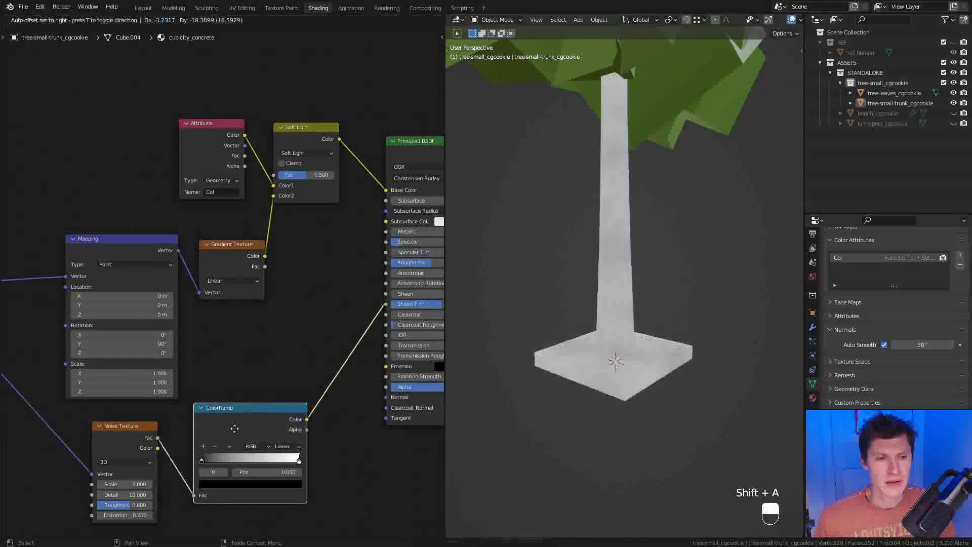
Tighten the ColorRamp's contrast by moving the black stop to about 0.286 and the white stop to 0.65
{"action": "middle_click_drag", "start_coordinate": [246, 419], "coordinate": [235, 300]}
{"action": "left_click_drag", "start_coordinate": [189, 406], "coordinate": [223, 408]}
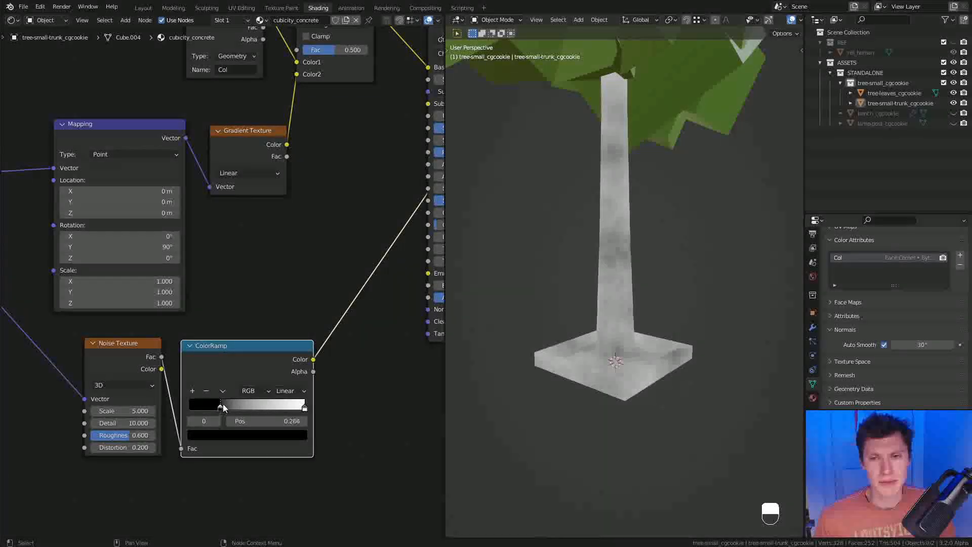
{"action": "left_click_drag", "start_coordinate": [305, 408], "coordinate": [222, 416]}
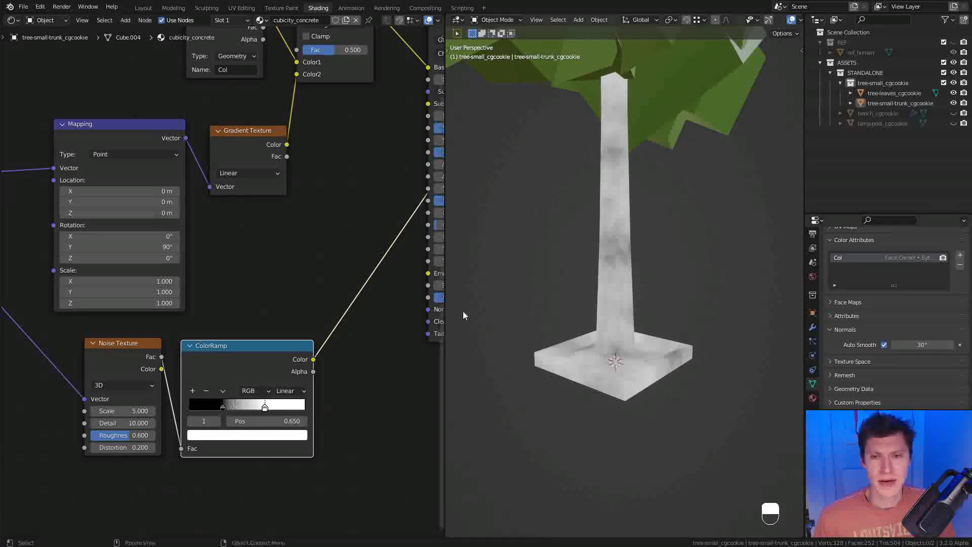
Connect the ColorRamp's Color to the Principled BSDF's Roughness and preview the full Principled shader again
{"action": "middle_click_drag", "start_coordinate": [343, 297], "coordinate": [261, 350]}
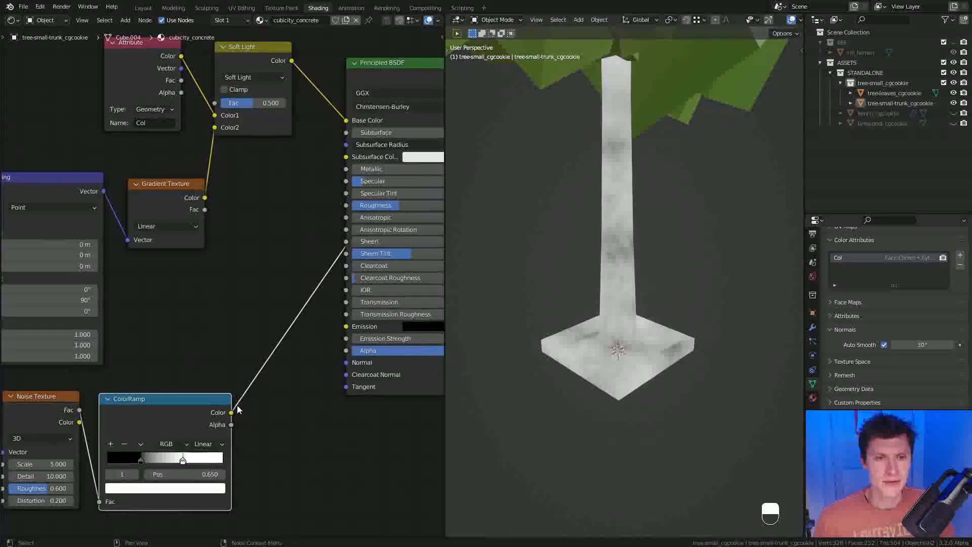
{"action": "left_click_drag", "start_coordinate": [231, 412], "coordinate": [346, 205]}
{"action": "middle_click_drag", "start_coordinate": [384, 163], "coordinate": [228, 278]}
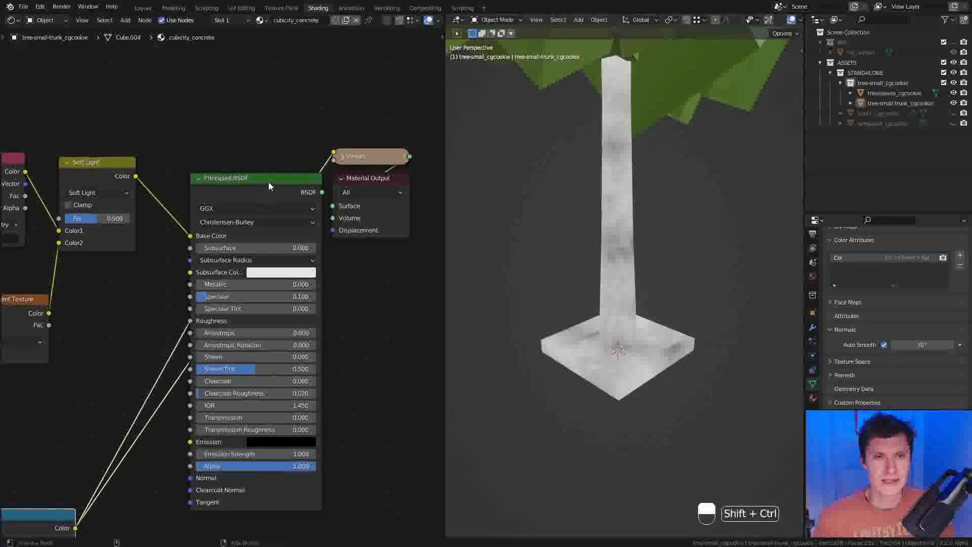
{"action": "left_click", "coordinate": [295, 177], "text": "ctrl+shift"}
Switch the viewport's studio lighting to the warm interior HDRI and view the trunk and planter up close
{"action": "mouse_move", "coordinate": [667, 309]}
{"action": "middle_mouse_down"}
{"action": "mouse_move", "coordinate": [692, 278]}
{"action": "mouse_move", "coordinate": [668, 328]}
{"action": "mouse_move", "coordinate": [678, 274]}
{"action": "mouse_move", "coordinate": [717, 266]}
{"action": "mouse_move", "coordinate": [659, 317]}
{"action": "mouse_move", "coordinate": [686, 244]}
{"action": "mouse_move", "coordinate": [686, 278]}
{"action": "middle_mouse_up"}
{"action": "middle_click_drag", "start_coordinate": [646, 221], "coordinate": [655, 296], "text": "shift"}
{"action": "mouse_move", "coordinate": [656, 296]}
{"action": "middle_mouse_down"}
{"action": "mouse_move", "coordinate": [666, 239]}
{"action": "mouse_move", "coordinate": [682, 245]}
{"action": "mouse_move", "coordinate": [669, 286]}
{"action": "mouse_move", "coordinate": [679, 321]}
{"action": "mouse_move", "coordinate": [731, 358]}
{"action": "mouse_move", "coordinate": [749, 303]}
{"action": "mouse_move", "coordinate": [703, 286]}
{"action": "mouse_move", "coordinate": [727, 282]}
{"action": "mouse_move", "coordinate": [686, 330]}
{"action": "mouse_move", "coordinate": [703, 321]}
{"action": "mouse_move", "coordinate": [700, 339]}
{"action": "mouse_move", "coordinate": [679, 277]}
{"action": "middle_mouse_up"}
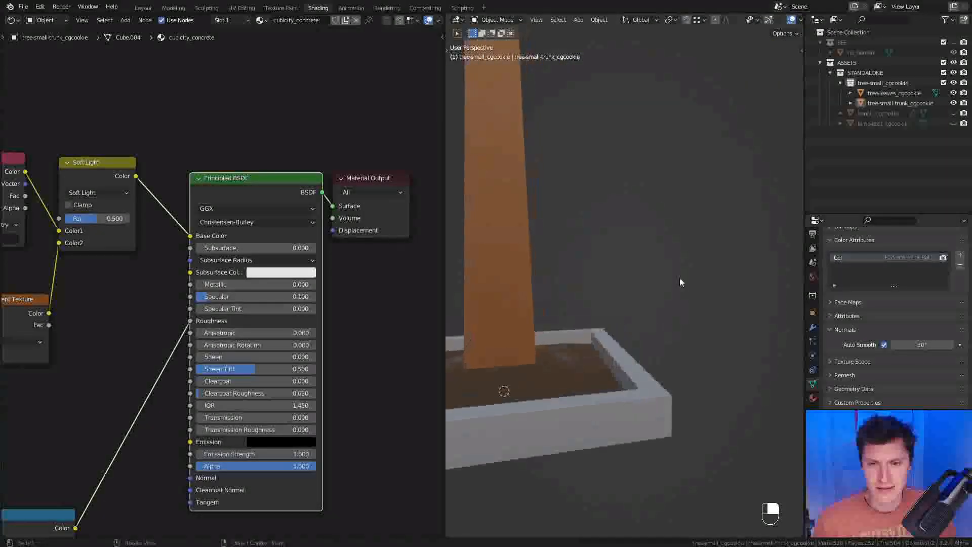
{"action": "scroll", "coordinate": [749, 20], "scroll_direction": "down", "scroll_amount": 3}
{"action": "left_click", "coordinate": [797, 19]}
{"action": "left_click", "coordinate": [786, 104]}
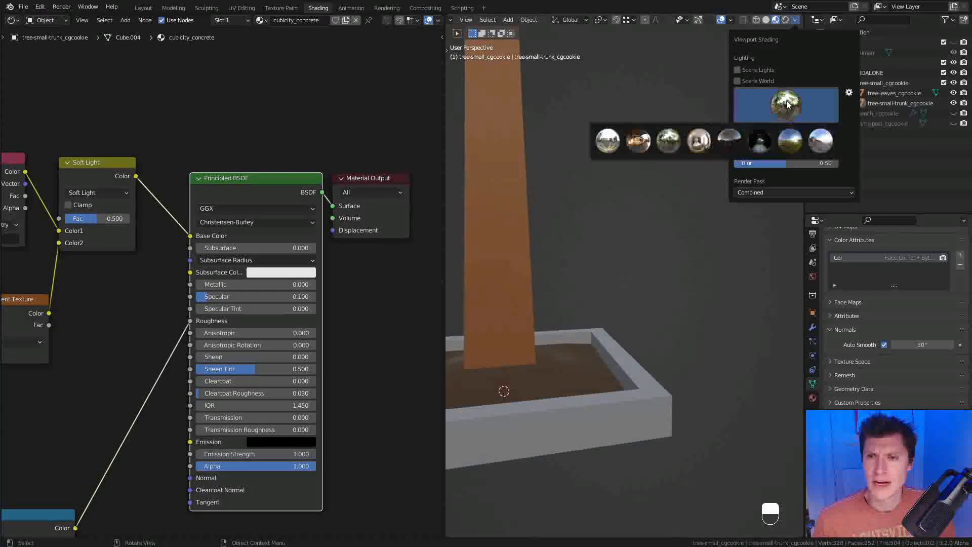
{"action": "left_click", "coordinate": [637, 140]}
{"action": "mouse_move", "coordinate": [640, 282]}
{"action": "middle_mouse_down"}
{"action": "mouse_move", "coordinate": [686, 256]}
{"action": "mouse_move", "coordinate": [664, 211]}
{"action": "mouse_move", "coordinate": [672, 244]}
{"action": "mouse_move", "coordinate": [631, 243]}
{"action": "mouse_move", "coordinate": [621, 205]}
{"action": "mouse_move", "coordinate": [677, 206]}
{"action": "mouse_move", "coordinate": [666, 235]}
{"action": "mouse_move", "coordinate": [633, 241]}
{"action": "mouse_move", "coordinate": [617, 258]}
{"action": "mouse_move", "coordinate": [672, 263]}
{"action": "mouse_move", "coordinate": [617, 257]}
{"action": "mouse_move", "coordinate": [665, 233]}
{"action": "mouse_move", "coordinate": [646, 224]}
{"action": "middle_mouse_up"}
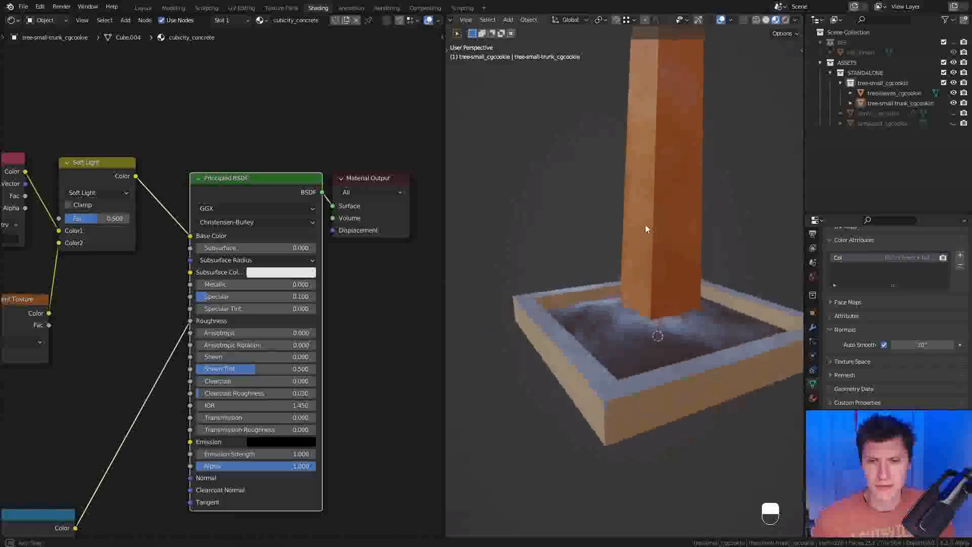
Set the brightness value of the ColorRamp's black stop to 0.1
{"action": "middle_click_drag", "start_coordinate": [10, 474], "coordinate": [167, 306]}
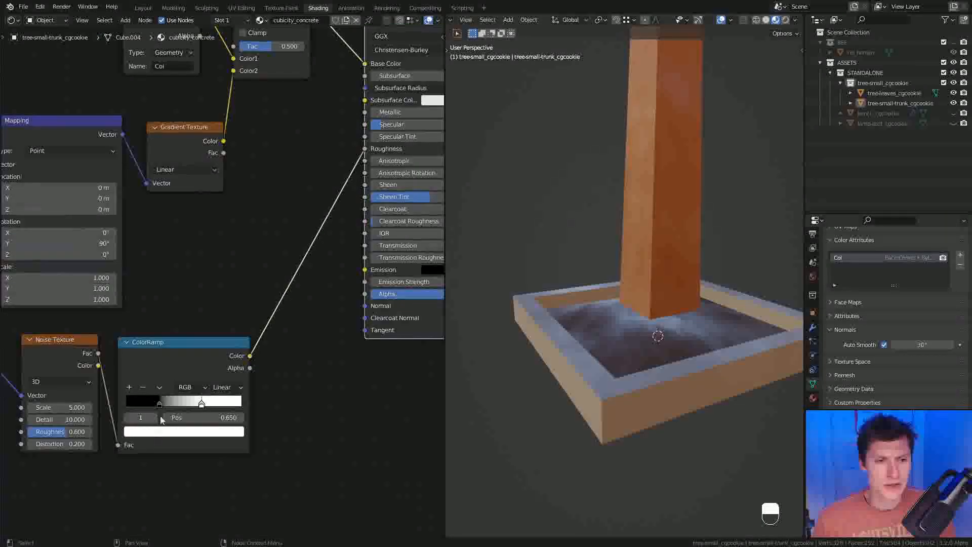
{"action": "left_click", "coordinate": [159, 405]}
{"action": "left_click", "coordinate": [160, 432]}
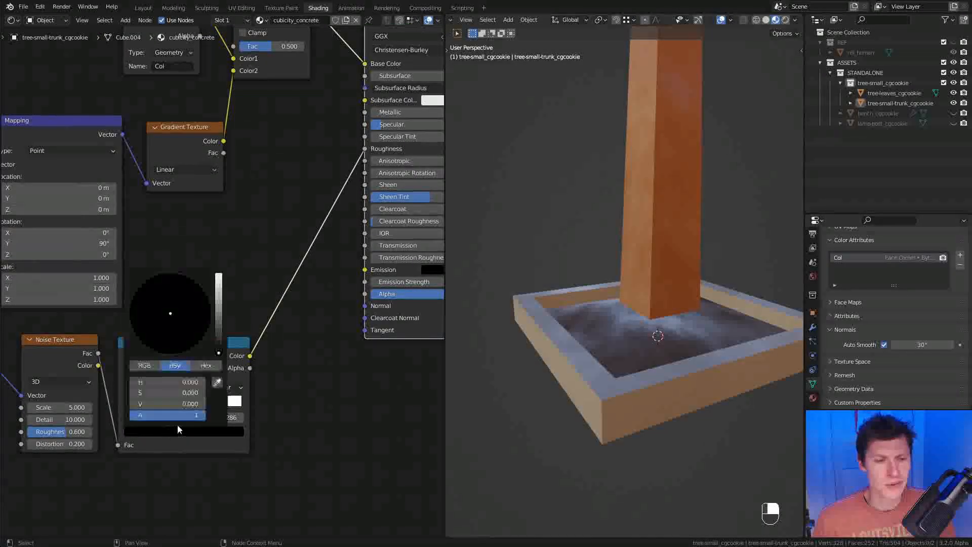
{"action": "left_click", "coordinate": [164, 405]}
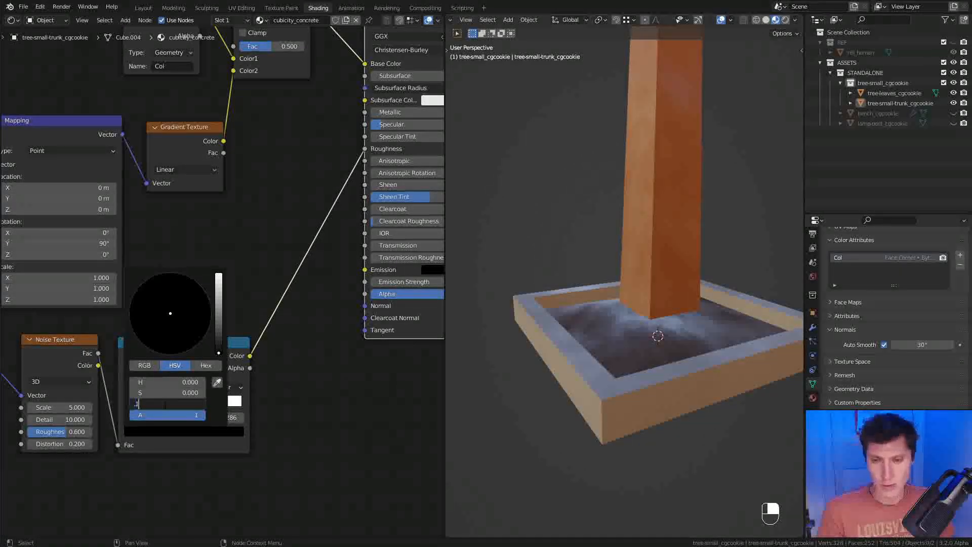
{"action": "type", "text": ".1"}
{"action": "key", "text": "Return"}
Set the brightness value of the ColorRamp's white stop to 0.5 and check the trunk's reflections
{"action": "left_click", "coordinate": [202, 404]}
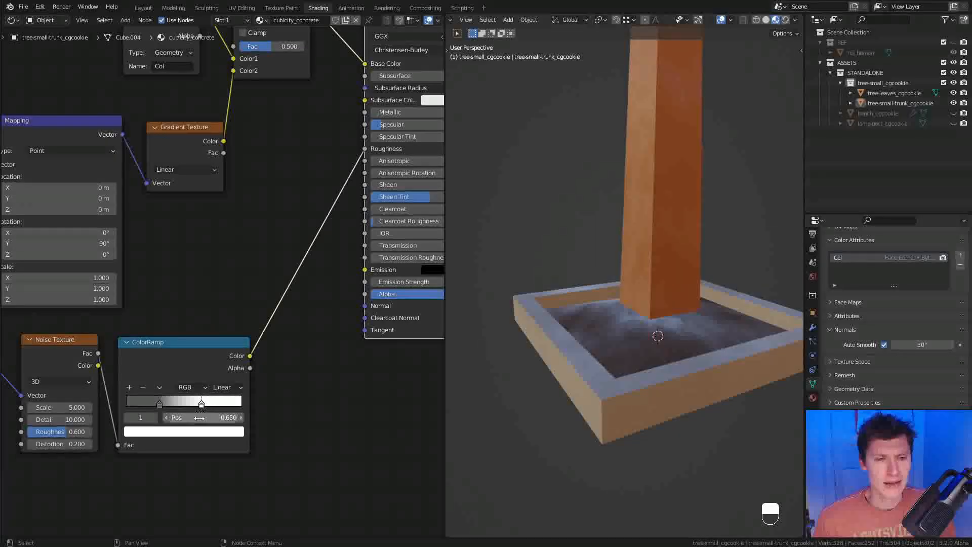
{"action": "left_click", "coordinate": [197, 432]}
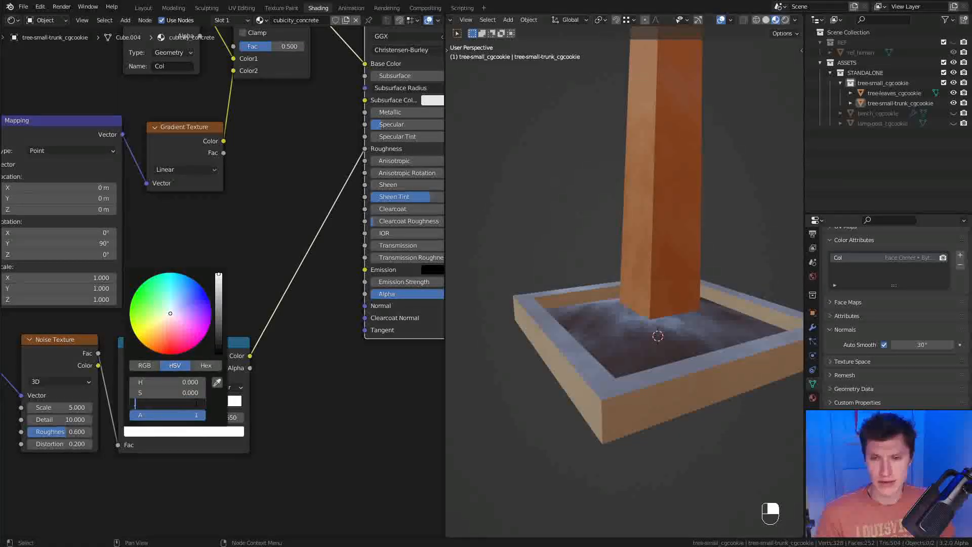
{"action": "type", "text": ".5"}
{"action": "key", "text": "Return"}
{"action": "middle_click_drag", "start_coordinate": [609, 284], "coordinate": [674, 238]}
{"action": "middle_click_drag", "start_coordinate": [673, 238], "coordinate": [686, 290], "text": "ctrl"}
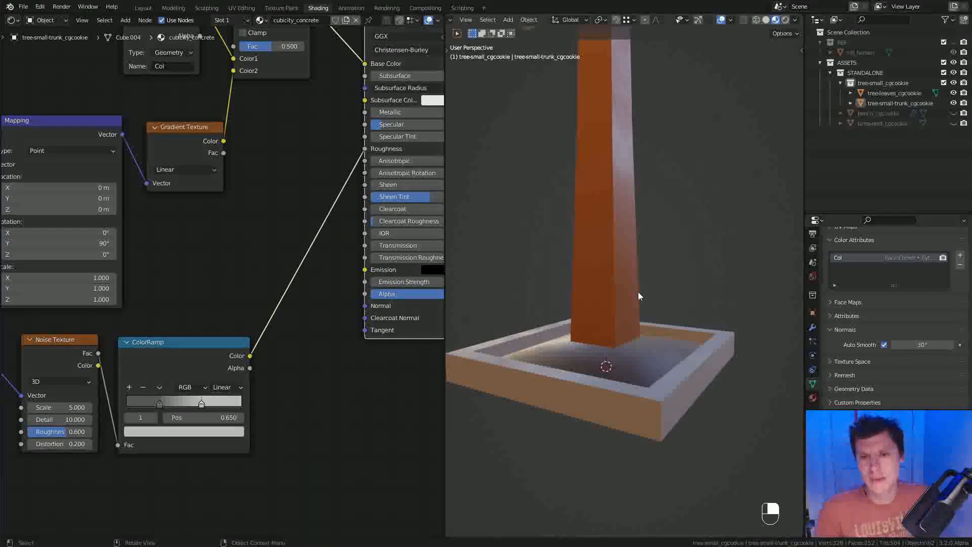
{"action": "middle_click_drag", "start_coordinate": [565, 258], "coordinate": [577, 212]}
Set the Principled BSDF's Specular to 0.05
{"action": "middle_click_drag", "start_coordinate": [410, 174], "coordinate": [284, 311]}
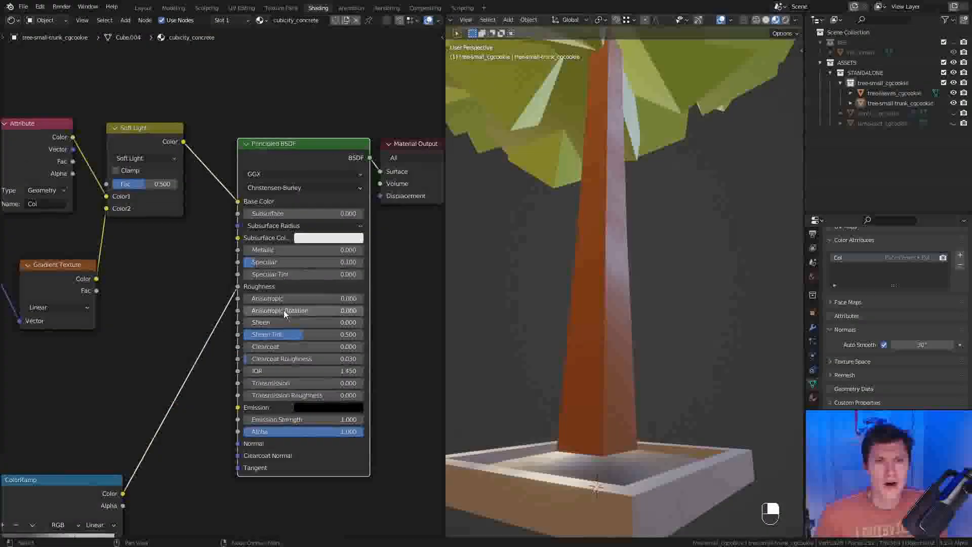
{"action": "scroll", "coordinate": [283, 311], "scroll_direction": "up", "scroll_amount": 2}
{"action": "double_click", "coordinate": [260, 274]}
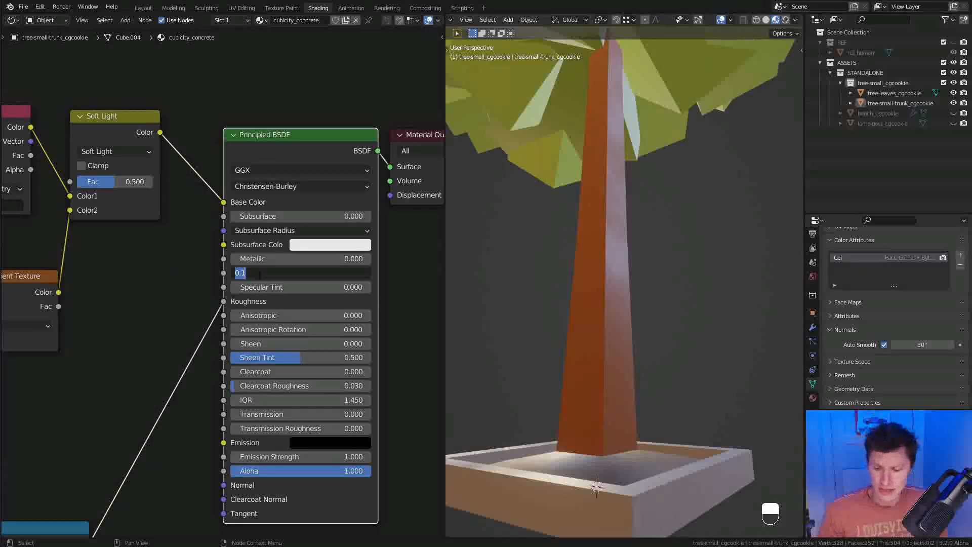
{"action": "type", "text": "0.05"}
{"action": "key", "text": "Return"}
{"action": "middle_click_drag", "start_coordinate": [581, 171], "coordinate": [662, 205]}
Set the brightness value of the ColorRamp's light stop to 0.8
{"action": "scroll", "coordinate": [299, 431], "scroll_direction": "down", "scroll_amount": 3}
{"action": "middle_click_drag", "start_coordinate": [179, 362], "coordinate": [269, 262]}
{"action": "left_click", "coordinate": [159, 385]}
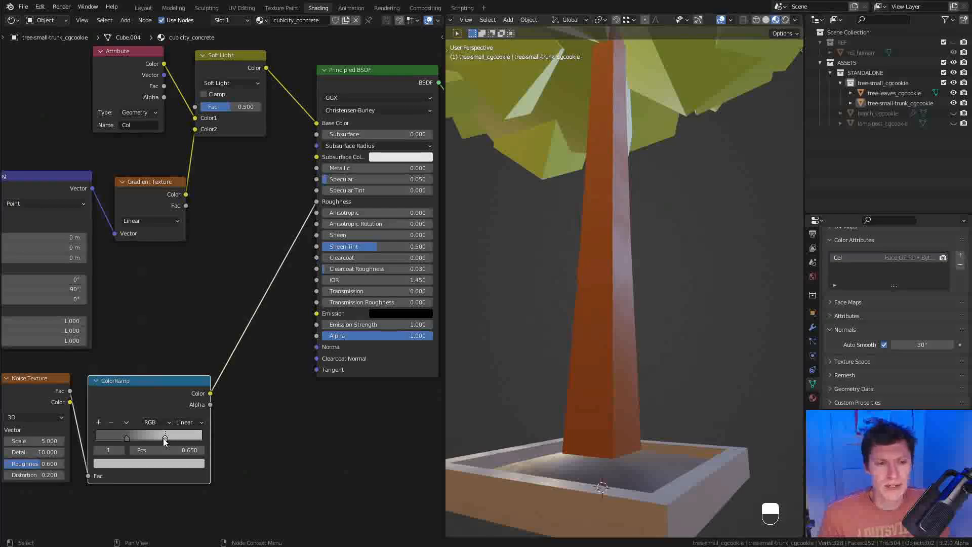
{"action": "left_click", "coordinate": [160, 464]}
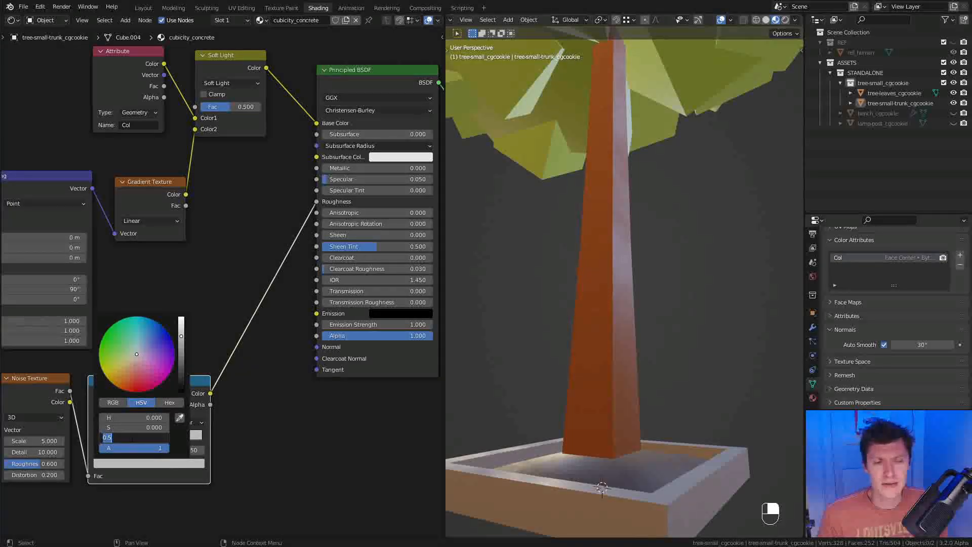
{"action": "type", "text": "1"}
{"action": "key", "text": "Return"}
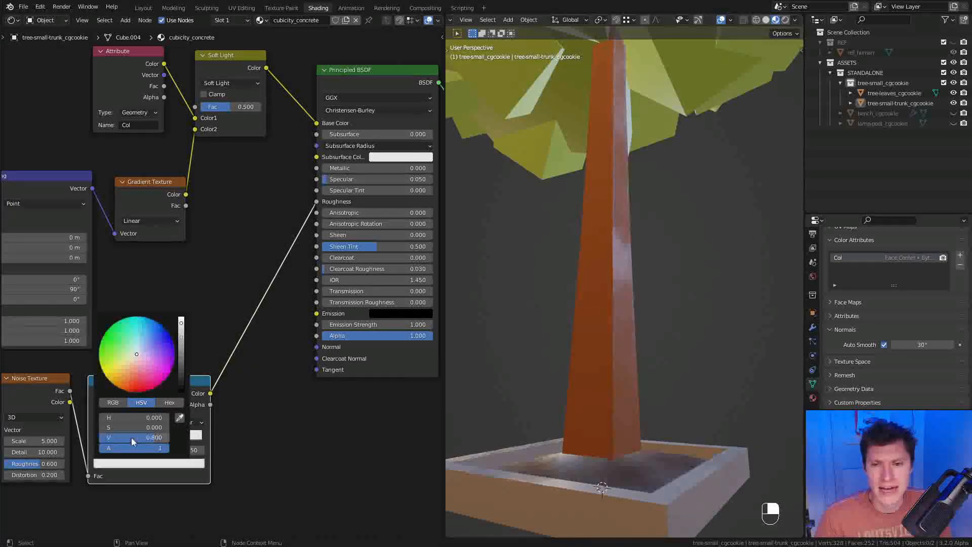
{"action": "left_click", "coordinate": [167, 465]}
{"action": "left_click", "coordinate": [156, 436]}
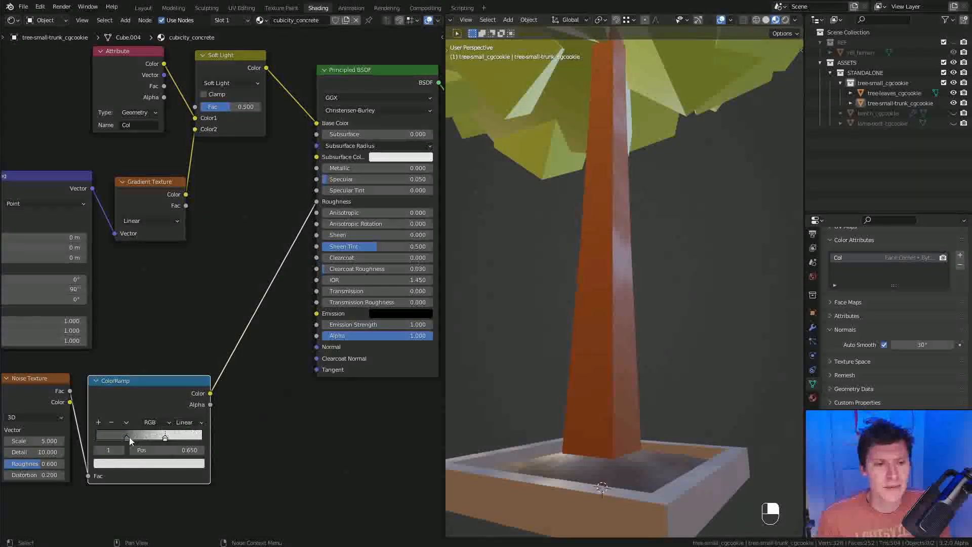
Set the brightness value of the ColorRamp's dark stop to 0.2
{"action": "left_click", "coordinate": [123, 438]}
{"action": "left_click", "coordinate": [130, 463]}
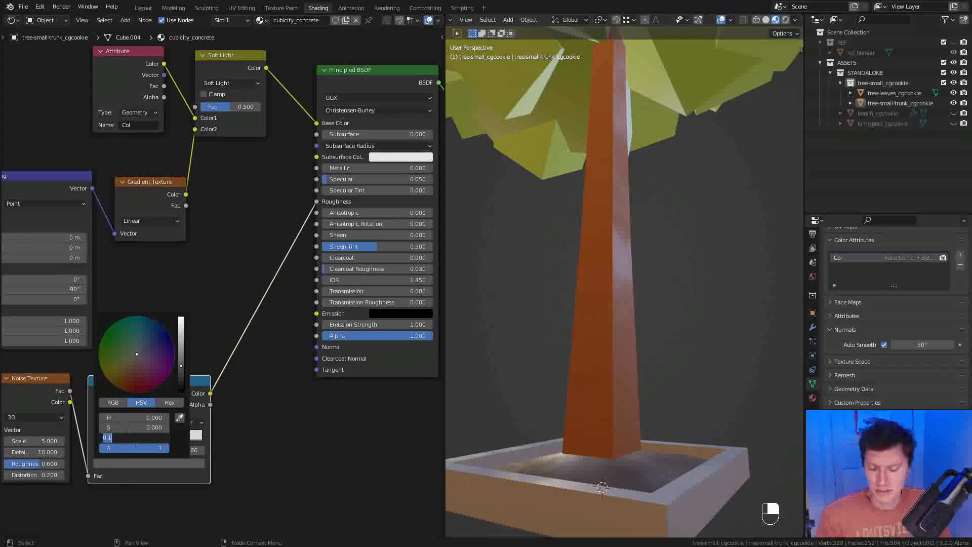
{"action": "type", "text": ".2"}
{"action": "key", "text": "Return"}
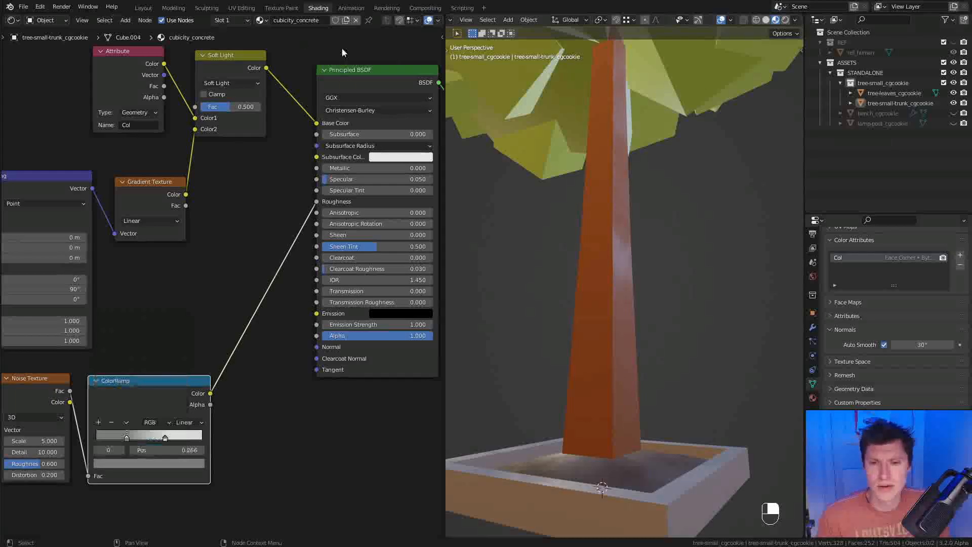
Select the tree's leaves and assign the cubicity_concrete material to them
{"action": "middle_click_drag", "start_coordinate": [706, 172], "coordinate": [664, 265]}
{"action": "scroll", "coordinate": [700, 133], "scroll_direction": "down", "scroll_amount": 6}
{"action": "middle_click_drag", "start_coordinate": [699, 133], "coordinate": [658, 187]}
{"action": "middle_click_drag", "start_coordinate": [664, 303], "coordinate": [665, 239], "text": "ctrl"}
{"action": "mouse_move", "coordinate": [664, 203]}
{"action": "middle_mouse_down", "text": "shift"}
{"action": "mouse_move", "coordinate": [664, 506]}
{"action": "mouse_move", "coordinate": [658, 218]}
{"action": "middle_mouse_up", "text": "shift"}
{"action": "middle_click_drag", "start_coordinate": [657, 217], "coordinate": [651, 157], "text": "ctrl"}
{"action": "middle_click_drag", "start_coordinate": [651, 157], "coordinate": [661, 131]}
{"action": "left_click", "coordinate": [661, 130], "text": "shift"}
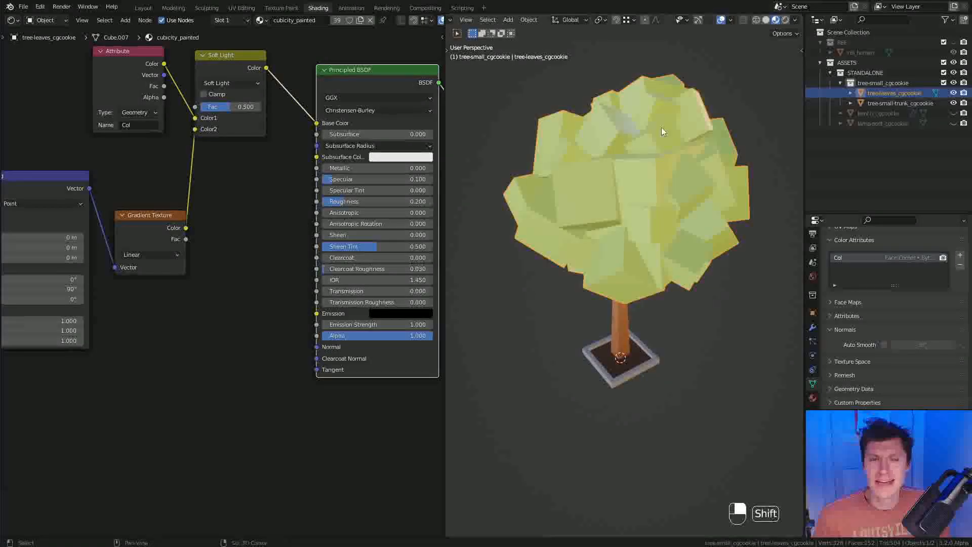
{"action": "left_click", "coordinate": [260, 20]}
{"action": "left_click", "coordinate": [291, 33]}
{"action": "middle_click_drag", "start_coordinate": [667, 199], "coordinate": [610, 202]}
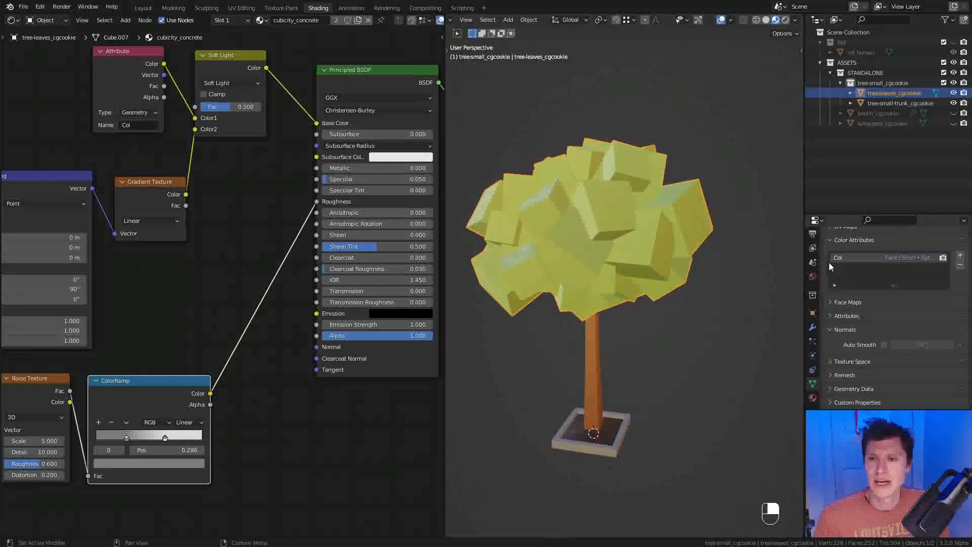
Enlarge the Properties editor and enable Ambient Occlusion in the Eevee render settings
{"action": "scroll", "coordinate": [830, 262], "scroll_direction": "up", "scroll_amount": 8}
{"action": "middle_click_drag", "start_coordinate": [704, 225], "coordinate": [633, 212]}
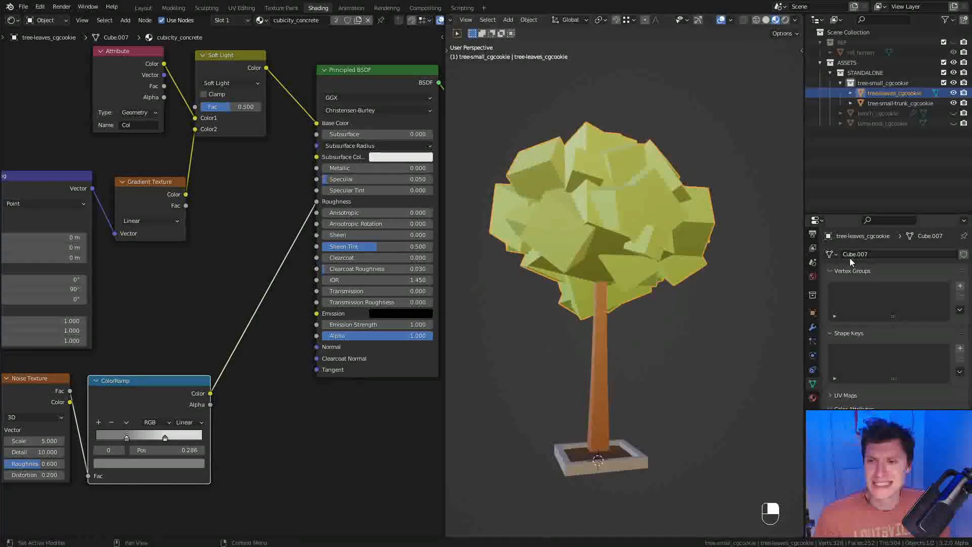
{"action": "left_click", "coordinate": [813, 234]}
{"action": "scroll", "coordinate": [864, 320], "scroll_direction": "down", "scroll_amount": 5}
{"action": "left_click", "coordinate": [813, 262]}
{"action": "left_click", "coordinate": [813, 248]}
{"action": "left_click", "coordinate": [812, 234]}
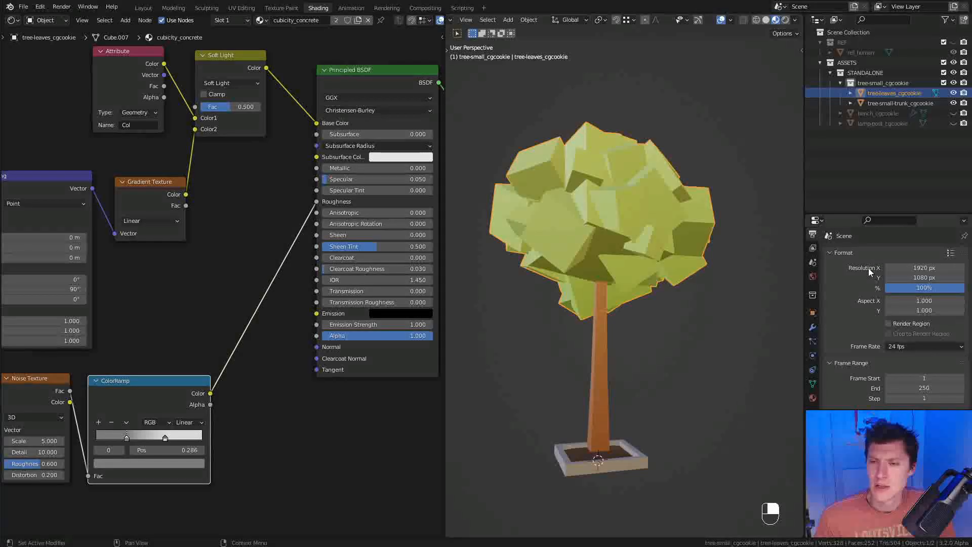
{"action": "left_click_drag", "start_coordinate": [850, 214], "coordinate": [849, 165]}
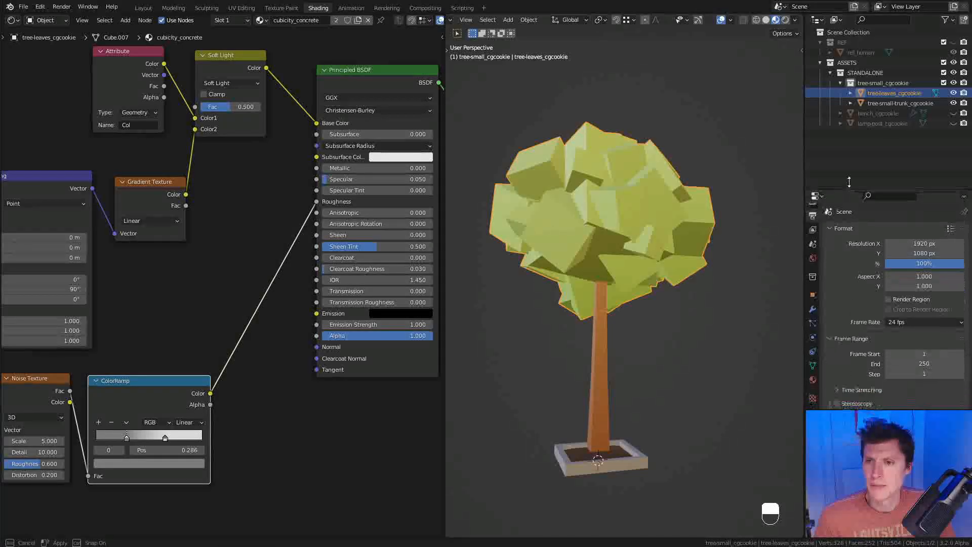
{"action": "scroll", "coordinate": [910, 314], "scroll_direction": "down", "scroll_amount": 4}
{"action": "scroll", "coordinate": [897, 299], "scroll_direction": "up", "scroll_amount": 4}
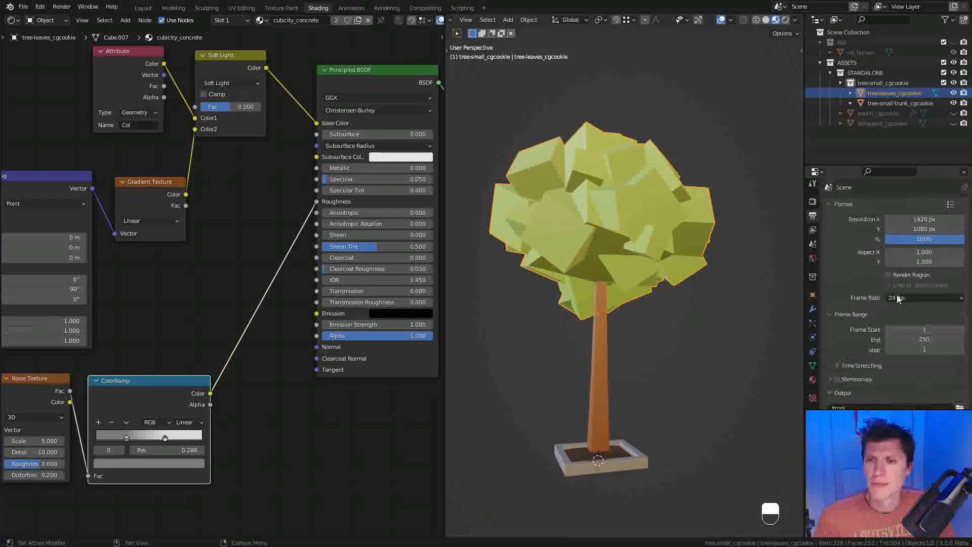
{"action": "left_click", "coordinate": [812, 201]}
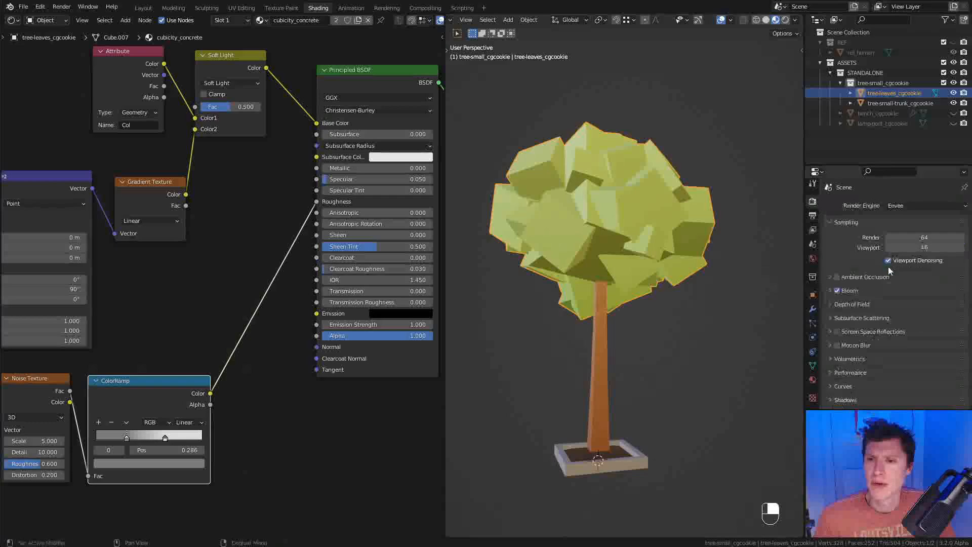
{"action": "left_click", "coordinate": [837, 276]}
Examine the whole tree's shading from several angles and distances
{"action": "middle_click_drag", "start_coordinate": [592, 243], "coordinate": [755, 280]}
{"action": "scroll", "coordinate": [645, 341], "scroll_direction": "up", "scroll_amount": 3}
{"action": "scroll", "coordinate": [642, 306], "scroll_direction": "down", "scroll_amount": 4}
{"action": "scroll", "coordinate": [711, 307], "scroll_direction": "down", "scroll_amount": 3}
{"action": "scroll", "coordinate": [678, 294], "scroll_direction": "down", "scroll_amount": 2}
{"action": "scroll", "coordinate": [678, 290], "scroll_direction": "up", "scroll_amount": 5}
{"action": "middle_click_drag", "start_coordinate": [677, 290], "coordinate": [661, 333]}
{"action": "scroll", "coordinate": [691, 341], "scroll_direction": "down", "scroll_amount": 4}
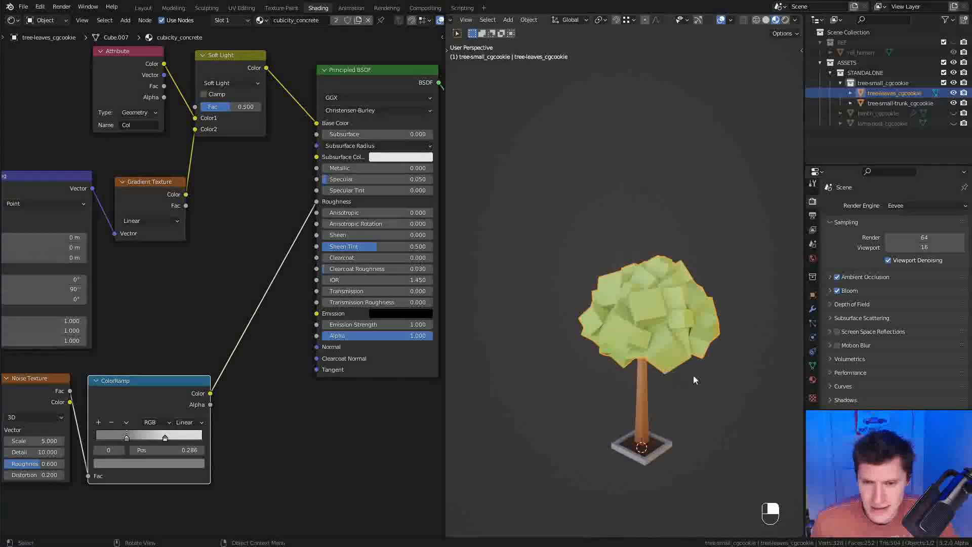
{"action": "middle_click_drag", "start_coordinate": [677, 375], "coordinate": [636, 323]}
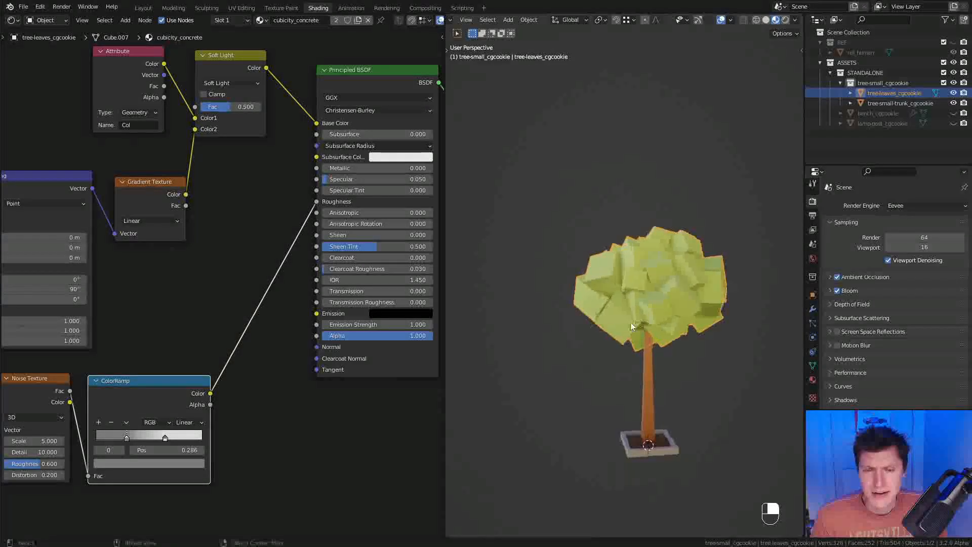
Toggle muting of the Soft Light node to compare the leaves with and without the gradient mix
{"action": "scroll", "coordinate": [180, 226], "scroll_direction": "down", "scroll_amount": 2}
{"action": "scroll", "coordinate": [181, 225], "scroll_direction": "up", "scroll_amount": 3}
{"action": "middle_click_drag", "start_coordinate": [180, 226], "coordinate": [271, 287]}
{"action": "left_click", "coordinate": [264, 269]}
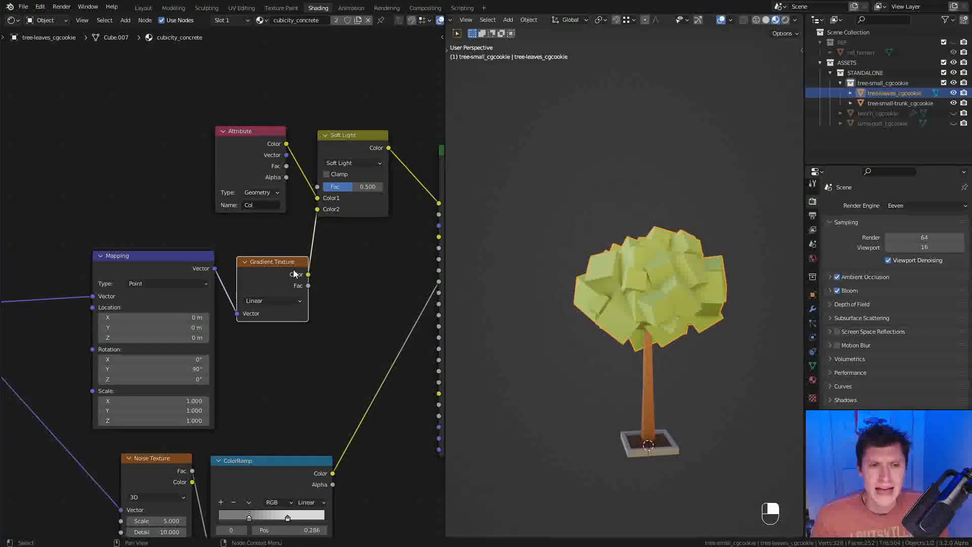
{"action": "scroll", "coordinate": [292, 268], "scroll_direction": "up", "scroll_amount": 1}
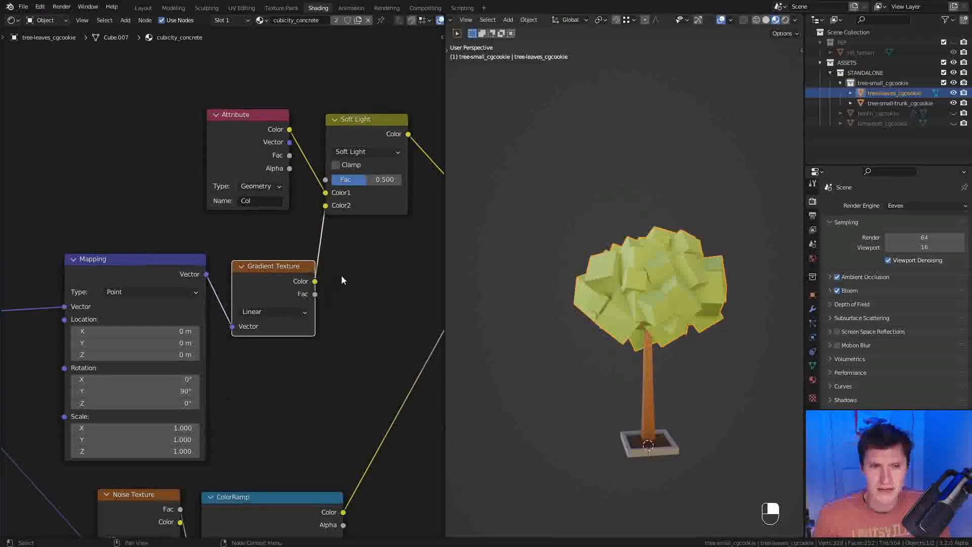
{"action": "middle_click_drag", "start_coordinate": [289, 274], "coordinate": [200, 319]}
{"action": "left_click", "coordinate": [262, 175]}
{"action": "key", "text": "m"}
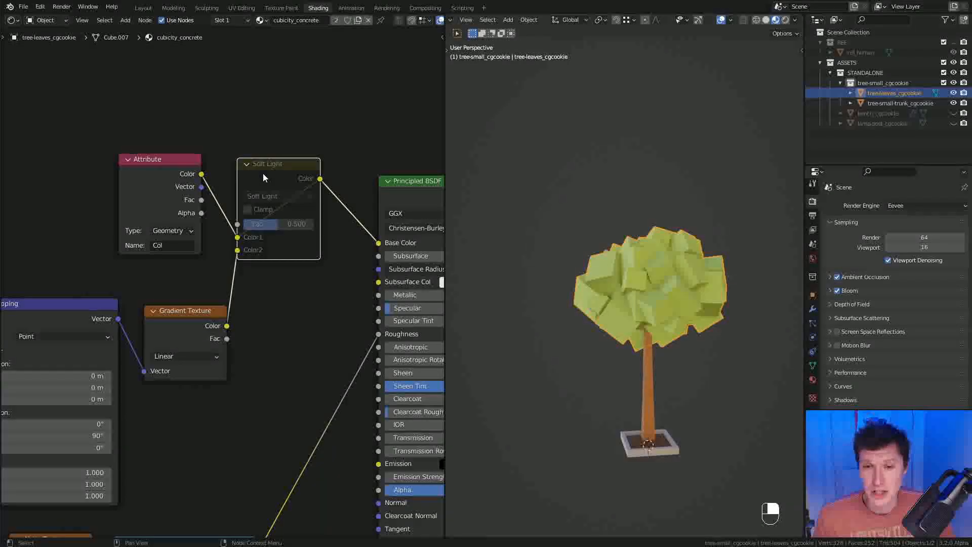
{"action": "middle_click_drag", "start_coordinate": [707, 360], "coordinate": [744, 360]}
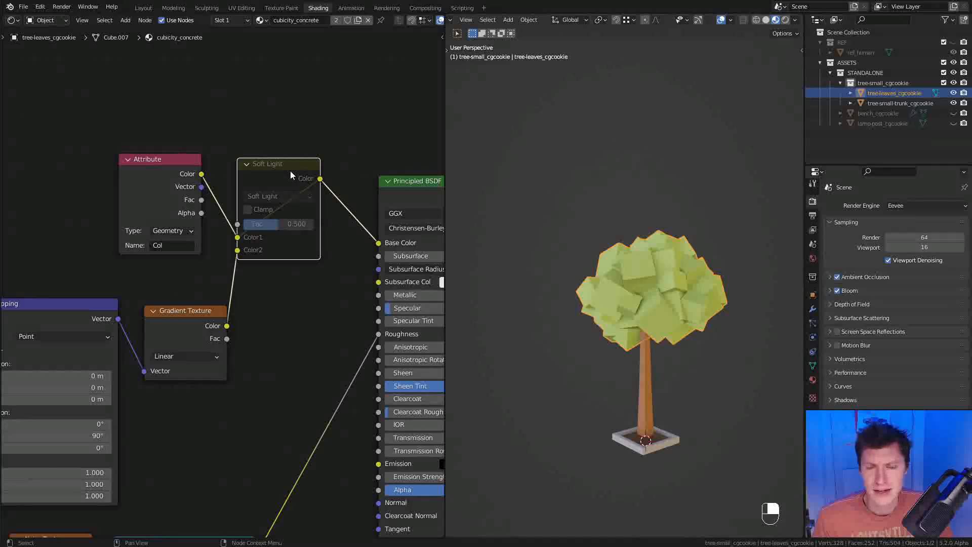
{"action": "key", "text": "m"}
{"action": "key", "text": "m"}
{"action": "key", "text": "m"}
{"action": "key", "text": "m"}
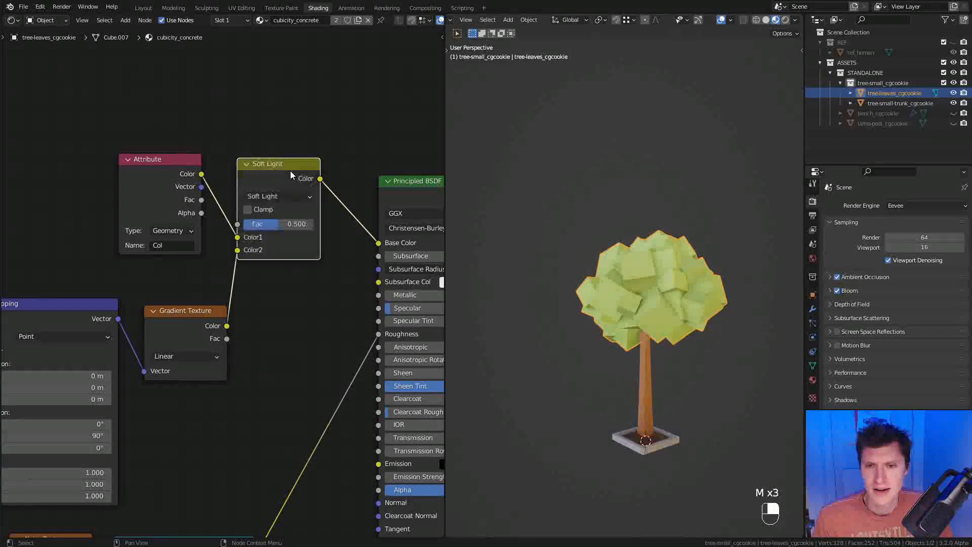
{"action": "key", "text": "m"}
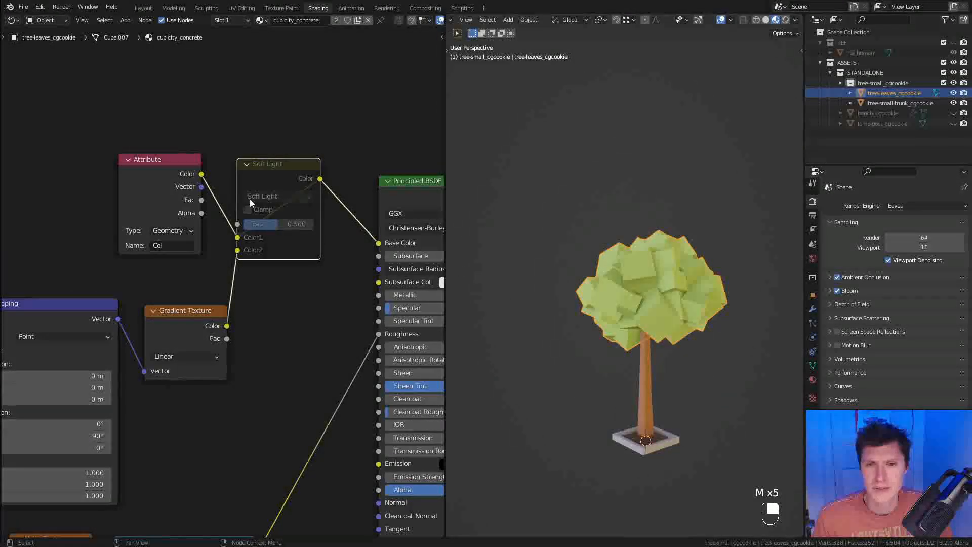
{"action": "key", "text": "m"}
{"action": "key", "text": "m"}
{"action": "key", "text": "m"}
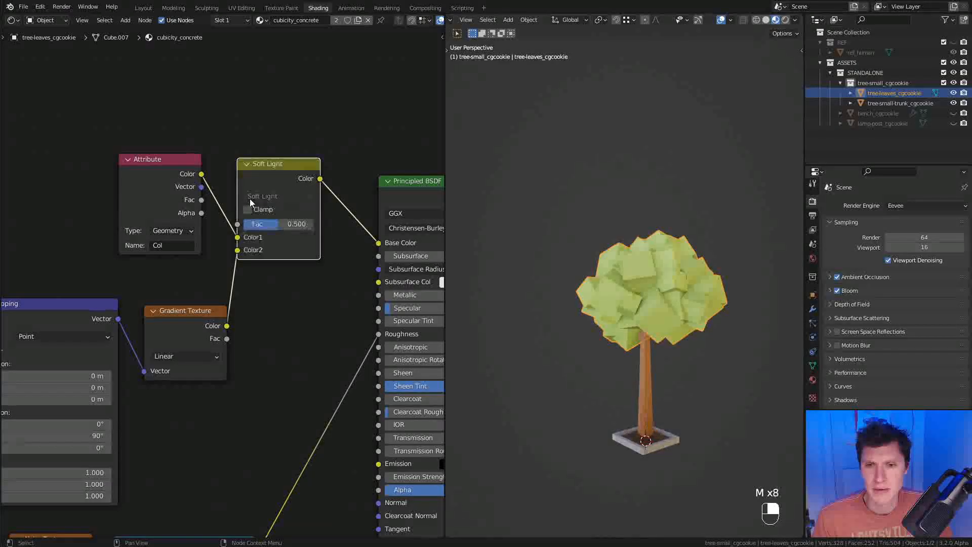
Switch the leaves to Vertex Paint mode, choose a deeper, more saturated green and fill the whole mesh with it
{"action": "middle_click_drag", "start_coordinate": [753, 334], "coordinate": [581, 286]}
{"action": "key", "text": "Tab"}
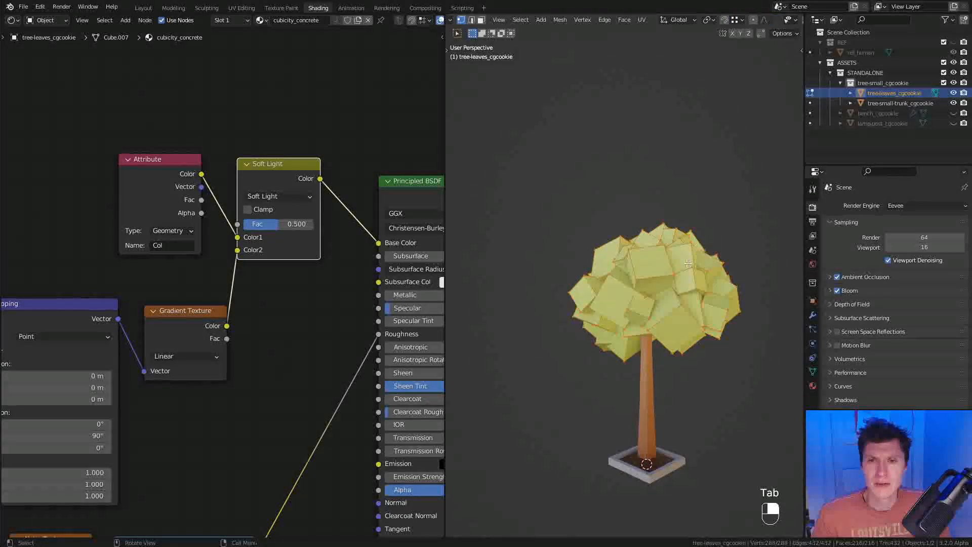
{"action": "left_click", "coordinate": [484, 20]}
{"action": "left_click", "coordinate": [477, 65]}
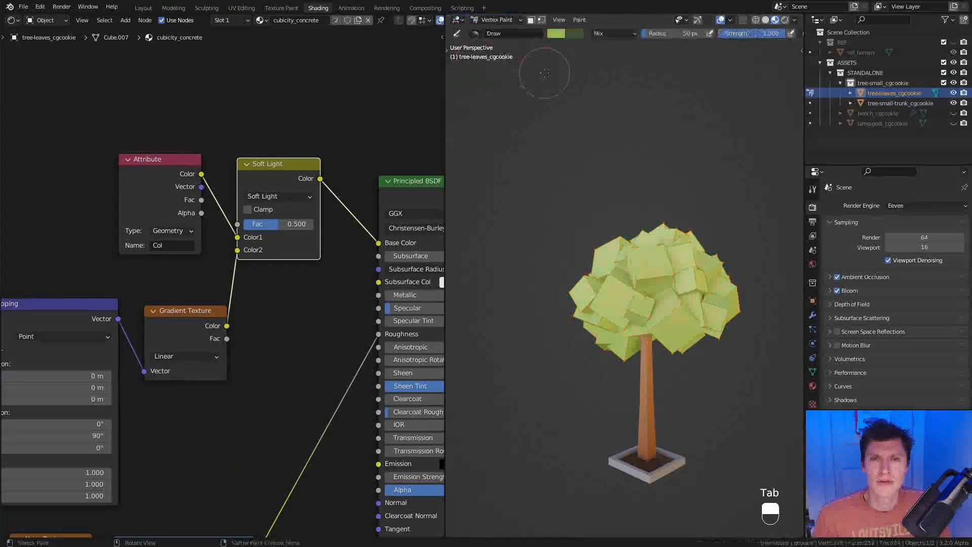
{"action": "left_click", "coordinate": [555, 34]}
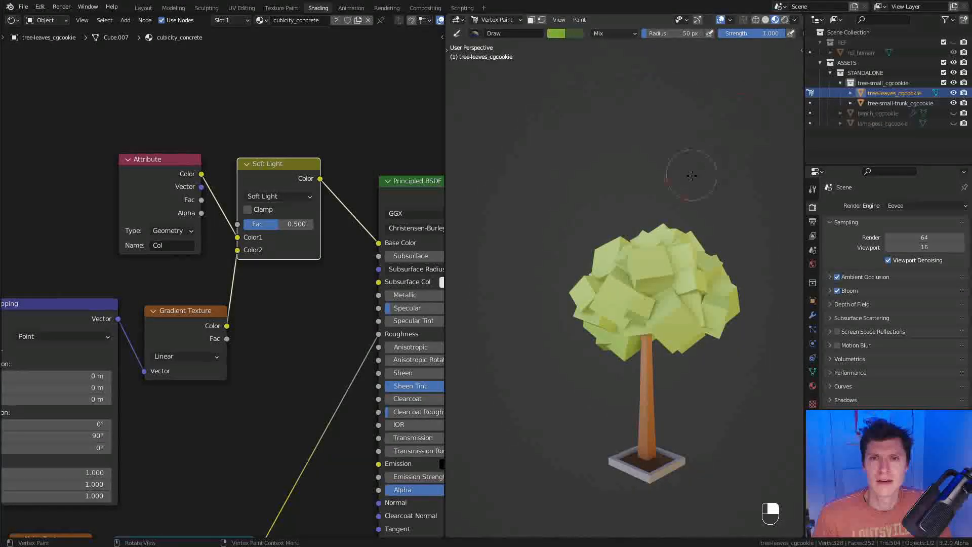
{"action": "key", "text": "shift+k"}
Assign the cubicity_painted material to the leaves and make a separate copy of it named cubicity_tree-leaves
{"action": "middle_click_drag", "start_coordinate": [689, 215], "coordinate": [542, 87], "text": "ctrl"}
{"action": "scroll", "coordinate": [633, 203], "scroll_direction": "down", "scroll_amount": 2}
{"action": "left_click", "coordinate": [497, 20]}
{"action": "scroll", "coordinate": [673, 242], "scroll_direction": "up", "scroll_amount": 3}
{"action": "middle_click_drag", "start_coordinate": [674, 242], "coordinate": [698, 319]}
{"action": "scroll", "coordinate": [698, 319], "scroll_direction": "up", "scroll_amount": 2}
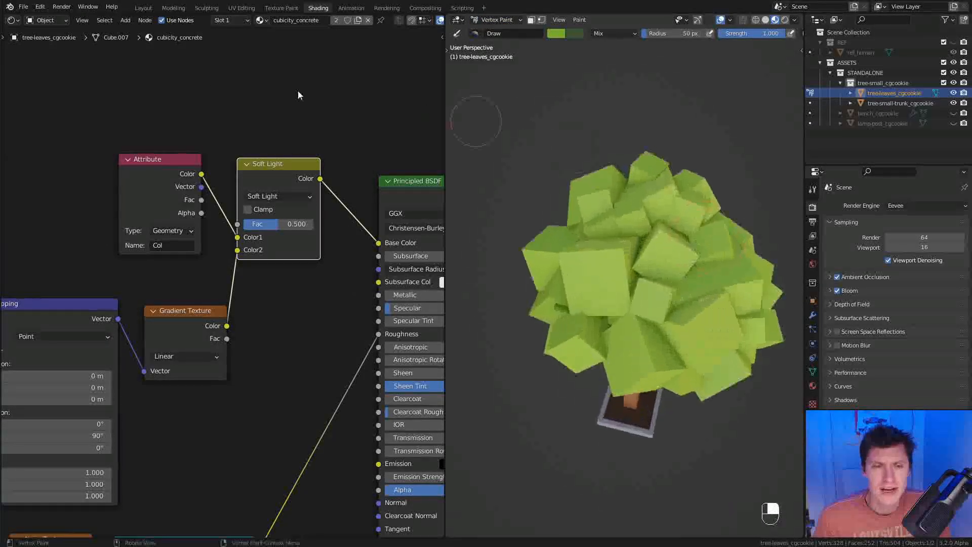
{"action": "left_click", "coordinate": [259, 20]}
{"action": "left_click", "coordinate": [294, 50]}
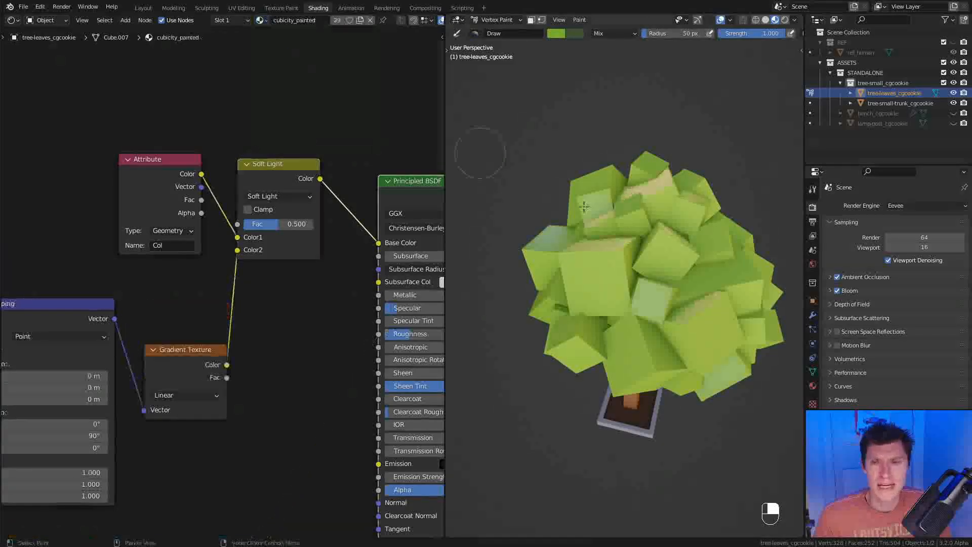
{"action": "middle_click_drag", "start_coordinate": [658, 281], "coordinate": [689, 223]}
{"action": "middle_click_drag", "start_coordinate": [688, 223], "coordinate": [739, 252], "text": "ctrl"}
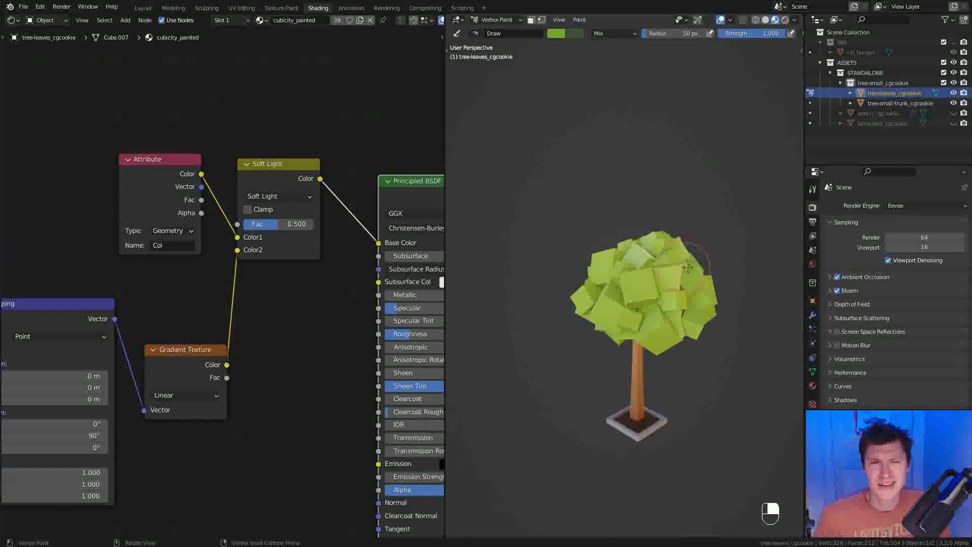
{"action": "middle_click_drag", "start_coordinate": [684, 266], "coordinate": [650, 269]}
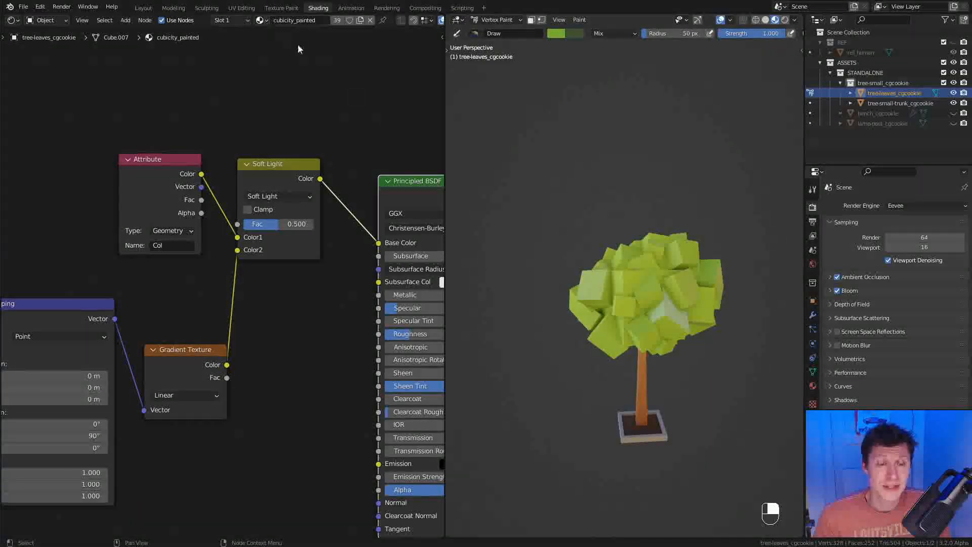
{"action": "middle_click_drag", "start_coordinate": [725, 348], "coordinate": [686, 307]}
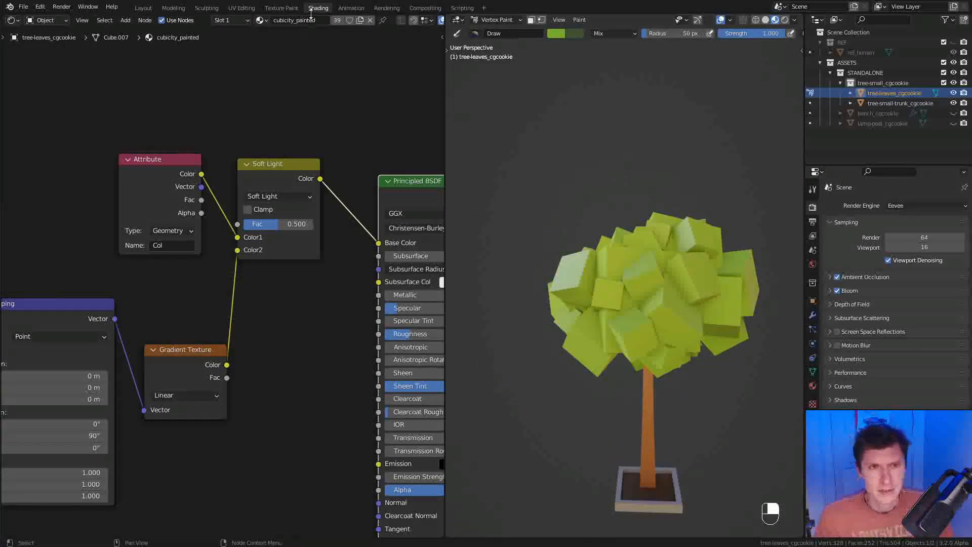
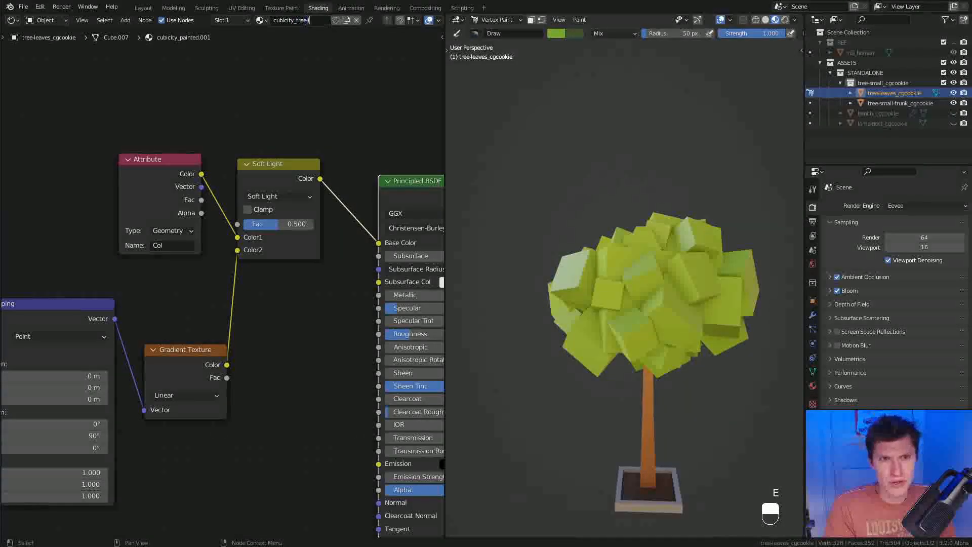
Set the roughness of the leaf material's Principled BSDF to 0.3
{"action": "middle_click_drag", "start_coordinate": [601, 270], "coordinate": [688, 251]}
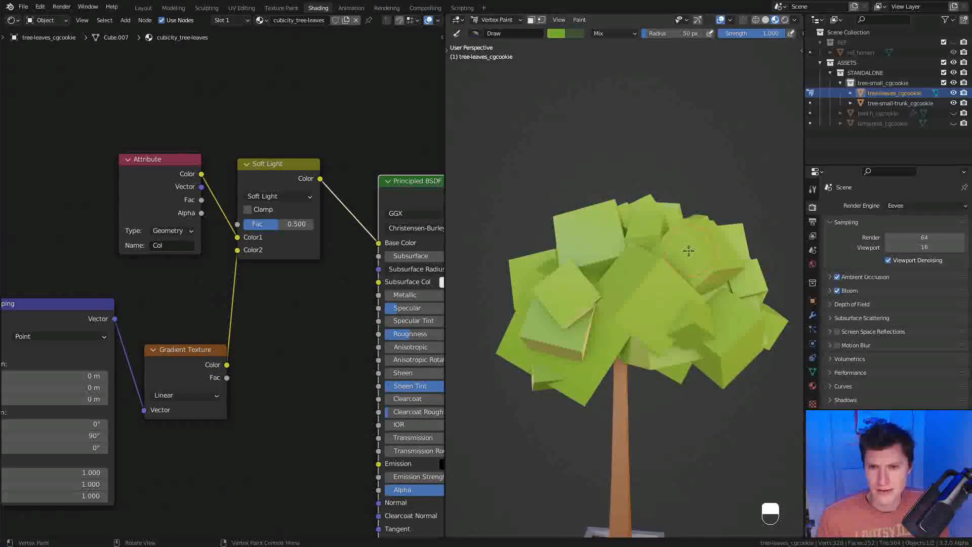
{"action": "scroll", "coordinate": [266, 186], "scroll_direction": "right", "scroll_amount": 8, "text": "ctrl"}
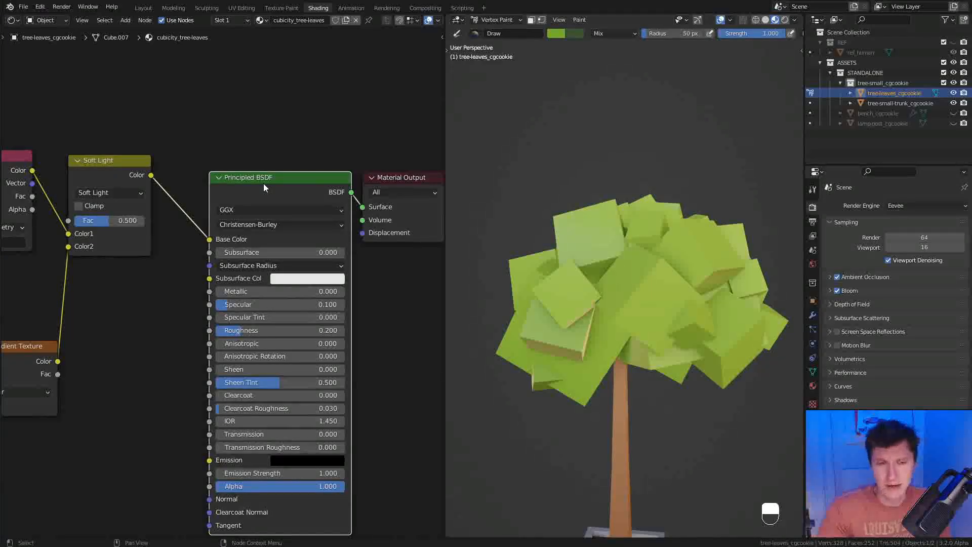
{"action": "middle_click_drag", "start_coordinate": [216, 360], "coordinate": [222, 379], "text": "ctrl"}
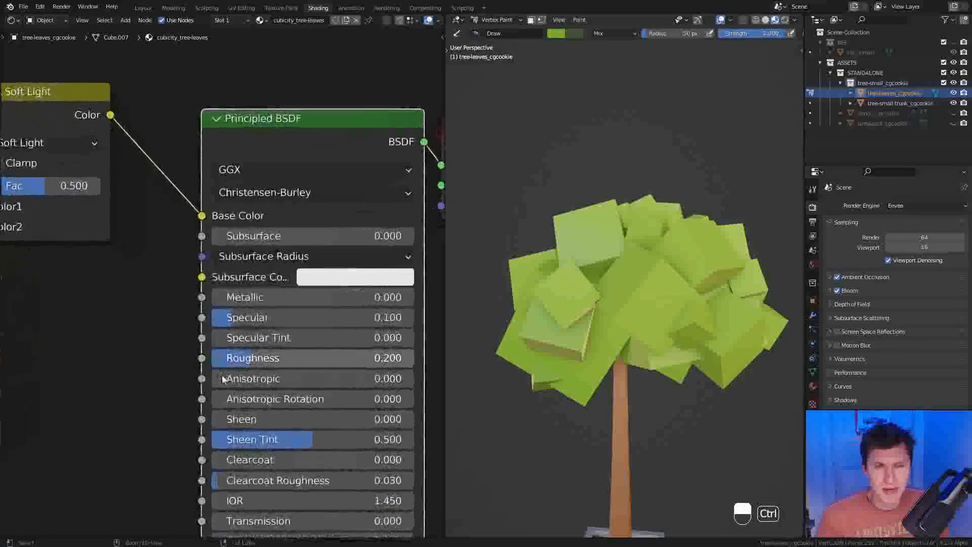
{"action": "middle_click_drag", "start_coordinate": [281, 362], "coordinate": [256, 362]}
{"action": "middle_click_drag", "start_coordinate": [658, 299], "coordinate": [659, 337]}
{"action": "left_click", "coordinate": [241, 358]}
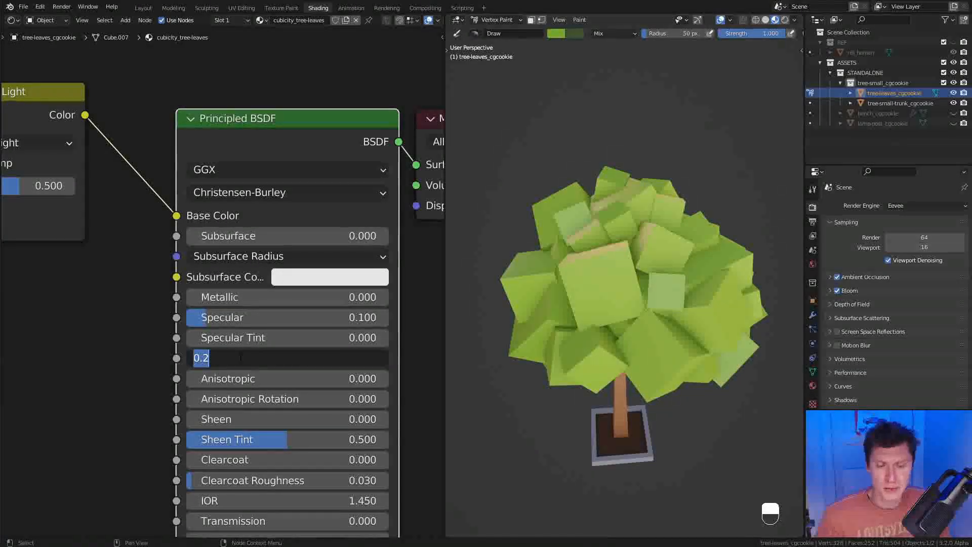
{"action": "type", "text": ".3"}
{"action": "key", "text": "Return"}
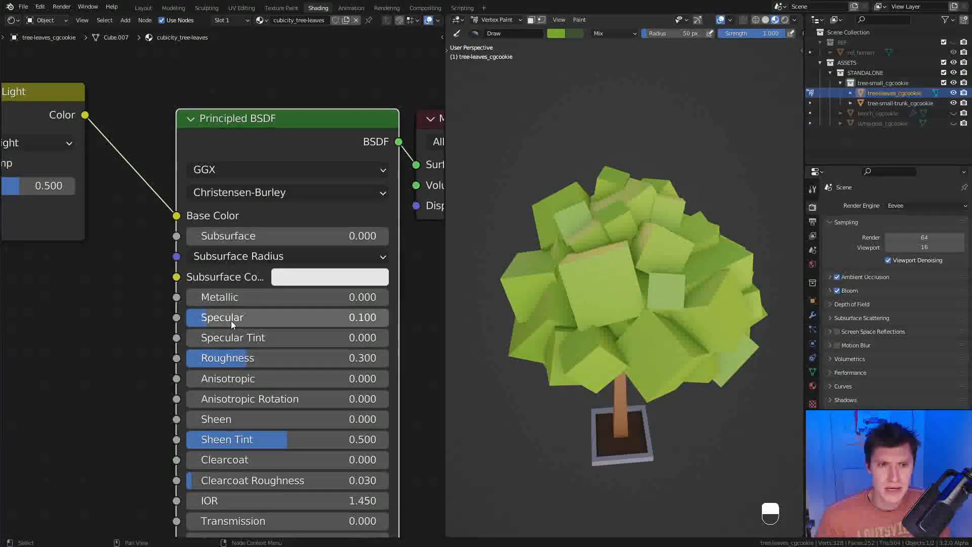
Set the specular value of the leaf material's Principled BSDF to 0.05
{"action": "middle_click_drag", "start_coordinate": [645, 289], "coordinate": [709, 306]}
{"action": "left_click", "coordinate": [269, 318]}
{"action": "type", "text": ".05"}
{"action": "key", "text": "Return"}
Return to Object Mode and select the trunk object with its planter base
{"action": "scroll", "coordinate": [623, 267], "scroll_direction": "up", "scroll_amount": 3}
{"action": "left_click", "coordinate": [514, 21]}
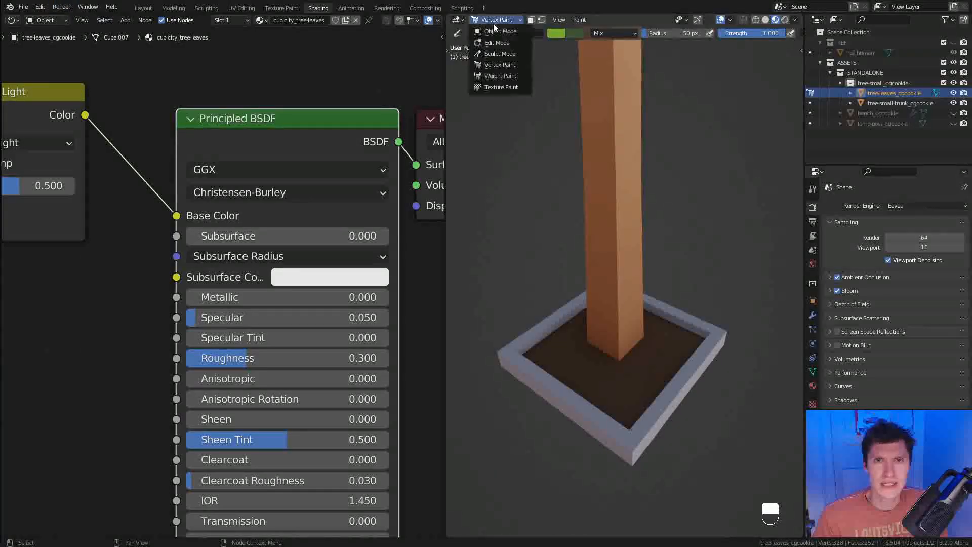
{"action": "left_click", "coordinate": [496, 30]}
{"action": "scroll", "coordinate": [664, 393], "scroll_direction": "up", "scroll_amount": 2}
{"action": "left_click", "coordinate": [682, 367]}
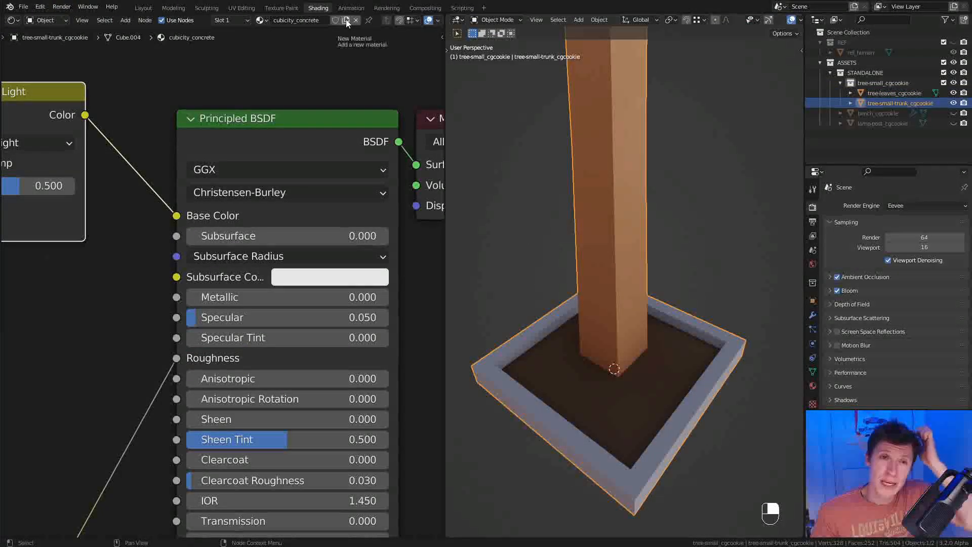
Add a second material slot to the trunk object and fill it with a copy of cubicity_concrete named cubicity_dirt
{"action": "left_click", "coordinate": [232, 22]}
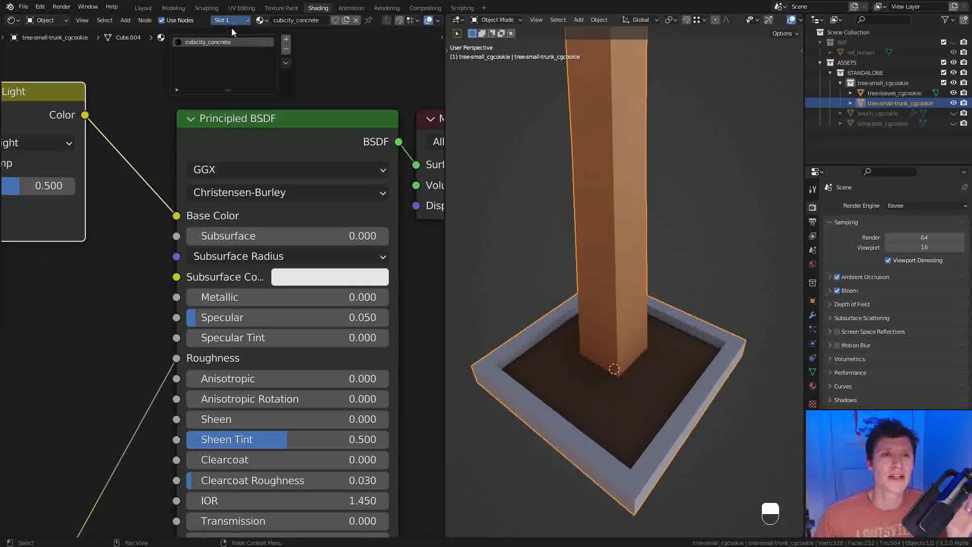
{"action": "left_click", "coordinate": [286, 40]}
{"action": "left_click", "coordinate": [214, 20]}
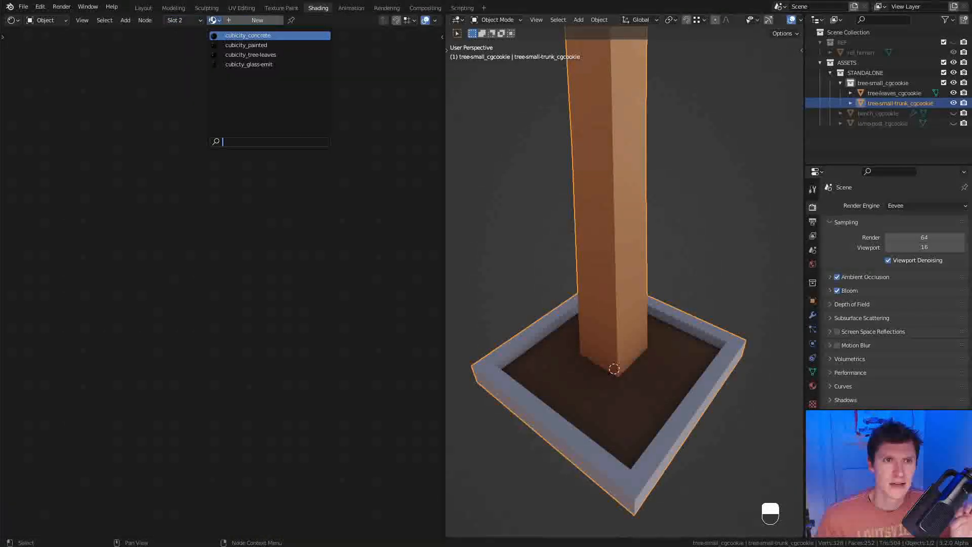
{"action": "left_click", "coordinate": [230, 36]}
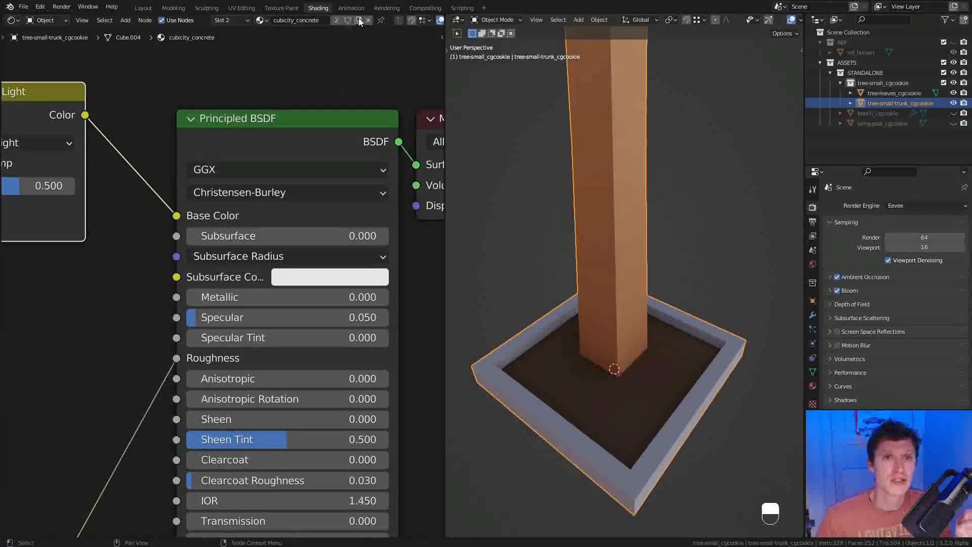
{"action": "left_click", "coordinate": [359, 20]}
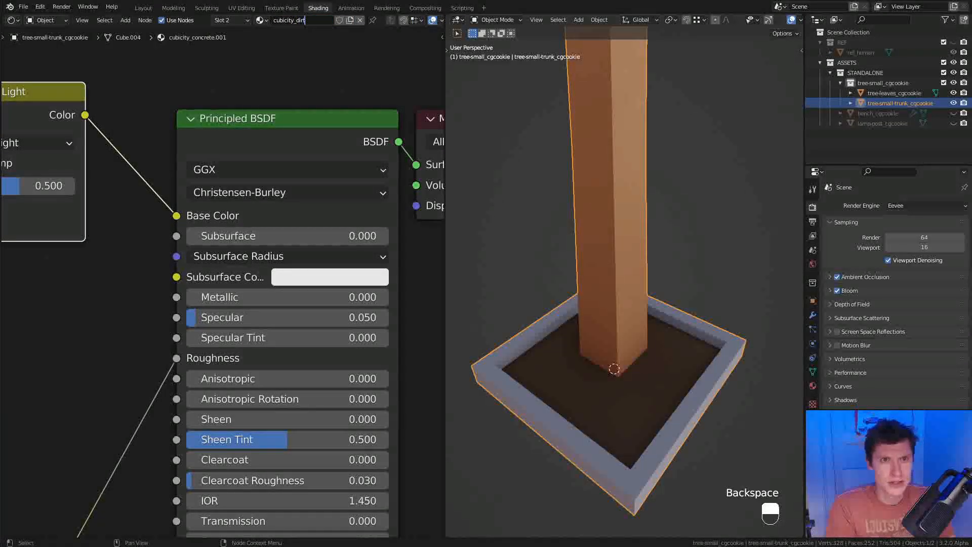
Move the Noise Texture and ColorRamp nodes of the dirt material further apart
{"action": "middle_click_drag", "start_coordinate": [663, 300], "coordinate": [653, 218]}
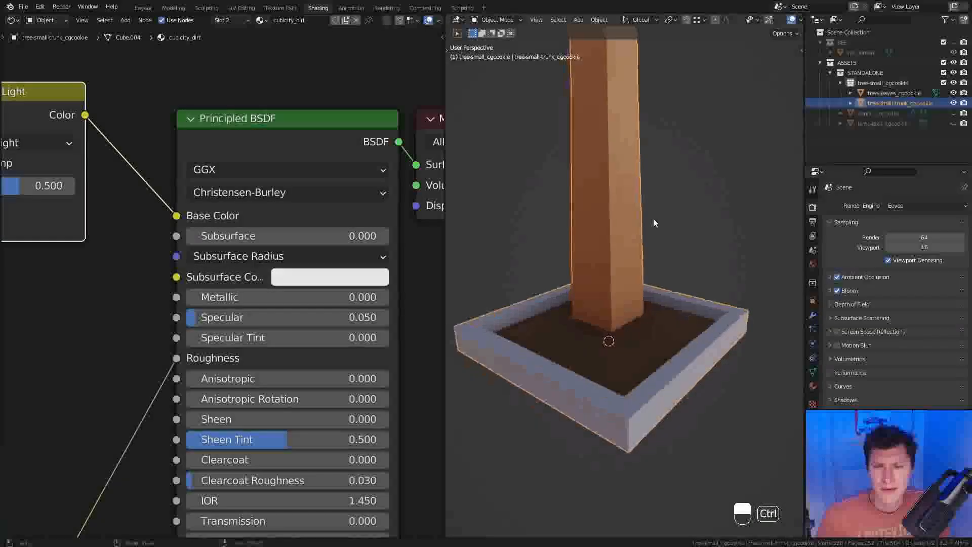
{"action": "scroll", "coordinate": [79, 324], "scroll_direction": "down", "scroll_amount": 3}
{"action": "middle_click_drag", "start_coordinate": [78, 322], "coordinate": [274, 248]}
{"action": "middle_click_drag", "start_coordinate": [221, 336], "coordinate": [324, 278]}
{"action": "left_click", "coordinate": [243, 354]}
{"action": "middle_click_drag", "start_coordinate": [305, 338], "coordinate": [279, 332]}
{"action": "left_click_drag", "start_coordinate": [218, 344], "coordinate": [186, 343]}
{"action": "left_click_drag", "start_coordinate": [282, 343], "coordinate": [272, 332]}
{"action": "scroll", "coordinate": [276, 309], "scroll_direction": "up", "scroll_amount": 3}
{"action": "middle_click_drag", "start_coordinate": [319, 339], "coordinate": [272, 309]}
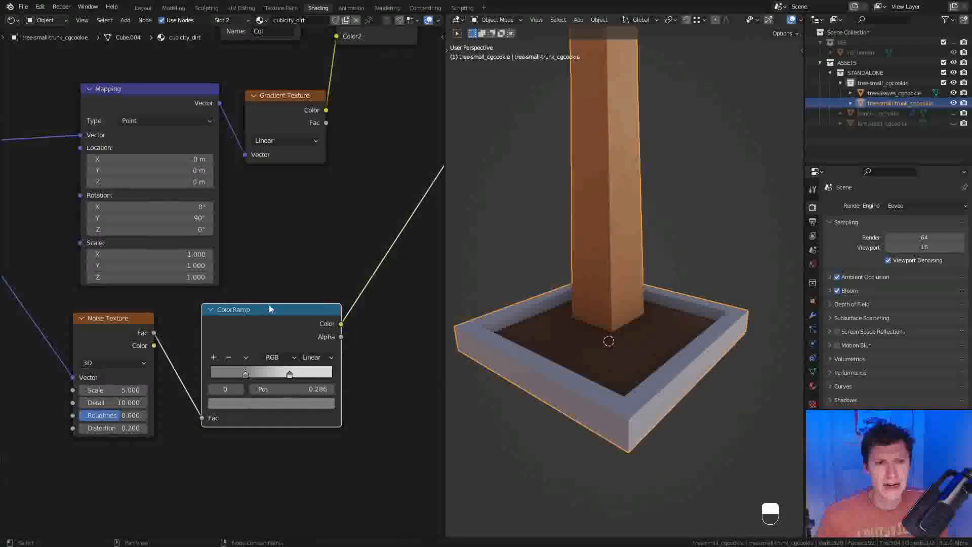
Duplicate the Noise Texture and ColorRamp nodes with their input links kept, placing the copies directly below the originals
{"action": "scroll", "coordinate": [272, 311], "scroll_direction": "down", "scroll_amount": 3}
{"action": "middle_click_drag", "start_coordinate": [347, 288], "coordinate": [322, 282]}
{"action": "middle_click_drag", "start_coordinate": [709, 276], "coordinate": [615, 309]}
{"action": "middle_click_drag", "start_coordinate": [615, 309], "coordinate": [682, 274], "text": "shift"}
{"action": "mouse_move", "coordinate": [683, 275]}
{"action": "middle_mouse_down"}
{"action": "mouse_move", "coordinate": [658, 302]}
{"action": "mouse_move", "coordinate": [640, 291]}
{"action": "middle_mouse_up"}
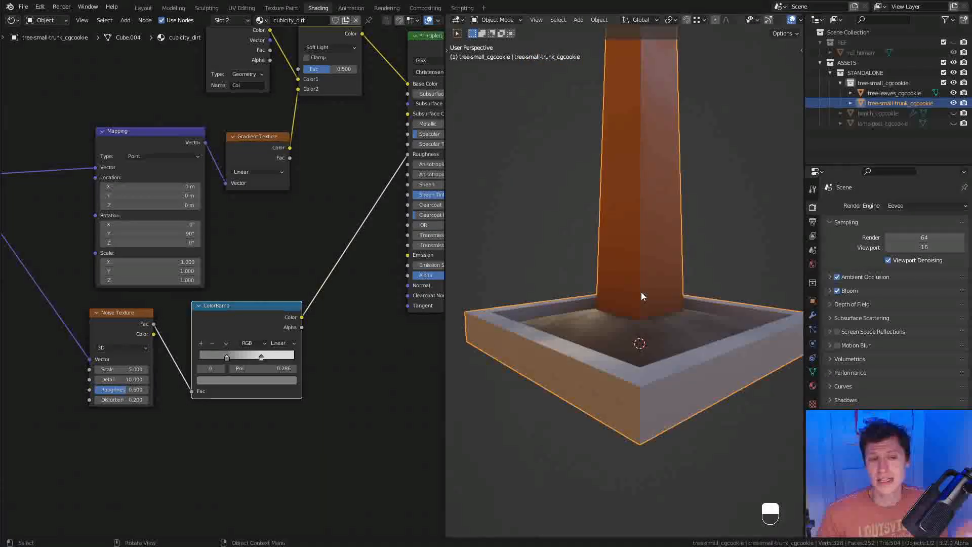
{"action": "left_click", "coordinate": [123, 325]}
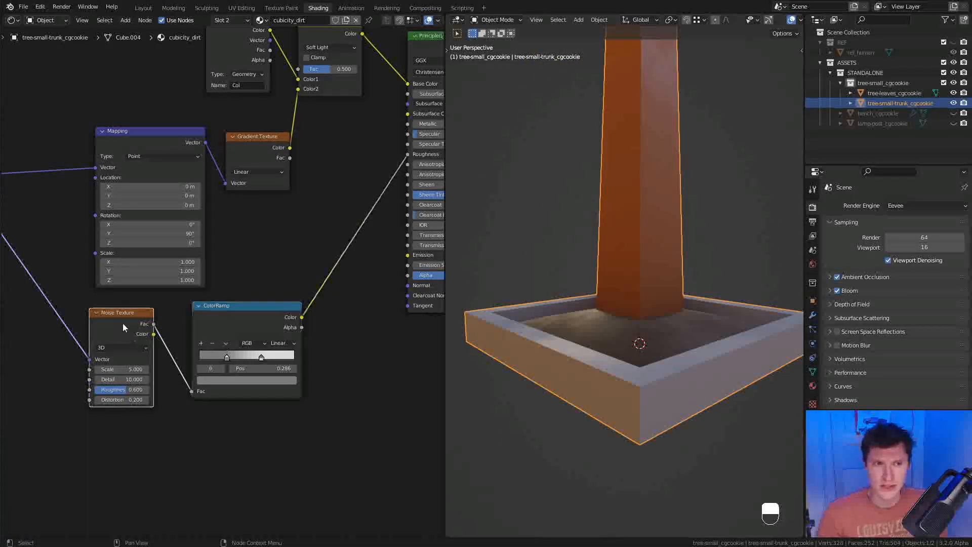
{"action": "left_click", "coordinate": [221, 309], "text": "shift"}
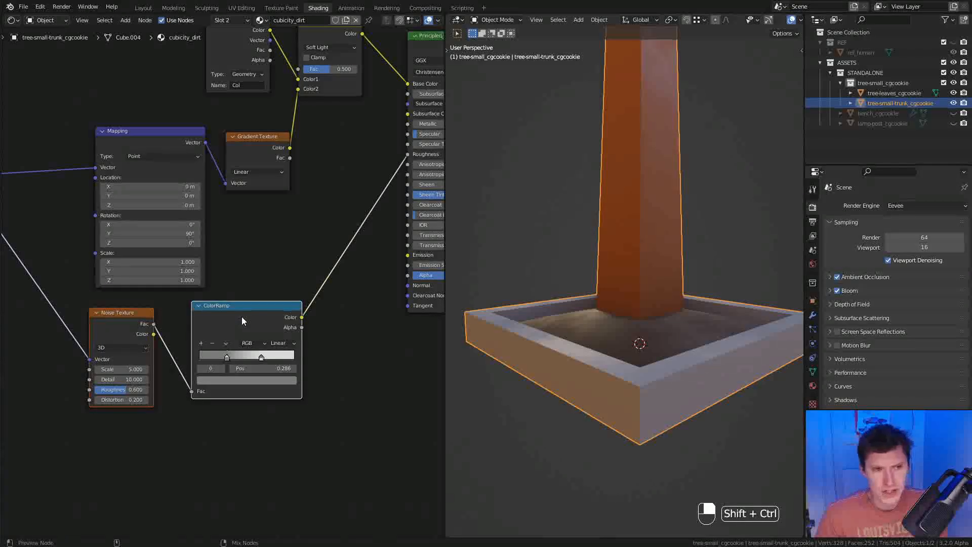
{"action": "key", "text": "ctrl+shift+d"}
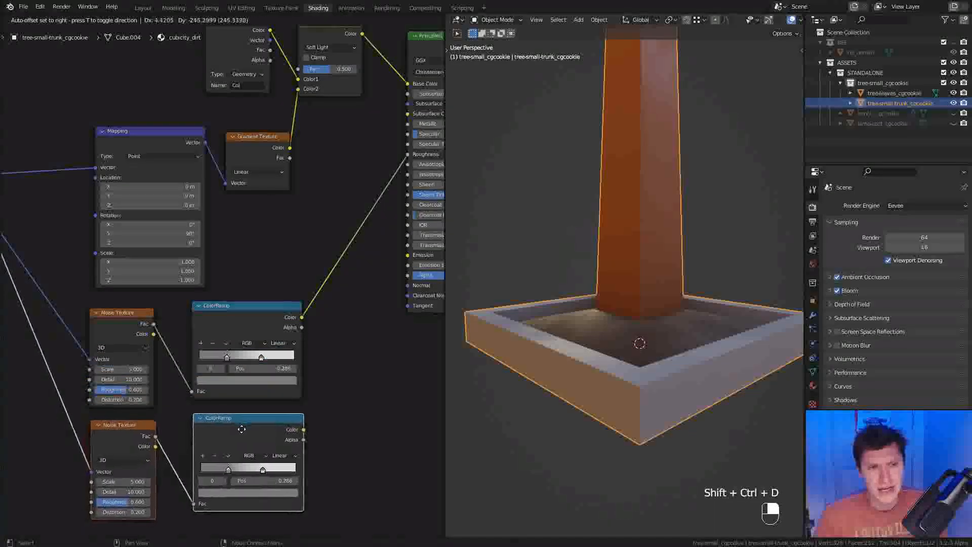
{"action": "left_click", "coordinate": [240, 428]}
Add a shared reroute point to the Object coordinate links feeding both Noise Textures and move the Texture Coordinate node further out
{"action": "middle_click_drag", "start_coordinate": [185, 368], "coordinate": [283, 350]}
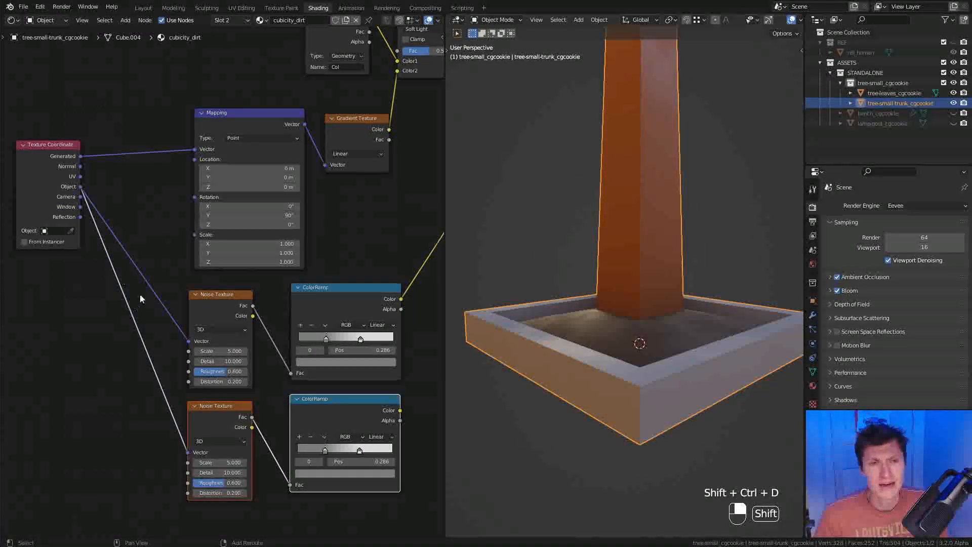
{"action": "middle_click_drag", "start_coordinate": [138, 297], "coordinate": [136, 303]}
{"action": "scroll", "coordinate": [160, 265], "scroll_direction": "down", "scroll_amount": 1}
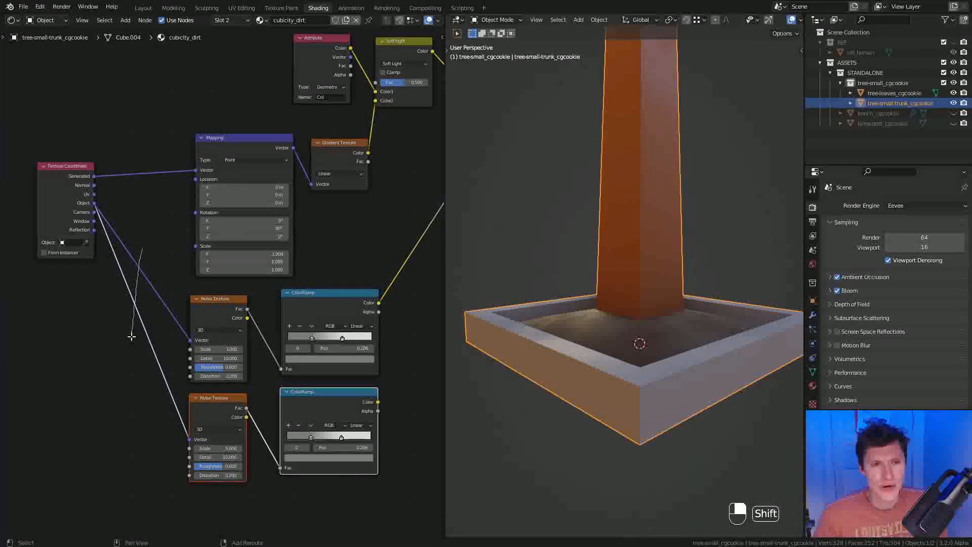
{"action": "right_click_drag", "start_coordinate": [132, 334], "coordinate": [132, 332], "text": "shift"}
{"action": "left_click", "coordinate": [158, 367]}
{"action": "left_click", "coordinate": [92, 203]}
{"action": "key", "text": "g"}
{"action": "left_click", "coordinate": [128, 223]}
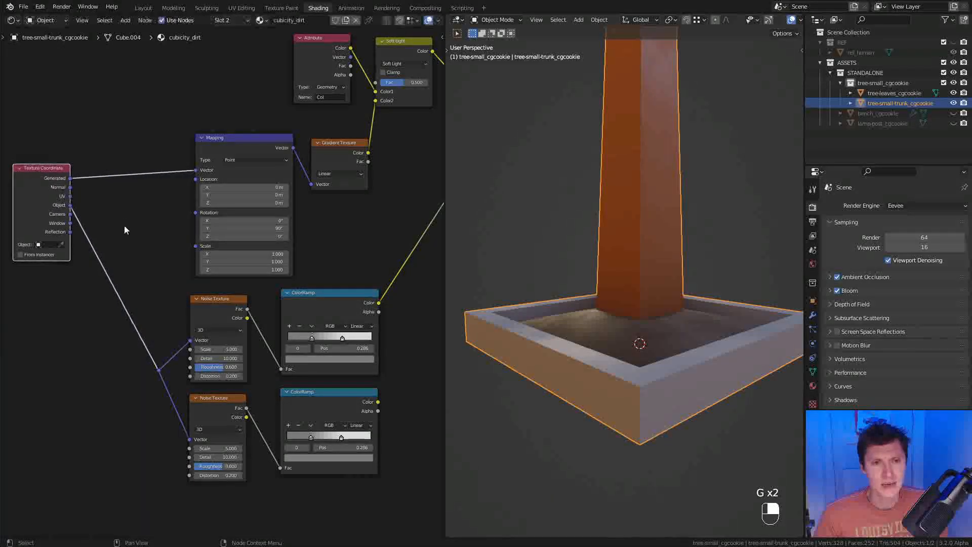
Set the scale of the duplicated lower Noise Texture to 10
{"action": "middle_click_drag", "start_coordinate": [284, 307], "coordinate": [256, 278]}
{"action": "scroll", "coordinate": [242, 287], "scroll_direction": "up", "scroll_amount": 2}
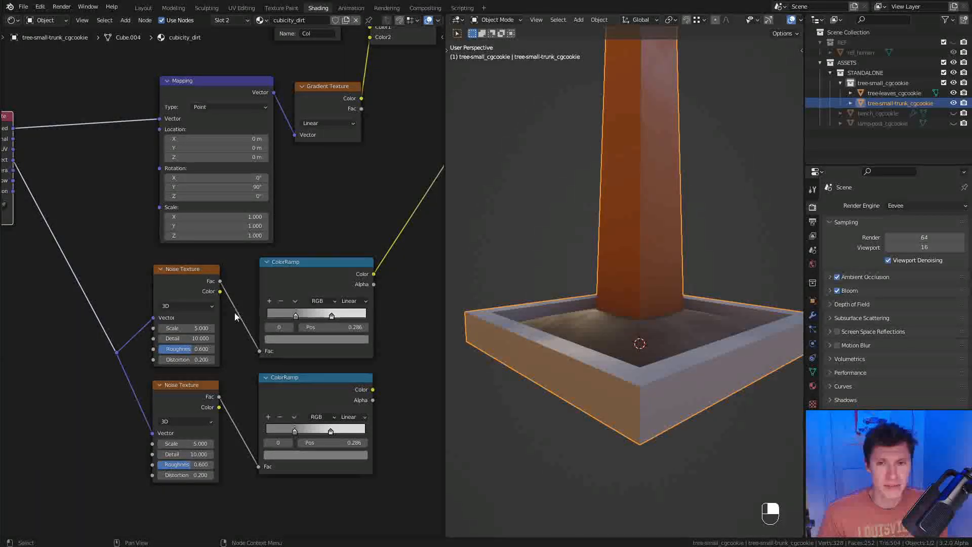
{"action": "scroll", "coordinate": [189, 390], "scroll_direction": "up", "scroll_amount": 2}
{"action": "left_click", "coordinate": [183, 471]}
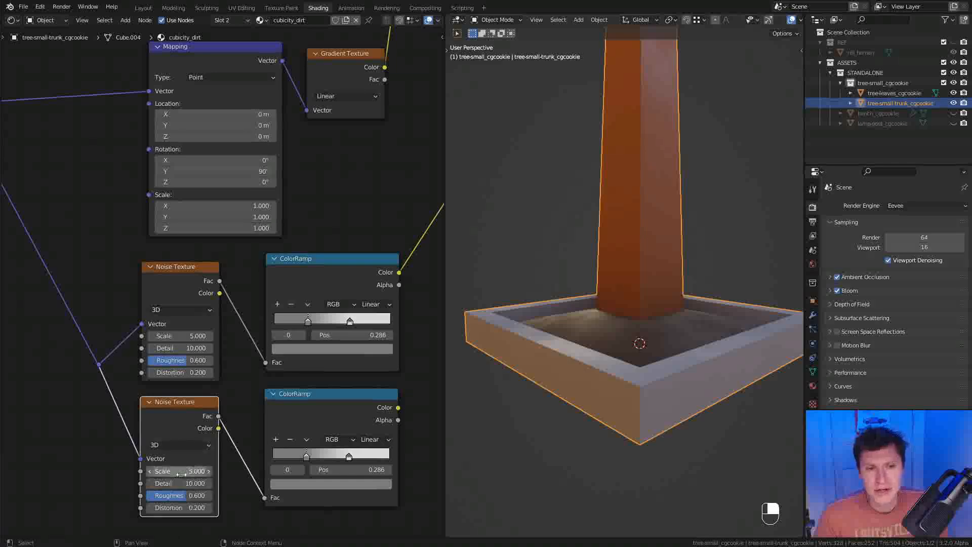
{"action": "type", "text": "10"}
{"action": "key", "text": "Return"}
Preview the duplicated lower ColorRamp through the viewer and reset its gradient to the default values
{"action": "left_click", "coordinate": [329, 395], "text": "ctrl+shift"}
{"action": "middle_click_drag", "start_coordinate": [355, 445], "coordinate": [263, 448]}
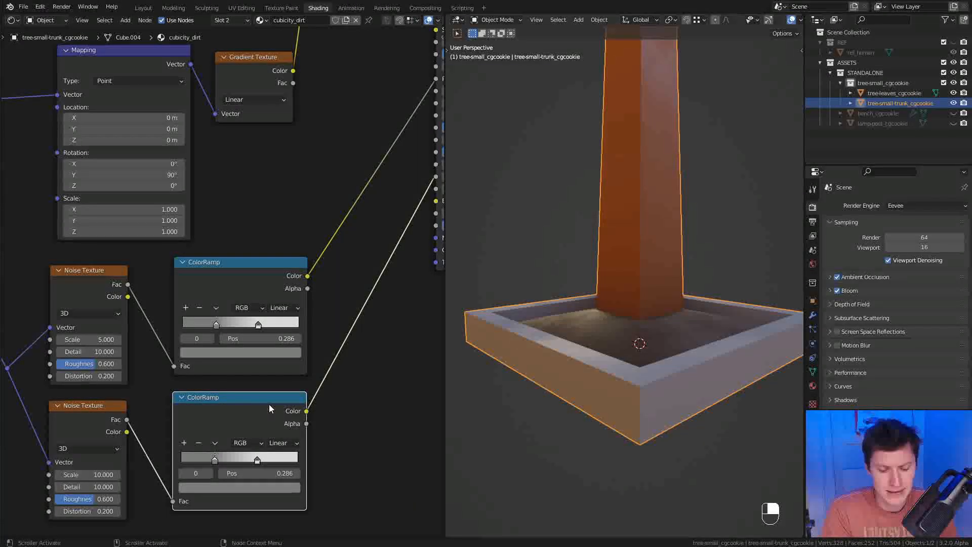
{"action": "key", "text": "BackSpace"}
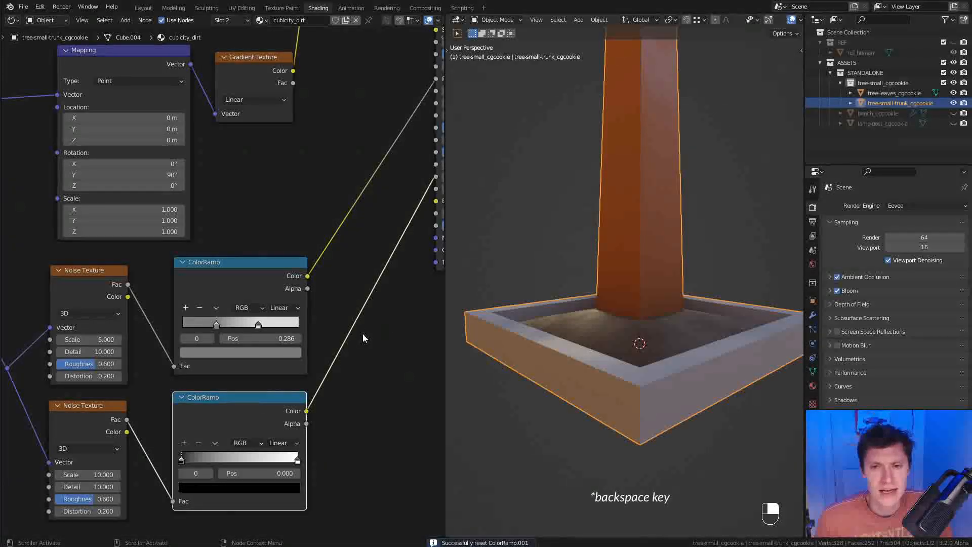
{"action": "middle_click_drag", "start_coordinate": [363, 333], "coordinate": [347, 335]}
{"action": "left_click", "coordinate": [269, 406], "text": "ctrl+shift"}
{"action": "left_click", "coordinate": [270, 410], "text": "ctrl+shift"}
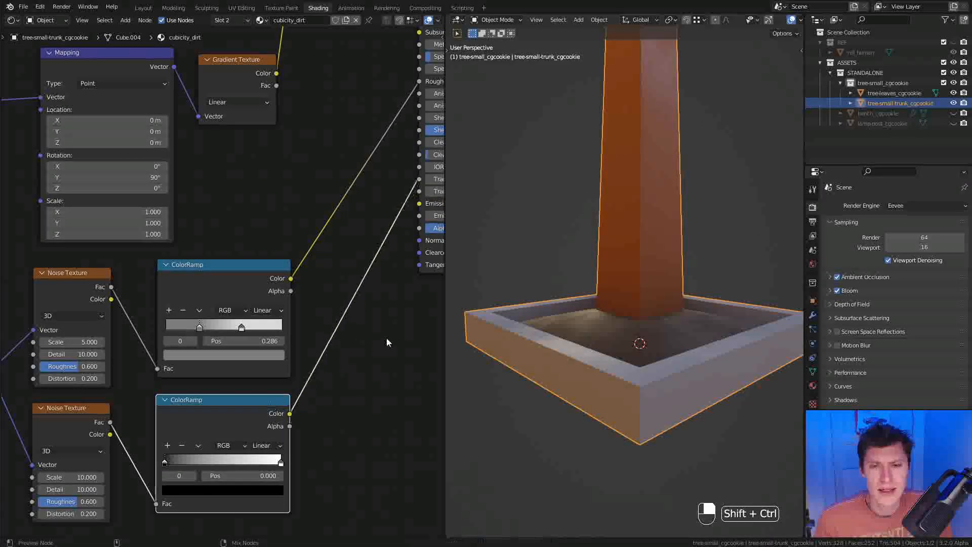
Assign the cubicity_dirt material to the selected dirt faces inside the planter in Edit Mode and return to Object Mode
{"action": "scroll", "coordinate": [315, 241], "scroll_direction": "down", "scroll_amount": 2}
{"action": "middle_click_drag", "start_coordinate": [339, 192], "coordinate": [310, 214]}
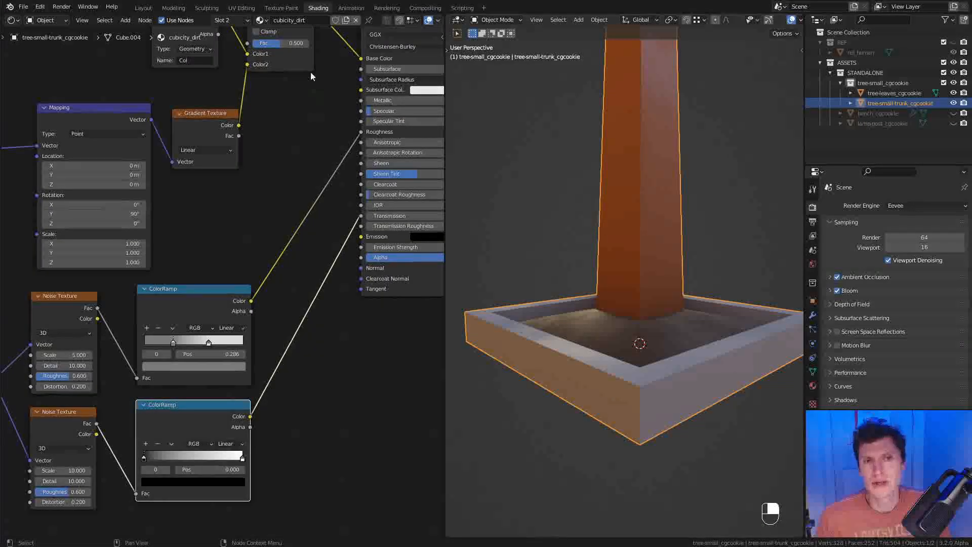
{"action": "key", "text": "Tab"}
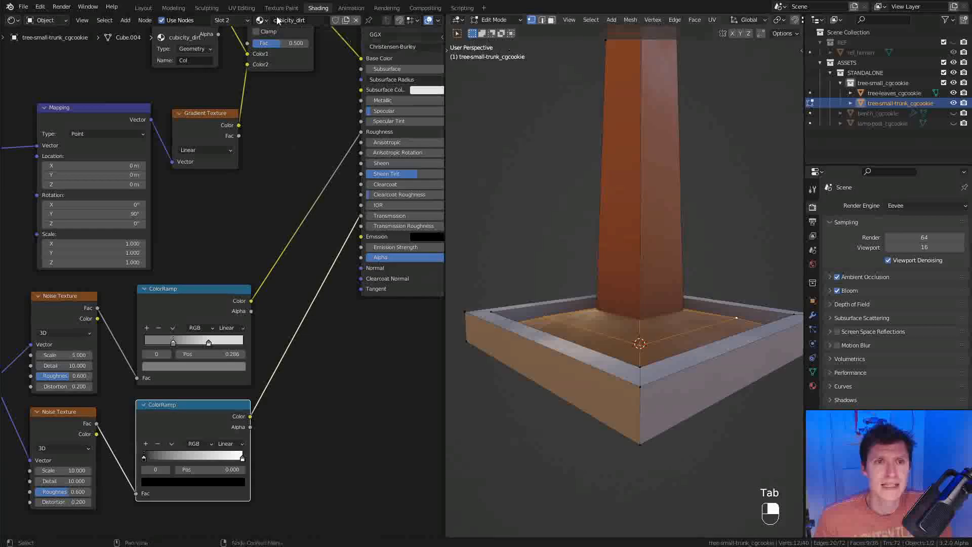
{"action": "left_click", "coordinate": [240, 20]}
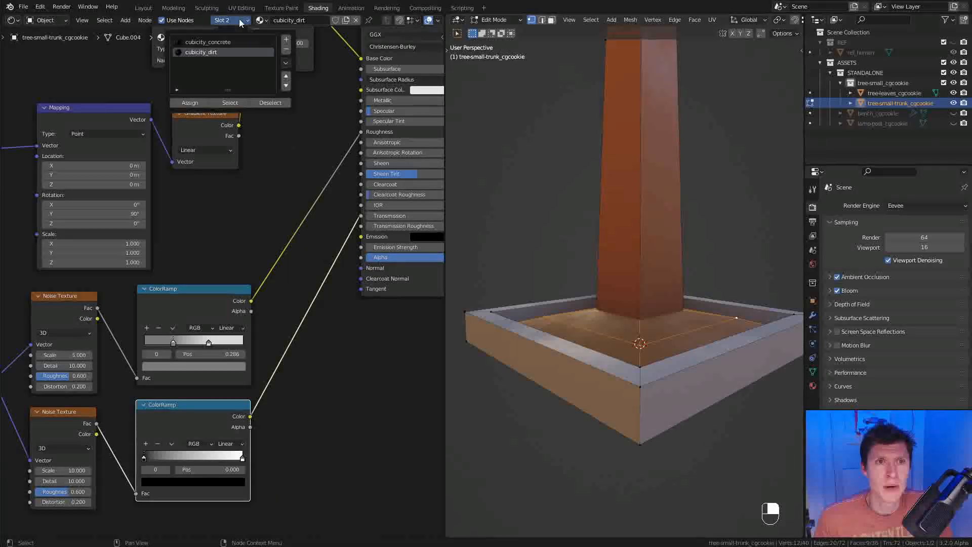
{"action": "left_click", "coordinate": [203, 102]}
{"action": "key", "text": "Tab"}
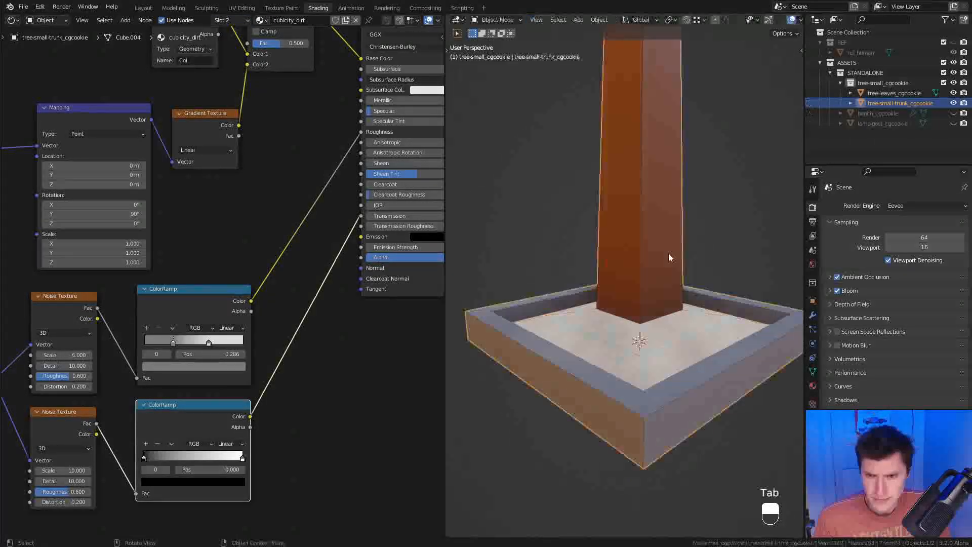
Move the lower ColorRamp's stops inward with the black stop at 0.291, and set the lower Noise Texture's roughness to 0.8
{"action": "left_click_drag", "start_coordinate": [143, 459], "coordinate": [166, 460]}
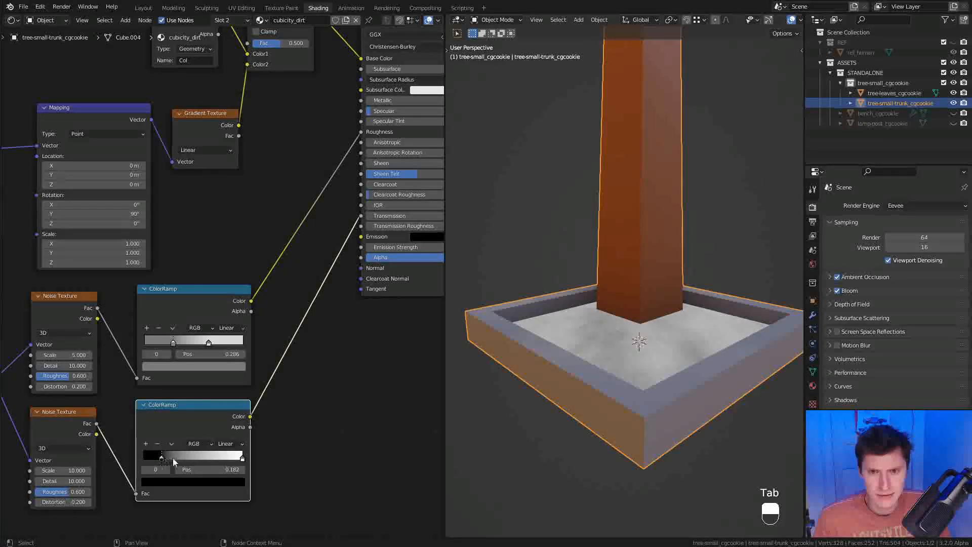
{"action": "left_click_drag", "start_coordinate": [242, 460], "coordinate": [170, 462]}
{"action": "scroll", "coordinate": [30, 441], "scroll_direction": "up", "scroll_amount": 2}
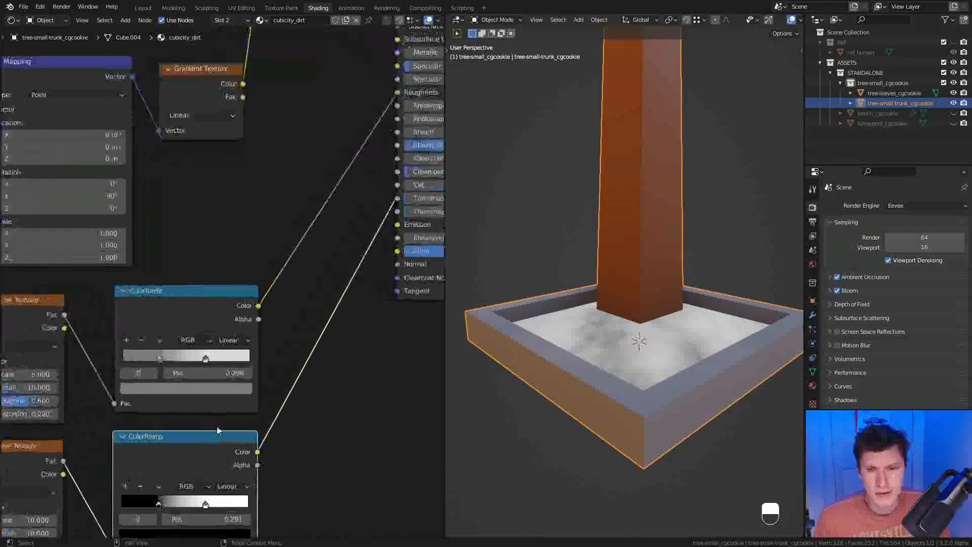
{"action": "double_click", "coordinate": [53, 491]}
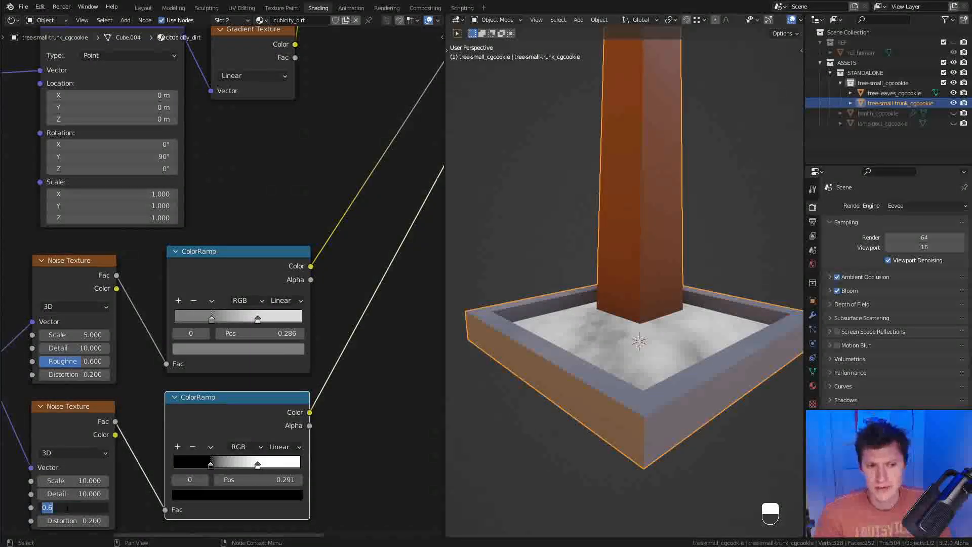
{"action": "type", "text": ".8"}
{"action": "key", "text": "Return"}
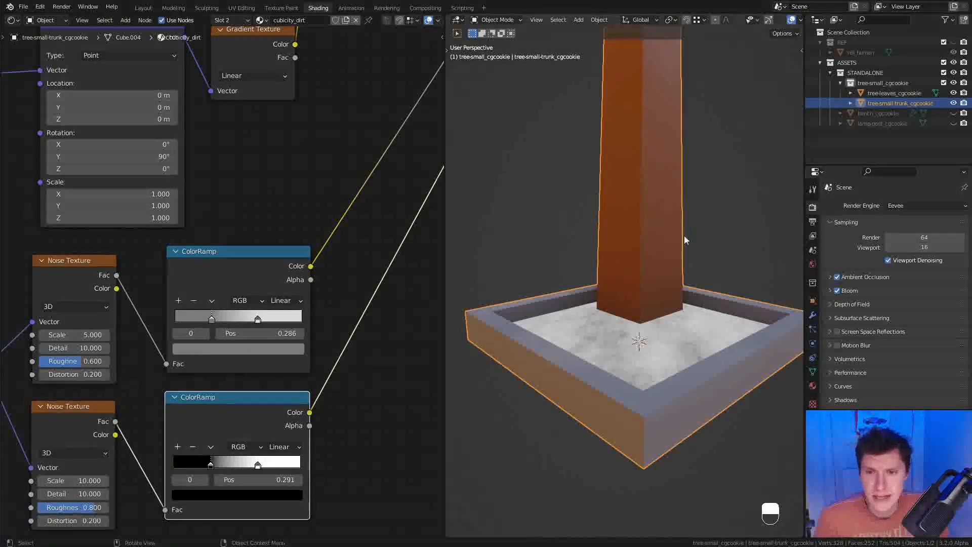
Add a Bump node beside the lower ColorRamp
{"action": "scroll", "coordinate": [318, 316], "scroll_direction": "down", "scroll_amount": 2}
{"action": "middle_click_drag", "start_coordinate": [318, 316], "coordinate": [214, 326]}
{"action": "key", "text": "shift+a"}
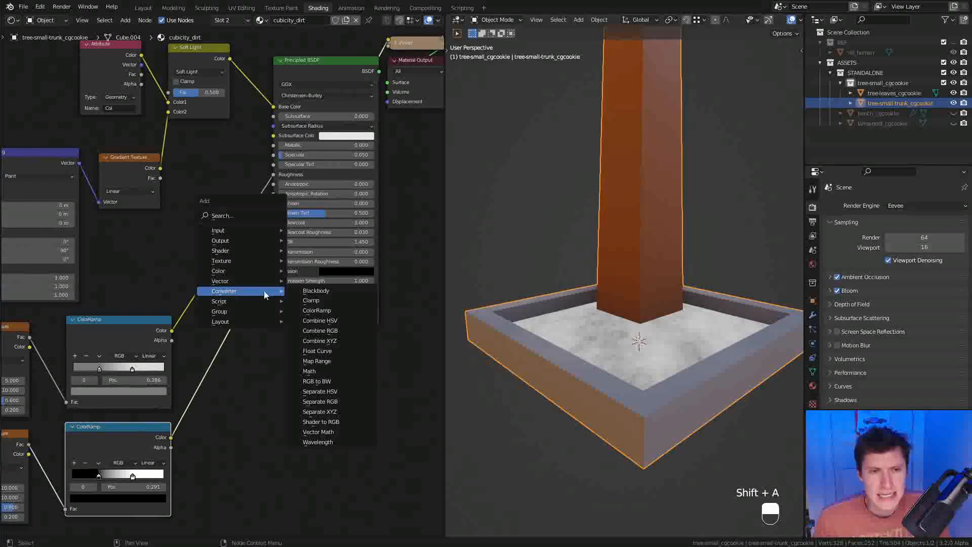
{"action": "mouse_move", "coordinate": [228, 270]}
{"action": "mouse_move", "coordinate": [270, 282]}
{"action": "left_click", "coordinate": [310, 280]}
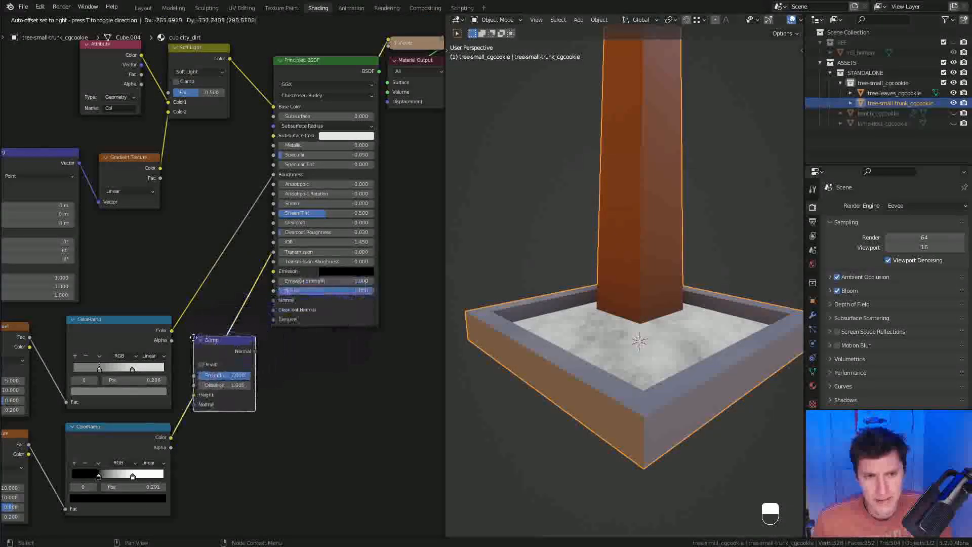
{"action": "left_click", "coordinate": [233, 418]}
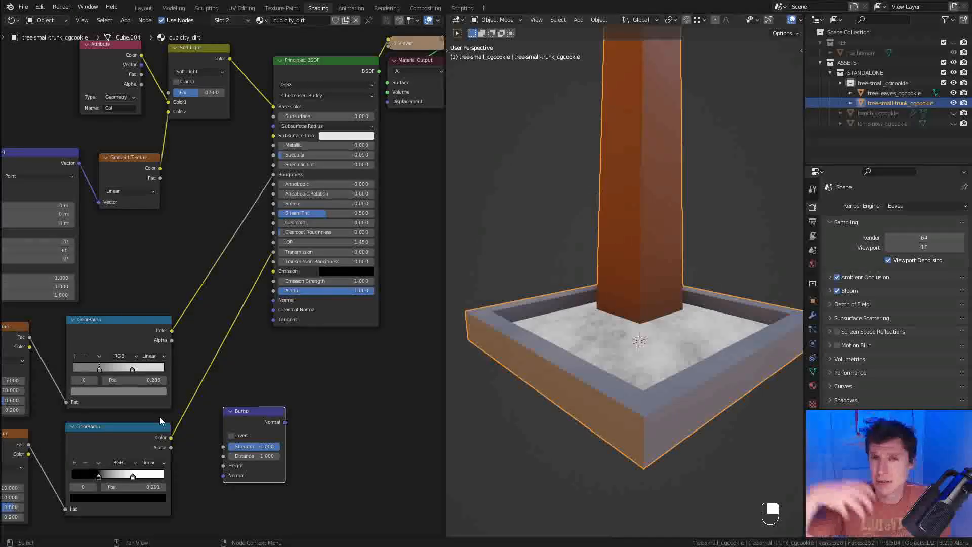
Move the Principled BSDF, viewer and Material Output nodes together further away from the ramps to make room for the Bump node
{"action": "middle_click_drag", "start_coordinate": [375, 56], "coordinate": [338, 121], "text": "shift"}
{"action": "key", "text": "a"}
{"action": "key", "text": "a"}
{"action": "key", "text": "b"}
{"action": "left_click_drag", "start_coordinate": [301, 117], "coordinate": [358, 180]}
{"action": "key", "text": "g"}
{"action": "left_click", "coordinate": [436, 183]}
Insert the Bump node into the lower ColorRamp's link and connect its Normal output to the Principled BSDF's Normal input
{"action": "middle_click_drag", "start_coordinate": [291, 275], "coordinate": [293, 246]}
{"action": "left_click_drag", "start_coordinate": [221, 451], "coordinate": [212, 389]}
{"action": "scroll", "coordinate": [226, 369], "scroll_direction": "up", "scroll_amount": 3}
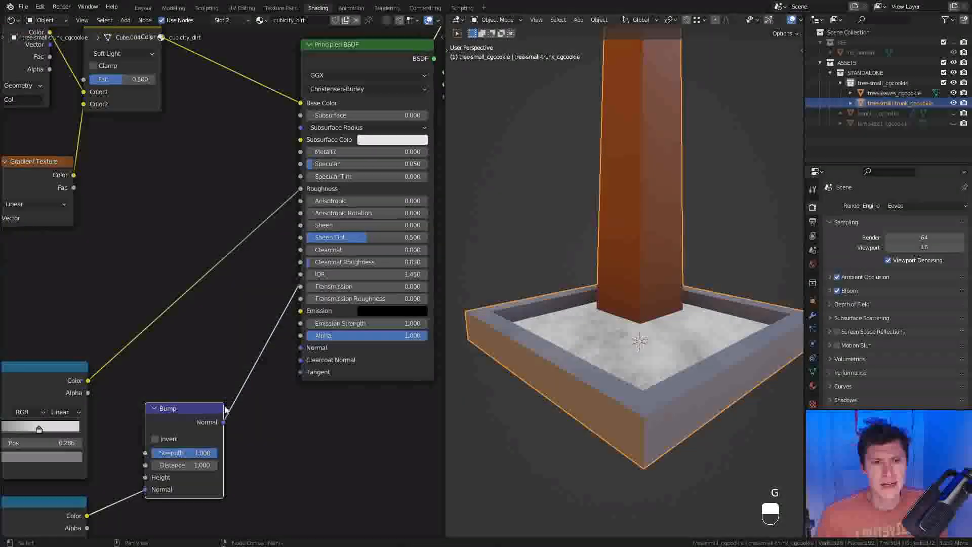
{"action": "middle_click_drag", "start_coordinate": [225, 423], "coordinate": [209, 399]}
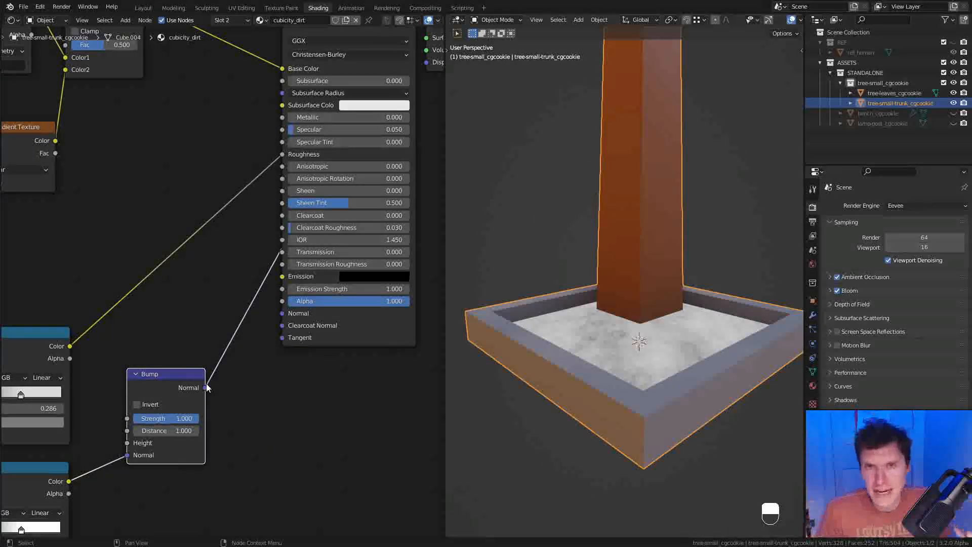
{"action": "left_click_drag", "start_coordinate": [205, 387], "coordinate": [294, 315]}
Restore the Principled BSDF as the material's output and inspect the dirt in the planter up close
{"action": "middle_click_drag", "start_coordinate": [369, 159], "coordinate": [281, 290]}
{"action": "left_click", "coordinate": [292, 171], "text": "ctrl+shift"}
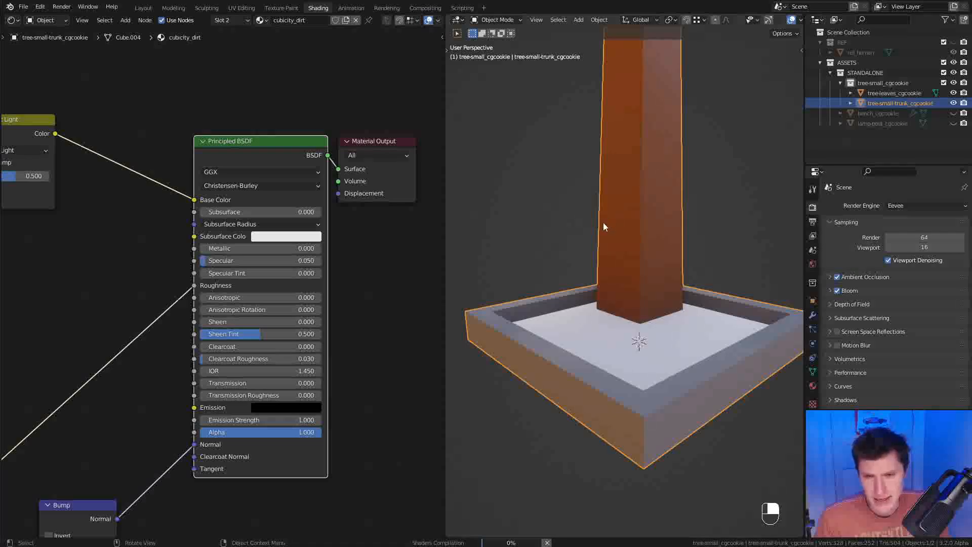
{"action": "middle_click_drag", "start_coordinate": [704, 300], "coordinate": [675, 299]}
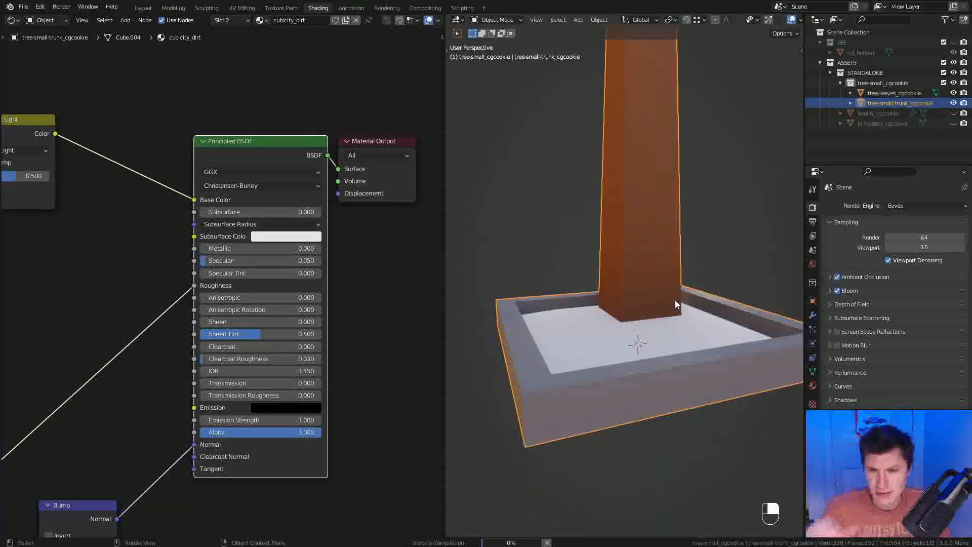
{"action": "middle_click_drag", "start_coordinate": [544, 324], "coordinate": [652, 356], "text": "ctrl"}
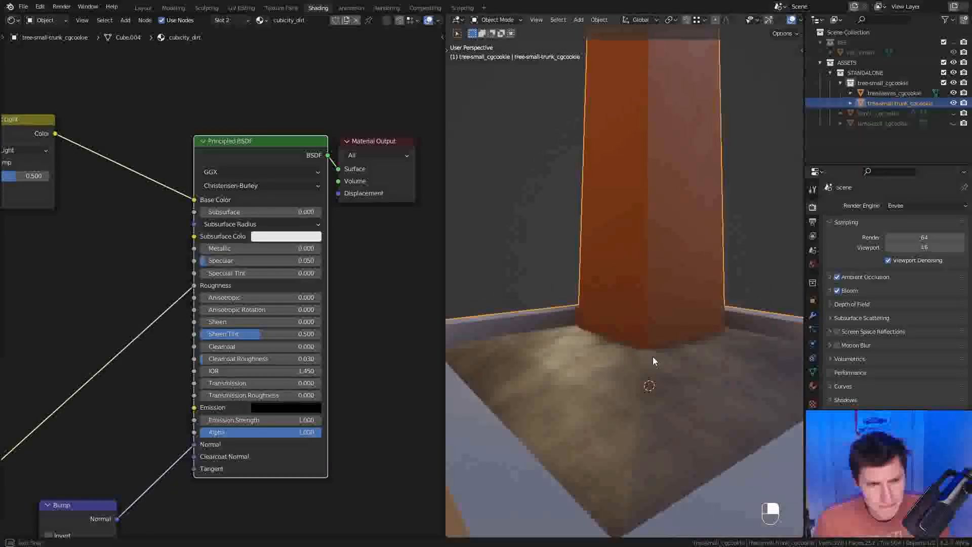
Reroute the lower ColorRamp's color link from the Bump node's Normal input to its Height input
{"action": "middle_click_drag", "start_coordinate": [198, 431], "coordinate": [256, 284]}
{"action": "middle_click_drag", "start_coordinate": [187, 336], "coordinate": [263, 318]}
{"action": "middle_click_drag", "start_coordinate": [165, 364], "coordinate": [259, 335]}
{"action": "left_click", "coordinate": [195, 393]}
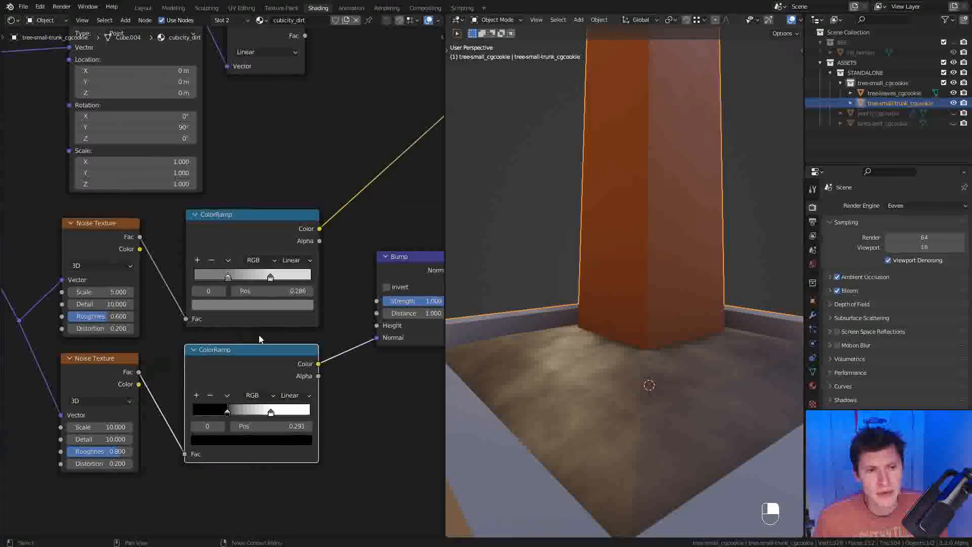
{"action": "middle_click_drag", "start_coordinate": [375, 338], "coordinate": [362, 344]}
{"action": "mouse_move", "coordinate": [363, 344]}
{"action": "left_mouse_down"}
{"action": "mouse_move", "coordinate": [348, 339]}
{"action": "mouse_move", "coordinate": [363, 332]}
{"action": "left_mouse_up"}
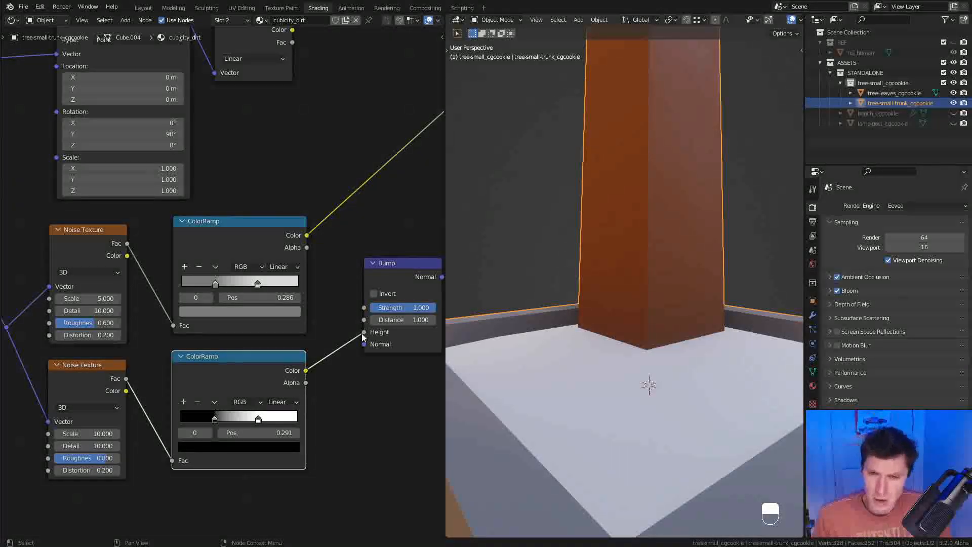
Hide the viewport overlays and check the dirt bump on the planter from close up and with the whole tree
{"action": "middle_click_drag", "start_coordinate": [626, 356], "coordinate": [628, 252], "text": "ctrl"}
{"action": "middle_click_drag", "start_coordinate": [728, 311], "coordinate": [690, 135], "text": "ctrl"}
{"action": "key", "text": "shift+alt+z"}
{"action": "middle_click_drag", "start_coordinate": [731, 199], "coordinate": [708, 378], "text": "ctrl"}
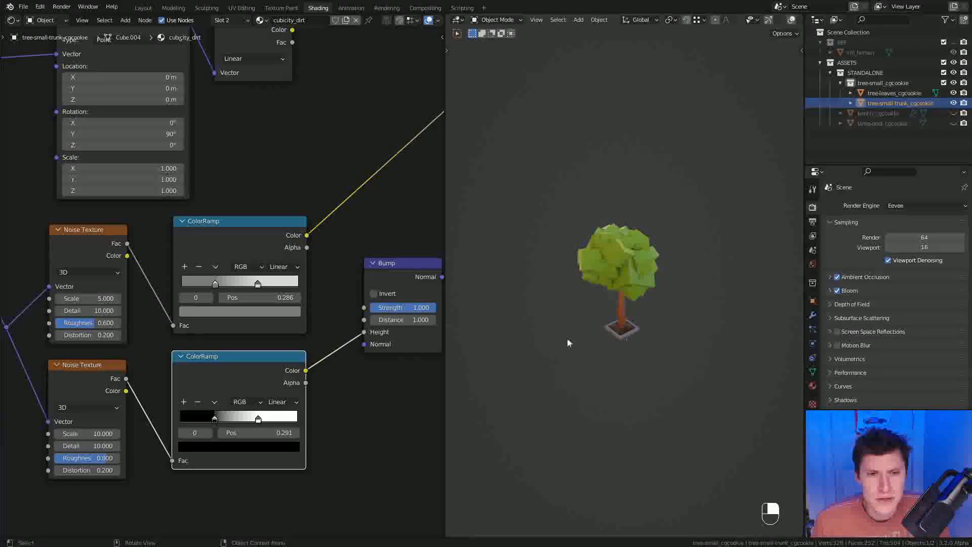
{"action": "middle_click_drag", "start_coordinate": [637, 430], "coordinate": [648, 338], "text": "ctrl"}
{"action": "middle_click_drag", "start_coordinate": [652, 338], "coordinate": [658, 257], "text": "shift"}
{"action": "scroll", "coordinate": [658, 258], "scroll_direction": "up", "scroll_amount": 3}
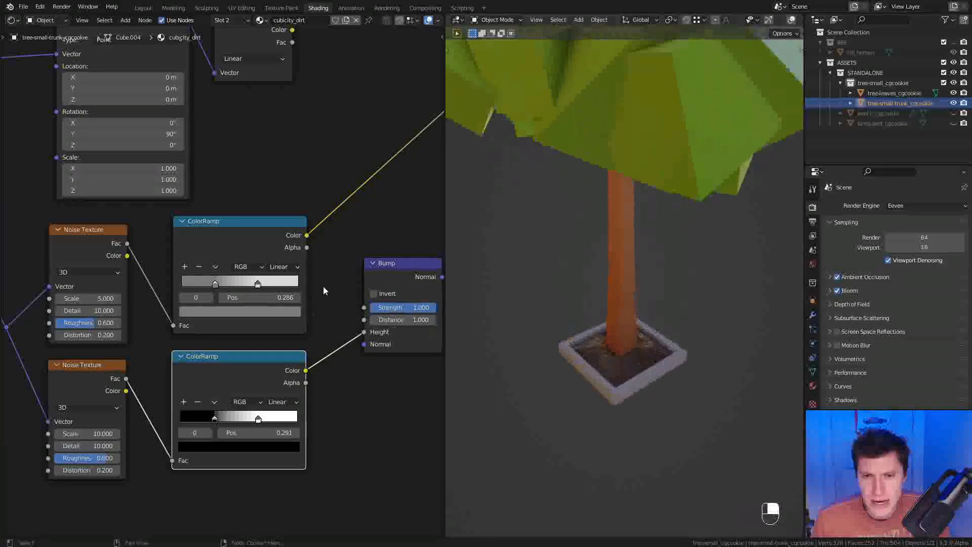
Set the strength of the Bump node in the dirt material to 0.5
{"action": "middle_click_drag", "start_coordinate": [323, 287], "coordinate": [249, 292]}
{"action": "scroll", "coordinate": [248, 292], "scroll_direction": "up", "scroll_amount": 5}
{"action": "middle_click_drag", "start_coordinate": [416, 304], "coordinate": [216, 308]}
{"action": "scroll", "coordinate": [215, 309], "scroll_direction": "up", "scroll_amount": 2}
{"action": "double_click", "coordinate": [177, 351]}
{"action": "type", "text": "0.5"}
{"action": "key", "text": "Return"}
Examine the whole tree from several angles and distances, along with the dirt material's node layout
{"action": "middle_click_drag", "start_coordinate": [682, 241], "coordinate": [684, 218], "text": "ctrl"}
{"action": "middle_click_drag", "start_coordinate": [685, 223], "coordinate": [688, 259]}
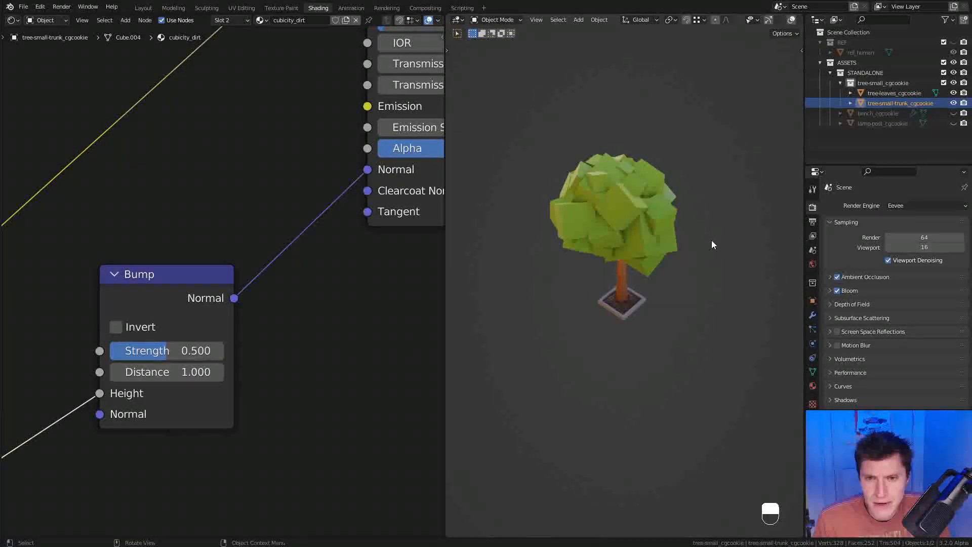
{"action": "middle_click_drag", "start_coordinate": [716, 202], "coordinate": [717, 237], "text": "ctrl"}
{"action": "middle_click_drag", "start_coordinate": [717, 238], "coordinate": [708, 177]}
{"action": "middle_click_drag", "start_coordinate": [708, 177], "coordinate": [721, 208], "text": "shift"}
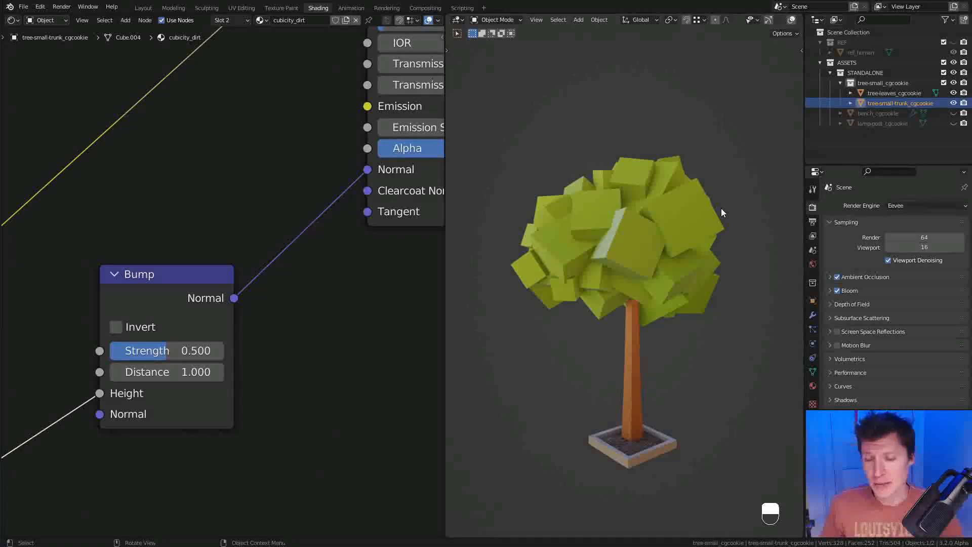
{"action": "scroll", "coordinate": [333, 275], "scroll_direction": "down", "scroll_amount": 8}
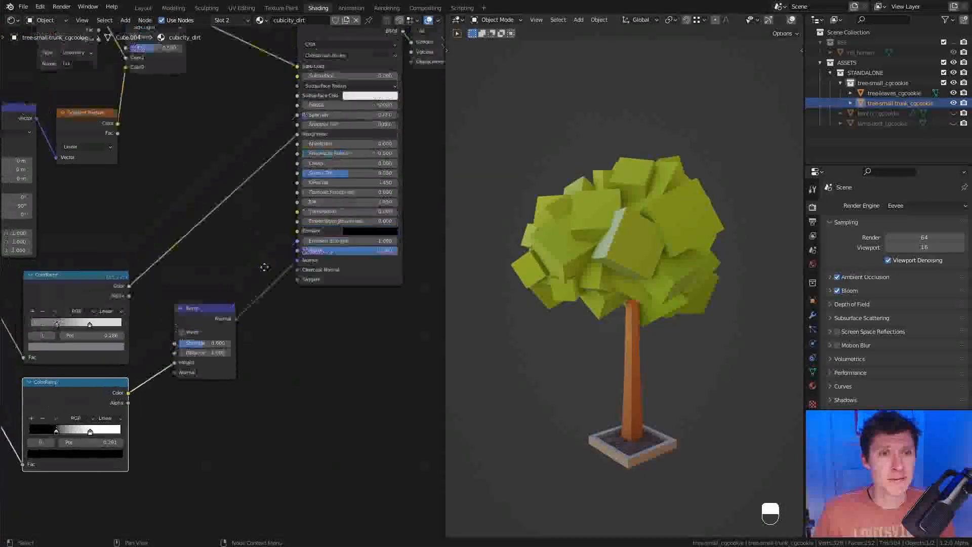
{"action": "middle_click_drag", "start_coordinate": [343, 274], "coordinate": [330, 278]}
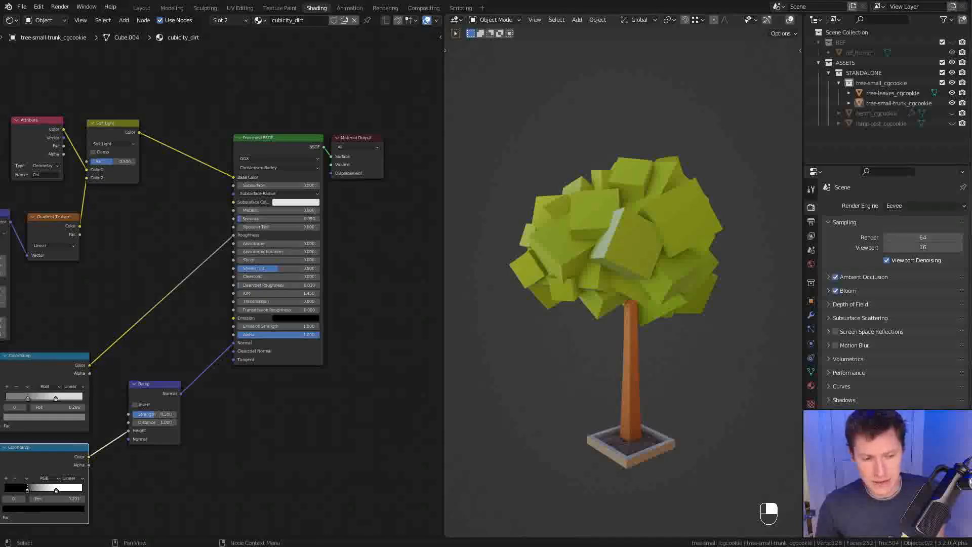
Switch to the browser and search Unsplash for "nyc rooftops"
{"action": "key", "text": "alt+Tab"}
{"action": "left_click", "coordinate": [423, 265]}
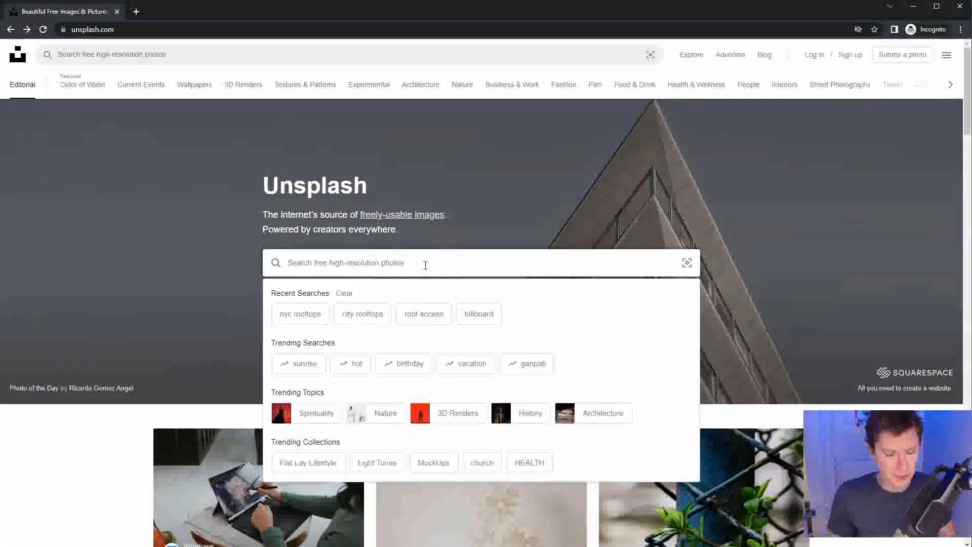
{"action": "type", "text": "nyc"}
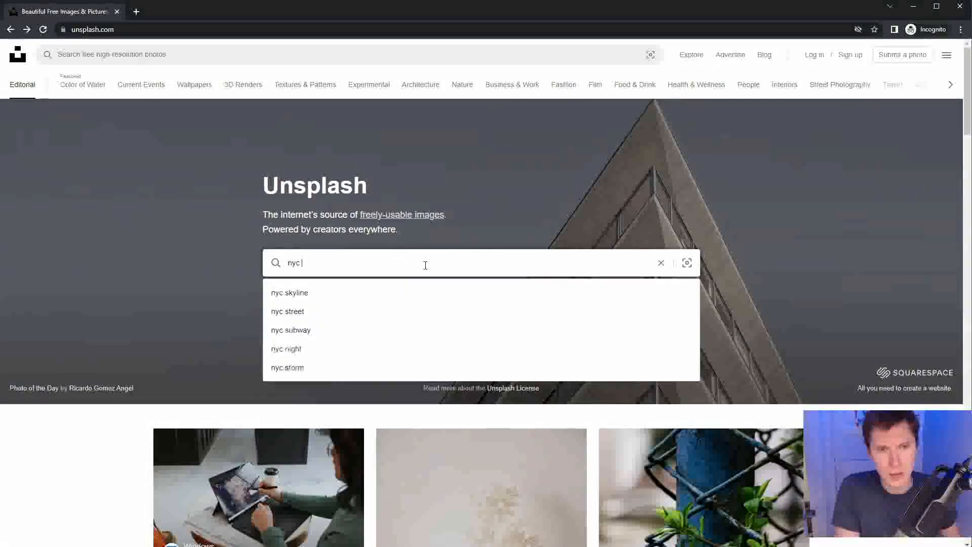
{"action": "type", "text": " rooftops"}
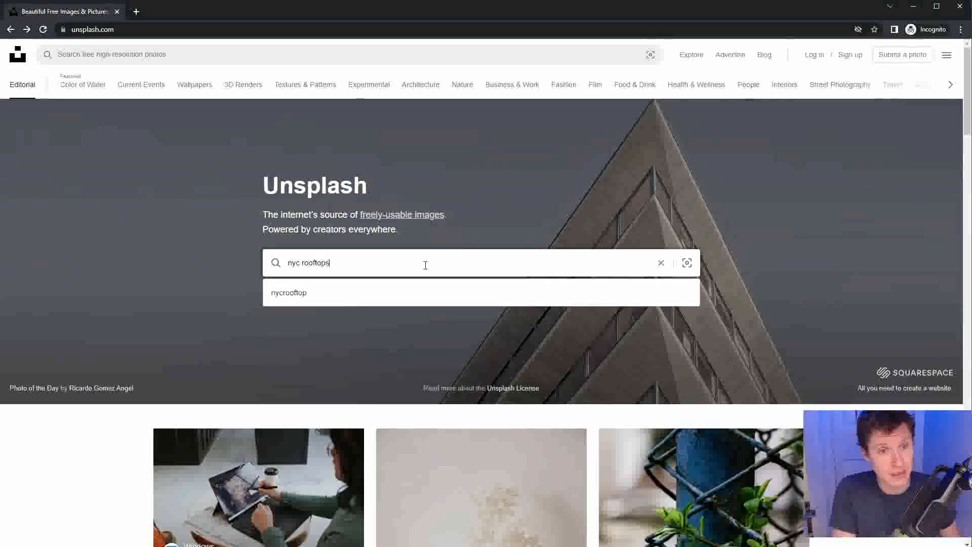
{"action": "key", "text": "Return"}
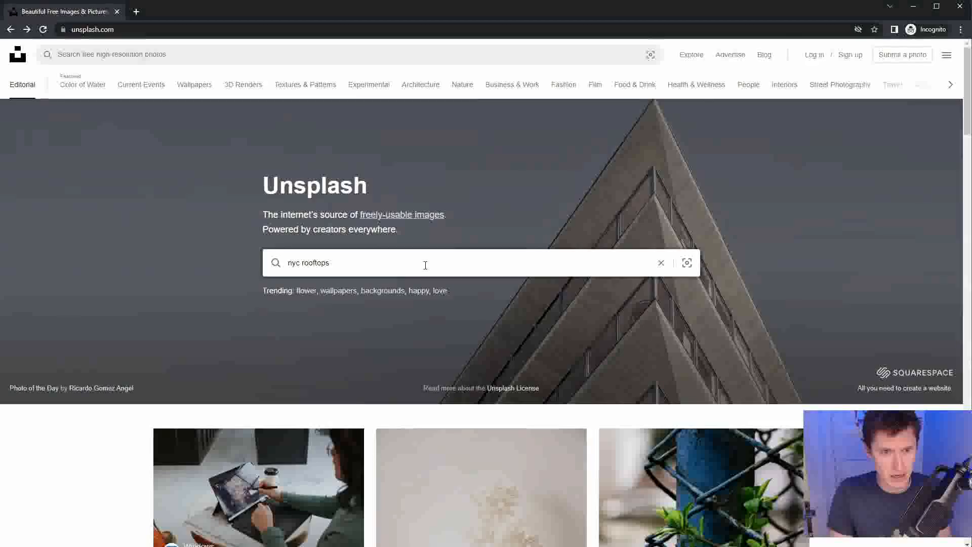
Look through the New York rooftop photo results for building and rooftop references
{"action": "scroll", "coordinate": [855, 276], "scroll_direction": "down", "scroll_amount": 7}
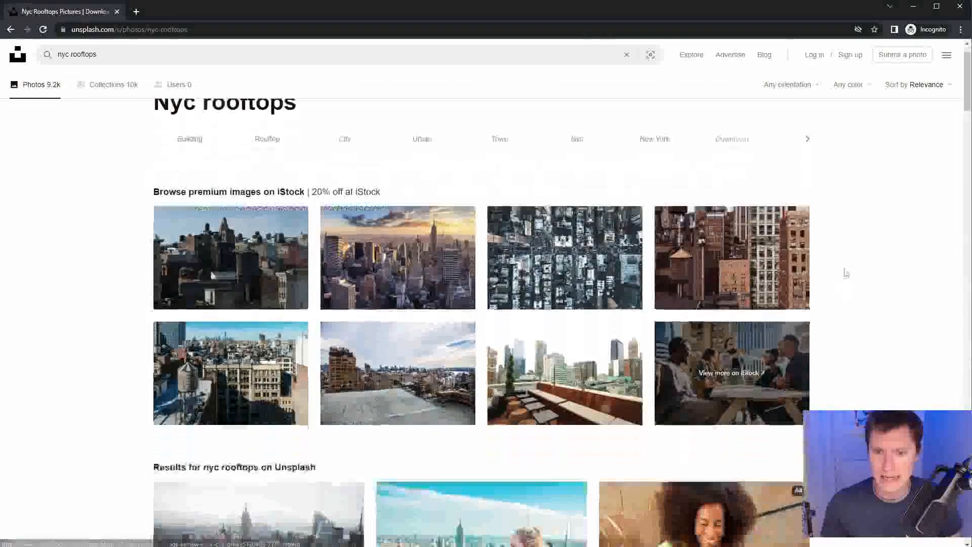
{"action": "scroll", "coordinate": [869, 278], "scroll_direction": "down", "scroll_amount": 15}
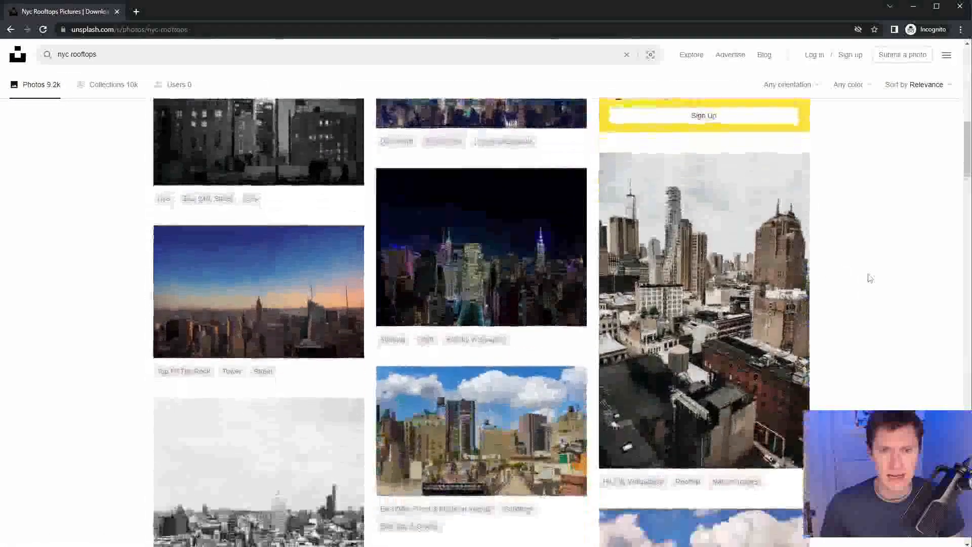
{"action": "scroll", "coordinate": [869, 278], "scroll_direction": "down", "scroll_amount": 3}
{"action": "scroll", "coordinate": [870, 278], "scroll_direction": "up", "scroll_amount": 4}
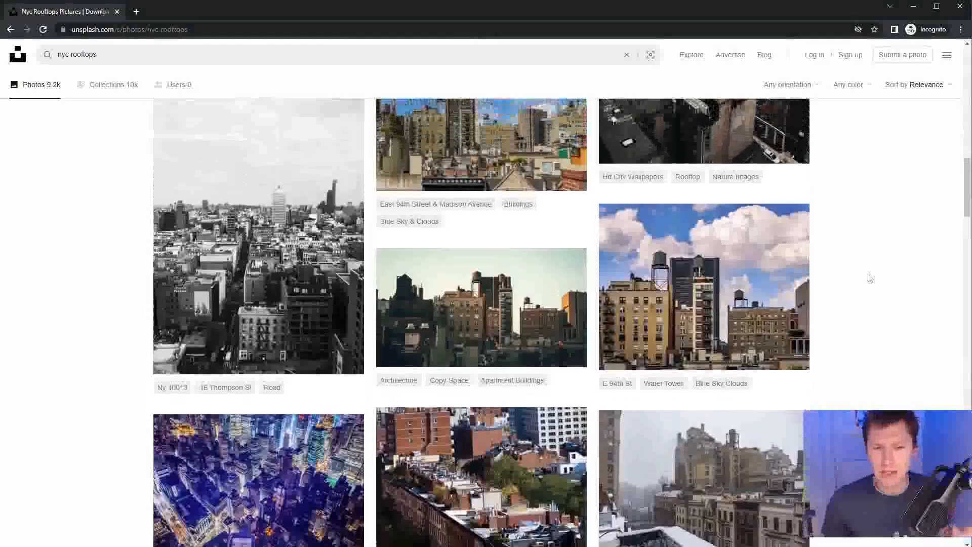
{"action": "scroll", "coordinate": [870, 278], "scroll_direction": "down", "scroll_amount": 6}
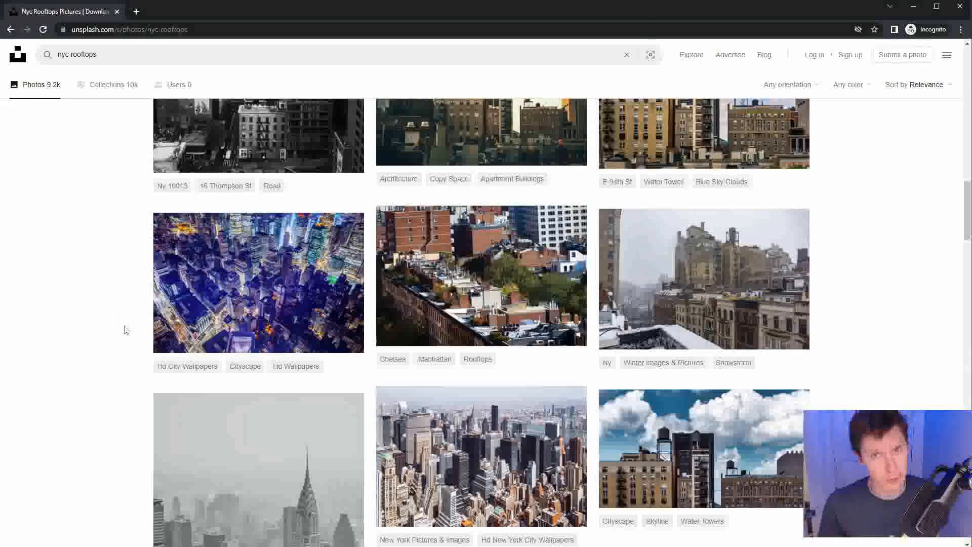
{"action": "scroll", "coordinate": [869, 347], "scroll_direction": "up", "scroll_amount": 3}
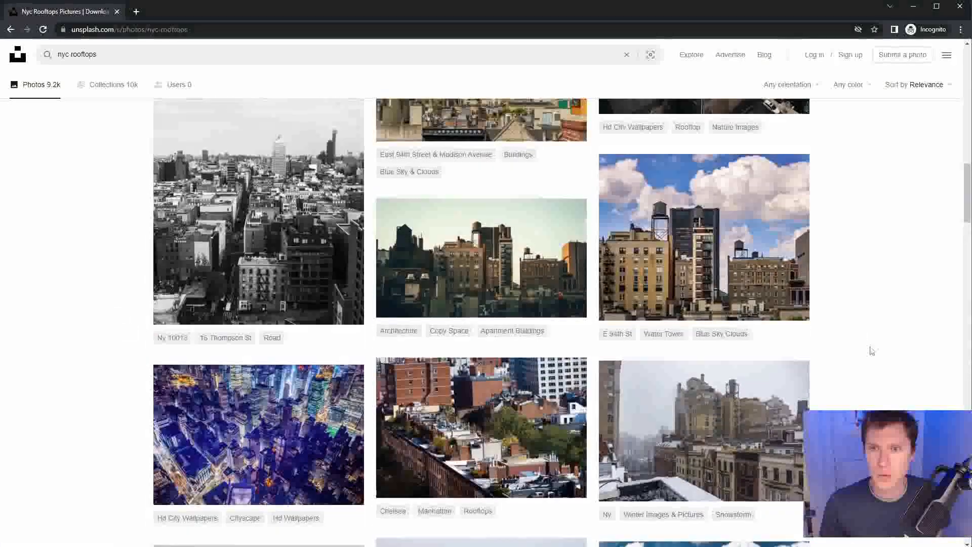
{"action": "scroll", "coordinate": [871, 350], "scroll_direction": "down", "scroll_amount": 8}
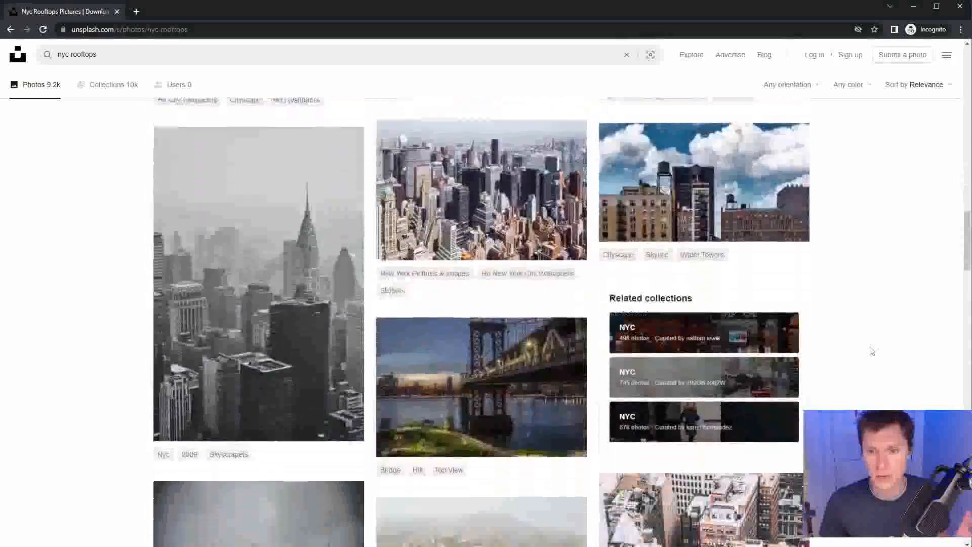
{"action": "scroll", "coordinate": [870, 348], "scroll_direction": "down", "scroll_amount": 7}
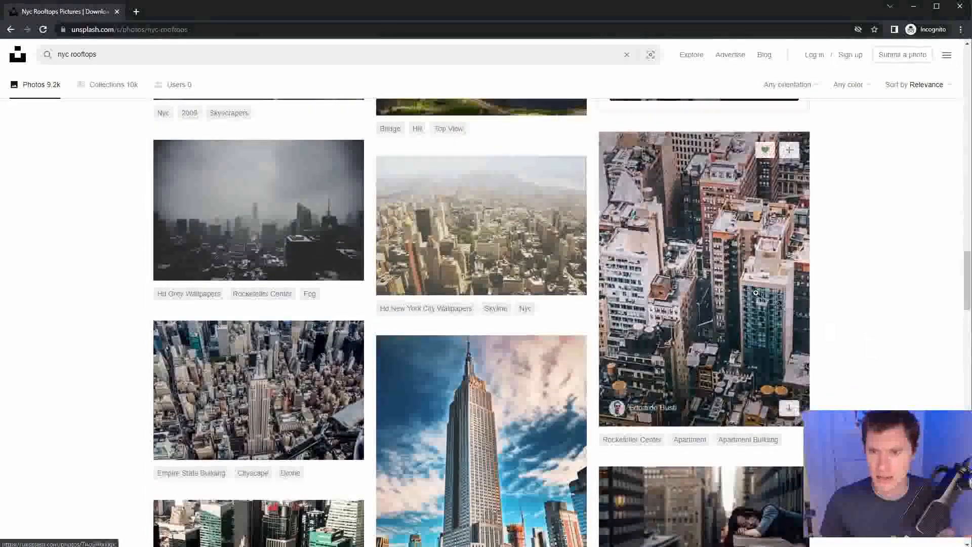
Open the Rockefeller Center high-rise photo enlarged and examine its water towers, roof structures and facades from top to bottom
{"action": "left_click", "coordinate": [756, 292]}
{"action": "left_click", "coordinate": [543, 268]}
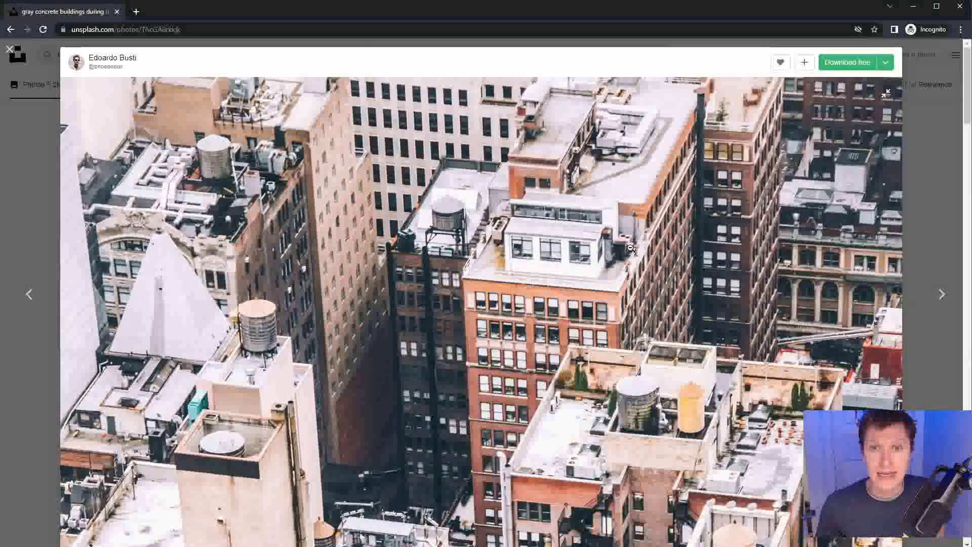
{"action": "scroll", "coordinate": [631, 248], "scroll_direction": "down", "scroll_amount": 2}
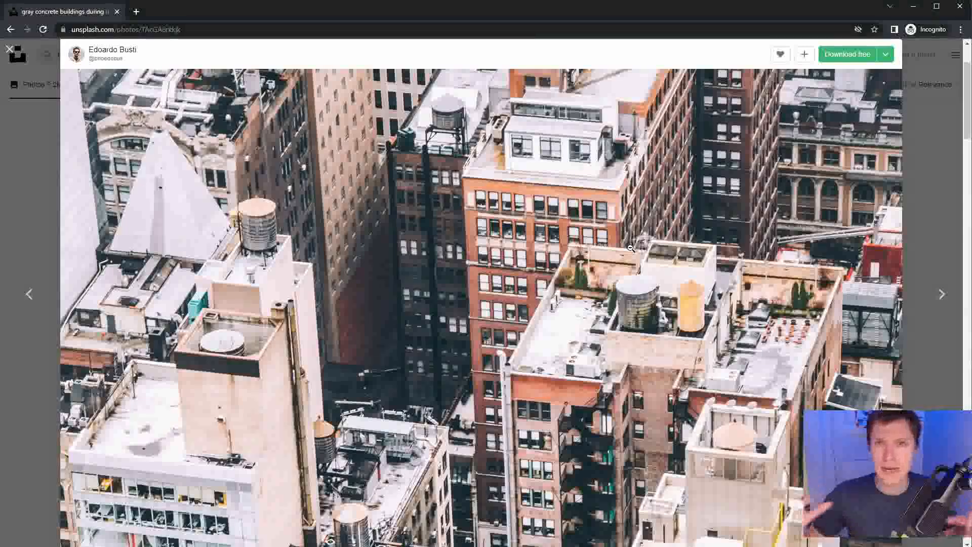
{"action": "scroll", "coordinate": [631, 248], "scroll_direction": "up", "scroll_amount": 1}
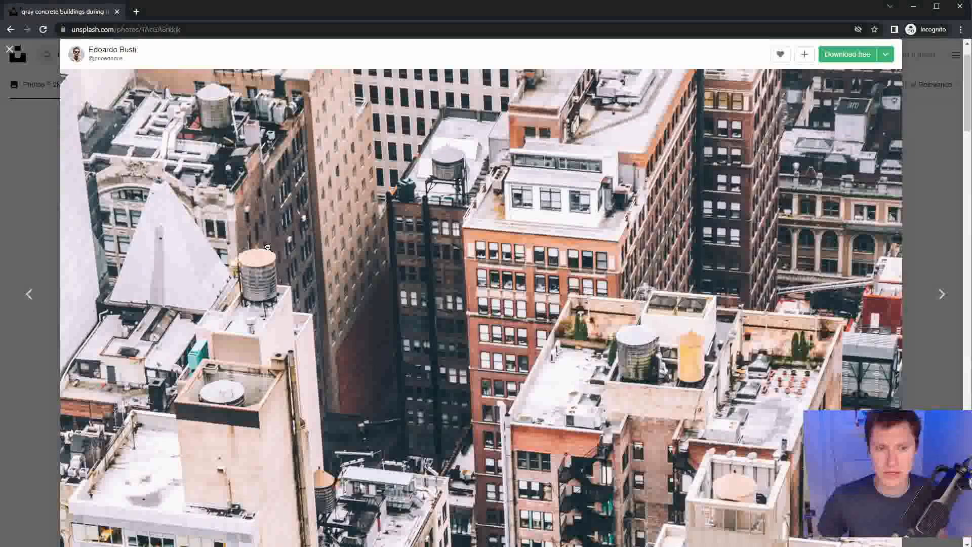
{"action": "scroll", "coordinate": [246, 402], "scroll_direction": "down", "scroll_amount": 2}
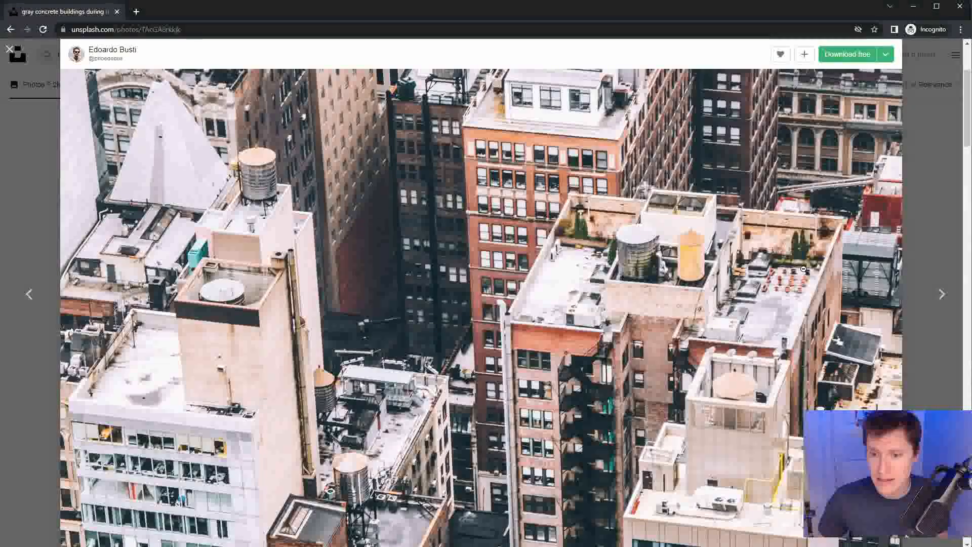
{"action": "scroll", "coordinate": [804, 269], "scroll_direction": "down", "scroll_amount": 2}
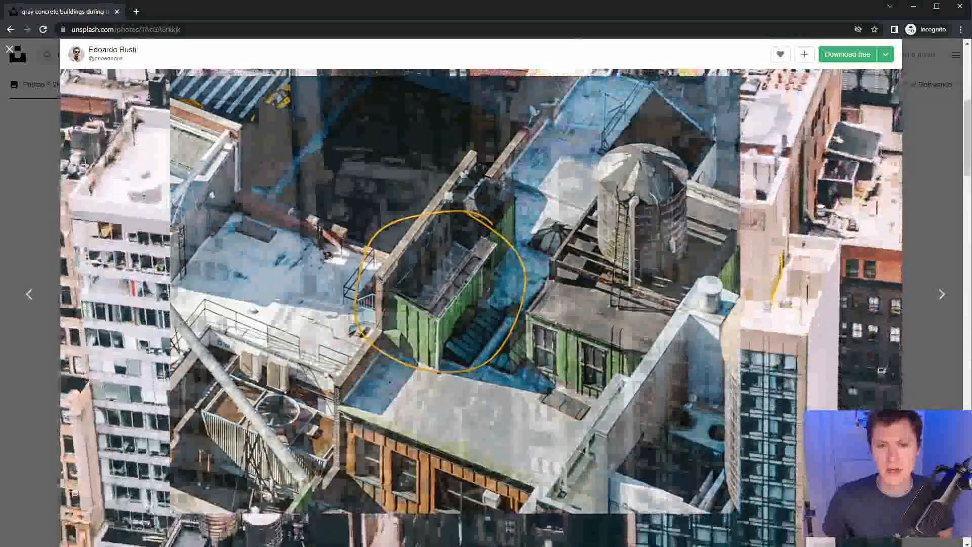
{"action": "scroll", "coordinate": [641, 339], "scroll_direction": "down", "scroll_amount": 5}
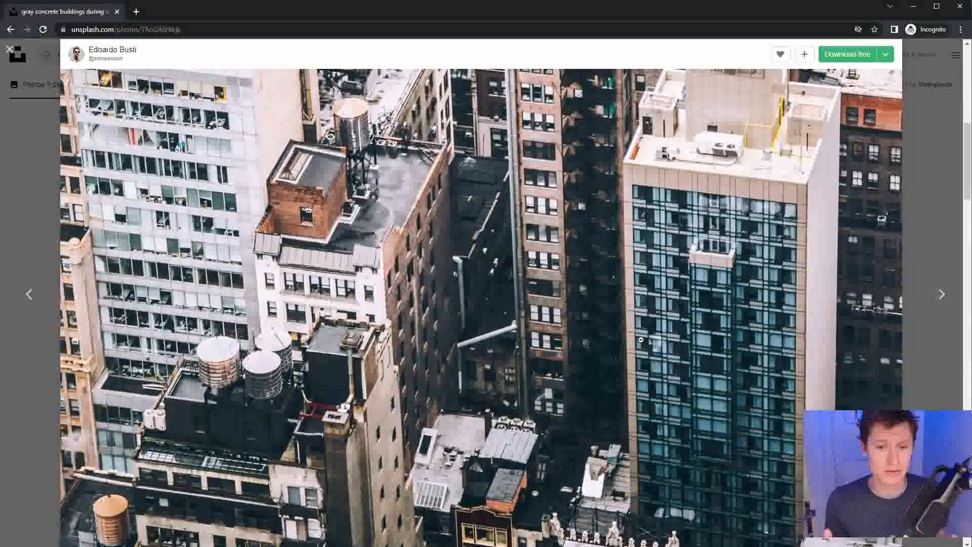
{"action": "scroll", "coordinate": [641, 339], "scroll_direction": "down", "scroll_amount": 5}
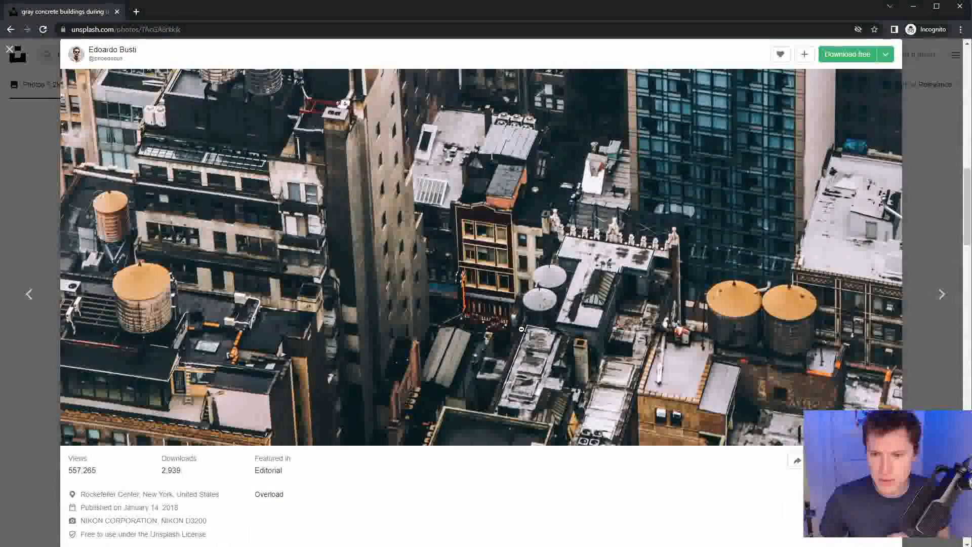
{"action": "scroll", "coordinate": [695, 352], "scroll_direction": "down", "scroll_amount": 3}
{"action": "scroll", "coordinate": [695, 352], "scroll_direction": "up", "scroll_amount": 3}
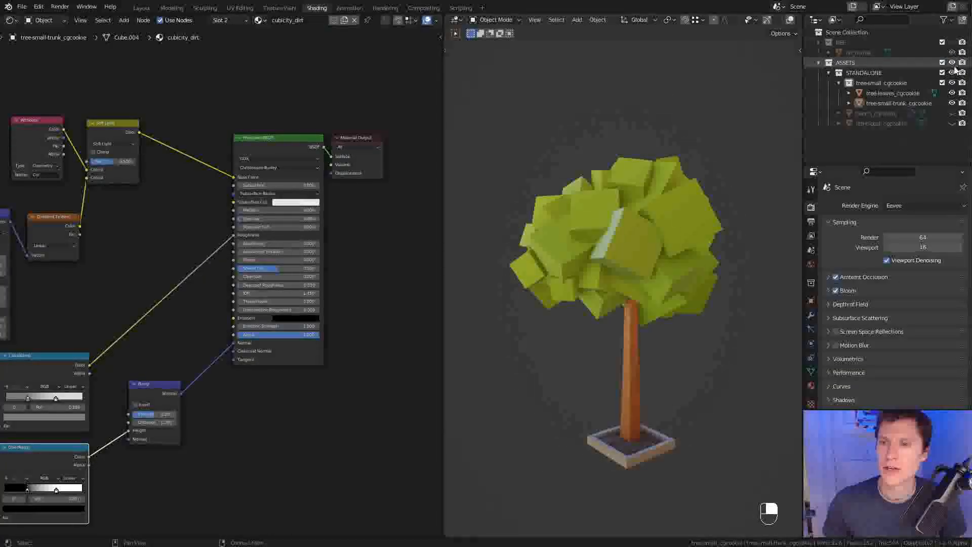
Hide and collapse the tree-small_cgcookie collection, and show the REF collection in the viewport
{"action": "left_click", "coordinate": [830, 74]}
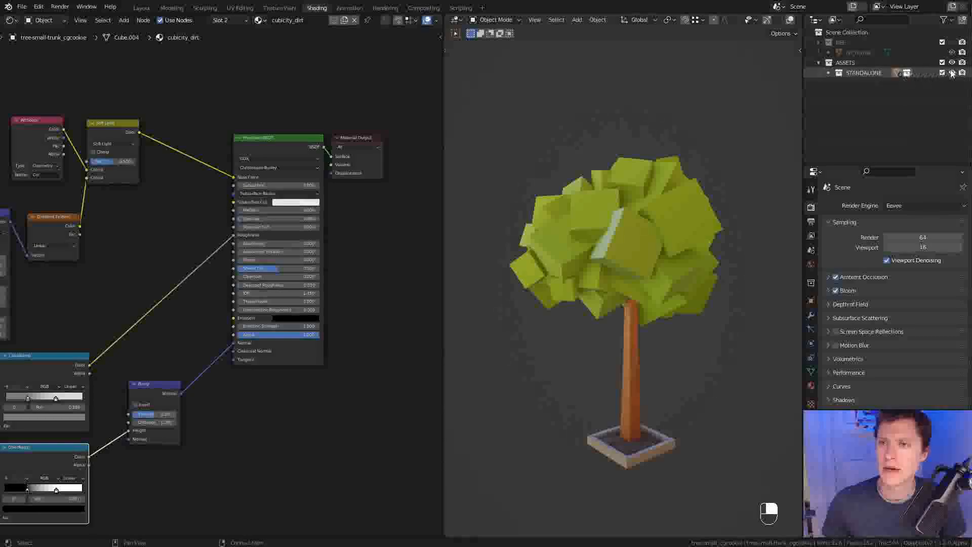
{"action": "left_click", "coordinate": [829, 73]}
{"action": "left_click", "coordinate": [952, 83]}
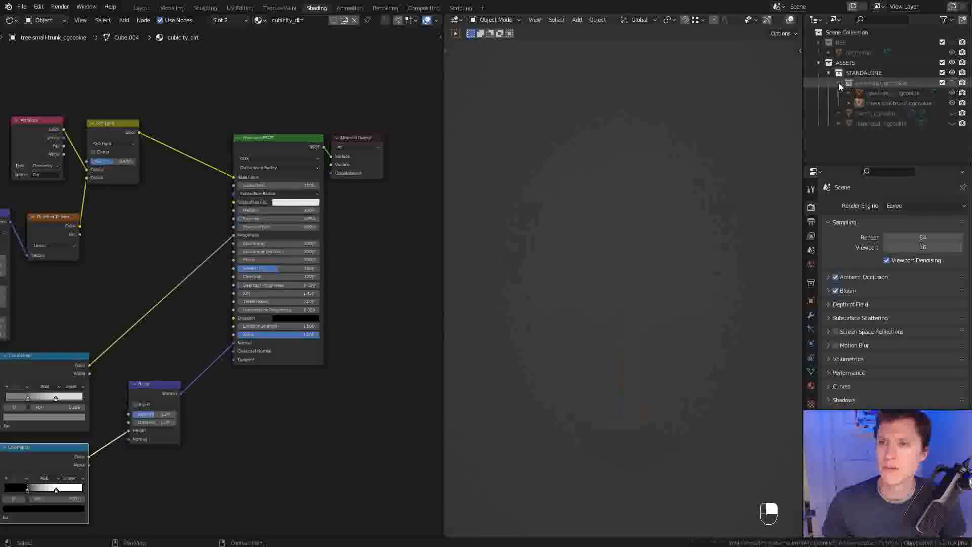
{"action": "left_click", "coordinate": [839, 83]}
{"action": "left_click", "coordinate": [953, 42]}
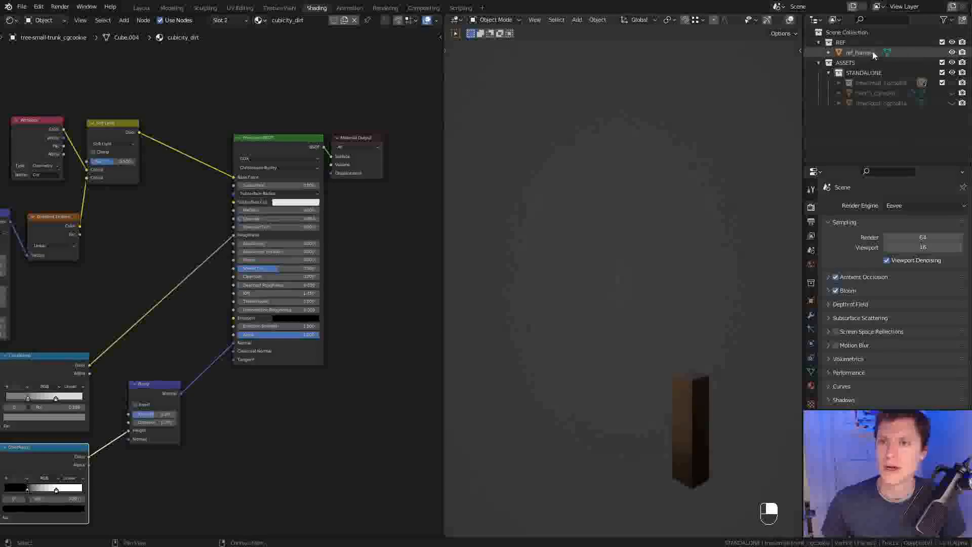
Remove the material slot from the ref_human block
{"action": "left_click", "coordinate": [874, 51]}
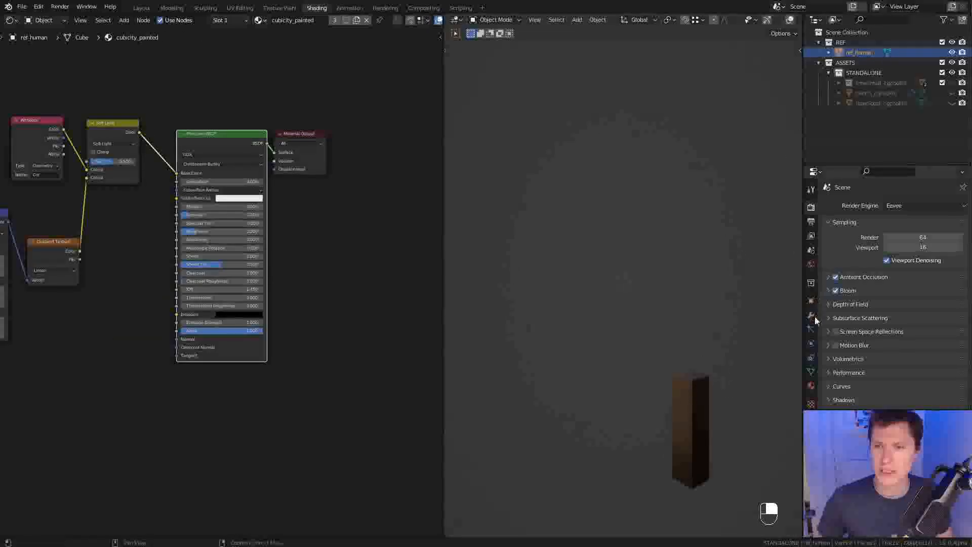
{"action": "left_click", "coordinate": [811, 385]}
{"action": "left_click", "coordinate": [962, 216]}
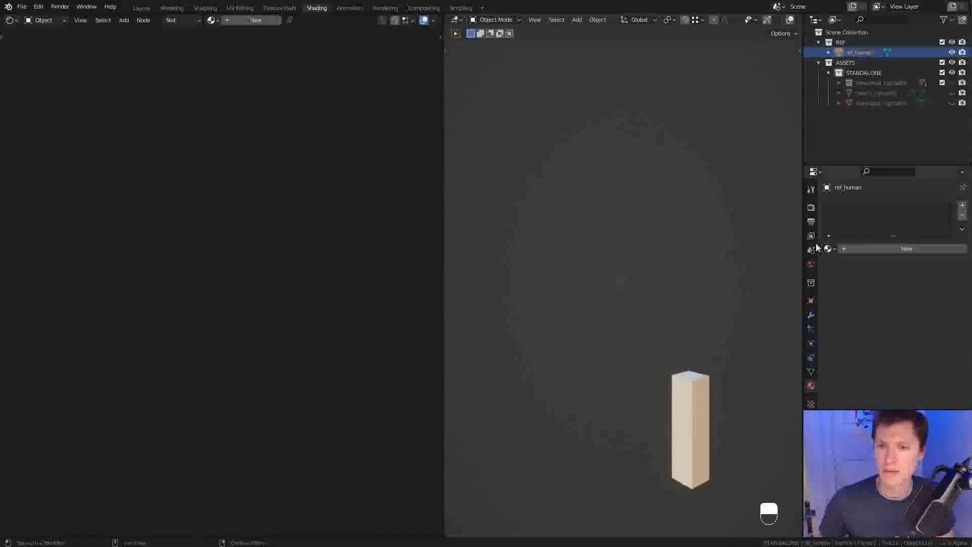
Go to the Modeling workspace, put ref_human in Object Mode and set the viewport's solid lighting to Studio
{"action": "left_click", "coordinate": [172, 8]}
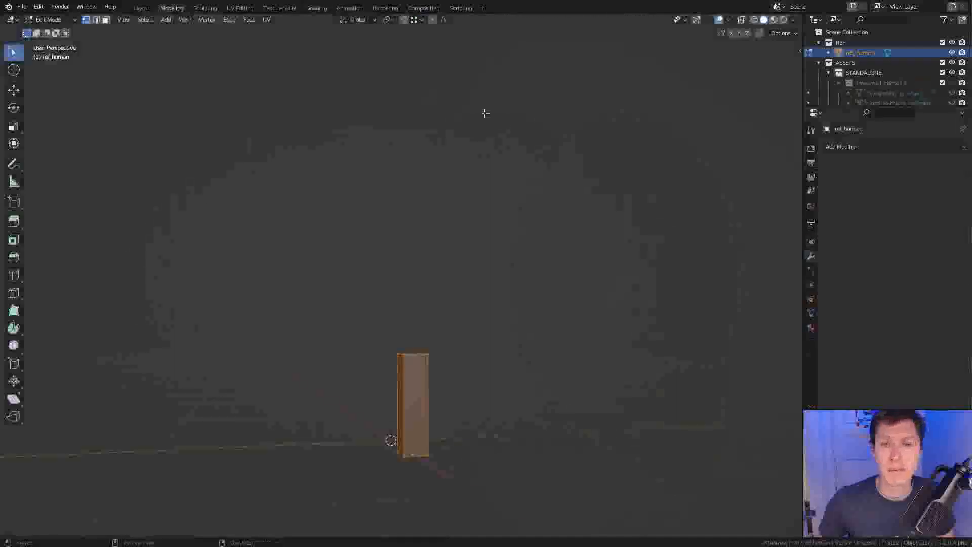
{"action": "middle_click_drag", "start_coordinate": [410, 210], "coordinate": [667, 116]}
{"action": "key", "text": "Tab"}
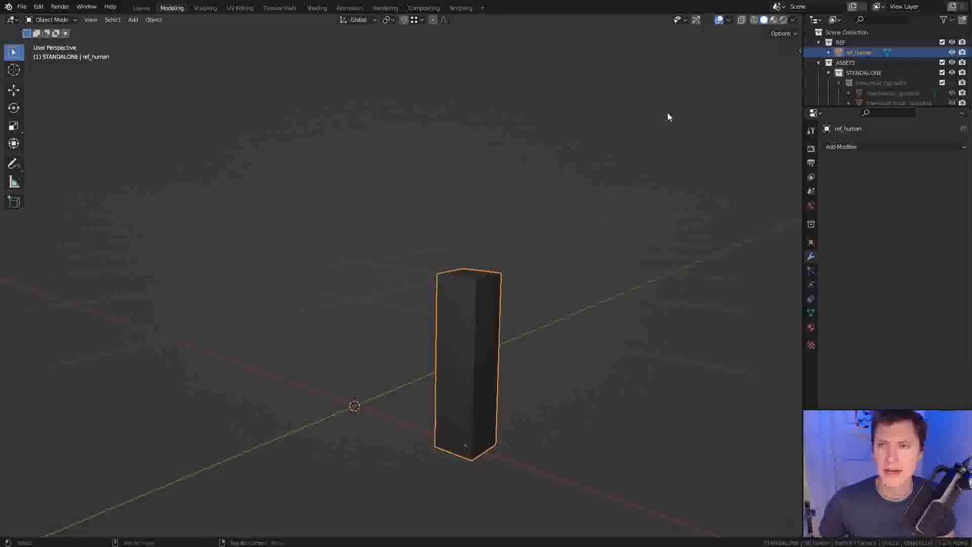
{"action": "left_click", "coordinate": [793, 21]}
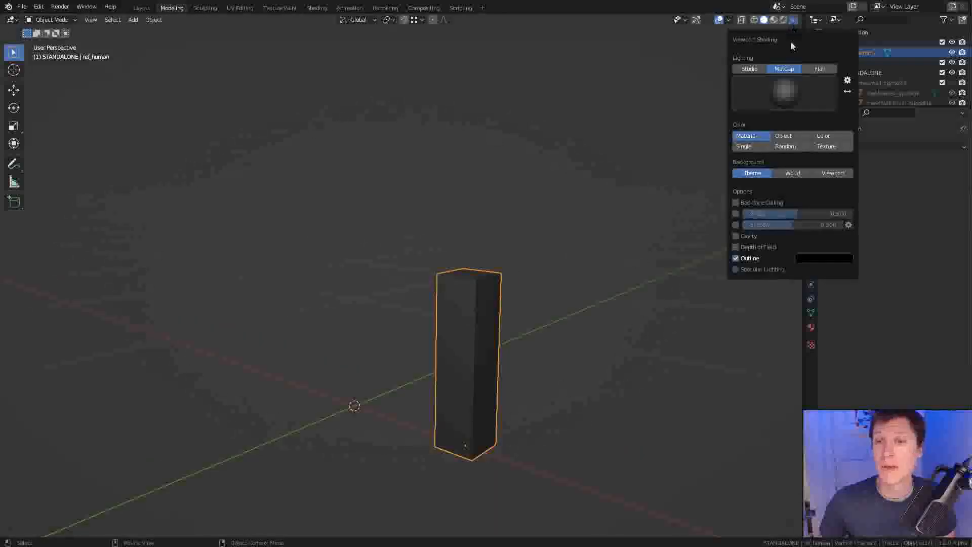
{"action": "left_click", "coordinate": [749, 68]}
Duplicate the ref_human block and clear the copy's location so it sits at the world origin
{"action": "middle_click_drag", "start_coordinate": [470, 222], "coordinate": [547, 218]}
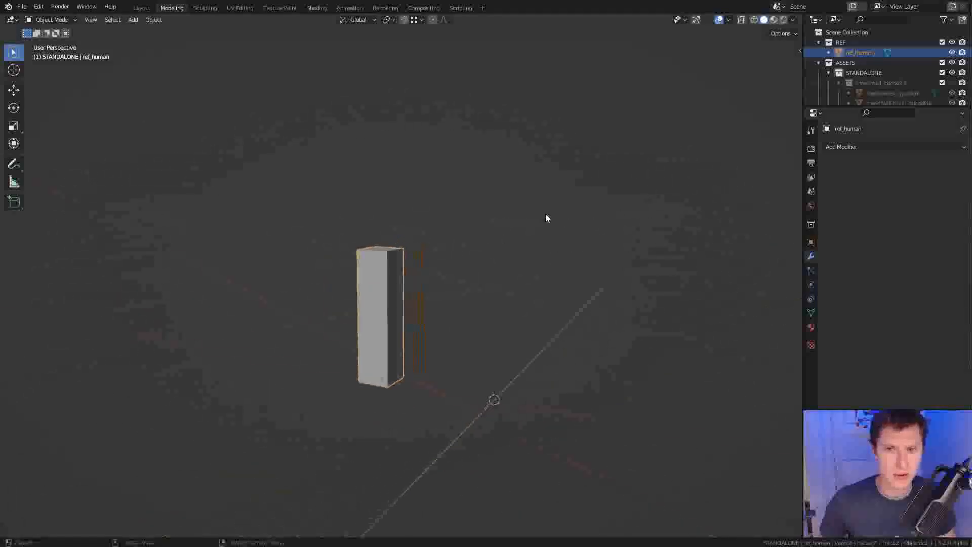
{"action": "key", "text": "shift+d"}
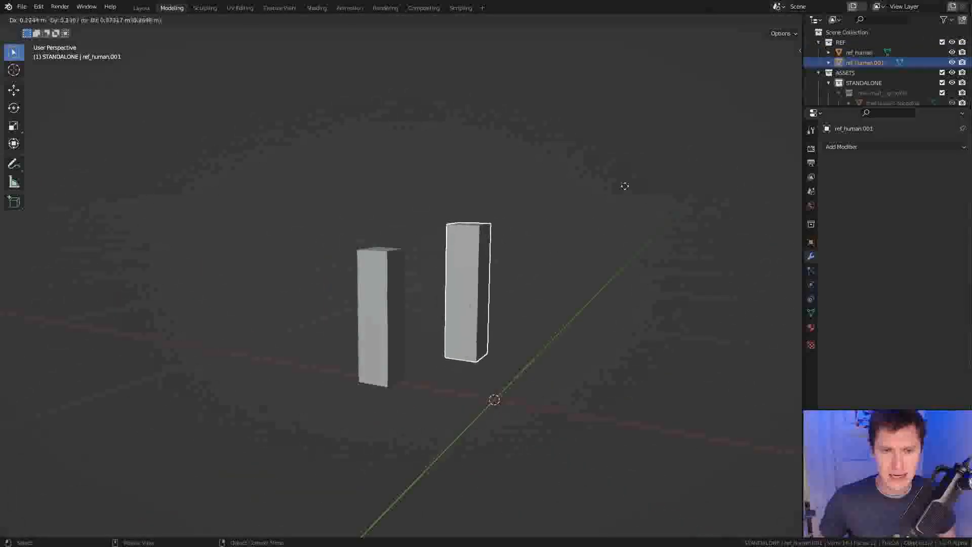
{"action": "left_click", "coordinate": [624, 185]}
{"action": "key", "text": "alt+g"}
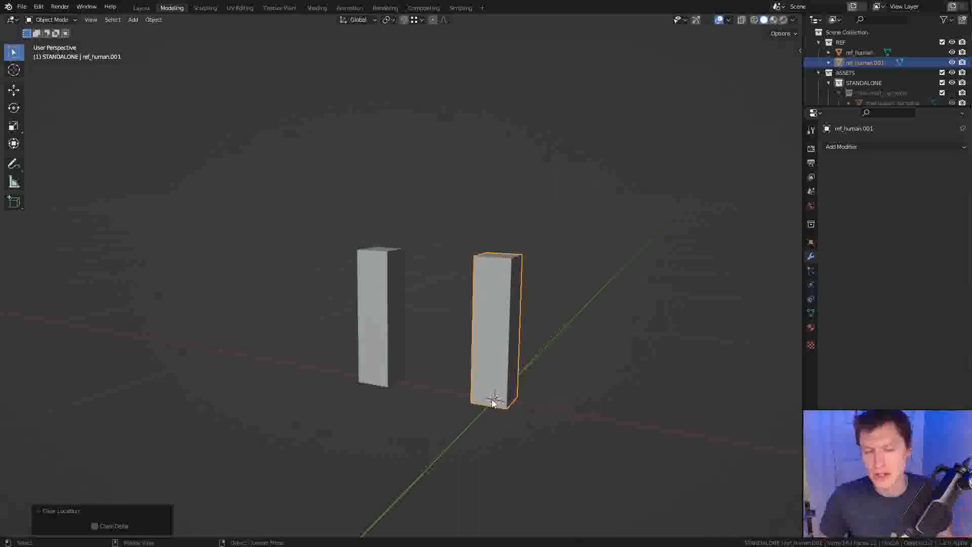
Scale the duplicated block up uniformly by about 1.56
{"action": "middle_click_drag", "start_coordinate": [579, 344], "coordinate": [428, 282]}
{"action": "key", "text": "s"}
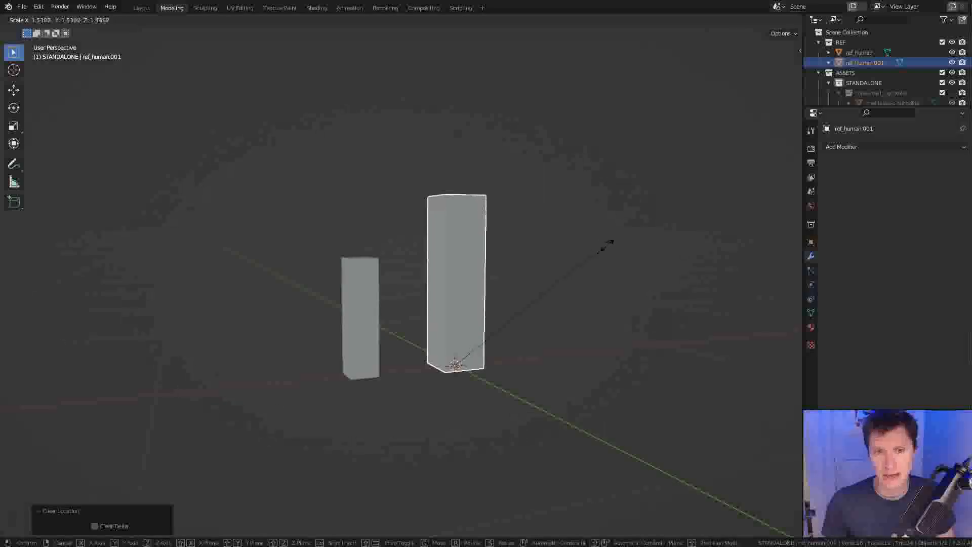
{"action": "left_click", "coordinate": [580, 258]}
{"action": "middle_click_drag", "start_coordinate": [580, 258], "coordinate": [545, 271]}
Widen the duplicated block along X by about 2.45, plus a further 1.12
{"action": "key", "text": "s"}
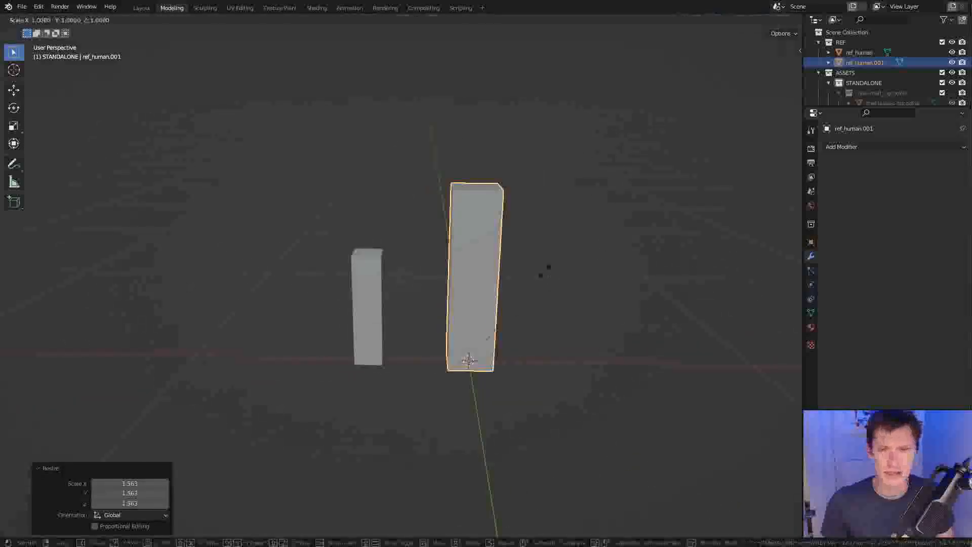
{"action": "key", "text": "x"}
{"action": "left_click", "coordinate": [693, 240]}
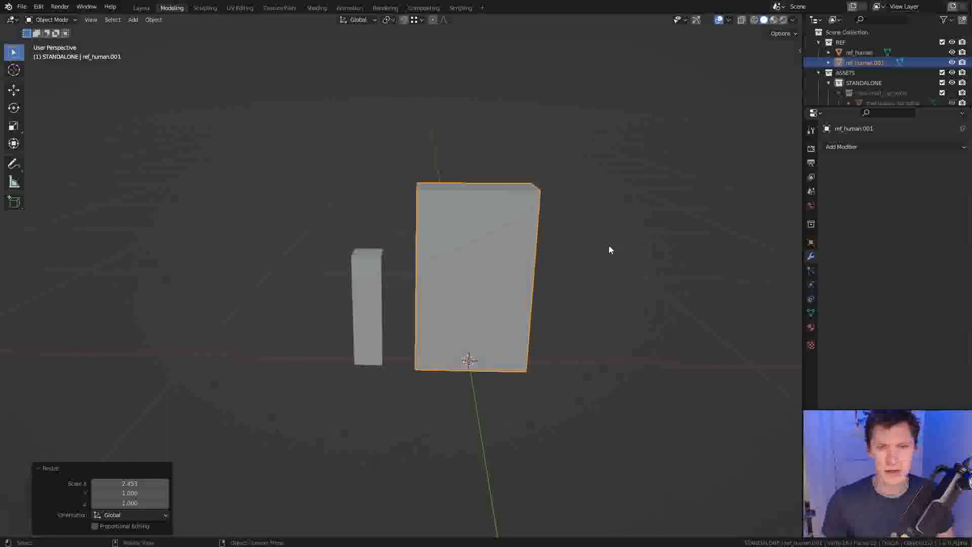
{"action": "key", "text": "s"}
{"action": "key", "text": "x"}
{"action": "left_click", "coordinate": [639, 235]}
Deepen the duplicated block along Y by about 2.3 and widen it along X by about 1.12
{"action": "middle_click_drag", "start_coordinate": [645, 236], "coordinate": [545, 251]}
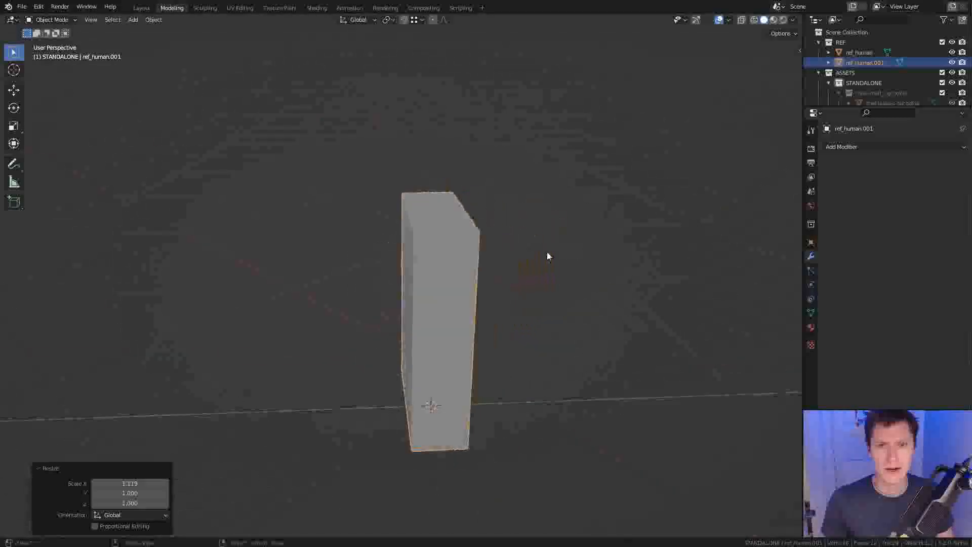
{"action": "key", "text": "s"}
{"action": "key", "text": "y"}
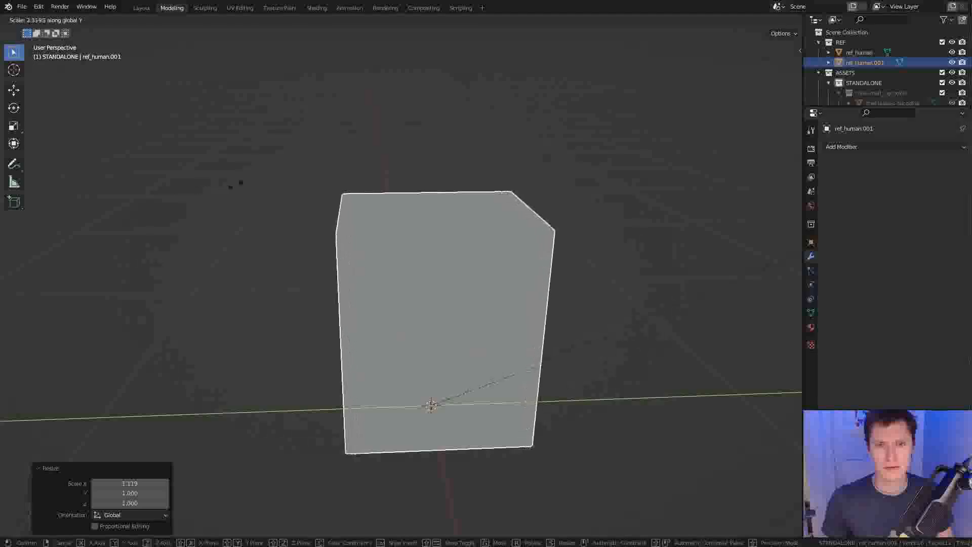
{"action": "left_click", "coordinate": [239, 213]}
{"action": "scroll", "coordinate": [381, 205], "scroll_direction": "down", "scroll_amount": 2}
{"action": "middle_click_drag", "start_coordinate": [381, 204], "coordinate": [477, 190]}
{"action": "key", "text": "s"}
{"action": "key", "text": "x"}
{"action": "left_click", "coordinate": [543, 190]}
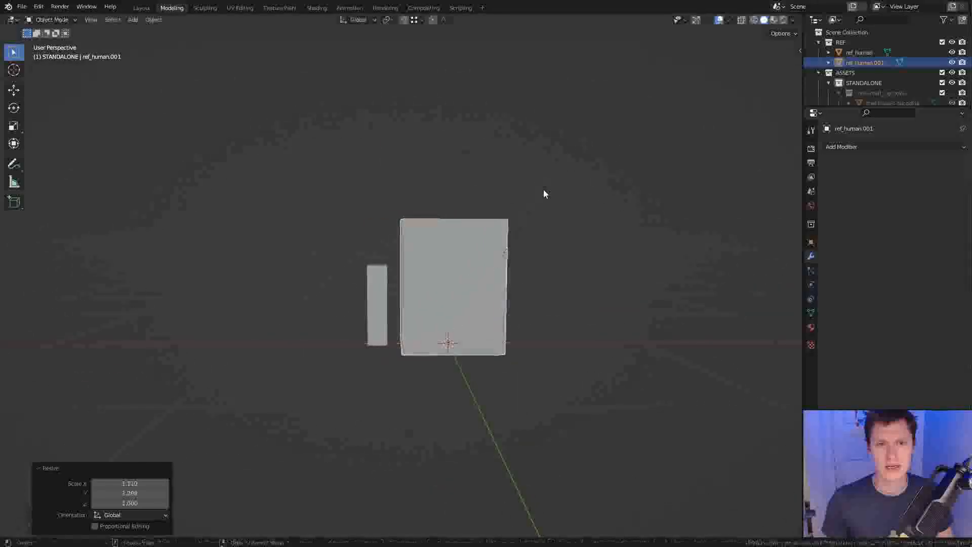
{"action": "scroll", "coordinate": [516, 223], "scroll_direction": "up", "scroll_amount": 2}
{"action": "middle_click_drag", "start_coordinate": [515, 232], "coordinate": [537, 237]}
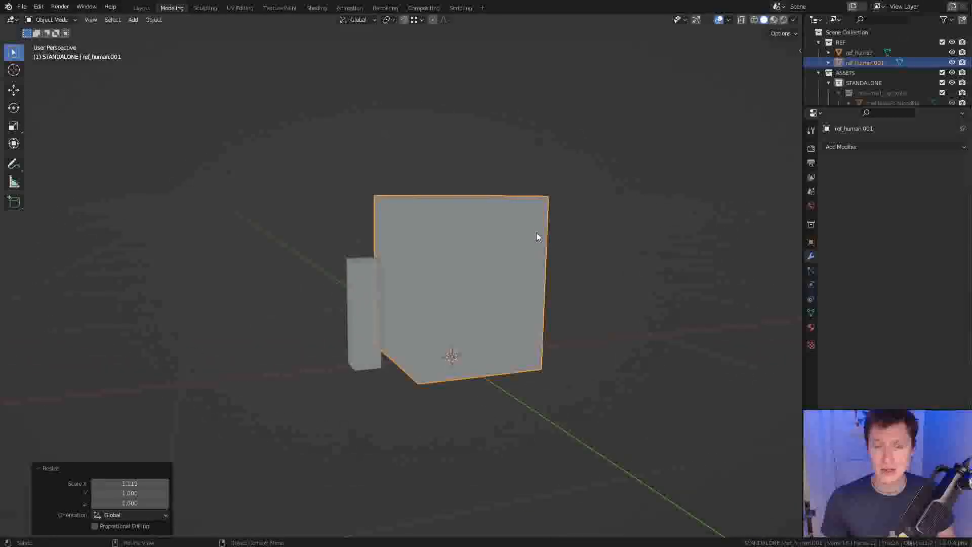
Turn on the Screencast Keys display and close its settings
{"action": "key", "text": "n"}
{"action": "left_click", "coordinate": [798, 56]}
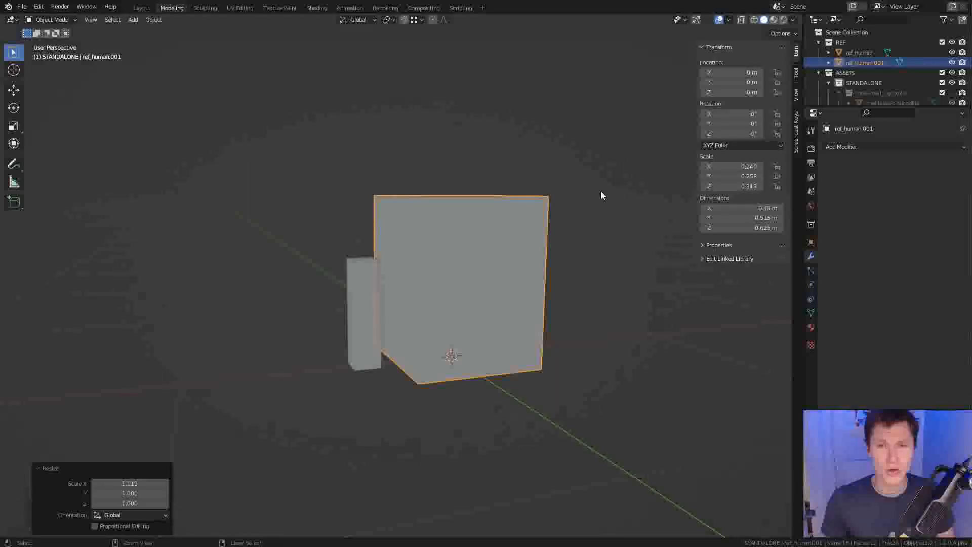
{"action": "key", "text": "ctrl+a"}
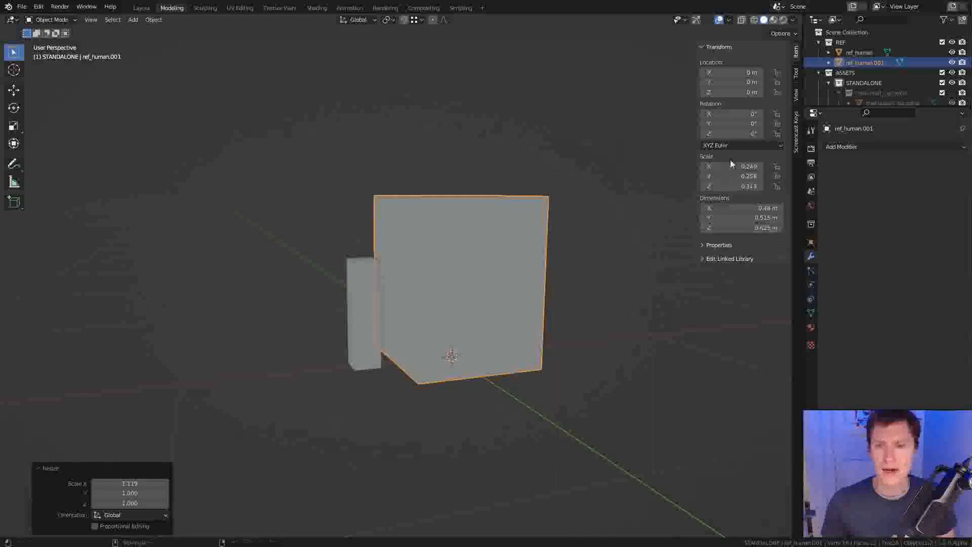
{"action": "left_click", "coordinate": [795, 117]}
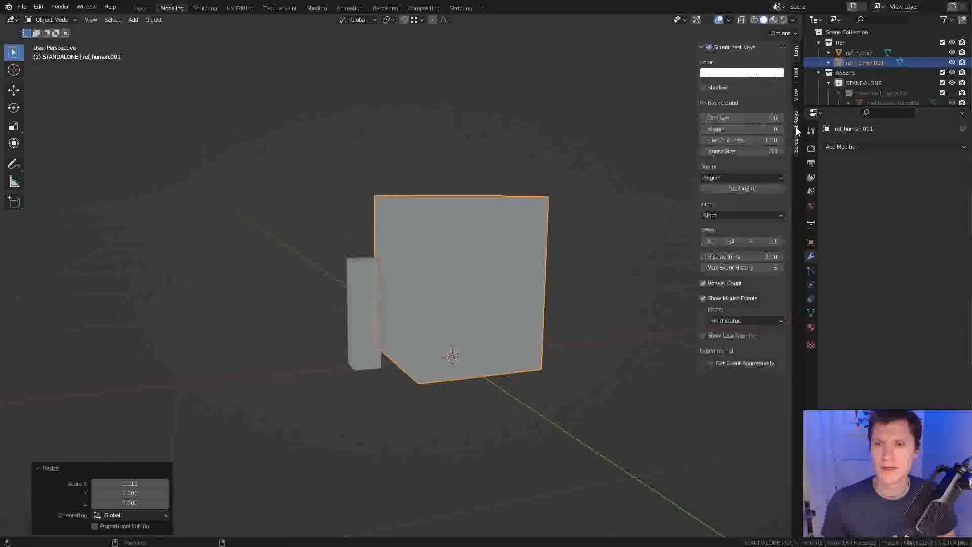
{"action": "left_click", "coordinate": [710, 48]}
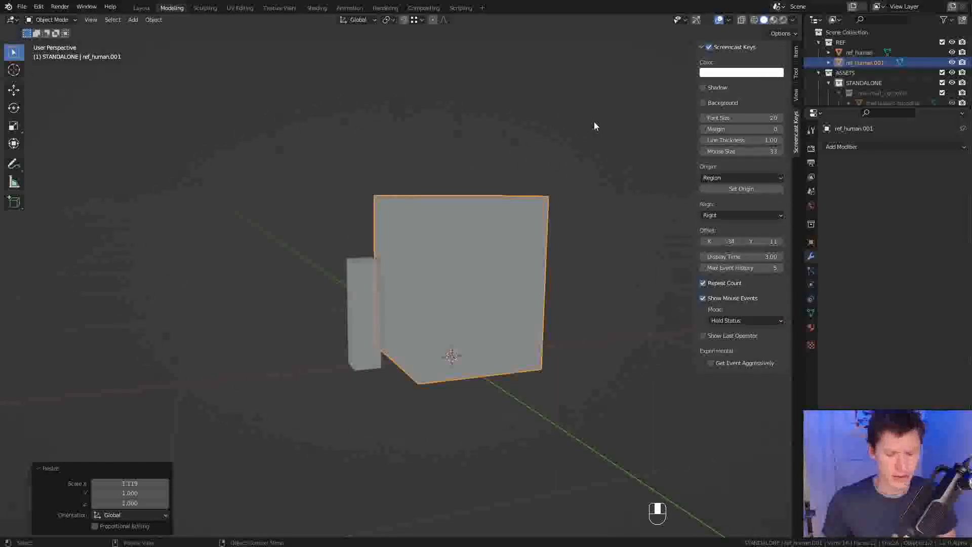
{"action": "key", "text": "n"}
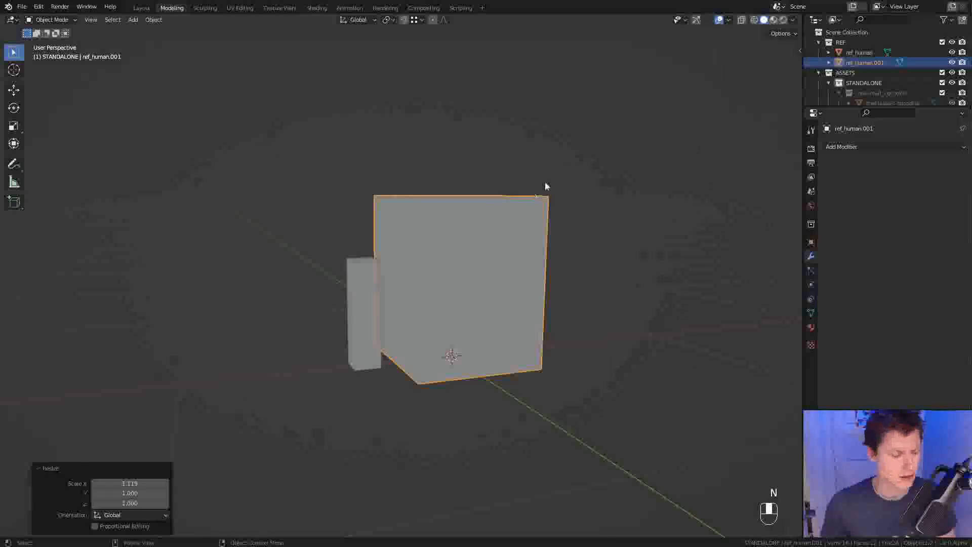
Apply the duplicated block's scale and put it in Edit Mode
{"action": "key", "text": "ctrl+a"}
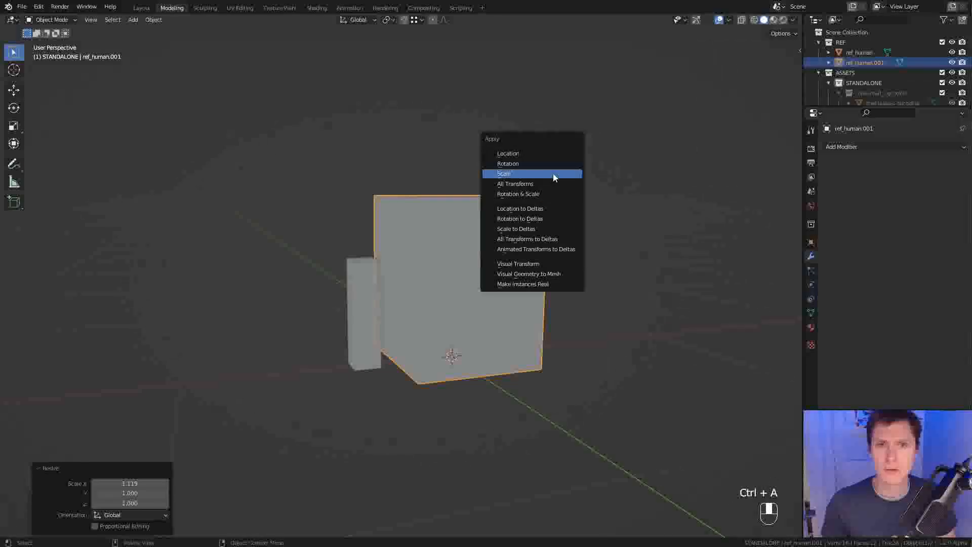
{"action": "left_click", "coordinate": [553, 173]}
{"action": "middle_click_drag", "start_coordinate": [608, 196], "coordinate": [601, 179], "text": "ctrl"}
{"action": "key", "text": "Tab"}
{"action": "middle_click_drag", "start_coordinate": [501, 247], "coordinate": [478, 222]}
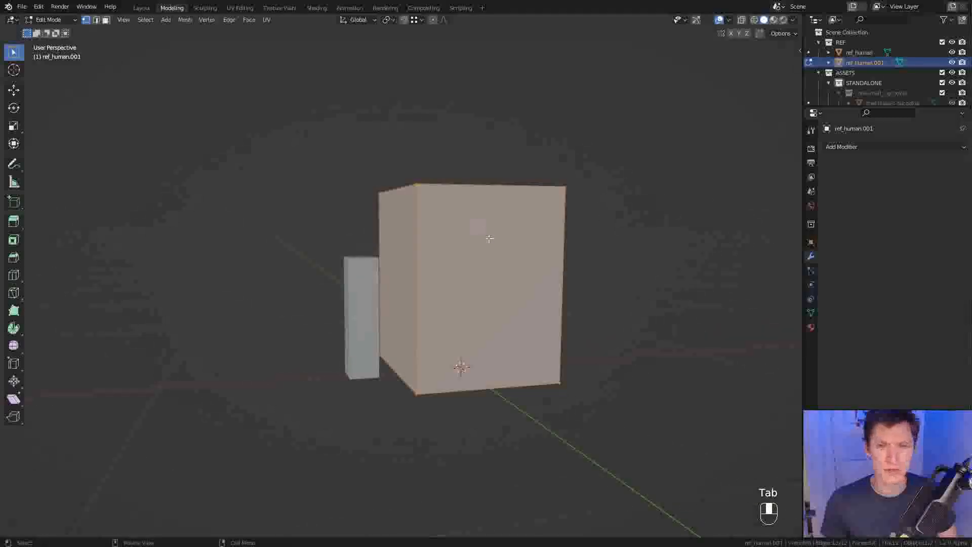
Add a horizontal loop cut around the block and slide it up towards the top as the door height
{"action": "key", "text": "ctrl+r"}
{"action": "left_click_drag", "start_coordinate": [417, 212], "coordinate": [419, 148]}
{"action": "middle_click_drag", "start_coordinate": [478, 266], "coordinate": [492, 264]}
{"action": "key", "text": "ctrl+z"}
{"action": "key", "text": "ctrl+z"}
Add two centred vertical loop cuts to the block's front and spread them apart along X by about 1.41
{"action": "key", "text": "ctrl+r"}
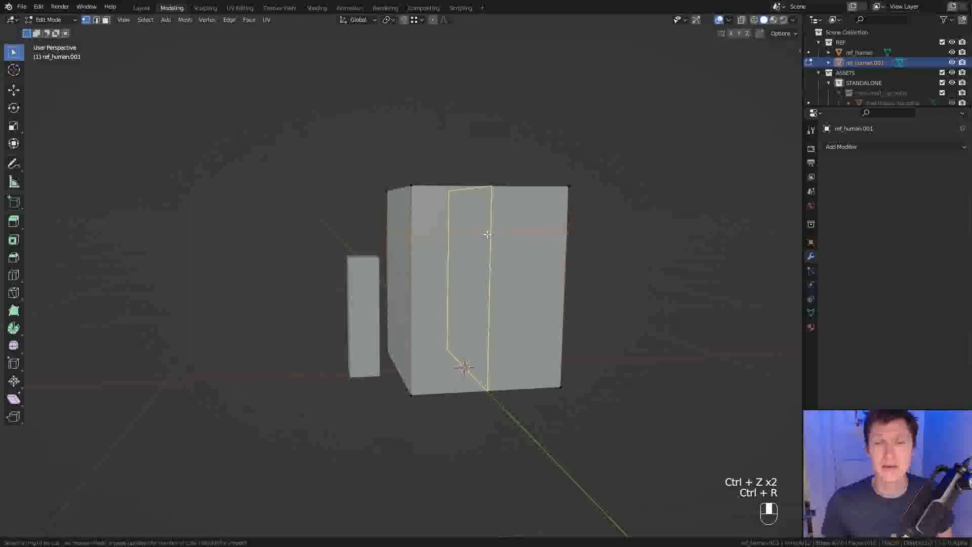
{"action": "scroll", "coordinate": [487, 234], "scroll_direction": "up", "scroll_amount": 1}
{"action": "left_click", "coordinate": [487, 234]}
{"action": "right_click", "coordinate": [493, 226]}
{"action": "middle_click_drag", "start_coordinate": [492, 226], "coordinate": [526, 236]}
{"action": "key", "text": "s"}
{"action": "key", "text": "x"}
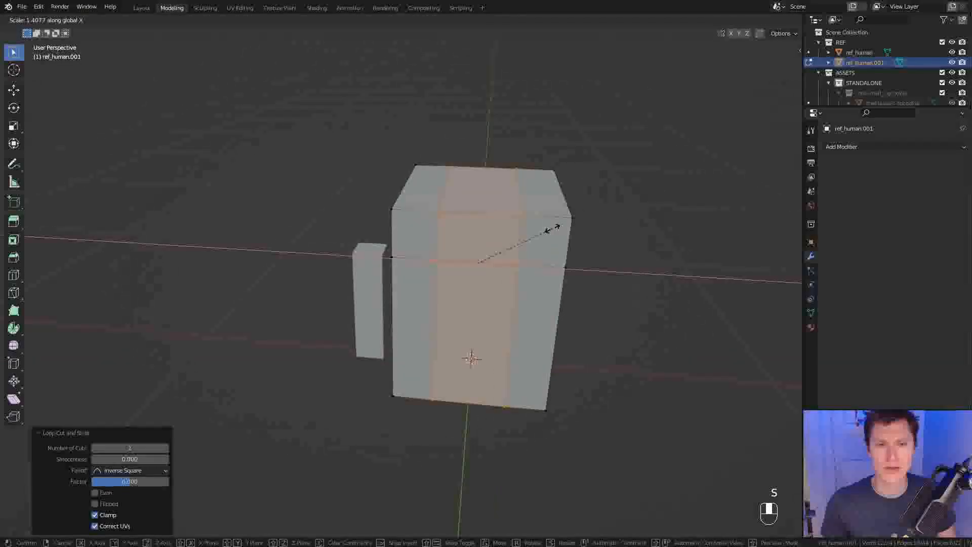
{"action": "left_click", "coordinate": [551, 227]}
Extrude the front door face inward about 0.041 m with Dissolve Orthogonal Edges enabled
{"action": "middle_click_drag", "start_coordinate": [552, 228], "coordinate": [560, 321]}
{"action": "key", "text": "3"}
{"action": "left_click", "coordinate": [479, 317]}
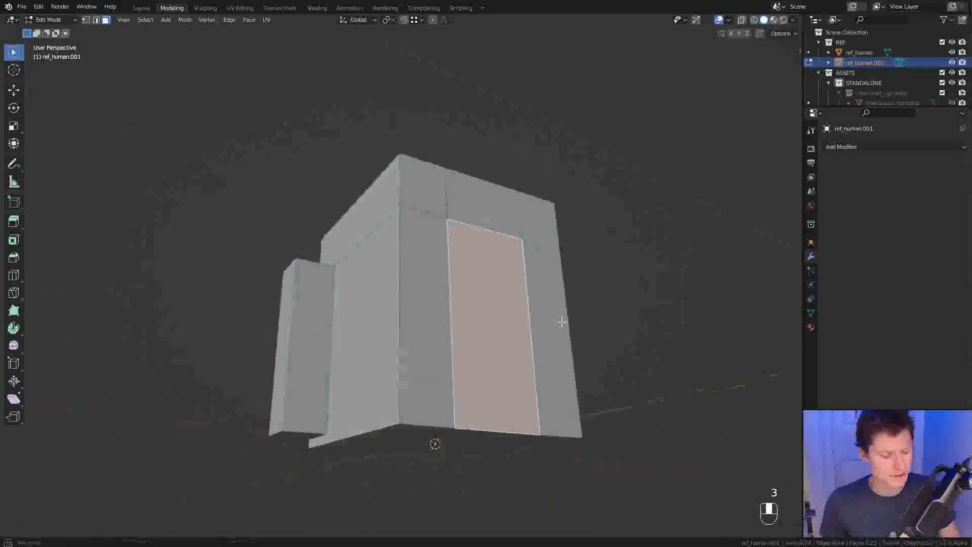
{"action": "key", "text": "e"}
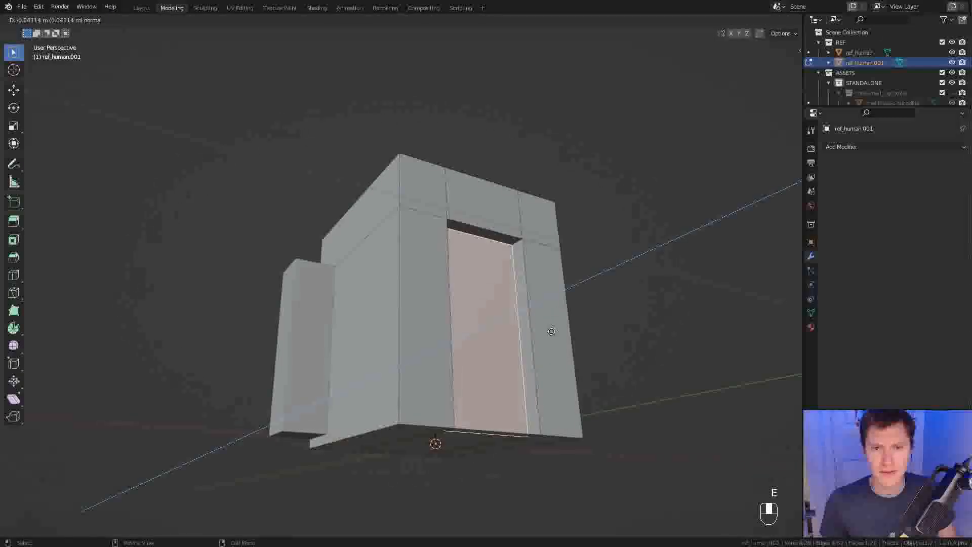
{"action": "left_click", "coordinate": [551, 331]}
{"action": "middle_click_drag", "start_coordinate": [552, 331], "coordinate": [465, 402]}
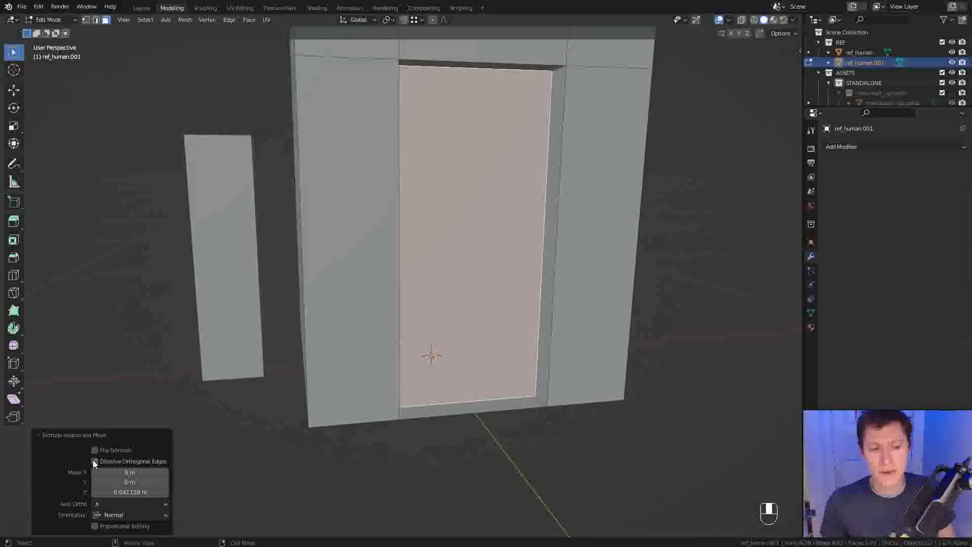
{"action": "left_click", "coordinate": [94, 462]}
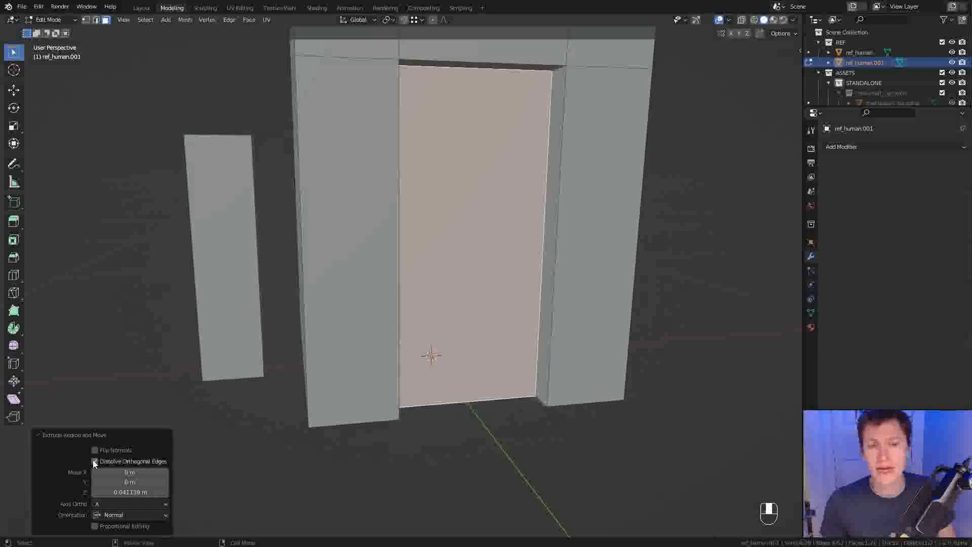
Delete the faces on the underside of the block
{"action": "middle_click_drag", "start_coordinate": [405, 324], "coordinate": [428, 311]}
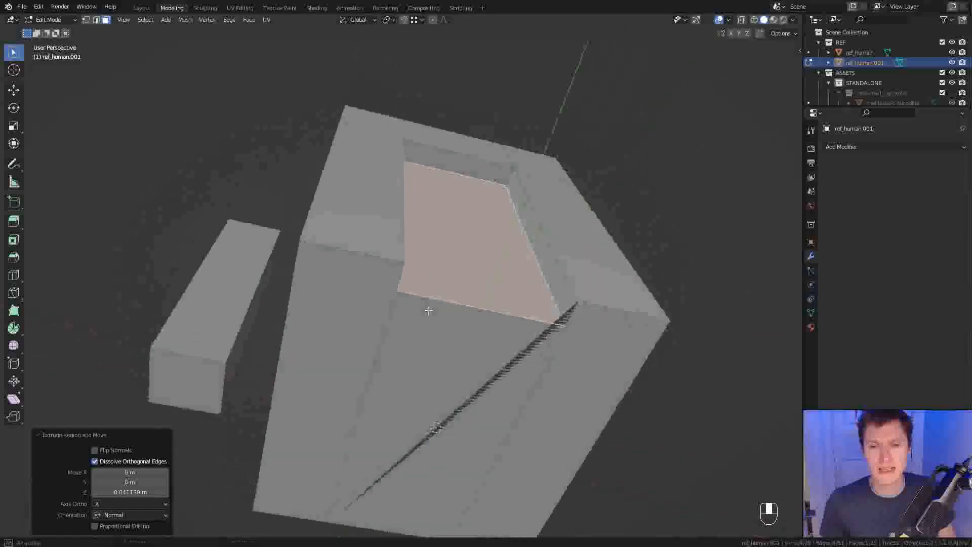
{"action": "left_click", "coordinate": [347, 336]}
{"action": "left_click", "coordinate": [427, 371], "text": "shift"}
{"action": "left_click", "coordinate": [571, 372], "text": "shift"}
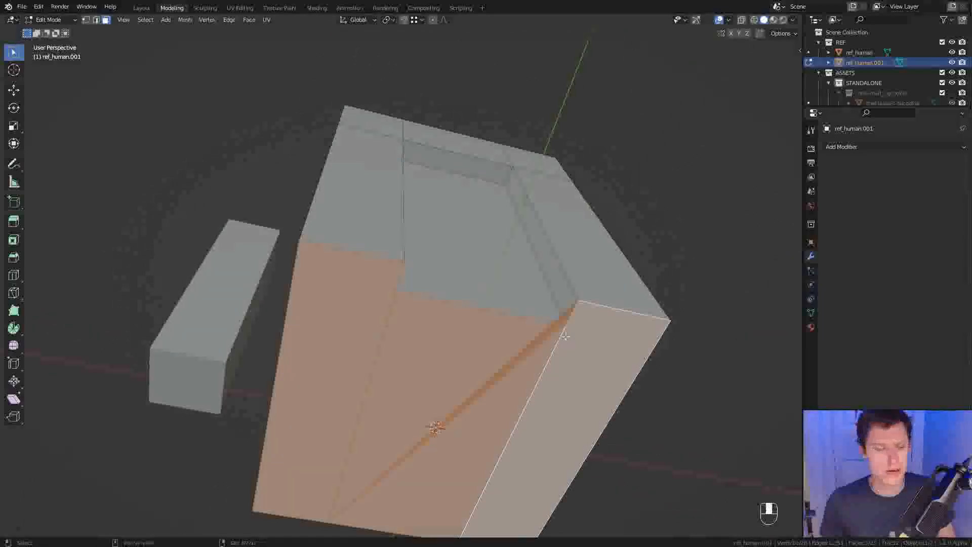
{"action": "key", "text": "c"}
{"action": "key", "text": "x"}
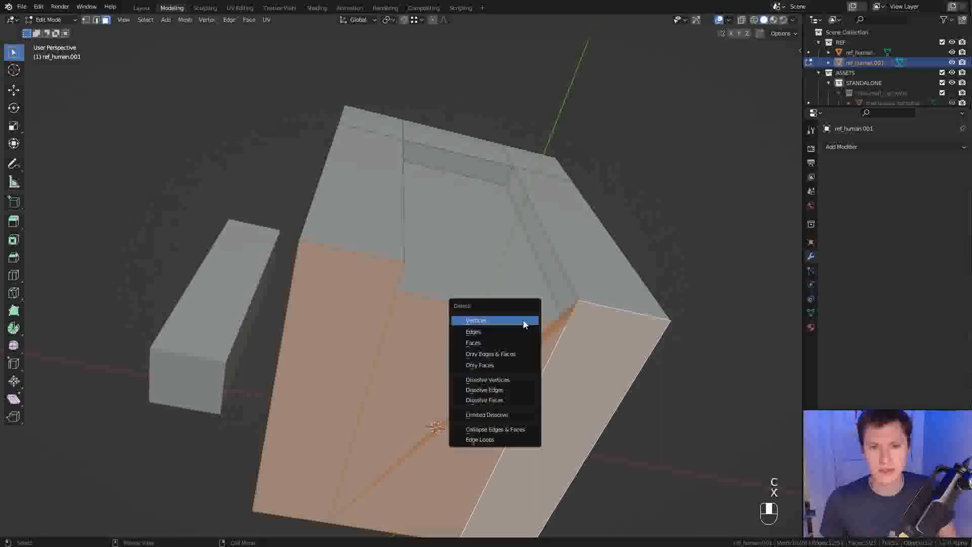
{"action": "left_click", "coordinate": [507, 340]}
Try to fill across the open underside of the block, then undo the fills
{"action": "middle_click_drag", "start_coordinate": [546, 344], "coordinate": [525, 321]}
{"action": "key", "text": "2"}
{"action": "key", "text": "f"}
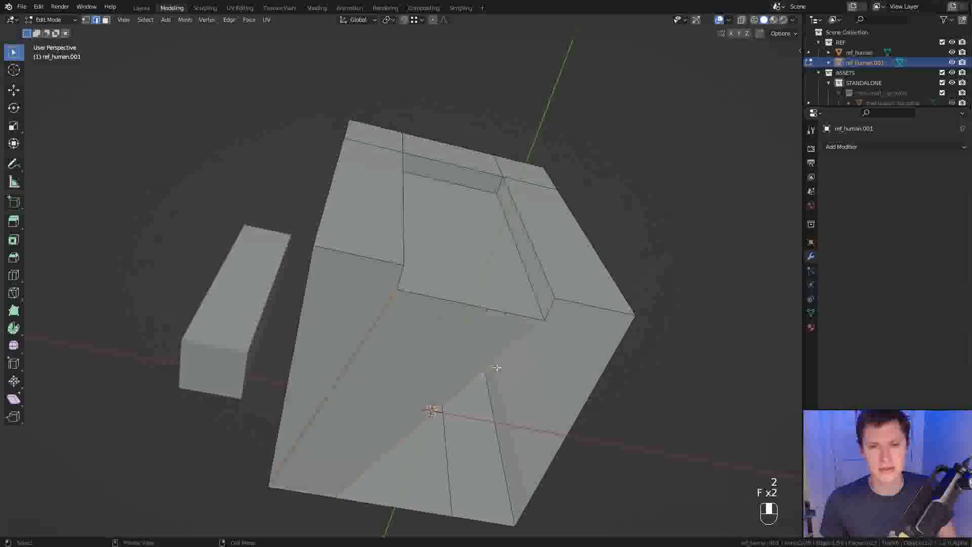
{"action": "middle_click_drag", "start_coordinate": [576, 348], "coordinate": [434, 201]}
{"action": "key", "text": "ctrl+z"}
{"action": "key", "text": "ctrl+z"}
{"action": "scroll", "coordinate": [504, 305], "scroll_direction": "down", "scroll_amount": 3}
Lower the block's rear top edge by about 0.10 m along Z to slope the roof
{"action": "key", "text": "1"}
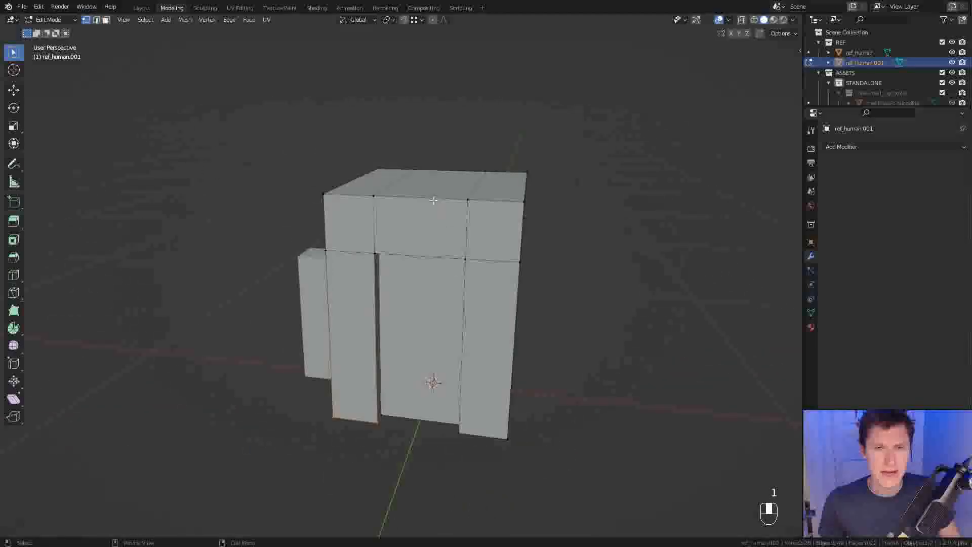
{"action": "key", "text": "2"}
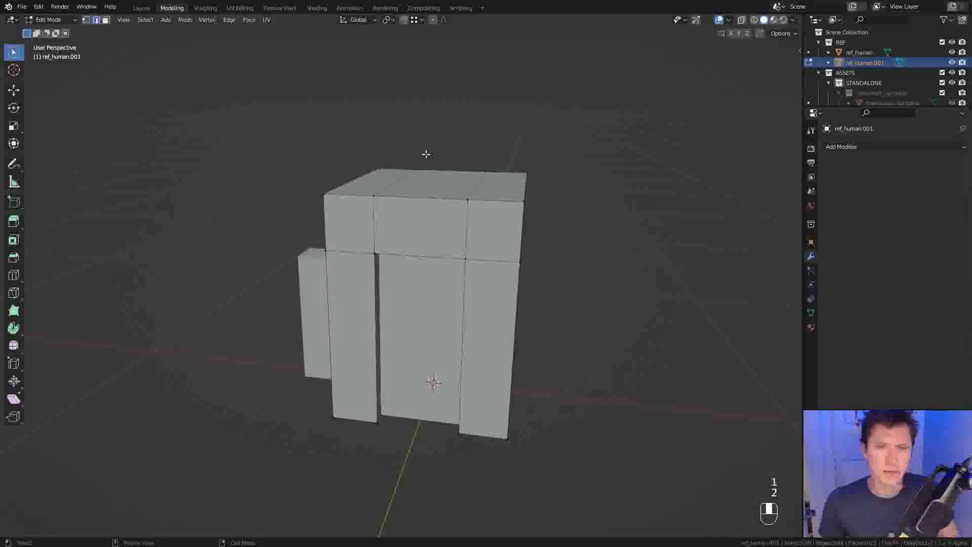
{"action": "middle_click_drag", "start_coordinate": [412, 165], "coordinate": [411, 162]}
{"action": "left_click", "coordinate": [413, 167]}
{"action": "left_click", "coordinate": [508, 172], "text": "ctrl"}
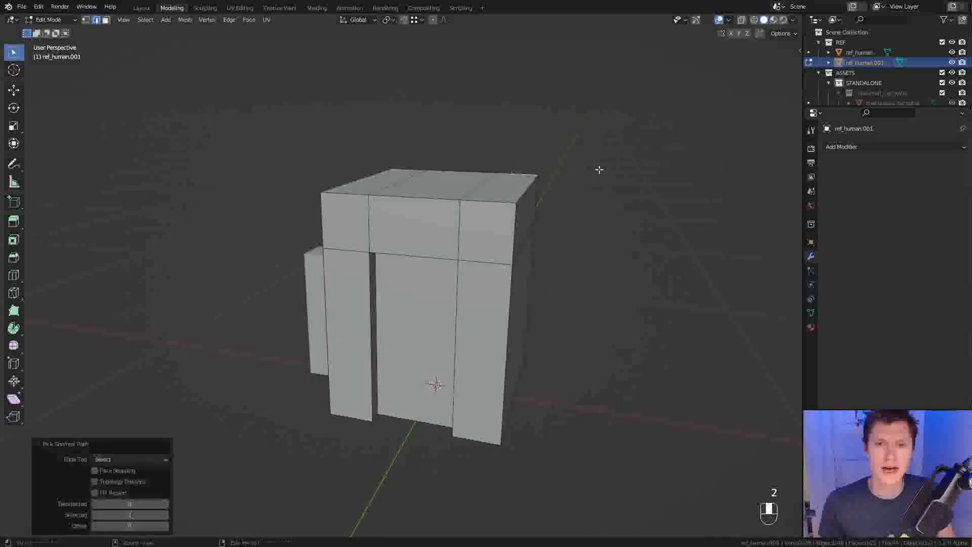
{"action": "middle_click_drag", "start_coordinate": [599, 169], "coordinate": [564, 165]}
{"action": "key", "text": "g"}
{"action": "key", "text": "z"}
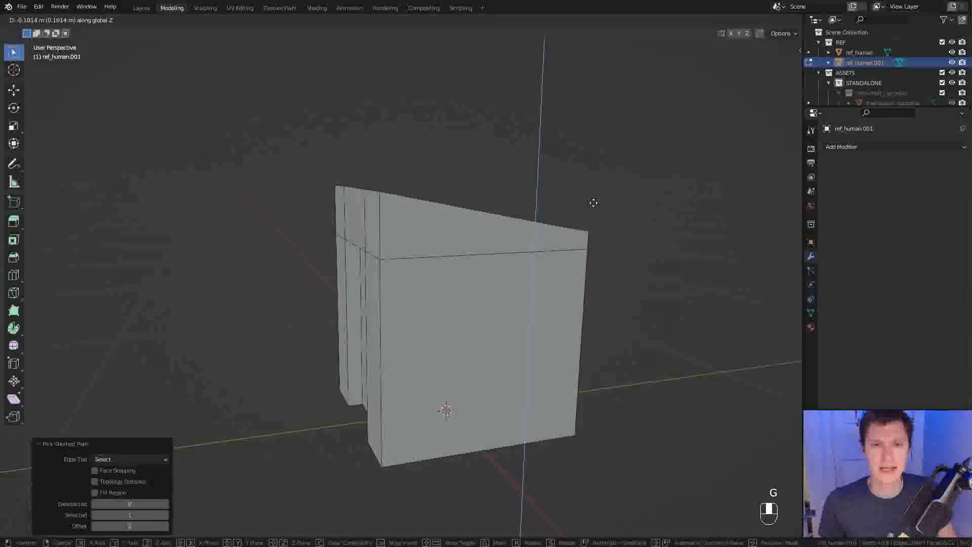
{"action": "left_click", "coordinate": [593, 204]}
{"action": "middle_click_drag", "start_coordinate": [592, 204], "coordinate": [555, 229]}
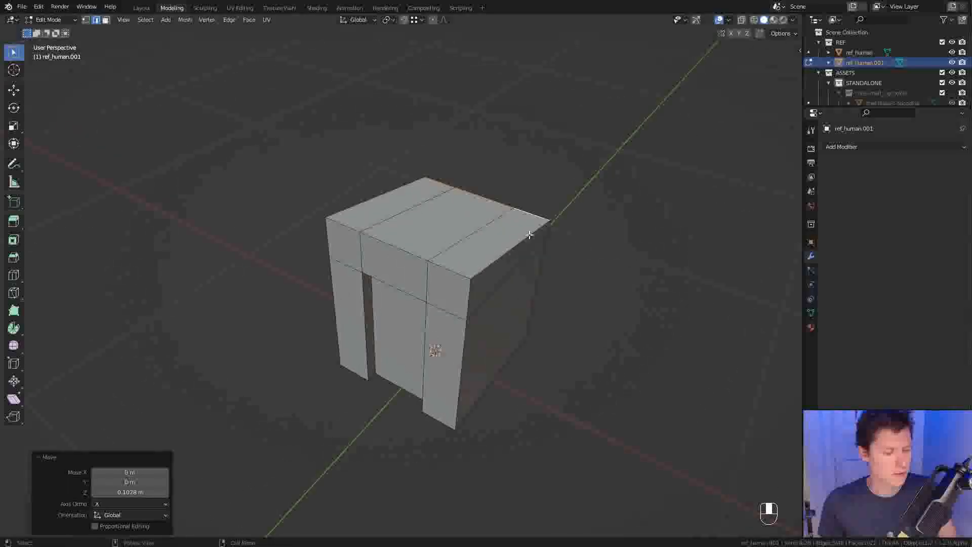
Select the four corner vertices of the sloped roof and duplicate them in place
{"action": "key", "text": "1"}
{"action": "left_click", "coordinate": [327, 219], "text": "shift"}
{"action": "left_click", "coordinate": [432, 176], "text": "shift"}
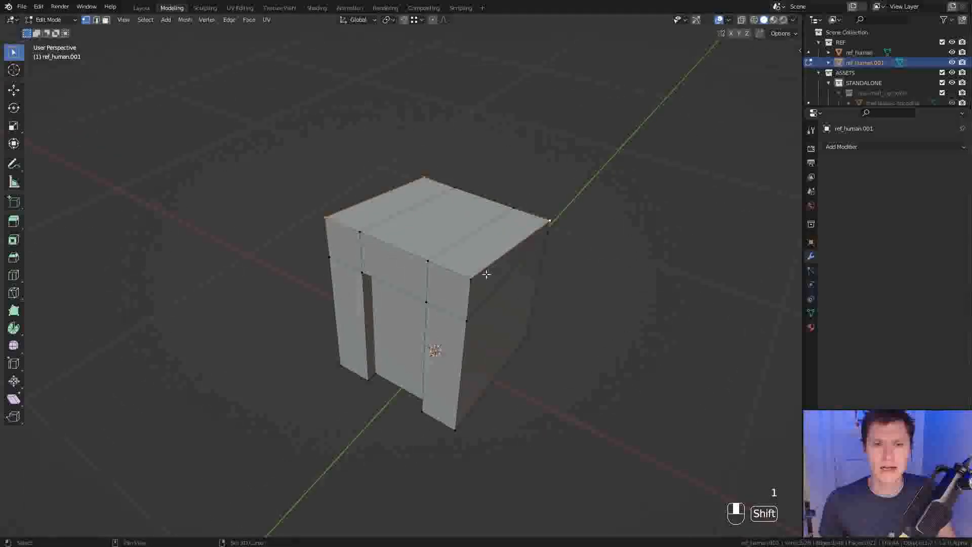
{"action": "middle_click_drag", "start_coordinate": [487, 274], "coordinate": [462, 281]}
{"action": "middle_click_drag", "start_coordinate": [557, 193], "coordinate": [525, 202], "text": "ctrl"}
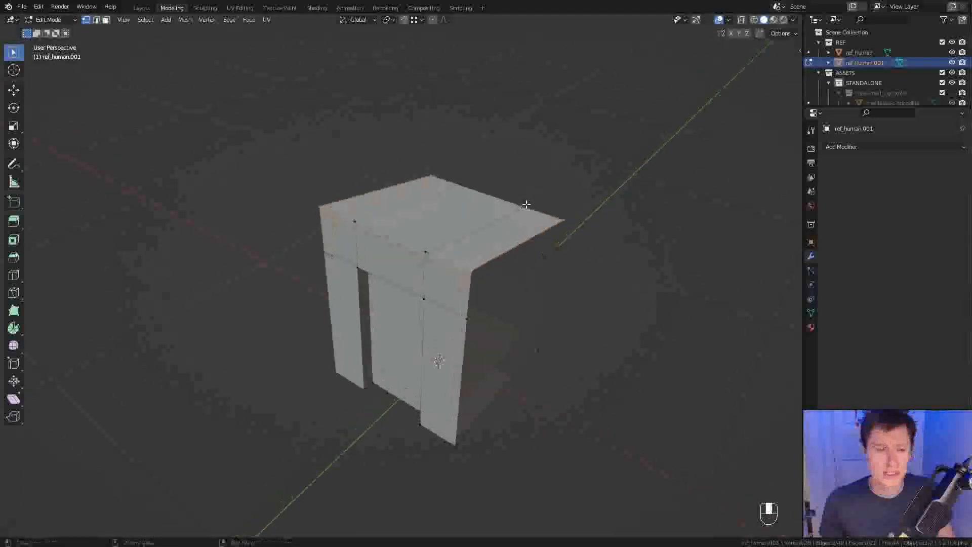
{"action": "key", "text": "shift+d"}
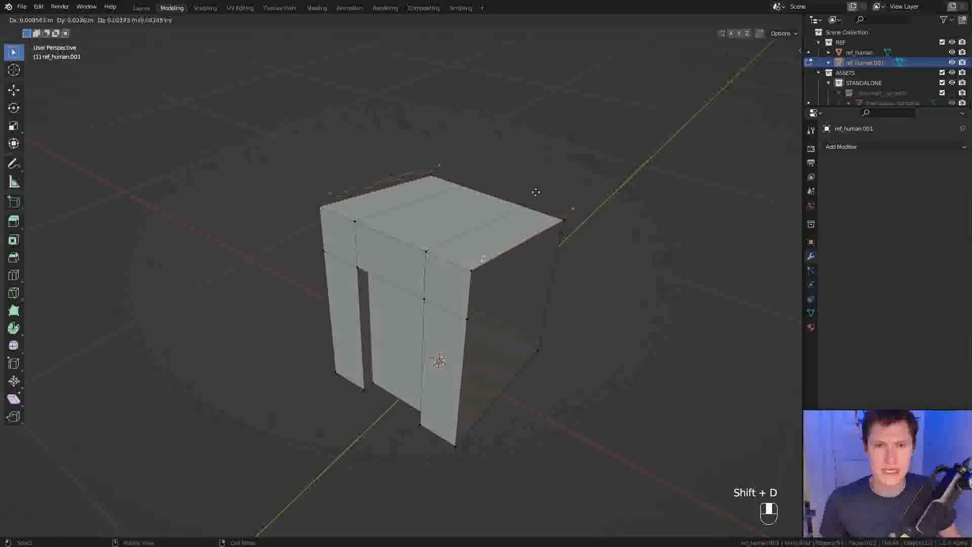
{"action": "right_click", "coordinate": [540, 184]}
Scale the four duplicated corners outward beyond the walls and fill them with a single overhanging roof face
{"action": "key", "text": "s"}
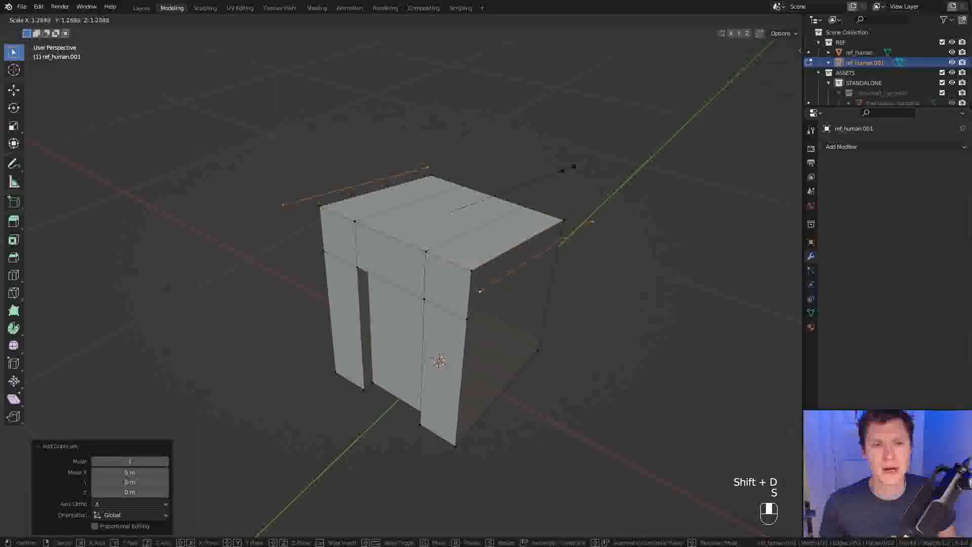
{"action": "left_click", "coordinate": [562, 181]}
{"action": "key", "text": "f"}
{"action": "middle_click_drag", "start_coordinate": [557, 214], "coordinate": [499, 226]}
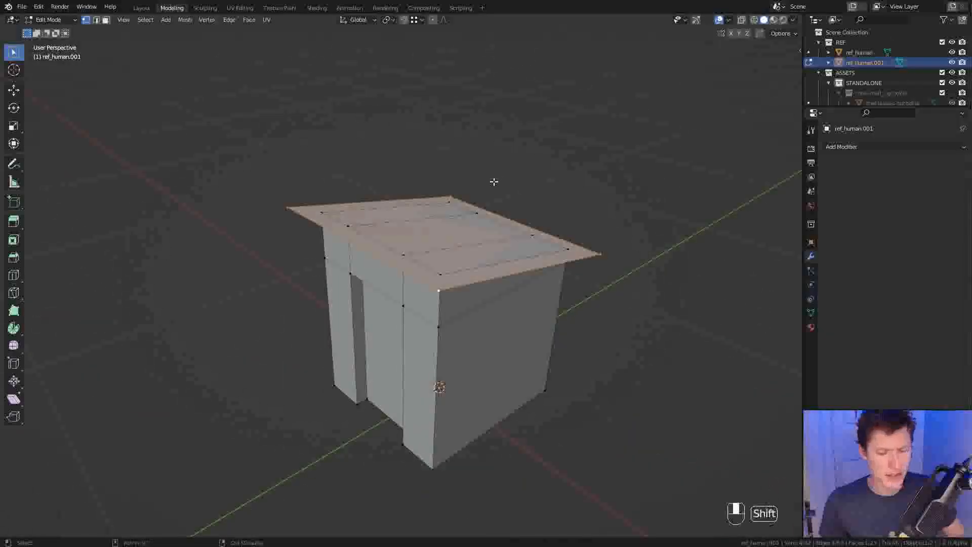
Isolate the overhanging roof face by hiding the unselected geometry and divide it with 12 evenly spaced loop cuts
{"action": "key", "text": "shift+h"}
{"action": "middle_click_drag", "start_coordinate": [495, 182], "coordinate": [393, 221]}
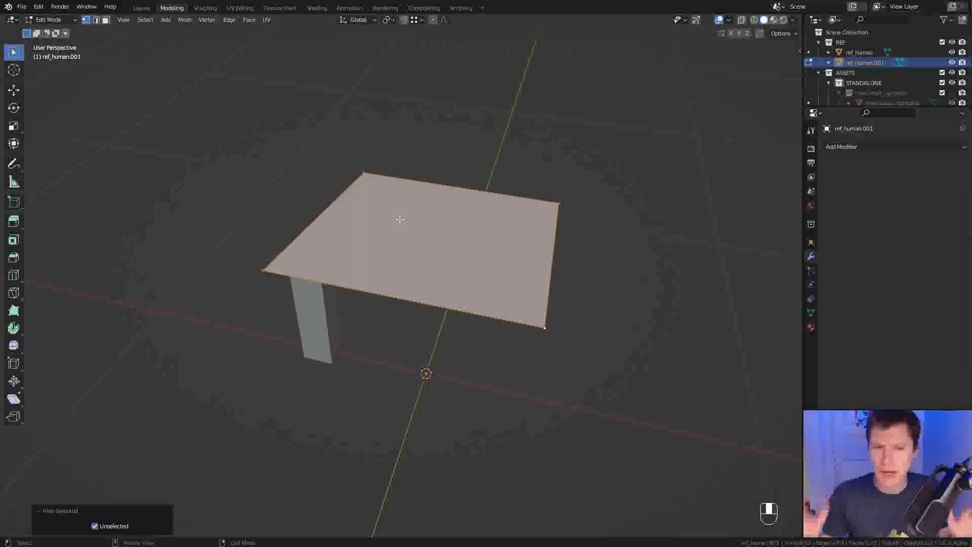
{"action": "key", "text": "ctrl+r"}
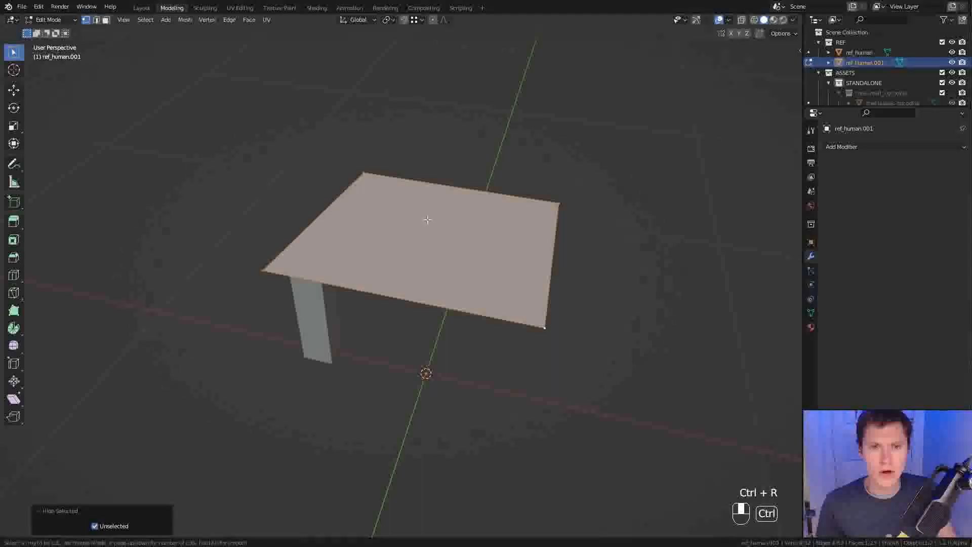
{"action": "scroll", "coordinate": [450, 191], "scroll_direction": "up", "scroll_amount": 5}
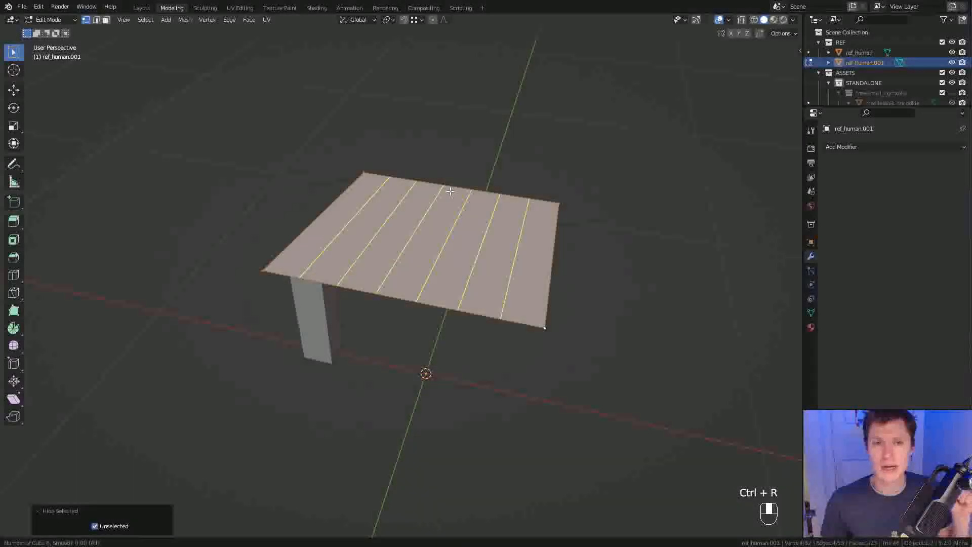
{"action": "left_click", "coordinate": [450, 191]}
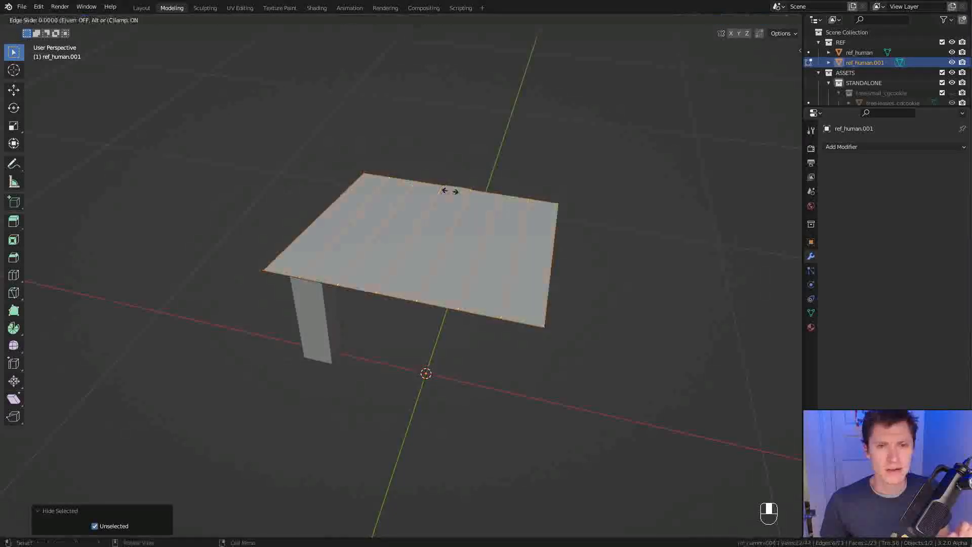
{"action": "right_click", "coordinate": [445, 196]}
{"action": "left_click", "coordinate": [127, 449]}
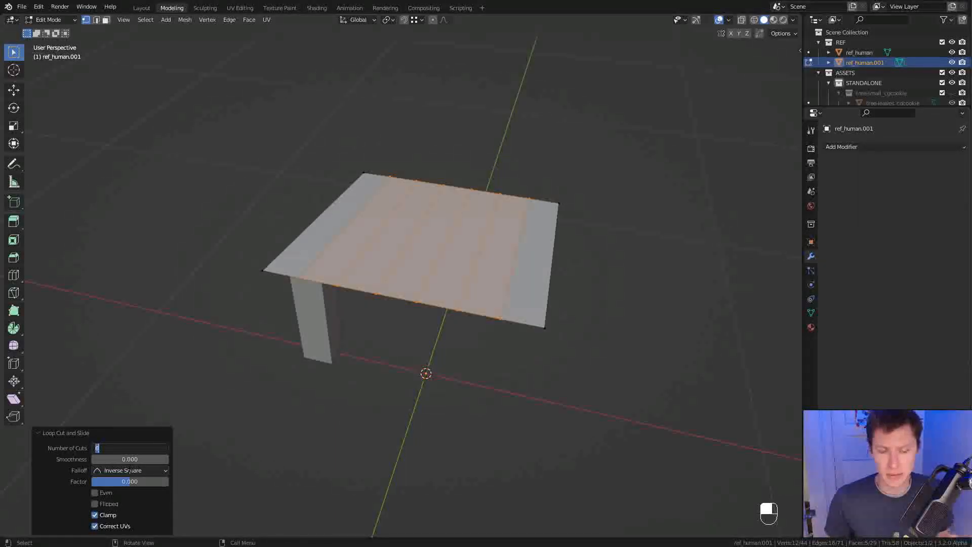
{"action": "key", "text": "Return"}
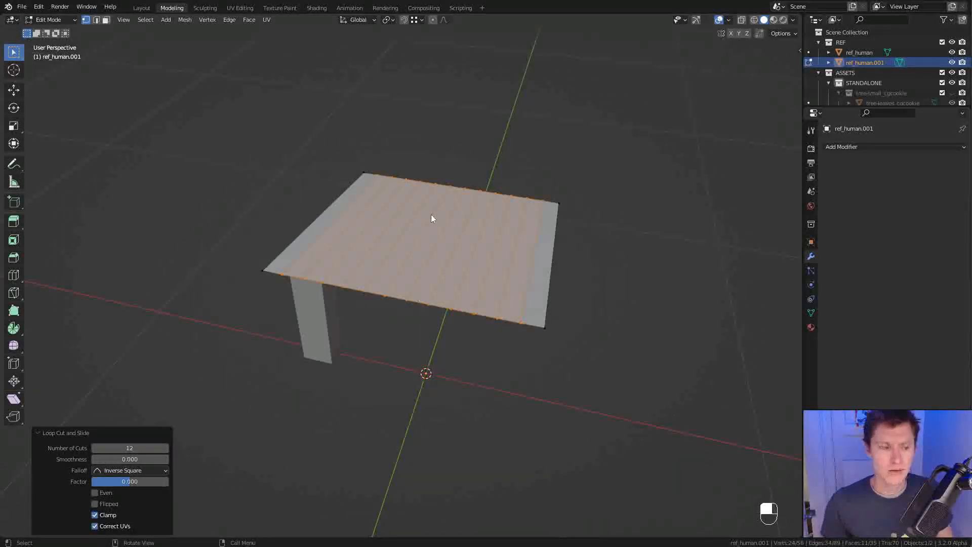
Select every other strip edge of the roof, including the outer edge, and raise them about 0.023 m along Z to form corrugations
{"action": "key", "text": "2"}
{"action": "middle_click_drag", "start_coordinate": [381, 199], "coordinate": [342, 214]}
{"action": "left_click", "coordinate": [332, 213]}
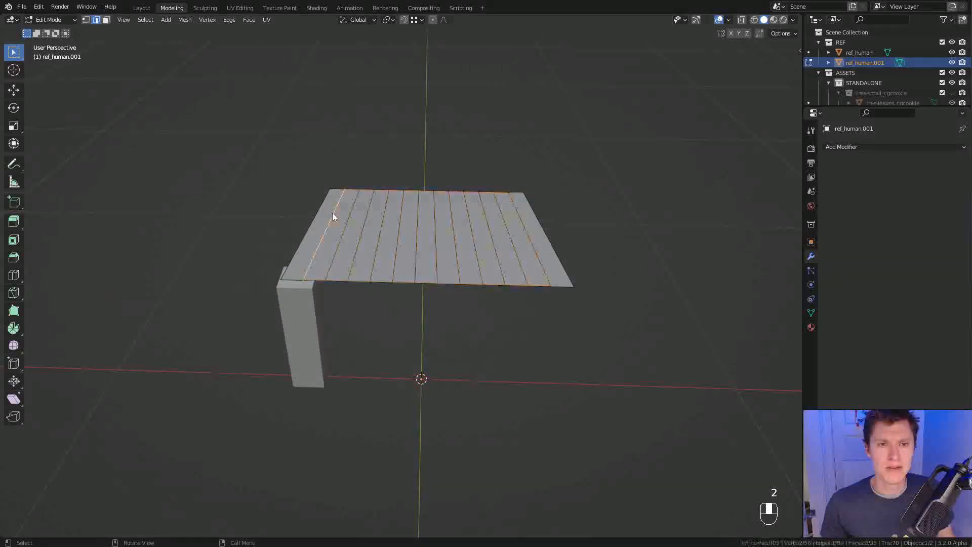
{"action": "left_click", "coordinate": [367, 214], "text": "shift"}
{"action": "left_click", "coordinate": [396, 213], "text": "shift"}
{"action": "left_click", "coordinate": [435, 214], "text": "shift"}
{"action": "left_click", "coordinate": [468, 214], "text": "shift"}
{"action": "left_click", "coordinate": [539, 211], "text": "shift"}
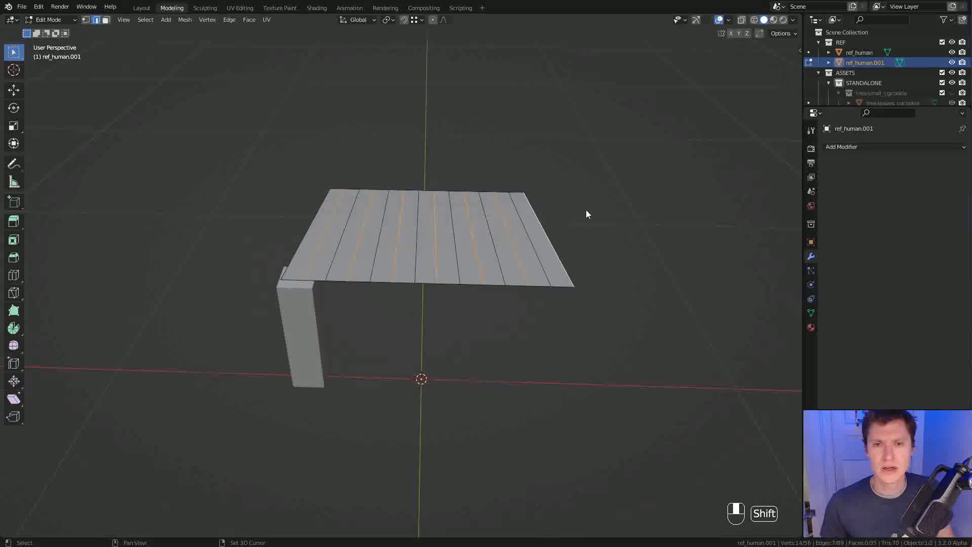
{"action": "middle_click_drag", "start_coordinate": [654, 192], "coordinate": [567, 196]}
{"action": "key", "text": "g"}
{"action": "key", "text": "z"}
{"action": "left_click", "coordinate": [599, 221]}
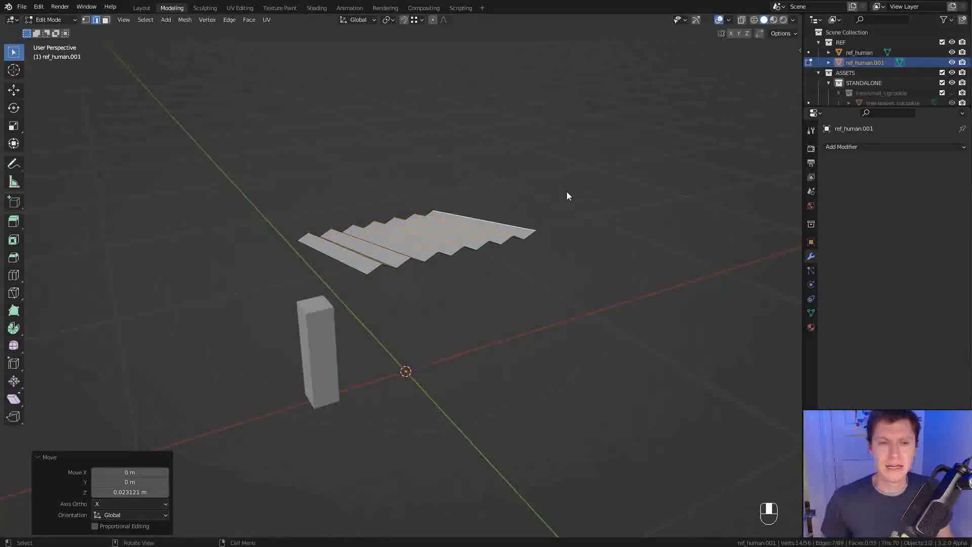
Check the corrugated roof against the whole hut, reveal the hidden wall geometry in Edit Mode and clear the selection
{"action": "key", "text": "Tab"}
{"action": "middle_click_drag", "start_coordinate": [573, 235], "coordinate": [522, 213]}
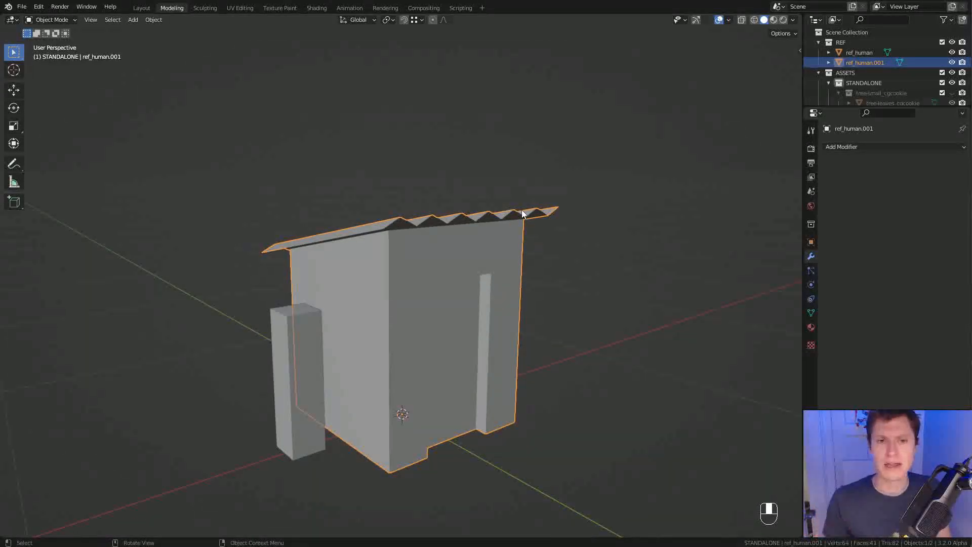
{"action": "key", "text": "Tab"}
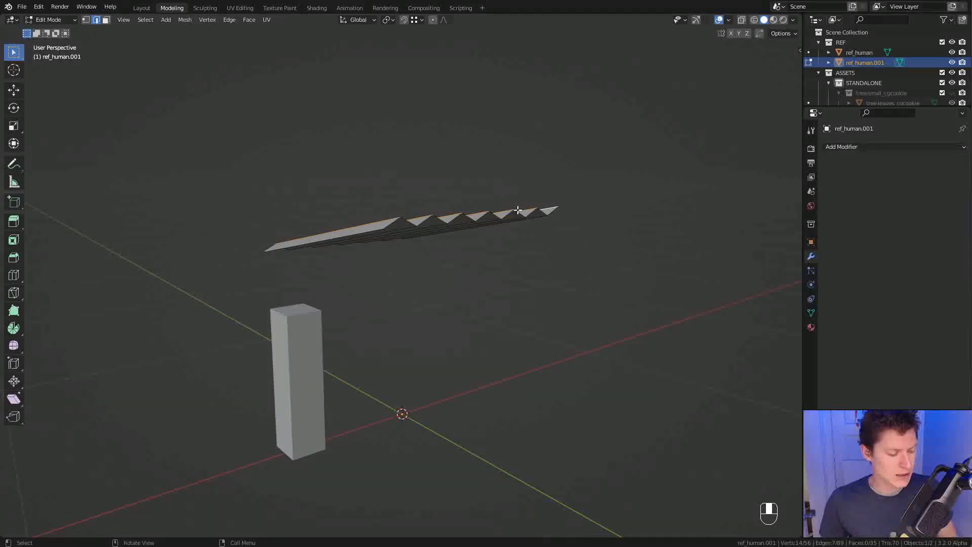
{"action": "key", "text": "alt+h"}
{"action": "middle_click_drag", "start_coordinate": [518, 210], "coordinate": [538, 213]}
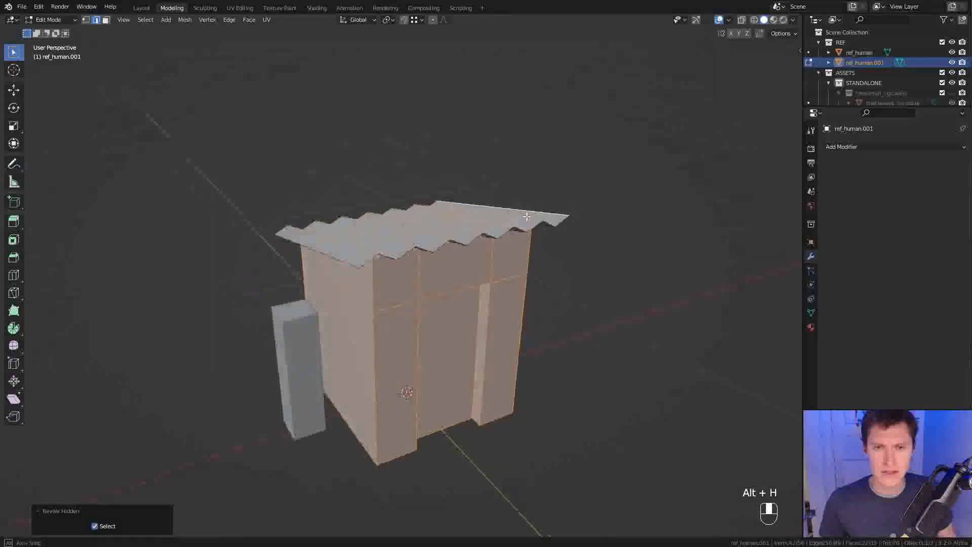
{"action": "key", "text": "a"}
{"action": "key", "text": "a"}
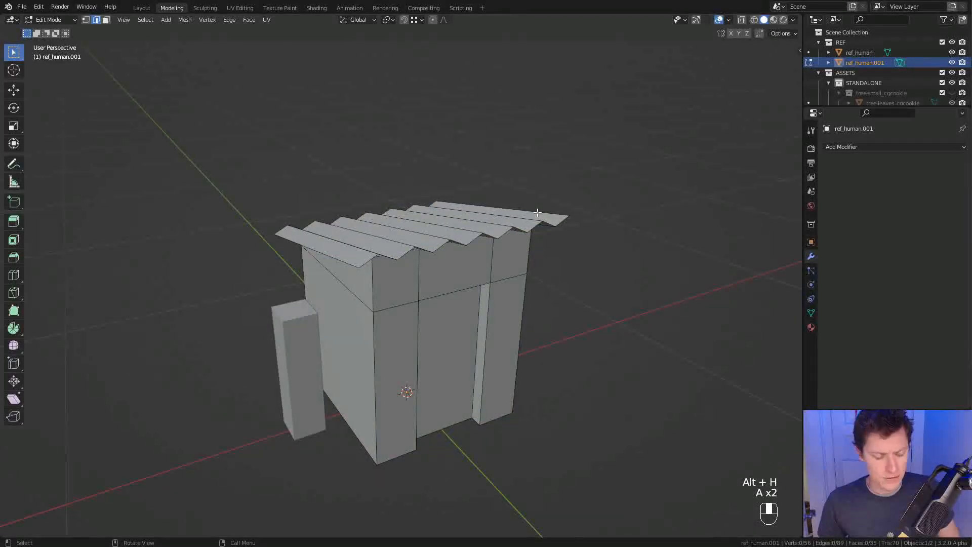
Select the linked corrugated roof geometry, separate it from the hut into its own object and return to Object Mode
{"action": "key", "text": "l"}
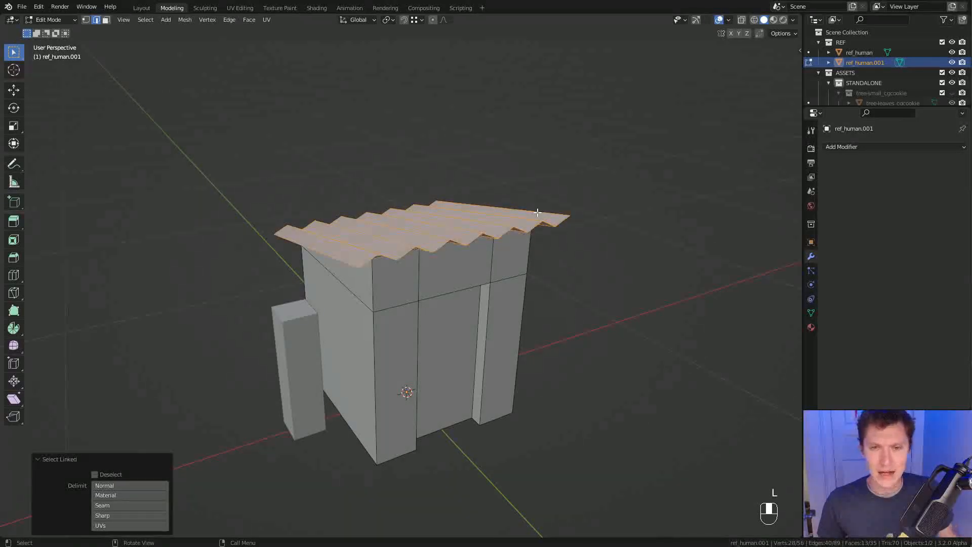
{"action": "middle_click_drag", "start_coordinate": [521, 211], "coordinate": [553, 213], "text": "shift"}
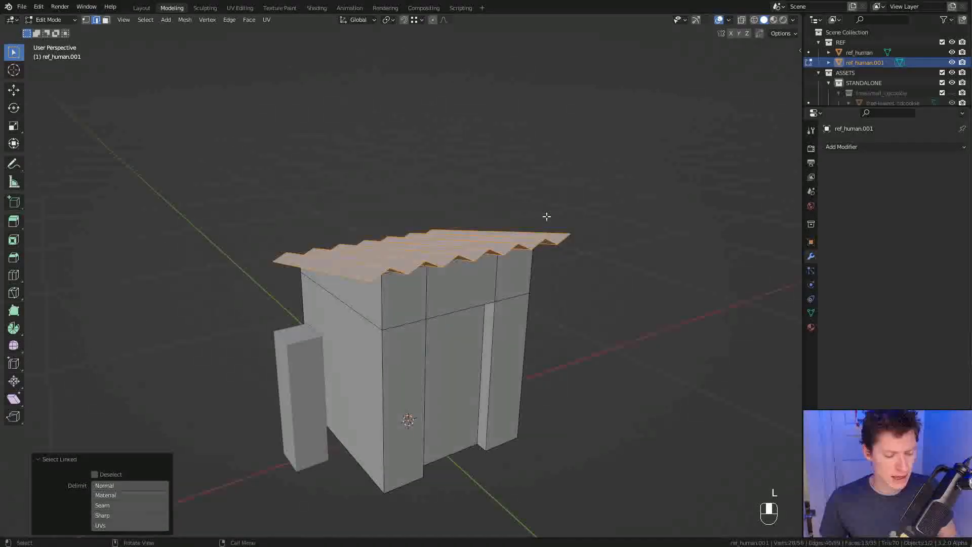
{"action": "key", "text": "p"}
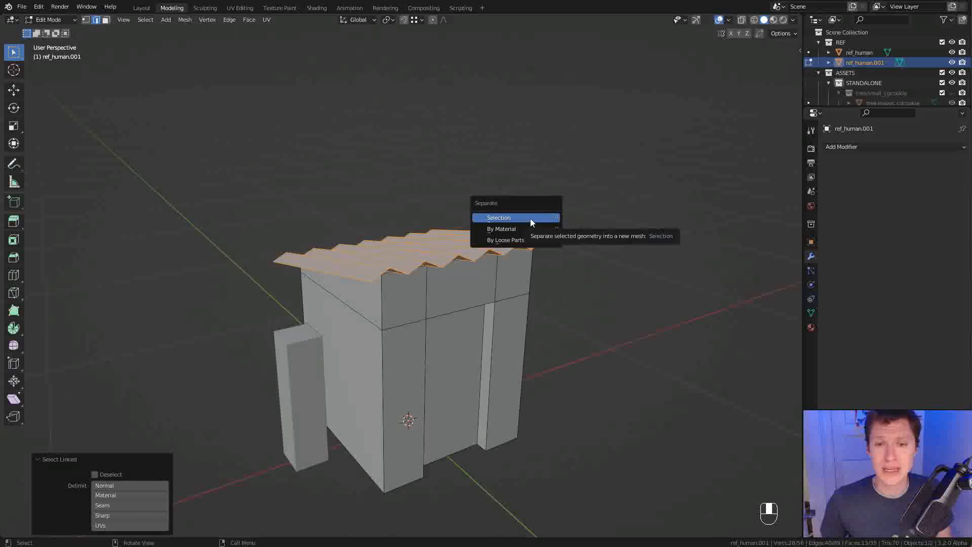
{"action": "left_click", "coordinate": [515, 218]}
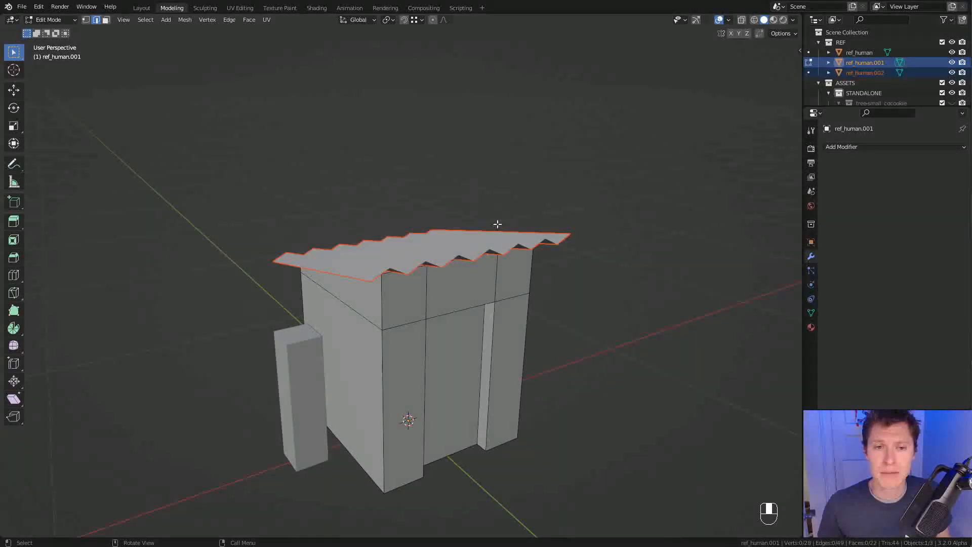
{"action": "key", "text": "Tab"}
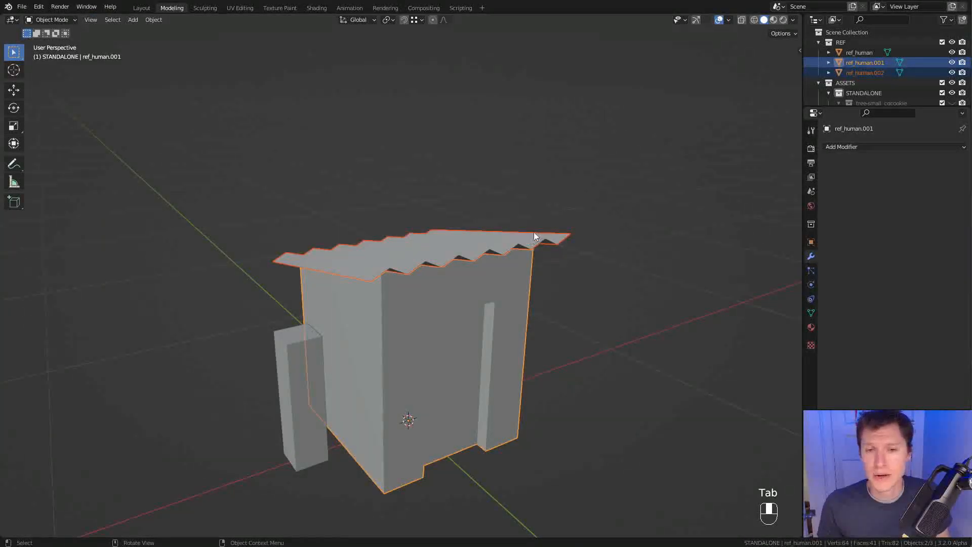
Select the separated roof object and rename it roof-access_roof
{"action": "left_click", "coordinate": [536, 232]}
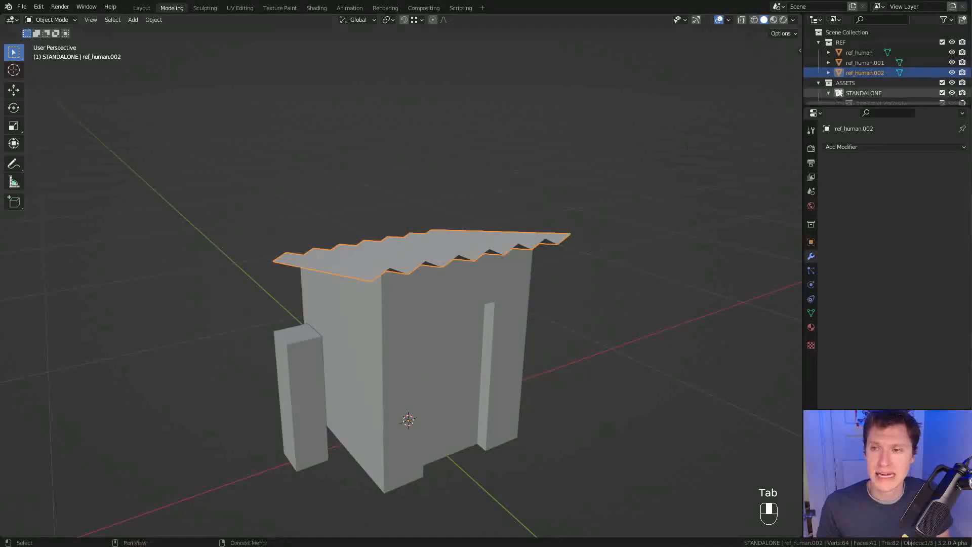
{"action": "double_click", "coordinate": [876, 73]}
{"action": "scroll", "coordinate": [875, 73], "scroll_direction": "down", "scroll_amount": 1}
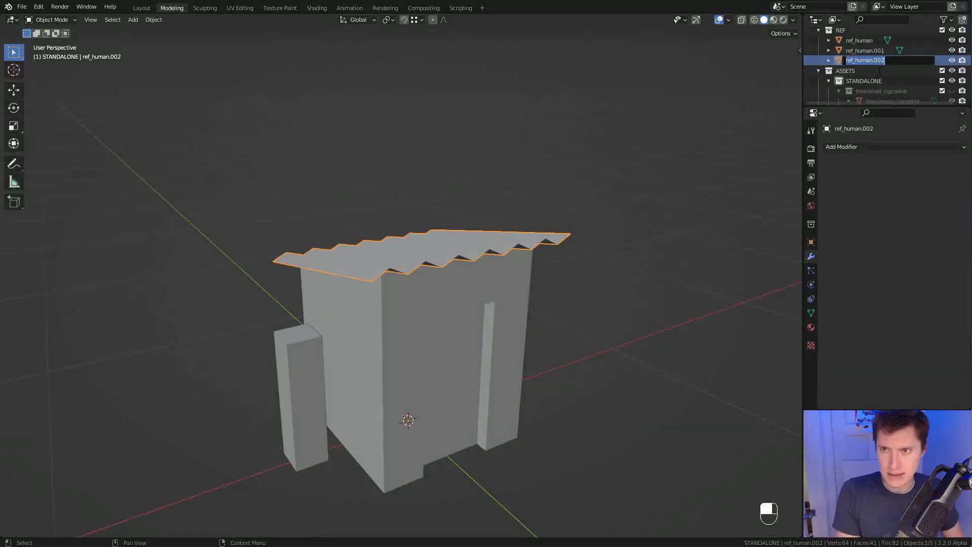
{"action": "type", "text": "roof-access"}
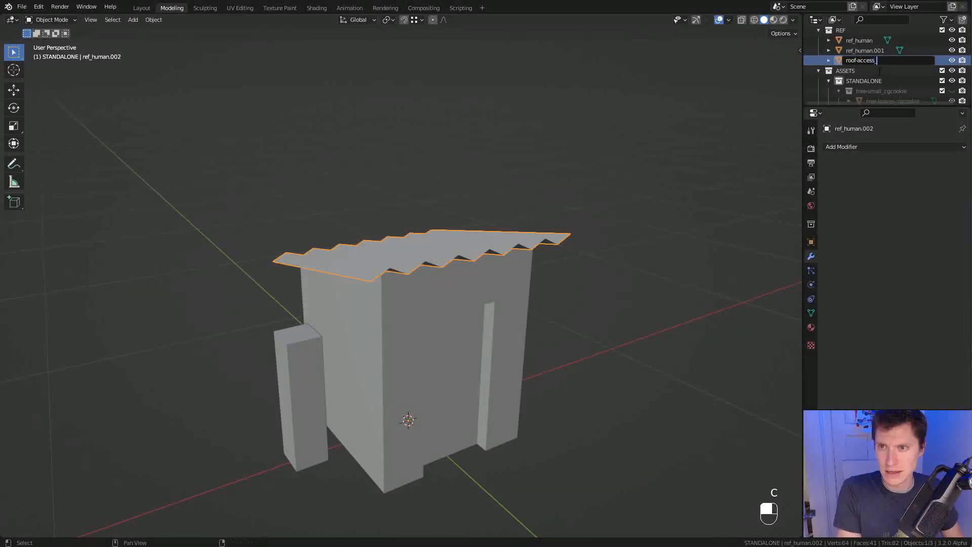
{"action": "type", "text": "_roof"}
{"action": "key", "text": "Return"}
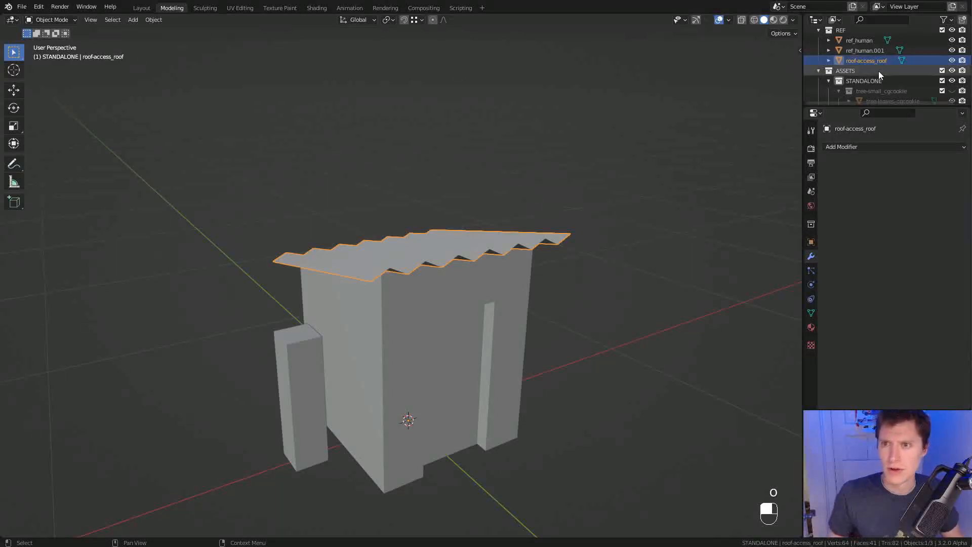
Rename the hut's wall object ref_human.001 as roof-access_structure
{"action": "double_click", "coordinate": [865, 51]}
{"action": "scroll", "coordinate": [865, 51], "scroll_direction": "up", "scroll_amount": 1}
{"action": "type", "text": "roof-access_"}
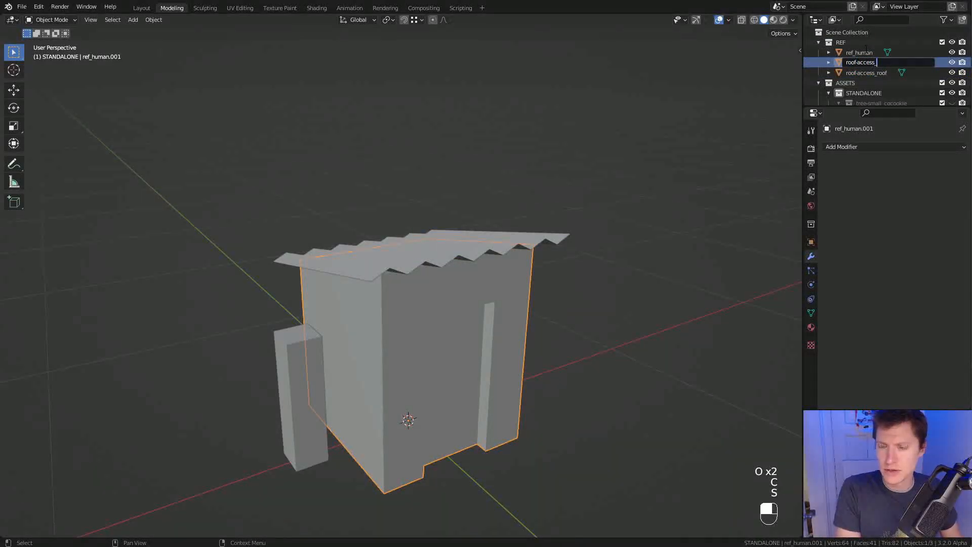
{"action": "type", "text": "strcuture"}
{"action": "key", "text": "BackSpace"}
{"action": "key", "text": "BackSpace"}
{"action": "key", "text": "BackSpace"}
{"action": "key", "text": "BackSpace"}
{"action": "key", "text": "BackSpace"}
{"action": "key", "text": "BackSpace"}
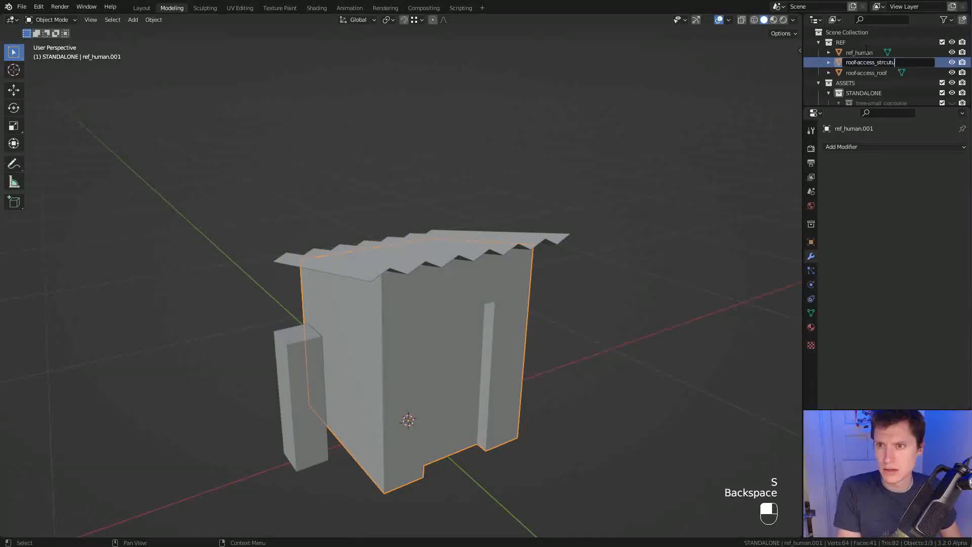
{"action": "type", "text": "ucture"}
{"action": "key", "text": "Return"}
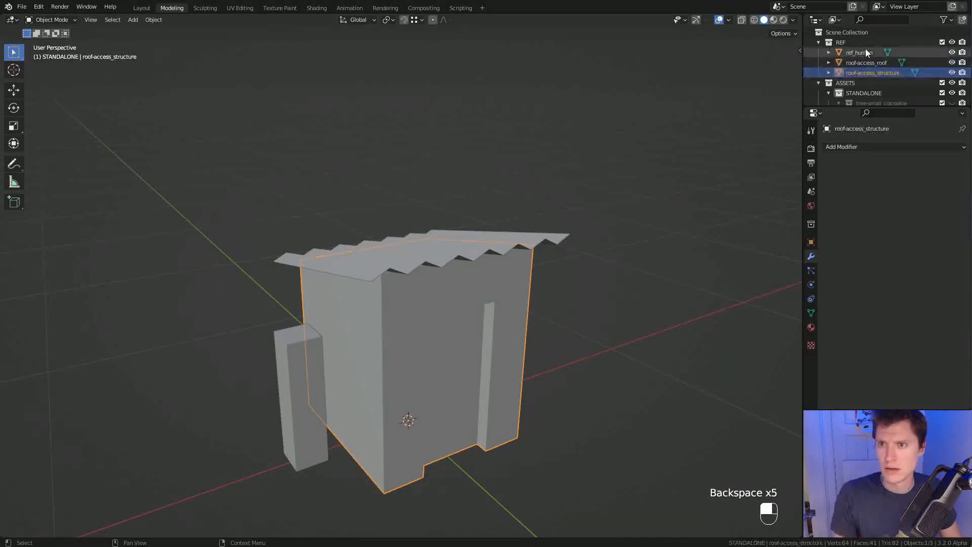
Create a new collection inside STANDALONE and name it roof-access_cgcookie
{"action": "scroll", "coordinate": [892, 62], "scroll_direction": "down", "scroll_amount": 1}
{"action": "left_click", "coordinate": [846, 63]}
{"action": "mouse_move", "coordinate": [863, 108]}
{"action": "left_mouse_down"}
{"action": "mouse_move", "coordinate": [863, 170]}
{"action": "mouse_move", "coordinate": [862, 94]}
{"action": "left_mouse_up"}
{"action": "left_click", "coordinate": [964, 22]}
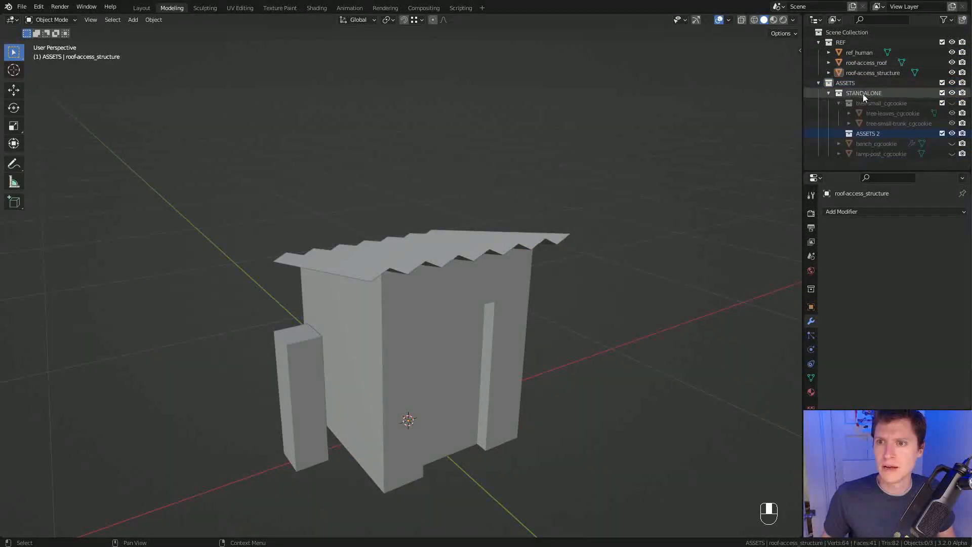
{"action": "double_click", "coordinate": [864, 133]}
{"action": "type", "text": "roof-access_cgcookie"}
{"action": "key", "text": "Return"}
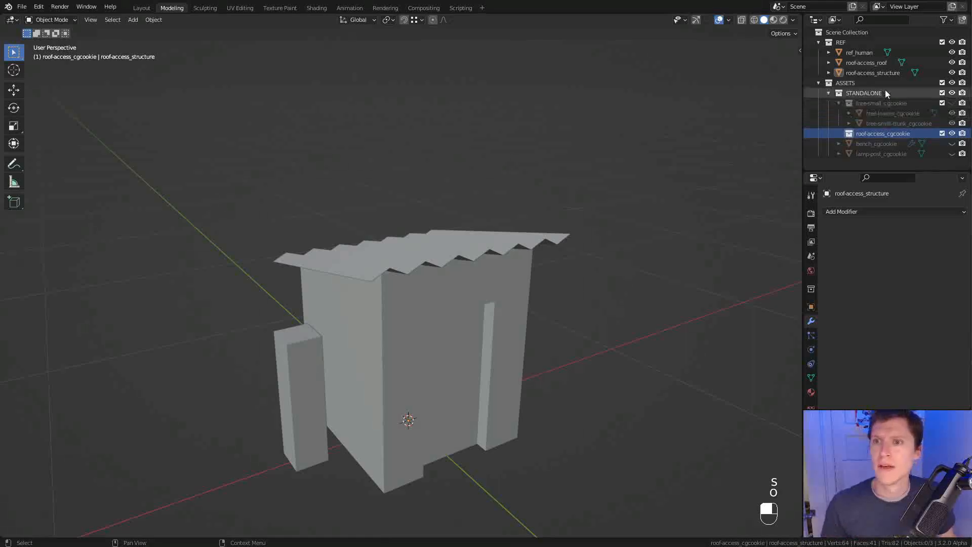
Move the roof-access_roof and roof-access_structure objects into the roof-access_cgcookie collection
{"action": "left_click", "coordinate": [872, 72]}
{"action": "left_click", "coordinate": [867, 63], "text": "shift"}
{"action": "left_click_drag", "start_coordinate": [867, 65], "coordinate": [872, 137]}
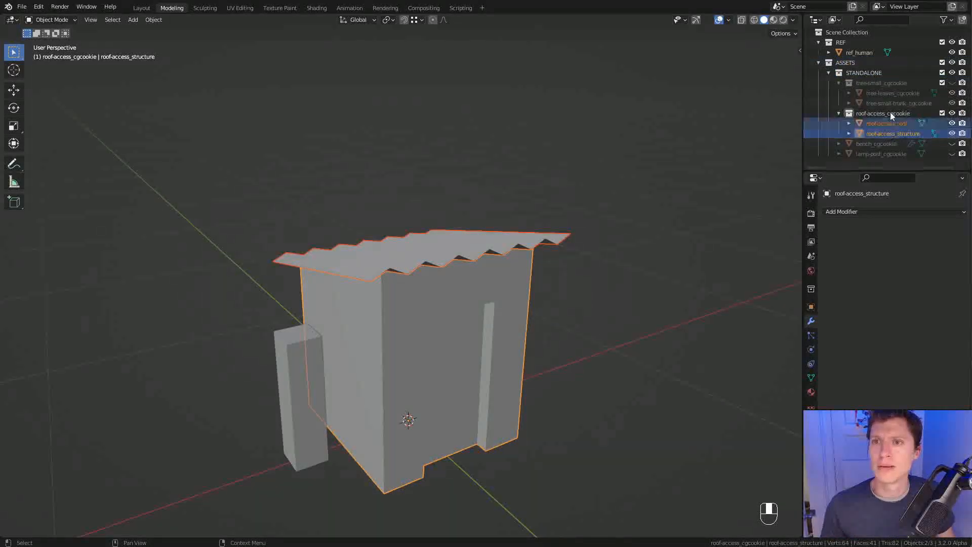
Add a Solidify modifier to the roof object and set its thickness to 0.015 m
{"action": "left_click", "coordinate": [569, 236]}
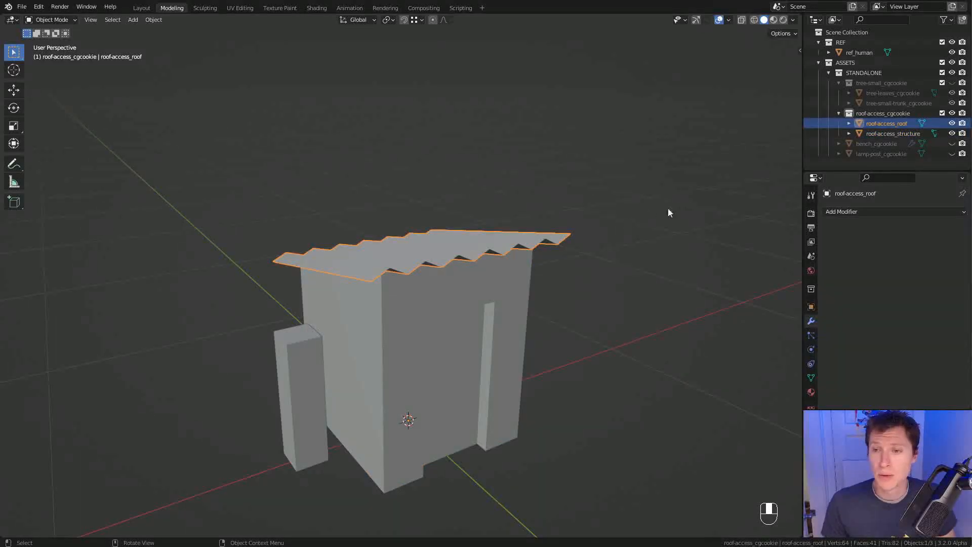
{"action": "left_click", "coordinate": [839, 212]}
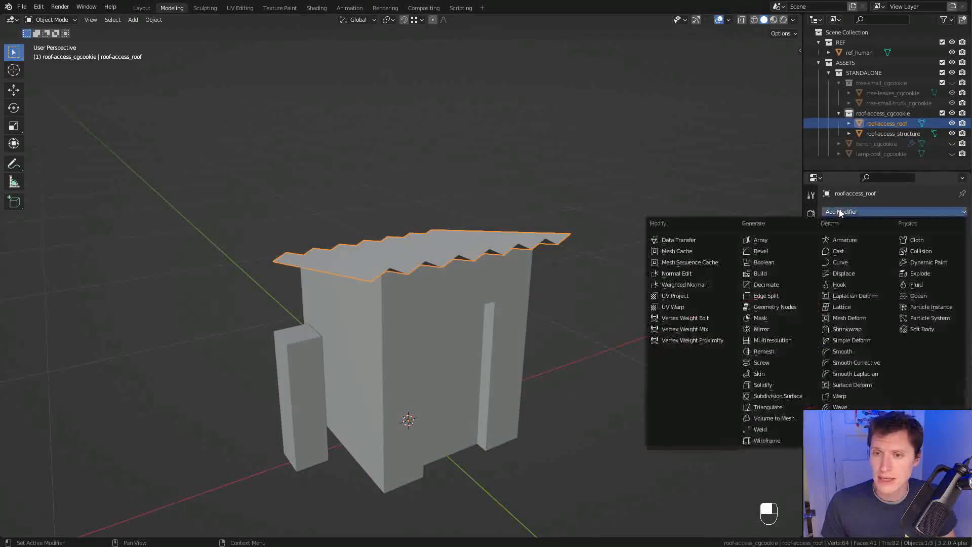
{"action": "left_click", "coordinate": [780, 386]}
{"action": "middle_click_drag", "start_coordinate": [651, 378], "coordinate": [575, 338], "text": "ctrl"}
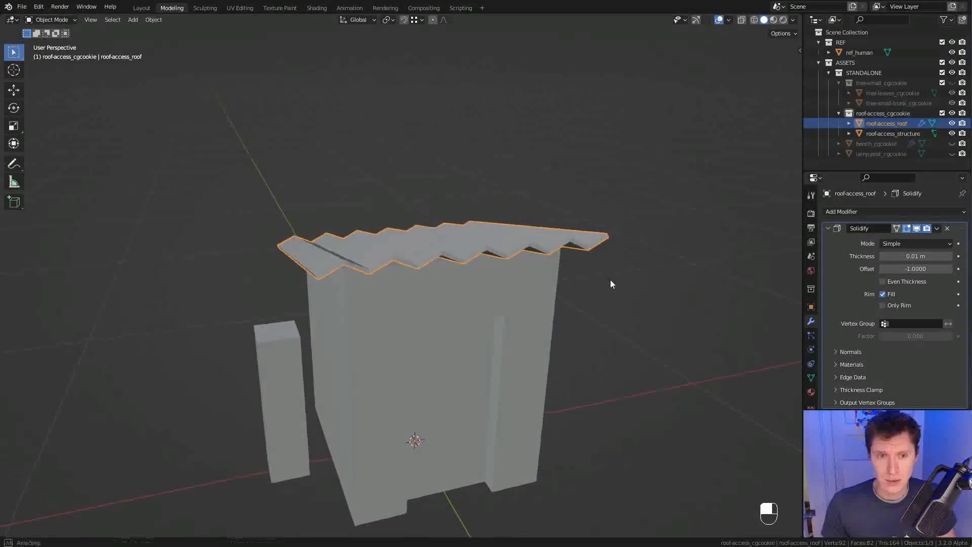
{"action": "middle_click_drag", "start_coordinate": [610, 284], "coordinate": [788, 236]}
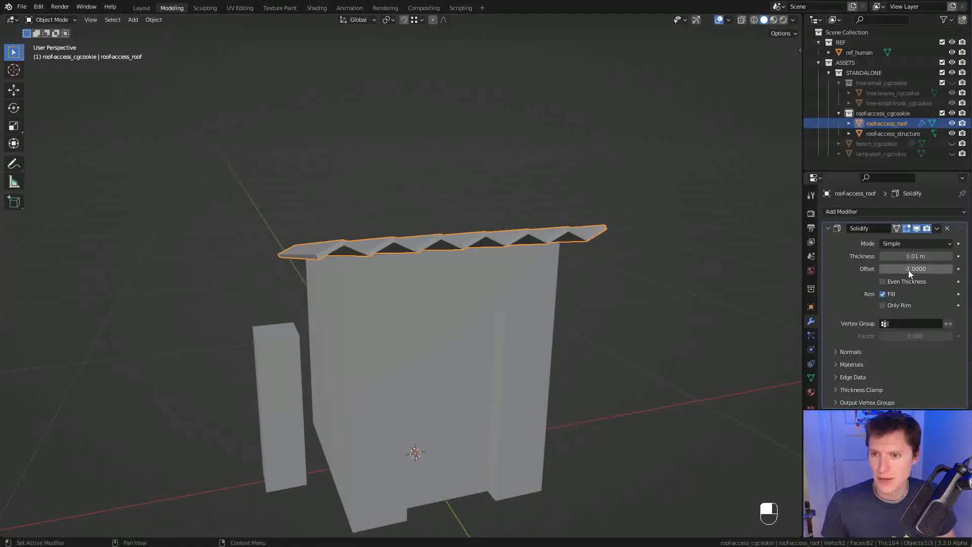
{"action": "left_click_drag", "start_coordinate": [901, 256], "coordinate": [915, 256], "text": "shift"}
{"action": "middle_click_drag", "start_coordinate": [580, 190], "coordinate": [571, 258], "text": "ctrl"}
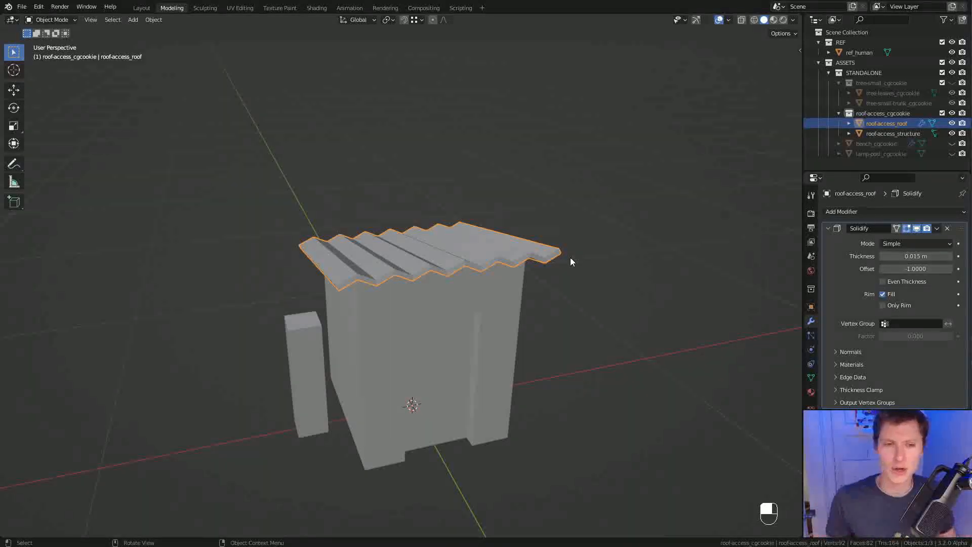
Raise the roof along Z by about 0.022 m, and by about another 0.008 m to seat it on the walls
{"action": "middle_click_drag", "start_coordinate": [623, 245], "coordinate": [527, 229]}
{"action": "key", "text": "g"}
{"action": "key", "text": "z"}
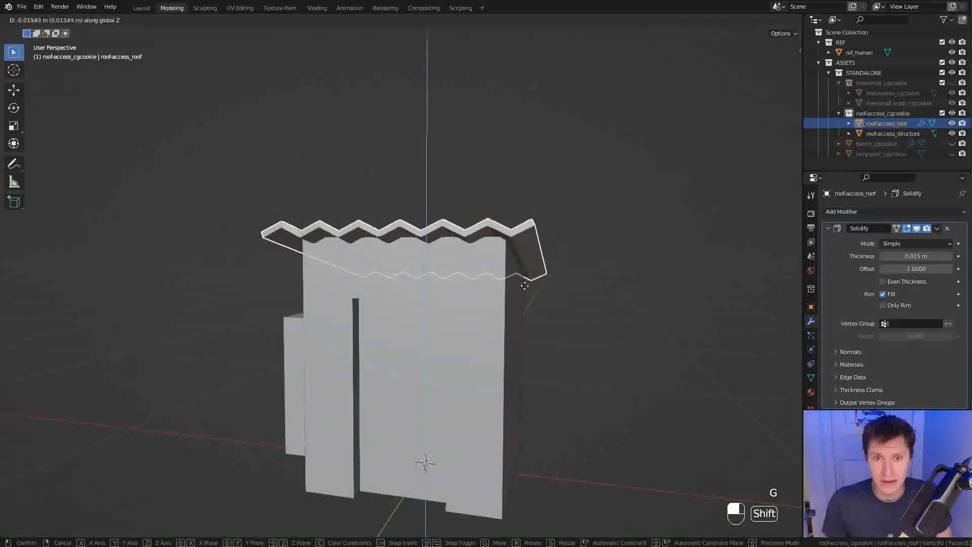
{"action": "left_click", "coordinate": [526, 306]}
{"action": "middle_click_drag", "start_coordinate": [527, 306], "coordinate": [507, 286]}
{"action": "key", "text": "g"}
{"action": "key", "text": "z"}
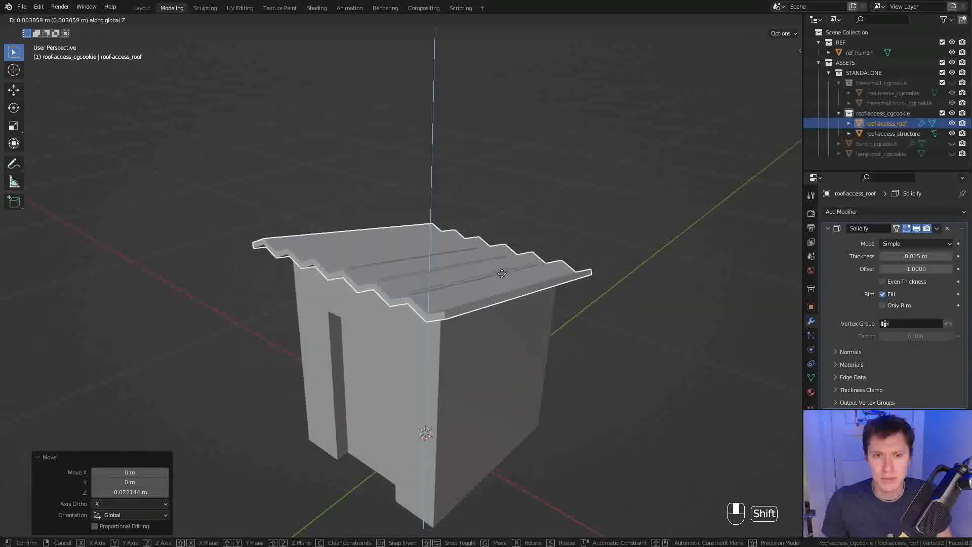
{"action": "left_click", "coordinate": [508, 269]}
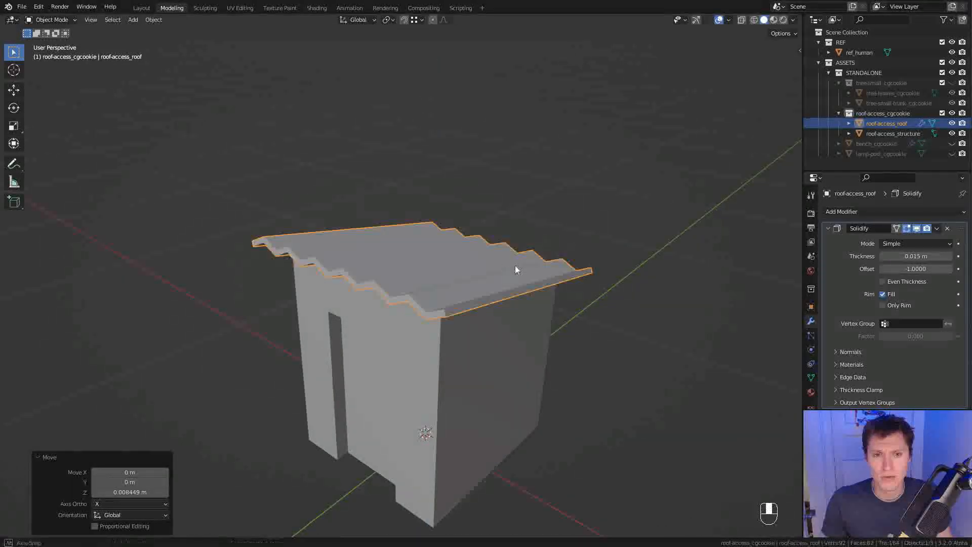
{"action": "middle_click_drag", "start_coordinate": [508, 268], "coordinate": [581, 220]}
{"action": "middle_click_drag", "start_coordinate": [541, 296], "coordinate": [520, 241], "text": "ctrl"}
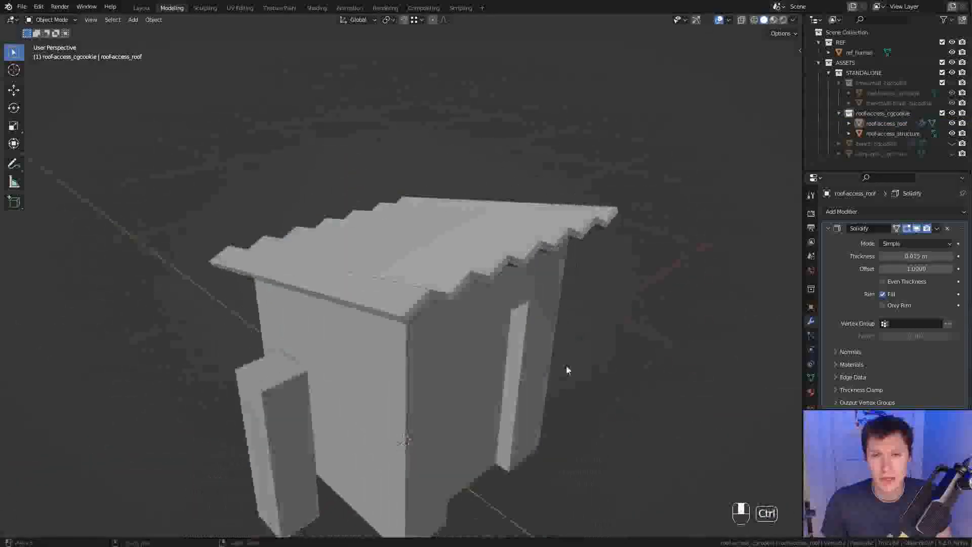
{"action": "middle_click_drag", "start_coordinate": [557, 298], "coordinate": [516, 278]}
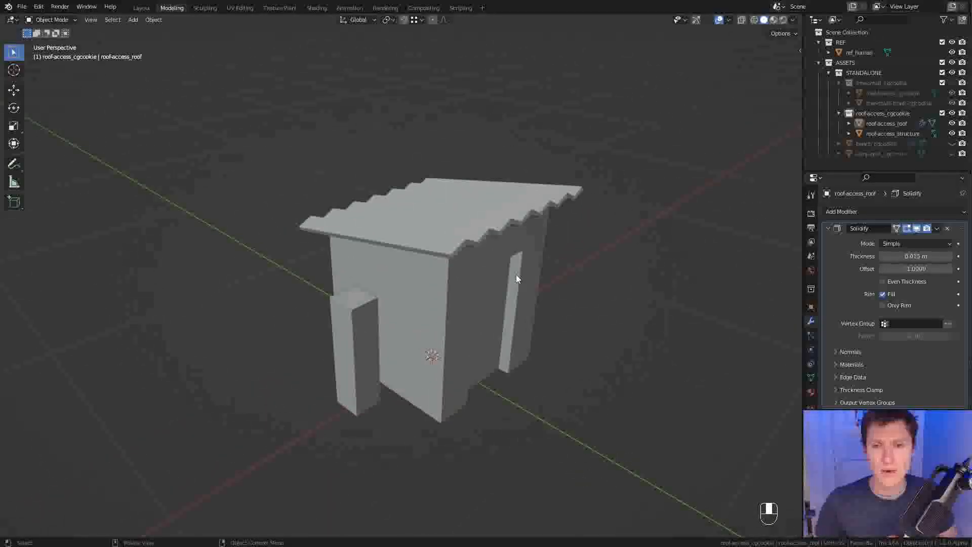
Select roof-access_structure, hide the ref_human object and switch to the Shading workspace
{"action": "left_click", "coordinate": [508, 326]}
{"action": "middle_click_drag", "start_coordinate": [558, 242], "coordinate": [577, 197]}
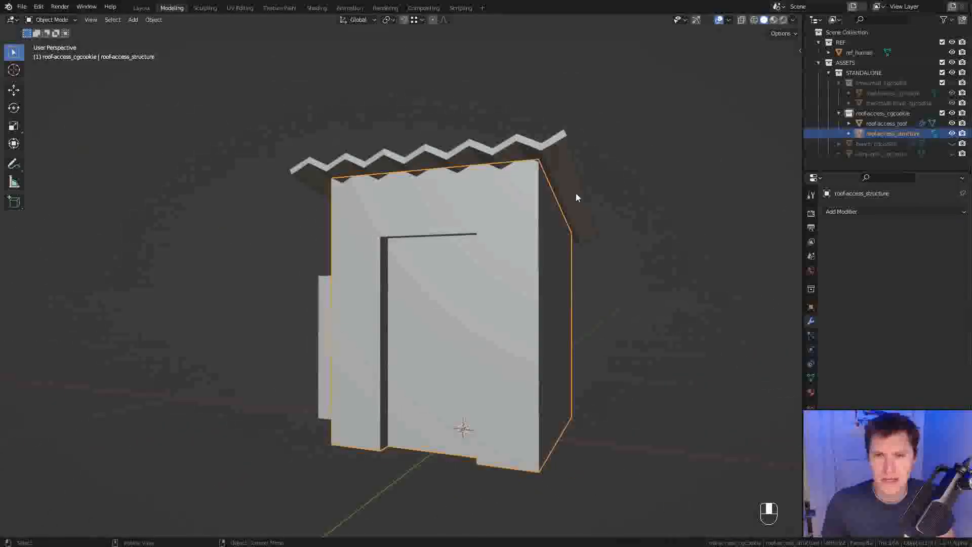
{"action": "left_click", "coordinate": [952, 52]}
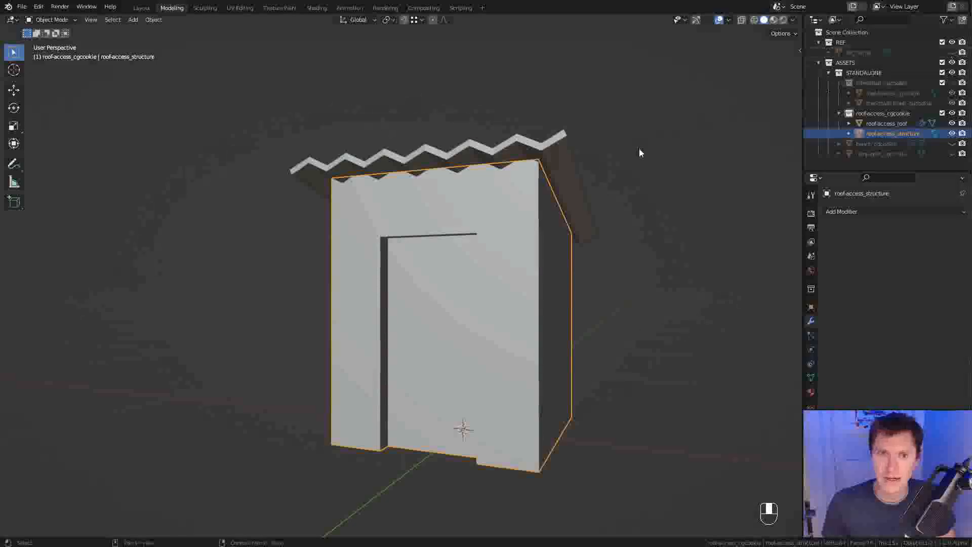
{"action": "left_click", "coordinate": [317, 8]}
{"action": "mouse_move", "coordinate": [557, 238]}
{"action": "middle_mouse_down"}
{"action": "mouse_move", "coordinate": [665, 250]}
{"action": "mouse_move", "coordinate": [599, 240]}
{"action": "mouse_move", "coordinate": [639, 258]}
{"action": "middle_mouse_up"}
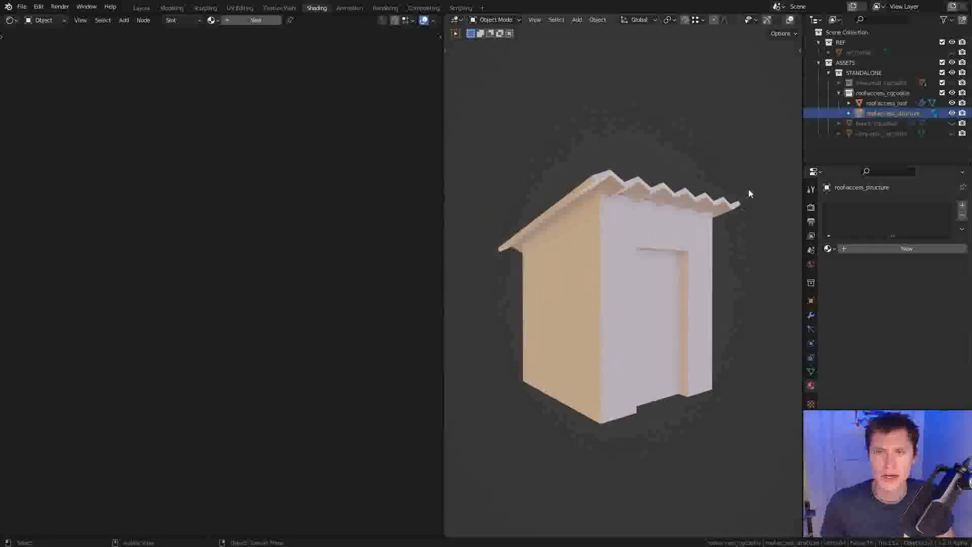
Assign the cubicity_concrete material to the structure, duplicate it as a separate material and rename the copy cubicity_brick
{"action": "left_click", "coordinate": [213, 21]}
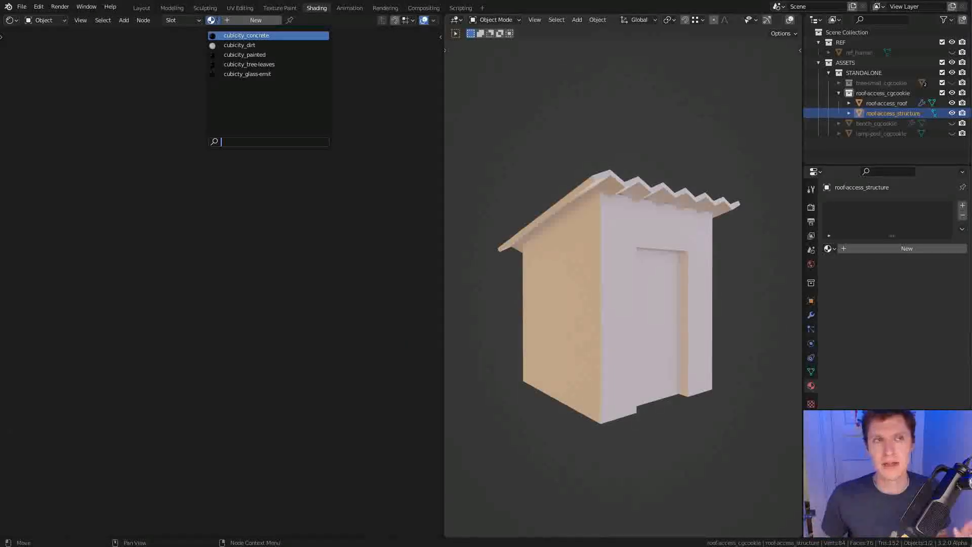
{"action": "left_click", "coordinate": [230, 35]}
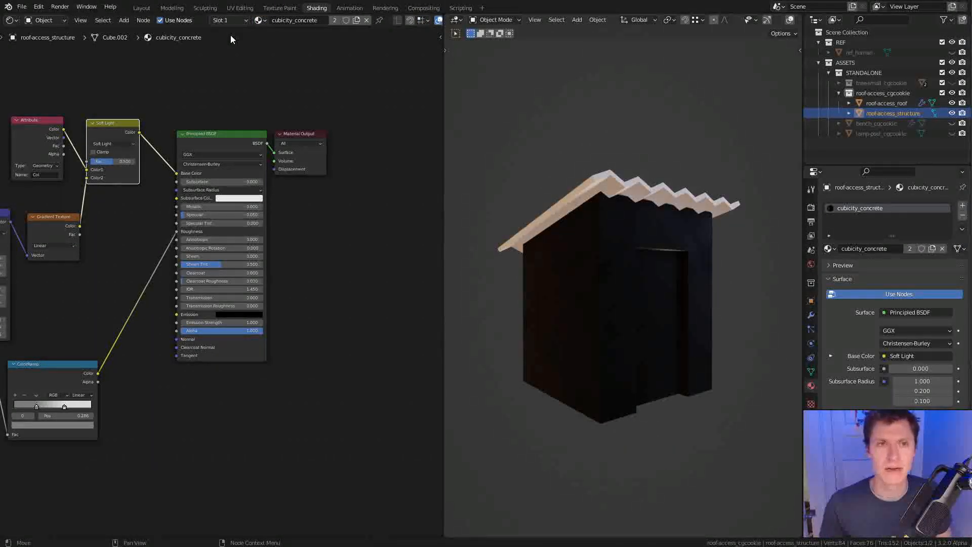
{"action": "left_click", "coordinate": [357, 20]}
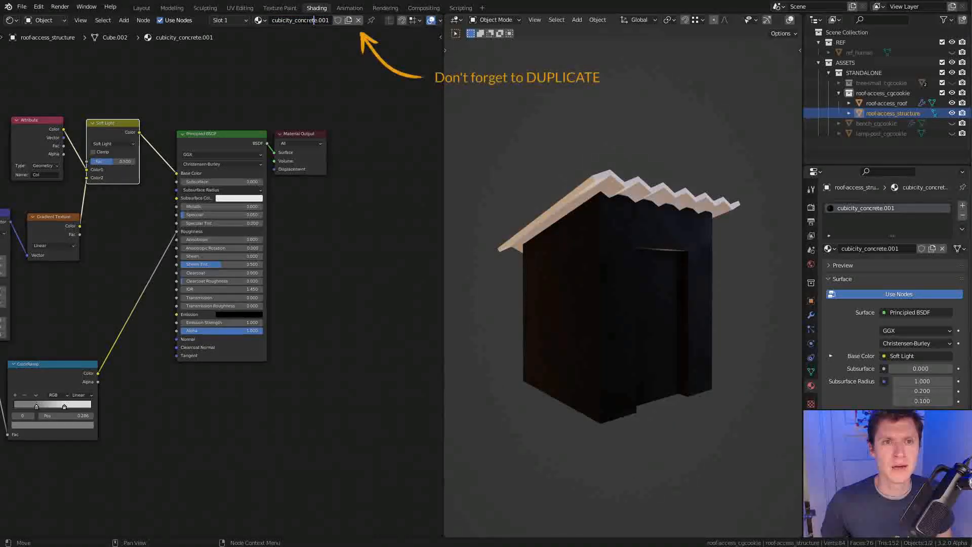
{"action": "left_click_drag", "start_coordinate": [295, 20], "coordinate": [378, 42]}
{"action": "type", "text": "brick"}
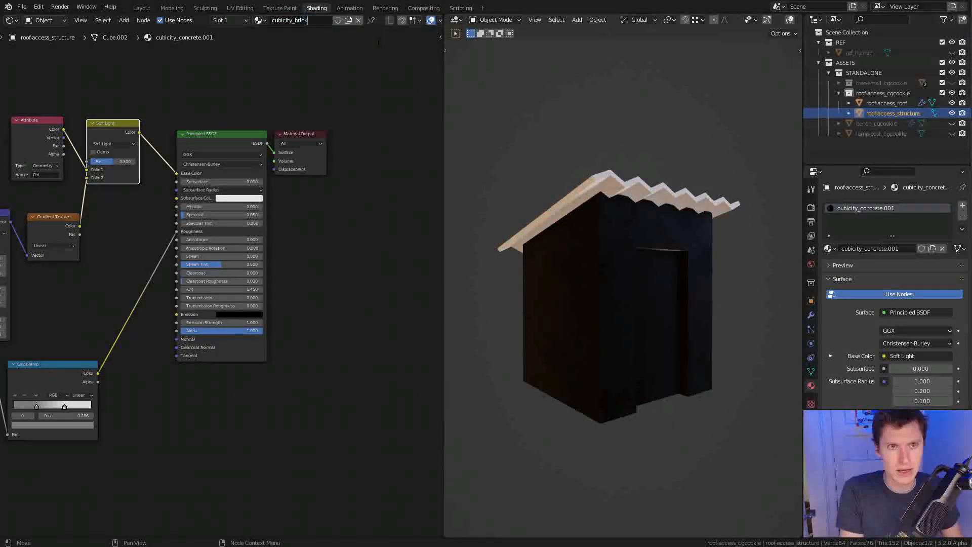
{"action": "key", "text": "Return"}
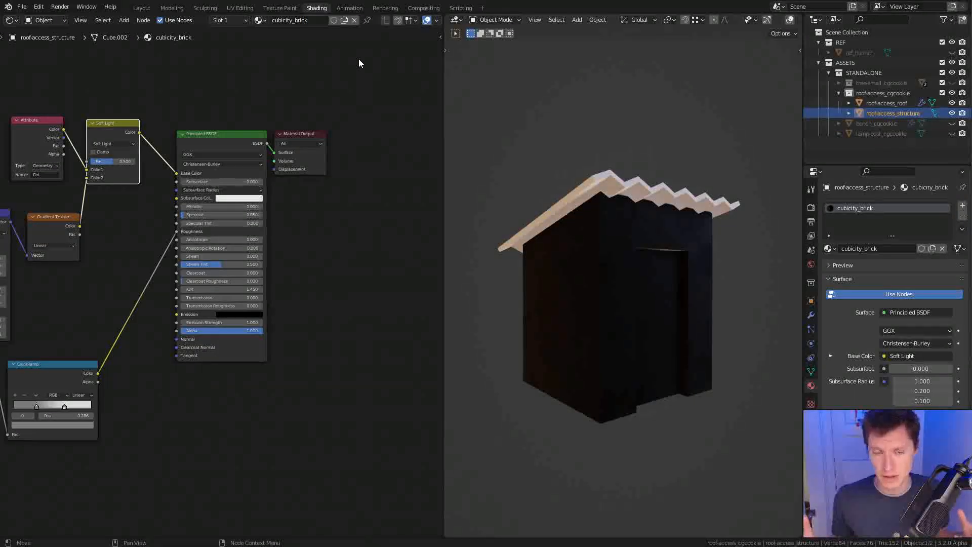
Give roof-access_structure a color attribute by entering Vertex Paint mode, and check its name against the material's Attribute node
{"action": "scroll", "coordinate": [268, 160], "scroll_direction": "down", "scroll_amount": 2}
{"action": "middle_click_drag", "start_coordinate": [227, 138], "coordinate": [284, 183]}
{"action": "scroll", "coordinate": [280, 154], "scroll_direction": "up", "scroll_amount": 1}
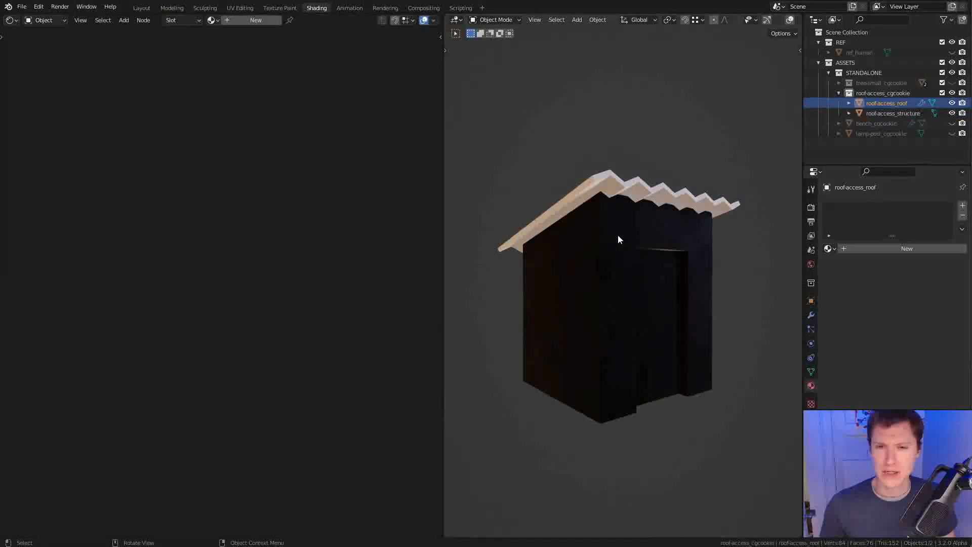
{"action": "left_click", "coordinate": [811, 371]}
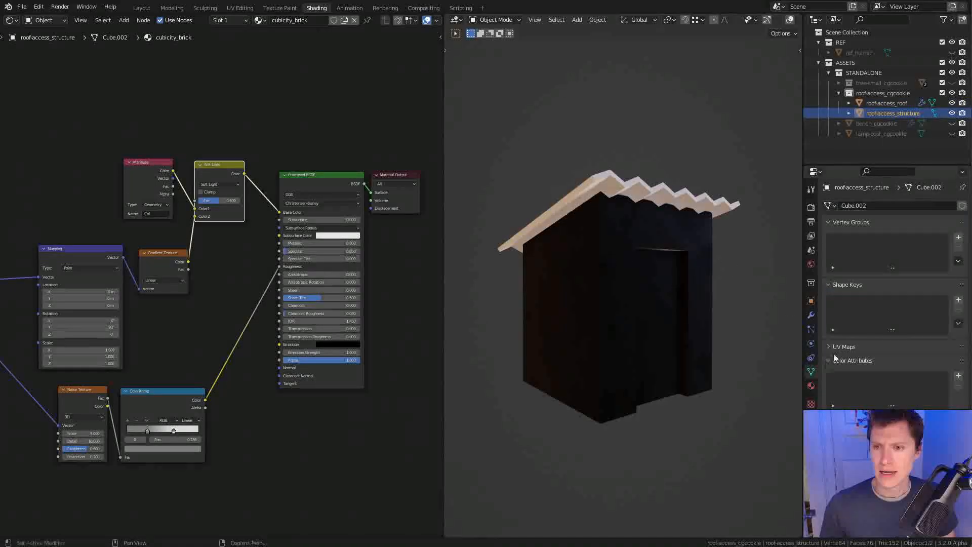
{"action": "scroll", "coordinate": [869, 360], "scroll_direction": "down", "scroll_amount": 2}
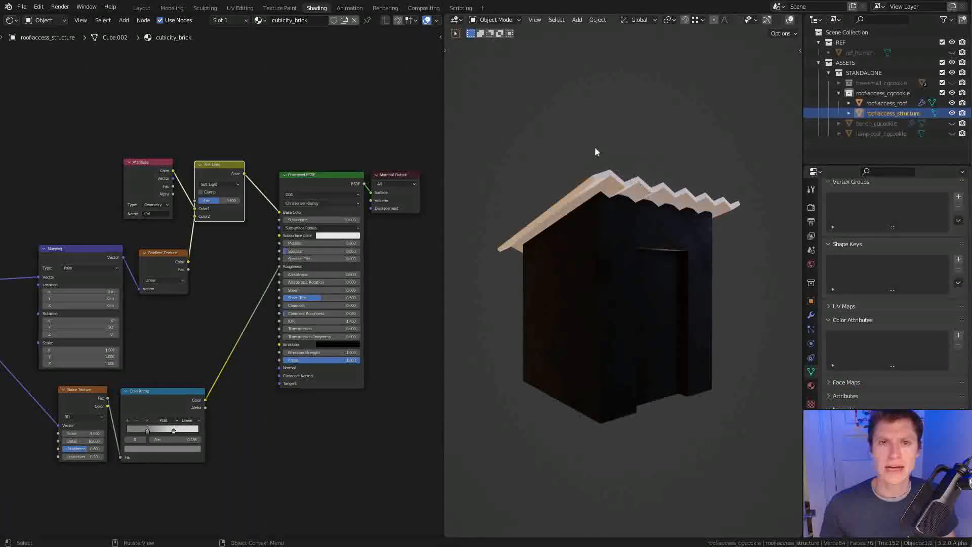
{"action": "left_click", "coordinate": [499, 19]}
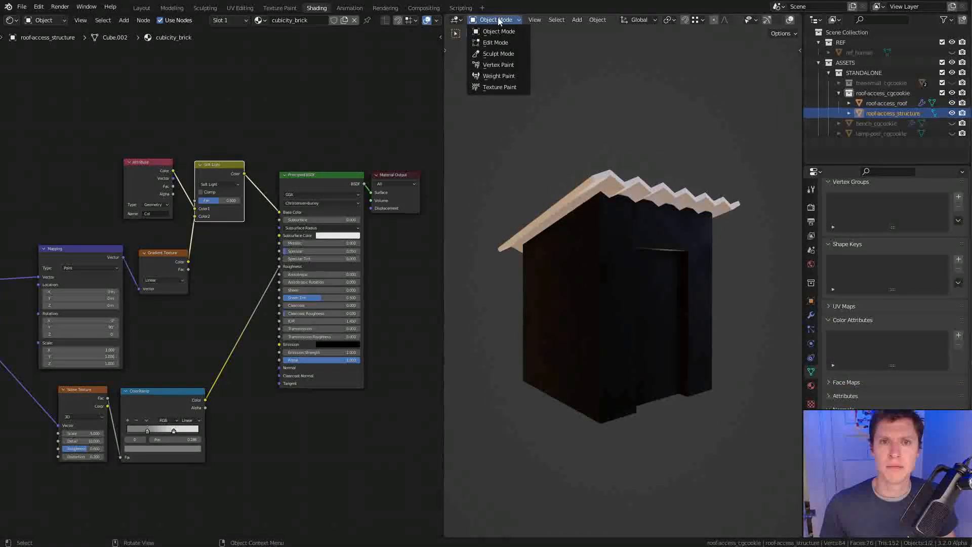
{"action": "left_click", "coordinate": [498, 65]}
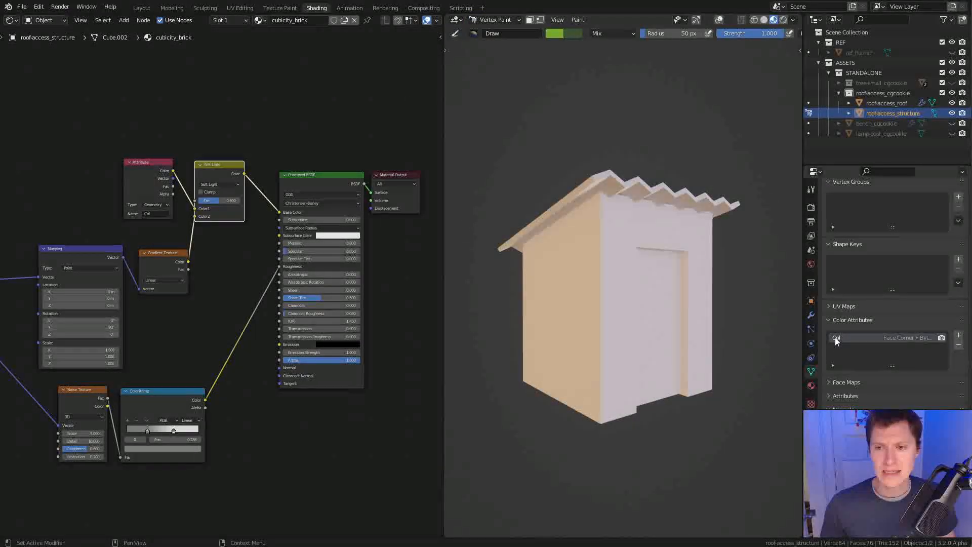
{"action": "left_click", "coordinate": [153, 164]}
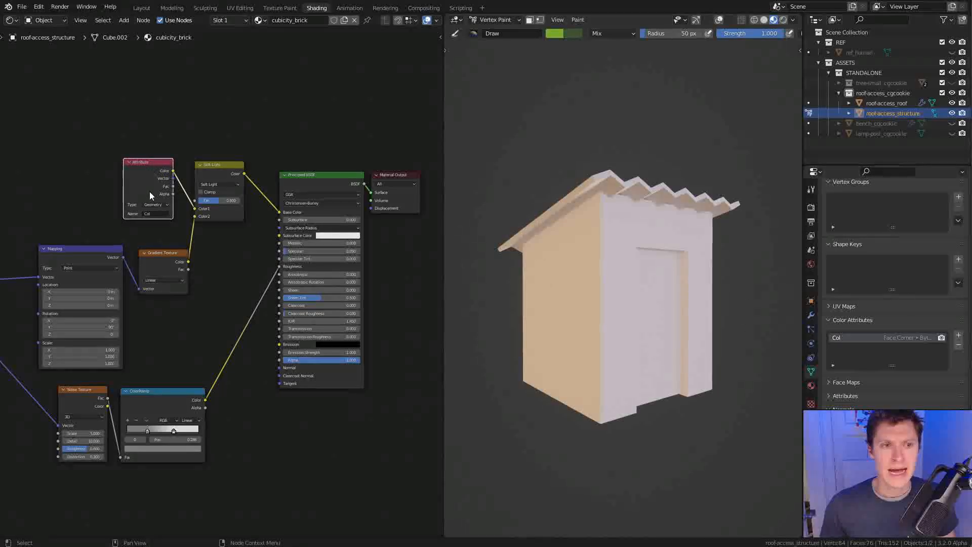
{"action": "scroll", "coordinate": [150, 191], "scroll_direction": "up", "scroll_amount": 2}
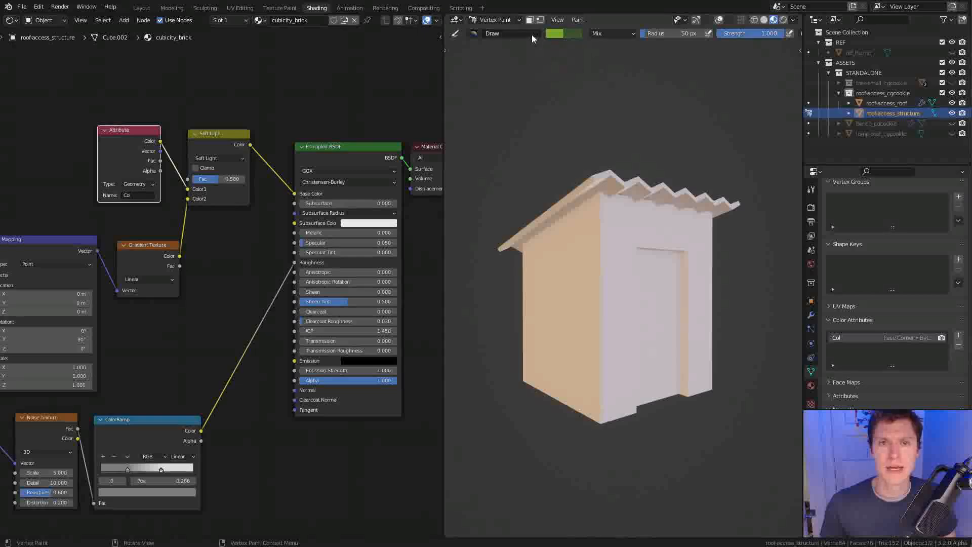
Set the paint color to brick orange (H 0.061, S 0.748), darken it slightly and fill the entire structure with it
{"action": "left_click", "coordinate": [555, 33]}
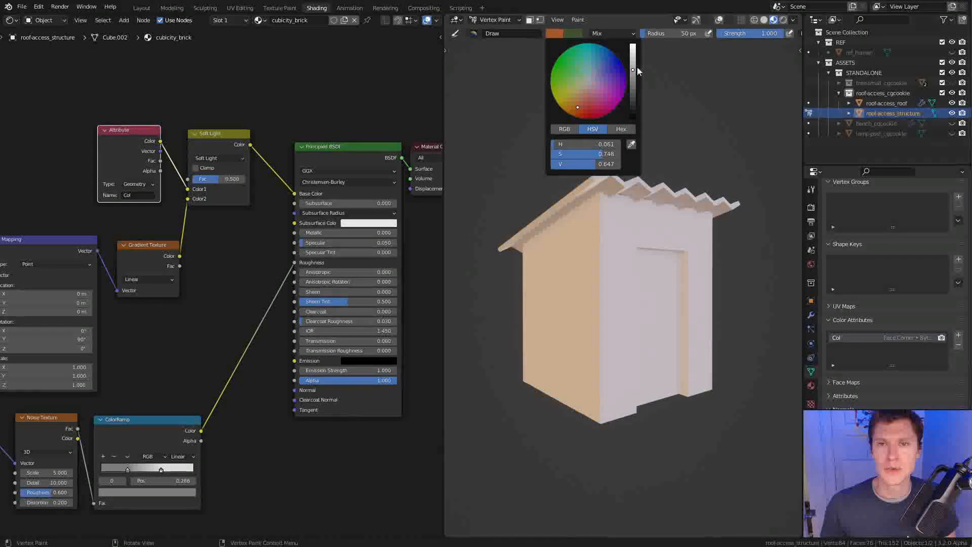
{"action": "left_click_drag", "start_coordinate": [632, 70], "coordinate": [632, 76]}
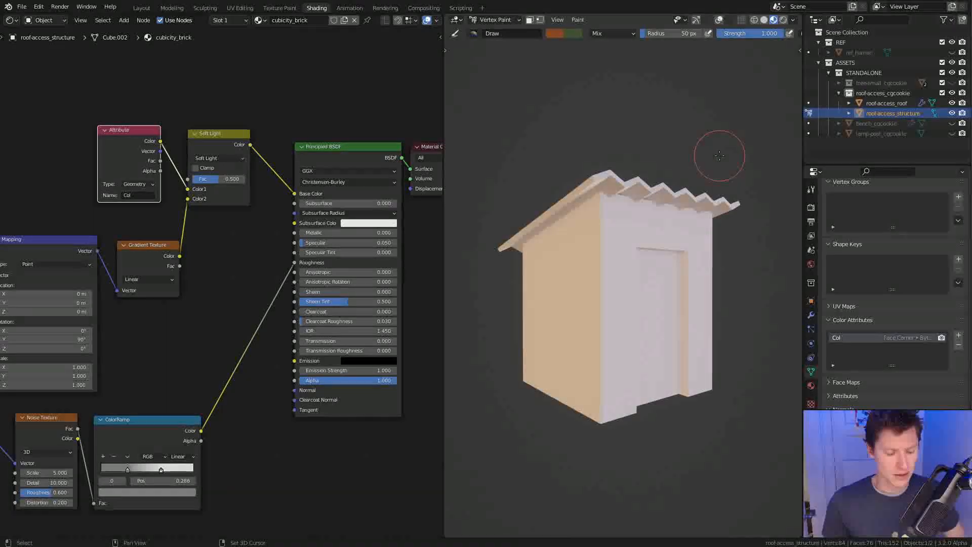
{"action": "key", "text": "shift+k"}
{"action": "middle_click_drag", "start_coordinate": [702, 113], "coordinate": [677, 101]}
Select only the recessed door face and fill it with dark green (H 0.277, S 0.392, V 0.327) using face-masked vertex painting
{"action": "key", "text": "Tab"}
{"action": "scroll", "coordinate": [703, 20], "scroll_direction": "down", "scroll_amount": 5}
{"action": "left_click", "coordinate": [769, 20]}
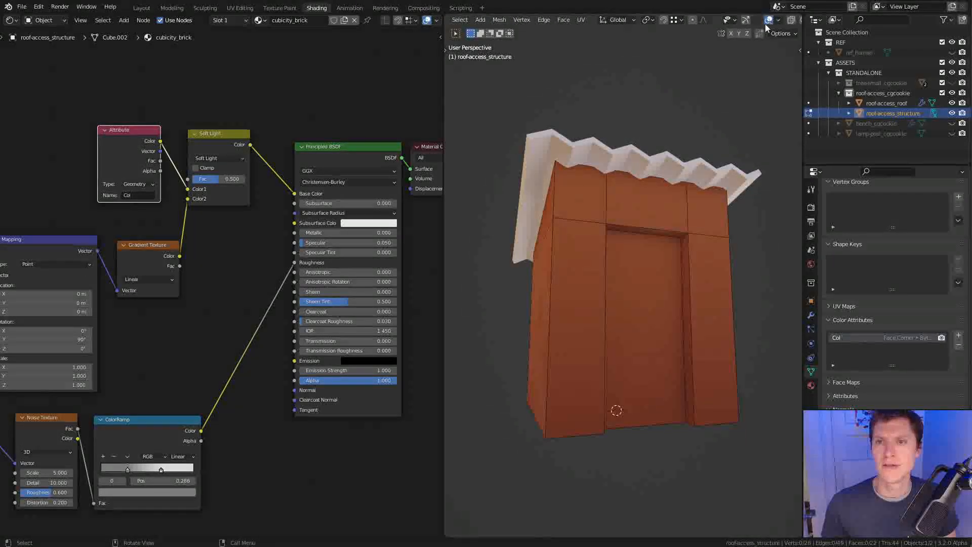
{"action": "left_click", "coordinate": [633, 280]}
{"action": "key", "text": "3"}
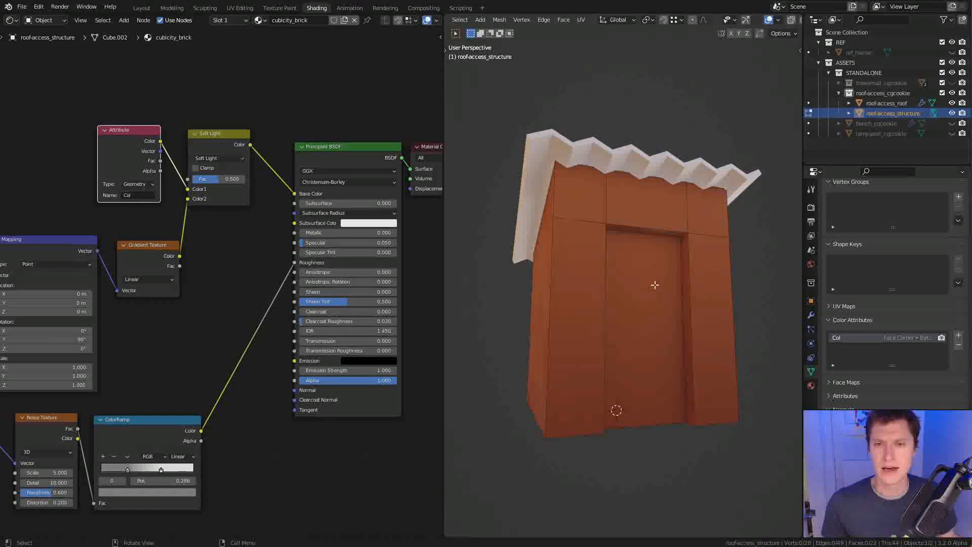
{"action": "left_click", "coordinate": [655, 284]}
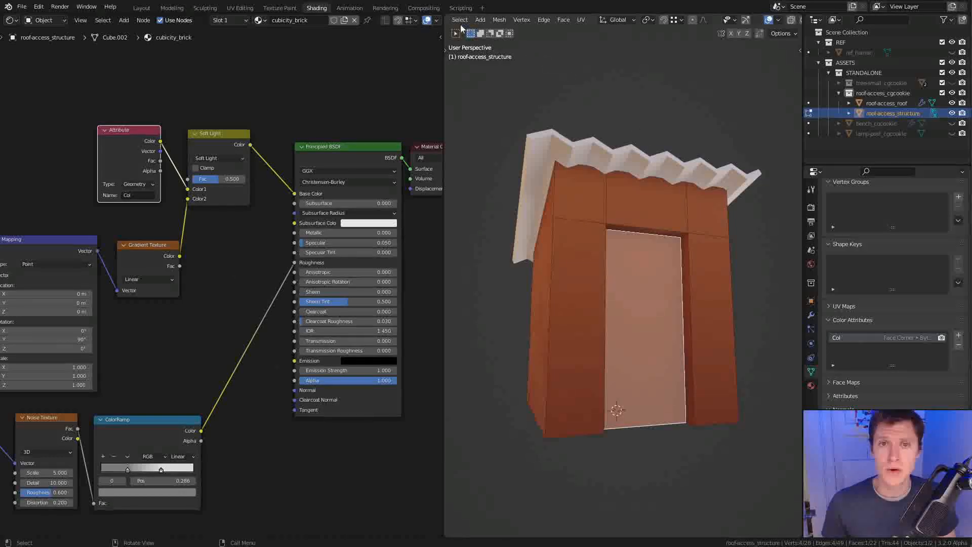
{"action": "scroll", "coordinate": [465, 20], "scroll_direction": "up", "scroll_amount": 5}
{"action": "left_click", "coordinate": [492, 19]}
{"action": "left_click", "coordinate": [501, 61]}
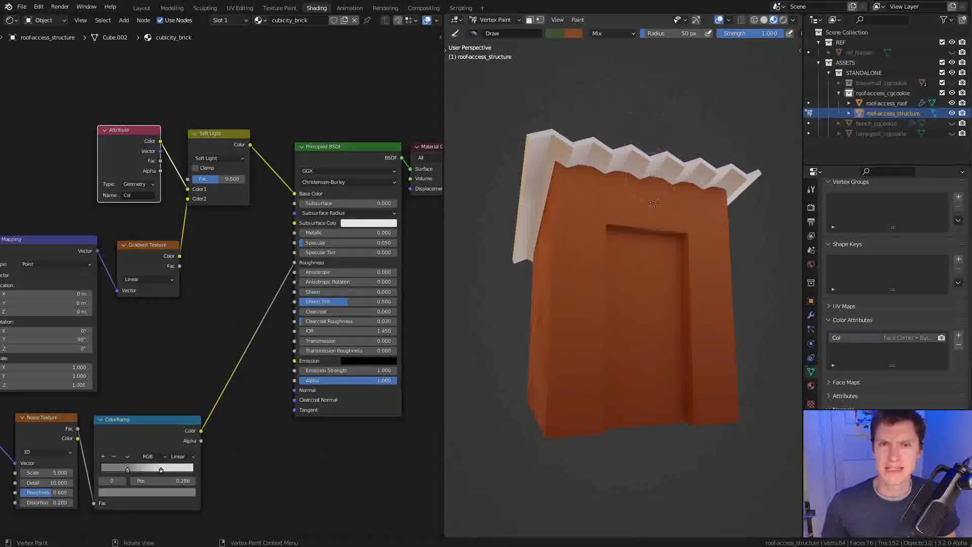
{"action": "left_click", "coordinate": [529, 20]}
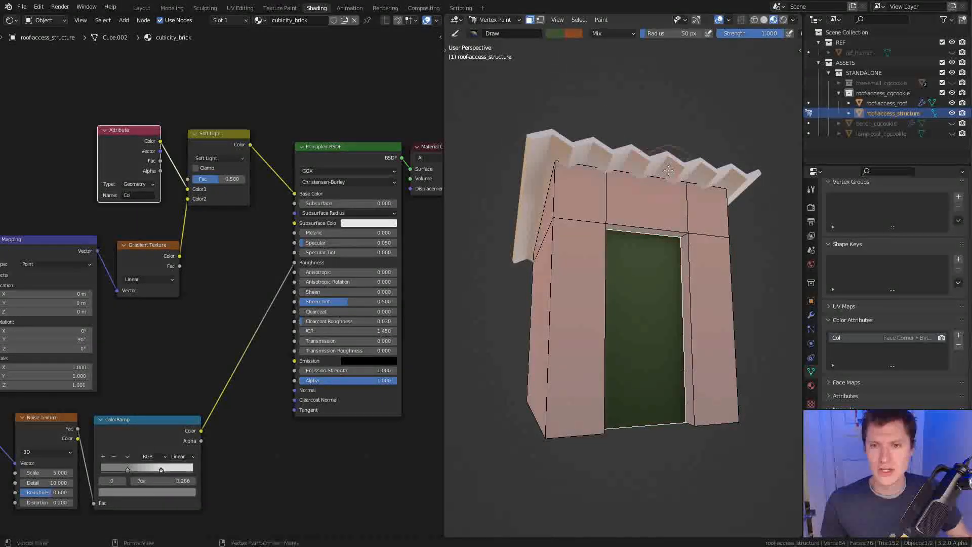
Switch vertex painting to roof-access_roof and fill it with a dark red (H 0.016, S 0.657)
{"action": "left_click", "coordinate": [496, 19]}
{"action": "left_click", "coordinate": [498, 29]}
{"action": "left_click", "coordinate": [679, 157]}
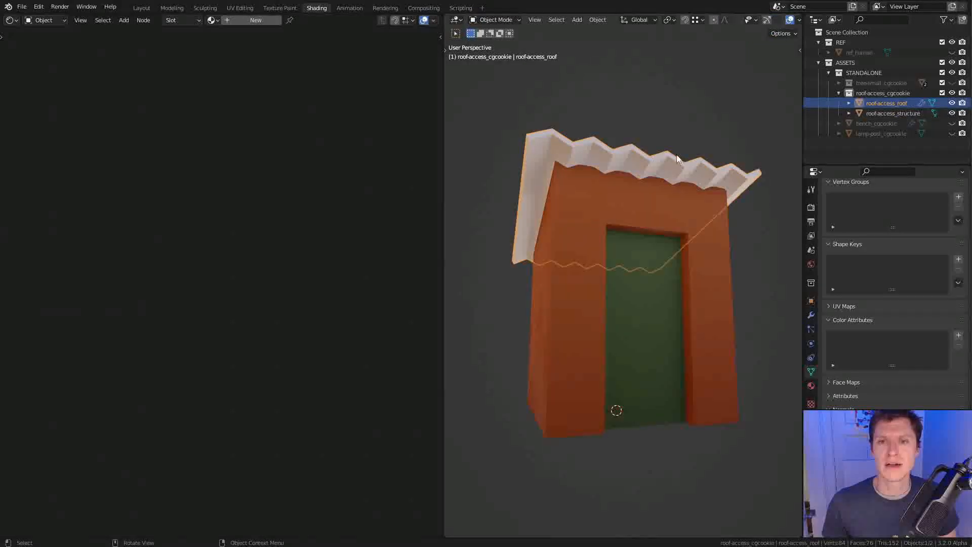
{"action": "left_click", "coordinate": [514, 19]}
{"action": "left_click", "coordinate": [499, 64]}
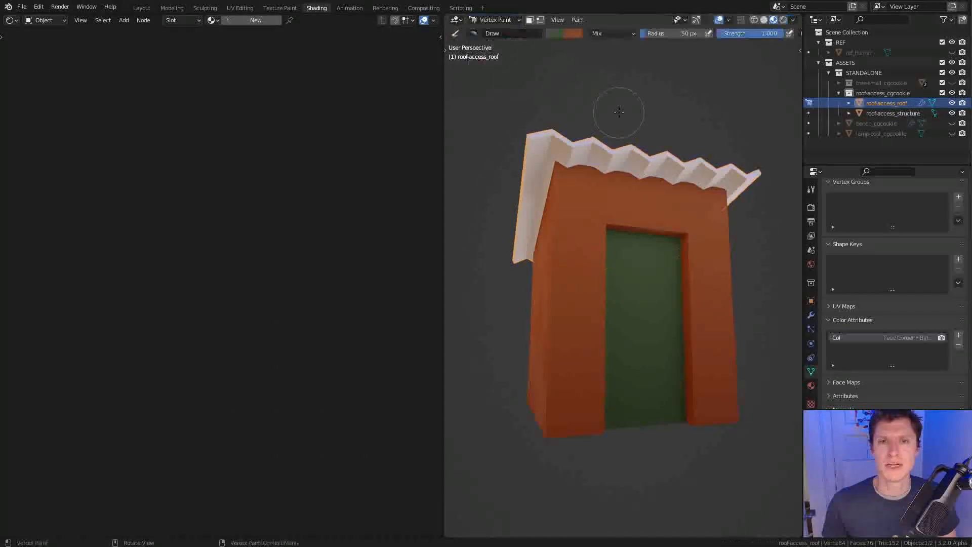
{"action": "left_click", "coordinate": [553, 31]}
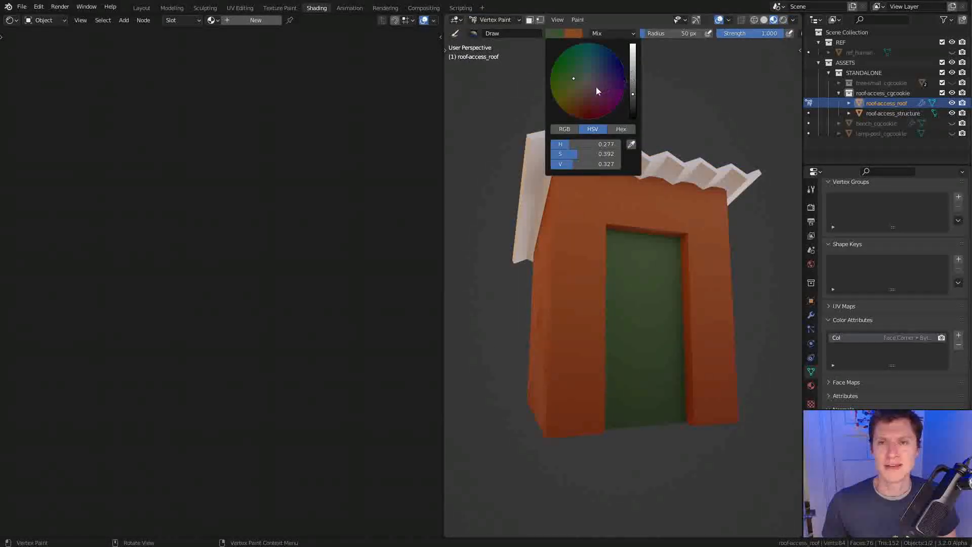
{"action": "left_click", "coordinate": [585, 106]}
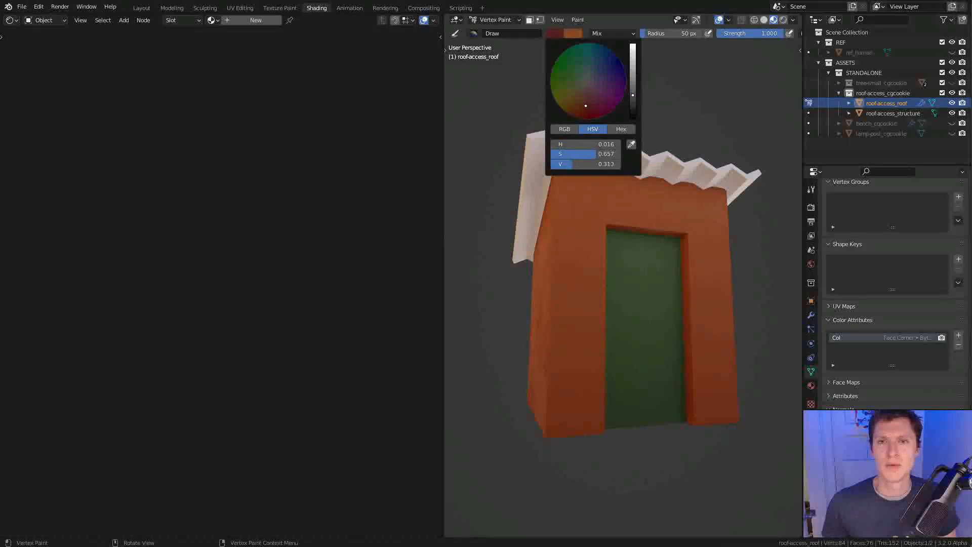
Assign the cubicity_concrete material to the roof and return to Object Mode
{"action": "left_click", "coordinate": [212, 21]}
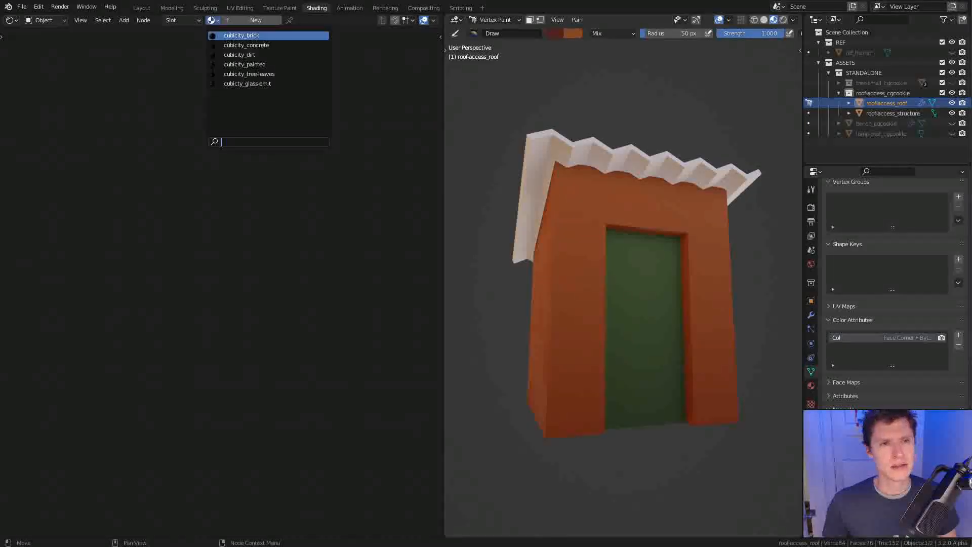
{"action": "left_click", "coordinate": [230, 44]}
{"action": "middle_click_drag", "start_coordinate": [567, 134], "coordinate": [697, 240]}
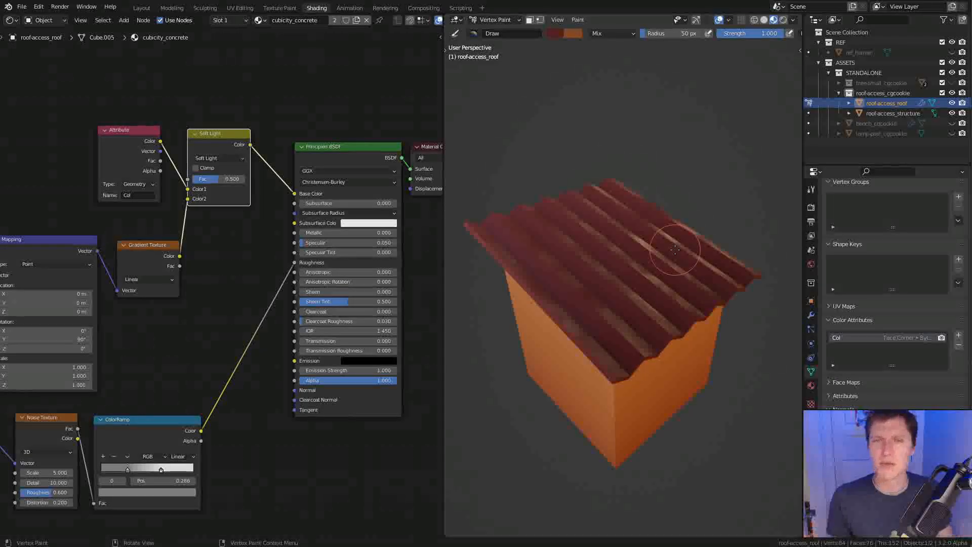
{"action": "middle_click_drag", "start_coordinate": [680, 247], "coordinate": [748, 194]}
{"action": "left_click", "coordinate": [259, 22]}
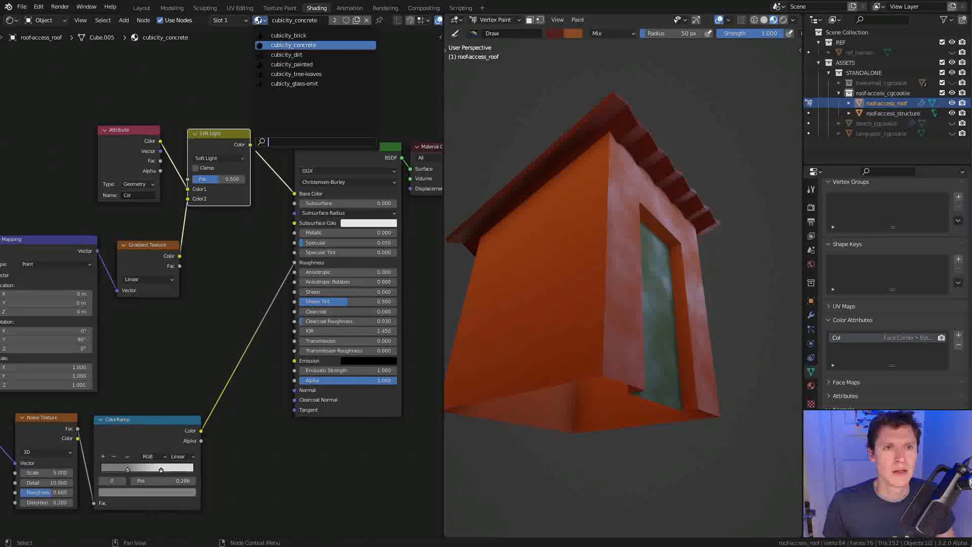
{"action": "left_click", "coordinate": [496, 22]}
{"action": "left_click", "coordinate": [504, 36]}
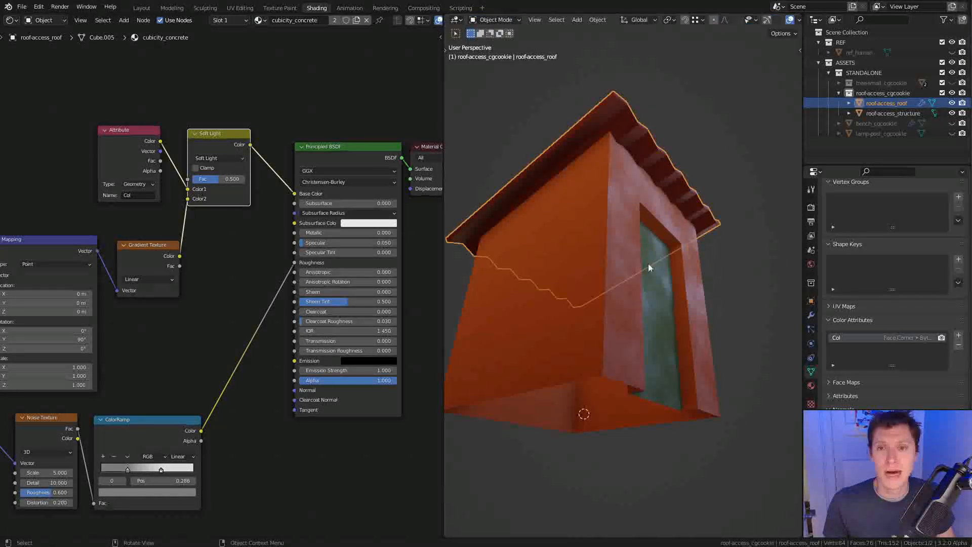
Add a second material slot to roof-access_structure and put the existing cubicity_painted material in it
{"action": "left_click", "coordinate": [646, 263]}
{"action": "middle_click_drag", "start_coordinate": [697, 169], "coordinate": [660, 127]}
{"action": "left_click", "coordinate": [260, 21]}
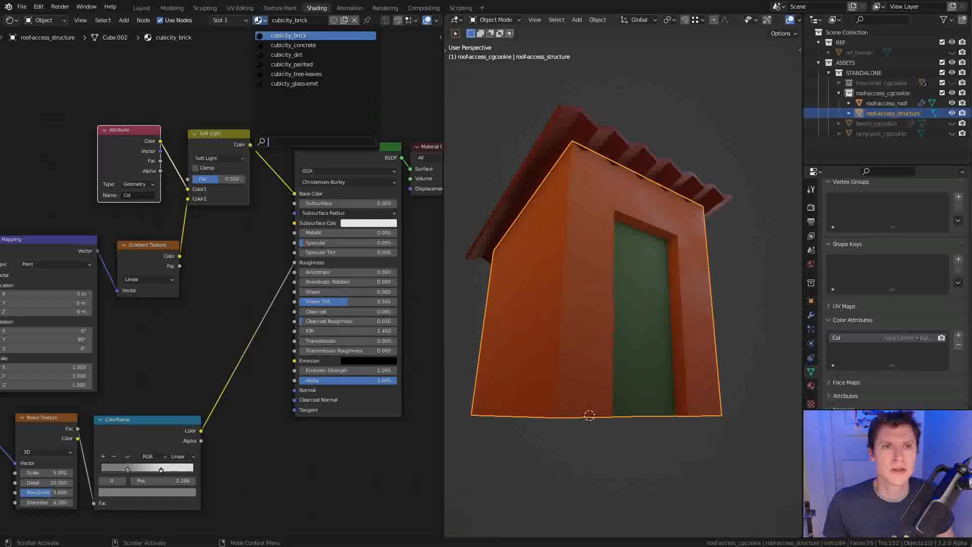
{"action": "left_click", "coordinate": [226, 20]}
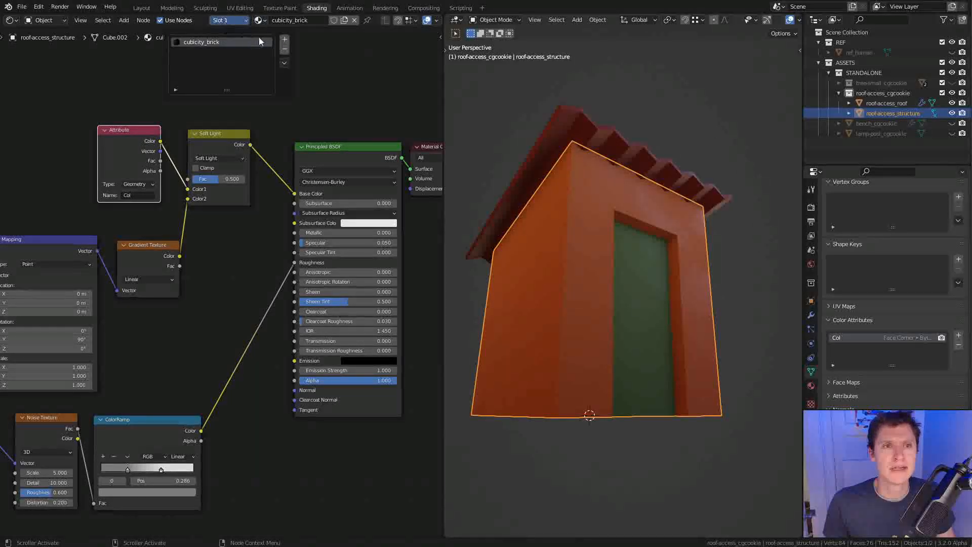
{"action": "left_click", "coordinate": [285, 40]}
{"action": "middle_click_drag", "start_coordinate": [507, 122], "coordinate": [649, 210]}
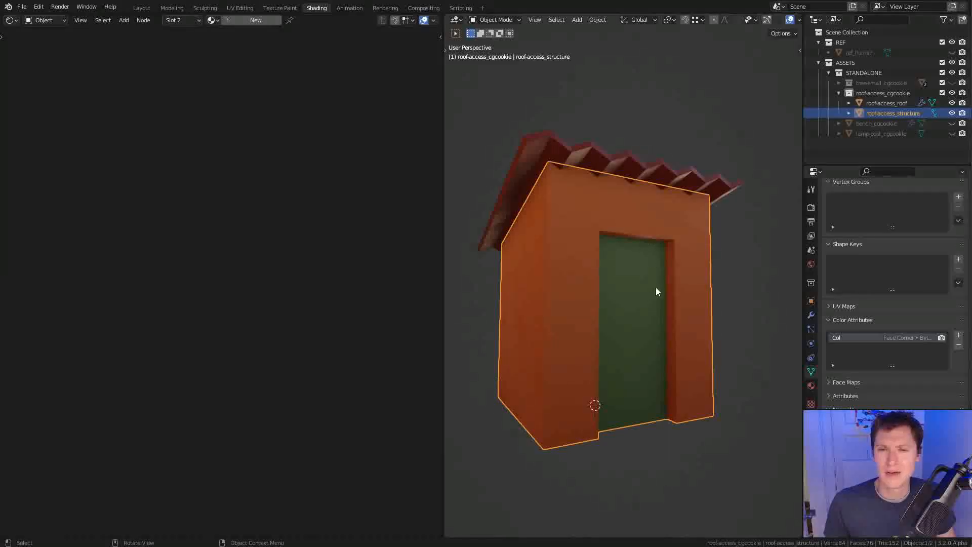
{"action": "middle_click_drag", "start_coordinate": [654, 287], "coordinate": [517, 205]}
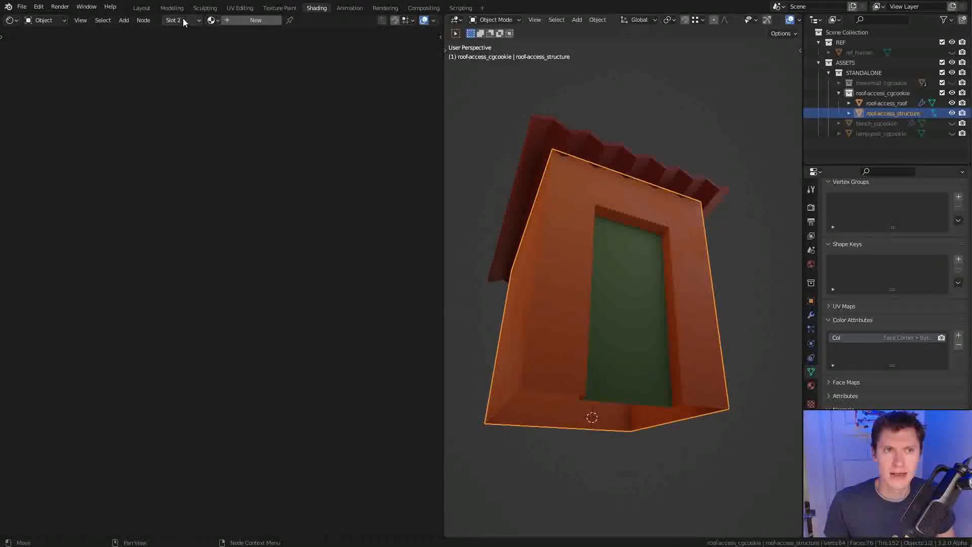
{"action": "left_click", "coordinate": [212, 20]}
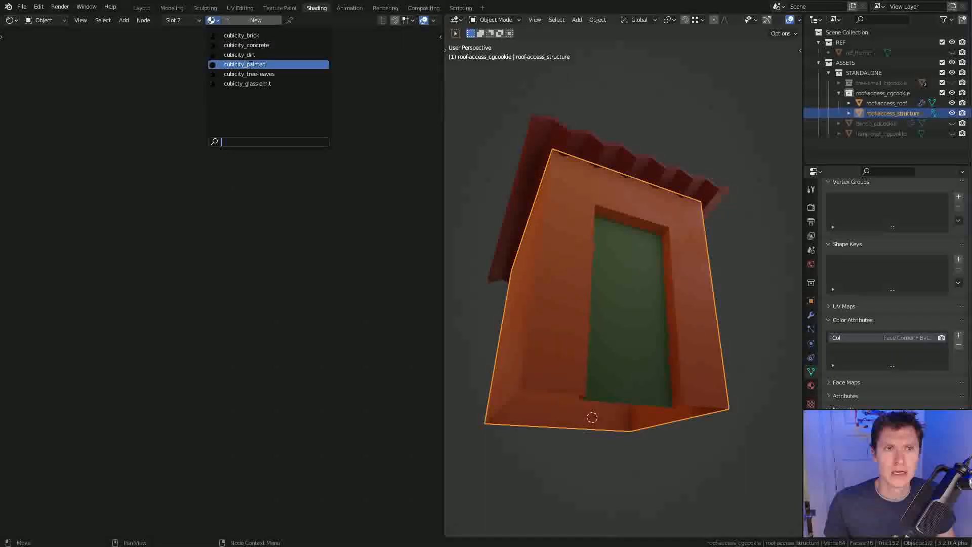
{"action": "left_click", "coordinate": [244, 64]}
Assign cubicity_painted to the structure's selected door face and return to Object Mode
{"action": "middle_click_drag", "start_coordinate": [694, 211], "coordinate": [686, 229]}
{"action": "key", "text": "Tab"}
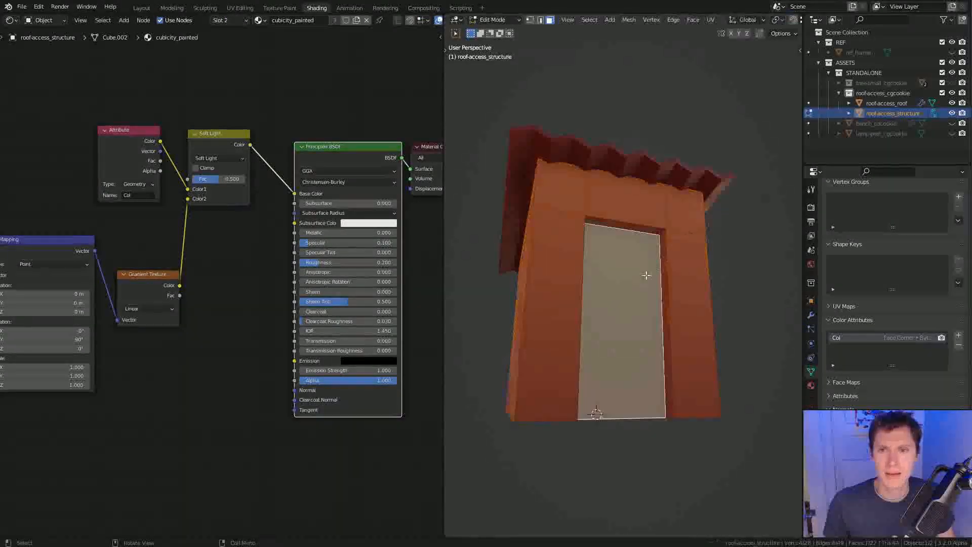
{"action": "left_click", "coordinate": [229, 19]}
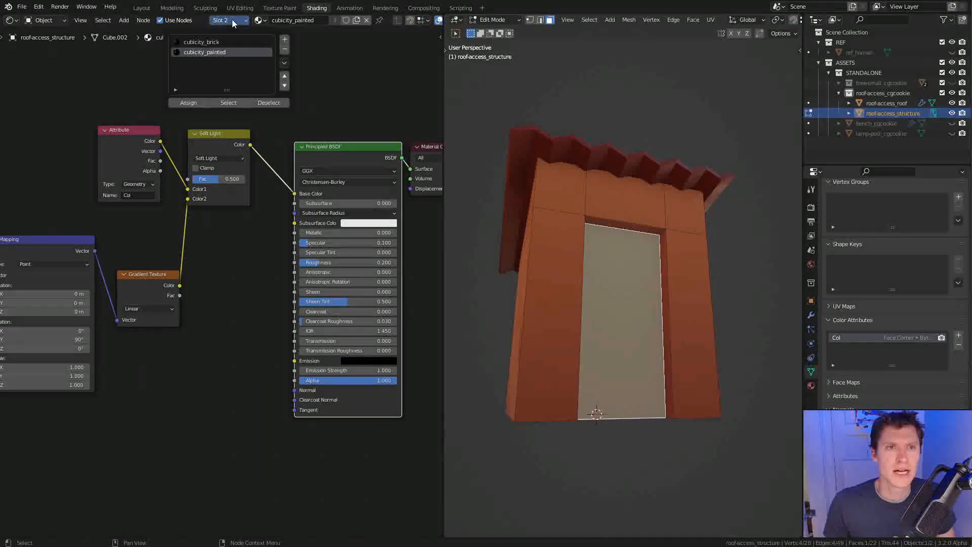
{"action": "left_click", "coordinate": [192, 104]}
{"action": "key", "text": "Tab"}
{"action": "middle_click_drag", "start_coordinate": [640, 224], "coordinate": [675, 194]}
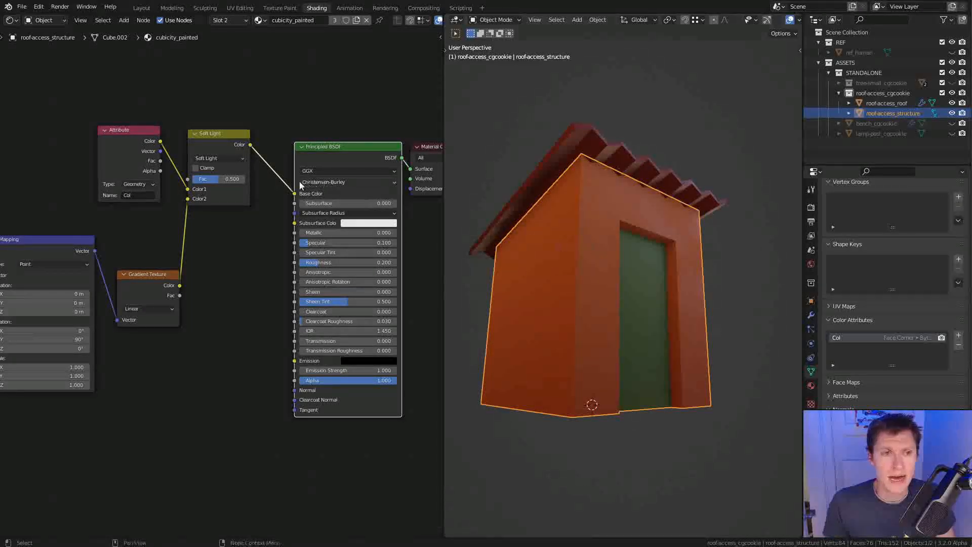
Switch the structure's active material slot to cubicity_brick and make room above its node tree
{"action": "left_click", "coordinate": [222, 20]}
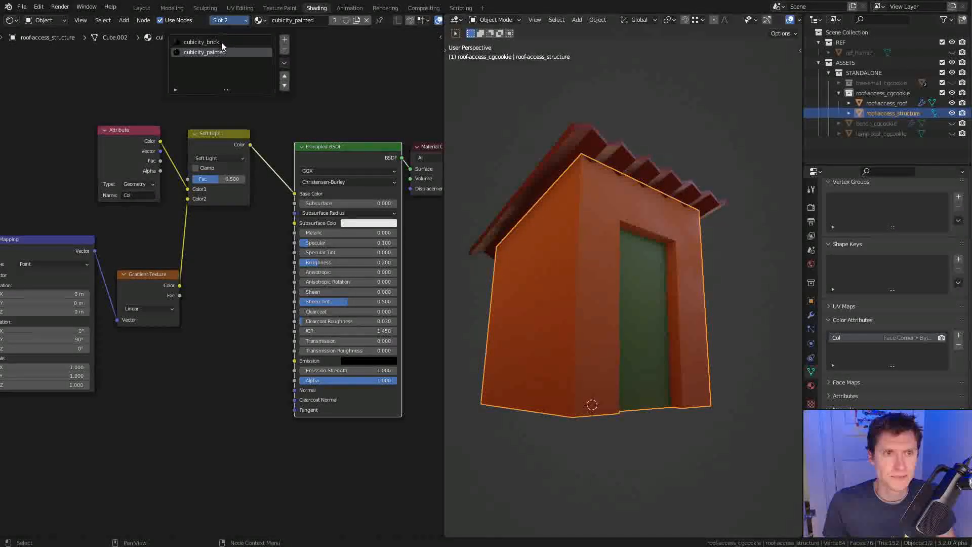
{"action": "left_click", "coordinate": [223, 42]}
{"action": "middle_click_drag", "start_coordinate": [177, 124], "coordinate": [293, 196]}
{"action": "scroll", "coordinate": [270, 164], "scroll_direction": "down", "scroll_amount": 2}
{"action": "middle_click_drag", "start_coordinate": [270, 164], "coordinate": [268, 211]}
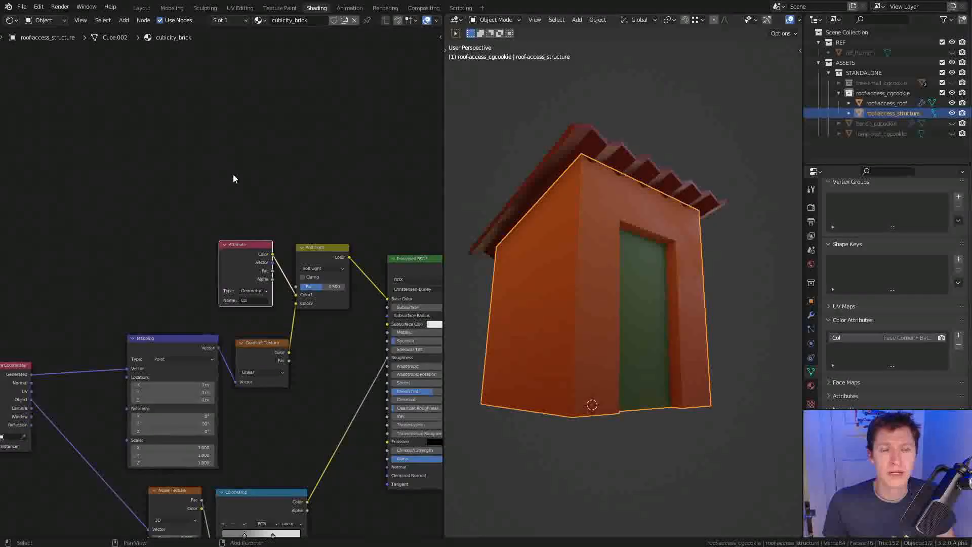
{"action": "key", "text": "shift+a"}
{"action": "mouse_move", "coordinate": [213, 146]}
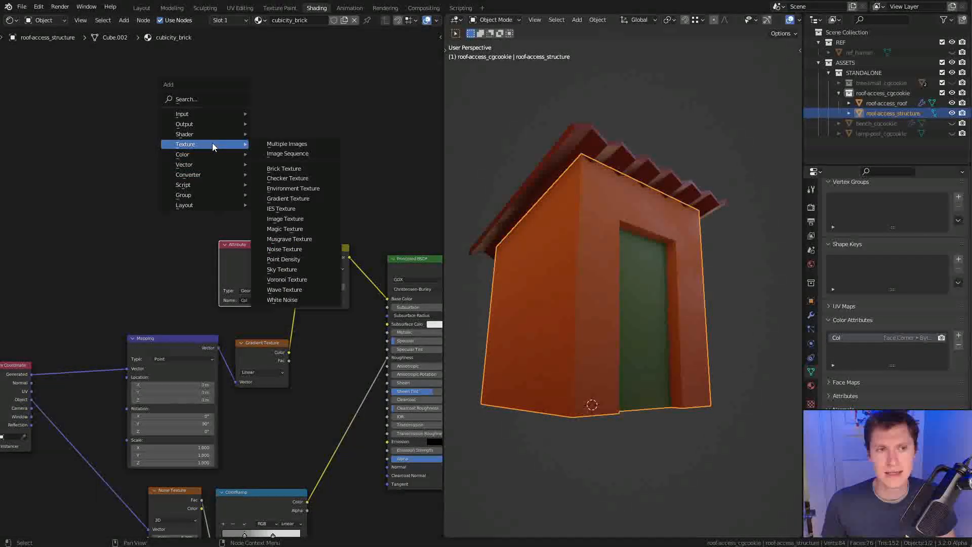
{"action": "key", "text": "Escape"}
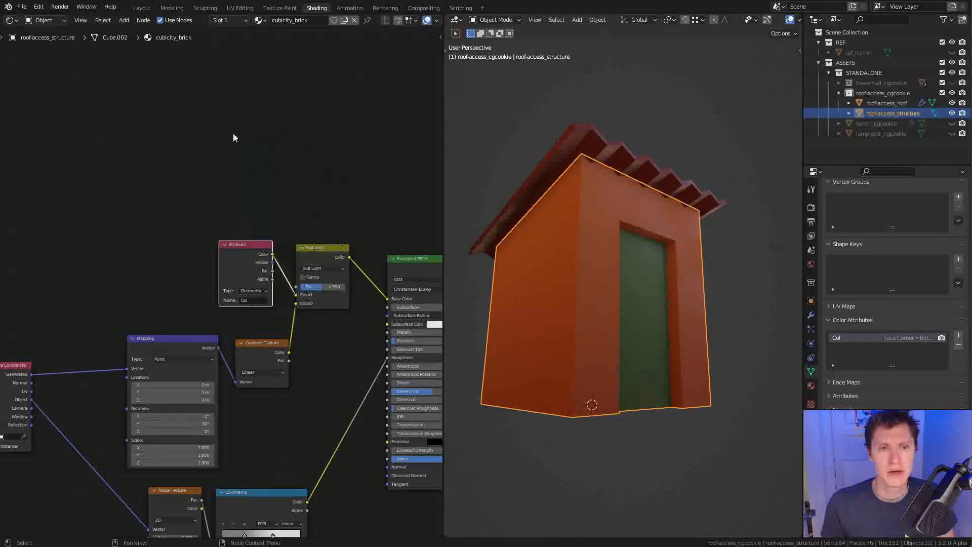
Add a Brick Texture node to cubicity_brick and move the Attribute node above it
{"action": "key", "text": "shift+a"}
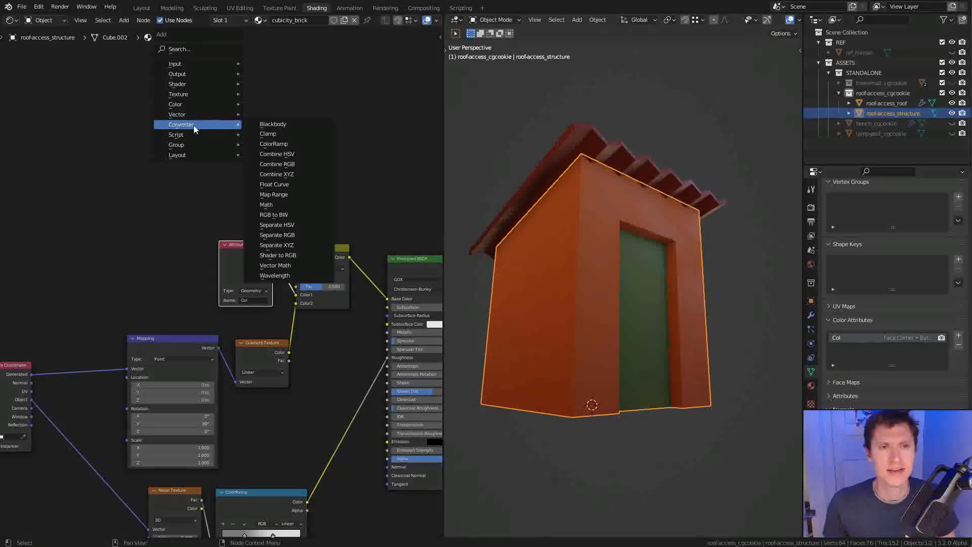
{"action": "mouse_move", "coordinate": [192, 97]}
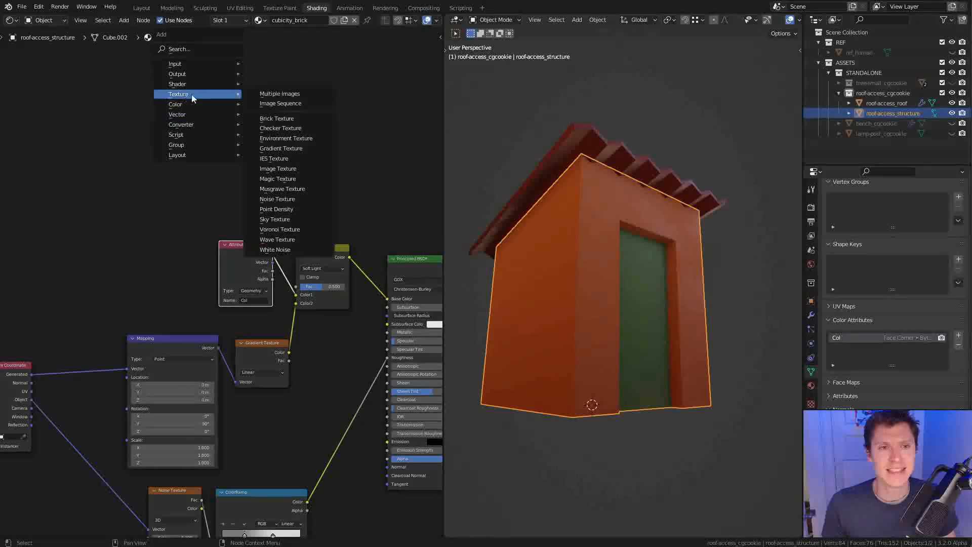
{"action": "left_click", "coordinate": [281, 119]}
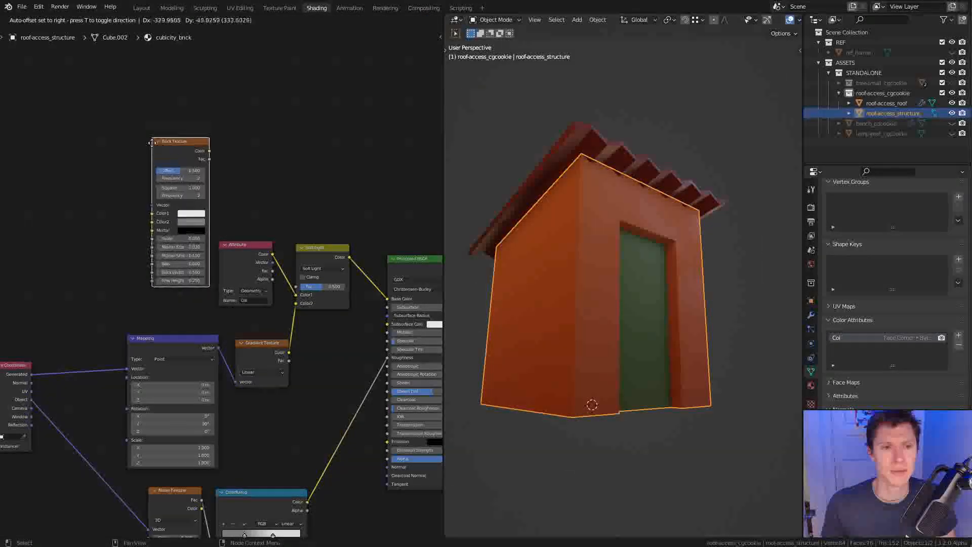
{"action": "left_click", "coordinate": [148, 165]}
{"action": "left_click_drag", "start_coordinate": [235, 213], "coordinate": [324, 317]}
{"action": "key", "text": "g"}
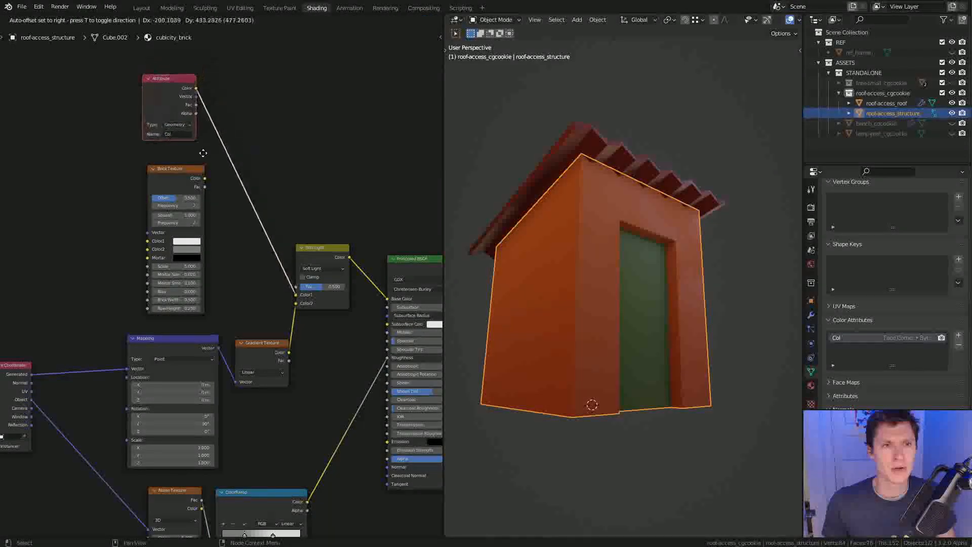
{"action": "left_click", "coordinate": [197, 130]}
{"action": "left_click_drag", "start_coordinate": [329, 257], "coordinate": [342, 258]}
Preview the Brick Texture node's color output directly on the structure
{"action": "left_click", "coordinate": [157, 173]}
{"action": "middle_click_drag", "start_coordinate": [159, 178], "coordinate": [230, 177]}
{"action": "scroll", "coordinate": [130, 284], "scroll_direction": "up", "scroll_amount": 2}
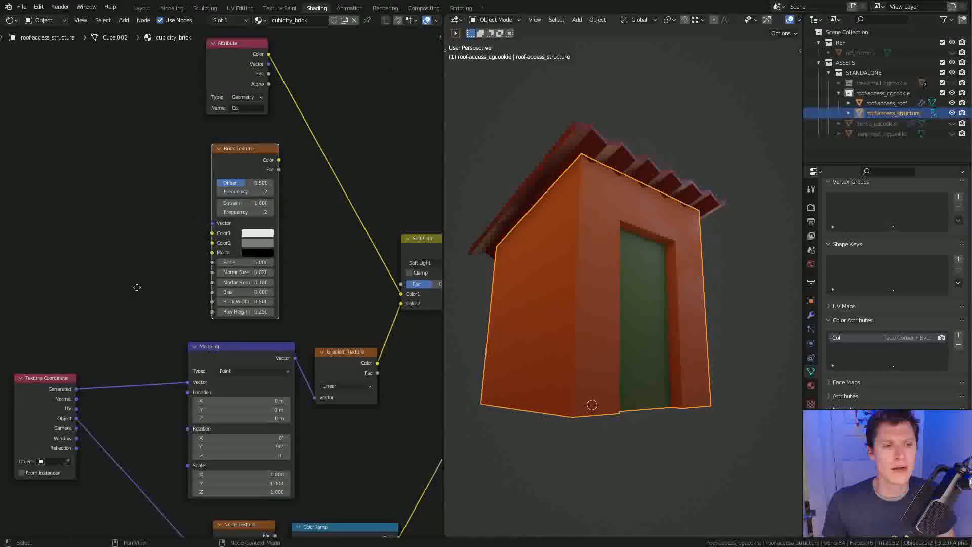
{"action": "middle_click_drag", "start_coordinate": [130, 284], "coordinate": [157, 301]}
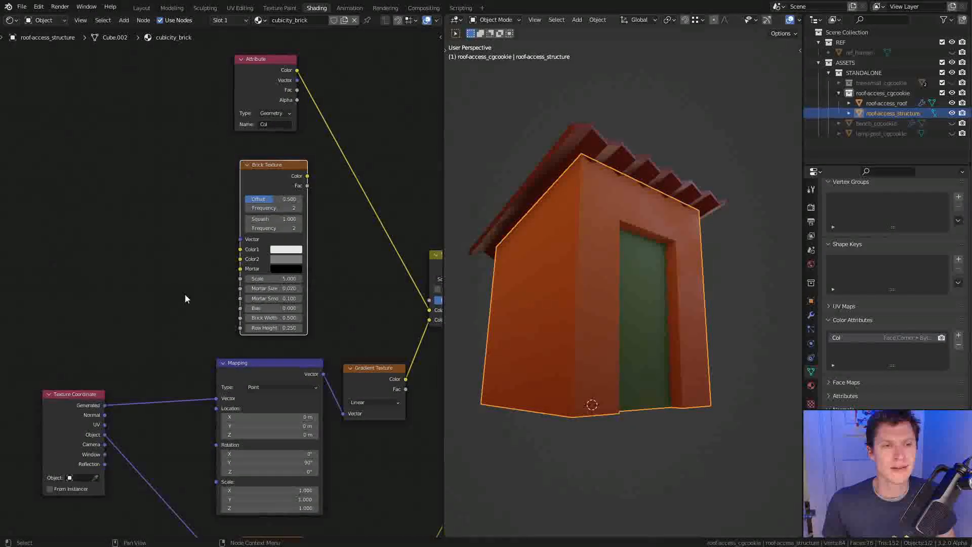
{"action": "left_click", "coordinate": [286, 173], "text": "ctrl+shift"}
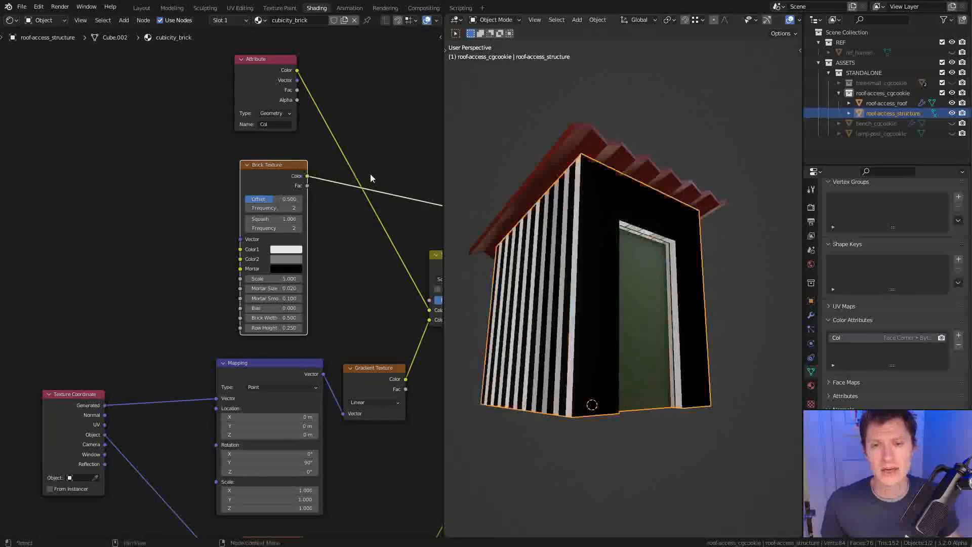
Examine how the brick pattern projects onto the structure's front and side walls from different angles
{"action": "scroll", "coordinate": [390, 165], "scroll_direction": "down", "scroll_amount": 2}
{"action": "middle_click_drag", "start_coordinate": [390, 165], "coordinate": [333, 223]}
{"action": "scroll", "coordinate": [333, 224], "scroll_direction": "down", "scroll_amount": 1}
{"action": "middle_click_drag", "start_coordinate": [559, 230], "coordinate": [593, 244]}
{"action": "scroll", "coordinate": [593, 244], "scroll_direction": "up", "scroll_amount": 4}
{"action": "middle_click_drag", "start_coordinate": [590, 198], "coordinate": [560, 204], "text": "shift"}
{"action": "scroll", "coordinate": [645, 291], "scroll_direction": "down", "scroll_amount": 4}
{"action": "mouse_move", "coordinate": [645, 291]}
{"action": "middle_mouse_down"}
{"action": "mouse_move", "coordinate": [676, 273]}
{"action": "mouse_move", "coordinate": [584, 301]}
{"action": "mouse_move", "coordinate": [583, 289]}
{"action": "mouse_move", "coordinate": [630, 280]}
{"action": "middle_mouse_up"}
{"action": "scroll", "coordinate": [583, 289], "scroll_direction": "down", "scroll_amount": 2}
{"action": "scroll", "coordinate": [583, 289], "scroll_direction": "down", "scroll_amount": 2}
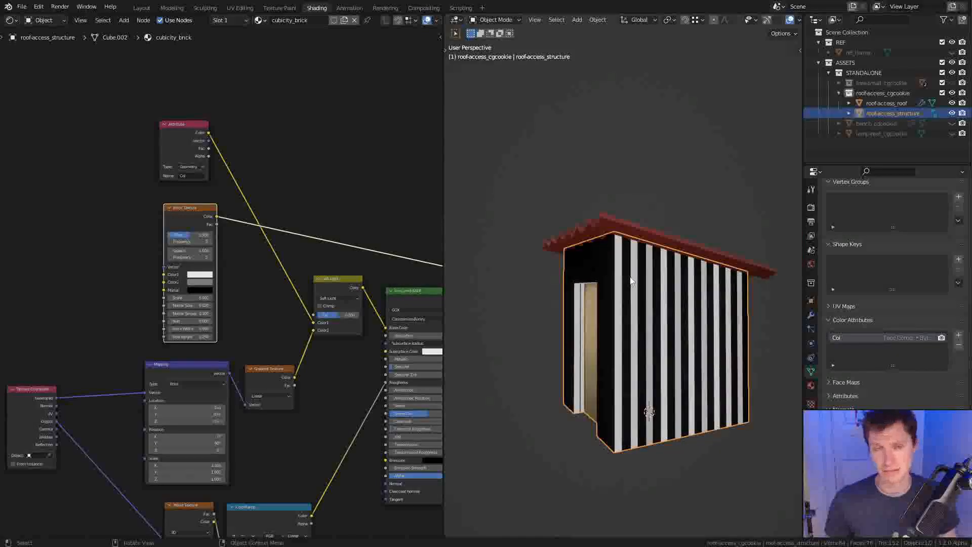
Duplicate the gradient's Mapping node, place the copy in front of the Brick Texture node, and reset its Y rotation to 0°
{"action": "middle_click_drag", "start_coordinate": [270, 252], "coordinate": [320, 230]}
{"action": "middle_click_drag", "start_coordinate": [244, 346], "coordinate": [245, 339], "text": "ctrl"}
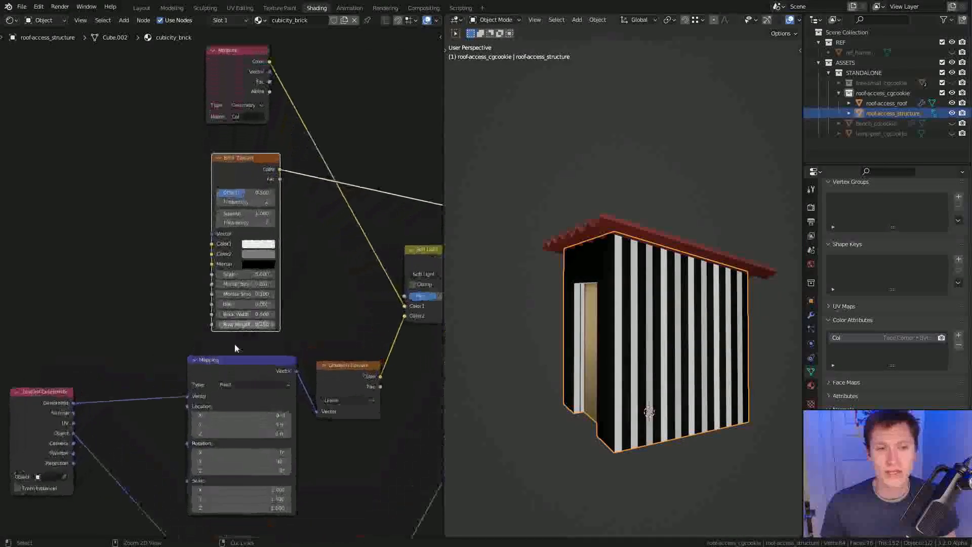
{"action": "left_click_drag", "start_coordinate": [245, 157], "coordinate": [275, 160]}
{"action": "left_click", "coordinate": [241, 367]}
{"action": "key", "text": "shift+d"}
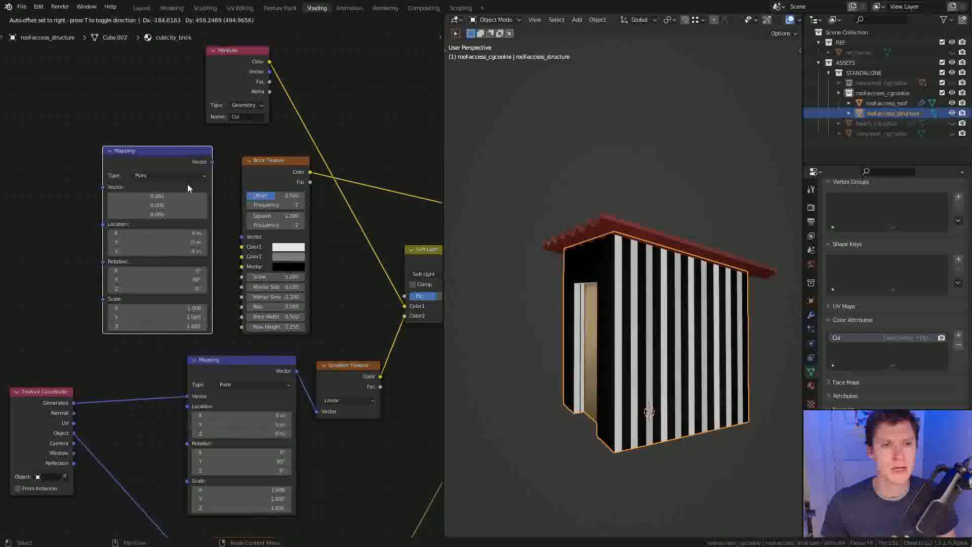
{"action": "left_click", "coordinate": [188, 183]}
{"action": "key", "text": "BackSpace"}
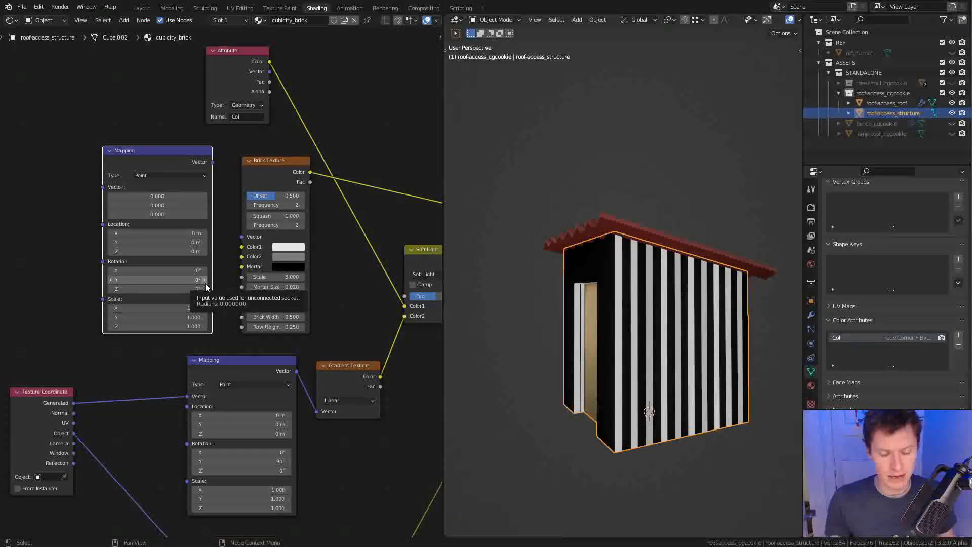
Space out the Texture Coordinate node and connect its Object output to the duplicated Mapping node's Vector input
{"action": "left_click", "coordinate": [70, 391]}
{"action": "key", "text": "g"}
{"action": "left_click", "coordinate": [42, 384]}
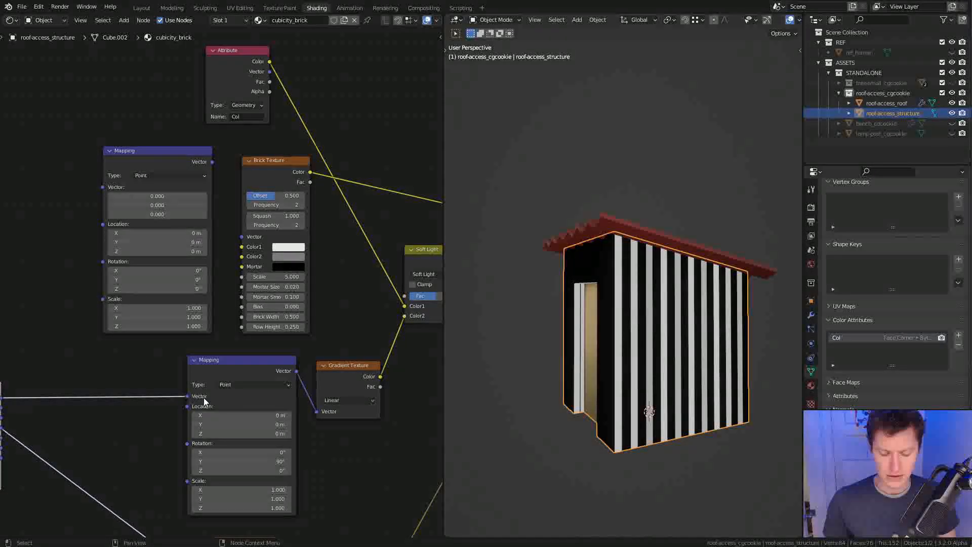
{"action": "middle_click_drag", "start_coordinate": [172, 308], "coordinate": [267, 313]}
{"action": "left_click_drag", "start_coordinate": [258, 175], "coordinate": [261, 187]}
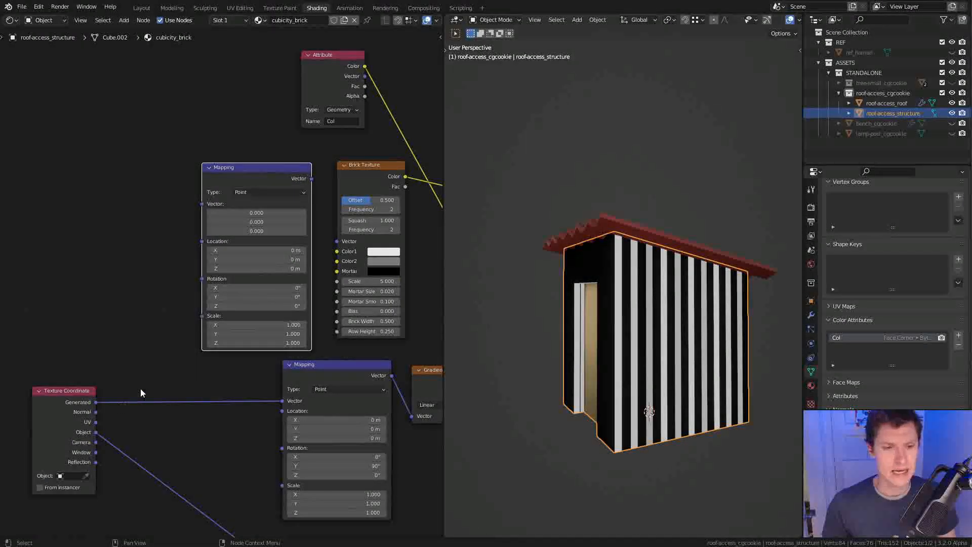
{"action": "middle_click_drag", "start_coordinate": [138, 390], "coordinate": [127, 392]}
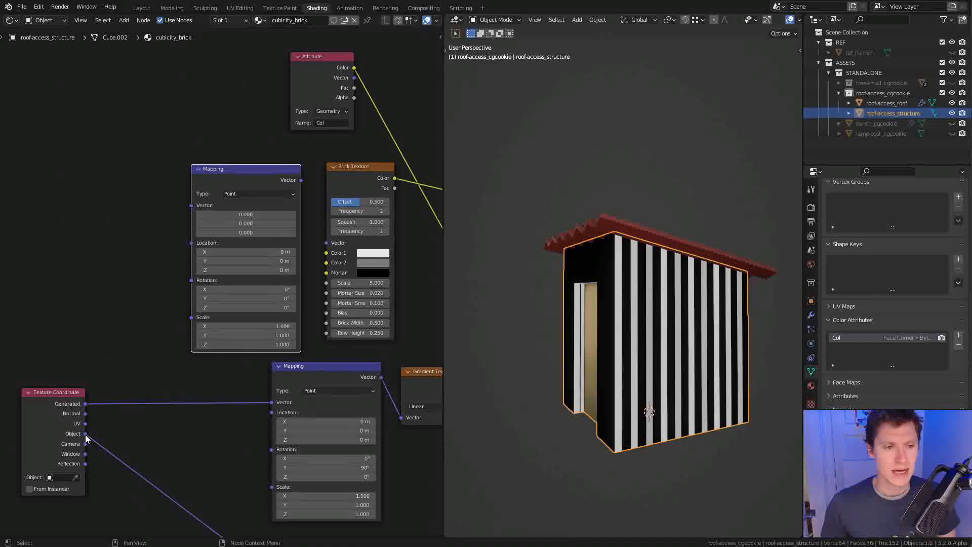
{"action": "left_click_drag", "start_coordinate": [83, 434], "coordinate": [191, 211]}
Connect the duplicated Mapping node's Vector output to the Brick Texture's Vector input and view the hut's front
{"action": "scroll", "coordinate": [333, 151], "scroll_direction": "down", "scroll_amount": 1}
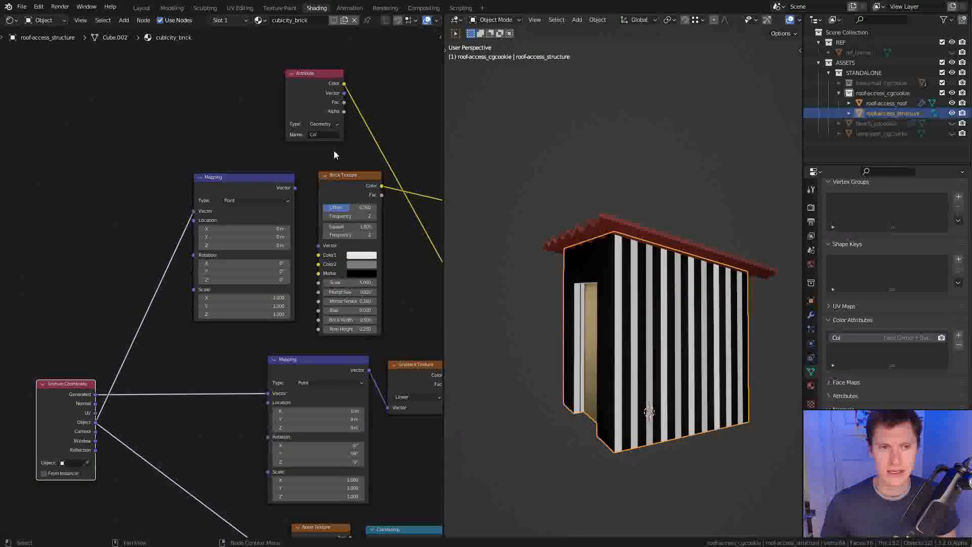
{"action": "middle_click_drag", "start_coordinate": [320, 152], "coordinate": [276, 179]}
{"action": "left_click_drag", "start_coordinate": [249, 216], "coordinate": [274, 272]}
{"action": "left_click_drag", "start_coordinate": [305, 222], "coordinate": [298, 220]}
{"action": "scroll", "coordinate": [590, 238], "scroll_direction": "up", "scroll_amount": 2}
{"action": "middle_click_drag", "start_coordinate": [591, 238], "coordinate": [670, 224]}
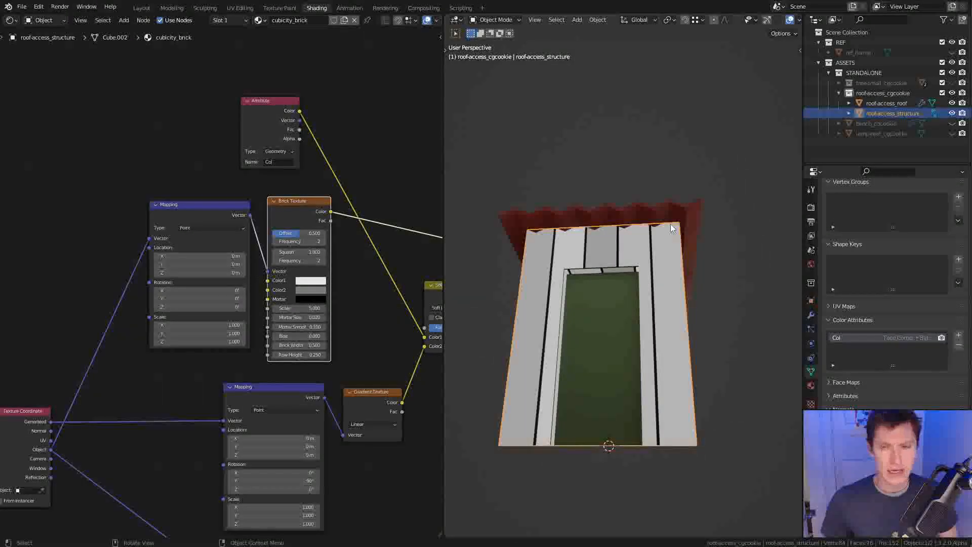
Show the structure's transform values and dimensions and inspect the brick projection on its walls
{"action": "key", "text": "n"}
{"action": "left_click", "coordinate": [796, 53]}
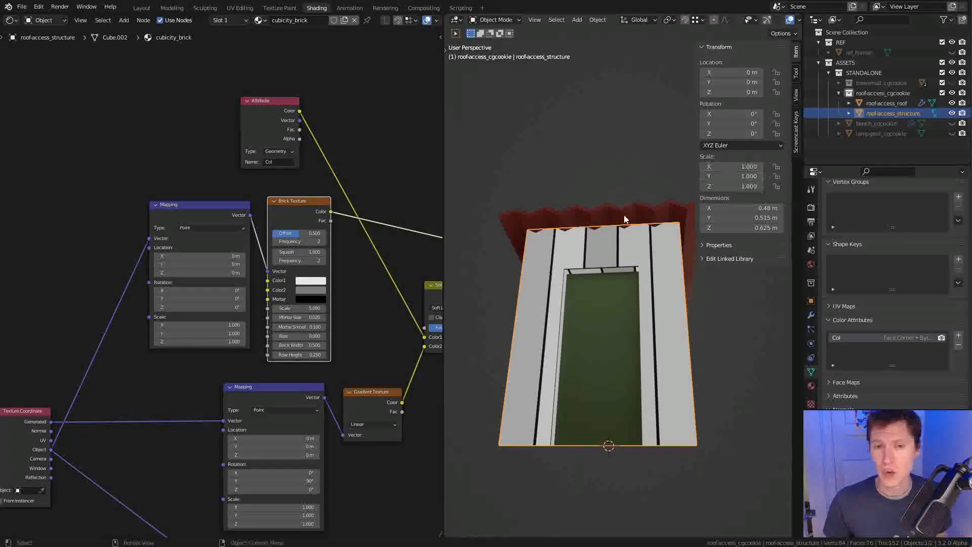
{"action": "middle_click_drag", "start_coordinate": [603, 189], "coordinate": [609, 204]}
{"action": "scroll", "coordinate": [629, 208], "scroll_direction": "down", "scroll_amount": 3}
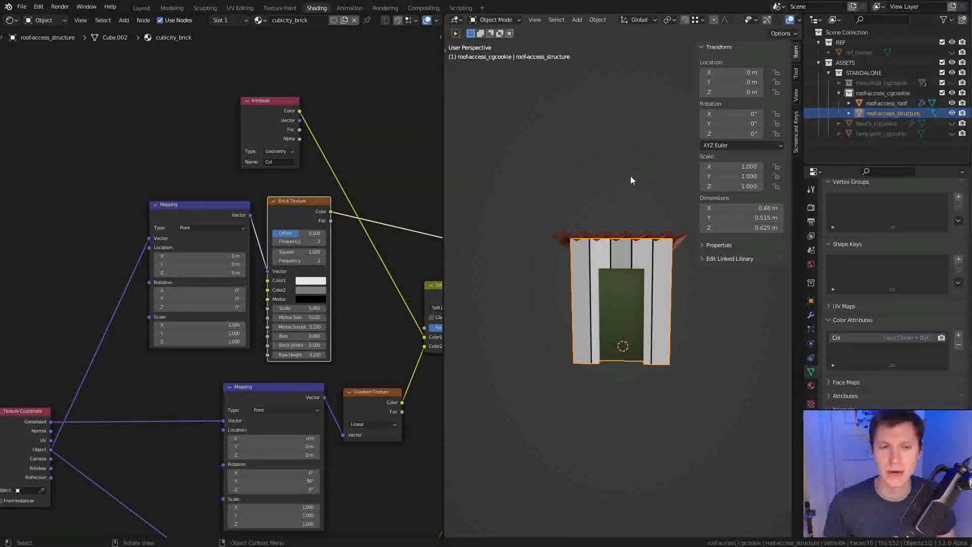
{"action": "scroll", "coordinate": [340, 215], "scroll_direction": "up", "scroll_amount": 1}
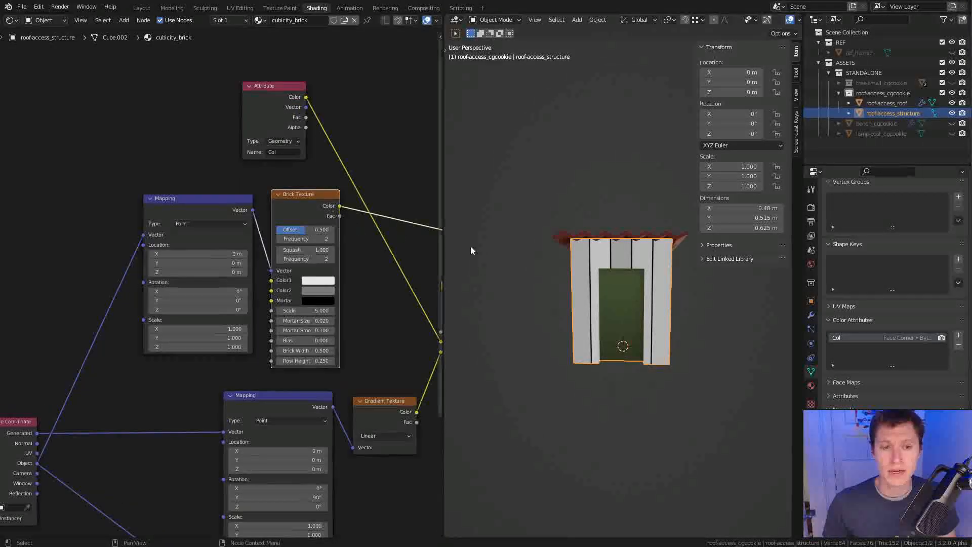
{"action": "middle_click_drag", "start_coordinate": [620, 241], "coordinate": [686, 268]}
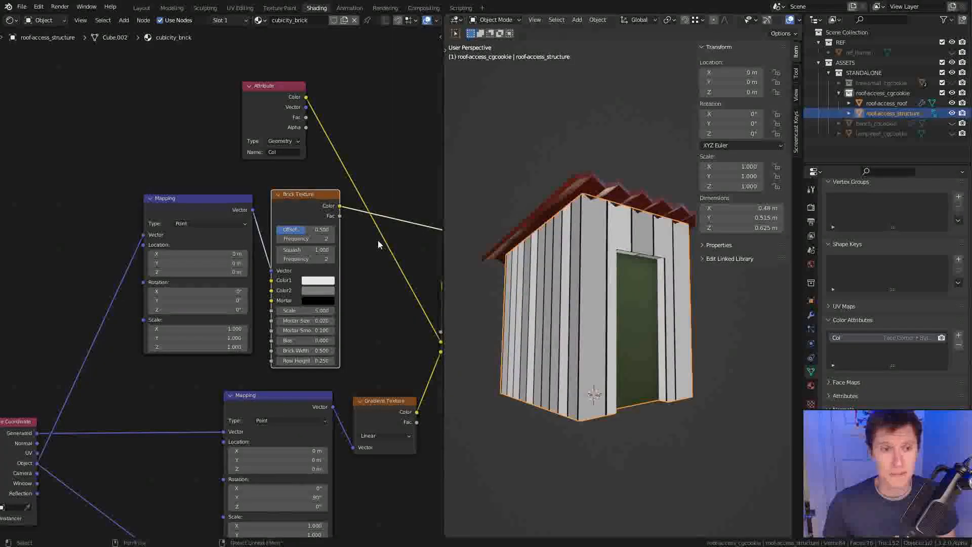
Rotate the brick texture mapping on X to about -76.1° and check the pattern from below
{"action": "middle_click_drag", "start_coordinate": [270, 268], "coordinate": [324, 248]}
{"action": "scroll", "coordinate": [238, 273], "scroll_direction": "up", "scroll_amount": 1}
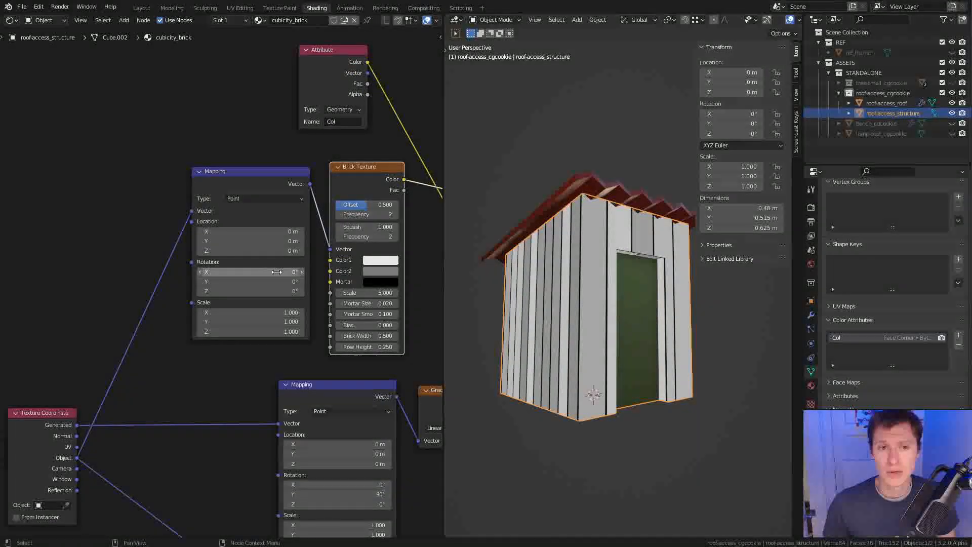
{"action": "left_click_drag", "start_coordinate": [253, 272], "coordinate": [193, 272]}
{"action": "middle_click_drag", "start_coordinate": [620, 438], "coordinate": [600, 377]}
{"action": "scroll", "coordinate": [663, 25], "scroll_direction": "down", "scroll_amount": 3}
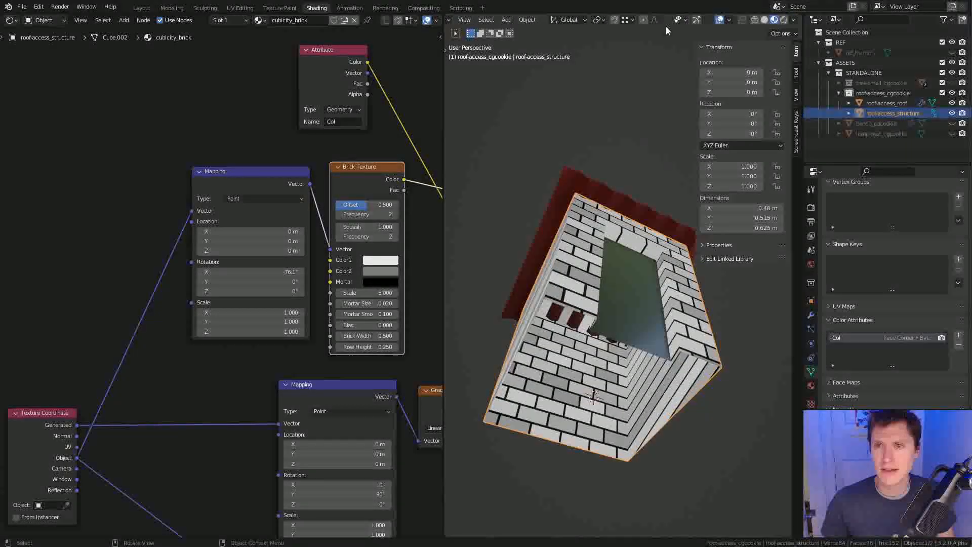
Turn on object origins in the viewport overlays, hide the transform values, and view the hut from below
{"action": "left_click", "coordinate": [729, 20]}
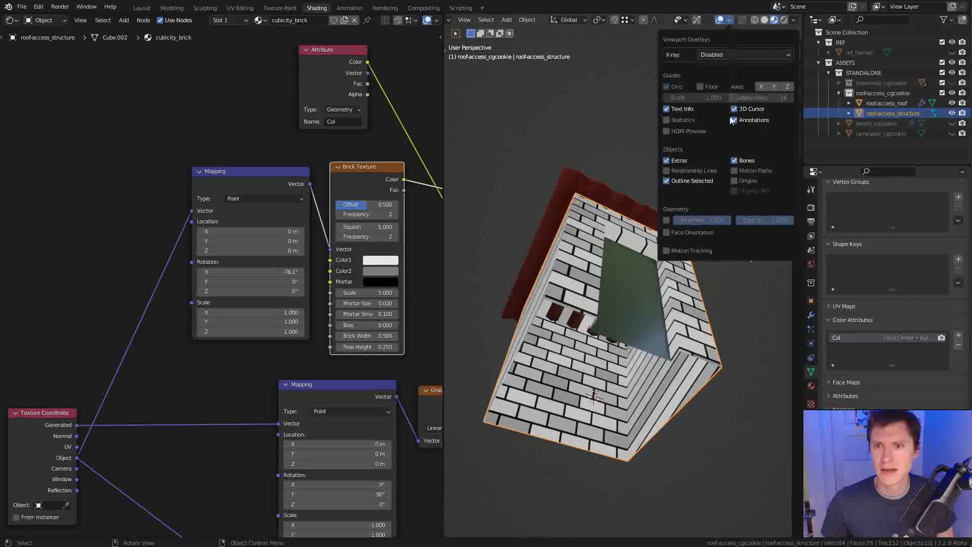
{"action": "left_click", "coordinate": [735, 181]}
{"action": "key", "text": "n"}
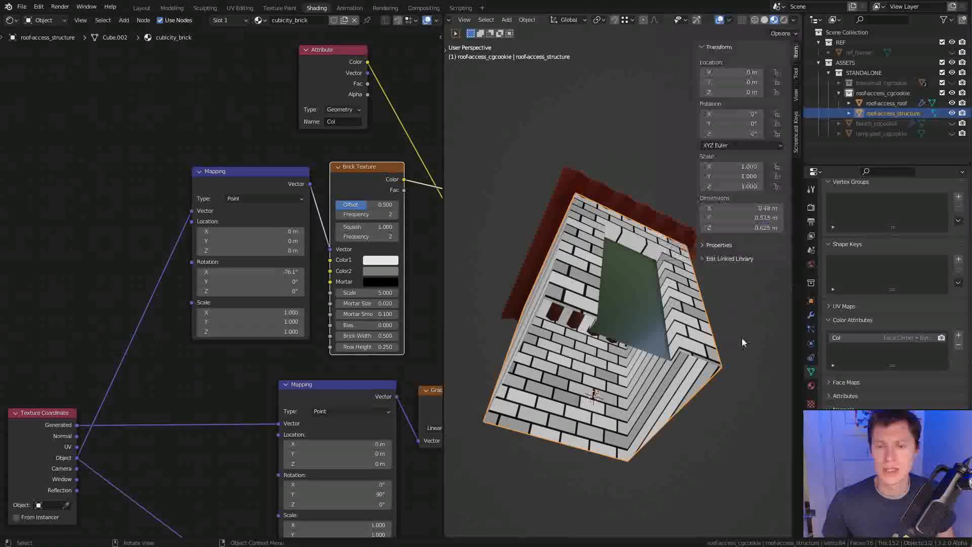
{"action": "key", "text": "n"}
{"action": "middle_click_drag", "start_coordinate": [664, 342], "coordinate": [537, 303]}
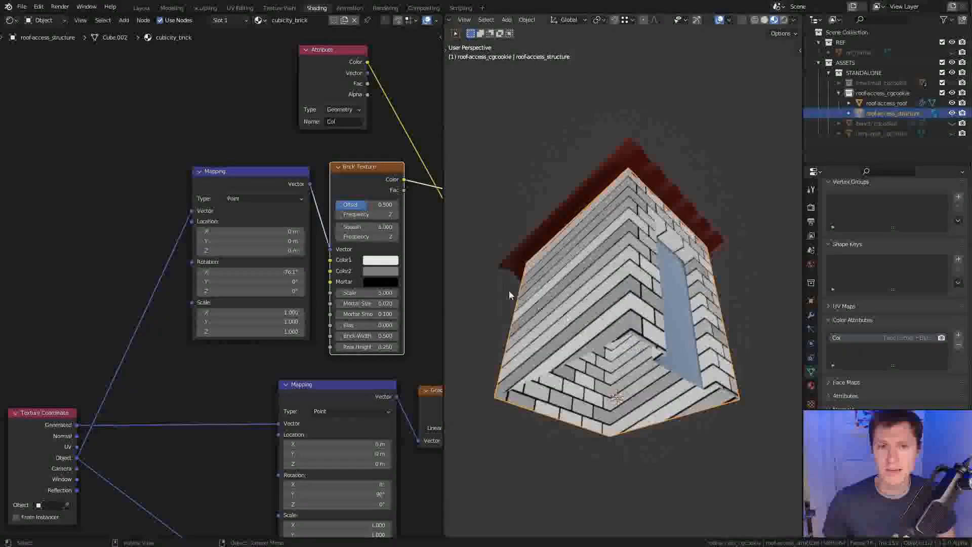
Set the brick Mapping node's X rotation to 90° and check the pattern on the front and side walls
{"action": "mouse_move", "coordinate": [261, 273]}
{"action": "left_mouse_down"}
{"action": "mouse_move", "coordinate": [284, 272]}
{"action": "mouse_move", "coordinate": [259, 272]}
{"action": "left_mouse_up"}
{"action": "middle_click_drag", "start_coordinate": [275, 276], "coordinate": [272, 294]}
{"action": "left_click", "coordinate": [272, 294]}
{"action": "type", "text": "9"}
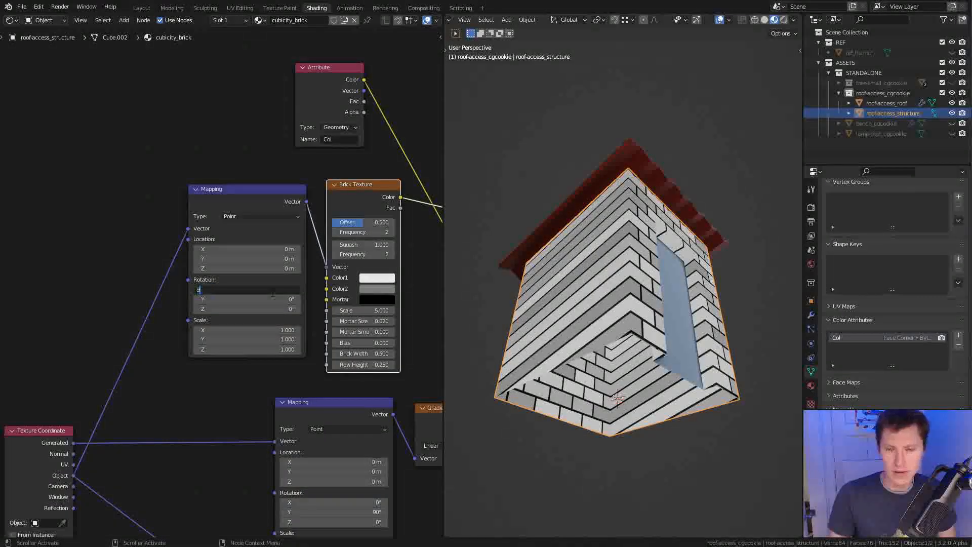
{"action": "type", "text": "0"}
{"action": "key", "text": "Return"}
{"action": "middle_click_drag", "start_coordinate": [717, 167], "coordinate": [694, 187]}
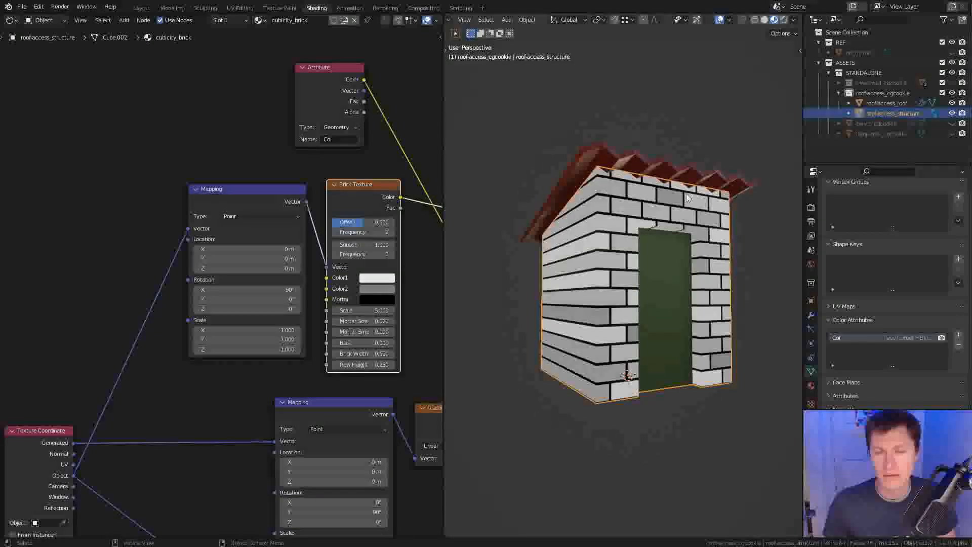
{"action": "middle_click_drag", "start_coordinate": [678, 195], "coordinate": [489, 233]}
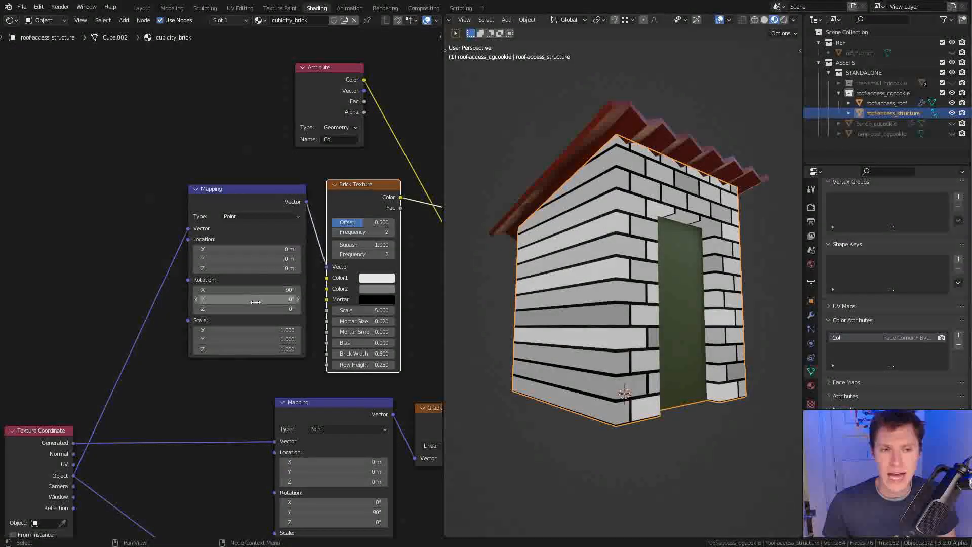
Set the brick Mapping node's Y rotation to 45°
{"action": "left_click_drag", "start_coordinate": [275, 298], "coordinate": [289, 298]}
{"action": "left_click", "coordinate": [274, 298]}
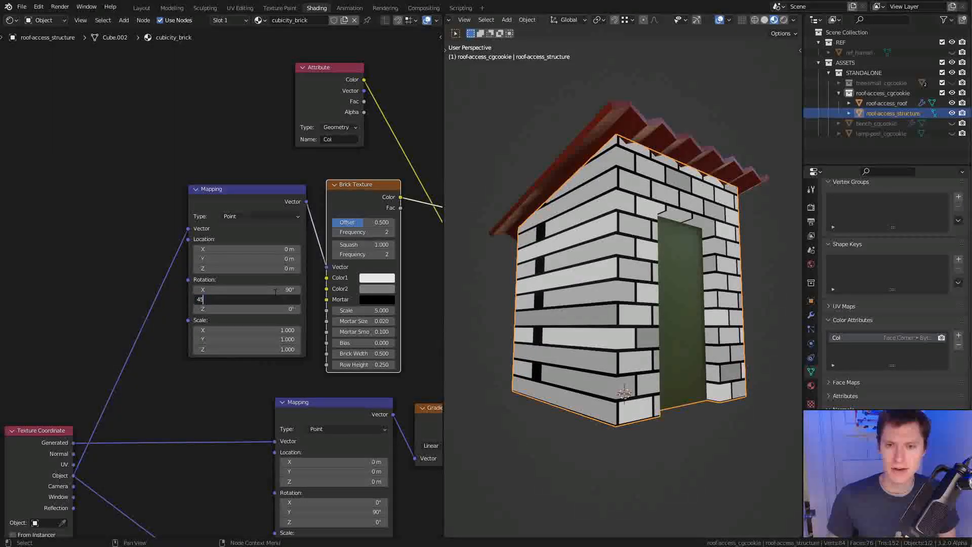
{"action": "type", "text": "45"}
{"action": "key", "text": "Return"}
Try a 90° Y rotation on the brick mapping, return it to 45°, and compare the bricks around the front corner
{"action": "left_click", "coordinate": [268, 298]}
{"action": "type", "text": "90"}
{"action": "key", "text": "Return"}
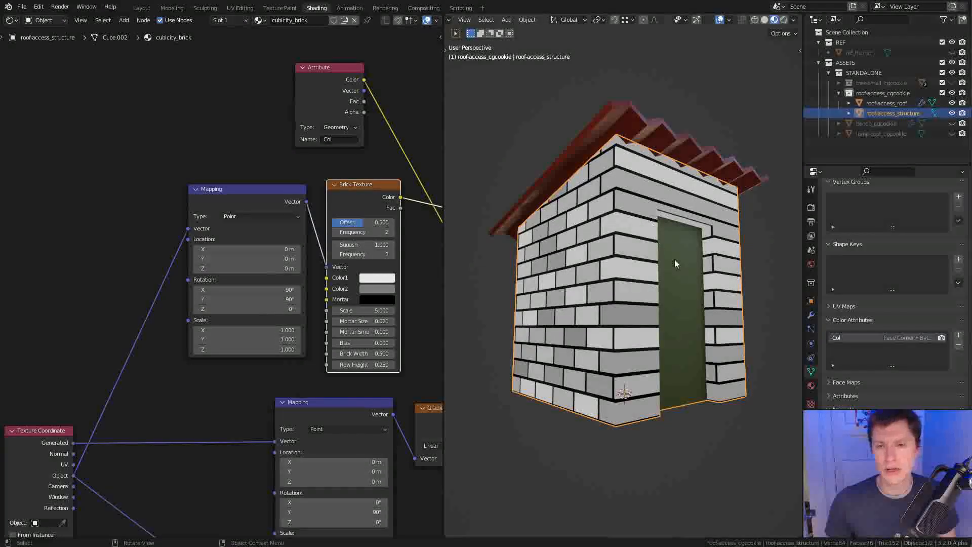
{"action": "left_click", "coordinate": [271, 303]}
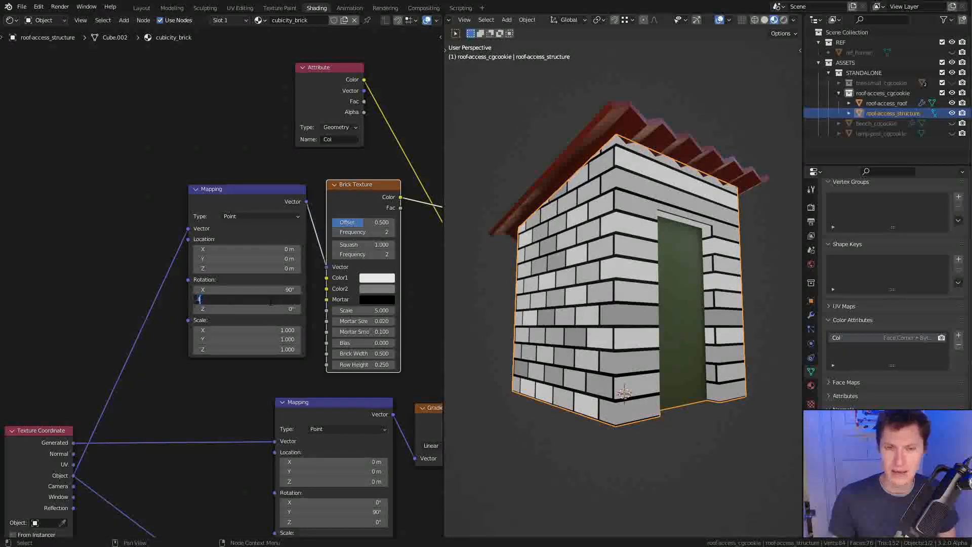
{"action": "key", "text": "Return"}
{"action": "middle_click_drag", "start_coordinate": [711, 257], "coordinate": [656, 220]}
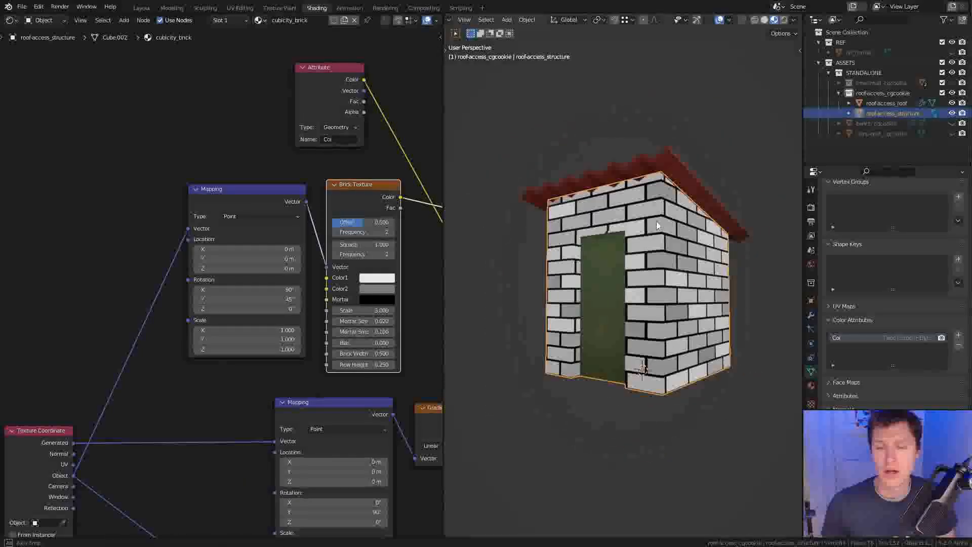
Unhide the ref_human reference beside the hut for judging the brick size
{"action": "middle_click_drag", "start_coordinate": [378, 305], "coordinate": [302, 306]}
{"action": "middle_click_drag", "start_coordinate": [545, 276], "coordinate": [685, 230]}
{"action": "left_click", "coordinate": [951, 52]}
{"action": "scroll", "coordinate": [664, 218], "scroll_direction": "up", "scroll_amount": 2}
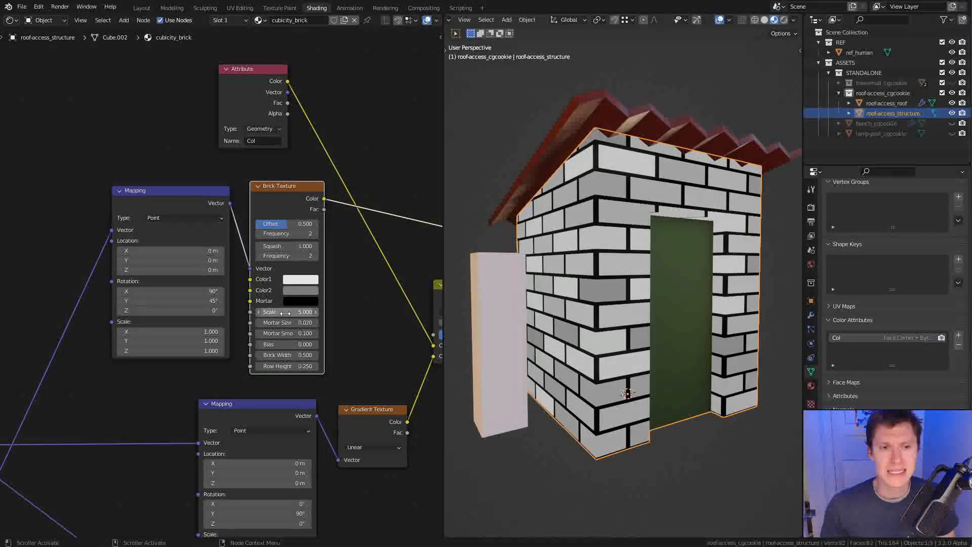
{"action": "scroll", "coordinate": [286, 313], "scroll_direction": "up", "scroll_amount": 2}
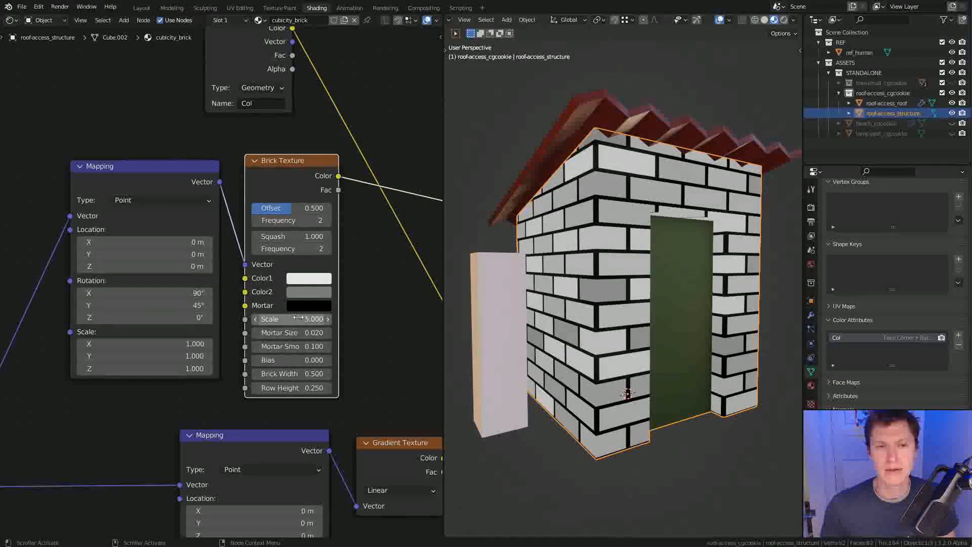
Try a Brick Texture scale of about 7.11 and compare the bricks with the human reference
{"action": "left_click_drag", "start_coordinate": [281, 320], "coordinate": [331, 320]}
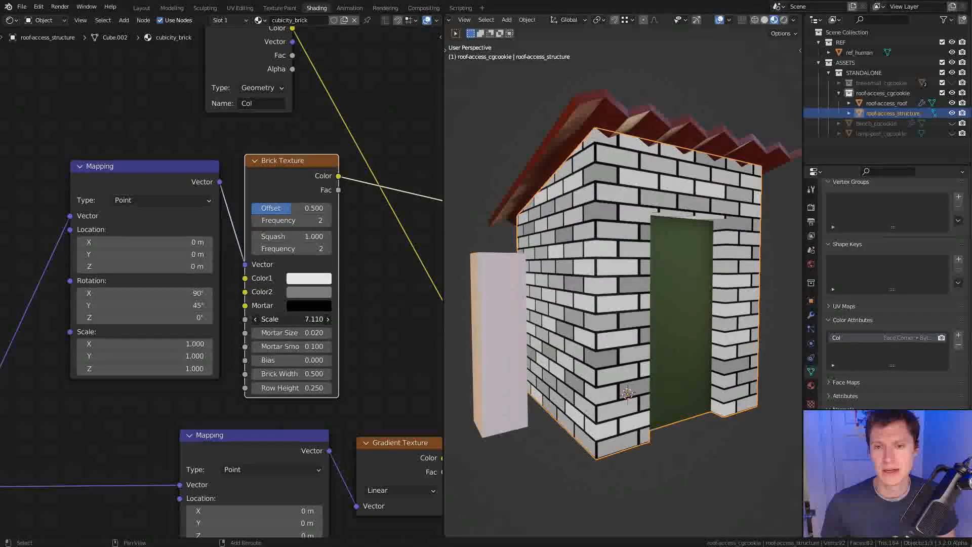
{"action": "scroll", "coordinate": [664, 243], "scroll_direction": "down", "scroll_amount": 3}
{"action": "middle_click_drag", "start_coordinate": [663, 243], "coordinate": [691, 238]}
{"action": "scroll", "coordinate": [638, 278], "scroll_direction": "up", "scroll_amount": 3}
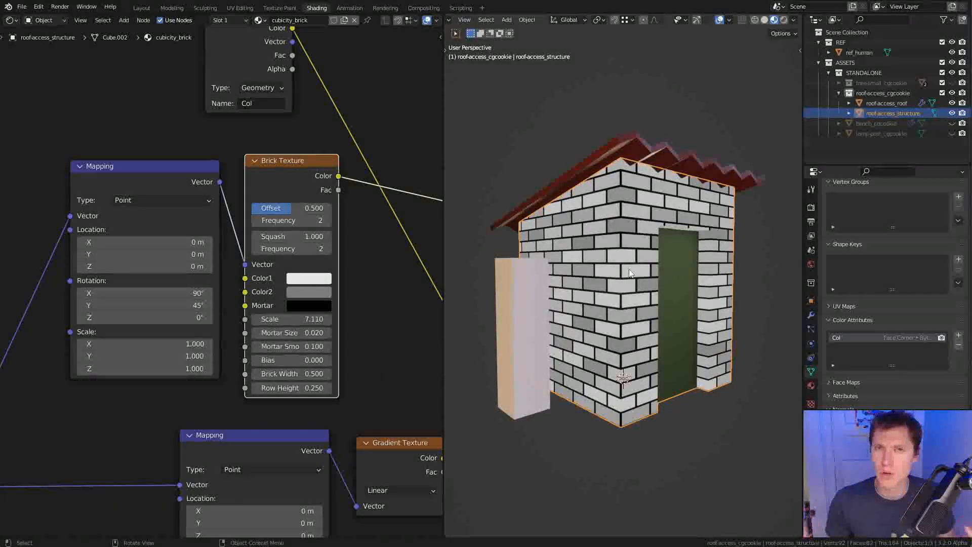
{"action": "middle_click_drag", "start_coordinate": [630, 274], "coordinate": [551, 332]}
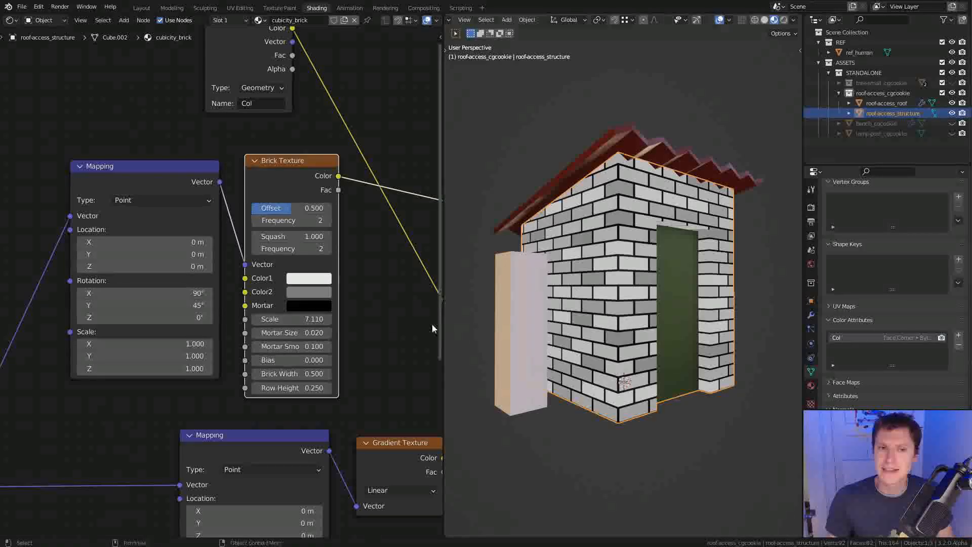
Try a Brick Texture scale of about 9.12 and check how the bricks read from far away
{"action": "left_click_drag", "start_coordinate": [292, 319], "coordinate": [340, 319]}
{"action": "scroll", "coordinate": [632, 202], "scroll_direction": "down", "scroll_amount": 5}
{"action": "middle_click_drag", "start_coordinate": [633, 202], "coordinate": [642, 236]}
{"action": "scroll", "coordinate": [653, 244], "scroll_direction": "down", "scroll_amount": 2}
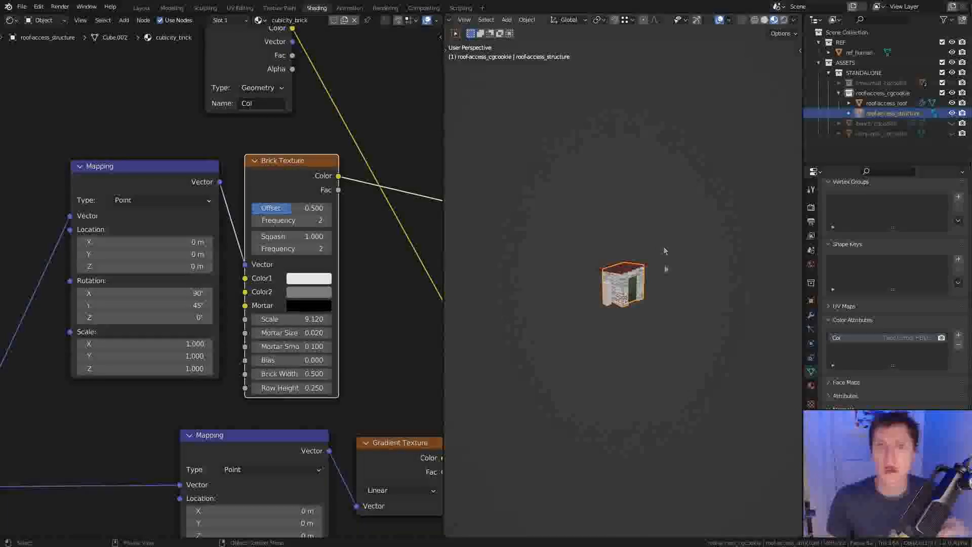
{"action": "scroll", "coordinate": [647, 231], "scroll_direction": "up", "scroll_amount": 5}
{"action": "scroll", "coordinate": [648, 336], "scroll_direction": "up", "scroll_amount": 4}
Set the Brick Texture scale to 7 and check the walls from near and far
{"action": "double_click", "coordinate": [291, 319]}
{"action": "type", "text": "7"}
{"action": "key", "text": "Return"}
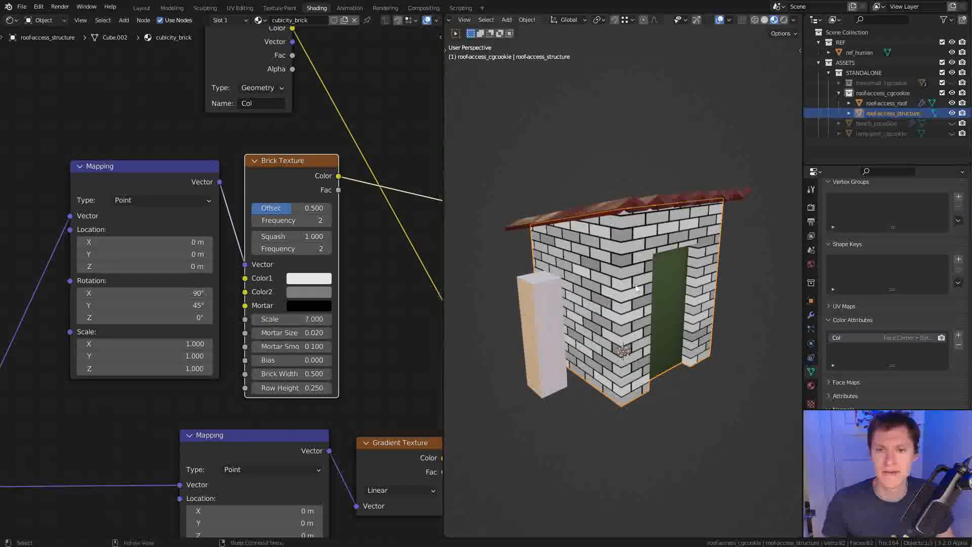
{"action": "scroll", "coordinate": [718, 324], "scroll_direction": "down", "scroll_amount": 4}
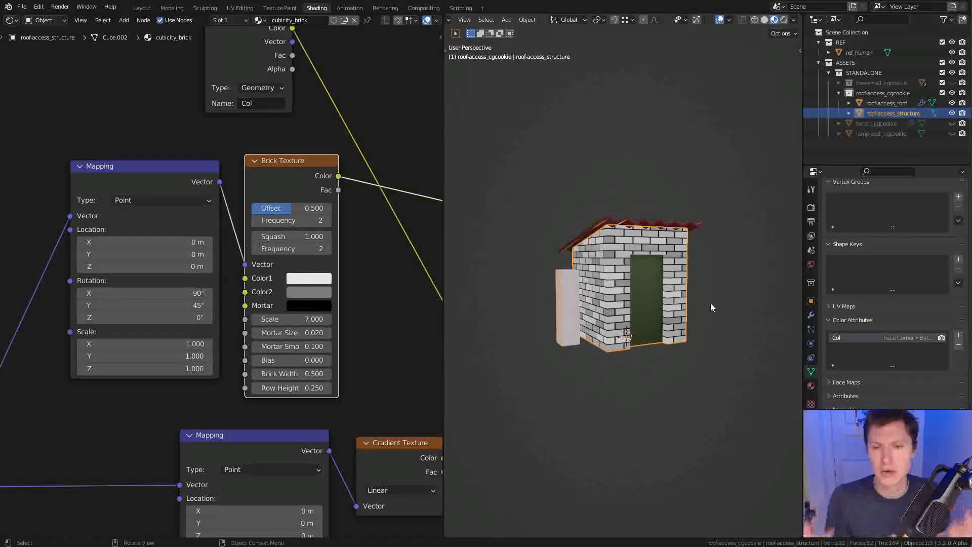
{"action": "scroll", "coordinate": [679, 277], "scroll_direction": "up", "scroll_amount": 6}
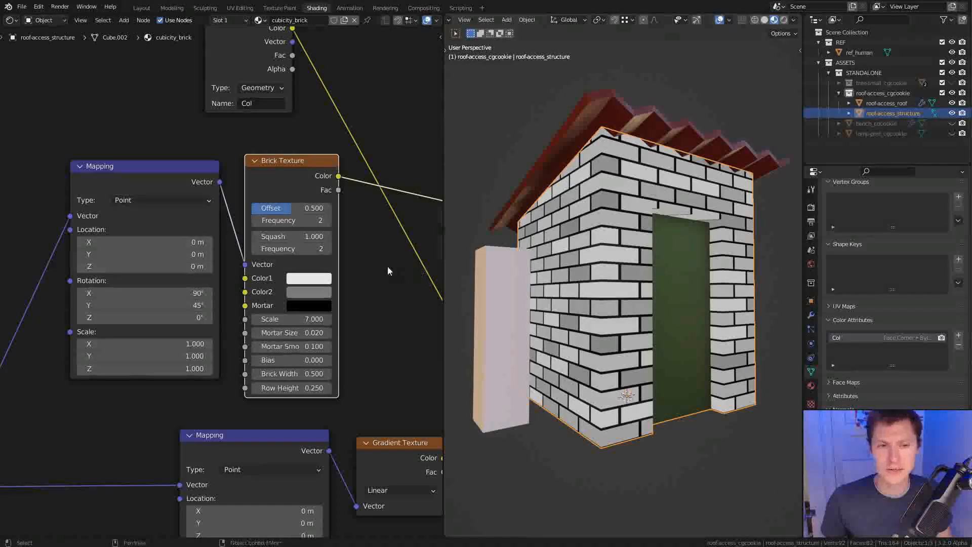
Try shifting the brick mapping's X location to about -0.12 m and then to -0.145 m
{"action": "left_click_drag", "start_coordinate": [168, 241], "coordinate": [151, 242]}
{"action": "mouse_move", "coordinate": [159, 242]}
{"action": "middle_mouse_down", "text": "ctrl"}
{"action": "mouse_move", "coordinate": [154, 251]}
{"action": "mouse_move", "coordinate": [155, 238]}
{"action": "middle_mouse_up", "text": "ctrl"}
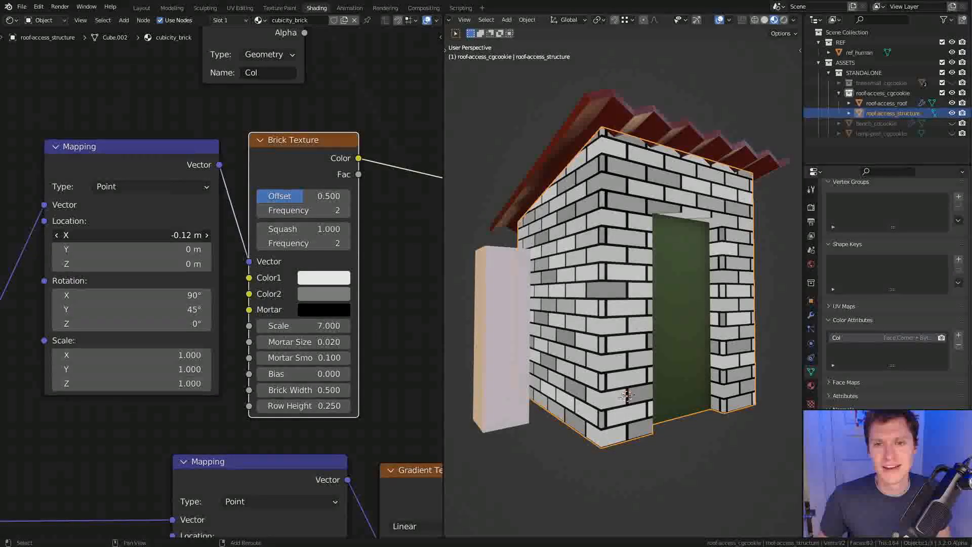
{"action": "left_click", "coordinate": [61, 236]}
{"action": "type", "text": "-.145"}
{"action": "key", "text": "Return"}
Try an X location of -0.148 m on the brick mapping and inspect how the bricks meet at the front corner
{"action": "left_click", "coordinate": [158, 234]}
{"action": "type", "text": "-0"}
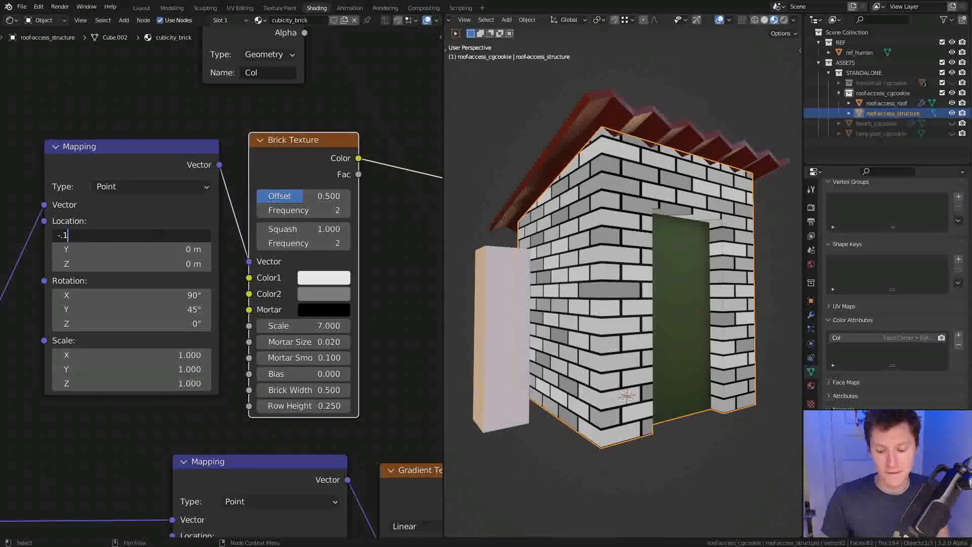
{"action": "type", "text": ".148"}
{"action": "key", "text": "Return"}
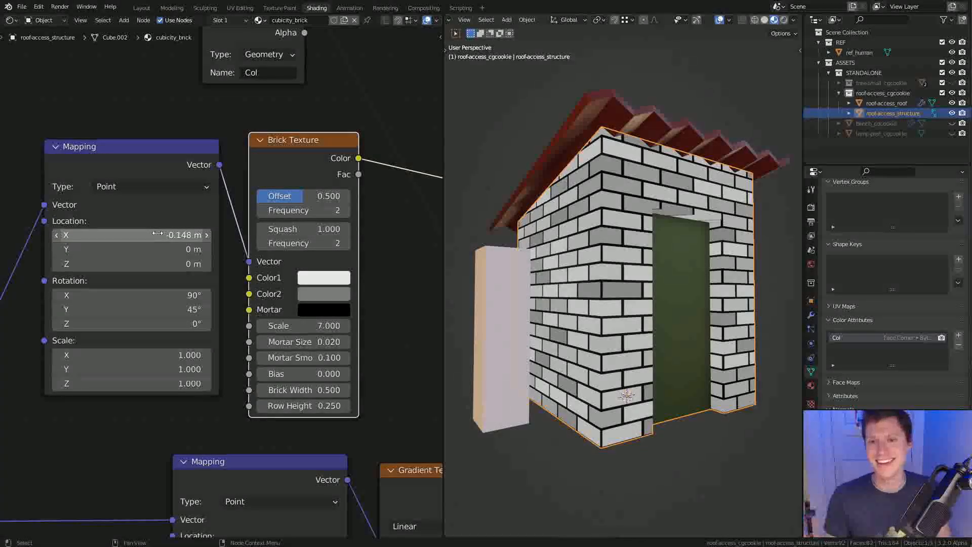
{"action": "scroll", "coordinate": [667, 191], "scroll_direction": "down", "scroll_amount": 2}
{"action": "middle_click_drag", "start_coordinate": [667, 190], "coordinate": [628, 228]}
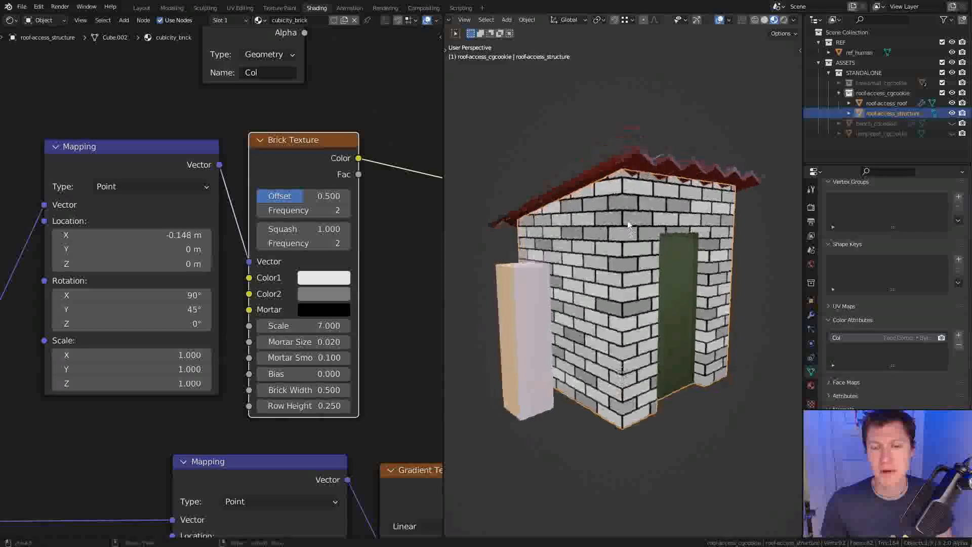
{"action": "scroll", "coordinate": [627, 228], "scroll_direction": "up", "scroll_amount": 2}
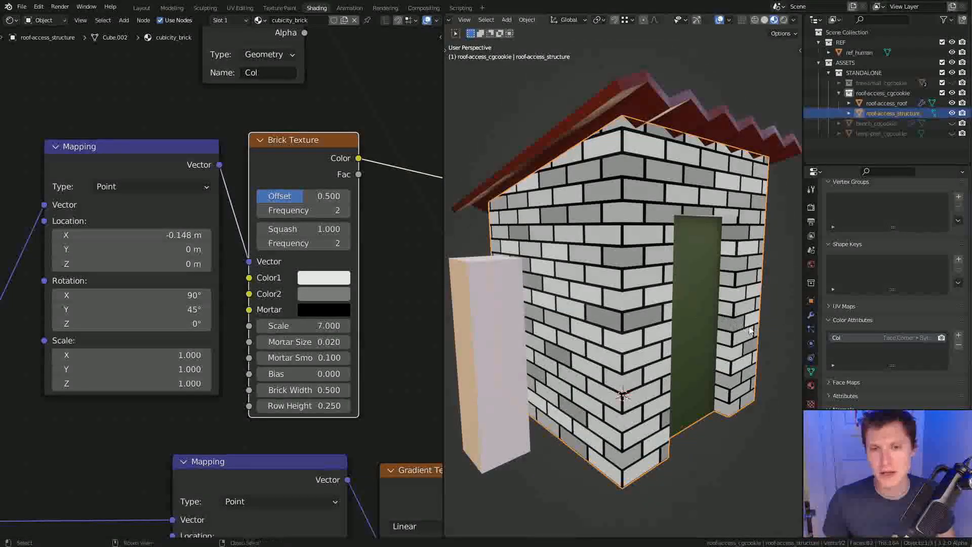
{"action": "scroll", "coordinate": [724, 284], "scroll_direction": "down", "scroll_amount": 5}
{"action": "middle_click_drag", "start_coordinate": [714, 257], "coordinate": [704, 258]}
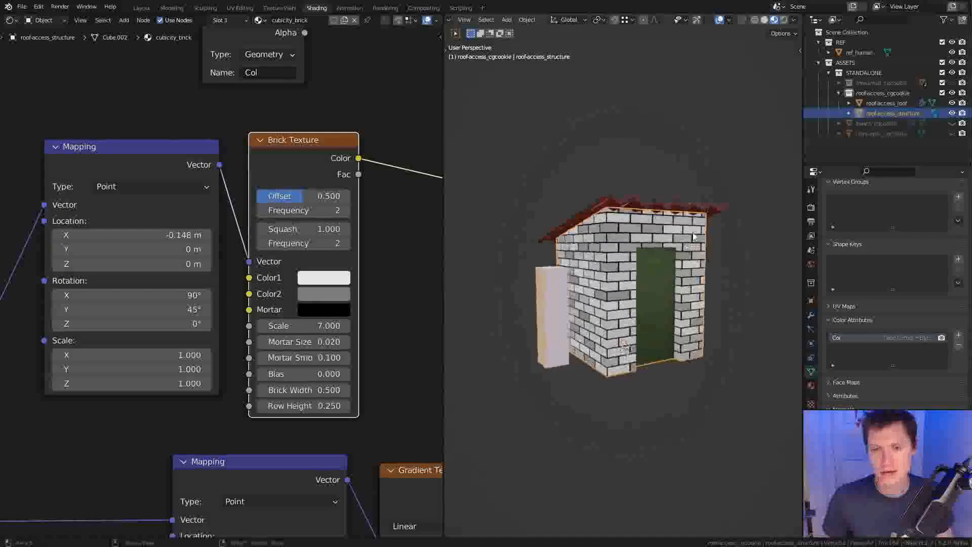
Reset the brick mapping's X location to 0 m
{"action": "left_click", "coordinate": [131, 235]}
{"action": "type", "text": "0"}
{"action": "key", "text": "Return"}
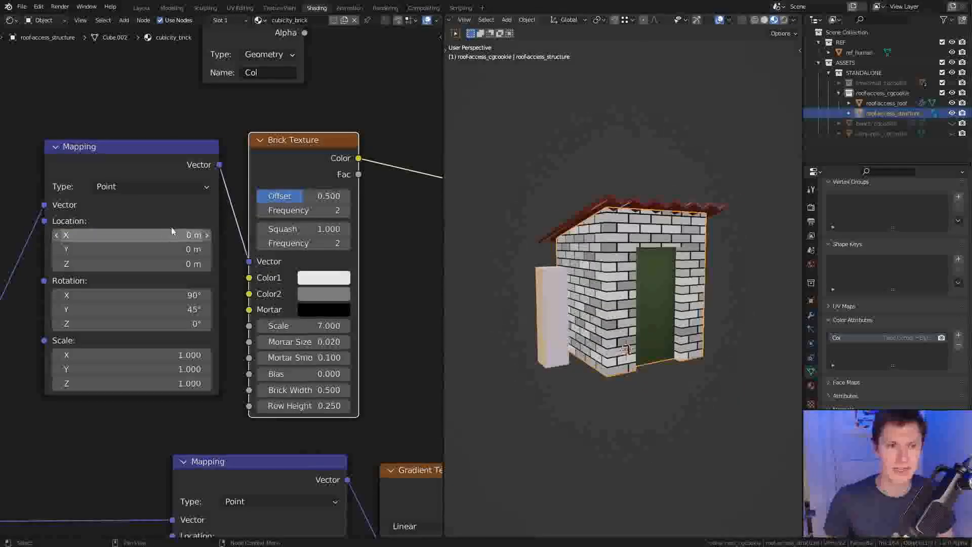
Examine the brick pattern around the door recess and on the hut's outer walls, from close up and from a distance
{"action": "scroll", "coordinate": [707, 238], "scroll_direction": "up", "scroll_amount": 8}
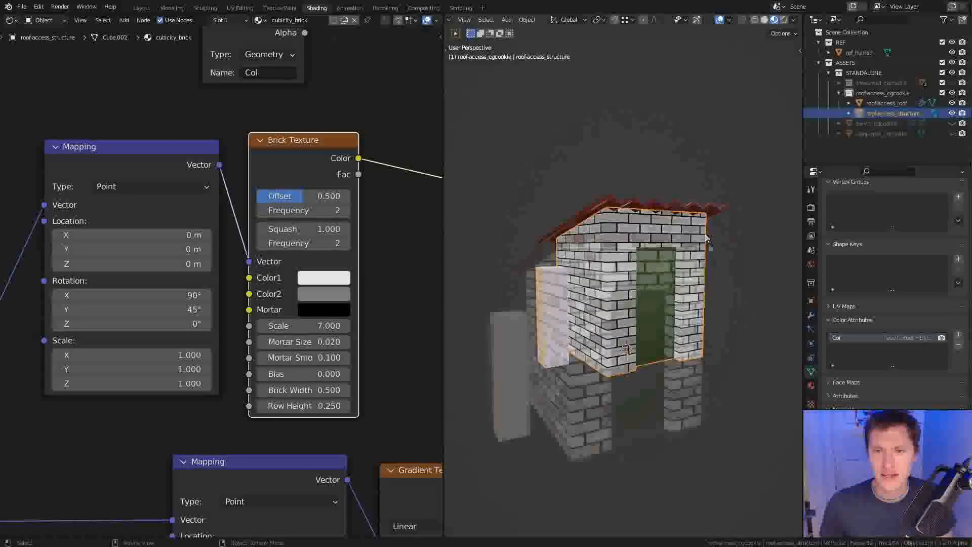
{"action": "middle_click_drag", "start_coordinate": [614, 253], "coordinate": [579, 248]}
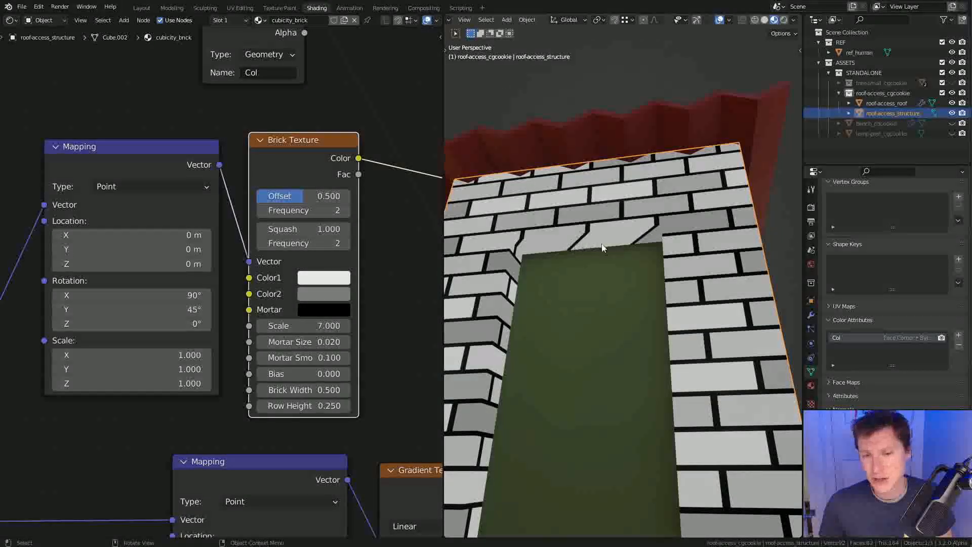
{"action": "scroll", "coordinate": [701, 222], "scroll_direction": "down", "scroll_amount": 9}
{"action": "middle_click_drag", "start_coordinate": [621, 217], "coordinate": [664, 271]}
{"action": "scroll", "coordinate": [664, 272], "scroll_direction": "down", "scroll_amount": 5}
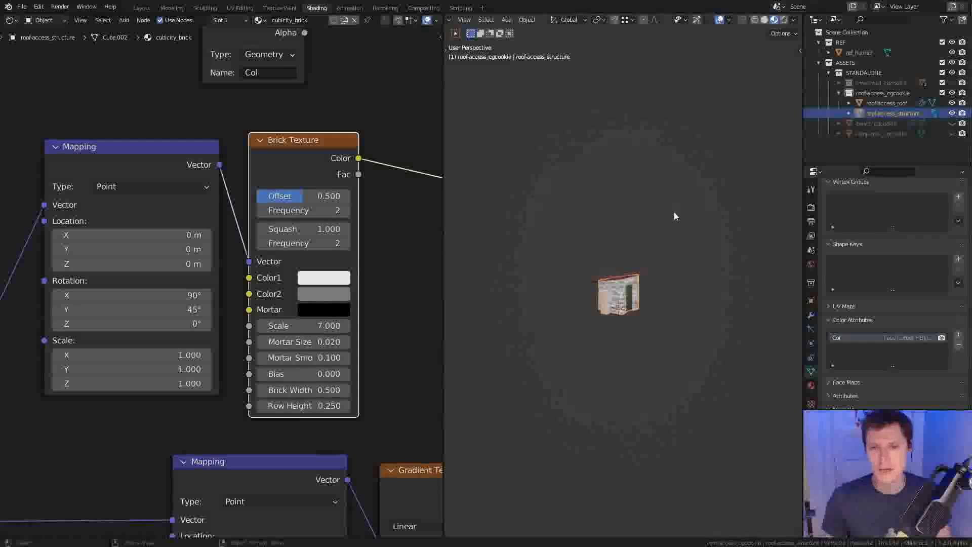
{"action": "middle_click_drag", "start_coordinate": [675, 212], "coordinate": [762, 245]}
{"action": "scroll", "coordinate": [702, 271], "scroll_direction": "up", "scroll_amount": 3}
{"action": "middle_click_drag", "start_coordinate": [701, 268], "coordinate": [669, 214]}
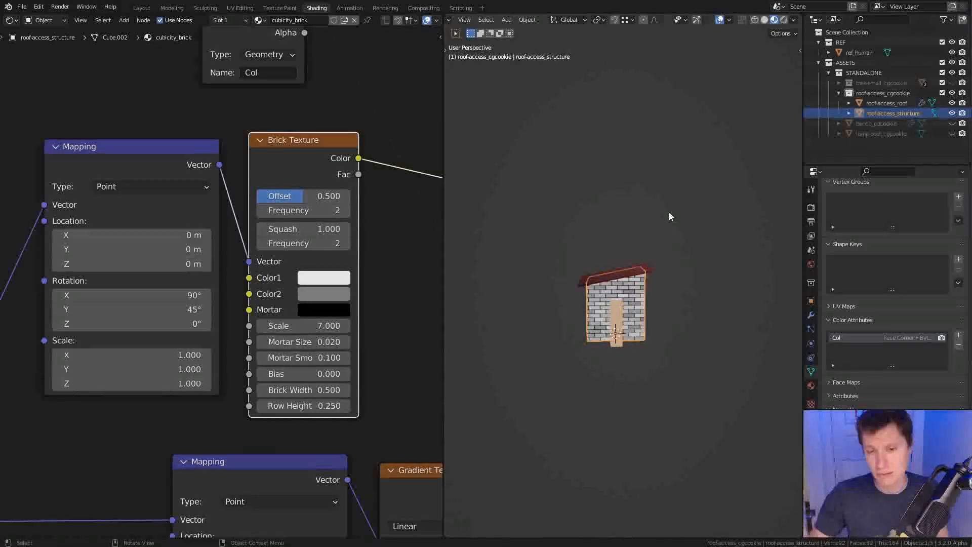
{"action": "scroll", "coordinate": [680, 238], "scroll_direction": "up", "scroll_amount": 4}
{"action": "middle_click_drag", "start_coordinate": [698, 273], "coordinate": [671, 262]}
{"action": "scroll", "coordinate": [326, 230], "scroll_direction": "down", "scroll_amount": 4}
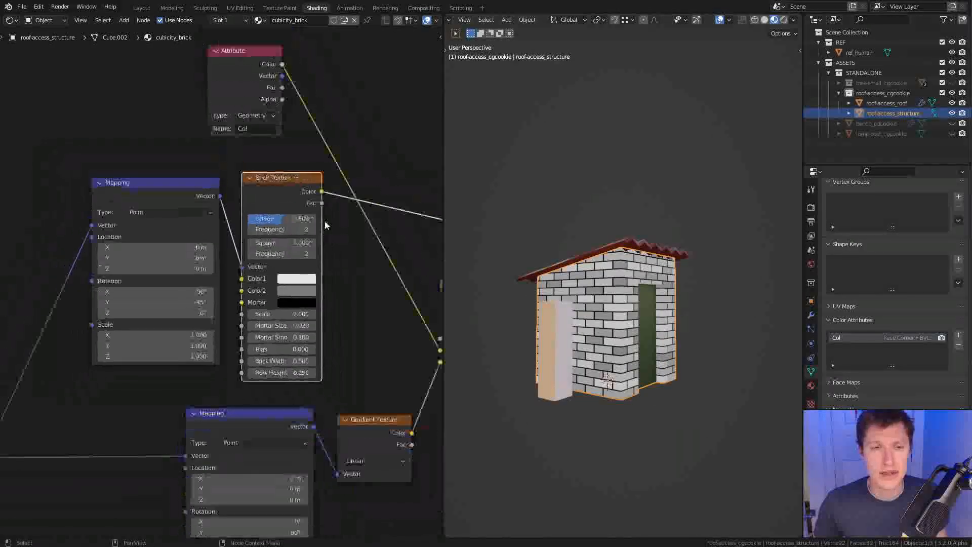
Move the Soft Light mix, Principled BSDF and output nodes farther away from the texture nodes to make room
{"action": "middle_click_drag", "start_coordinate": [357, 211], "coordinate": [219, 240]}
{"action": "scroll", "coordinate": [253, 232], "scroll_direction": "down", "scroll_amount": 9}
{"action": "middle_click_drag", "start_coordinate": [344, 270], "coordinate": [313, 222]}
{"action": "left_click", "coordinate": [313, 226]}
{"action": "left_click_drag", "start_coordinate": [244, 201], "coordinate": [408, 420]}
{"action": "key", "text": "g"}
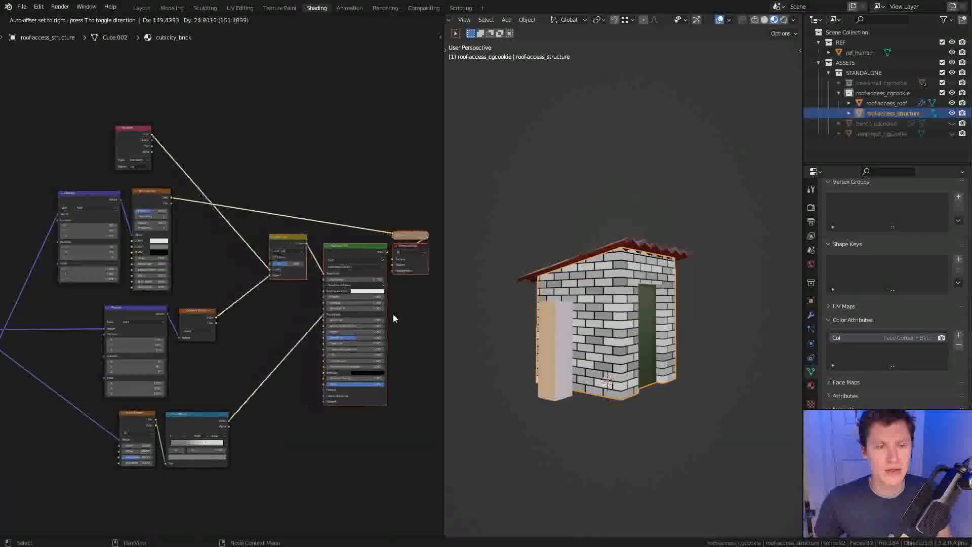
{"action": "left_click", "coordinate": [393, 318]}
Duplicate the Soft Light mix node and insert the copy on the link between the Attribute color and the original mix
{"action": "scroll", "coordinate": [393, 318], "scroll_direction": "up", "scroll_amount": 5}
{"action": "scroll", "coordinate": [363, 200], "scroll_direction": "down", "scroll_amount": 2}
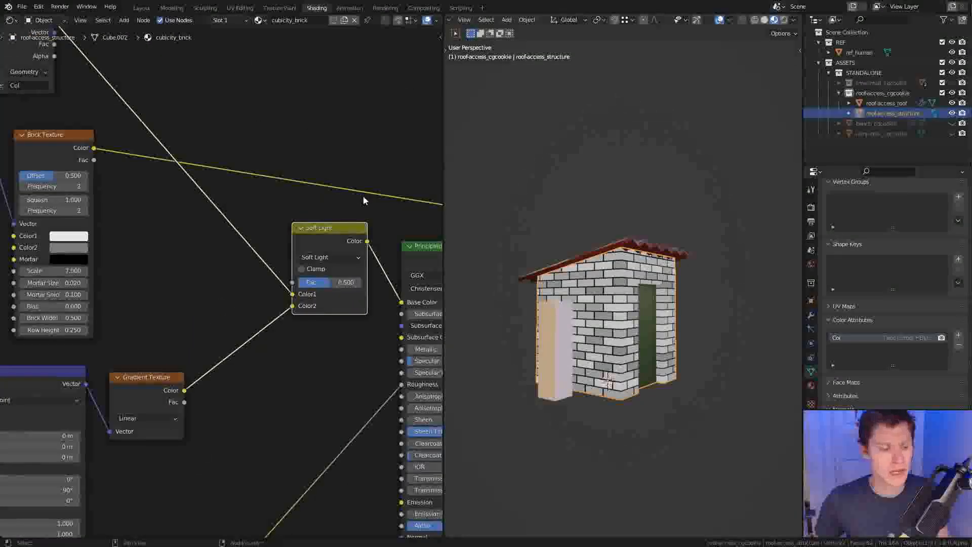
{"action": "key", "text": "shift+d"}
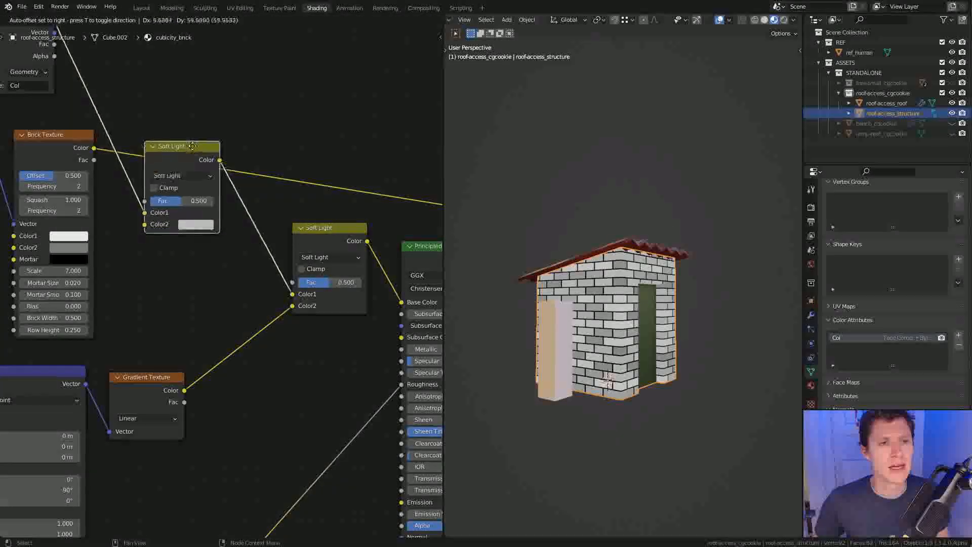
{"action": "left_click", "coordinate": [192, 141]}
Reposition the Attribute node and the new Soft Light mix so their sockets sit clear around the Brick Texture node
{"action": "middle_click_drag", "start_coordinate": [192, 141], "coordinate": [238, 202]}
{"action": "scroll", "coordinate": [206, 165], "scroll_direction": "up", "scroll_amount": 2}
{"action": "middle_click_drag", "start_coordinate": [206, 165], "coordinate": [262, 192]}
{"action": "left_click_drag", "start_coordinate": [112, 80], "coordinate": [110, 92]}
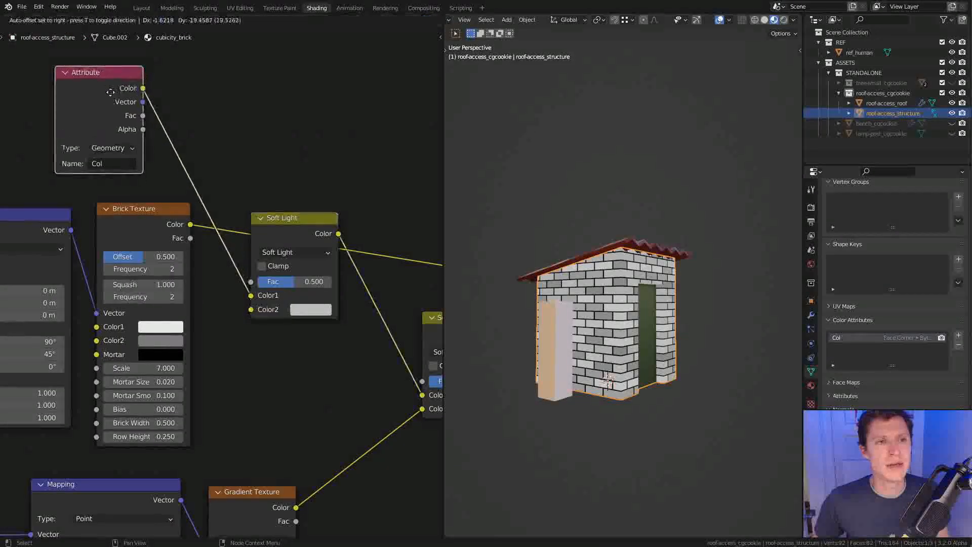
{"action": "left_click_drag", "start_coordinate": [275, 220], "coordinate": [275, 200]}
Connect the Brick Texture's Color output to the Color2 input of the new Soft Light mix
{"action": "left_click_drag", "start_coordinate": [193, 226], "coordinate": [228, 288]}
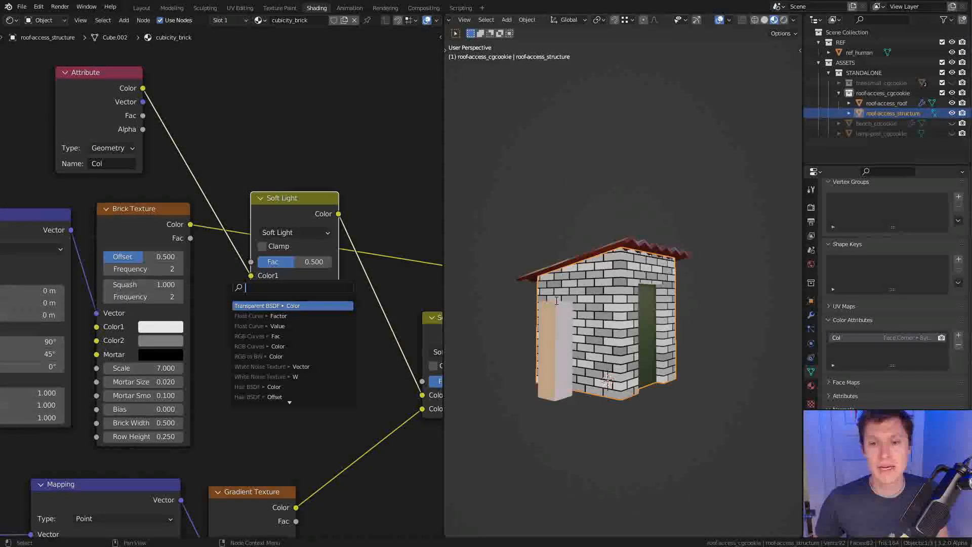
{"action": "scroll", "coordinate": [647, 349], "scroll_direction": "up", "scroll_amount": 6}
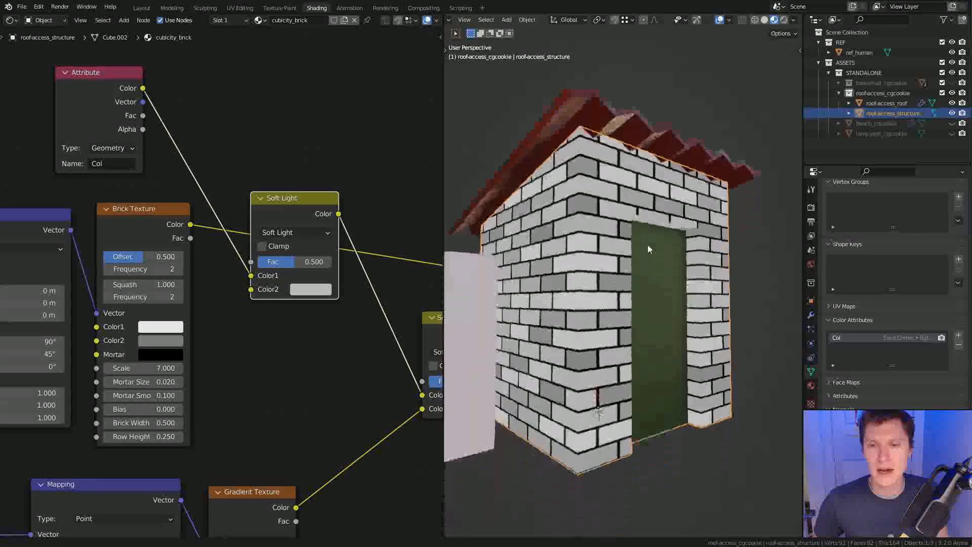
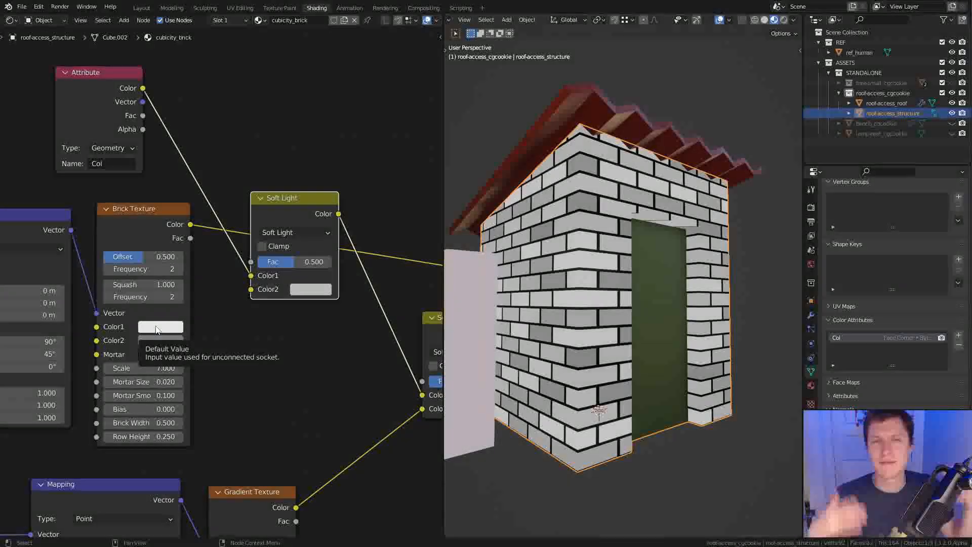
{"action": "left_click_drag", "start_coordinate": [188, 226], "coordinate": [253, 290]}
{"action": "scroll", "coordinate": [394, 223], "scroll_direction": "down", "scroll_amount": 2}
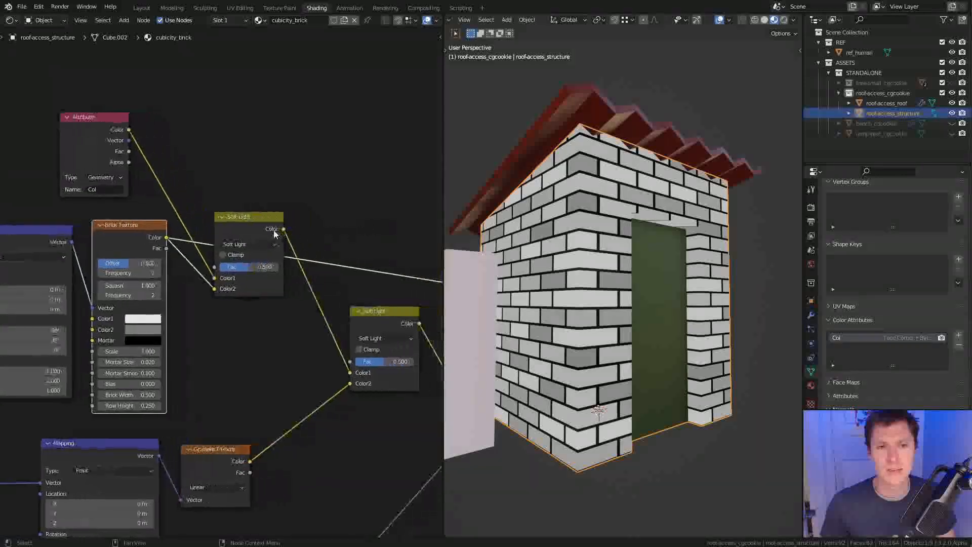
Preview the vertex color Attribute alone and the brick Soft Light mix on the hut for comparison
{"action": "scroll", "coordinate": [569, 224], "scroll_direction": "down", "scroll_amount": 3}
{"action": "middle_click_drag", "start_coordinate": [570, 223], "coordinate": [604, 205]}
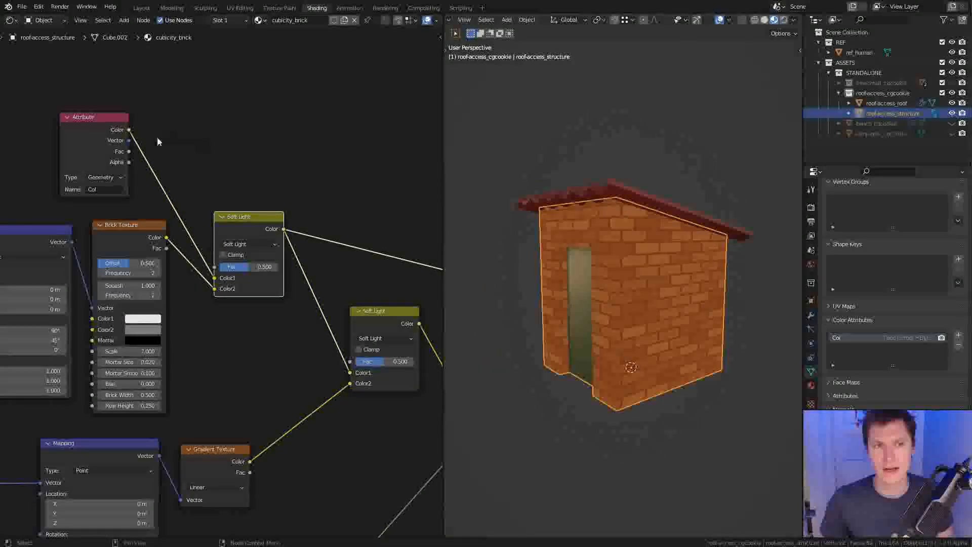
{"action": "left_click", "coordinate": [95, 126], "text": "ctrl+shift"}
{"action": "left_click", "coordinate": [250, 217], "text": "ctrl+shift"}
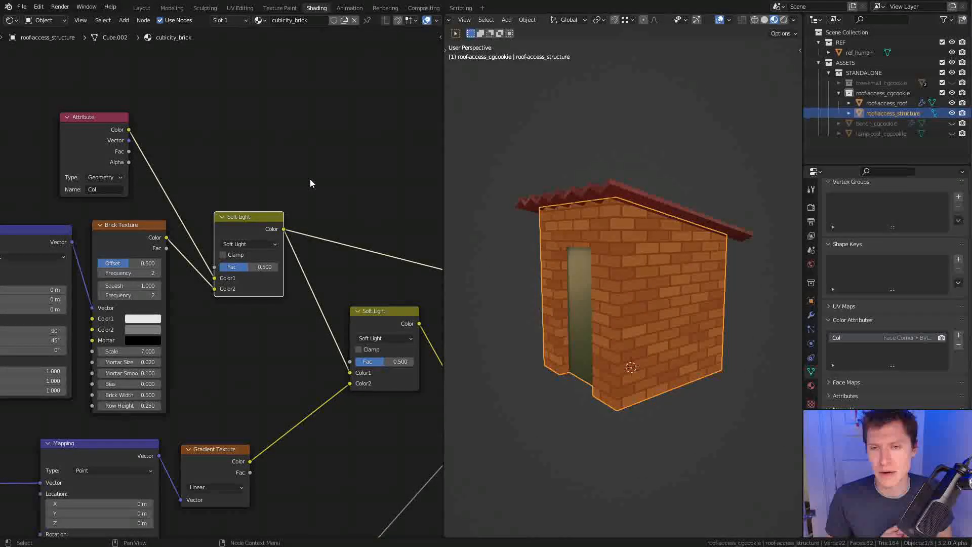
Preview the second Soft Light mix, with the gradient added, on the hut walls
{"action": "middle_click_drag", "start_coordinate": [295, 304], "coordinate": [264, 270]}
{"action": "left_click", "coordinate": [364, 278], "text": "ctrl+shift"}
{"action": "middle_click_drag", "start_coordinate": [381, 239], "coordinate": [330, 229]}
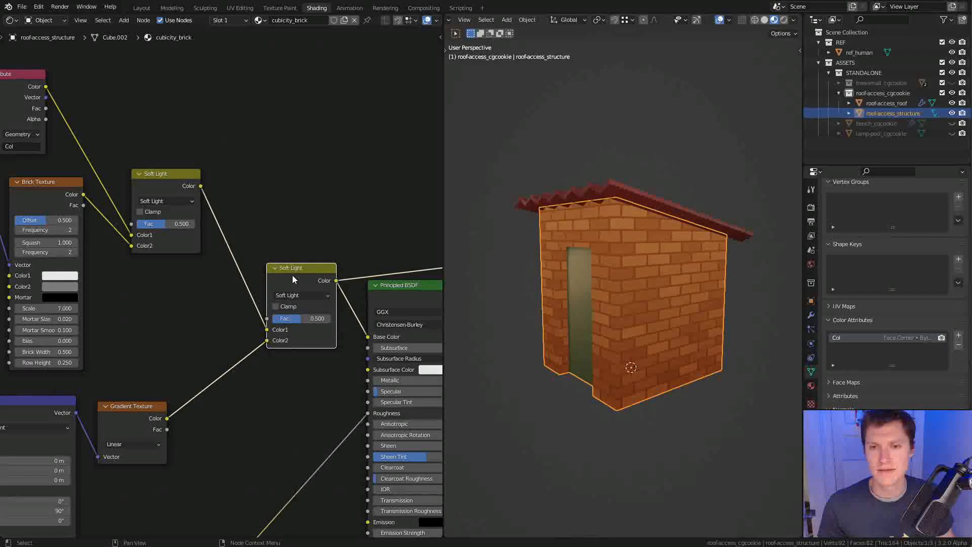
{"action": "middle_click_drag", "start_coordinate": [630, 203], "coordinate": [672, 199]}
Move the Principled BSDF, viewer and output nodes, and the second Soft Light mix farther away from the texture nodes
{"action": "middle_click_drag", "start_coordinate": [321, 348], "coordinate": [310, 234]}
{"action": "scroll", "coordinate": [311, 235], "scroll_direction": "down", "scroll_amount": 3}
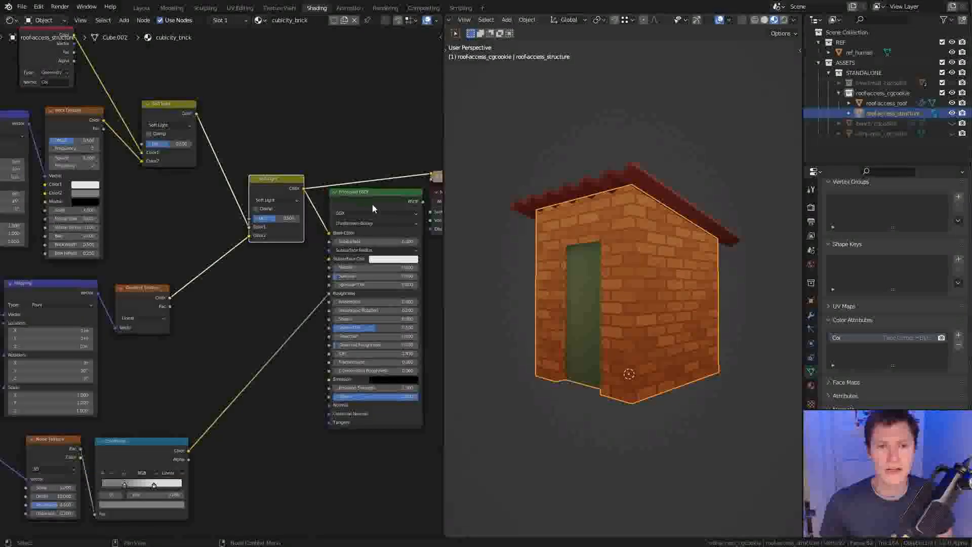
{"action": "middle_click_drag", "start_coordinate": [383, 199], "coordinate": [251, 212]}
{"action": "left_click", "coordinate": [251, 212]}
{"action": "left_click", "coordinate": [325, 206], "text": "shift"}
{"action": "left_click", "coordinate": [338, 189], "text": "shift"}
{"action": "key", "text": "g"}
{"action": "left_click", "coordinate": [399, 188]}
{"action": "left_click", "coordinate": [133, 196]}
{"action": "left_click_drag", "start_coordinate": [132, 196], "coordinate": [169, 193]}
{"action": "middle_click_drag", "start_coordinate": [122, 174], "coordinate": [255, 172]}
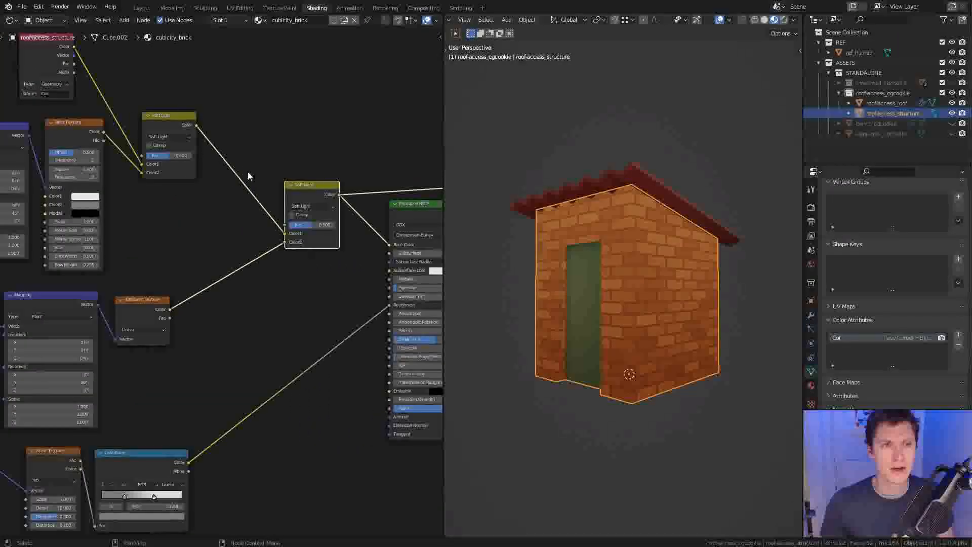
Add a Bump node beside the Principled BSDF and feed its Height from the Brick Texture's Color output
{"action": "left_click", "coordinate": [80, 131]}
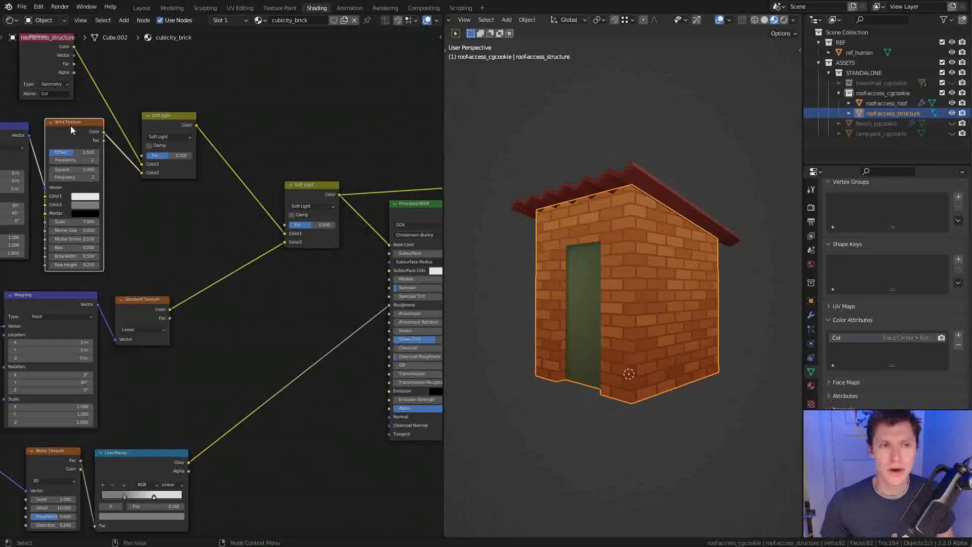
{"action": "key", "text": "shift+a"}
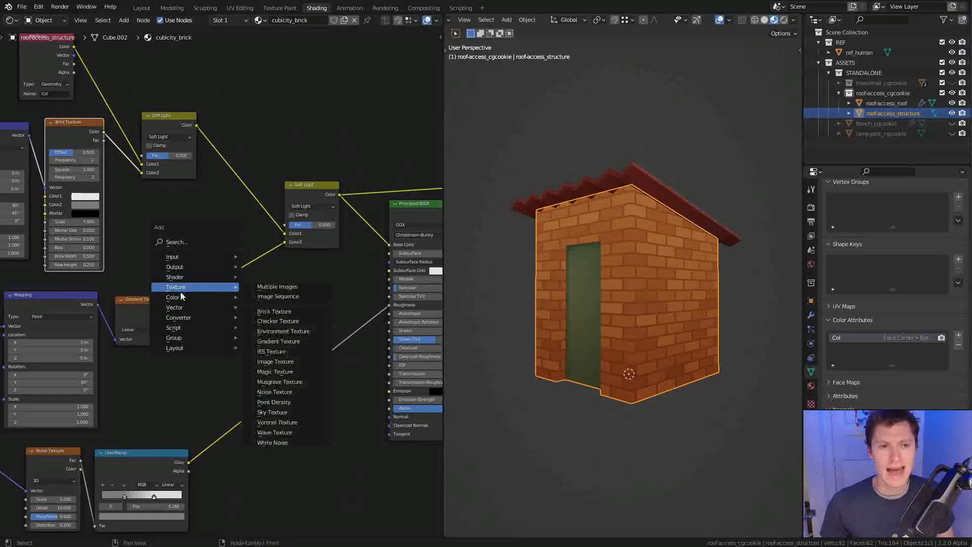
{"action": "mouse_move", "coordinate": [174, 308]}
{"action": "left_click", "coordinate": [264, 306]}
{"action": "left_click", "coordinate": [308, 420]}
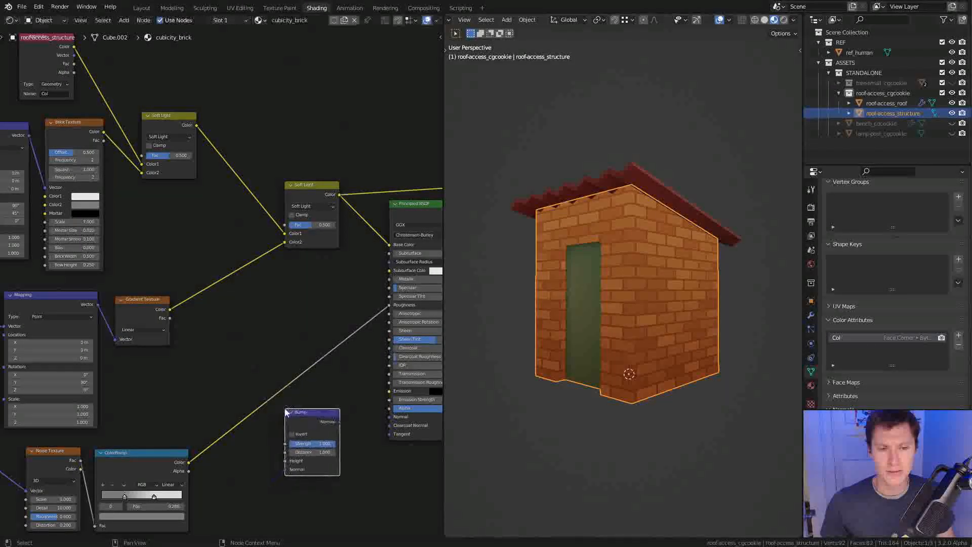
{"action": "left_click_drag", "start_coordinate": [104, 140], "coordinate": [292, 462]}
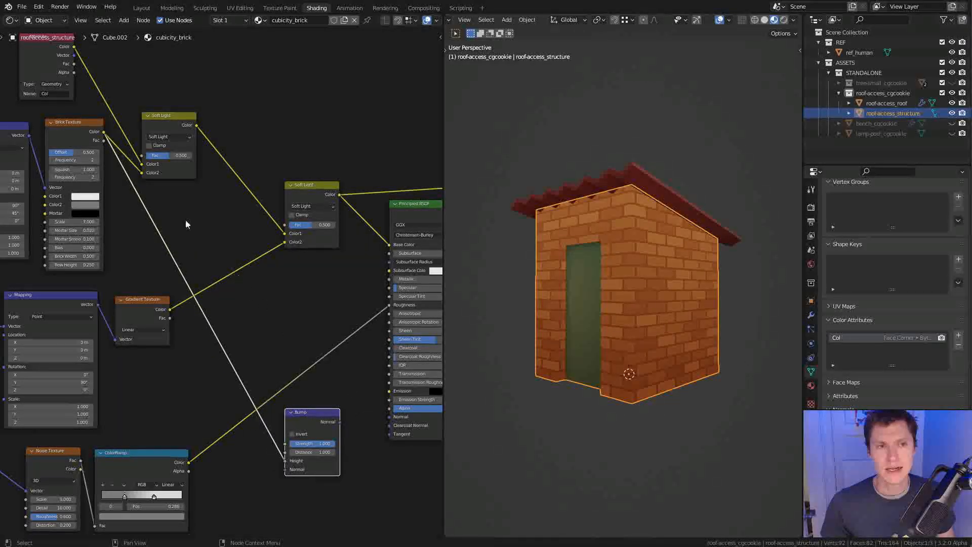
Add a shared reroute on the Brick Texture's two Color links and place it next to the first Soft Light's Color2 input
{"action": "scroll", "coordinate": [186, 225], "scroll_direction": "up", "scroll_amount": 3}
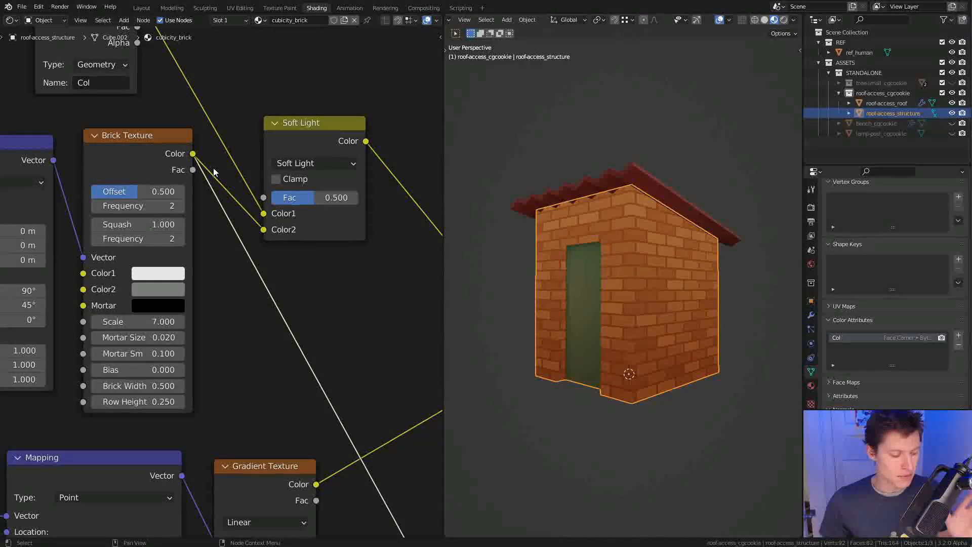
{"action": "right_click_drag", "start_coordinate": [217, 168], "coordinate": [217, 225], "text": "shift"}
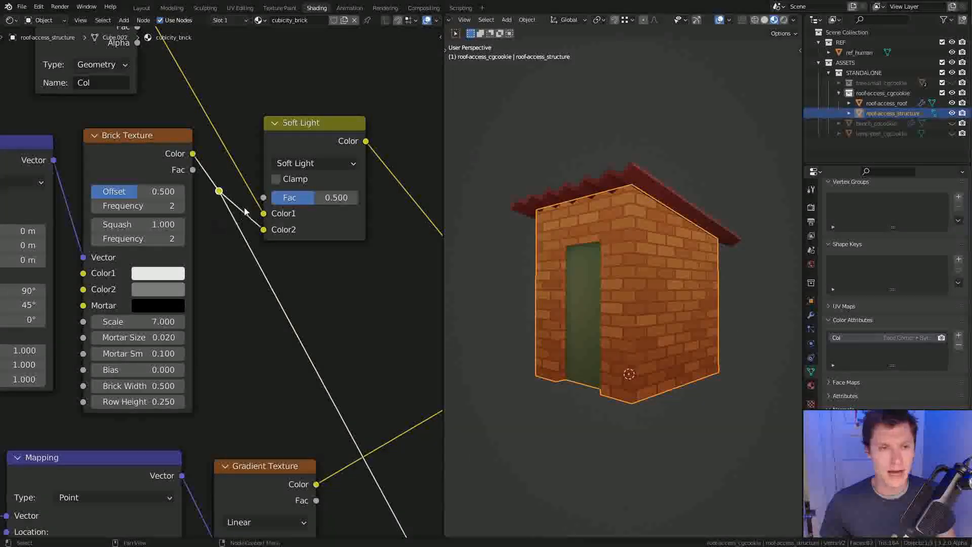
{"action": "scroll", "coordinate": [271, 244], "scroll_direction": "down", "scroll_amount": 3}
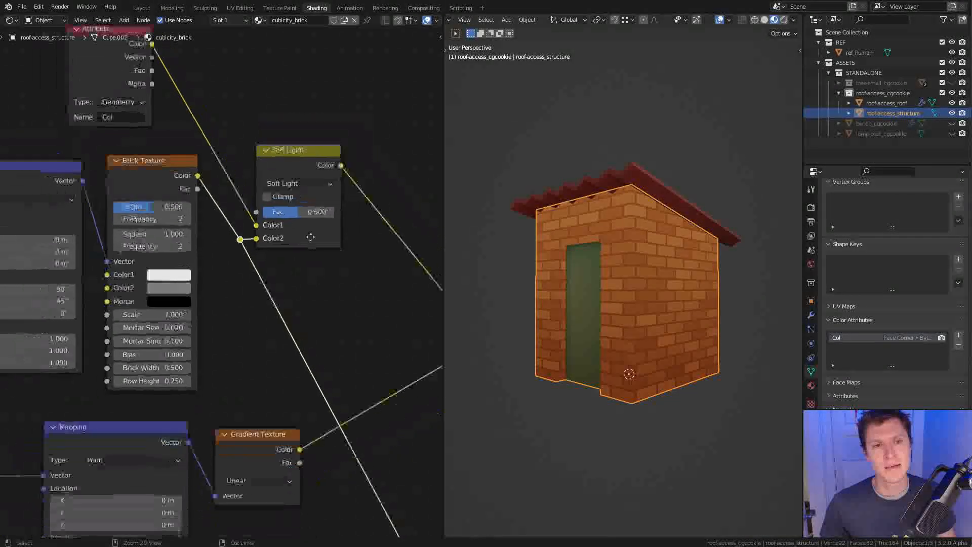
Move the Attribute node, the first Soft Light mix and the reroute farther away from the Brick Texture
{"action": "scroll", "coordinate": [266, 228], "scroll_direction": "down", "scroll_amount": 2}
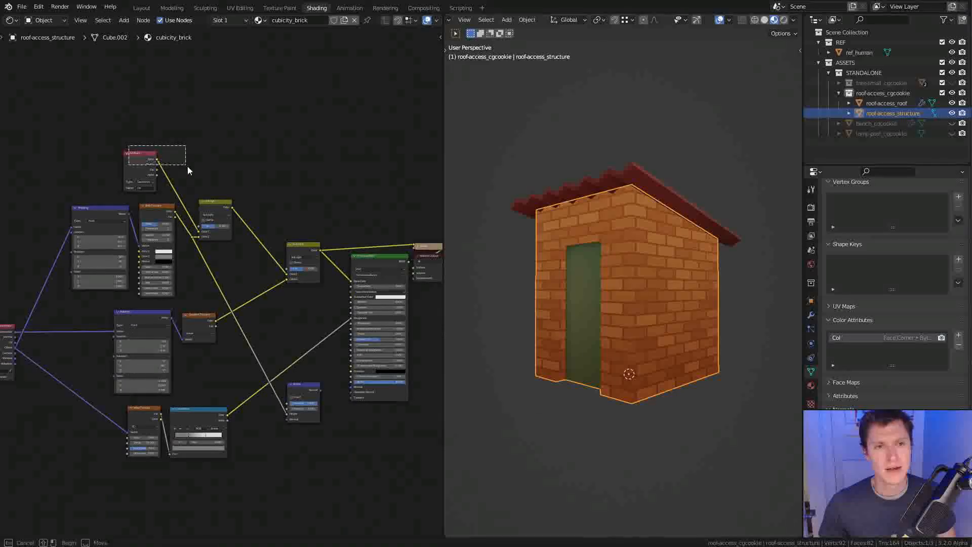
{"action": "left_click_drag", "start_coordinate": [236, 231], "coordinate": [234, 239], "text": "shift"}
{"action": "key", "text": "g"}
{"action": "left_click", "coordinate": [265, 238]}
{"action": "middle_click_drag", "start_coordinate": [266, 238], "coordinate": [304, 203], "text": "ctrl"}
{"action": "middle_click_drag", "start_coordinate": [274, 218], "coordinate": [294, 230], "text": "ctrl"}
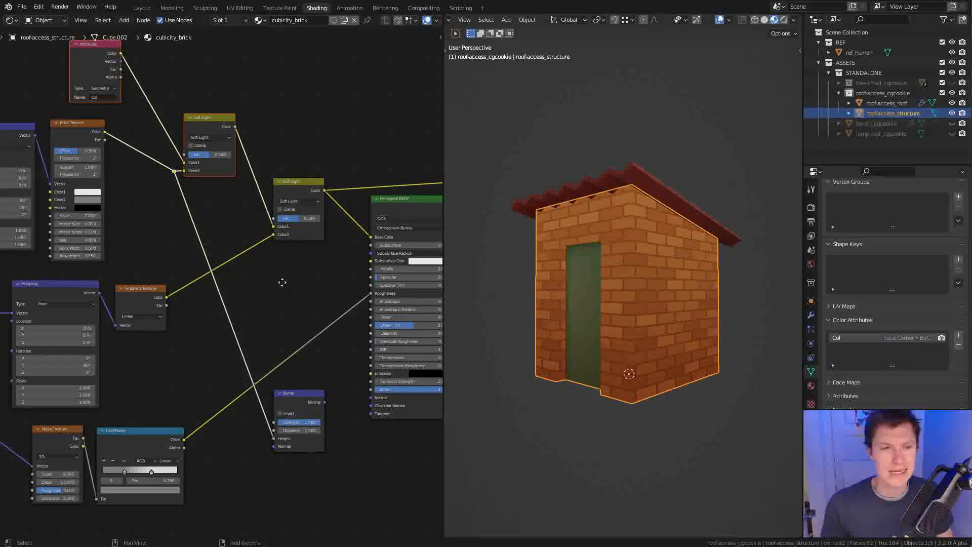
Connect the Bump's Normal output to the Principled BSDF's Normal input and route the Principled BSDF to the Material Output
{"action": "middle_click_drag", "start_coordinate": [285, 283], "coordinate": [255, 241]}
{"action": "scroll", "coordinate": [254, 241], "scroll_direction": "up", "scroll_amount": 3}
{"action": "left_click_drag", "start_coordinate": [269, 342], "coordinate": [332, 335]}
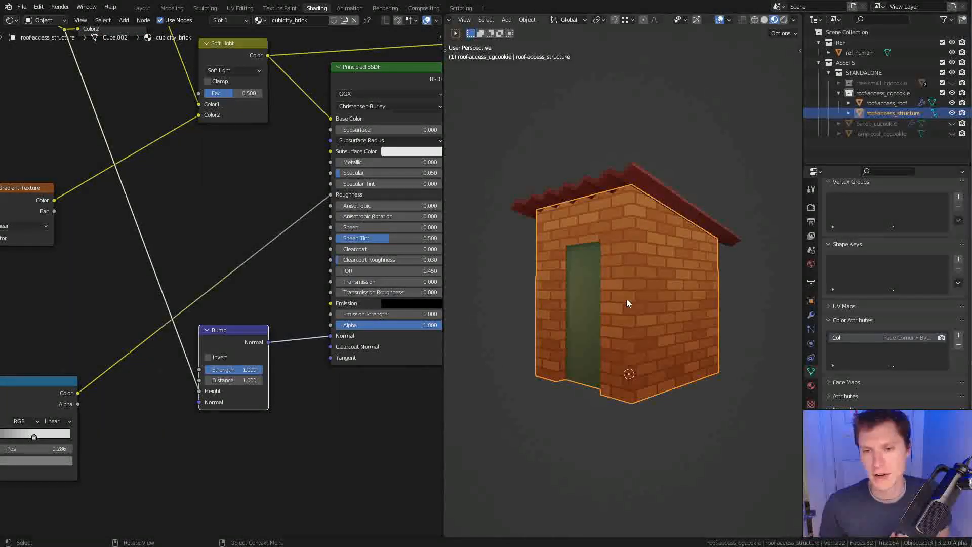
{"action": "middle_click_drag", "start_coordinate": [397, 69], "coordinate": [285, 171]}
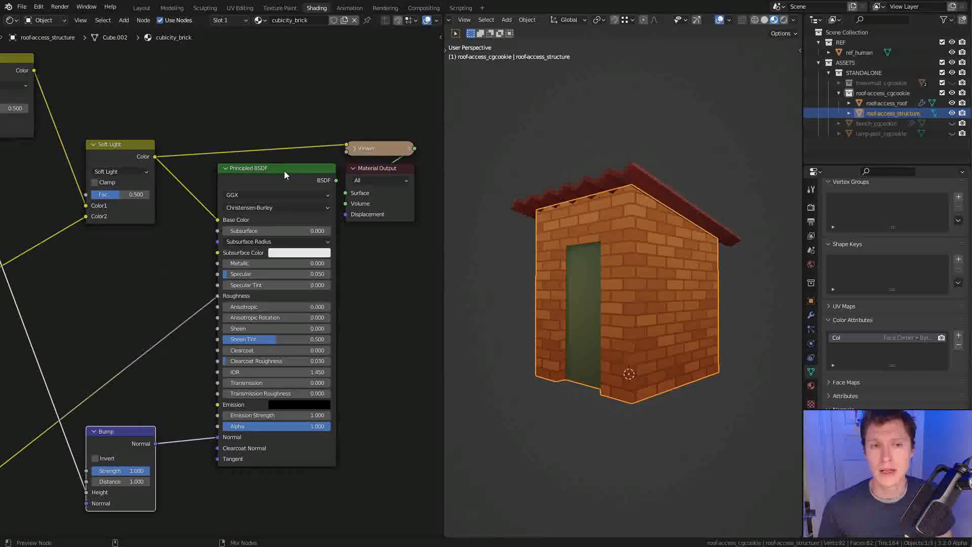
{"action": "left_click", "coordinate": [284, 171], "text": "ctrl+shift"}
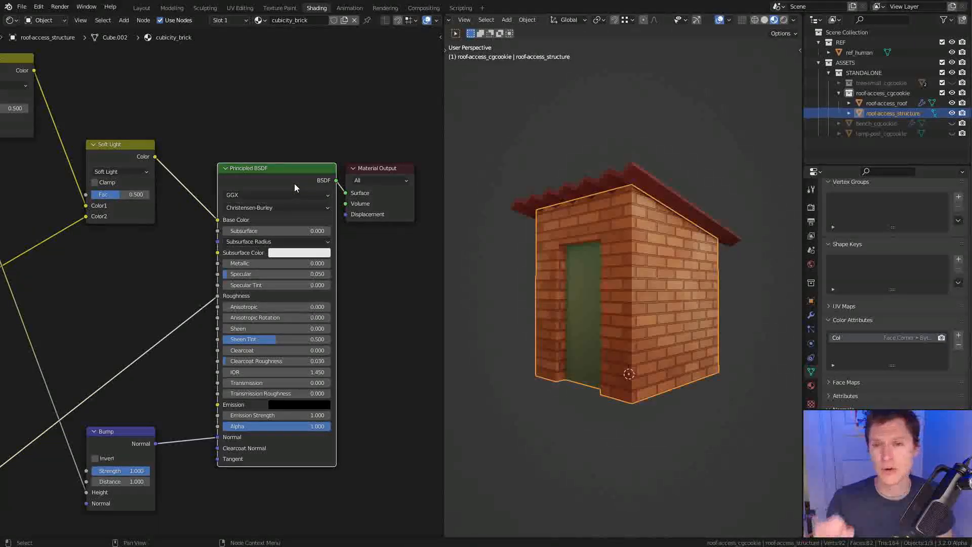
Examine the brick bump effect on the hut's walls from close up and from far away
{"action": "middle_click_drag", "start_coordinate": [668, 196], "coordinate": [682, 203]}
{"action": "middle_click_drag", "start_coordinate": [682, 203], "coordinate": [694, 252], "text": "ctrl"}
{"action": "middle_click_drag", "start_coordinate": [706, 212], "coordinate": [648, 247], "text": "ctrl"}
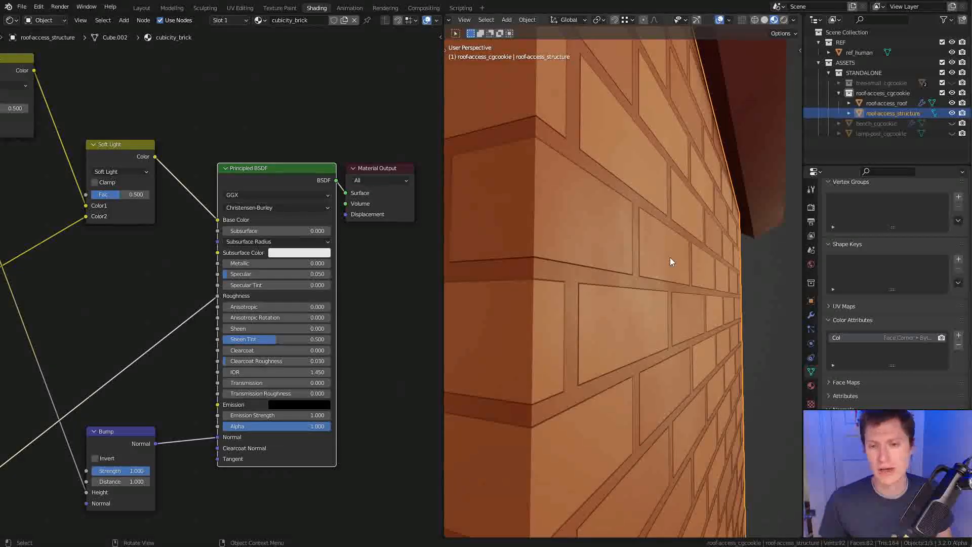
{"action": "key", "text": "KP_Decimal"}
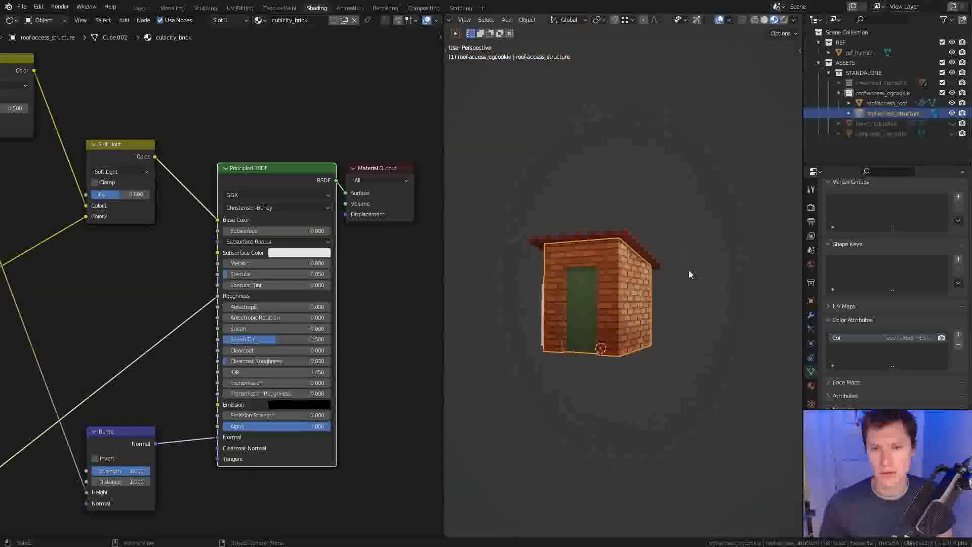
{"action": "scroll", "coordinate": [694, 196], "scroll_direction": "down", "scroll_amount": 4}
{"action": "scroll", "coordinate": [702, 260], "scroll_direction": "down", "scroll_amount": 2}
{"action": "middle_click_drag", "start_coordinate": [701, 259], "coordinate": [669, 260]}
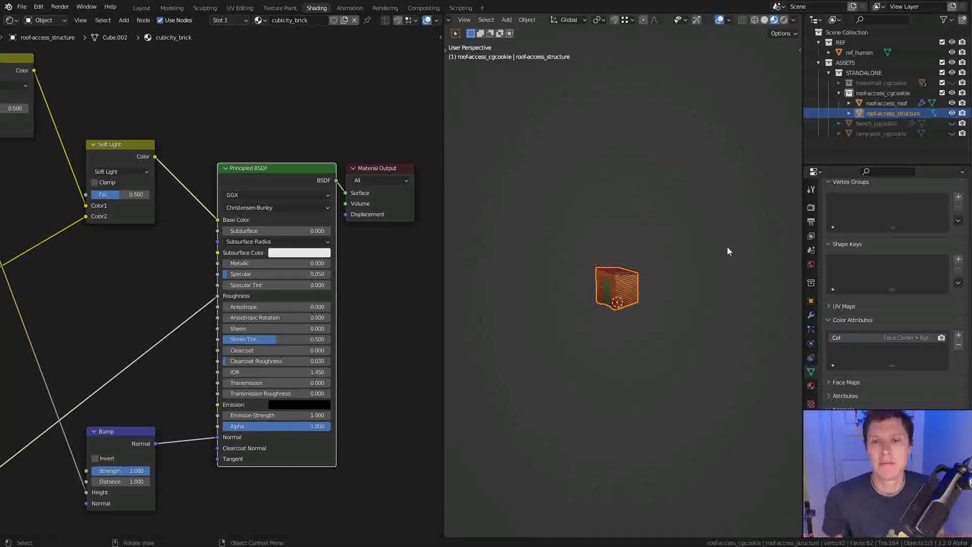
Set the Bump node's strength to 0.5, comparing it against a strength of 0
{"action": "left_click", "coordinate": [127, 470]}
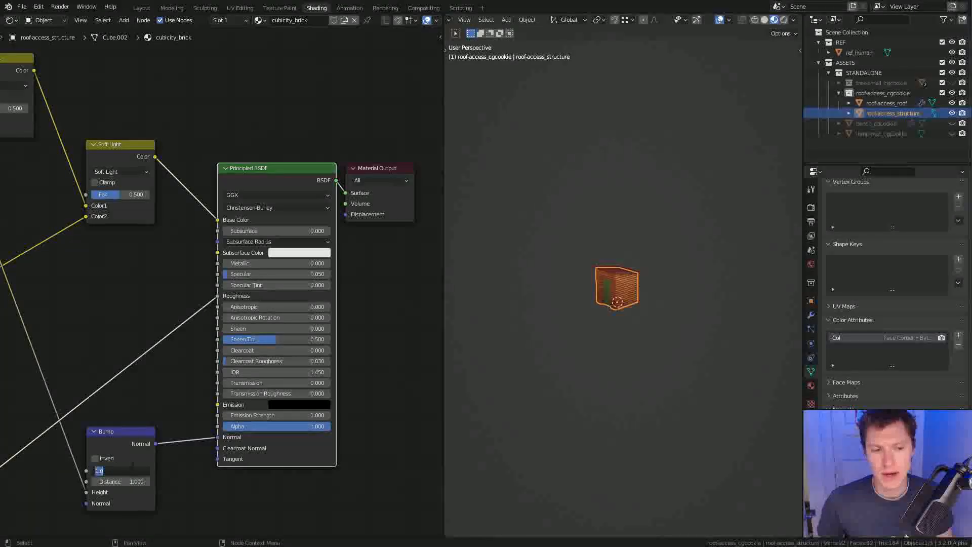
{"action": "type", "text": ".5"}
{"action": "key", "text": "Return"}
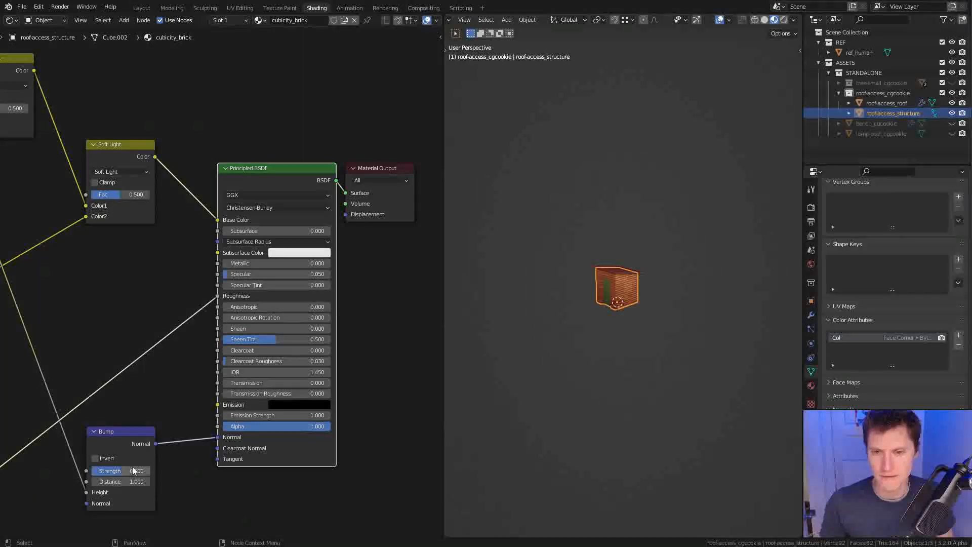
{"action": "left_click", "coordinate": [112, 472]}
{"action": "type", "text": "0"}
{"action": "key", "text": "Return"}
{"action": "left_click", "coordinate": [99, 471]}
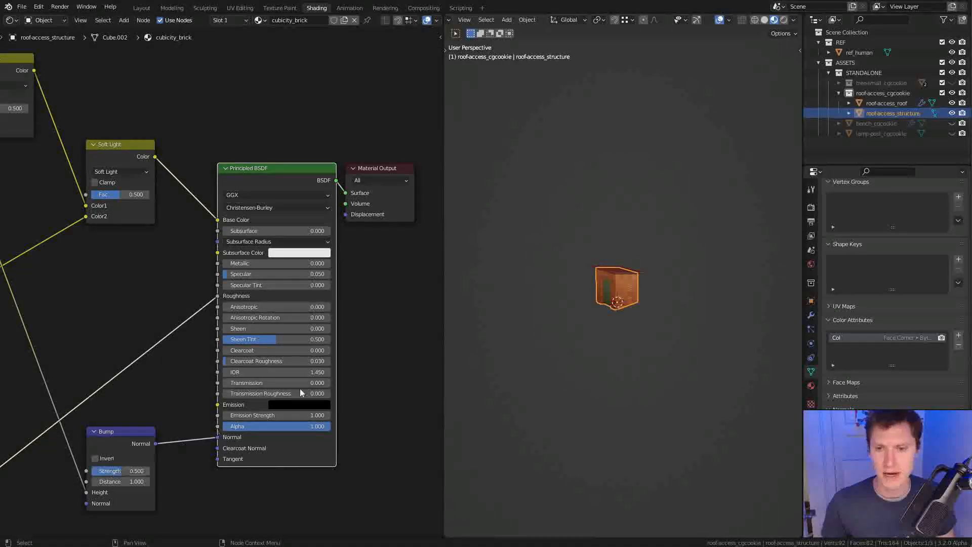
Examine the bumped bricks and highlights around the hut, along with the noise and ColorRamp nodes feeding the roughness
{"action": "middle_click_drag", "start_coordinate": [596, 251], "coordinate": [641, 218]}
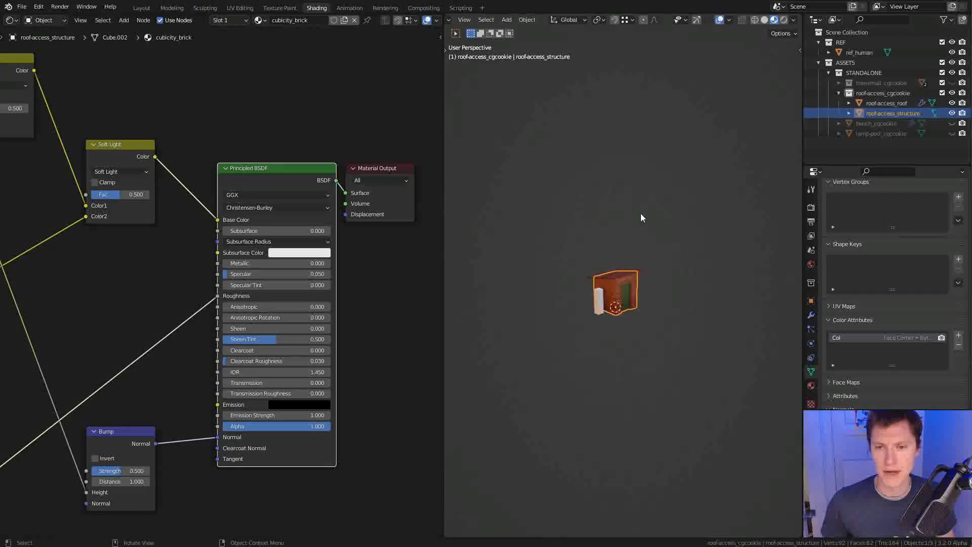
{"action": "scroll", "coordinate": [631, 247], "scroll_direction": "up", "scroll_amount": 8}
{"action": "middle_click_drag", "start_coordinate": [648, 279], "coordinate": [678, 242]}
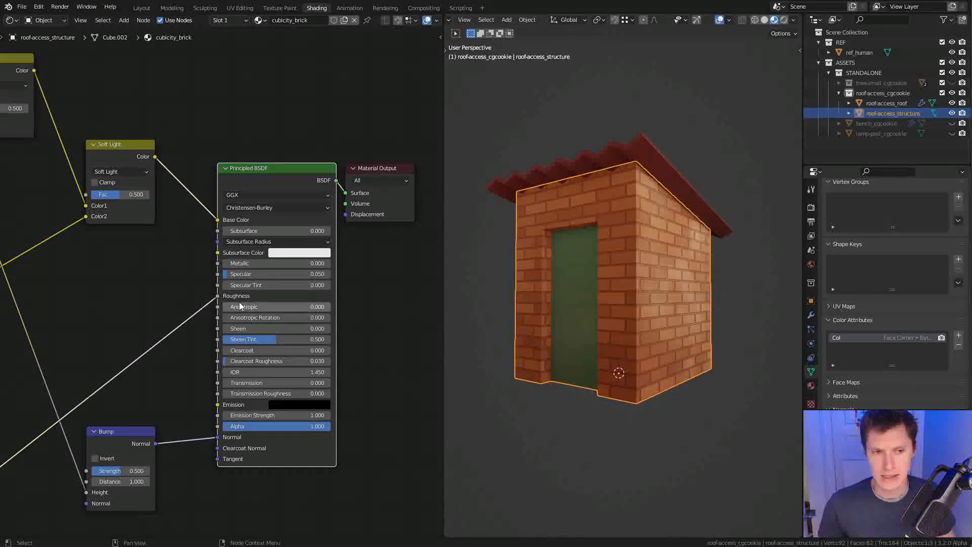
{"action": "middle_click_drag", "start_coordinate": [211, 297], "coordinate": [305, 281]}
{"action": "scroll", "coordinate": [291, 303], "scroll_direction": "down", "scroll_amount": 2}
{"action": "middle_click_drag", "start_coordinate": [225, 332], "coordinate": [269, 287]}
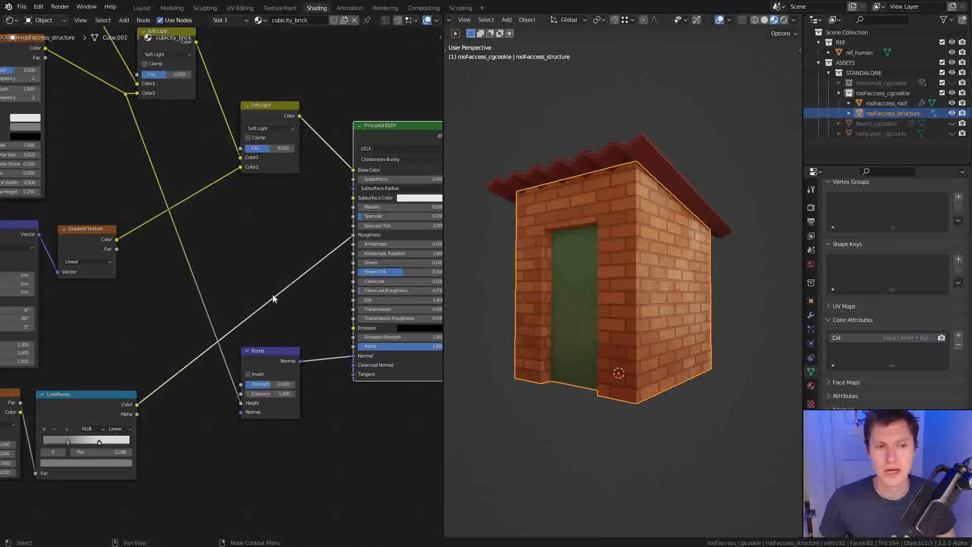
{"action": "middle_click_drag", "start_coordinate": [108, 366], "coordinate": [164, 327]}
{"action": "middle_click_drag", "start_coordinate": [693, 273], "coordinate": [646, 266]}
{"action": "scroll", "coordinate": [646, 274], "scroll_direction": "up", "scroll_amount": 1}
{"action": "mouse_move", "coordinate": [686, 298]}
{"action": "middle_mouse_down"}
{"action": "mouse_move", "coordinate": [749, 317]}
{"action": "mouse_move", "coordinate": [697, 298]}
{"action": "middle_mouse_up"}
{"action": "scroll", "coordinate": [658, 309], "scroll_direction": "up", "scroll_amount": 1}
{"action": "middle_click_drag", "start_coordinate": [623, 324], "coordinate": [655, 342]}
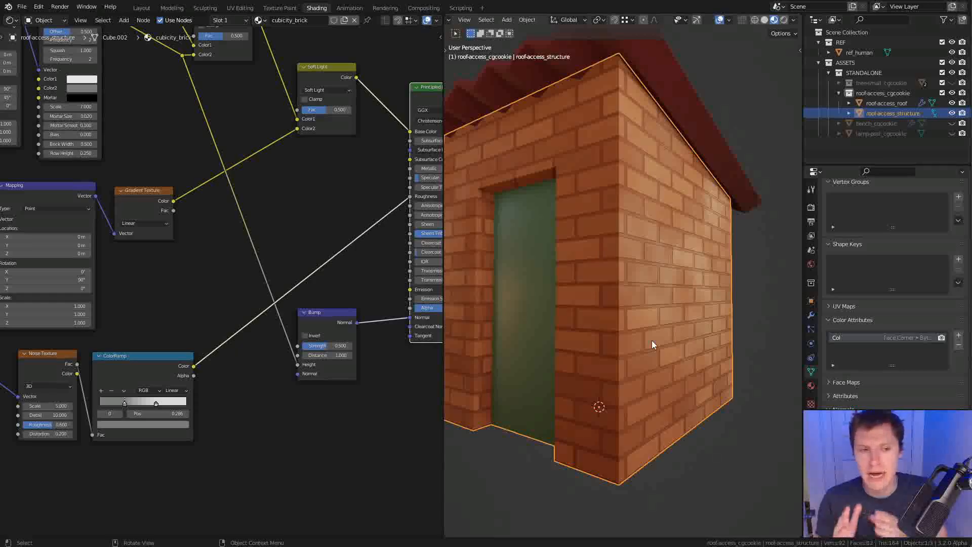
Insert a MixRGB node on the link between the ColorRamp and the Principled BSDF's Roughness input
{"action": "middle_click_drag", "start_coordinate": [309, 199], "coordinate": [321, 243]}
{"action": "key", "text": "shift+a"}
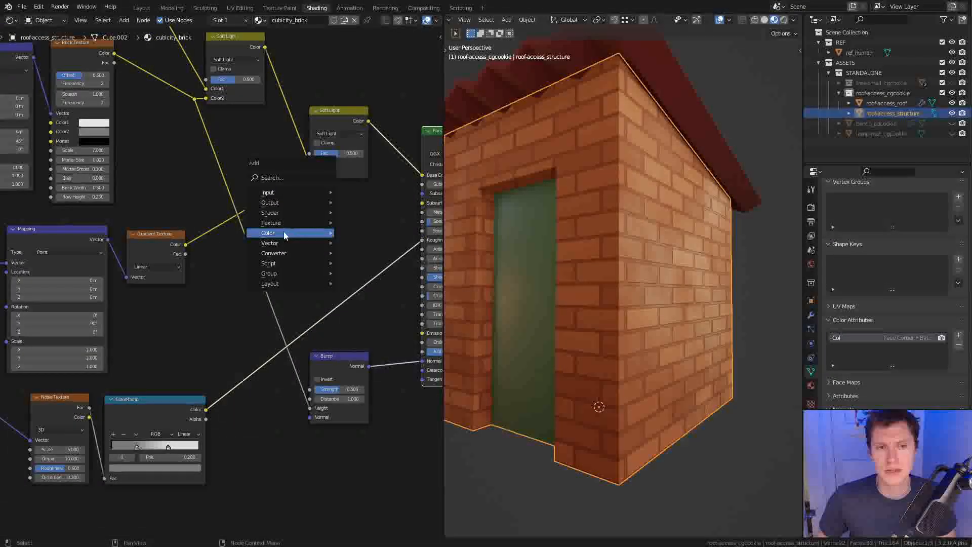
{"action": "mouse_move", "coordinate": [338, 230]}
{"action": "left_click", "coordinate": [363, 282]}
{"action": "left_click", "coordinate": [329, 243]}
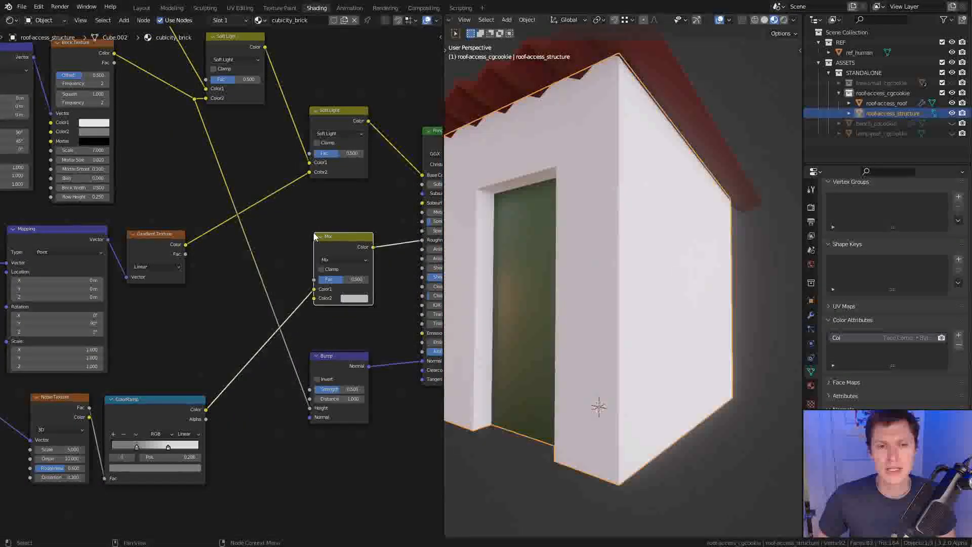
Add a reroute on the brick link to the Bump and connect it to the roughness mix's Color1, with the ColorRamp in Color2
{"action": "middle_click_drag", "start_coordinate": [305, 187], "coordinate": [290, 221]}
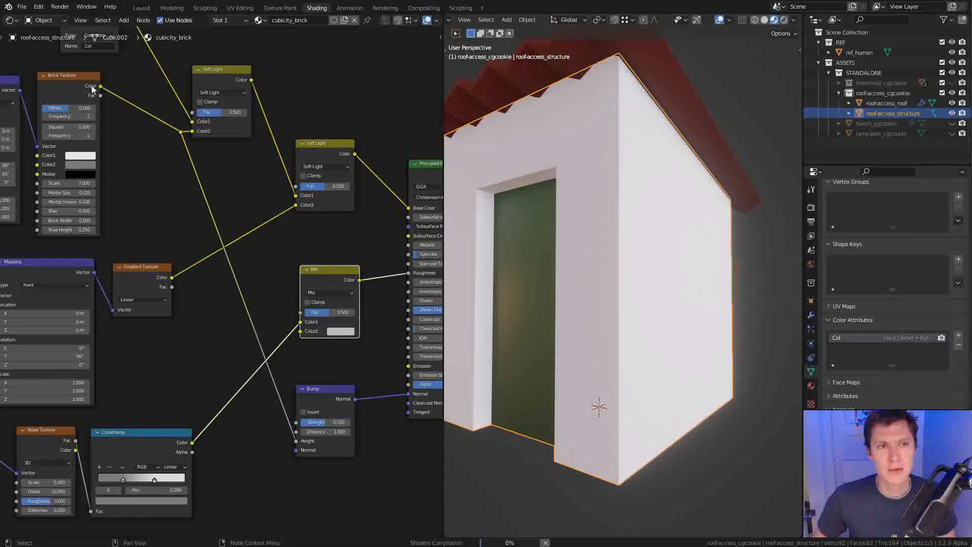
{"action": "right_click_drag", "start_coordinate": [269, 306], "coordinate": [204, 328], "text": "shift"}
{"action": "key", "text": "g"}
{"action": "left_click", "coordinate": [275, 326]}
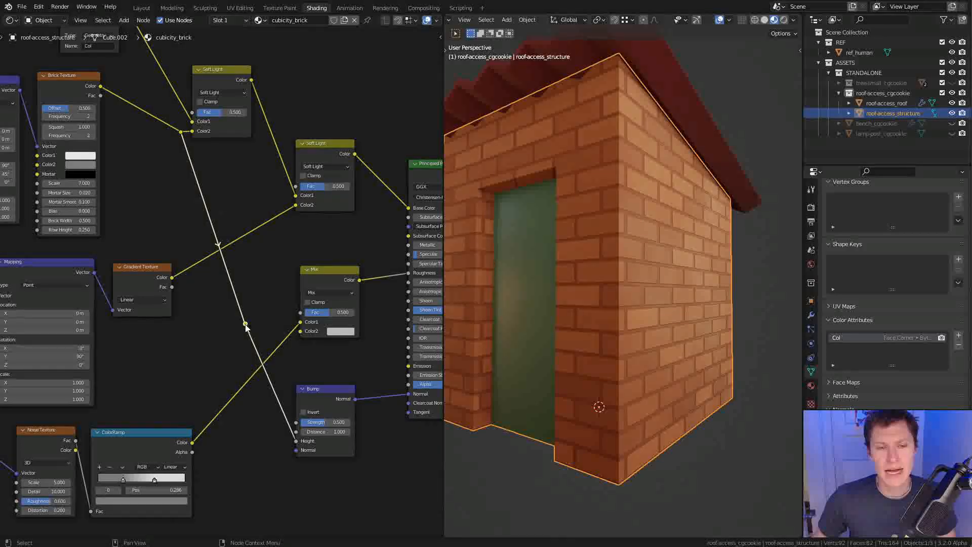
{"action": "left_click_drag", "start_coordinate": [245, 325], "coordinate": [302, 322]}
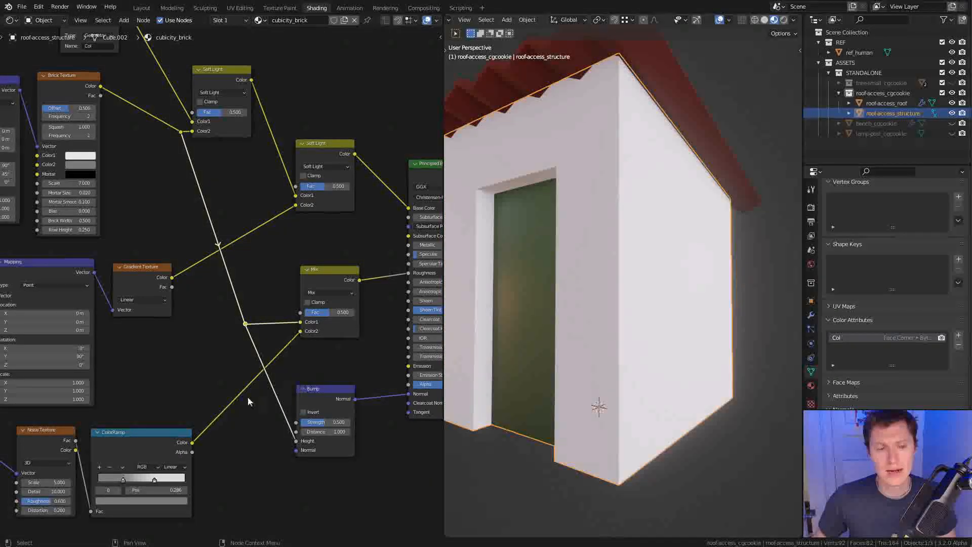
Set the roughness mix's blending mode to Overlay, and bring up its blending mode choices again
{"action": "left_click", "coordinate": [327, 292]}
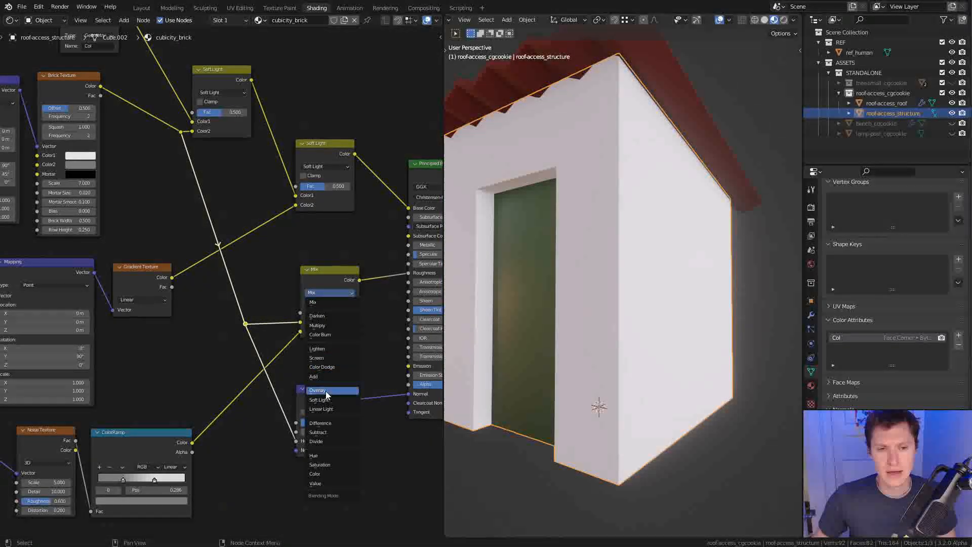
{"action": "key", "text": "Return"}
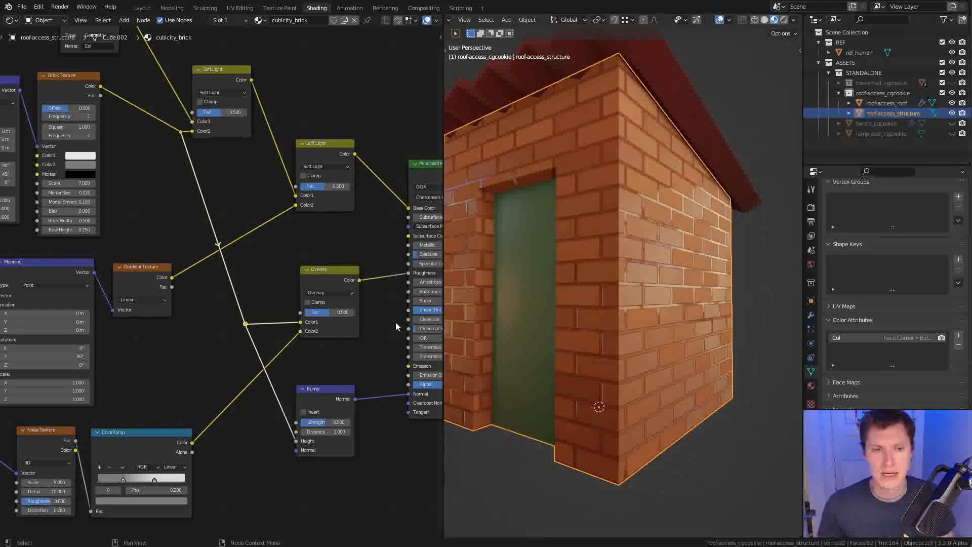
{"action": "left_click", "coordinate": [327, 292]}
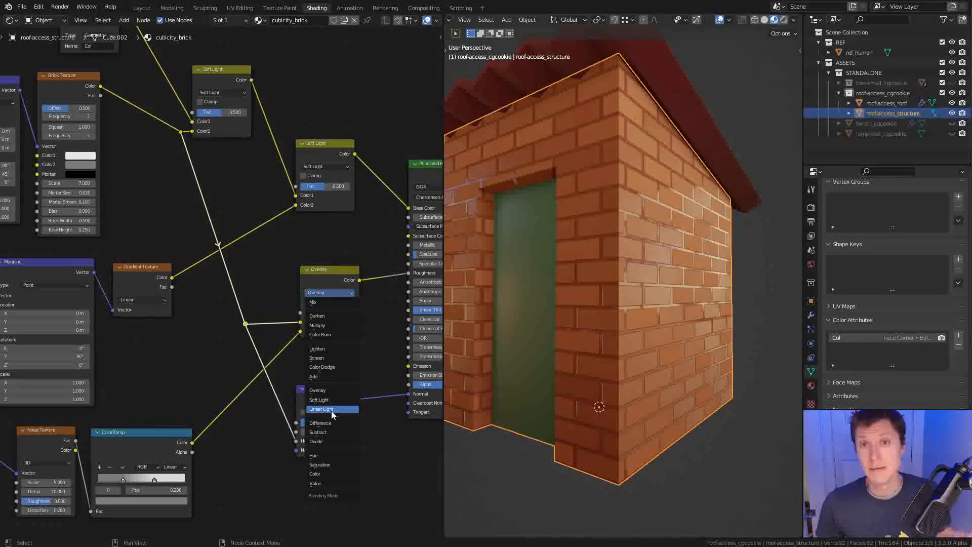
Preview the brick texture's greyscale output on the roof-access structure, return to the Principled BSDF shading and examine the mortar reflections
{"action": "middle_click_drag", "start_coordinate": [739, 213], "coordinate": [649, 230]}
{"action": "middle_click_drag", "start_coordinate": [370, 294], "coordinate": [286, 296]}
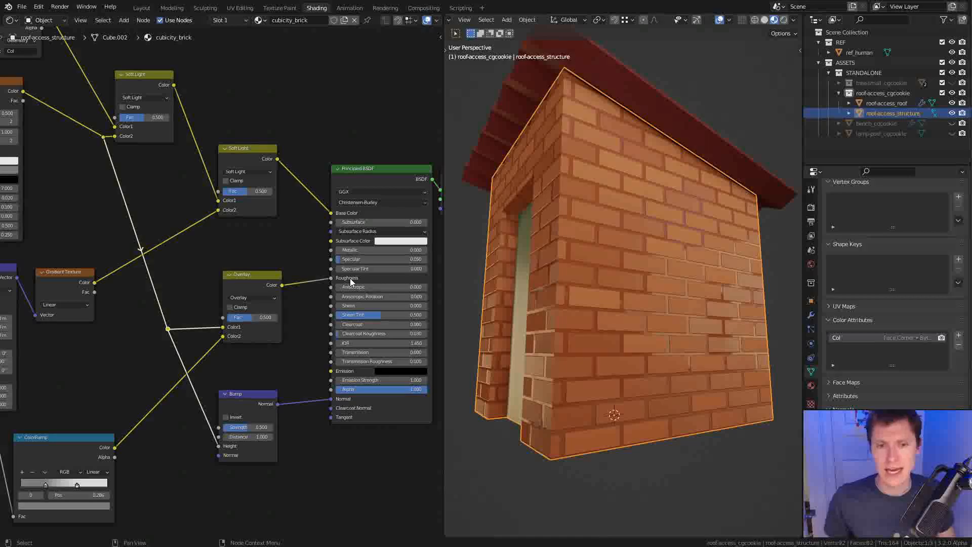
{"action": "left_click", "coordinate": [104, 137], "text": "ctrl+shift"}
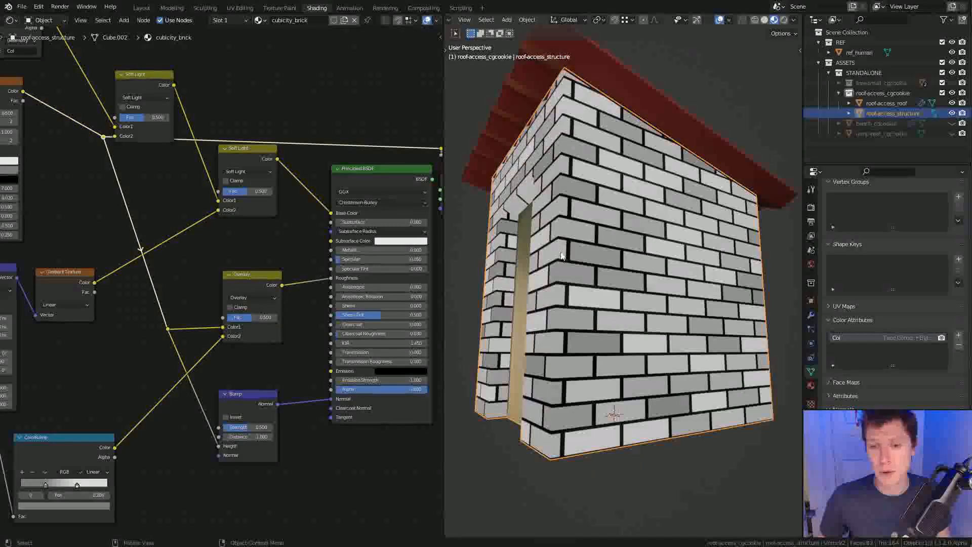
{"action": "middle_click_drag", "start_coordinate": [289, 282], "coordinate": [276, 281]}
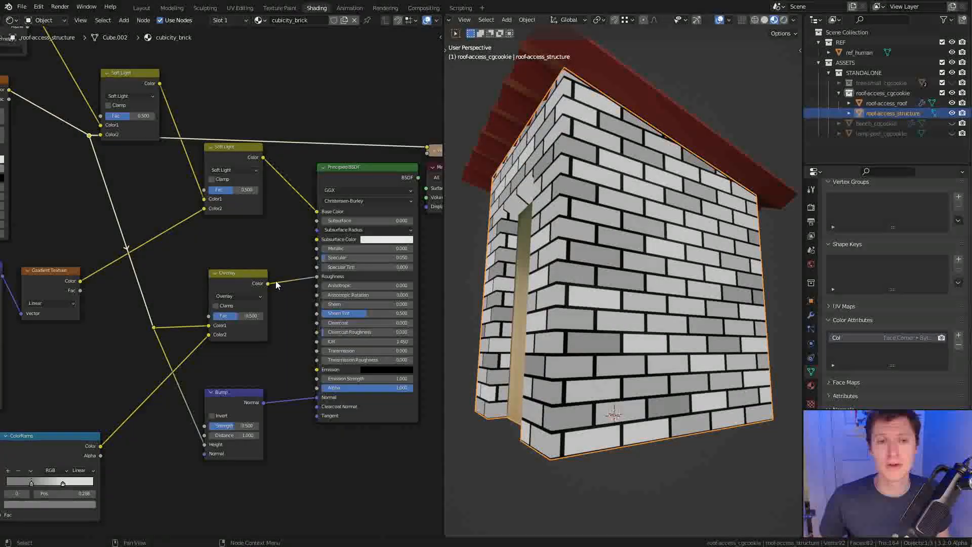
{"action": "left_click", "coordinate": [397, 170], "text": "ctrl+shift"}
{"action": "scroll", "coordinate": [552, 198], "scroll_direction": "up", "scroll_amount": 6}
{"action": "middle_click_drag", "start_coordinate": [622, 225], "coordinate": [676, 272]}
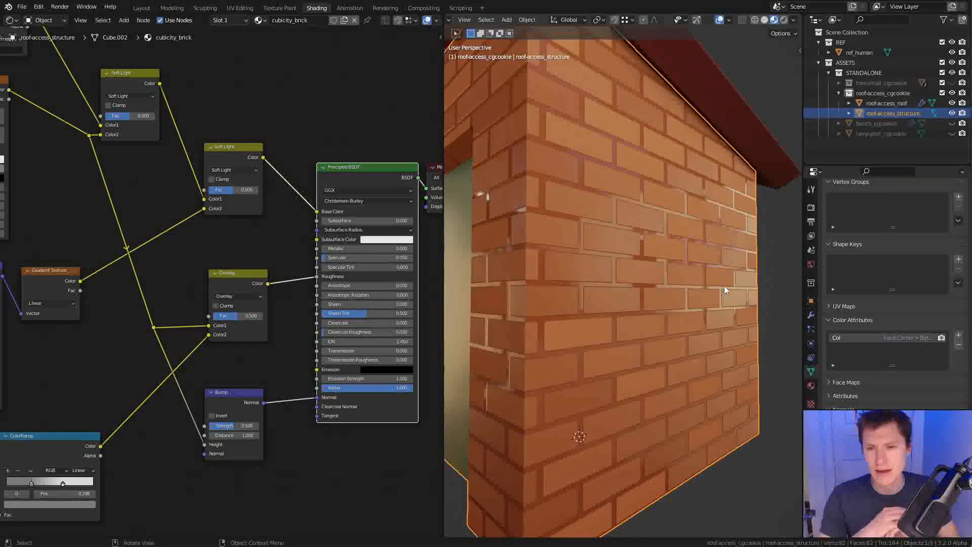
Shift the Principled BSDF, Material Output and Overlay nodes away from the texture nodes to free space before the Overlay node
{"action": "scroll", "coordinate": [349, 296], "scroll_direction": "down", "scroll_amount": 3}
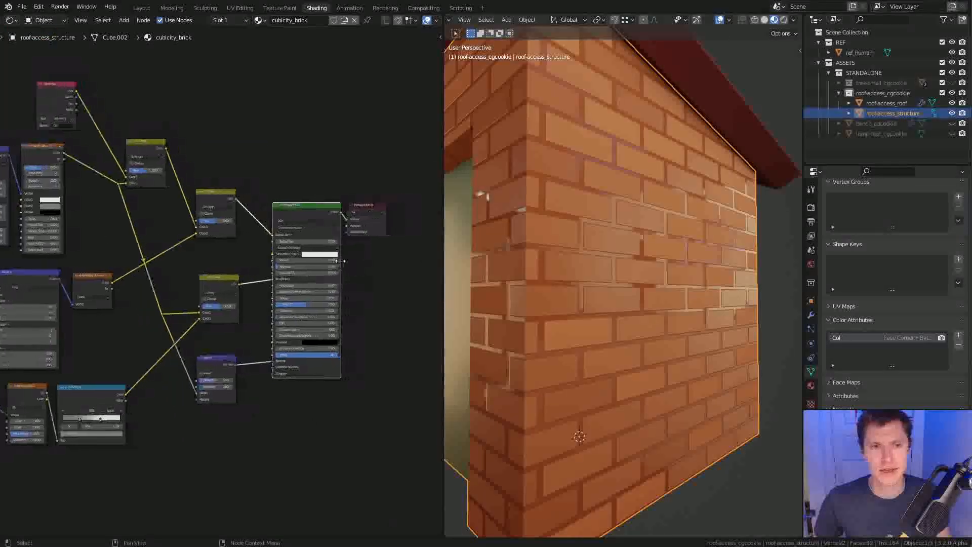
{"action": "left_click_drag", "start_coordinate": [293, 186], "coordinate": [379, 380]}
{"action": "left_click_drag", "start_coordinate": [332, 283], "coordinate": [378, 280]}
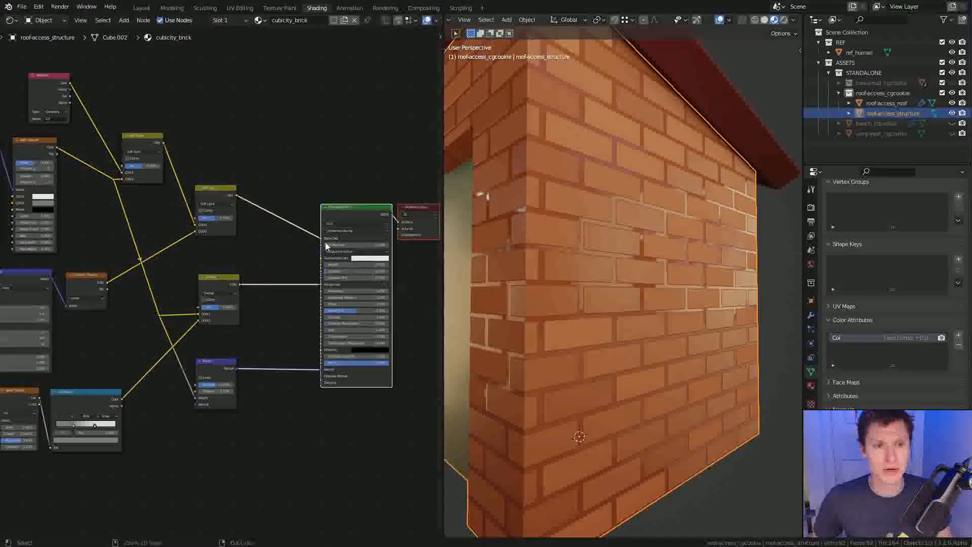
{"action": "scroll", "coordinate": [218, 289], "scroll_direction": "up", "scroll_amount": 3}
{"action": "left_click_drag", "start_coordinate": [249, 291], "coordinate": [326, 290]}
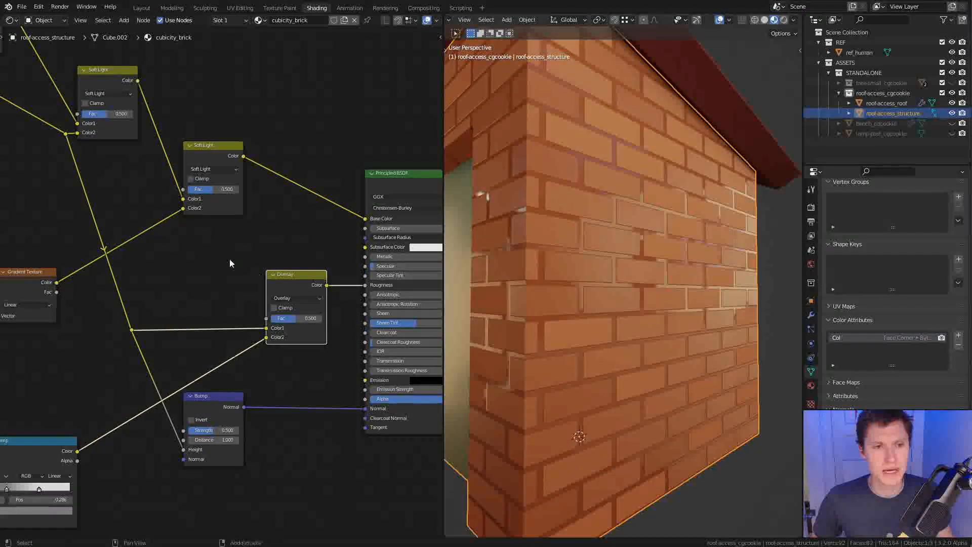
Insert a ColorRamp node on the link between the brick texture's reroute and the Overlay node's Color1 input
{"action": "key", "text": "shift+a"}
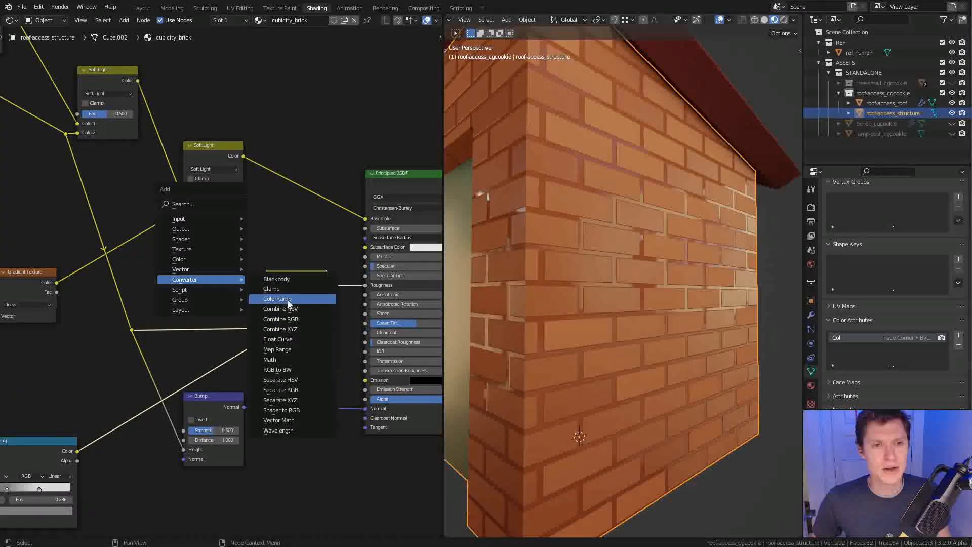
{"action": "left_click", "coordinate": [282, 300]}
{"action": "left_click", "coordinate": [171, 261]}
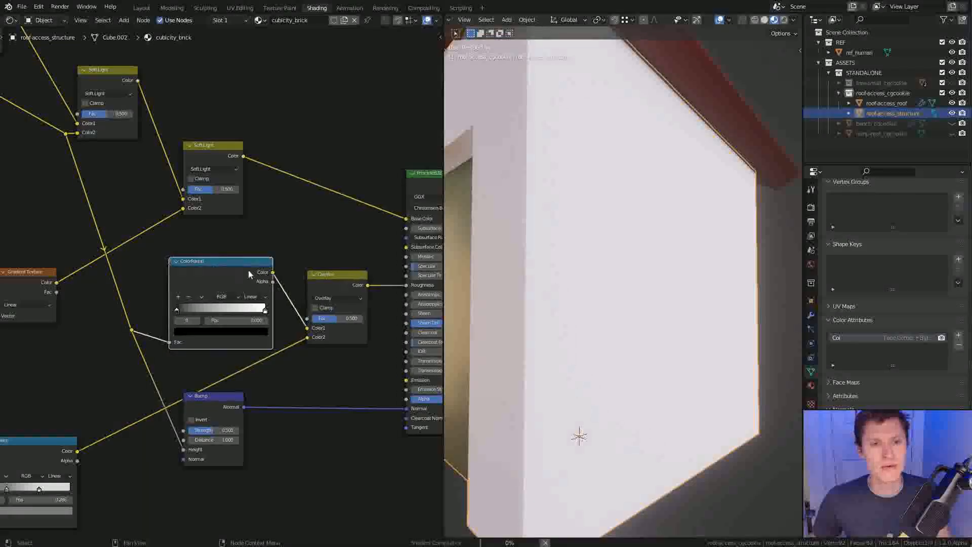
Add a reroute point on the link to the Bump node's Height input and tidy the reroutes so the link clears the ColorRamp
{"action": "right_click_drag", "start_coordinate": [175, 412], "coordinate": [164, 422], "text": "shift"}
{"action": "key", "text": "g"}
{"action": "key", "text": "g"}
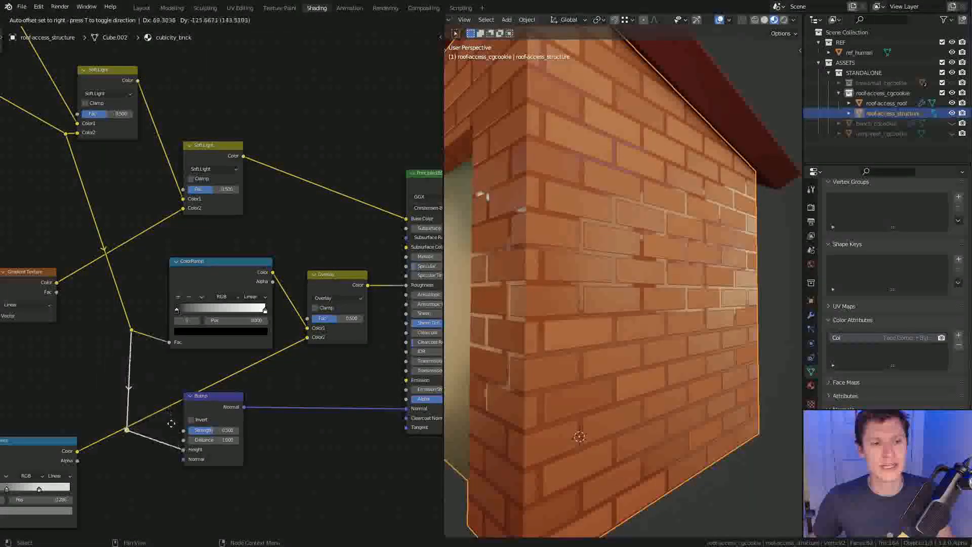
{"action": "left_click", "coordinate": [131, 342]}
Preview the new ColorRamp's output, flip its color ramp and return the preview to the Principled BSDF
{"action": "left_click", "coordinate": [235, 265]}
{"action": "left_click", "coordinate": [252, 266], "text": "ctrl+shift"}
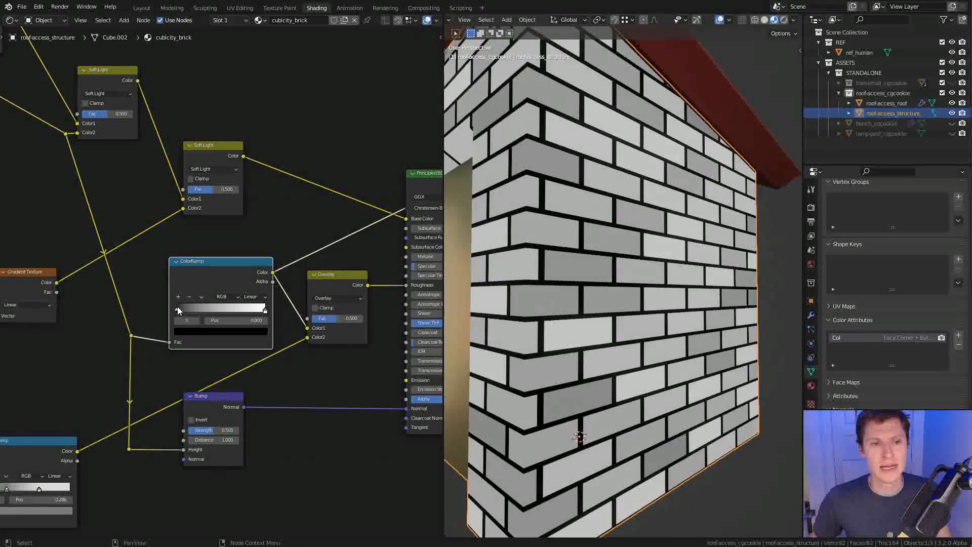
{"action": "mouse_move", "coordinate": [179, 312]}
{"action": "left_mouse_down"}
{"action": "mouse_move", "coordinate": [230, 318]}
{"action": "mouse_move", "coordinate": [175, 316]}
{"action": "left_mouse_up"}
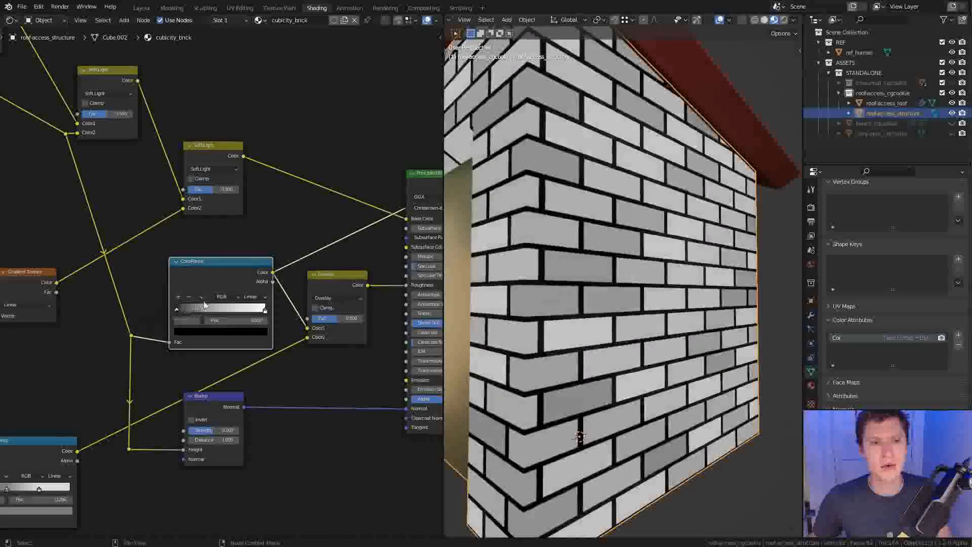
{"action": "left_click", "coordinate": [202, 296]}
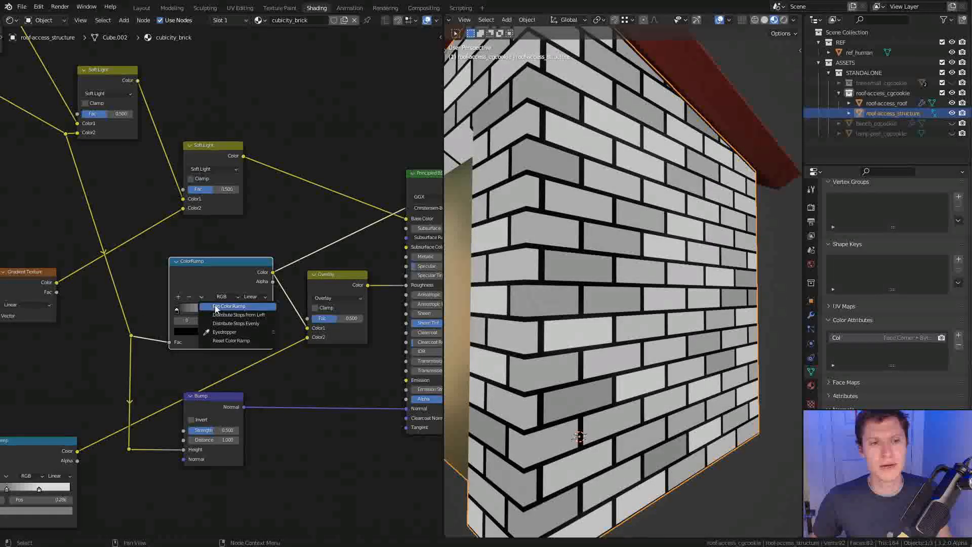
{"action": "left_click", "coordinate": [215, 307]}
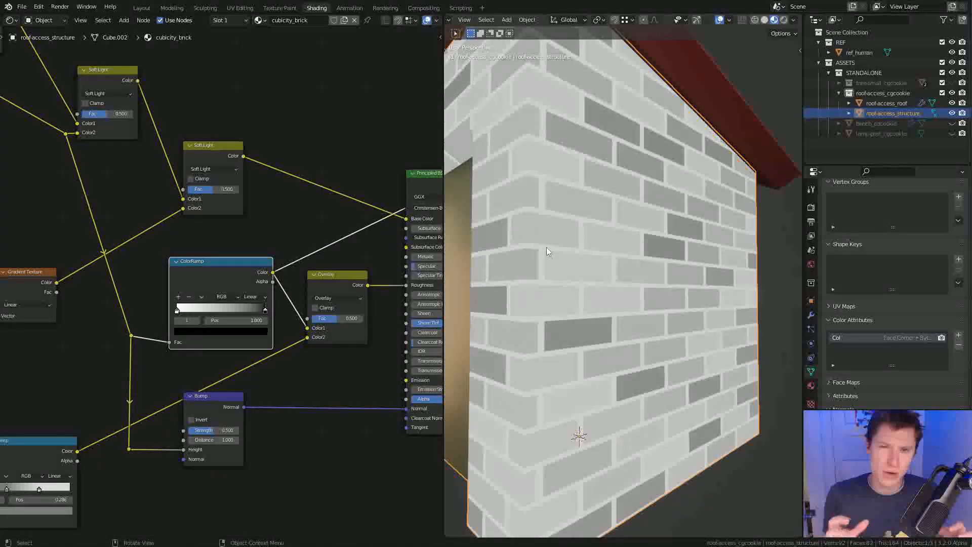
{"action": "middle_click_drag", "start_coordinate": [436, 183], "coordinate": [333, 191]}
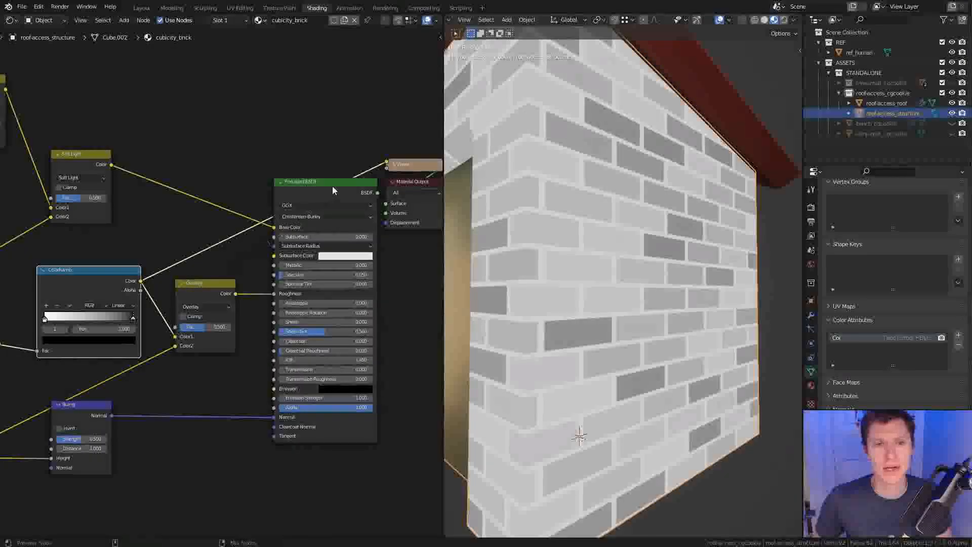
{"action": "left_click", "coordinate": [332, 190], "text": "ctrl+shift"}
Examine the inverted roughness on the bricks and mortar from several angles and distances around the structure
{"action": "middle_click_drag", "start_coordinate": [617, 219], "coordinate": [631, 252]}
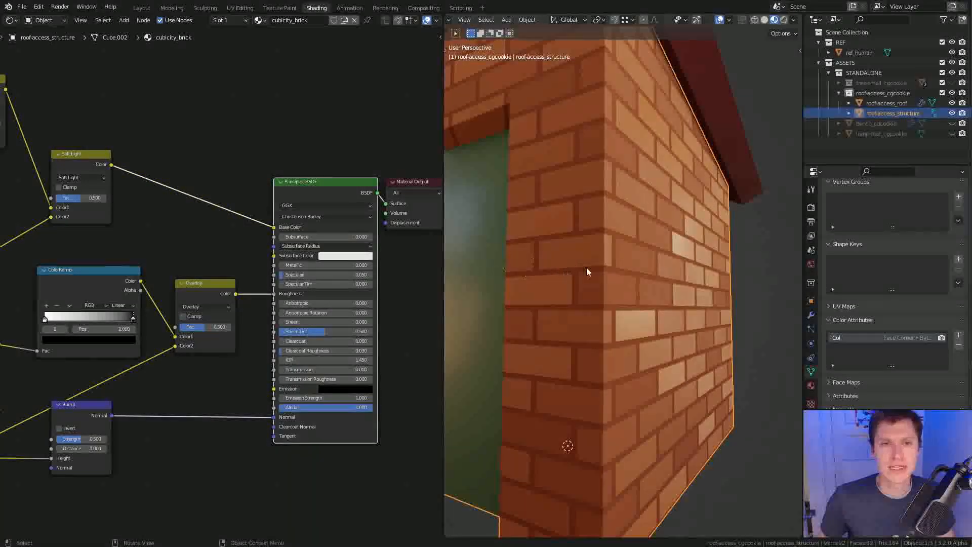
{"action": "middle_click_drag", "start_coordinate": [660, 299], "coordinate": [727, 278]}
{"action": "scroll", "coordinate": [679, 274], "scroll_direction": "down", "scroll_amount": 5}
{"action": "scroll", "coordinate": [653, 270], "scroll_direction": "up", "scroll_amount": 4}
{"action": "scroll", "coordinate": [733, 213], "scroll_direction": "down", "scroll_amount": 3}
{"action": "middle_click_drag", "start_coordinate": [733, 212], "coordinate": [693, 243]}
{"action": "scroll", "coordinate": [631, 269], "scroll_direction": "up", "scroll_amount": 3}
{"action": "scroll", "coordinate": [669, 287], "scroll_direction": "up", "scroll_amount": 2}
{"action": "middle_click_drag", "start_coordinate": [631, 269], "coordinate": [463, 282]}
{"action": "scroll", "coordinate": [258, 299], "scroll_direction": "up", "scroll_amount": 1}
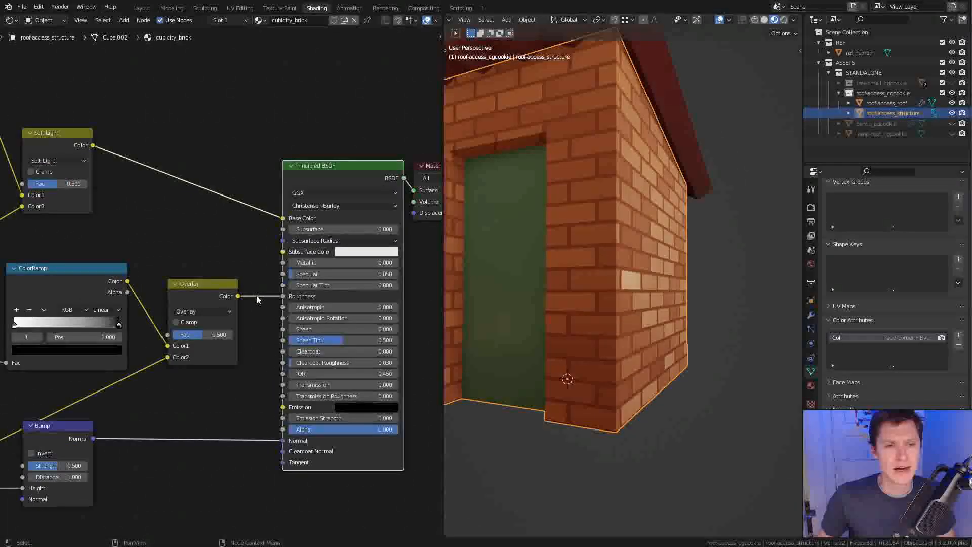
Set the interpolation of the ColorRamp feeding the Overlay node to B-Spline
{"action": "middle_click_drag", "start_coordinate": [259, 299], "coordinate": [239, 268]}
{"action": "scroll", "coordinate": [217, 270], "scroll_direction": "up", "scroll_amount": 3}
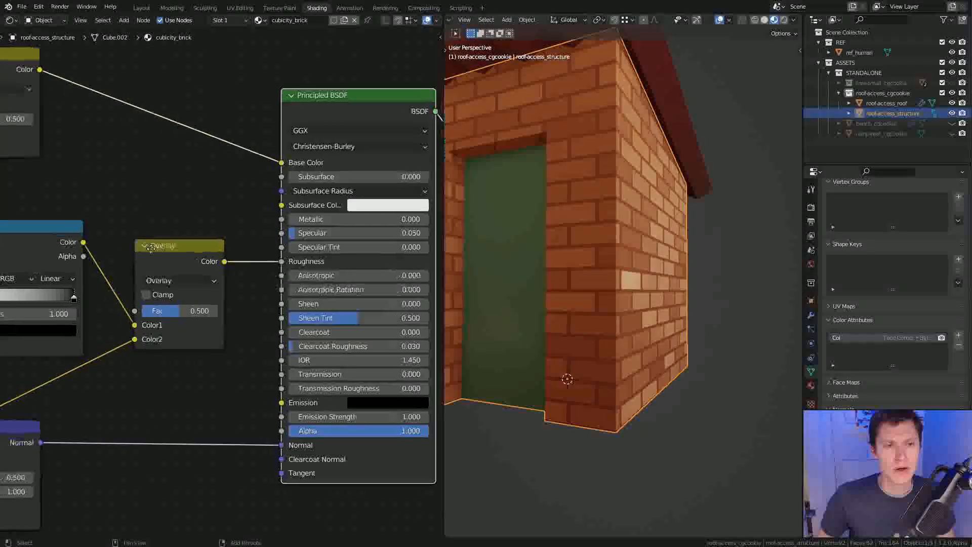
{"action": "middle_click_drag", "start_coordinate": [113, 285], "coordinate": [236, 284]}
{"action": "scroll", "coordinate": [235, 283], "scroll_direction": "down", "scroll_amount": 2}
{"action": "left_click", "coordinate": [153, 235]}
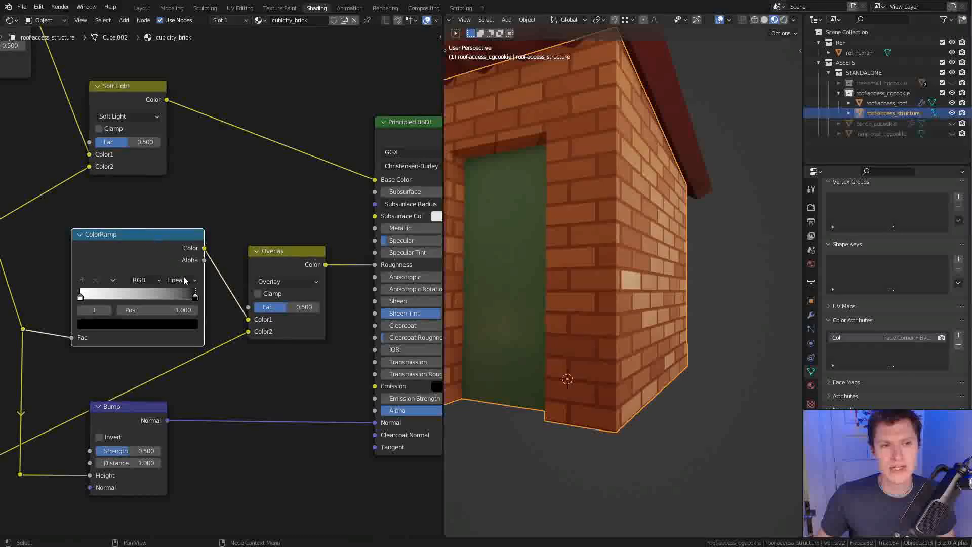
{"action": "left_click", "coordinate": [185, 280]}
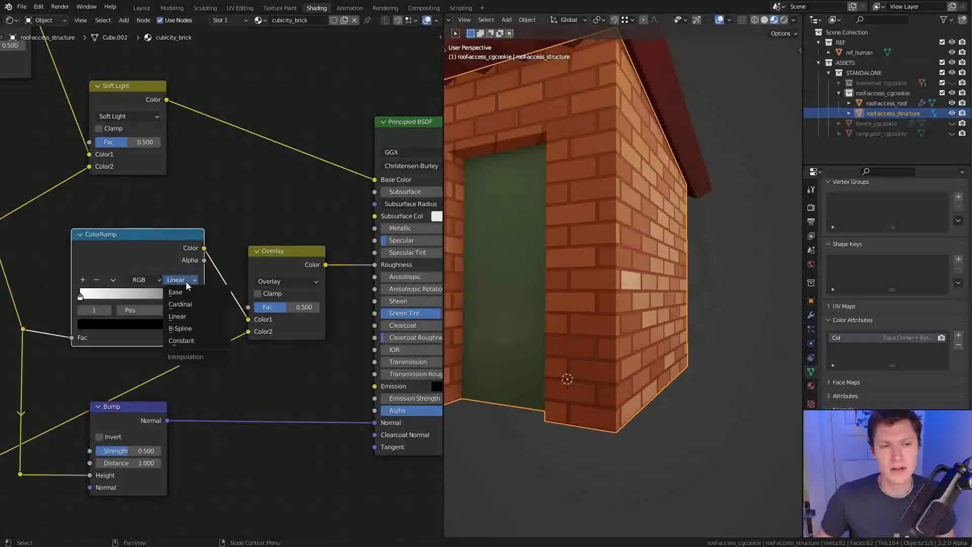
{"action": "left_click", "coordinate": [190, 329]}
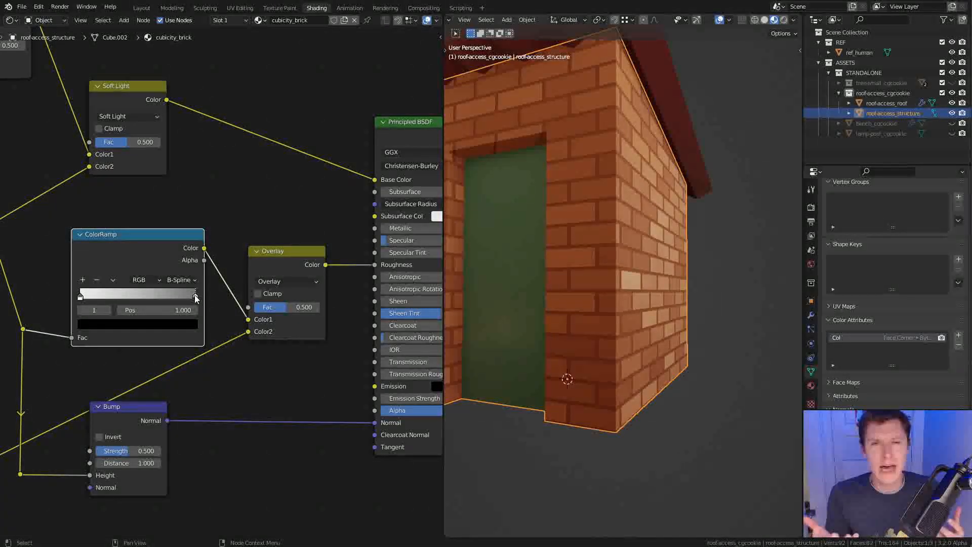
Turn off the viewport overlays, hide ref_human and inspect the finished roof-access asset from several sides
{"action": "middle_click_drag", "start_coordinate": [585, 263], "coordinate": [727, 238]}
{"action": "scroll", "coordinate": [660, 253], "scroll_direction": "down", "scroll_amount": 3}
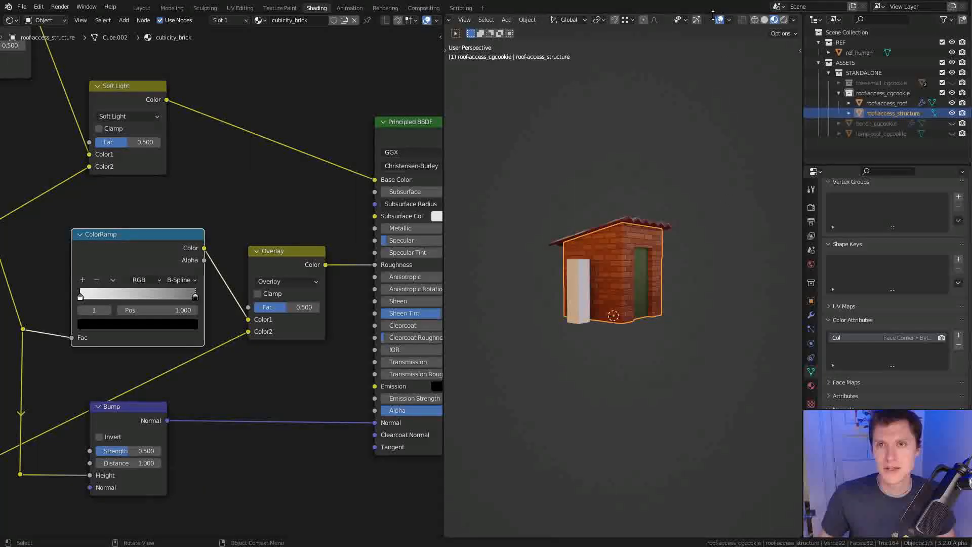
{"action": "left_click", "coordinate": [719, 20]}
{"action": "middle_click_drag", "start_coordinate": [725, 178], "coordinate": [740, 223]}
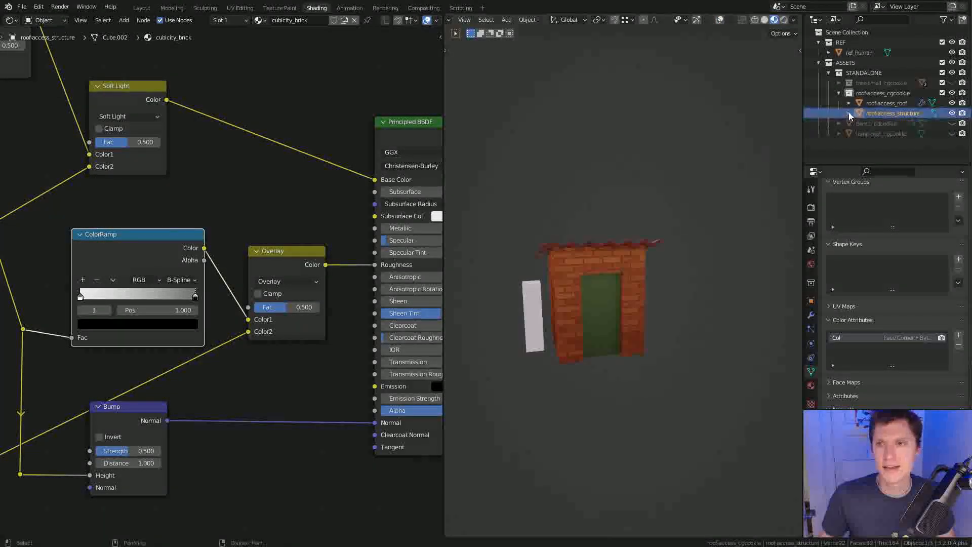
{"action": "left_click", "coordinate": [951, 52]}
{"action": "mouse_move", "coordinate": [709, 194]}
{"action": "middle_mouse_down"}
{"action": "mouse_move", "coordinate": [690, 139]}
{"action": "mouse_move", "coordinate": [618, 135]}
{"action": "mouse_move", "coordinate": [629, 154]}
{"action": "mouse_move", "coordinate": [542, 169]}
{"action": "mouse_move", "coordinate": [658, 191]}
{"action": "mouse_move", "coordinate": [640, 208]}
{"action": "mouse_move", "coordinate": [715, 222]}
{"action": "mouse_move", "coordinate": [733, 208]}
{"action": "mouse_move", "coordinate": [702, 205]}
{"action": "mouse_move", "coordinate": [703, 242]}
{"action": "mouse_move", "coordinate": [686, 218]}
{"action": "mouse_move", "coordinate": [712, 206]}
{"action": "middle_mouse_up"}
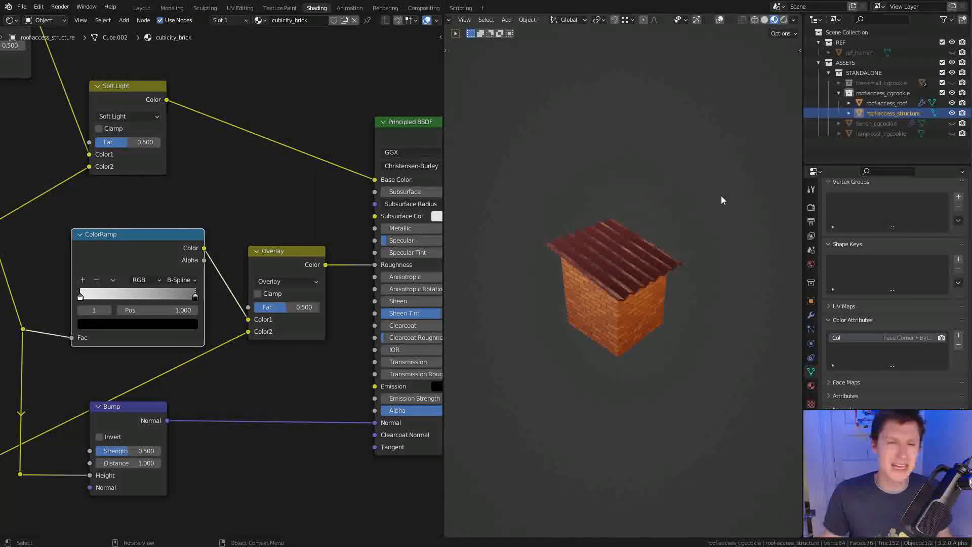
{"action": "middle_click_drag", "start_coordinate": [667, 174], "coordinate": [627, 247]}
{"action": "middle_click_drag", "start_coordinate": [667, 216], "coordinate": [716, 241]}
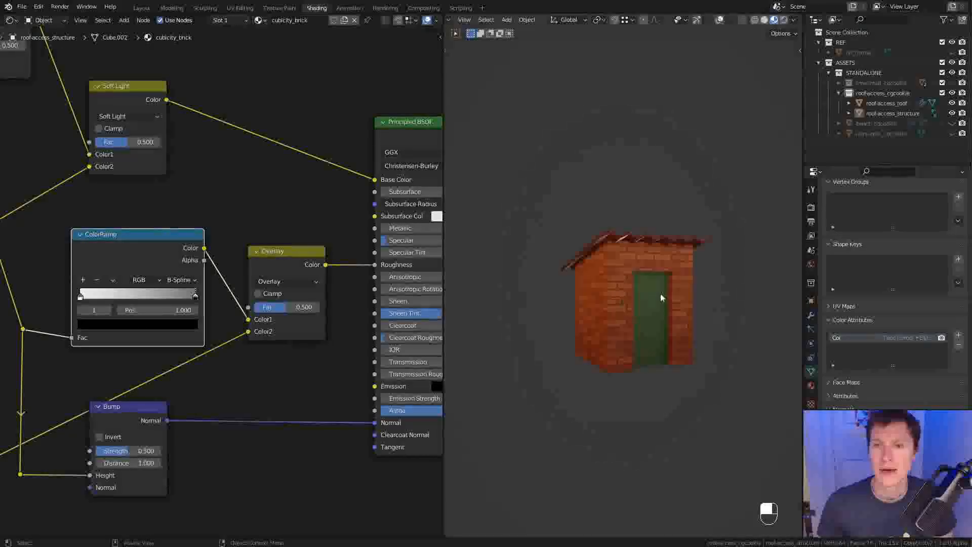
{"action": "middle_click_drag", "start_coordinate": [692, 262], "coordinate": [697, 203]}
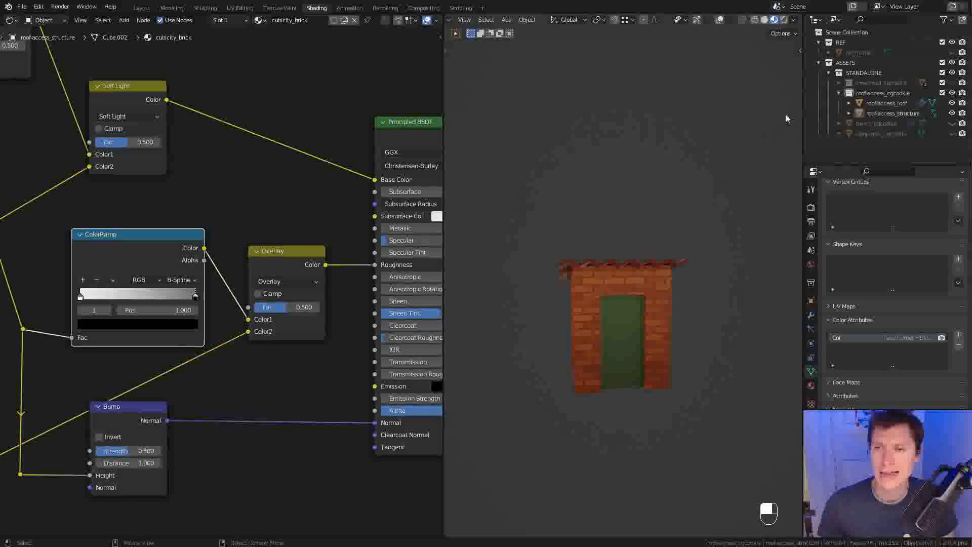
Show ref_human again, select it and switch to the Modeling workspace
{"action": "left_click", "coordinate": [952, 53]}
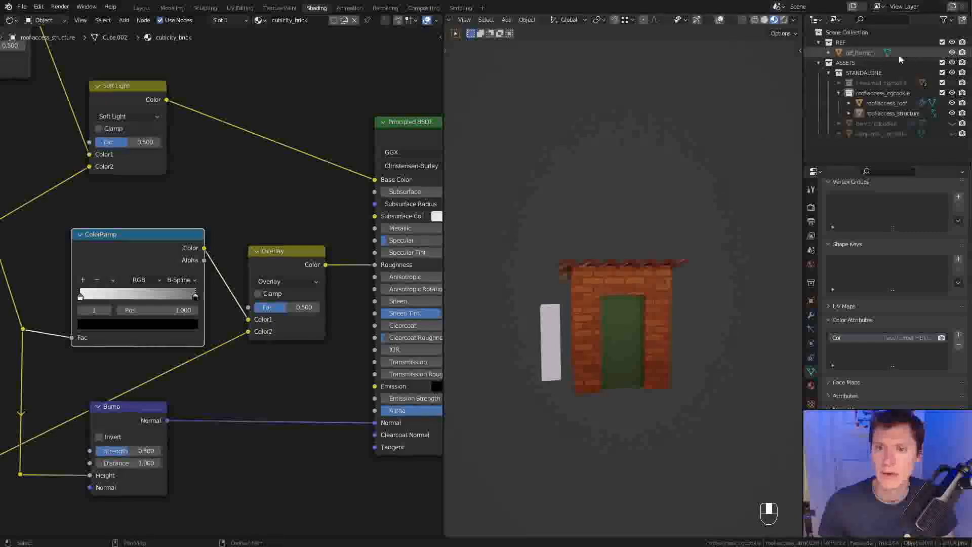
{"action": "left_click", "coordinate": [857, 52]}
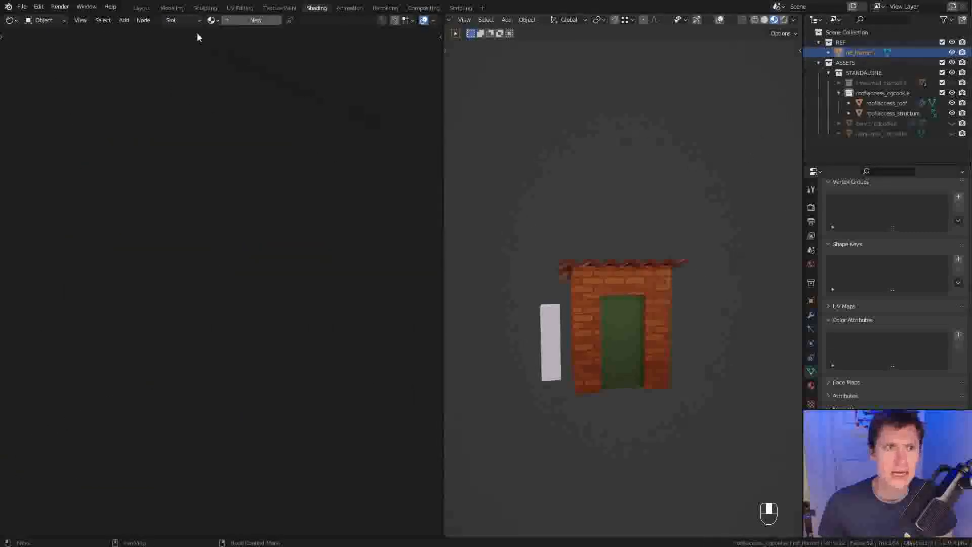
{"action": "left_click", "coordinate": [172, 9]}
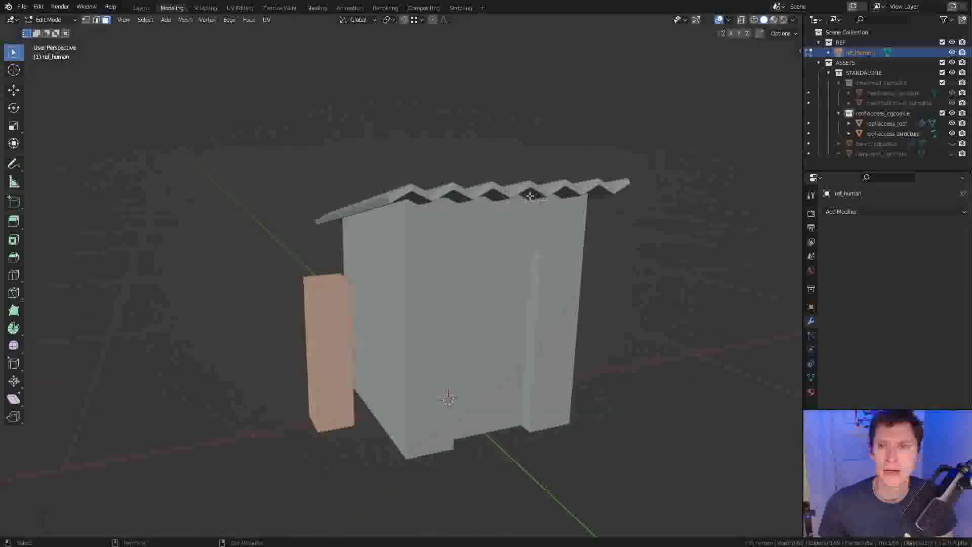
Hide the roof-access_cgcookie collection, collapse the two expanded asset collections and return to Object Mode
{"action": "left_click", "coordinate": [953, 113]}
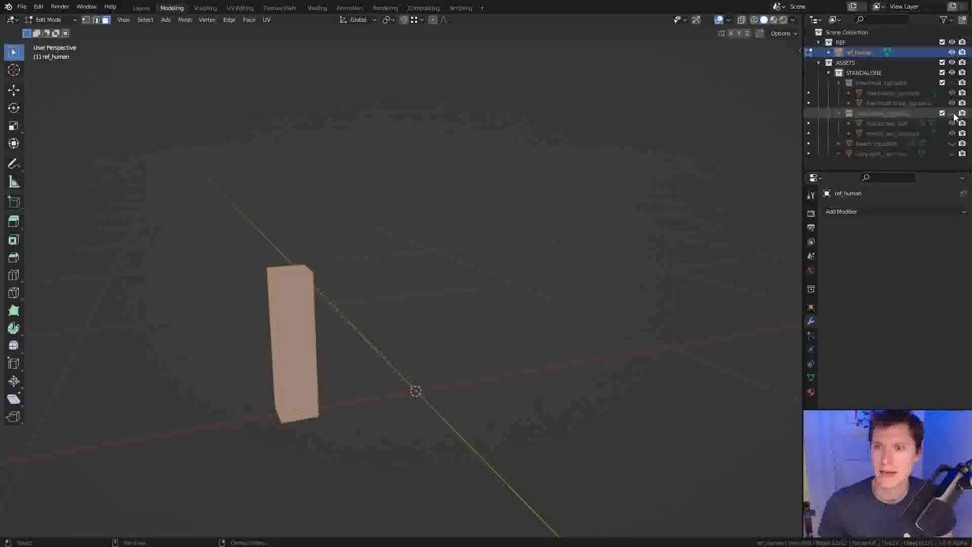
{"action": "left_click", "coordinate": [839, 114]}
{"action": "left_click", "coordinate": [839, 84]}
{"action": "key", "text": "Tab"}
Duplicate ref_human and clear the copy's location so it sits at the world origin
{"action": "middle_click_drag", "start_coordinate": [456, 247], "coordinate": [332, 306]}
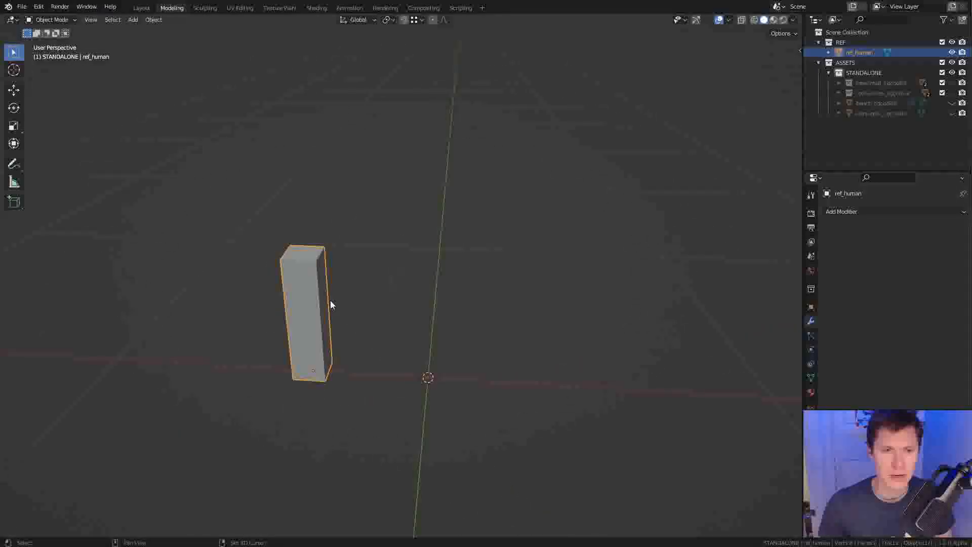
{"action": "key", "text": "shift+d"}
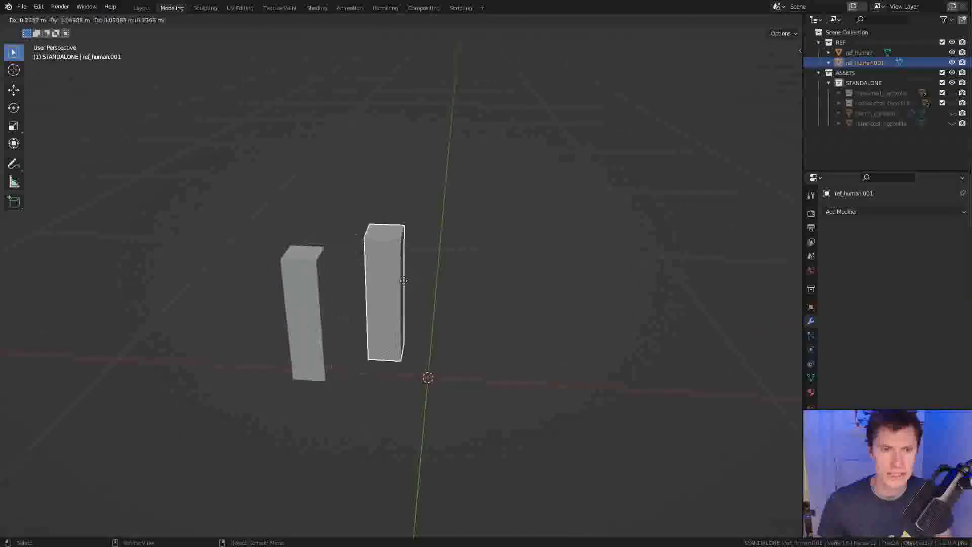
{"action": "left_click", "coordinate": [405, 285]}
{"action": "key", "text": "alt+g"}
Scale the duplicated block along the Y axis by about 9.38 to form a long wall-like slab
{"action": "mouse_move", "coordinate": [495, 277]}
{"action": "middle_mouse_down"}
{"action": "mouse_move", "coordinate": [472, 326]}
{"action": "mouse_move", "coordinate": [527, 293]}
{"action": "mouse_move", "coordinate": [491, 266]}
{"action": "middle_mouse_up"}
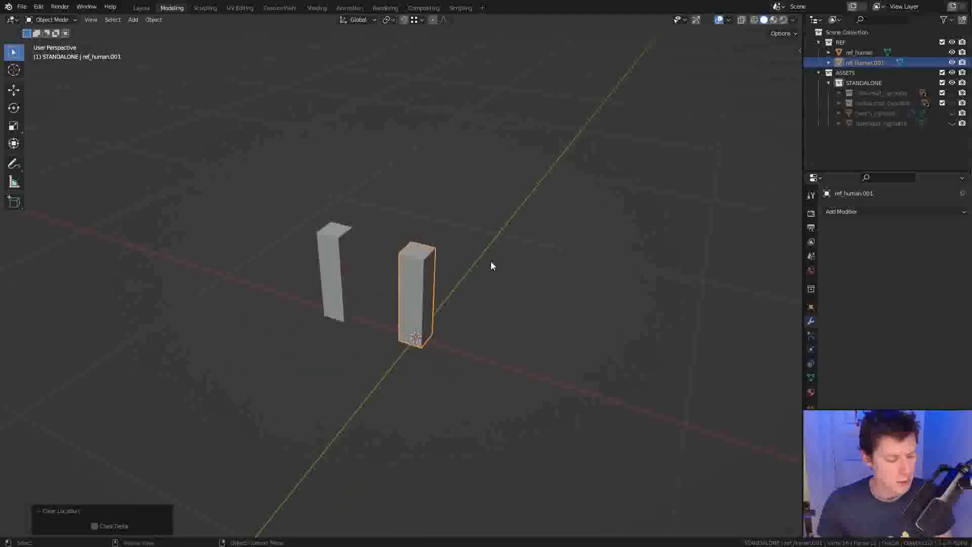
{"action": "middle_click_drag", "start_coordinate": [515, 299], "coordinate": [501, 278]}
{"action": "key", "text": "s"}
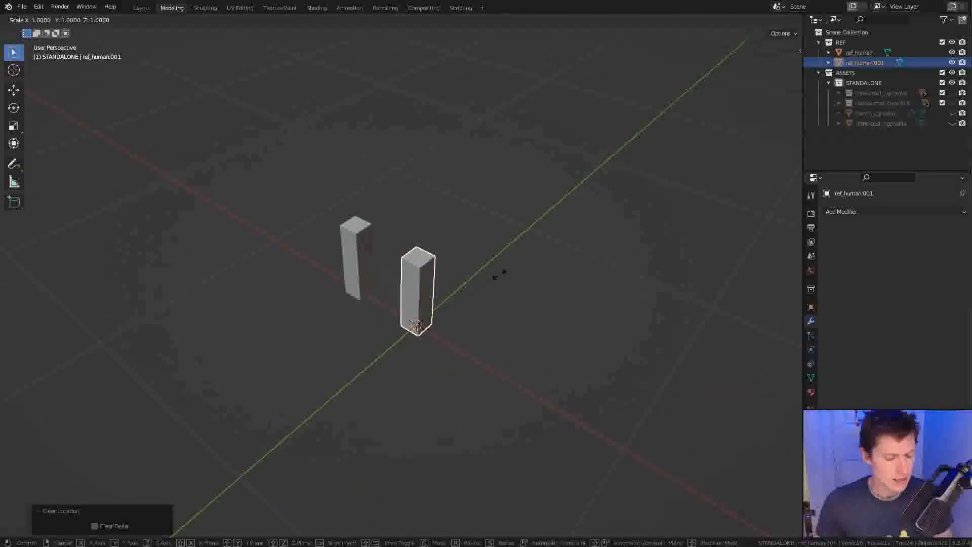
{"action": "key", "text": "y"}
{"action": "left_click", "coordinate": [484, 51]}
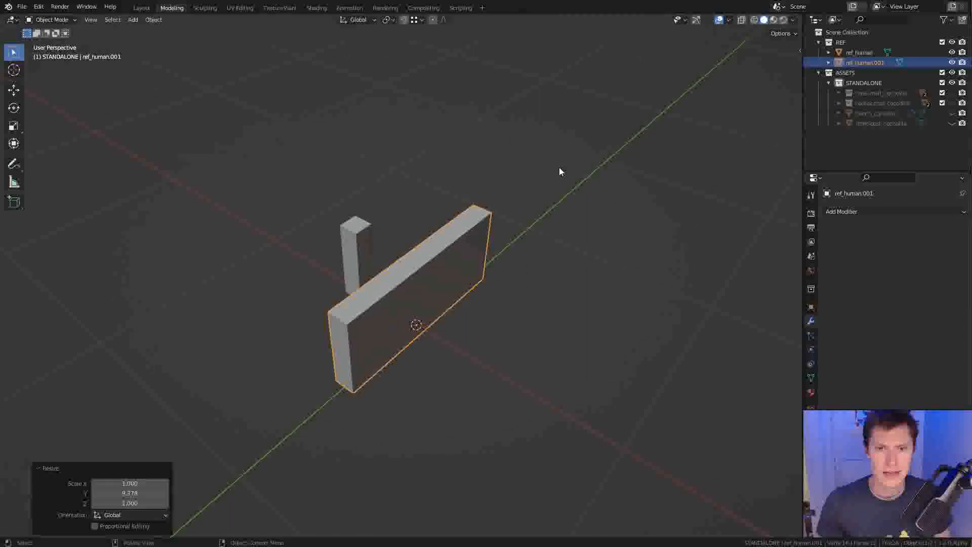
Flatten the duplicated slab by scaling it along the Z axis to about 0.224
{"action": "key", "text": "s"}
{"action": "key", "text": "z"}
{"action": "left_click", "coordinate": [454, 291]}
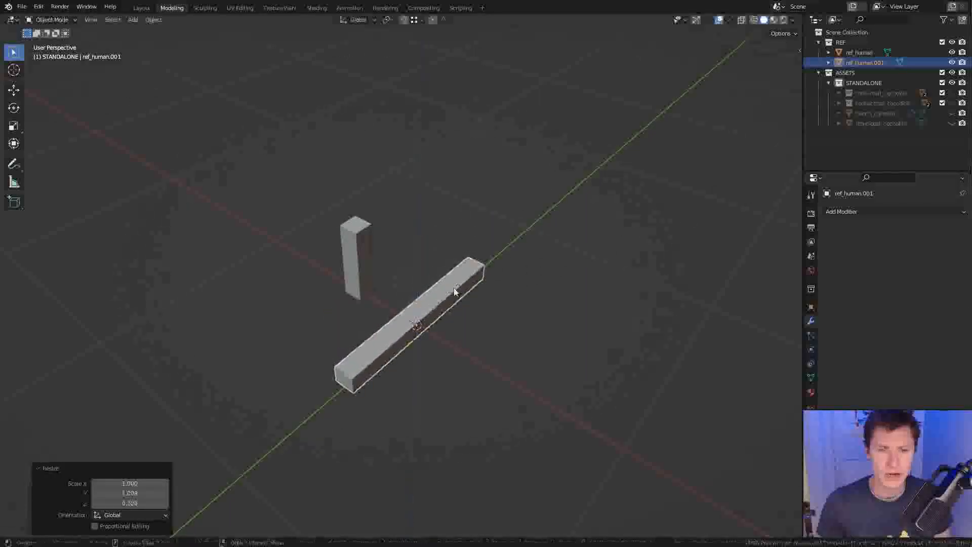
Enlarge the flattened block uniformly in two passes, the second by a factor of about 1.184
{"action": "middle_click_drag", "start_coordinate": [468, 309], "coordinate": [486, 253]}
{"action": "key", "text": "s"}
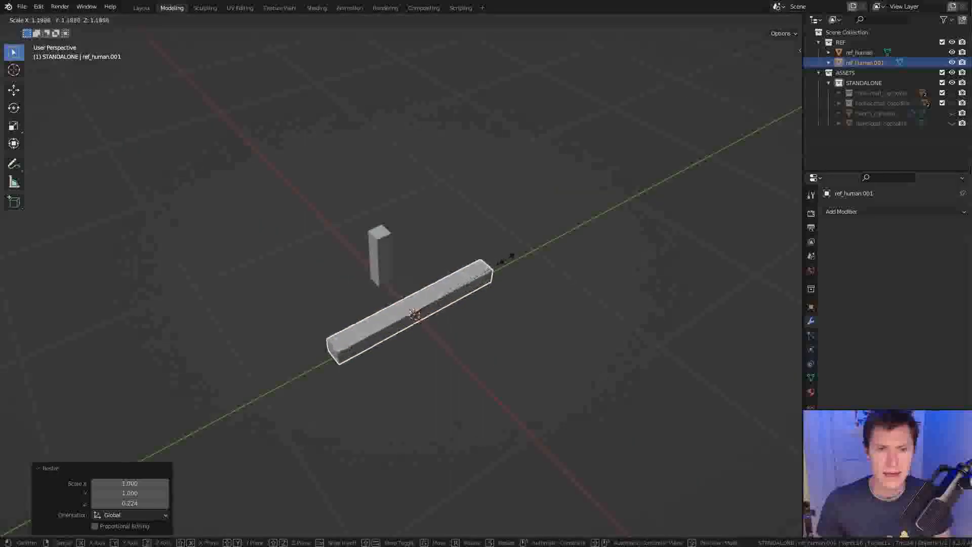
{"action": "left_click", "coordinate": [545, 245]}
{"action": "middle_click_drag", "start_coordinate": [545, 245], "coordinate": [501, 258]}
{"action": "key", "text": "s"}
{"action": "left_click", "coordinate": [463, 285]}
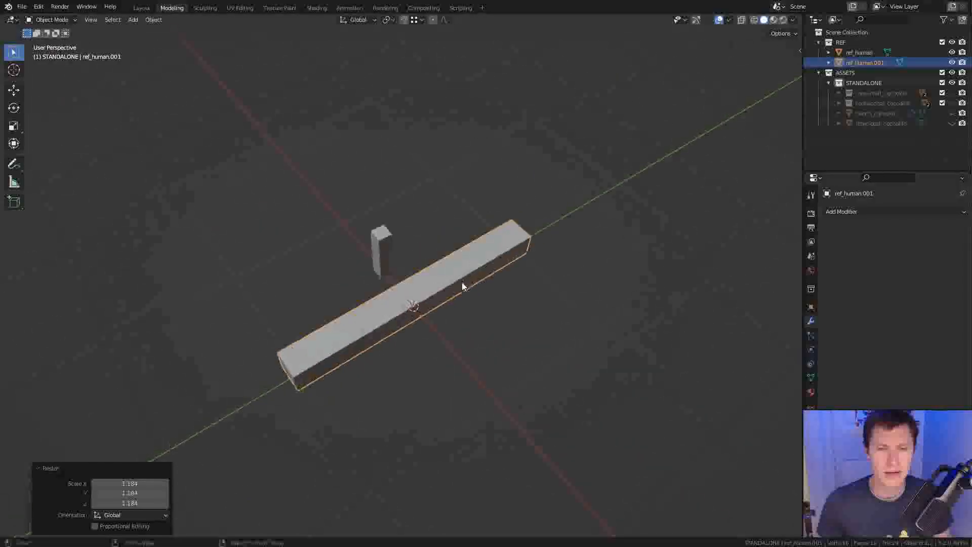
{"action": "middle_click_drag", "start_coordinate": [463, 285], "coordinate": [523, 259]}
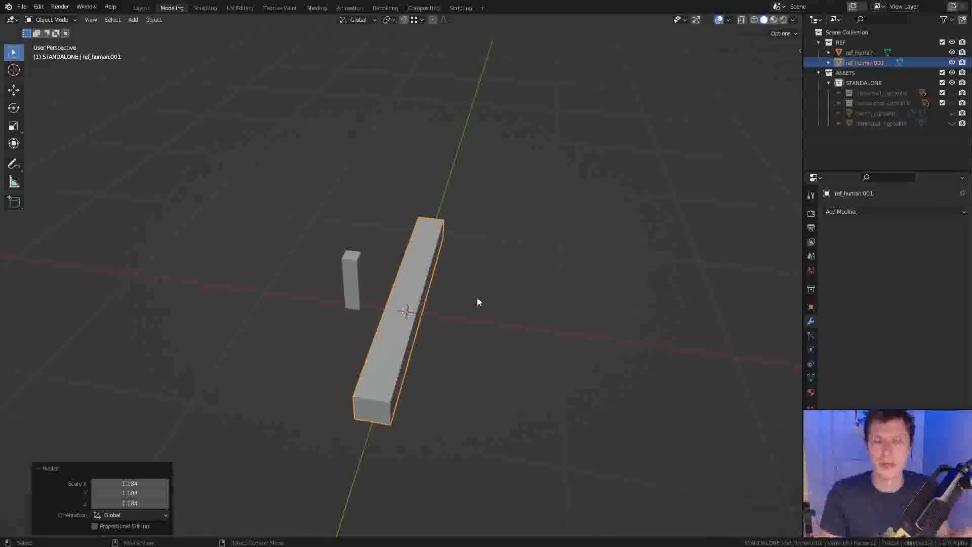
{"action": "middle_click_drag", "start_coordinate": [429, 312], "coordinate": [482, 313]}
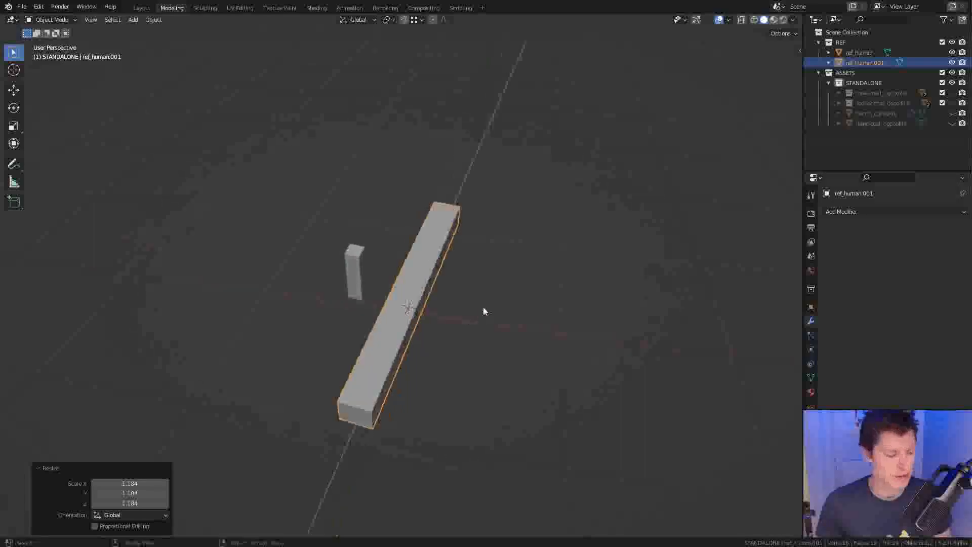
Widen the block along the X axis by a factor of about 3.97 to form a broad slab
{"action": "key", "text": "s"}
{"action": "key", "text": "x"}
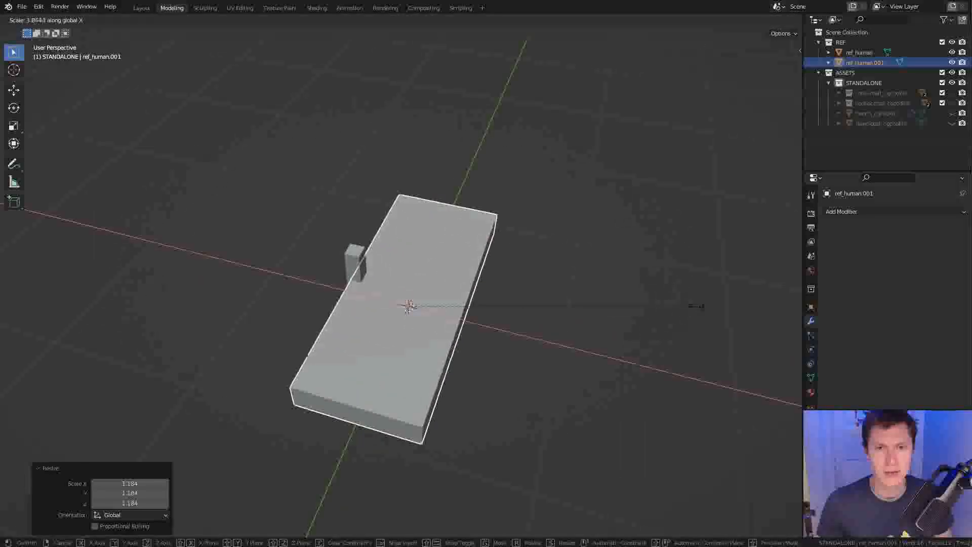
{"action": "left_click", "coordinate": [701, 305]}
{"action": "middle_click_drag", "start_coordinate": [701, 305], "coordinate": [537, 261]}
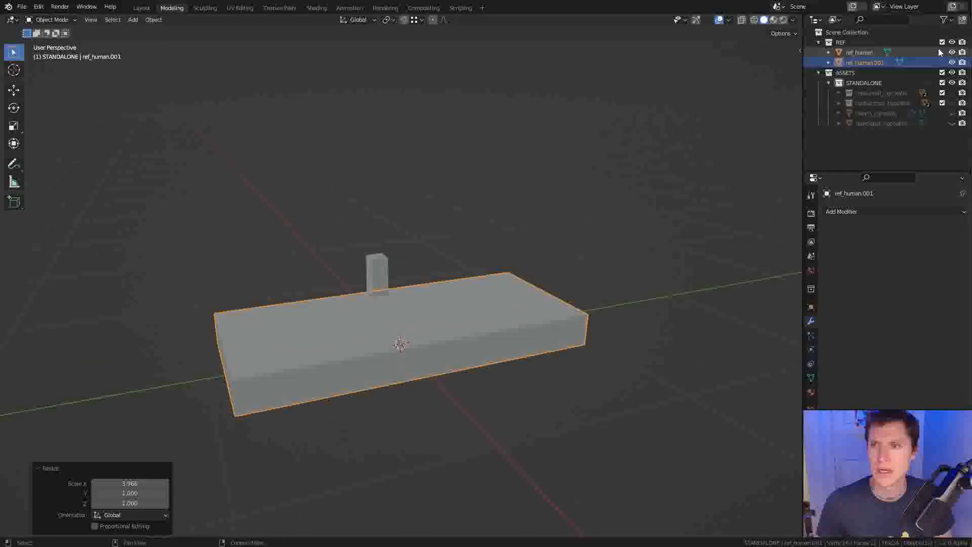
Rename the ref_human.001 object as skylight_cgcookie
{"action": "double_click", "coordinate": [876, 62]}
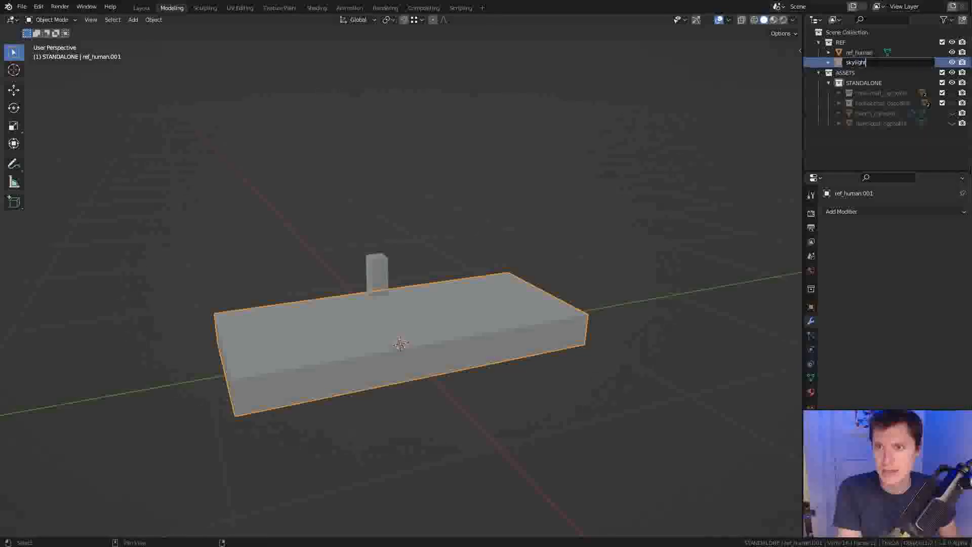
{"action": "type", "text": "skylight_cgcookie"}
{"action": "key", "text": "Return"}
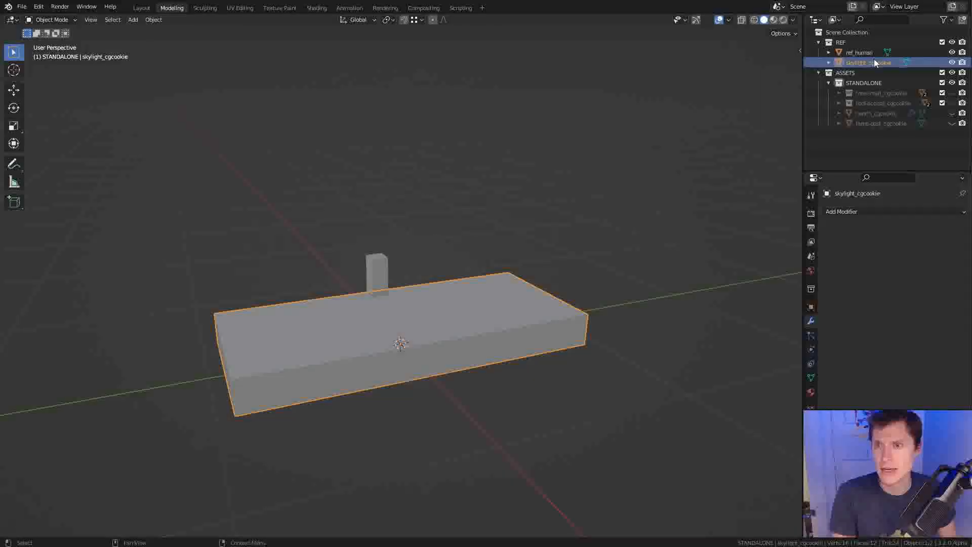
Move skylight_cgcookie into the STANDALONE collection and hide the REF collection
{"action": "left_click_drag", "start_coordinate": [867, 64], "coordinate": [860, 84]}
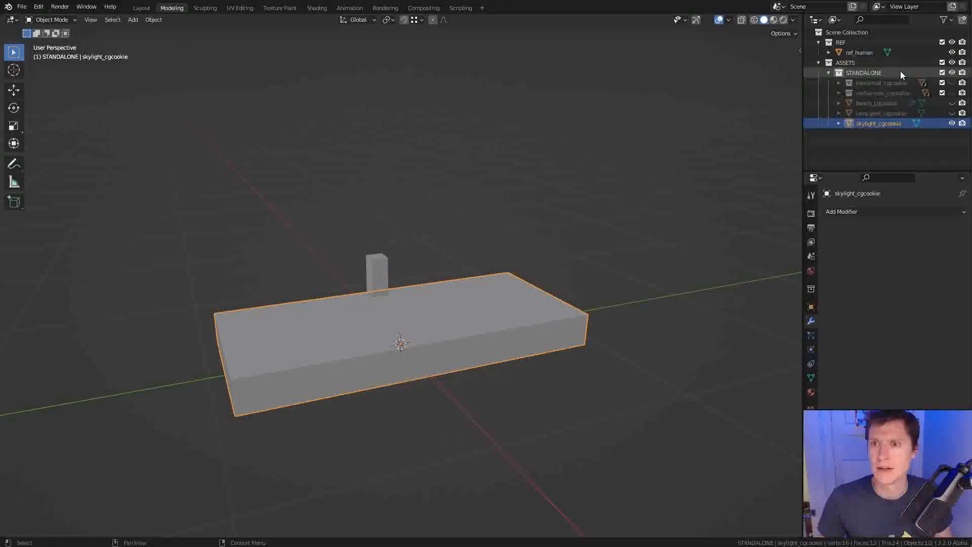
{"action": "left_click", "coordinate": [952, 42]}
{"action": "middle_click_drag", "start_coordinate": [512, 278], "coordinate": [582, 226]}
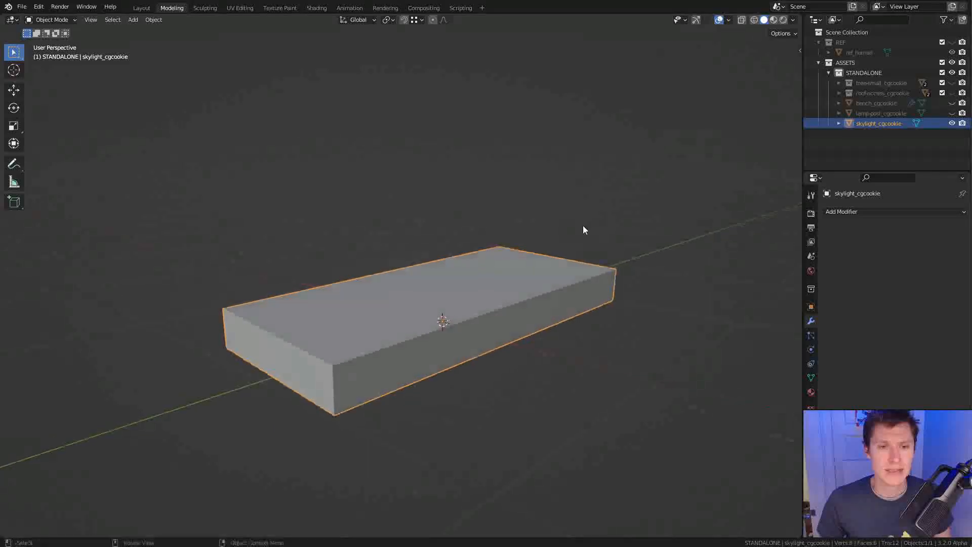
Check the skylight's transform values in Object Mode and apply its scale
{"action": "key", "text": "Tab"}
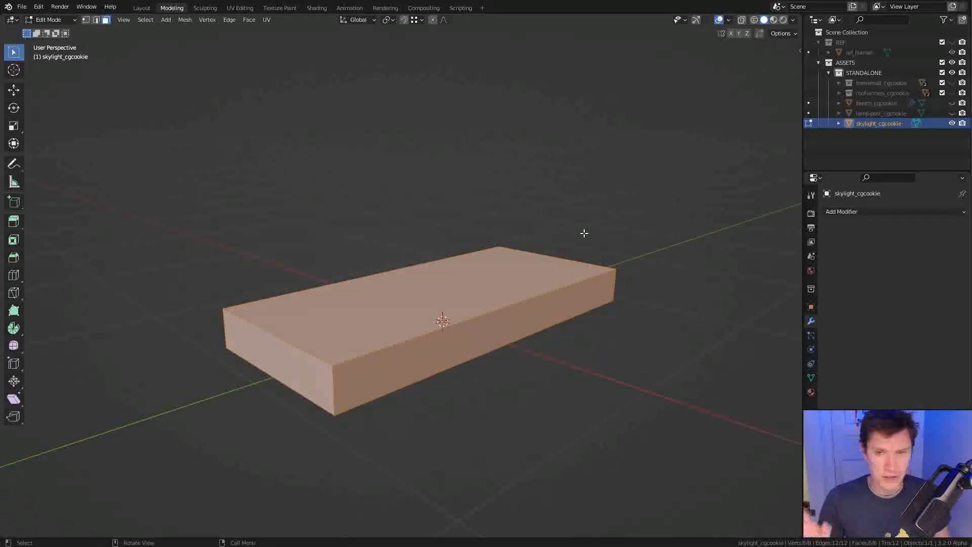
{"action": "key", "text": "Tab"}
{"action": "key", "text": "n"}
{"action": "left_click", "coordinate": [797, 53]}
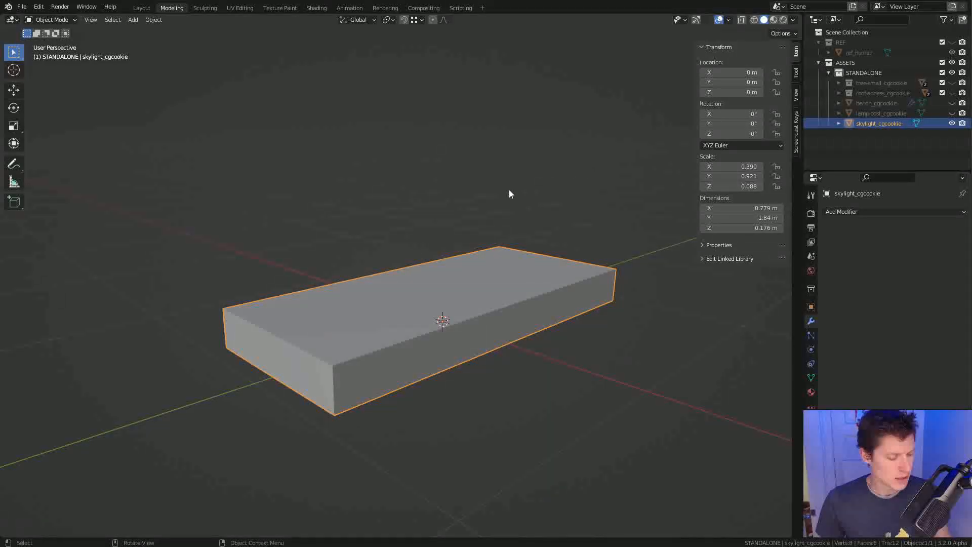
{"action": "key", "text": "ctrl+a"}
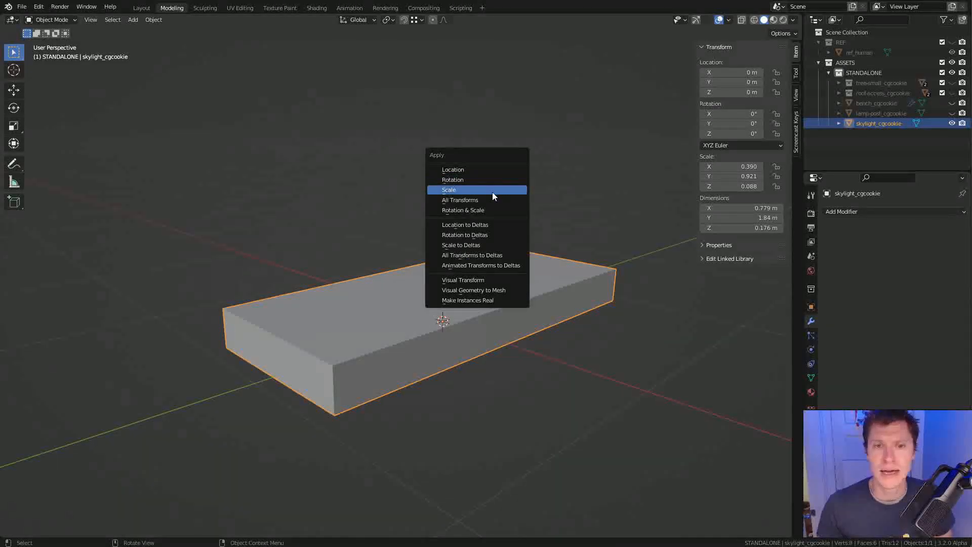
{"action": "left_click", "coordinate": [492, 193]}
{"action": "key", "text": "n"}
{"action": "scroll", "coordinate": [597, 213], "scroll_direction": "up", "scroll_amount": 2}
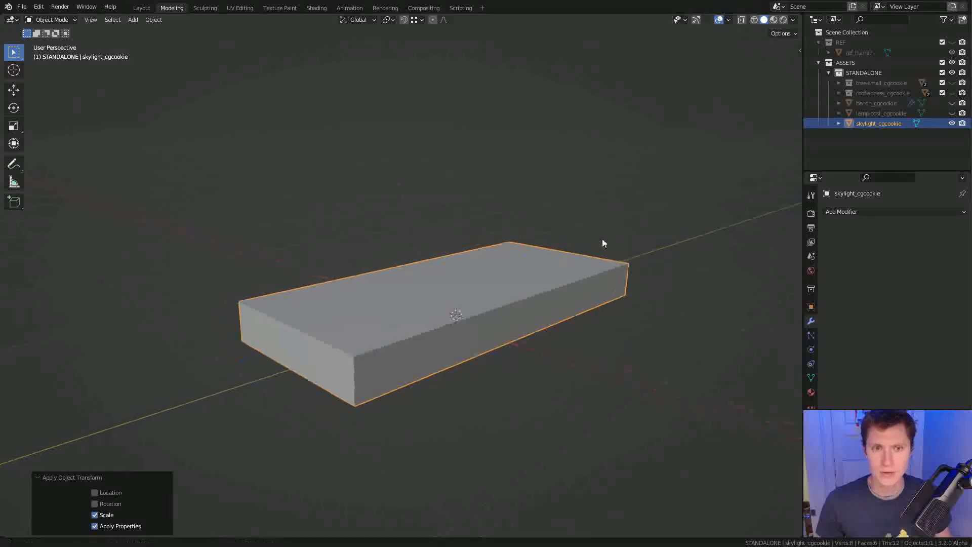
Enter Edit Mode on the skylight and turn on the Screencast Keys display
{"action": "key", "text": "Tab"}
{"action": "middle_click_drag", "start_coordinate": [581, 236], "coordinate": [534, 258]}
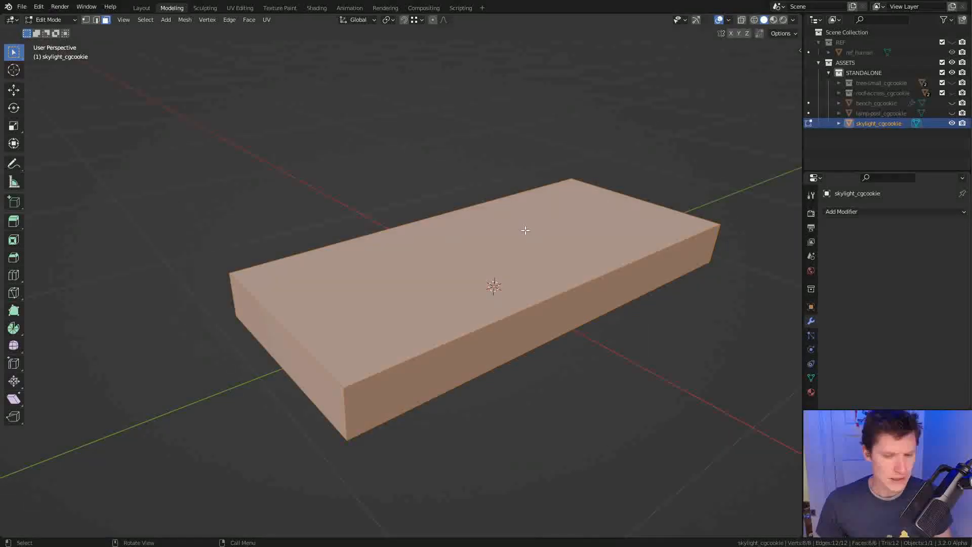
{"action": "key", "text": "n"}
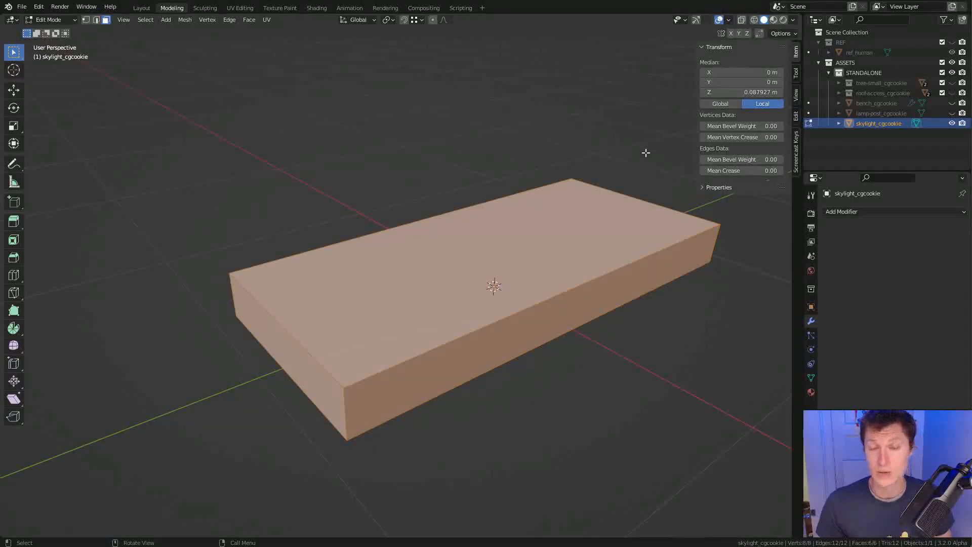
{"action": "left_click", "coordinate": [796, 142]}
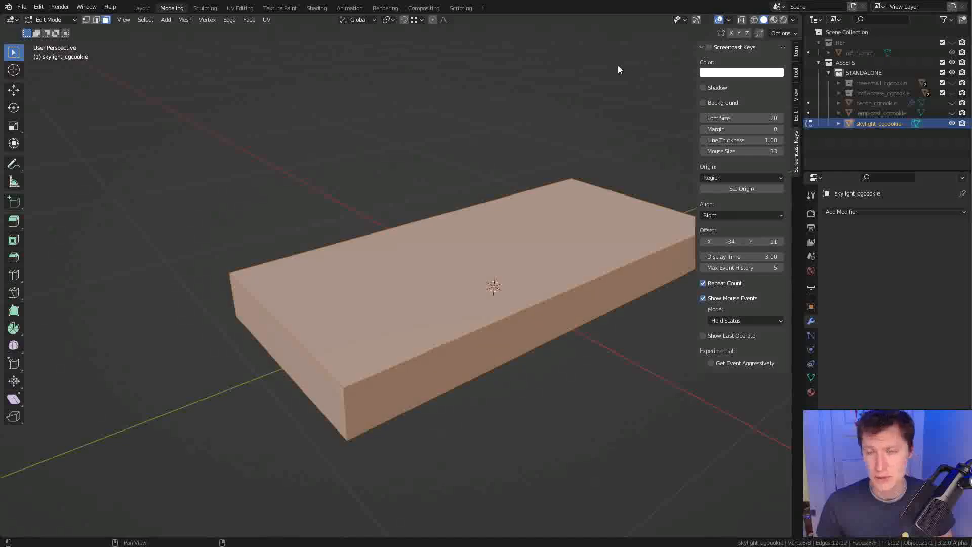
{"action": "left_click", "coordinate": [709, 47]}
{"action": "key", "text": "n"}
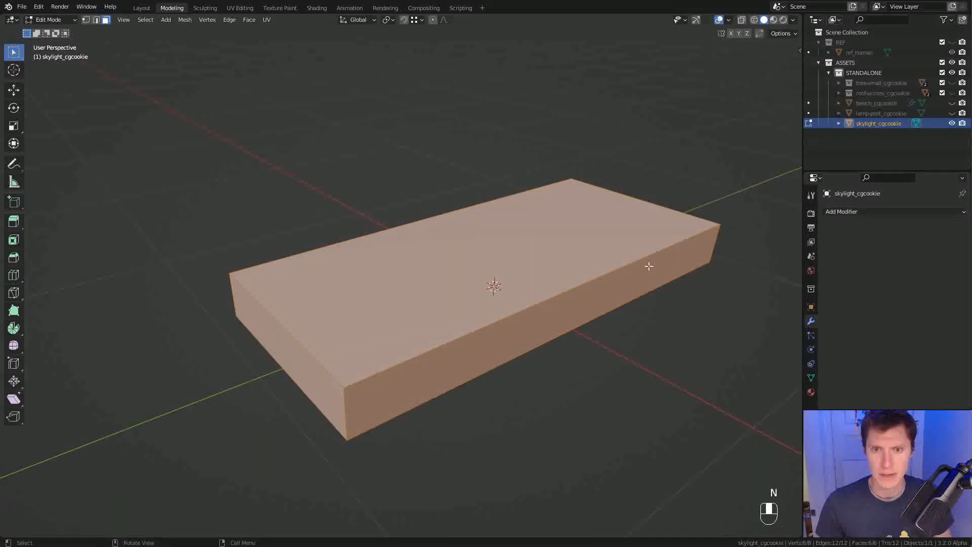
Try deleting only the top face of the skylight block and undo the deletion
{"action": "middle_click_drag", "start_coordinate": [625, 251], "coordinate": [620, 239], "text": "shift"}
{"action": "middle_click_drag", "start_coordinate": [621, 240], "coordinate": [592, 252], "text": "ctrl"}
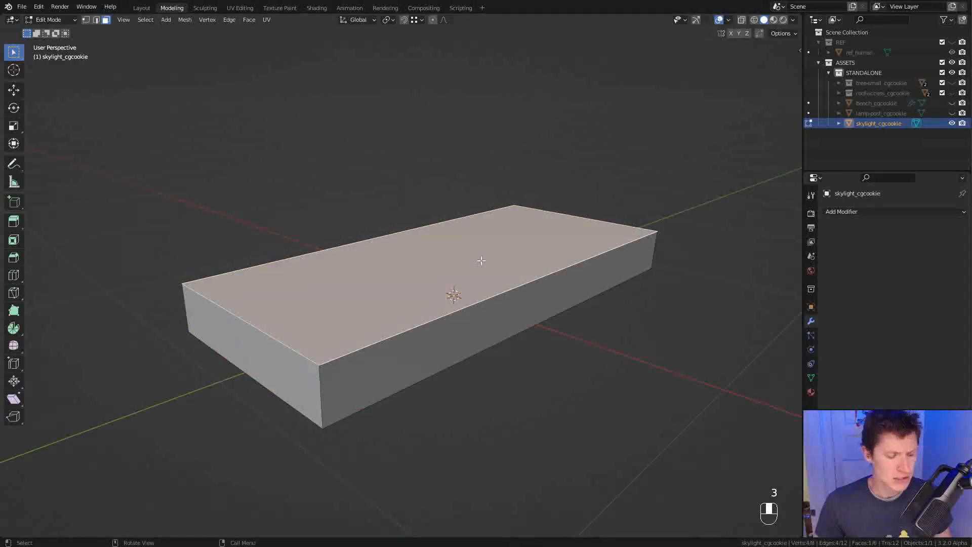
{"action": "key", "text": "x"}
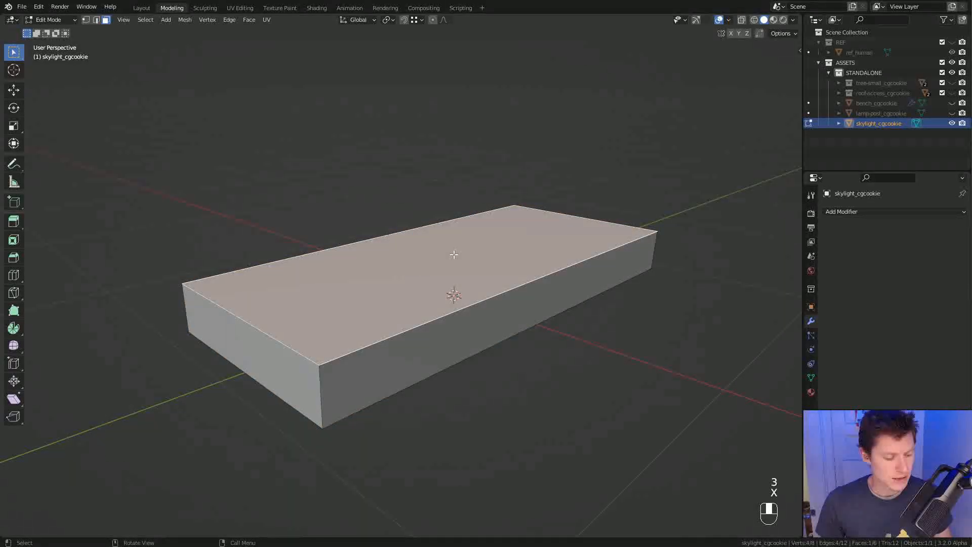
{"action": "key", "text": "x"}
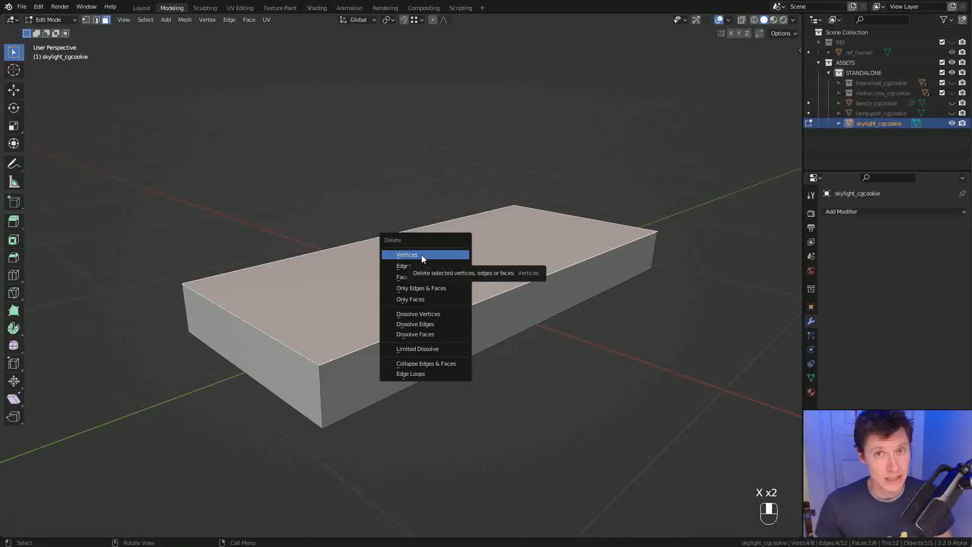
{"action": "left_click", "coordinate": [409, 277]}
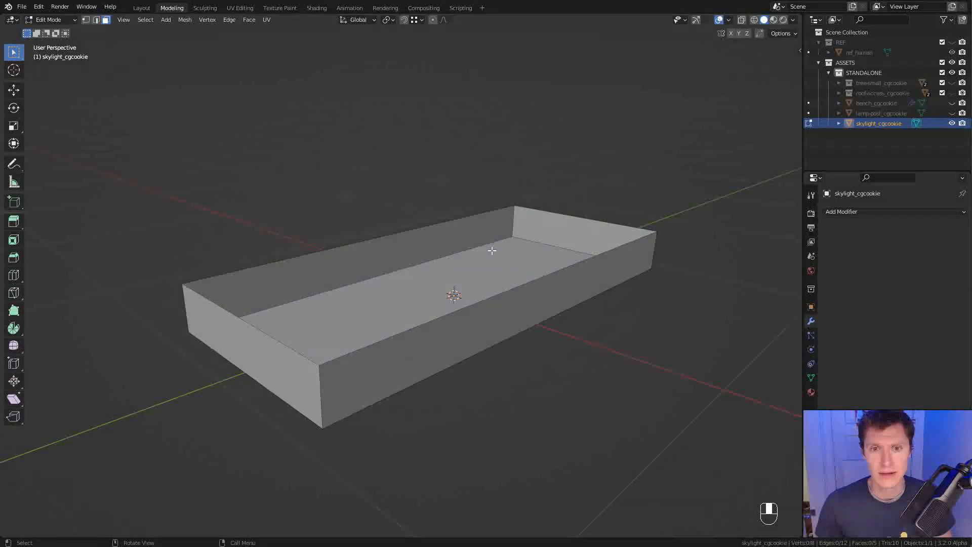
{"action": "key", "text": "ctrl+z"}
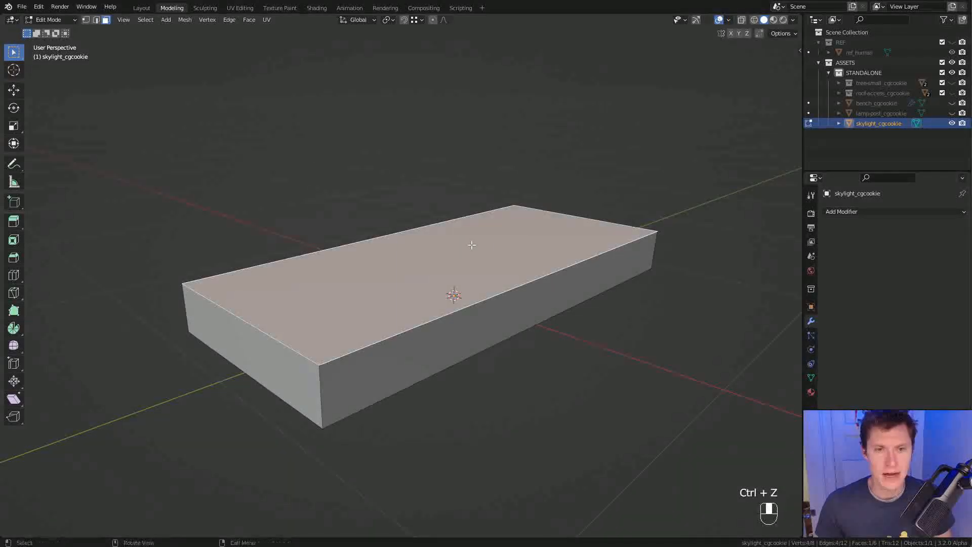
Delete the vertices of the block's top face and select the remaining base plane
{"action": "key", "text": "x"}
{"action": "left_click", "coordinate": [459, 225]}
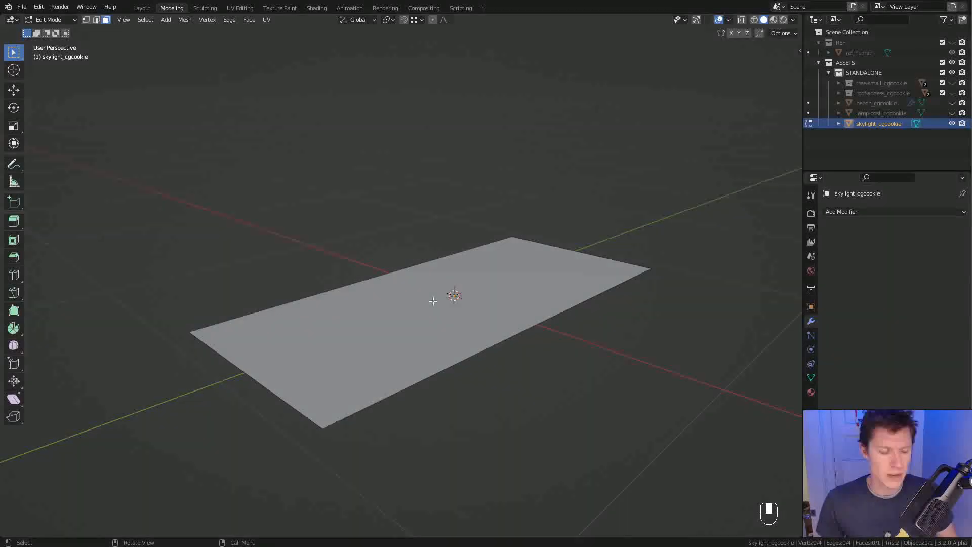
{"action": "left_click", "coordinate": [517, 293]}
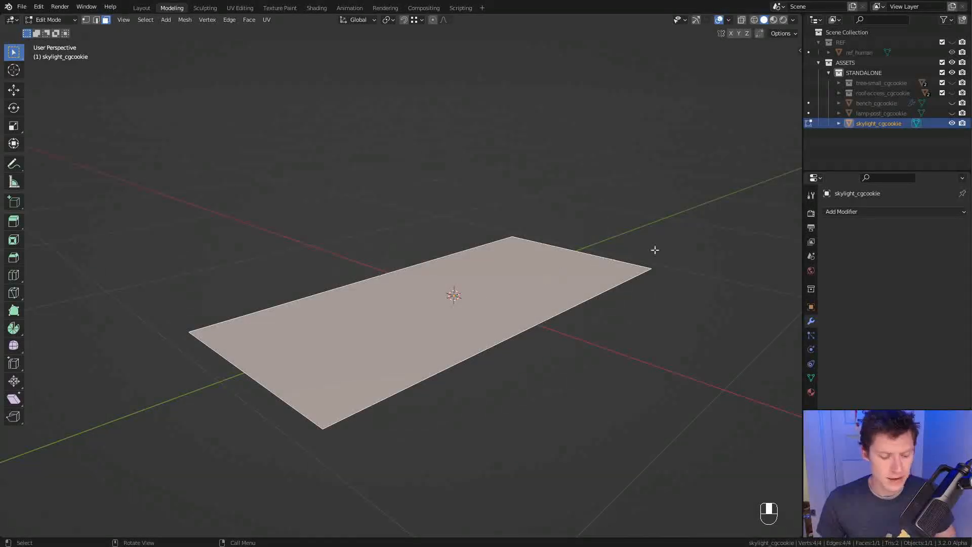
Inset the base plane by about 0.324 m to leave a narrow lengthwise strip in the middle
{"action": "middle_click_drag", "start_coordinate": [656, 249], "coordinate": [661, 239]}
{"action": "key", "text": "i"}
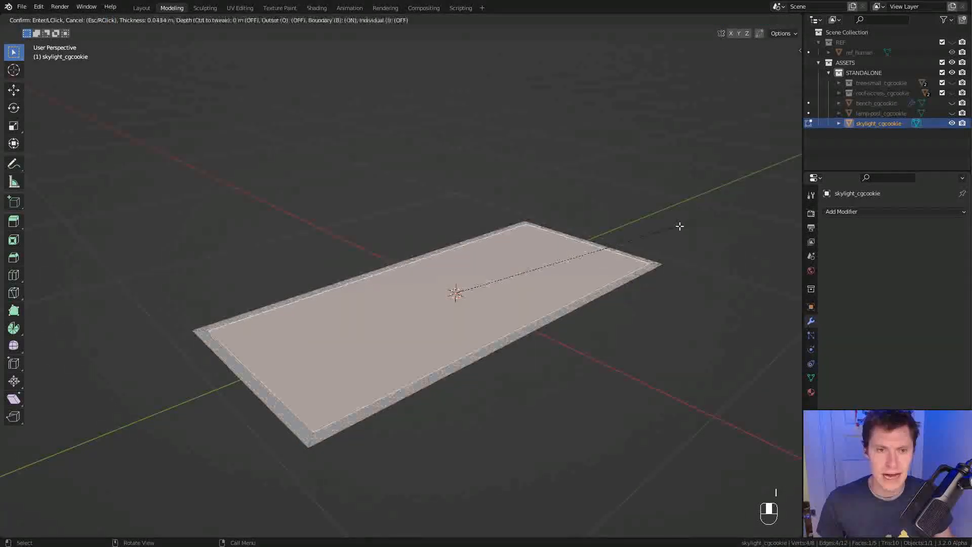
{"action": "left_click", "coordinate": [613, 251]}
Raise the inset strip along Z by about 0.174 m to form a hipped skylight shape
{"action": "middle_click_drag", "start_coordinate": [613, 251], "coordinate": [526, 291]}
{"action": "key", "text": "g"}
{"action": "key", "text": "z"}
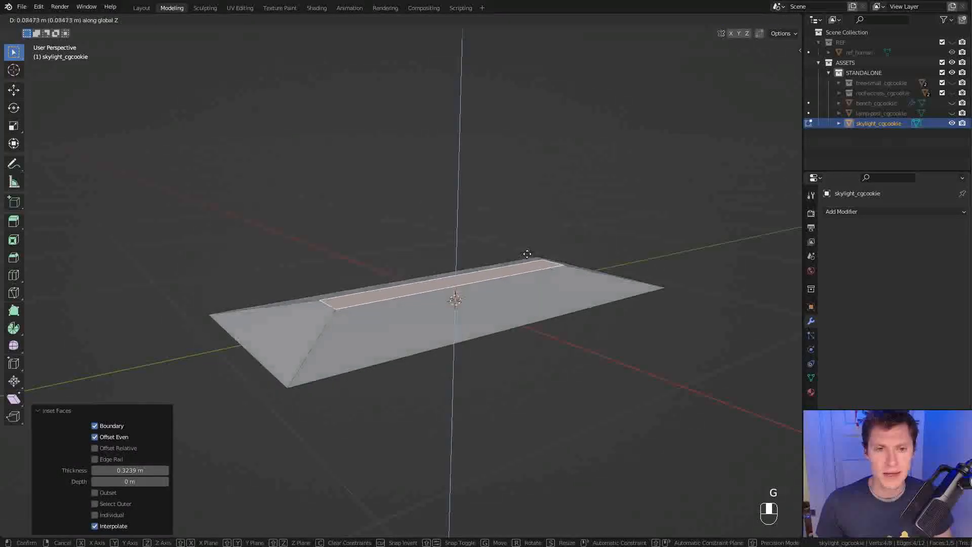
{"action": "left_click", "coordinate": [527, 236]}
{"action": "middle_click_drag", "start_coordinate": [527, 235], "coordinate": [499, 301]}
{"action": "middle_click_drag", "start_coordinate": [510, 294], "coordinate": [513, 268], "text": "ctrl"}
{"action": "middle_click_drag", "start_coordinate": [560, 260], "coordinate": [542, 268], "text": "shift"}
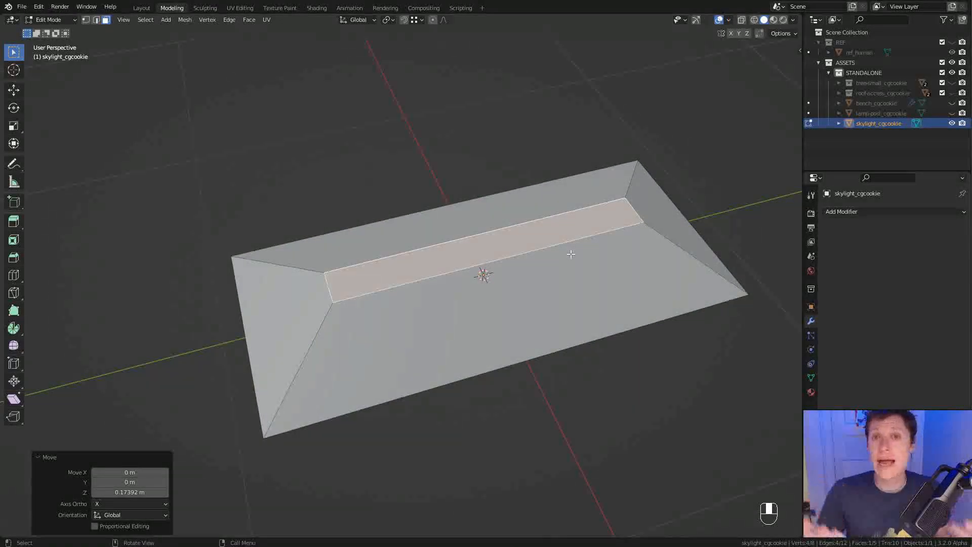
Add one centred loop cut across the skylight's width, through the ridge strip and both long slopes
{"action": "key", "text": "ctrl+r"}
{"action": "left_click", "coordinate": [499, 260]}
{"action": "left_click_drag", "start_coordinate": [515, 248], "coordinate": [621, 228]}
{"action": "mouse_move", "coordinate": [543, 241]}
{"action": "left_mouse_down"}
{"action": "mouse_move", "coordinate": [448, 259]}
{"action": "mouse_move", "coordinate": [542, 239]}
{"action": "left_mouse_up"}
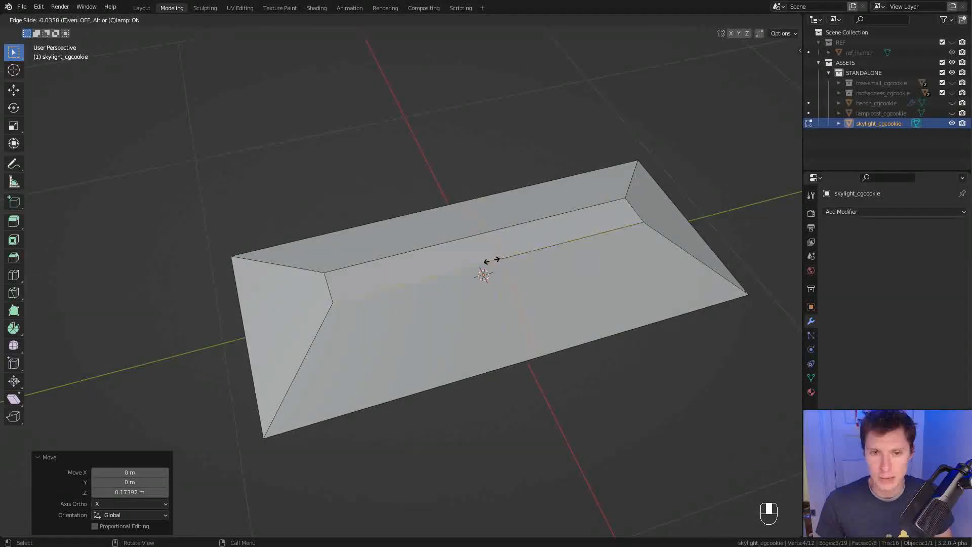
{"action": "right_click", "coordinate": [515, 251]}
{"action": "middle_click_drag", "start_coordinate": [538, 228], "coordinate": [513, 242]}
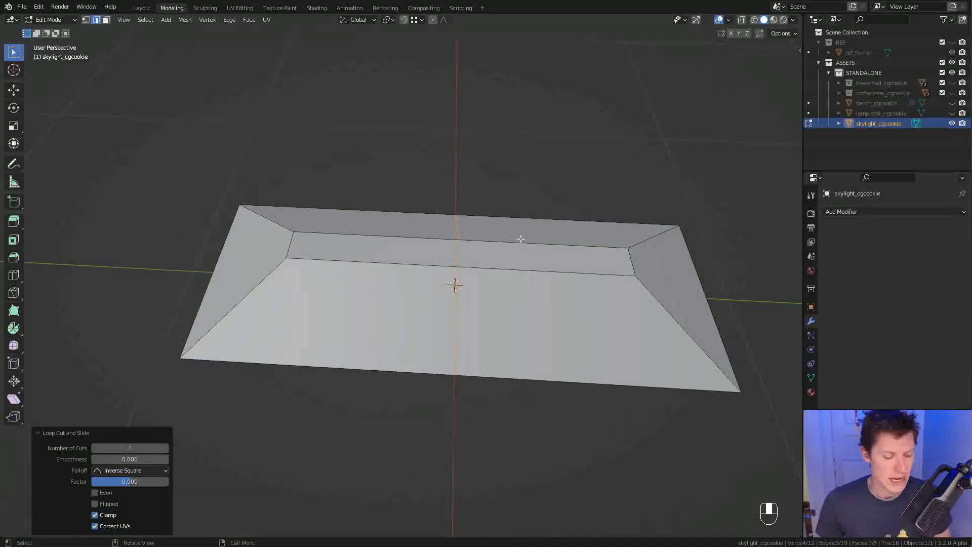
Bevel the central cross loop with a width of about 0.497 m and one segment
{"action": "key", "text": "ctrl+b"}
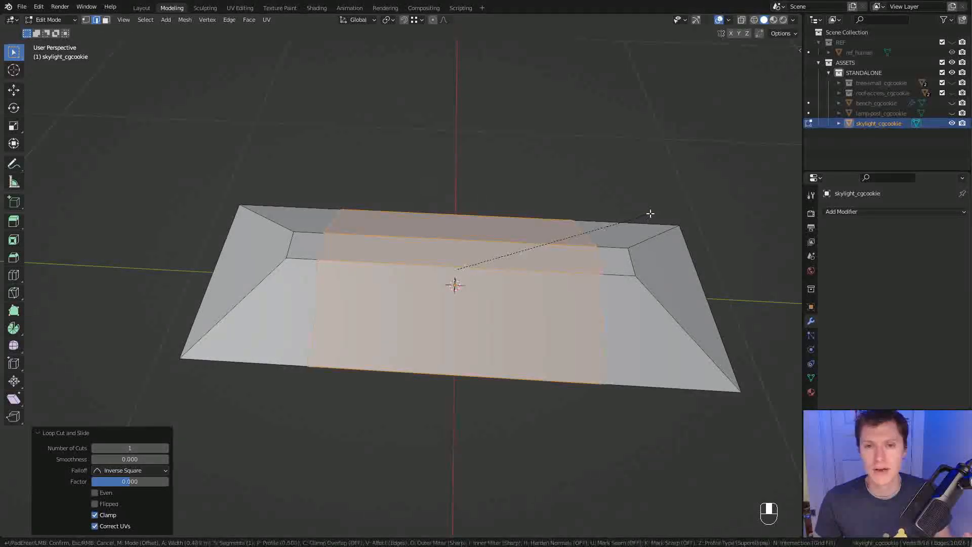
{"action": "left_click", "coordinate": [651, 213]}
{"action": "middle_click_drag", "start_coordinate": [314, 217], "coordinate": [286, 214]}
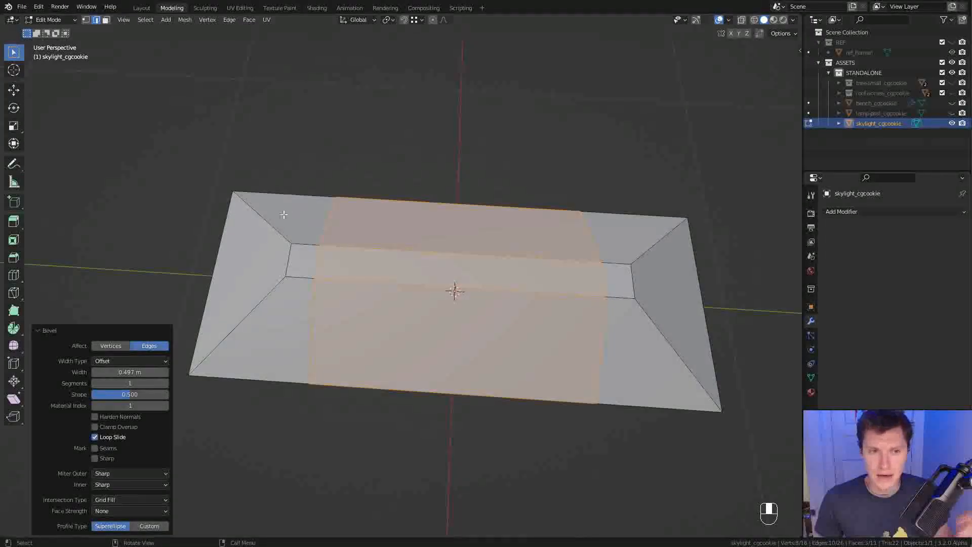
Add another centred cross loop cut in the skylight's middle section, between the two bevelled edge loops
{"action": "mouse_move", "coordinate": [451, 249]}
{"action": "middle_mouse_down"}
{"action": "mouse_move", "coordinate": [424, 235]}
{"action": "mouse_move", "coordinate": [456, 249]}
{"action": "middle_mouse_up"}
{"action": "key", "text": "ctrl+r"}
{"action": "left_click", "coordinate": [446, 256]}
{"action": "right_click", "coordinate": [449, 270]}
{"action": "middle_click_drag", "start_coordinate": [449, 270], "coordinate": [515, 251]}
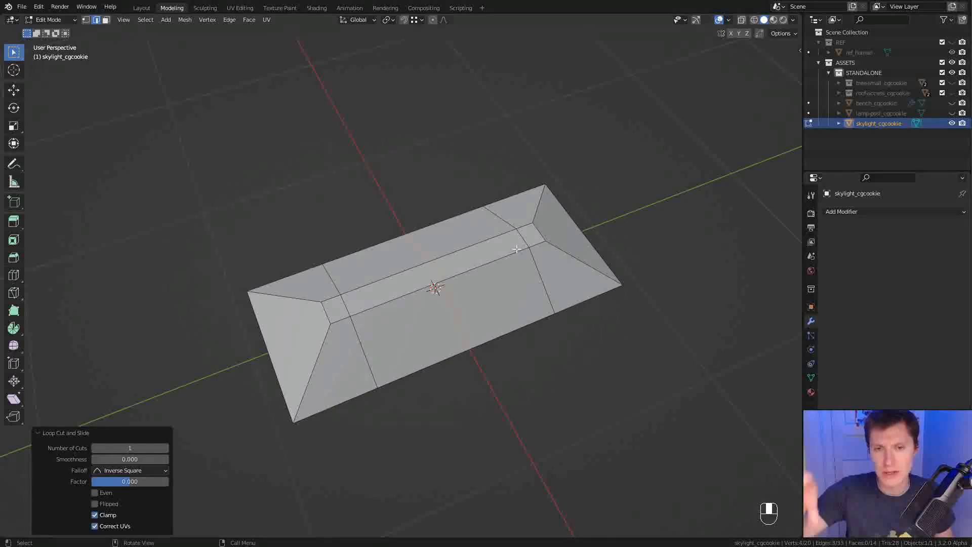
{"action": "middle_click_drag", "start_coordinate": [506, 237], "coordinate": [559, 238]}
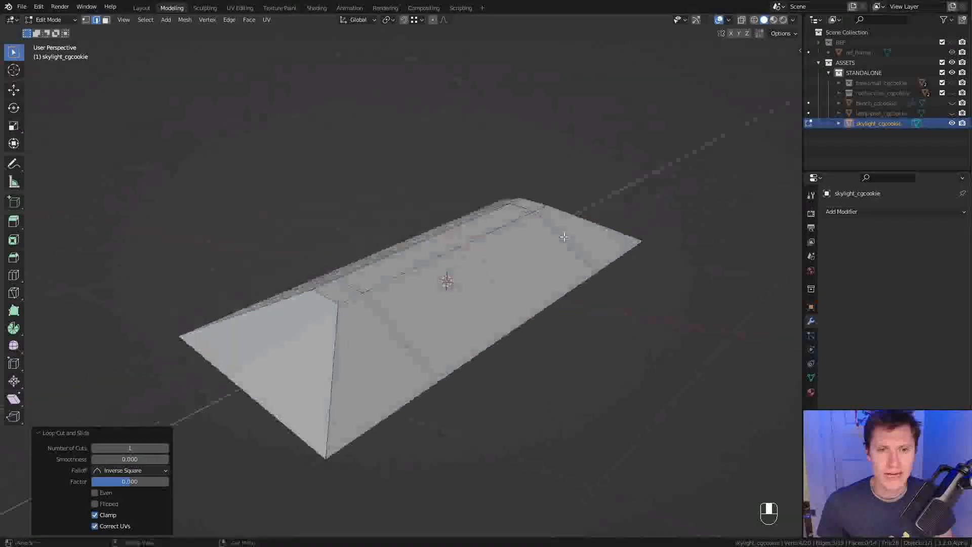
Bevel all edges of the skylight with a width of about 0.0255 m, 2 segments and a shape of 1.000
{"action": "key", "text": "a"}
{"action": "key", "text": "ctrl+b"}
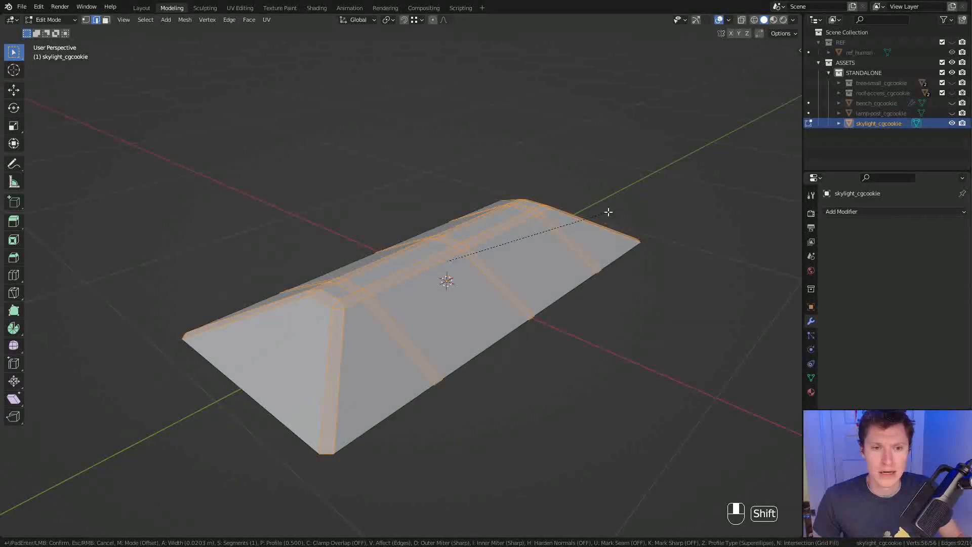
{"action": "left_click", "coordinate": [620, 207]}
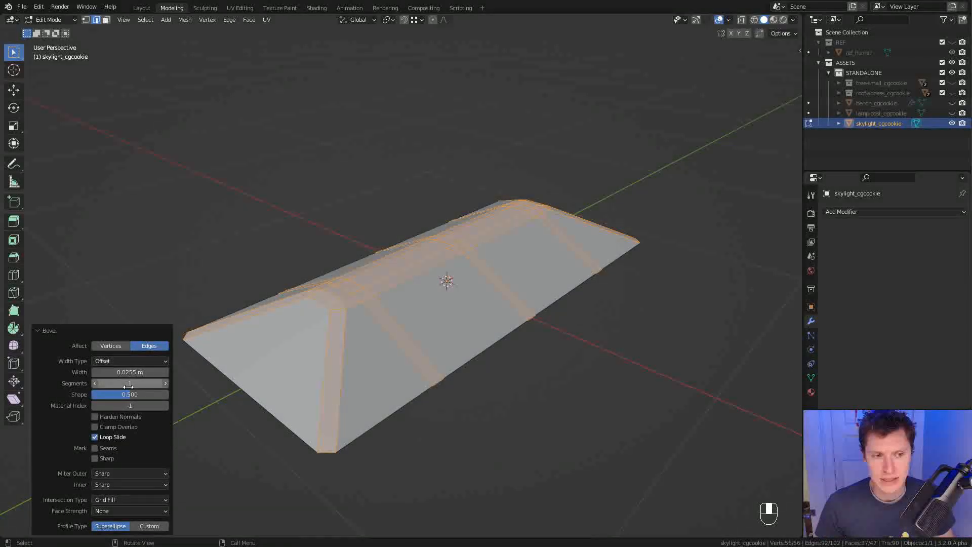
{"action": "left_click", "coordinate": [166, 382]}
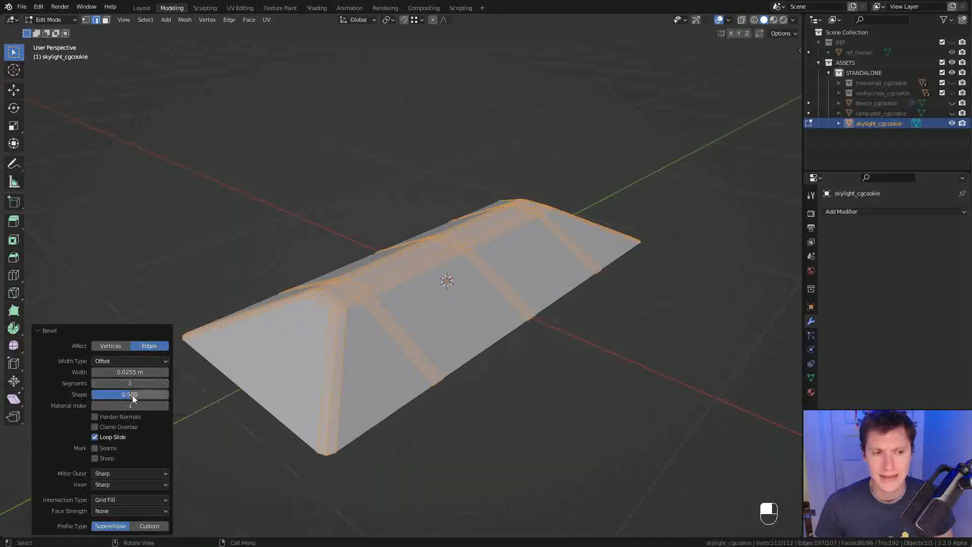
{"action": "left_click_drag", "start_coordinate": [130, 394], "coordinate": [264, 391]}
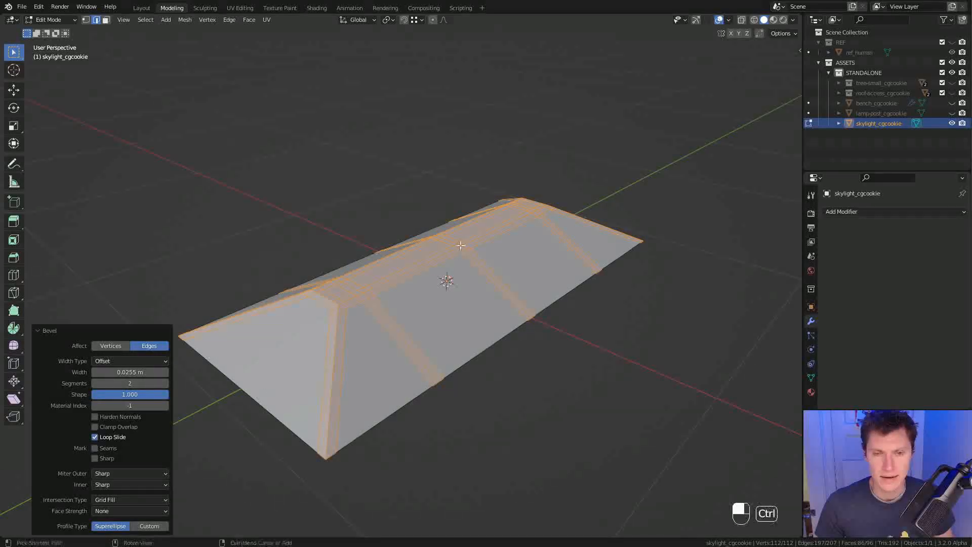
{"action": "scroll", "coordinate": [461, 248], "scroll_direction": "up", "scroll_amount": 2}
{"action": "middle_click_drag", "start_coordinate": [442, 275], "coordinate": [468, 279]}
{"action": "middle_click_drag", "start_coordinate": [469, 278], "coordinate": [469, 265], "text": "shift"}
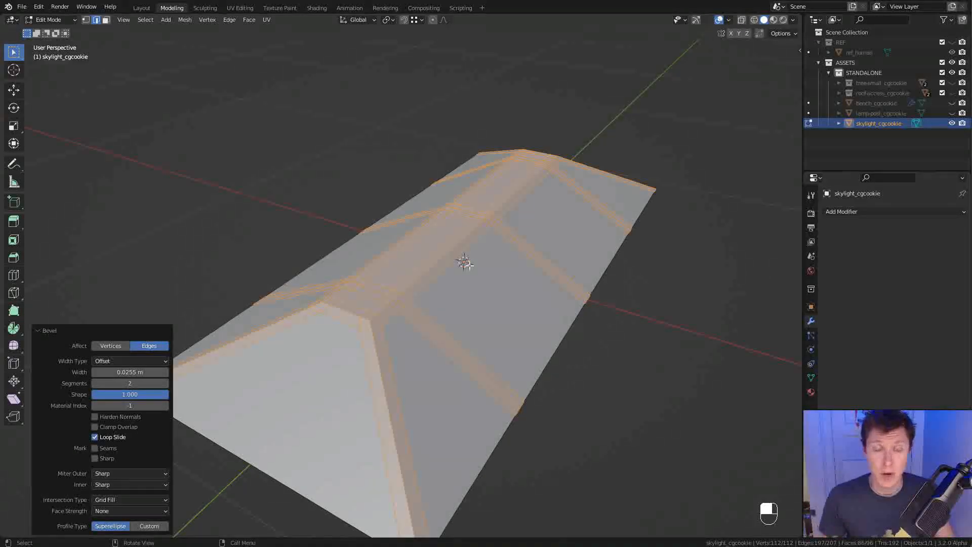
{"action": "scroll", "coordinate": [524, 280], "scroll_direction": "down", "scroll_amount": 4}
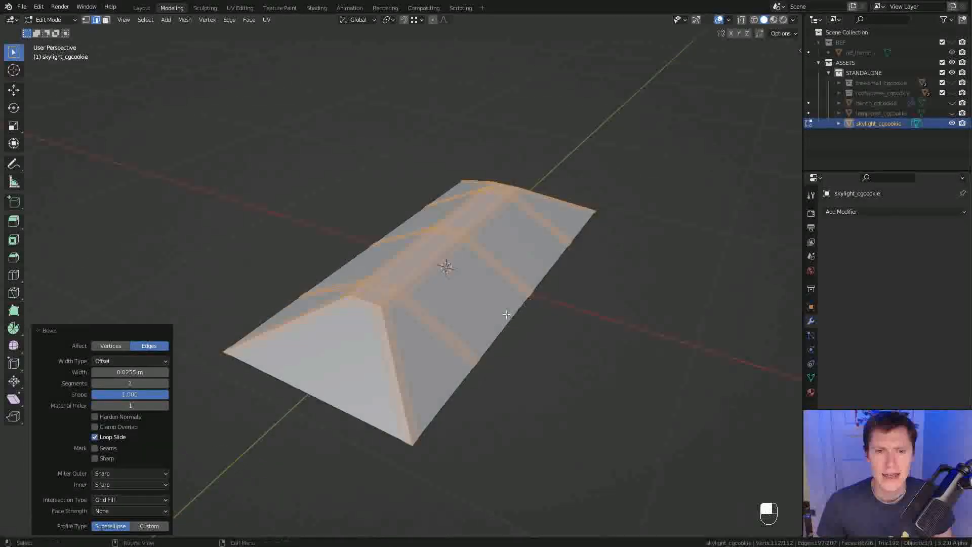
{"action": "key", "text": "3"}
{"action": "left_click", "coordinate": [487, 295]}
{"action": "left_click", "coordinate": [400, 364], "text": "shift"}
{"action": "left_click", "coordinate": [284, 365], "text": "shift"}
{"action": "left_click", "coordinate": [353, 293], "text": "shift"}
{"action": "left_click", "coordinate": [375, 279], "text": "shift"}
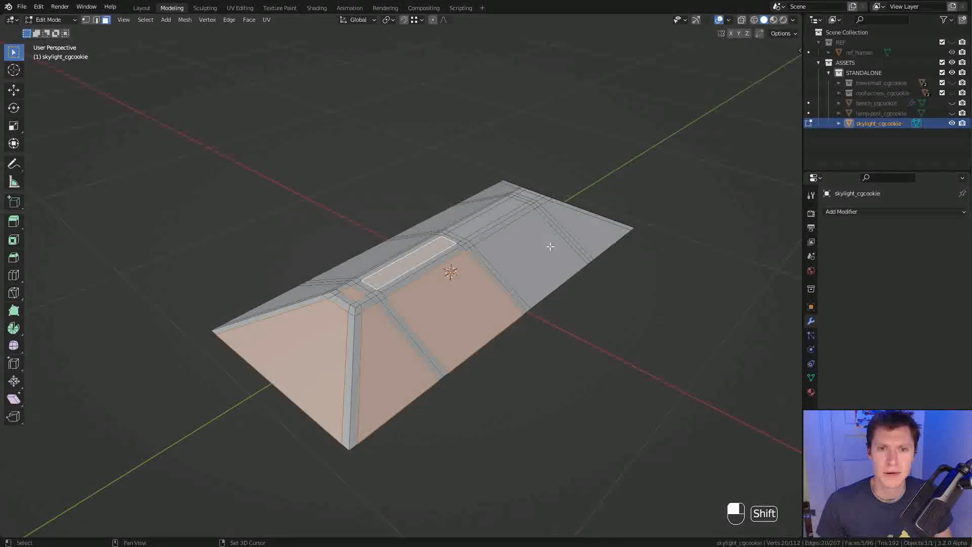
{"action": "left_click", "coordinate": [539, 232], "text": "shift"}
{"action": "left_click", "coordinate": [527, 201], "text": "shift"}
{"action": "left_click", "coordinate": [530, 198], "text": "shift"}
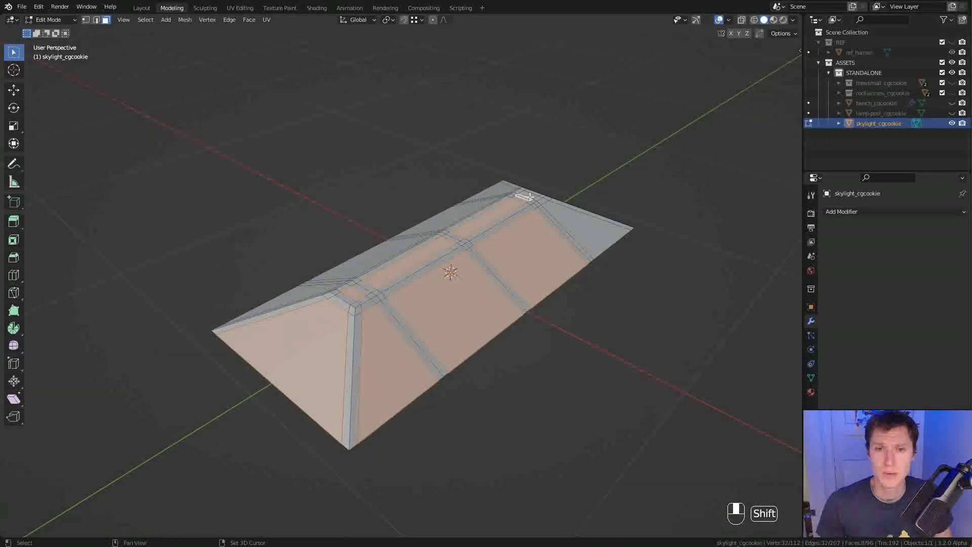
{"action": "middle_click_drag", "start_coordinate": [587, 238], "coordinate": [418, 298]}
{"action": "key", "text": "ctrl+z"}
Add a loop cut around the slopes near the base at about factor -0.795, and a second one slid fully onto the base edge
{"action": "key", "text": "ctrl+r"}
{"action": "left_click", "coordinate": [425, 261]}
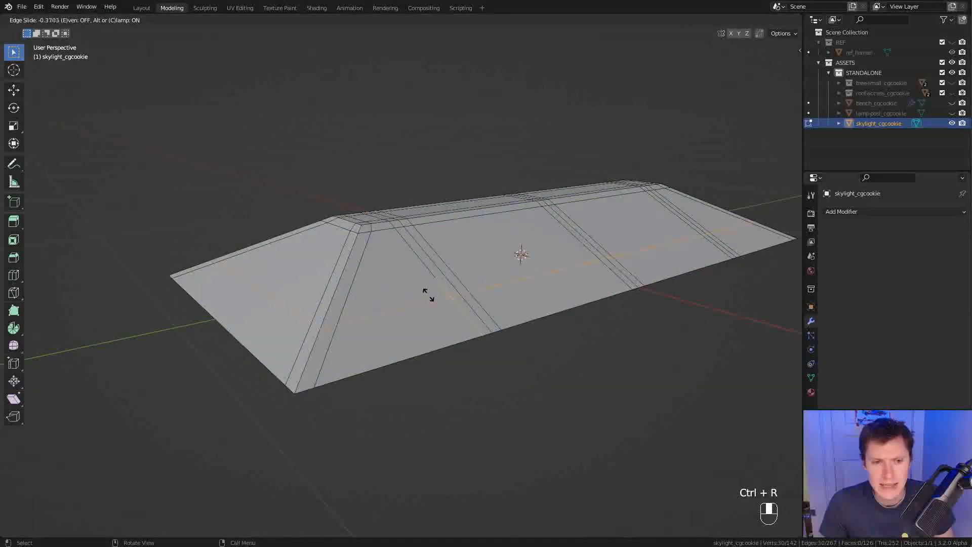
{"action": "left_click", "coordinate": [430, 330]}
{"action": "middle_click_drag", "start_coordinate": [430, 330], "coordinate": [407, 332]}
{"action": "key", "text": "ctrl+r"}
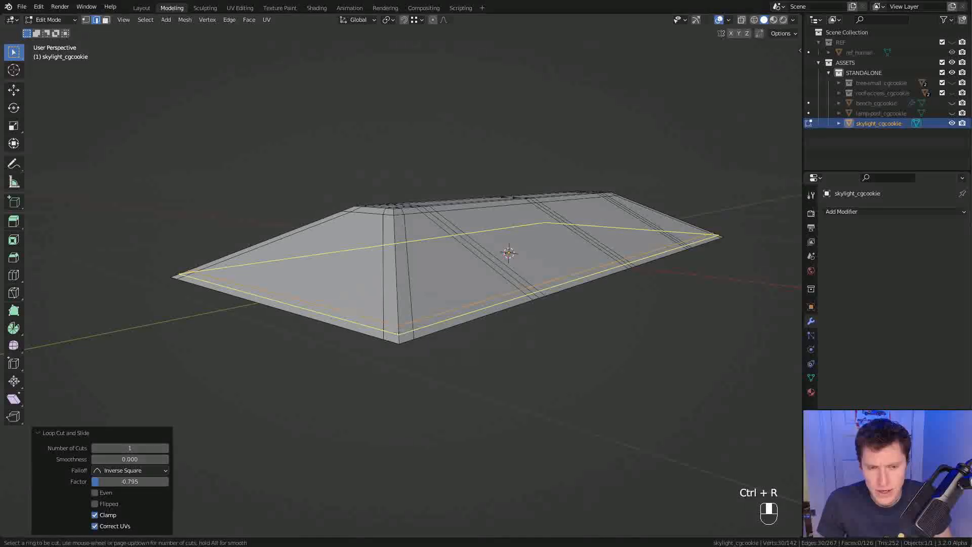
{"action": "left_click", "coordinate": [397, 335]}
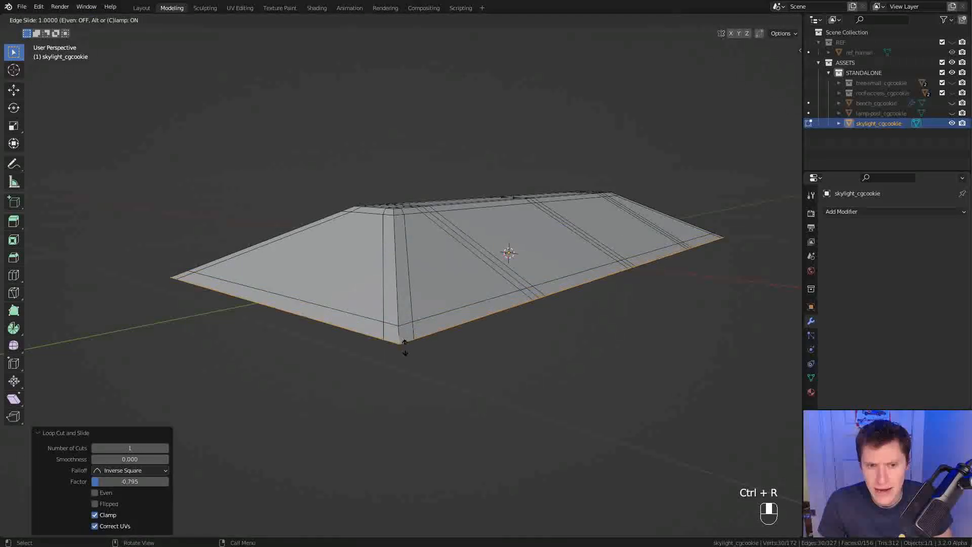
{"action": "left_click", "coordinate": [509, 310]}
In wireframe, select everything above the lowest base loop by growing the selection from the ridge, and raise it along Z by about 0.0179 m
{"action": "key", "text": "1"}
{"action": "key", "text": "z"}
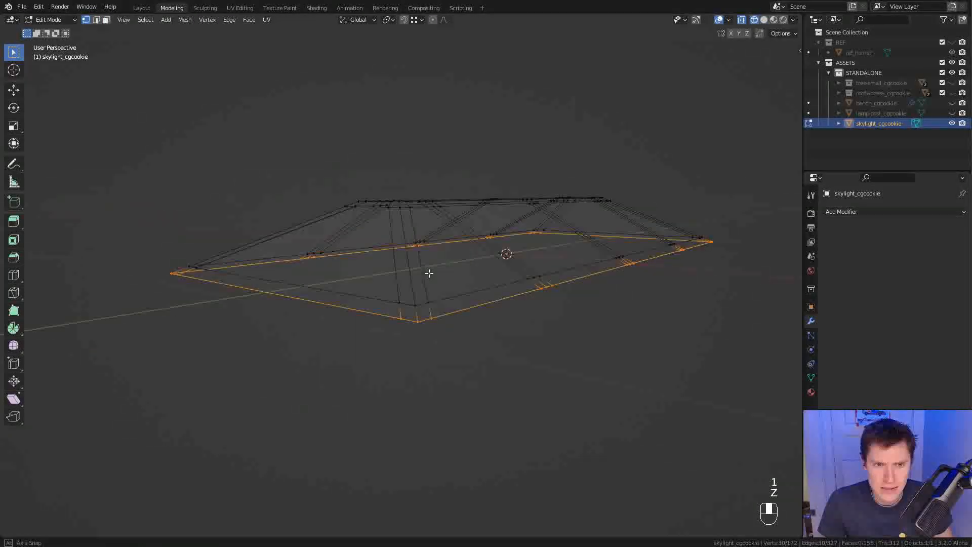
{"action": "key", "text": "a"}
{"action": "key", "text": "a"}
{"action": "key", "text": "b"}
{"action": "left_click_drag", "start_coordinate": [285, 165], "coordinate": [642, 215]}
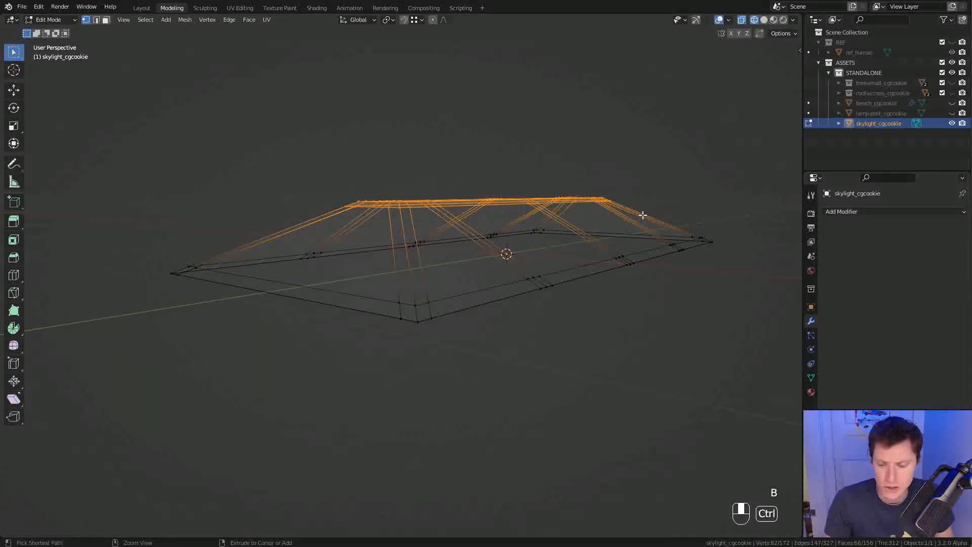
{"action": "key", "text": "ctrl+KP_Add"}
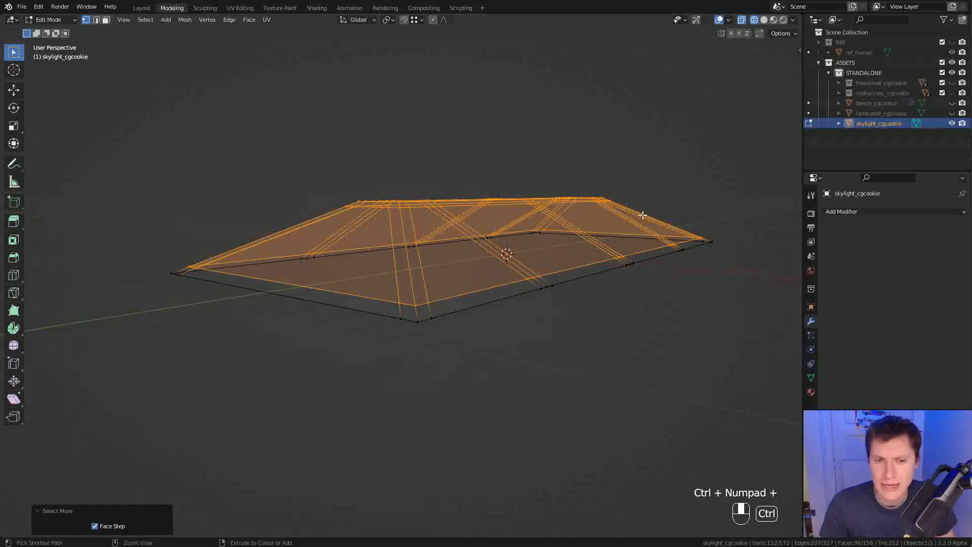
{"action": "middle_click_drag", "start_coordinate": [642, 214], "coordinate": [455, 308]}
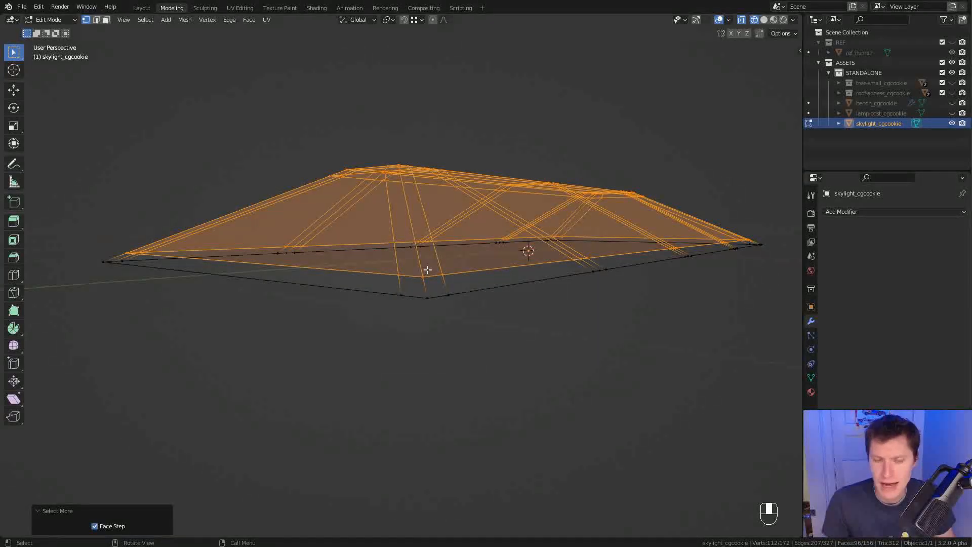
{"action": "key", "text": "ctrl+KP_Add"}
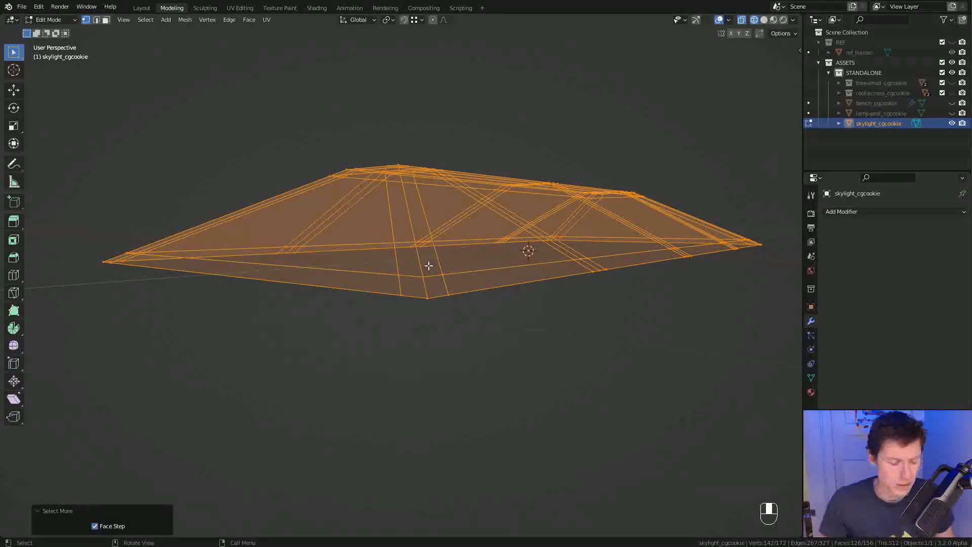
{"action": "key", "text": "g"}
{"action": "key", "text": "z"}
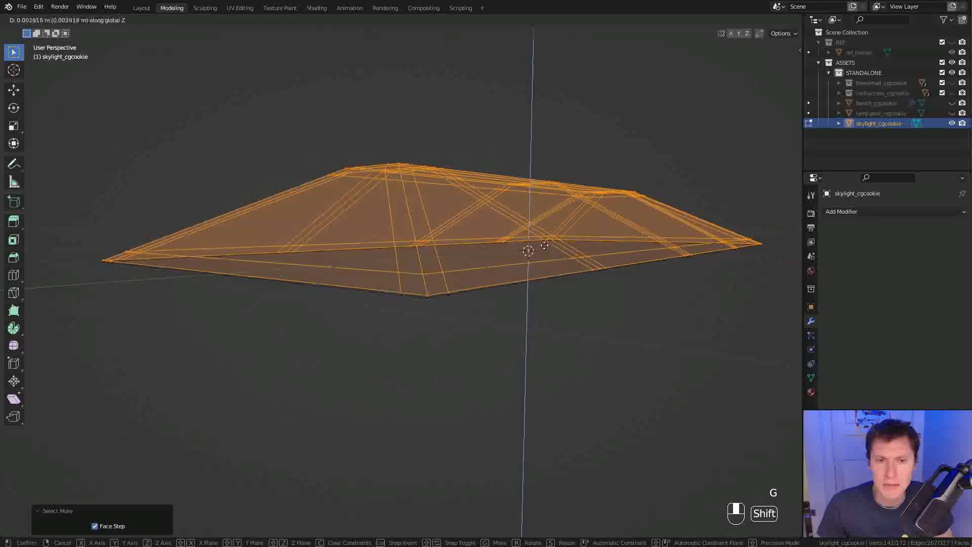
{"action": "left_click", "coordinate": [554, 189]}
{"action": "middle_click_drag", "start_coordinate": [533, 201], "coordinate": [437, 277]}
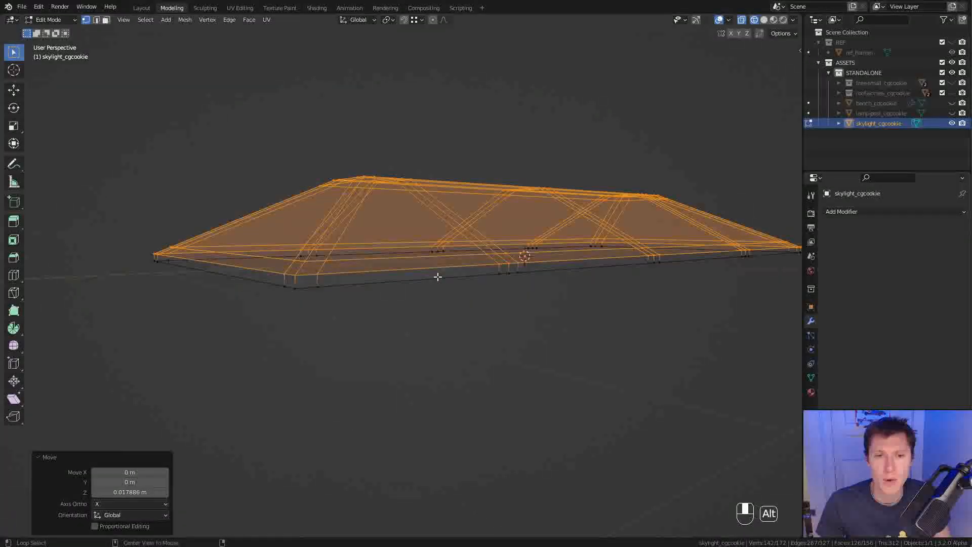
Select the lowest edge loop around the skylight's base and return the viewport to solid shading
{"action": "left_click", "coordinate": [522, 274], "text": "alt"}
{"action": "key", "text": "KP_1"}
{"action": "scroll", "coordinate": [506, 258], "scroll_direction": "up", "scroll_amount": 3}
{"action": "mouse_move", "coordinate": [506, 258]}
{"action": "middle_mouse_down"}
{"action": "mouse_move", "coordinate": [582, 284]}
{"action": "mouse_move", "coordinate": [541, 218]}
{"action": "mouse_move", "coordinate": [544, 240]}
{"action": "mouse_move", "coordinate": [511, 257]}
{"action": "middle_mouse_up"}
{"action": "key", "text": "z"}
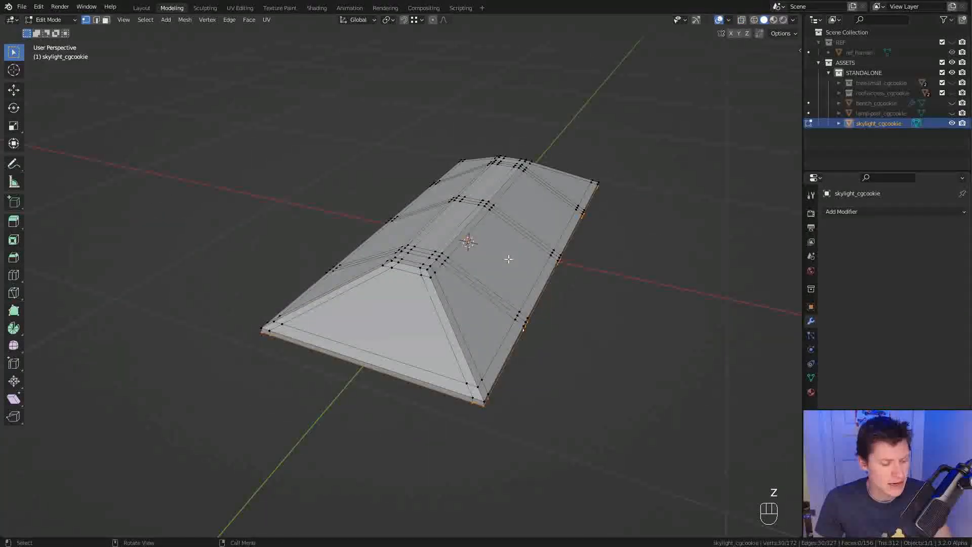
Select all panel faces on the slopes, ends and ridge, extrude them in place, and shrink them inward by about 0.00974 m
{"action": "key", "text": "3"}
{"action": "left_click", "coordinate": [430, 278]}
{"action": "left_click", "coordinate": [441, 264], "text": "shift"}
{"action": "left_click", "coordinate": [417, 259], "text": "shift"}
{"action": "left_click", "coordinate": [447, 225], "text": "shift"}
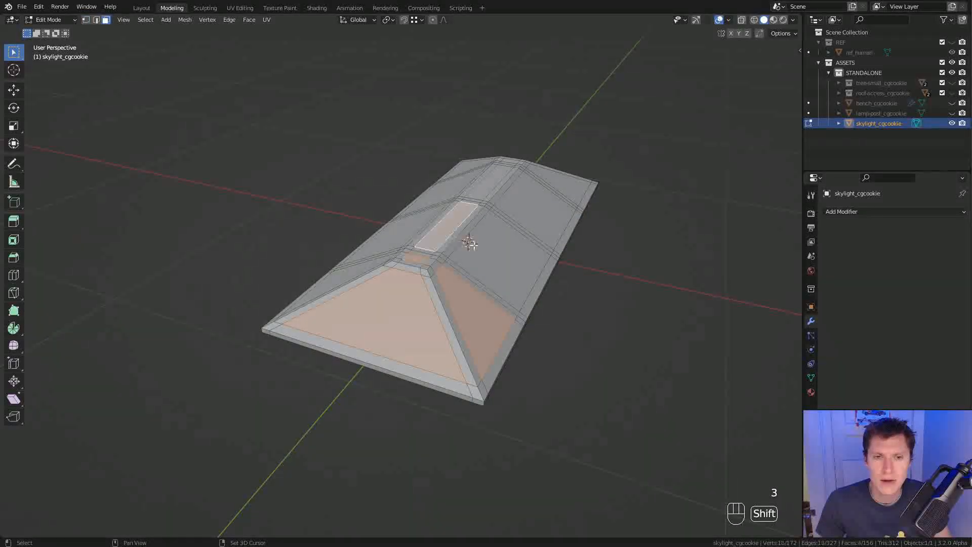
{"action": "left_click", "coordinate": [498, 243], "text": "shift"}
{"action": "left_click", "coordinate": [498, 177], "text": "shift"}
{"action": "left_click", "coordinate": [511, 162], "text": "shift"}
{"action": "left_click", "coordinate": [563, 186], "text": "shift"}
{"action": "left_click", "coordinate": [527, 202], "text": "shift"}
{"action": "middle_click_drag", "start_coordinate": [468, 210], "coordinate": [537, 228]}
{"action": "left_click", "coordinate": [300, 130], "text": "shift"}
{"action": "left_click", "coordinate": [332, 175], "text": "shift"}
{"action": "left_click", "coordinate": [388, 259], "text": "shift"}
{"action": "middle_click_drag", "start_coordinate": [446, 309], "coordinate": [624, 286]}
{"action": "left_click", "coordinate": [241, 247], "text": "shift"}
{"action": "key", "text": "e"}
{"action": "right_click", "coordinate": [553, 223]}
{"action": "scroll", "coordinate": [553, 223], "scroll_direction": "up", "scroll_amount": 1}
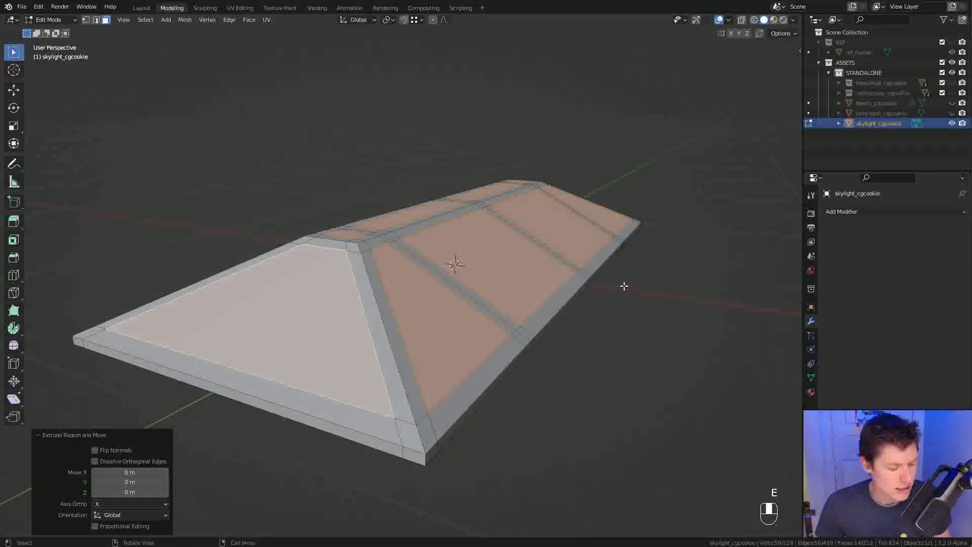
{"action": "key", "text": "alt+s"}
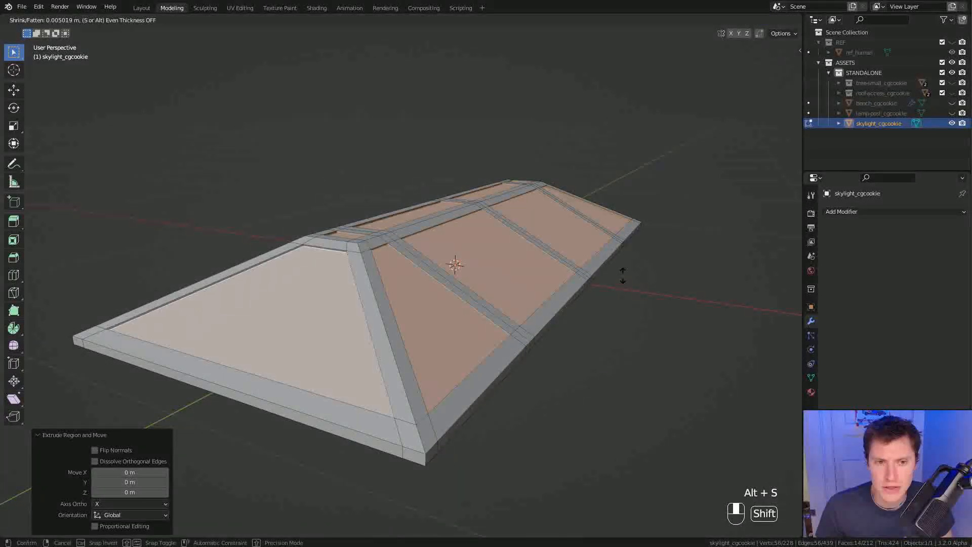
{"action": "left_click", "coordinate": [581, 282]}
Enable Offset Even for the Shrink/Fatten of the panel faces and inspect the recessed frame from several angles
{"action": "middle_click_drag", "start_coordinate": [581, 282], "coordinate": [486, 304]}
{"action": "middle_click_drag", "start_coordinate": [486, 303], "coordinate": [476, 343], "text": "ctrl"}
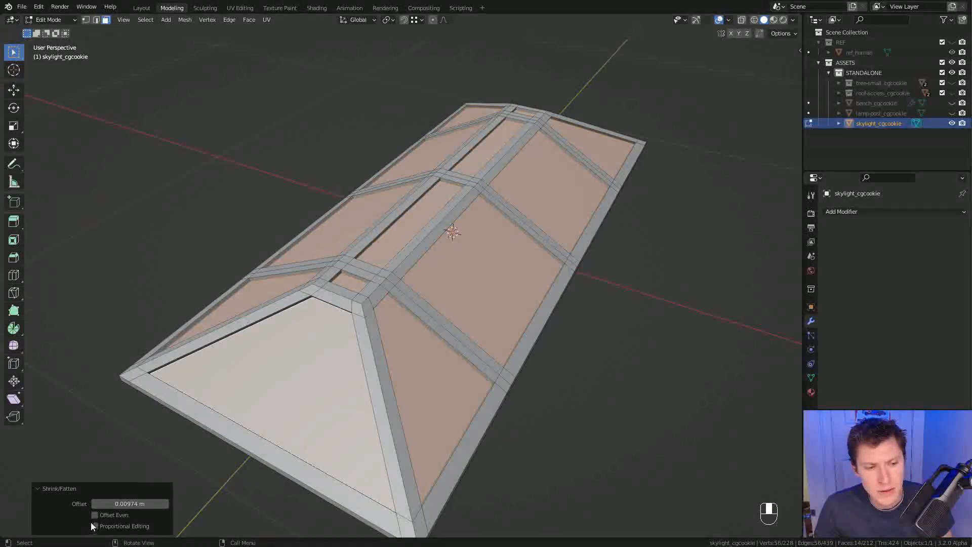
{"action": "middle_click_drag", "start_coordinate": [376, 327], "coordinate": [377, 312], "text": "ctrl"}
{"action": "middle_click_drag", "start_coordinate": [376, 312], "coordinate": [399, 278]}
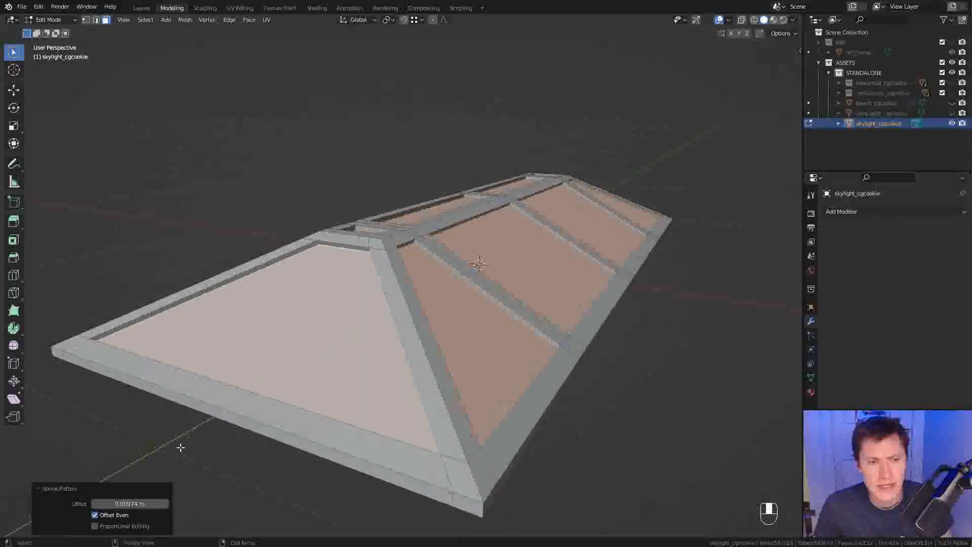
{"action": "left_click", "coordinate": [95, 515]}
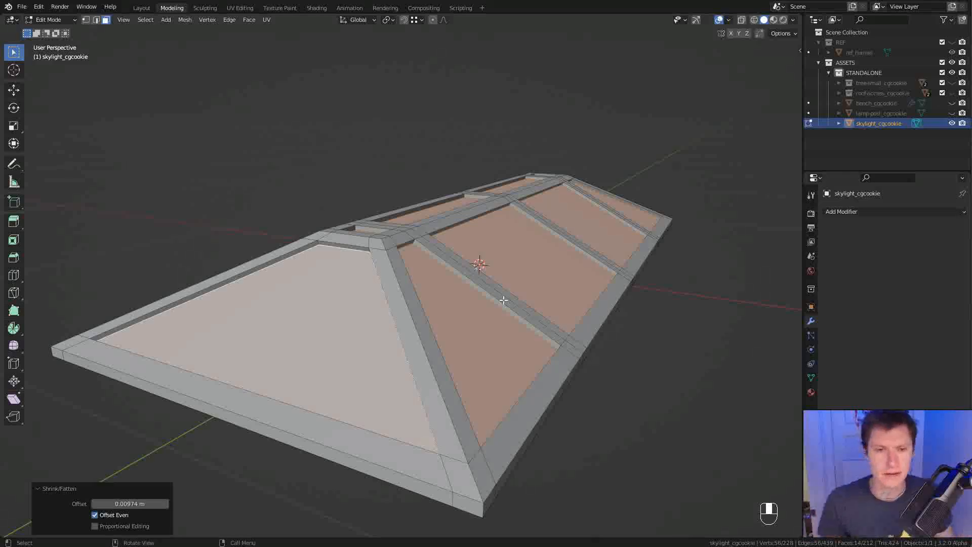
{"action": "middle_click_drag", "start_coordinate": [564, 256], "coordinate": [566, 271], "text": "ctrl"}
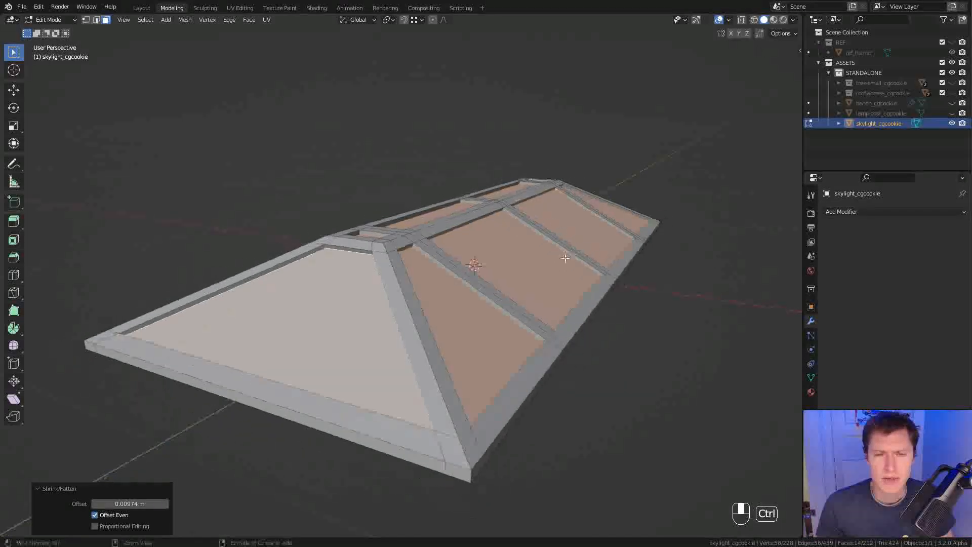
{"action": "middle_click_drag", "start_coordinate": [501, 276], "coordinate": [477, 298]}
{"action": "middle_click_drag", "start_coordinate": [564, 233], "coordinate": [514, 282], "text": "ctrl"}
Return the skylight to Object Mode and switch to the Shading workspace with the skylight in view
{"action": "key", "text": "Tab"}
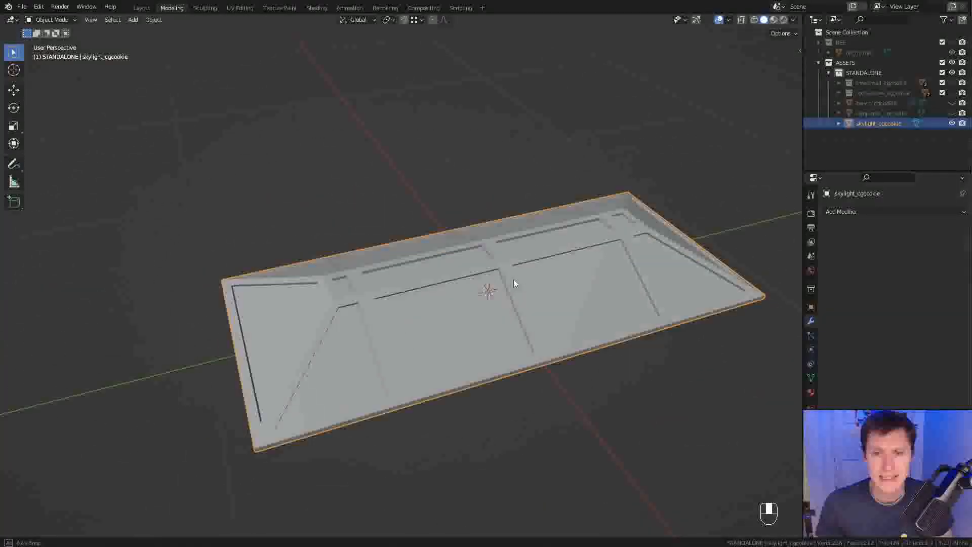
{"action": "left_click", "coordinate": [317, 8]}
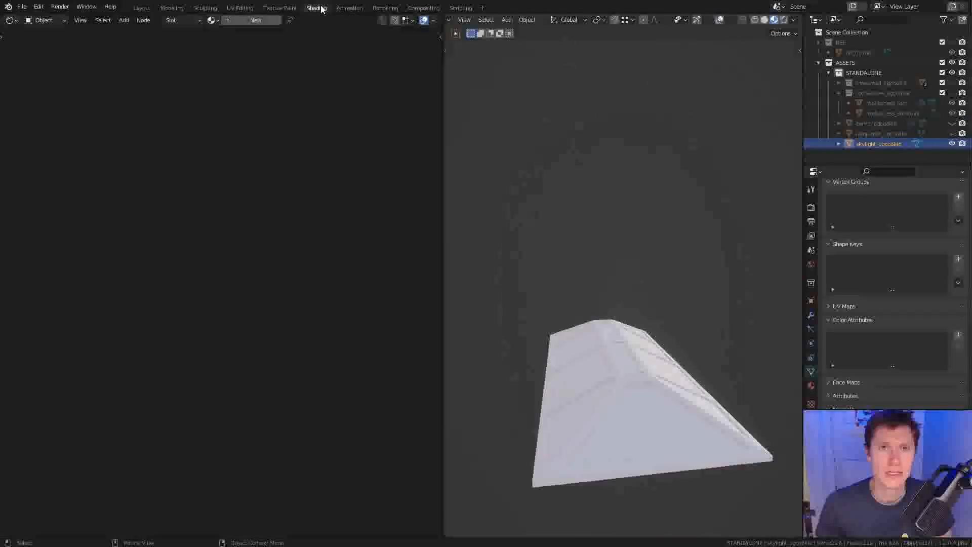
{"action": "middle_click_drag", "start_coordinate": [651, 191], "coordinate": [702, 175]}
{"action": "key", "text": "n"}
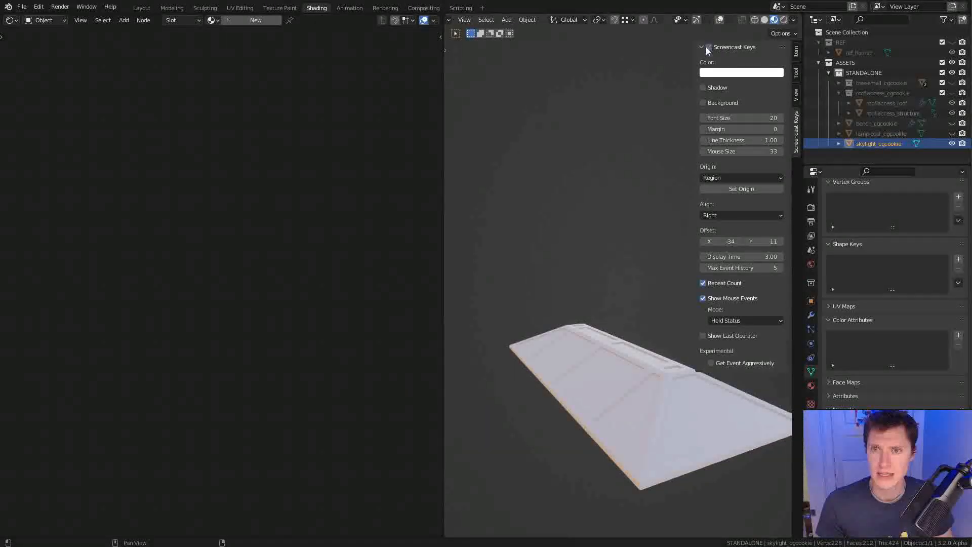
{"action": "key", "text": "n"}
{"action": "middle_click_drag", "start_coordinate": [636, 115], "coordinate": [629, 289]}
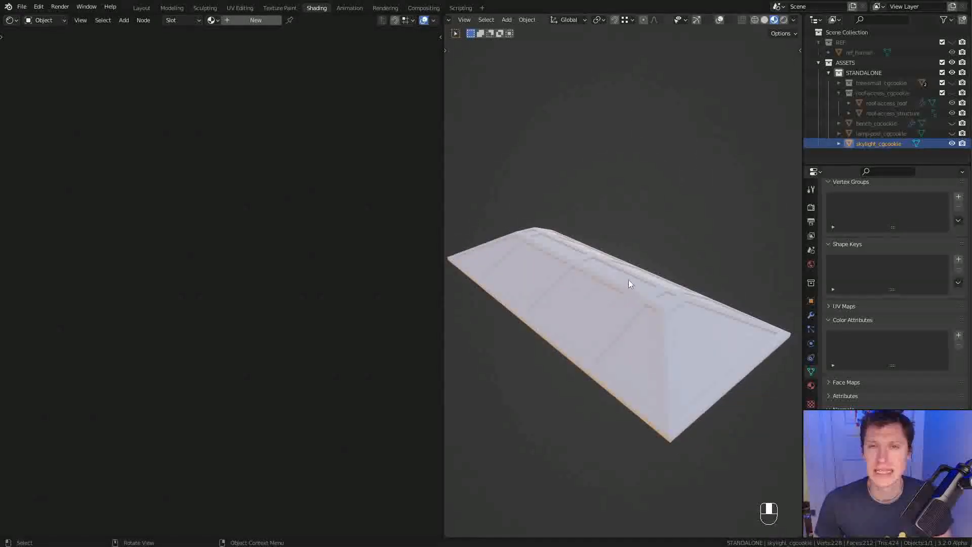
Turn on the viewport overlays while editing the skylight mesh, and switch it to Vertex Paint mode
{"action": "key", "text": "Tab"}
{"action": "scroll", "coordinate": [749, 22], "scroll_direction": "down", "scroll_amount": 5}
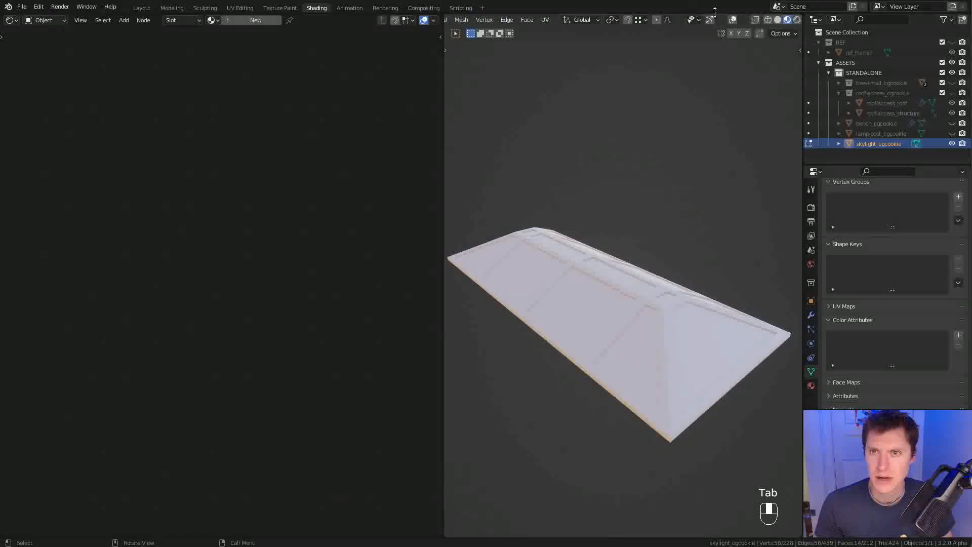
{"action": "left_click", "coordinate": [733, 20]}
{"action": "scroll", "coordinate": [557, 20], "scroll_direction": "up", "scroll_amount": 5}
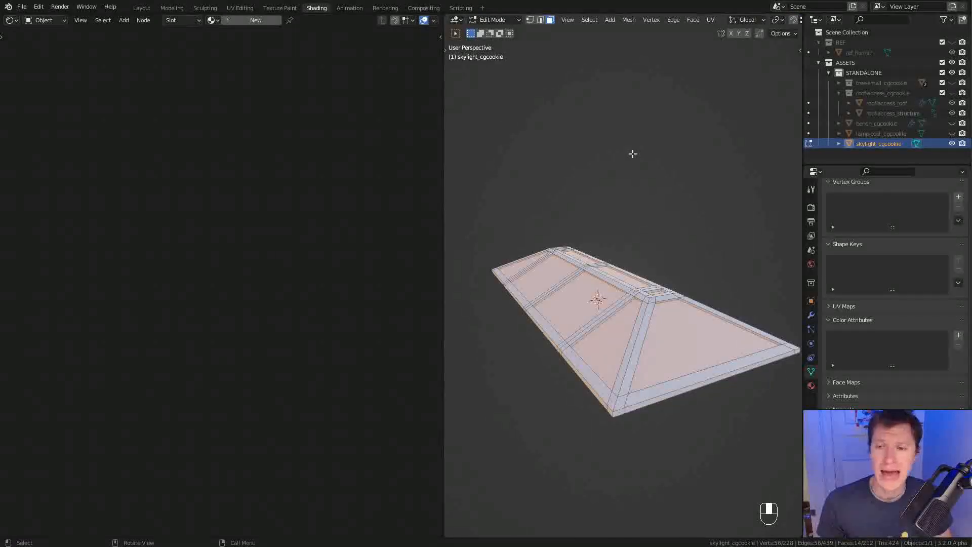
{"action": "left_click", "coordinate": [493, 19]}
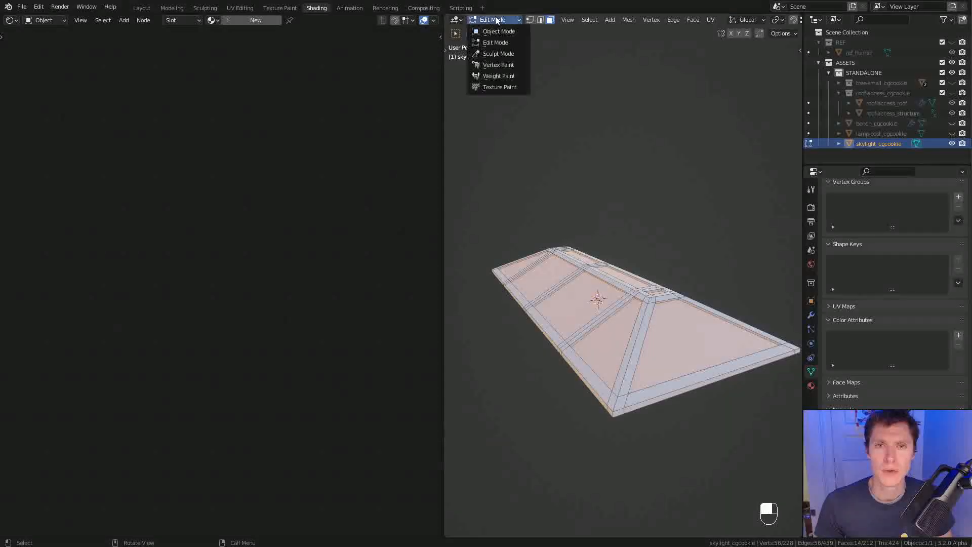
{"action": "left_click", "coordinate": [496, 66]}
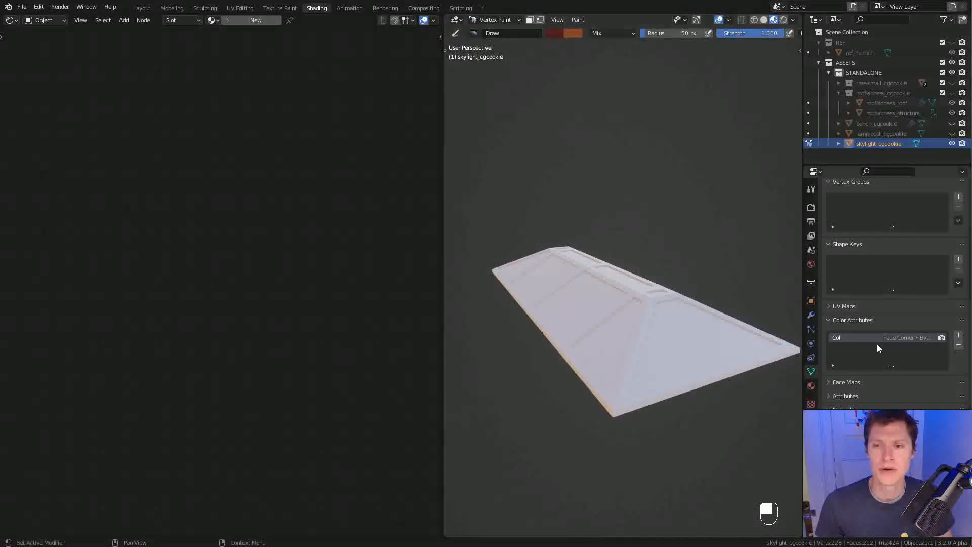
Set the paint colour to a pale blue with hue 0.600, saturation 0.181 and full value, and fill the whole skylight with it
{"action": "left_click", "coordinate": [554, 34]}
{"action": "left_click_drag", "start_coordinate": [633, 99], "coordinate": [633, 45]}
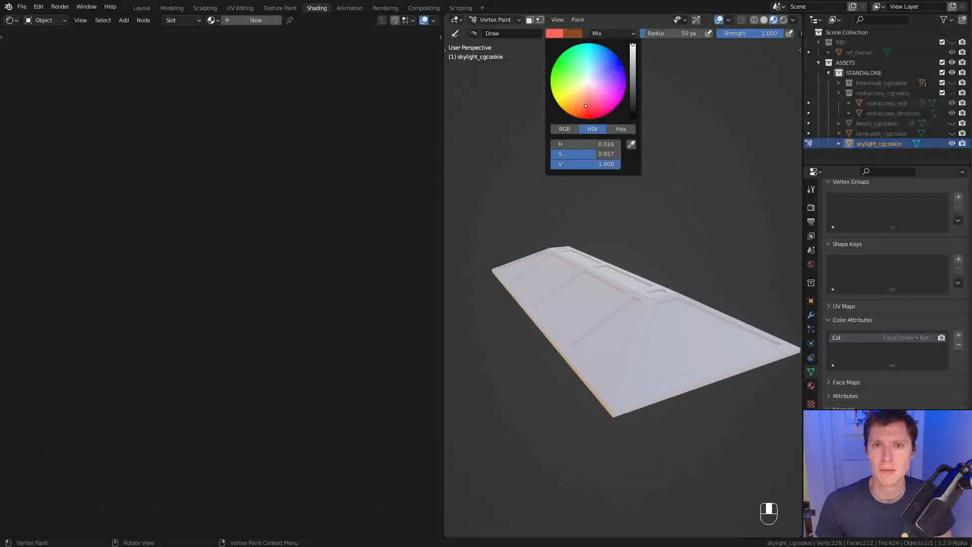
{"action": "left_click", "coordinate": [591, 76]}
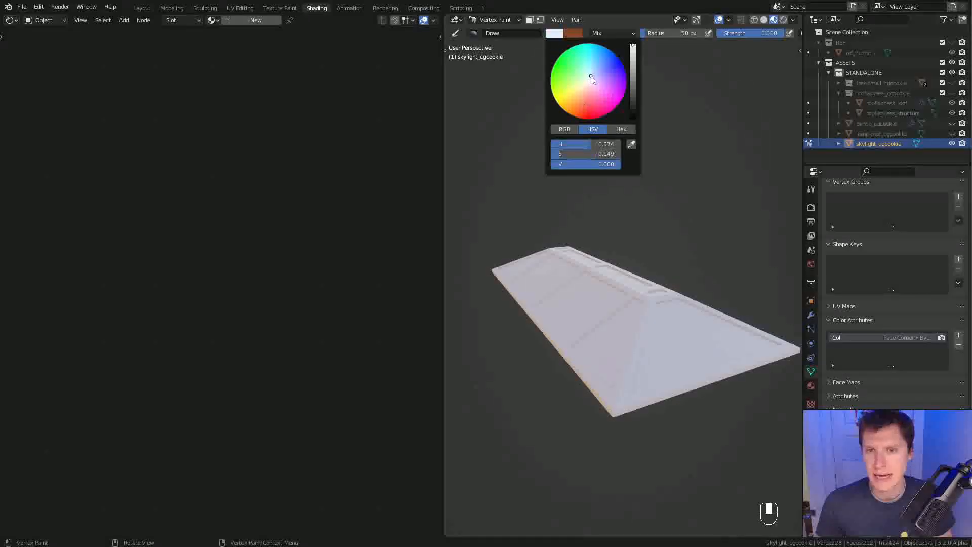
{"action": "left_click", "coordinate": [592, 75]}
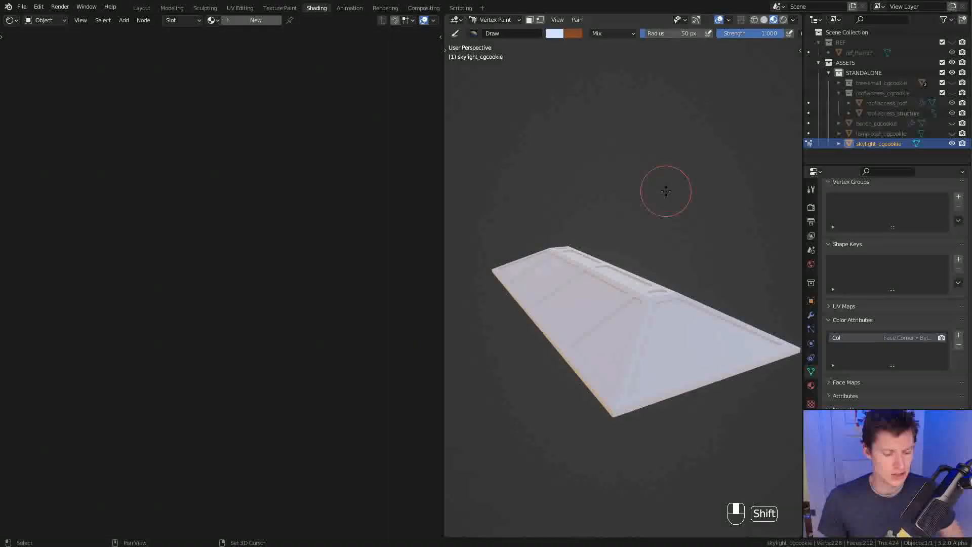
{"action": "key", "text": "shift+k"}
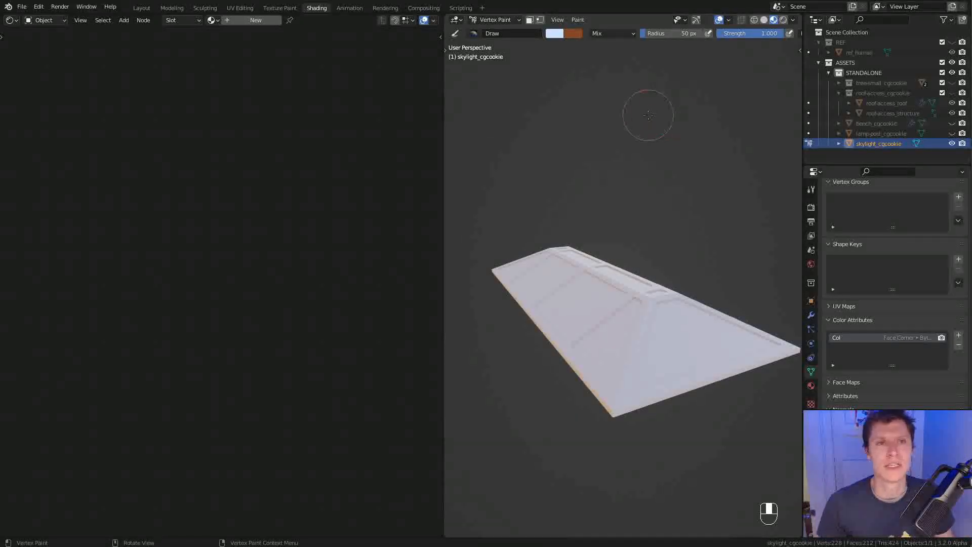
Give the skylight the cubicity_painted material and add a second material slot holding cubicty_glass-emit
{"action": "left_click", "coordinate": [217, 20]}
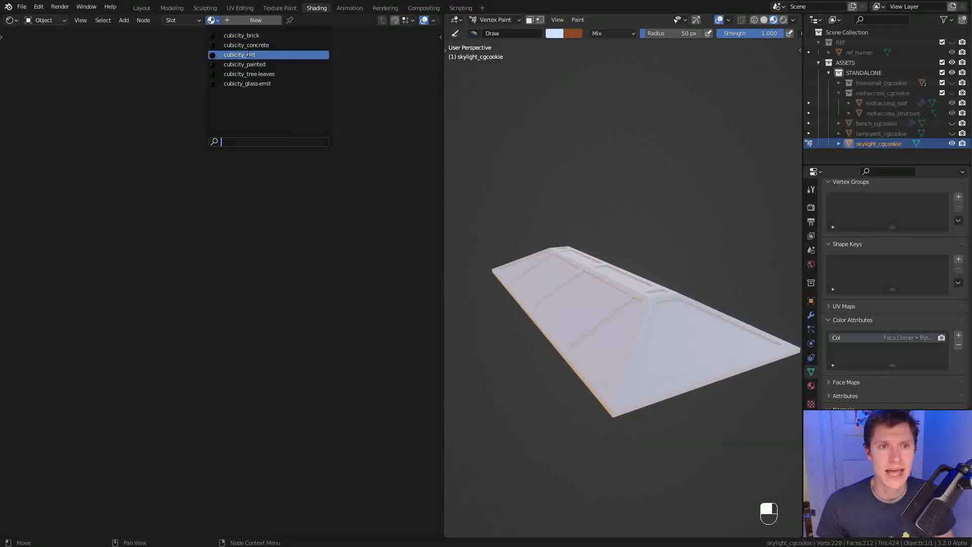
{"action": "left_click", "coordinate": [256, 64]}
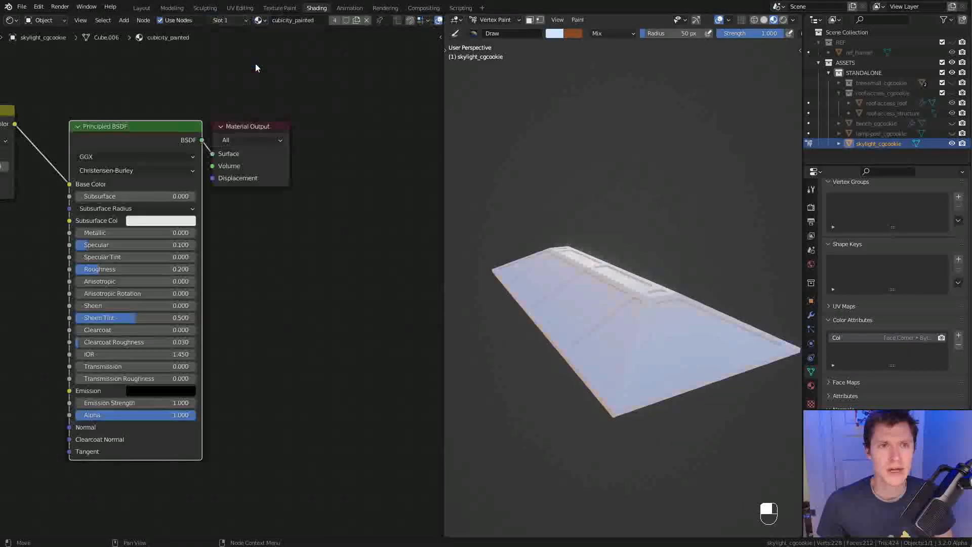
{"action": "left_click", "coordinate": [229, 20]}
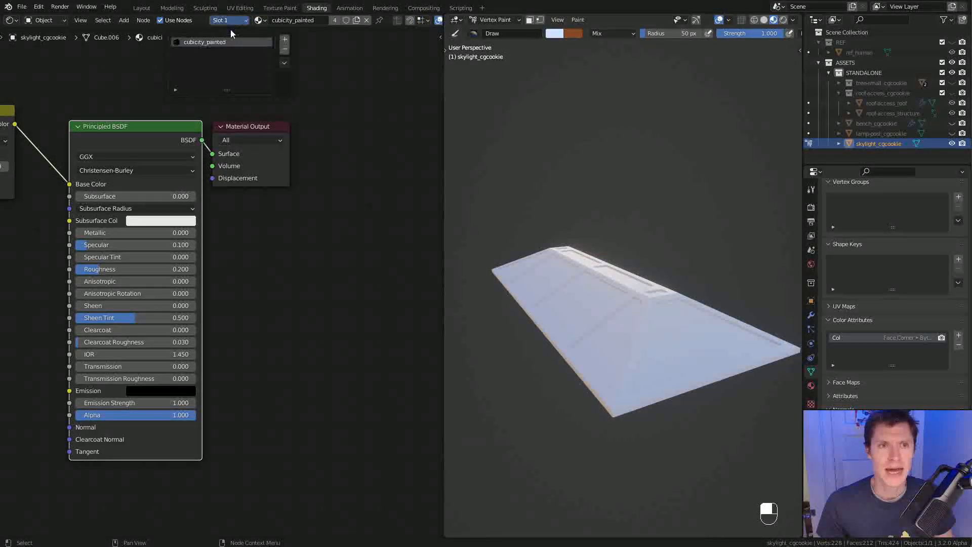
{"action": "left_click", "coordinate": [283, 39]}
{"action": "left_click", "coordinate": [210, 20]}
{"action": "left_click", "coordinate": [245, 85]}
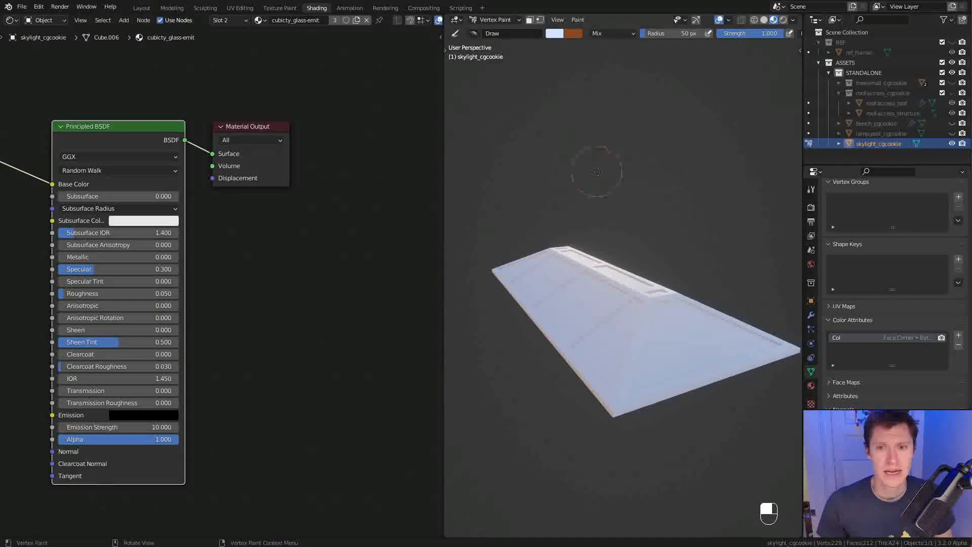
Assign the cubicty_glass-emit material to the selected panel faces and return to vertex painting to view the glass
{"action": "key", "text": "Tab"}
{"action": "left_click", "coordinate": [232, 21]}
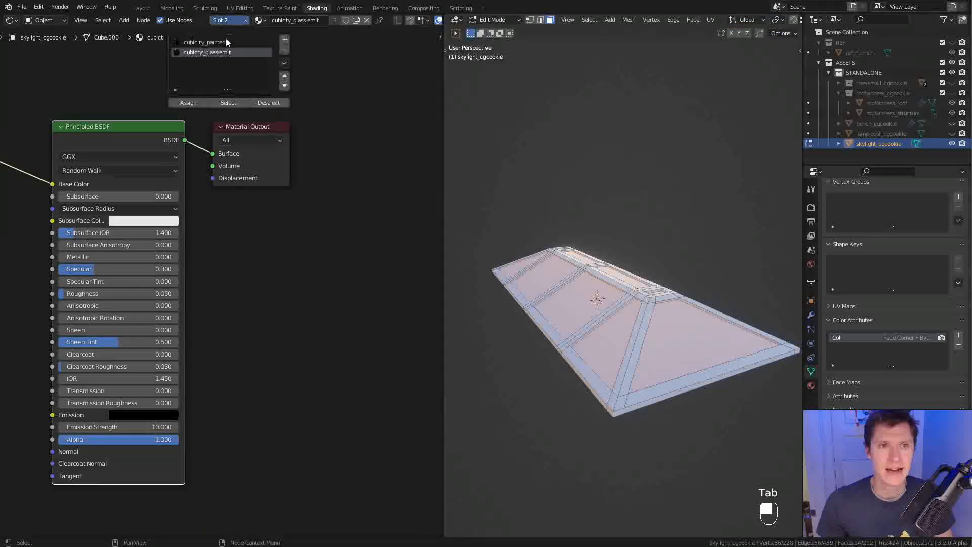
{"action": "left_click", "coordinate": [184, 104]}
{"action": "key", "text": "Tab"}
{"action": "mouse_move", "coordinate": [669, 268]}
{"action": "middle_mouse_down"}
{"action": "mouse_move", "coordinate": [630, 258]}
{"action": "mouse_move", "coordinate": [595, 286]}
{"action": "mouse_move", "coordinate": [607, 278]}
{"action": "mouse_move", "coordinate": [593, 304]}
{"action": "mouse_move", "coordinate": [600, 291]}
{"action": "mouse_move", "coordinate": [587, 279]}
{"action": "mouse_move", "coordinate": [608, 282]}
{"action": "middle_mouse_up"}
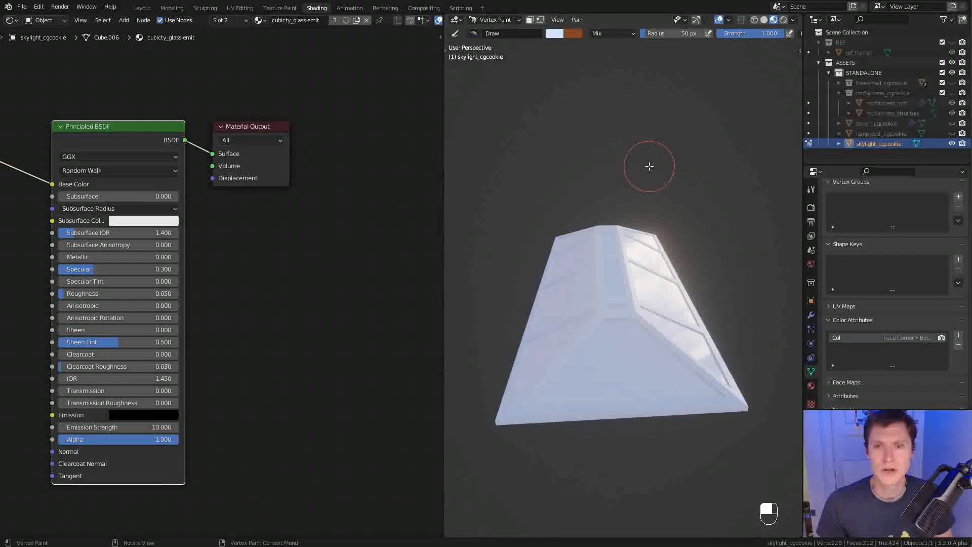
Invert the face selection so only the frame faces are selected, and switch back to Vertex Paint mode
{"action": "key", "text": "Tab"}
{"action": "key", "text": "ctrl+i"}
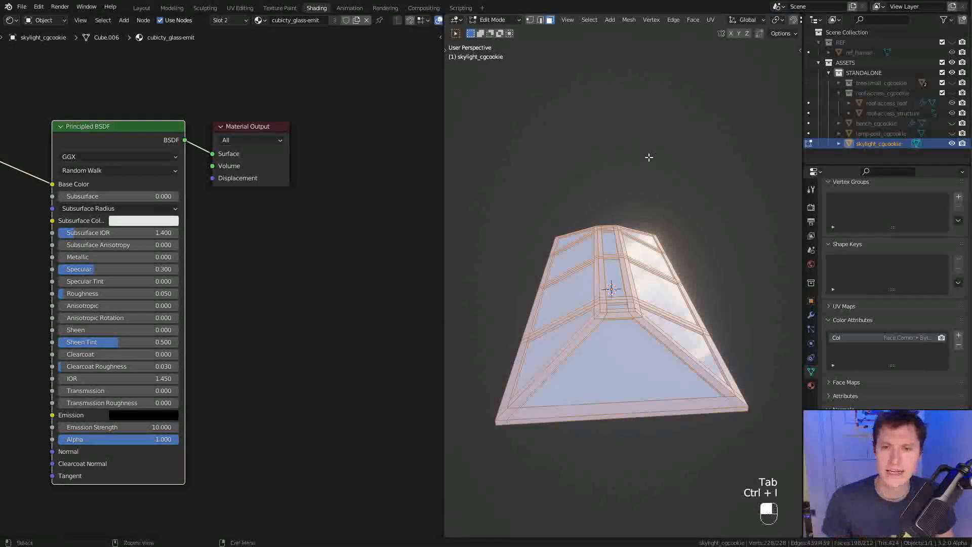
{"action": "left_click", "coordinate": [493, 20]}
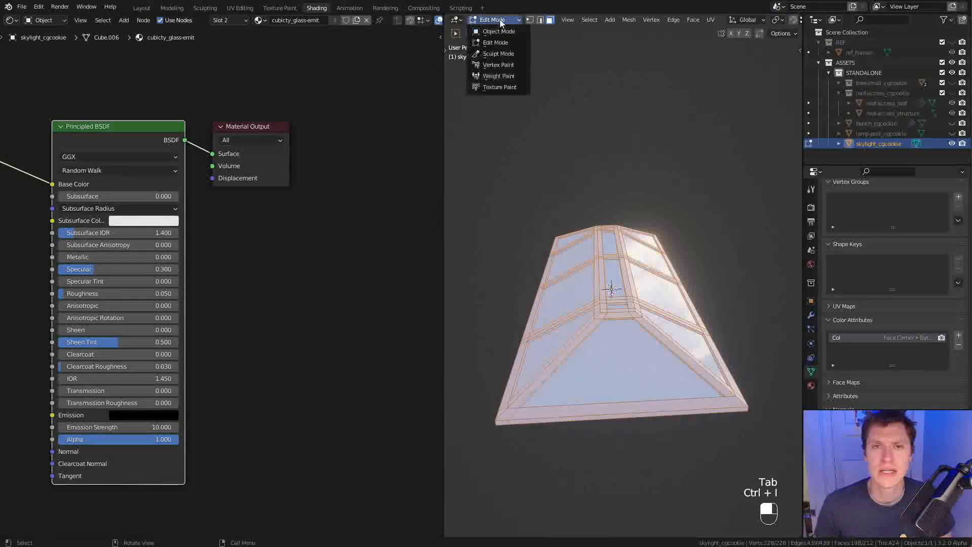
{"action": "left_click", "coordinate": [505, 64]}
Darken the paint colour to value 0.193 with minimal saturation and fill only the frame faces using face selection masking
{"action": "left_click", "coordinate": [554, 33]}
{"action": "left_click_drag", "start_coordinate": [633, 46], "coordinate": [632, 104]}
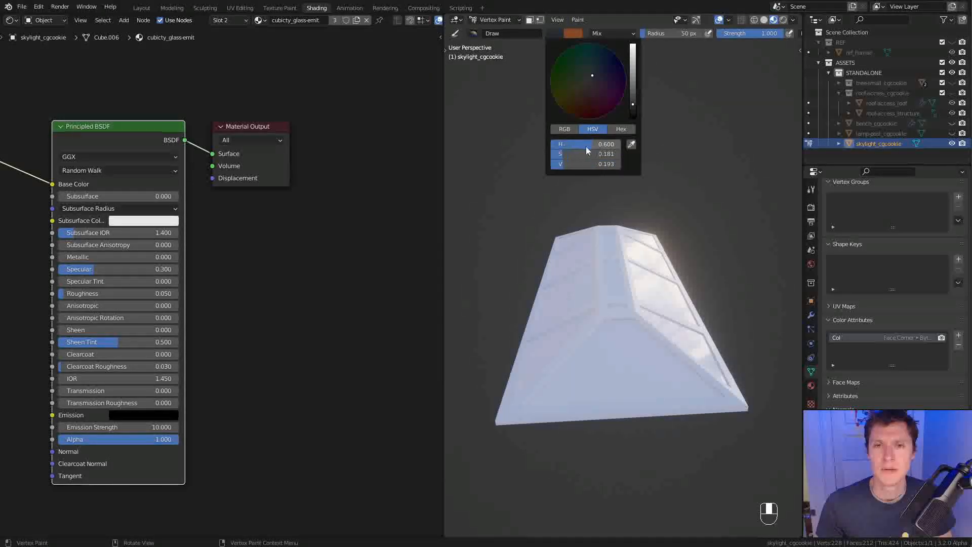
{"action": "left_click_drag", "start_coordinate": [562, 154], "coordinate": [551, 154]}
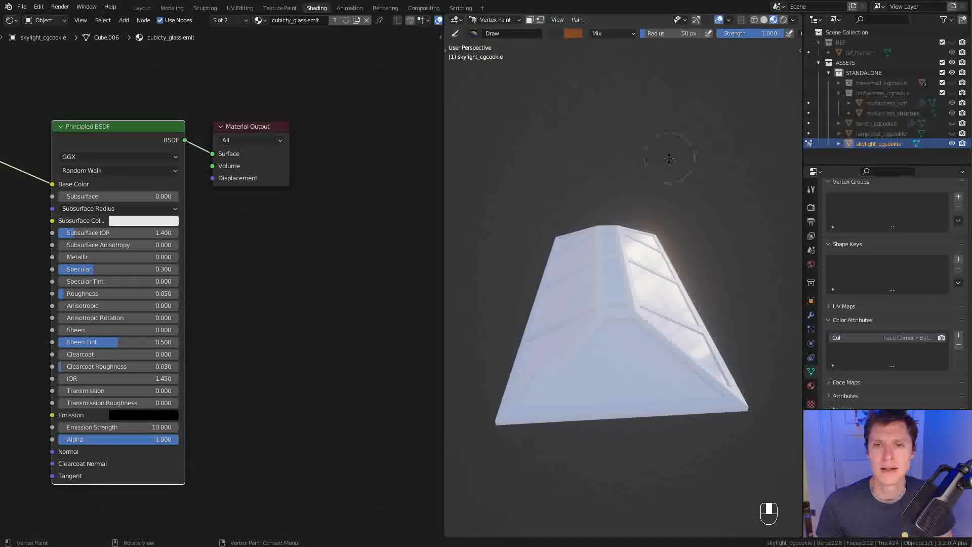
{"action": "key", "text": "shift+k"}
{"action": "key", "text": "ctrl+z"}
{"action": "left_click", "coordinate": [529, 19]}
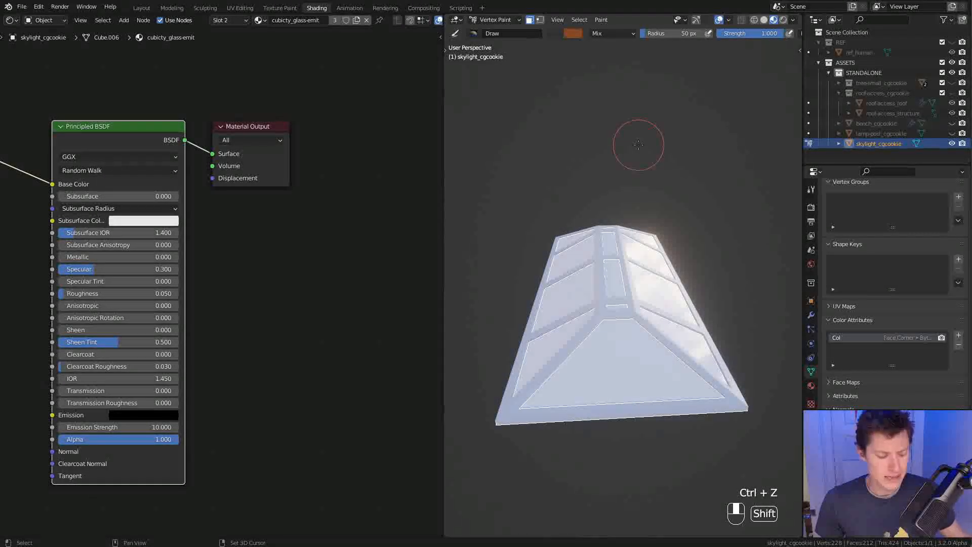
{"action": "key", "text": "shift+k"}
{"action": "middle_click_drag", "start_coordinate": [625, 157], "coordinate": [583, 152]}
Return the skylight to Object Mode, deselect everything and view the painted frame and glass from above
{"action": "left_click", "coordinate": [482, 20]}
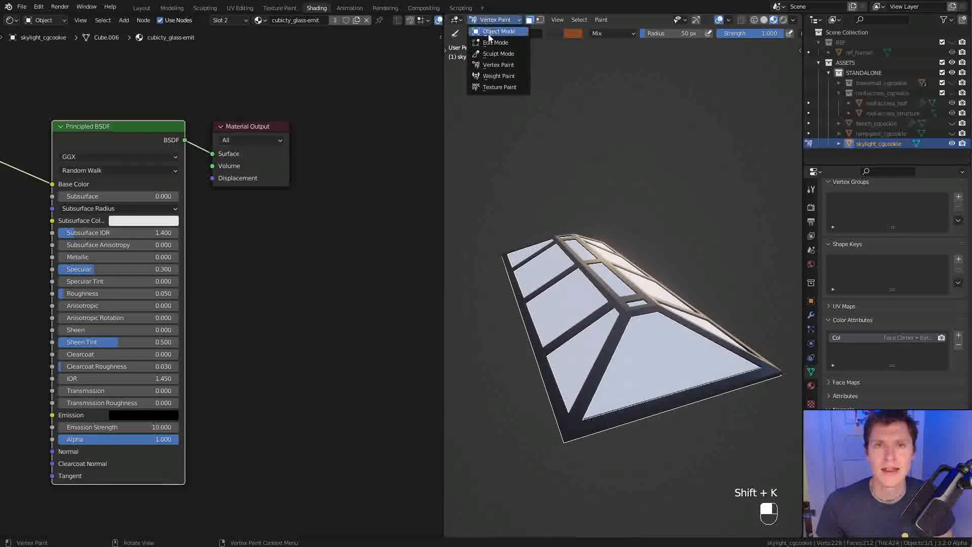
{"action": "left_click", "coordinate": [487, 33]}
{"action": "key", "text": "a"}
{"action": "key", "text": "a"}
{"action": "mouse_move", "coordinate": [584, 226]}
{"action": "middle_mouse_down"}
{"action": "mouse_move", "coordinate": [657, 285]}
{"action": "mouse_move", "coordinate": [716, 244]}
{"action": "mouse_move", "coordinate": [659, 210]}
{"action": "mouse_move", "coordinate": [767, 216]}
{"action": "mouse_move", "coordinate": [656, 222]}
{"action": "mouse_move", "coordinate": [635, 262]}
{"action": "mouse_move", "coordinate": [628, 218]}
{"action": "mouse_move", "coordinate": [560, 204]}
{"action": "middle_mouse_up"}
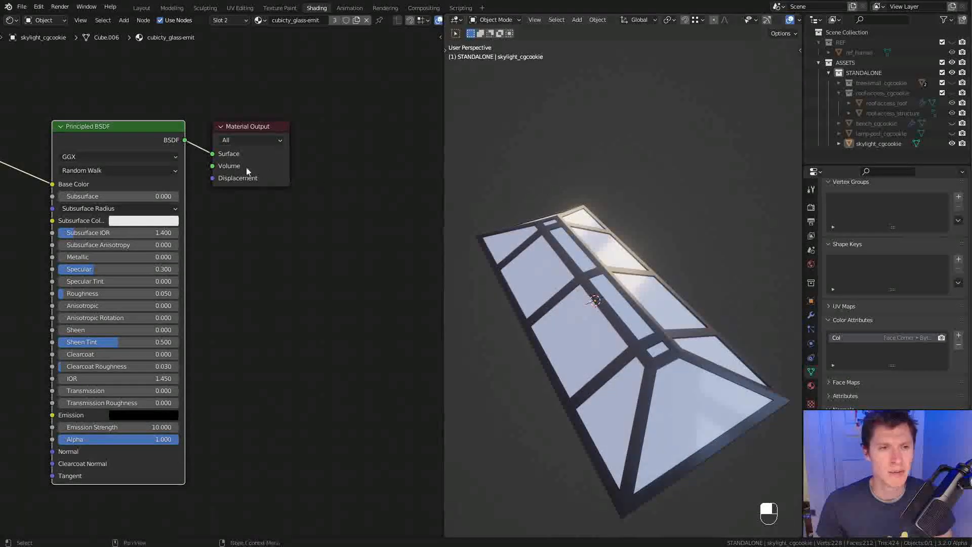
Set both Specular and Metallic of the cubicty_glass-emit material to 0.5 and check the reflections from several angles
{"action": "middle_click_drag", "start_coordinate": [132, 125], "coordinate": [210, 132]}
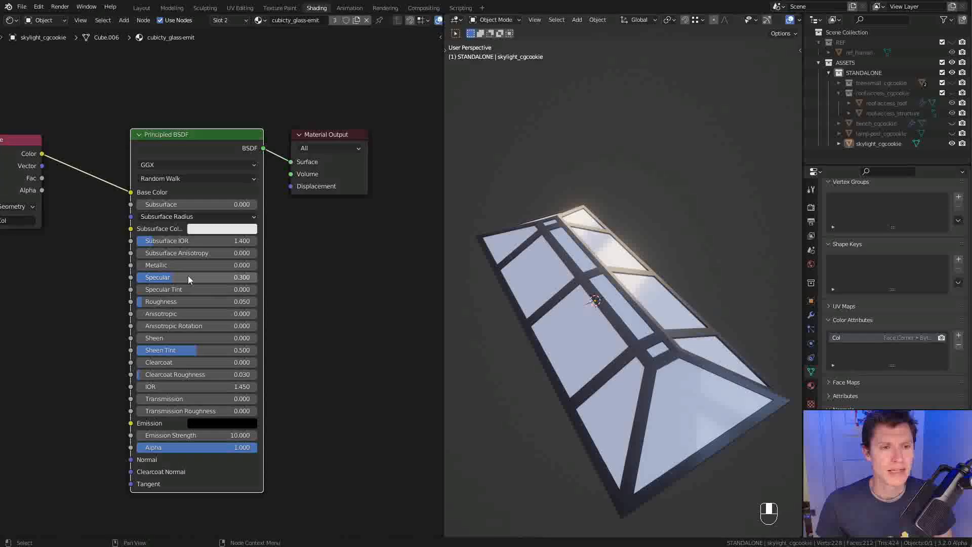
{"action": "middle_click_drag", "start_coordinate": [189, 279], "coordinate": [217, 283]}
{"action": "double_click", "coordinate": [217, 281]}
{"action": "type", "text": ".5"}
{"action": "key", "text": "Return"}
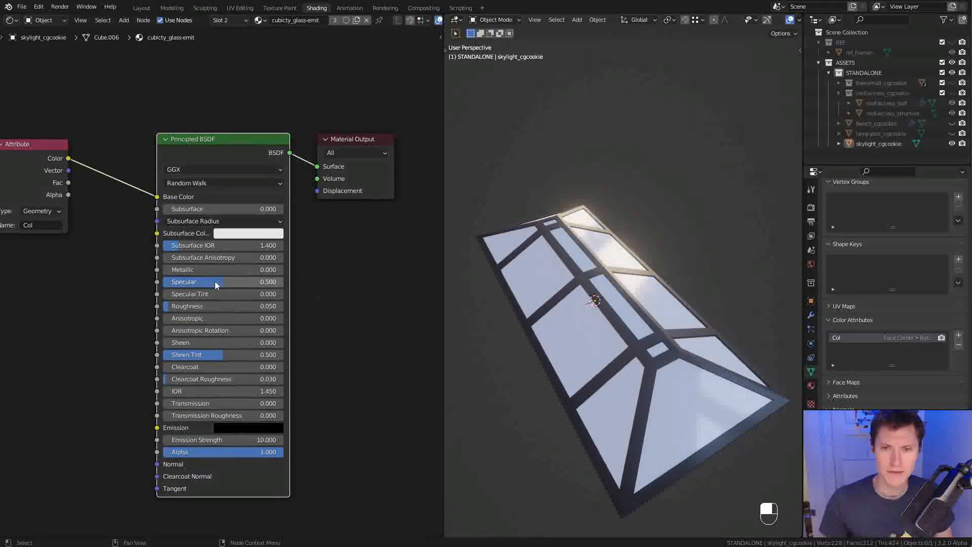
{"action": "double_click", "coordinate": [179, 272]}
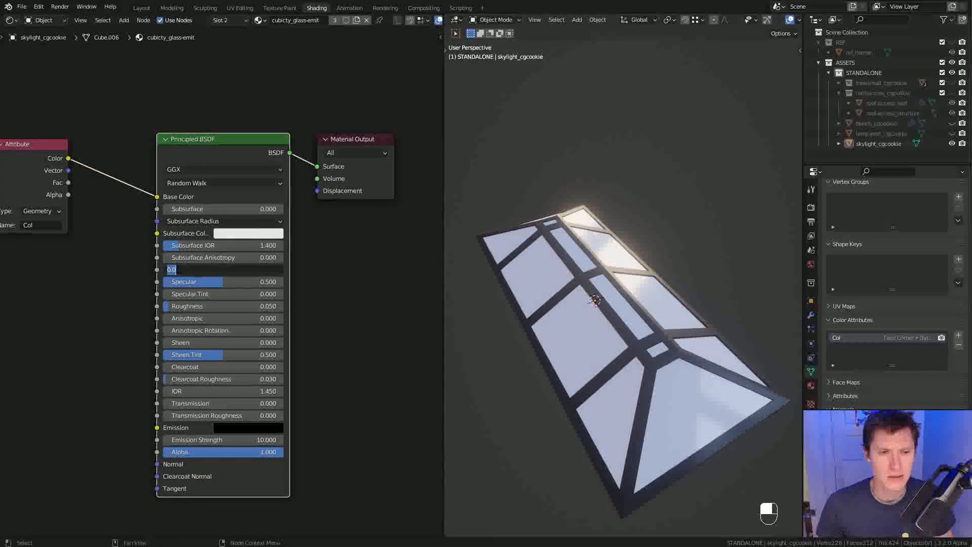
{"action": "type", "text": ".5"}
{"action": "key", "text": "Return"}
{"action": "middle_click_drag", "start_coordinate": [633, 263], "coordinate": [655, 263]}
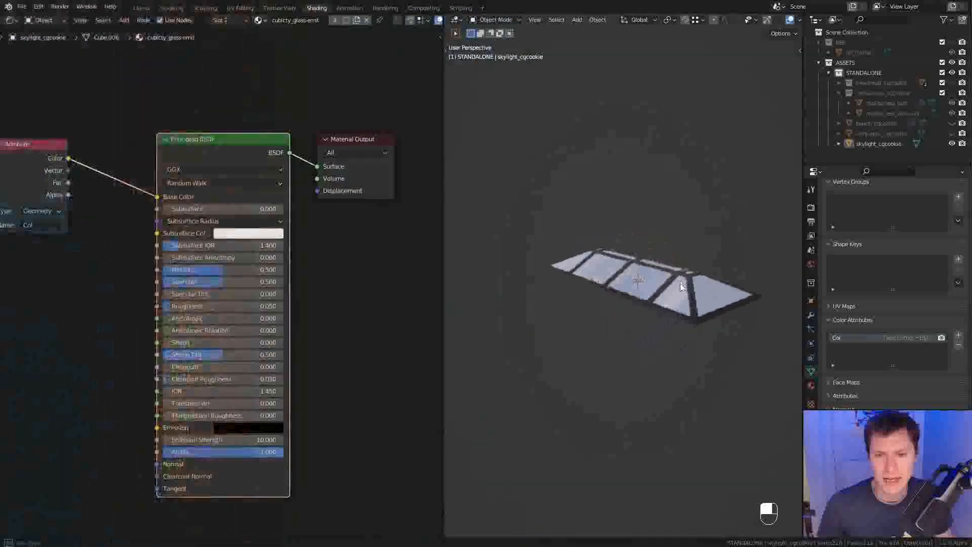
{"action": "middle_click_drag", "start_coordinate": [679, 284], "coordinate": [664, 267]}
{"action": "scroll", "coordinate": [631, 299], "scroll_direction": "up", "scroll_amount": 3}
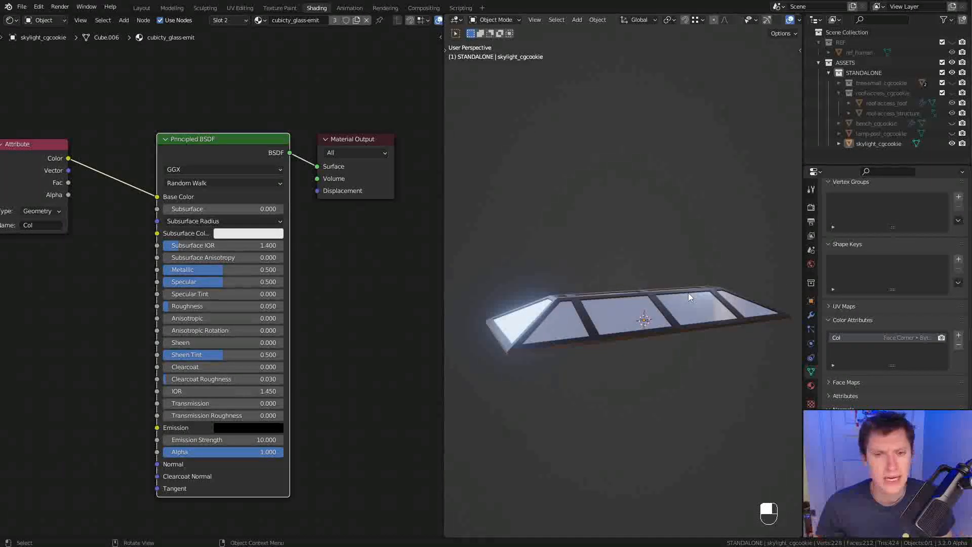
Copy the Soft Light, Gradient Texture, Mapping and Texture Coordinate nodes from the cubicity_painted material
{"action": "middle_click_drag", "start_coordinate": [131, 197], "coordinate": [217, 230]}
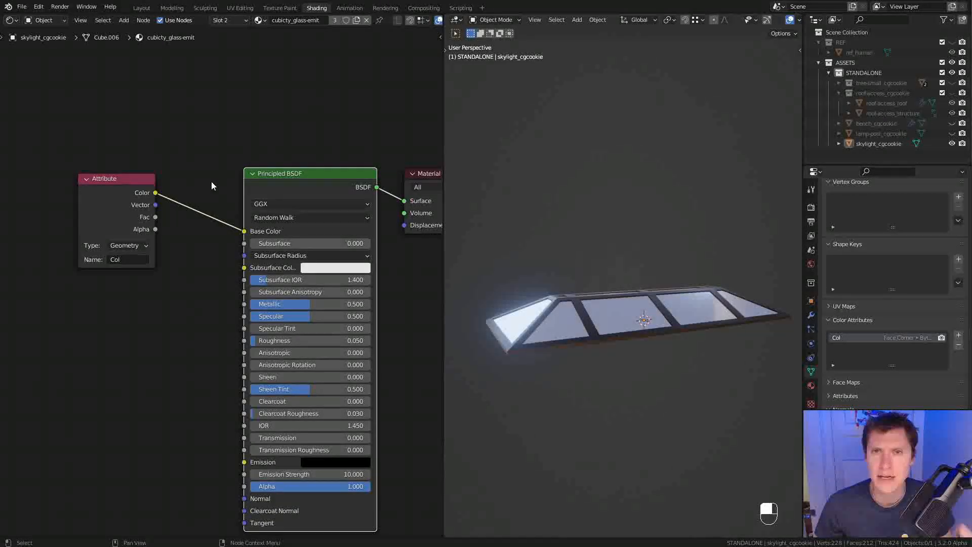
{"action": "left_click", "coordinate": [233, 21]}
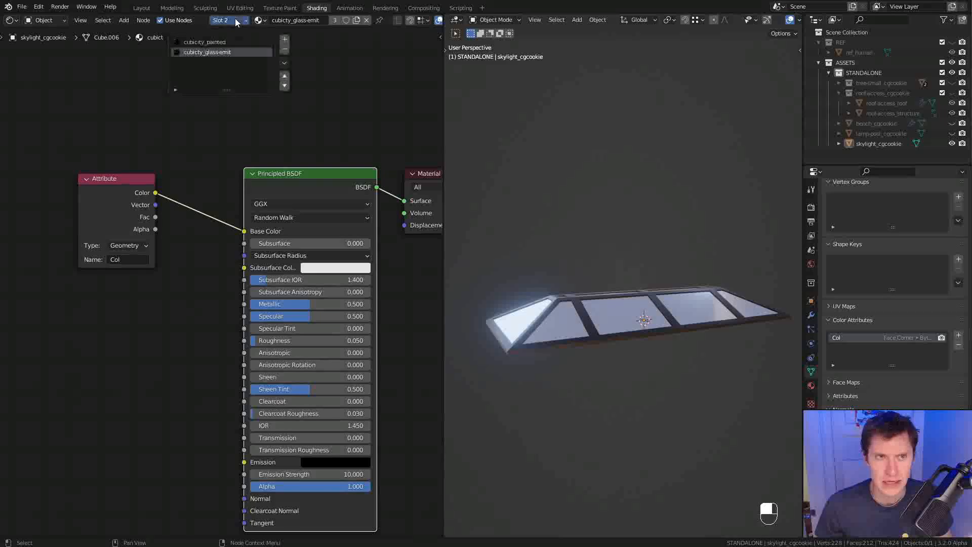
{"action": "left_click", "coordinate": [222, 42]}
{"action": "scroll", "coordinate": [194, 169], "scroll_direction": "down", "scroll_amount": 1}
{"action": "middle_click_drag", "start_coordinate": [138, 210], "coordinate": [263, 185]}
{"action": "left_click", "coordinate": [304, 173]}
{"action": "left_click", "coordinate": [235, 305], "text": "shift"}
{"action": "left_click", "coordinate": [134, 274], "text": "shift"}
{"action": "left_click", "coordinate": [46, 282], "text": "shift"}
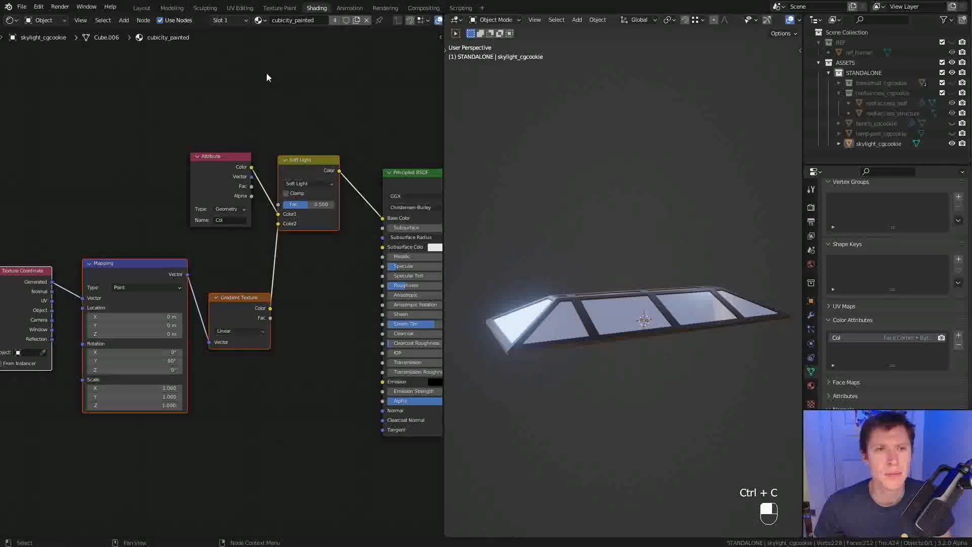
Paste the gradient nodes into cubicty_glass-emit, feed the Attribute colour into Soft Light's Color1, and link Soft Light to Base Color
{"action": "left_click", "coordinate": [228, 21]}
{"action": "left_click", "coordinate": [218, 54]}
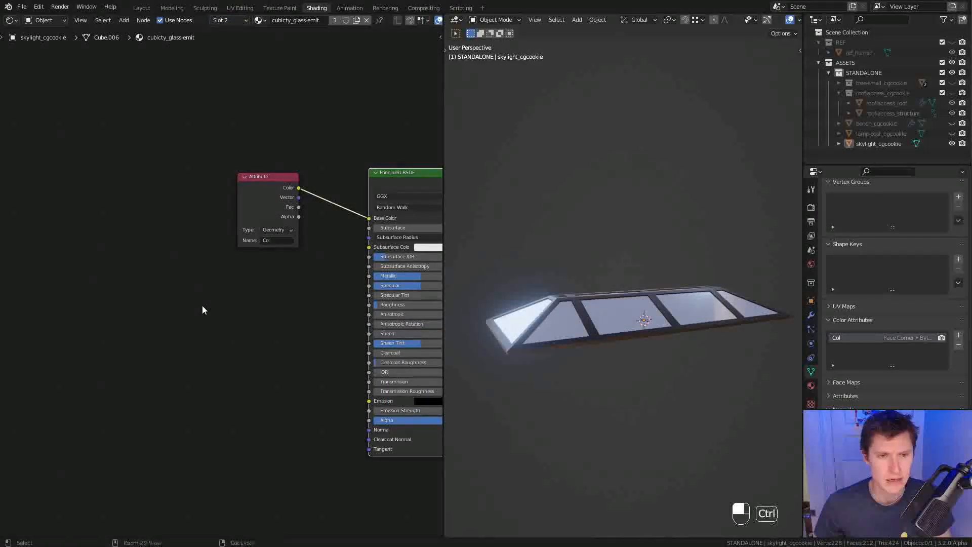
{"action": "key", "text": "ctrl+v"}
{"action": "left_click", "coordinate": [257, 182]}
{"action": "key", "text": "g"}
{"action": "left_click", "coordinate": [167, 154]}
{"action": "left_click_drag", "start_coordinate": [211, 153], "coordinate": [278, 214]}
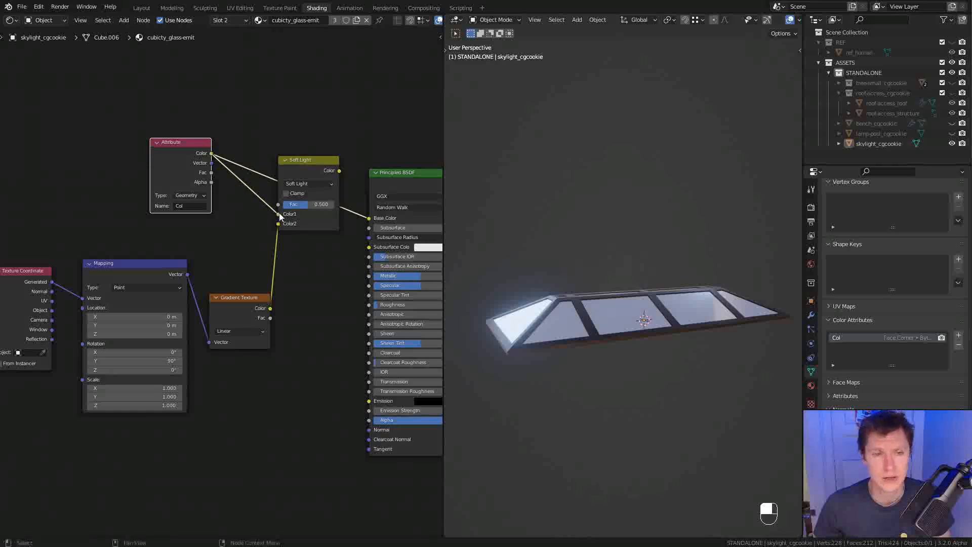
{"action": "middle_click_drag", "start_coordinate": [324, 178], "coordinate": [275, 187]}
{"action": "left_click_drag", "start_coordinate": [269, 185], "coordinate": [299, 232]}
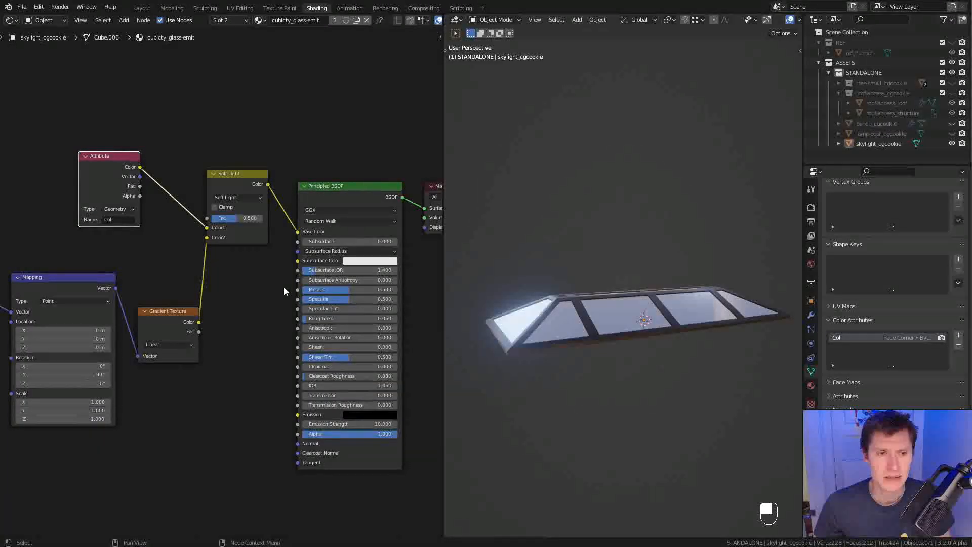
Preview the Soft Light node's output on the skylight and compare it muted and unmuted
{"action": "left_click", "coordinate": [246, 175], "text": "ctrl+shift"}
{"action": "middle_click_drag", "start_coordinate": [573, 238], "coordinate": [582, 291]}
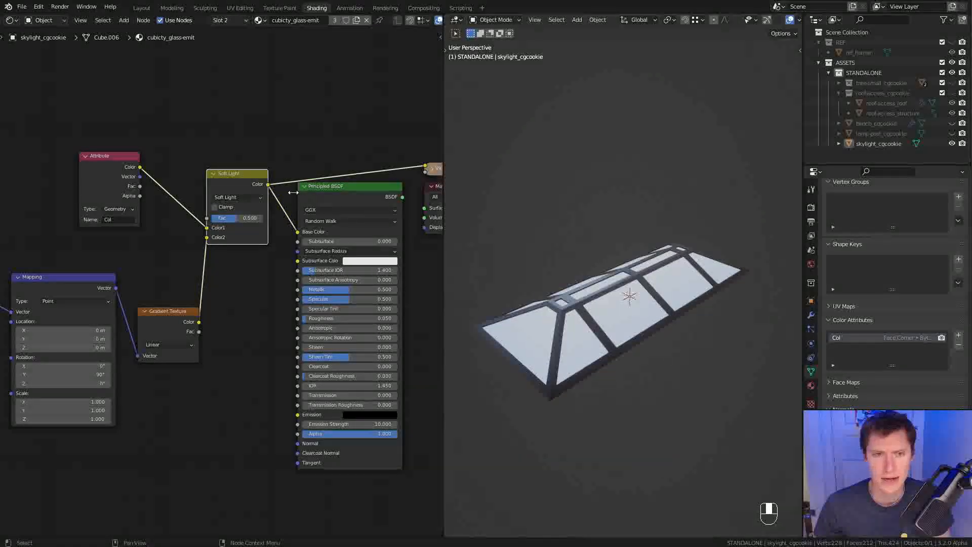
{"action": "key", "text": "m"}
{"action": "key", "text": "m"}
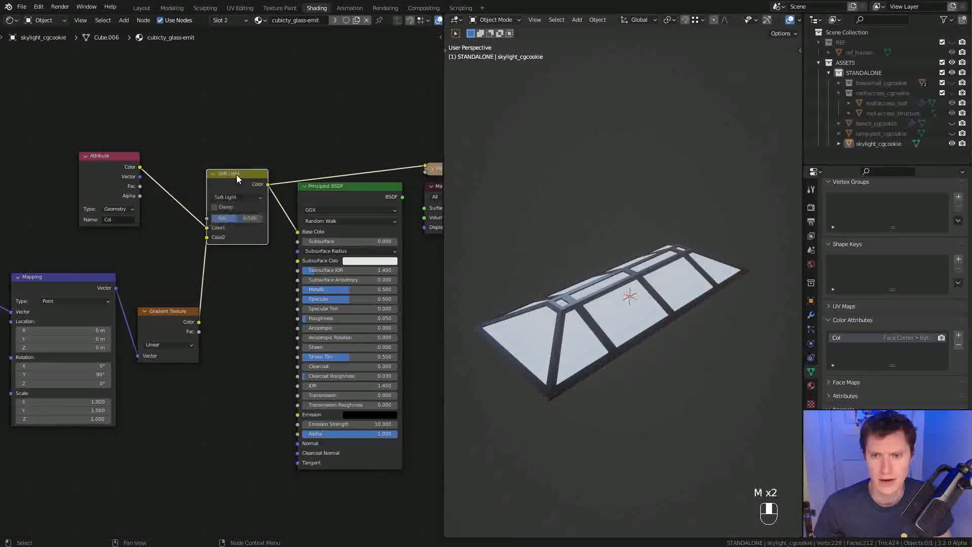
{"action": "key", "text": "m"}
{"action": "key", "text": "m"}
{"action": "key", "text": "m"}
{"action": "key", "text": "m"}
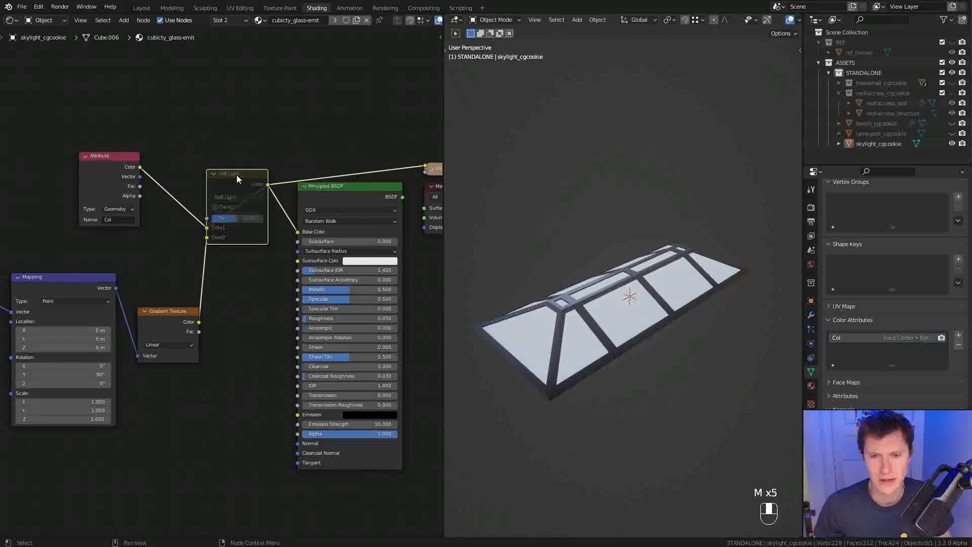
Raise the Soft Light factor in the glass material to 1.000, check the gradient, and enter Edit Mode on the skylight
{"action": "middle_click_drag", "start_coordinate": [477, 231], "coordinate": [639, 347]}
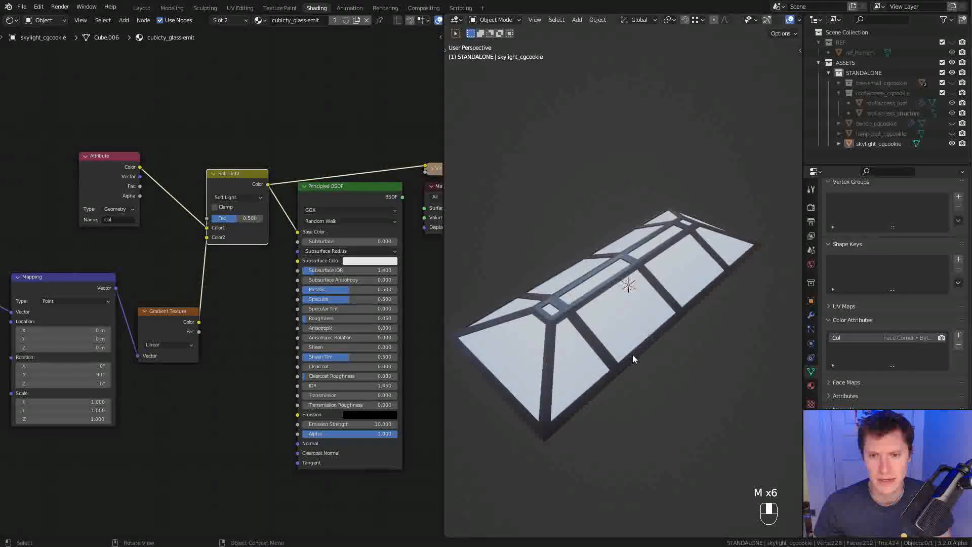
{"action": "left_click_drag", "start_coordinate": [242, 218], "coordinate": [248, 218]}
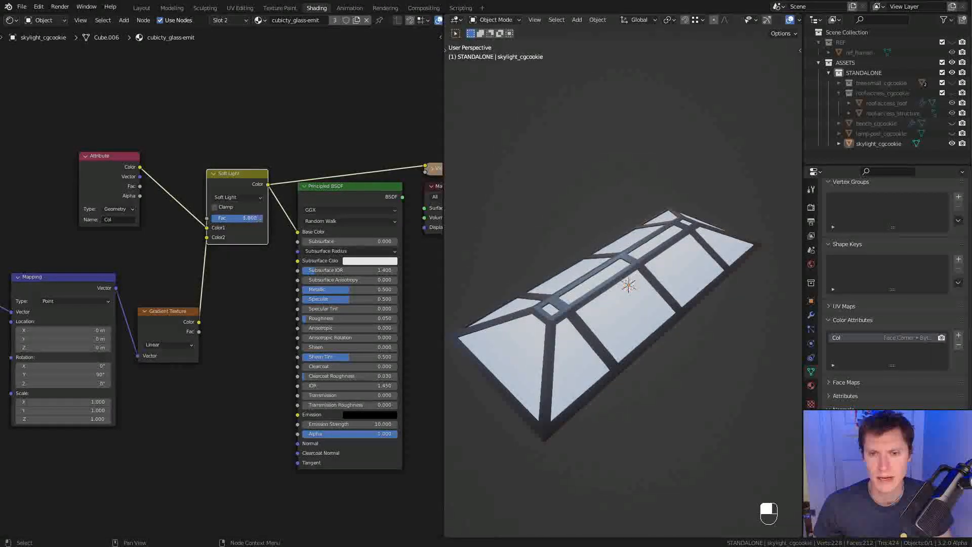
{"action": "middle_click_drag", "start_coordinate": [658, 299], "coordinate": [631, 295]}
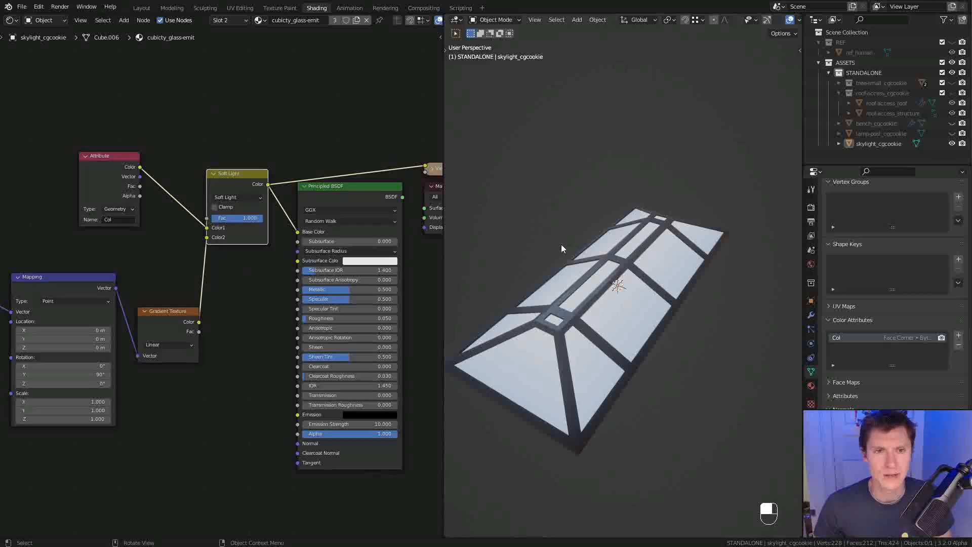
{"action": "key", "text": "Tab"}
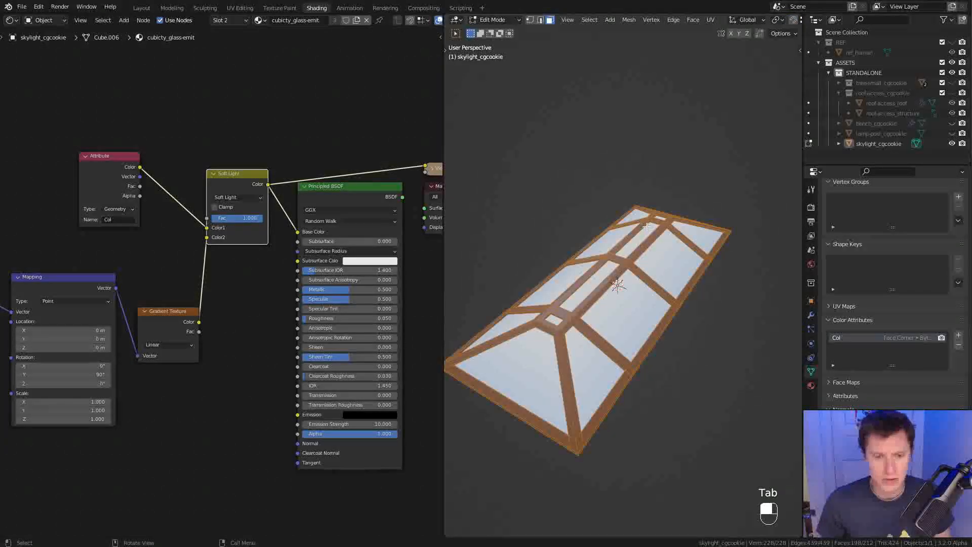
Invert the face selection to the skylight's glass panes and fill them with a light desaturated blue in Vertex Paint mode
{"action": "key", "text": "ctrl+i"}
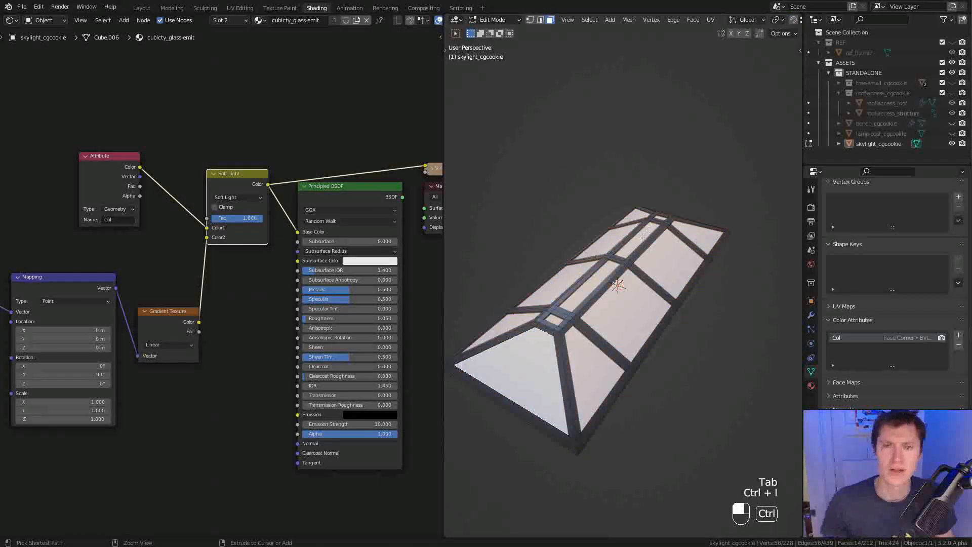
{"action": "left_click", "coordinate": [492, 20]}
{"action": "left_click", "coordinate": [498, 65]}
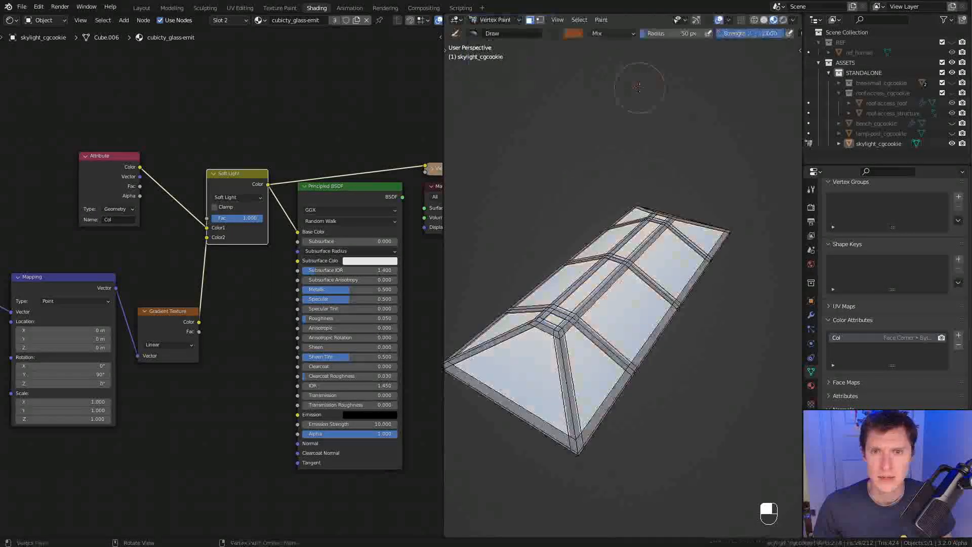
{"action": "left_click", "coordinate": [573, 34]}
{"action": "left_click_drag", "start_coordinate": [633, 107], "coordinate": [633, 52]}
{"action": "left_click", "coordinate": [591, 74]}
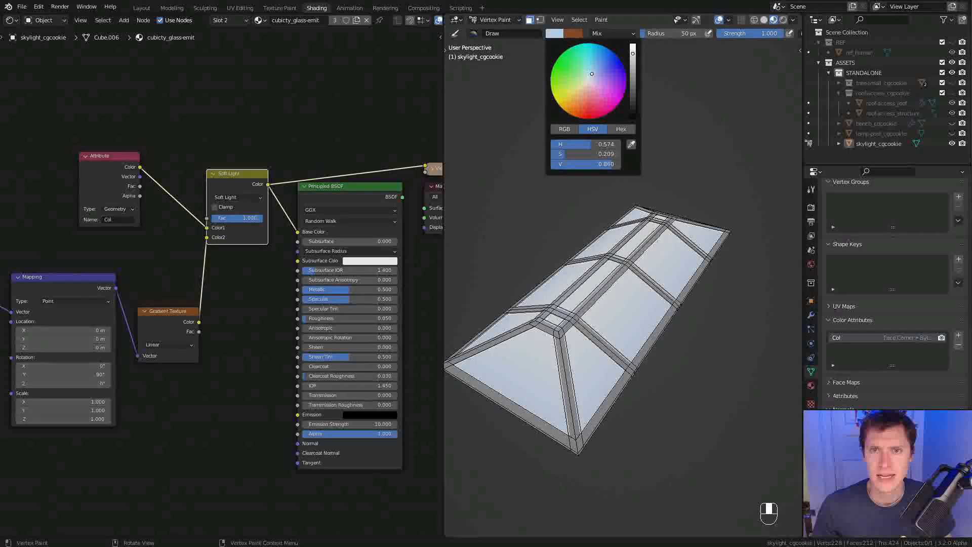
{"action": "left_click", "coordinate": [592, 72]}
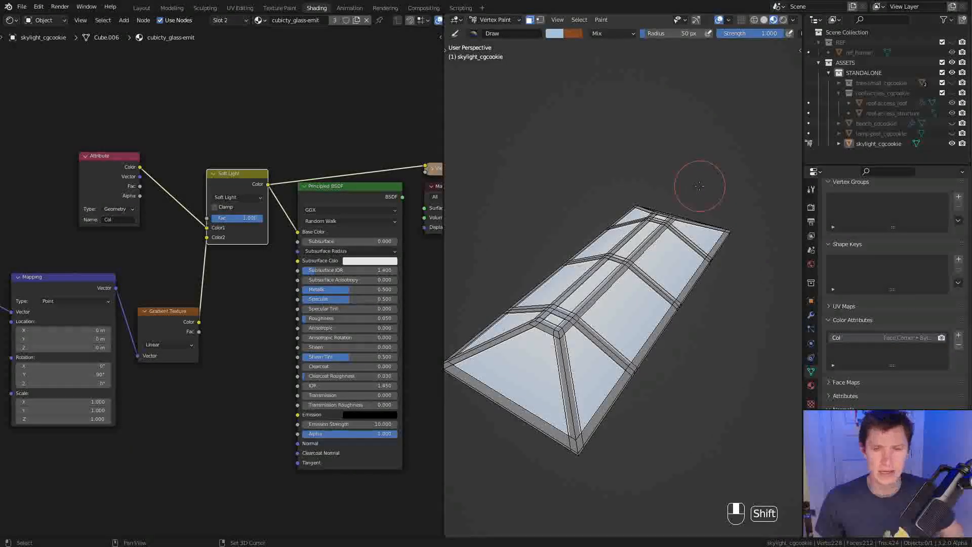
{"action": "key", "text": "shift+k"}
Return to Object Mode, route the glass material's Principled BSDF back to the output, and check the shaded skylight
{"action": "left_click", "coordinate": [494, 19]}
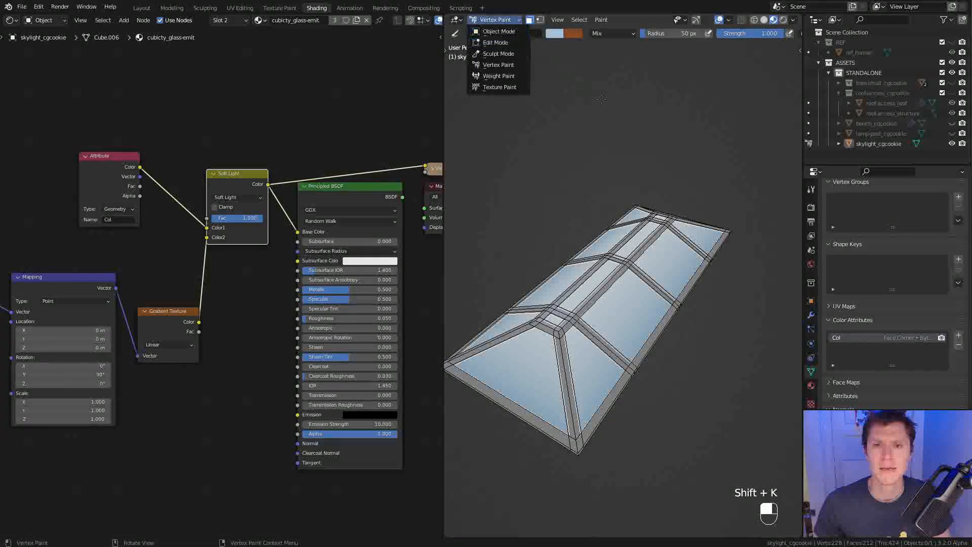
{"action": "left_click", "coordinate": [496, 20]}
{"action": "left_click", "coordinate": [497, 31]}
{"action": "middle_click_drag", "start_coordinate": [682, 216], "coordinate": [653, 193]}
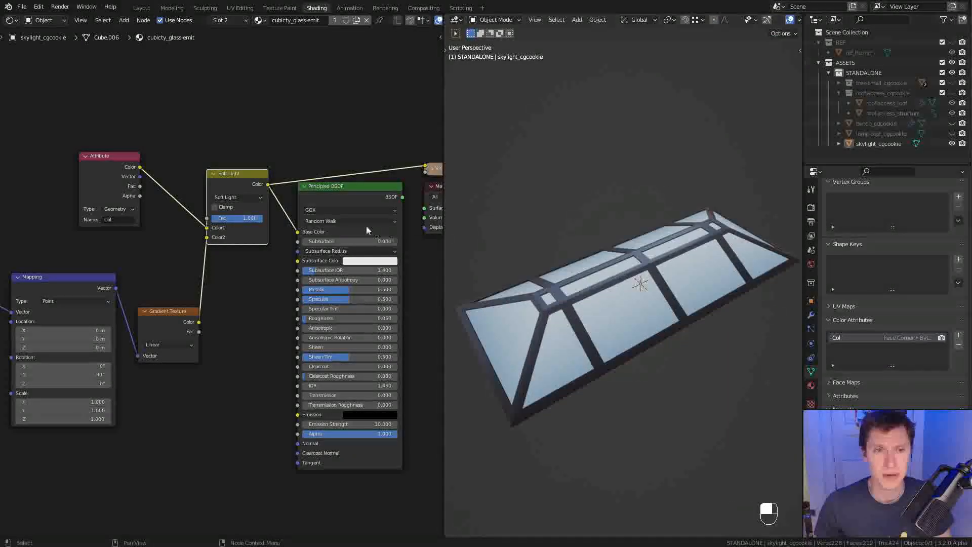
{"action": "middle_click_drag", "start_coordinate": [563, 205], "coordinate": [569, 243], "text": "ctrl"}
{"action": "middle_click_drag", "start_coordinate": [593, 228], "coordinate": [552, 208]}
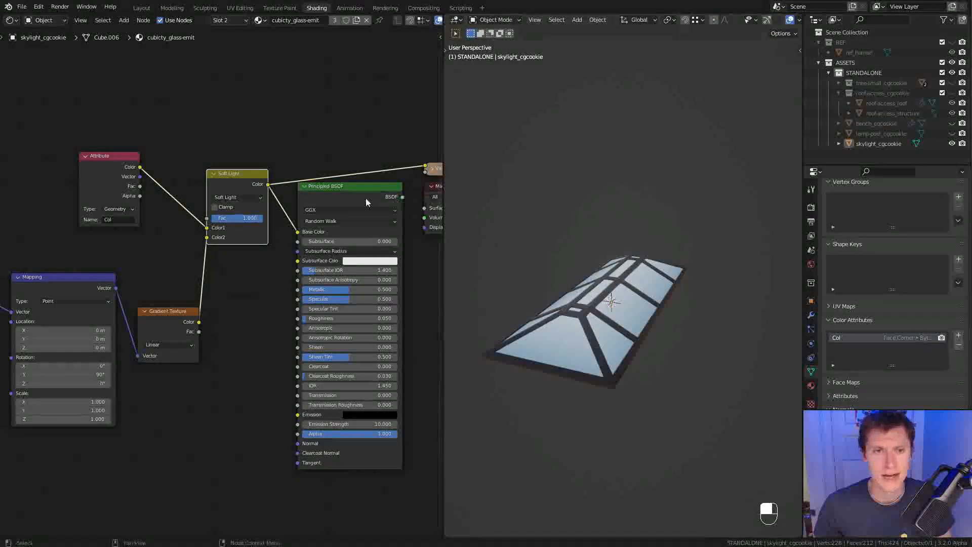
{"action": "scroll", "coordinate": [366, 198], "scroll_direction": "down", "scroll_amount": 1}
{"action": "left_click", "coordinate": [366, 198], "text": "ctrl+shift"}
{"action": "middle_click_drag", "start_coordinate": [645, 301], "coordinate": [678, 247]}
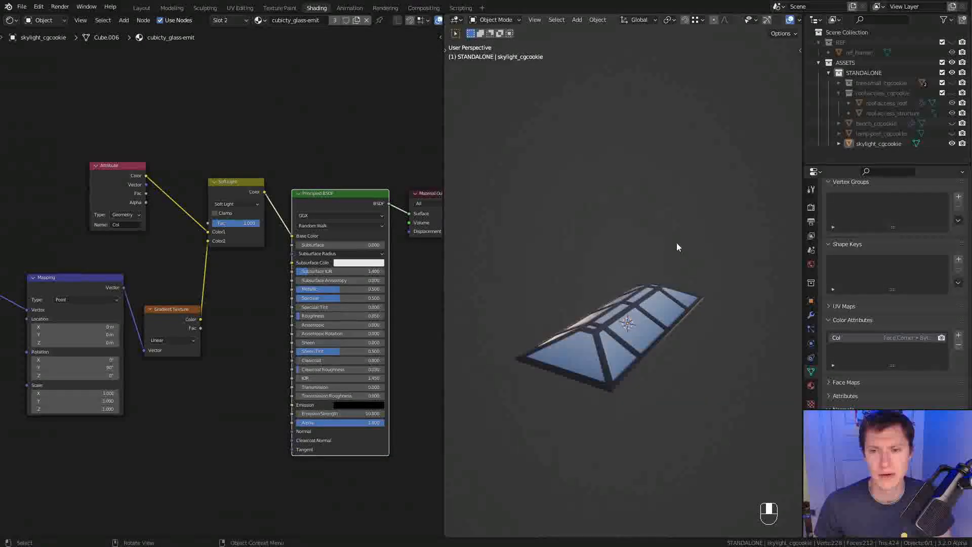
{"action": "scroll", "coordinate": [652, 290], "scroll_direction": "up", "scroll_amount": 2}
{"action": "middle_click_drag", "start_coordinate": [654, 305], "coordinate": [694, 238], "text": "shift"}
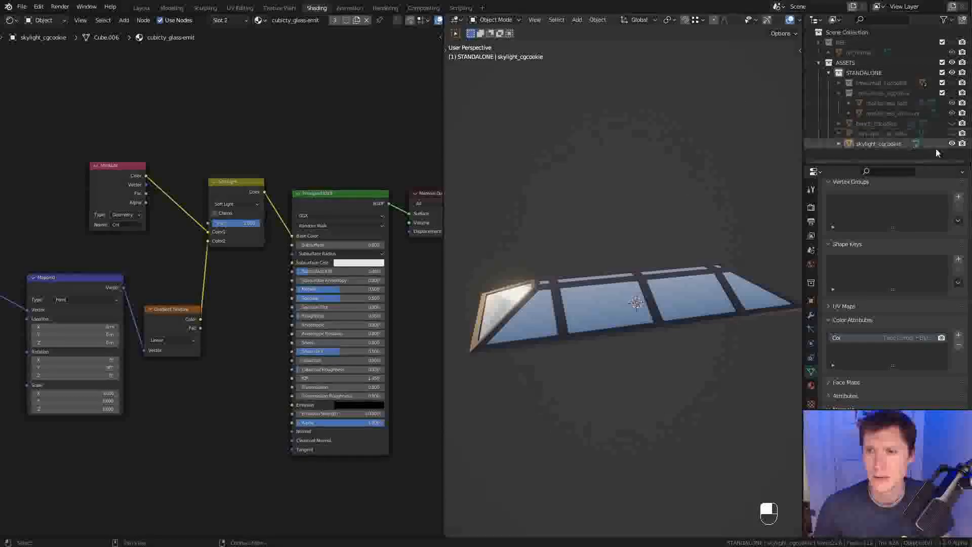
Hide the skylight, show the REF collection, and switch to the Modeling workspace
{"action": "left_click", "coordinate": [952, 144]}
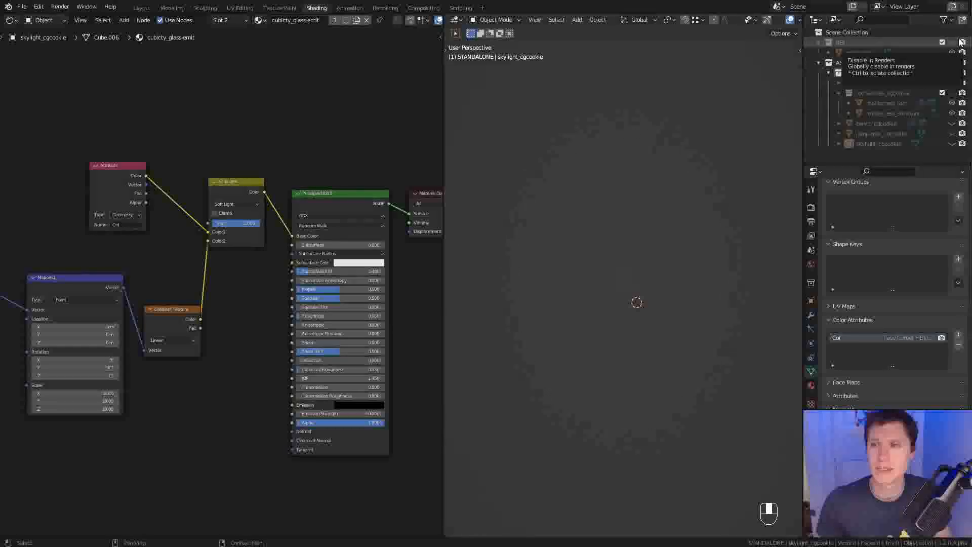
{"action": "left_click", "coordinate": [952, 42]}
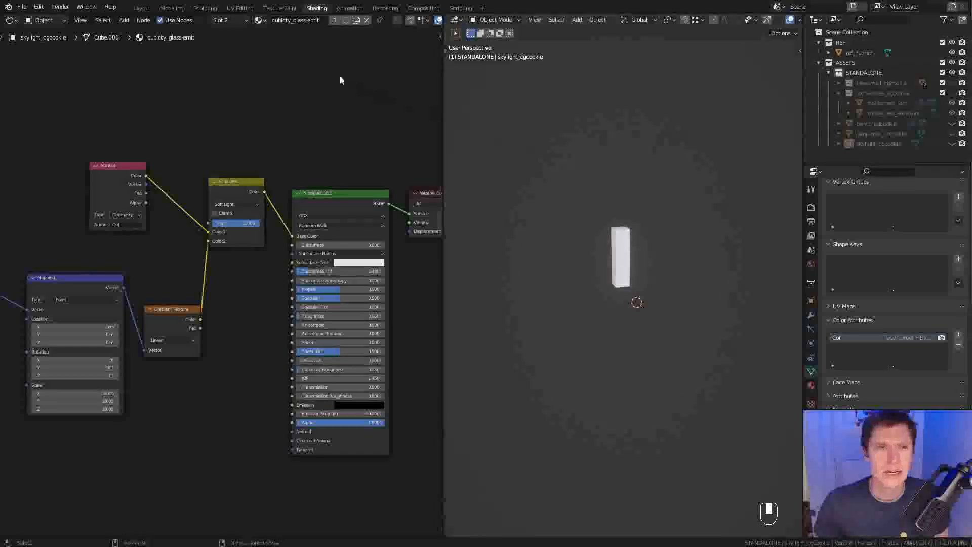
{"action": "left_click", "coordinate": [171, 8]}
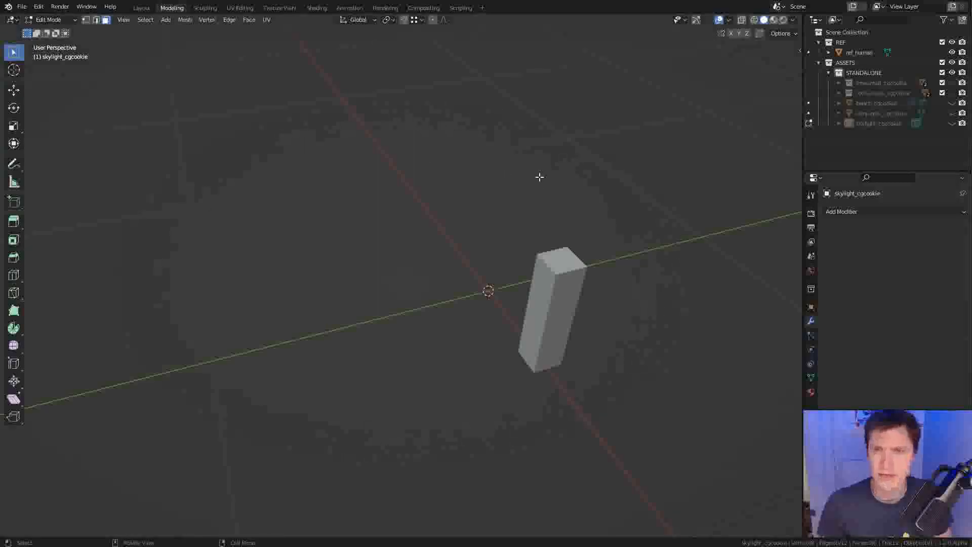
Restart the Screencast Keys display and leave the skylight's Edit Mode for Object Mode
{"action": "key", "text": "n"}
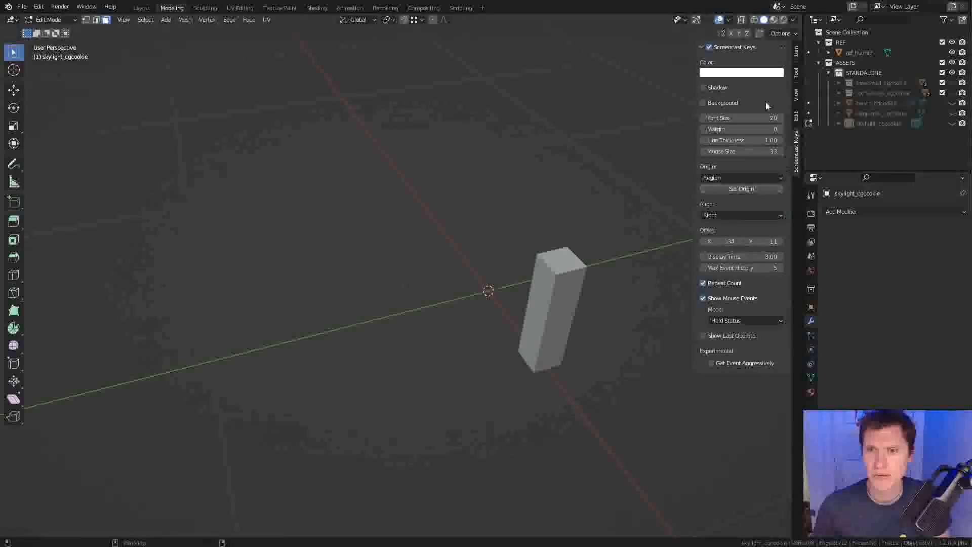
{"action": "left_click", "coordinate": [708, 47]}
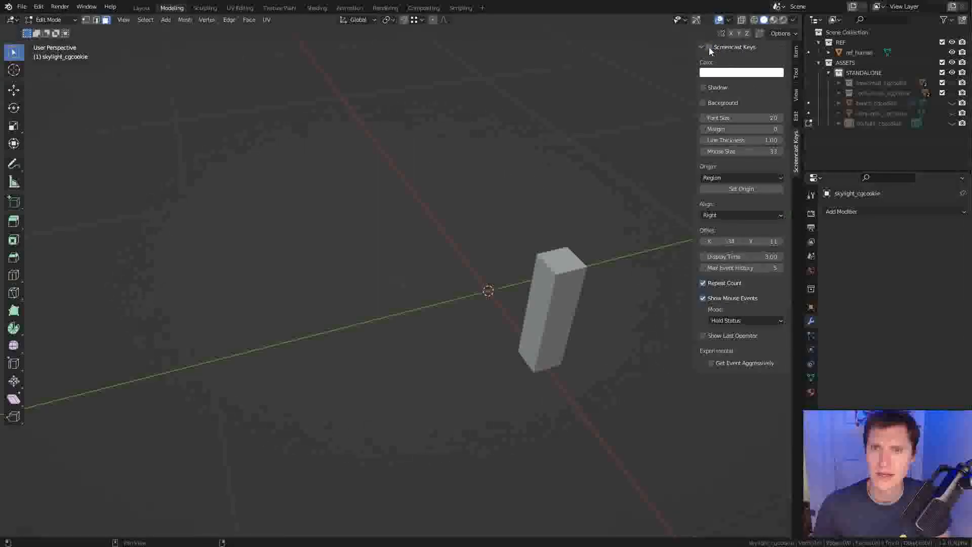
{"action": "key", "text": "n"}
{"action": "key", "text": "Tab"}
{"action": "key", "text": "Tab"}
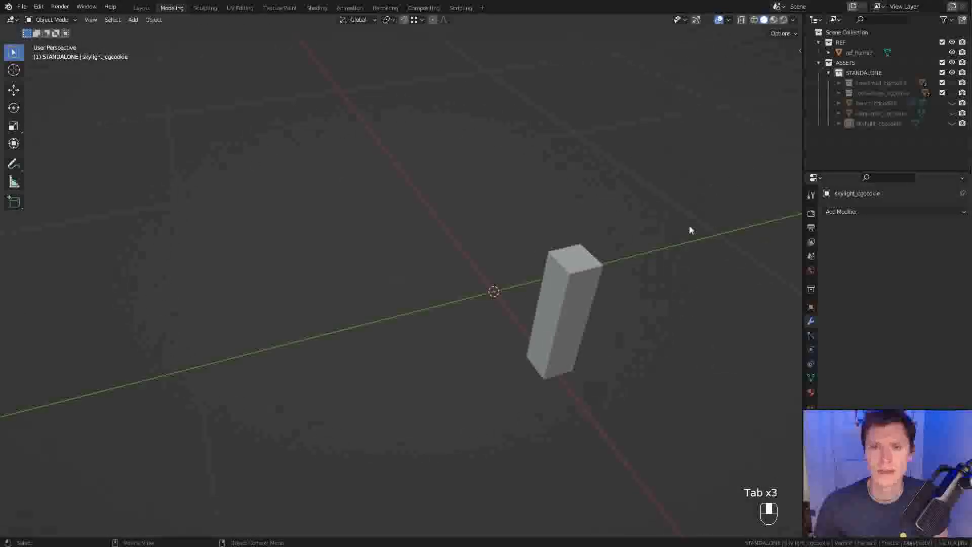
Duplicate the ref_human block and clear the copy's location so it sits at the world origin
{"action": "left_click", "coordinate": [576, 264]}
{"action": "middle_click_drag", "start_coordinate": [745, 138], "coordinate": [352, 272]}
{"action": "key", "text": "shift+d"}
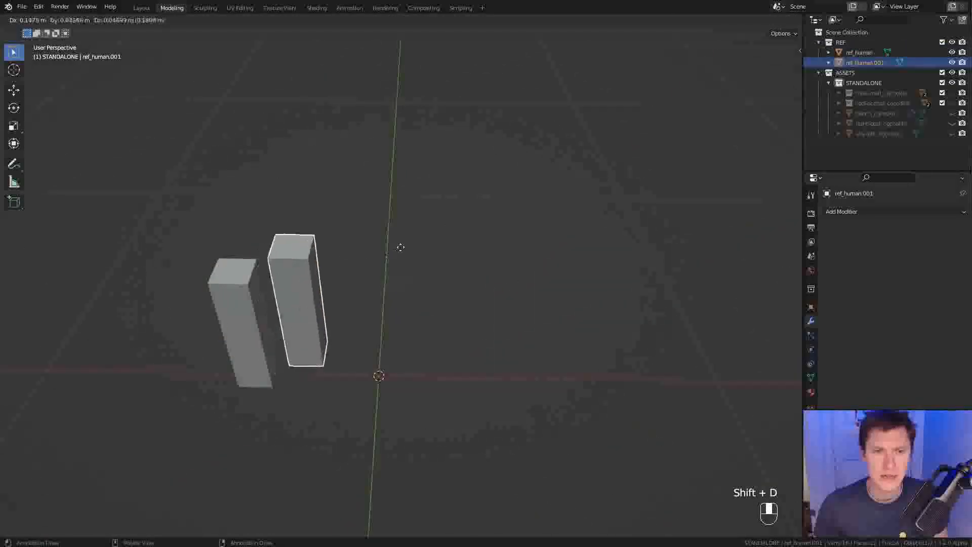
{"action": "right_click", "coordinate": [402, 246]}
{"action": "key", "text": "alt+g"}
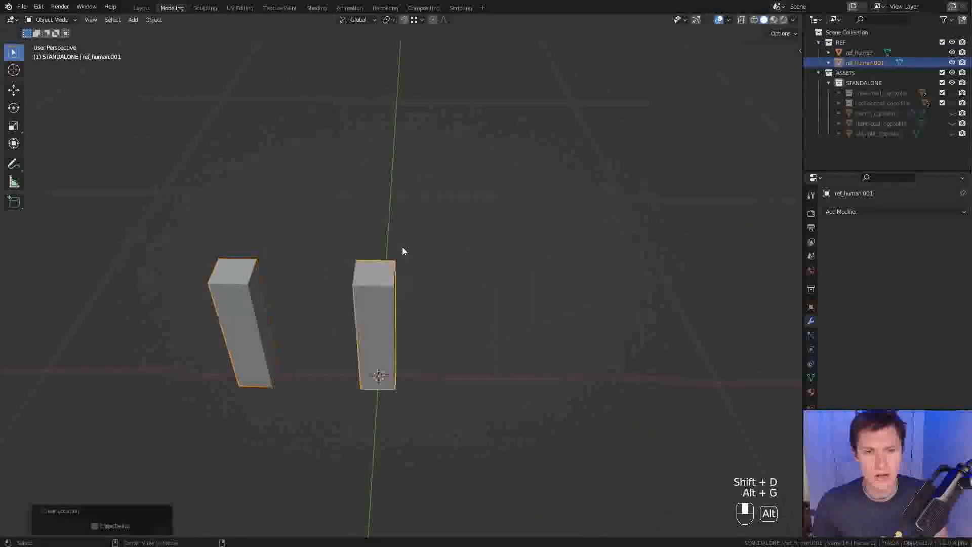
Rename the duplicated block water-tower_cgcookie and move it into the STANDALONE collection
{"action": "middle_click_drag", "start_coordinate": [518, 262], "coordinate": [731, 126]}
{"action": "double_click", "coordinate": [865, 62]}
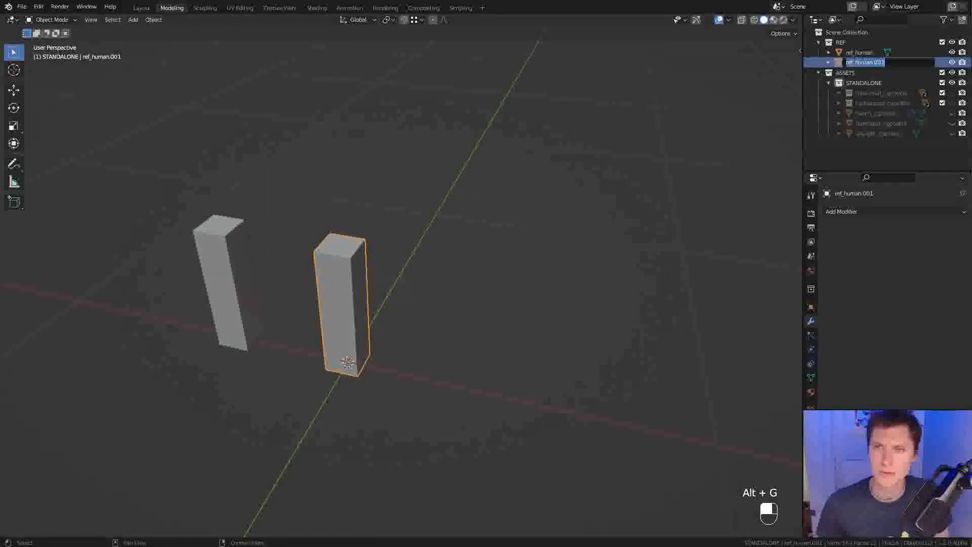
{"action": "type", "text": "water"}
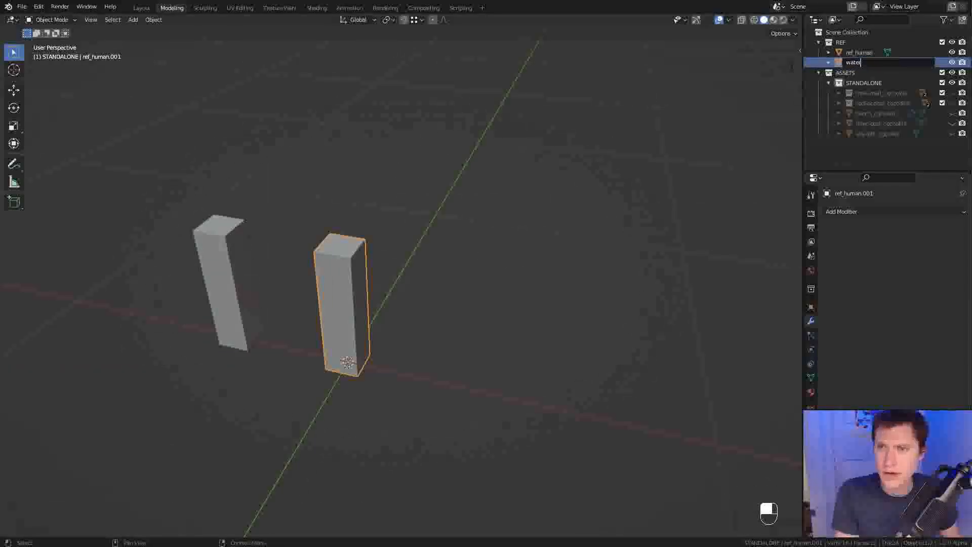
{"action": "type", "text": "-twoe"}
{"action": "key", "text": "BackSpace"}
{"action": "key", "text": "BackSpace"}
{"action": "type", "text": "ower_cgcookie"}
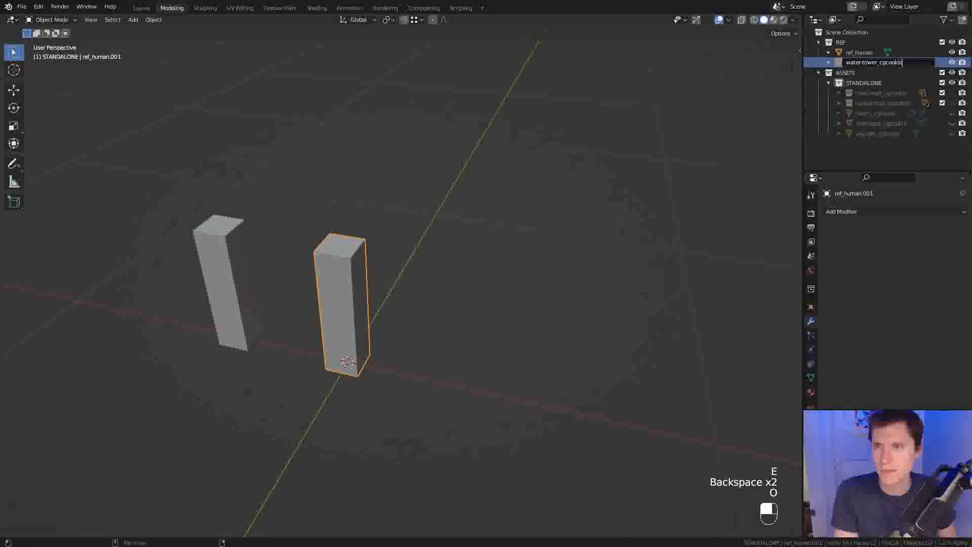
{"action": "key", "text": "Return"}
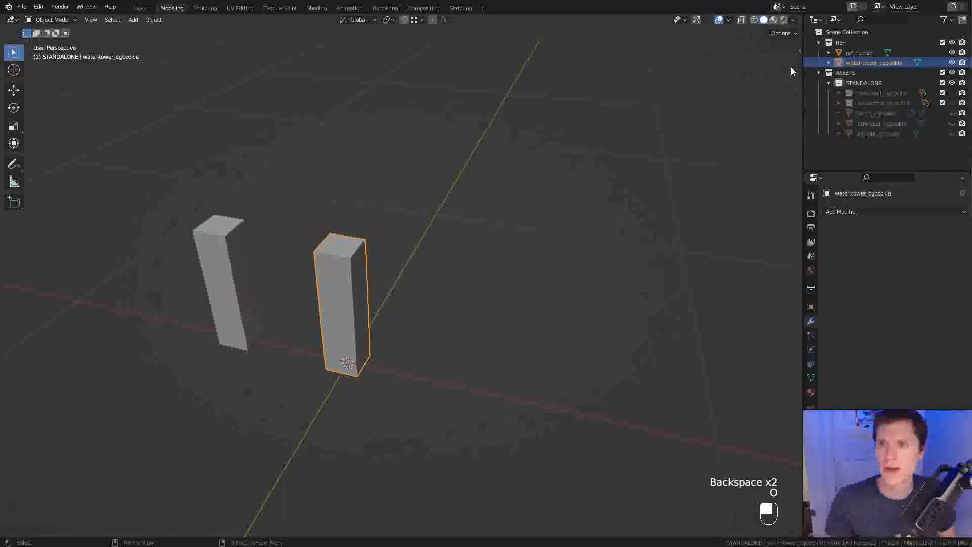
{"action": "left_click_drag", "start_coordinate": [858, 61], "coordinate": [864, 83]}
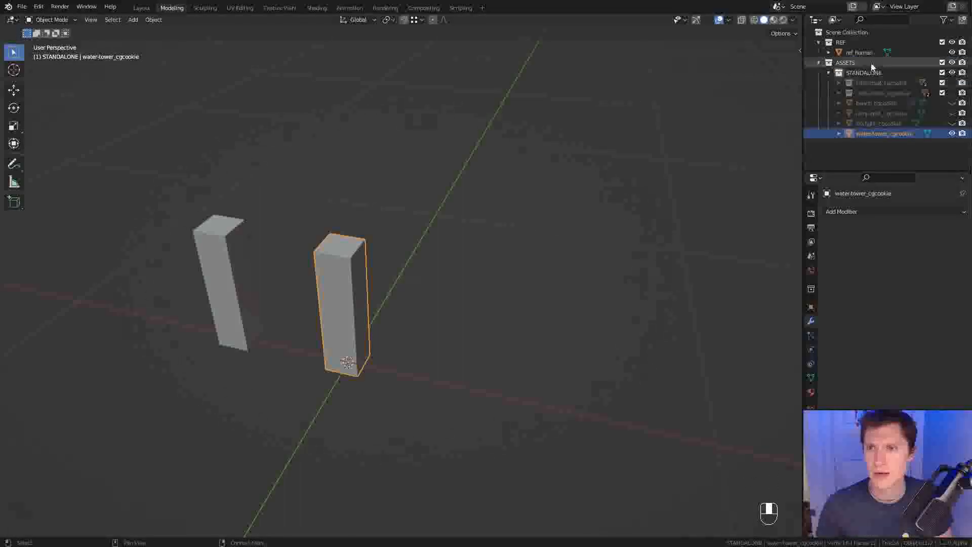
Scale the water tower block up uniformly by about 1.553, and widen it by about 5.174 in X and Y only
{"action": "middle_click_drag", "start_coordinate": [597, 211], "coordinate": [500, 228], "text": "ctrl"}
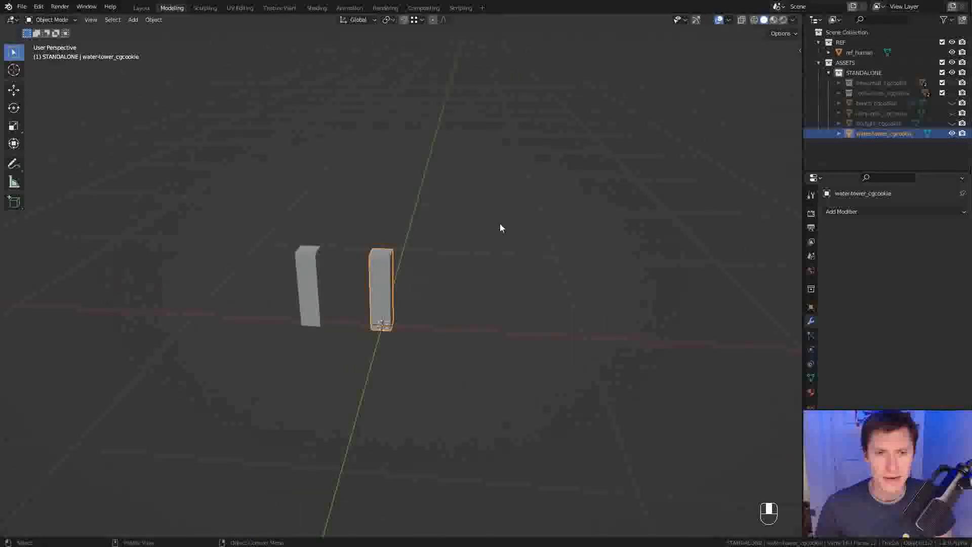
{"action": "key", "text": "s"}
{"action": "left_click", "coordinate": [518, 218]}
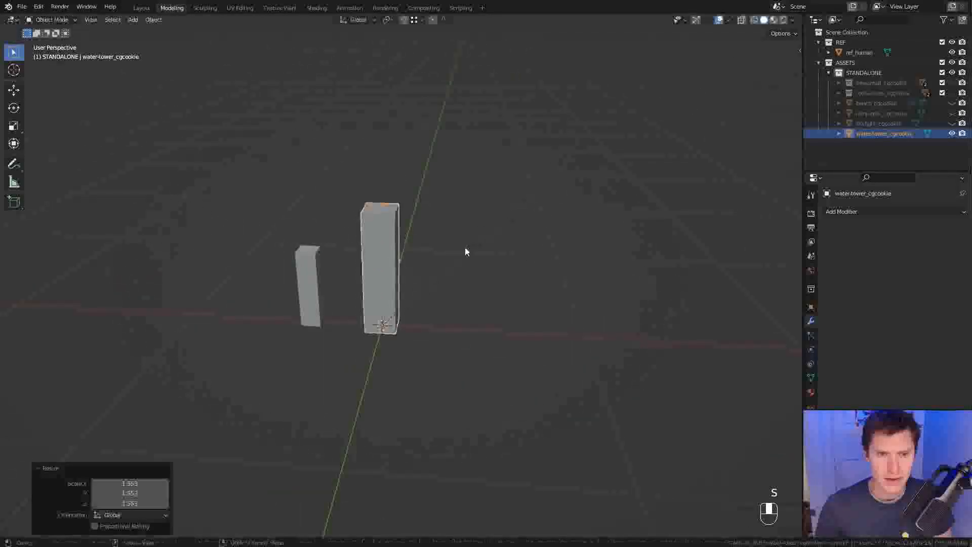
{"action": "key", "text": "s"}
{"action": "key", "text": "shift+z"}
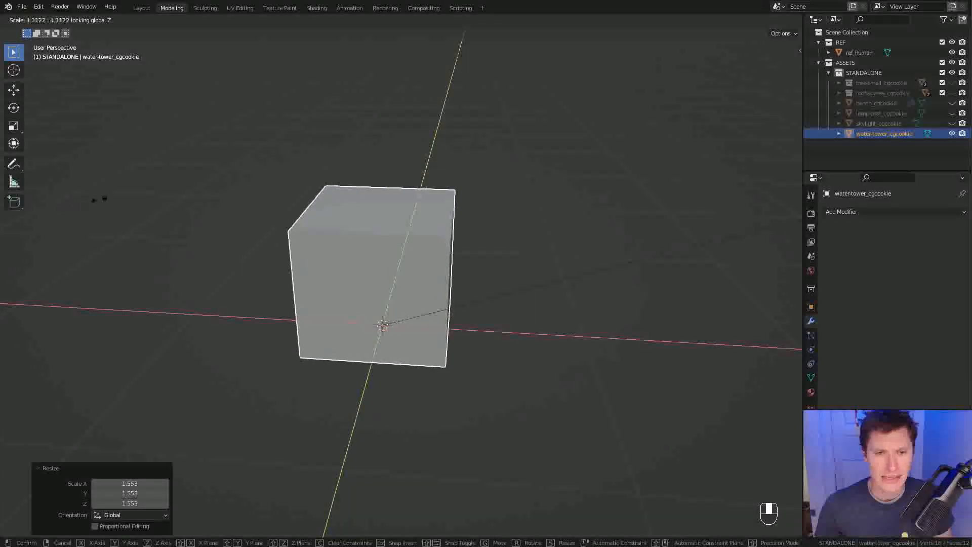
{"action": "left_click", "coordinate": [199, 166]}
{"action": "middle_click_drag", "start_coordinate": [384, 157], "coordinate": [449, 182], "text": "ctrl"}
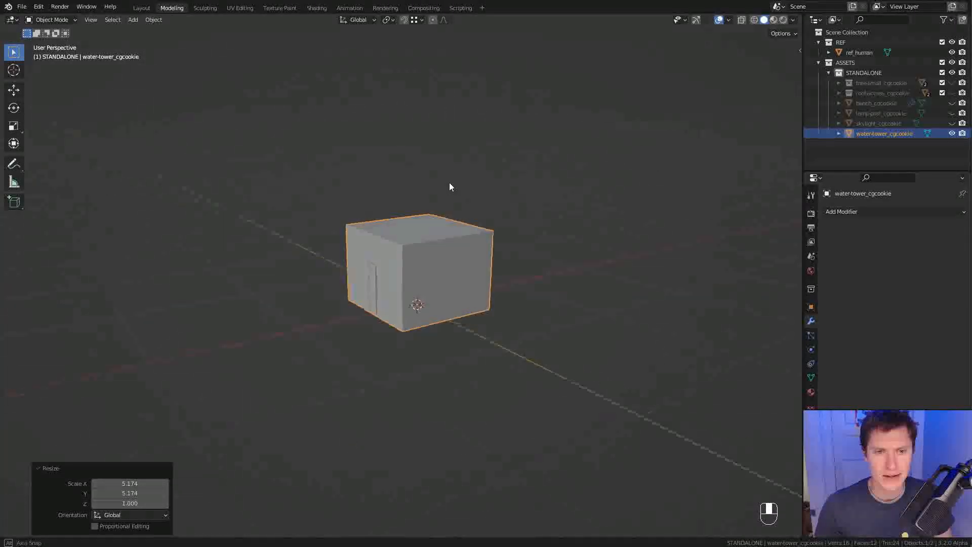
Move the ref_human block along the X axis until it stands outside the water tower block
{"action": "left_click", "coordinate": [373, 273]}
{"action": "key", "text": "g"}
{"action": "middle_click", "coordinate": [399, 272]}
{"action": "left_click", "coordinate": [379, 274]}
Enlarge the water tower block uniformly, and stretch it along Z by about 1.207
{"action": "left_click", "coordinate": [437, 253]}
{"action": "key", "text": "s"}
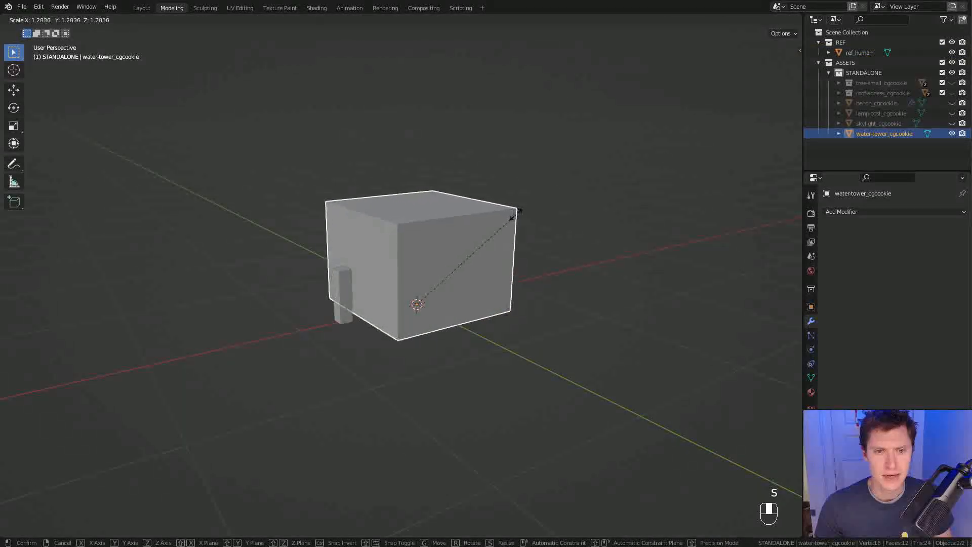
{"action": "left_click", "coordinate": [508, 212]}
{"action": "key", "text": "s"}
{"action": "middle_click", "coordinate": [562, 192]}
{"action": "left_click", "coordinate": [573, 171]}
Apply the scale of the water-tower_cgcookie object
{"action": "scroll", "coordinate": [562, 152], "scroll_direction": "down", "scroll_amount": 2}
{"action": "middle_click_drag", "start_coordinate": [557, 144], "coordinate": [501, 187]}
{"action": "middle_click_drag", "start_coordinate": [501, 182], "coordinate": [461, 208]}
{"action": "key", "text": "ctrl+a"}
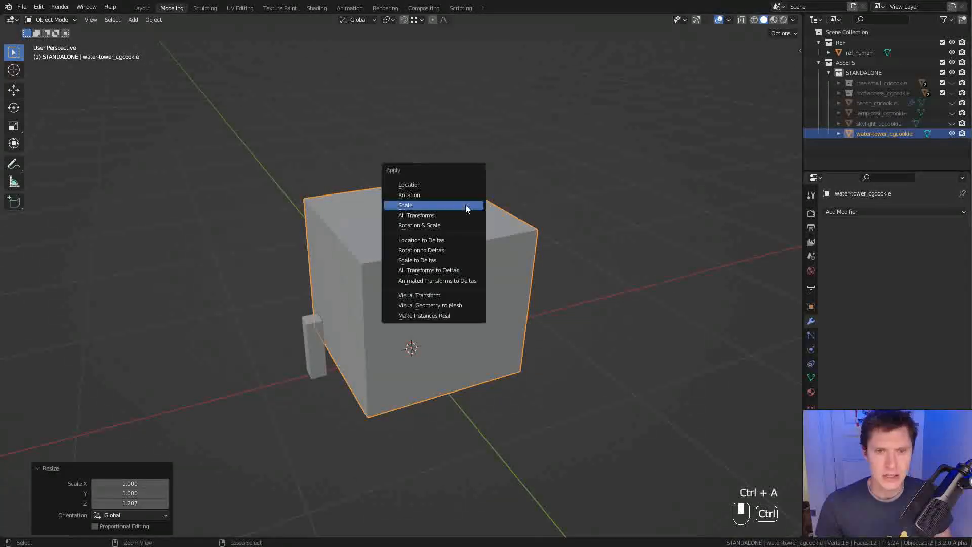
{"action": "left_click", "coordinate": [411, 206]}
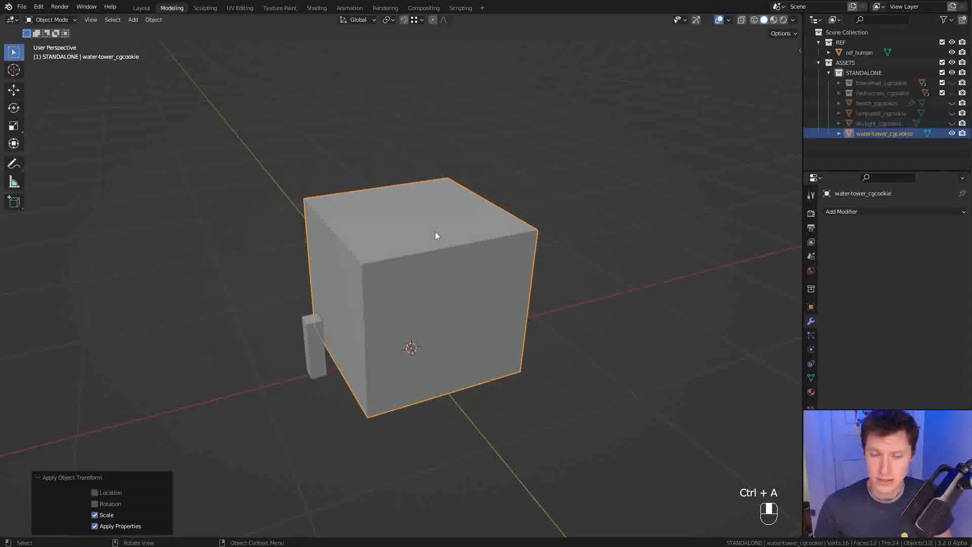
Bevel the four vertical edges of the water tower block with a width of about 0.096 m and one segment
{"action": "key", "text": "Tab"}
{"action": "key", "text": "2"}
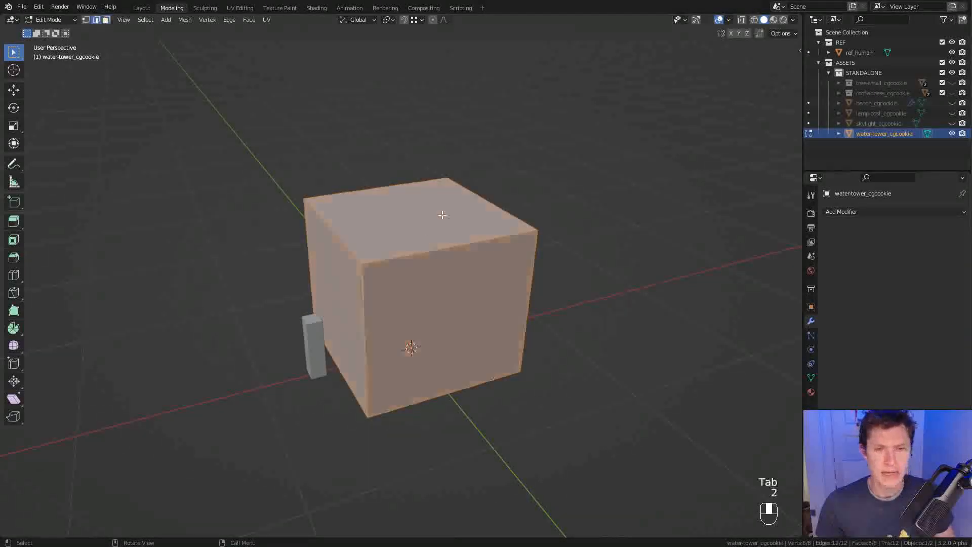
{"action": "left_click", "coordinate": [366, 295]}
{"action": "left_click", "coordinate": [528, 265], "text": "shift"}
{"action": "left_click", "coordinate": [308, 229], "text": "shift"}
{"action": "mouse_move", "coordinate": [521, 234]}
{"action": "middle_mouse_down"}
{"action": "mouse_move", "coordinate": [433, 227]}
{"action": "mouse_move", "coordinate": [508, 234]}
{"action": "middle_mouse_up"}
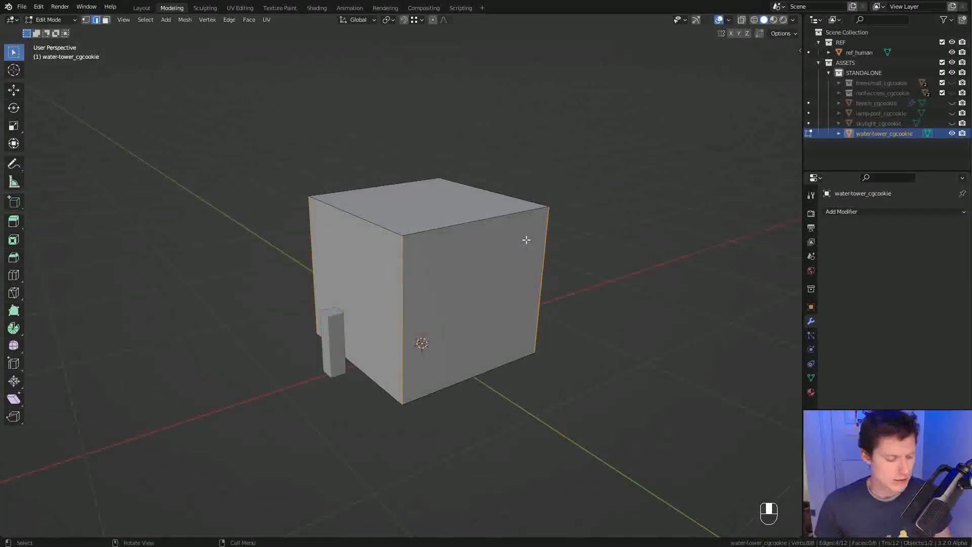
{"action": "key", "text": "ctrl+b"}
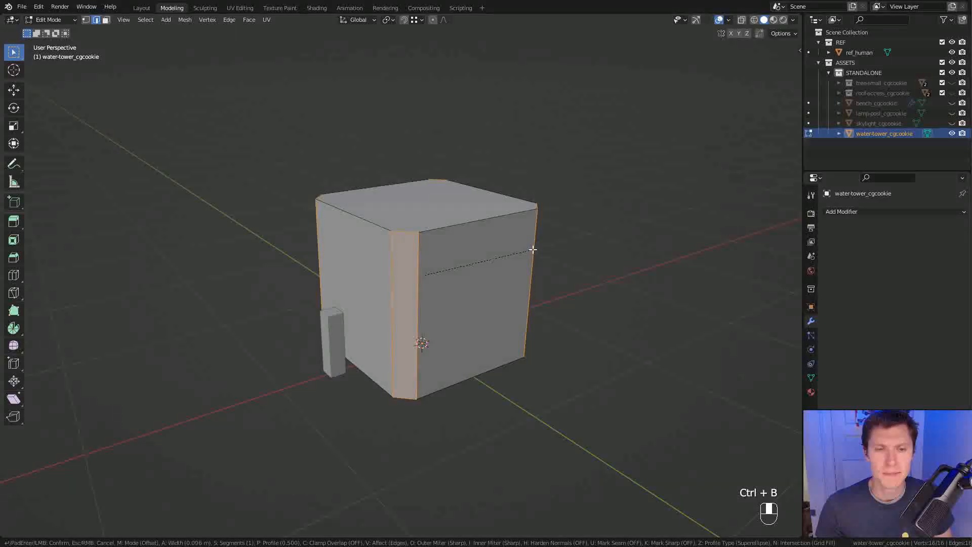
{"action": "left_click", "coordinate": [532, 249]}
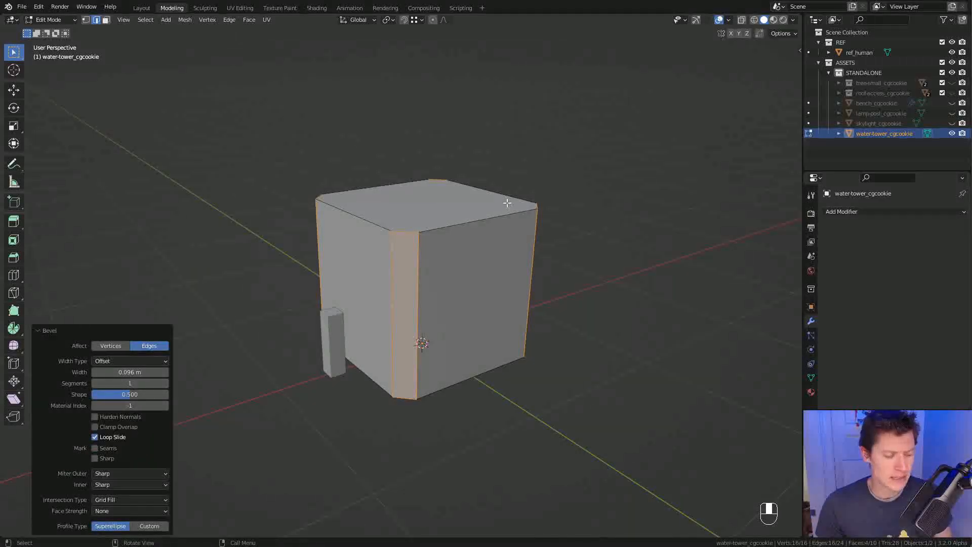
Scale down the block's top face to taper the water tower, refining it with a second scale of about 0.939
{"action": "key", "text": "3"}
{"action": "left_click", "coordinate": [419, 201]}
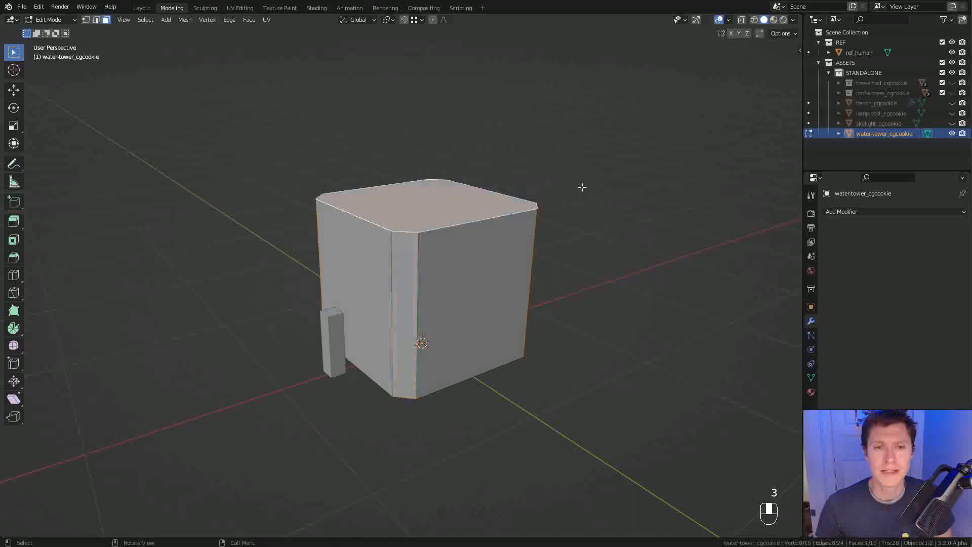
{"action": "middle_click_drag", "start_coordinate": [665, 172], "coordinate": [569, 213]}
{"action": "key", "text": "s"}
{"action": "left_click", "coordinate": [615, 182]}
{"action": "key", "text": "s"}
{"action": "left_click", "coordinate": [561, 184]}
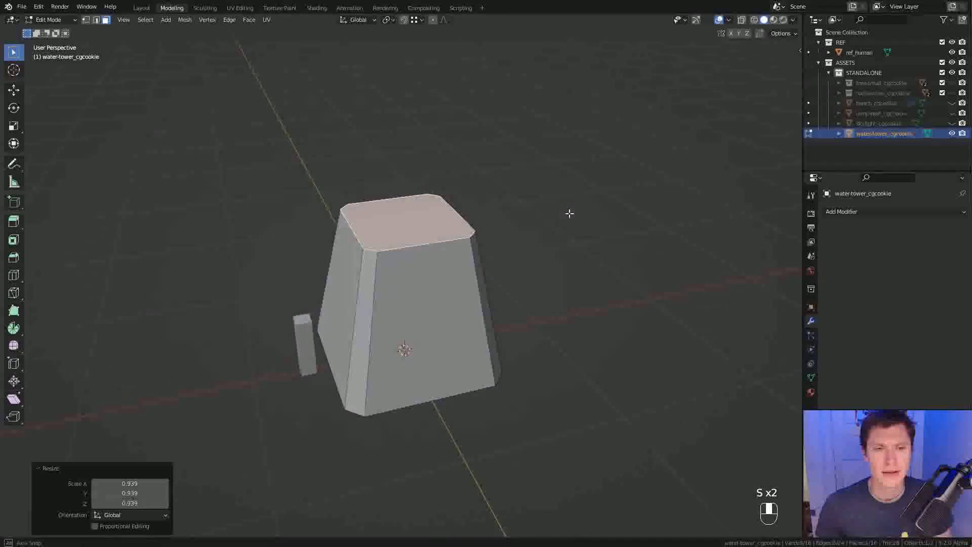
Scale the entire water tower block horizontally, keeping its Z height locked
{"action": "key", "text": "a"}
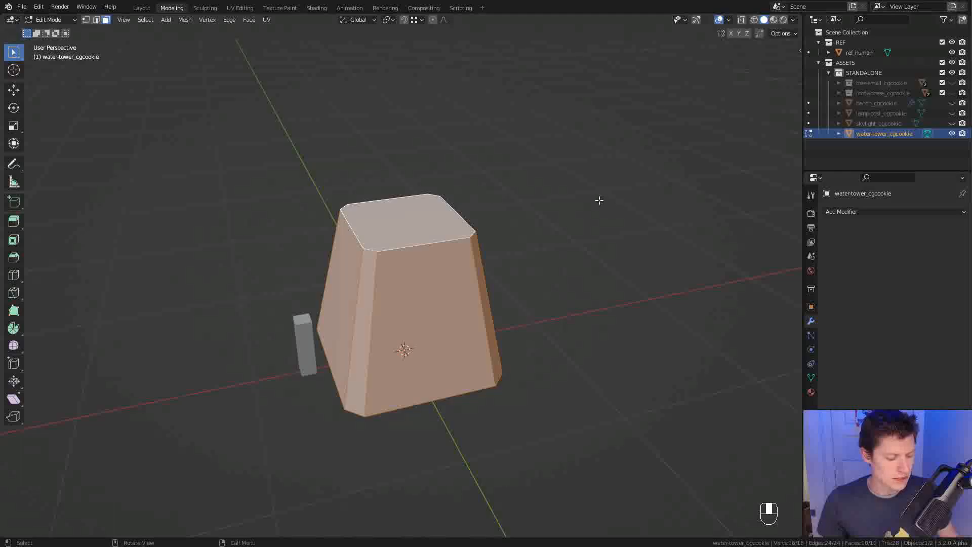
{"action": "key", "text": "s"}
{"action": "key", "text": "shift+z"}
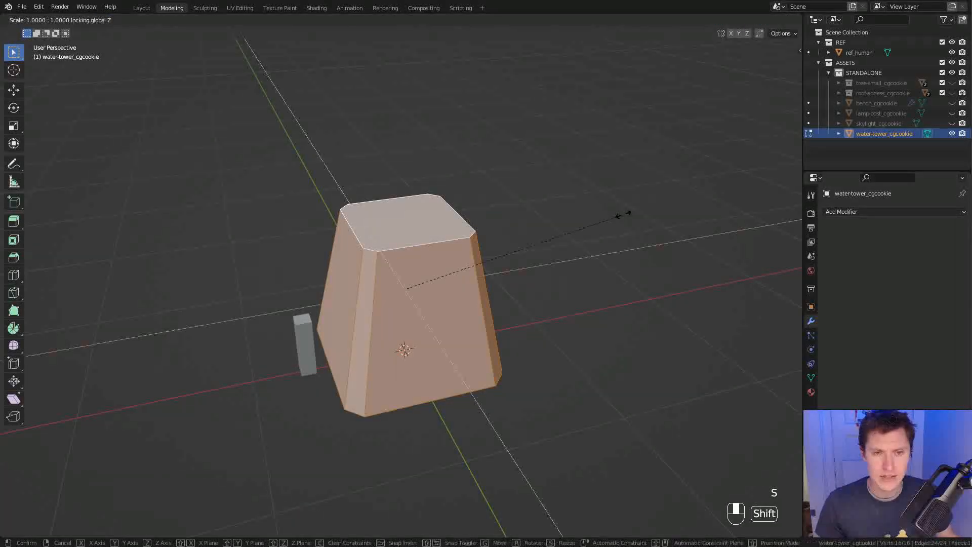
{"action": "left_click", "coordinate": [149, 162]}
Duplicate the block's top face in place and scale the copy up by about 1.211
{"action": "middle_click_drag", "start_coordinate": [406, 228], "coordinate": [445, 213]}
{"action": "left_click", "coordinate": [428, 210]}
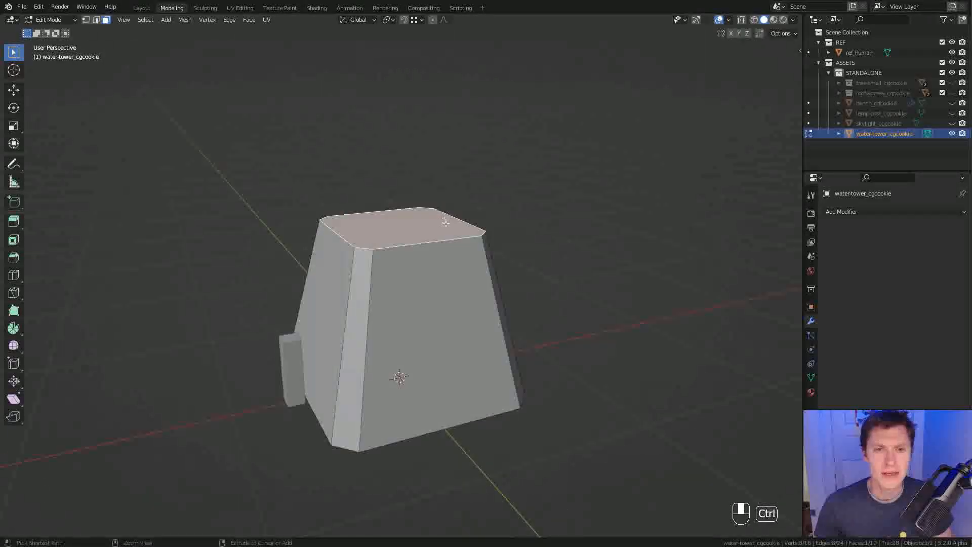
{"action": "key", "text": "shift+d"}
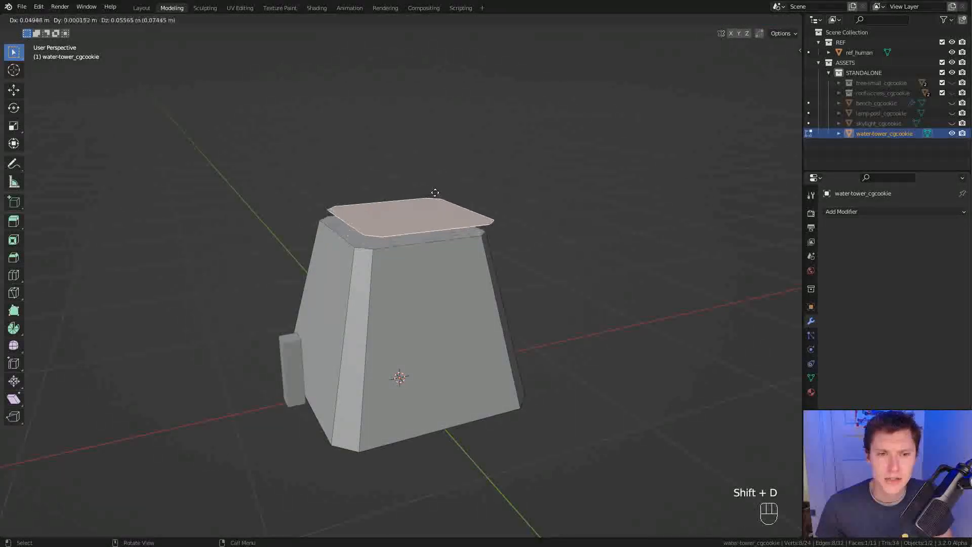
{"action": "right_click", "coordinate": [459, 187]}
{"action": "mouse_move", "coordinate": [482, 183]}
{"action": "middle_mouse_down"}
{"action": "mouse_move", "coordinate": [490, 181]}
{"action": "mouse_move", "coordinate": [478, 181]}
{"action": "middle_mouse_up"}
{"action": "key", "text": "s"}
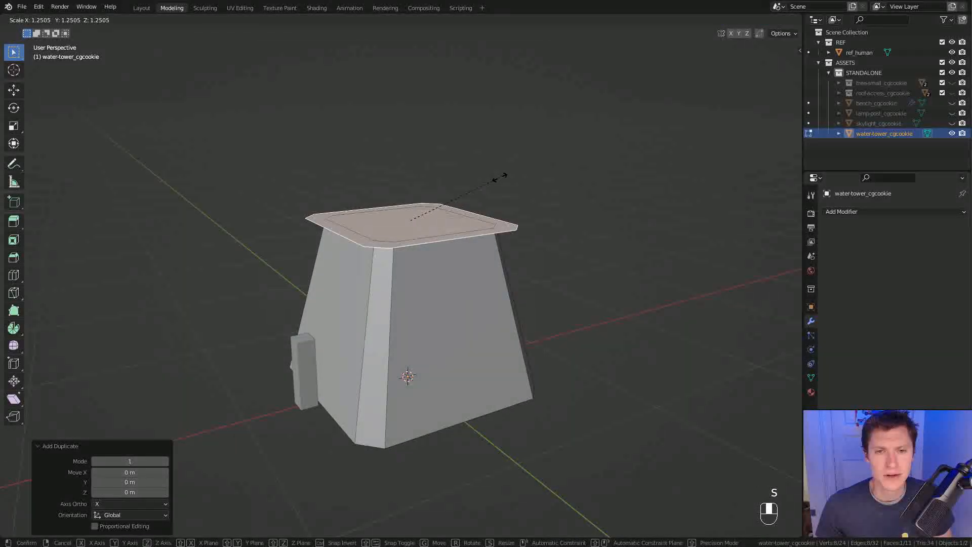
{"action": "left_click", "coordinate": [497, 178]}
Extrude the enlarged top face upward about 0.06 m to form a platform slab
{"action": "key", "text": "e"}
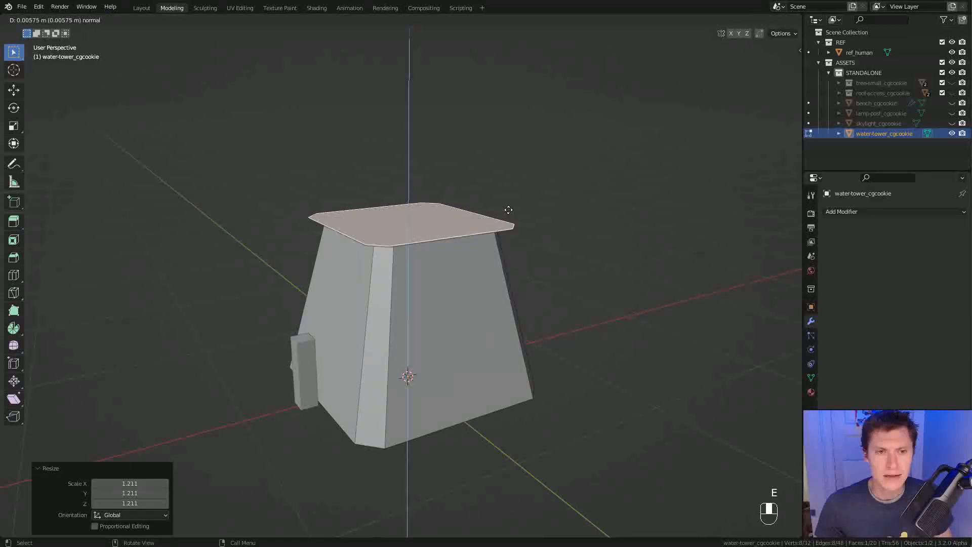
{"action": "left_click", "coordinate": [509, 201]}
{"action": "scroll", "coordinate": [496, 174], "scroll_direction": "down", "scroll_amount": 2}
{"action": "middle_click_drag", "start_coordinate": [509, 200], "coordinate": [454, 245]}
{"action": "scroll", "coordinate": [454, 245], "scroll_direction": "up", "scroll_amount": 2}
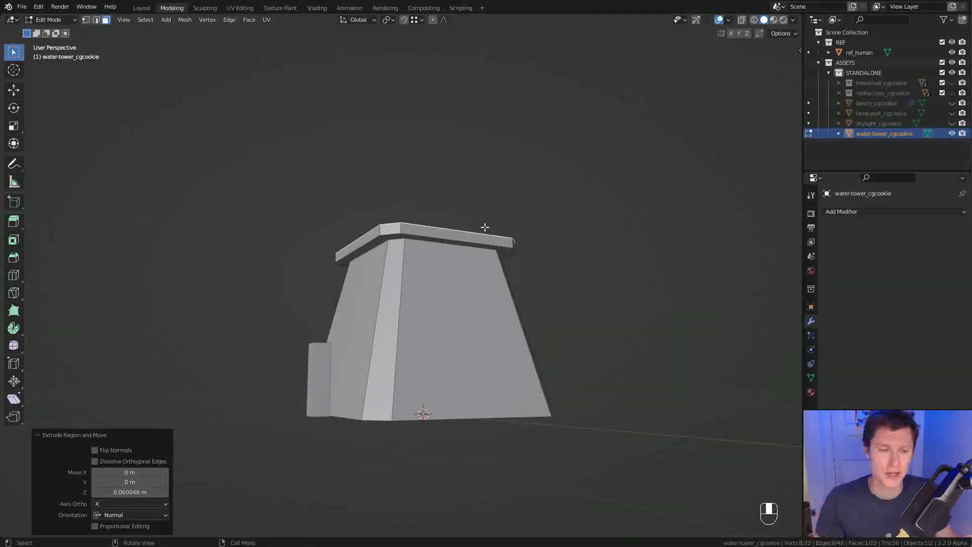
{"action": "middle_click_drag", "start_coordinate": [508, 221], "coordinate": [488, 244]}
{"action": "left_click", "coordinate": [458, 341]}
{"action": "middle_click_drag", "start_coordinate": [385, 299], "coordinate": [457, 307]}
{"action": "left_click", "coordinate": [412, 316], "text": "shift"}
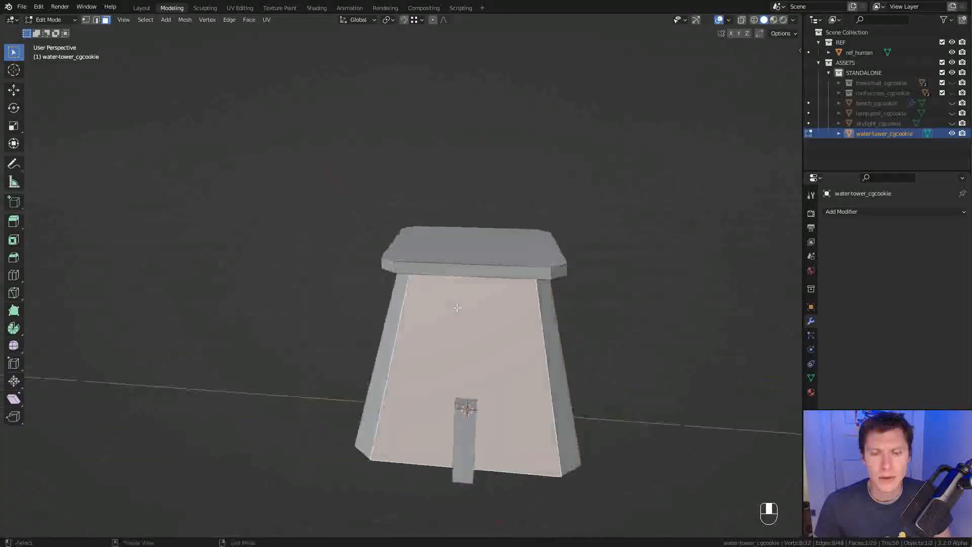
{"action": "middle_click_drag", "start_coordinate": [550, 289], "coordinate": [492, 321]}
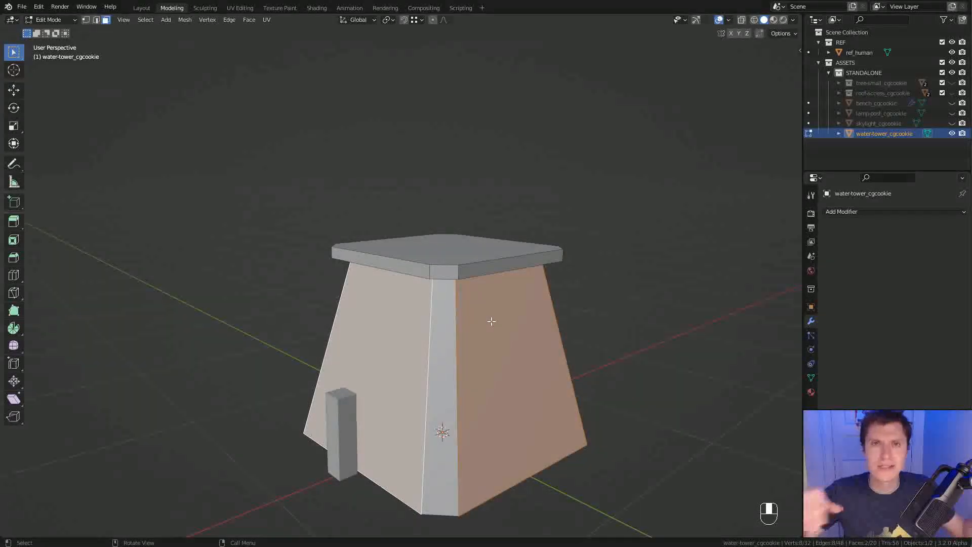
{"action": "middle_click_drag", "start_coordinate": [514, 330], "coordinate": [470, 328]}
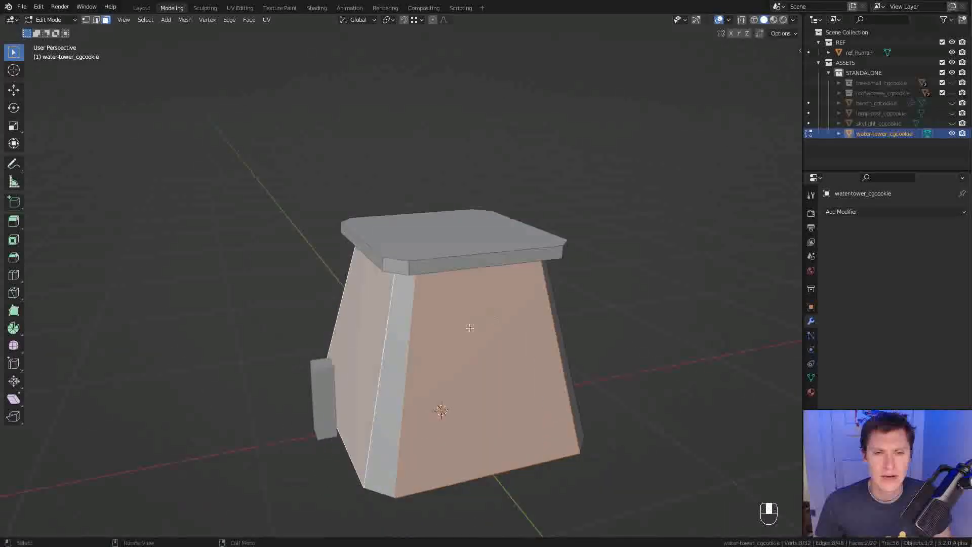
{"action": "key", "text": "alt+a"}
Select the four narrow bevelled corner faces of the tapered block and duplicate them in place
{"action": "middle_click_drag", "start_coordinate": [560, 297], "coordinate": [387, 271]}
{"action": "left_click", "coordinate": [406, 297], "text": "shift"}
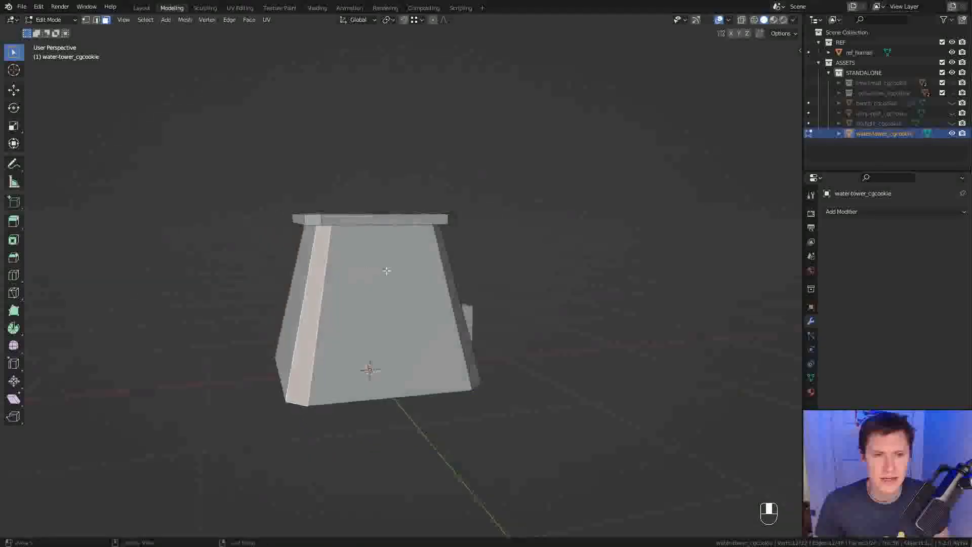
{"action": "left_click", "coordinate": [448, 260], "text": "shift"}
{"action": "middle_click_drag", "start_coordinate": [439, 290], "coordinate": [437, 269], "text": "ctrl"}
{"action": "key", "text": "shift+d"}
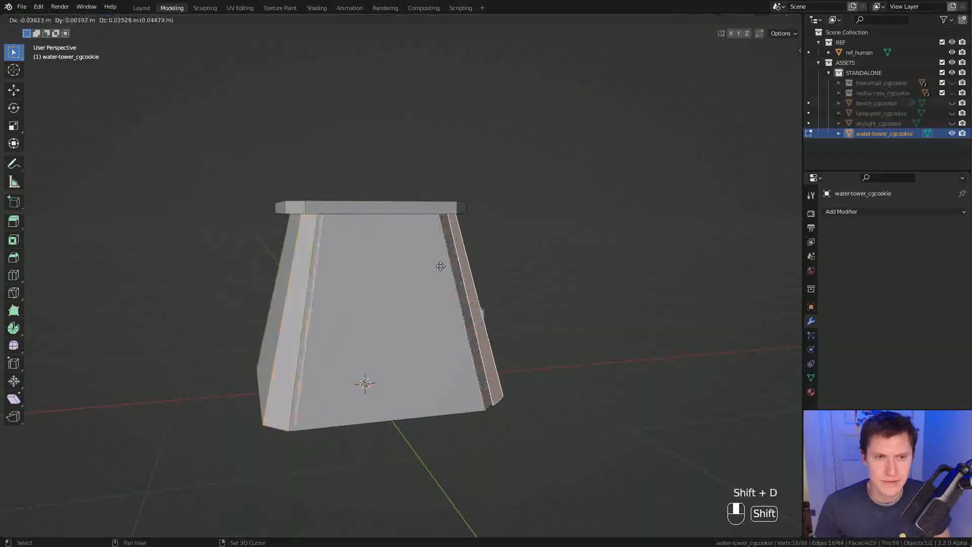
{"action": "right_click", "coordinate": [441, 265]}
Extrude the duplicated corner faces and fatten them outward by about 0.0386 m with Offset Even enabled to form the legs
{"action": "middle_click_drag", "start_coordinate": [468, 233], "coordinate": [476, 258], "text": "ctrl"}
{"action": "key", "text": "e"}
{"action": "right_click", "coordinate": [473, 251]}
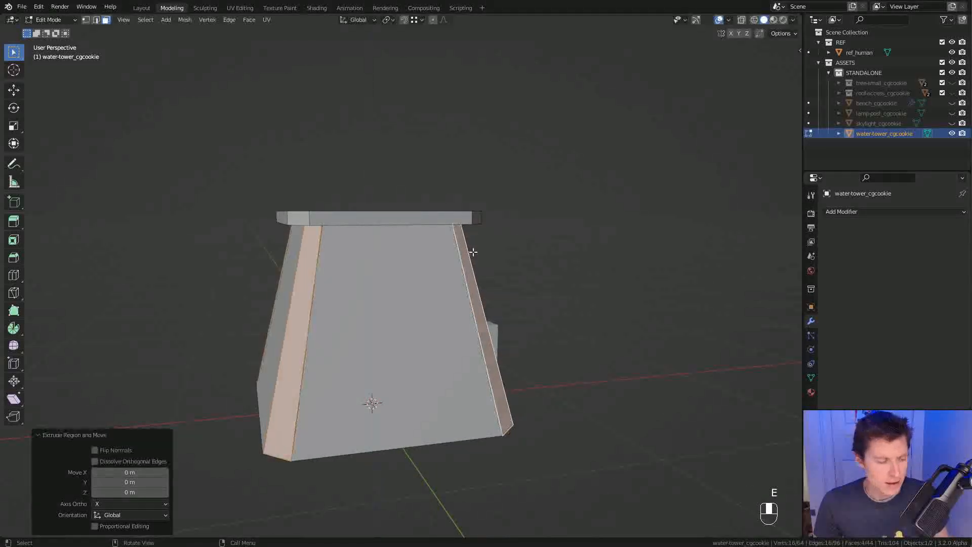
{"action": "middle_click_drag", "start_coordinate": [495, 226], "coordinate": [530, 247]}
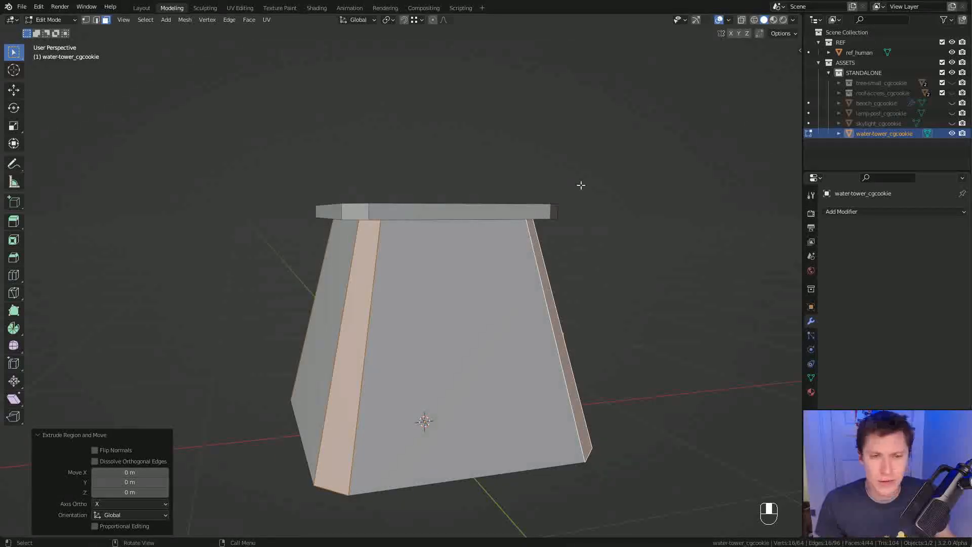
{"action": "key", "text": "alt+s"}
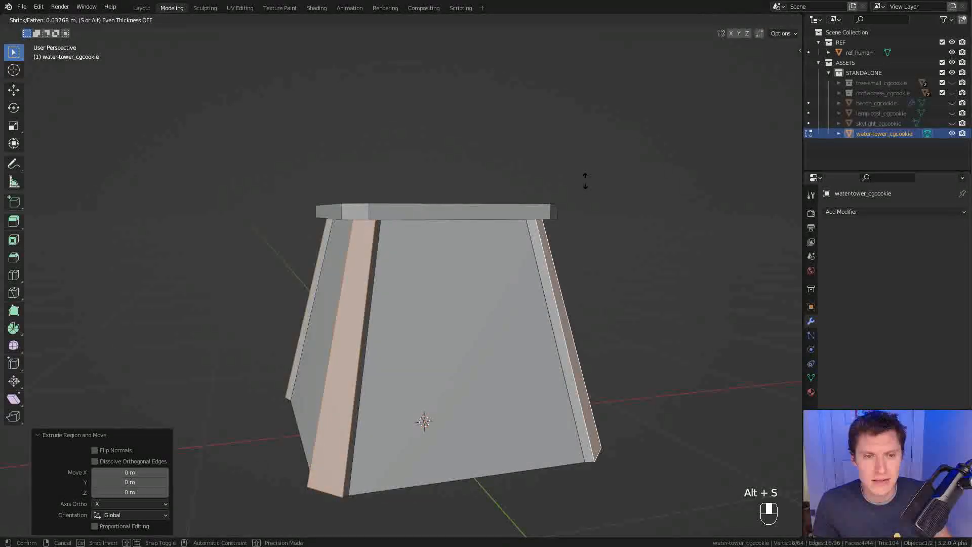
{"action": "left_click", "coordinate": [584, 181]}
{"action": "middle_click_drag", "start_coordinate": [567, 263], "coordinate": [559, 239]}
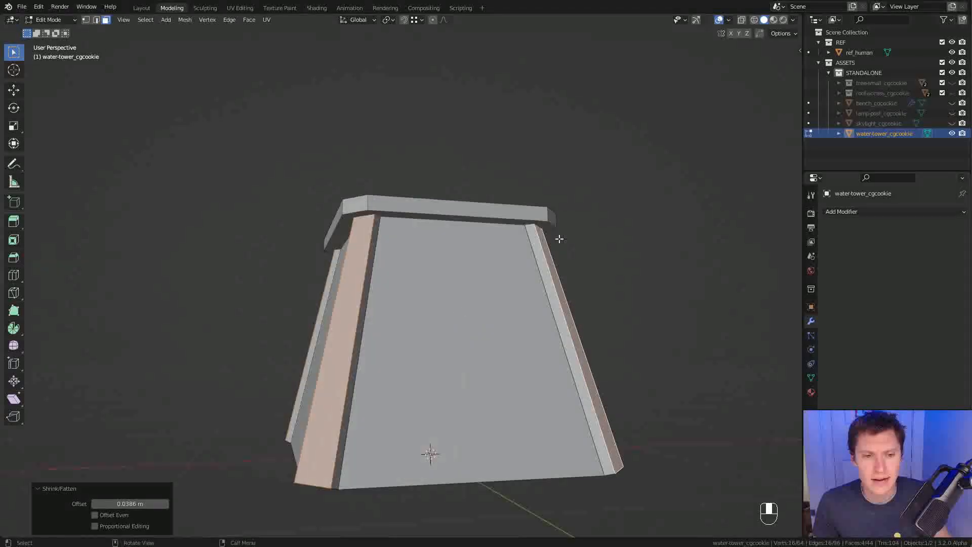
{"action": "left_click", "coordinate": [98, 515]}
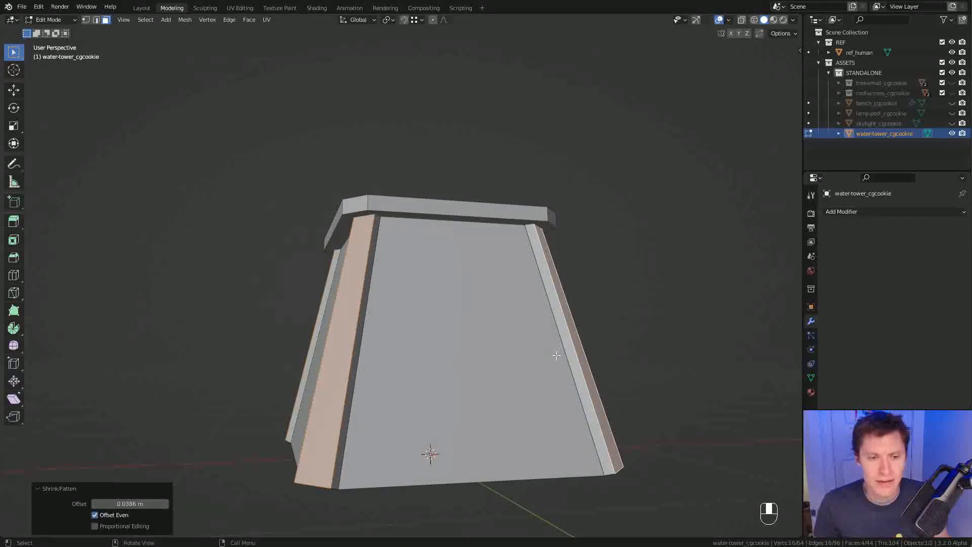
Flatten the outer bottom edges of the corner legs to the ground, scaling them to 0 along Z with the 3D cursor as pivot
{"action": "middle_click_drag", "start_coordinate": [614, 314], "coordinate": [595, 293]}
{"action": "key", "text": "KP_1"}
{"action": "scroll", "coordinate": [513, 440], "scroll_direction": "up", "scroll_amount": 2}
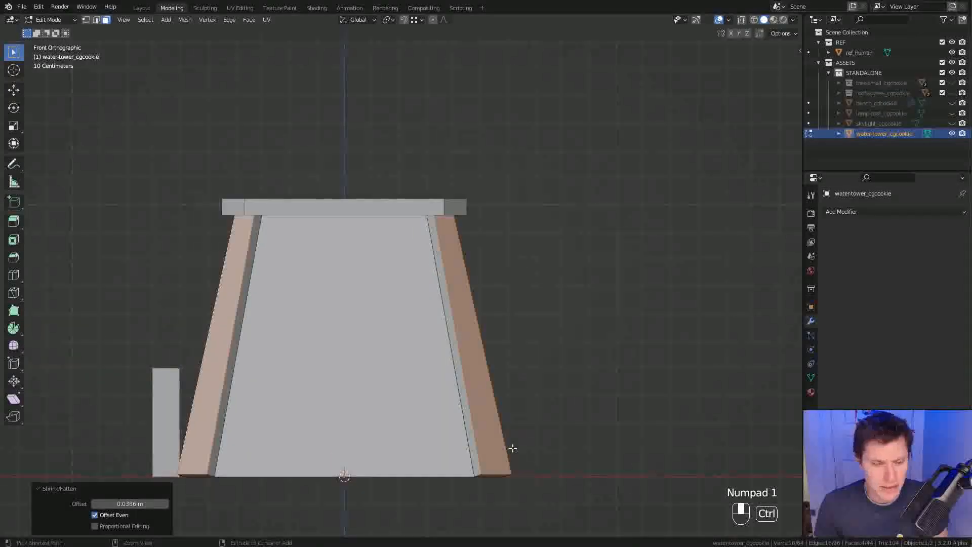
{"action": "key", "text": "2"}
{"action": "middle_click_drag", "start_coordinate": [504, 467], "coordinate": [501, 421], "text": "shift"}
{"action": "left_click", "coordinate": [493, 427]}
{"action": "left_click", "coordinate": [197, 429], "text": "shift"}
{"action": "key", "text": "ctrl+z"}
{"action": "key", "text": "ctrl+z"}
{"action": "middle_click_drag", "start_coordinate": [505, 400], "coordinate": [624, 428]}
{"action": "left_click", "coordinate": [388, 20]}
{"action": "left_click", "coordinate": [405, 52]}
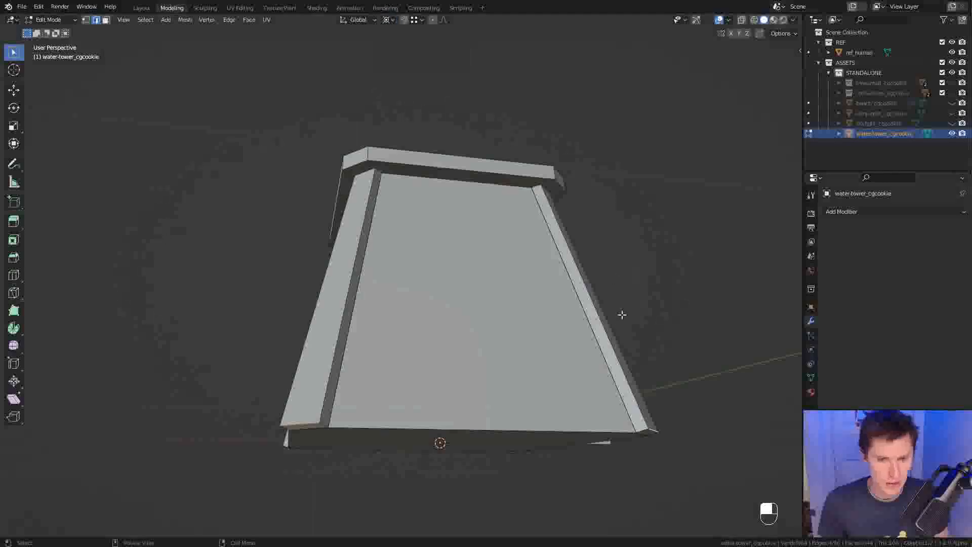
{"action": "key", "text": "s"}
{"action": "key", "text": "z"}
{"action": "key", "text": "0"}
{"action": "key", "text": "Return"}
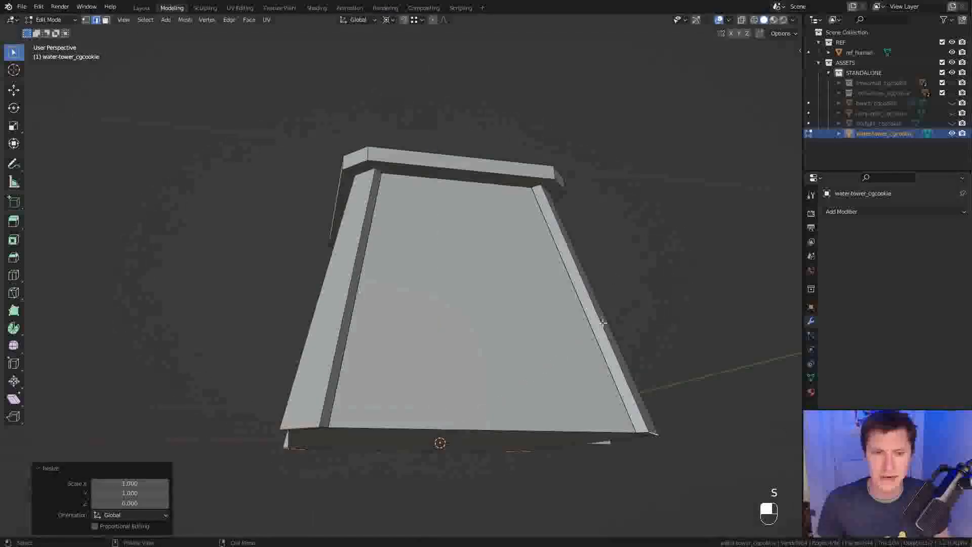
Select the whole inner tapered block and isolate it by hiding all the other geometry
{"action": "middle_click_drag", "start_coordinate": [550, 404], "coordinate": [522, 328]}
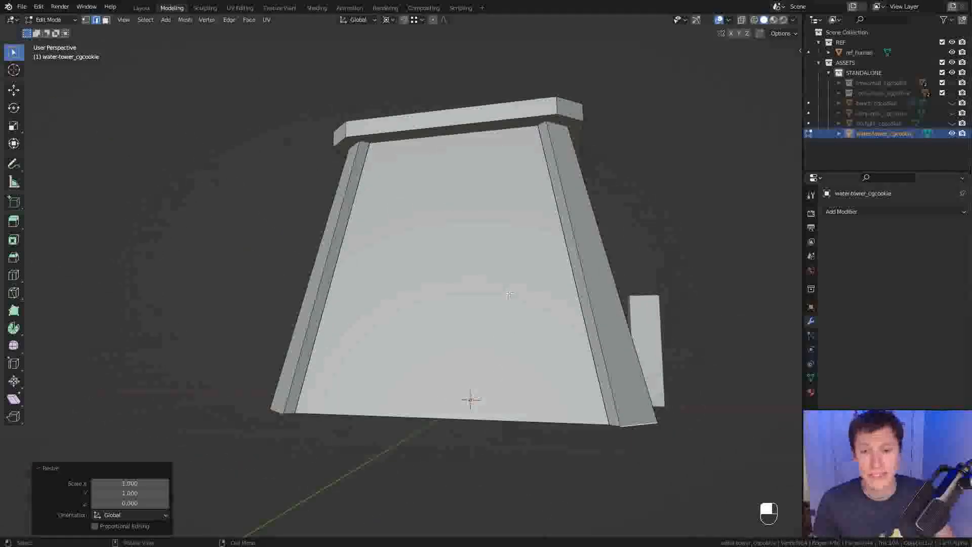
{"action": "key", "text": "3"}
{"action": "middle_click_drag", "start_coordinate": [525, 286], "coordinate": [505, 299]}
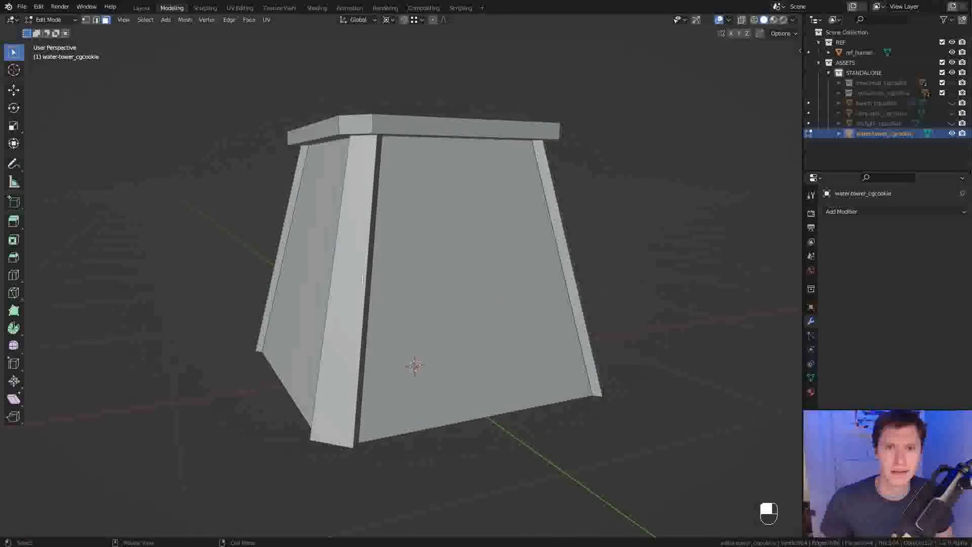
{"action": "scroll", "coordinate": [346, 274], "scroll_direction": "down", "scroll_amount": 2}
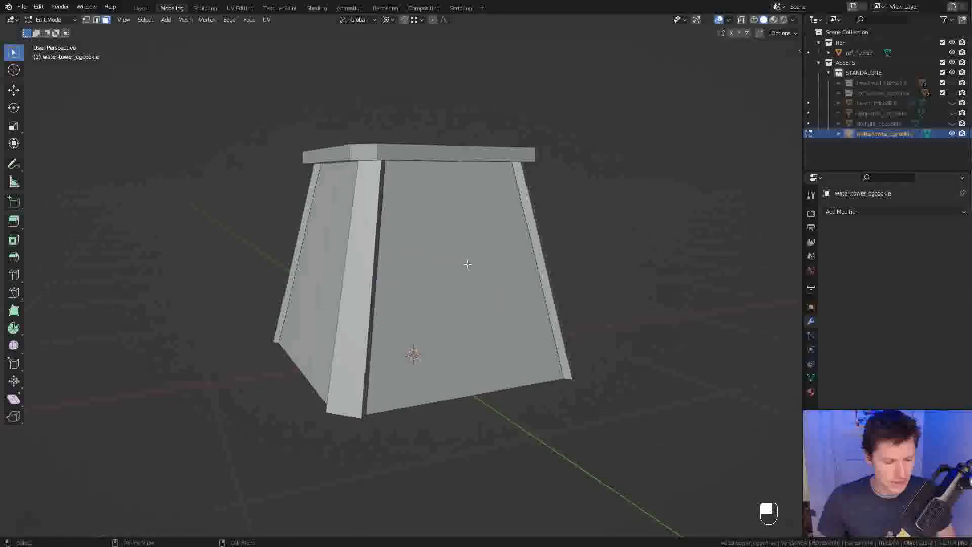
{"action": "key", "text": "l"}
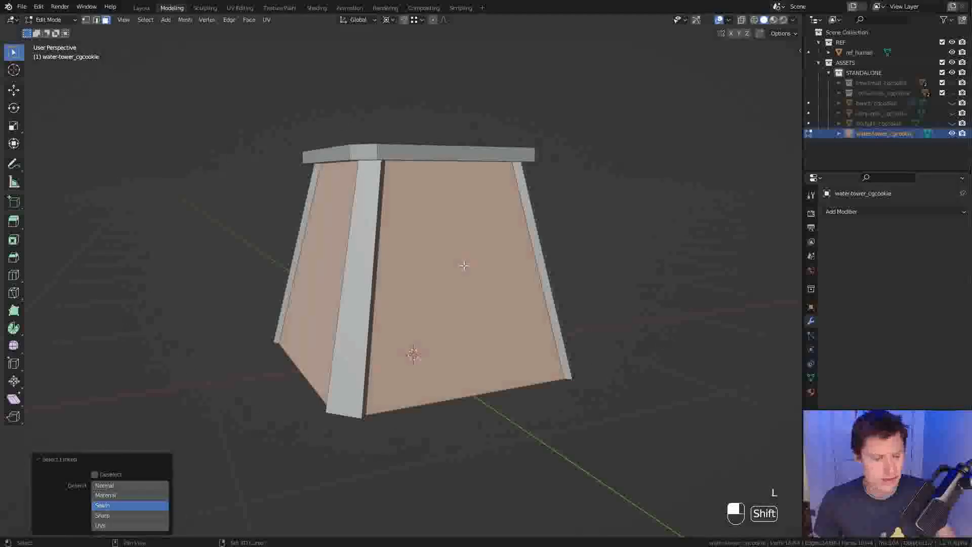
{"action": "key", "text": "ctrl+r"}
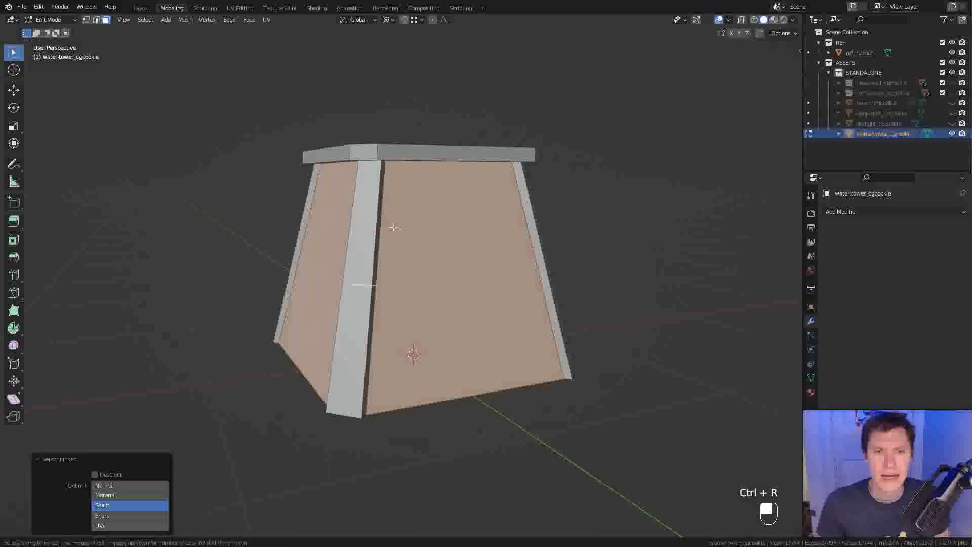
{"action": "right_click", "coordinate": [527, 258]}
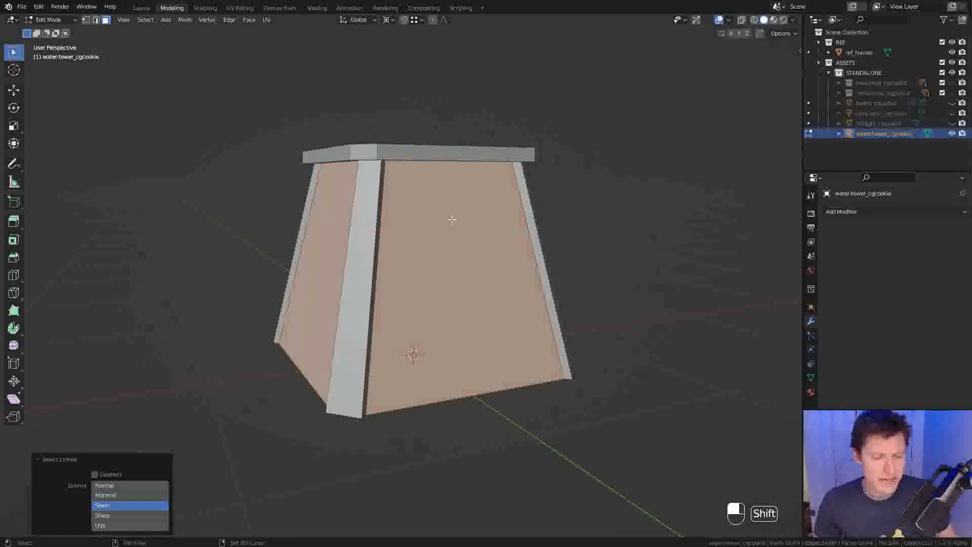
{"action": "key", "text": "shift+h"}
Add a centred horizontal loop cut around the block and bevel it about 0.06 m wide with one segment
{"action": "key", "text": "ctrl+r"}
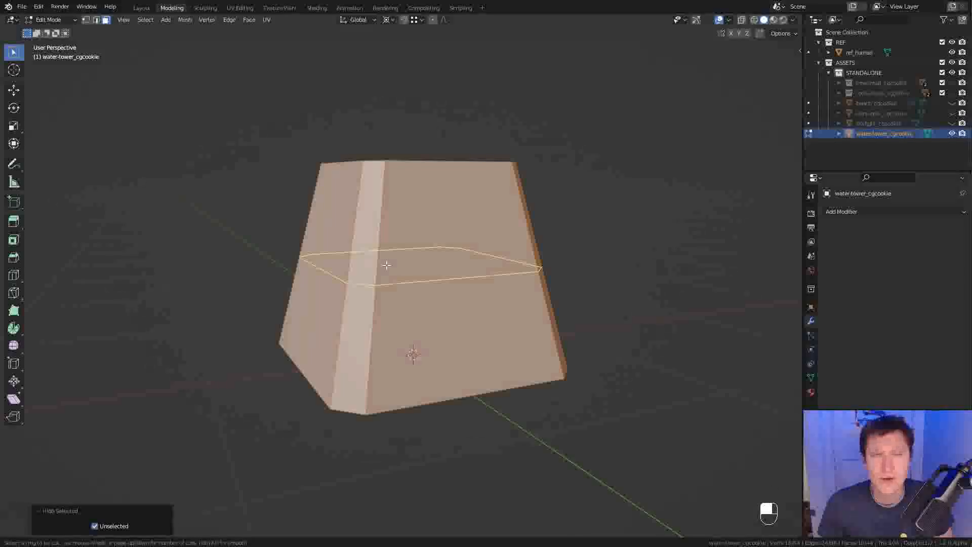
{"action": "left_click", "coordinate": [389, 250]}
{"action": "right_click", "coordinate": [386, 261]}
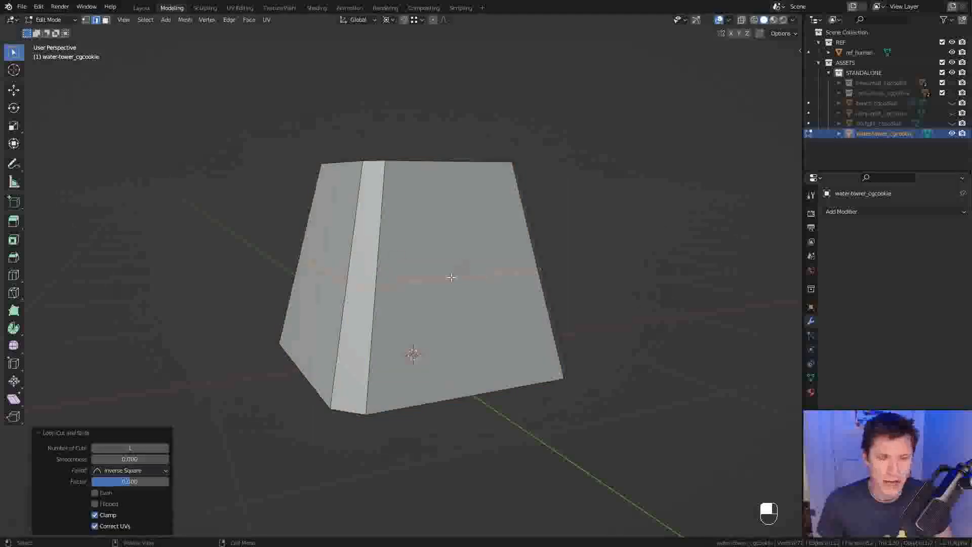
{"action": "key", "text": "ctrl"}
{"action": "key", "text": "ctrl+b"}
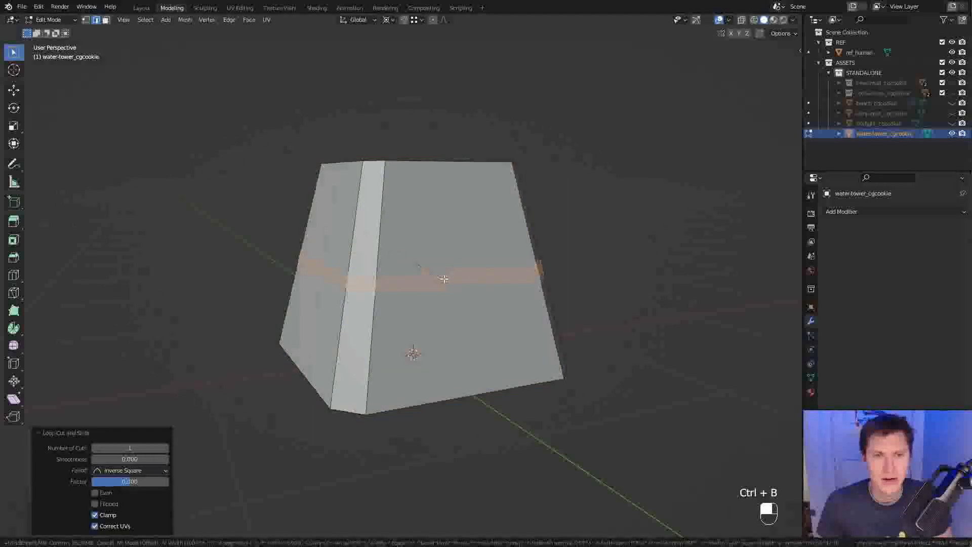
{"action": "left_click", "coordinate": [447, 278]}
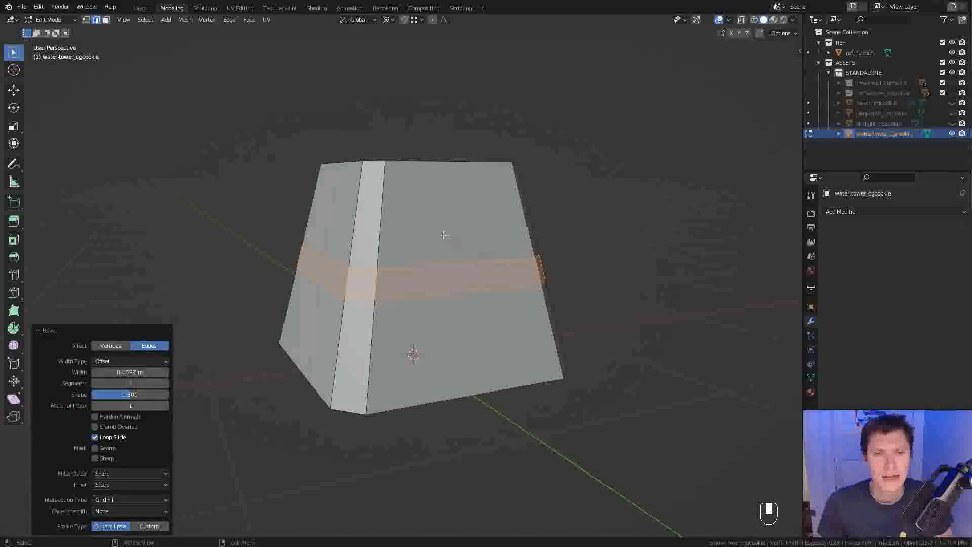
Delete the block's faces above and below the bevelled band, including the top and bottom caps
{"action": "middle_click_drag", "start_coordinate": [447, 239], "coordinate": [440, 238]}
{"action": "key", "text": "3"}
{"action": "left_click", "coordinate": [385, 211], "text": "alt"}
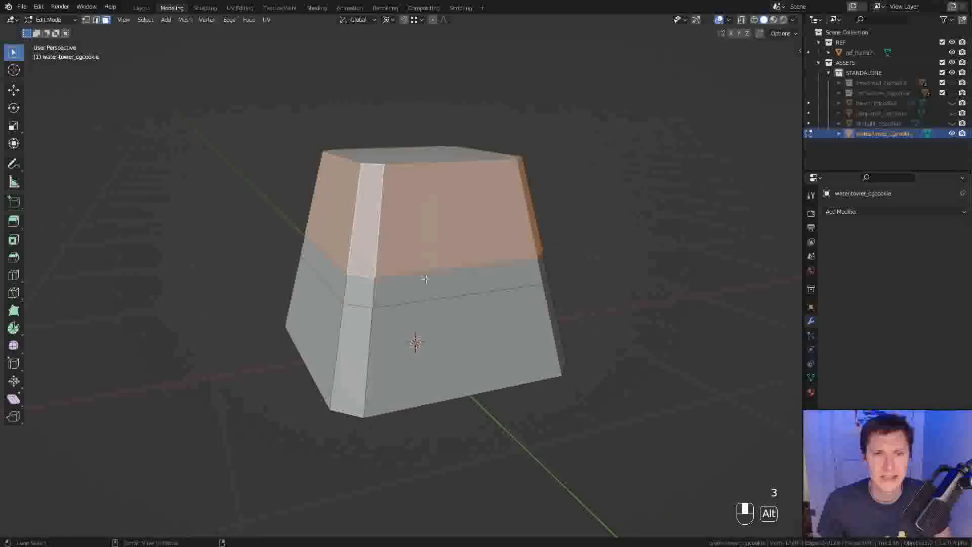
{"action": "left_click", "coordinate": [355, 318], "text": "alt+shift"}
{"action": "left_click", "coordinate": [407, 157], "text": "shift"}
{"action": "middle_click_drag", "start_coordinate": [431, 345], "coordinate": [403, 269]}
{"action": "left_click", "coordinate": [440, 372], "text": "shift"}
{"action": "key", "text": "x"}
{"action": "left_click", "coordinate": [445, 366]}
Reveal the hidden platform and legs and clear the selection
{"action": "middle_click_drag", "start_coordinate": [466, 223], "coordinate": [440, 306]}
{"action": "key", "text": "alt+h"}
{"action": "key", "text": "a"}
{"action": "key", "text": "a"}
Try adding a loop cut to the crossbar band between the front legs and sliding it along the surface
{"action": "key", "text": "ctrl+r"}
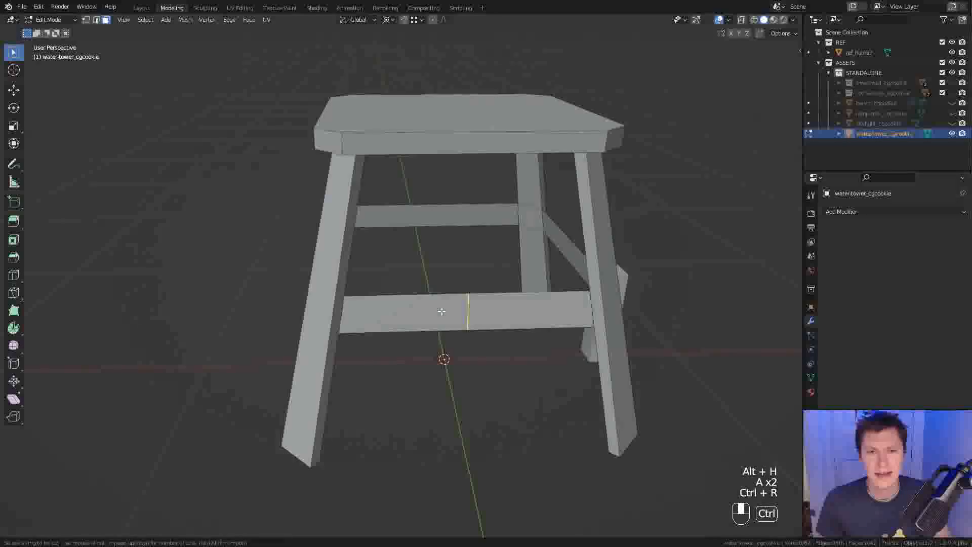
{"action": "left_click", "coordinate": [445, 291]}
{"action": "right_click", "coordinate": [445, 290]}
{"action": "middle_click_drag", "start_coordinate": [446, 291], "coordinate": [475, 308]}
{"action": "key", "text": "g"}
{"action": "key", "text": "g"}
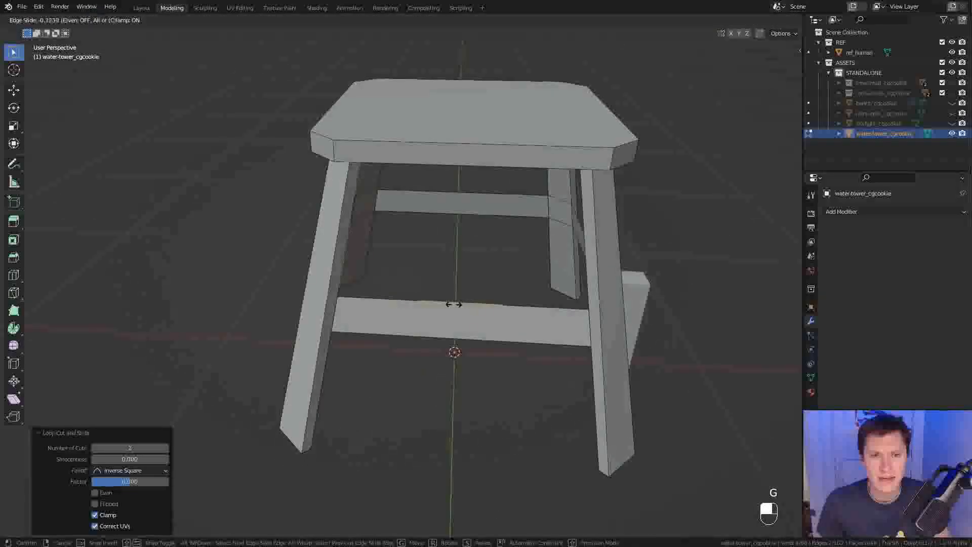
{"action": "right_click", "coordinate": [456, 301]}
{"action": "key", "text": "ctrl+z"}
Select the entire linked crossbar band between the legs
{"action": "middle_click_drag", "start_coordinate": [501, 250], "coordinate": [541, 235]}
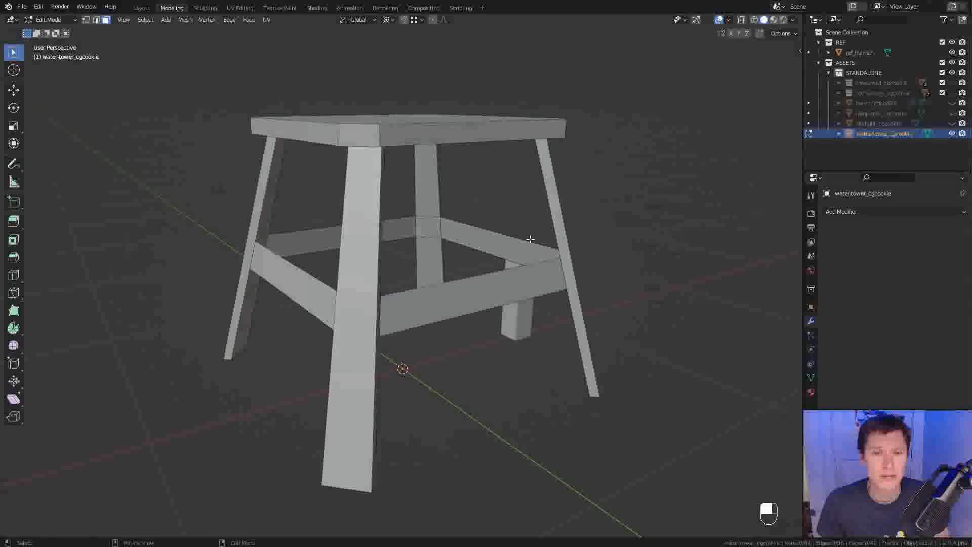
{"action": "left_click", "coordinate": [487, 302]}
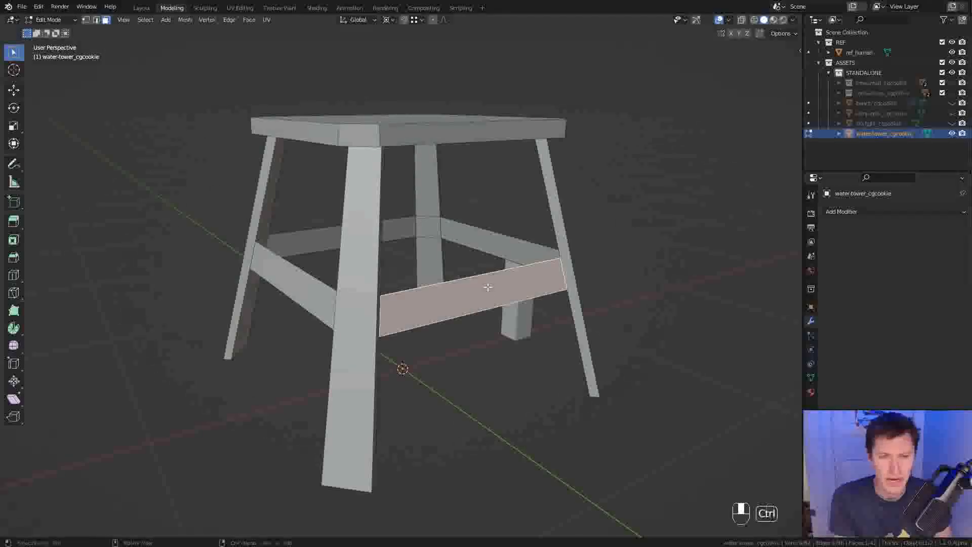
{"action": "key", "text": "ctrl+l"}
{"action": "key", "text": "p"}
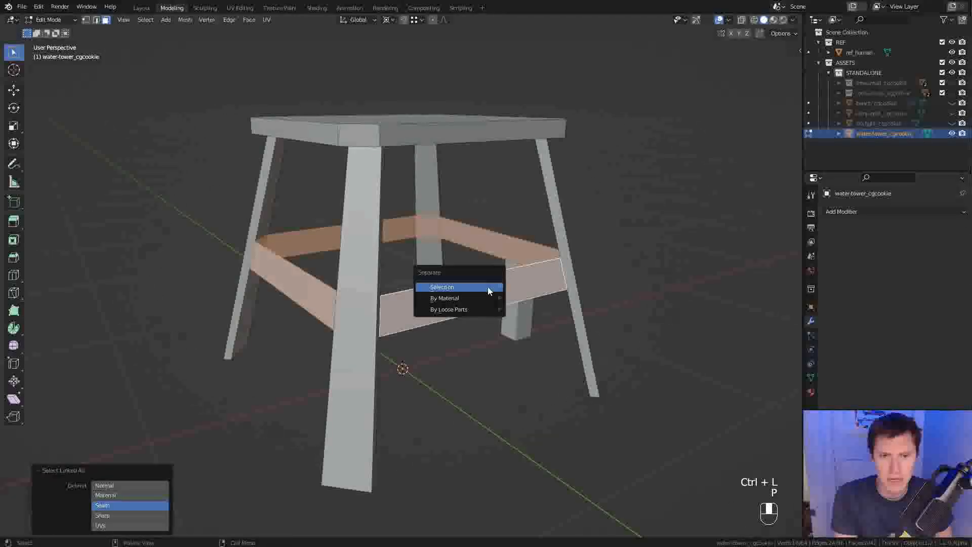
{"action": "left_click", "coordinate": [489, 291]}
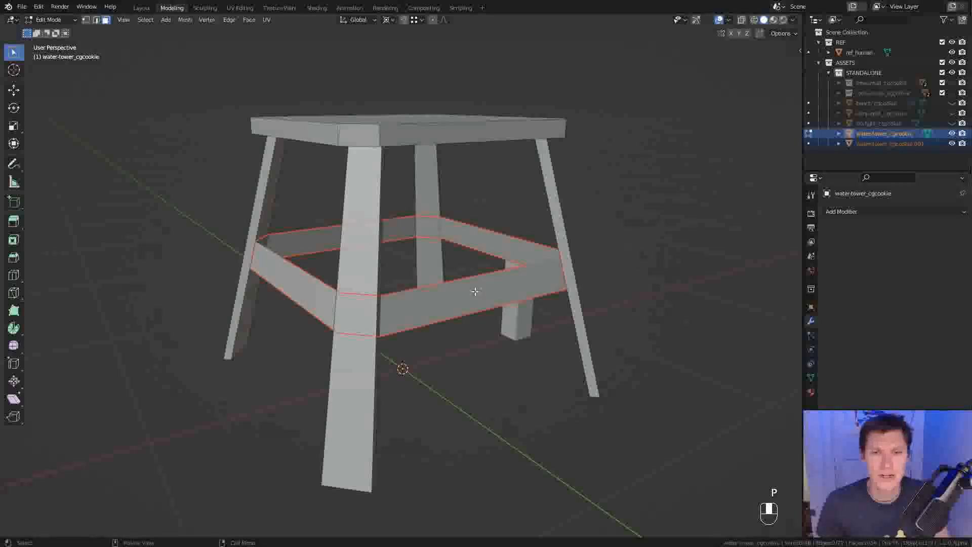
{"action": "key", "text": "Tab"}
{"action": "left_click", "coordinate": [472, 285]}
{"action": "key", "text": "Tab"}
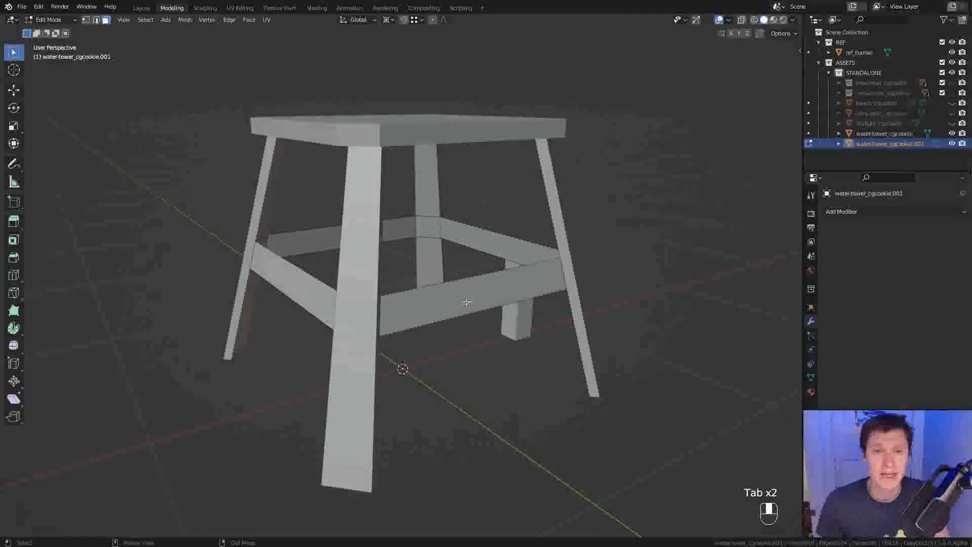
{"action": "key", "text": "Tab"}
{"action": "key", "text": "ctrl+z"}
{"action": "key", "text": "ctrl+z"}
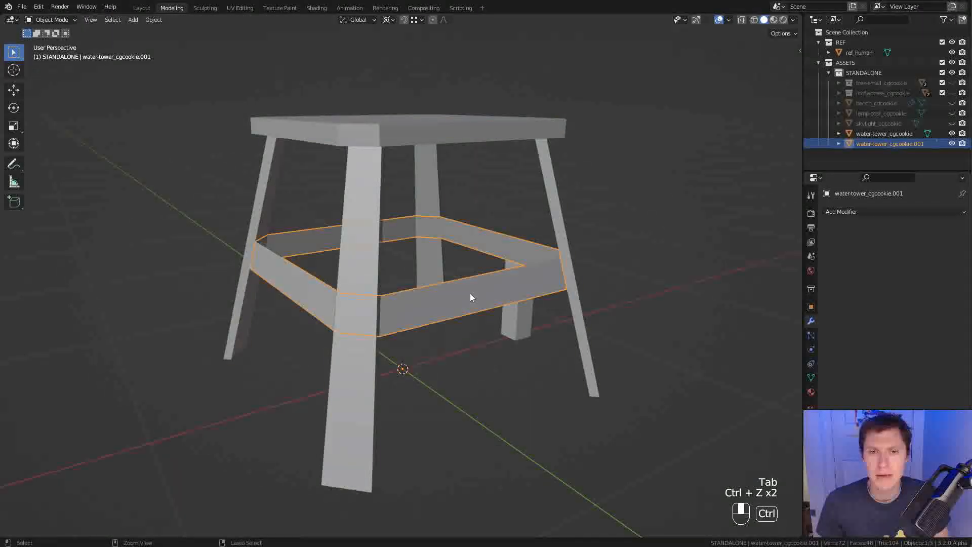
{"action": "key", "text": "ctrl+z"}
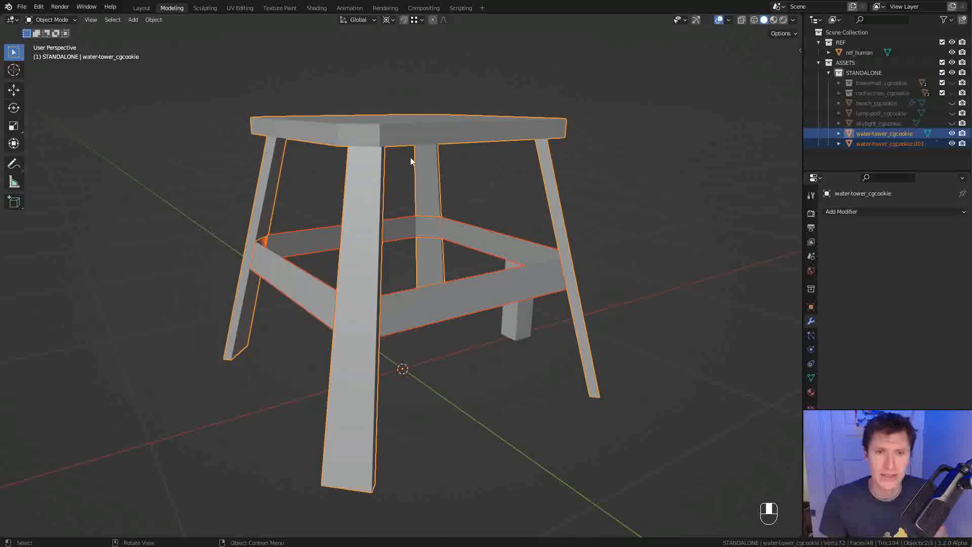
{"action": "key", "text": "ctrl+z"}
{"action": "key", "text": "ctrl+z"}
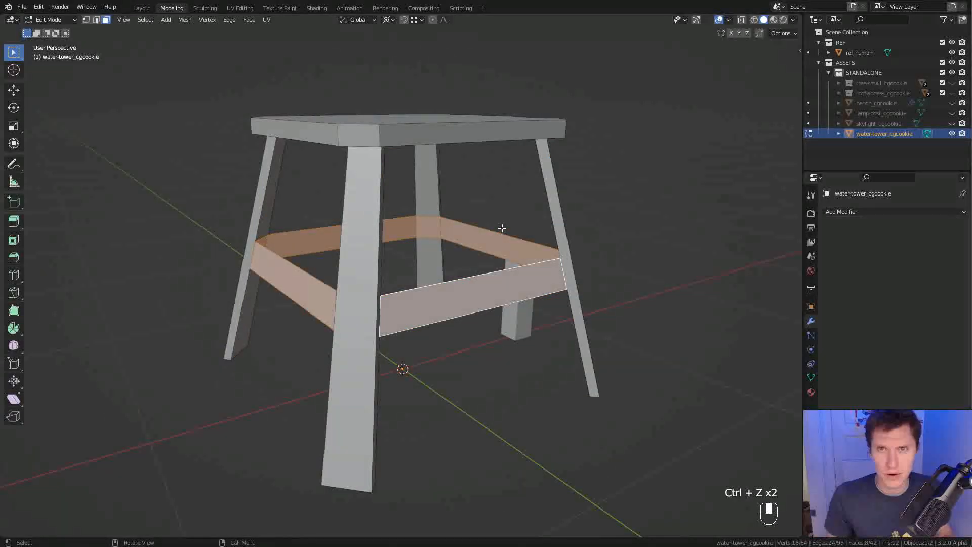
Separate the selected crossbar band into its own object and open that object for mesh editing
{"action": "key", "text": "p"}
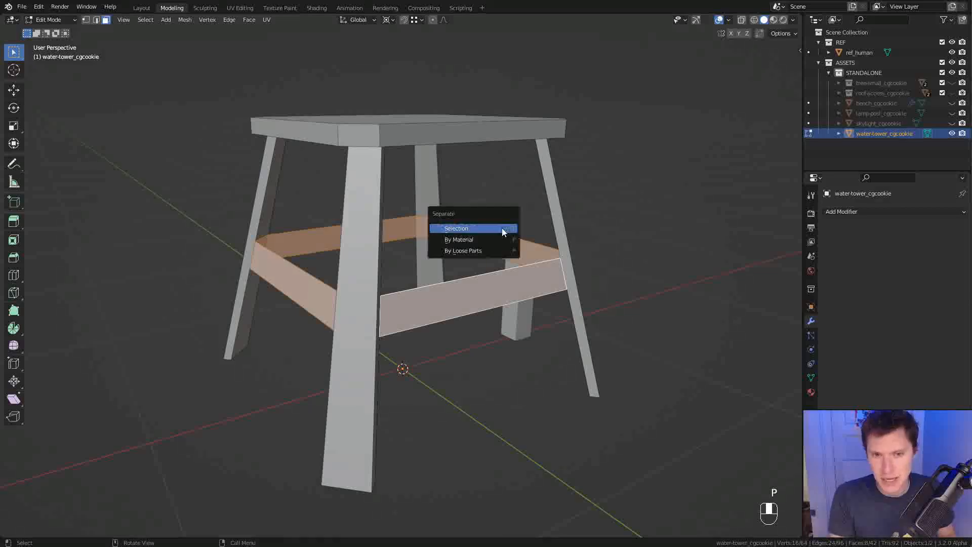
{"action": "left_click", "coordinate": [502, 228]}
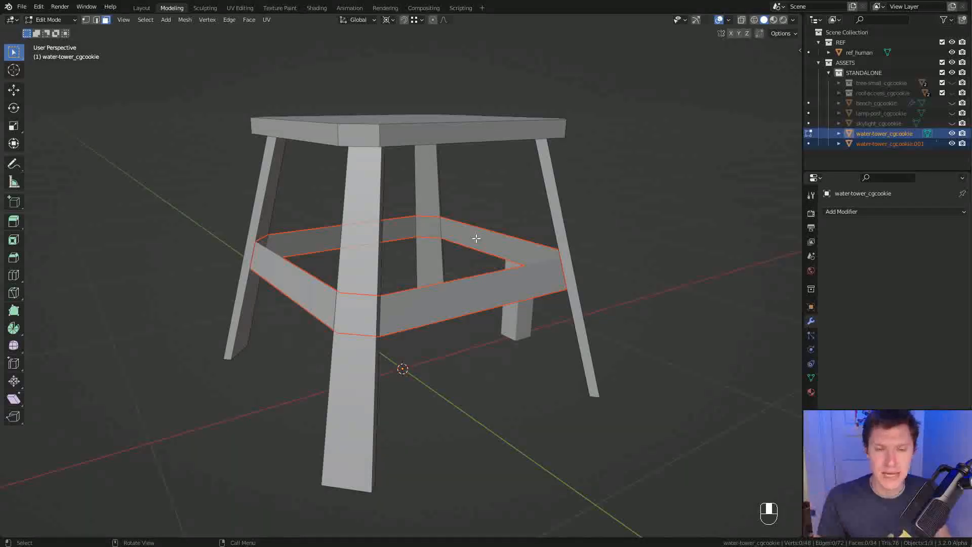
{"action": "key", "text": "Tab"}
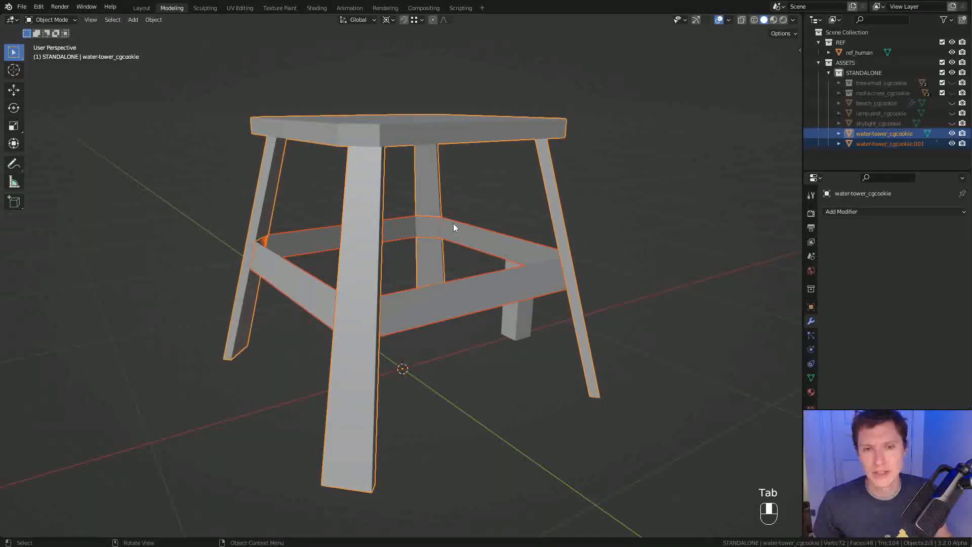
{"action": "left_click", "coordinate": [454, 223]}
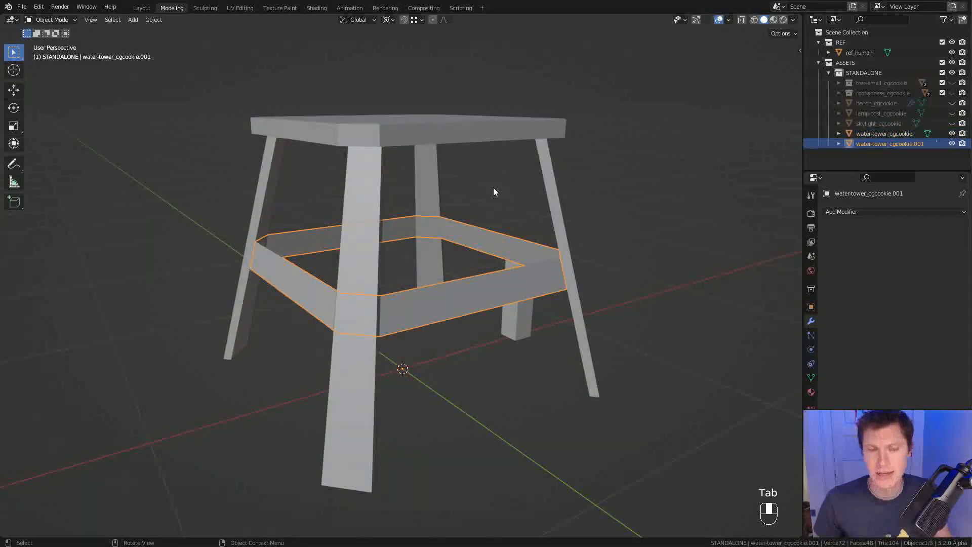
{"action": "key", "text": "Tab"}
Add a centred vertical loop cut to each of two adjoining crossbar sides without sliding the cuts
{"action": "key", "text": "ctrl+r"}
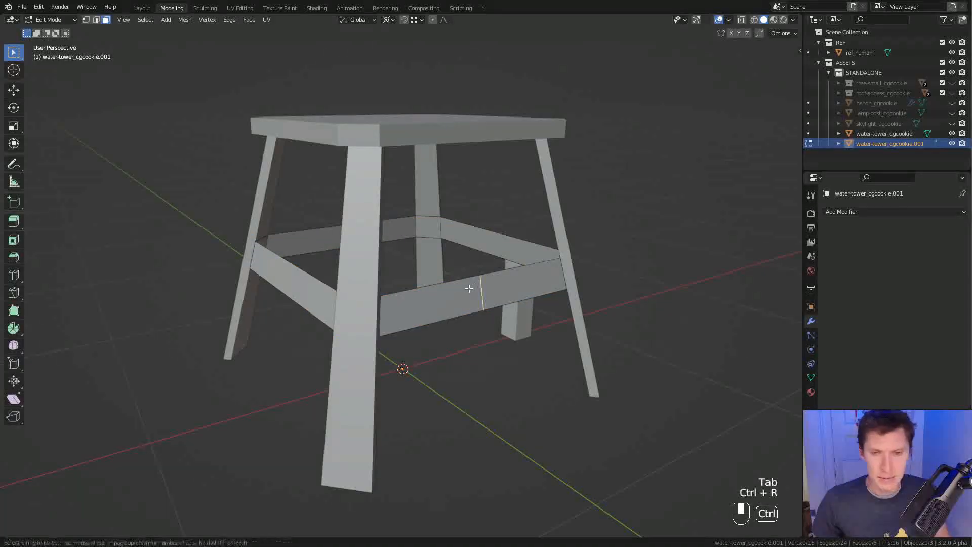
{"action": "left_click", "coordinate": [468, 284]}
{"action": "right_click", "coordinate": [469, 284]}
{"action": "middle_click_drag", "start_coordinate": [468, 284], "coordinate": [307, 293]}
{"action": "key", "text": "ctrl+r"}
{"action": "left_click", "coordinate": [307, 294]}
{"action": "right_click", "coordinate": [307, 293]}
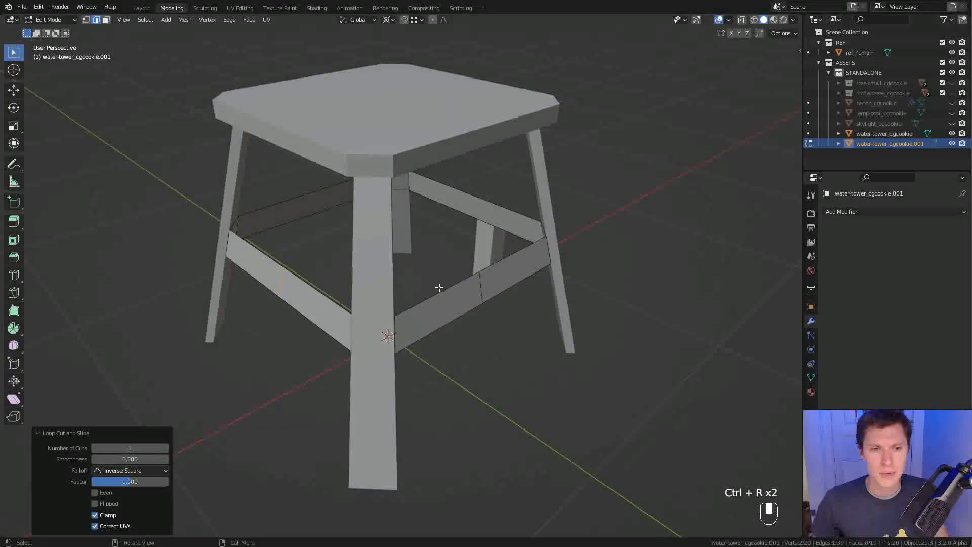
Delete the band's geometry beyond the two centre cuts, keeping only one corner quarter, and return to solid shading
{"action": "key", "text": "1"}
{"action": "key", "text": "alt+z"}
{"action": "middle_click_drag", "start_coordinate": [408, 281], "coordinate": [223, 263]}
{"action": "key", "text": "a"}
{"action": "key", "text": "a"}
{"action": "key", "text": "b"}
{"action": "left_click_drag", "start_coordinate": [165, 200], "coordinate": [256, 334]}
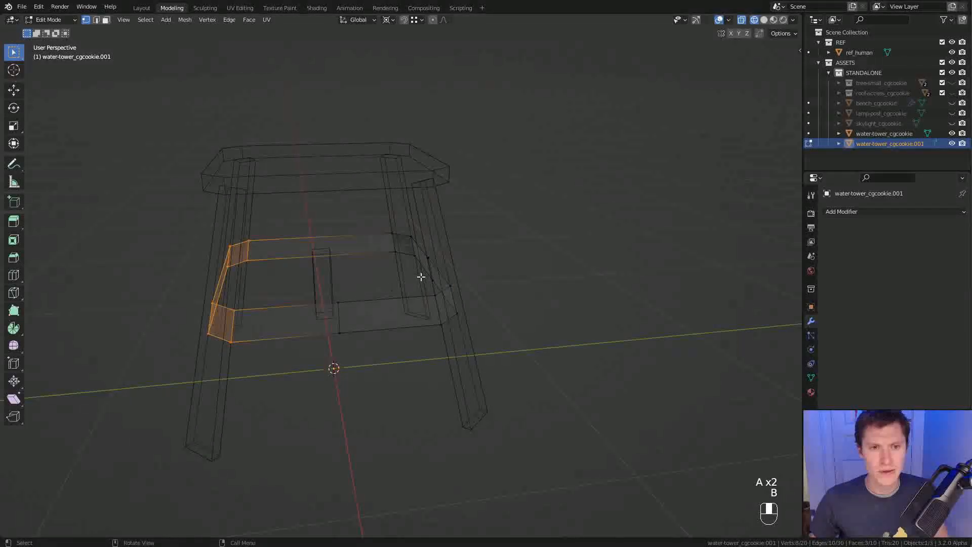
{"action": "middle_click_drag", "start_coordinate": [418, 275], "coordinate": [408, 219]}
{"action": "key", "text": "b"}
{"action": "left_click_drag", "start_coordinate": [411, 201], "coordinate": [501, 269]}
{"action": "middle_click_drag", "start_coordinate": [501, 270], "coordinate": [458, 278]}
{"action": "key", "text": "b"}
{"action": "left_click_drag", "start_coordinate": [464, 263], "coordinate": [447, 303]}
{"action": "key", "text": "x"}
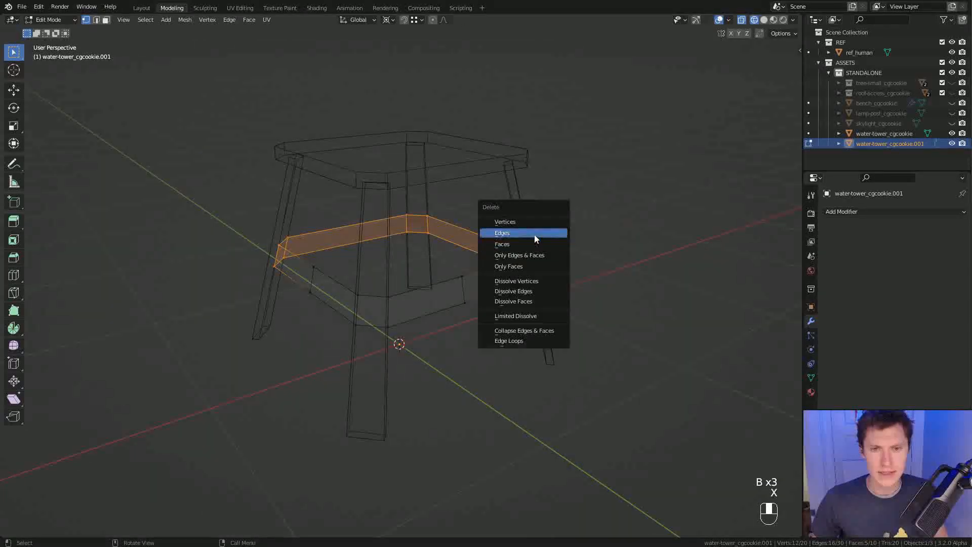
{"action": "left_click", "coordinate": [537, 234]}
{"action": "key", "text": "z"}
{"action": "middle_click_drag", "start_coordinate": [525, 228], "coordinate": [557, 223]}
Add a Mirror modifier to the crossbar quarter on the X and Y axes
{"action": "left_click", "coordinate": [857, 211]}
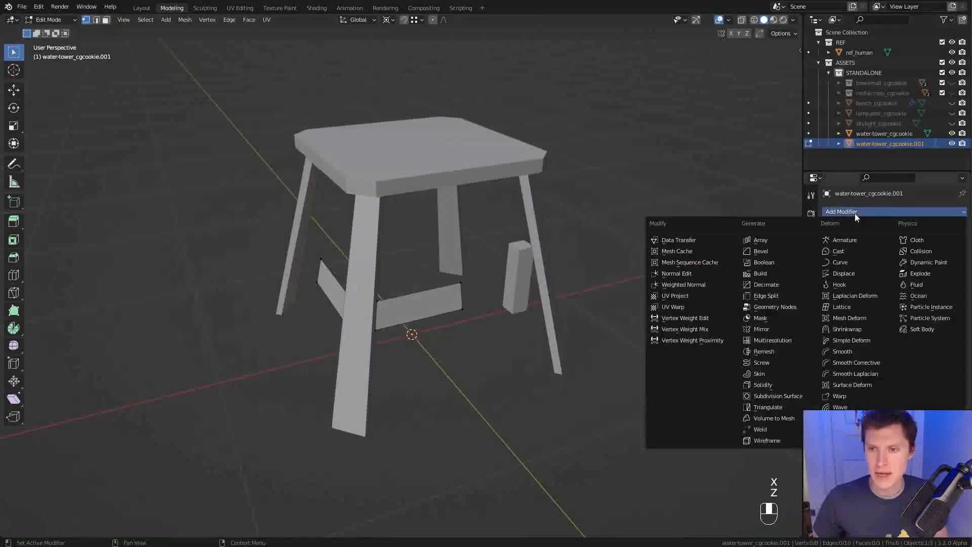
{"action": "left_click", "coordinate": [778, 331]}
{"action": "middle_click_drag", "start_coordinate": [760, 319], "coordinate": [582, 271], "text": "shift"}
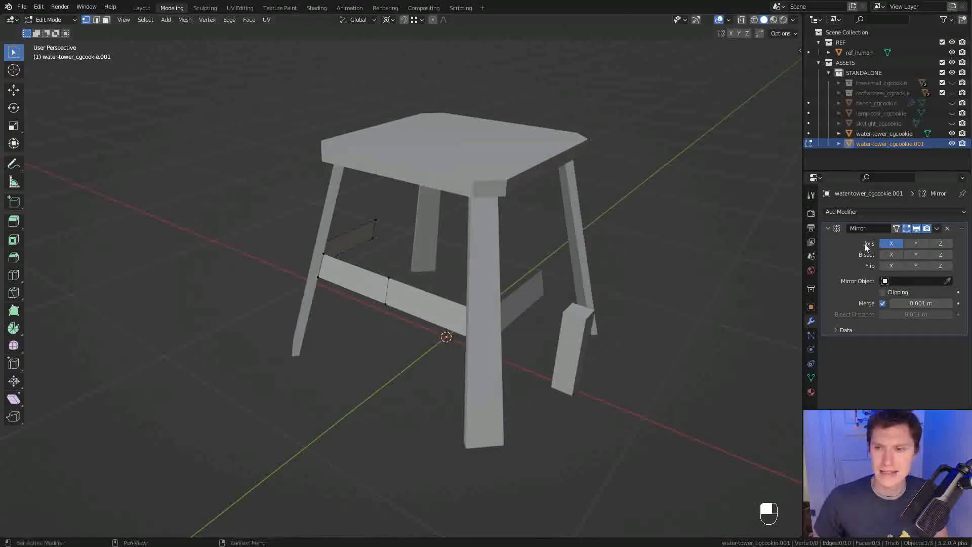
{"action": "left_click", "coordinate": [916, 244]}
{"action": "middle_click_drag", "start_coordinate": [699, 269], "coordinate": [346, 273]}
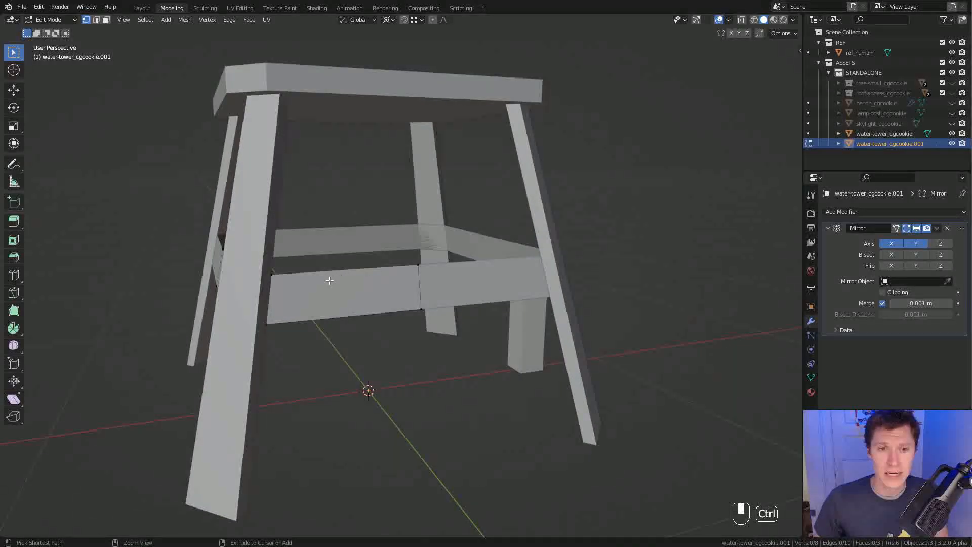
Add a loop cut near the leg on one crossbar and slide its inner lower vertices up by about 0.39 to form an arch
{"action": "key", "text": "ctrl+r"}
{"action": "left_click", "coordinate": [329, 280]}
{"action": "left_click", "coordinate": [308, 281]}
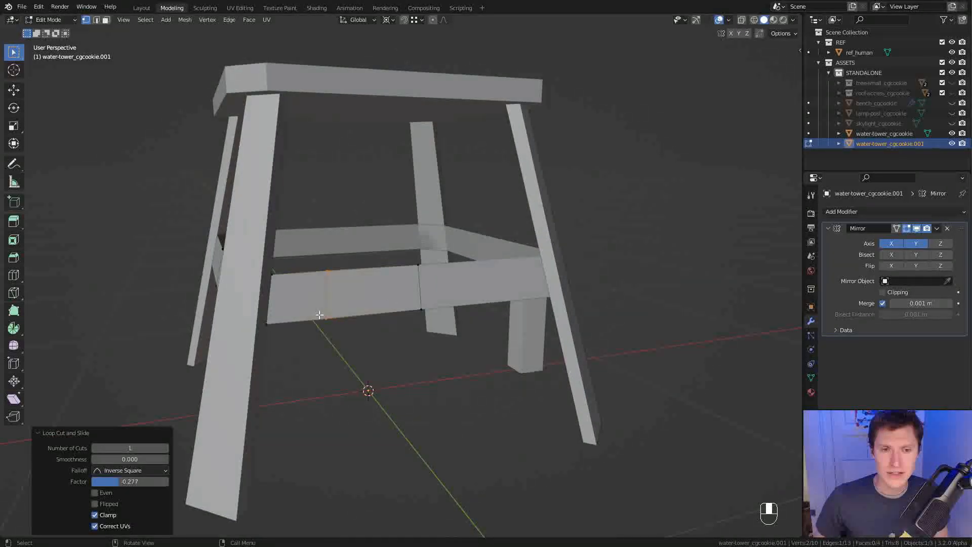
{"action": "left_click", "coordinate": [334, 316]}
{"action": "key", "text": "g"}
{"action": "key", "text": "g"}
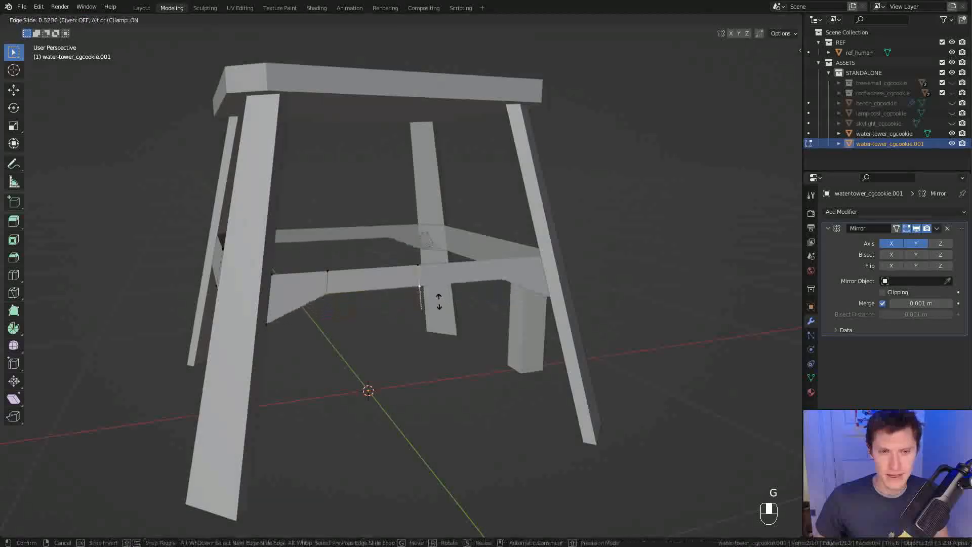
{"action": "left_click", "coordinate": [444, 306]}
Cut the adjoining crossbar near its leg and slide its inner lower vertices up by about 0.385 to match the arch
{"action": "middle_click_drag", "start_coordinate": [445, 306], "coordinate": [247, 298]}
{"action": "key", "text": "ctrl+r"}
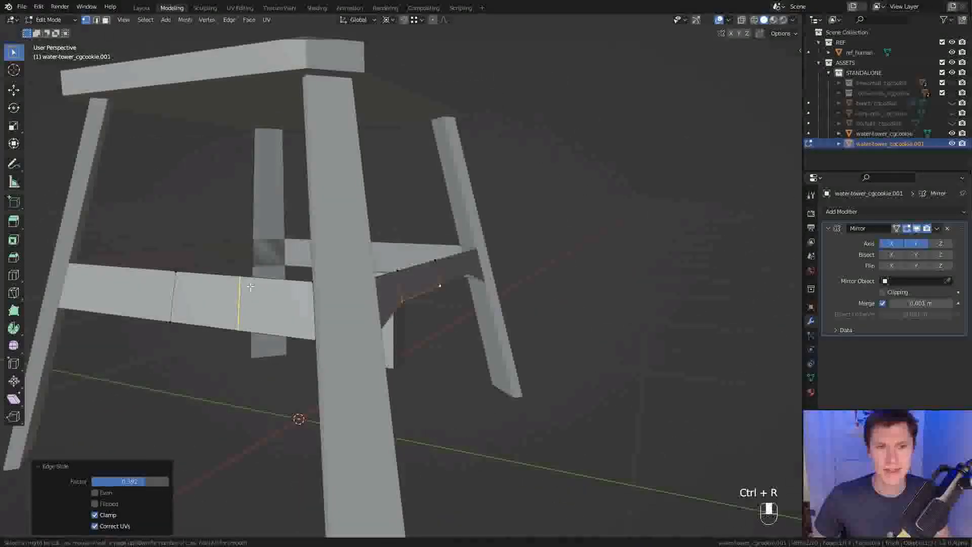
{"action": "left_click", "coordinate": [245, 309]}
{"action": "left_click", "coordinate": [212, 325]}
{"action": "left_click", "coordinate": [174, 322], "text": "shift"}
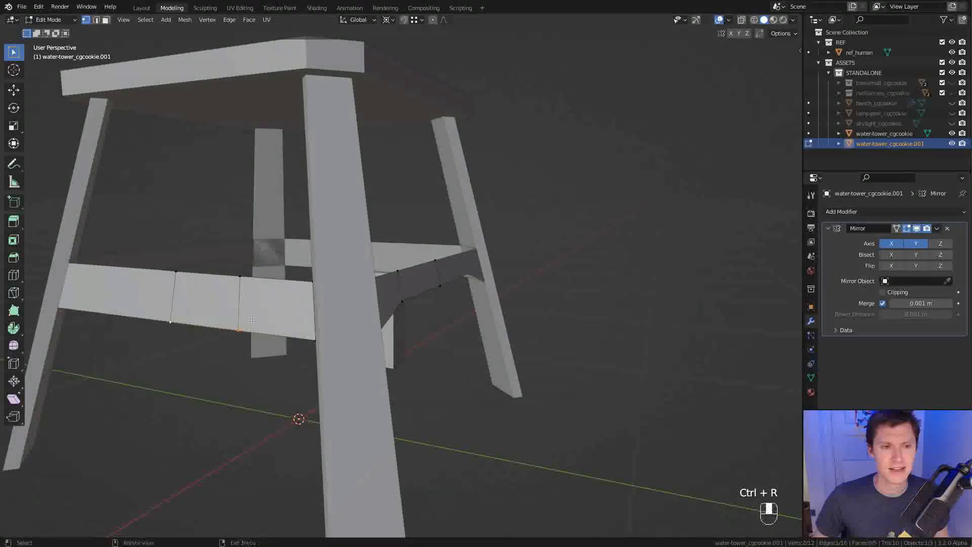
{"action": "key", "text": "g"}
{"action": "key", "text": "g"}
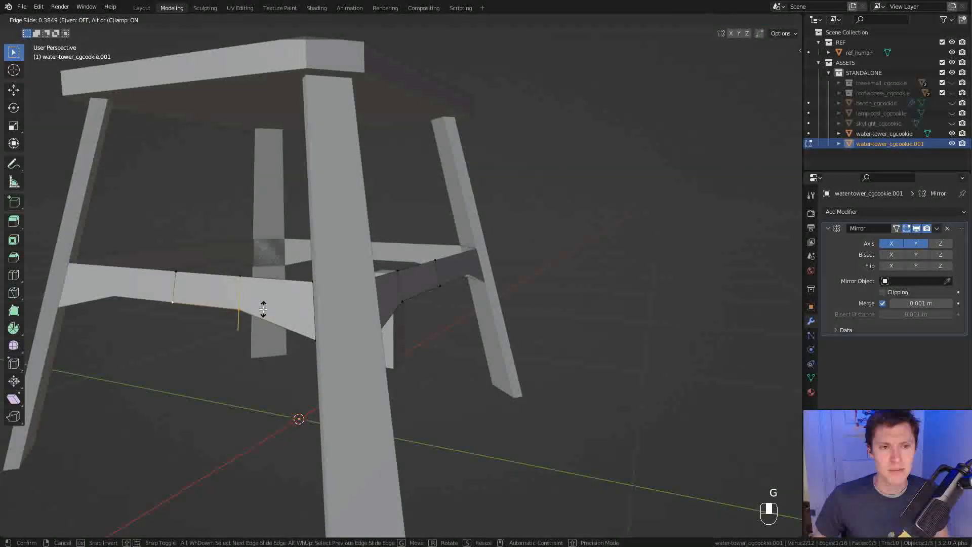
{"action": "left_click", "coordinate": [263, 308]}
{"action": "scroll", "coordinate": [394, 247], "scroll_direction": "down", "scroll_amount": 4}
{"action": "middle_click_drag", "start_coordinate": [395, 247], "coordinate": [385, 284]}
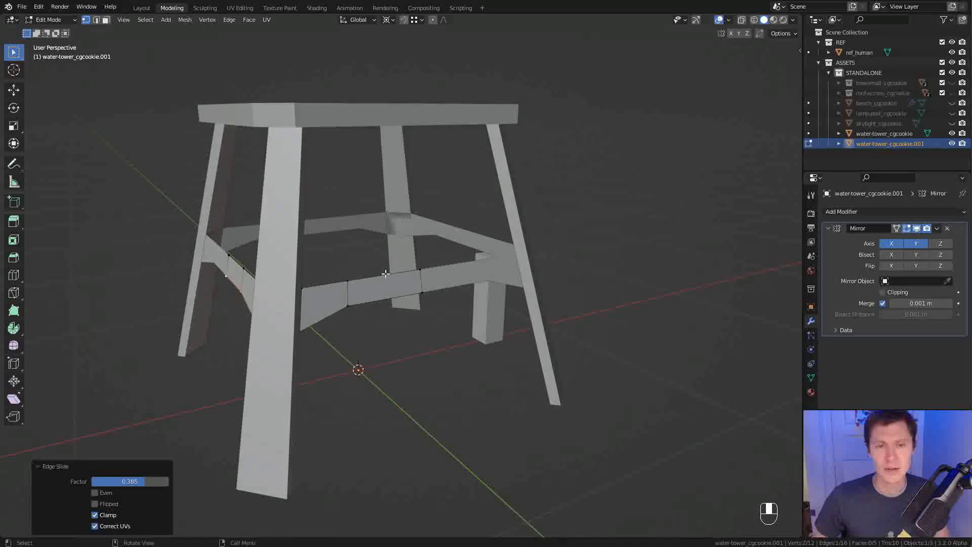
Leave mesh editing, collapse the Mirror modifier's settings and add a Solidify modifier to the crossbars
{"action": "key", "text": "Tab"}
{"action": "scroll", "coordinate": [414, 226], "scroll_direction": "down", "scroll_amount": 3}
{"action": "middle_click_drag", "start_coordinate": [414, 227], "coordinate": [411, 249]}
{"action": "scroll", "coordinate": [432, 212], "scroll_direction": "up", "scroll_amount": 4}
{"action": "key", "text": "Tab"}
{"action": "middle_click_drag", "start_coordinate": [412, 249], "coordinate": [445, 267], "text": "ctrl"}
{"action": "key", "text": "Tab"}
{"action": "left_click", "coordinate": [828, 229]}
{"action": "left_click", "coordinate": [868, 211]}
{"action": "left_click", "coordinate": [763, 384]}
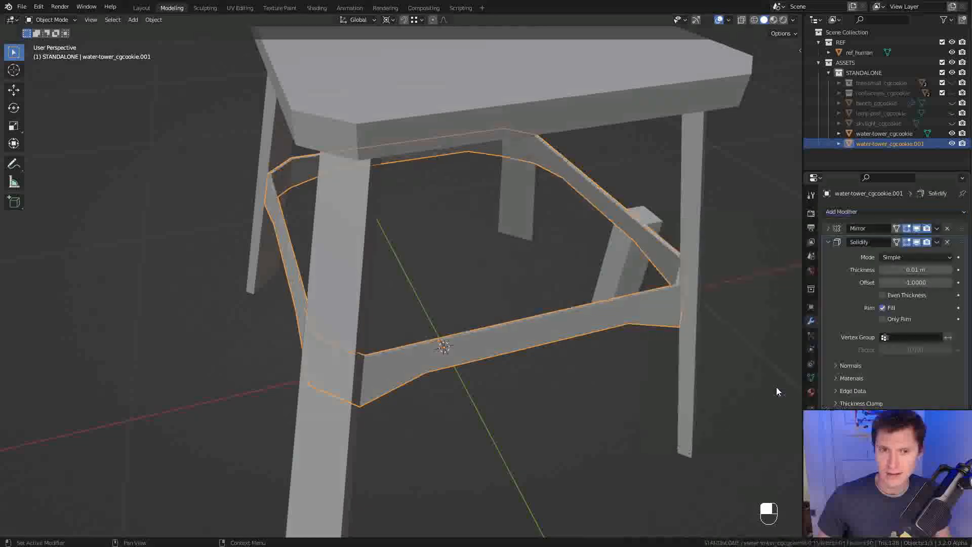
Set the crossbars' Solidify thickness to 0.033 m with offset 1 and enable even thickness
{"action": "left_click_drag", "start_coordinate": [909, 269], "coordinate": [895, 300], "text": "shift"}
{"action": "left_click", "coordinate": [885, 295]}
{"action": "left_click", "coordinate": [885, 295]}
{"action": "middle_click_drag", "start_coordinate": [700, 260], "coordinate": [583, 259], "text": "shift"}
{"action": "middle_click_drag", "start_coordinate": [583, 258], "coordinate": [641, 272], "text": "ctrl"}
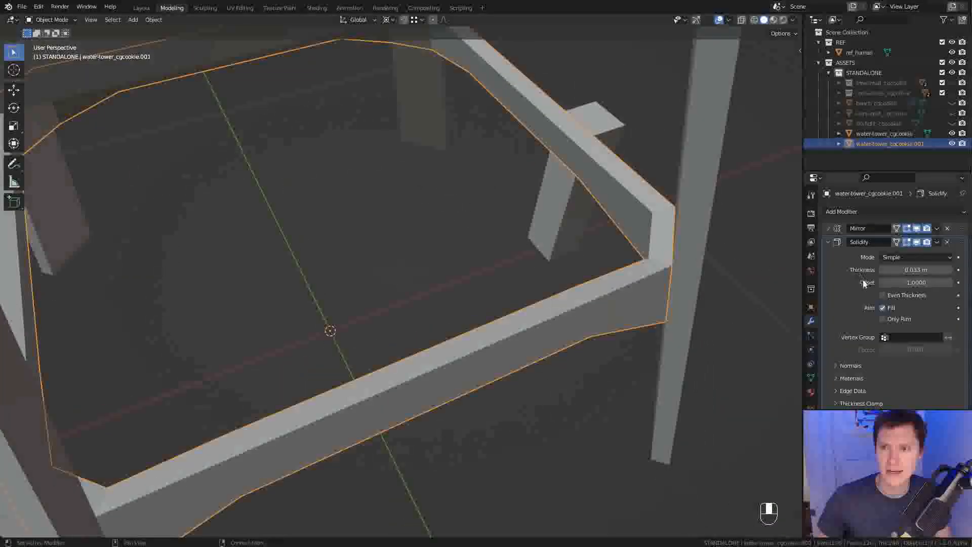
{"action": "left_click", "coordinate": [883, 296]}
Examine the stand with its thickened crossbars from several angles, leaving nothing selected
{"action": "middle_click_drag", "start_coordinate": [609, 323], "coordinate": [570, 273], "text": "ctrl"}
{"action": "middle_click_drag", "start_coordinate": [569, 274], "coordinate": [425, 210]}
{"action": "key", "text": "a"}
{"action": "key", "text": "a"}
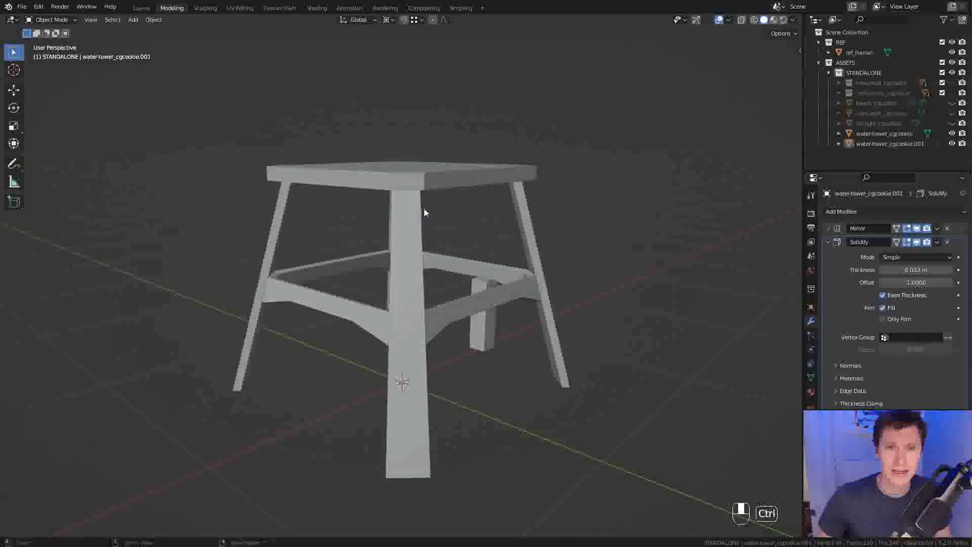
{"action": "scroll", "coordinate": [421, 215], "scroll_direction": "up", "scroll_amount": 4}
{"action": "left_click", "coordinate": [408, 188]}
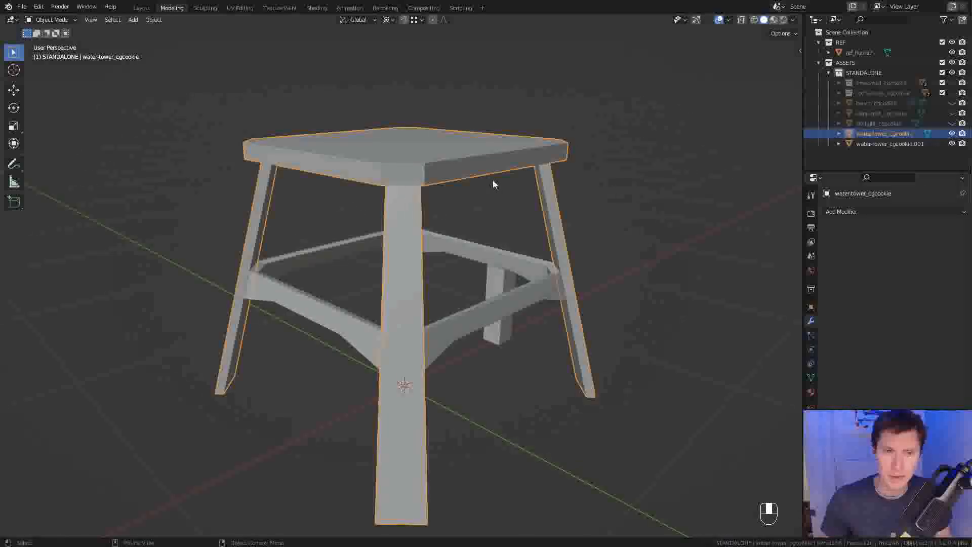
{"action": "key", "text": "a"}
{"action": "key", "text": "a"}
{"action": "middle_click_drag", "start_coordinate": [552, 266], "coordinate": [494, 255]}
{"action": "scroll", "coordinate": [541, 264], "scroll_direction": "down", "scroll_amount": 4}
{"action": "middle_click_drag", "start_coordinate": [493, 255], "coordinate": [466, 395], "text": "shift"}
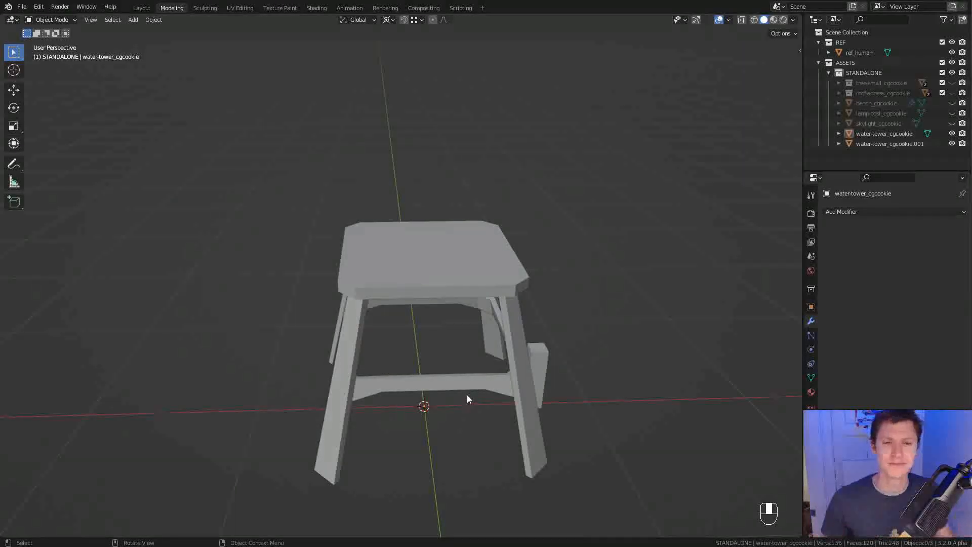
{"action": "middle_click_drag", "start_coordinate": [511, 292], "coordinate": [540, 314]}
{"action": "middle_click_drag", "start_coordinate": [470, 266], "coordinate": [467, 279]}
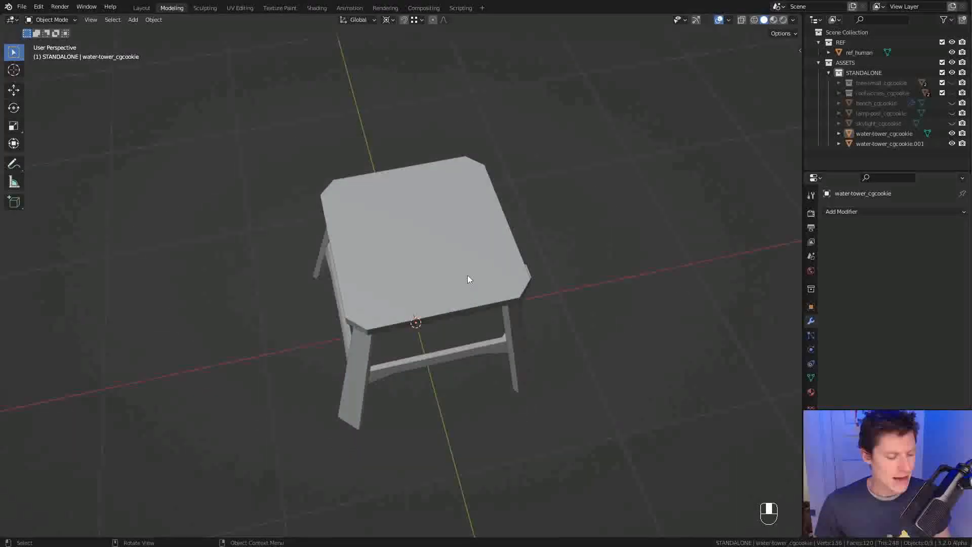
Add a mesh cylinder at the world origin for the water tank
{"action": "key", "text": "shift+a"}
{"action": "mouse_move", "coordinate": [462, 287]}
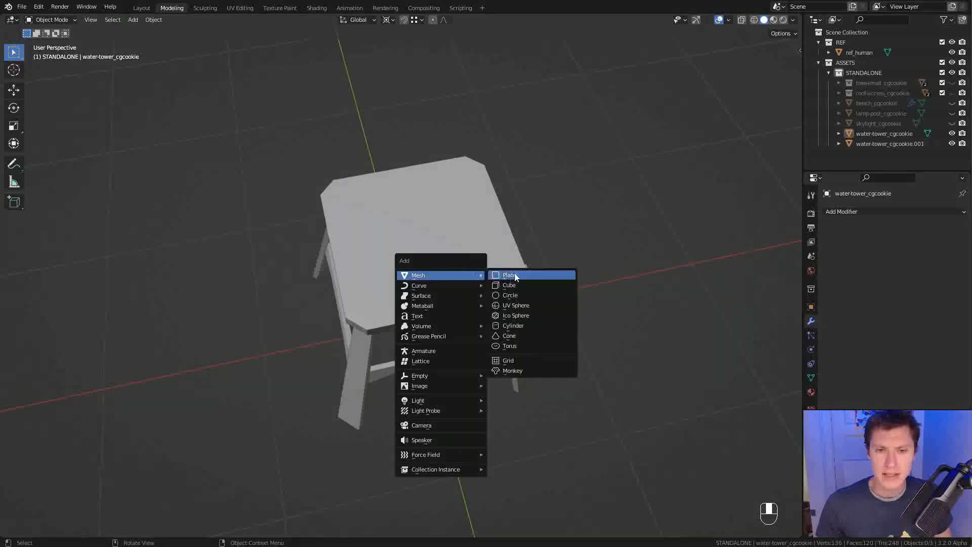
{"action": "left_click", "coordinate": [521, 326]}
{"action": "middle_click_drag", "start_coordinate": [519, 412], "coordinate": [517, 385], "text": "ctrl"}
{"action": "middle_click_drag", "start_coordinate": [517, 298], "coordinate": [497, 362], "text": "ctrl"}
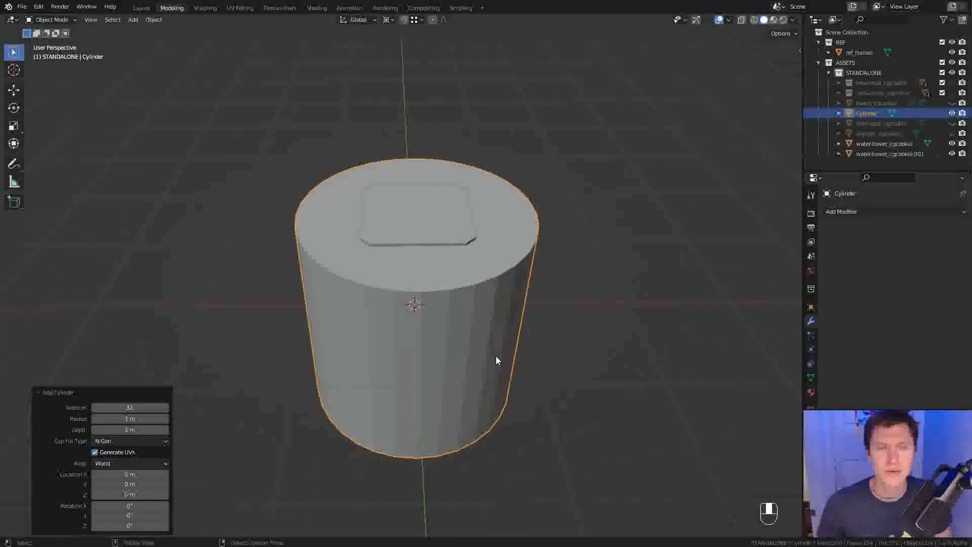
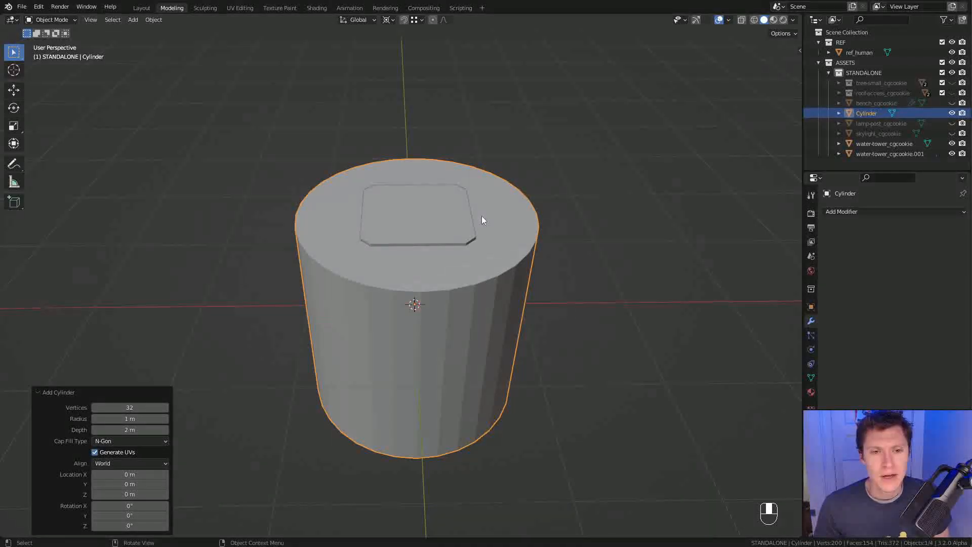
Scale the cylinder uniformly by 0.616 and raise it about 1.82 m along Z above the stand
{"action": "middle_click_drag", "start_coordinate": [547, 300], "coordinate": [627, 370], "text": "ctrl"}
{"action": "key", "text": "s"}
{"action": "left_click", "coordinate": [514, 363]}
{"action": "key", "text": "g"}
{"action": "key", "text": "z"}
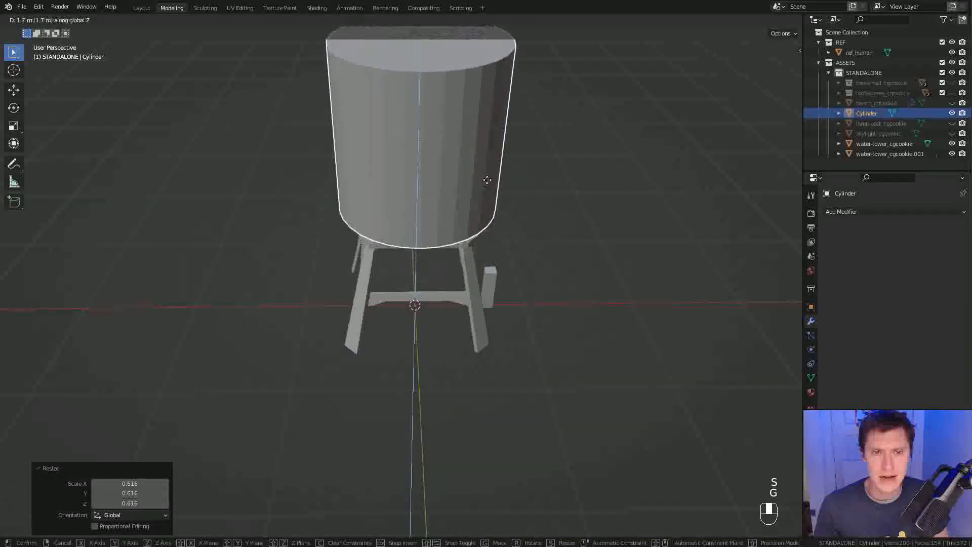
{"action": "left_click", "coordinate": [487, 182]}
Snap the cylinder about 0.18 m down along Z onto the top of the platform
{"action": "middle_click_drag", "start_coordinate": [434, 160], "coordinate": [439, 256], "text": "ctrl"}
{"action": "left_click", "coordinate": [418, 21]}
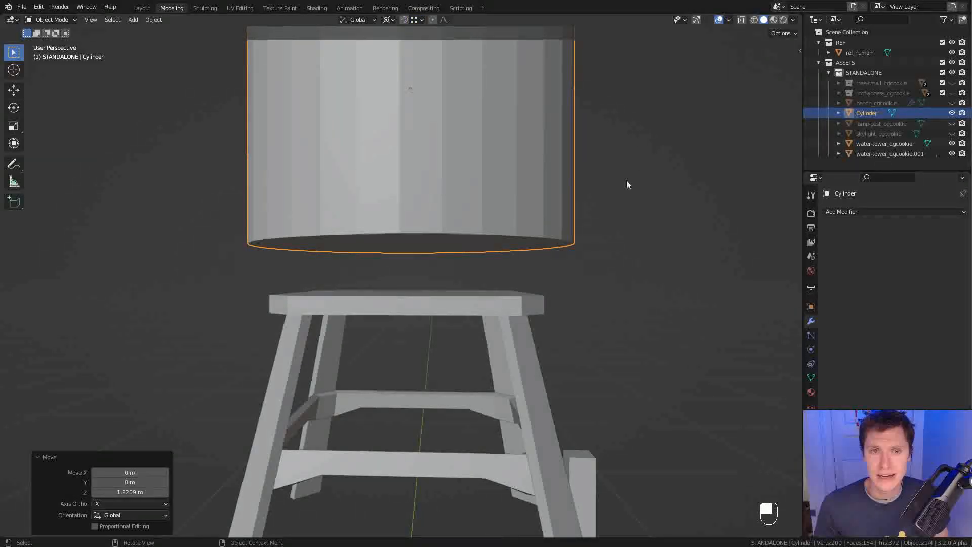
{"action": "key", "text": "g"}
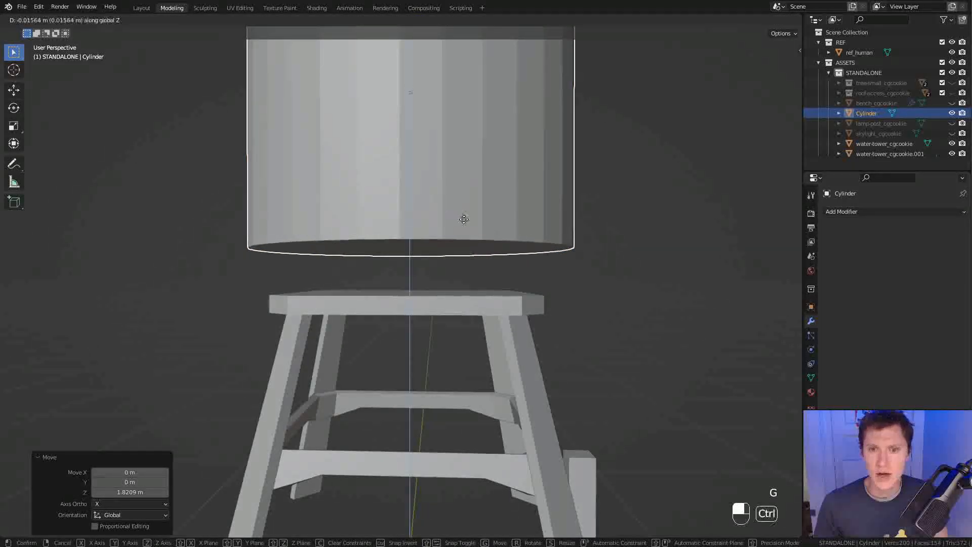
{"action": "left_click", "coordinate": [522, 295], "text": "ctrl"}
{"action": "middle_click_drag", "start_coordinate": [529, 283], "coordinate": [558, 251]}
{"action": "scroll", "coordinate": [552, 218], "scroll_direction": "down", "scroll_amount": 4}
{"action": "middle_click_drag", "start_coordinate": [545, 187], "coordinate": [699, 173]}
Set the transform pivot point to Median Point and scale the cylinder uniformly by 0.625
{"action": "key", "text": "s"}
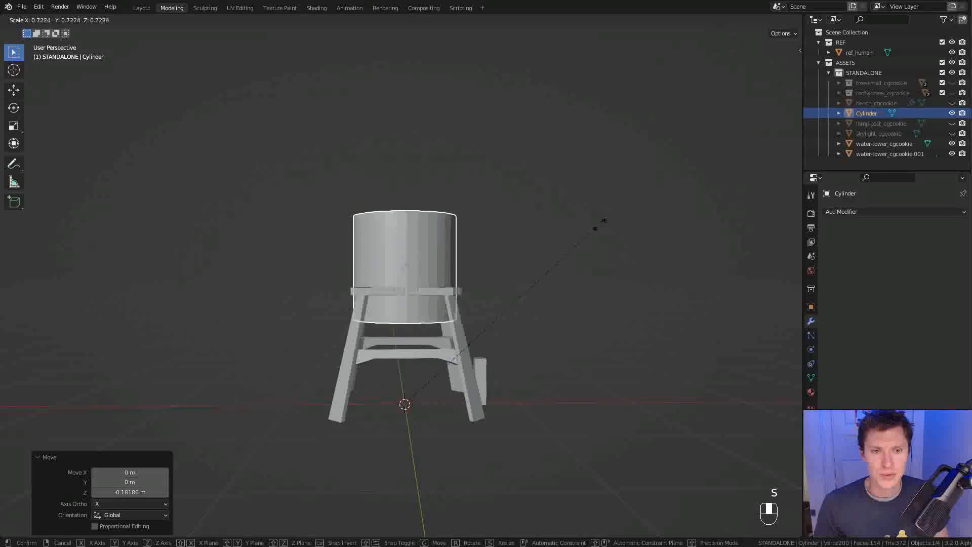
{"action": "right_click", "coordinate": [532, 143]}
{"action": "left_click", "coordinate": [388, 20]}
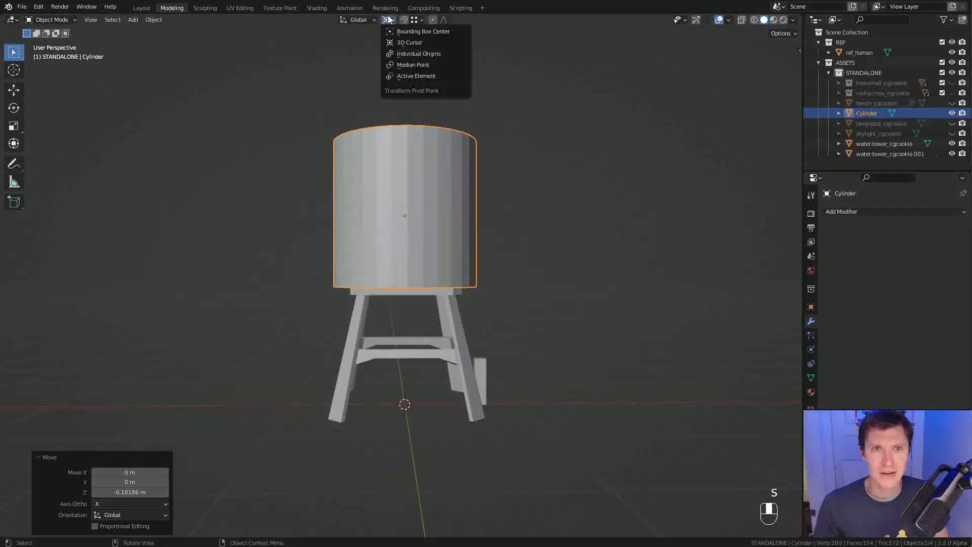
{"action": "left_click", "coordinate": [413, 65]}
{"action": "key", "text": "s"}
{"action": "left_click", "coordinate": [539, 177]}
{"action": "middle_click_drag", "start_coordinate": [543, 177], "coordinate": [509, 172]}
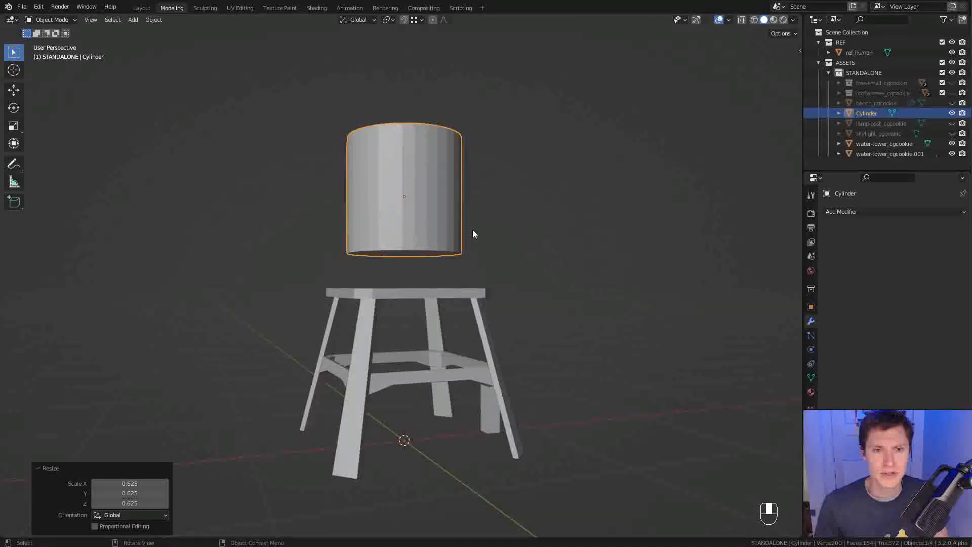
Lower the cylinder along Z to the platform and scale it uniformly by 1.061
{"action": "key", "text": "g"}
{"action": "key", "text": "z"}
{"action": "left_click", "coordinate": [490, 287]}
{"action": "middle_click_drag", "start_coordinate": [490, 287], "coordinate": [482, 217]}
{"action": "key", "text": "s"}
{"action": "left_click", "coordinate": [527, 196]}
Adjust the cylinder's height along Z so its base sits on the platform
{"action": "middle_click_drag", "start_coordinate": [528, 195], "coordinate": [403, 232]}
{"action": "middle_click_drag", "start_coordinate": [459, 263], "coordinate": [464, 272]}
{"action": "scroll", "coordinate": [389, 283], "scroll_direction": "up", "scroll_amount": 2}
{"action": "middle_click_drag", "start_coordinate": [389, 285], "coordinate": [387, 306]}
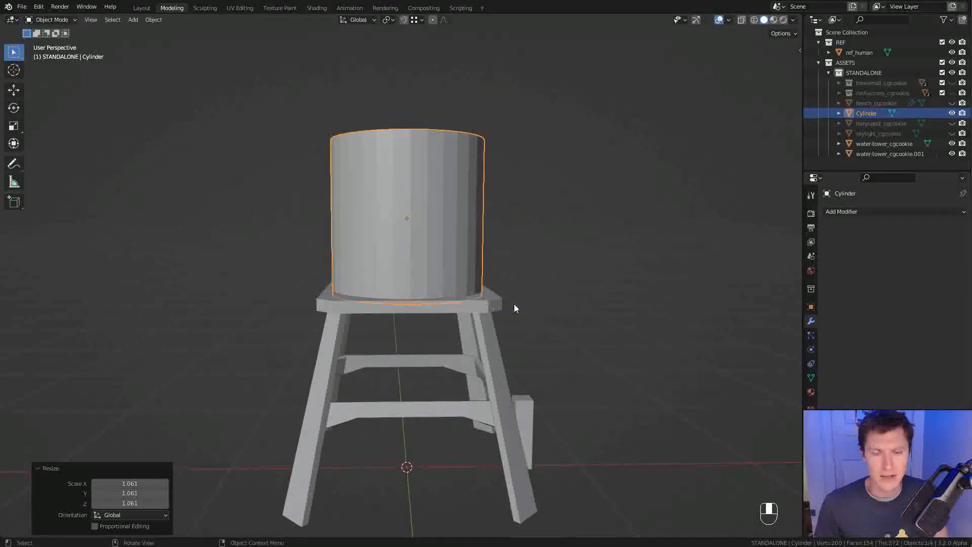
{"action": "key", "text": "g"}
{"action": "key", "text": "z"}
{"action": "left_click", "coordinate": [501, 299]}
In face editing, extrude the cylinder's top face in place and scale it by 1.241 to form an overhang
{"action": "scroll", "coordinate": [494, 197], "scroll_direction": "down", "scroll_amount": 2}
{"action": "middle_click_drag", "start_coordinate": [494, 197], "coordinate": [460, 190]}
{"action": "scroll", "coordinate": [463, 194], "scroll_direction": "up", "scroll_amount": 2}
{"action": "middle_click_drag", "start_coordinate": [467, 200], "coordinate": [479, 222]}
{"action": "middle_click_drag", "start_coordinate": [469, 208], "coordinate": [452, 217], "text": "shift"}
{"action": "scroll", "coordinate": [452, 217], "scroll_direction": "up", "scroll_amount": 1}
{"action": "key", "text": "Tab"}
{"action": "key", "text": "3"}
{"action": "left_click", "coordinate": [419, 221]}
{"action": "key", "text": "e"}
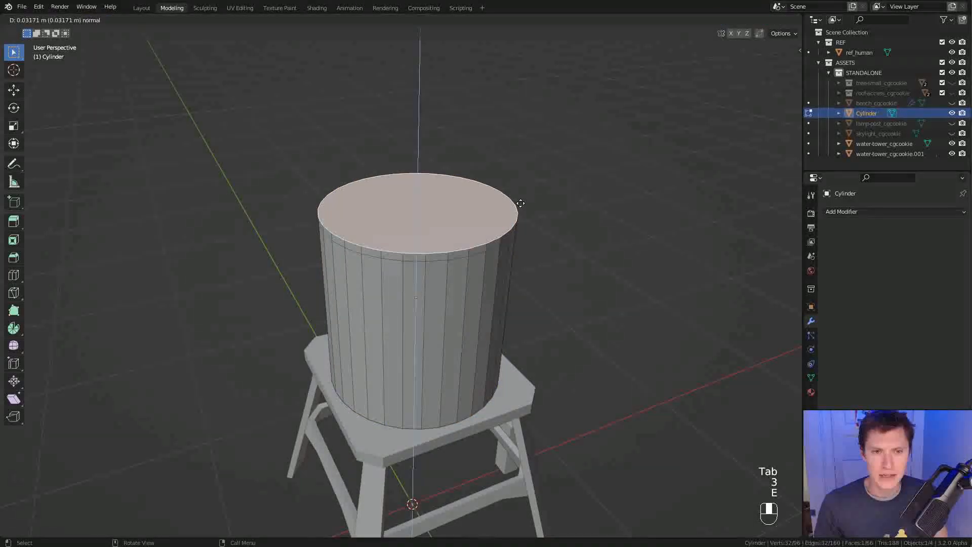
{"action": "right_click", "coordinate": [515, 181]}
{"action": "key", "text": "s"}
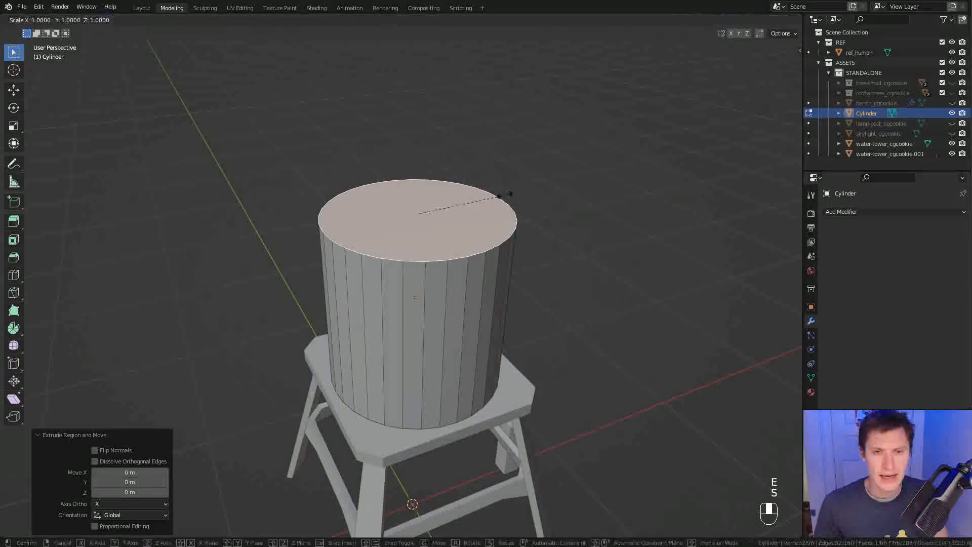
{"action": "left_click", "coordinate": [526, 195]}
Extrude the enlarged top face upward by about 0.405 m
{"action": "key", "text": "e"}
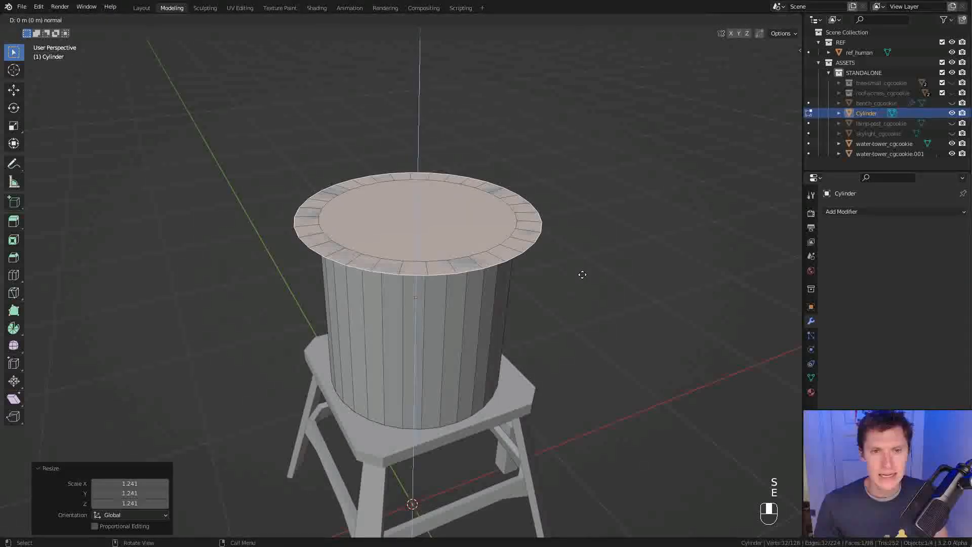
{"action": "left_click", "coordinate": [576, 174]}
{"action": "mouse_move", "coordinate": [575, 174]}
{"action": "middle_mouse_down"}
{"action": "mouse_move", "coordinate": [538, 233]}
{"action": "mouse_move", "coordinate": [530, 169]}
{"action": "mouse_move", "coordinate": [586, 172]}
{"action": "middle_mouse_up"}
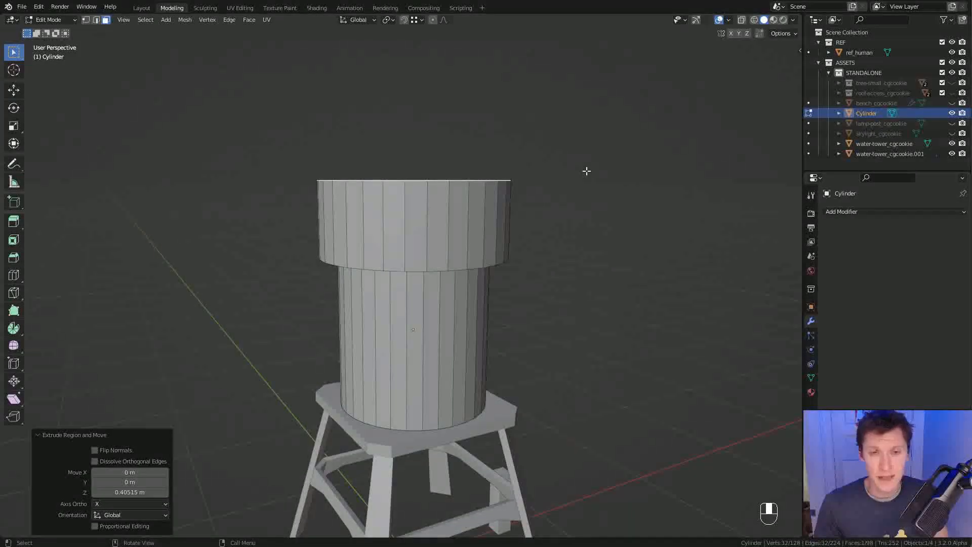
Merge the raised top face at its center to form a conical roof
{"action": "key", "text": "m"}
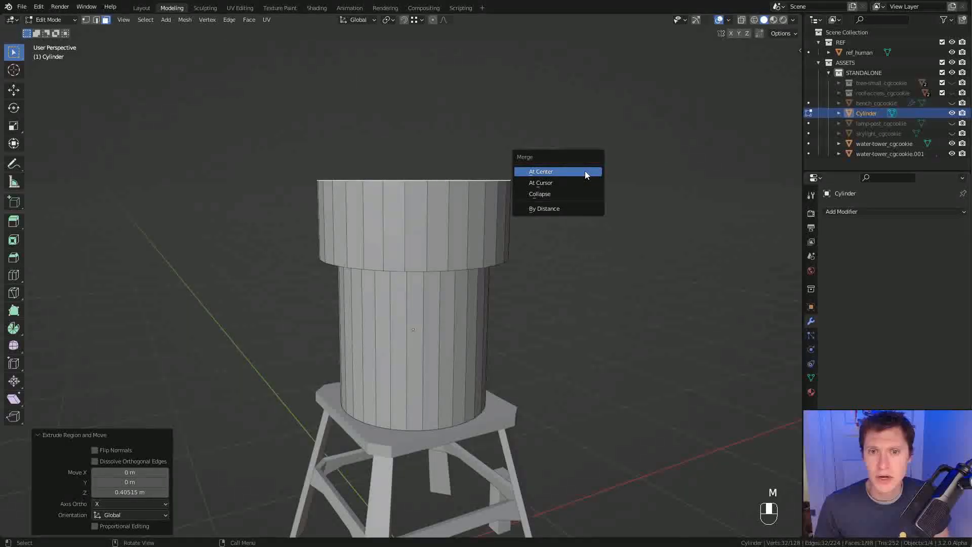
{"action": "left_click", "coordinate": [585, 172]}
{"action": "mouse_move", "coordinate": [479, 177]}
{"action": "middle_mouse_down"}
{"action": "mouse_move", "coordinate": [479, 210]}
{"action": "mouse_move", "coordinate": [489, 174]}
{"action": "middle_mouse_up"}
{"action": "middle_click_drag", "start_coordinate": [489, 174], "coordinate": [497, 246], "text": "ctrl"}
{"action": "mouse_move", "coordinate": [496, 246]}
{"action": "middle_mouse_down"}
{"action": "mouse_move", "coordinate": [484, 219]}
{"action": "mouse_move", "coordinate": [494, 243]}
{"action": "middle_mouse_up"}
{"action": "middle_click_drag", "start_coordinate": [497, 319], "coordinate": [494, 253], "text": "ctrl"}
{"action": "middle_click_drag", "start_coordinate": [493, 253], "coordinate": [503, 205]}
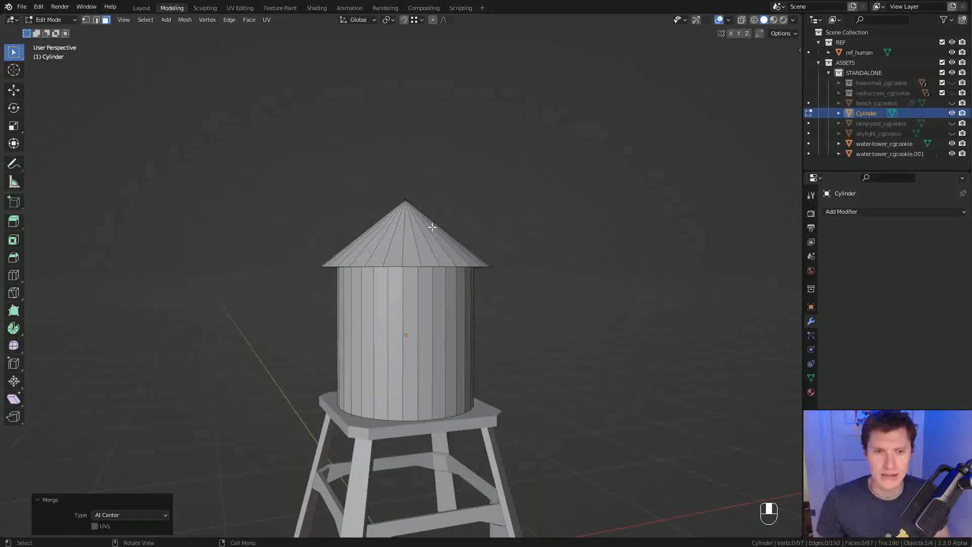
Try to add a loop cut across the triangular faces of the conical roof
{"action": "scroll", "coordinate": [433, 222], "scroll_direction": "up", "scroll_amount": 4}
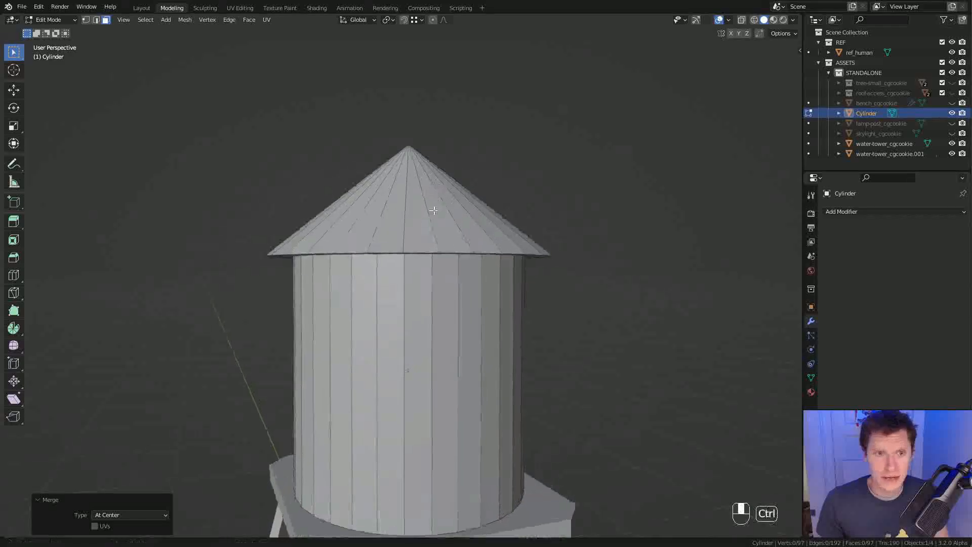
{"action": "key", "text": "ctrl+r"}
{"action": "right_click", "coordinate": [474, 206]}
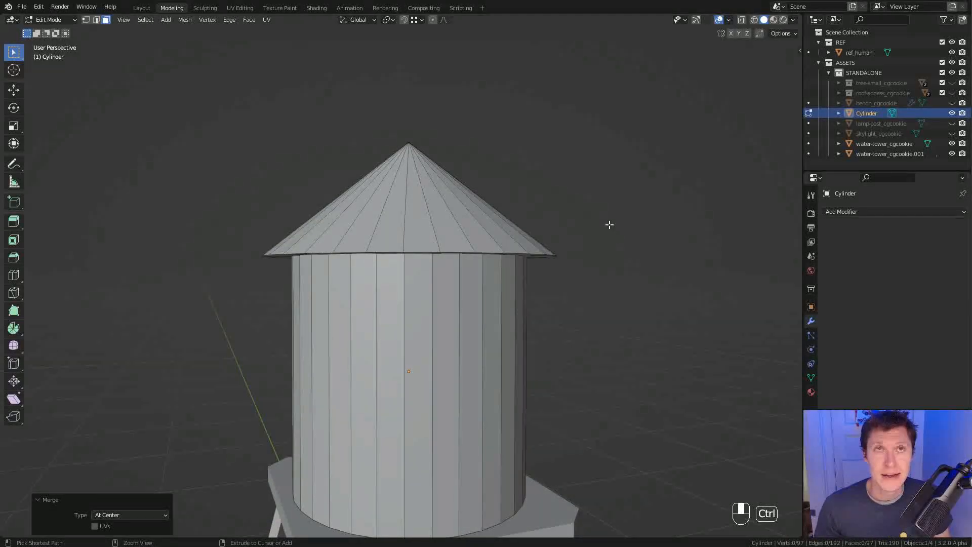
{"action": "middle_click_drag", "start_coordinate": [510, 208], "coordinate": [406, 223]}
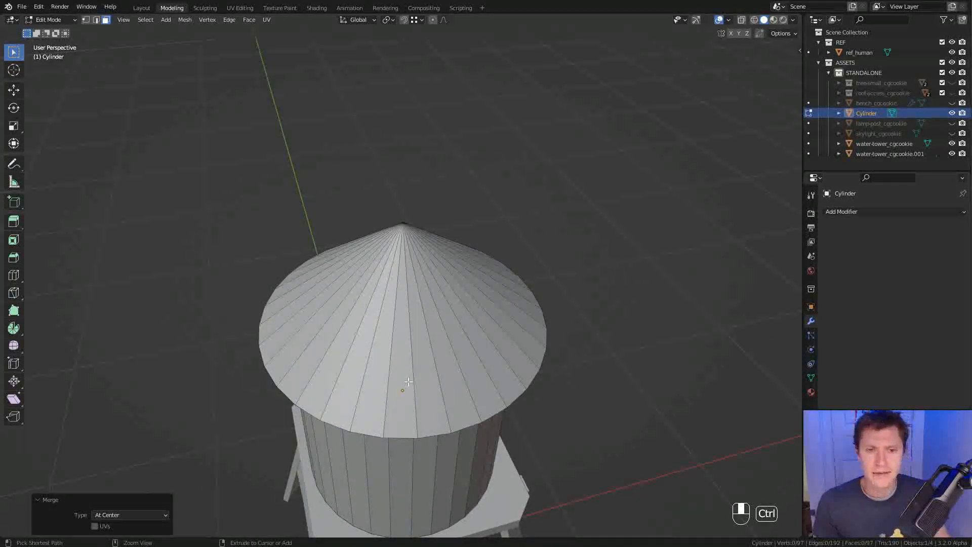
{"action": "middle_click_drag", "start_coordinate": [499, 328], "coordinate": [369, 304]}
Select several tank wall faces, preview a loop cut around the wall, and select one triangular roof face
{"action": "left_click", "coordinate": [353, 286]}
{"action": "left_click", "coordinate": [369, 283], "text": "shift"}
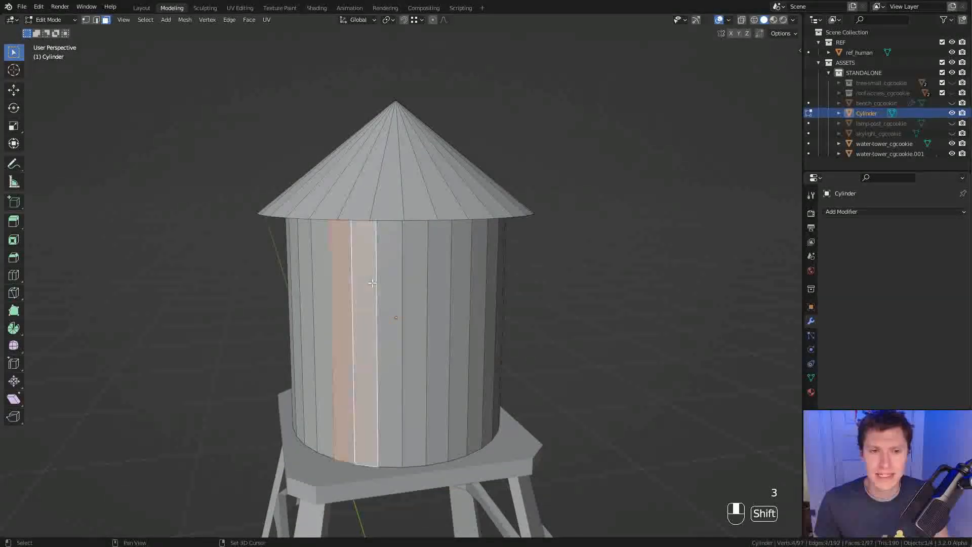
{"action": "left_click", "coordinate": [386, 282], "text": "shift"}
{"action": "left_click", "coordinate": [431, 294], "text": "shift"}
{"action": "key", "text": "ctrl+r"}
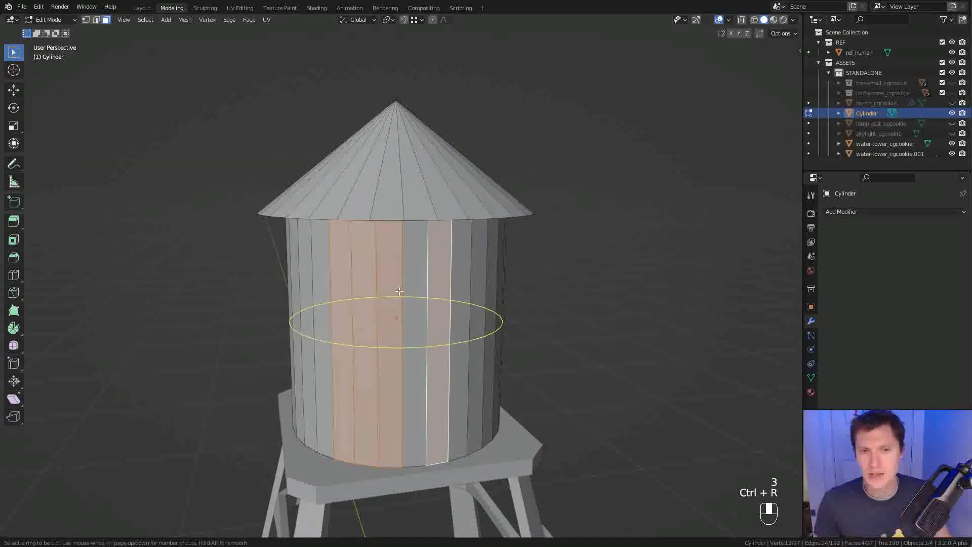
{"action": "right_click", "coordinate": [399, 291]}
{"action": "middle_click_drag", "start_coordinate": [425, 187], "coordinate": [411, 216]}
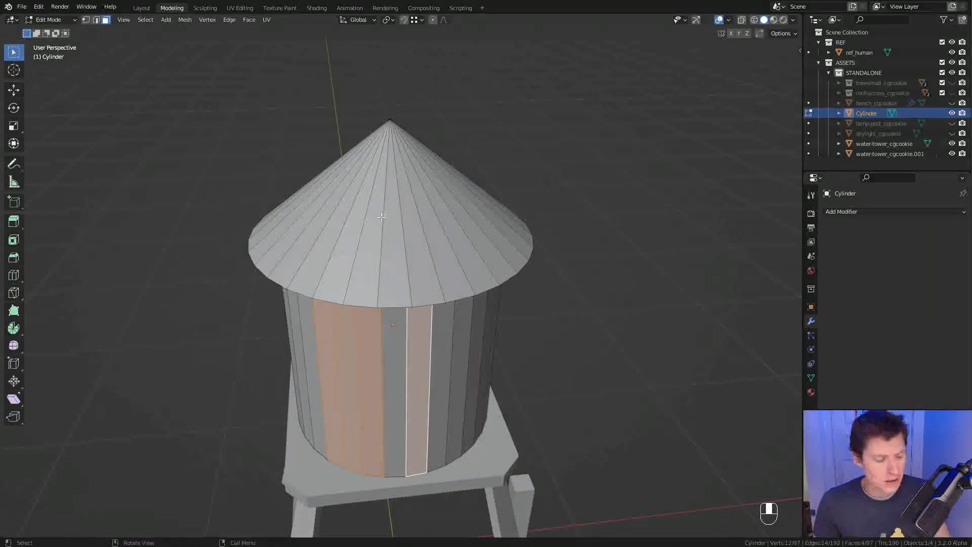
{"action": "left_click", "coordinate": [391, 229]}
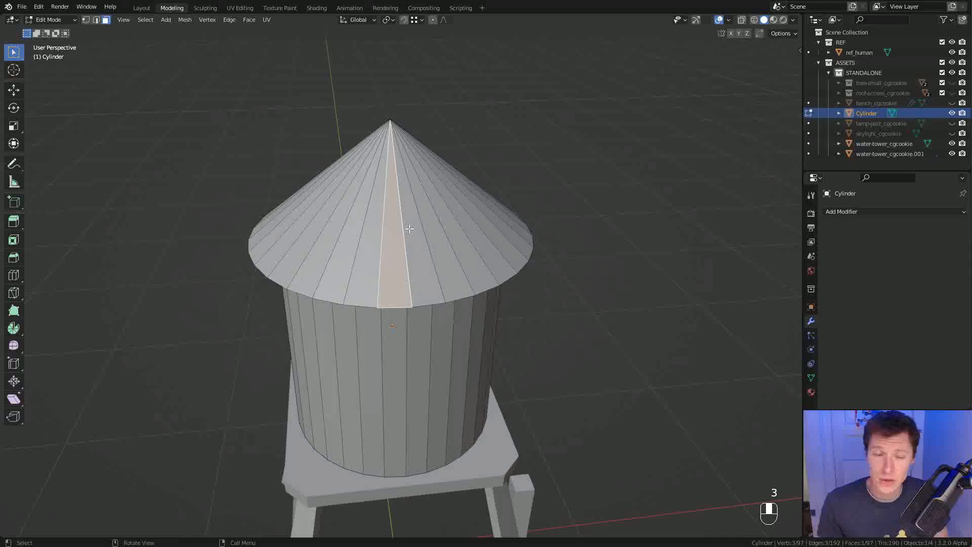
Undo the face selections and the center merge of the raised top face
{"action": "key", "text": "ctrl+z"}
{"action": "key", "text": "ctrl+z"}
{"action": "key", "text": "ctrl+z"}
{"action": "key", "text": "ctrl+z"}
{"action": "key", "text": "ctrl+z"}
{"action": "key", "text": "ctrl+z"}
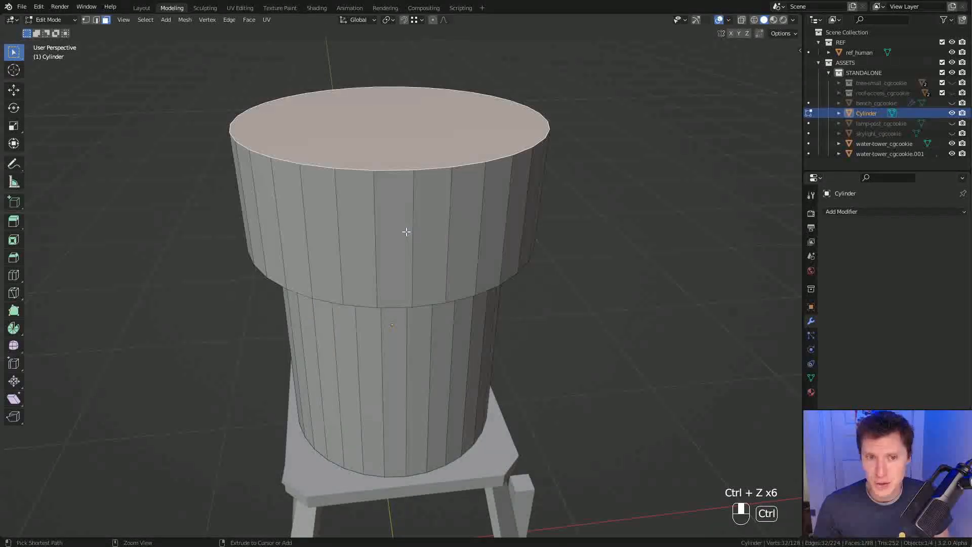
Edge-slide the raised top face down with factor 0.962 to make a thin rim, and inset it 0.05166 m
{"action": "middle_click_drag", "start_coordinate": [515, 206], "coordinate": [528, 157]}
{"action": "key", "text": "g"}
{"action": "key", "text": "g"}
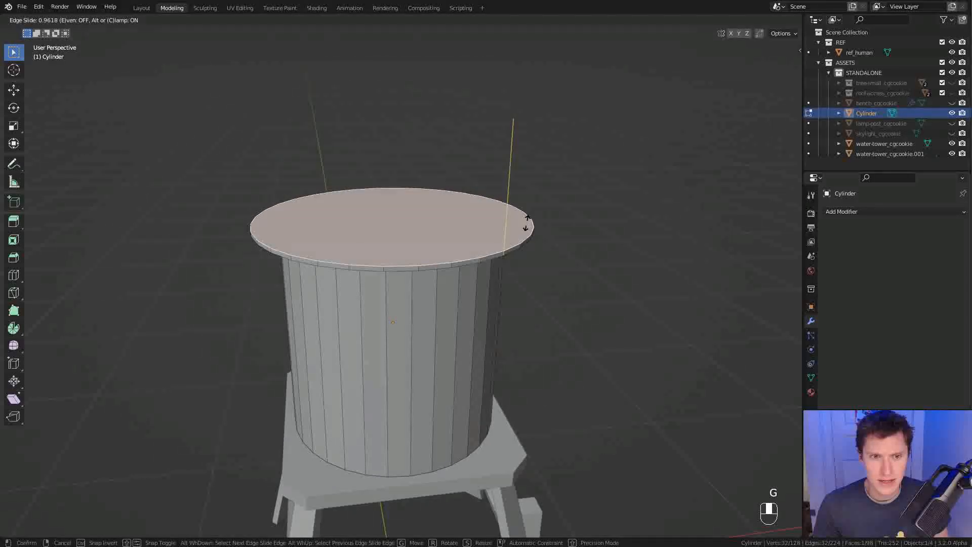
{"action": "left_click", "coordinate": [527, 222]}
{"action": "key", "text": "i"}
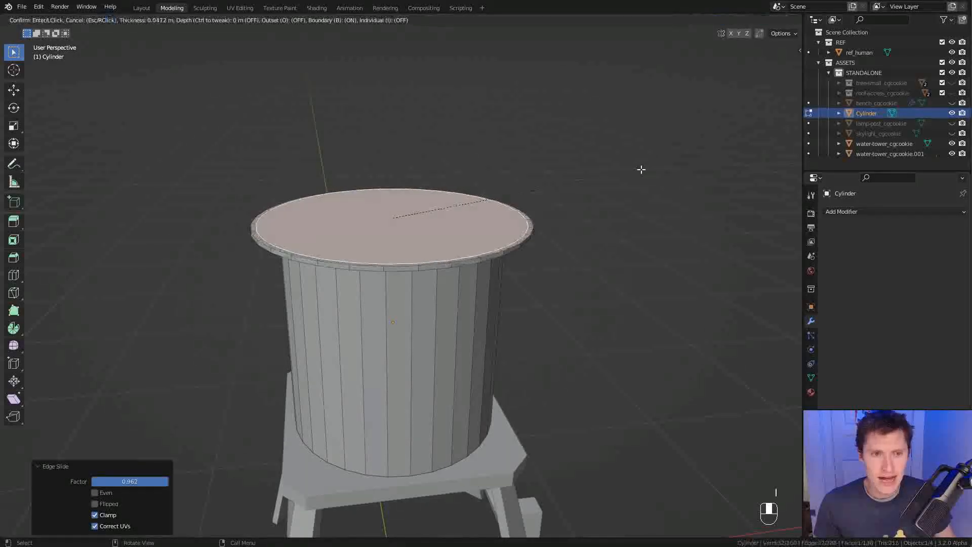
{"action": "left_click", "coordinate": [642, 169]}
Extrude the inset top face up about 0.31 m along Z and merge it at center into a roof cone
{"action": "key", "text": "e"}
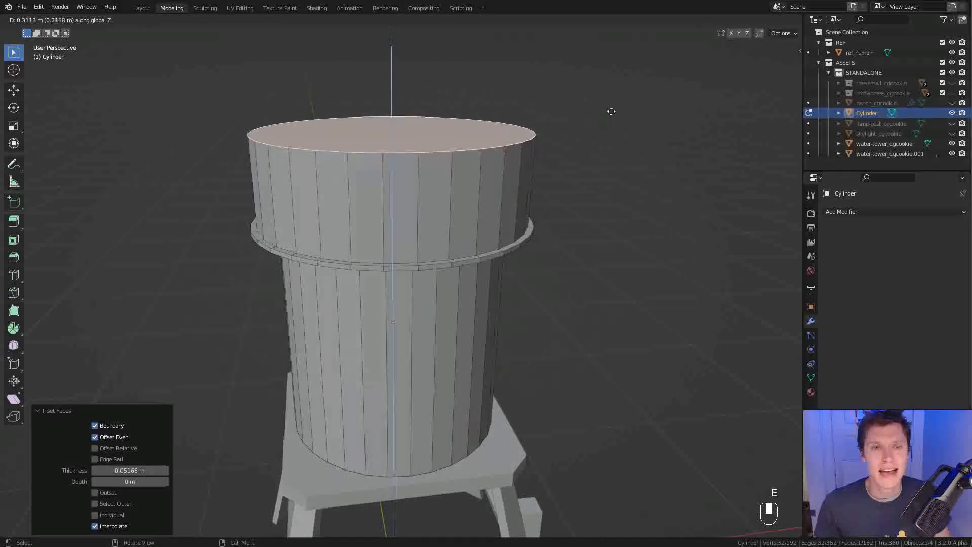
{"action": "left_click", "coordinate": [610, 109]}
{"action": "key", "text": "m"}
{"action": "left_click", "coordinate": [597, 110]}
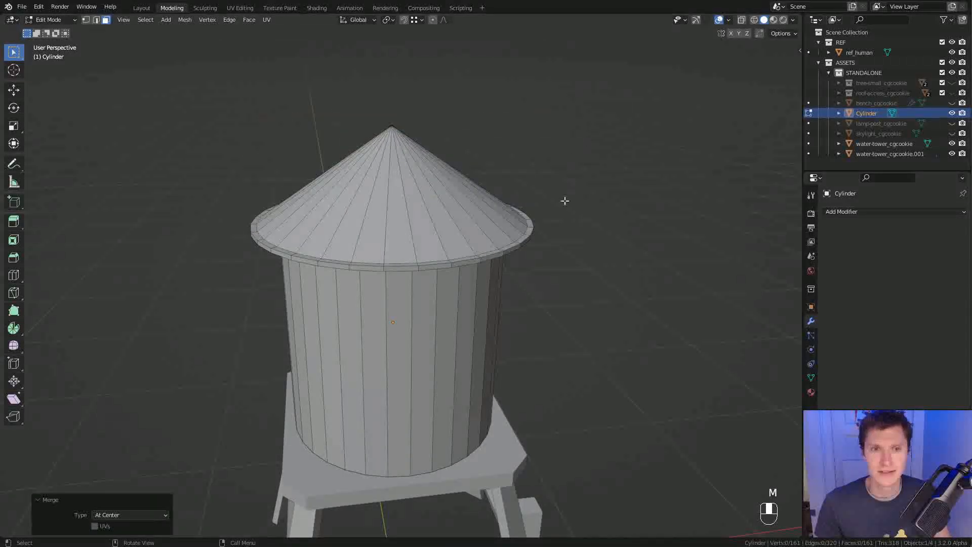
Add five evenly spaced loop cuts around the tank's wall without sliding them
{"action": "scroll", "coordinate": [569, 189], "scroll_direction": "down", "scroll_amount": 3}
{"action": "scroll", "coordinate": [506, 187], "scroll_direction": "up", "scroll_amount": 4}
{"action": "middle_click_drag", "start_coordinate": [429, 239], "coordinate": [430, 207]}
{"action": "middle_click_drag", "start_coordinate": [431, 271], "coordinate": [431, 280], "text": "ctrl"}
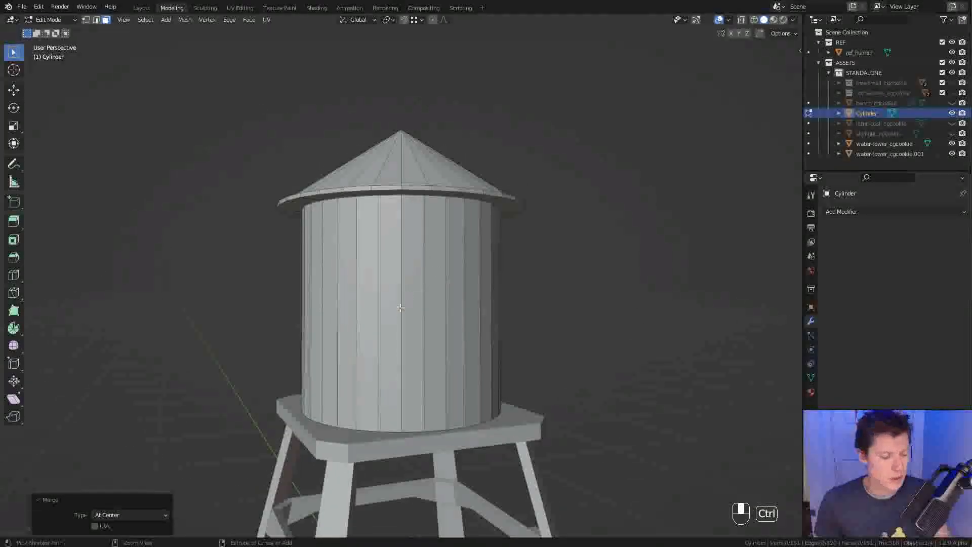
{"action": "key", "text": "ctrl+r"}
{"action": "scroll", "coordinate": [394, 319], "scroll_direction": "up", "scroll_amount": 4}
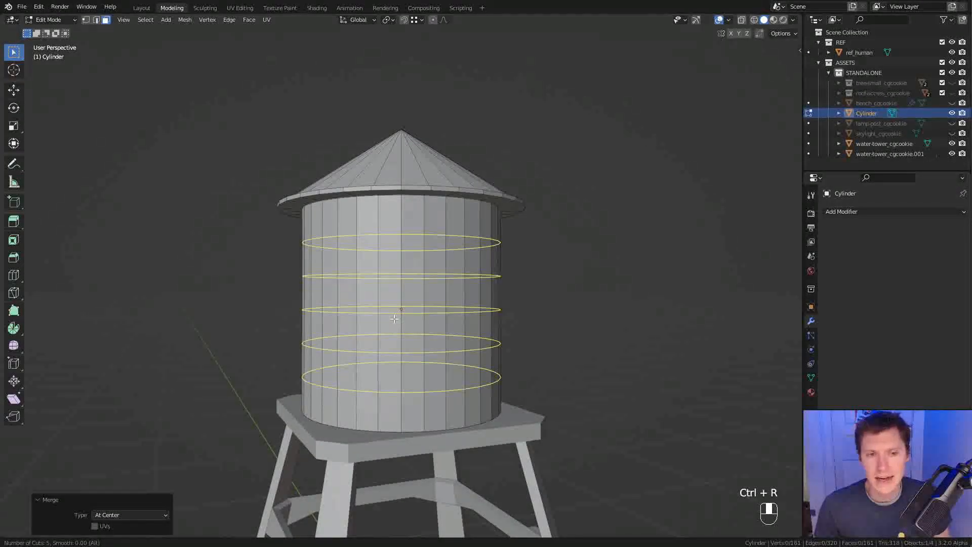
{"action": "left_click", "coordinate": [394, 319]}
{"action": "right_click", "coordinate": [460, 289]}
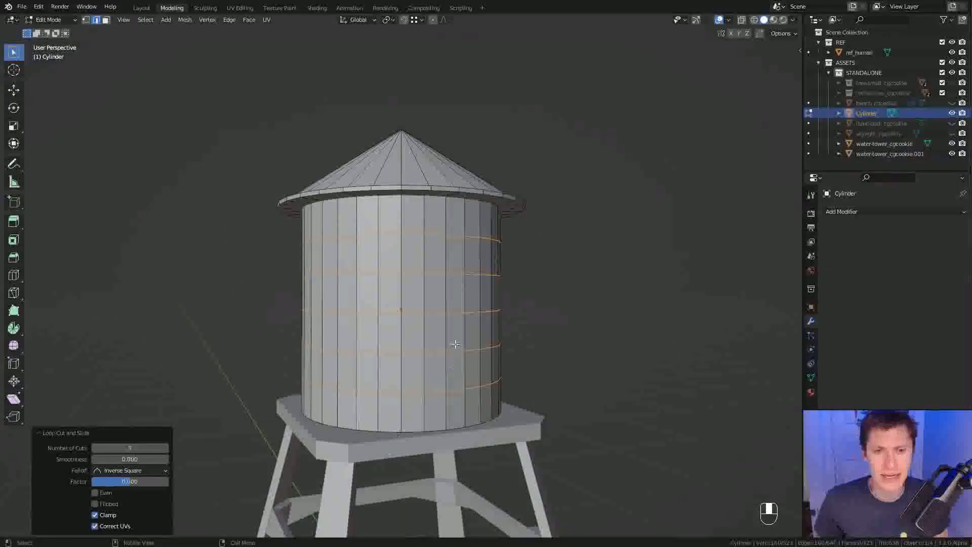
Bevel the five edge loops with a 0.0348 m width and one segment to form bands around the tank
{"action": "middle_click_drag", "start_coordinate": [531, 287], "coordinate": [505, 296], "text": "ctrl"}
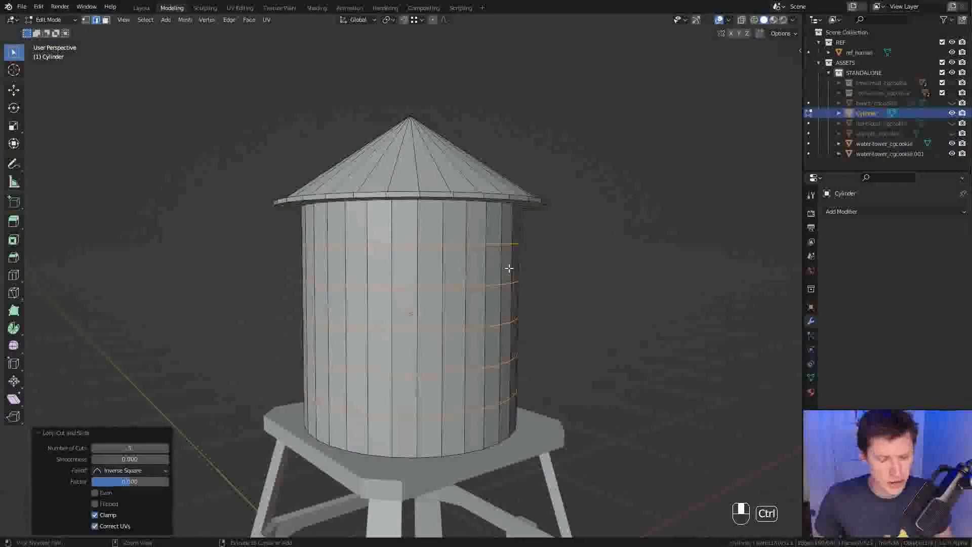
{"action": "key", "text": "ctrl+b"}
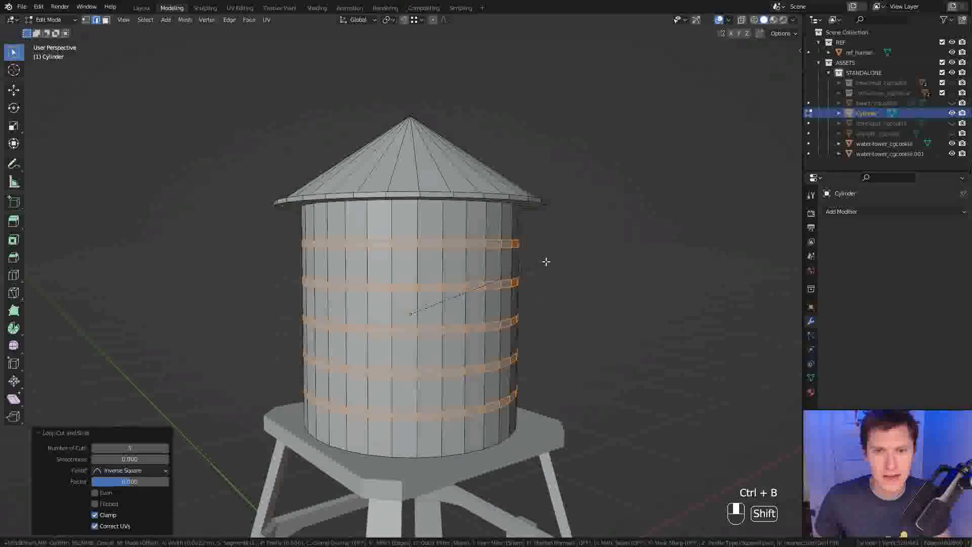
{"action": "left_click", "coordinate": [538, 264]}
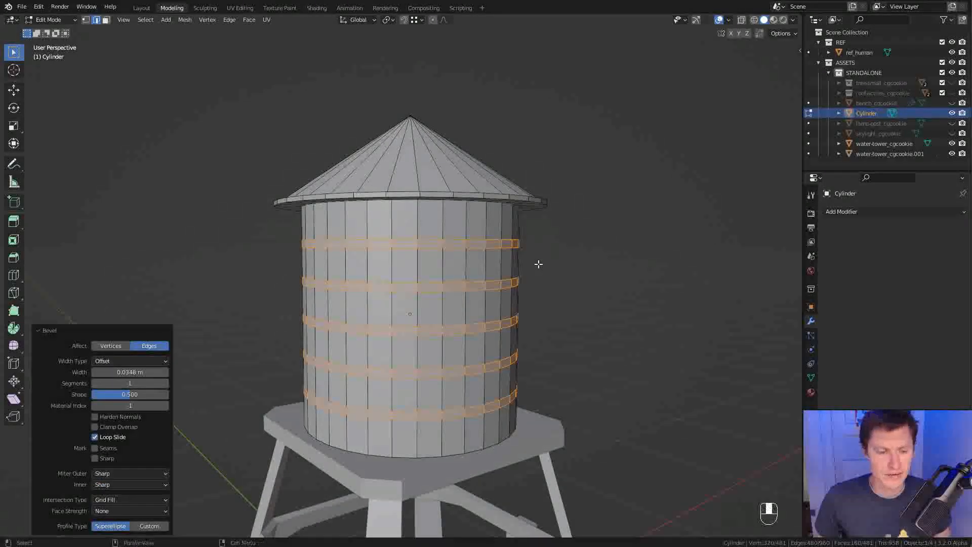
Extrude the five bands in place and undo the extrusion
{"action": "key", "text": "e"}
{"action": "right_click", "coordinate": [567, 243]}
{"action": "middle_click_drag", "start_coordinate": [567, 243], "coordinate": [580, 263]}
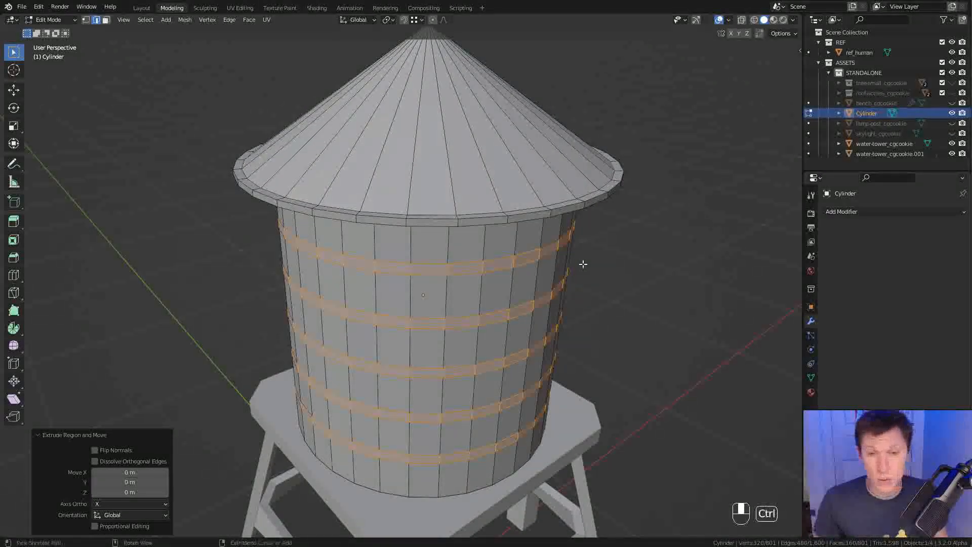
{"action": "key", "text": "ctrl+z"}
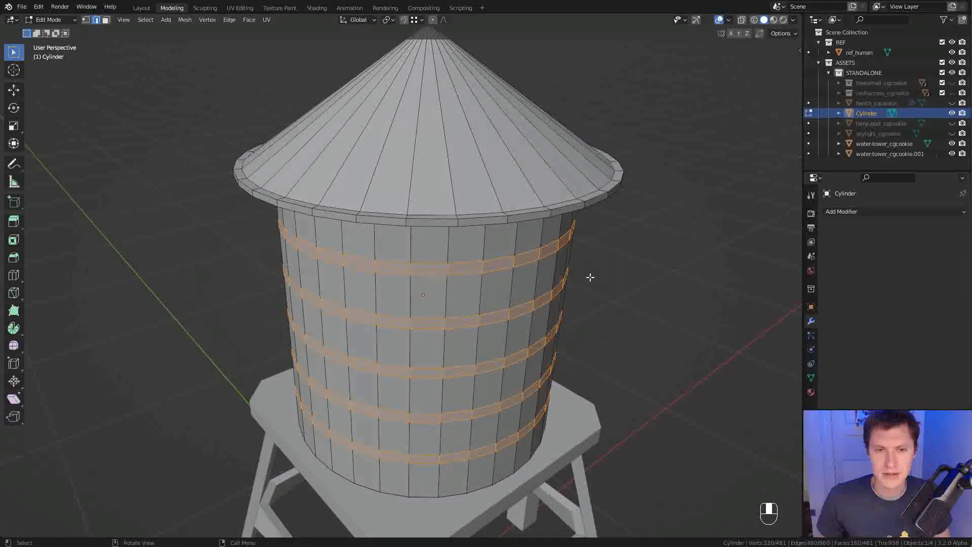
Extrude the five tank bands in place and push them outward 0.0375 m with Shrink/Fatten, returning to Object Mode
{"action": "middle_click_drag", "start_coordinate": [590, 277], "coordinate": [592, 280]}
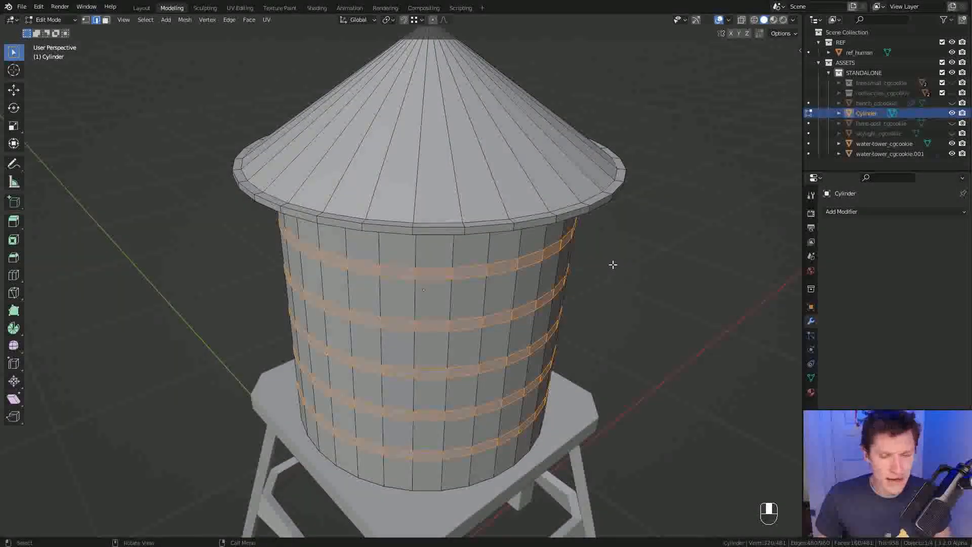
{"action": "key", "text": "e"}
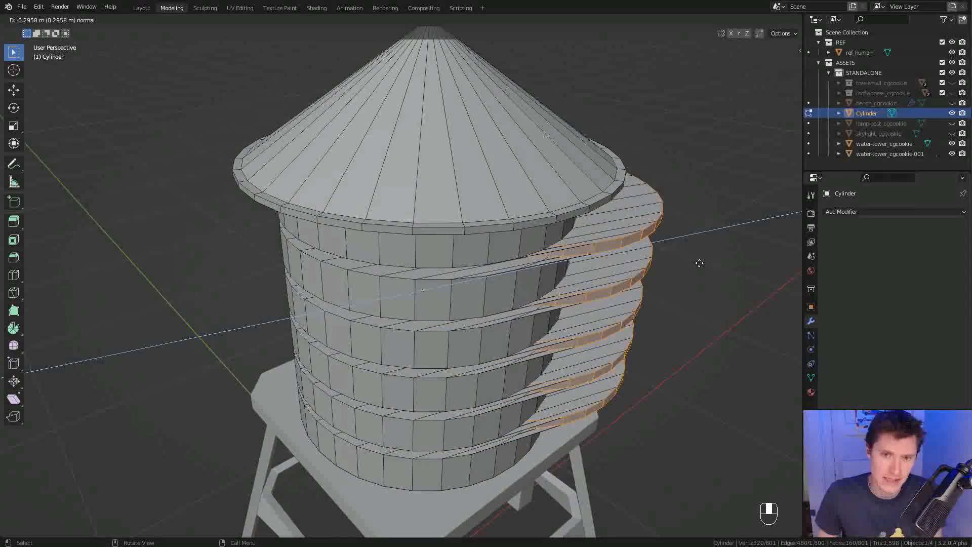
{"action": "right_click", "coordinate": [671, 260]}
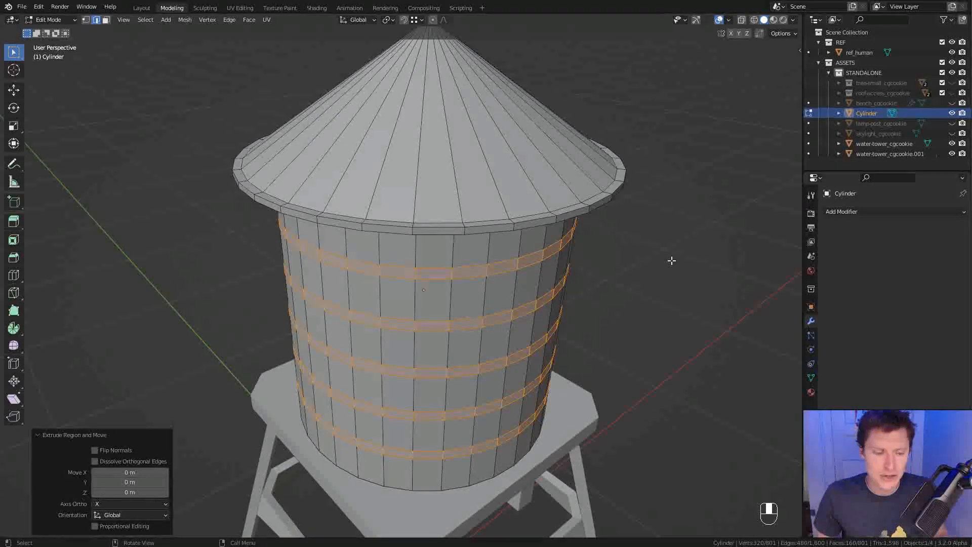
{"action": "key", "text": "g"}
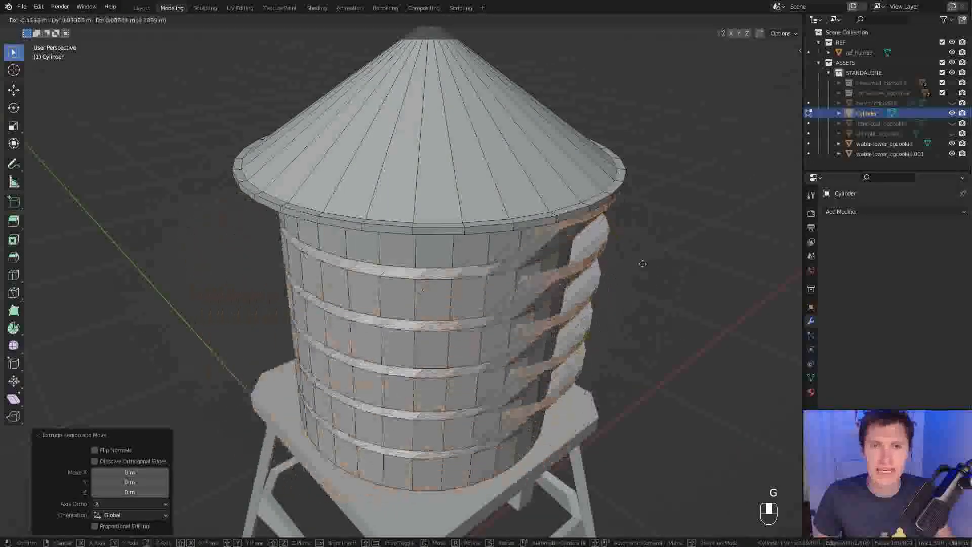
{"action": "key", "text": "alt+s"}
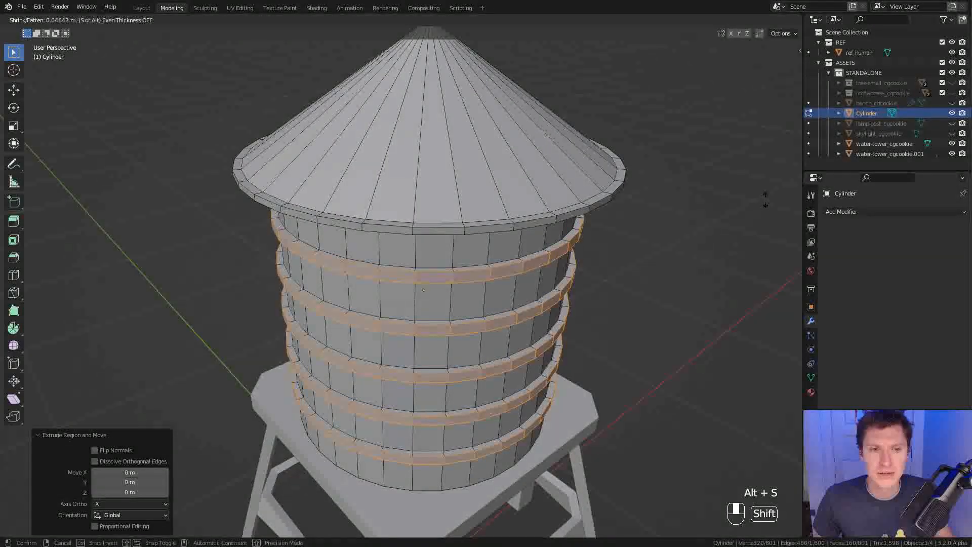
{"action": "left_click", "coordinate": [710, 215]}
{"action": "scroll", "coordinate": [569, 264], "scroll_direction": "down", "scroll_amount": 4}
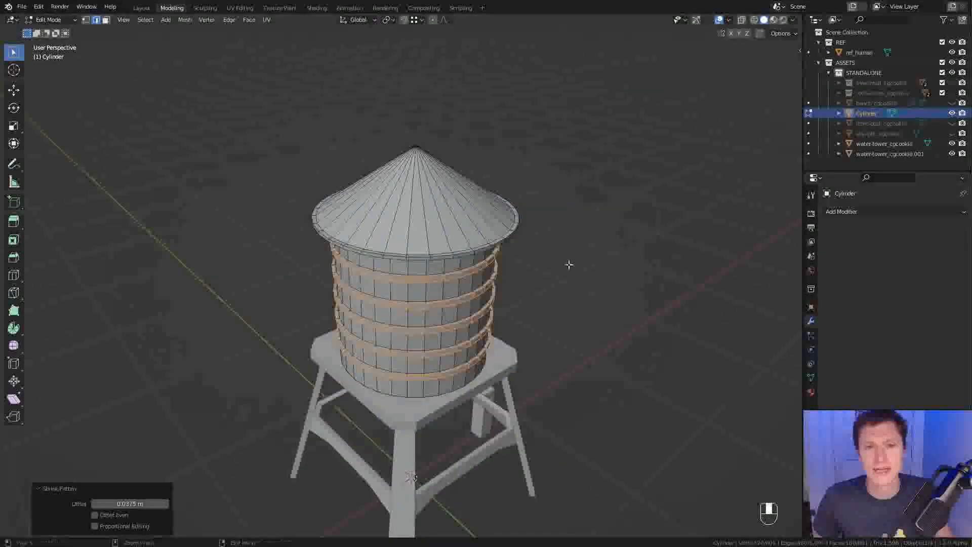
{"action": "middle_click_drag", "start_coordinate": [568, 264], "coordinate": [569, 230]}
{"action": "key", "text": "Tab"}
Shade the tank smooth and enable Auto Smooth for its normals
{"action": "scroll", "coordinate": [570, 297], "scroll_direction": "down", "scroll_amount": 2}
{"action": "mouse_move", "coordinate": [570, 297]}
{"action": "middle_mouse_down"}
{"action": "mouse_move", "coordinate": [551, 250]}
{"action": "mouse_move", "coordinate": [519, 250]}
{"action": "mouse_move", "coordinate": [484, 287]}
{"action": "mouse_move", "coordinate": [613, 263]}
{"action": "mouse_move", "coordinate": [566, 257]}
{"action": "mouse_move", "coordinate": [524, 278]}
{"action": "mouse_move", "coordinate": [531, 274]}
{"action": "mouse_move", "coordinate": [431, 242]}
{"action": "middle_mouse_up"}
{"action": "scroll", "coordinate": [518, 281], "scroll_direction": "up", "scroll_amount": 3}
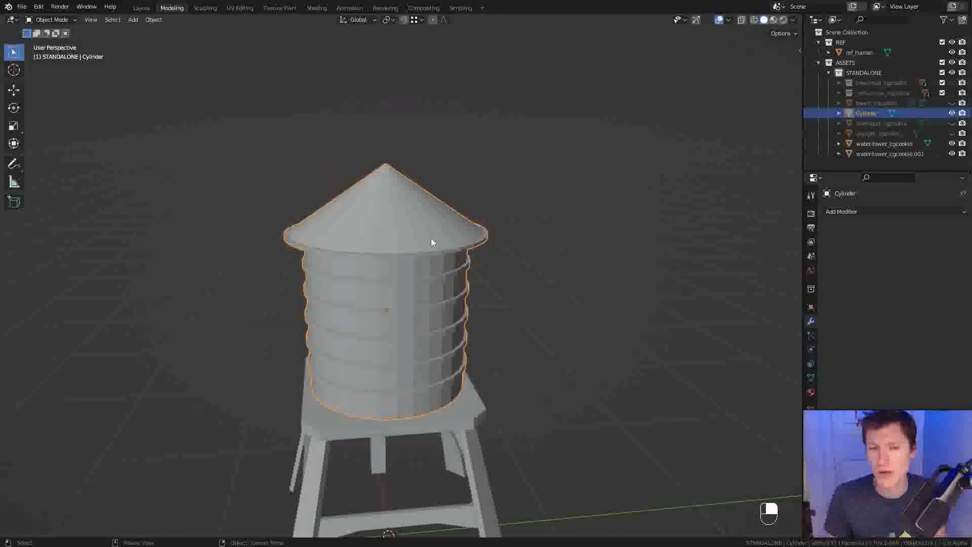
{"action": "middle_click_drag", "start_coordinate": [506, 394], "coordinate": [508, 338], "text": "ctrl"}
{"action": "middle_click_drag", "start_coordinate": [507, 339], "coordinate": [496, 317], "text": "shift"}
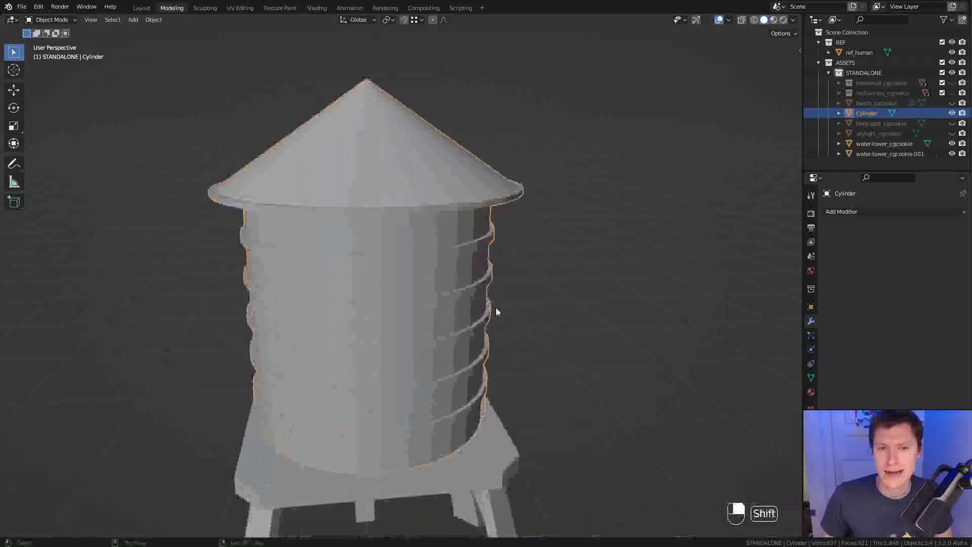
{"action": "middle_click_drag", "start_coordinate": [527, 198], "coordinate": [530, 228], "text": "ctrl"}
{"action": "left_click", "coordinate": [810, 378]}
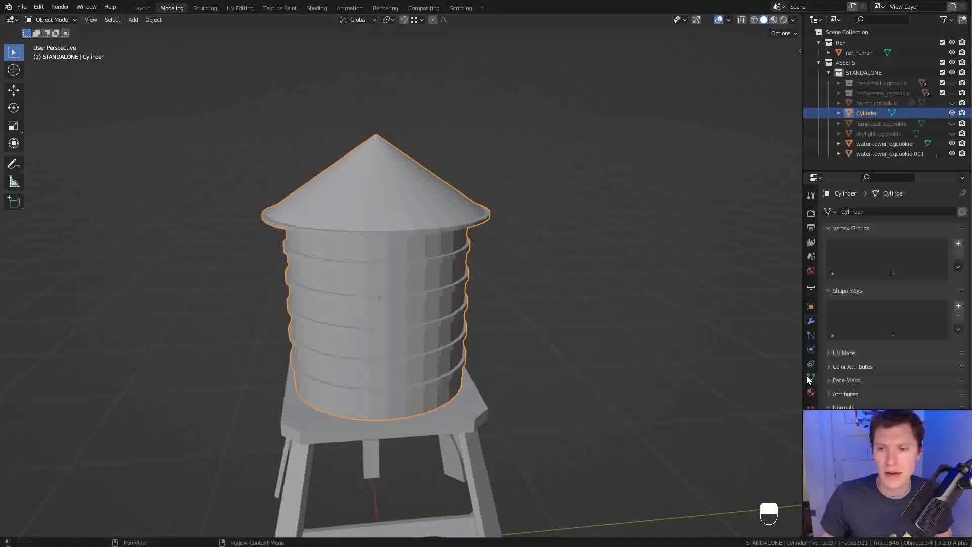
{"action": "scroll", "coordinate": [858, 347], "scroll_direction": "down", "scroll_amount": 2}
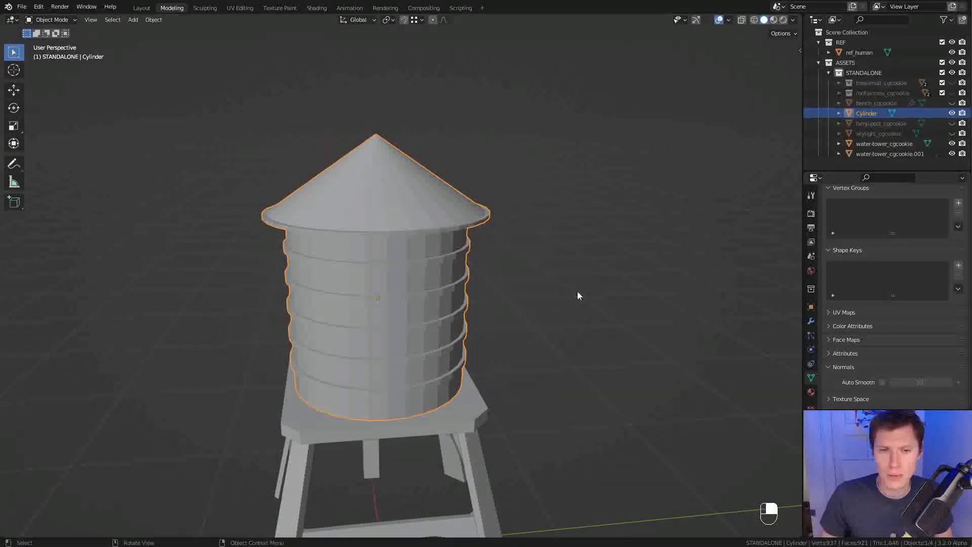
{"action": "right_click", "coordinate": [396, 165]}
{"action": "left_click", "coordinate": [378, 166]}
{"action": "middle_click_drag", "start_coordinate": [378, 166], "coordinate": [506, 211]}
{"action": "left_click", "coordinate": [882, 382]}
{"action": "middle_click_drag", "start_coordinate": [593, 290], "coordinate": [490, 166], "text": "ctrl"}
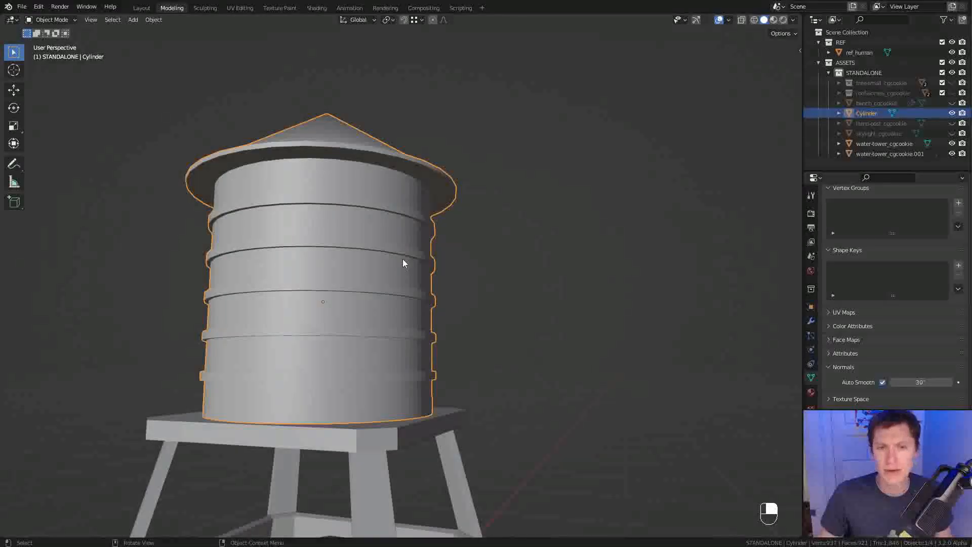
Switch to the Shading workspace and hide the REF collection
{"action": "scroll", "coordinate": [403, 259], "scroll_direction": "down", "scroll_amount": 2}
{"action": "middle_click_drag", "start_coordinate": [403, 259], "coordinate": [400, 254]}
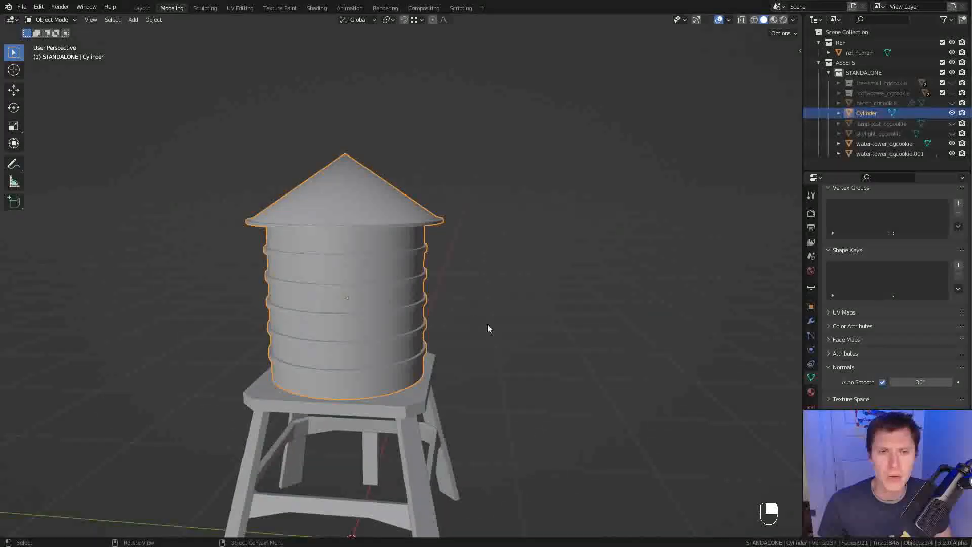
{"action": "scroll", "coordinate": [507, 284], "scroll_direction": "down", "scroll_amount": 2}
{"action": "middle_click_drag", "start_coordinate": [507, 283], "coordinate": [487, 277]}
{"action": "key", "text": "a"}
{"action": "key", "text": "a"}
{"action": "middle_click_drag", "start_coordinate": [487, 276], "coordinate": [569, 281], "text": "ctrl"}
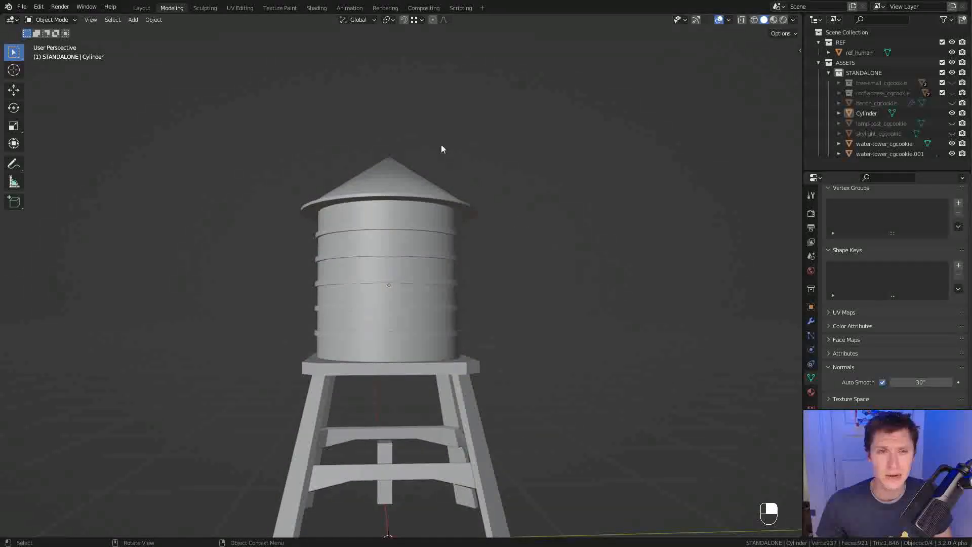
{"action": "left_click", "coordinate": [324, 7]}
{"action": "mouse_move", "coordinate": [567, 232]}
{"action": "middle_mouse_down"}
{"action": "mouse_move", "coordinate": [612, 254]}
{"action": "mouse_move", "coordinate": [684, 218]}
{"action": "mouse_move", "coordinate": [679, 185]}
{"action": "mouse_move", "coordinate": [731, 199]}
{"action": "mouse_move", "coordinate": [671, 188]}
{"action": "mouse_move", "coordinate": [699, 172]}
{"action": "mouse_move", "coordinate": [746, 169]}
{"action": "middle_mouse_up"}
{"action": "left_click", "coordinate": [953, 43]}
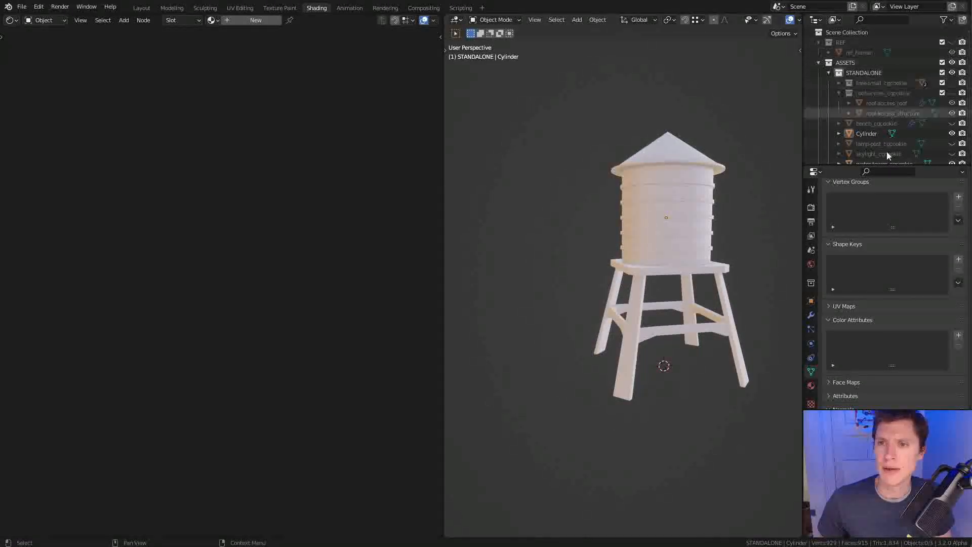
Add a new collection inside the STANDALONE collection
{"action": "scroll", "coordinate": [879, 122], "scroll_direction": "down", "scroll_amount": 2}
{"action": "left_click", "coordinate": [868, 115]}
{"action": "middle_click_drag", "start_coordinate": [738, 162], "coordinate": [693, 163], "text": "shift"}
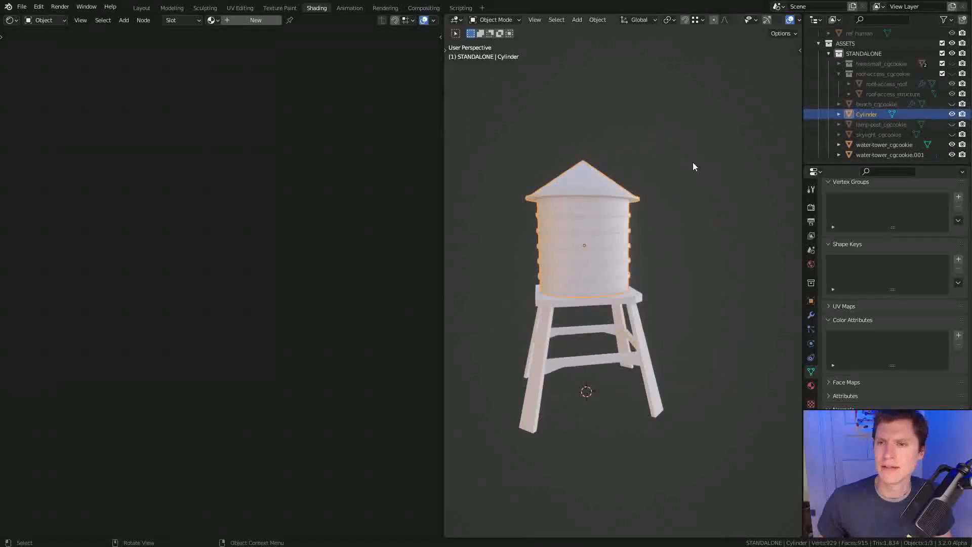
{"action": "middle_click_drag", "start_coordinate": [649, 202], "coordinate": [623, 205]}
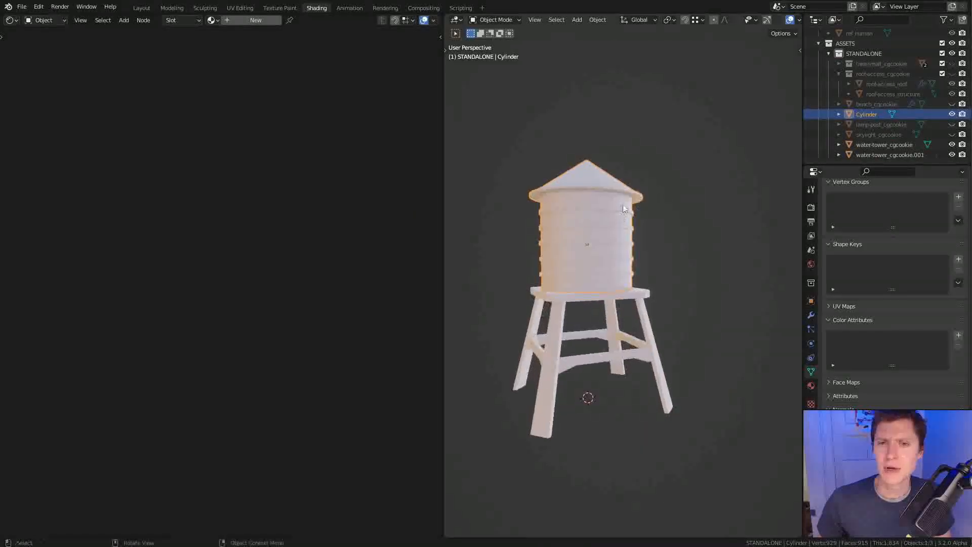
{"action": "left_click", "coordinate": [859, 55]}
{"action": "left_click", "coordinate": [839, 75]}
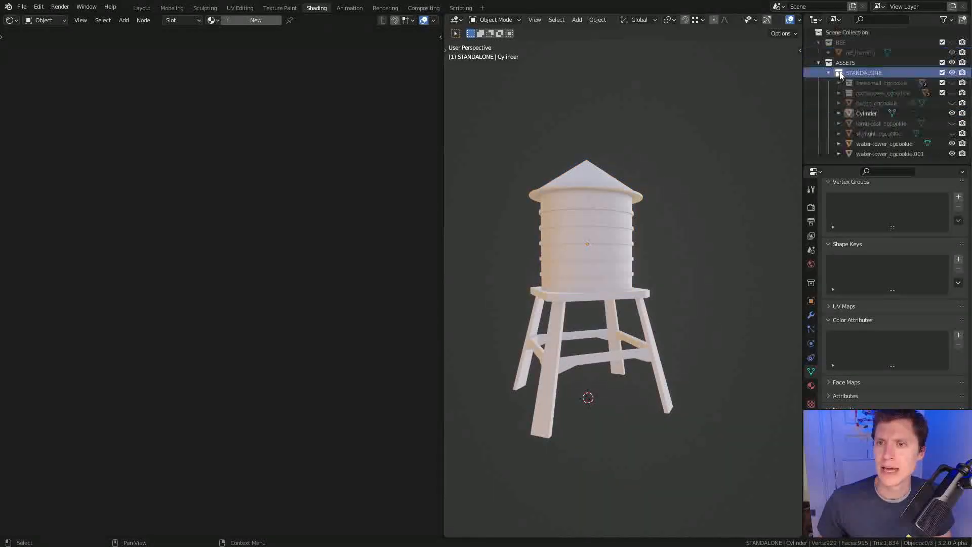
{"action": "left_click", "coordinate": [962, 20]}
Name the new collection water-tower_cgcookie by copying the name of the tower's leg object
{"action": "double_click", "coordinate": [879, 102]}
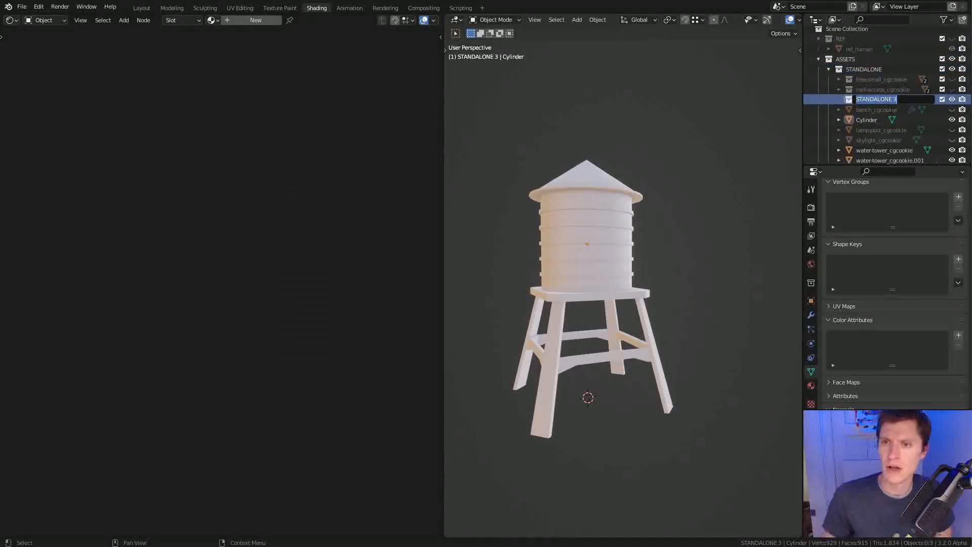
{"action": "double_click", "coordinate": [873, 150]}
{"action": "key", "text": "ctrl+c"}
{"action": "left_click", "coordinate": [866, 100]}
{"action": "double_click", "coordinate": [866, 100]}
{"action": "key", "text": "ctrl+v"}
{"action": "key", "text": "Return"}
Rename the object with the legs and platform as water-tower-base_cgcookie
{"action": "double_click", "coordinate": [897, 150]}
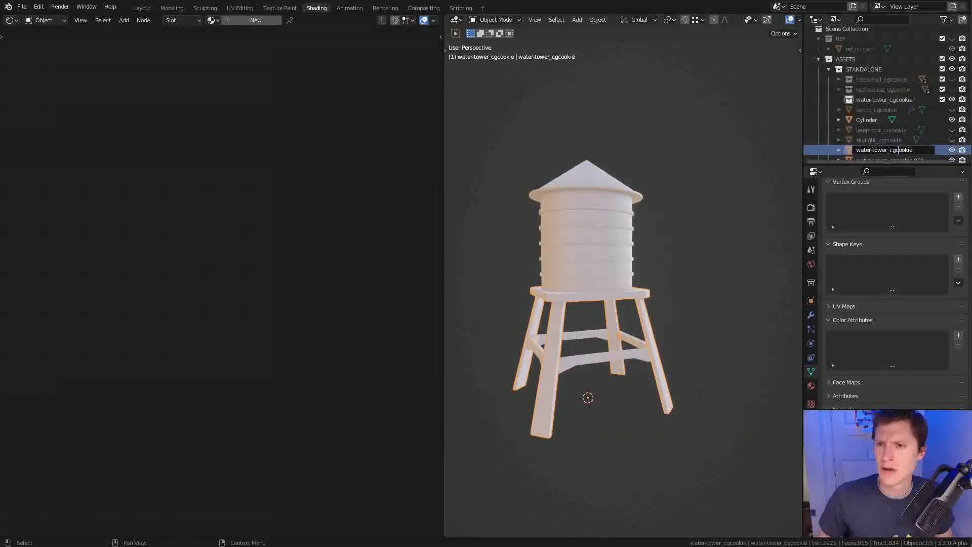
{"action": "type", "text": "-"}
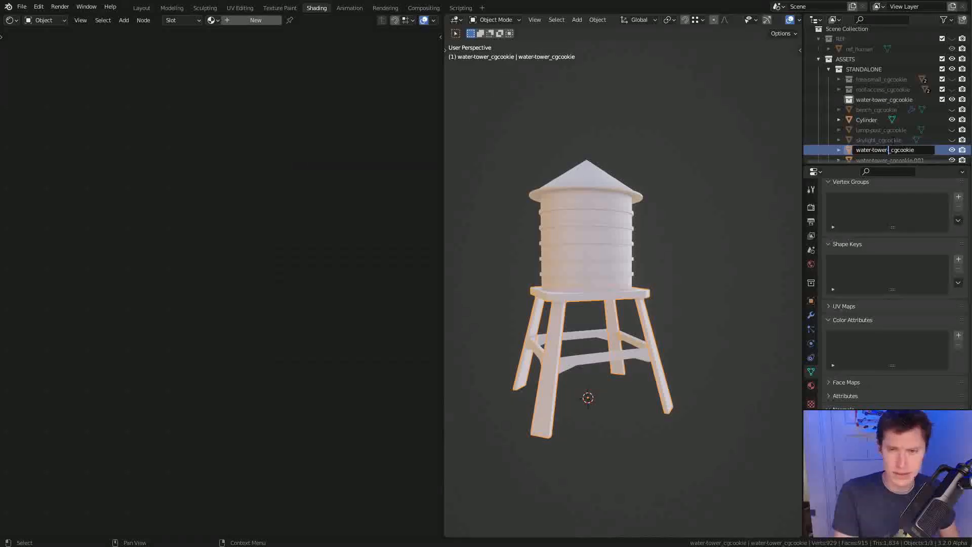
{"action": "type", "text": "base"}
{"action": "key", "text": "Return"}
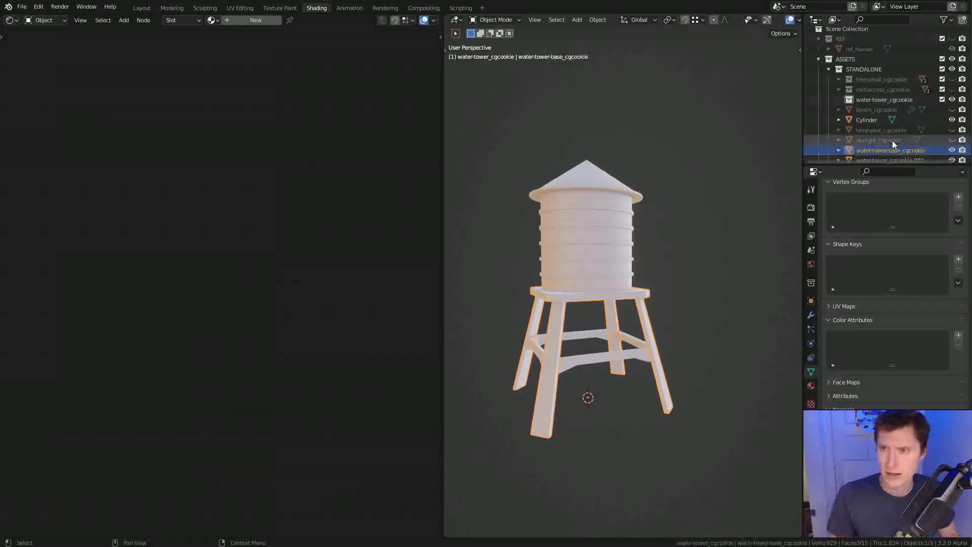
Rename the horizontal leg braces as water-tower_cylinder
{"action": "double_click", "coordinate": [899, 157]}
{"action": "left_click_drag", "start_coordinate": [890, 154], "coordinate": [925, 155]}
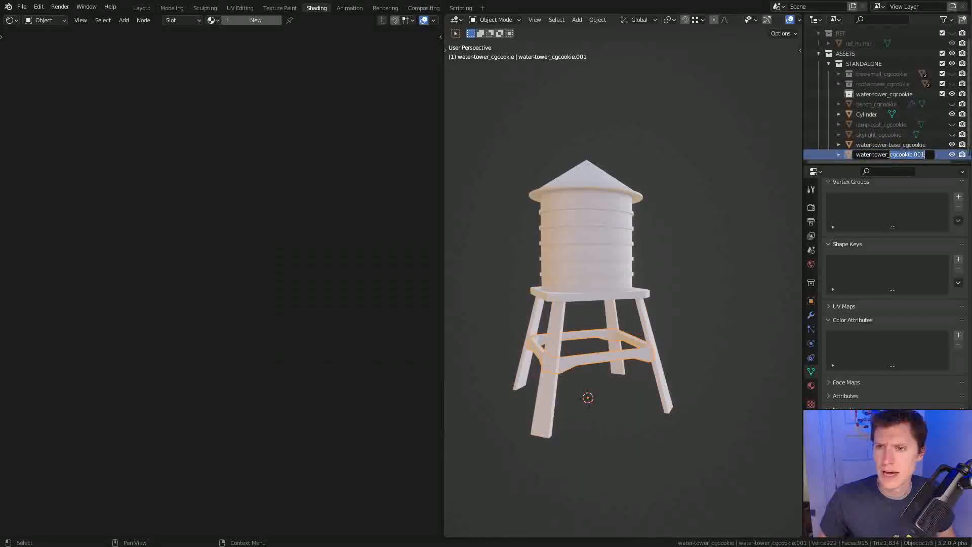
{"action": "type", "text": "cylinder"}
{"action": "key", "text": "Return"}
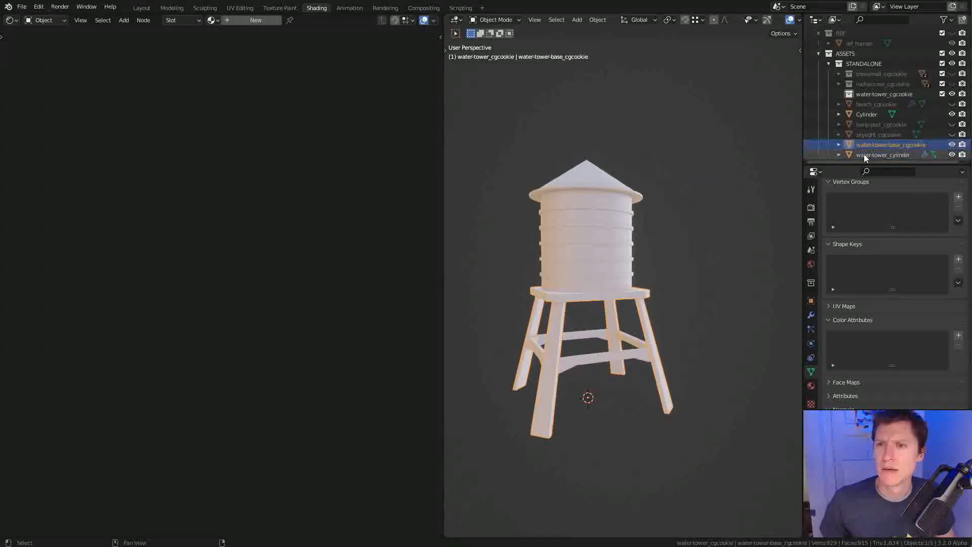
Try moving the base and brace objects into the water-tower_cgcookie collection, and undo the move
{"action": "left_click", "coordinate": [866, 144], "text": "ctrl"}
{"action": "left_click_drag", "start_coordinate": [866, 144], "coordinate": [871, 95]}
{"action": "left_click", "coordinate": [865, 135]}
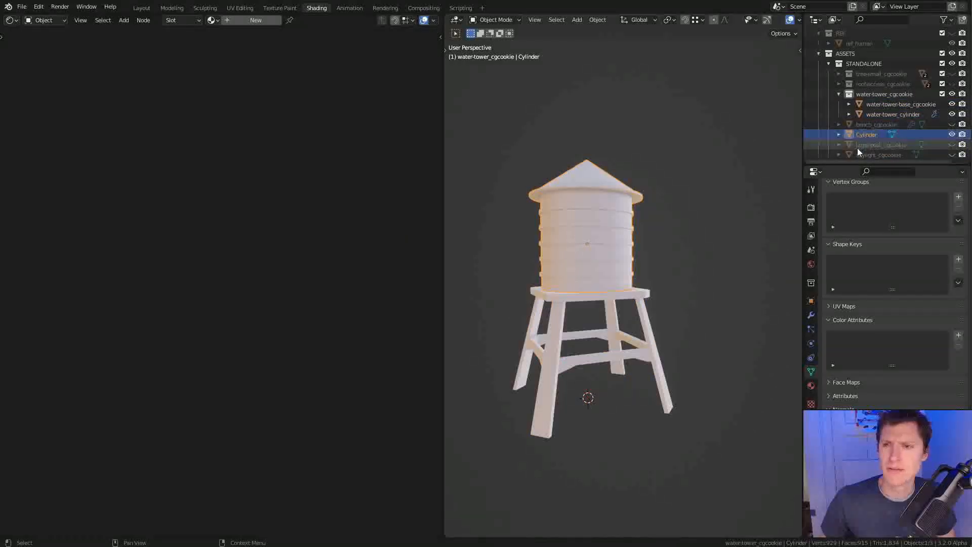
{"action": "key", "text": "ctrl+z"}
{"action": "key", "text": "ctrl+z"}
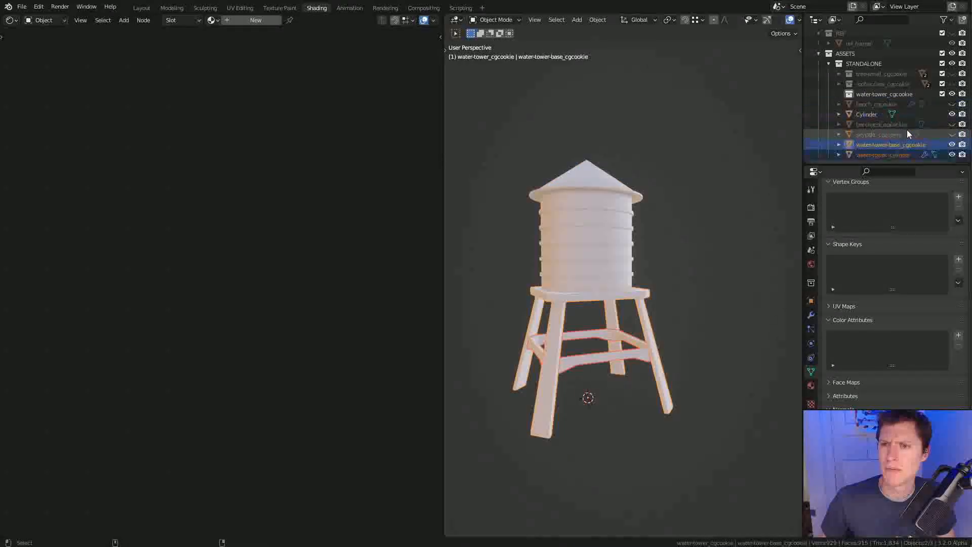
{"action": "key", "text": "ctrl+z"}
{"action": "key", "text": "ctrl+z"}
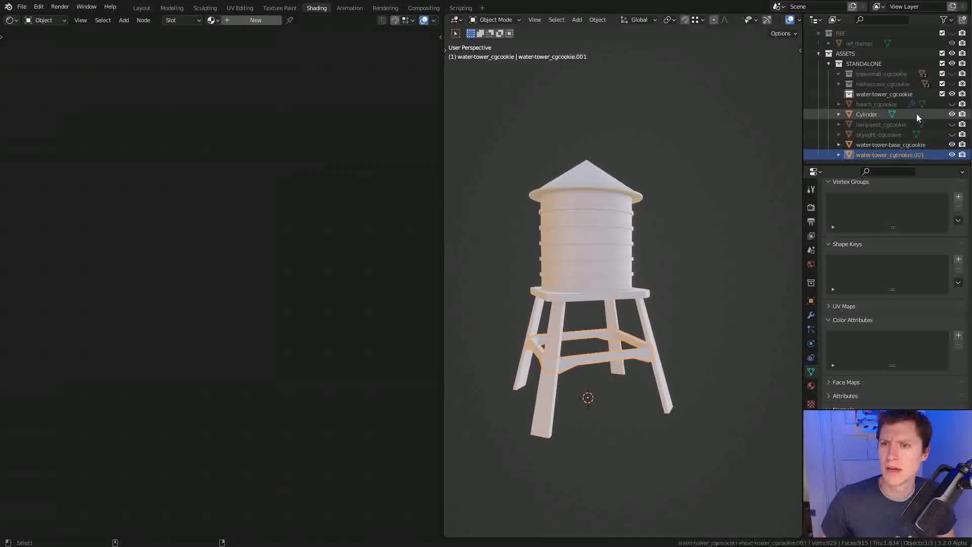
{"action": "key", "text": "ctrl+shift+z"}
Rename the horizontal leg braces as water-tower-frame-support
{"action": "middle_click_drag", "start_coordinate": [637, 344], "coordinate": [583, 315]}
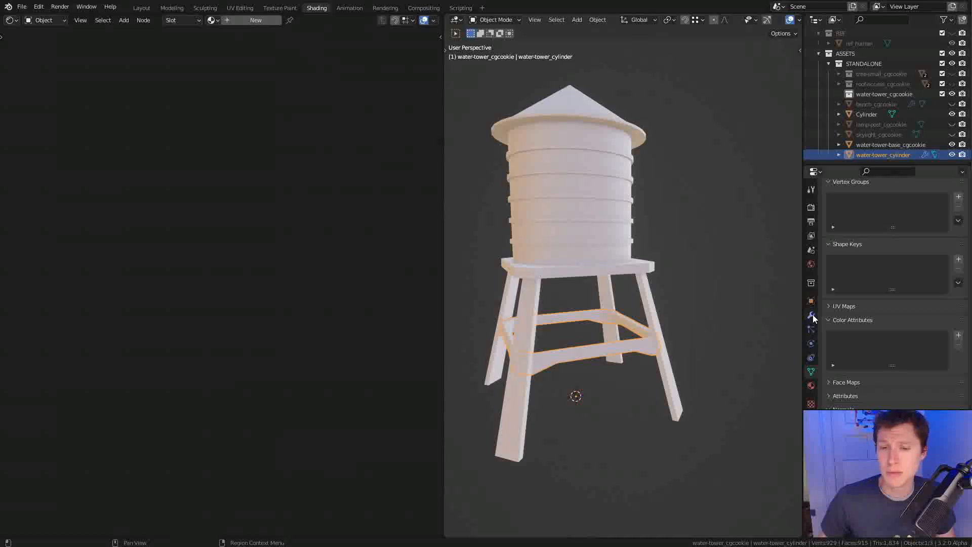
{"action": "double_click", "coordinate": [891, 155]}
{"action": "left_click", "coordinate": [901, 154]}
{"action": "left_click_drag", "start_coordinate": [911, 155], "coordinate": [886, 155]}
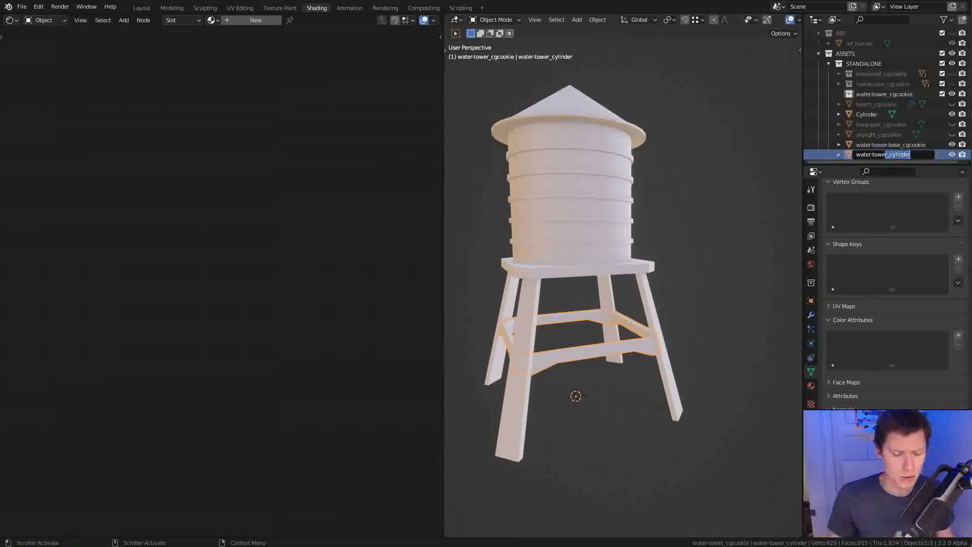
{"action": "type", "text": "-frame-support"}
{"action": "key", "text": "Return"}
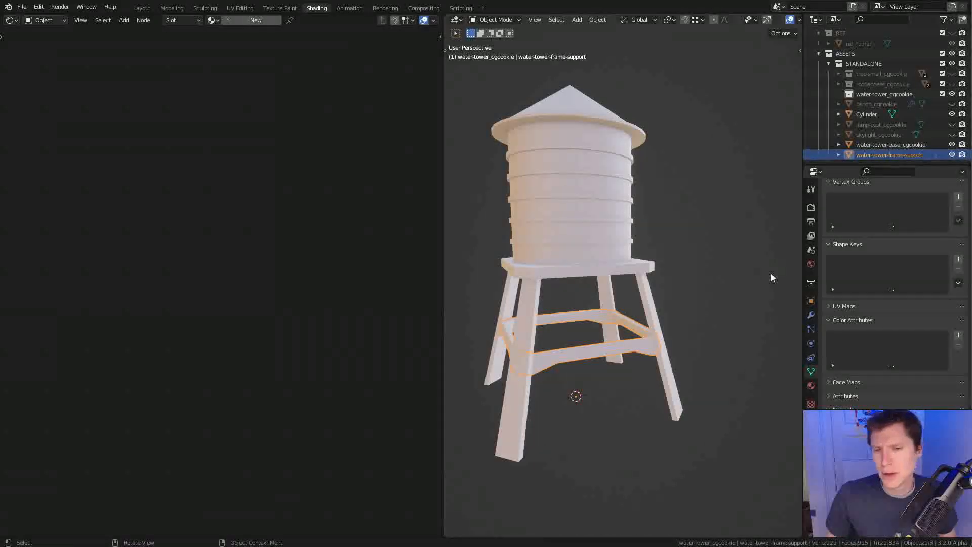
Open the tower's base in Edit Mode, isolate it in local view and add a loop cut through its platform
{"action": "left_click", "coordinate": [650, 294]}
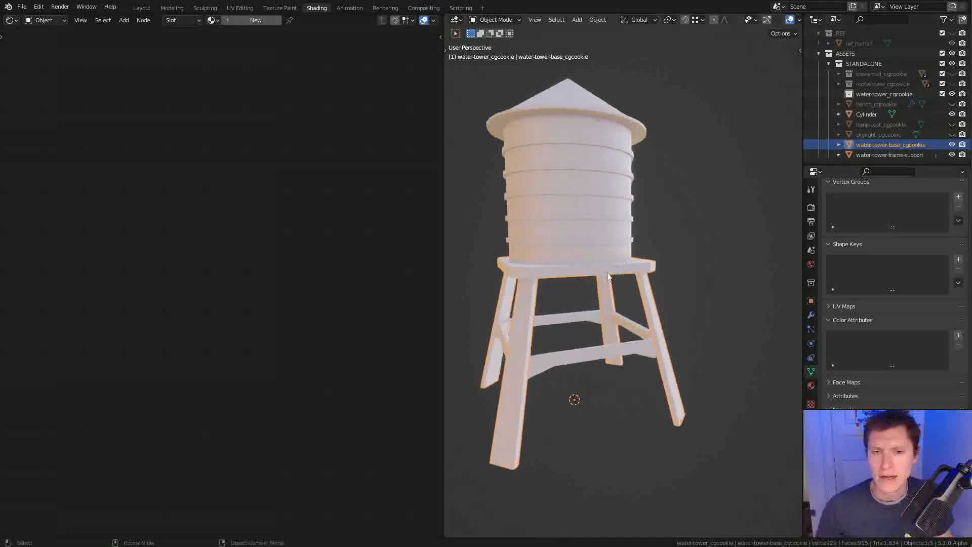
{"action": "key", "text": "Tab"}
{"action": "middle_click_drag", "start_coordinate": [615, 267], "coordinate": [600, 293]}
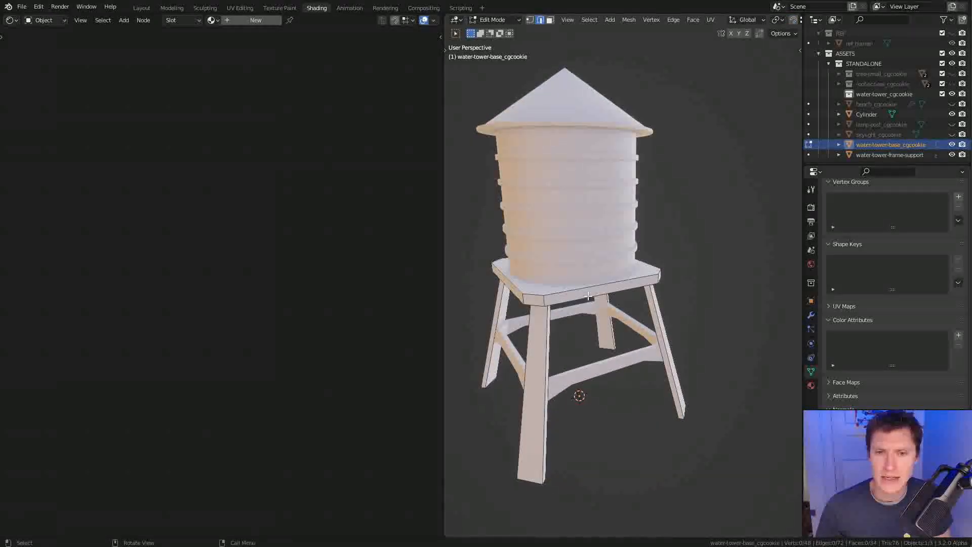
{"action": "key", "text": "slash"}
{"action": "mouse_move", "coordinate": [603, 226]}
{"action": "middle_mouse_down"}
{"action": "mouse_move", "coordinate": [671, 246]}
{"action": "mouse_move", "coordinate": [621, 240]}
{"action": "mouse_move", "coordinate": [627, 231]}
{"action": "mouse_move", "coordinate": [588, 241]}
{"action": "mouse_move", "coordinate": [603, 247]}
{"action": "middle_mouse_up"}
{"action": "scroll", "coordinate": [643, 245], "scroll_direction": "down", "scroll_amount": 1}
{"action": "key", "text": "ctrl+r"}
{"action": "left_click", "coordinate": [620, 244]}
{"action": "left_click", "coordinate": [619, 244]}
In wireframe display, select the vertices of three legs and their platform corners and delete them, keeping one leg
{"action": "key", "text": "1"}
{"action": "key", "text": "z"}
{"action": "left_click", "coordinate": [590, 232]}
{"action": "key", "text": "alt+a"}
{"action": "left_click_drag", "start_coordinate": [521, 169], "coordinate": [568, 342]}
{"action": "middle_click_drag", "start_coordinate": [568, 342], "coordinate": [633, 295]}
{"action": "middle_click_drag", "start_coordinate": [710, 237], "coordinate": [677, 207]}
{"action": "left_click_drag", "start_coordinate": [677, 206], "coordinate": [755, 401], "text": "shift"}
{"action": "key", "text": "x"}
{"action": "left_click", "coordinate": [764, 317]}
Extrude one open end edge of the platform along X to line up with the other open end, and fill the gap between them
{"action": "middle_click_drag", "start_coordinate": [648, 251], "coordinate": [563, 254]}
{"action": "middle_click_drag", "start_coordinate": [678, 267], "coordinate": [674, 272]}
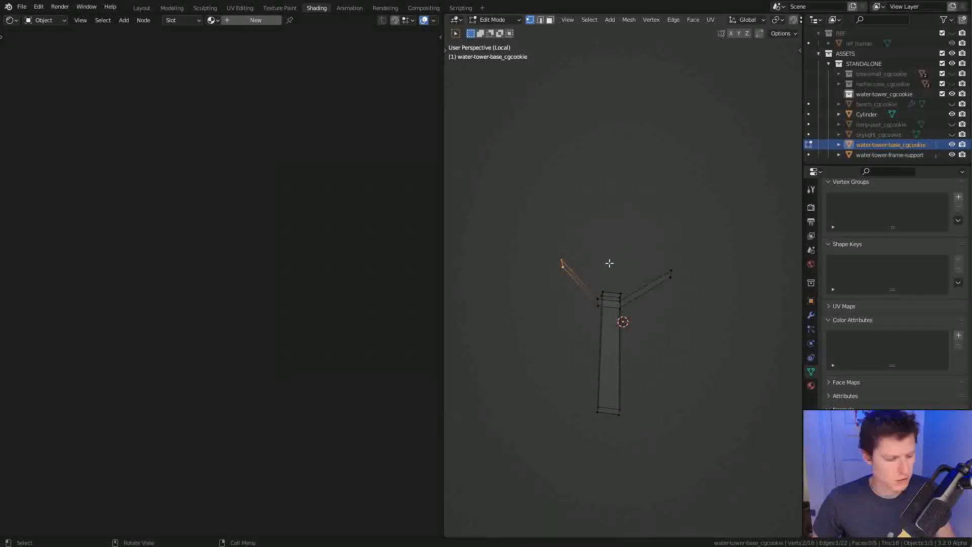
{"action": "key", "text": "e"}
{"action": "key", "text": "x"}
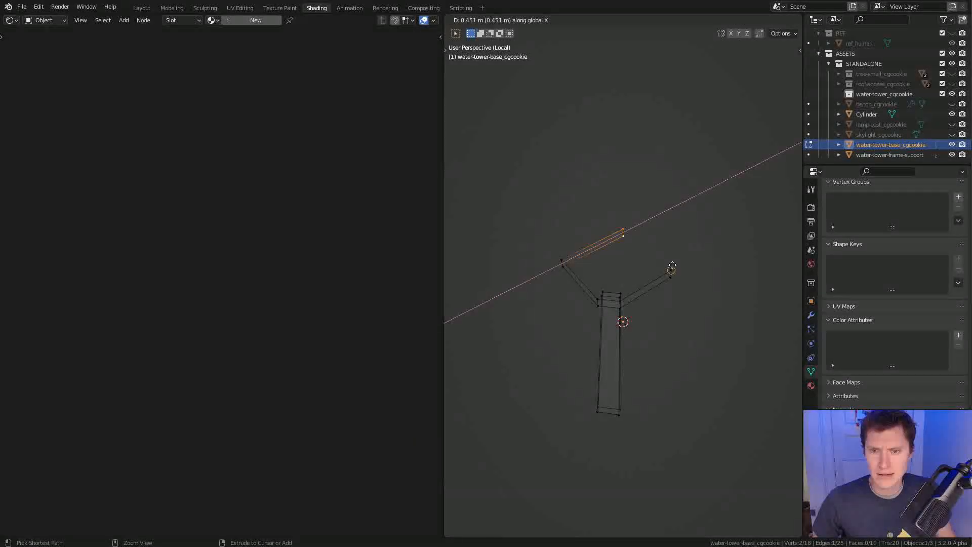
{"action": "left_click", "coordinate": [671, 264], "text": "ctrl"}
{"action": "left_click", "coordinate": [670, 269], "text": "shift"}
{"action": "left_click", "coordinate": [672, 278], "text": "shift"}
{"action": "key", "text": "f"}
Fill the open top and bottom of the quarter platform with faces
{"action": "left_click", "coordinate": [625, 227]}
{"action": "left_click", "coordinate": [657, 254], "text": "alt"}
{"action": "key", "text": "f"}
{"action": "middle_click_drag", "start_coordinate": [608, 294], "coordinate": [652, 234]}
{"action": "left_click", "coordinate": [648, 222], "text": "alt"}
{"action": "key", "text": "f"}
Delete the two vertical faces on the inner cut sides of the quarter platform
{"action": "middle_click_drag", "start_coordinate": [662, 199], "coordinate": [764, 274]}
{"action": "key", "text": "3"}
{"action": "left_click", "coordinate": [608, 257]}
{"action": "middle_click_drag", "start_coordinate": [620, 247], "coordinate": [600, 272]}
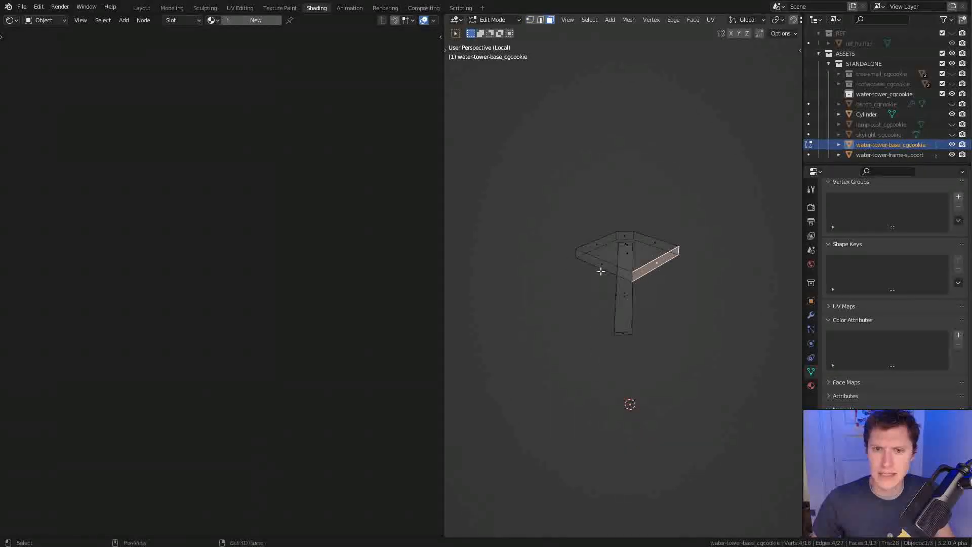
{"action": "left_click", "coordinate": [603, 266], "text": "shift"}
{"action": "key", "text": "x"}
{"action": "left_click", "coordinate": [613, 281]}
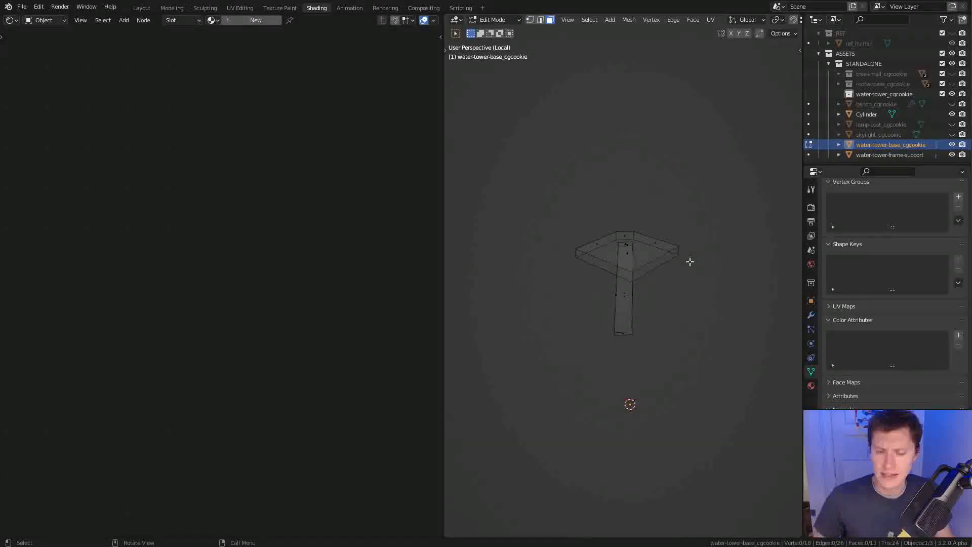
Leave local view and join the one-leg base quarter into the water-tower-frame-support object
{"action": "key", "text": "slash"}
{"action": "key", "text": "shift+z"}
{"action": "key", "text": "Tab"}
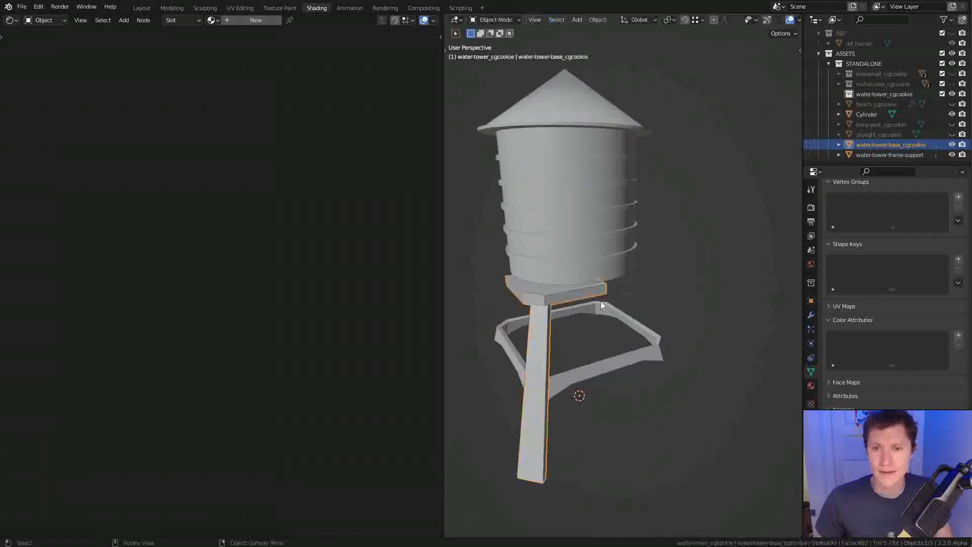
{"action": "left_click", "coordinate": [599, 363], "text": "shift"}
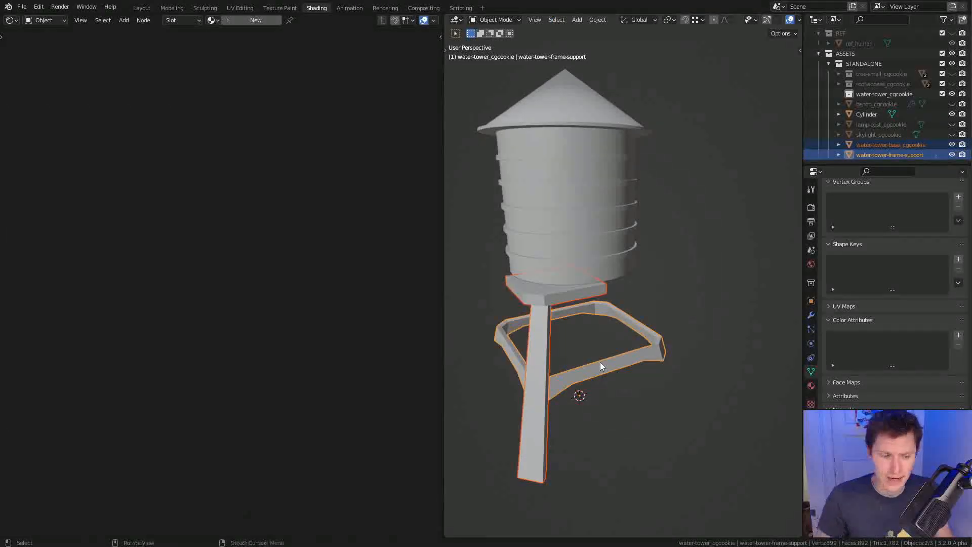
{"action": "key", "text": "ctrl+j"}
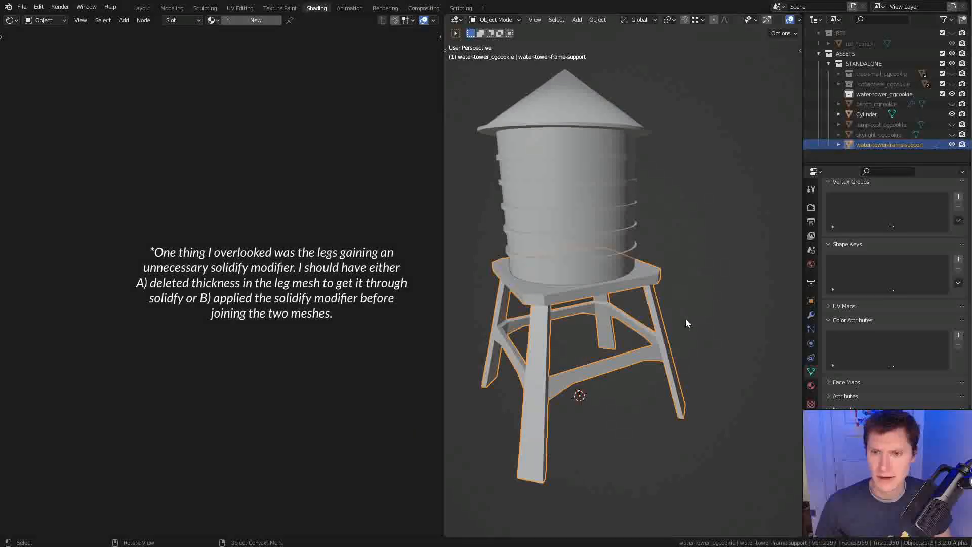
{"action": "key", "text": "shift+z"}
{"action": "mouse_move", "coordinate": [683, 307]}
{"action": "middle_mouse_down"}
{"action": "mouse_move", "coordinate": [679, 317]}
{"action": "mouse_move", "coordinate": [608, 318]}
{"action": "middle_mouse_up"}
{"action": "key", "text": "shift+z"}
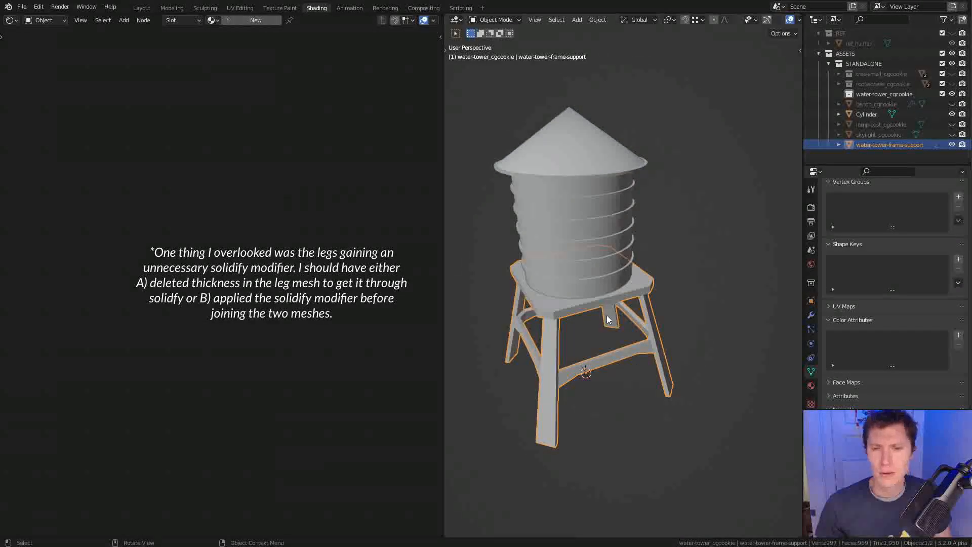
Try moving a bottom corner vertex of the front leg to test the mirroring on the joined mesh
{"action": "key", "text": "Tab"}
{"action": "scroll", "coordinate": [597, 311], "scroll_direction": "up", "scroll_amount": 1}
{"action": "middle_click_drag", "start_coordinate": [560, 343], "coordinate": [607, 295], "text": "shift"}
{"action": "key", "text": "a"}
{"action": "key", "text": "alt+a"}
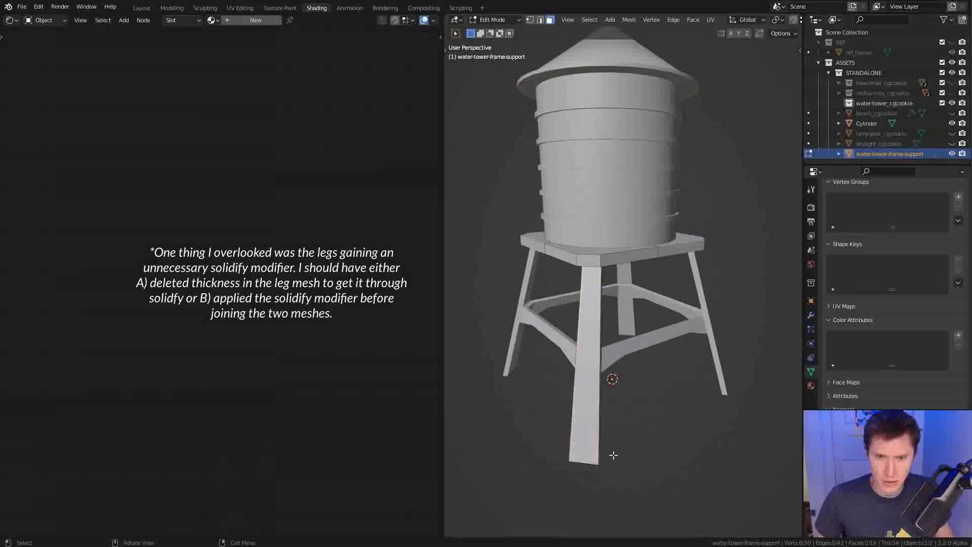
{"action": "key", "text": "1"}
{"action": "left_click", "coordinate": [572, 464]}
{"action": "key", "text": "g"}
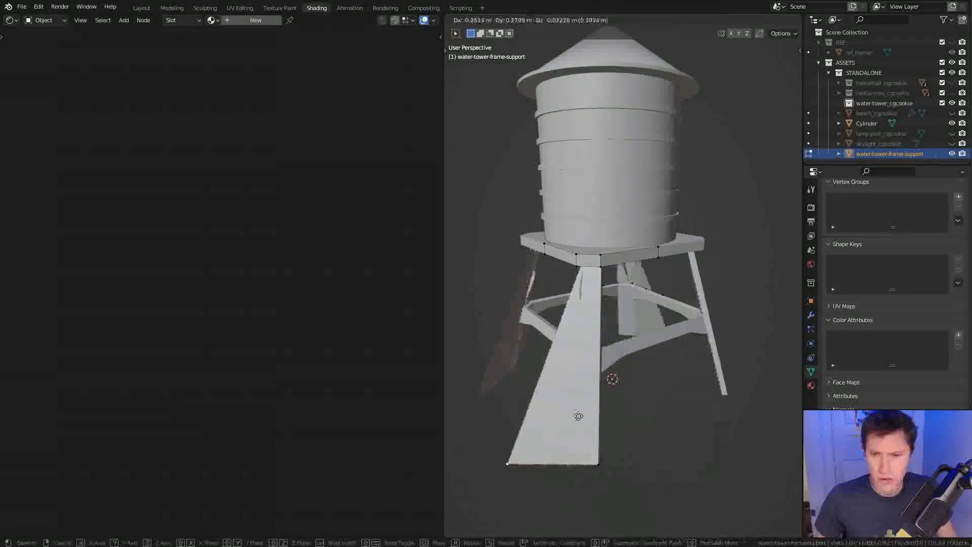
{"action": "right_click", "coordinate": [649, 389]}
{"action": "scroll", "coordinate": [704, 294], "scroll_direction": "down", "scroll_amount": 2}
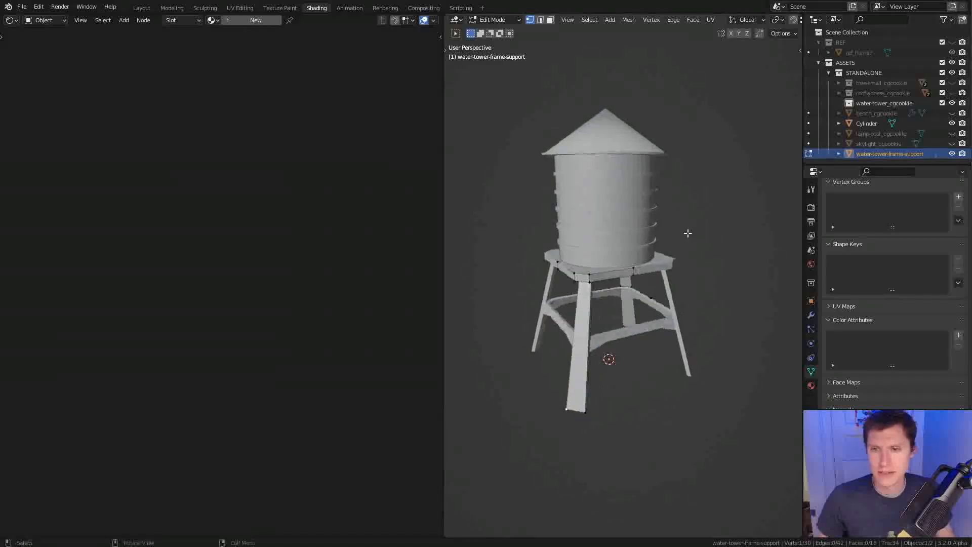
{"action": "key", "text": "Tab"}
Rename the joined frame support object as water-tower-base
{"action": "double_click", "coordinate": [899, 154]}
{"action": "left_click", "coordinate": [910, 153]}
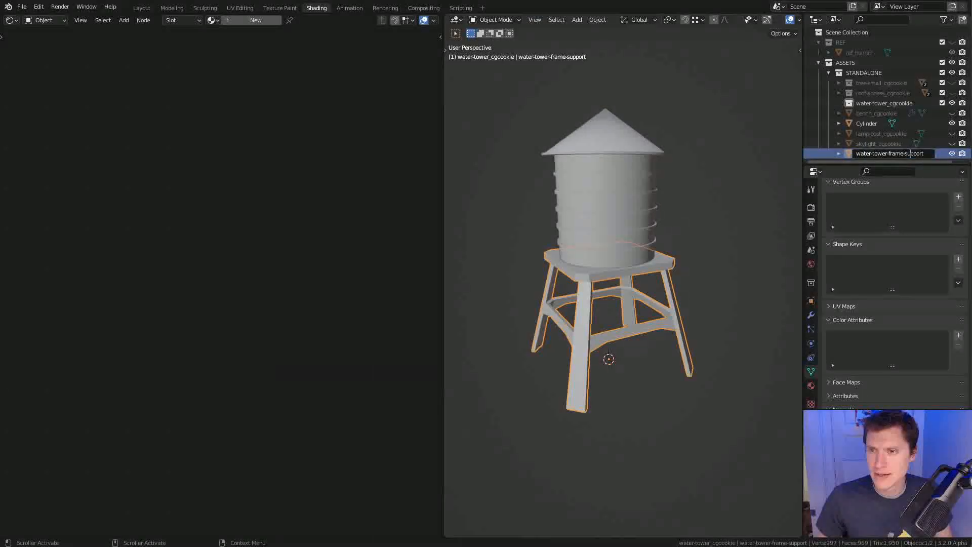
{"action": "double_click", "coordinate": [912, 154]}
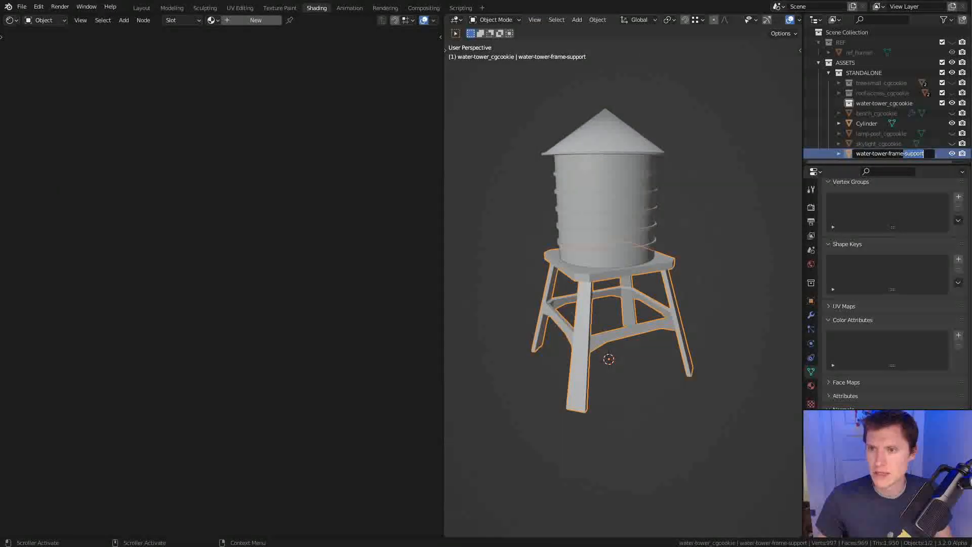
{"action": "type", "text": "base"}
{"action": "key", "text": "Return"}
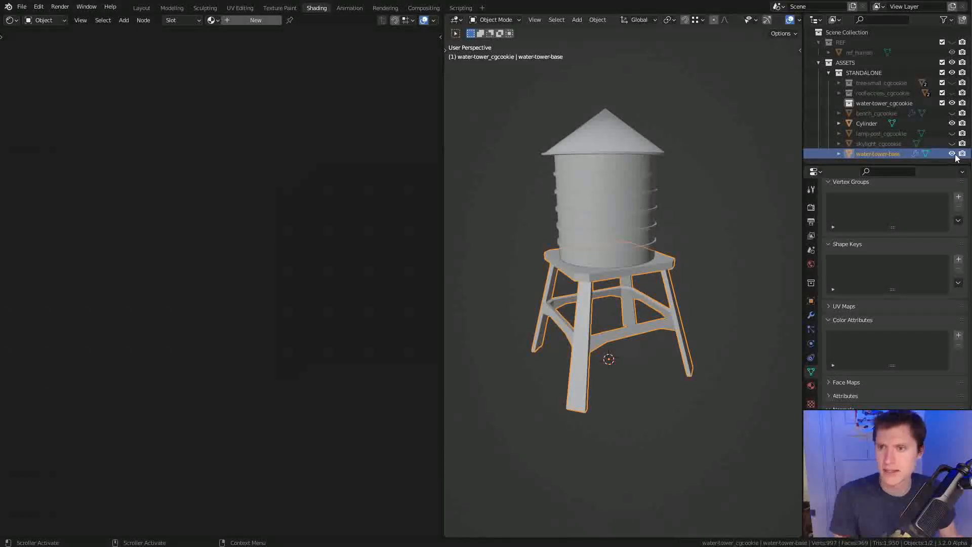
Rename the Cylinder object as water-tower-cylinder
{"action": "left_click", "coordinate": [871, 123]}
{"action": "double_click", "coordinate": [870, 123]}
{"action": "type", "text": "wate"}
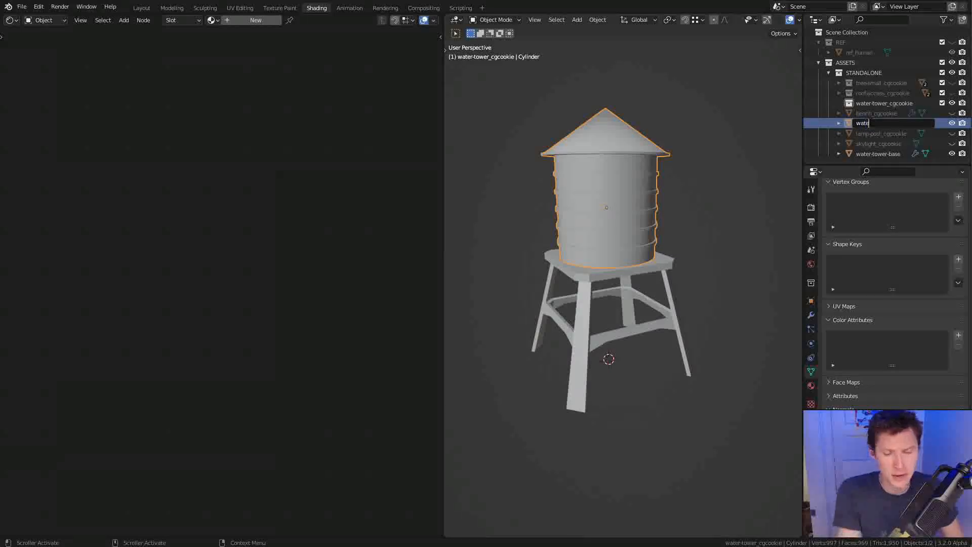
{"action": "type", "text": "r-twoe"}
{"action": "key", "text": "BackSpace"}
{"action": "key", "text": "BackSpace"}
{"action": "type", "text": "ower_"}
{"action": "type", "text": "cylinder"}
{"action": "key", "text": "Return"}
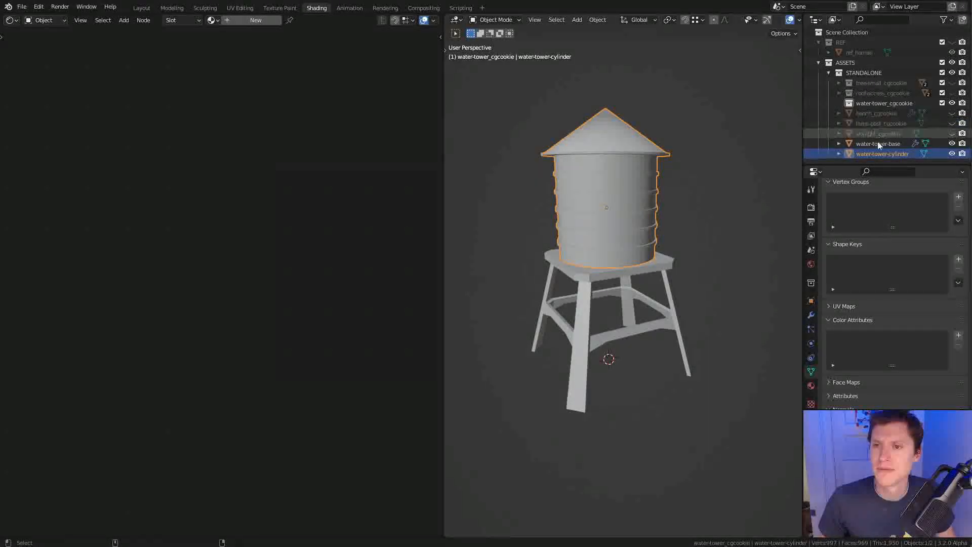
Move water-tower-base and water-tower-cylinder into the water-tower_cgcookie collection
{"action": "left_click", "coordinate": [885, 104]}
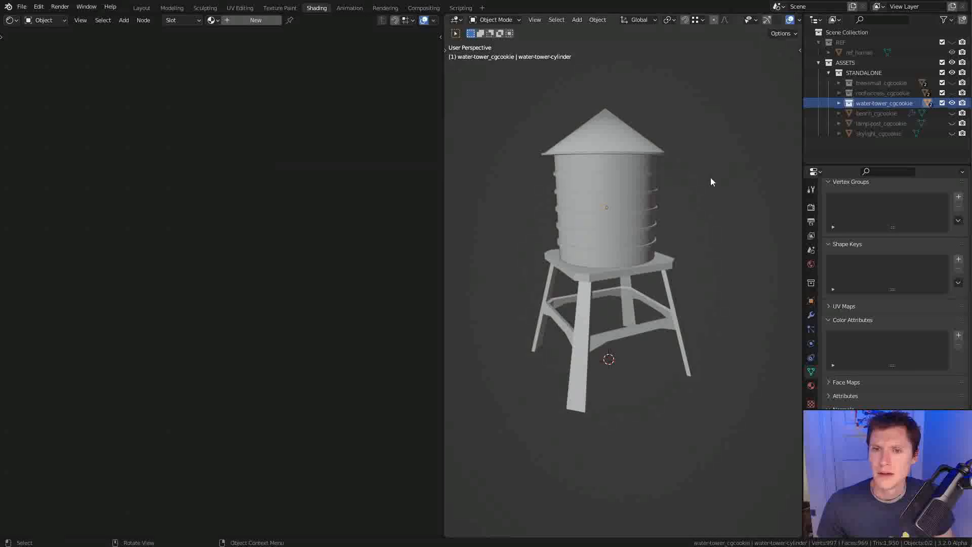
{"action": "middle_click_drag", "start_coordinate": [710, 177], "coordinate": [649, 171]}
{"action": "scroll", "coordinate": [612, 208], "scroll_direction": "up", "scroll_amount": 1}
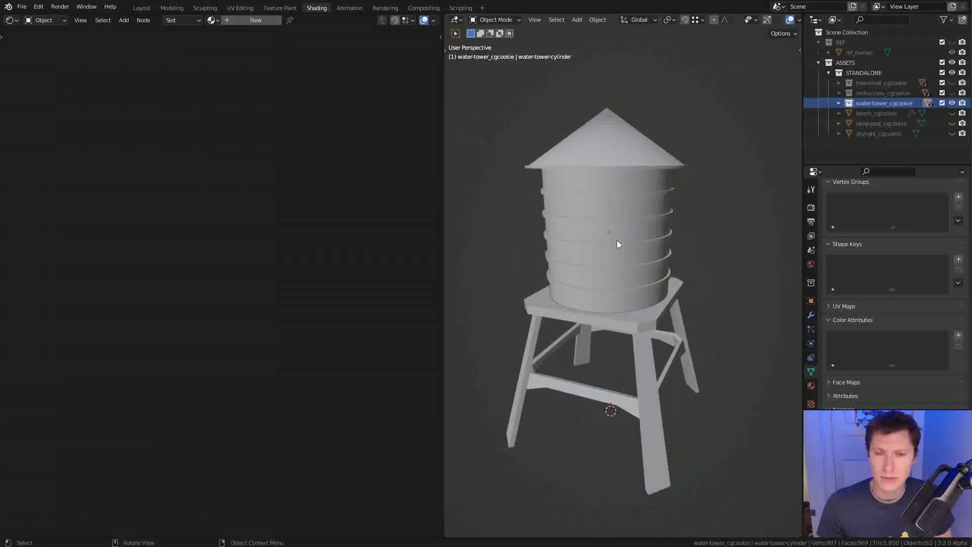
{"action": "left_click", "coordinate": [617, 240]}
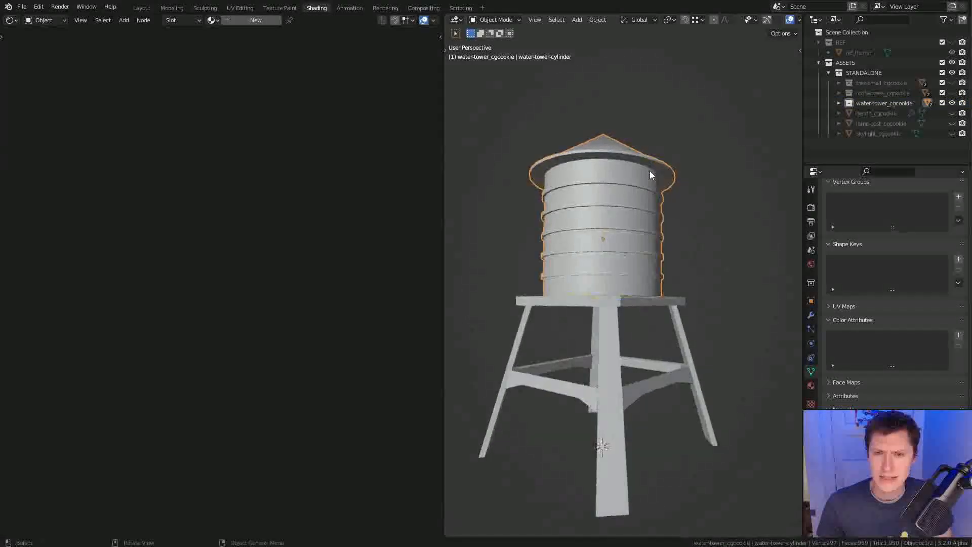
Give the tower base a copy of the cubicity_painted material and name the copy cubicity_metal
{"action": "left_click", "coordinate": [616, 347]}
{"action": "scroll", "coordinate": [692, 297], "scroll_direction": "down", "scroll_amount": 2}
{"action": "middle_click_drag", "start_coordinate": [692, 297], "coordinate": [701, 257]}
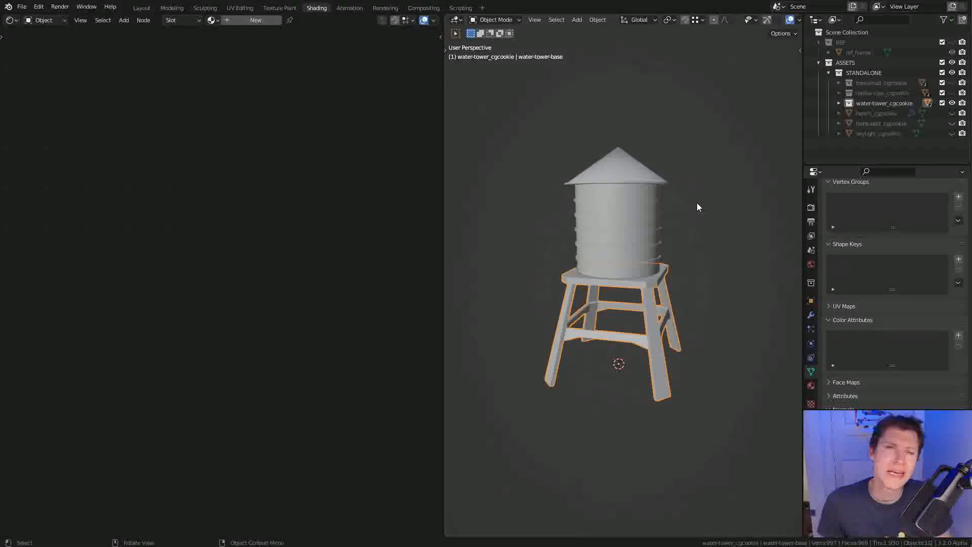
{"action": "left_click", "coordinate": [211, 20]}
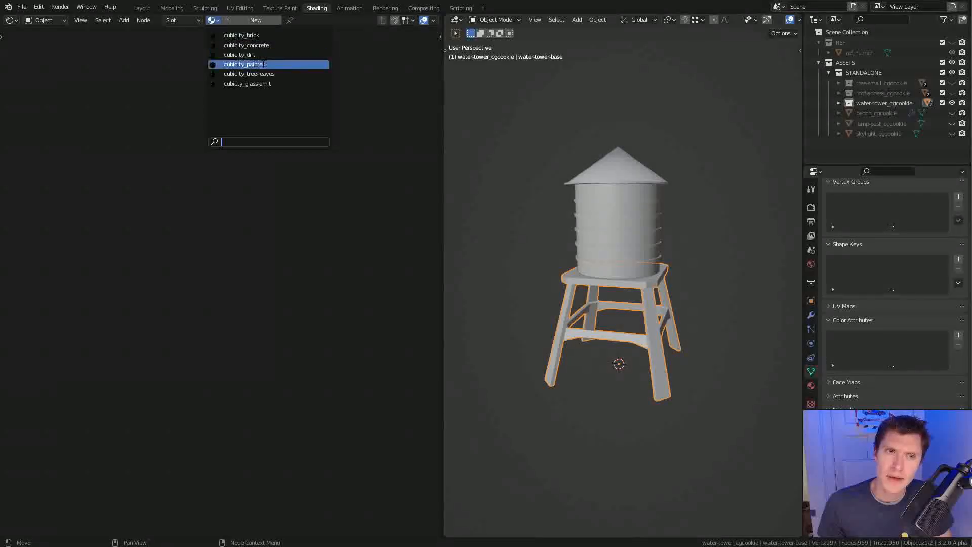
{"action": "left_click", "coordinate": [265, 65]}
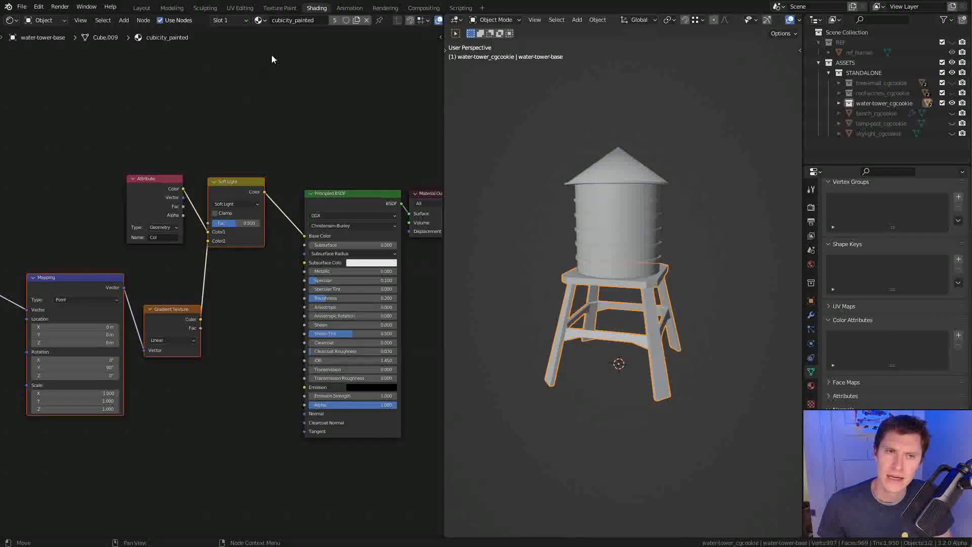
{"action": "left_click", "coordinate": [357, 20]}
{"action": "left_click", "coordinate": [306, 21]}
{"action": "left_click_drag", "start_coordinate": [295, 21], "coordinate": [329, 21]}
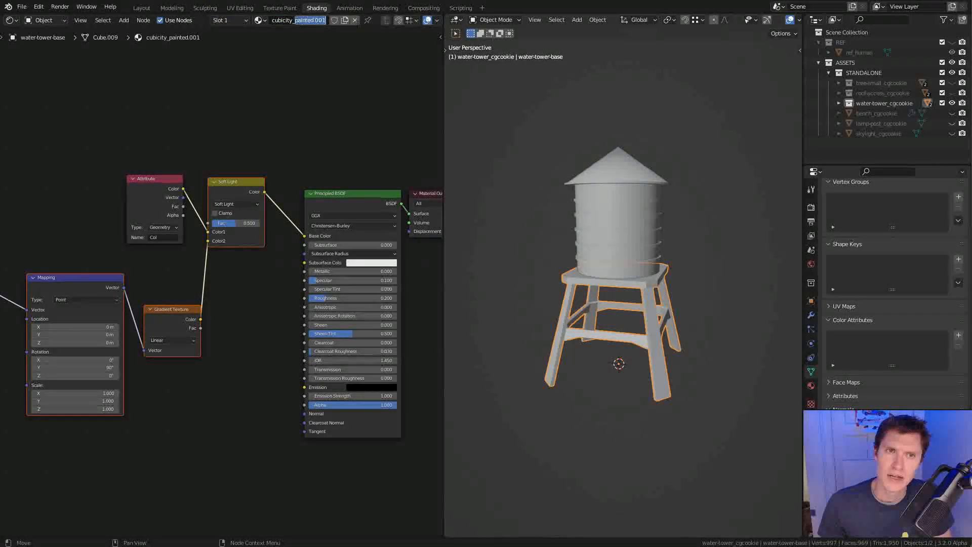
{"action": "type", "text": "metal"}
{"action": "key", "text": "Return"}
Set the cubicity_metal shader's Specular to 0 and Metallic to 1
{"action": "scroll", "coordinate": [365, 269], "scroll_direction": "up", "scroll_amount": 1}
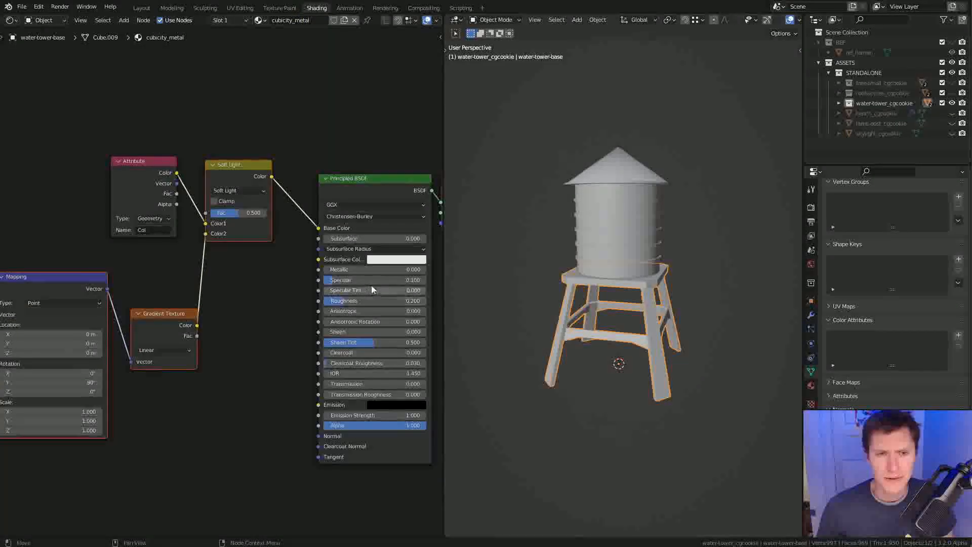
{"action": "middle_click_drag", "start_coordinate": [369, 287], "coordinate": [278, 296]}
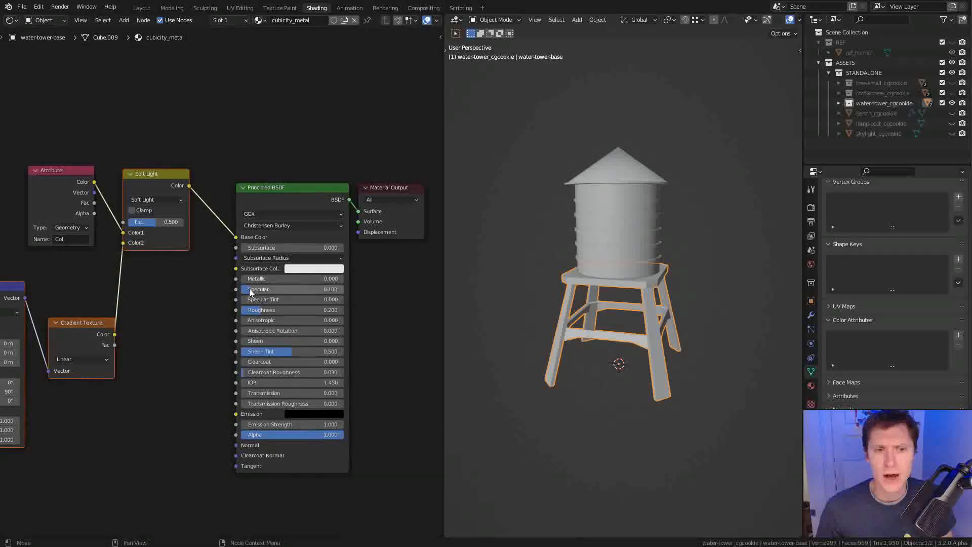
{"action": "left_click_drag", "start_coordinate": [250, 288], "coordinate": [349, 278]}
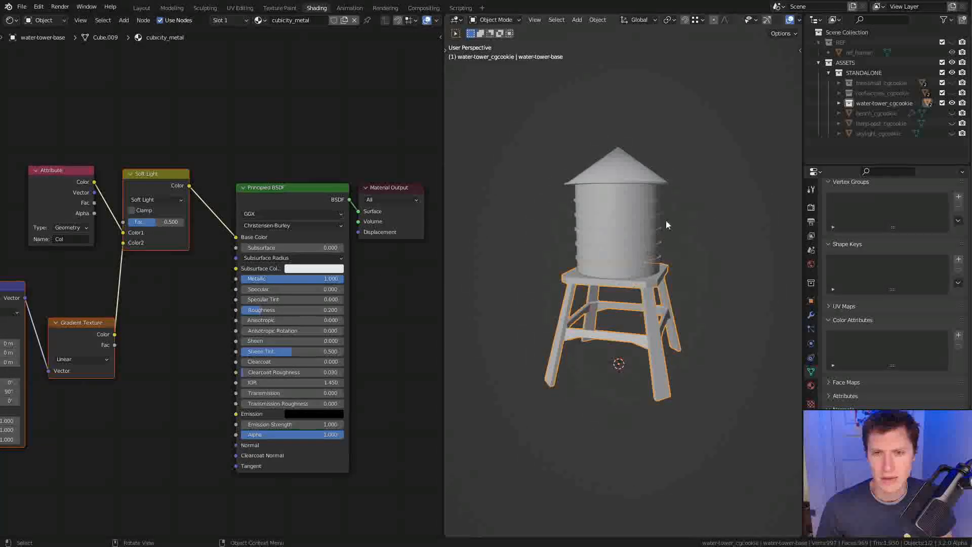
Switch the viewport to material preview shading and view the tower's metal base
{"action": "key", "text": "z"}
{"action": "left_click", "coordinate": [691, 198]}
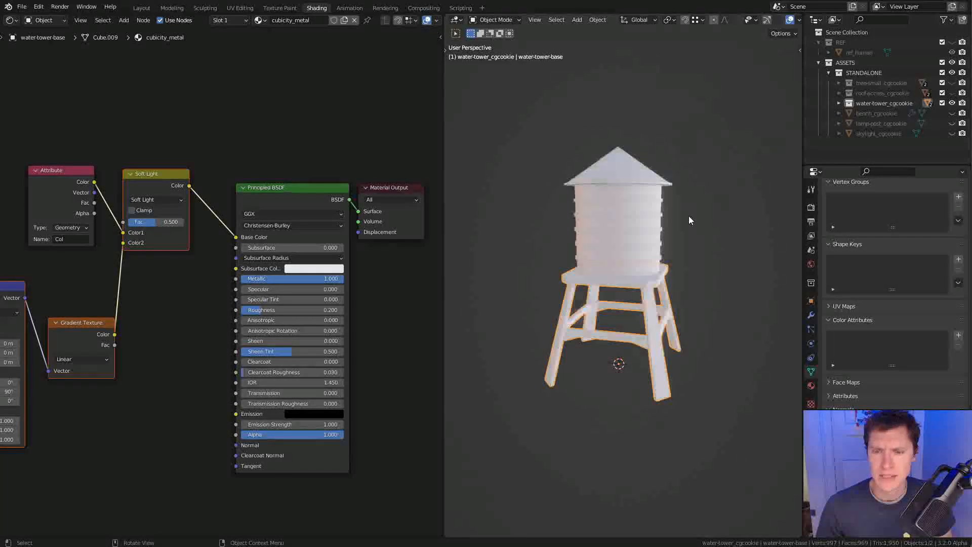
{"action": "middle_click_drag", "start_coordinate": [698, 215], "coordinate": [702, 228], "text": "ctrl"}
{"action": "mouse_move", "coordinate": [702, 228]}
{"action": "middle_mouse_down"}
{"action": "mouse_move", "coordinate": [688, 230]}
{"action": "mouse_move", "coordinate": [692, 237]}
{"action": "mouse_move", "coordinate": [697, 221]}
{"action": "middle_mouse_up"}
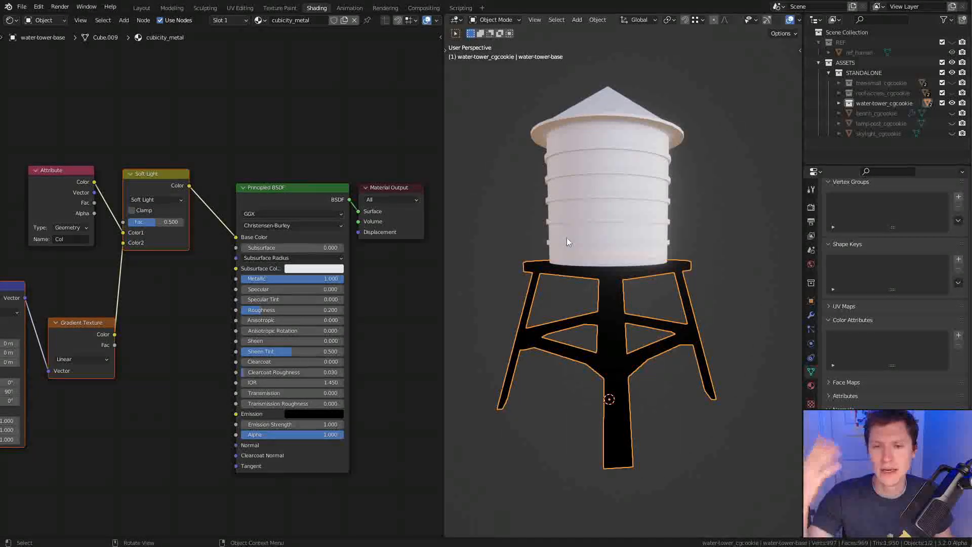
In Vertex Paint mode, darken the light blue brush colour and fill the whole tower base with it
{"action": "left_click", "coordinate": [482, 21]}
{"action": "left_click", "coordinate": [500, 64]}
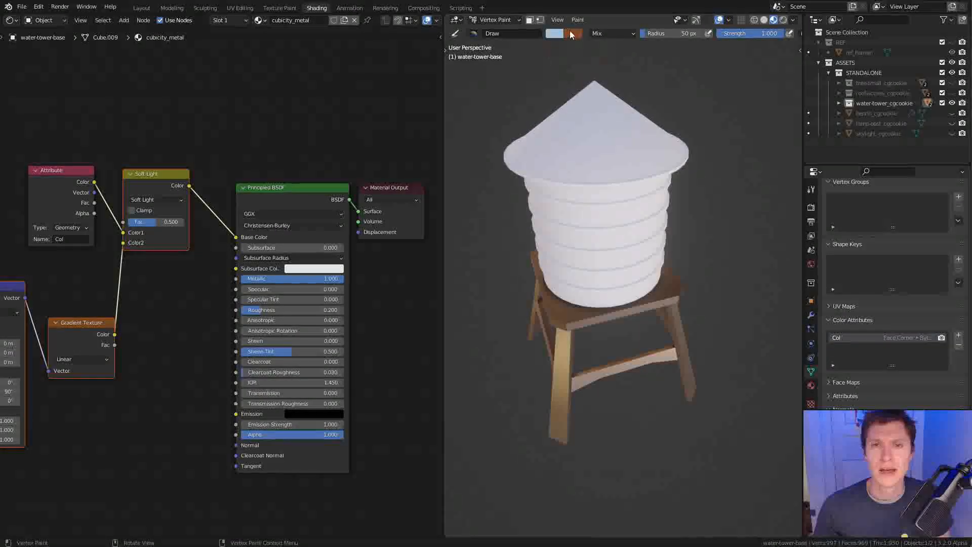
{"action": "left_click", "coordinate": [556, 33]}
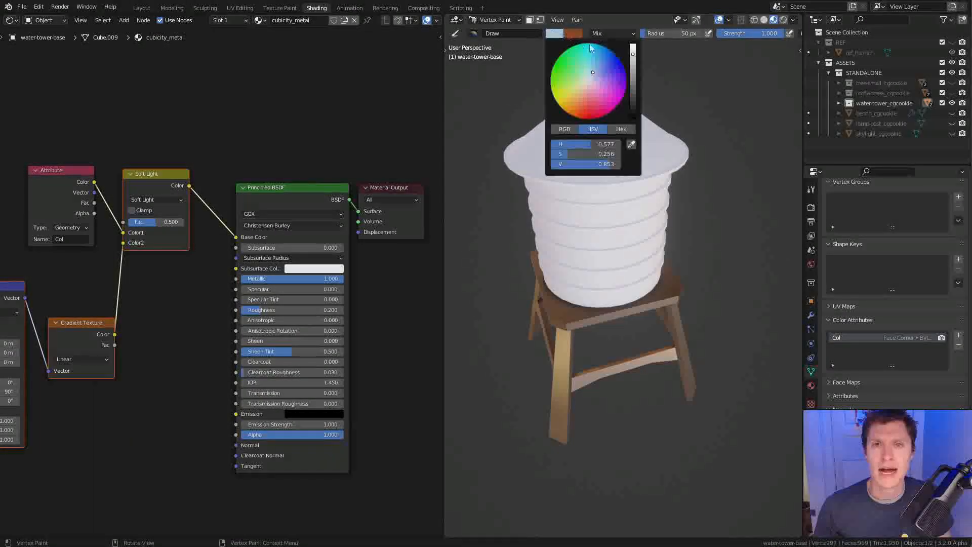
{"action": "left_click_drag", "start_coordinate": [633, 59], "coordinate": [633, 104]}
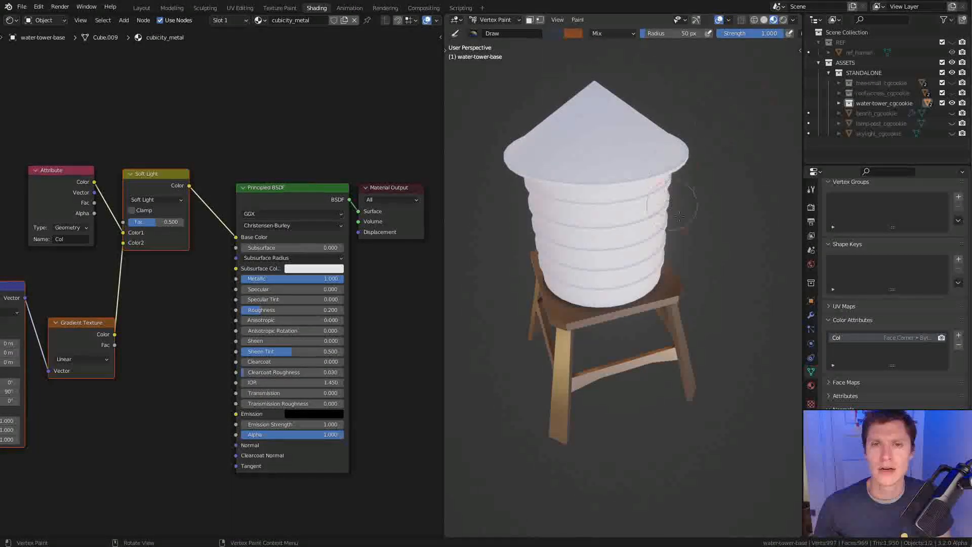
{"action": "key", "text": "shift+k"}
{"action": "mouse_move", "coordinate": [709, 194]}
{"action": "middle_mouse_down"}
{"action": "mouse_move", "coordinate": [723, 172]}
{"action": "mouse_move", "coordinate": [768, 177]}
{"action": "mouse_move", "coordinate": [716, 163]}
{"action": "mouse_move", "coordinate": [661, 198]}
{"action": "mouse_move", "coordinate": [646, 244]}
{"action": "middle_mouse_up"}
{"action": "scroll", "coordinate": [646, 244], "scroll_direction": "up", "scroll_amount": 4}
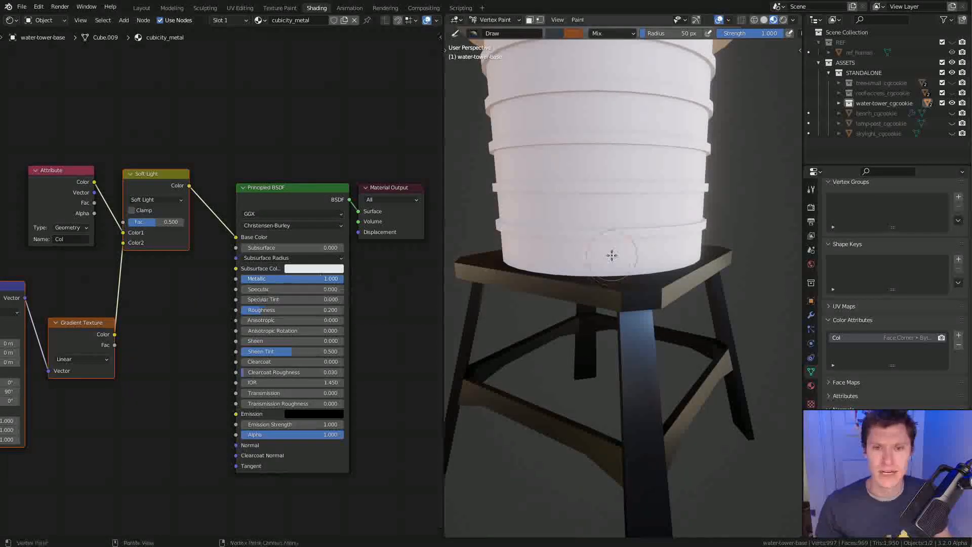
{"action": "scroll", "coordinate": [710, 345], "scroll_direction": "down", "scroll_amount": 3}
{"action": "mouse_move", "coordinate": [710, 345]}
{"action": "middle_mouse_down"}
{"action": "mouse_move", "coordinate": [698, 240]}
{"action": "mouse_move", "coordinate": [668, 239]}
{"action": "mouse_move", "coordinate": [663, 249]}
{"action": "middle_mouse_up"}
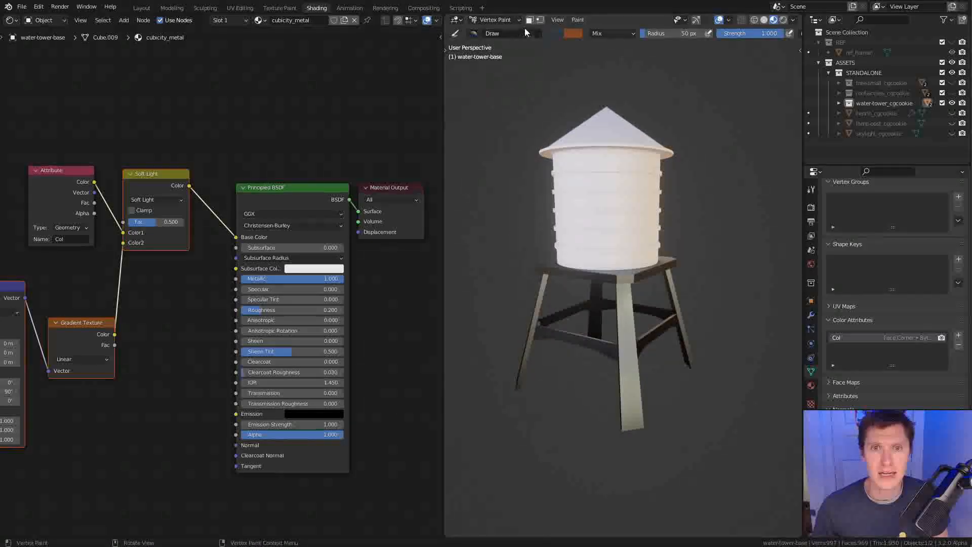
Set the brush colour's value to 0.327 and refill the tower base with it
{"action": "left_click", "coordinate": [572, 34]}
{"action": "left_click_drag", "start_coordinate": [634, 97], "coordinate": [634, 94]}
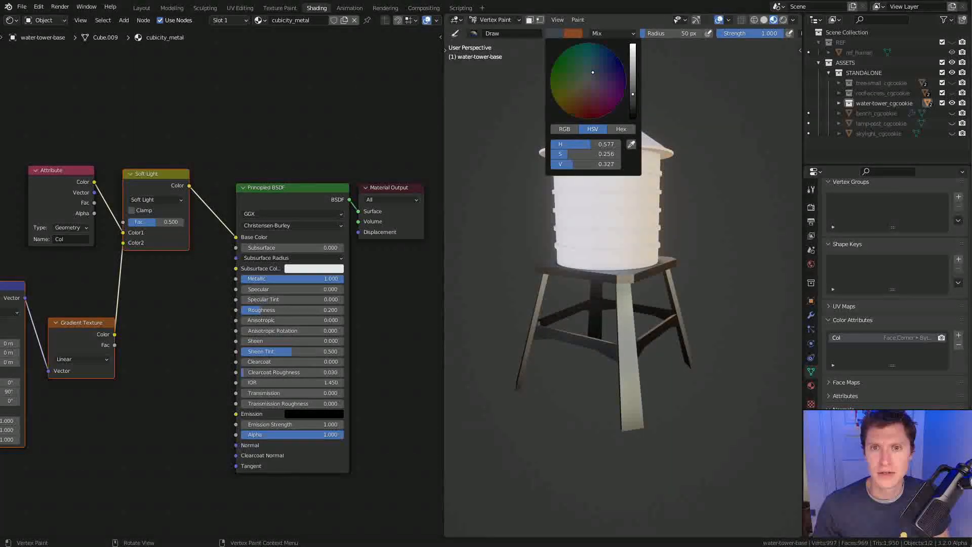
{"action": "key", "text": "shift+k"}
{"action": "middle_click_drag", "start_coordinate": [697, 248], "coordinate": [679, 188]}
{"action": "scroll", "coordinate": [734, 256], "scroll_direction": "down", "scroll_amount": 2}
{"action": "middle_click_drag", "start_coordinate": [683, 238], "coordinate": [711, 210]}
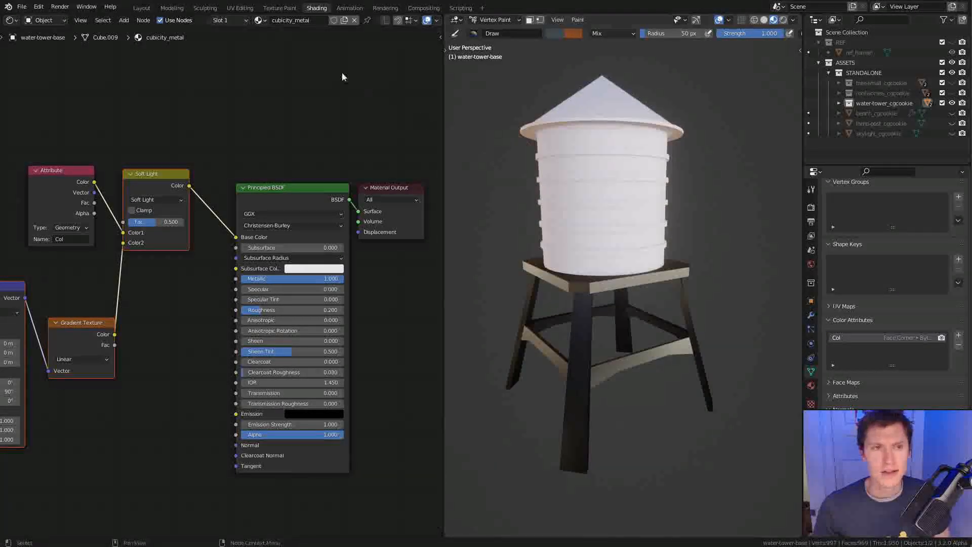
Try the cubicity_concrete material on the tower base and compare its look from several angles
{"action": "left_click", "coordinate": [259, 20]}
{"action": "left_click", "coordinate": [278, 45]}
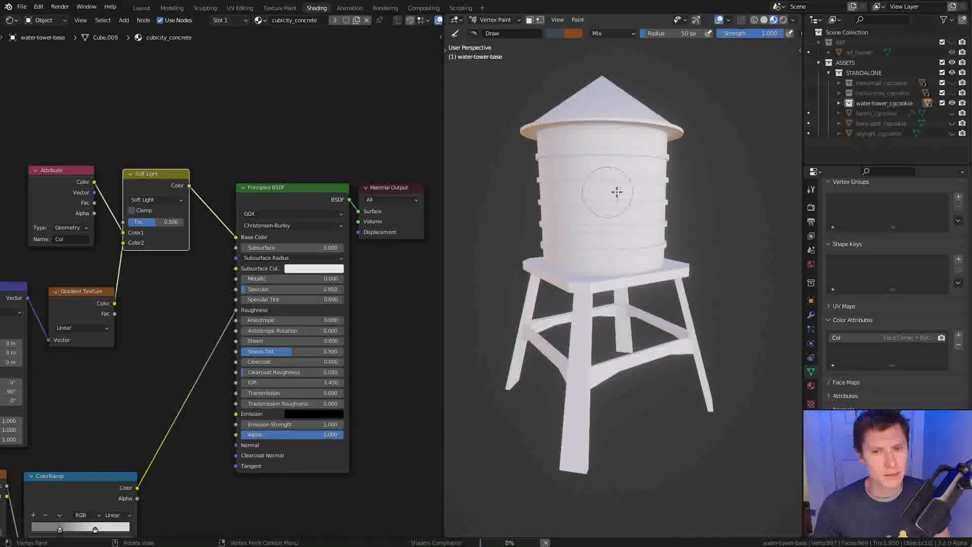
{"action": "middle_click_drag", "start_coordinate": [647, 223], "coordinate": [676, 253]}
{"action": "scroll", "coordinate": [662, 251], "scroll_direction": "up", "scroll_amount": 2}
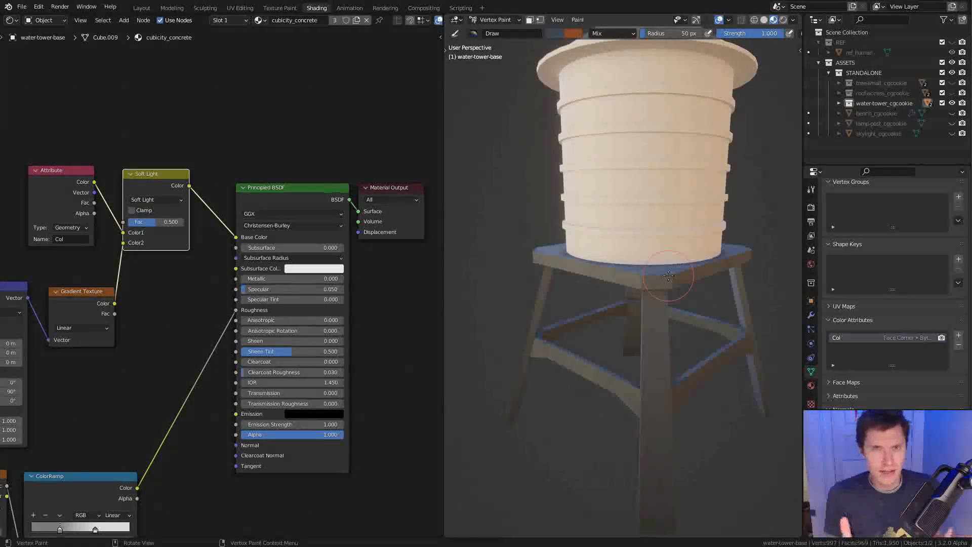
{"action": "scroll", "coordinate": [677, 246], "scroll_direction": "down", "scroll_amount": 2}
{"action": "mouse_move", "coordinate": [681, 237]}
{"action": "middle_mouse_down"}
{"action": "mouse_move", "coordinate": [660, 255]}
{"action": "mouse_move", "coordinate": [585, 254]}
{"action": "mouse_move", "coordinate": [539, 204]}
{"action": "mouse_move", "coordinate": [622, 254]}
{"action": "mouse_move", "coordinate": [705, 222]}
{"action": "mouse_move", "coordinate": [681, 231]}
{"action": "middle_mouse_up"}
{"action": "scroll", "coordinate": [623, 255], "scroll_direction": "down", "scroll_amount": 2}
{"action": "scroll", "coordinate": [705, 221], "scroll_direction": "up", "scroll_amount": 2}
{"action": "middle_click_drag", "start_coordinate": [748, 236], "coordinate": [741, 240]}
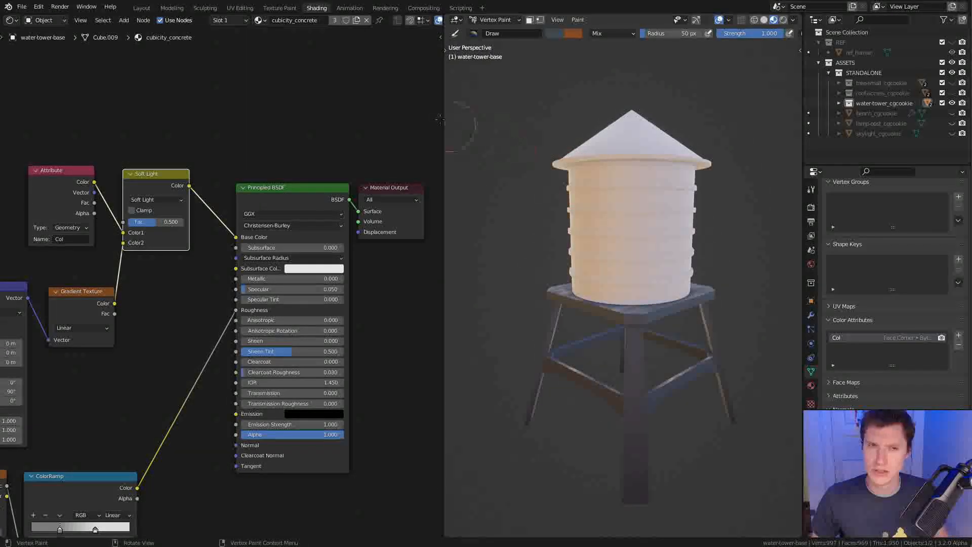
Give the cubicity_metal material a fake user so it is kept, and assign cubicity_concrete to the tower base again
{"action": "left_click", "coordinate": [260, 20]}
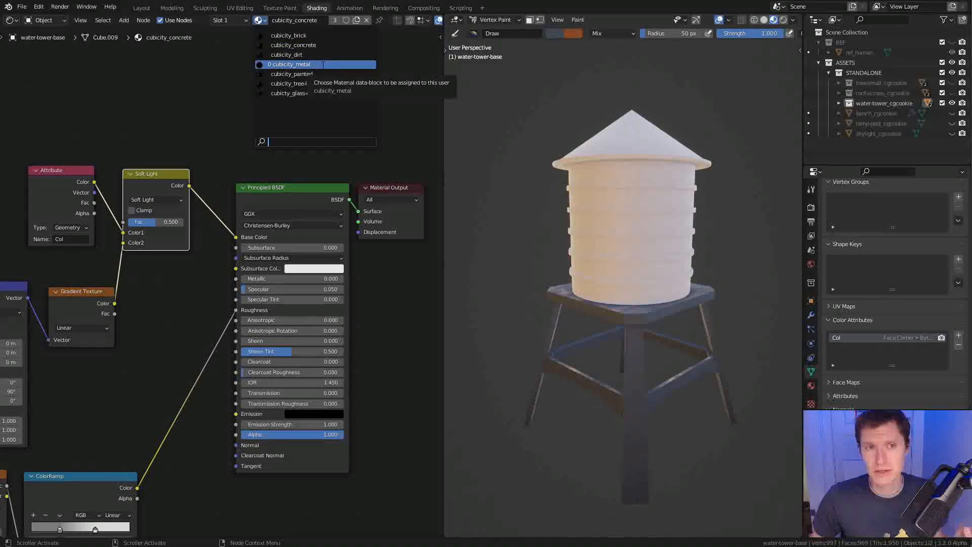
{"action": "left_click", "coordinate": [287, 64]}
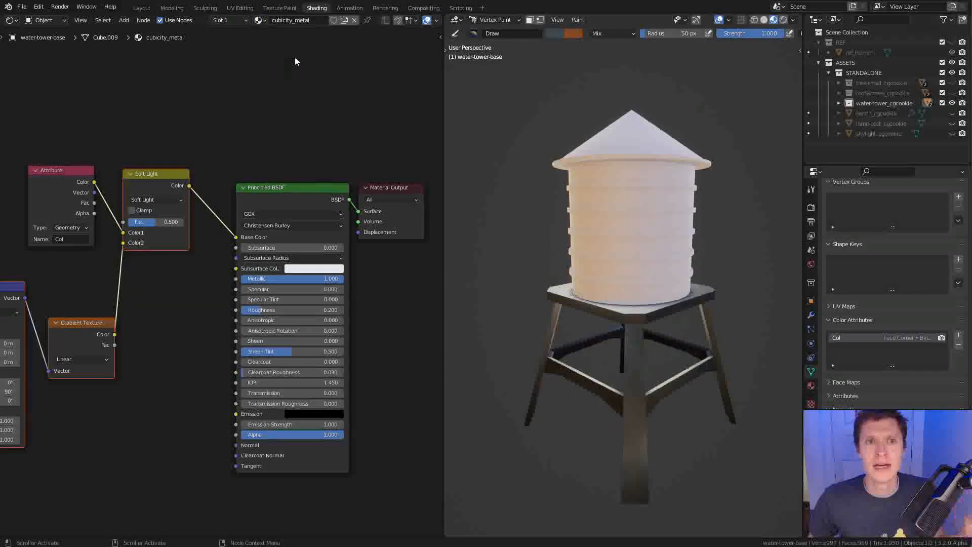
{"action": "left_click", "coordinate": [334, 20]}
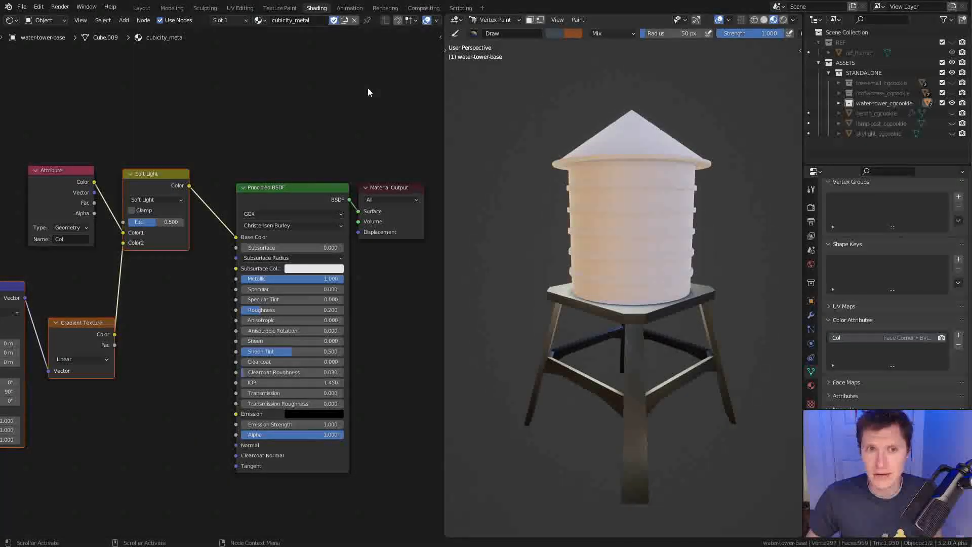
{"action": "left_click", "coordinate": [265, 21]}
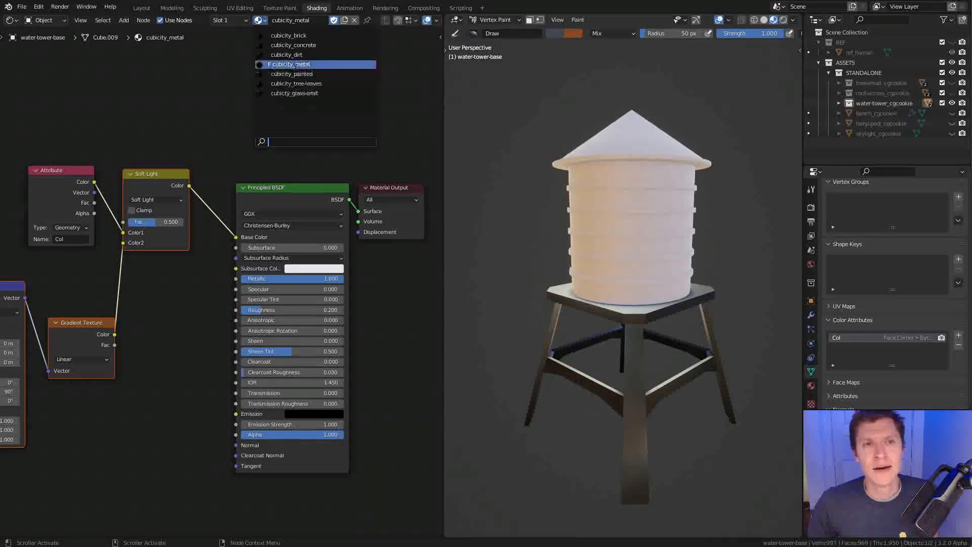
{"action": "left_click", "coordinate": [293, 46]}
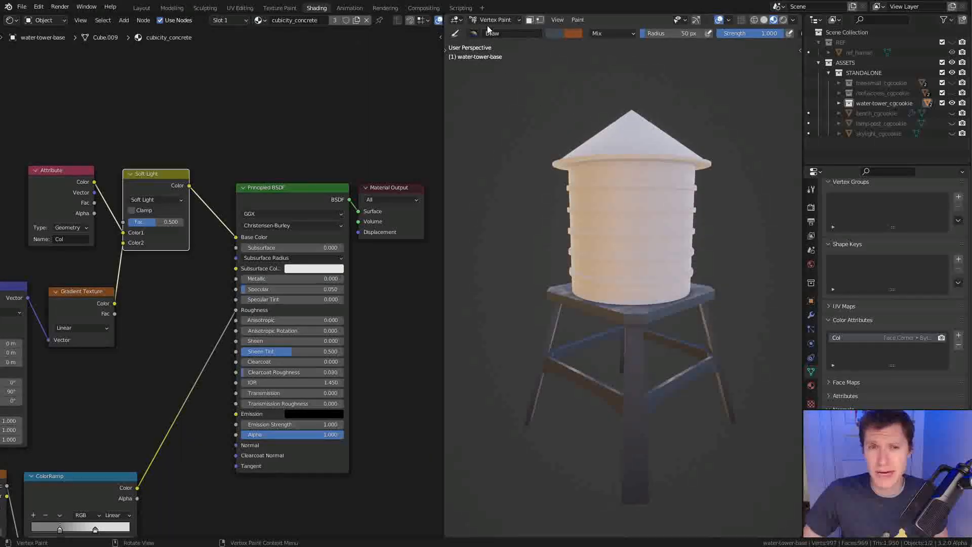
{"action": "middle_click_drag", "start_coordinate": [665, 157], "coordinate": [664, 167]}
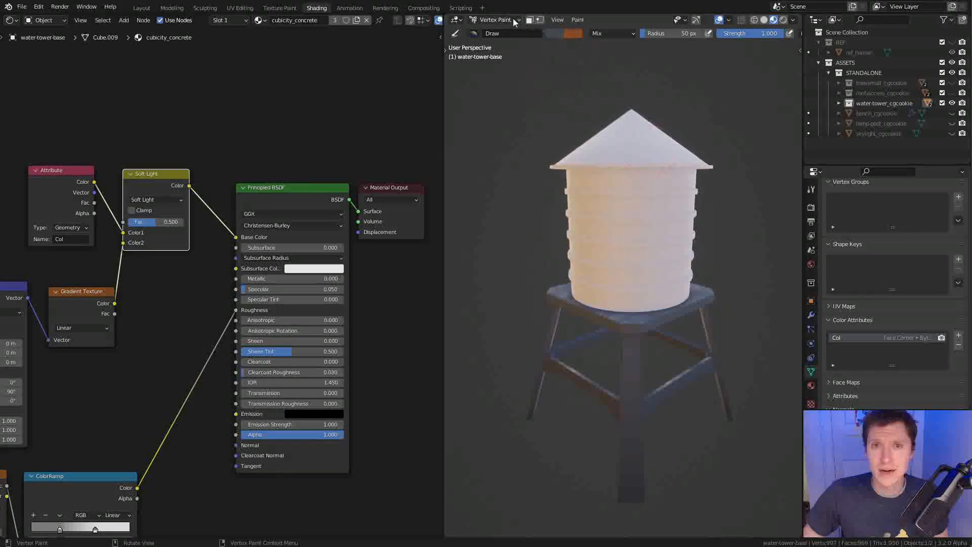
Leave painting of the base, select the water tower's cylinder and switch it to Vertex Paint mode
{"action": "left_click", "coordinate": [494, 20]}
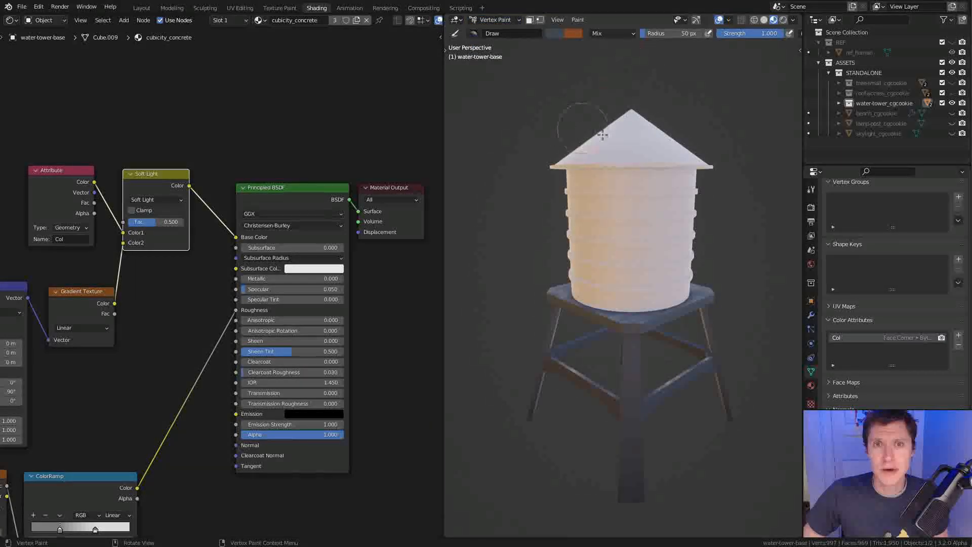
{"action": "left_click", "coordinate": [498, 19]}
{"action": "left_click", "coordinate": [499, 32]}
{"action": "left_click", "coordinate": [642, 216]}
{"action": "mouse_move", "coordinate": [642, 215]}
{"action": "middle_mouse_down"}
{"action": "mouse_move", "coordinate": [671, 160]}
{"action": "mouse_move", "coordinate": [649, 208]}
{"action": "middle_mouse_up"}
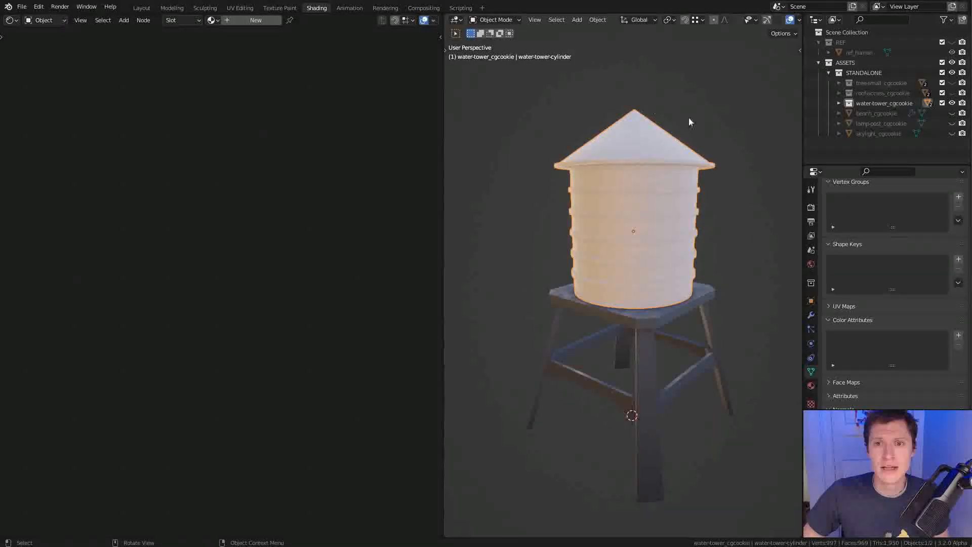
{"action": "left_click", "coordinate": [494, 20]}
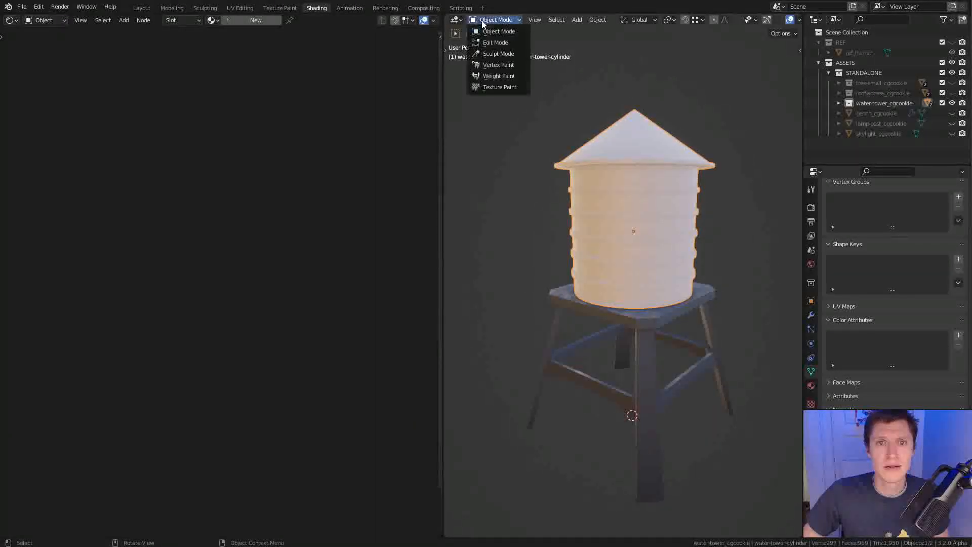
{"action": "left_click", "coordinate": [503, 67]}
{"action": "middle_click_drag", "start_coordinate": [711, 178], "coordinate": [714, 173]}
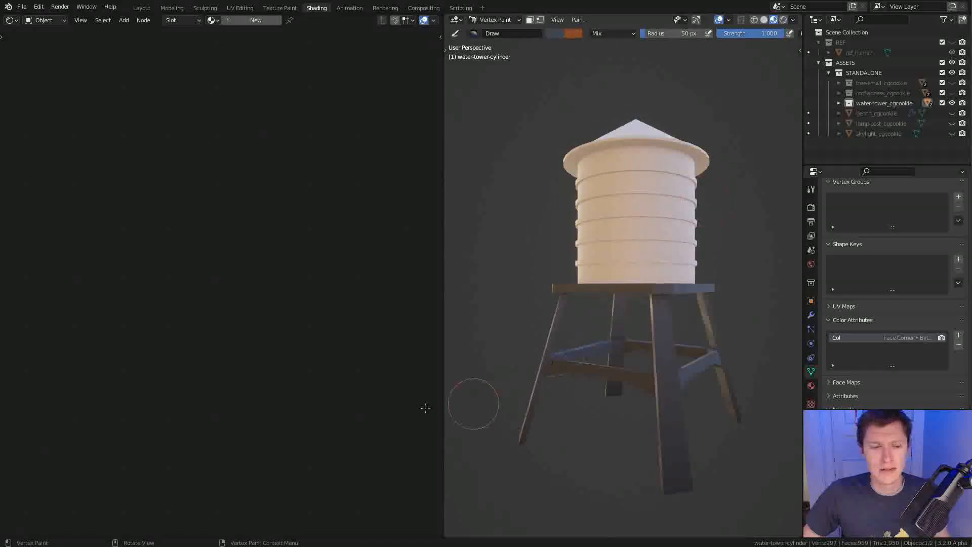
{"action": "key", "text": "alt+Tab"}
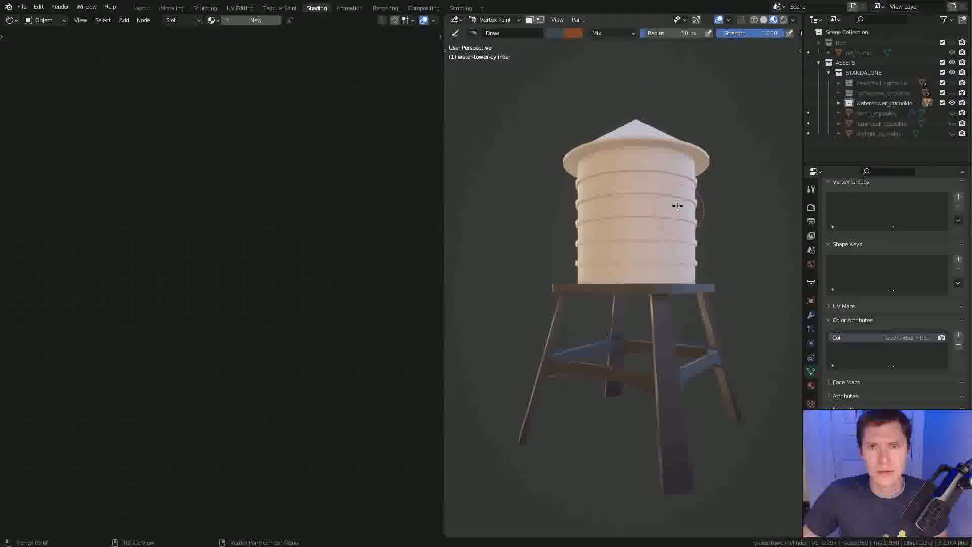
{"action": "mouse_move", "coordinate": [679, 206]}
{"action": "middle_mouse_down"}
{"action": "mouse_move", "coordinate": [694, 215]}
{"action": "mouse_move", "coordinate": [619, 114]}
{"action": "middle_mouse_up"}
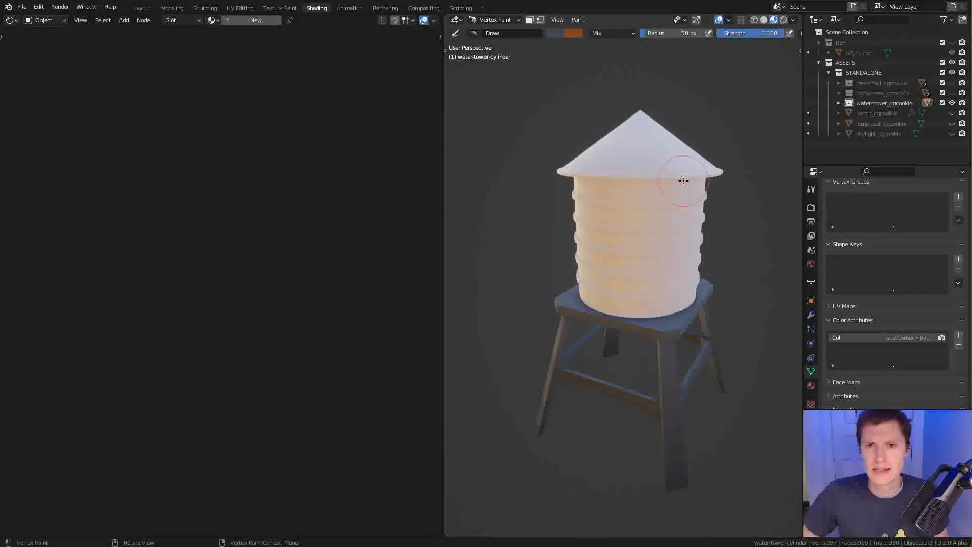
Change the brush colour to a lighter, nearly neutral grey, fill the tower cylinder with it and return to Object Mode
{"action": "left_click", "coordinate": [555, 32]}
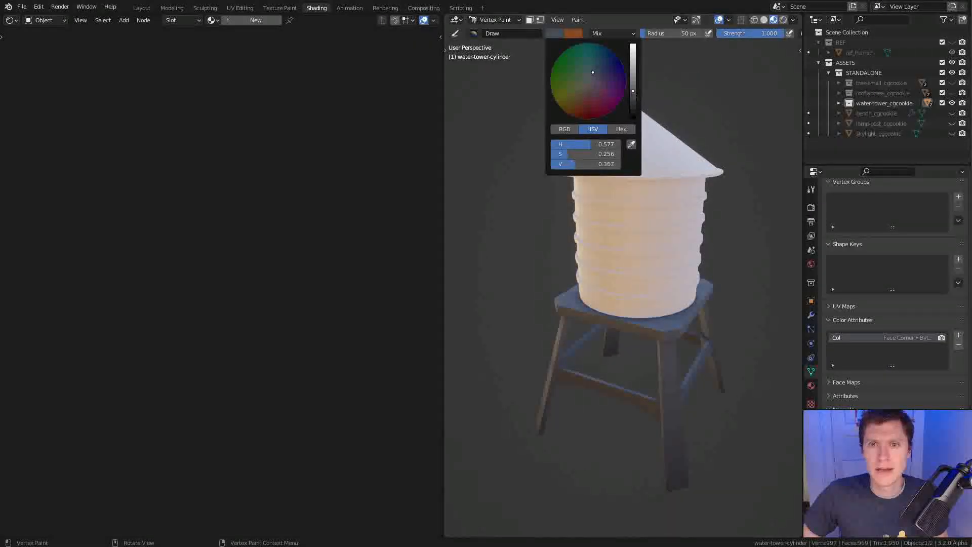
{"action": "left_click_drag", "start_coordinate": [587, 80], "coordinate": [588, 83]}
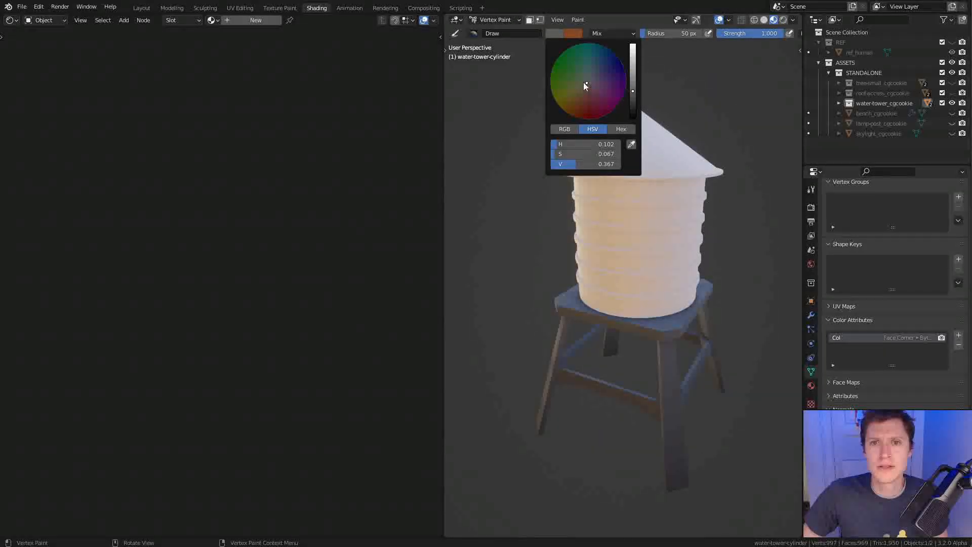
{"action": "left_click", "coordinate": [585, 83]}
{"action": "left_click_drag", "start_coordinate": [632, 93], "coordinate": [633, 88]}
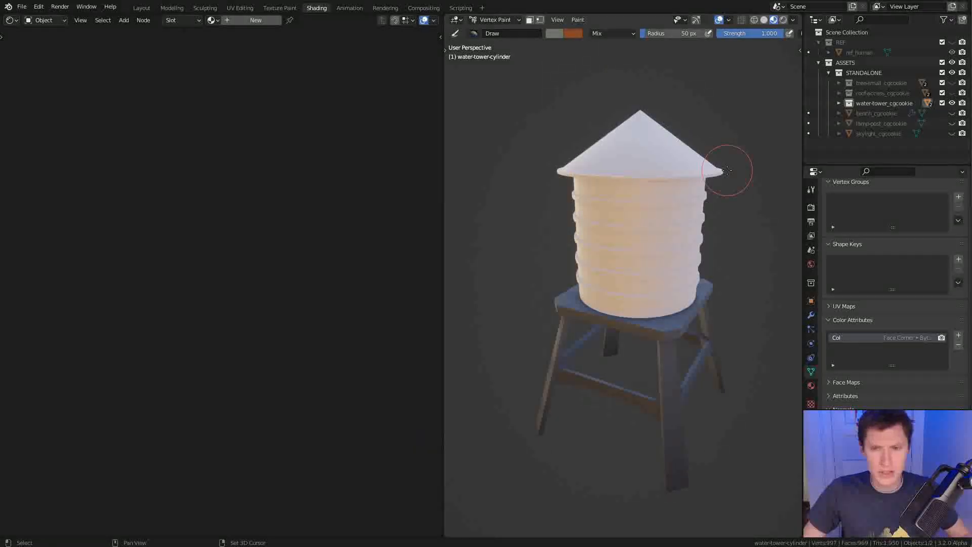
{"action": "left_click", "coordinate": [495, 20]}
{"action": "left_click", "coordinate": [499, 31]}
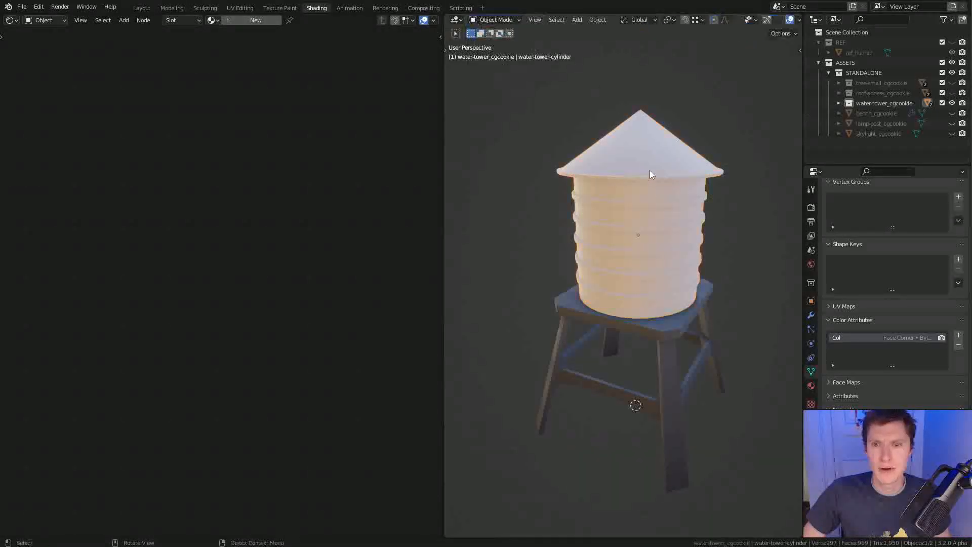
Assign the cubicity_concrete material to the tower cylinder and check its look from several angles
{"action": "left_click", "coordinate": [495, 19]}
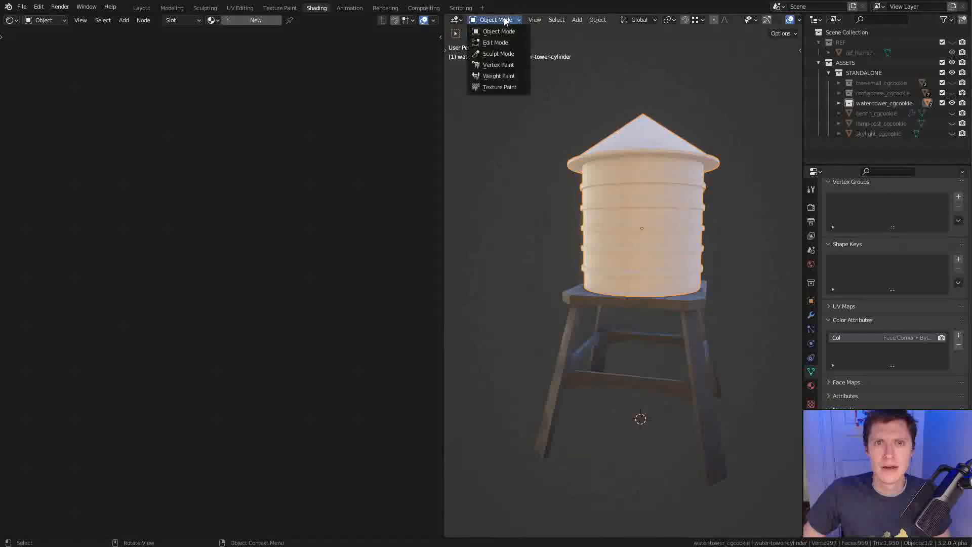
{"action": "left_click", "coordinate": [212, 20]}
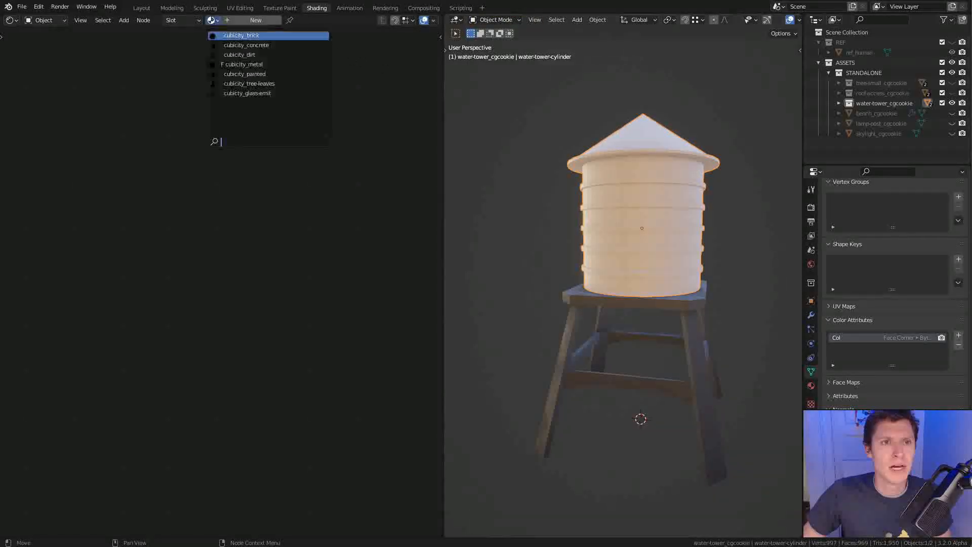
{"action": "left_click", "coordinate": [246, 46]}
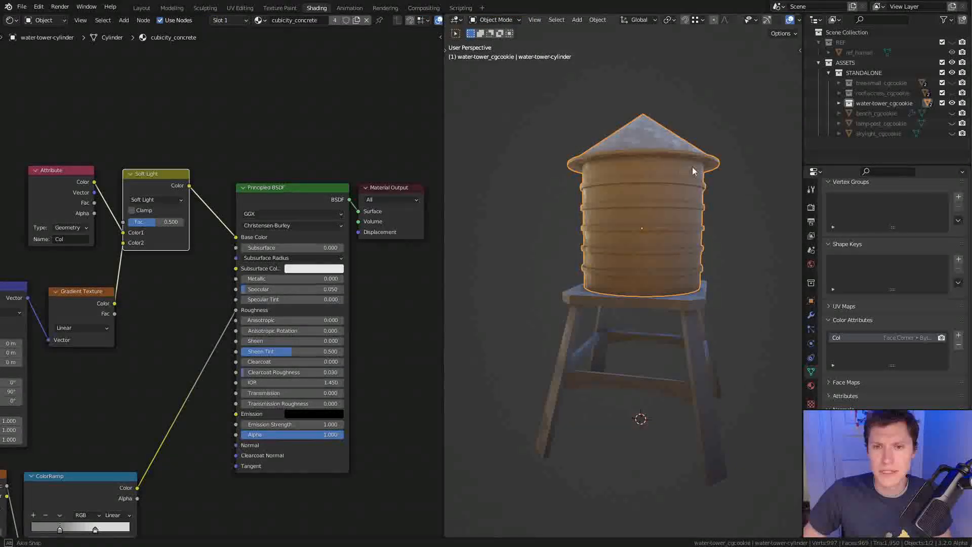
{"action": "scroll", "coordinate": [651, 195], "scroll_direction": "up", "scroll_amount": 5}
{"action": "middle_click_drag", "start_coordinate": [647, 225], "coordinate": [620, 216]}
{"action": "scroll", "coordinate": [679, 228], "scroll_direction": "down", "scroll_amount": 5}
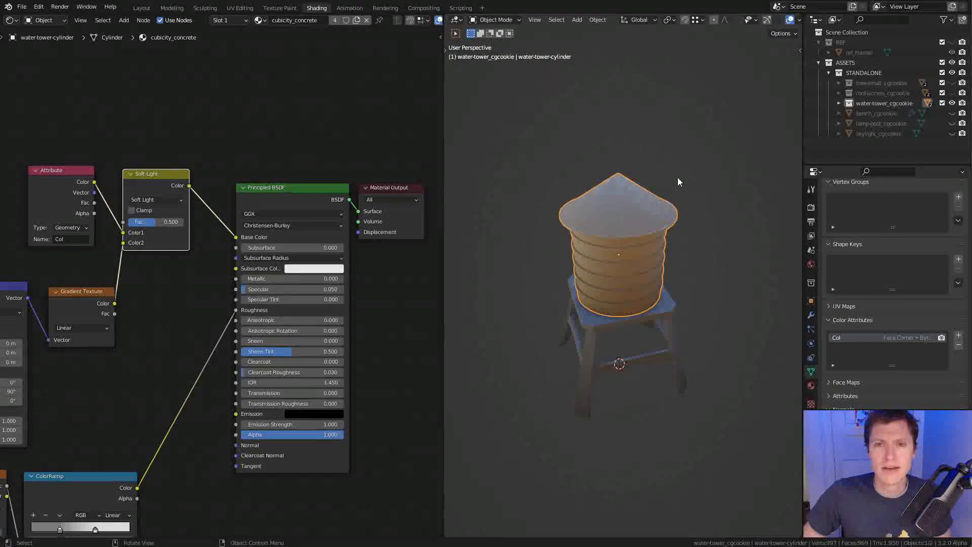
{"action": "middle_click_drag", "start_coordinate": [657, 177], "coordinate": [569, 65]}
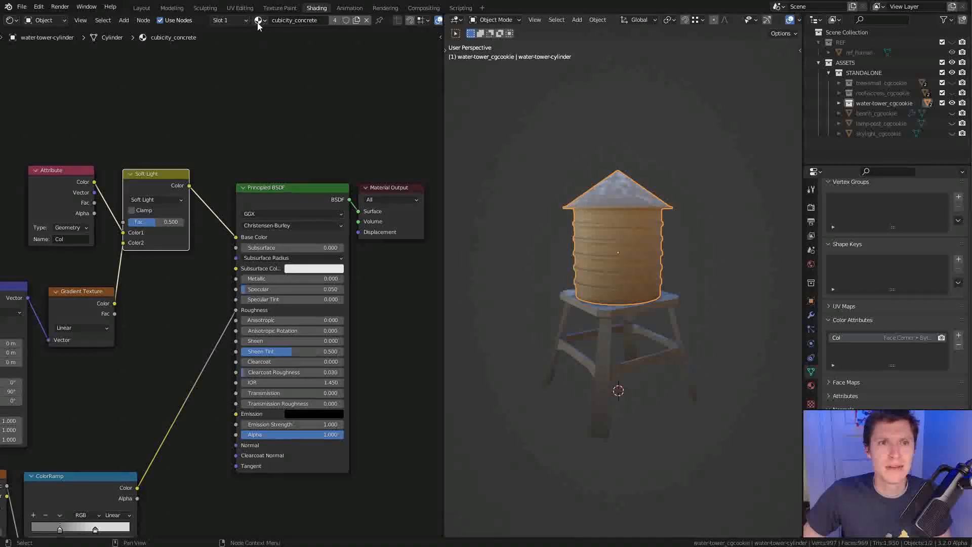
In Edit Mode, select the cylinder's conical roof and grow the selection to include the rim's underside
{"action": "key", "text": "Tab"}
{"action": "scroll", "coordinate": [631, 160], "scroll_direction": "up", "scroll_amount": 3}
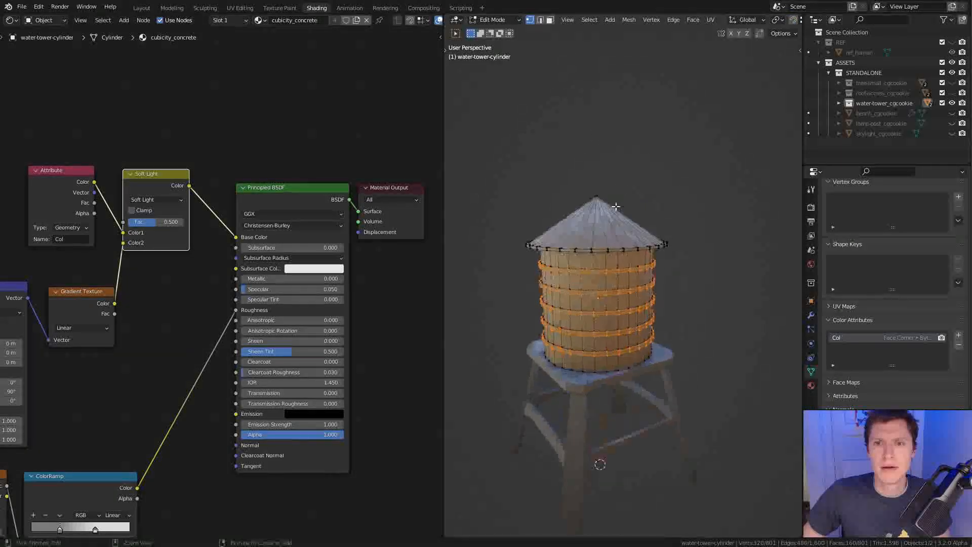
{"action": "key", "text": "ctrl+KP_Add"}
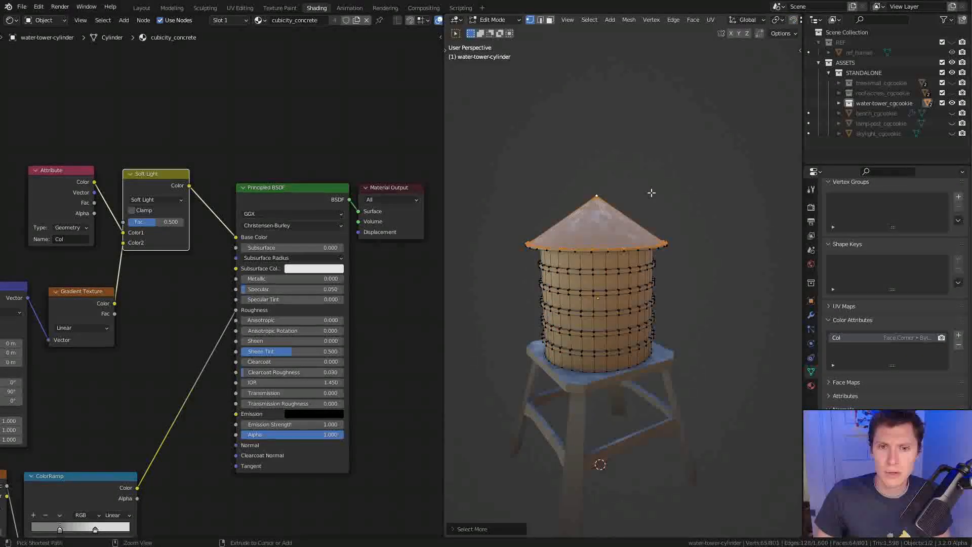
{"action": "middle_click_drag", "start_coordinate": [651, 192], "coordinate": [653, 154]}
{"action": "key", "text": "ctrl+KP_Add"}
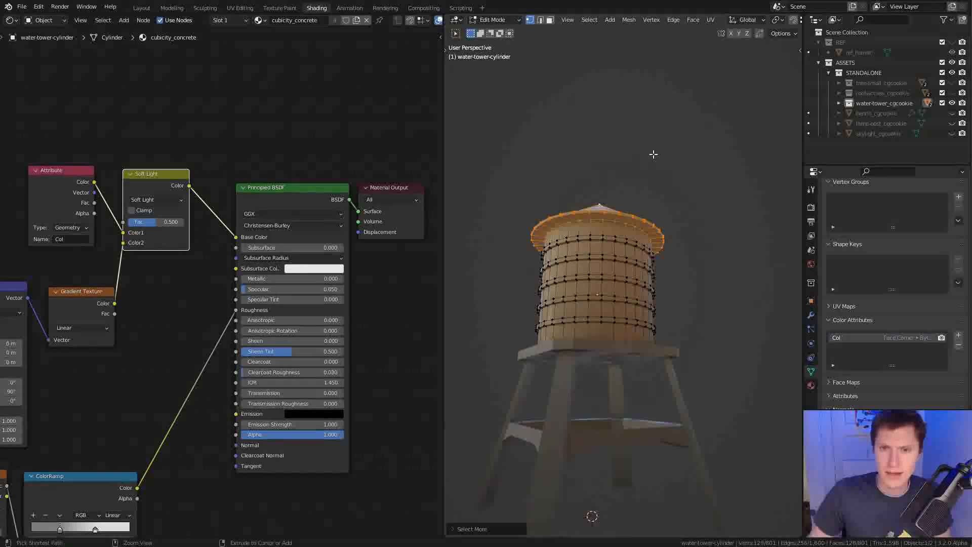
{"action": "middle_click_drag", "start_coordinate": [671, 201], "coordinate": [676, 268]}
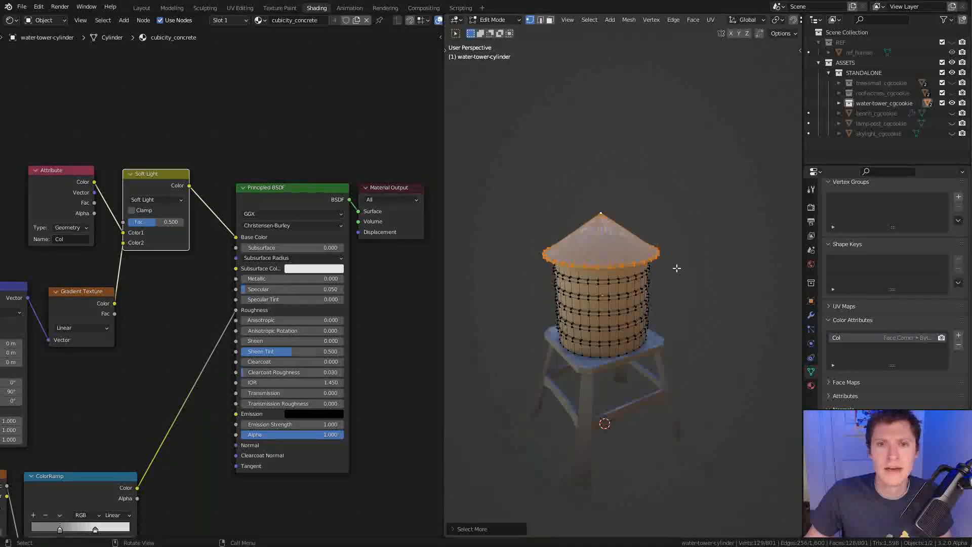
In Vertex Paint mode, swap to the orange brush colour, lighten it and fill only the selected roof faces using face masking
{"action": "left_click", "coordinate": [495, 20]}
{"action": "left_click", "coordinate": [498, 65]}
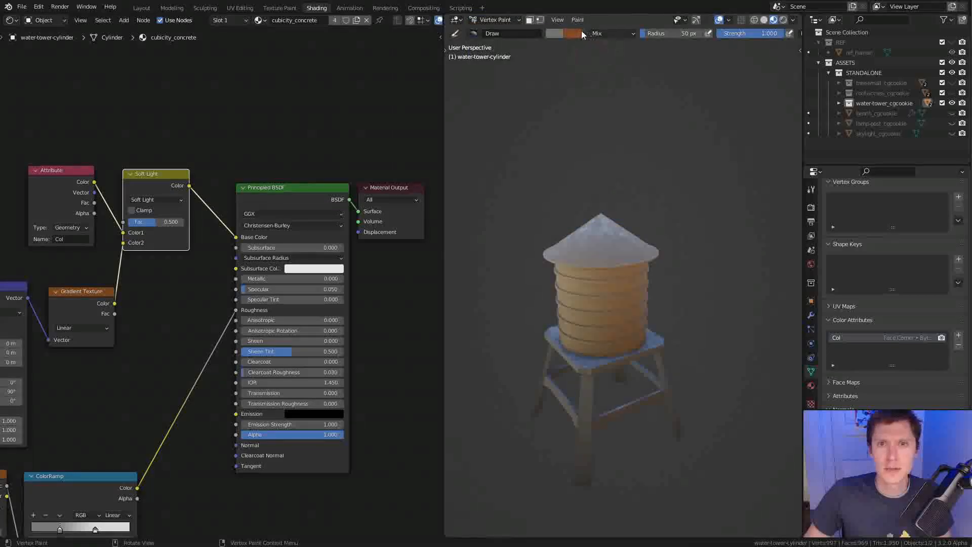
{"action": "key", "text": "x"}
{"action": "left_click", "coordinate": [554, 31]}
{"action": "left_click_drag", "start_coordinate": [633, 81], "coordinate": [632, 55]}
{"action": "left_click_drag", "start_coordinate": [580, 93], "coordinate": [581, 98]}
{"action": "key", "text": "shift+k"}
{"action": "key", "text": "ctrl+z"}
{"action": "left_click", "coordinate": [529, 20]}
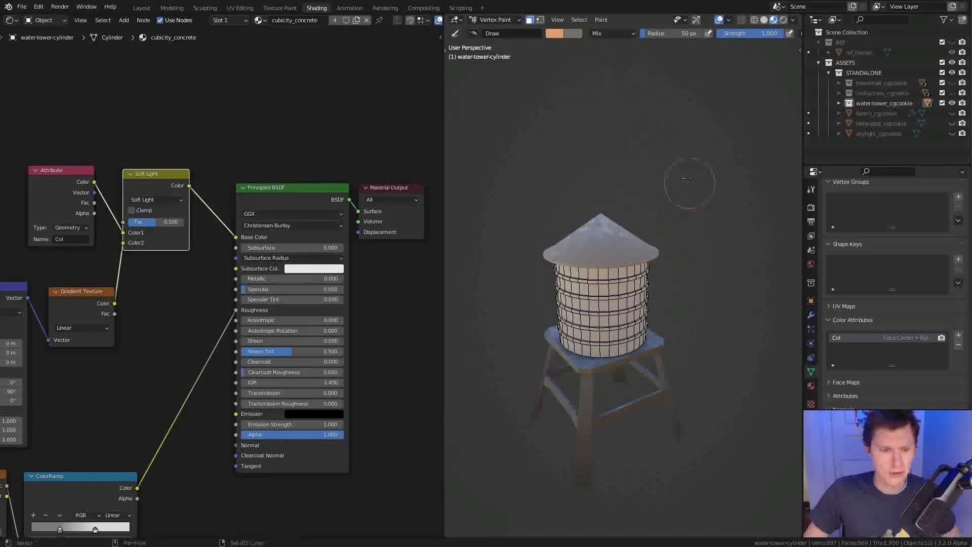
{"action": "key", "text": "shift+k"}
Return to Object Mode, deselect everything and view the coloured water tower from a distance
{"action": "left_click", "coordinate": [498, 20]}
{"action": "left_click", "coordinate": [495, 32]}
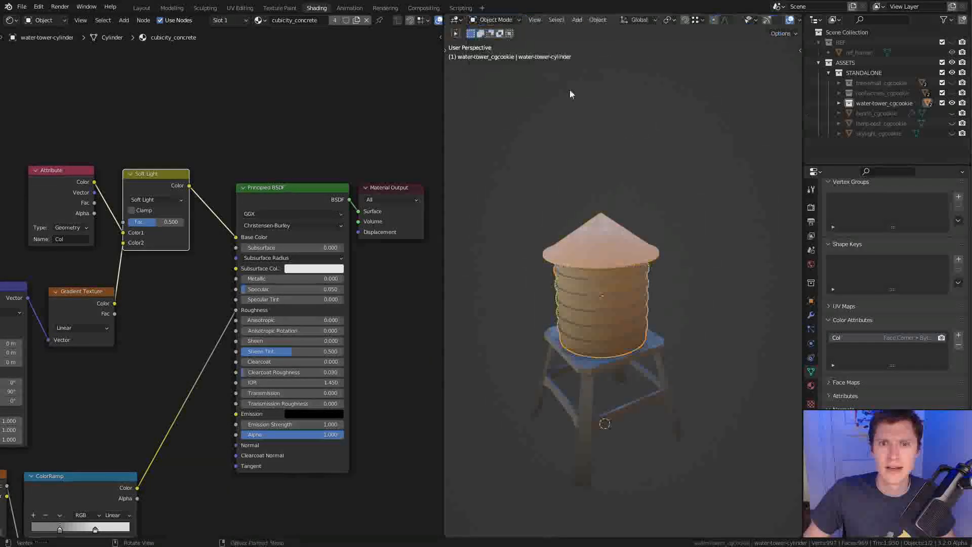
{"action": "scroll", "coordinate": [676, 190], "scroll_direction": "down", "scroll_amount": 2}
{"action": "key", "text": "a"}
{"action": "key", "text": "a"}
{"action": "scroll", "coordinate": [678, 255], "scroll_direction": "down", "scroll_amount": 2}
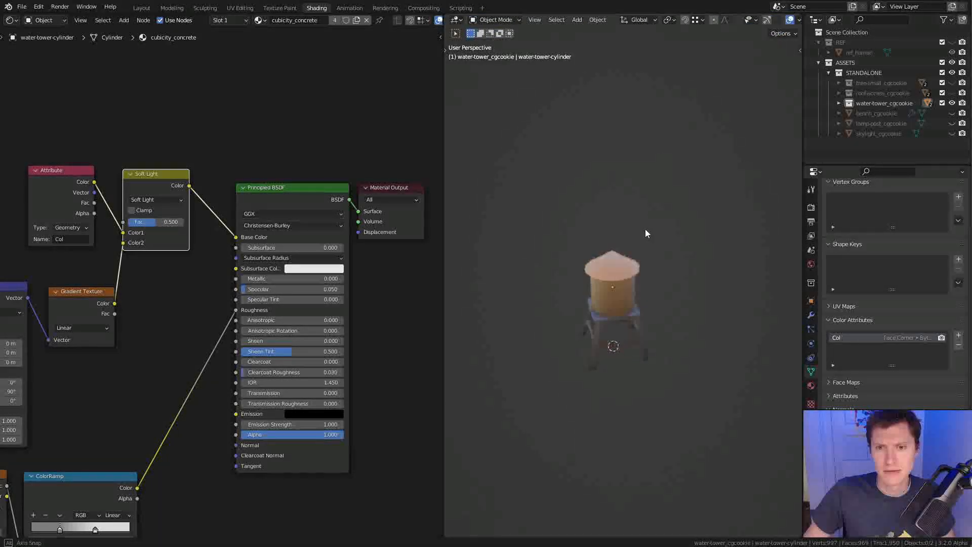
{"action": "scroll", "coordinate": [658, 225], "scroll_direction": "up", "scroll_amount": 2}
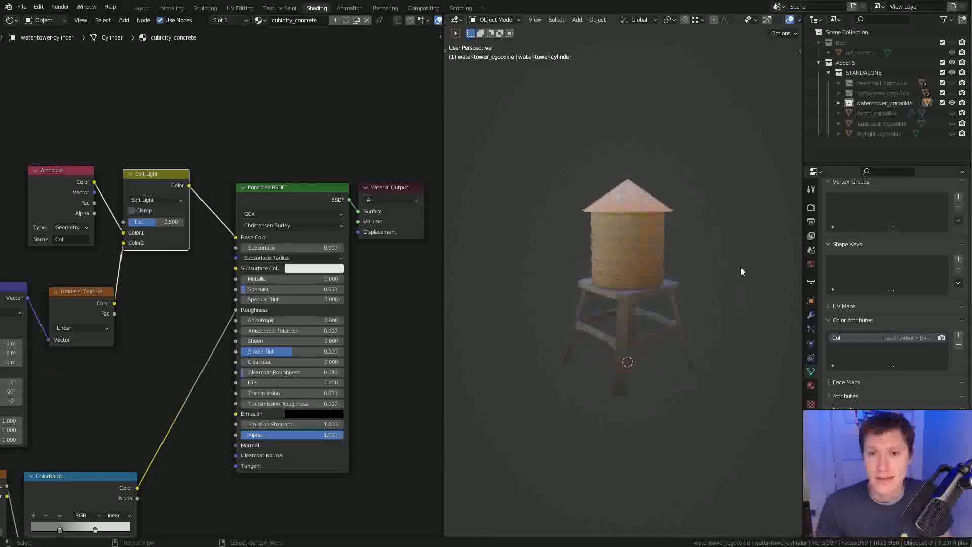
{"action": "middle_click_drag", "start_coordinate": [741, 267], "coordinate": [738, 280]}
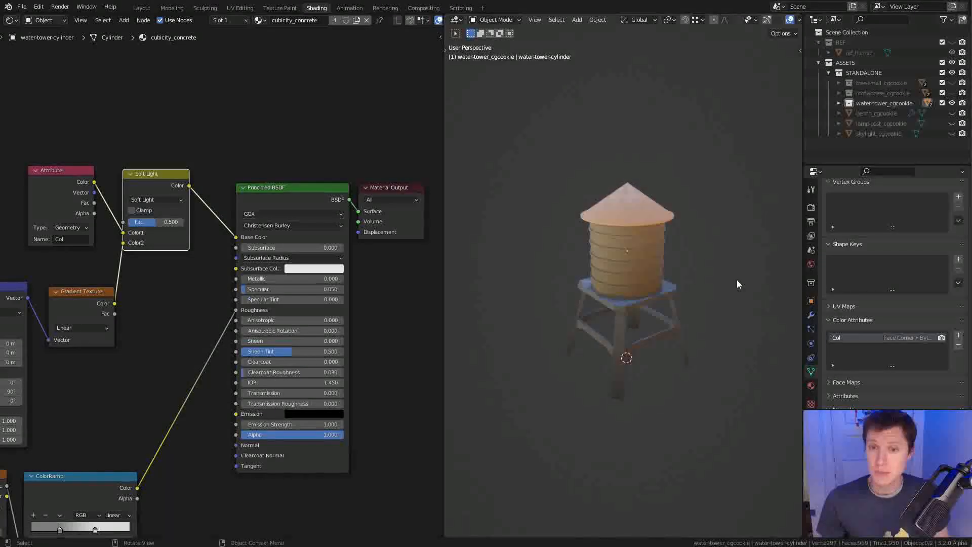